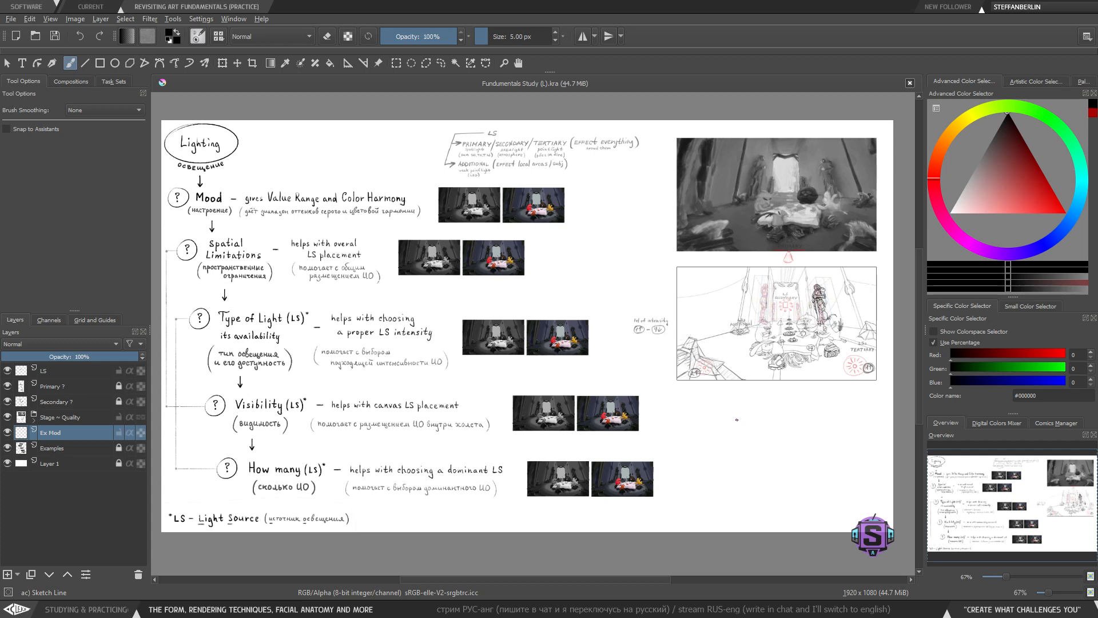
pyautogui.moveTo(629, 407); pyautogui.dragTo(505, 411)
pyautogui.scroll(2, 590, 346)
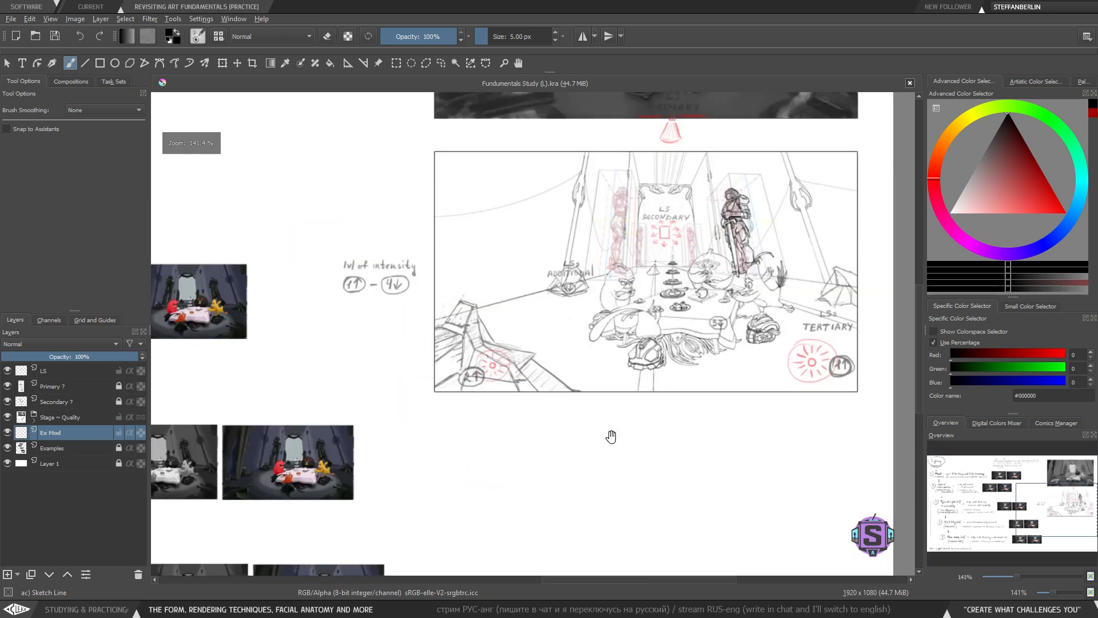
pyautogui.moveTo(643, 391); pyautogui.dragTo(498, 441)
pyautogui.moveTo(352, 391); pyautogui.dragTo(366, 384)
pyautogui.hotkey('ctrl', 'z')
pyautogui.hotkey('ctrl', 'z')
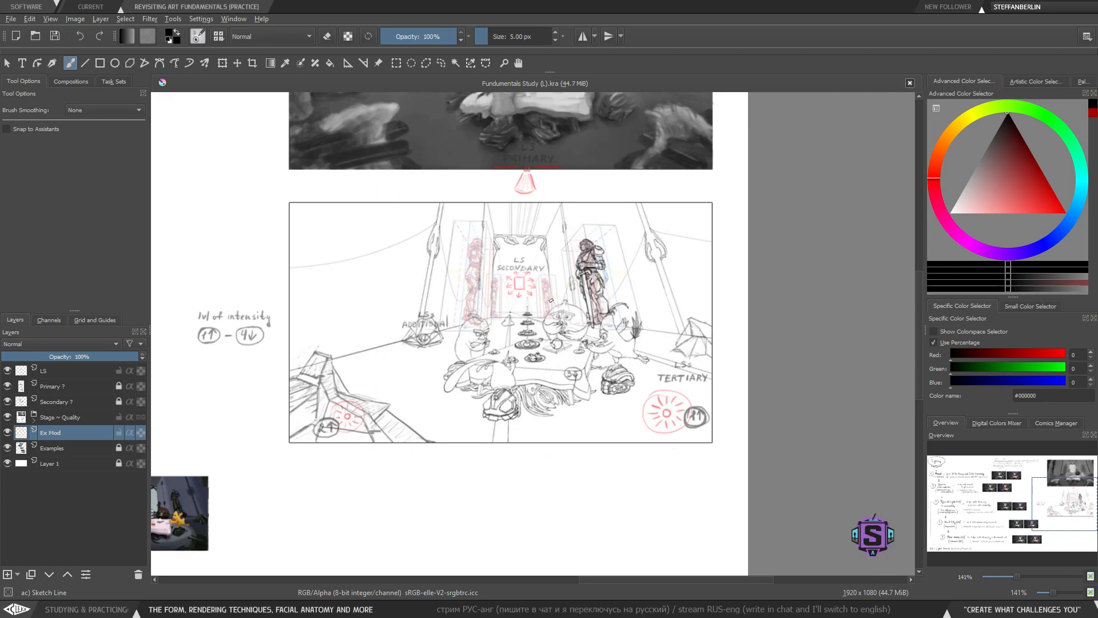
pyautogui.moveTo(441, 371); pyautogui.dragTo(581, 352)
pyautogui.scroll(-2, 581, 352)
pyautogui.moveTo(325, 350)
pyautogui.mouseDown()
pyautogui.moveTo(523, 360)
pyautogui.moveTo(479, 342)
pyautogui.moveTo(488, 347)
pyautogui.mouseUp()
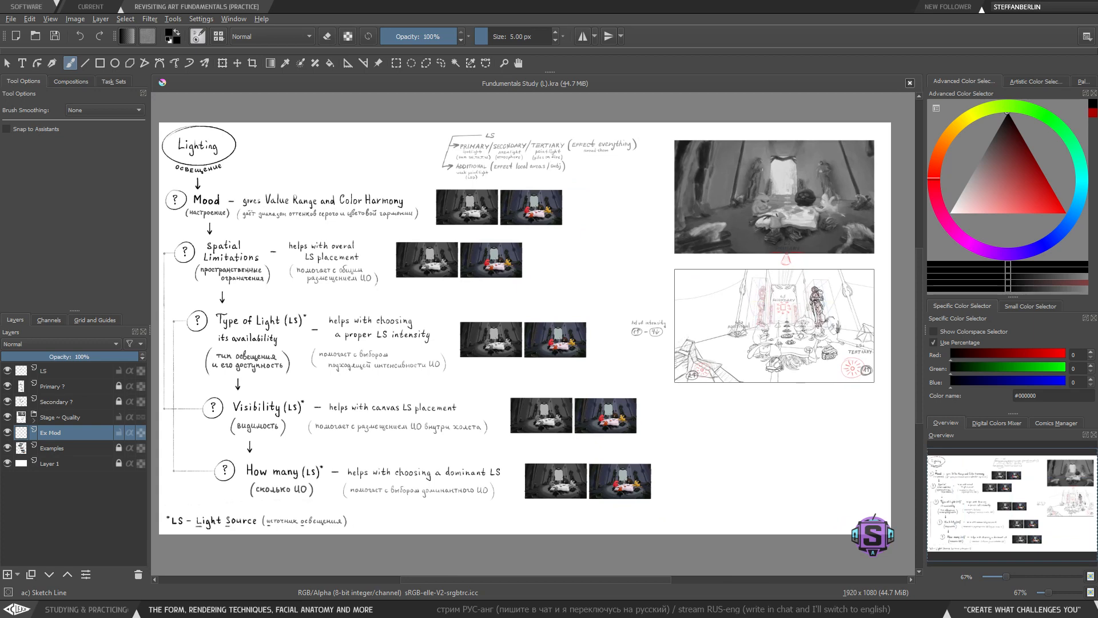
pyautogui.moveTo(537, 340); pyautogui.dragTo(558, 342)
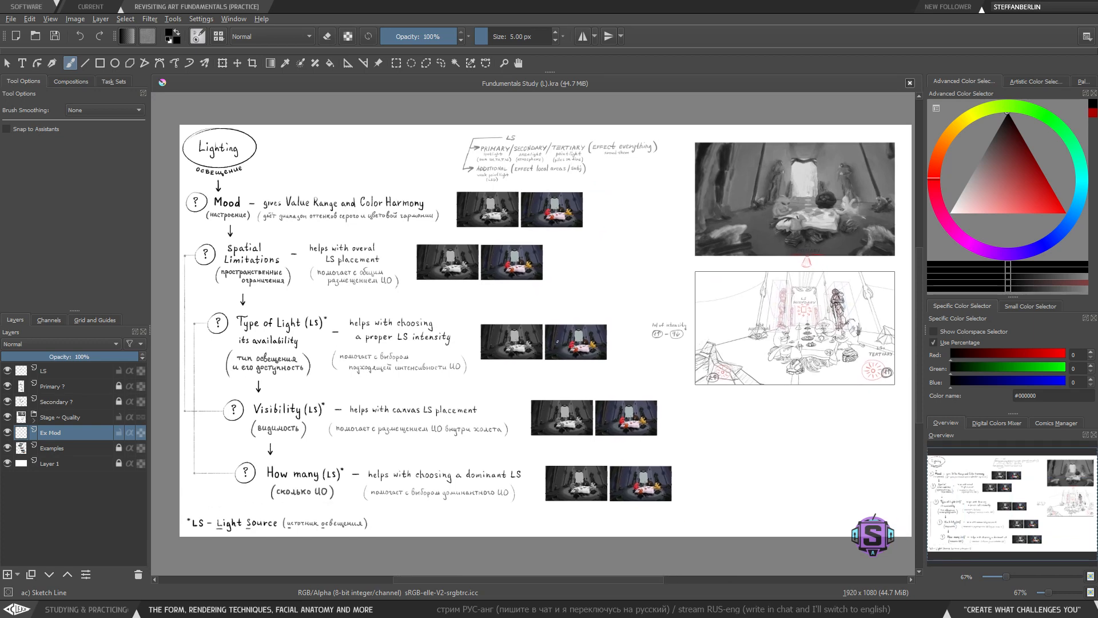
pyautogui.moveTo(738, 426); pyautogui.dragTo(838, 498)
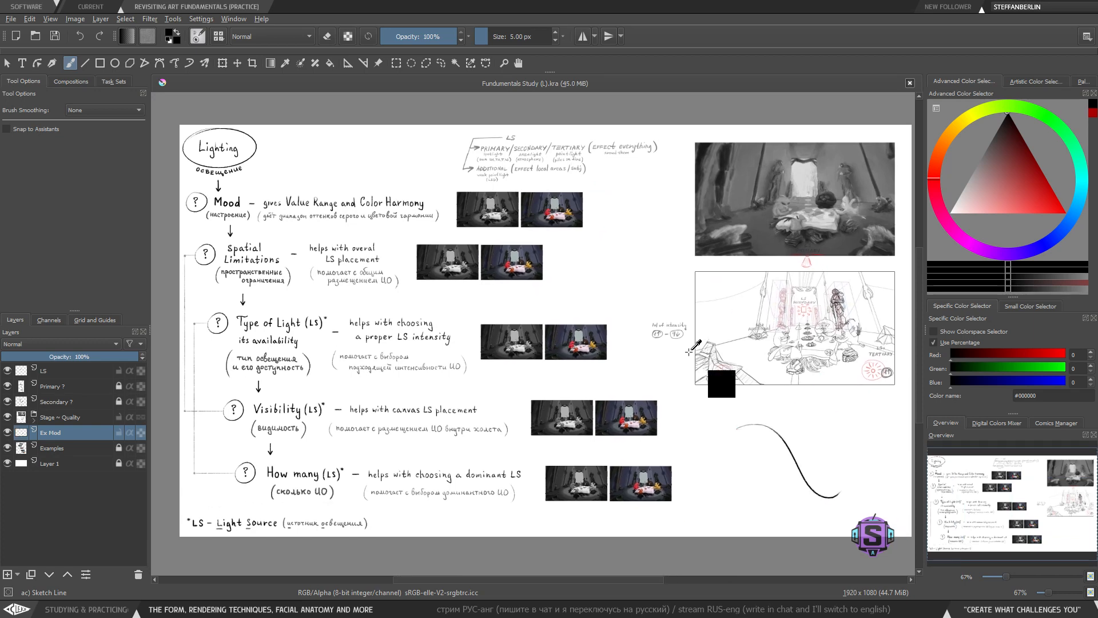
pyautogui.hotkey('ctrl', 'z')
pyautogui.moveTo(644, 372)
pyautogui.mouseDown()
pyautogui.moveTo(629, 358)
pyautogui.moveTo(632, 370)
pyautogui.mouseUp()
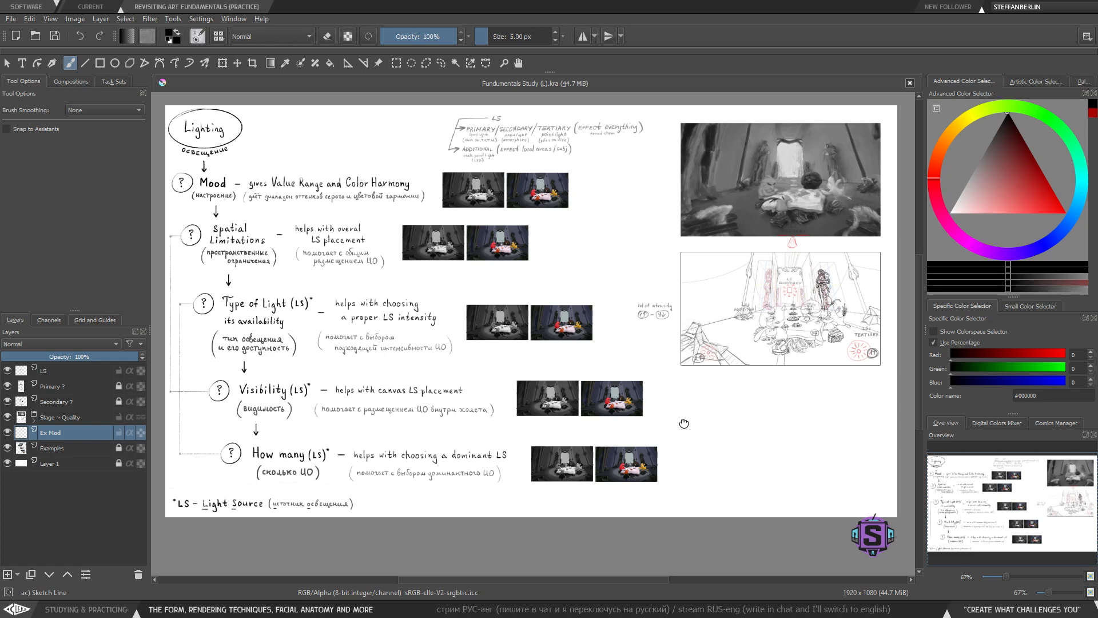
pyautogui.moveTo(684, 424); pyautogui.dragTo(682, 430)
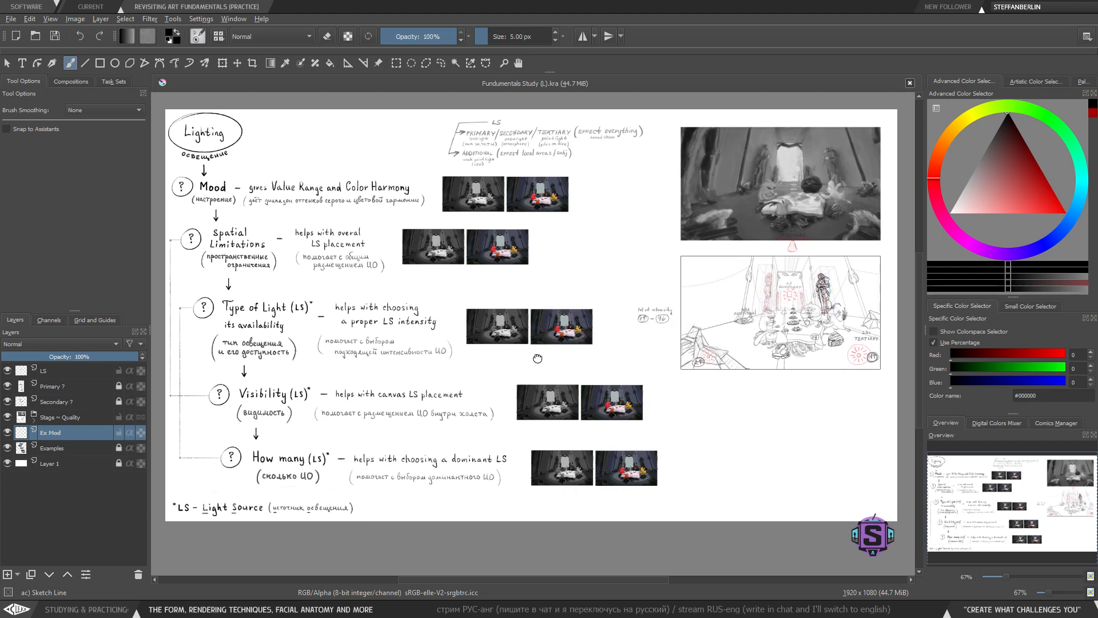
pyautogui.moveTo(537, 358); pyautogui.dragTo(533, 374)
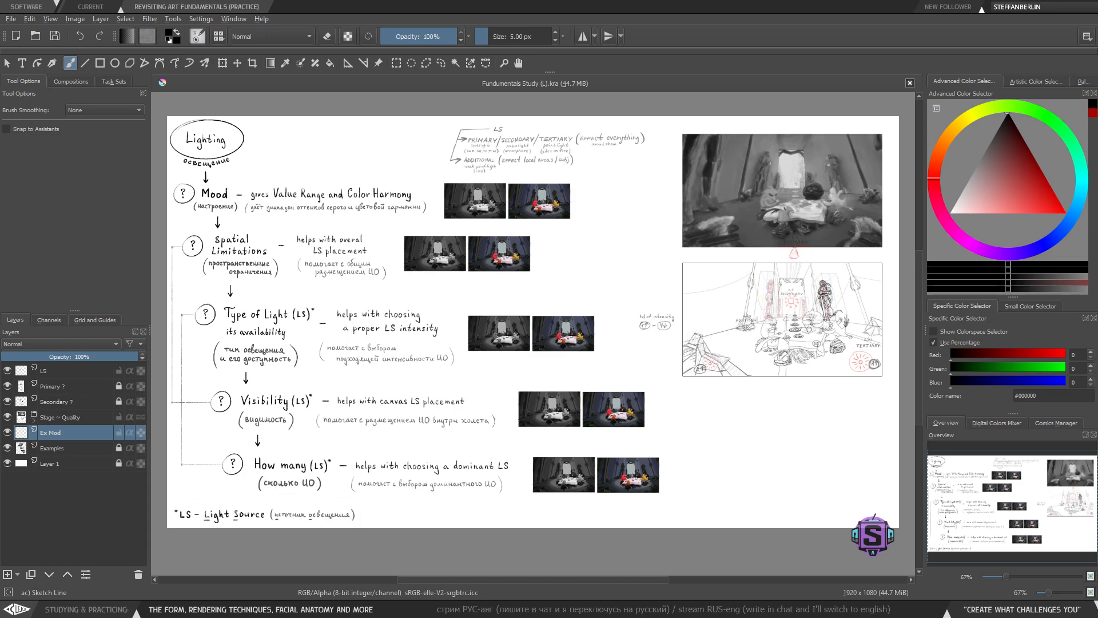
# - Switch to the image viewer to review the Fundamentals of Art mind map, and close it when done
pyautogui.hotkey('alt', 'Tab')
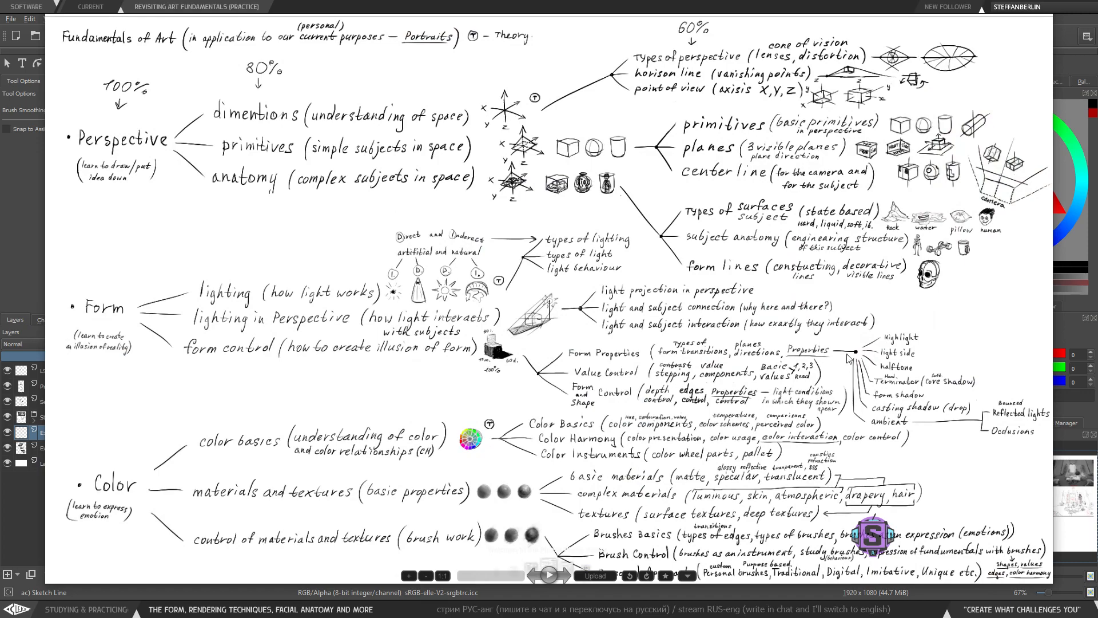
pyautogui.scroll(3, 949, 392)
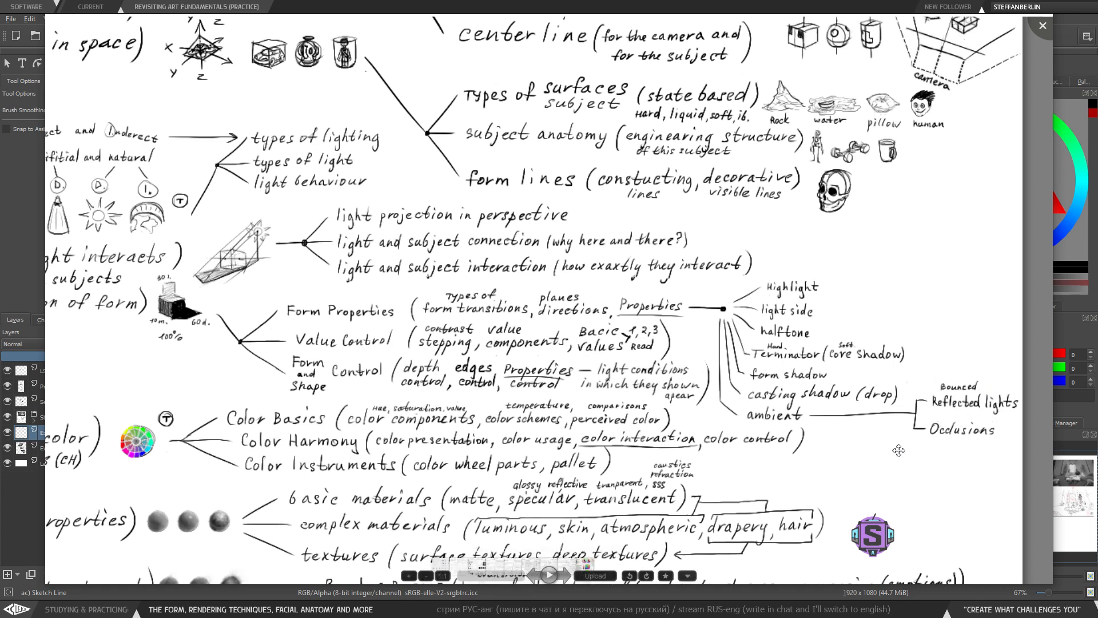
pyautogui.moveTo(393, 349); pyautogui.dragTo(623, 370)
pyautogui.moveTo(507, 291); pyautogui.dragTo(710, 358)
pyautogui.scroll(-1, 545, 400)
pyautogui.scroll(-2, 545, 399)
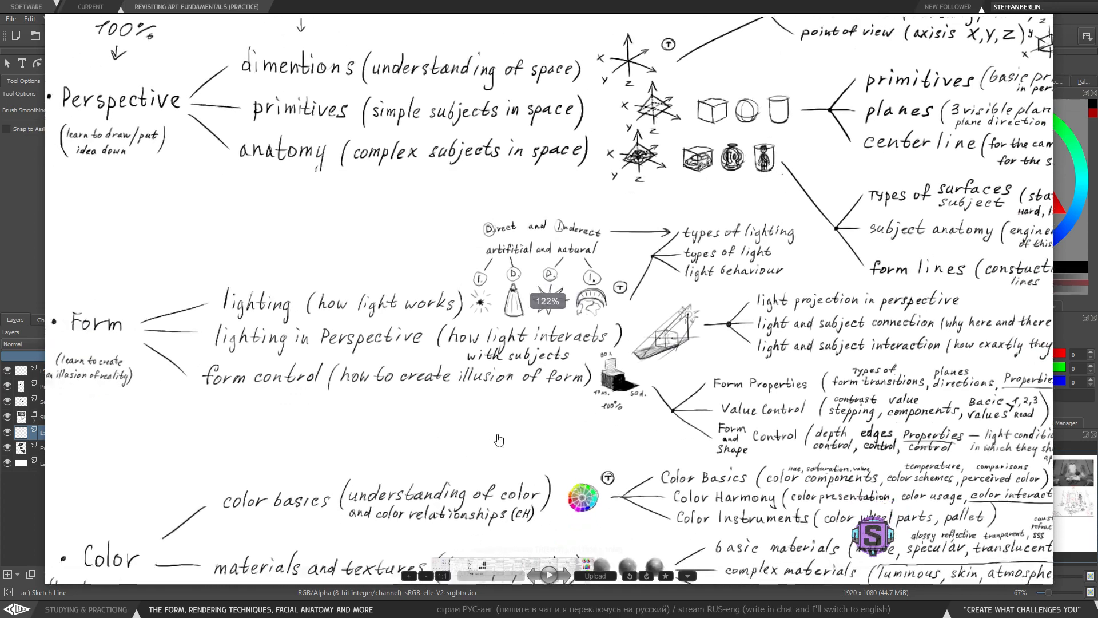
pyautogui.scroll(-2, 734, 412)
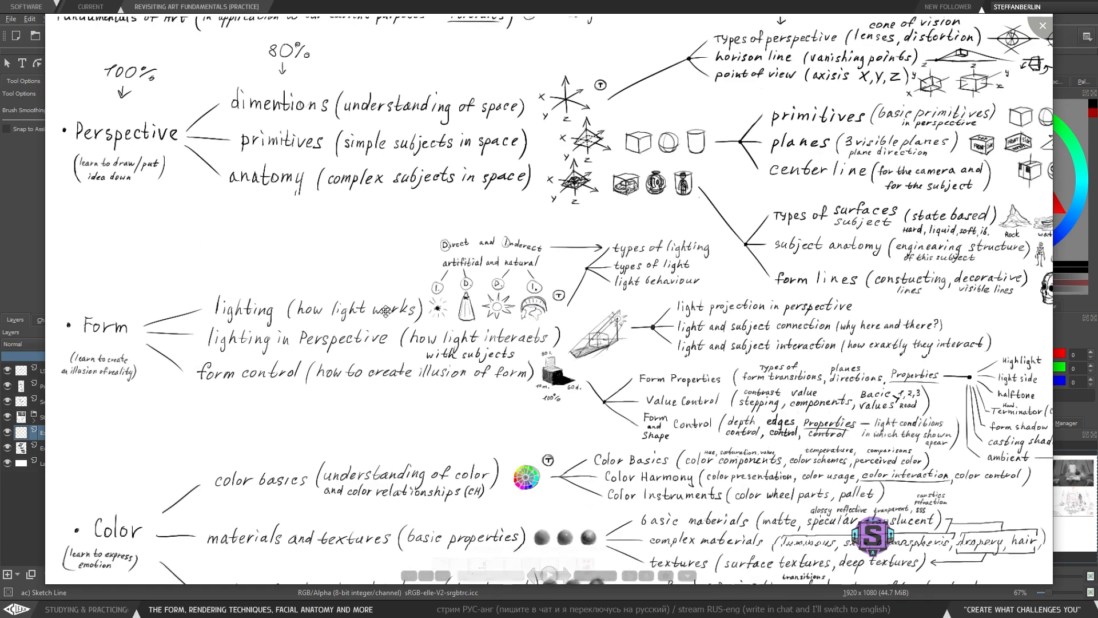
pyautogui.scroll(-2, 377, 337)
pyautogui.moveTo(377, 337); pyautogui.dragTo(345, 318)
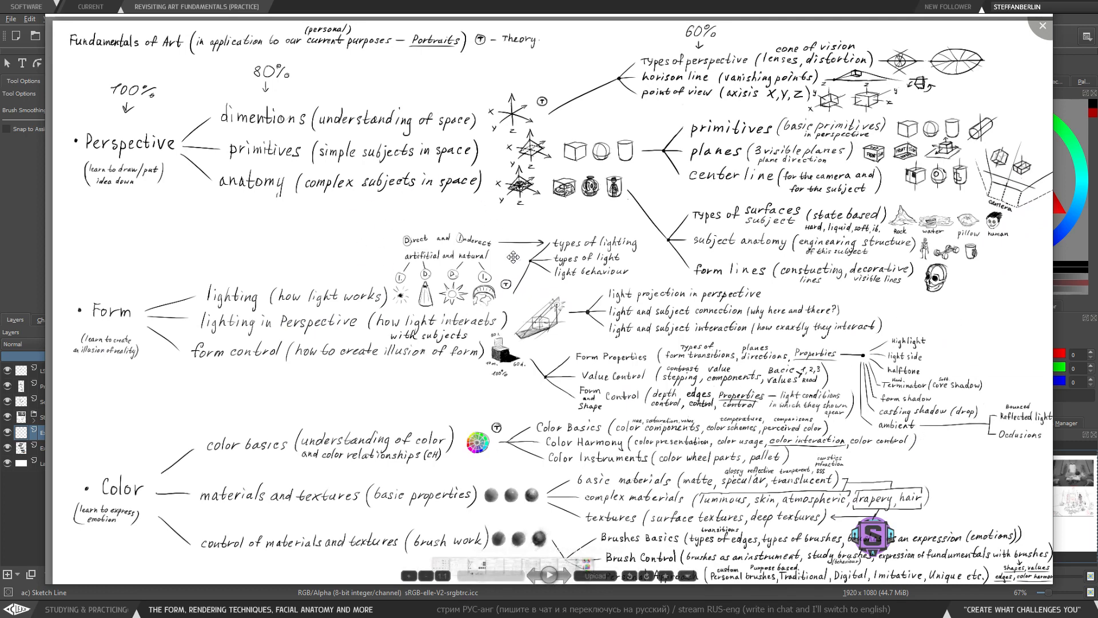
pyautogui.scroll(2, 423, 257)
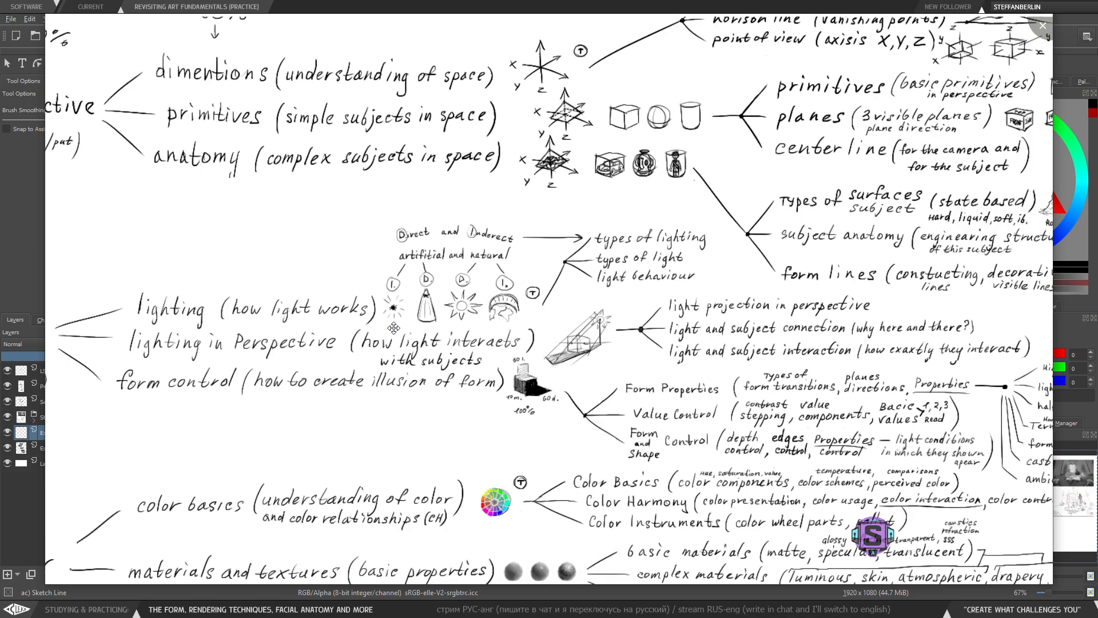
pyautogui.scroll(-3, 393, 327)
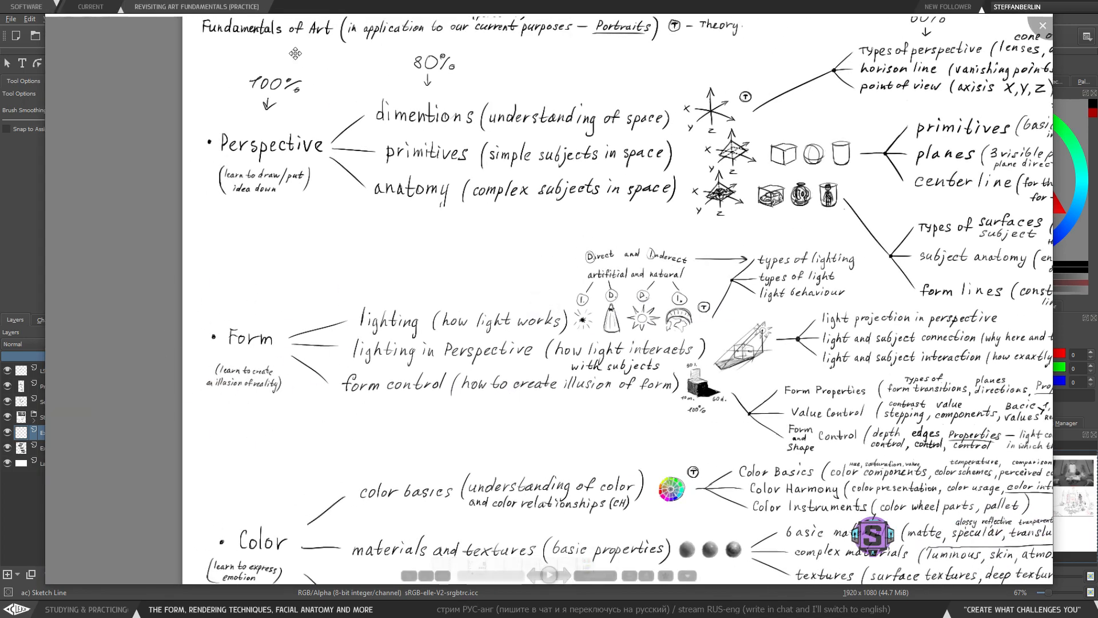
pyautogui.moveTo(397, 145)
pyautogui.mouseDown()
pyautogui.moveTo(322, 174)
pyautogui.moveTo(320, 149)
pyautogui.moveTo(301, 146)
pyautogui.mouseUp()
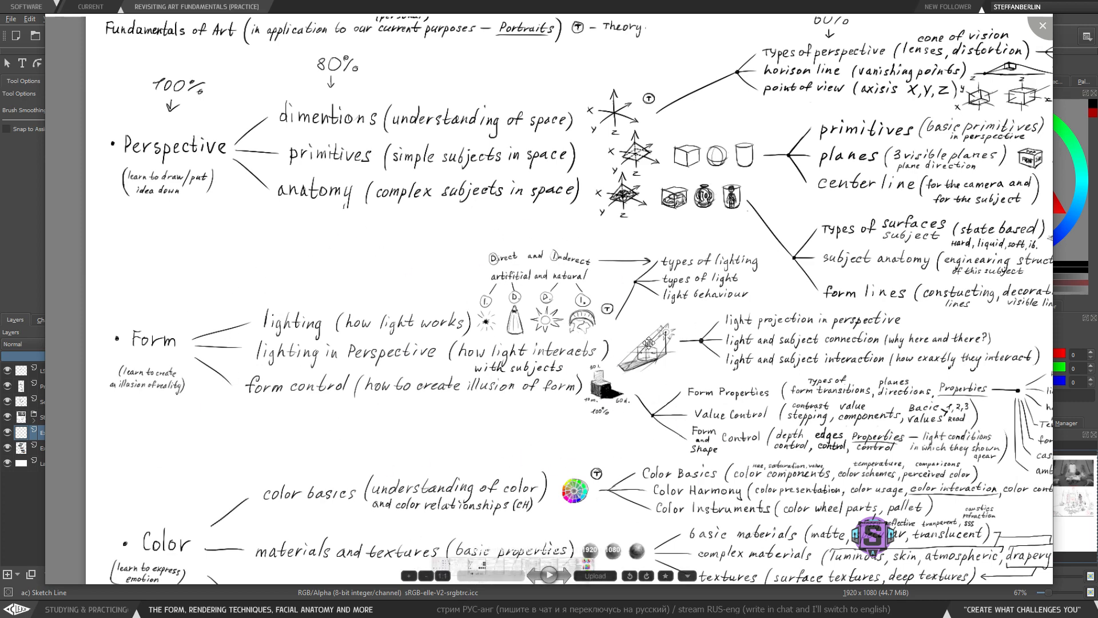
pyautogui.moveTo(776, 394); pyautogui.dragTo(677, 350)
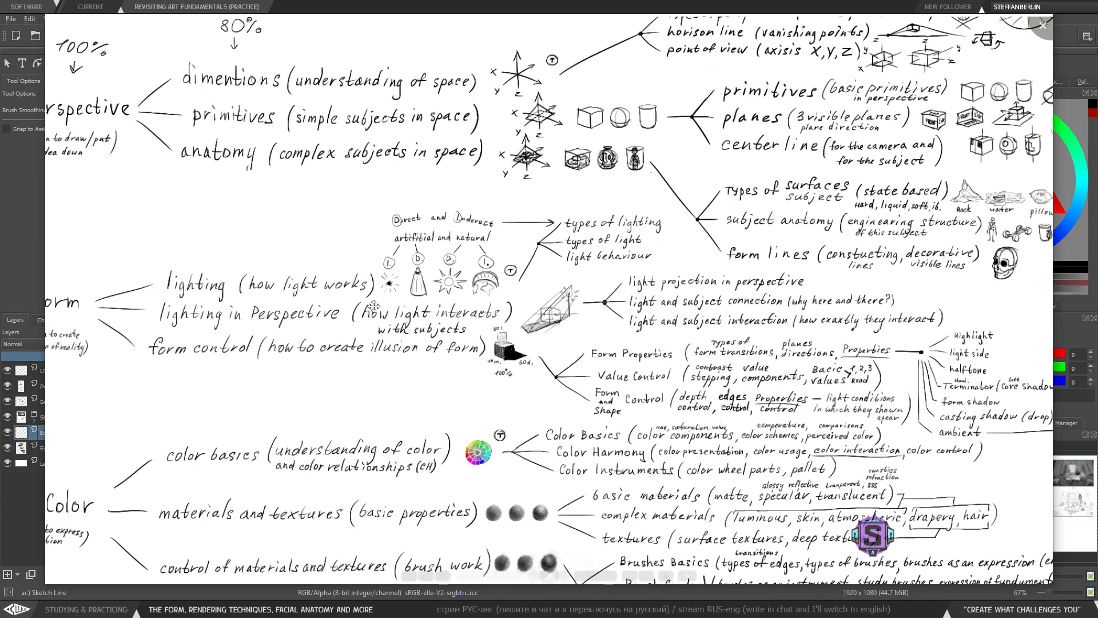
pyautogui.moveTo(863, 344); pyautogui.dragTo(694, 331)
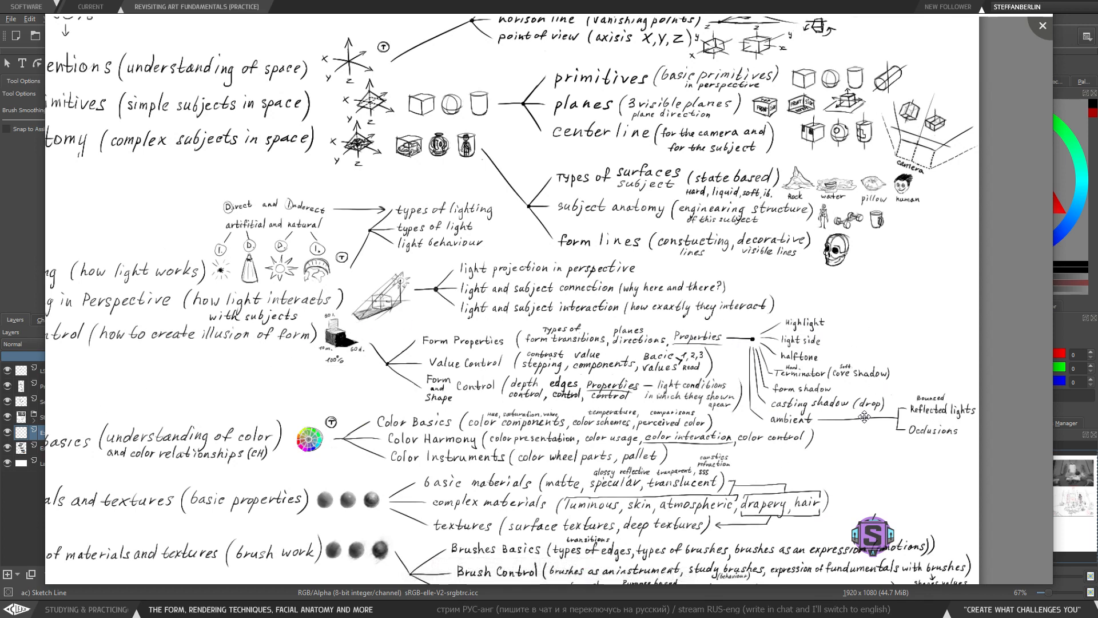
pyautogui.moveTo(565, 381); pyautogui.dragTo(775, 426)
pyautogui.moveTo(960, 433); pyautogui.dragTo(887, 436)
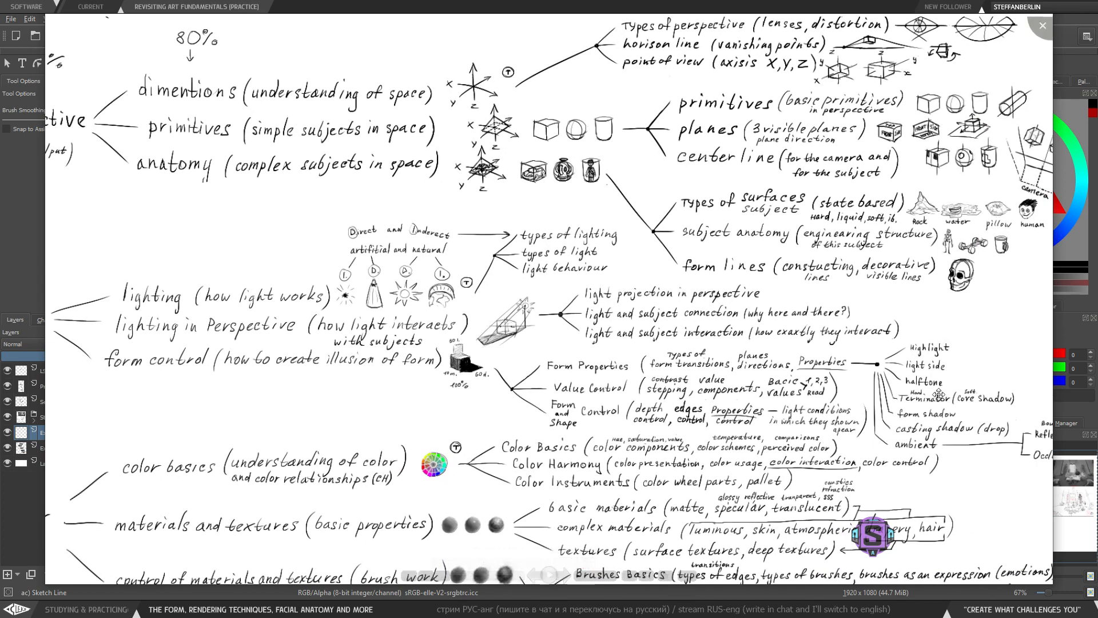
pyautogui.moveTo(932, 405); pyautogui.dragTo(840, 411)
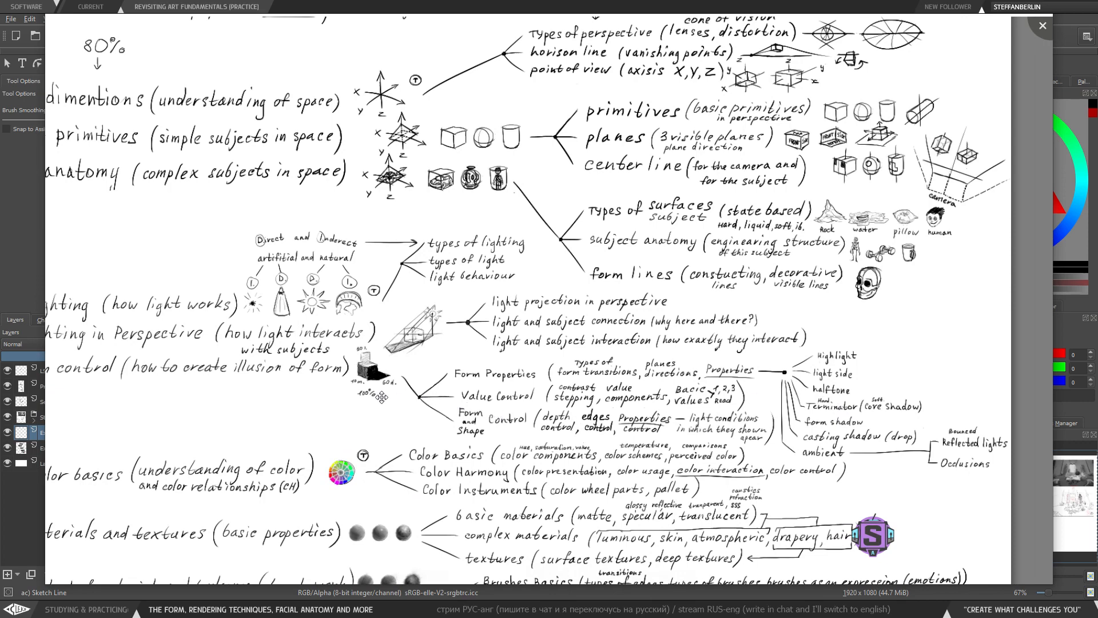
pyautogui.moveTo(382, 403); pyautogui.dragTo(438, 414)
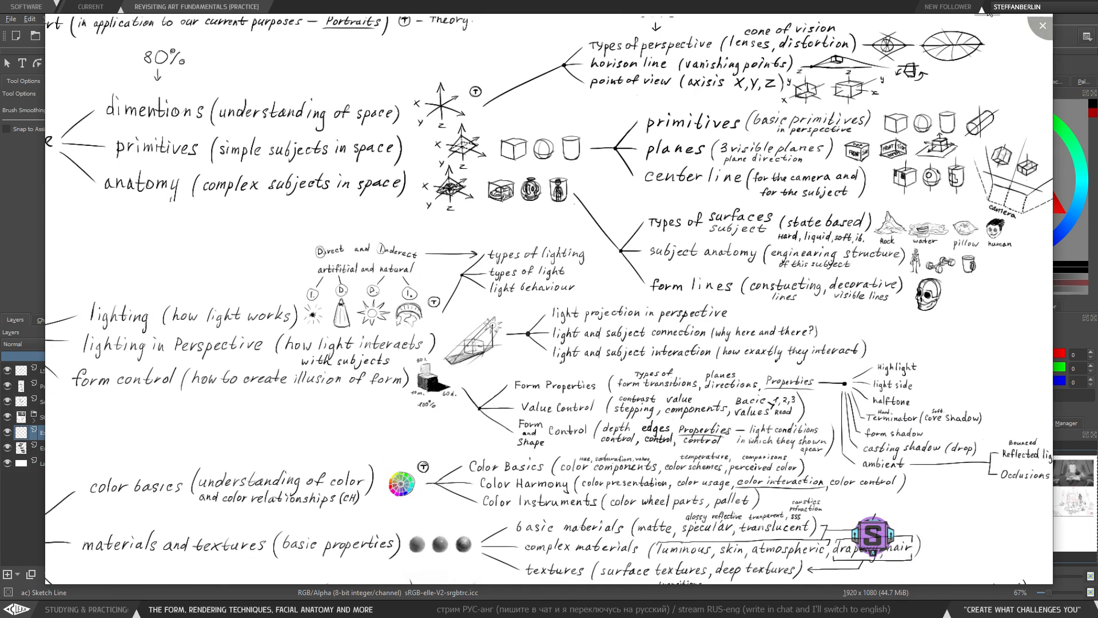
pyautogui.click(1042, 25)
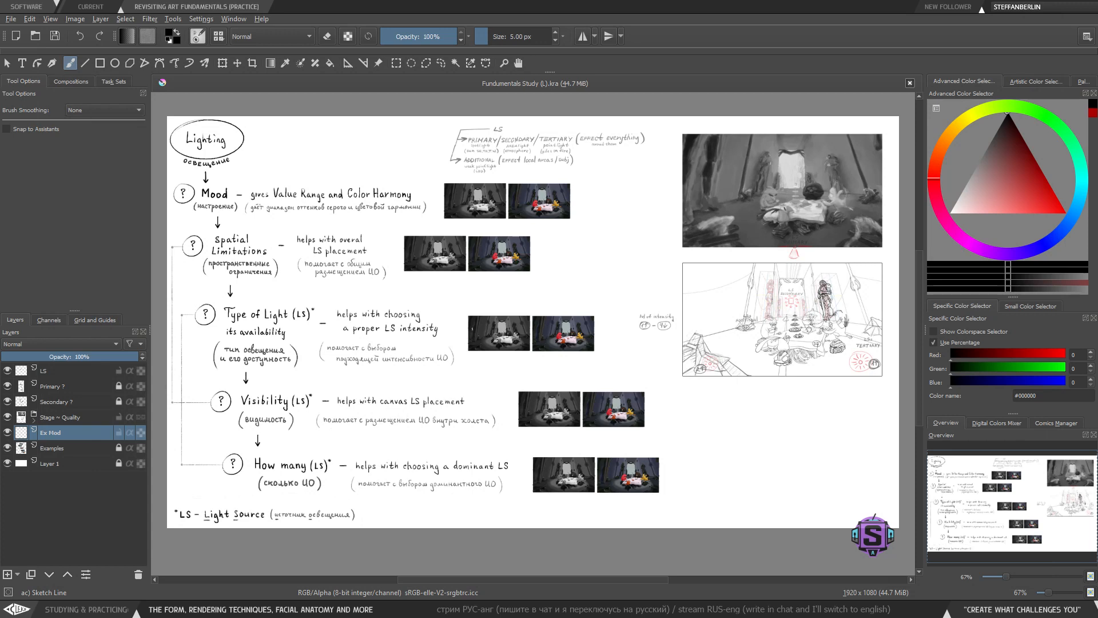
pyautogui.press('1')
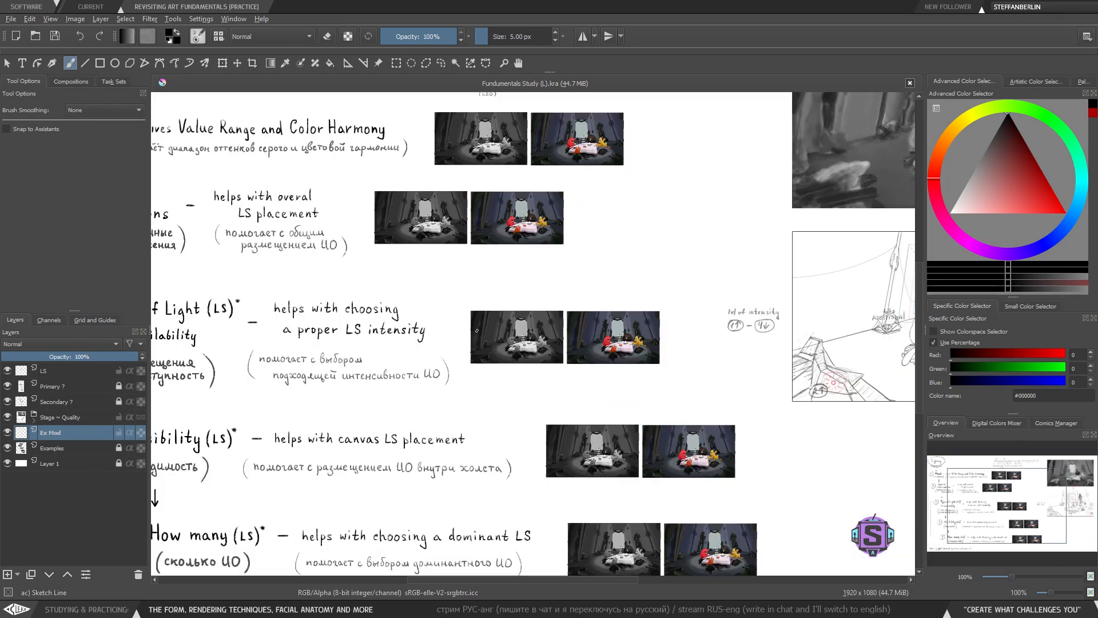
pyautogui.moveTo(595, 361); pyautogui.dragTo(493, 382)
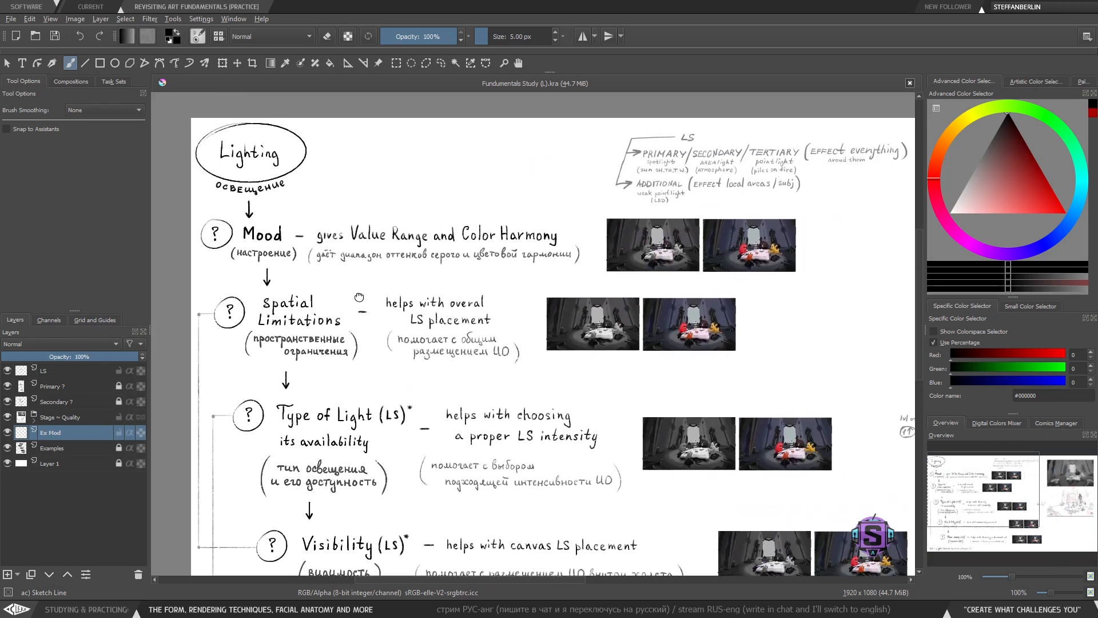
pyautogui.moveTo(360, 297); pyautogui.dragTo(332, 279)
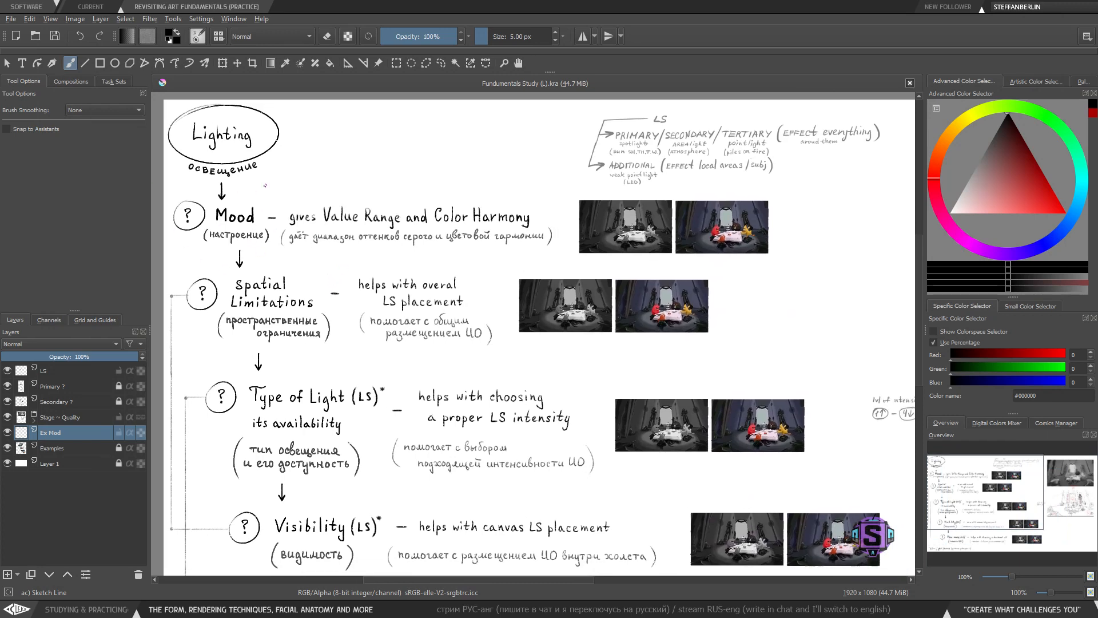
pyautogui.moveTo(267, 188)
pyautogui.mouseDown()
pyautogui.moveTo(190, 209)
pyautogui.moveTo(253, 237)
pyautogui.moveTo(233, 182)
pyautogui.mouseUp()
pyautogui.hotkey('ctrl', 'z')
pyautogui.moveTo(574, 204)
pyautogui.mouseDown()
pyautogui.moveTo(628, 255)
pyautogui.moveTo(693, 186)
pyautogui.mouseUp()
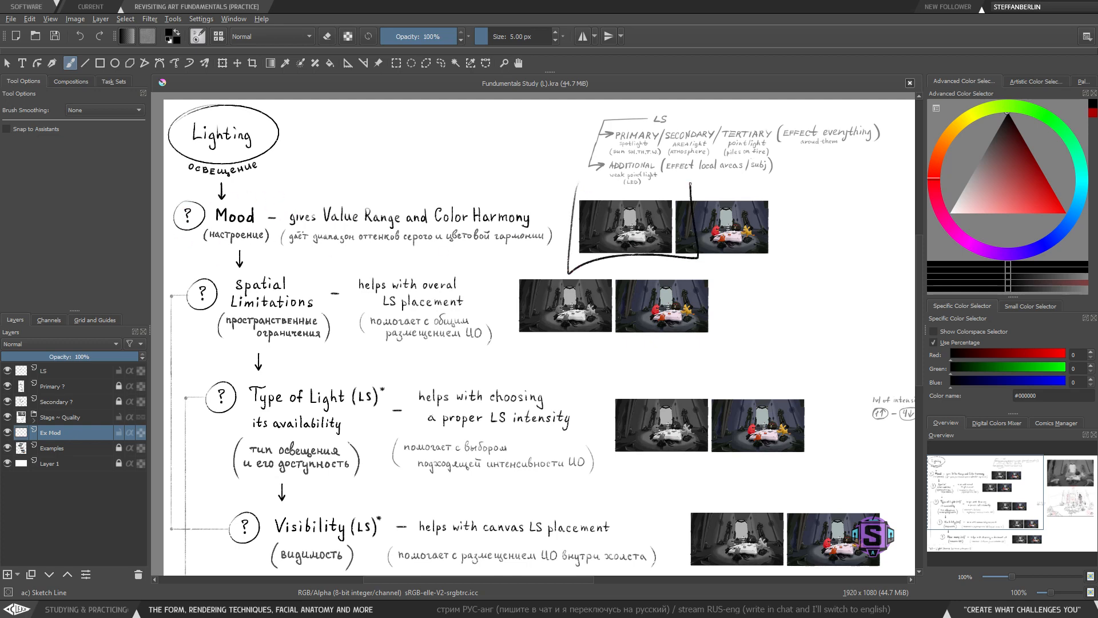
pyautogui.hotkey('ctrl', 'z')
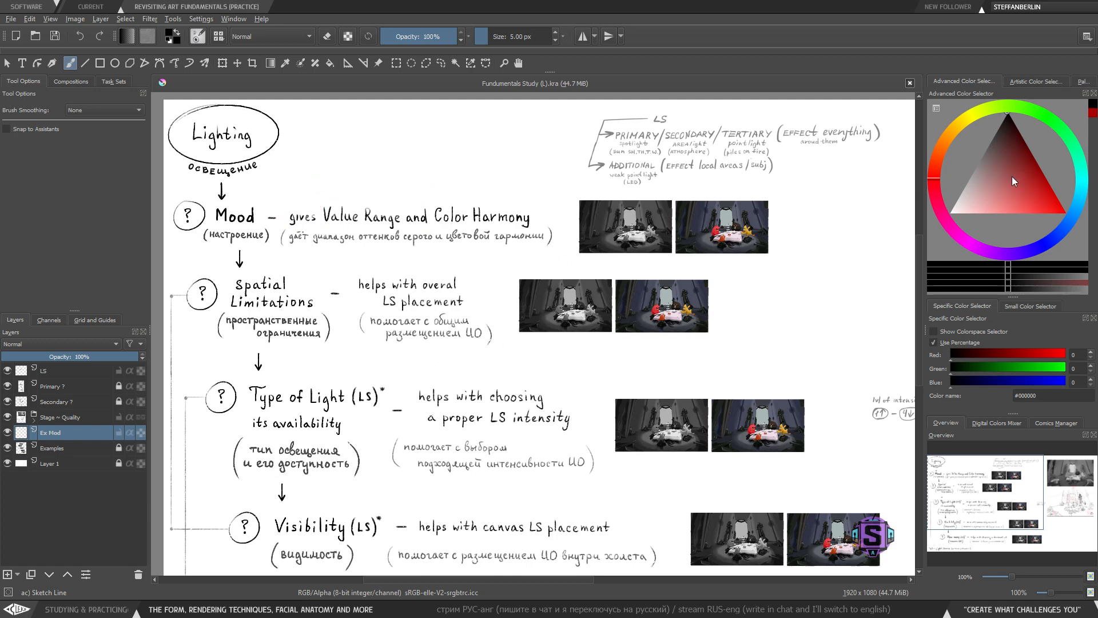
# - Pick a light gray colour, #a9a9a9, from the colour selector
pyautogui.moveTo(1012, 176)
pyautogui.mouseDown()
pyautogui.moveTo(990, 122)
pyautogui.moveTo(979, 122)
pyautogui.moveTo(959, 143)
pyautogui.moveTo(964, 177)
pyautogui.moveTo(989, 190)
pyautogui.mouseUp()
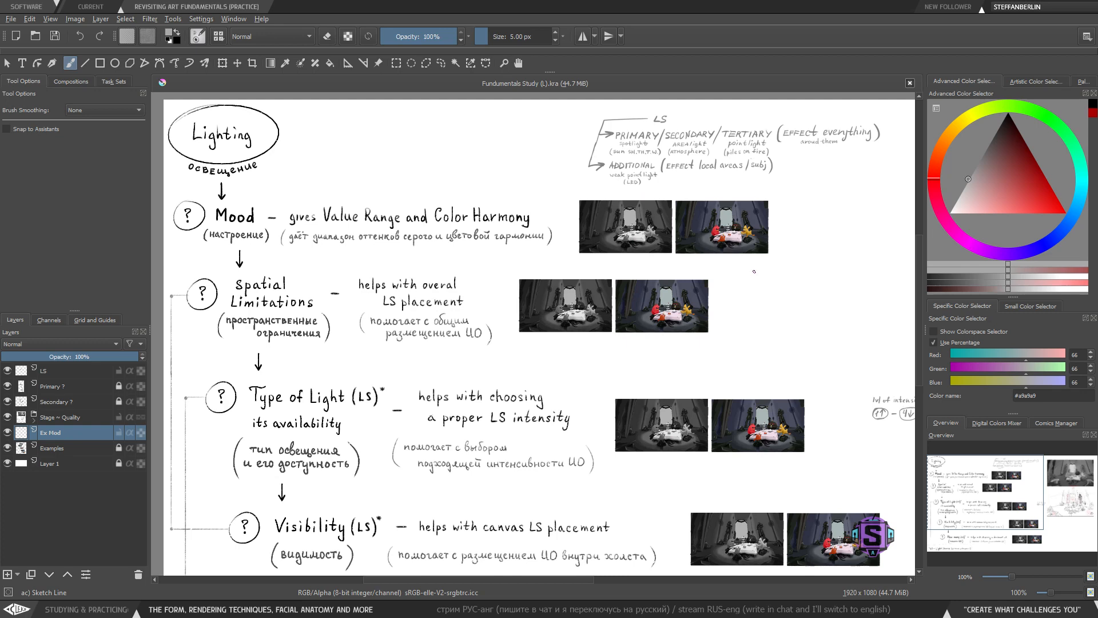
pyautogui.hotkey('ctrl', '+')
pyautogui.hotkey('ctrl', '+')
pyautogui.hotkey('ctrl', '+')
pyautogui.moveTo(807, 256); pyautogui.dragTo(501, 404)
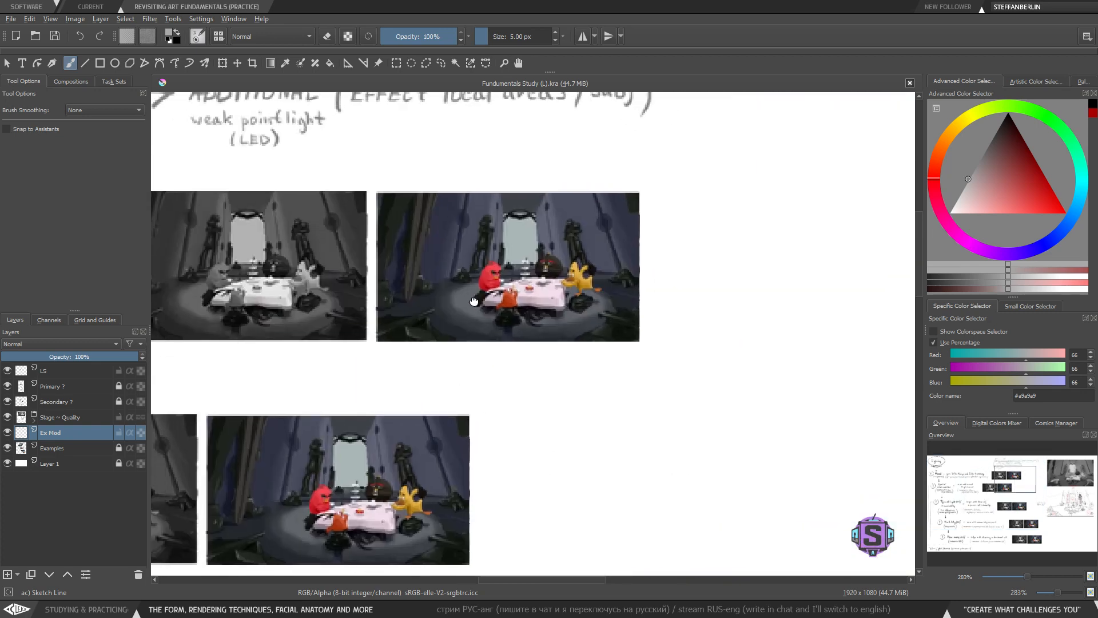
pyautogui.hotkey('ctrl', '+')
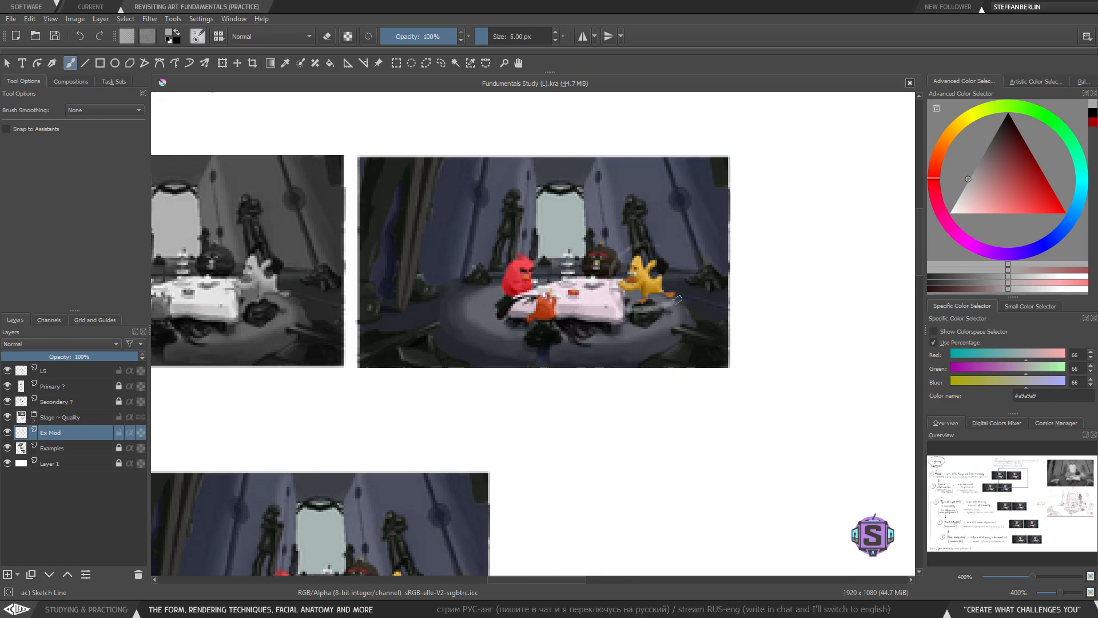
pyautogui.moveTo(677, 299)
pyautogui.mouseDown()
pyautogui.moveTo(639, 275)
pyautogui.moveTo(687, 290)
pyautogui.moveTo(658, 244)
pyautogui.mouseUp()
pyautogui.hotkey('ctrl', 'z')
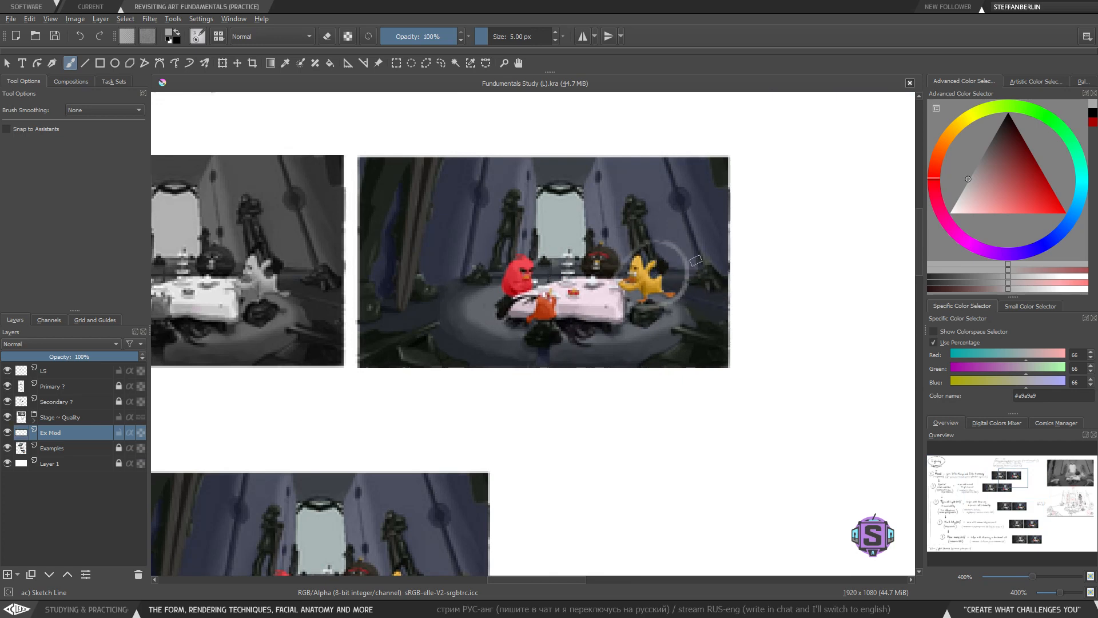
pyautogui.hotkey('ctrl', 'z')
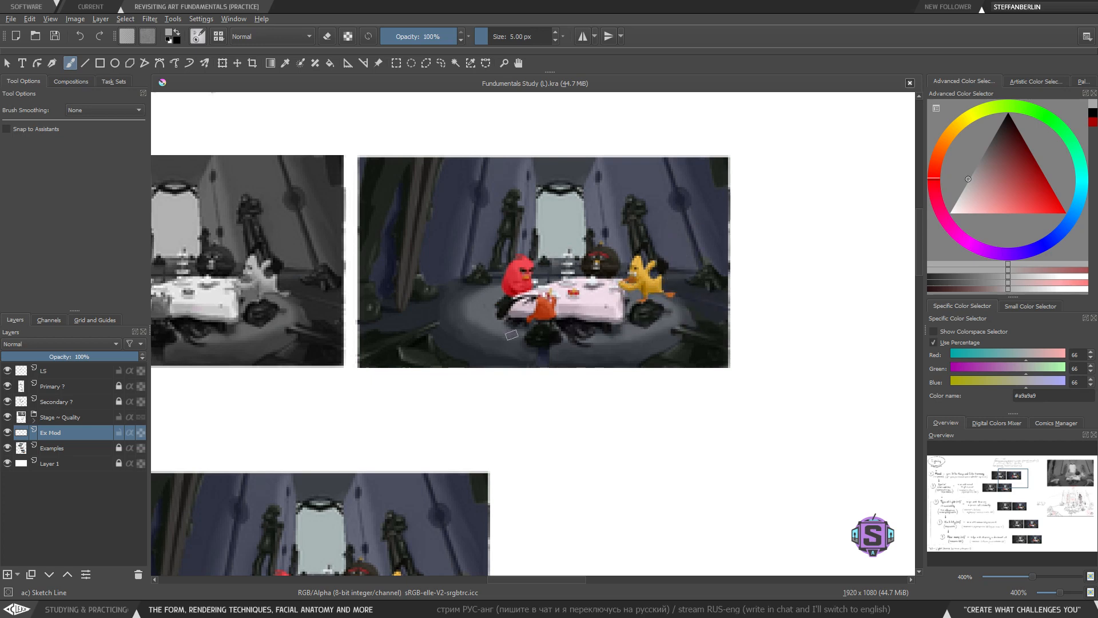
pyautogui.moveTo(579, 341)
pyautogui.mouseDown()
pyautogui.moveTo(590, 309)
pyautogui.moveTo(509, 302)
pyautogui.mouseUp()
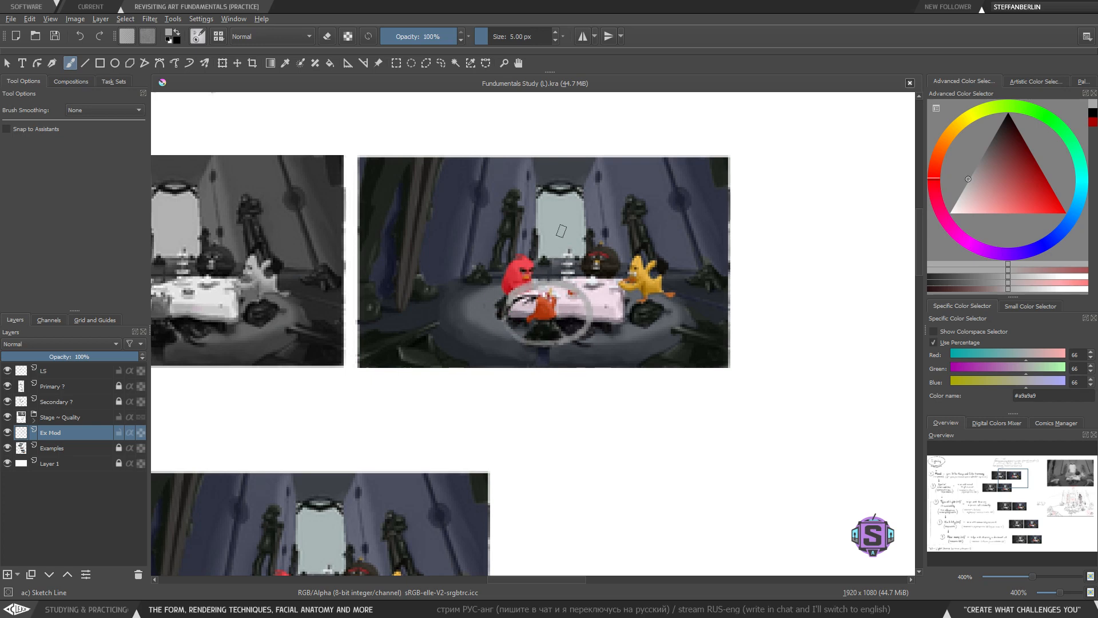
pyautogui.hotkey('ctrl', 'z')
pyautogui.moveTo(616, 264); pyautogui.dragTo(573, 253)
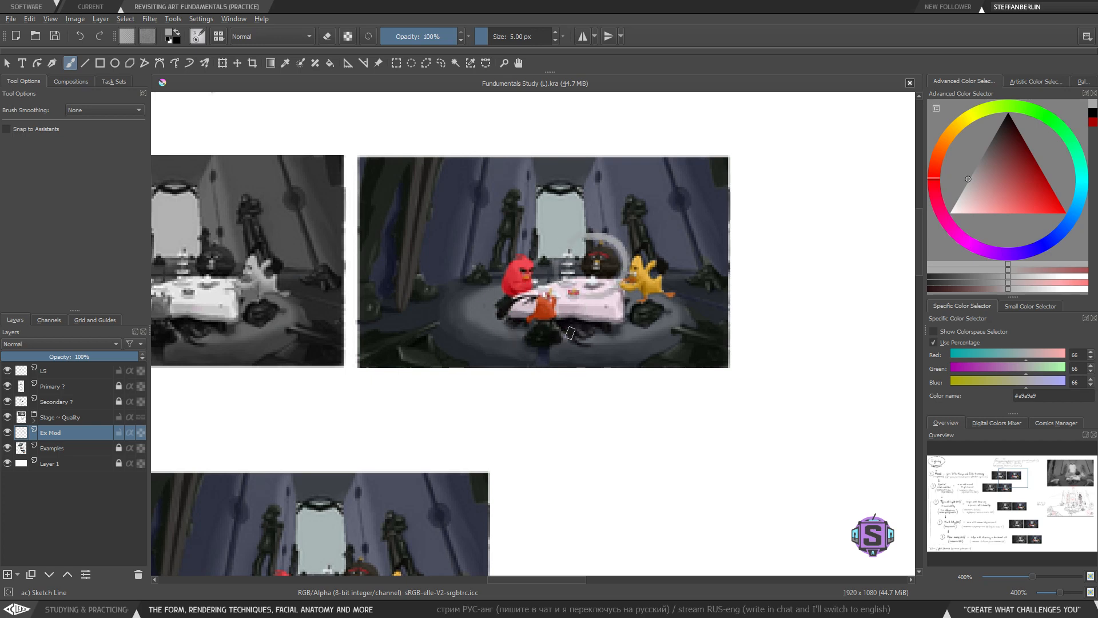
pyautogui.hotkey('ctrl', 'z')
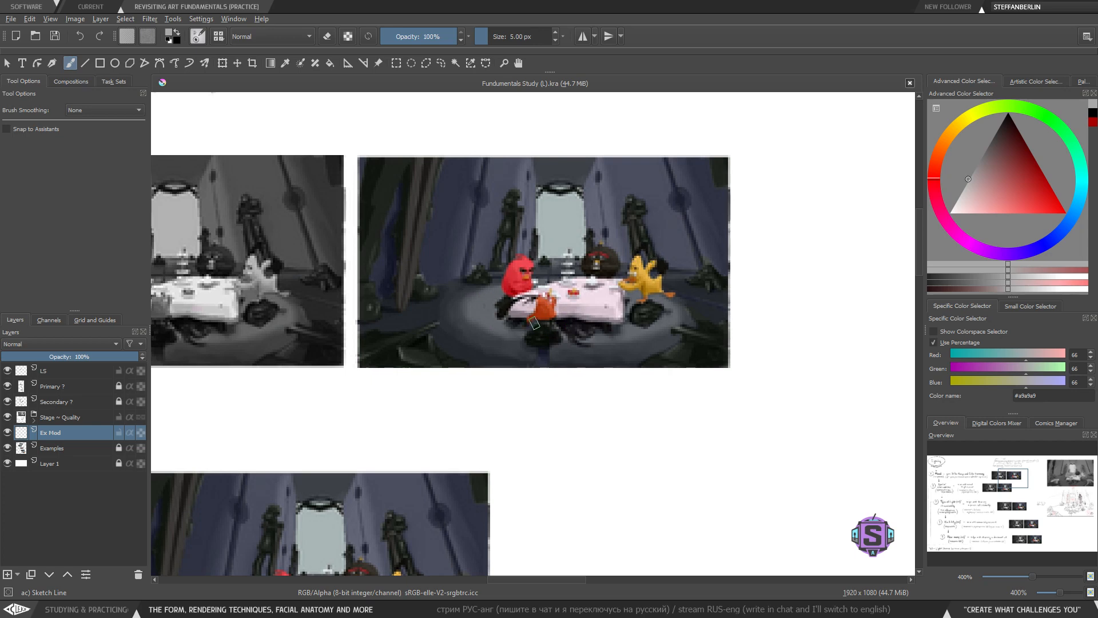
# - Try circling the "Color Harmony" text in the Mood line of the lighting notes
pyautogui.moveTo(500, 330); pyautogui.dragTo(542, 350)
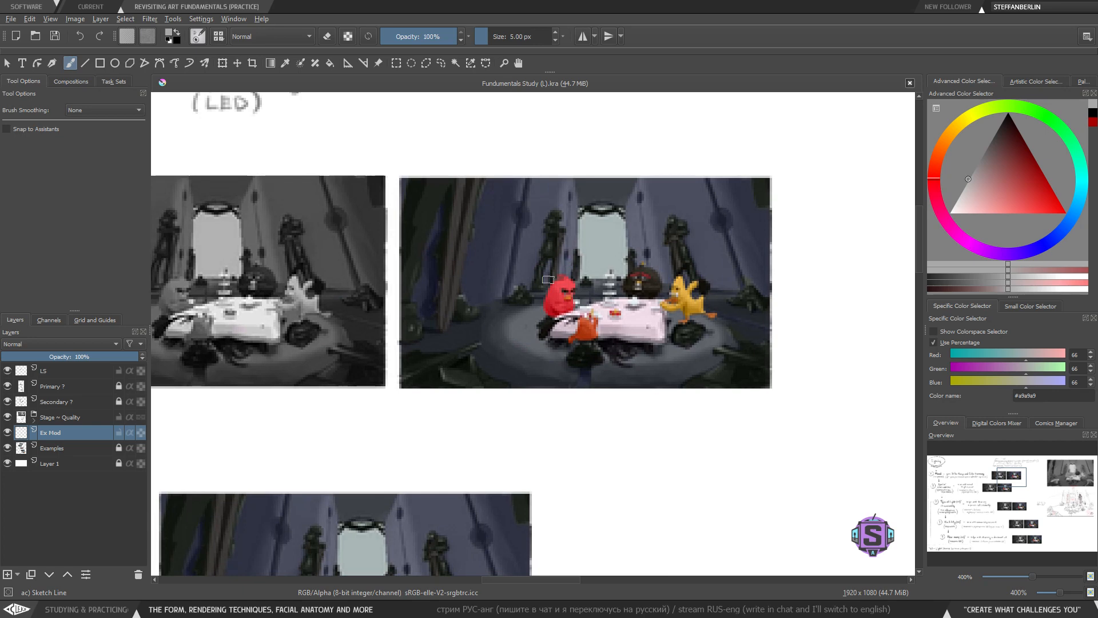
pyautogui.moveTo(519, 321); pyautogui.dragTo(747, 314)
pyautogui.press('-')
pyautogui.press('-')
pyautogui.moveTo(370, 373); pyautogui.dragTo(672, 374)
pyautogui.moveTo(446, 378); pyautogui.dragTo(563, 389)
pyautogui.moveTo(536, 248)
pyautogui.mouseDown()
pyautogui.moveTo(652, 261)
pyautogui.moveTo(543, 241)
pyautogui.mouseUp()
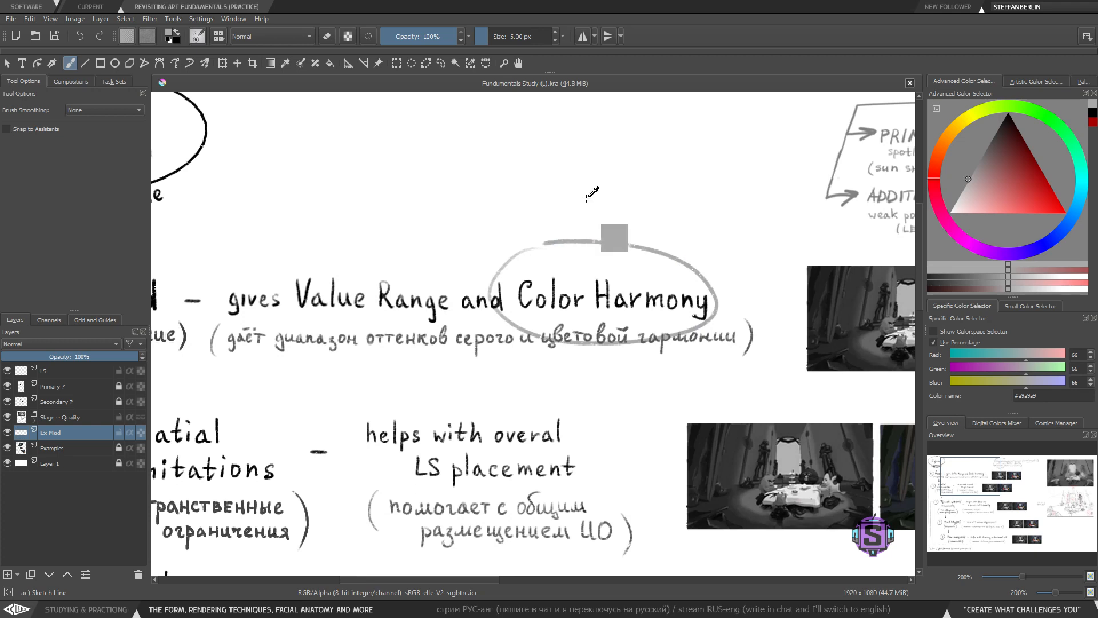
pyautogui.hotkey('ctrl', 'z')
# - Try boxing the "Mood" heading with a rectangle
pyautogui.press('-')
pyautogui.press('-')
pyautogui.moveTo(404, 367); pyautogui.dragTo(420, 373)
pyautogui.press('+')
pyautogui.moveTo(309, 280)
pyautogui.mouseDown()
pyautogui.moveTo(218, 292)
pyautogui.moveTo(261, 336)
pyautogui.moveTo(311, 281)
pyautogui.moveTo(226, 283)
pyautogui.mouseUp()
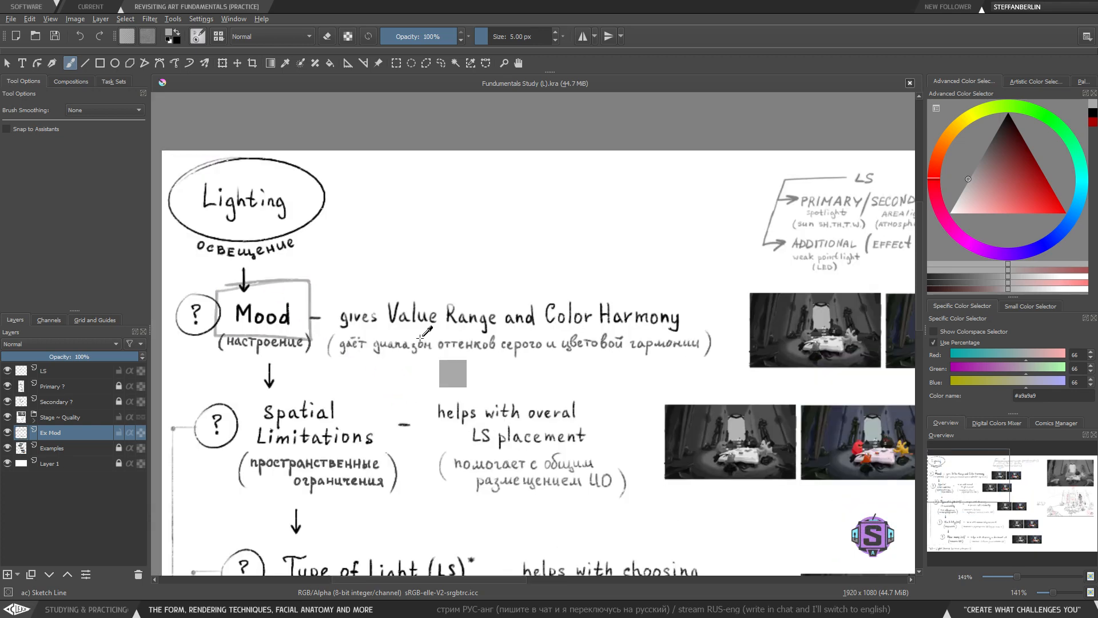
pyautogui.hotkey('ctrl', 'z')
pyautogui.moveTo(420, 383); pyautogui.dragTo(377, 371)
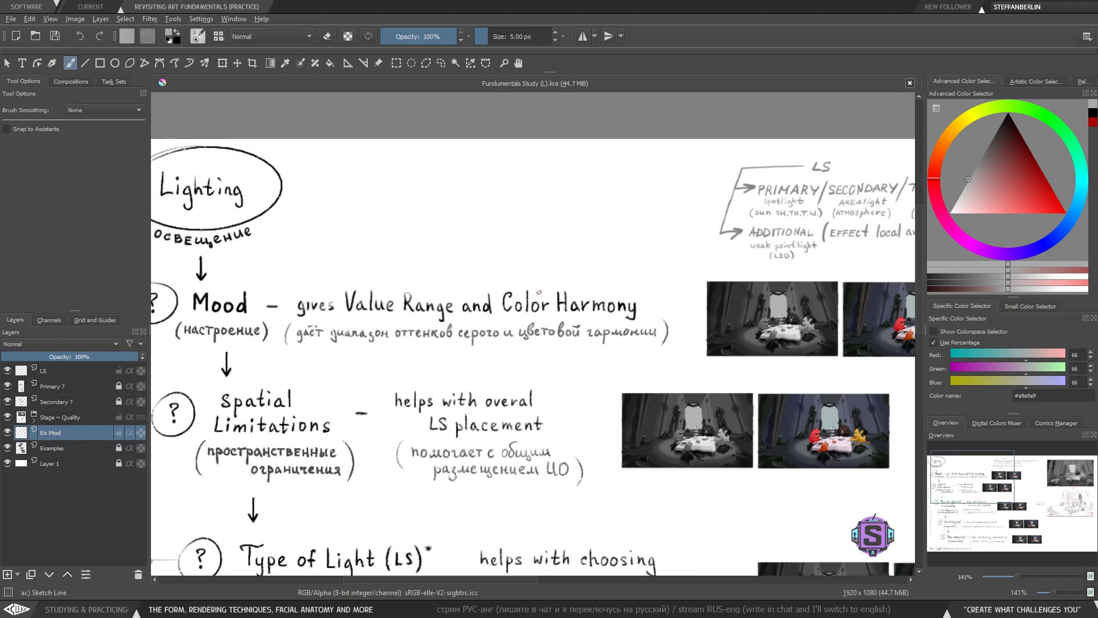
pyautogui.moveTo(544, 373); pyautogui.dragTo(485, 289)
pyautogui.press('-')
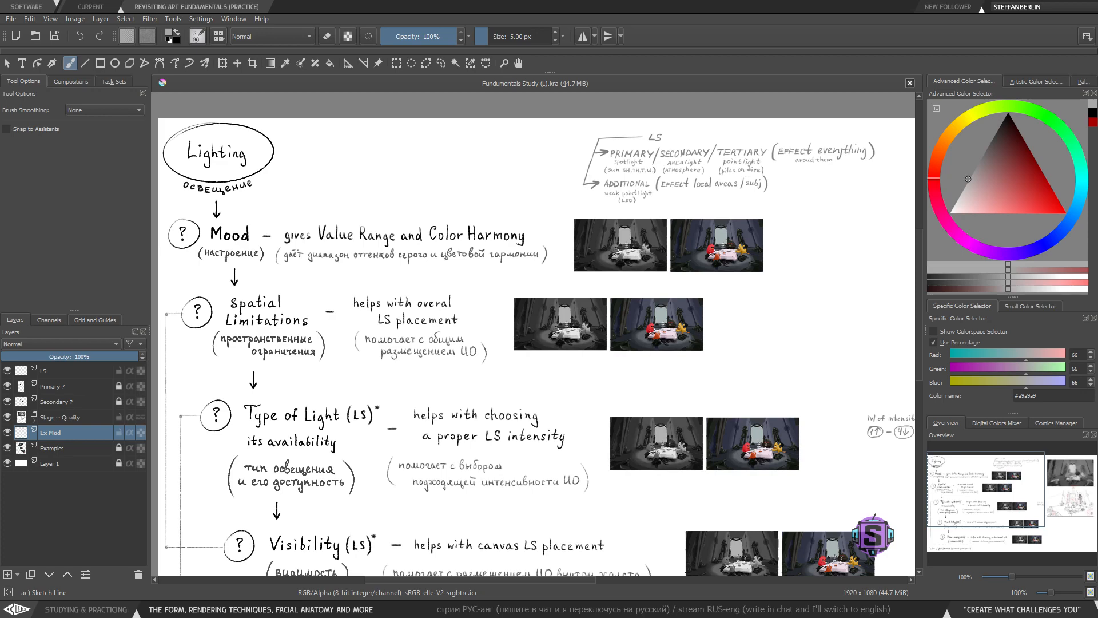
# - Switch to the browser and browse the Pinterest reference boards
pyautogui.moveTo(652, 3); pyautogui.dragTo(571, 163)
pyautogui.click(816, 162)
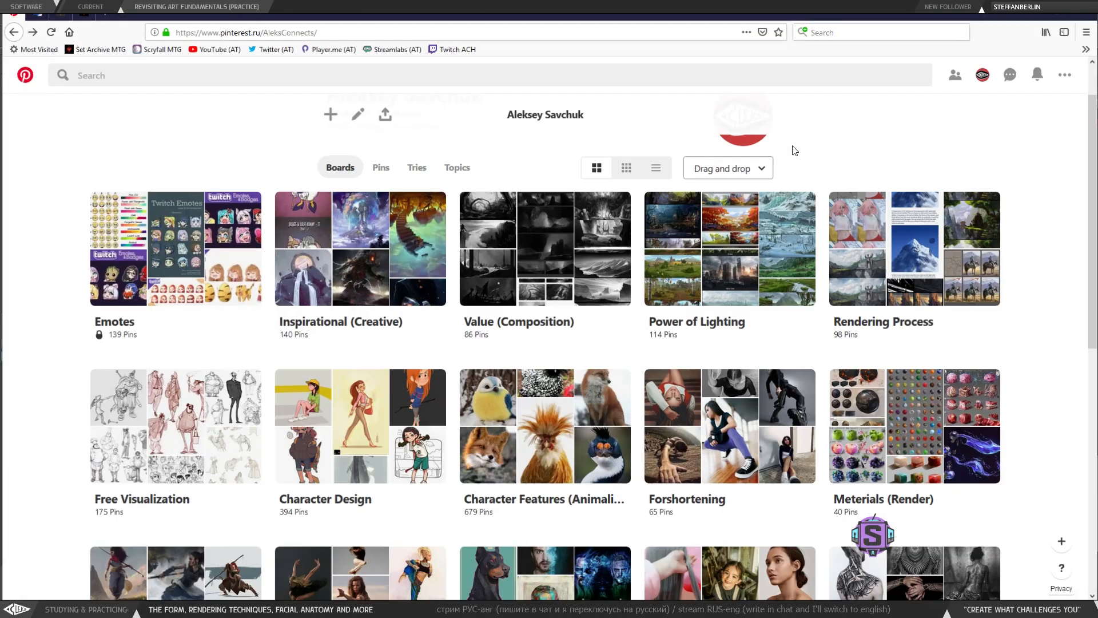
pyautogui.scroll(-1, 398, 262)
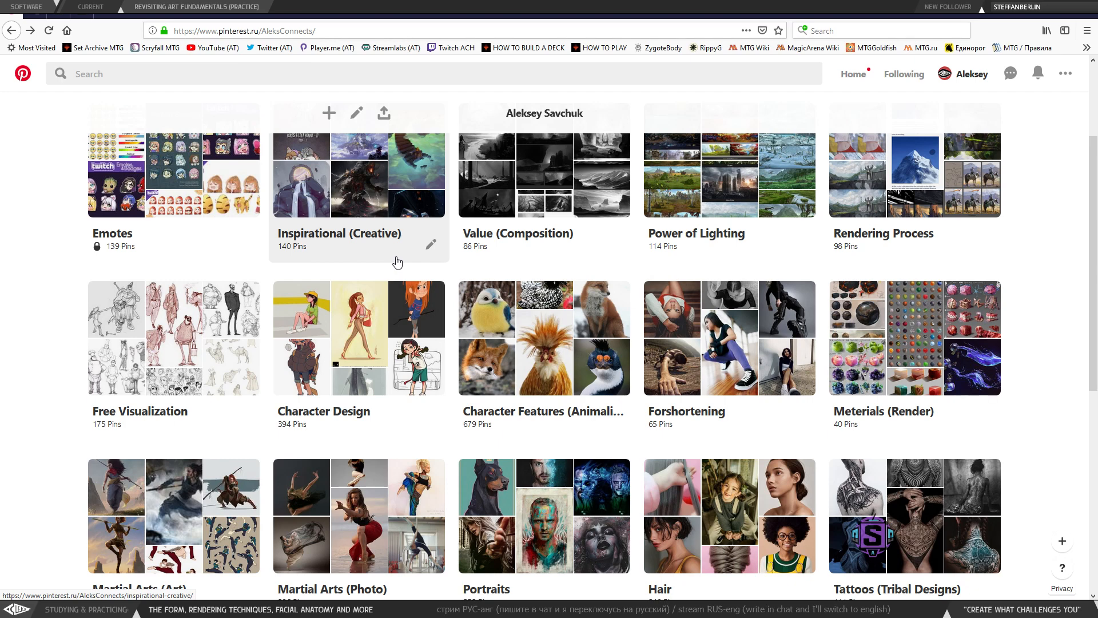
pyautogui.scroll(-1, 297, 270)
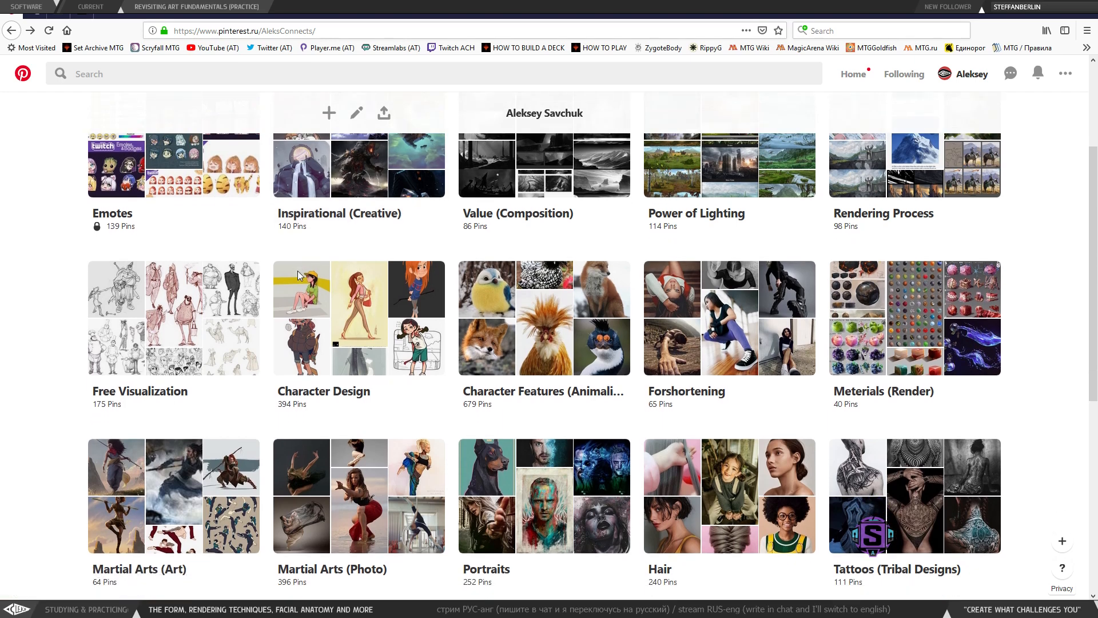
pyautogui.scroll(-1, 602, 424)
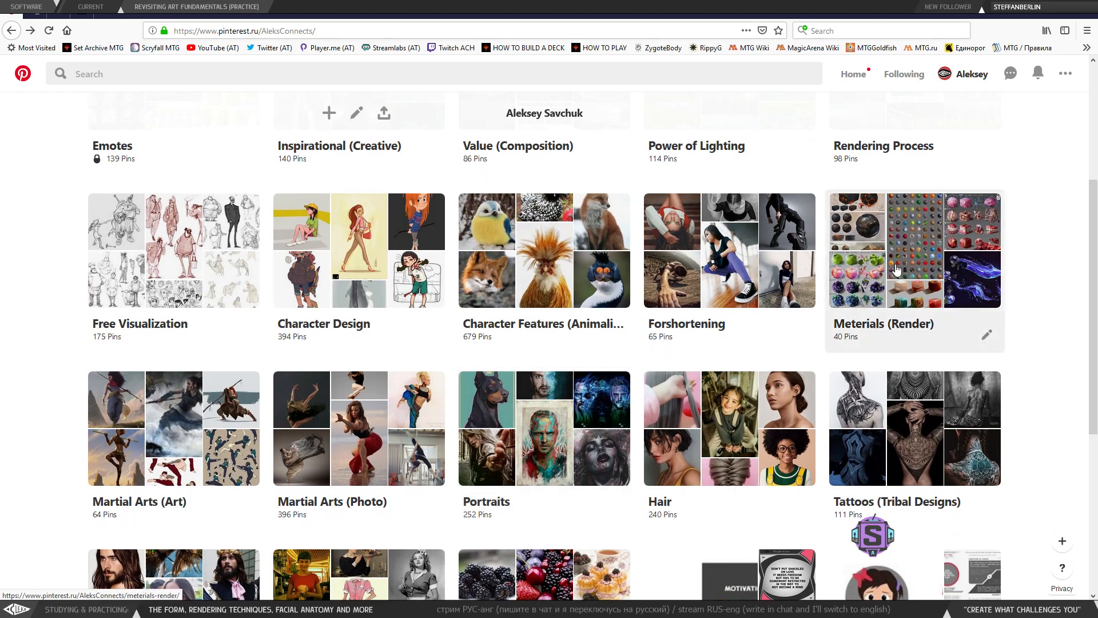
pyautogui.scroll(-1, 806, 515)
pyautogui.scroll(-2, 589, 458)
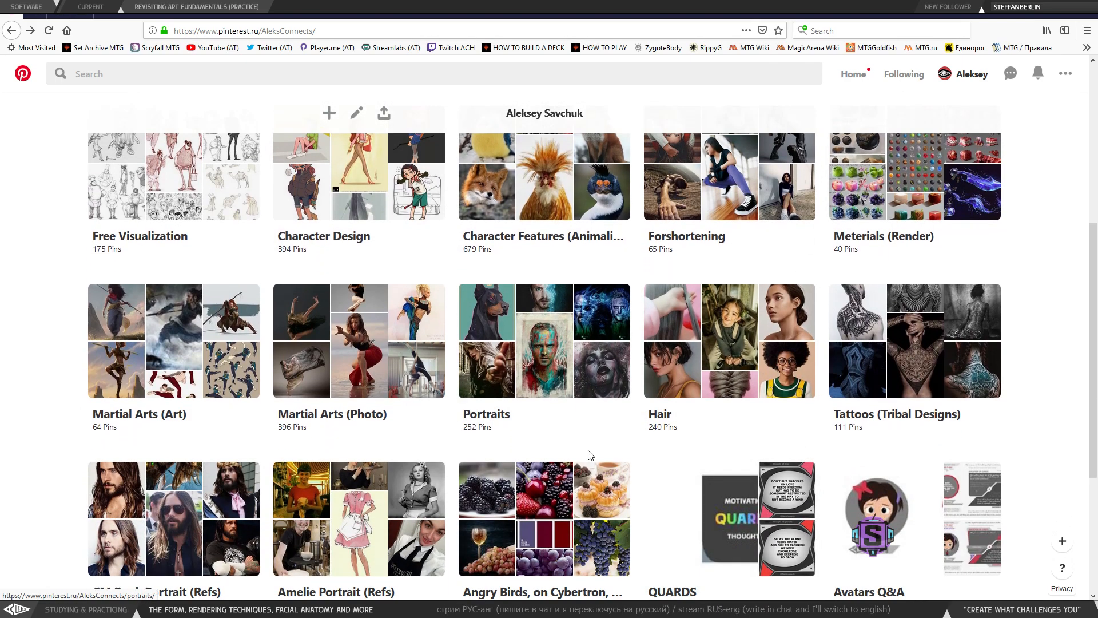
pyautogui.scroll(3, 586, 469)
pyautogui.scroll(3, 586, 477)
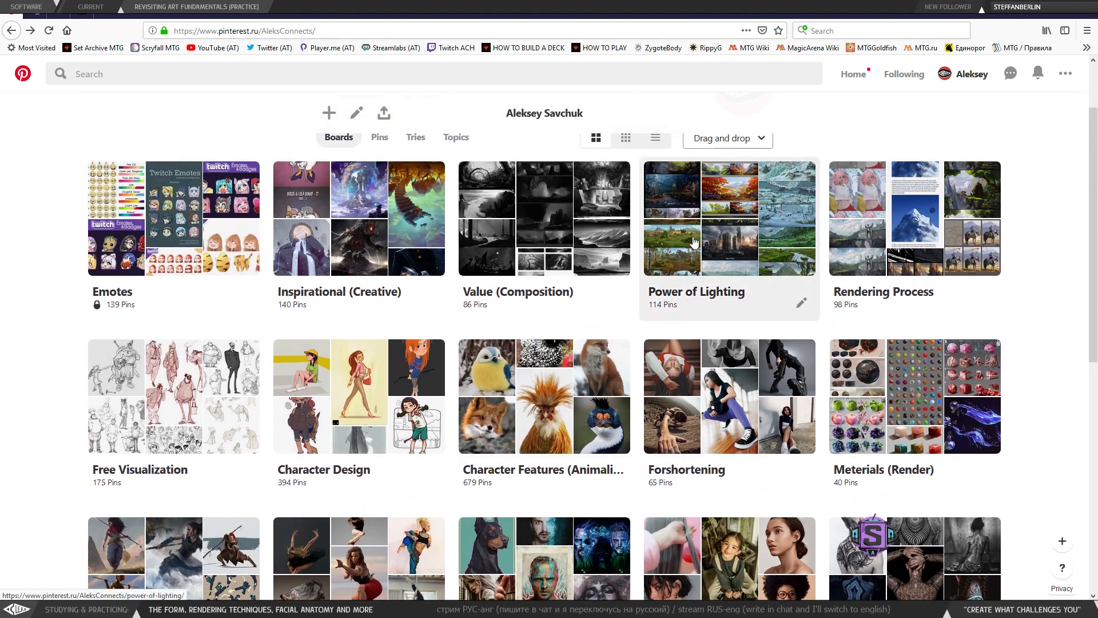
# - Open the Power of Lighting board and examine the Victor-Hugo Borges color studies pin
pyautogui.click(732, 261)
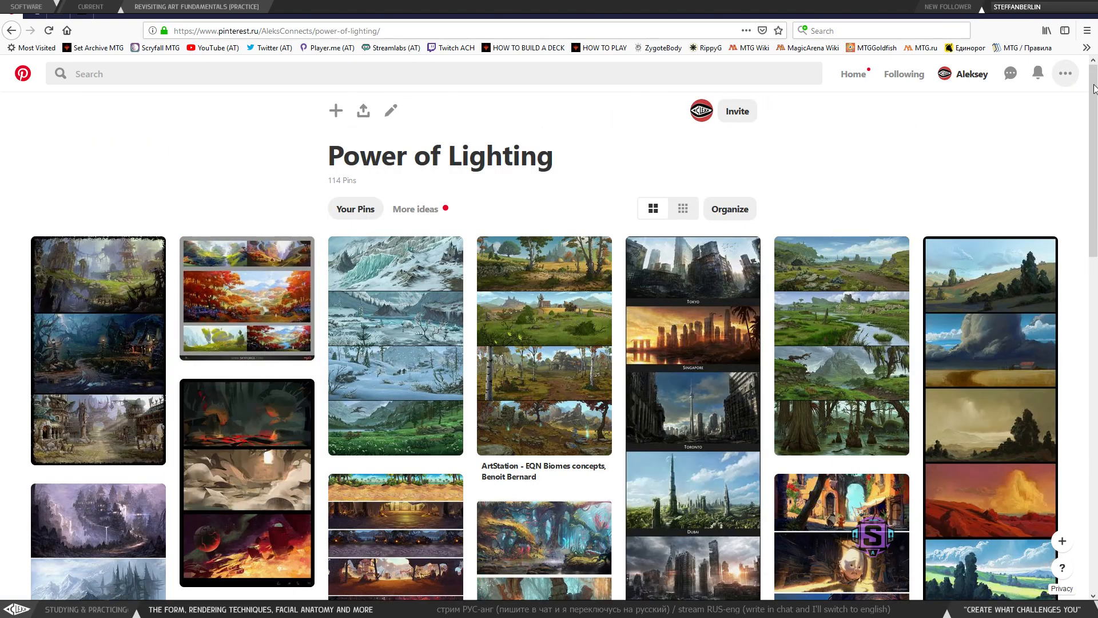
pyautogui.moveTo(1097, 166); pyautogui.dragTo(1097, 463)
pyautogui.scroll(-20, 847, 354)
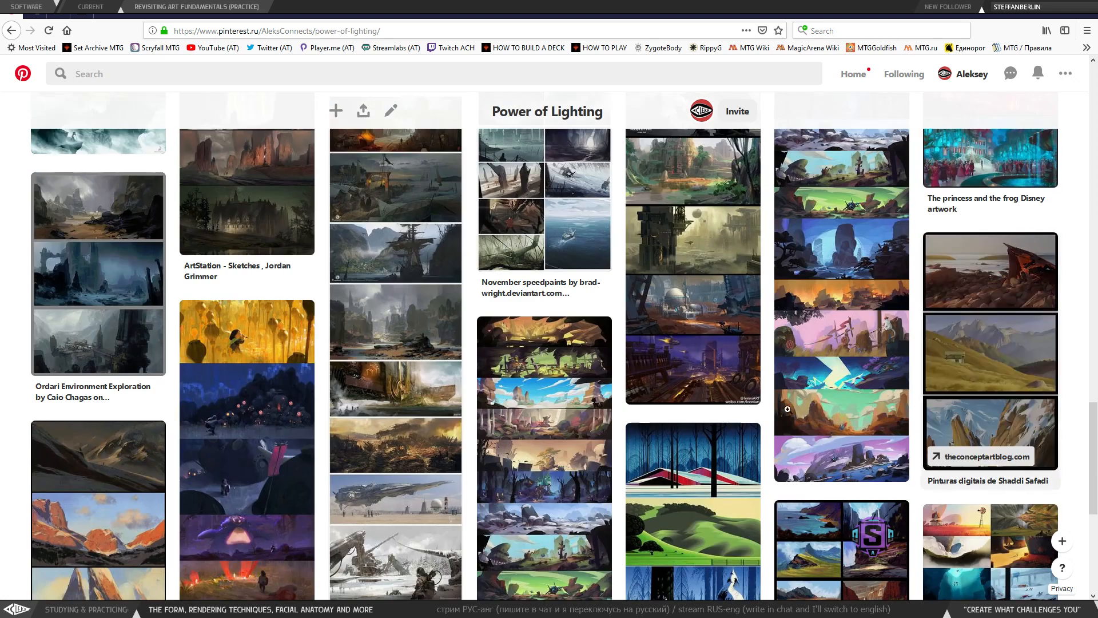
pyautogui.scroll(-15, 845, 353)
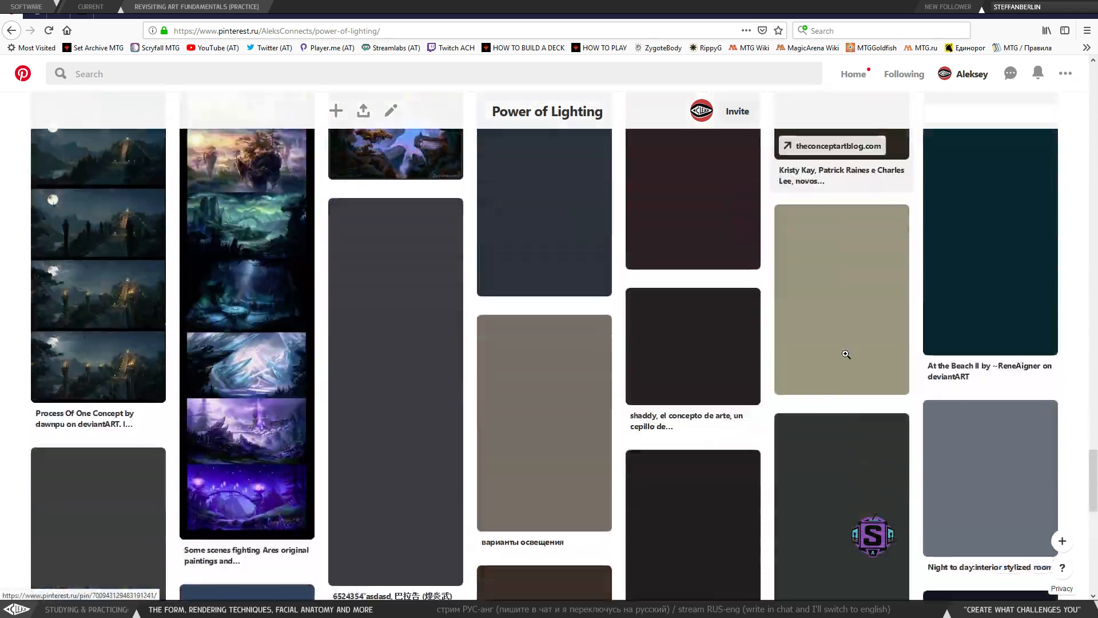
pyautogui.scroll(-3, 846, 357)
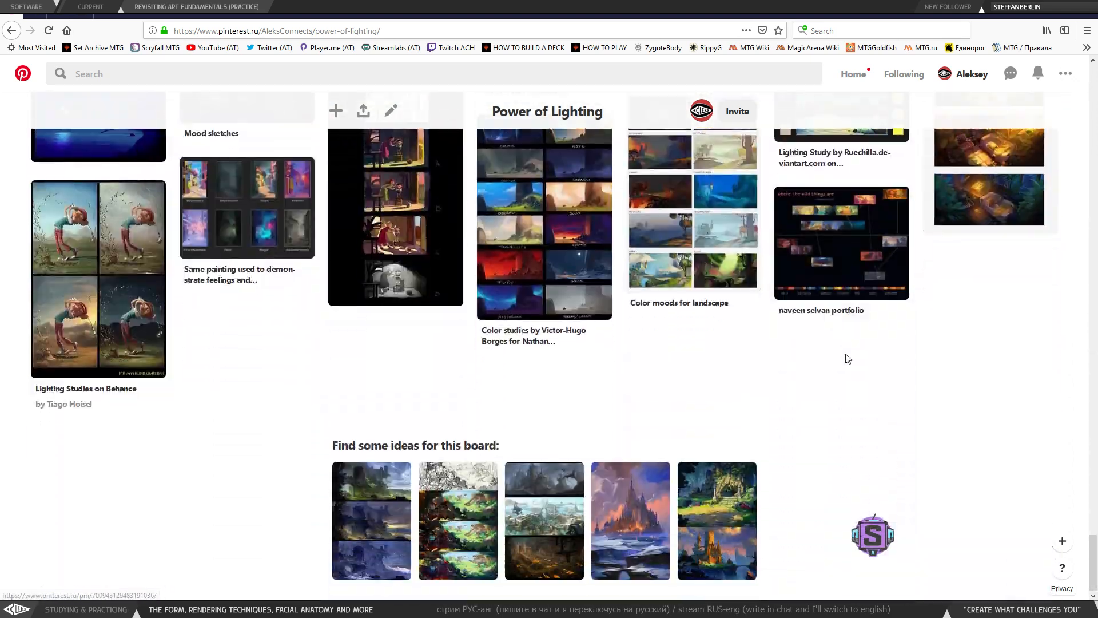
pyautogui.scroll(2, 818, 343)
pyautogui.click(548, 360)
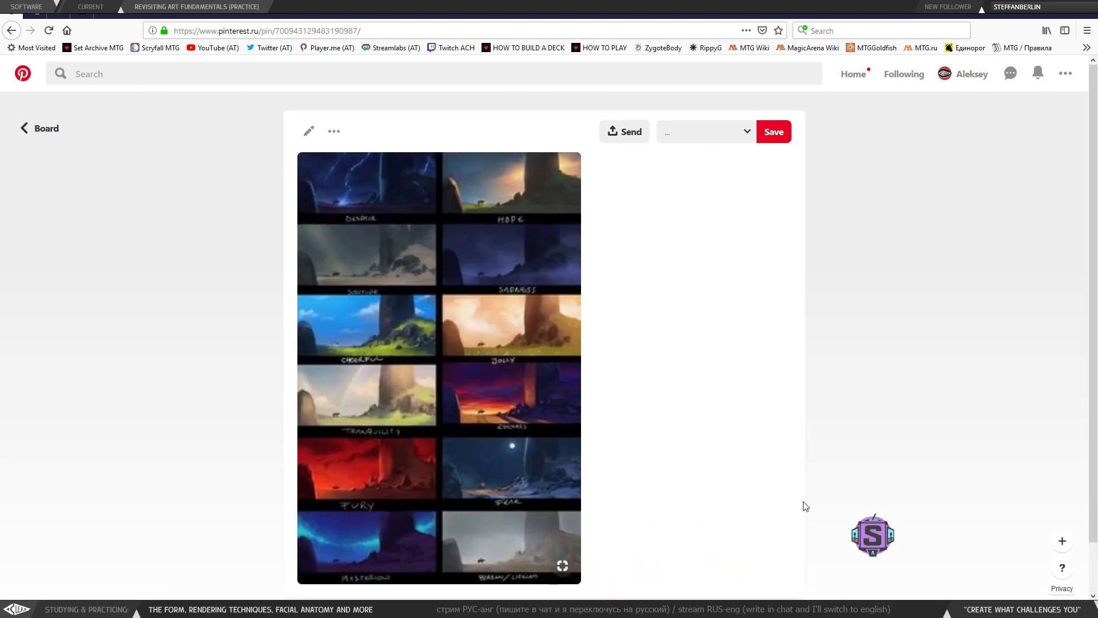
pyautogui.scroll(-1, 776, 479)
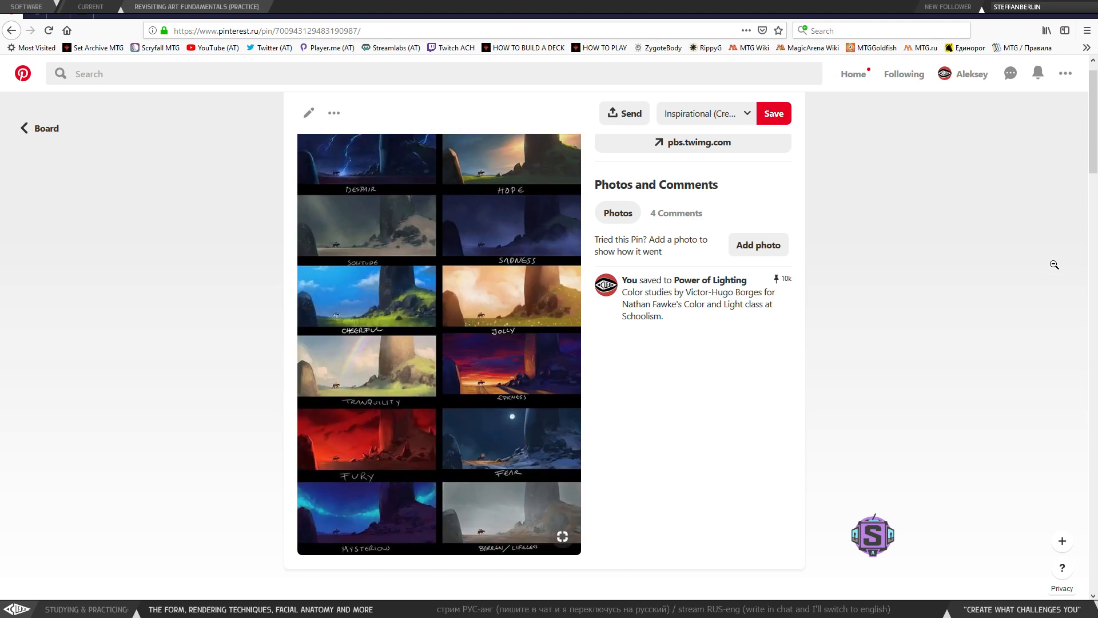
pyautogui.scroll(1, 1095, 117)
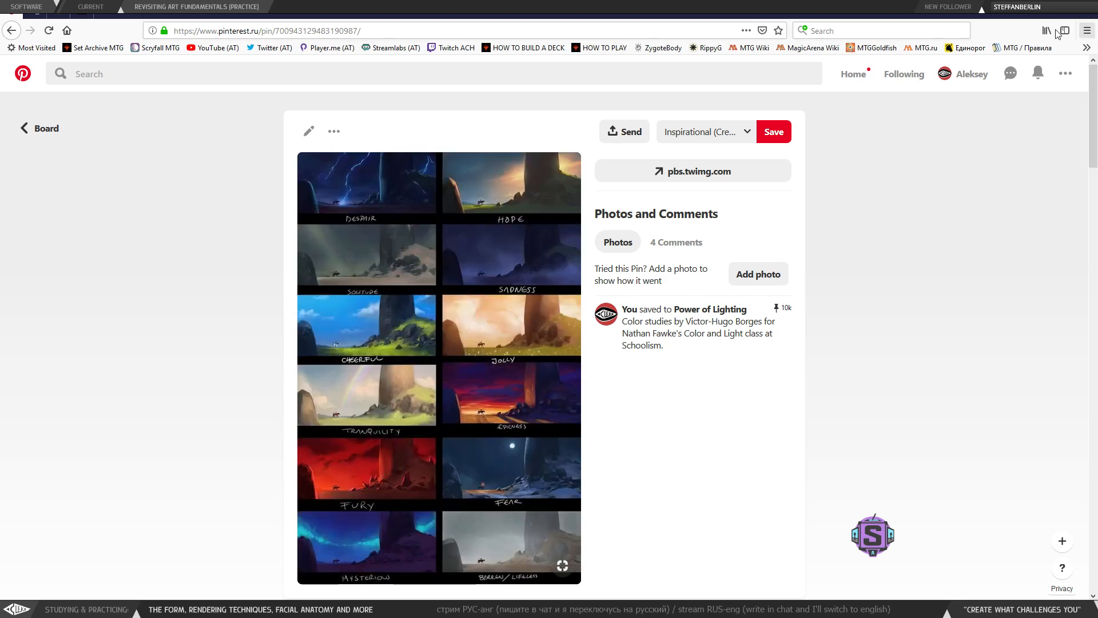
# - Return to the notes and try marking the Mood heading and its description
pyautogui.click(1031, 9)
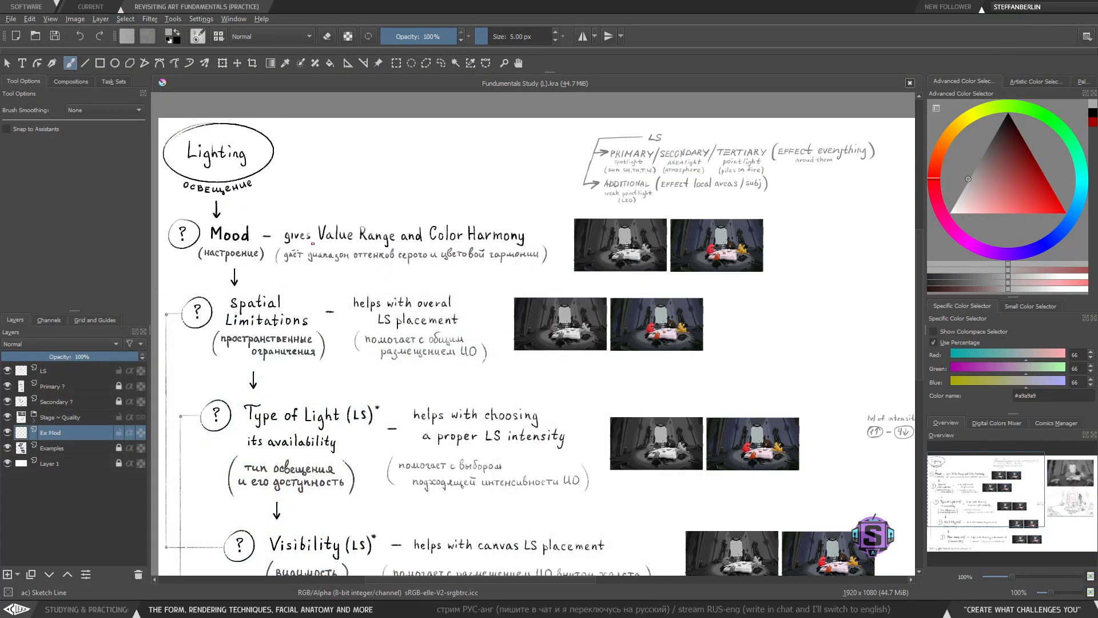
pyautogui.moveTo(202, 212); pyautogui.dragTo(203, 210)
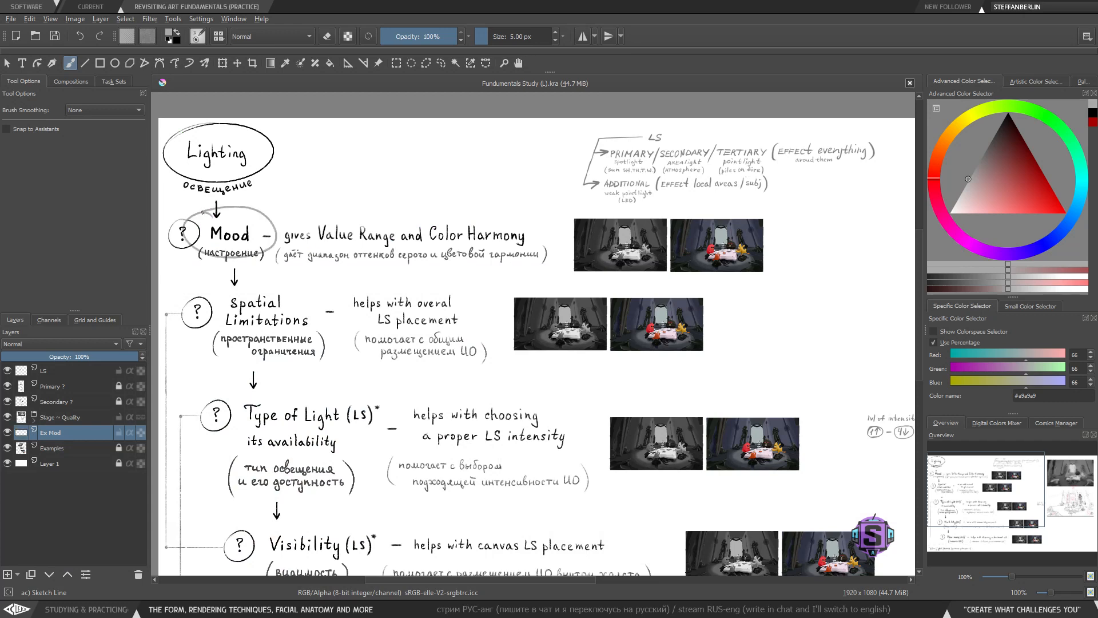
pyautogui.hotkey('ctrl', 'z')
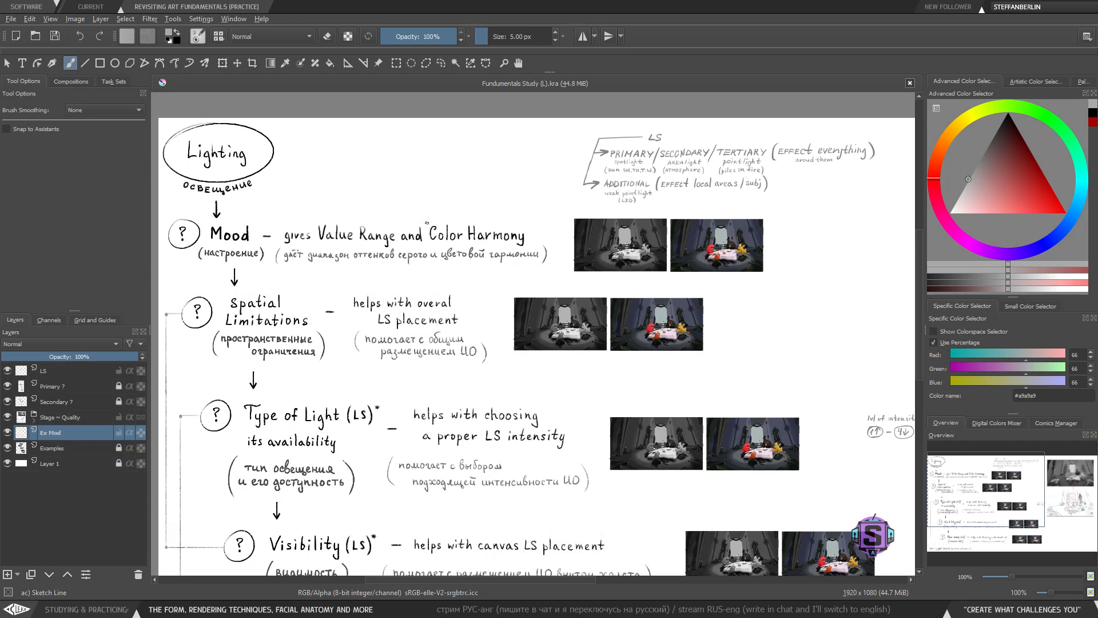
pyautogui.moveTo(427, 210)
pyautogui.mouseDown()
pyautogui.moveTo(426, 269)
pyautogui.moveTo(538, 252)
pyautogui.moveTo(536, 227)
pyautogui.moveTo(405, 219)
pyautogui.mouseUp()
pyautogui.hotkey('ctrl', 'z')
# - Try a bright blue colour and sketch a mark along the Mood line
pyautogui.moveTo(969, 123); pyautogui.dragTo(944, 143)
pyautogui.moveTo(1010, 185); pyautogui.dragTo(1049, 212)
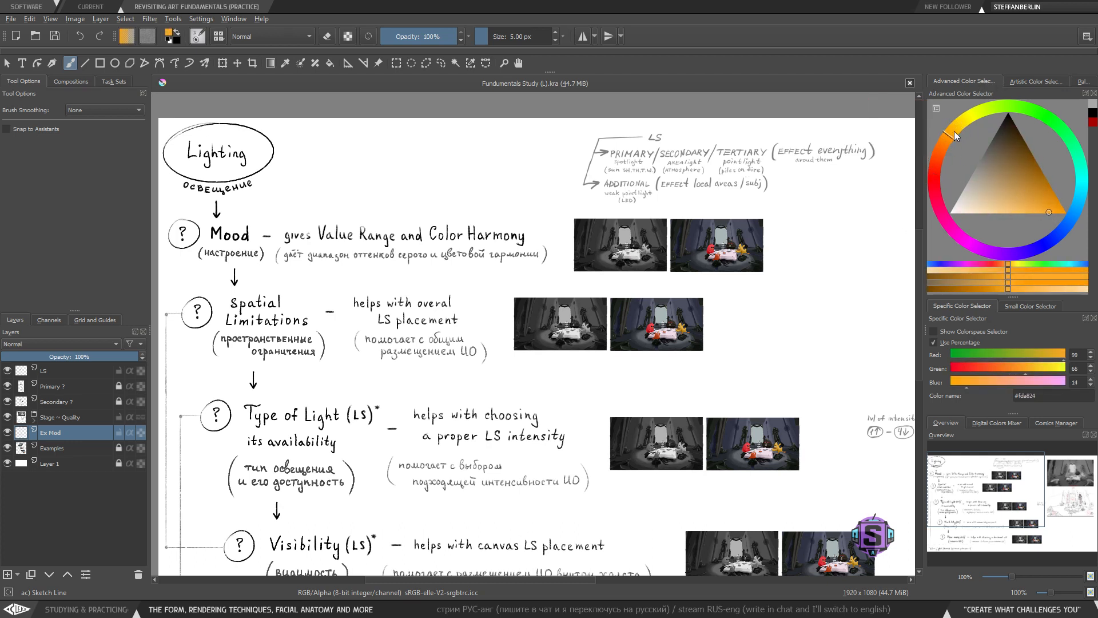
pyautogui.moveTo(949, 134); pyautogui.dragTo(1079, 229)
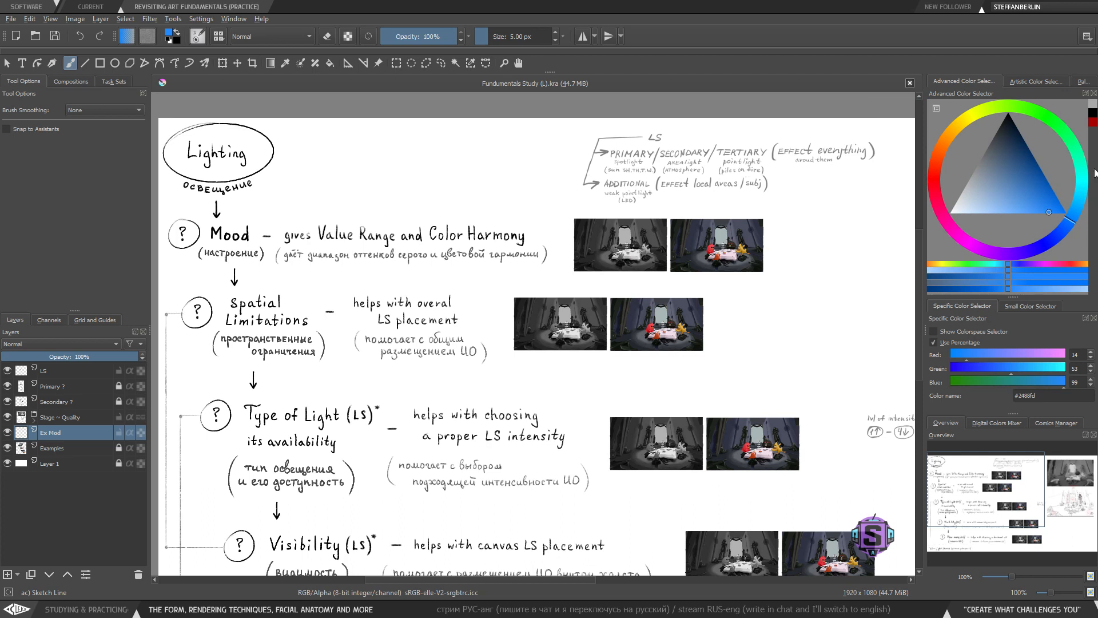
pyautogui.moveTo(1083, 178); pyautogui.dragTo(1047, 259)
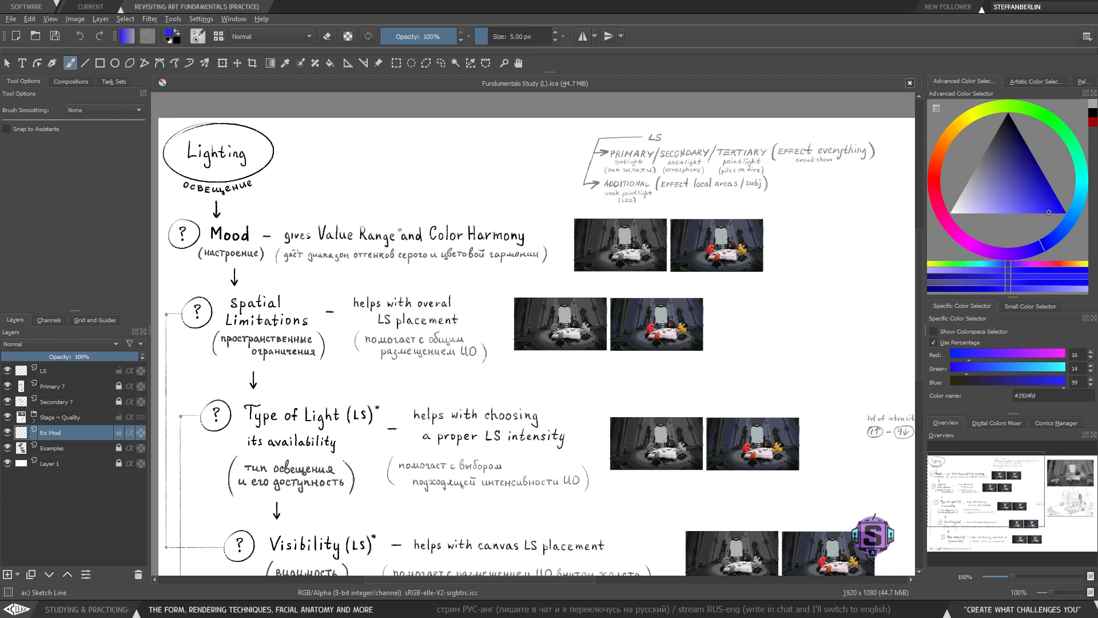
pyautogui.moveTo(313, 205)
pyautogui.mouseDown()
pyautogui.moveTo(382, 203)
pyautogui.moveTo(403, 231)
pyautogui.mouseUp()
pyautogui.hotkey('ctrl', 'z')
pyautogui.hotkey('ctrl', 'z')
pyautogui.hotkey('ctrl', 'z')
# - Pick a dark gray, #545454, from the colour triangle
pyautogui.moveTo(984, 157)
pyautogui.mouseDown()
pyautogui.moveTo(966, 174)
pyautogui.moveTo(988, 130)
pyautogui.moveTo(990, 141)
pyautogui.mouseUp()
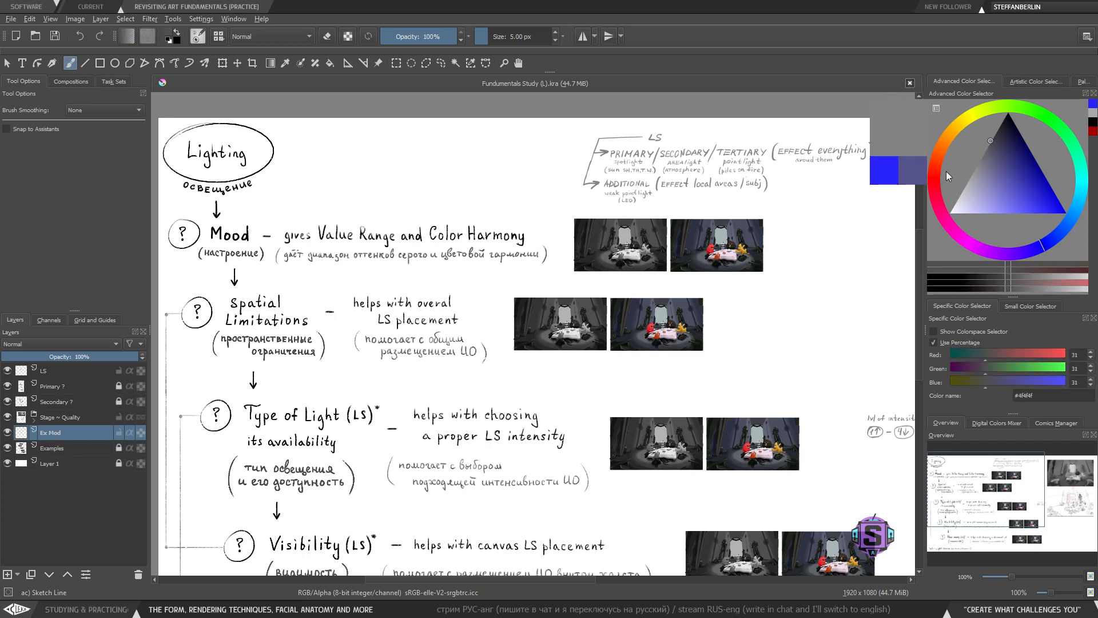
pyautogui.click(992, 145)
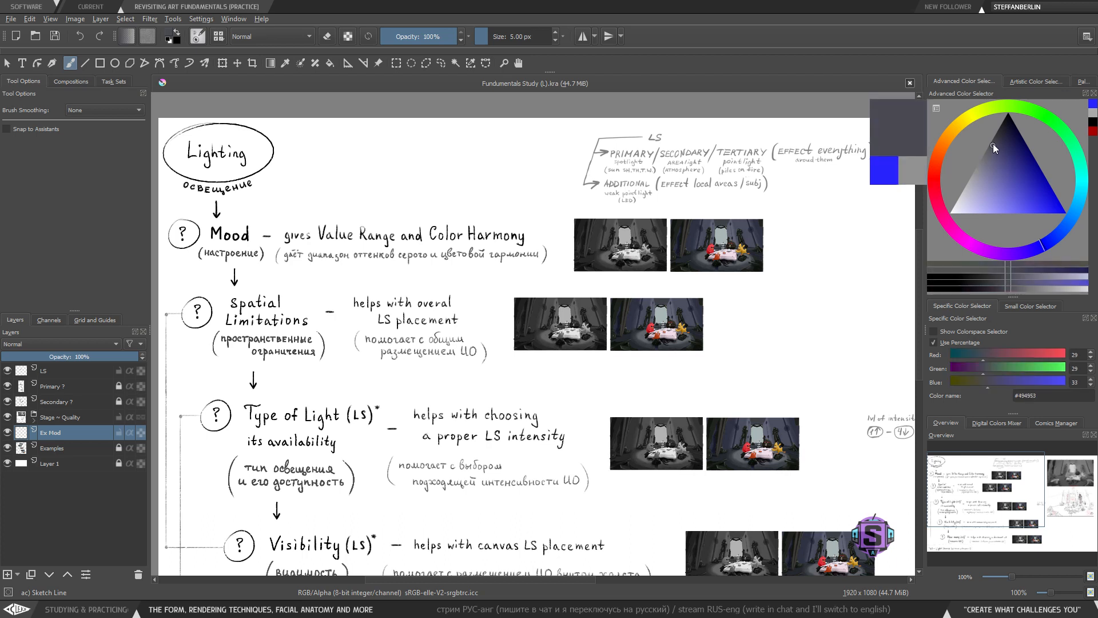
pyautogui.moveTo(994, 144)
pyautogui.mouseDown()
pyautogui.moveTo(993, 118)
pyautogui.moveTo(939, 196)
pyautogui.moveTo(971, 133)
pyautogui.moveTo(947, 153)
pyautogui.moveTo(935, 190)
pyautogui.moveTo(970, 128)
pyautogui.moveTo(959, 149)
pyautogui.mouseUp()
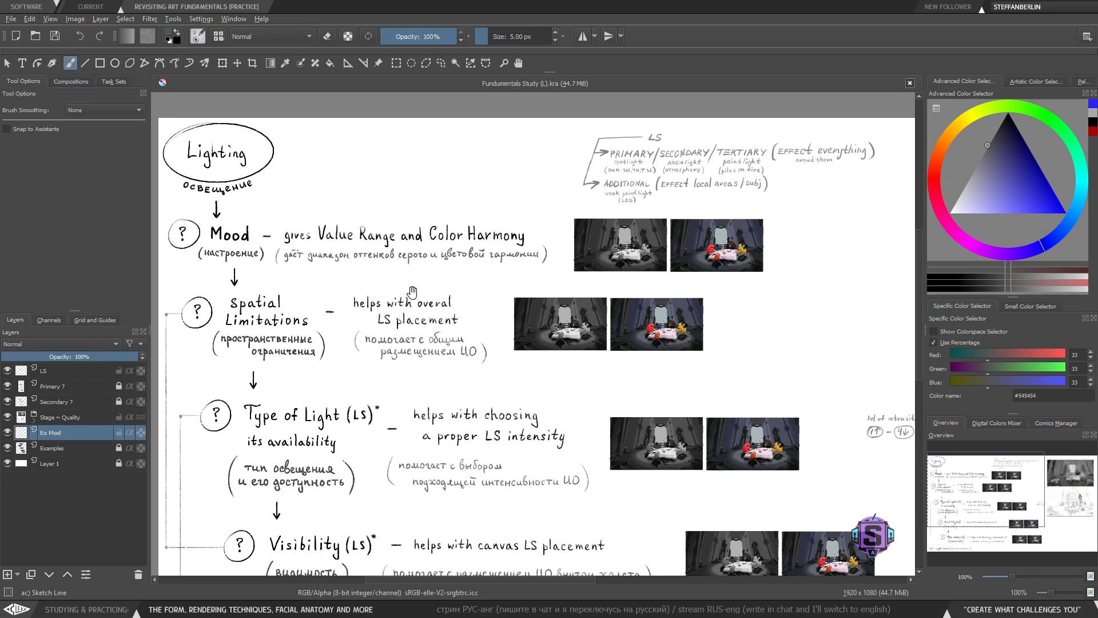
# - Try boxing the "Mood" heading again with the dark gray
pyautogui.moveTo(412, 292); pyautogui.dragTo(446, 289)
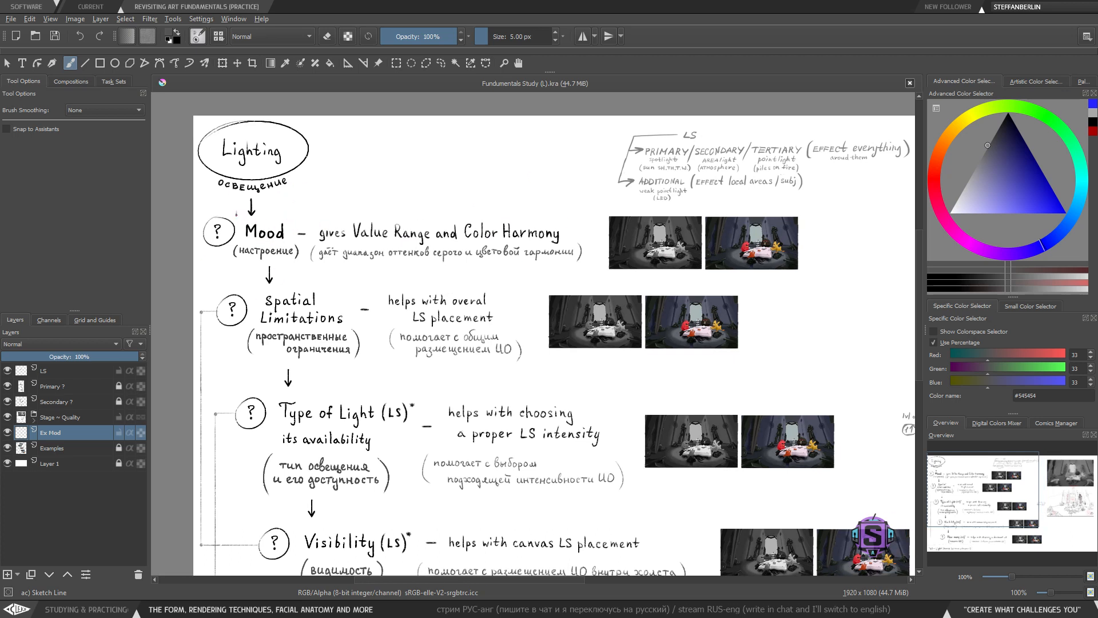
pyautogui.moveTo(235, 213)
pyautogui.mouseDown()
pyautogui.moveTo(296, 249)
pyautogui.moveTo(265, 215)
pyautogui.moveTo(232, 216)
pyautogui.mouseUp()
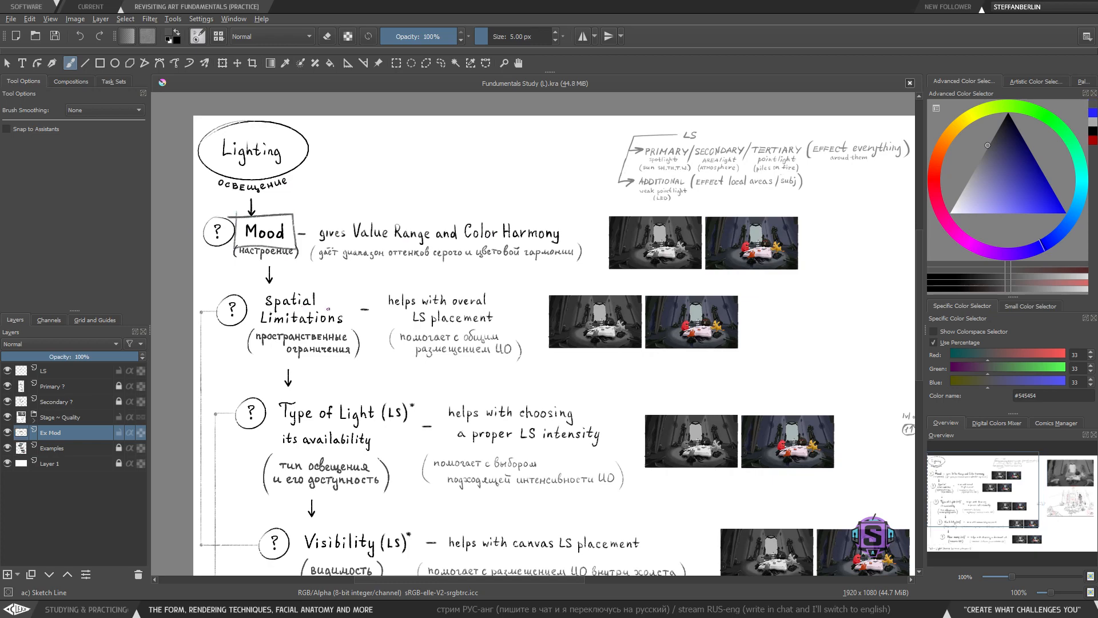
pyautogui.hotkey('ctrl', 'z')
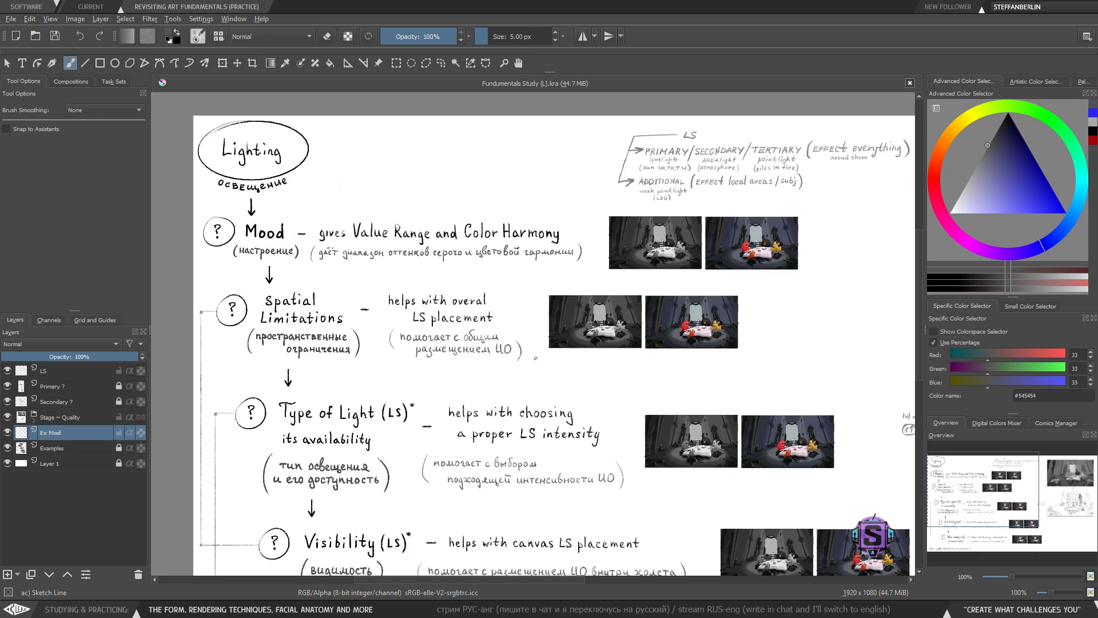
pyautogui.moveTo(498, 418); pyautogui.dragTo(488, 396)
# - Switch to the image viewer and examine the Fundamentals of Art mind map
pyautogui.hotkey('alt', 'Tab')
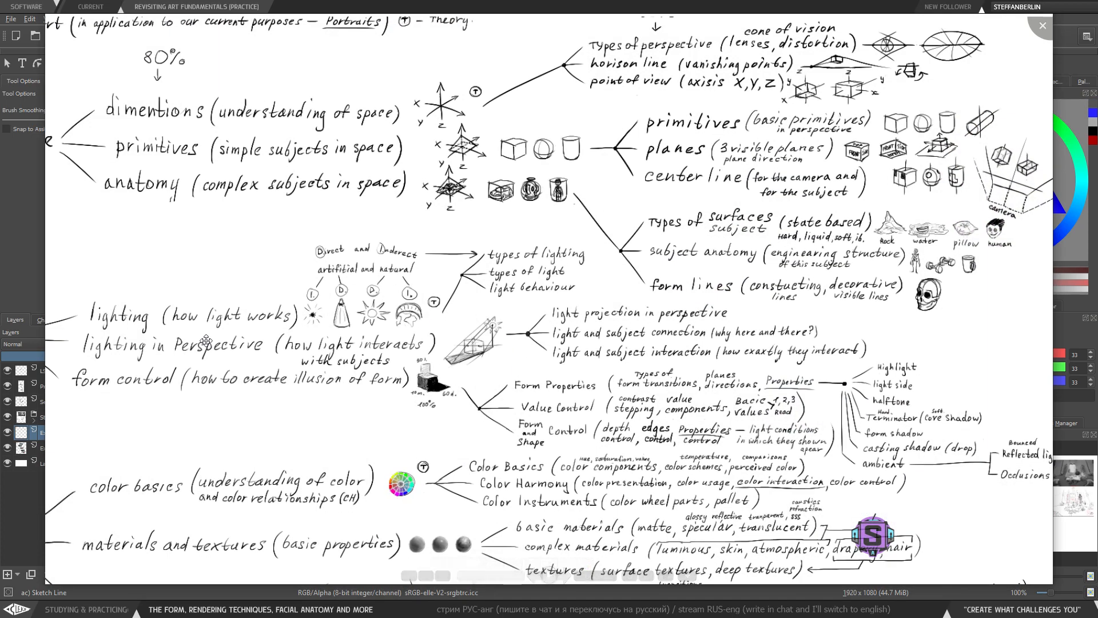
pyautogui.moveTo(471, 408); pyautogui.dragTo(464, 400)
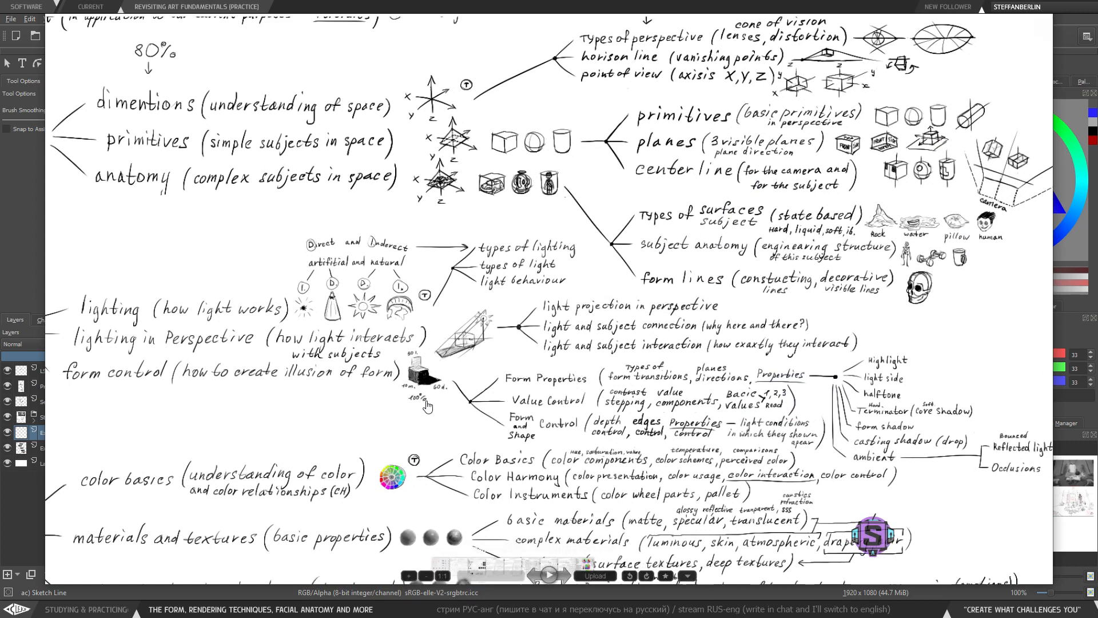
pyautogui.moveTo(917, 403); pyautogui.dragTo(875, 386)
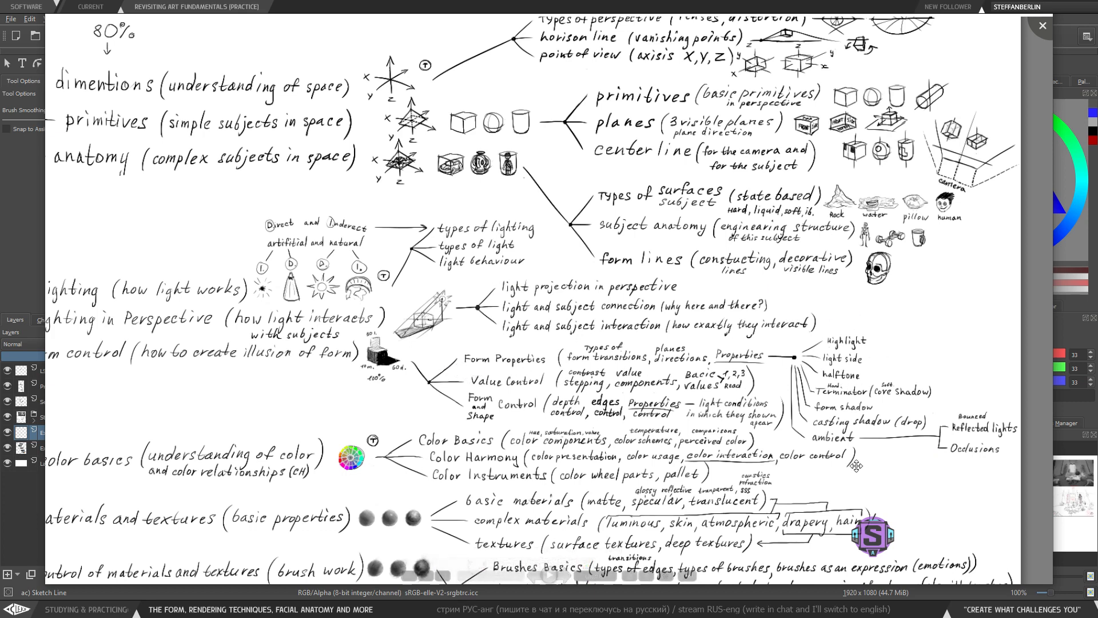
pyautogui.moveTo(718, 413)
pyautogui.mouseDown()
pyautogui.moveTo(873, 434)
pyautogui.moveTo(724, 407)
pyautogui.mouseUp()
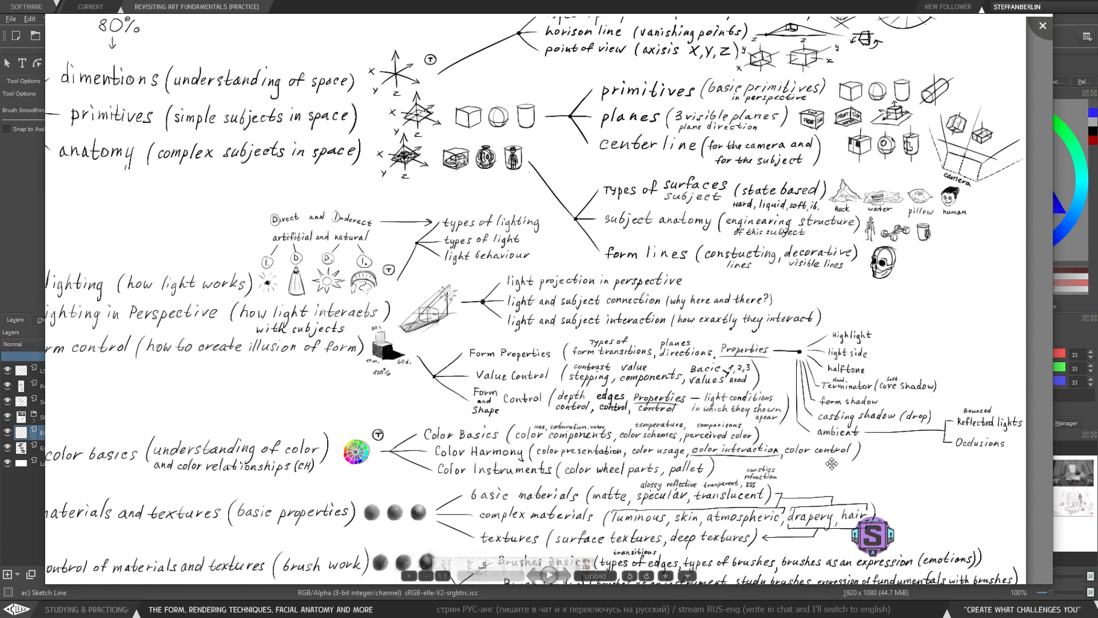
pyautogui.moveTo(496, 409); pyautogui.dragTo(663, 428)
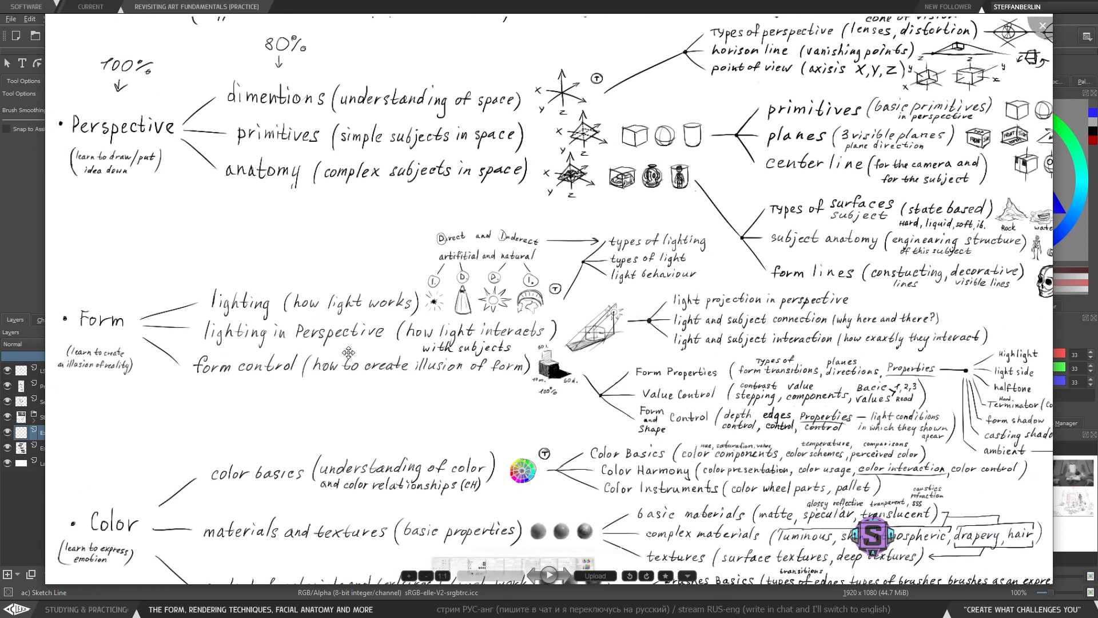
# - Return to the notes document and try circling the Mood heading
pyautogui.click(986, 9)
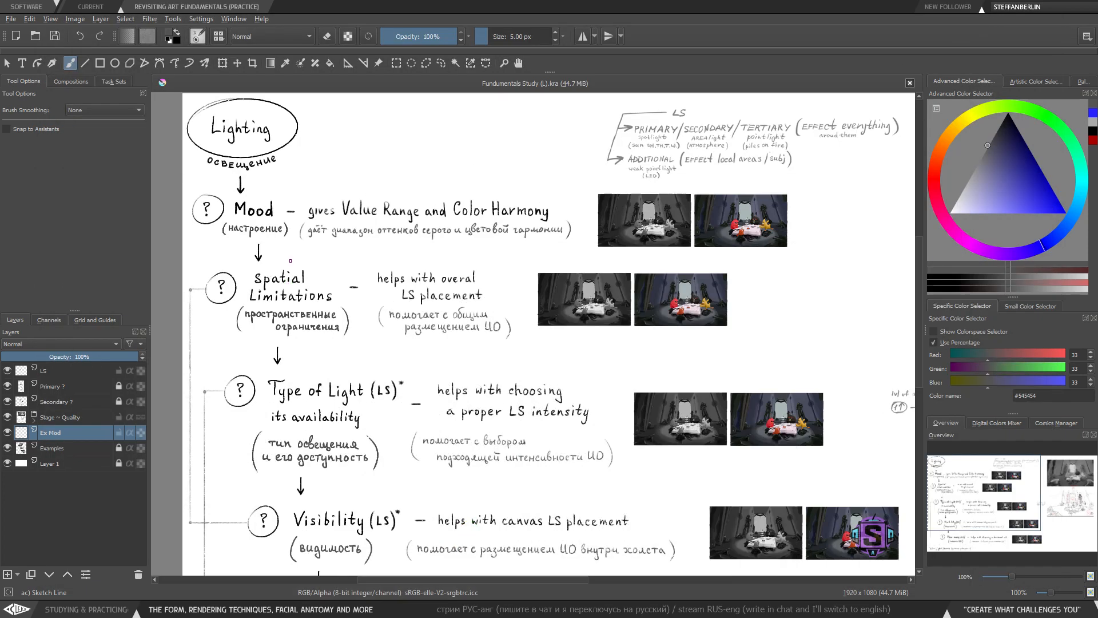
pyautogui.moveTo(203, 179)
pyautogui.mouseDown()
pyautogui.moveTo(183, 214)
pyautogui.moveTo(274, 248)
pyautogui.moveTo(301, 235)
pyautogui.moveTo(205, 179)
pyautogui.moveTo(187, 247)
pyautogui.moveTo(284, 247)
pyautogui.moveTo(297, 209)
pyautogui.moveTo(201, 179)
pyautogui.mouseUp()
pyautogui.hotkey('ctrl', 'z')
pyautogui.hotkey('ctrl', 'z')
pyautogui.moveTo(285, 186)
pyautogui.mouseDown()
pyautogui.moveTo(299, 239)
pyautogui.moveTo(224, 189)
pyautogui.mouseUp()
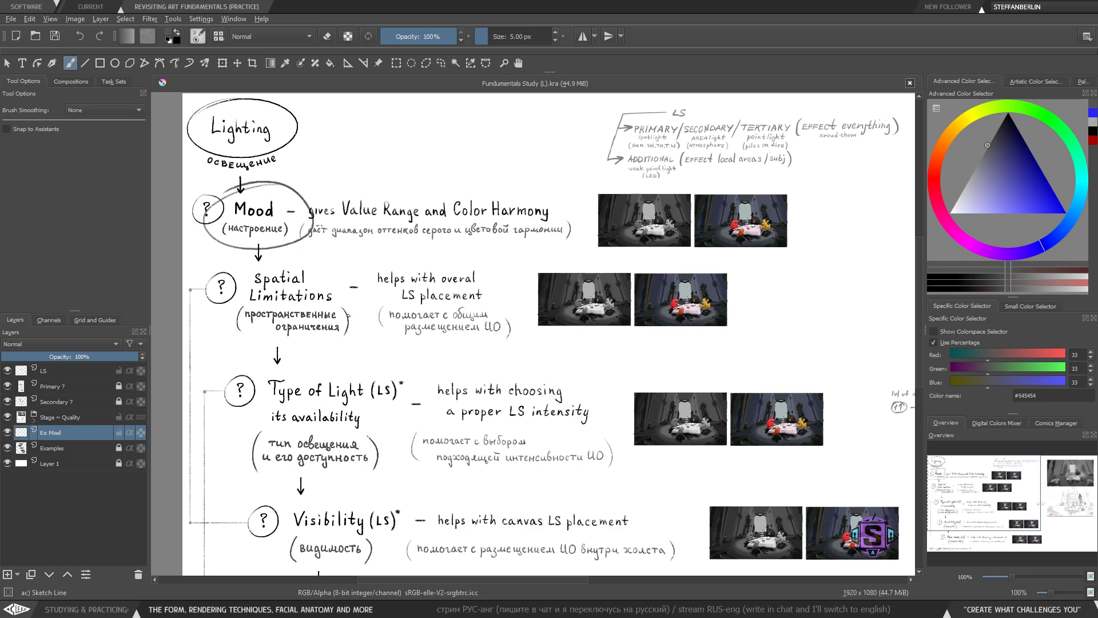
pyautogui.hotkey('ctrl', 'z')
# - Try framing the Spatial Limitations reference images with a rectangle
pyautogui.moveTo(461, 296); pyautogui.dragTo(451, 305)
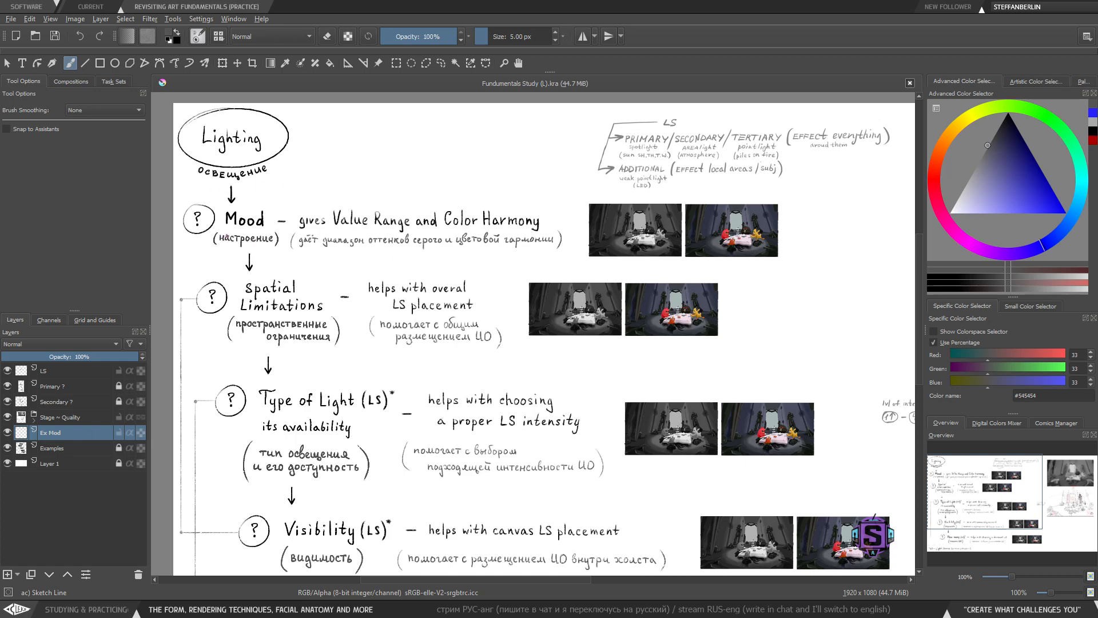
pyautogui.moveTo(332, 239)
pyautogui.mouseDown()
pyautogui.moveTo(315, 215)
pyautogui.moveTo(322, 244)
pyautogui.moveTo(301, 265)
pyautogui.mouseUp()
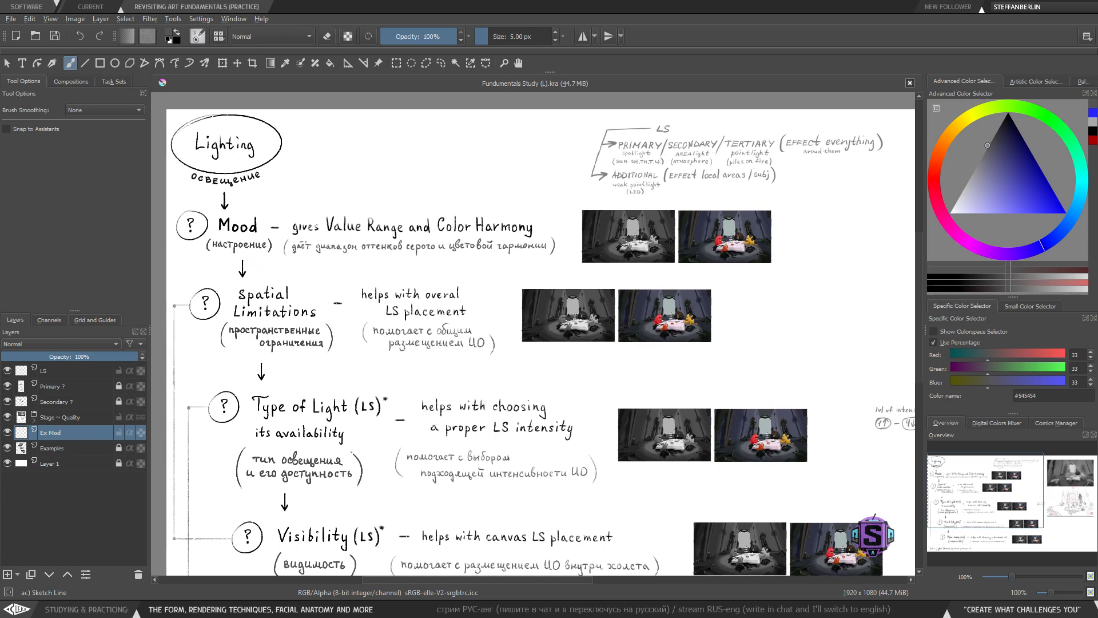
pyautogui.moveTo(521, 320); pyautogui.dragTo(524, 307)
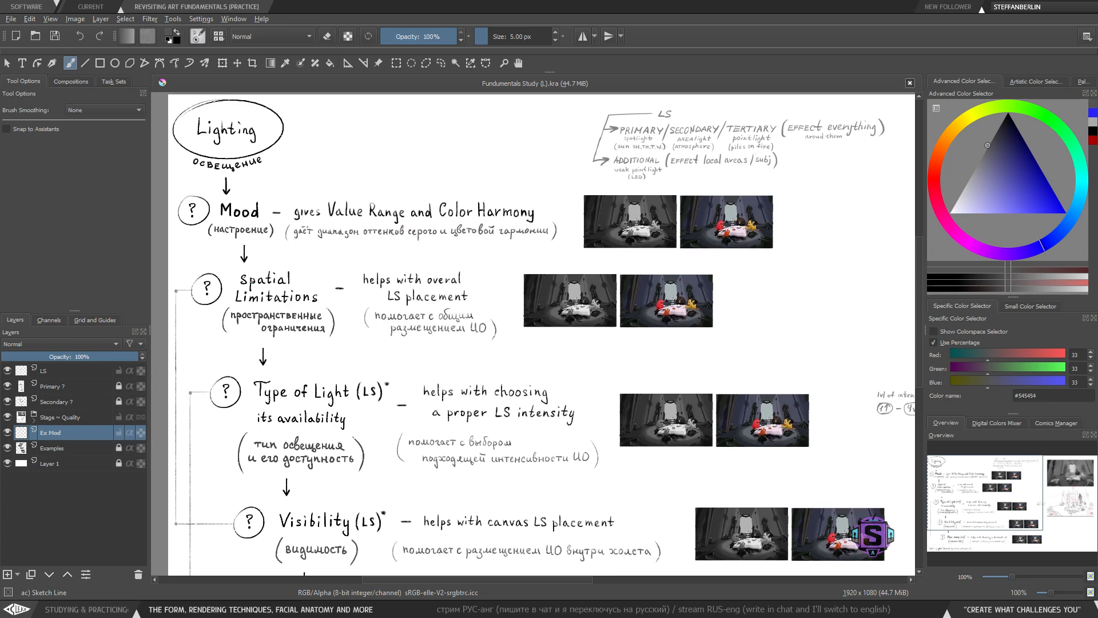
pyautogui.moveTo(244, 381)
pyautogui.mouseDown()
pyautogui.moveTo(260, 287)
pyautogui.moveTo(262, 307)
pyautogui.mouseUp()
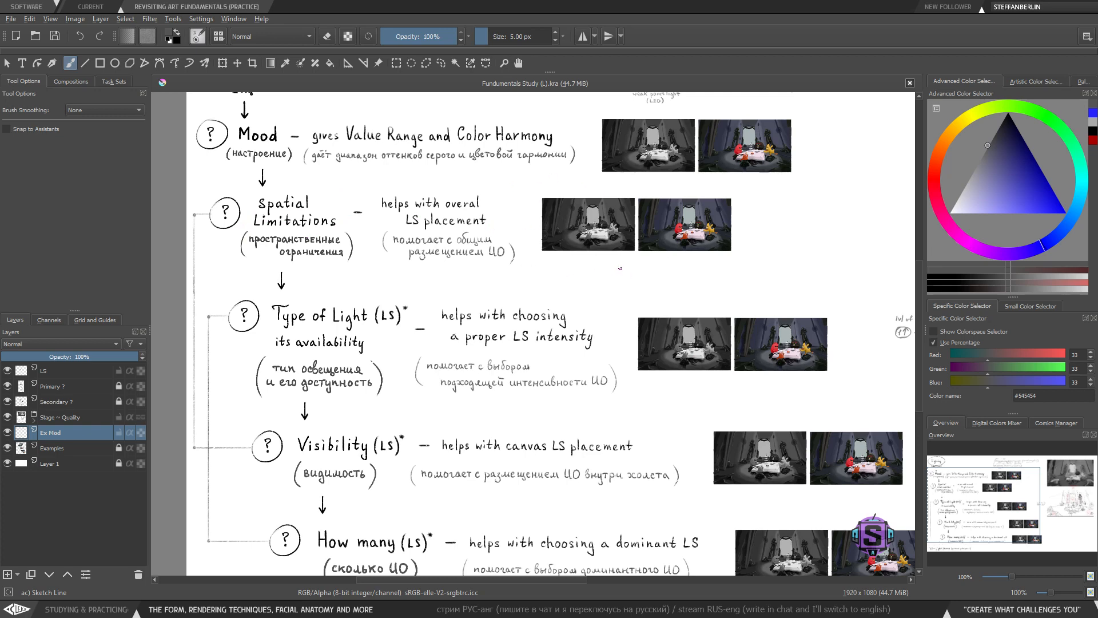
pyautogui.scroll(3, 620, 268)
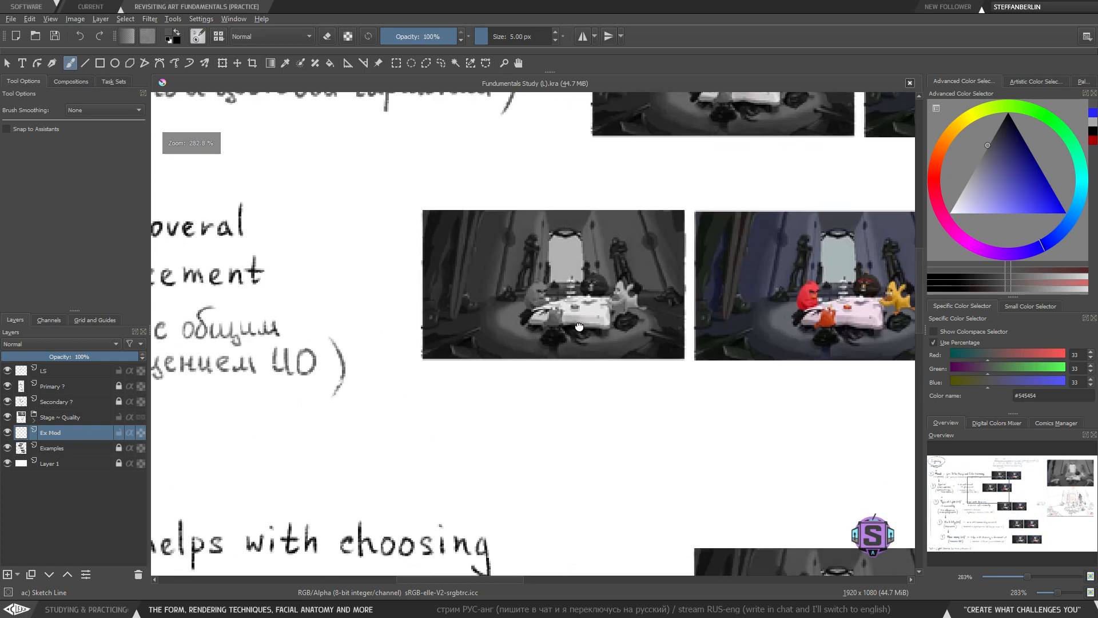
pyautogui.moveTo(579, 326); pyautogui.dragTo(596, 326)
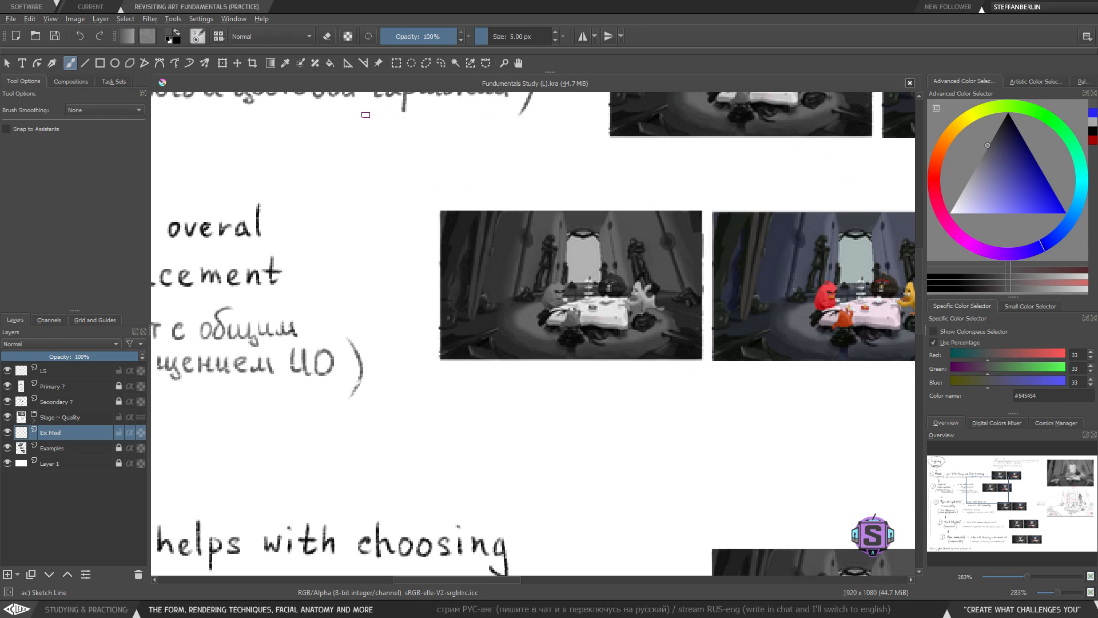
pyautogui.moveTo(344, 138)
pyautogui.mouseDown()
pyautogui.moveTo(343, 218)
pyautogui.moveTo(590, 478)
pyautogui.moveTo(744, 252)
pyautogui.moveTo(746, 130)
pyautogui.moveTo(315, 137)
pyautogui.mouseUp()
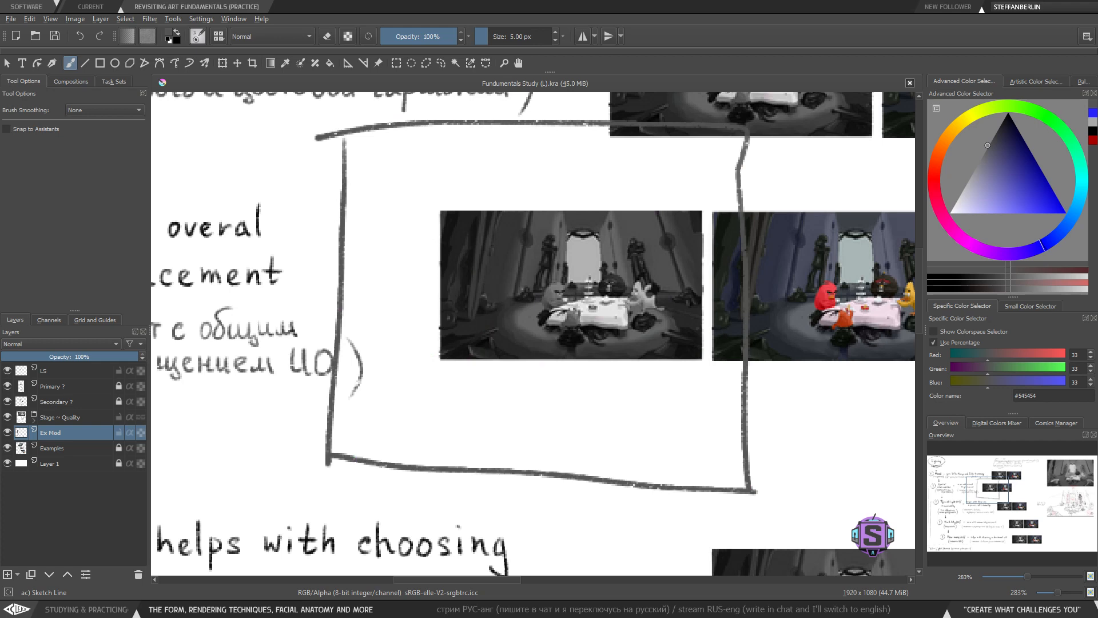
pyautogui.hotkey('ctrl', 'z')
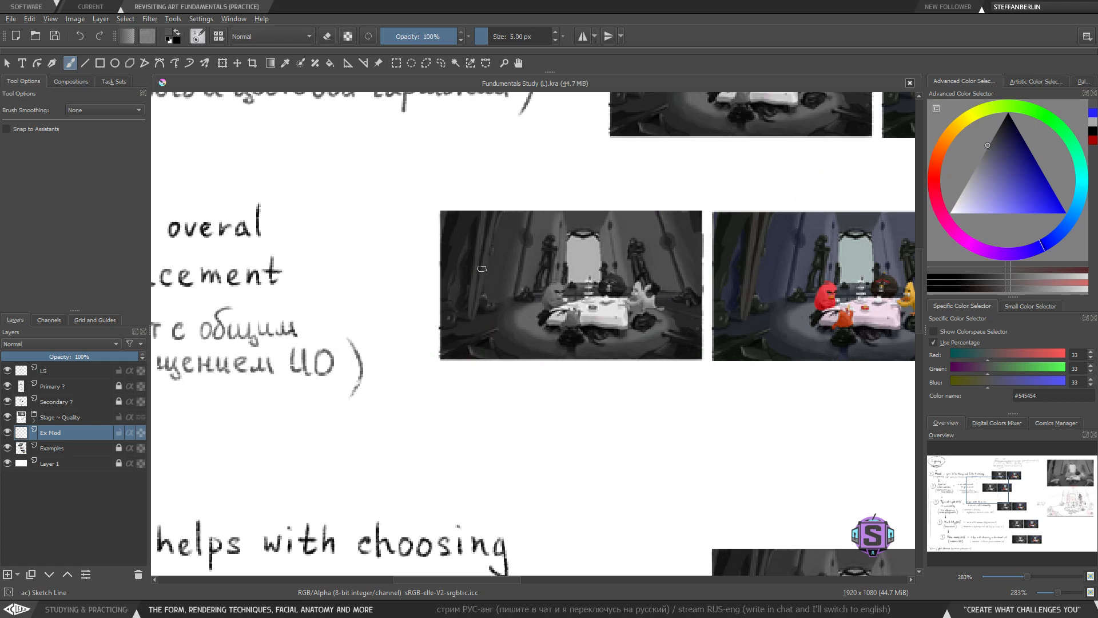
# - Try drawing light-direction lines across the gray Spatial Limitations reference image
pyautogui.press('-')
pyautogui.press('-')
pyautogui.moveTo(494, 363); pyautogui.dragTo(567, 352)
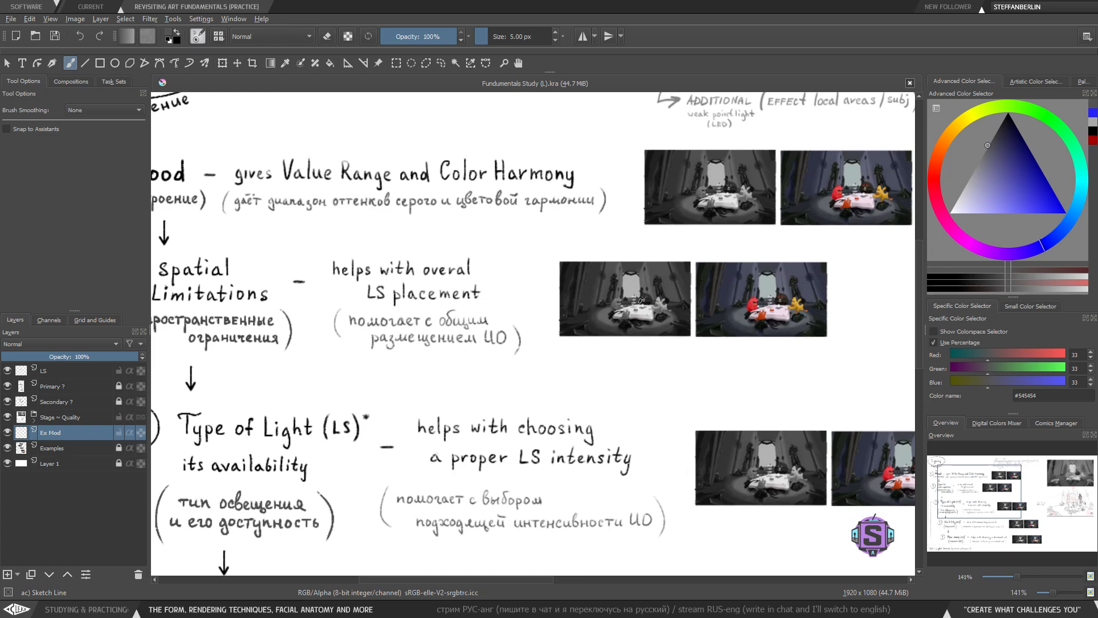
pyautogui.moveTo(502, 385); pyautogui.dragTo(614, 392)
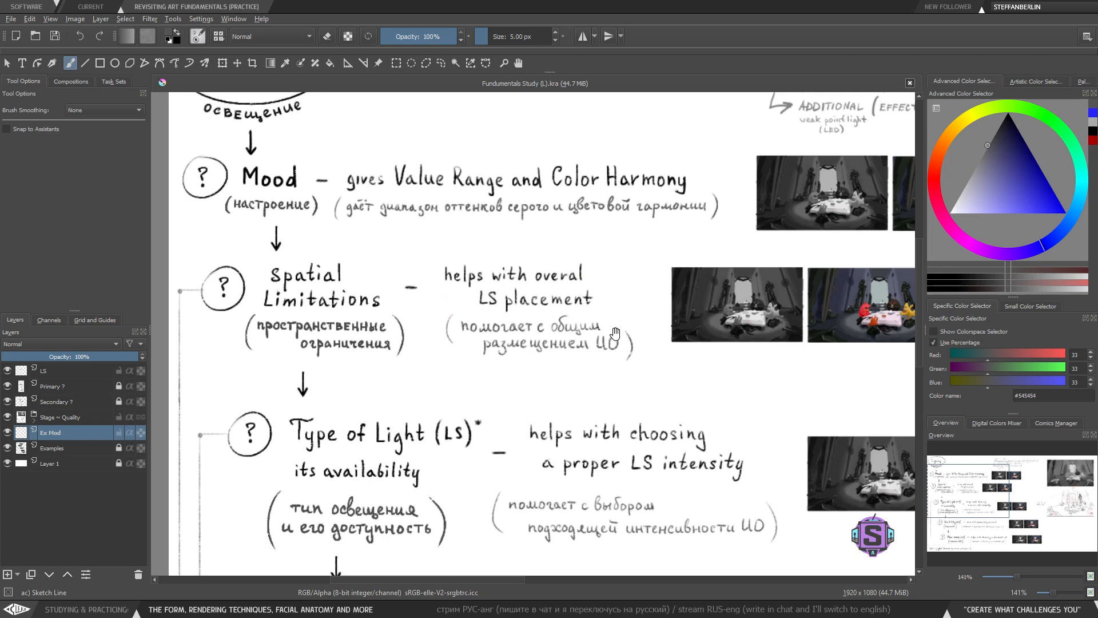
pyautogui.moveTo(499, 316); pyautogui.dragTo(410, 294)
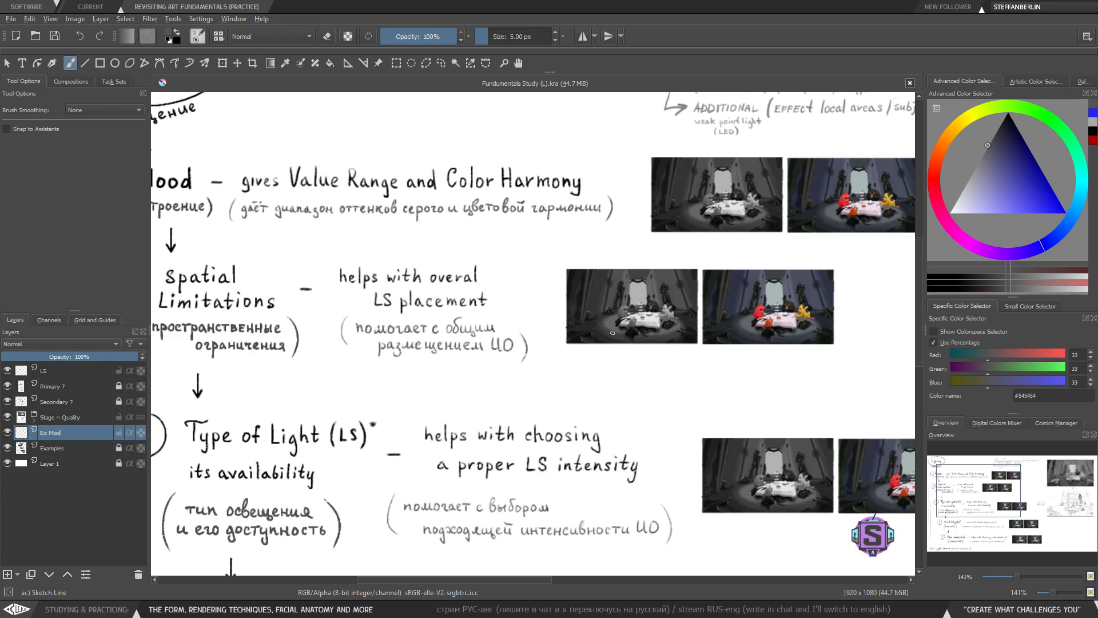
pyautogui.press('+')
pyautogui.press('+')
pyautogui.moveTo(613, 332); pyautogui.dragTo(477, 398)
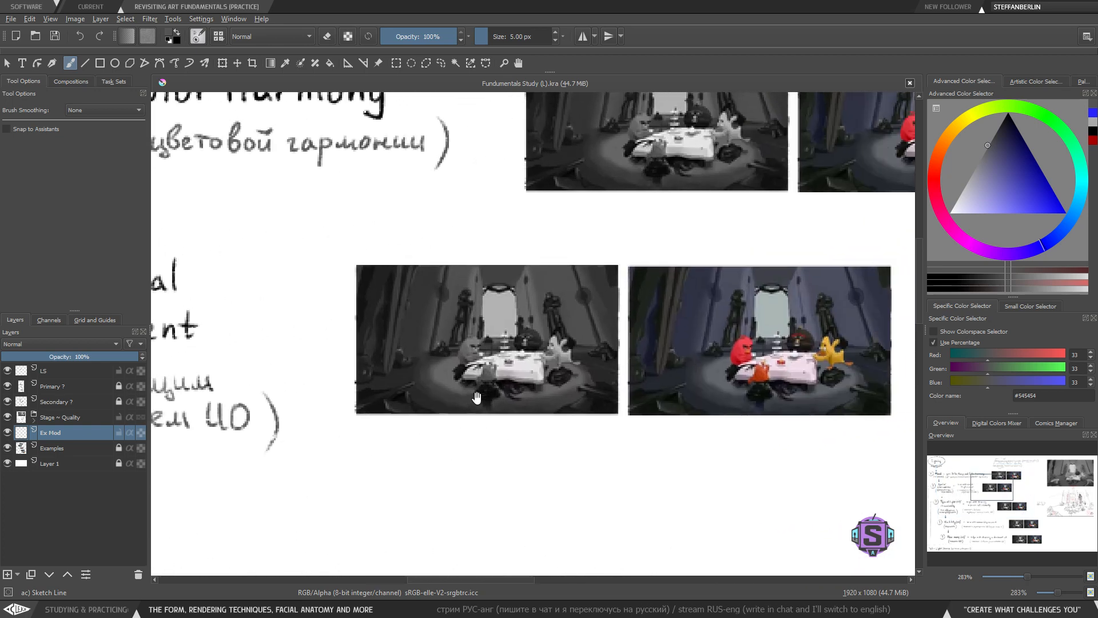
pyautogui.press('+')
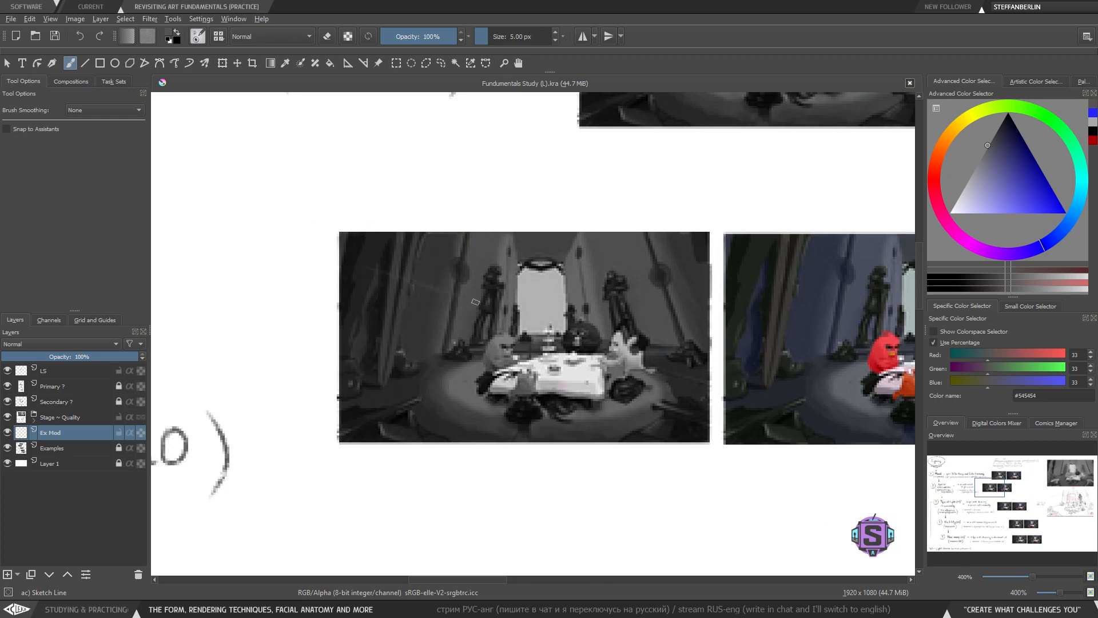
pyautogui.moveTo(355, 263); pyautogui.dragTo(460, 299)
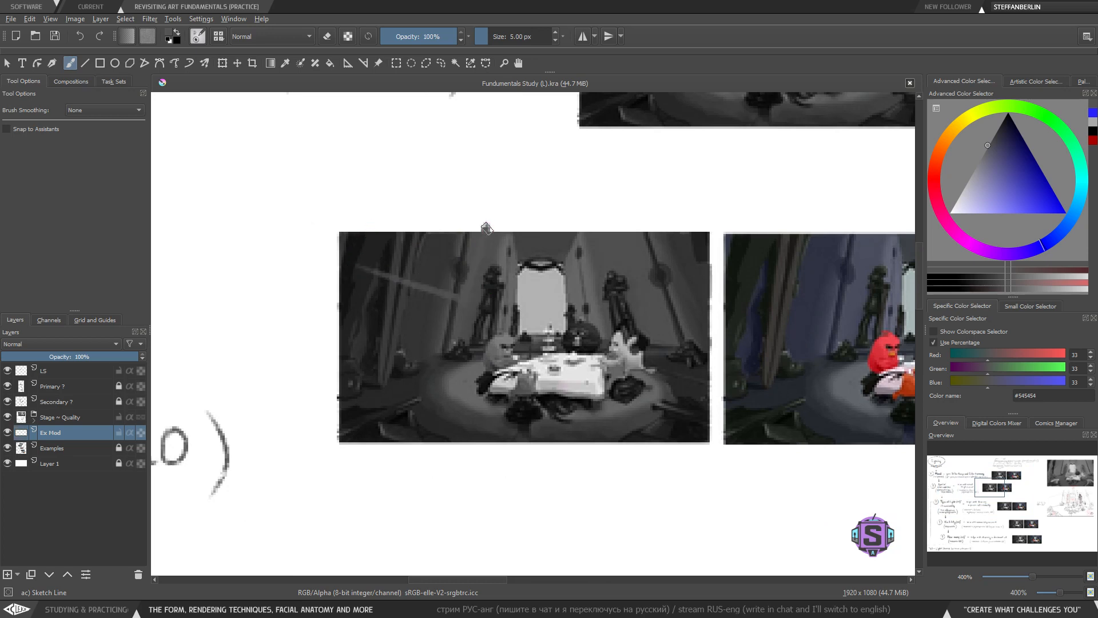
pyautogui.moveTo(486, 228); pyautogui.dragTo(386, 189)
pyautogui.hotkey('ctrl', 'z')
pyautogui.hotkey('ctrl', 'z')
# - Pick black, #000000, as the brush colour
pyautogui.keyDown('ctrl'); pyautogui.click(431, 251); pyautogui.keyUp('ctrl')
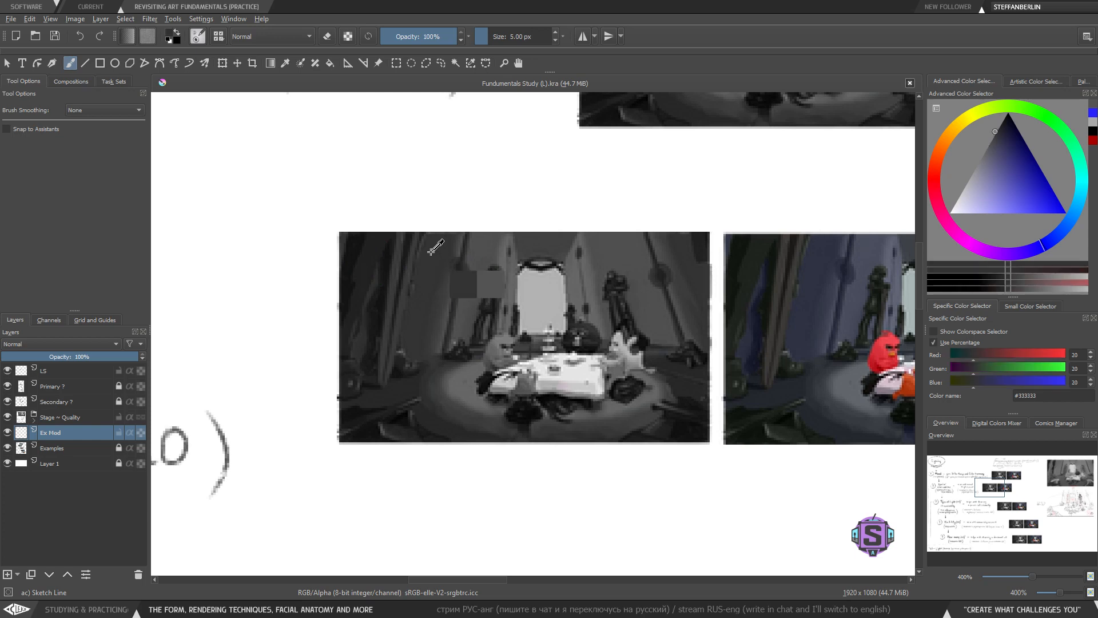
pyautogui.keyDown('ctrl'); pyautogui.click(479, 308); pyautogui.keyUp('ctrl')
pyautogui.moveTo(1010, 166); pyautogui.dragTo(1008, 112)
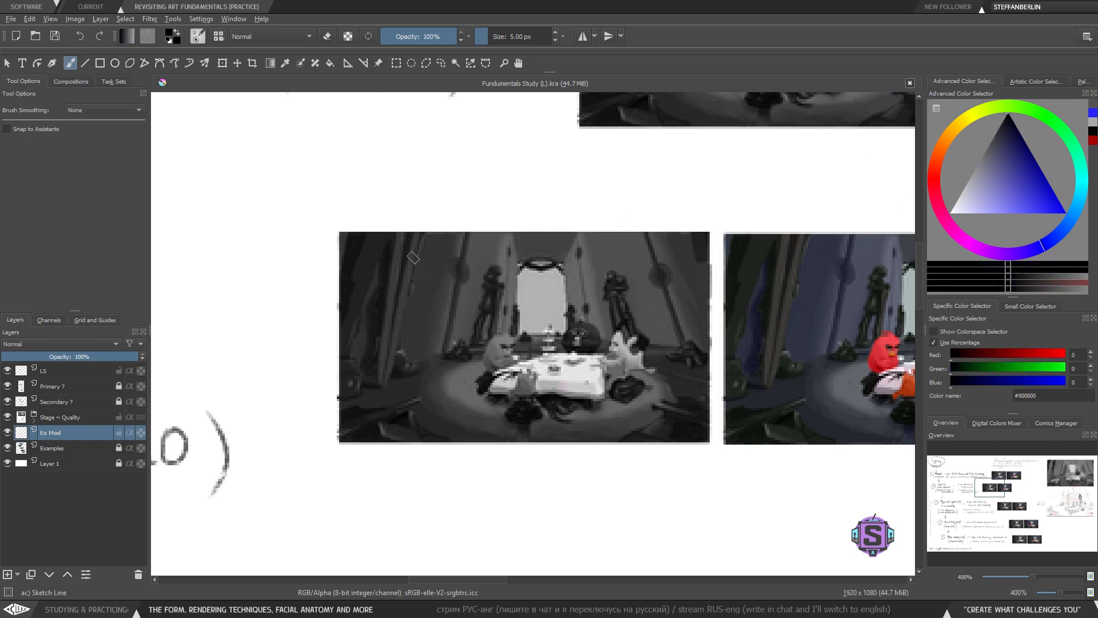
pyautogui.moveTo(520, 201)
pyautogui.mouseDown()
pyautogui.moveTo(421, 267)
pyautogui.moveTo(484, 361)
pyautogui.mouseUp()
pyautogui.hotkey('ctrl', 'z')
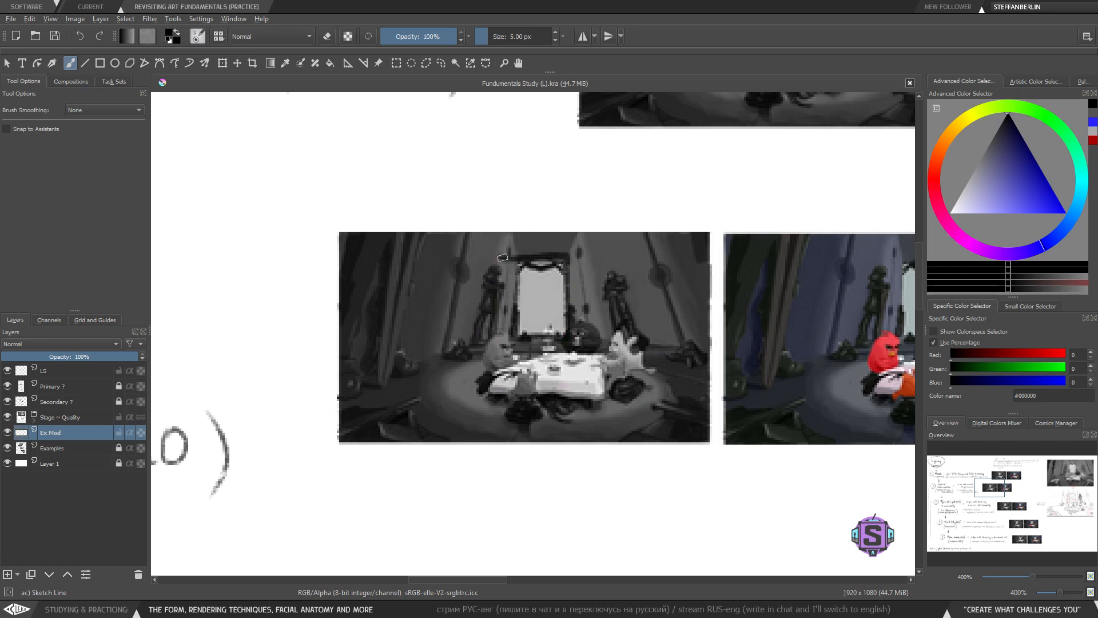
# - Reduce the brush to 2 px and sketch light-ray lines near the mirror on the gray Spatial Limitations image
pyautogui.press('-')
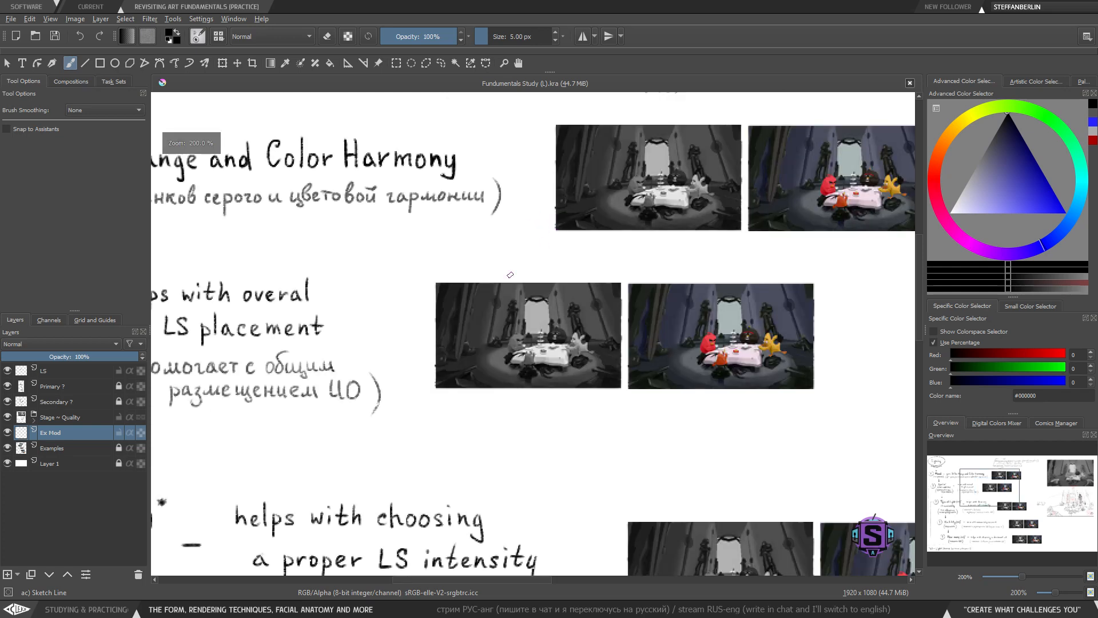
pyautogui.moveTo(346, 408); pyautogui.dragTo(662, 387)
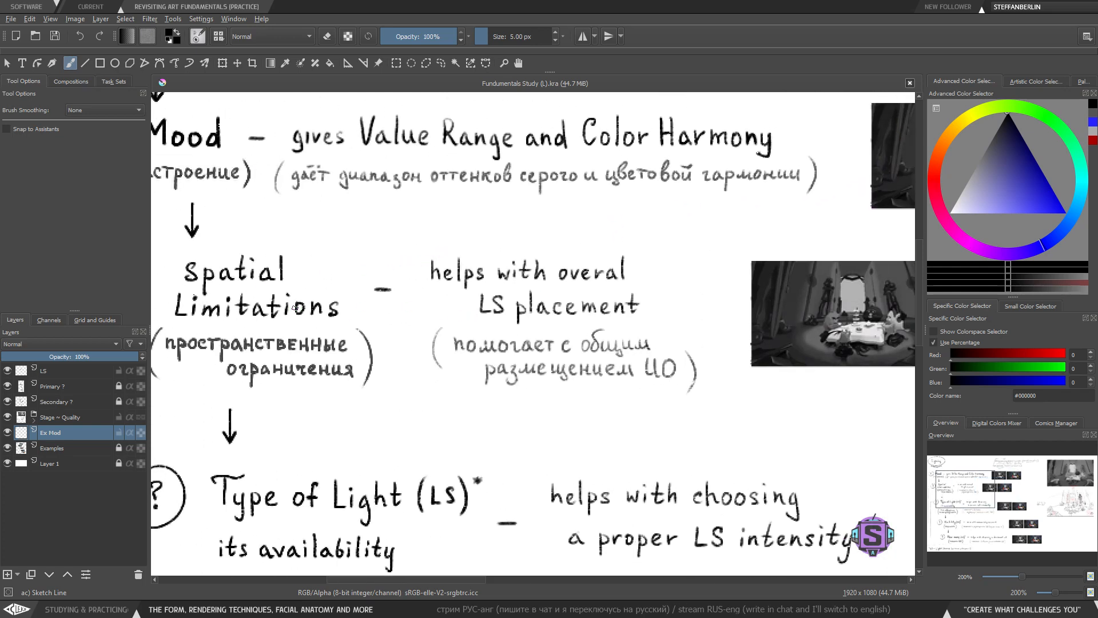
pyautogui.moveTo(772, 362)
pyautogui.mouseDown()
pyautogui.moveTo(416, 381)
pyautogui.moveTo(386, 426)
pyautogui.moveTo(400, 432)
pyautogui.mouseUp()
pyautogui.press('+')
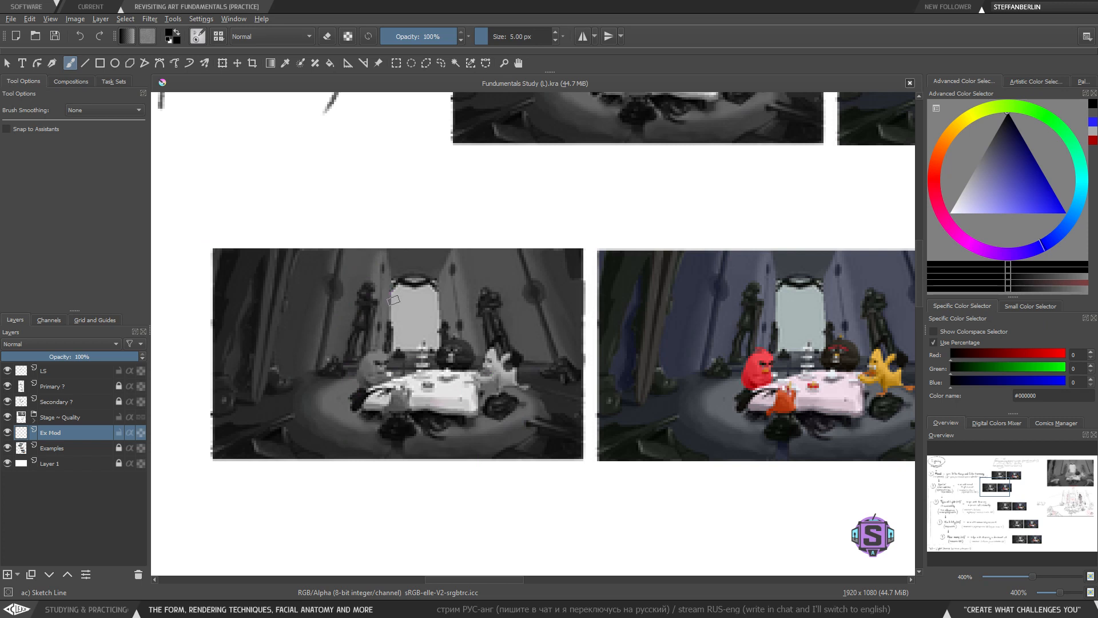
pyautogui.press('[')
pyautogui.press('[')
pyautogui.press('[')
pyautogui.moveTo(386, 348)
pyautogui.mouseDown()
pyautogui.moveTo(451, 349)
pyautogui.moveTo(443, 284)
pyautogui.moveTo(393, 280)
pyautogui.moveTo(368, 259)
pyautogui.mouseUp()
pyautogui.moveTo(401, 301); pyautogui.dragTo(352, 291)
pyautogui.moveTo(399, 318); pyautogui.dragTo(353, 315)
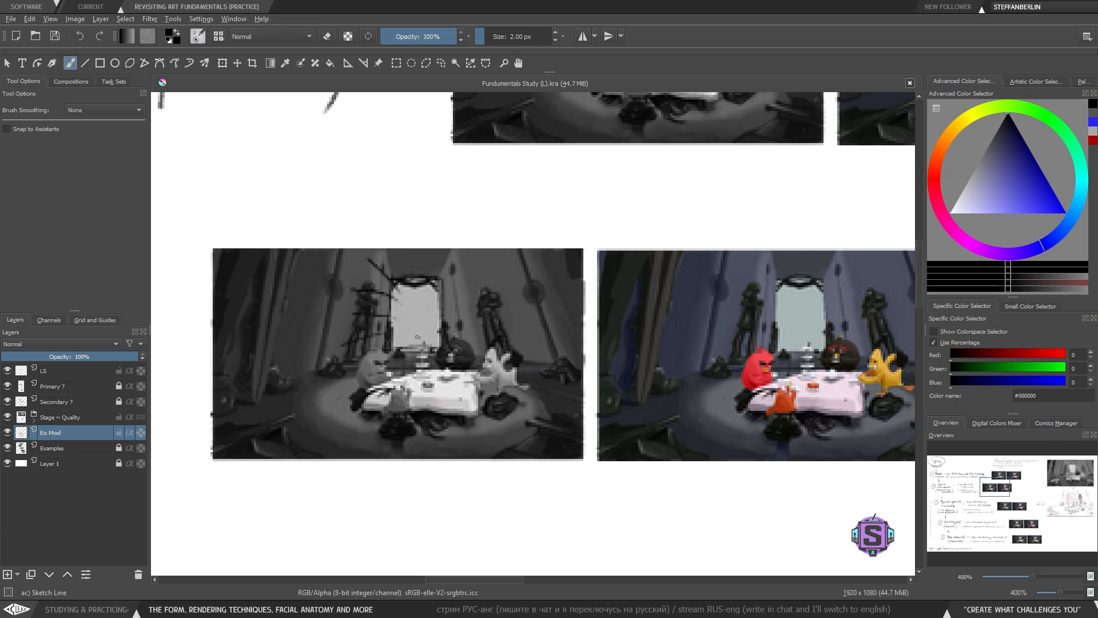
pyautogui.moveTo(449, 330); pyautogui.dragTo(486, 314)
pyautogui.moveTo(435, 305); pyautogui.dragTo(468, 274)
pyautogui.moveTo(233, 268)
pyautogui.mouseDown()
pyautogui.moveTo(357, 346)
pyautogui.moveTo(362, 249)
pyautogui.moveTo(250, 215)
pyautogui.mouseUp()
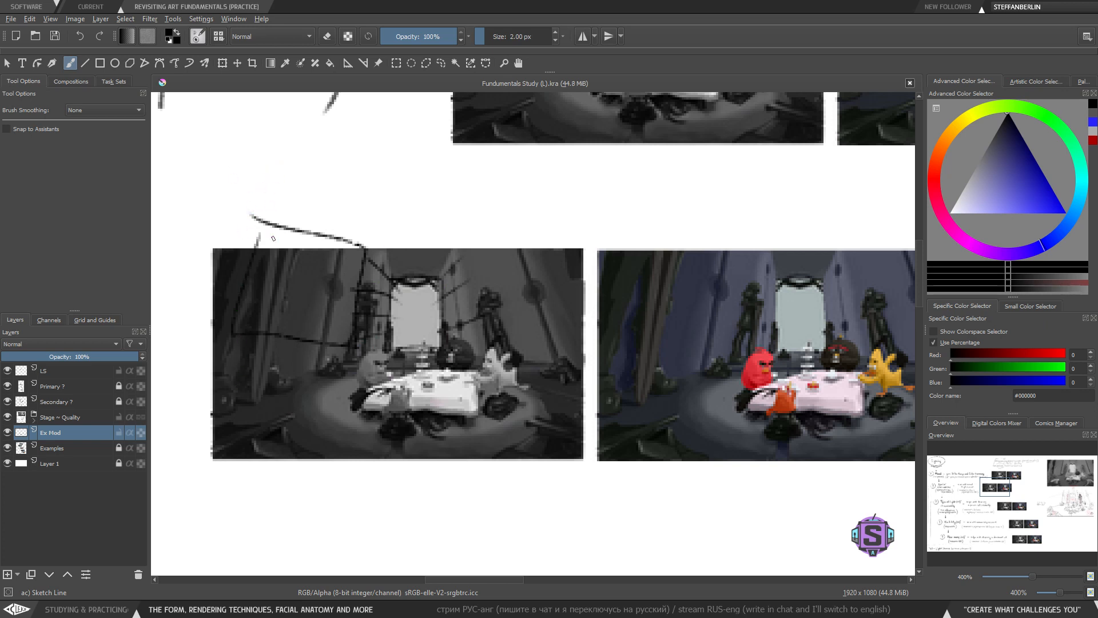
pyautogui.moveTo(262, 228); pyautogui.dragTo(250, 273)
pyautogui.hotkey('ctrl', 'z')
pyautogui.hotkey('ctrl', 'z')
pyautogui.hotkey('ctrl', 'z')
pyautogui.hotkey('ctrl', 'z')
pyautogui.hotkey('ctrl', 'z')
pyautogui.hotkey('ctrl', 'z')
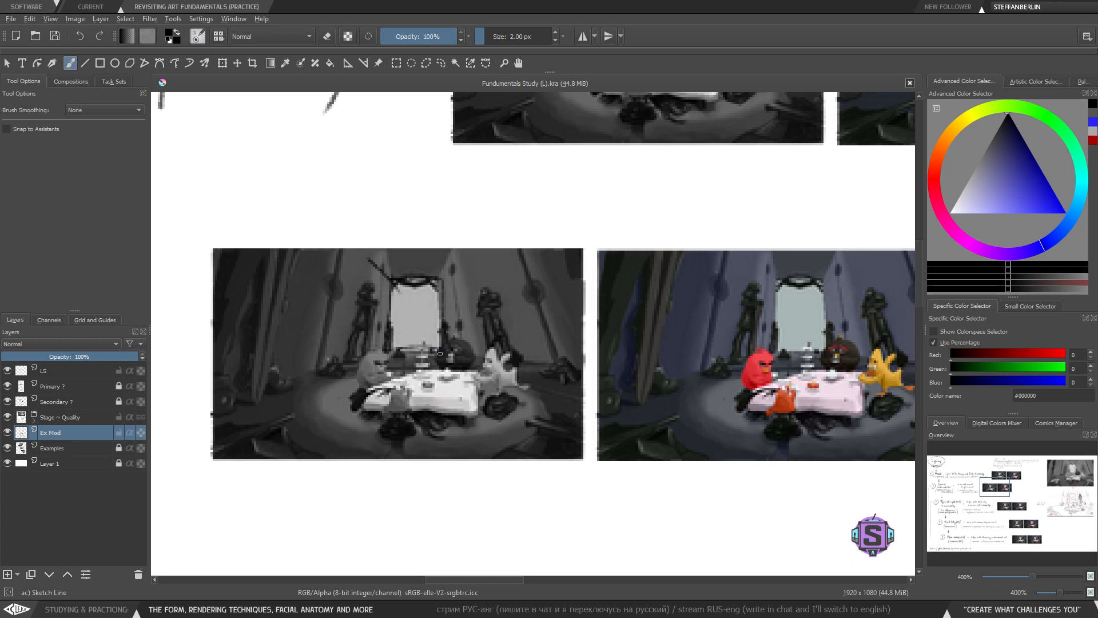
# - Review the Spatial Limitations, Type of Light and Visibility rows of the lighting chart
pyautogui.press('1')
pyautogui.moveTo(591, 424); pyautogui.dragTo(692, 378)
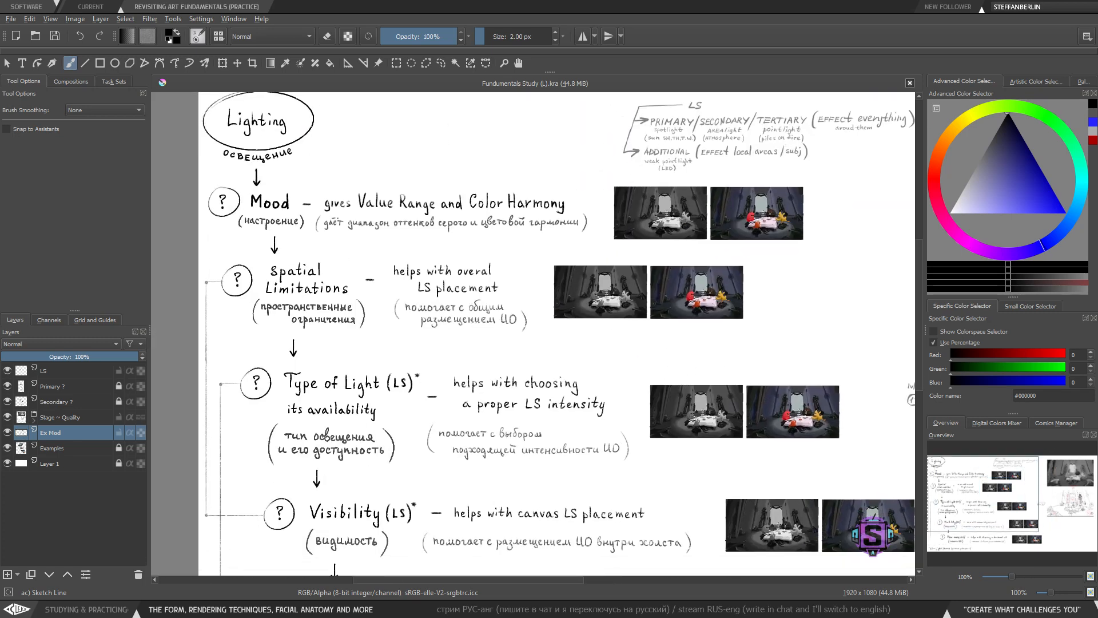
pyautogui.moveTo(456, 446); pyautogui.dragTo(420, 388)
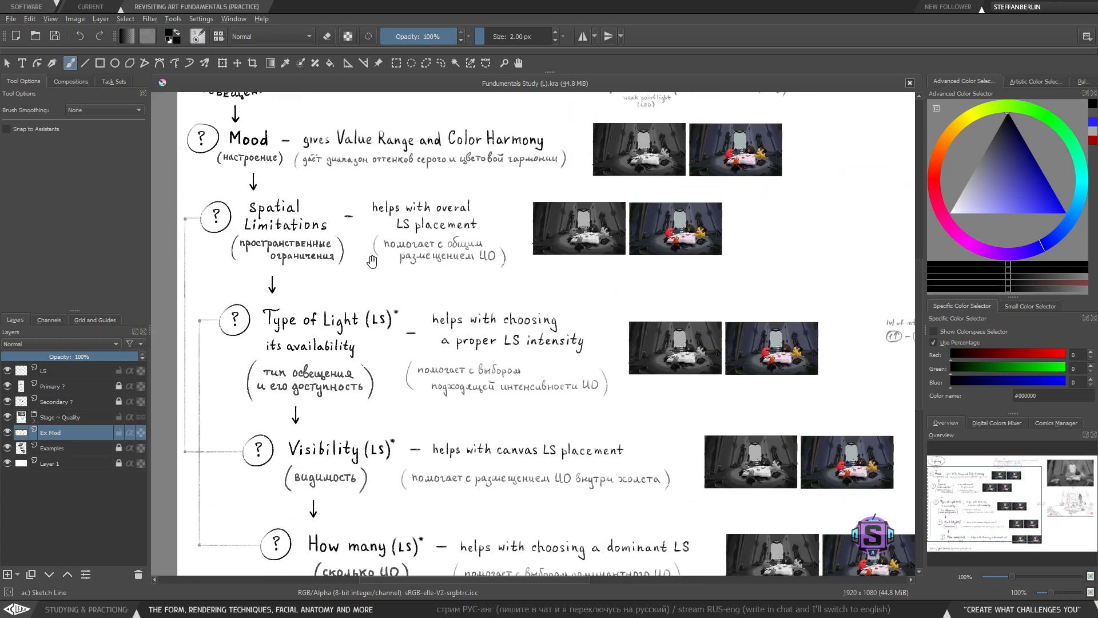
pyautogui.moveTo(372, 262)
pyautogui.mouseDown()
pyautogui.moveTo(358, 325)
pyautogui.moveTo(397, 339)
pyautogui.moveTo(395, 327)
pyautogui.mouseUp()
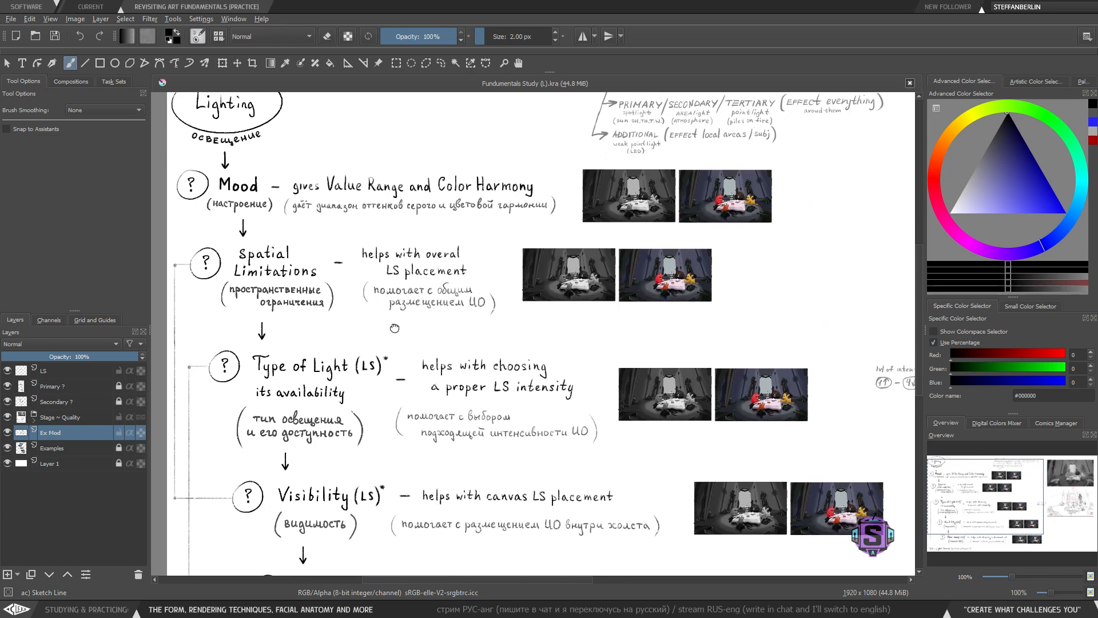
pyautogui.moveTo(298, 286); pyautogui.dragTo(295, 287)
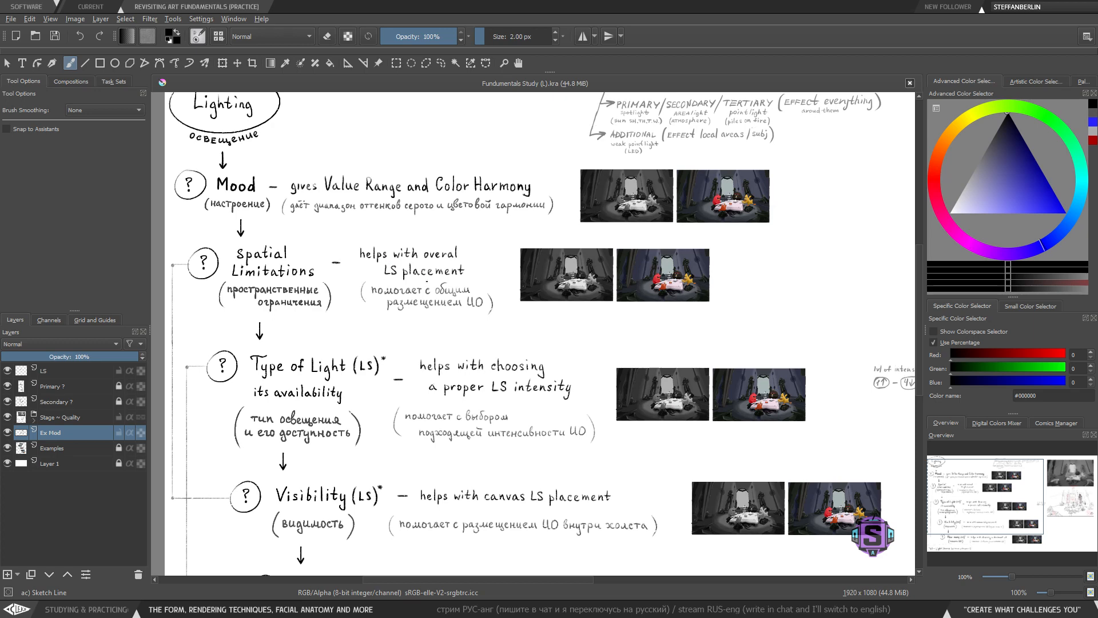
pyautogui.moveTo(405, 350); pyautogui.dragTo(422, 252)
pyautogui.moveTo(412, 377)
pyautogui.mouseDown()
pyautogui.moveTo(384, 377)
pyautogui.moveTo(276, 466)
pyautogui.moveTo(415, 375)
pyautogui.mouseUp()
pyautogui.hotkey('ctrl', 'z')
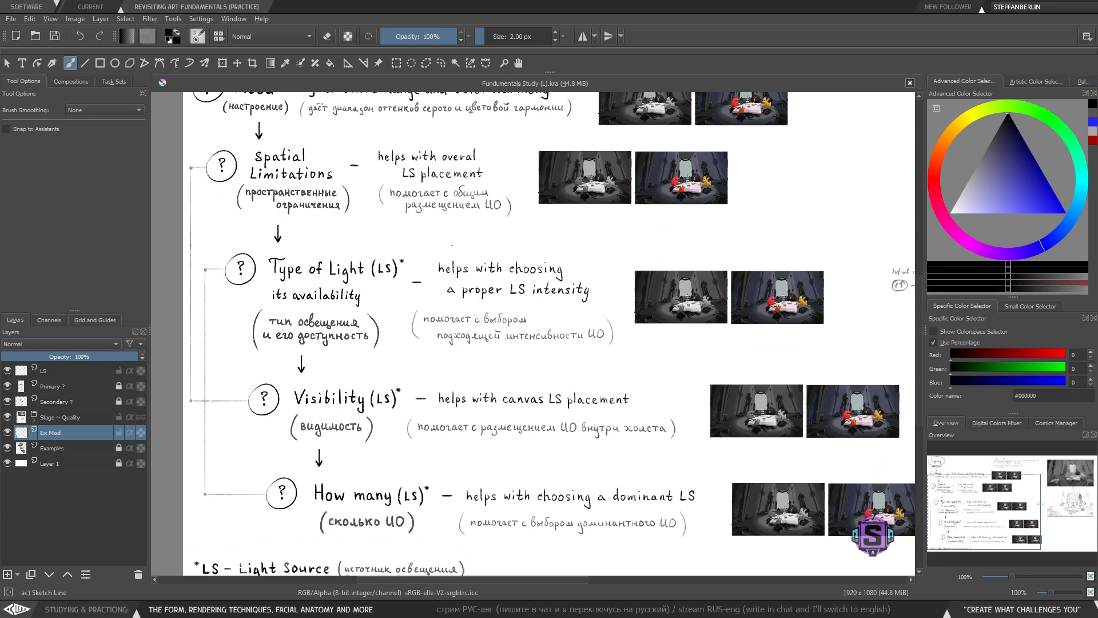
pyautogui.scroll(1, 400, 348)
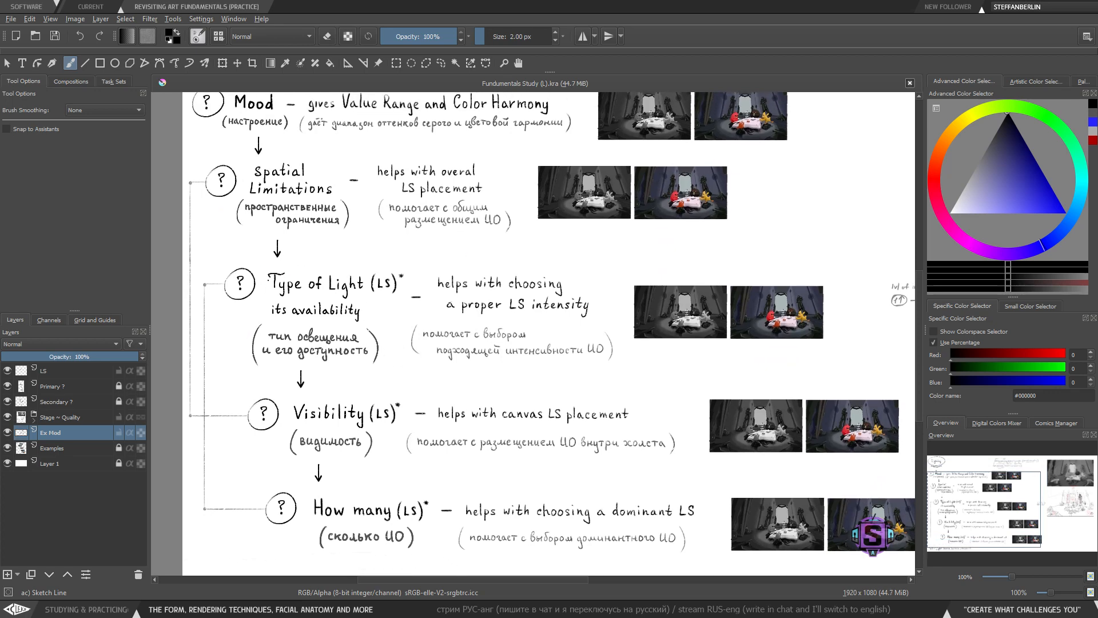
pyautogui.moveTo(404, 327); pyautogui.dragTo(410, 337)
pyautogui.hotkey('ctrl', '+')
pyautogui.moveTo(342, 351); pyautogui.dragTo(433, 369)
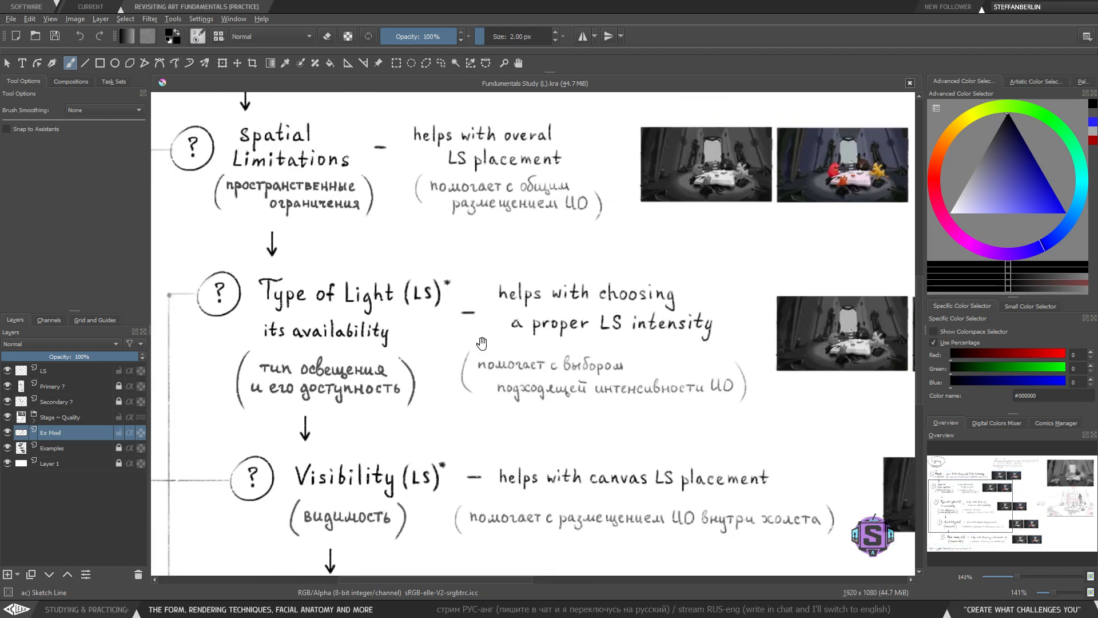
pyautogui.moveTo(482, 343); pyautogui.dragTo(456, 366)
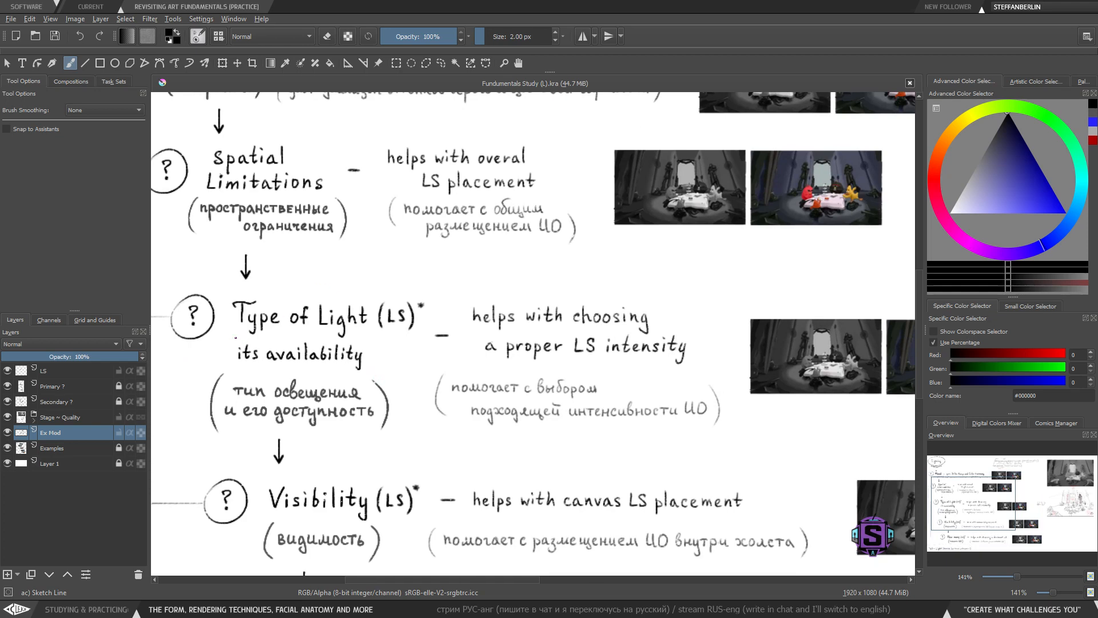
pyautogui.moveTo(233, 335); pyautogui.dragTo(366, 341)
pyautogui.hotkey('ctrl', 'z')
# - Examine the light-source sketch and reference images beside the lighting chart
pyautogui.moveTo(607, 357); pyautogui.dragTo(423, 337)
pyautogui.hotkey('ctrl', '-')
pyautogui.moveTo(639, 406); pyautogui.dragTo(532, 398)
pyautogui.hotkey('ctrl', '+')
pyautogui.hotkey('ctrl', '+')
pyautogui.moveTo(533, 337); pyautogui.dragTo(621, 350)
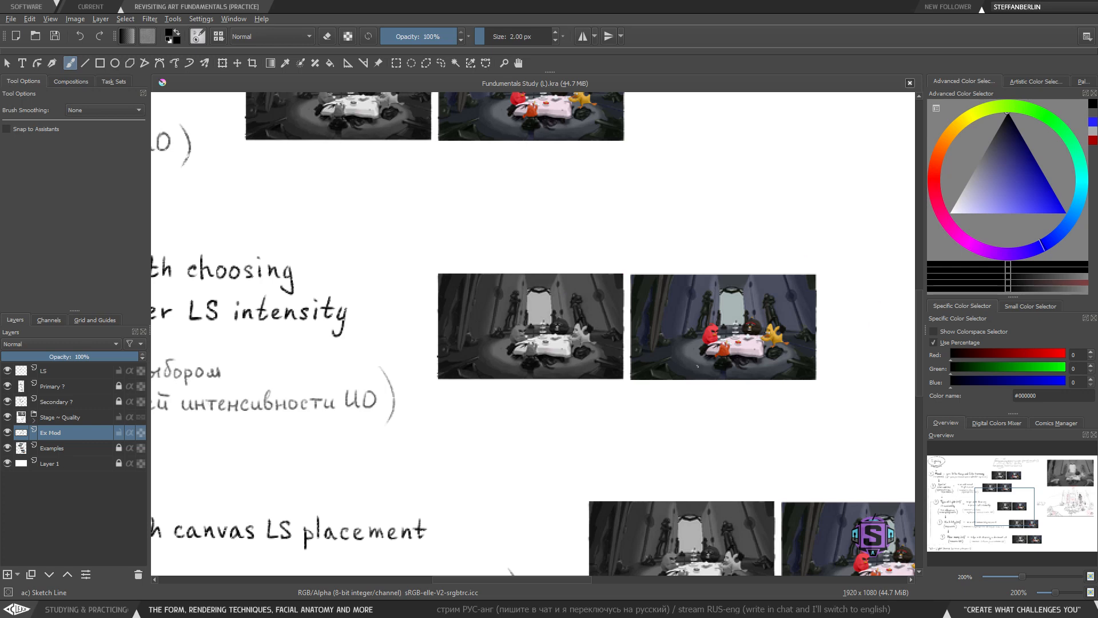
pyautogui.press('-')
pyautogui.press('-')
pyautogui.moveTo(772, 448)
pyautogui.mouseDown()
pyautogui.moveTo(626, 381)
pyautogui.moveTo(742, 424)
pyautogui.moveTo(440, 324)
pyautogui.mouseUp()
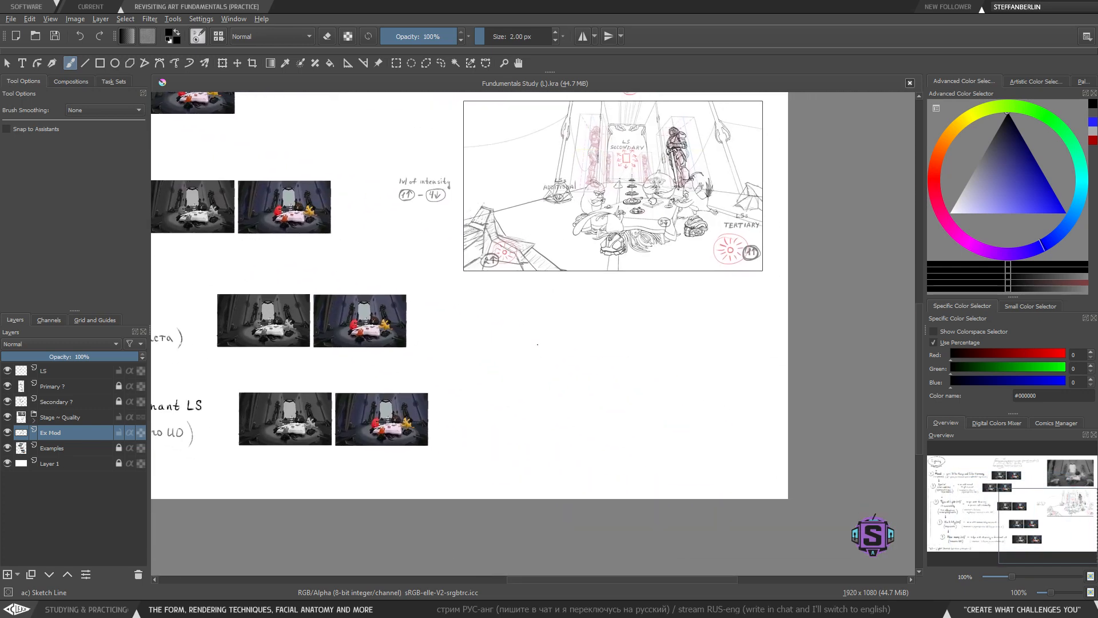
# - Try underlining lines of the Type of Light row, undoing each stroke
pyautogui.moveTo(537, 344)
pyautogui.mouseDown()
pyautogui.moveTo(562, 364)
pyautogui.moveTo(539, 339)
pyautogui.mouseUp()
pyautogui.hotkey('ctrl', 'z')
pyautogui.moveTo(357, 329); pyautogui.dragTo(755, 390)
pyautogui.moveTo(355, 359); pyautogui.dragTo(407, 392)
pyautogui.press('+')
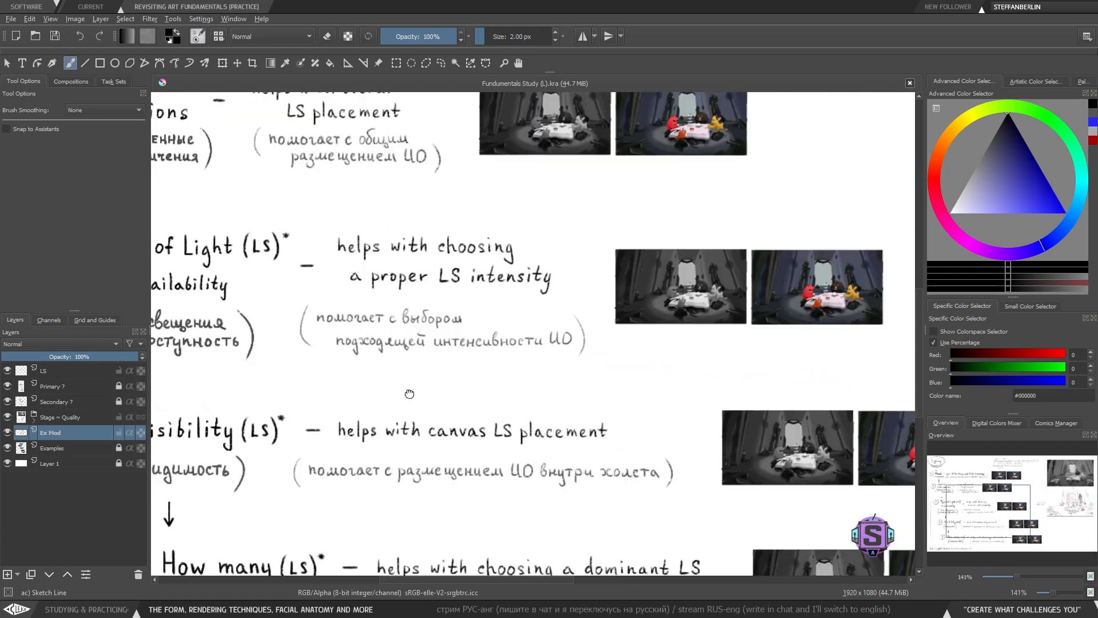
pyautogui.moveTo(392, 350); pyautogui.dragTo(512, 404)
pyautogui.moveTo(220, 320); pyautogui.dragTo(377, 309)
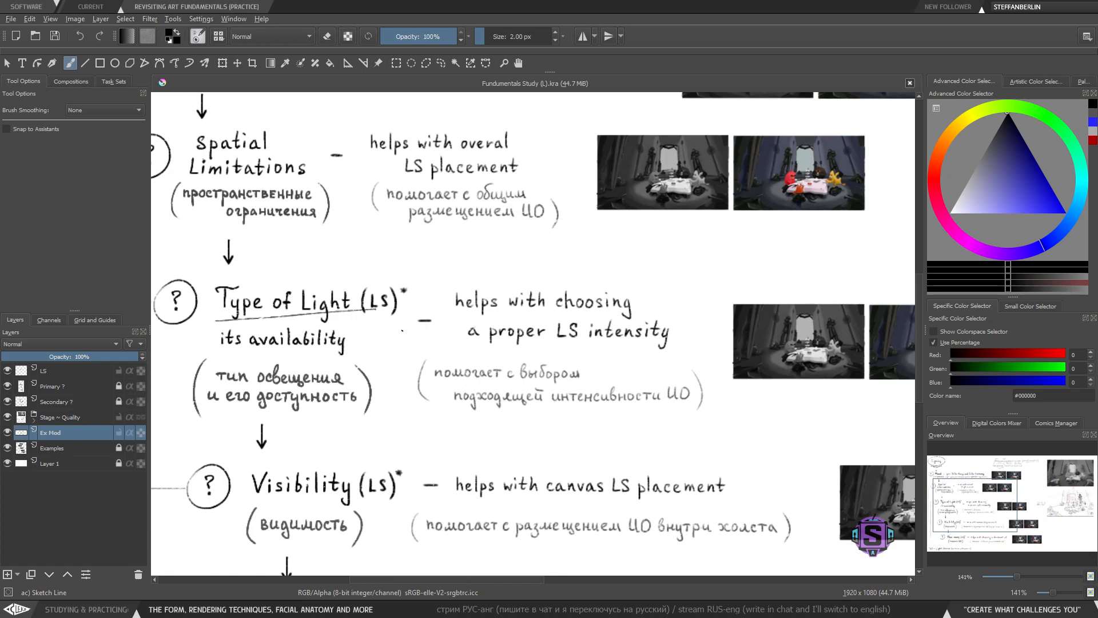
pyautogui.hotkey('ctrl', 'z')
pyautogui.moveTo(213, 353); pyautogui.dragTo(350, 359)
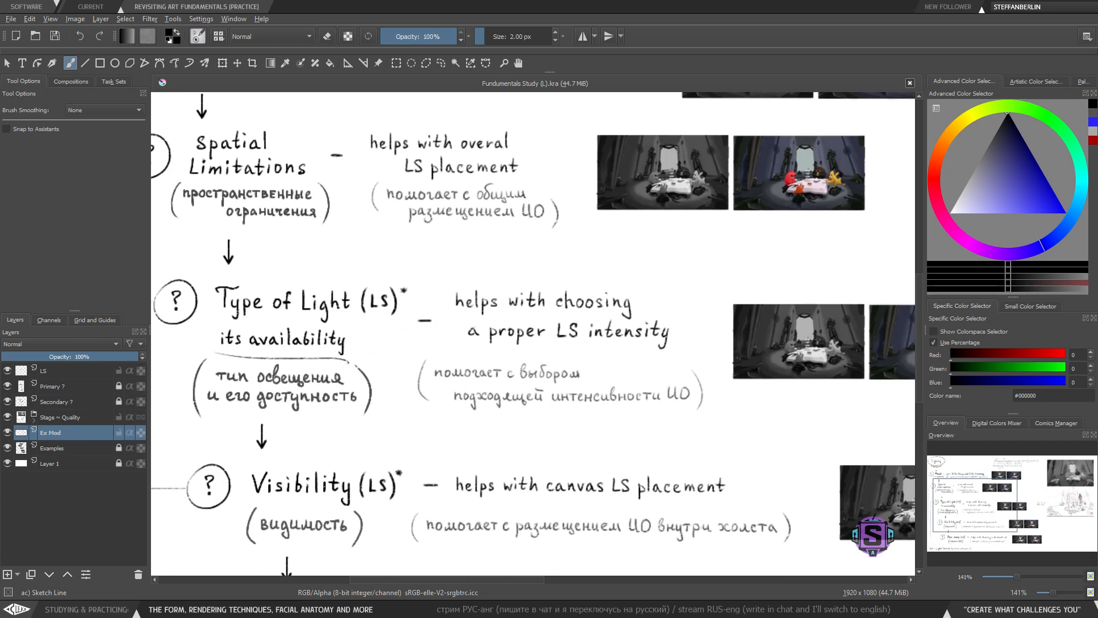
pyautogui.hotkey('ctrl', 'z')
pyautogui.moveTo(456, 314); pyautogui.dragTo(629, 308)
pyautogui.hotkey('ctrl', 'z')
# - Zoom in to inspect the grayscale and colour reference images beside the Type of Light row
pyautogui.moveTo(688, 427); pyautogui.dragTo(502, 412)
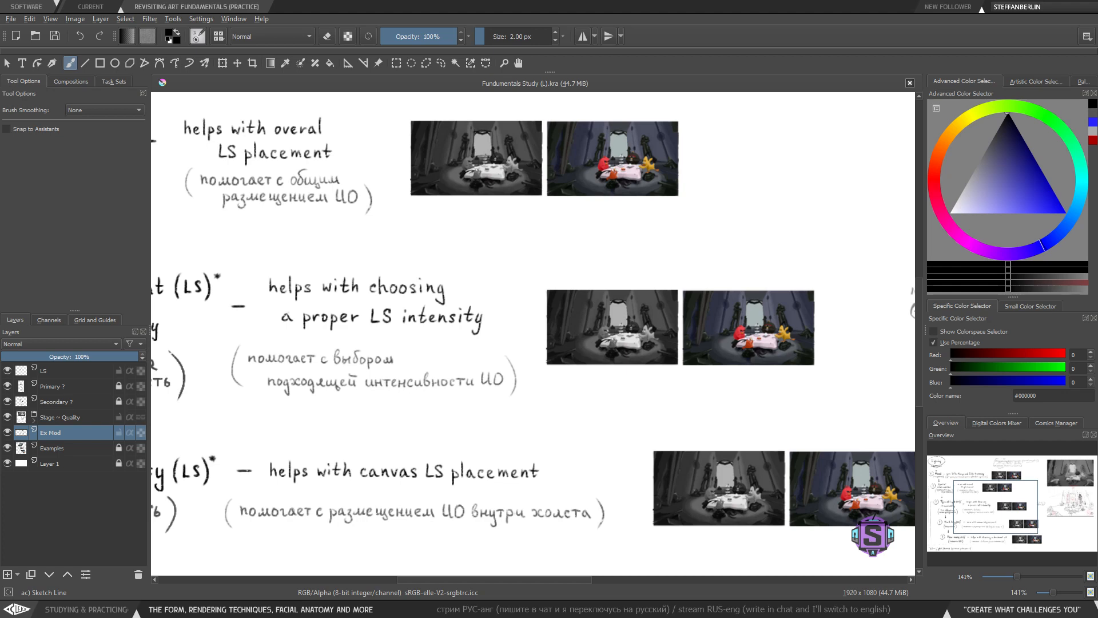
pyautogui.moveTo(623, 349); pyautogui.dragTo(568, 346)
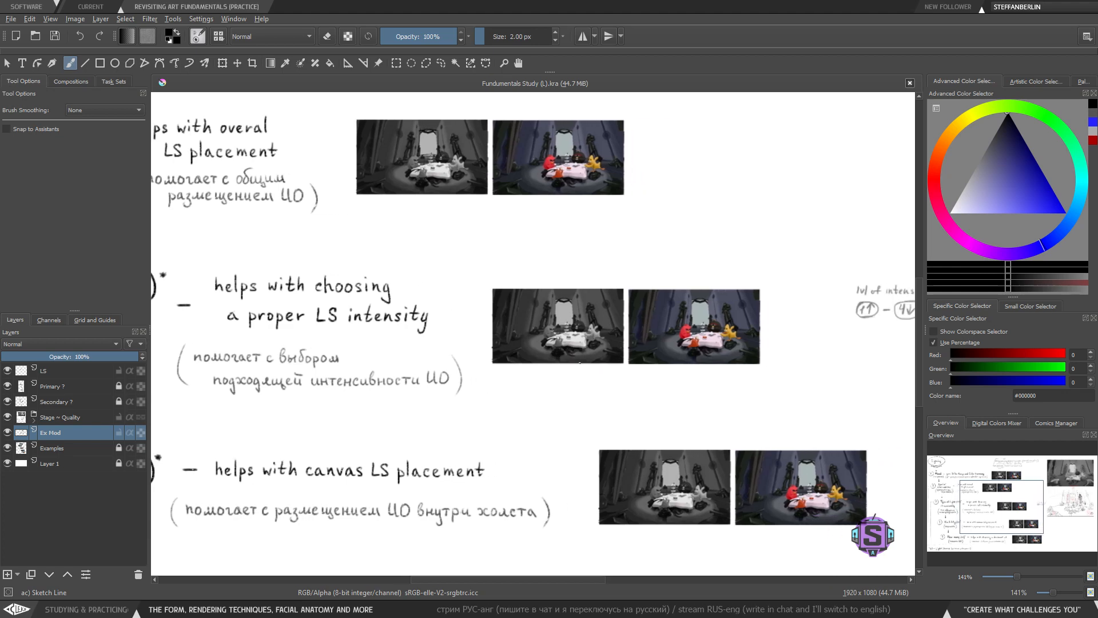
pyautogui.hotkey('ctrl', '+')
pyautogui.hotkey('ctrl', '+')
pyautogui.moveTo(612, 382); pyautogui.dragTo(541, 391)
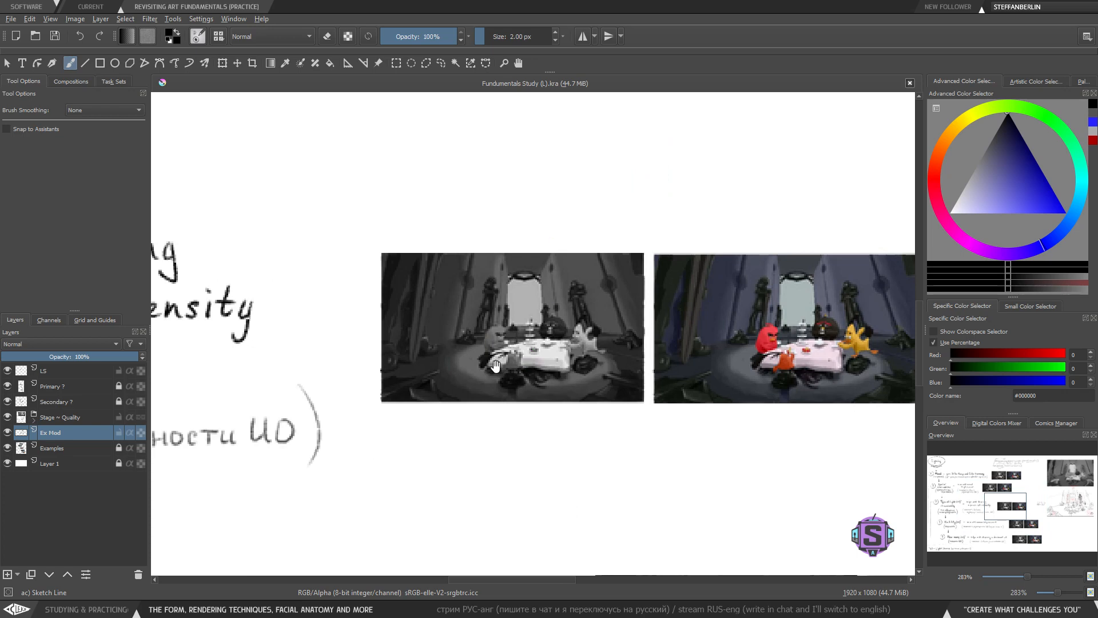
pyautogui.moveTo(496, 366); pyautogui.dragTo(500, 380)
pyautogui.moveTo(443, 418); pyautogui.dragTo(446, 418)
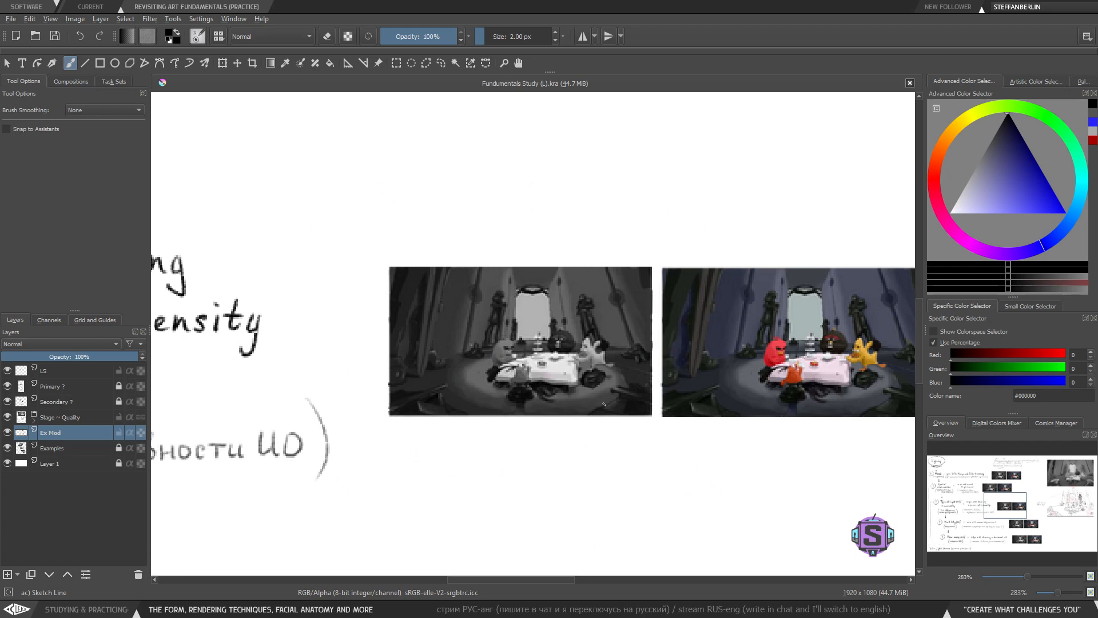
pyautogui.moveTo(488, 410); pyautogui.dragTo(676, 417)
pyautogui.press('-')
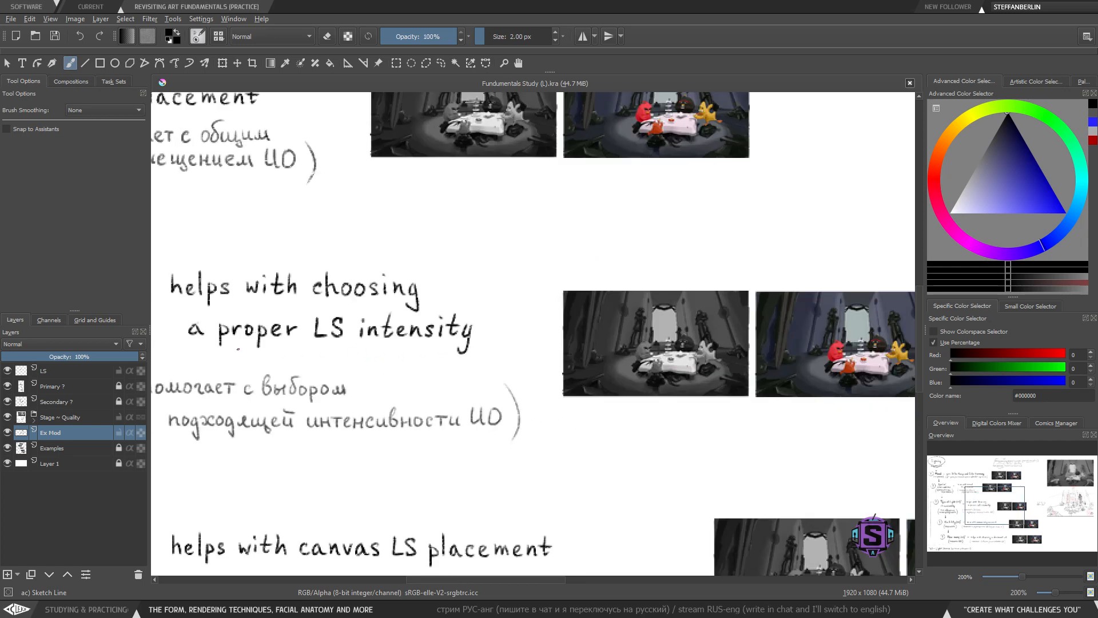
# - Try underlining the Type of Light heading and the How many description, undoing each stroke
pyautogui.moveTo(225, 358)
pyautogui.mouseDown()
pyautogui.moveTo(471, 375)
pyautogui.moveTo(646, 370)
pyautogui.mouseUp()
pyautogui.moveTo(243, 318); pyautogui.dragTo(504, 325)
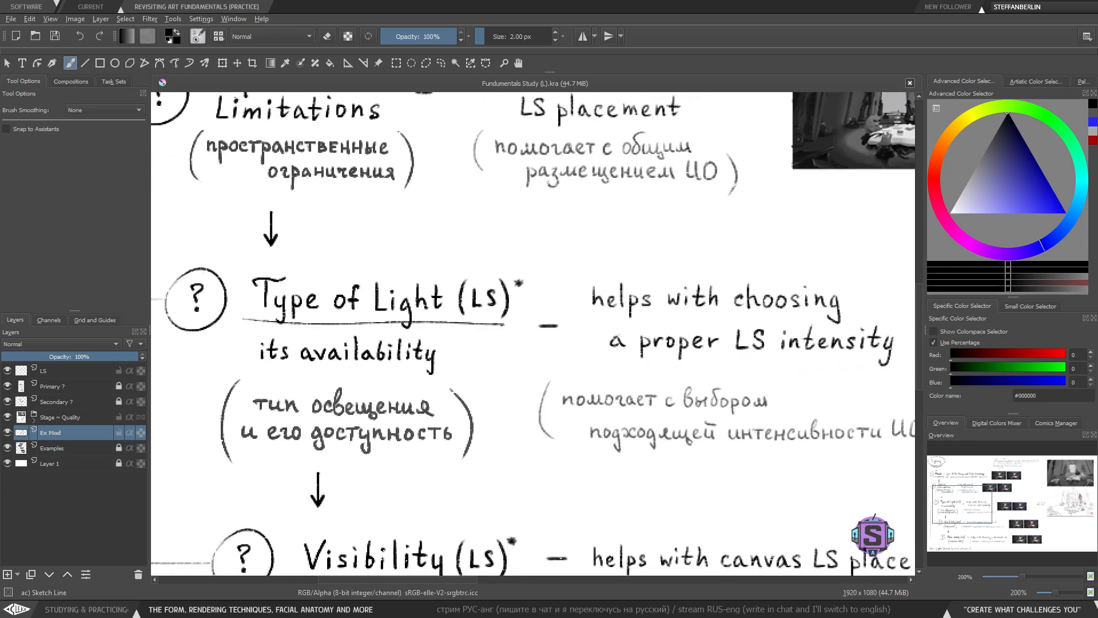
pyautogui.hotkey('ctrl', 'z')
pyautogui.moveTo(647, 386); pyautogui.dragTo(535, 389)
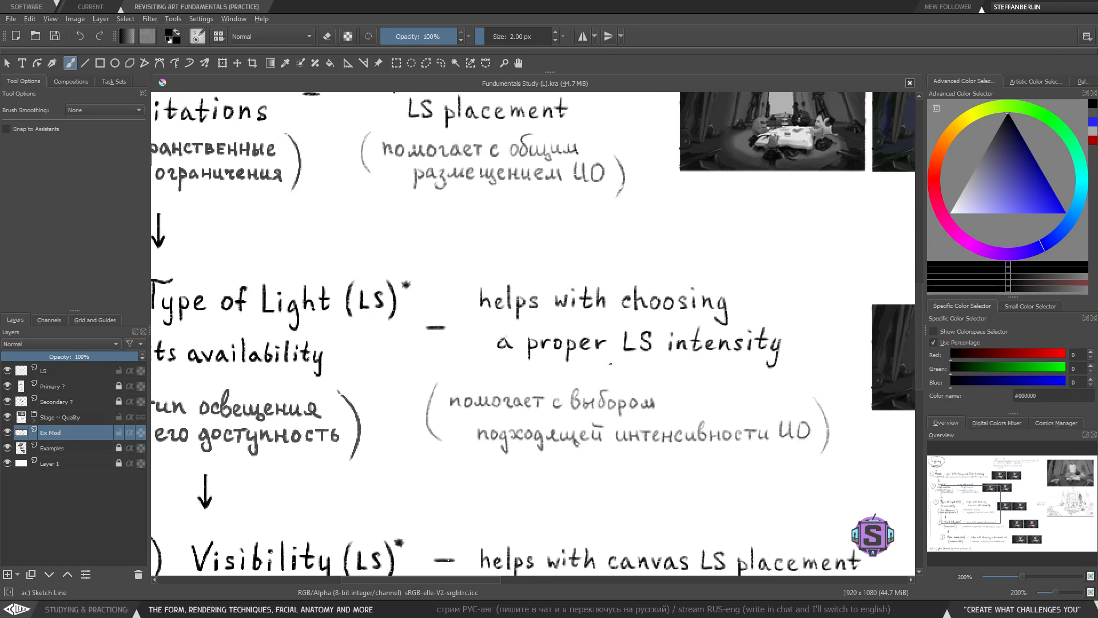
pyautogui.moveTo(610, 364); pyautogui.dragTo(786, 356)
pyautogui.hotkey('ctrl', 'z')
pyautogui.moveTo(661, 394); pyautogui.dragTo(633, 326)
pyautogui.press('-')
pyautogui.moveTo(574, 304); pyautogui.dragTo(711, 298)
pyautogui.hotkey('ctrl', 'z')
pyautogui.moveTo(550, 480); pyautogui.dragTo(537, 287)
pyautogui.moveTo(381, 357); pyautogui.dragTo(277, 355)
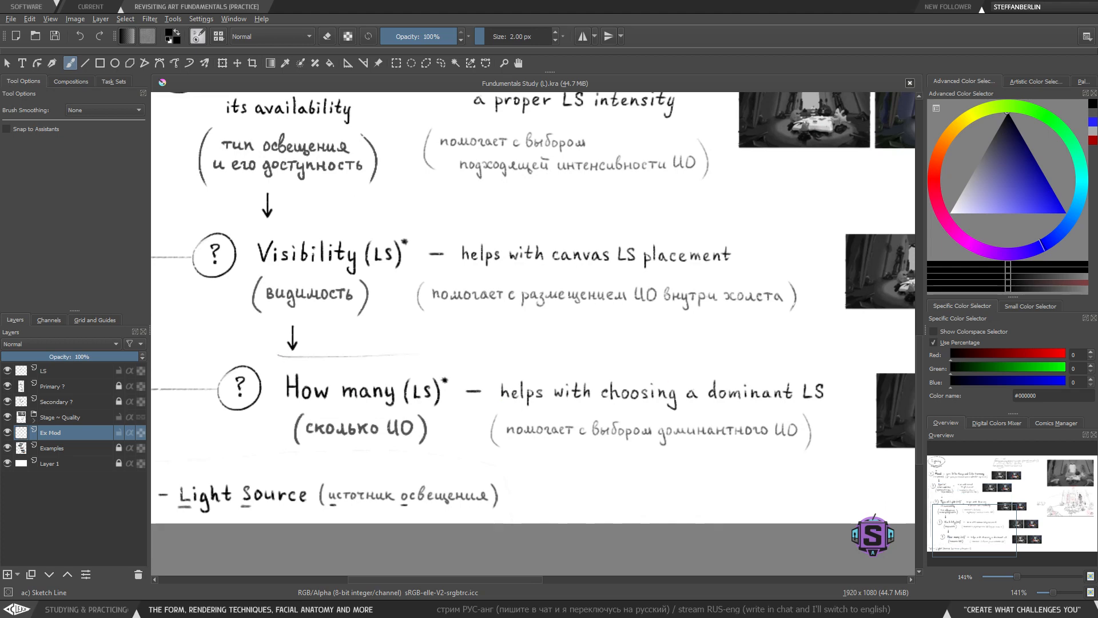
pyautogui.hotkey('ctrl', 'z')
pyautogui.moveTo(650, 450); pyautogui.dragTo(809, 461)
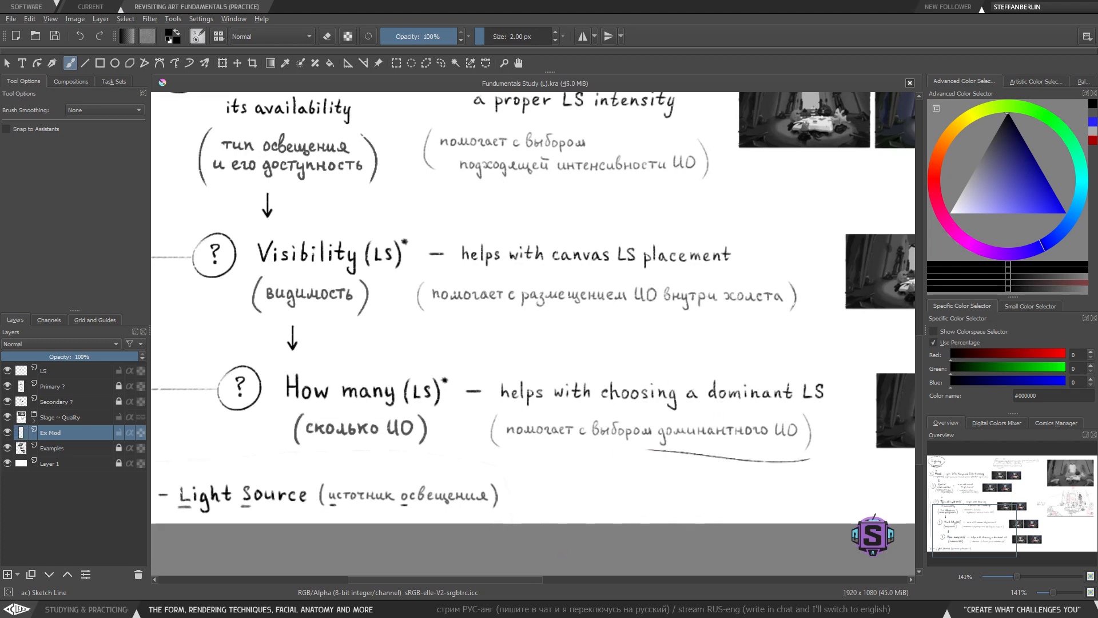
pyautogui.hotkey('ctrl', 'z')
# - Try underlining the Type of Light heading and its availability line, undoing each attempt
pyautogui.moveTo(709, 219); pyautogui.dragTo(681, 334)
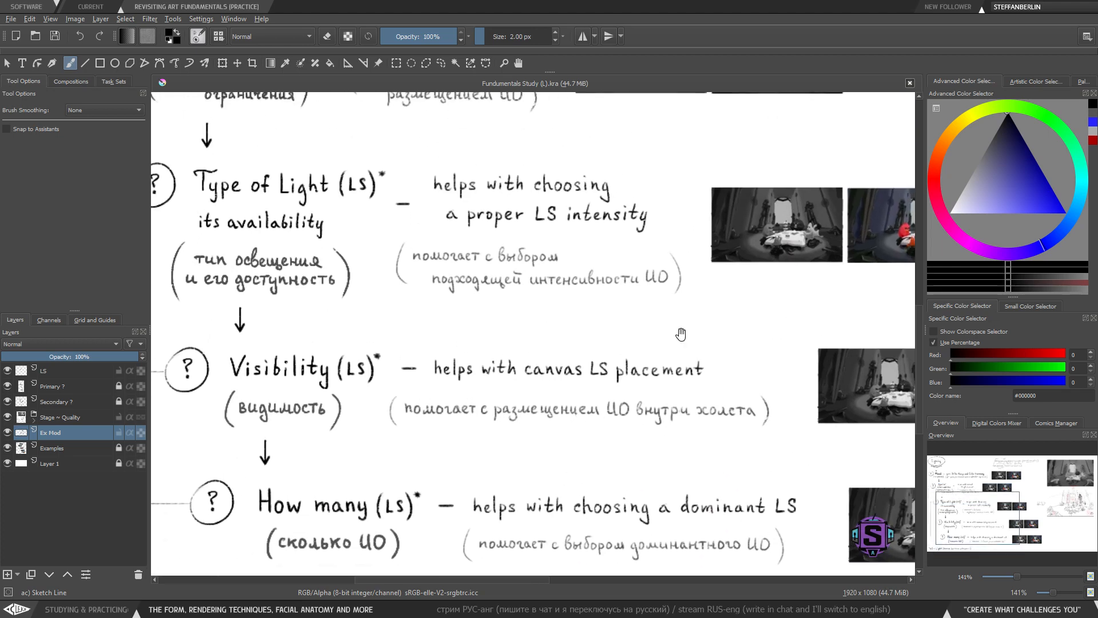
pyautogui.moveTo(498, 347); pyautogui.dragTo(507, 397)
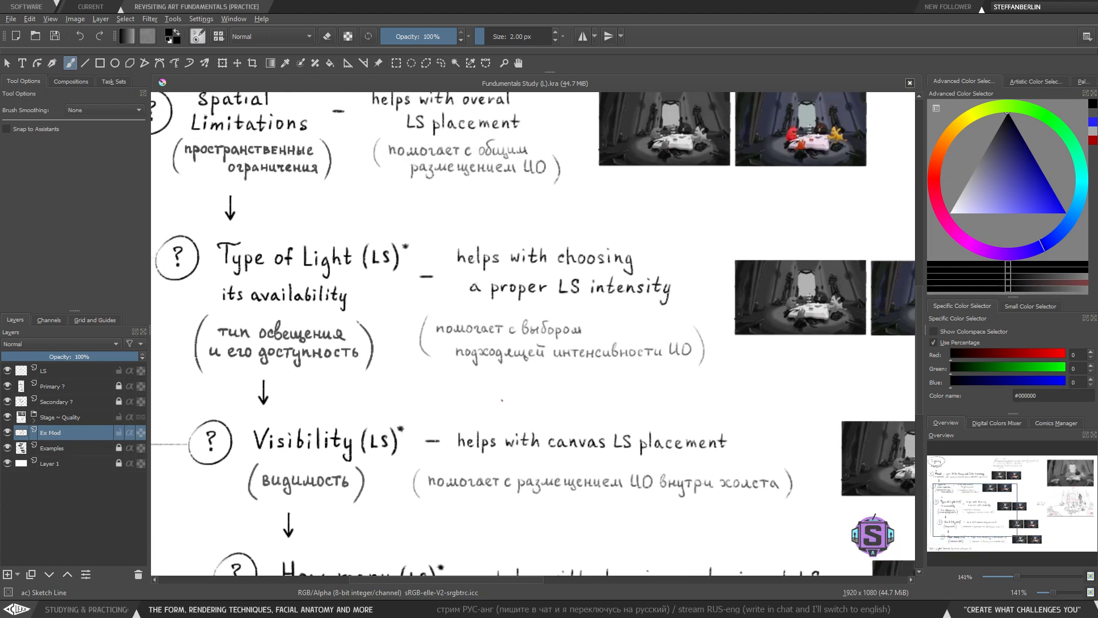
pyautogui.moveTo(224, 309); pyautogui.dragTo(394, 300)
pyautogui.hotkey('ctrl', 'z')
pyautogui.moveTo(212, 309); pyautogui.dragTo(381, 306)
pyautogui.hotkey('ctrl', 'z')
pyautogui.moveTo(799, 403); pyautogui.dragTo(823, 417)
pyautogui.moveTo(253, 316); pyautogui.dragTo(396, 314)
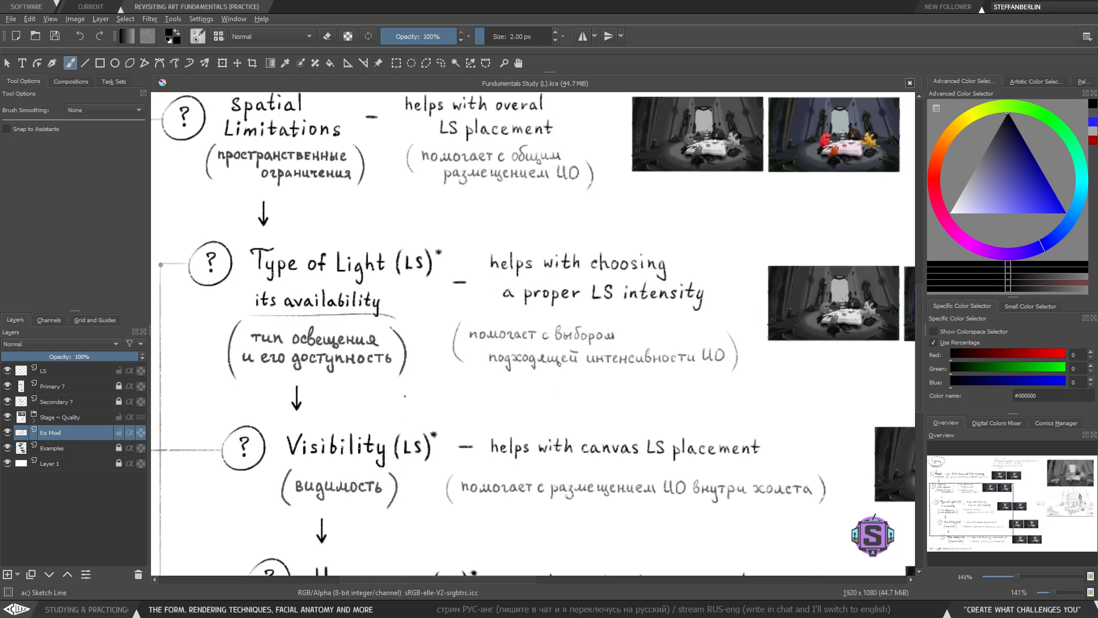
pyautogui.hotkey('ctrl', 'z')
pyautogui.moveTo(538, 451); pyautogui.dragTo(379, 443)
pyautogui.moveTo(576, 435)
pyautogui.mouseDown()
pyautogui.moveTo(635, 435)
pyautogui.moveTo(681, 459)
pyautogui.mouseUp()
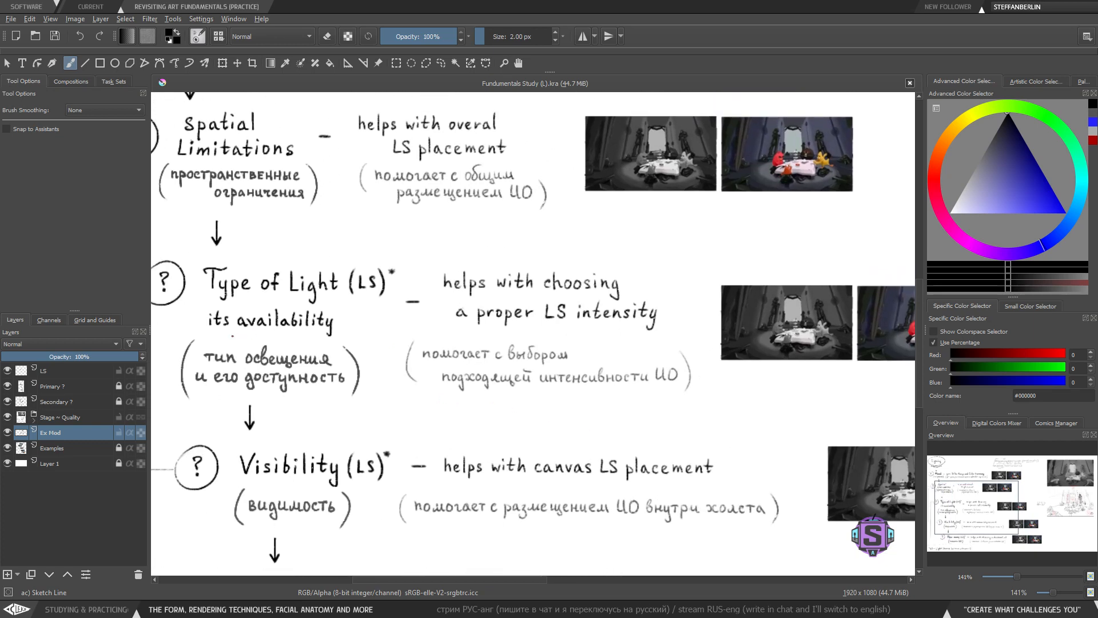
# - Try underlining 'its availability' and the LS intensity description several times, undoing each stroke
pyautogui.moveTo(236, 336); pyautogui.dragTo(351, 338)
pyautogui.hotkey('ctrl', 'z')
pyautogui.moveTo(230, 334); pyautogui.dragTo(358, 338)
pyautogui.hotkey('ctrl', 'z')
pyautogui.moveTo(250, 336); pyautogui.dragTo(337, 336)
pyautogui.hotkey('ctrl', 'z')
pyautogui.moveTo(527, 391)
pyautogui.mouseDown()
pyautogui.moveTo(503, 395)
pyautogui.moveTo(503, 410)
pyautogui.moveTo(501, 398)
pyautogui.moveTo(543, 392)
pyautogui.moveTo(529, 384)
pyautogui.moveTo(544, 402)
pyautogui.mouseUp()
pyautogui.moveTo(438, 331)
pyautogui.mouseDown()
pyautogui.moveTo(681, 409)
pyautogui.moveTo(665, 382)
pyautogui.mouseUp()
pyautogui.hotkey('ctrl', 'z')
pyautogui.moveTo(229, 249)
pyautogui.mouseDown()
pyautogui.moveTo(213, 327)
pyautogui.moveTo(235, 338)
pyautogui.moveTo(407, 337)
pyautogui.mouseUp()
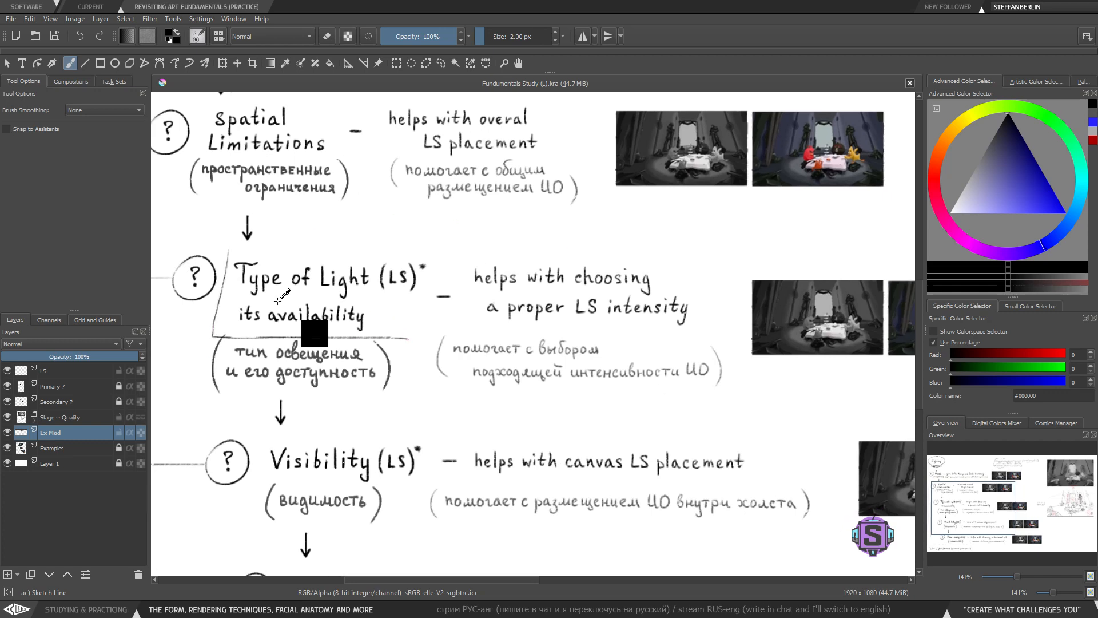
pyautogui.hotkey('ctrl', 'z')
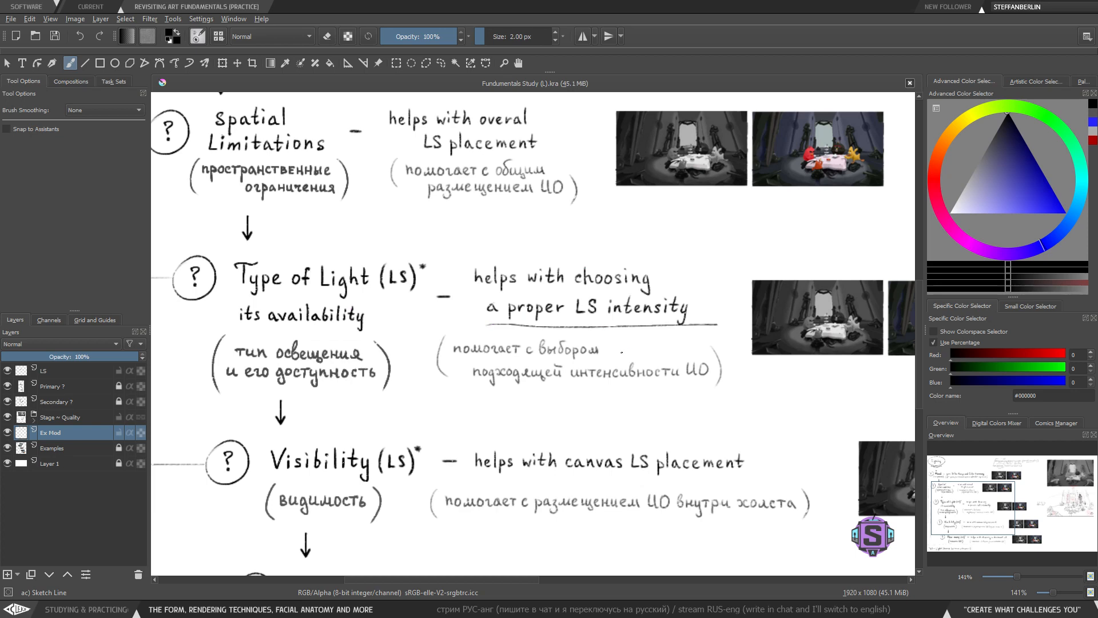
pyautogui.moveTo(221, 332); pyautogui.dragTo(408, 326)
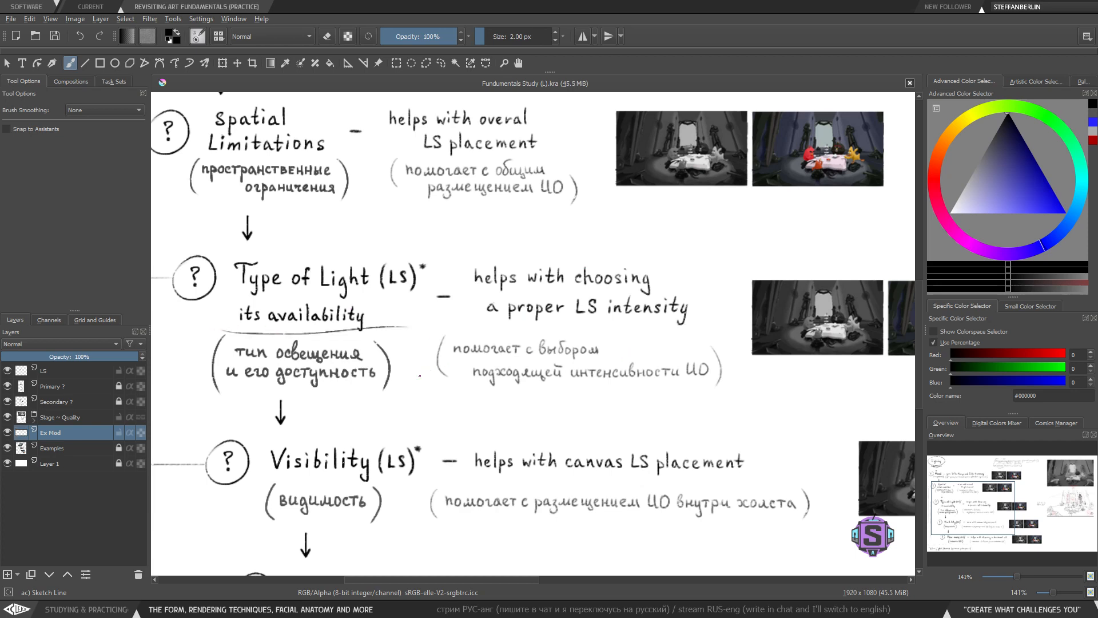
pyautogui.hotkey('ctrl', 'z')
pyautogui.moveTo(240, 334); pyautogui.dragTo(391, 334)
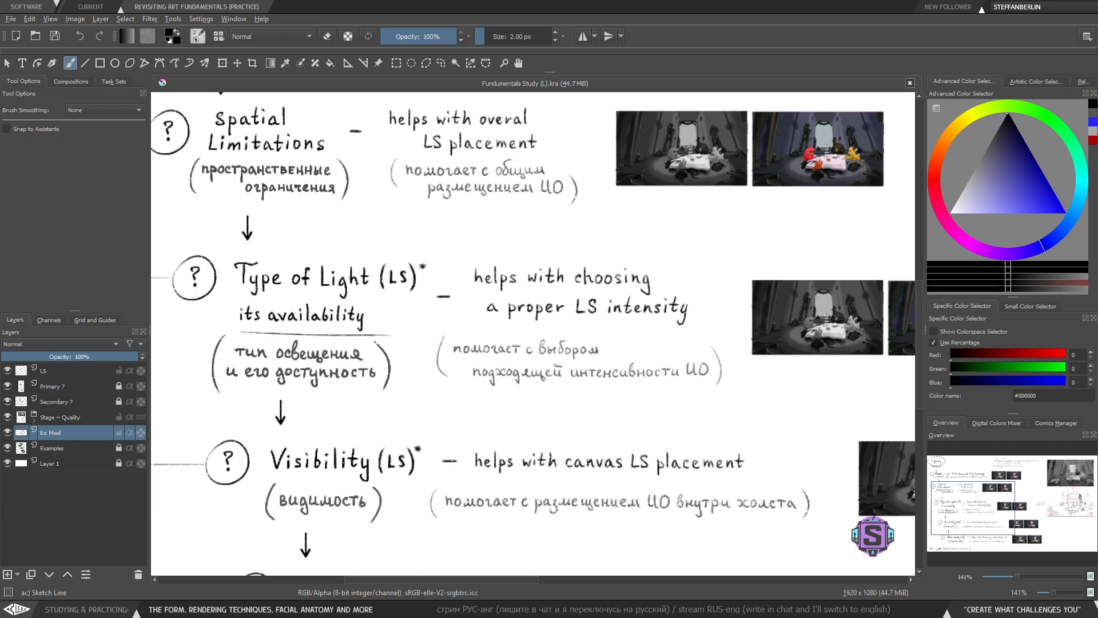
pyautogui.hotkey('ctrl', 'z')
# - Try drawing a vertical divider beside the Type of Light description, undoing it
pyautogui.moveTo(638, 364); pyautogui.dragTo(401, 378)
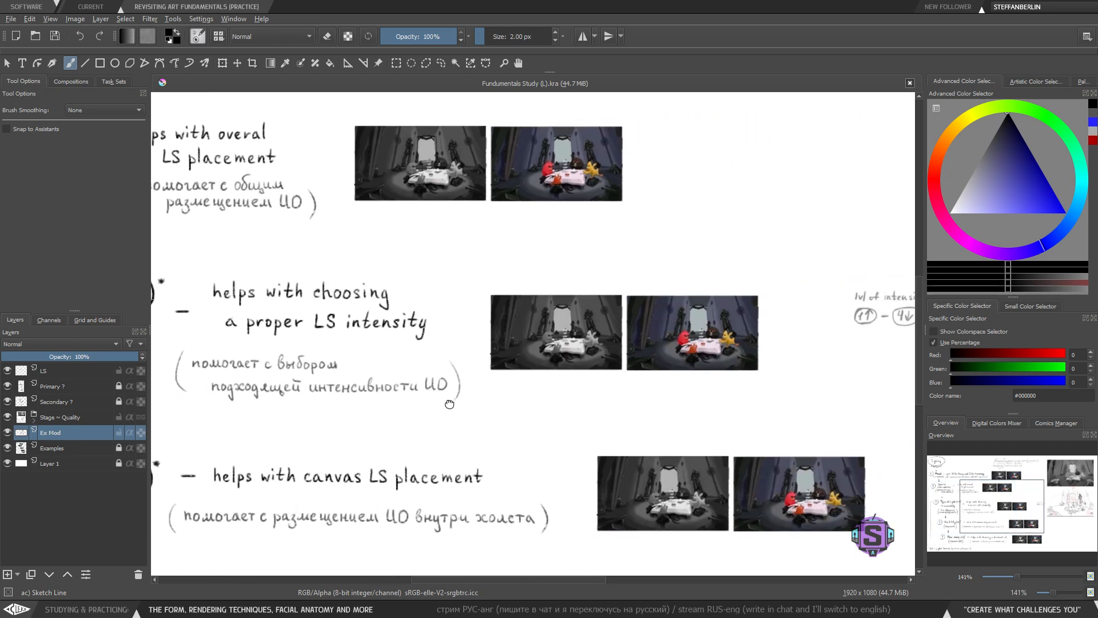
pyautogui.moveTo(484, 281); pyautogui.dragTo(474, 375)
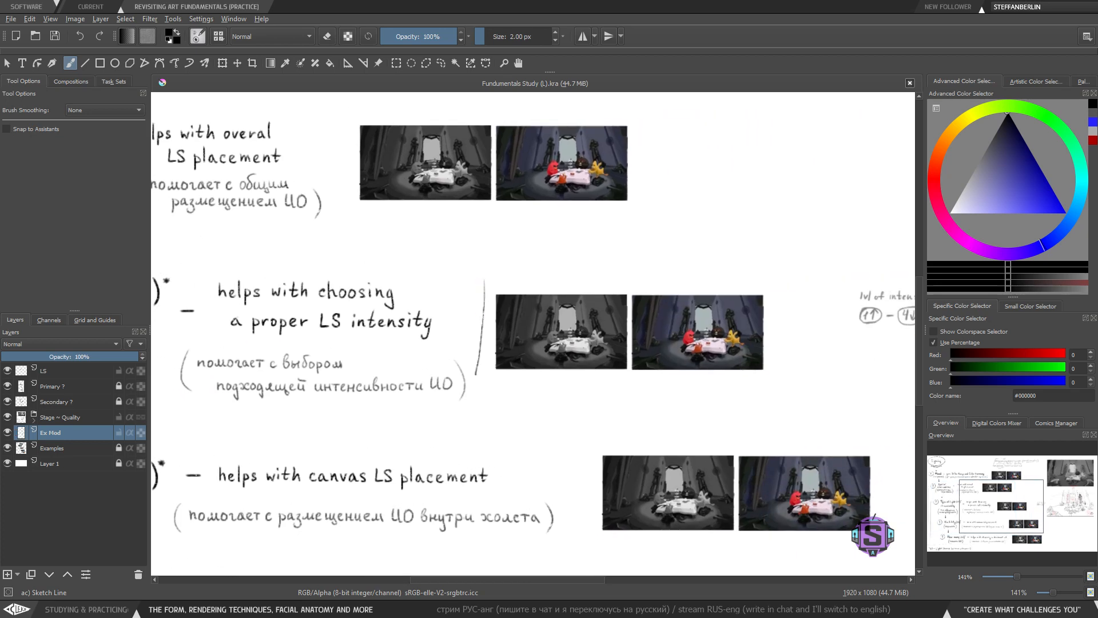
pyautogui.hotkey('ctrl', 'z')
pyautogui.moveTo(486, 286); pyautogui.dragTo(490, 392)
pyautogui.hotkey('ctrl', 'z')
# - Zoom into the grayscale Type of Light image and try sketching a sun-shaped light source with rays, undoing it
pyautogui.moveTo(555, 375); pyautogui.dragTo(498, 360)
pyautogui.hotkey('ctrl', '+')
pyautogui.hotkey('ctrl', '+')
pyautogui.hotkey('ctrl', '+')
pyautogui.hotkey('ctrl', '+')
pyautogui.hotkey('ctrl', '-')
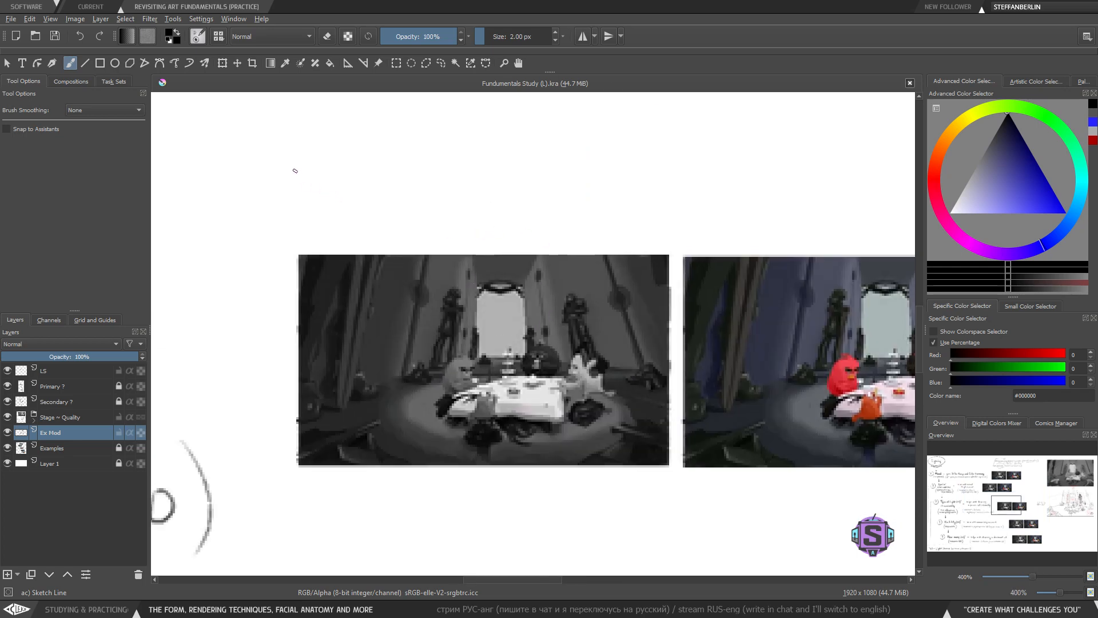
pyautogui.moveTo(314, 150)
pyautogui.mouseDown()
pyautogui.moveTo(304, 177)
pyautogui.moveTo(312, 148)
pyautogui.moveTo(338, 252)
pyautogui.mouseUp()
pyautogui.moveTo(340, 181); pyautogui.dragTo(434, 230)
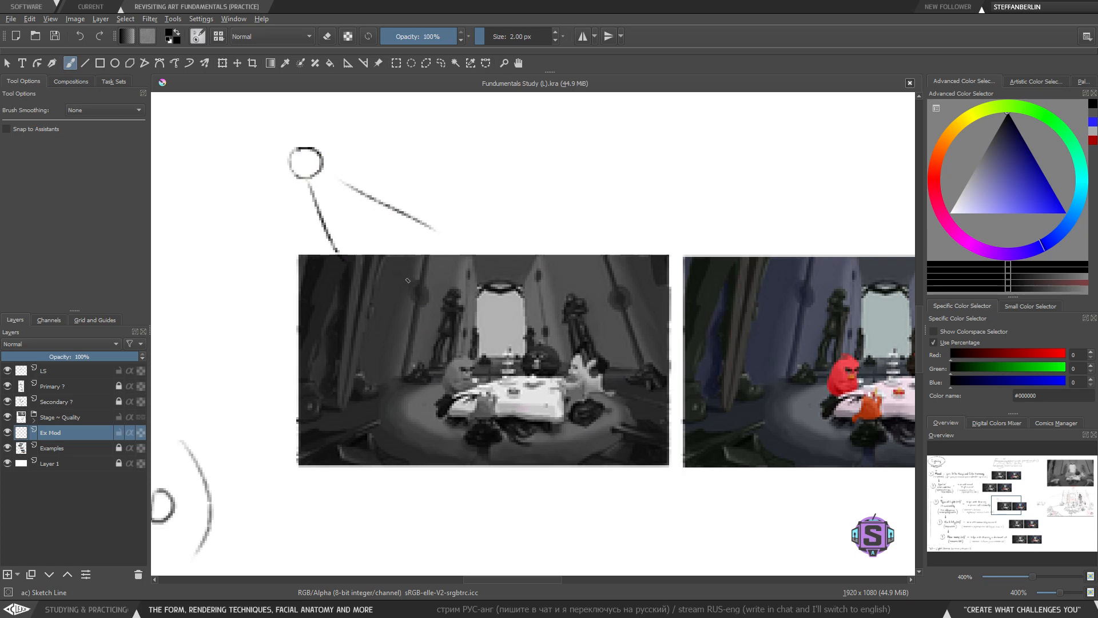
pyautogui.moveTo(412, 235); pyautogui.dragTo(370, 392)
pyautogui.hotkey('ctrl', 'z')
pyautogui.hotkey('ctrl', 'z')
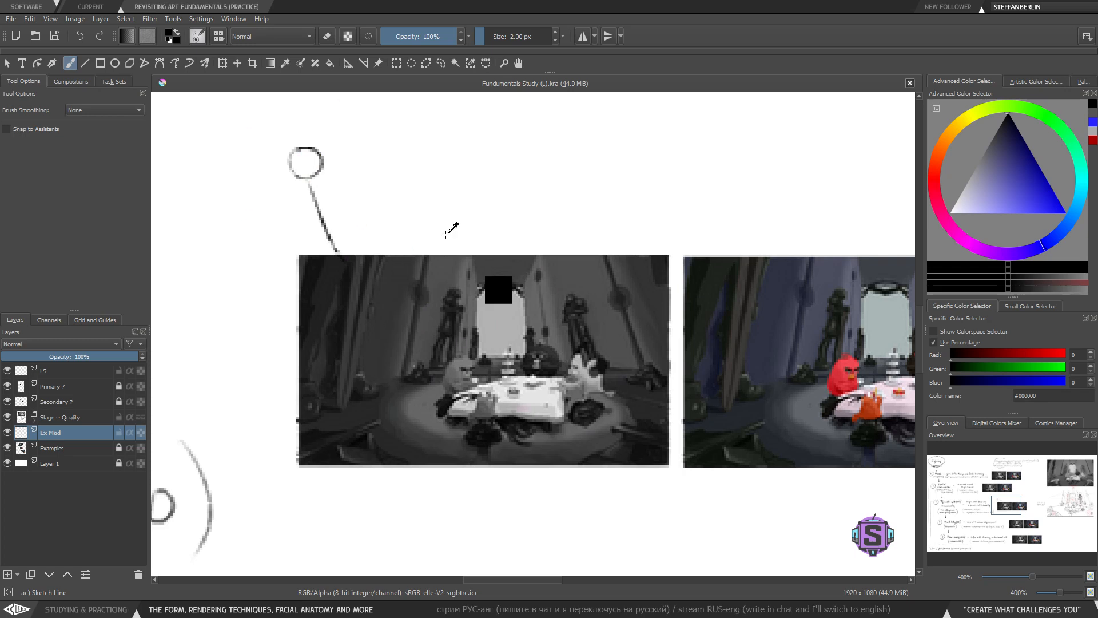
pyautogui.hotkey('ctrl', 'z')
pyautogui.hotkey('ctrl', 'z')
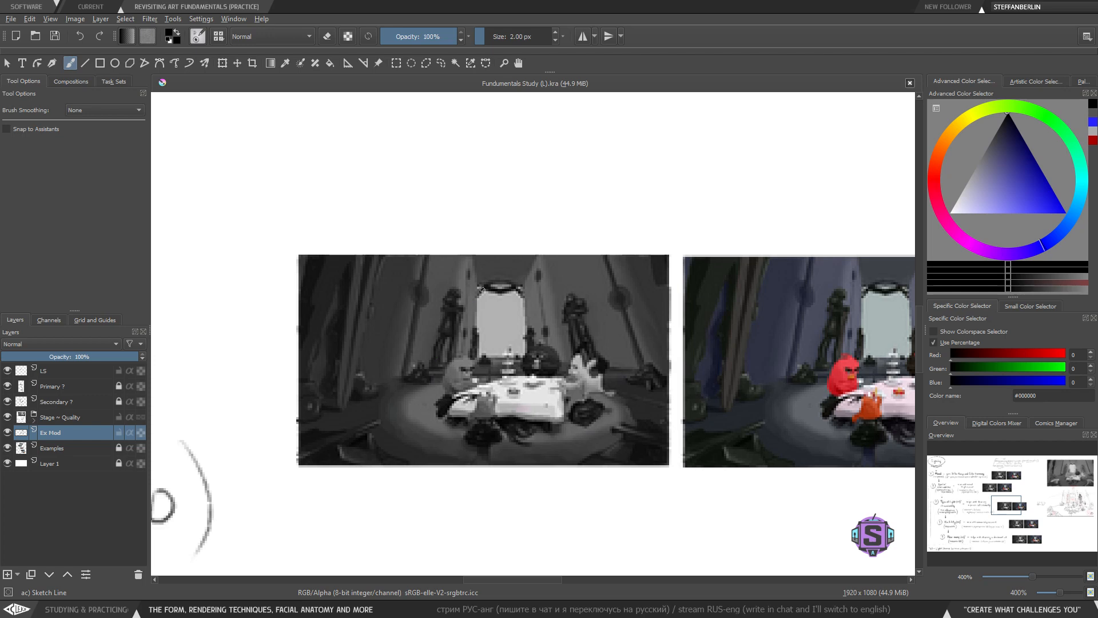
# - Try drawing light-ray lines across the grayscale Type of Light image, undoing them
pyautogui.moveTo(312, 304)
pyautogui.mouseDown()
pyautogui.moveTo(376, 318)
pyautogui.moveTo(452, 247)
pyautogui.mouseUp()
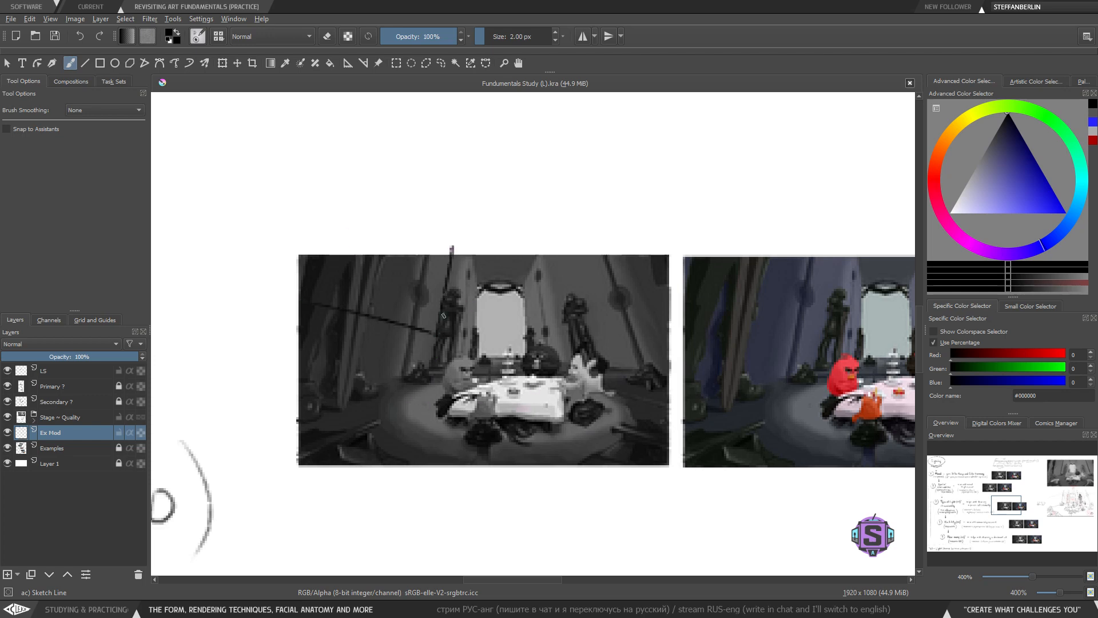
pyautogui.moveTo(466, 304); pyautogui.dragTo(525, 354)
pyautogui.moveTo(423, 322); pyautogui.dragTo(513, 405)
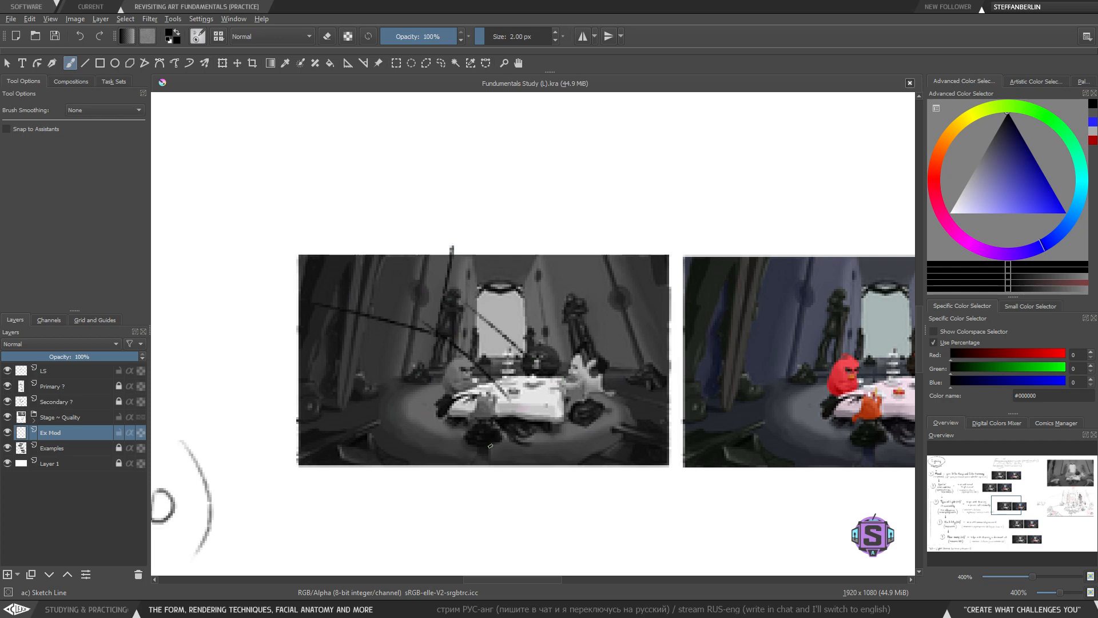
pyautogui.hotkey('ctrl', 'z')
pyautogui.hotkey('ctrl', 'z')
pyautogui.hotkey('ctrl', 'z')
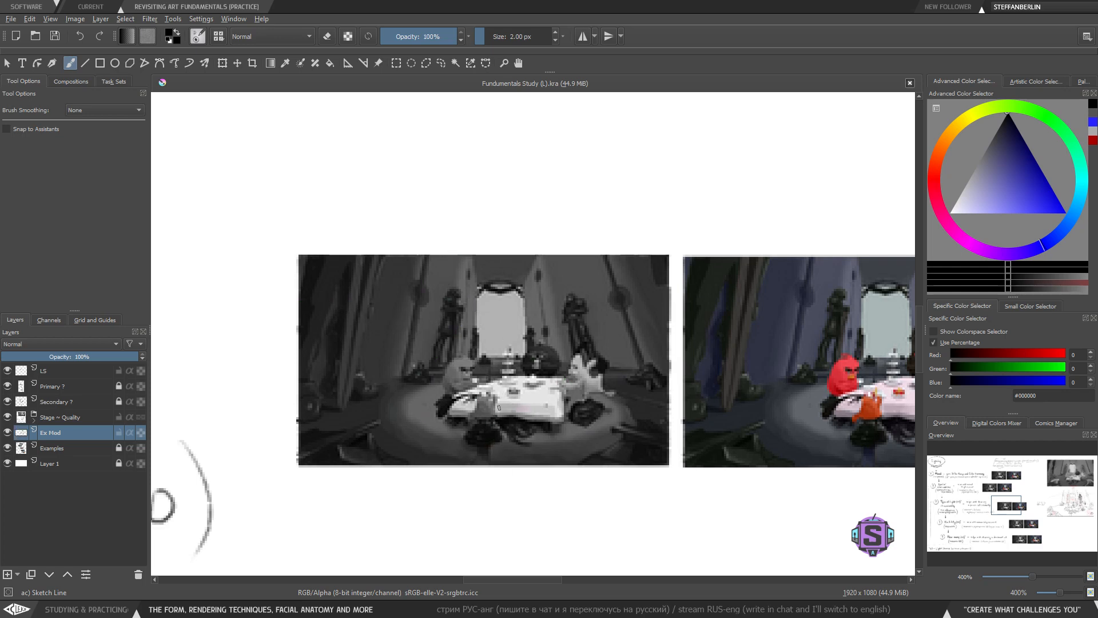
# - Try again to underline 'its availability' under Type of Light, undoing each stroke
pyautogui.press('-')
pyautogui.press('-')
pyautogui.moveTo(283, 413); pyautogui.dragTo(658, 401)
pyautogui.moveTo(414, 408); pyautogui.dragTo(647, 407)
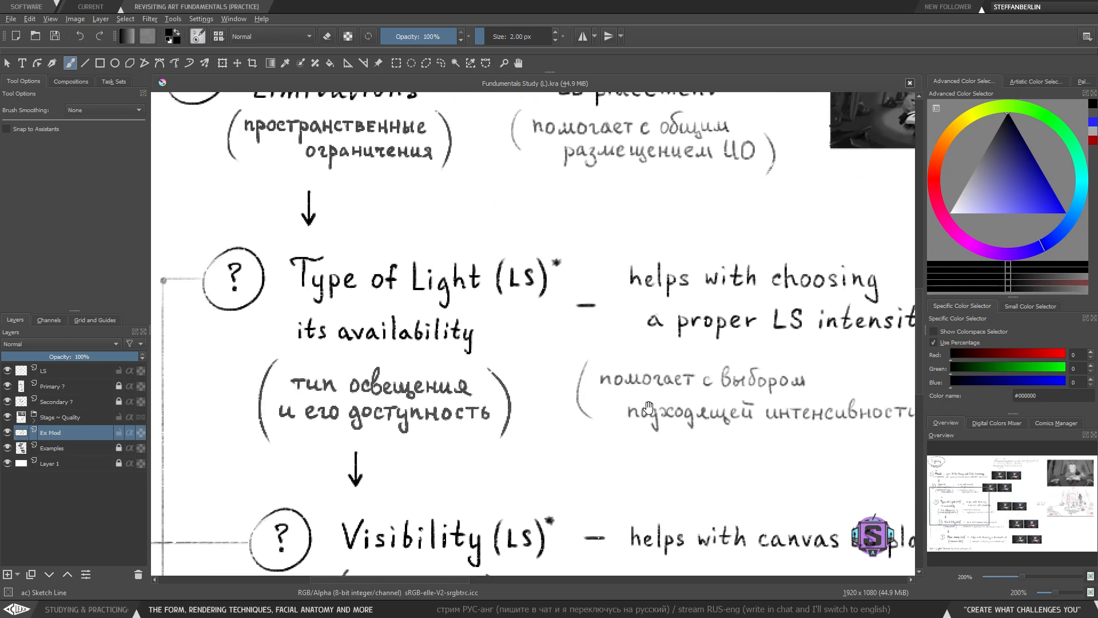
pyautogui.moveTo(315, 355); pyautogui.dragTo(525, 354)
pyautogui.hotkey('ctrl', 'z')
pyautogui.moveTo(330, 363); pyautogui.dragTo(503, 361)
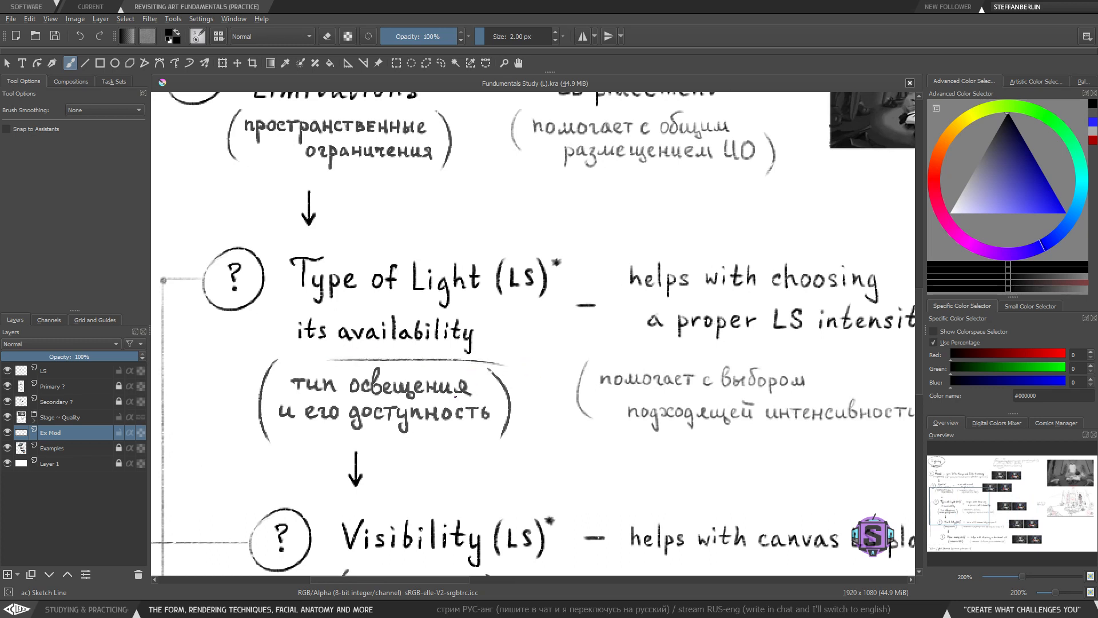
pyautogui.hotkey('ctrl', 'z')
pyautogui.moveTo(337, 353); pyautogui.dragTo(511, 356)
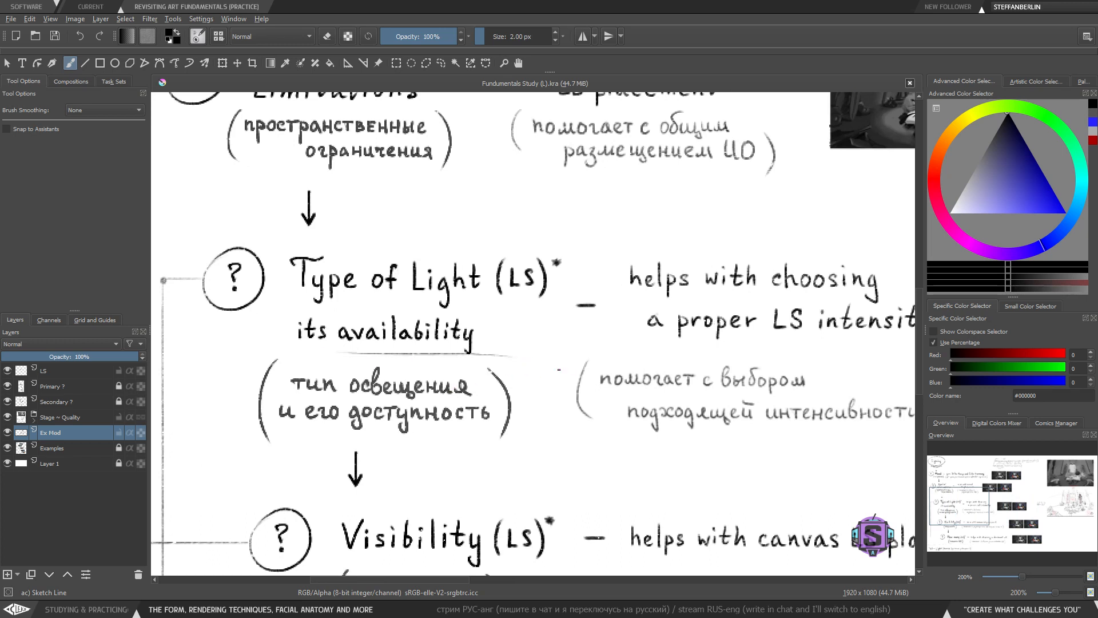
pyautogui.hotkey('ctrl', 'z')
# - Reset the zoom to 100% and review the lighting chart around the Type of Light row
pyautogui.press('1')
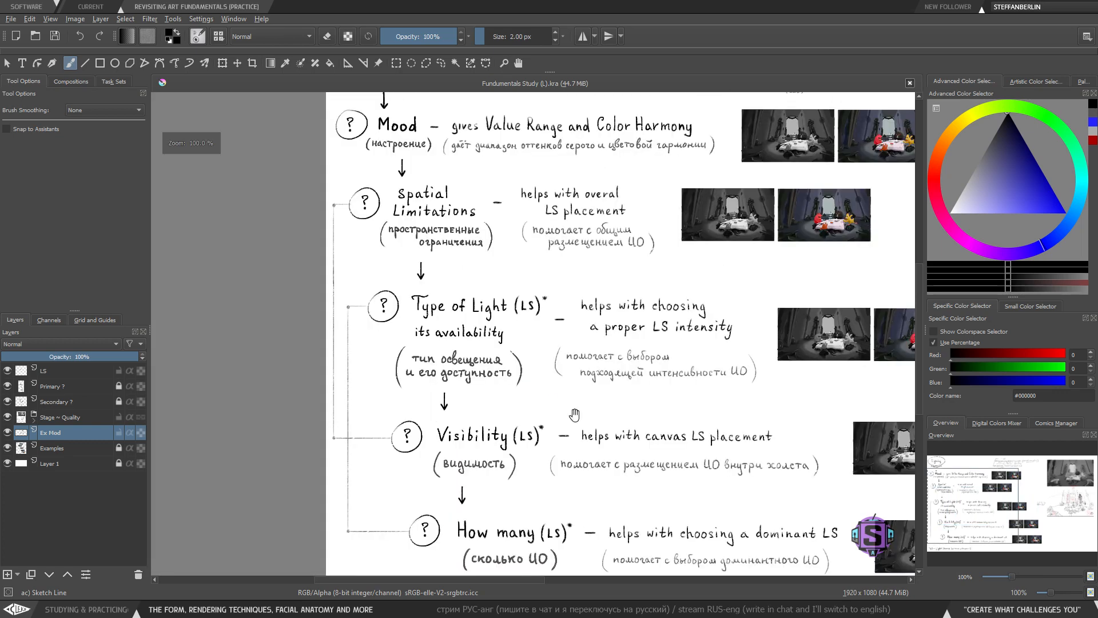
pyautogui.moveTo(573, 415); pyautogui.dragTo(529, 422)
pyautogui.moveTo(457, 380); pyautogui.dragTo(401, 382)
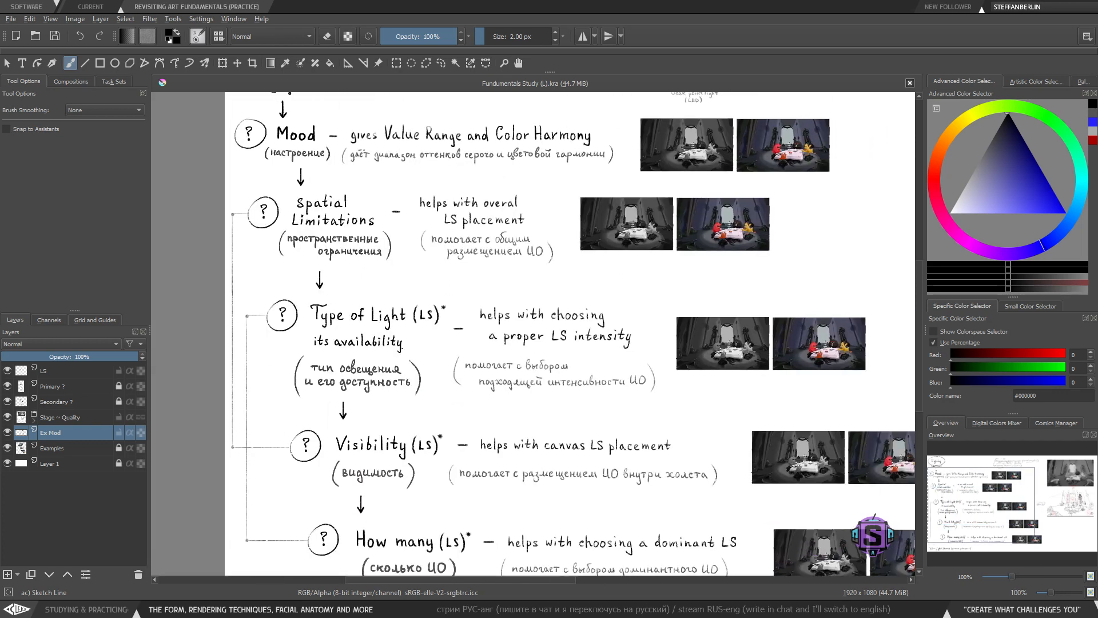
pyautogui.press('+')
pyautogui.press('+')
pyautogui.moveTo(498, 425); pyautogui.dragTo(423, 424)
pyautogui.press('-')
pyautogui.moveTo(666, 435); pyautogui.dragTo(507, 425)
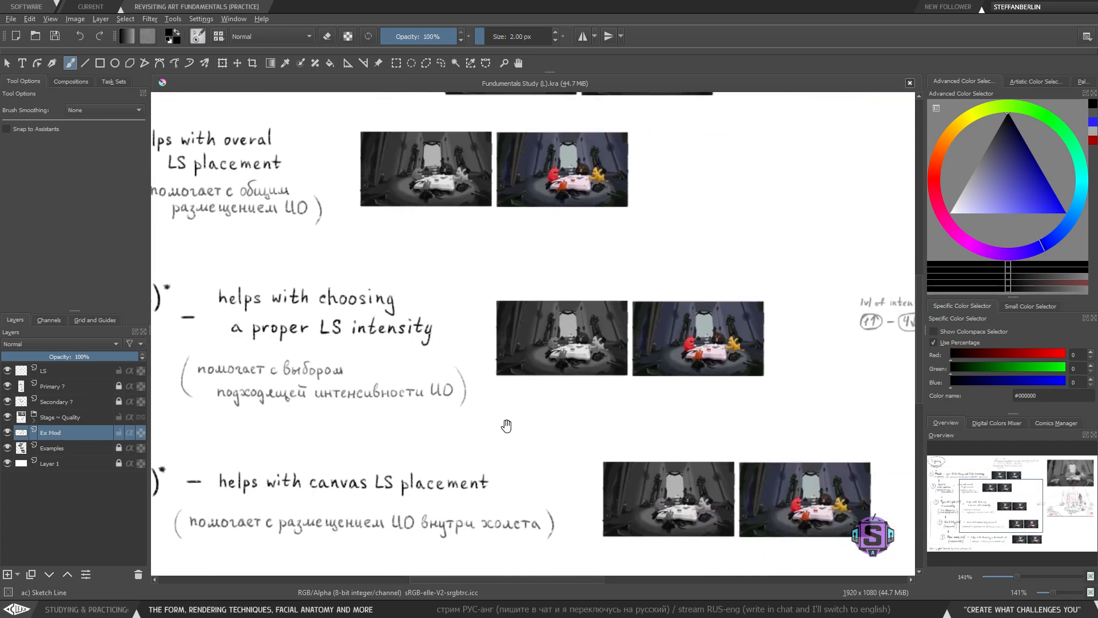
# - Review the lighting chart rows from Spatial Limitations down to How many and their reference images
pyautogui.moveTo(395, 393); pyautogui.dragTo(661, 370)
pyautogui.moveTo(513, 366); pyautogui.dragTo(488, 343)
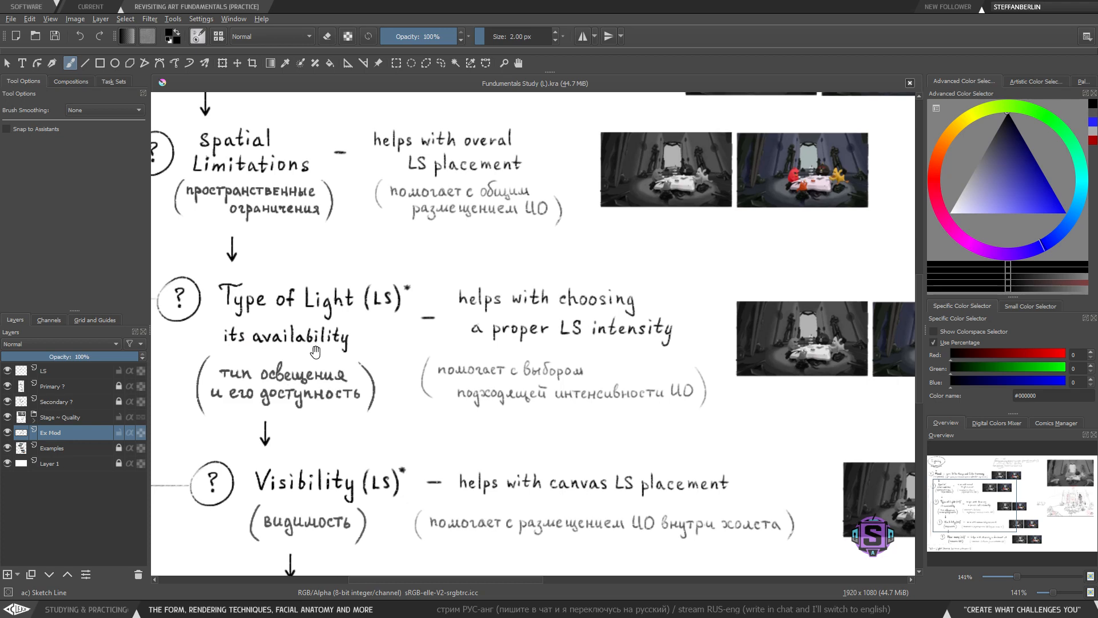
pyautogui.moveTo(369, 360); pyautogui.dragTo(351, 354)
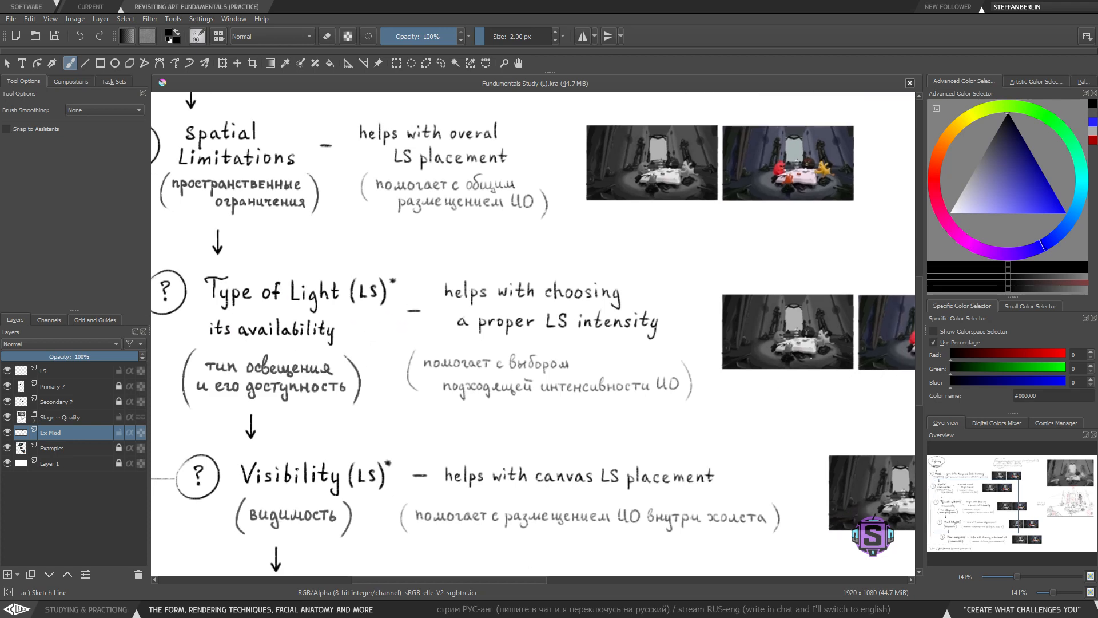
pyautogui.hotkey('ctrl', '-')
pyautogui.hotkey('ctrl', '-')
pyautogui.moveTo(610, 412); pyautogui.dragTo(614, 369)
pyautogui.hotkey('ctrl', '+')
pyautogui.hotkey('ctrl', '+')
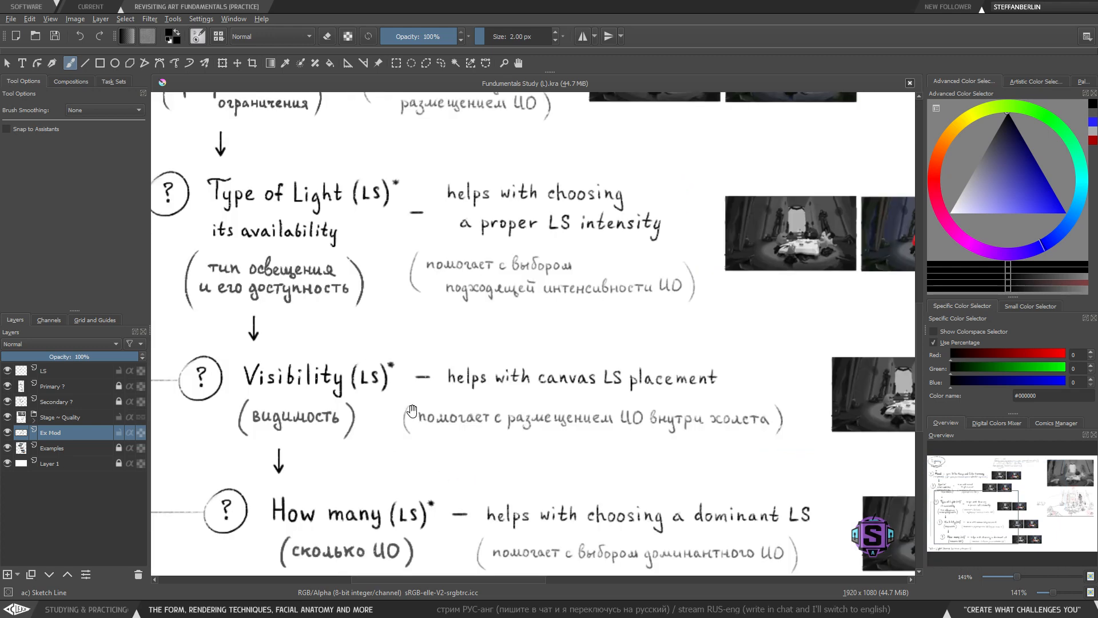
pyautogui.moveTo(353, 402); pyautogui.dragTo(491, 428)
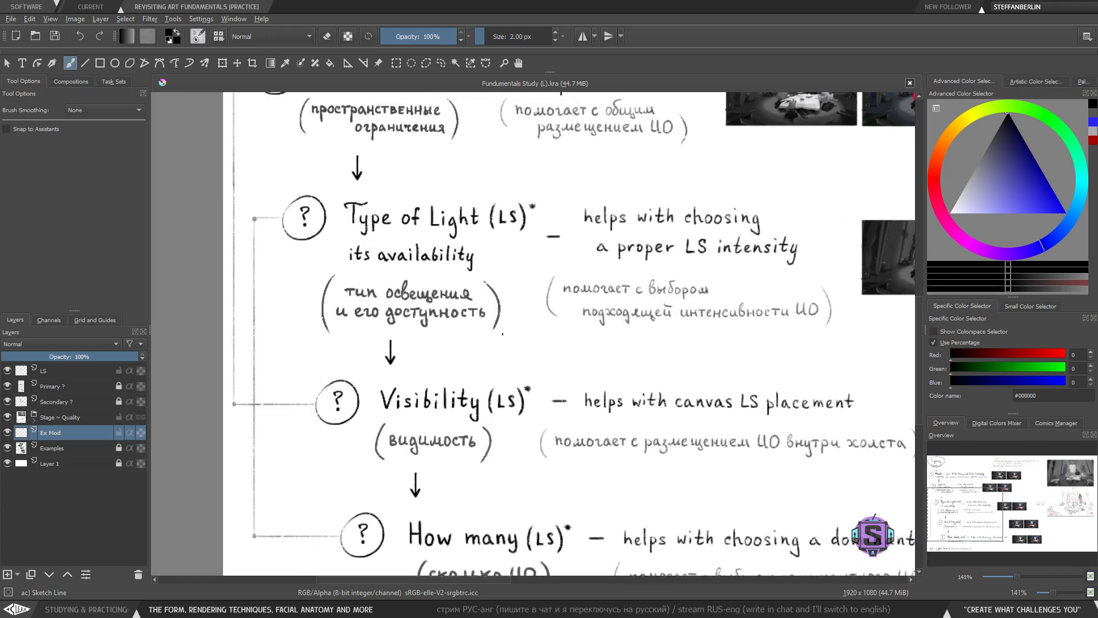
pyautogui.moveTo(441, 439); pyautogui.dragTo(448, 520)
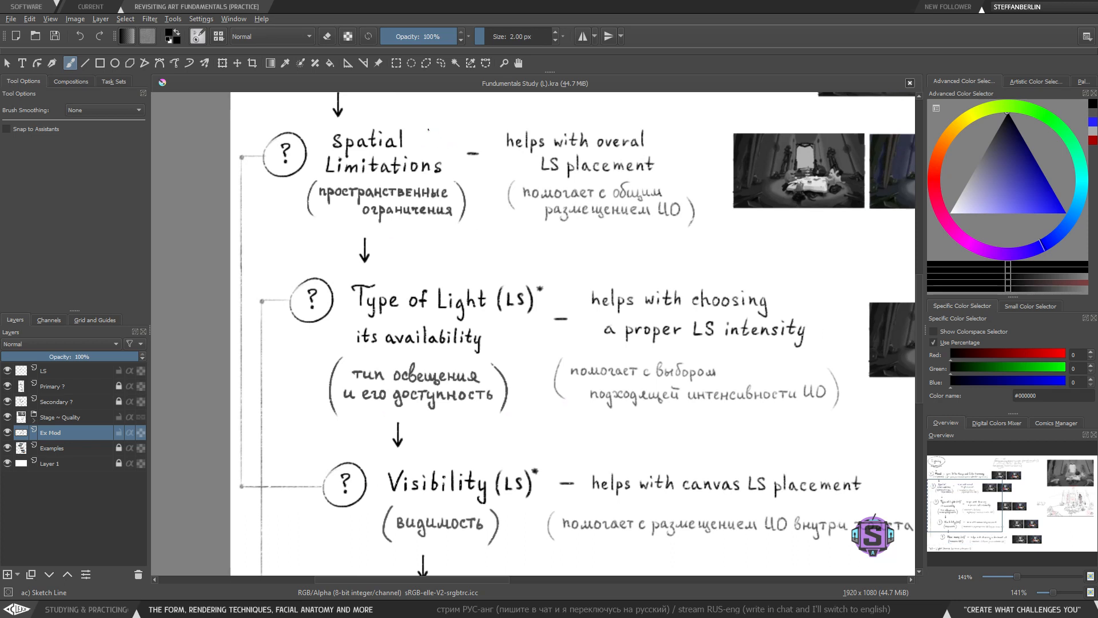
pyautogui.moveTo(490, 401); pyautogui.dragTo(430, 352)
pyautogui.moveTo(589, 478); pyautogui.dragTo(451, 405)
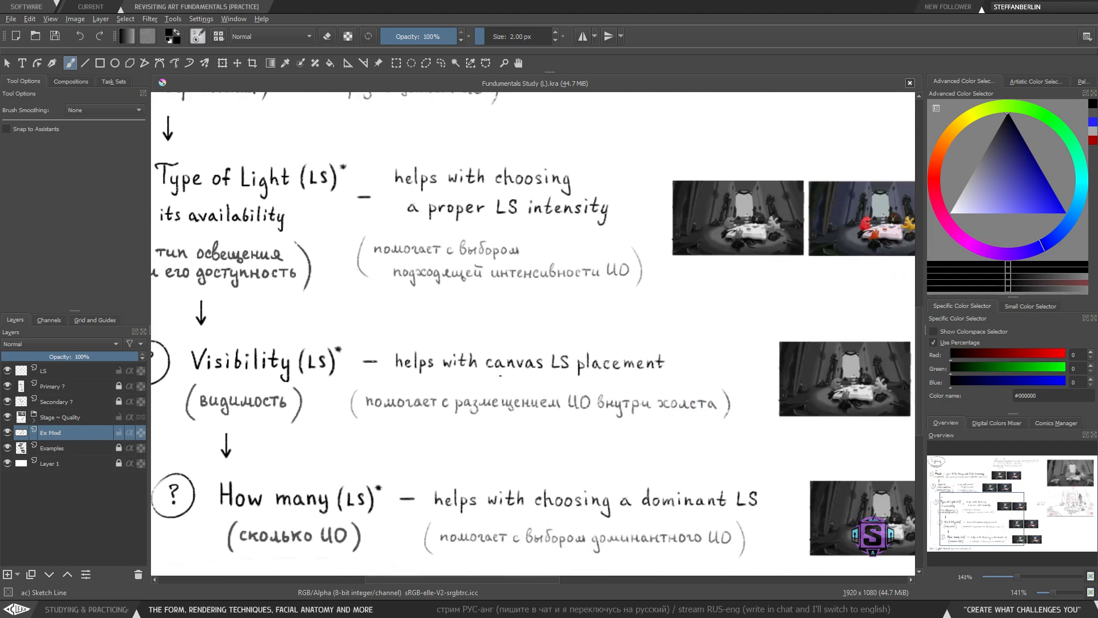
pyautogui.moveTo(629, 402); pyautogui.dragTo(600, 403)
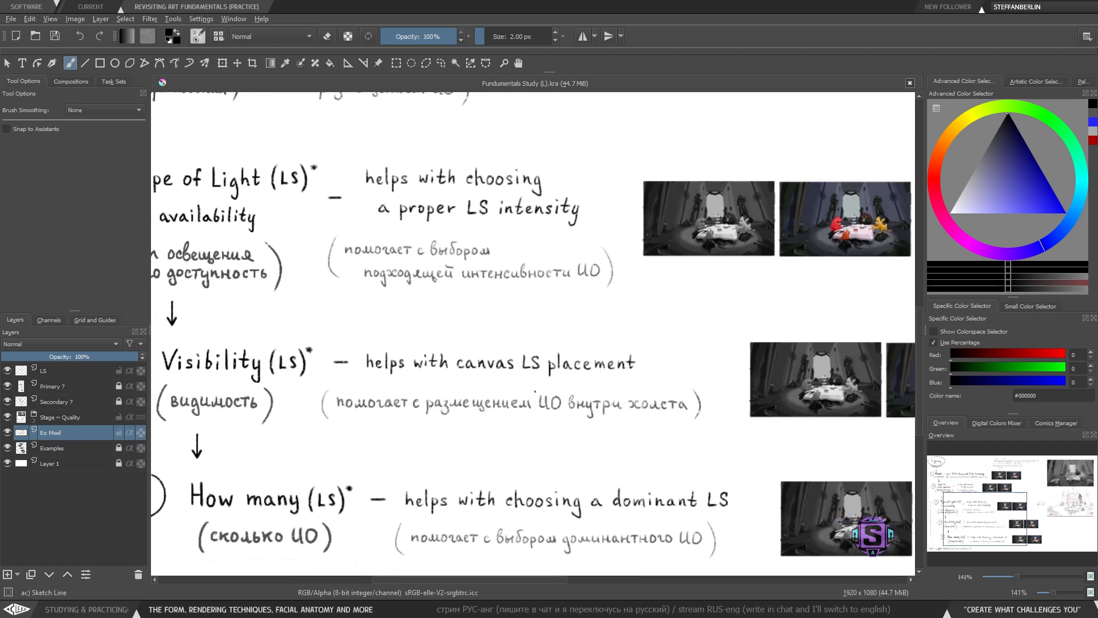
pyautogui.moveTo(681, 423); pyautogui.dragTo(507, 421)
pyautogui.moveTo(473, 274); pyautogui.dragTo(818, 459)
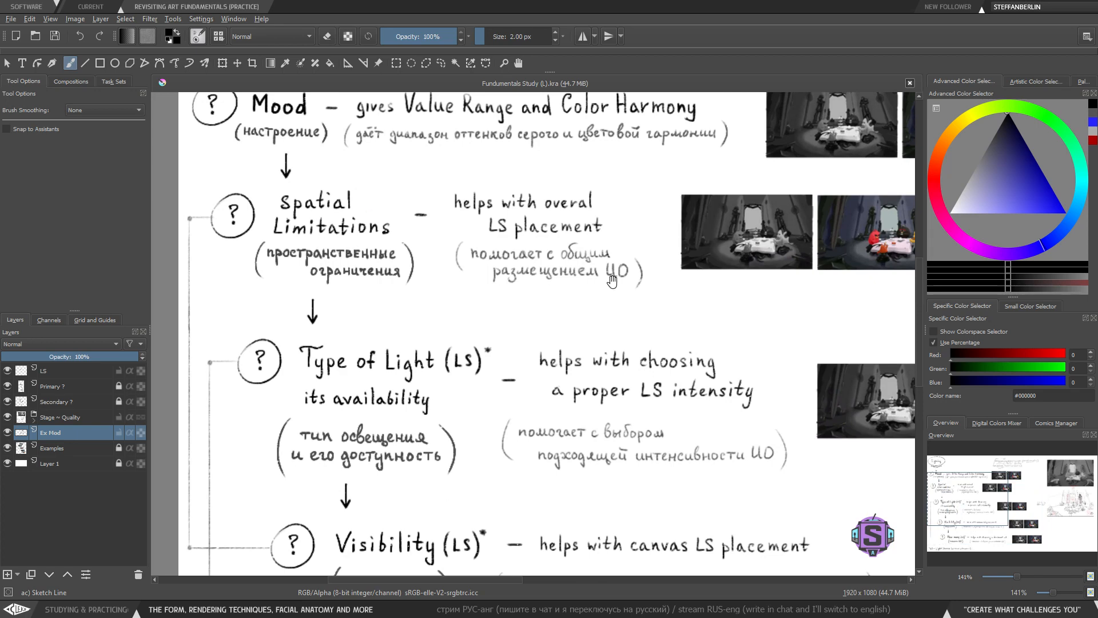
# - Zoom into the Spatial Limitations grayscale image and try sketching a frame around it with a lamp and light rays, undoing them
pyautogui.moveTo(612, 282); pyautogui.dragTo(386, 324)
pyautogui.moveTo(420, 211)
pyautogui.mouseDown()
pyautogui.moveTo(433, 348)
pyautogui.moveTo(610, 270)
pyautogui.moveTo(416, 194)
pyautogui.mouseUp()
pyautogui.hotkey('ctrl', 'z')
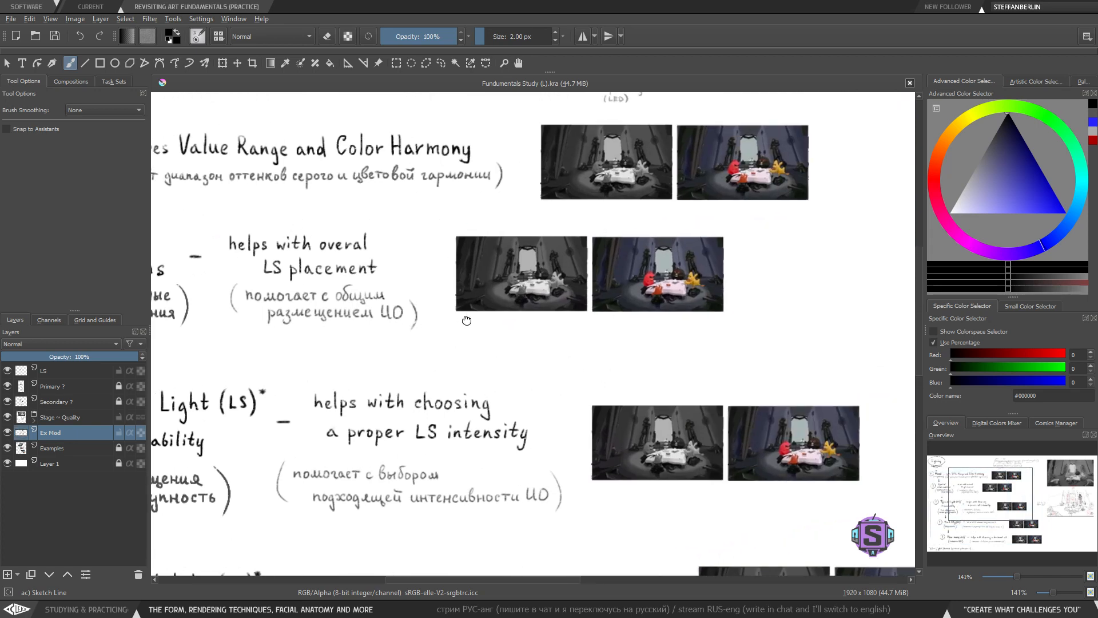
pyautogui.moveTo(269, 264); pyautogui.dragTo(316, 264)
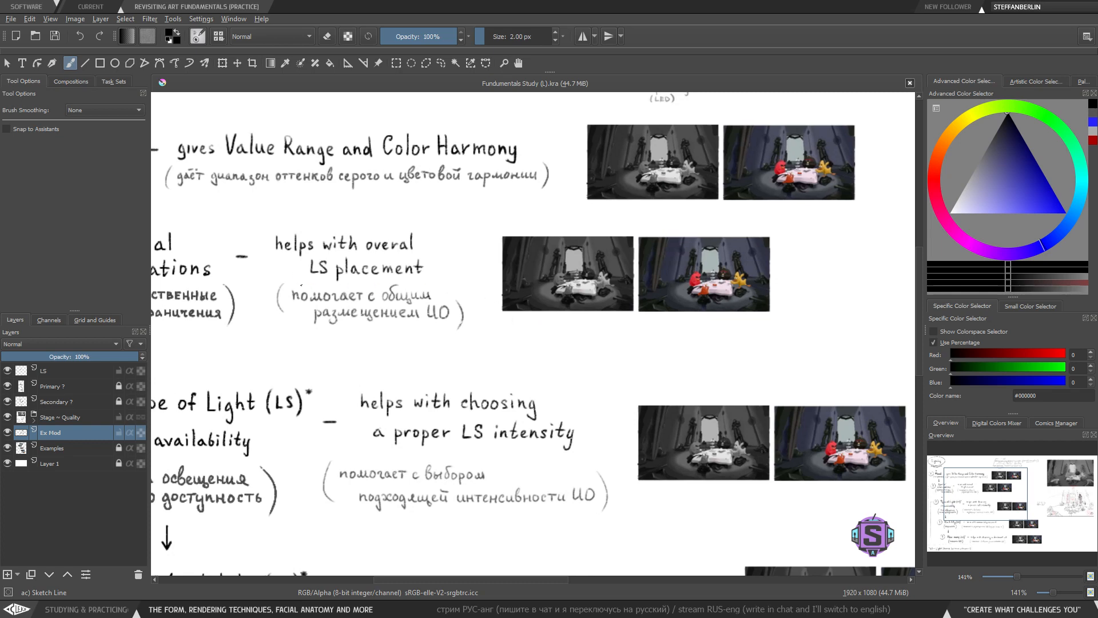
pyautogui.moveTo(549, 252); pyautogui.dragTo(449, 377)
pyautogui.scroll(2, 449, 377)
pyautogui.moveTo(321, 299); pyautogui.dragTo(394, 253)
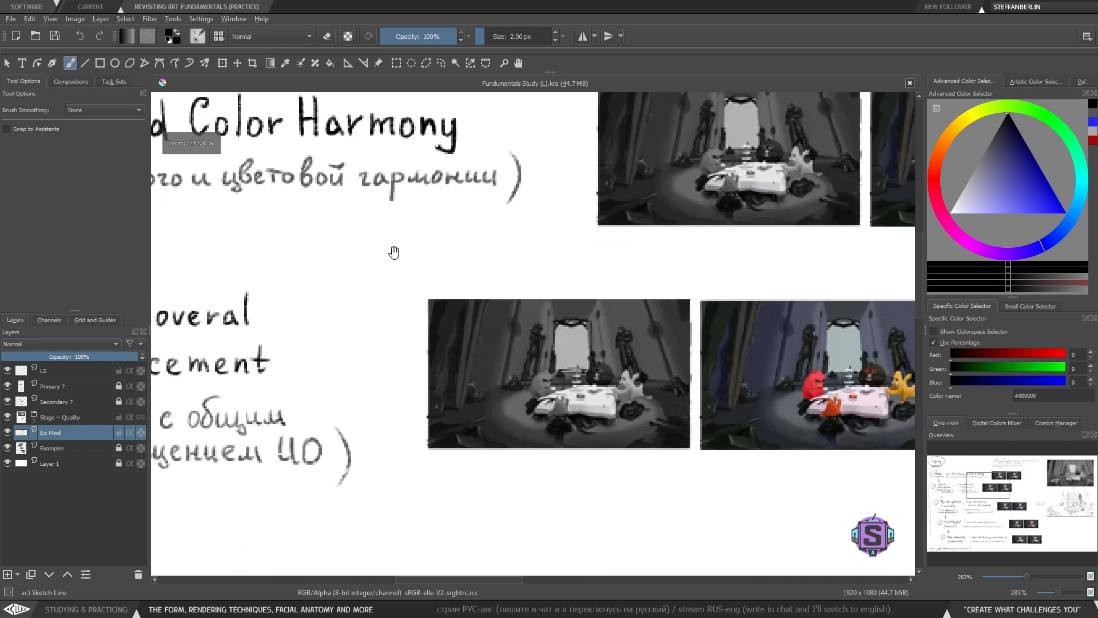
pyautogui.scroll(-4, 365, 278)
pyautogui.moveTo(384, 392)
pyautogui.mouseDown()
pyautogui.moveTo(413, 377)
pyautogui.moveTo(430, 408)
pyautogui.mouseUp()
pyautogui.moveTo(440, 366)
pyautogui.mouseDown()
pyautogui.moveTo(363, 384)
pyautogui.moveTo(403, 351)
pyautogui.mouseUp()
pyautogui.moveTo(424, 182)
pyautogui.mouseDown()
pyautogui.moveTo(531, 349)
pyautogui.moveTo(713, 349)
pyautogui.moveTo(558, 158)
pyautogui.moveTo(405, 166)
pyautogui.mouseUp()
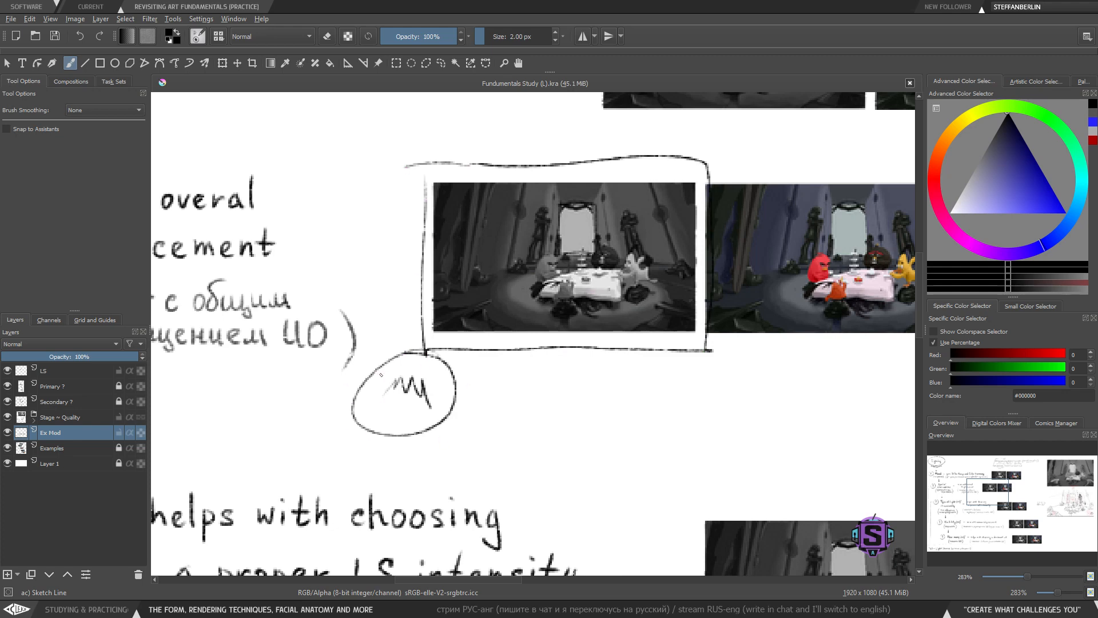
pyautogui.moveTo(405, 351); pyautogui.dragTo(472, 327)
pyautogui.moveTo(457, 382); pyautogui.dragTo(477, 326)
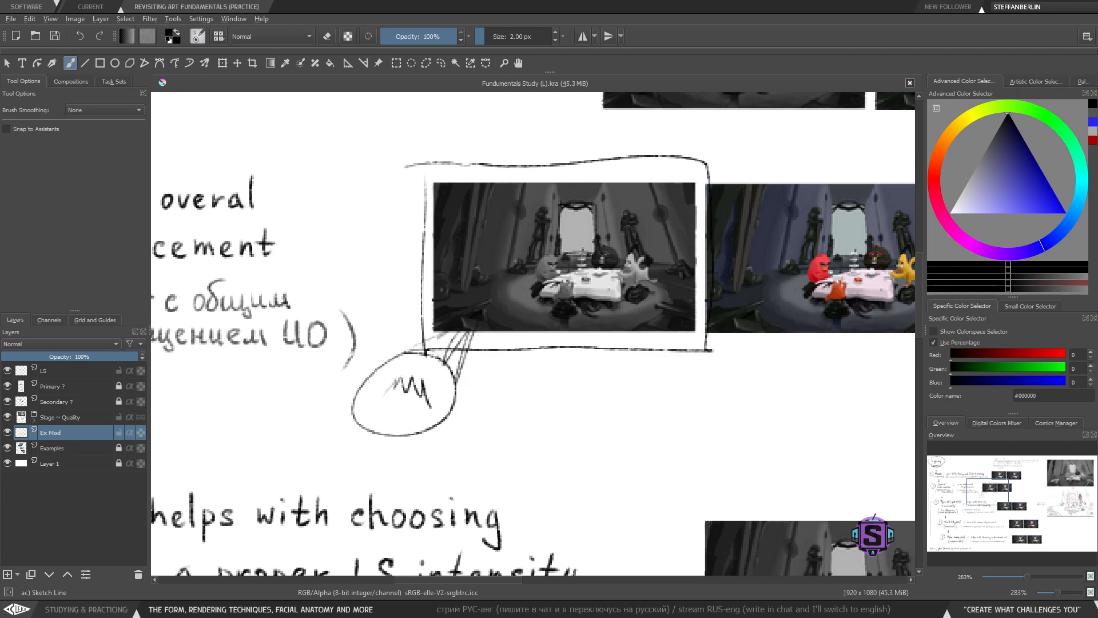
pyautogui.hotkey('ctrl', 'z')
pyautogui.hotkey('ctrl', 'z')
pyautogui.hotkey('ctrl', 'z')
pyautogui.hotkey('ctrl', 'z')
pyautogui.hotkey('ctrl', 'z')
pyautogui.hotkey('ctrl', 'z')
# - Try underlining 'helps with canvas LS placement' and circling its 'LS' in the Visibility row, undoing each mark
pyautogui.scroll(-4, 514, 318)
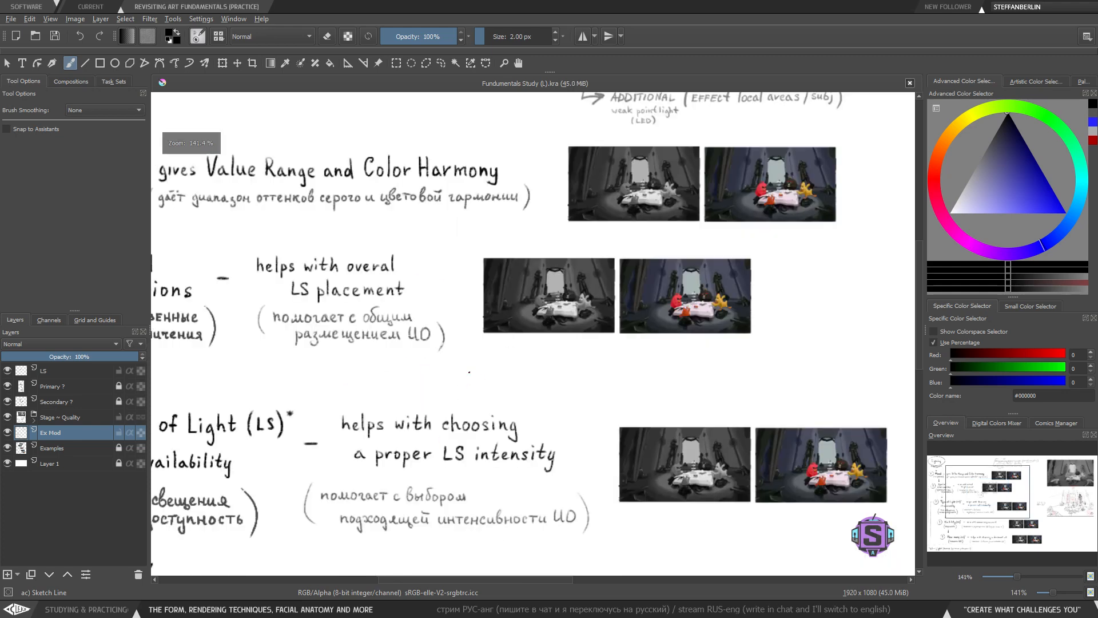
pyautogui.moveTo(597, 318); pyautogui.dragTo(640, 210)
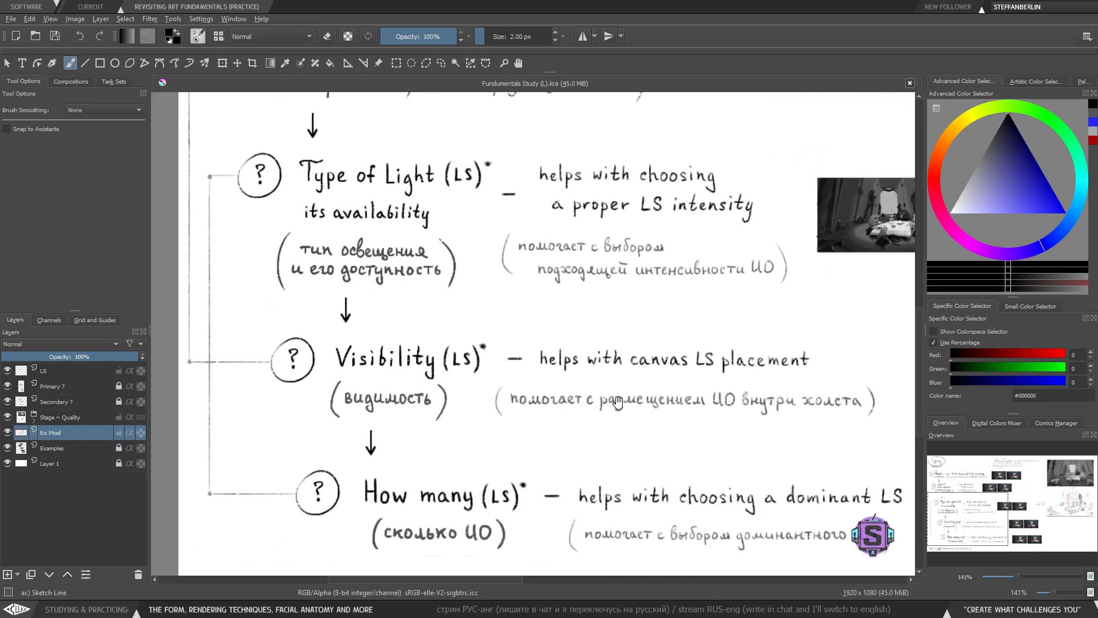
pyautogui.moveTo(479, 378); pyautogui.dragTo(764, 379)
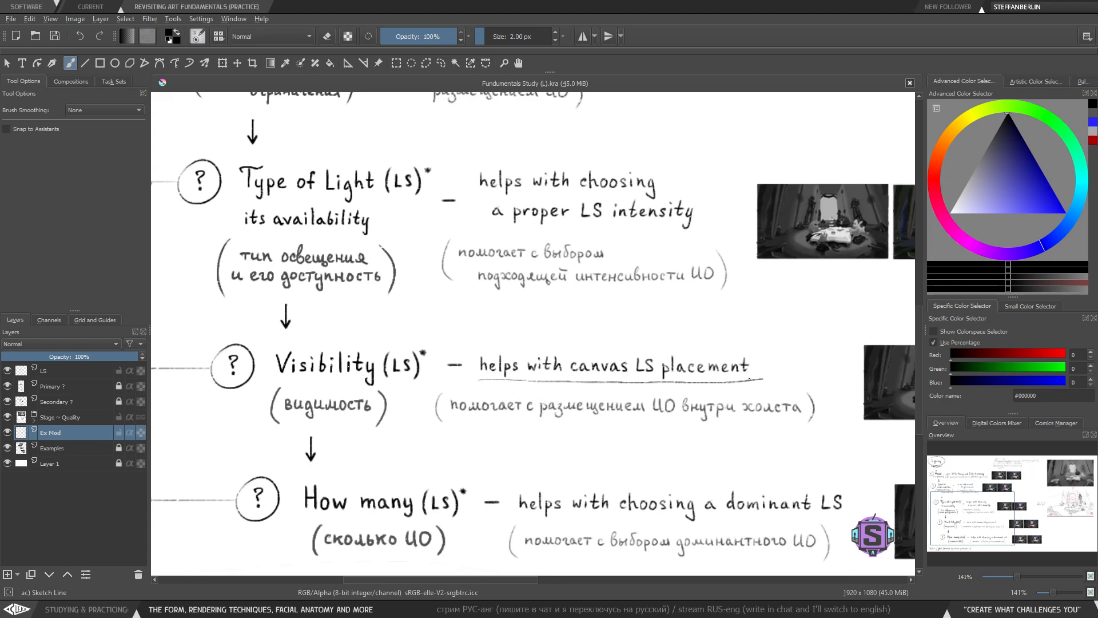
pyautogui.hotkey('ctrl', 'z')
pyautogui.moveTo(640, 346); pyautogui.dragTo(639, 345)
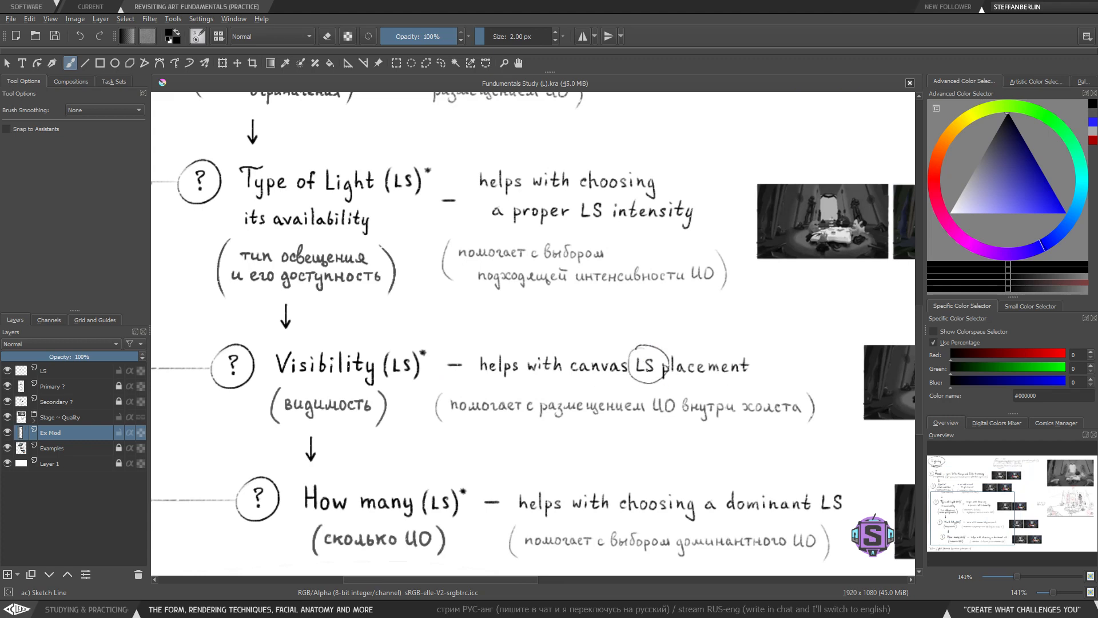
pyautogui.hotkey('ctrl', 'z')
# - Zoom into the Visibility grayscale image, switch the brush colour to white, and sketch light rays in its lower-left corner
pyautogui.moveTo(890, 394); pyautogui.dragTo(574, 347)
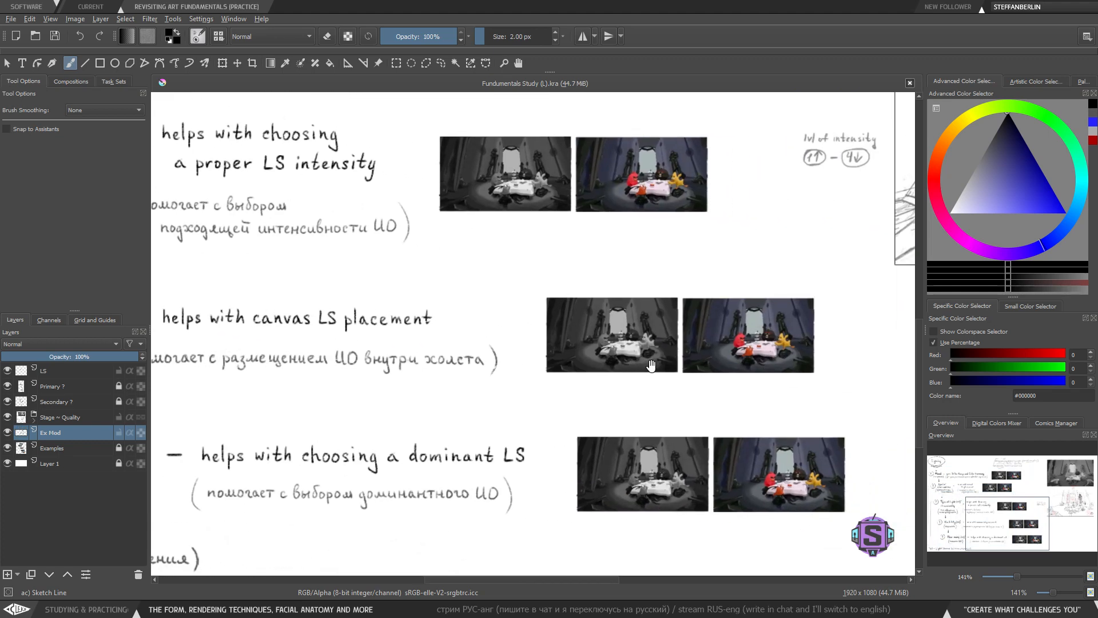
pyautogui.scroll(3, 650, 365)
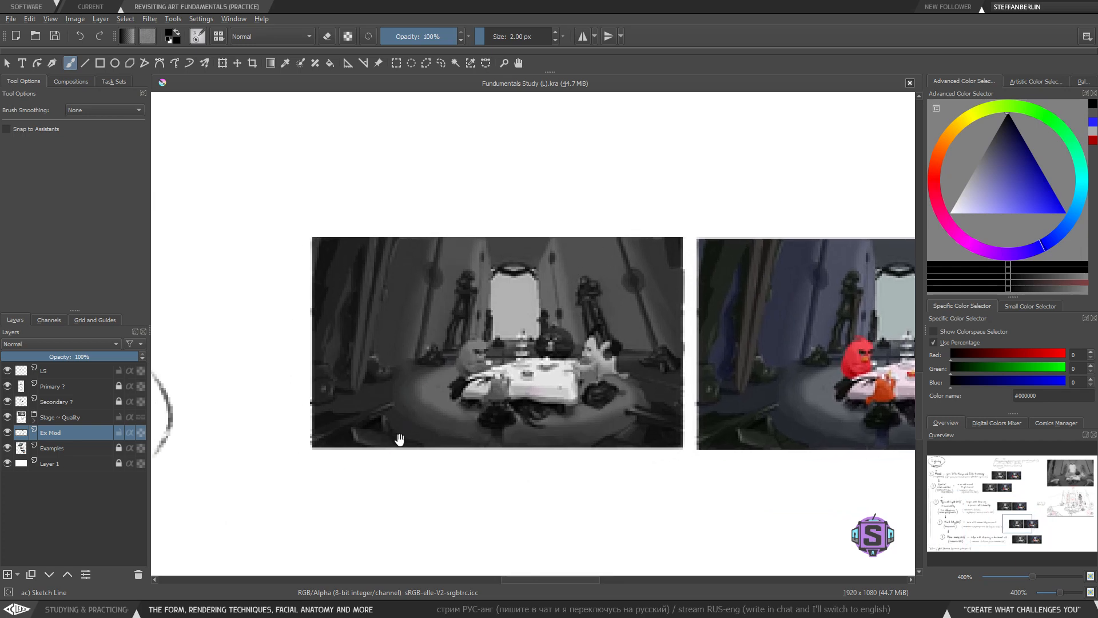
pyautogui.moveTo(423, 421); pyautogui.dragTo(437, 401)
pyautogui.scroll(1, 436, 428)
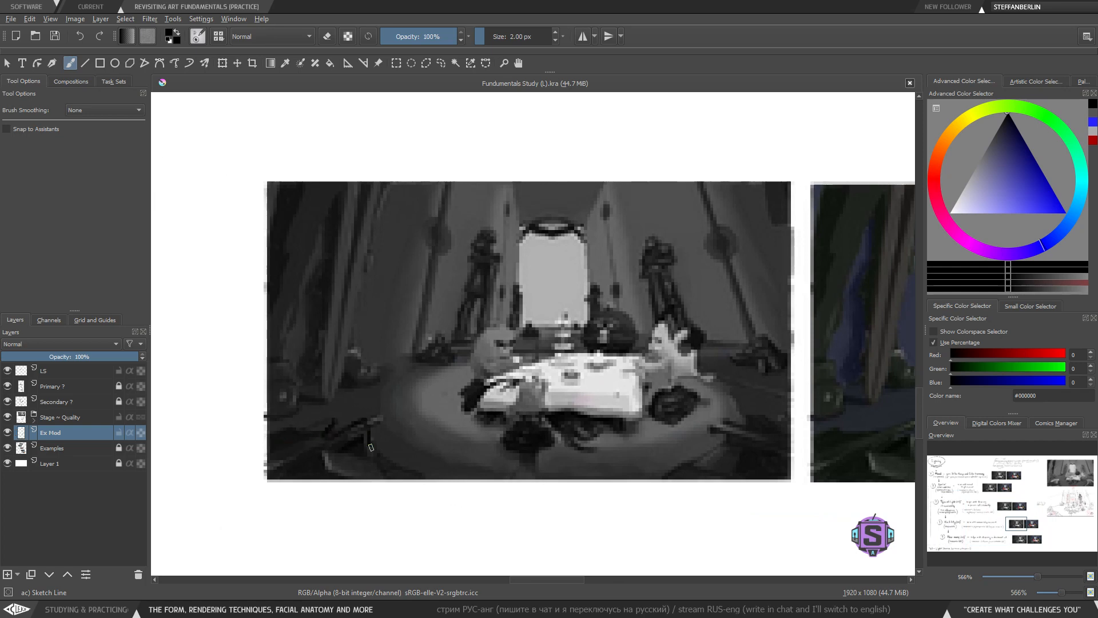
pyautogui.press('x')
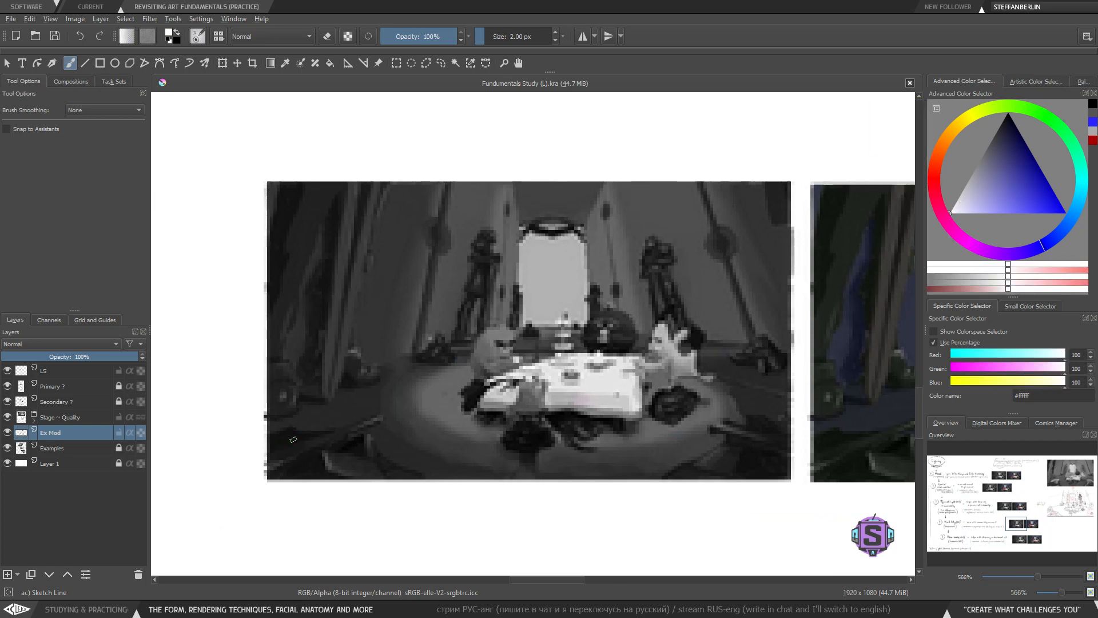
pyautogui.moveTo(274, 443)
pyautogui.mouseDown()
pyautogui.moveTo(358, 424)
pyautogui.moveTo(380, 463)
pyautogui.mouseUp()
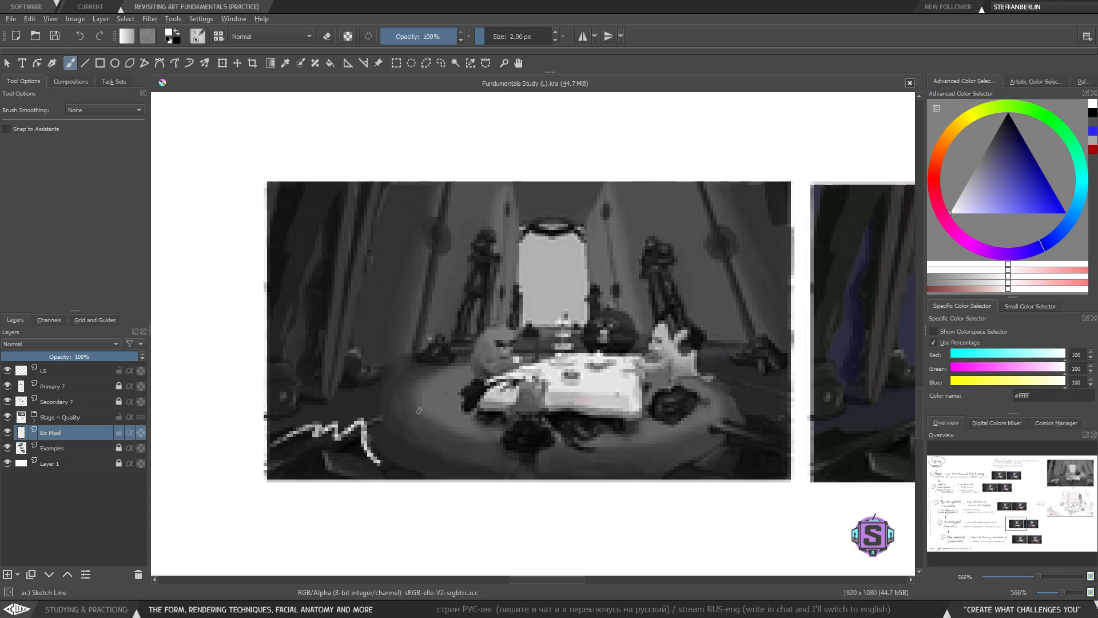
pyautogui.moveTo(330, 393); pyautogui.dragTo(269, 449)
pyautogui.hotkey('ctrl', 'z')
pyautogui.moveTo(318, 423)
pyautogui.mouseDown()
pyautogui.moveTo(331, 455)
pyautogui.moveTo(377, 455)
pyautogui.moveTo(359, 437)
pyautogui.moveTo(309, 446)
pyautogui.moveTo(319, 454)
pyautogui.mouseUp()
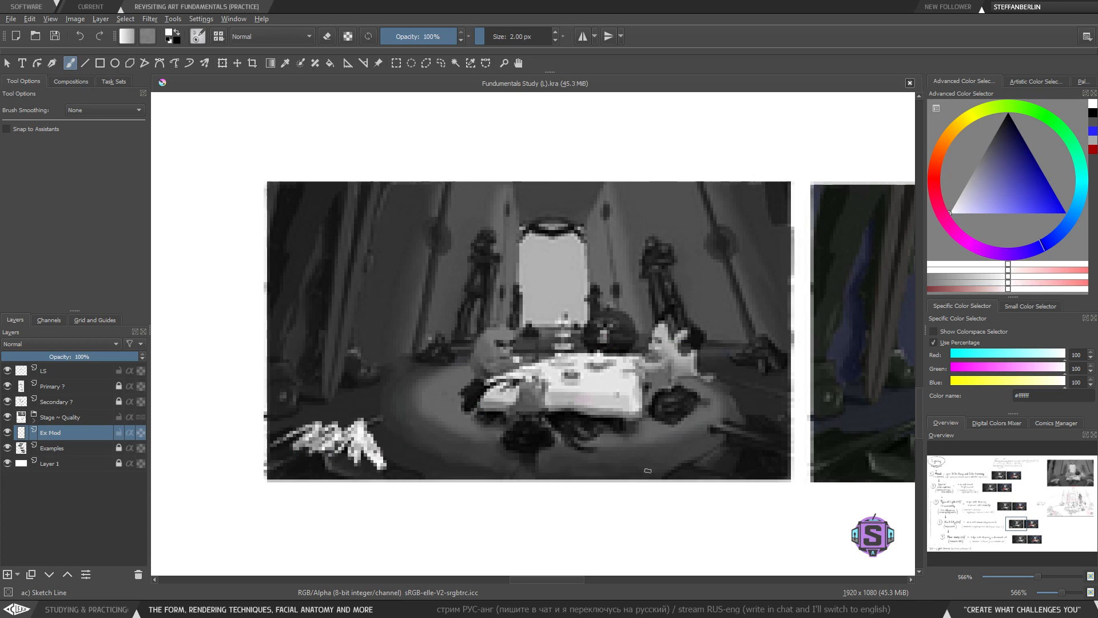
# - Try encircling the table in the Visibility image with a white ellipse, undoing it, and add another white corner ray
pyautogui.moveTo(720, 279)
pyautogui.mouseDown()
pyautogui.moveTo(791, 318)
pyautogui.moveTo(427, 322)
pyautogui.mouseUp()
pyautogui.hotkey('ctrl', 'z')
pyautogui.moveTo(730, 329)
pyautogui.mouseDown()
pyautogui.moveTo(739, 342)
pyautogui.moveTo(732, 312)
pyautogui.mouseUp()
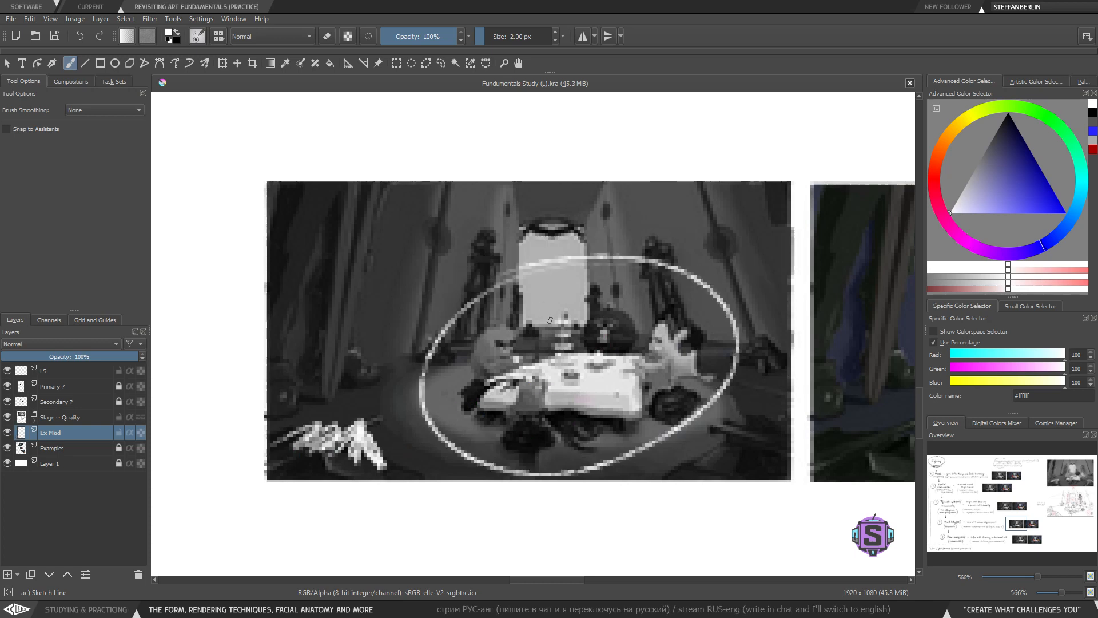
pyautogui.hotkey('ctrl', 'z')
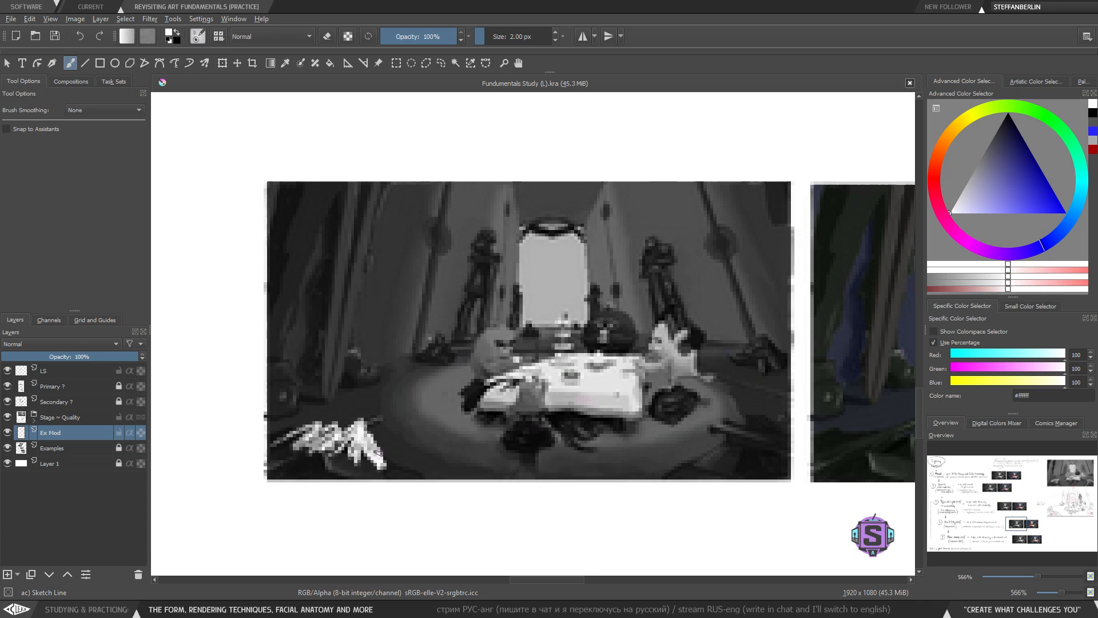
pyautogui.moveTo(372, 446)
pyautogui.mouseDown()
pyautogui.moveTo(362, 427)
pyautogui.moveTo(343, 444)
pyautogui.moveTo(323, 426)
pyautogui.moveTo(297, 440)
pyautogui.mouseUp()
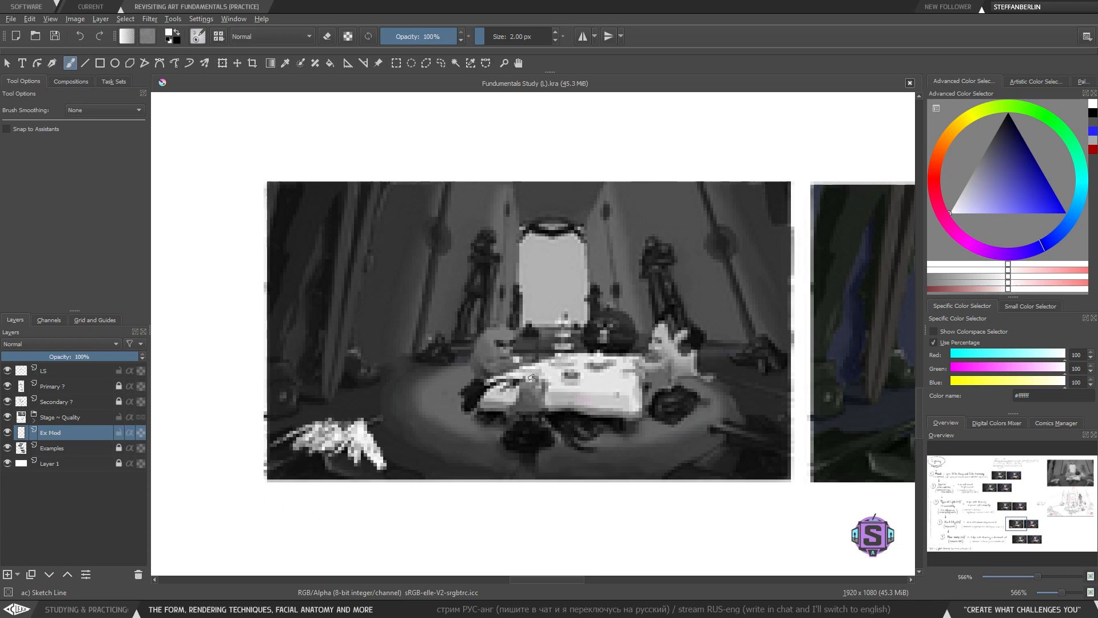
# - Zoom out to review the whole lighting chart and its reference sketches
pyautogui.press('-')
pyautogui.press('-')
pyautogui.press('-')
pyautogui.press('-')
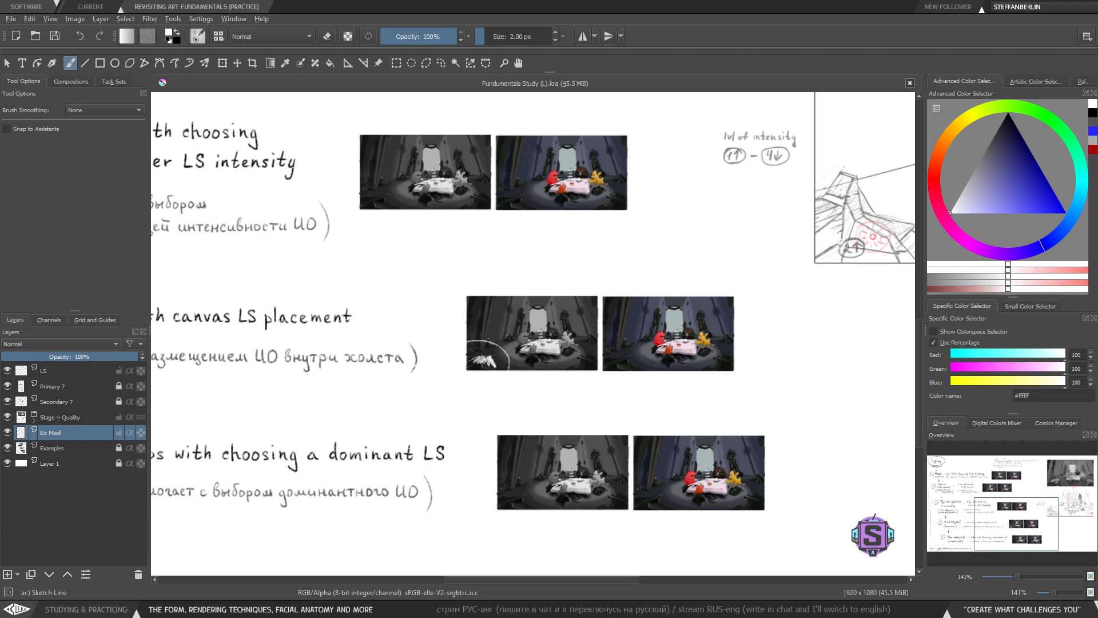
pyautogui.press('-')
pyautogui.press('-')
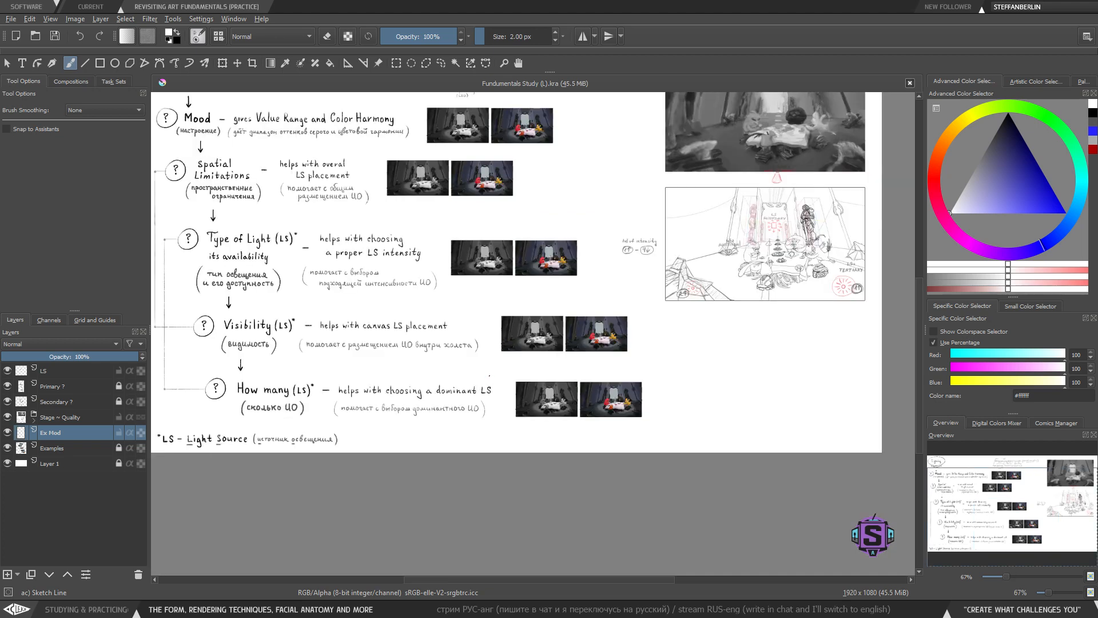
pyautogui.press('+')
pyautogui.press('+')
pyautogui.moveTo(470, 400); pyautogui.dragTo(578, 407)
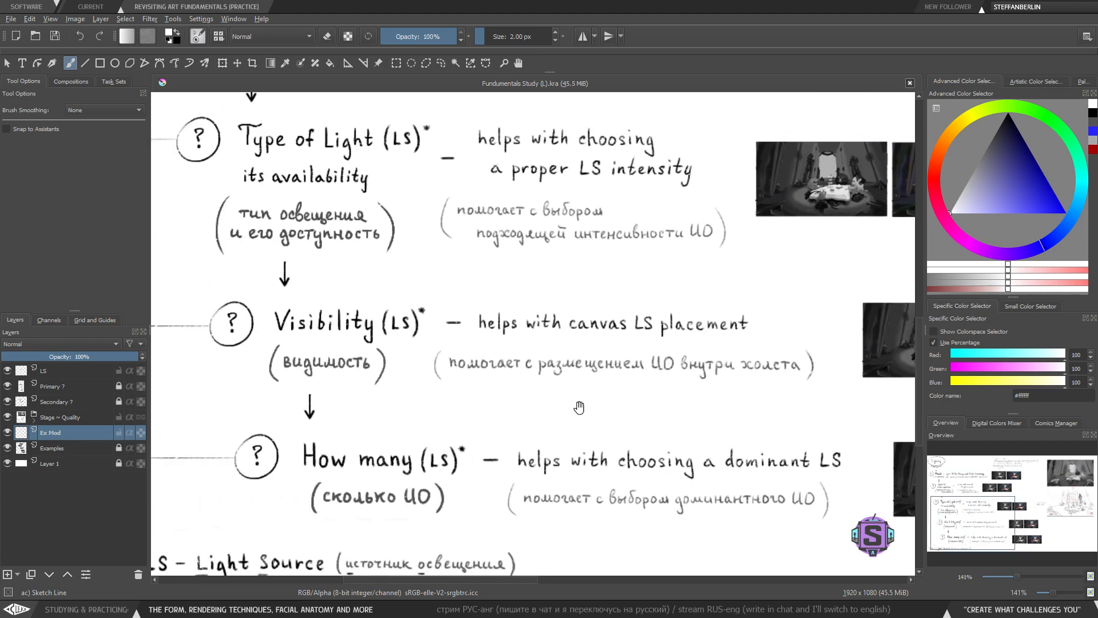
pyautogui.moveTo(864, 431); pyautogui.dragTo(486, 400)
# - Zoom back into the Visibility grayscale image and redraw white light rays in its lower-left corner
pyautogui.press('+')
pyautogui.press('+')
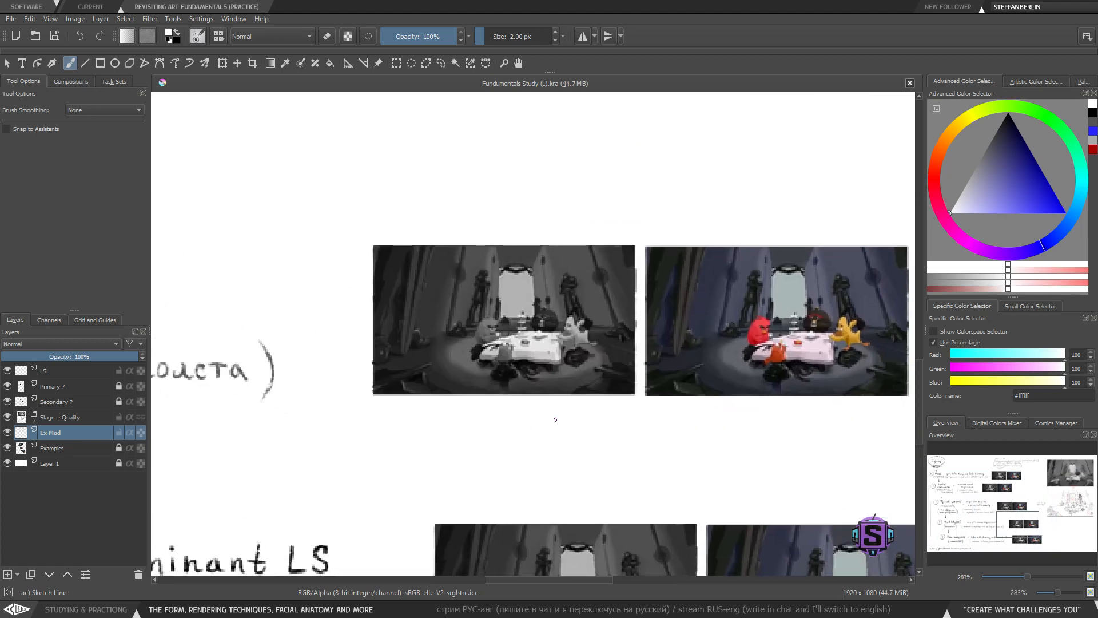
pyautogui.press('+')
pyautogui.press('+')
pyautogui.moveTo(492, 424); pyautogui.dragTo(554, 429)
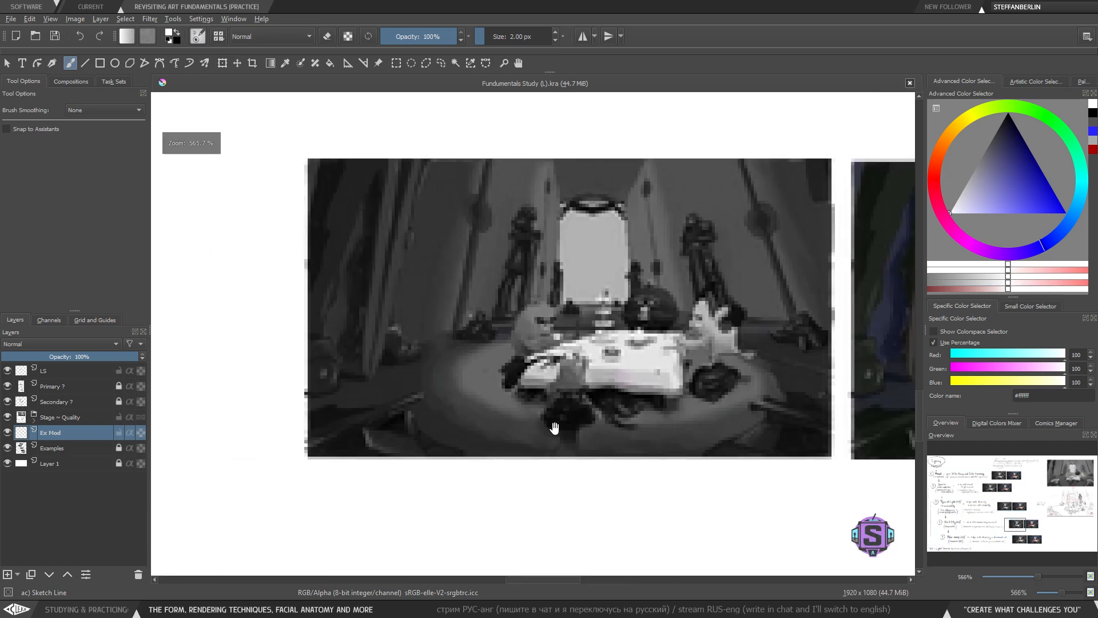
pyautogui.moveTo(408, 455); pyautogui.dragTo(438, 386)
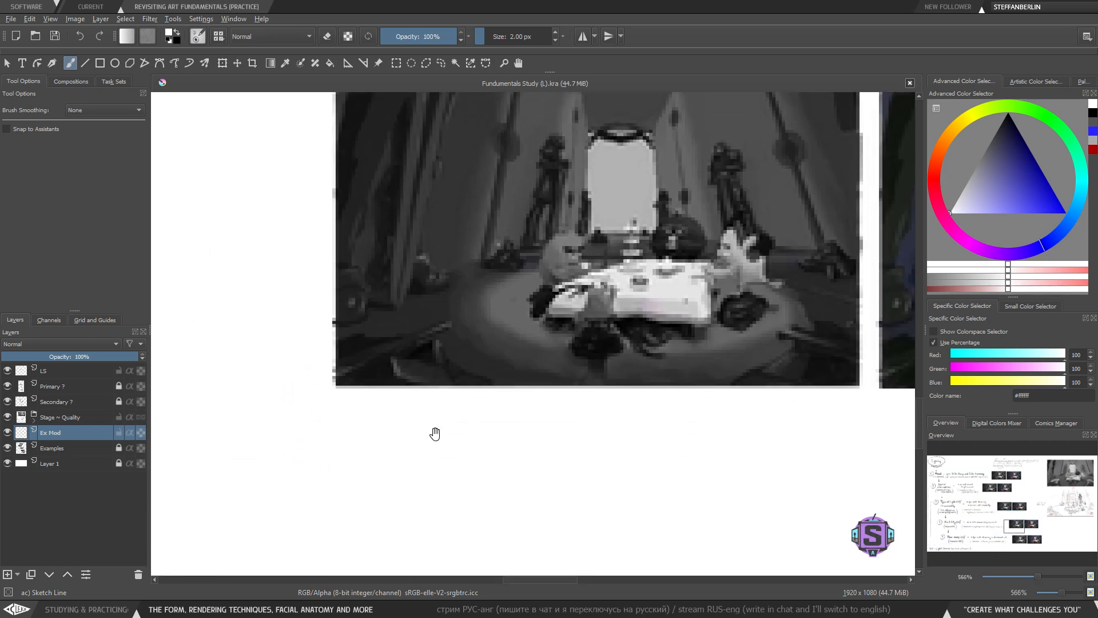
pyautogui.moveTo(435, 434); pyautogui.dragTo(432, 454)
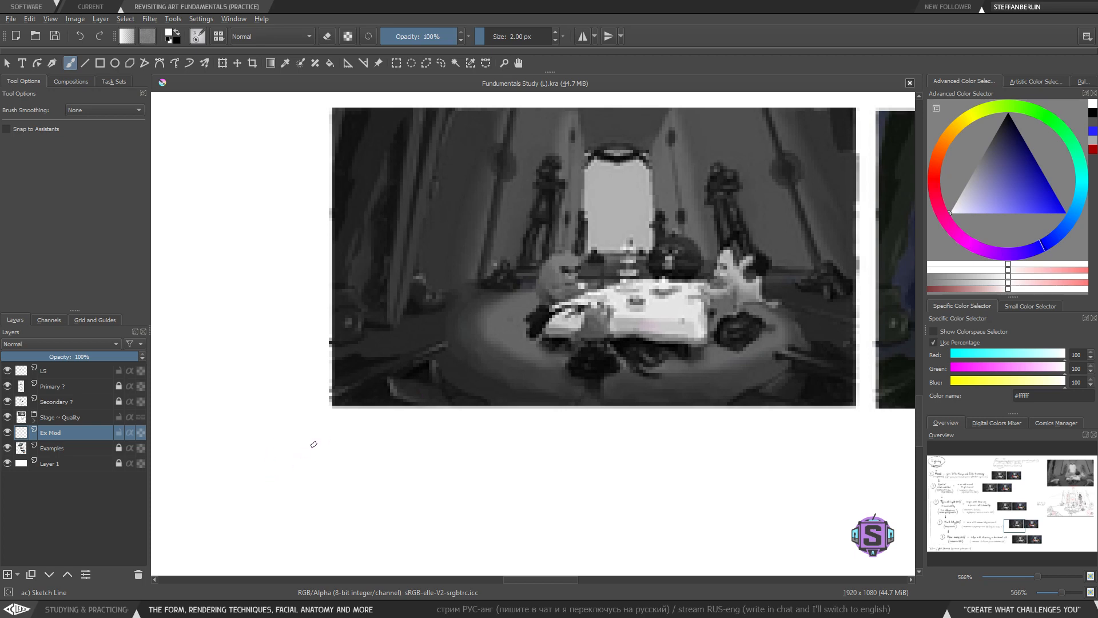
pyautogui.moveTo(328, 483); pyautogui.dragTo(411, 378)
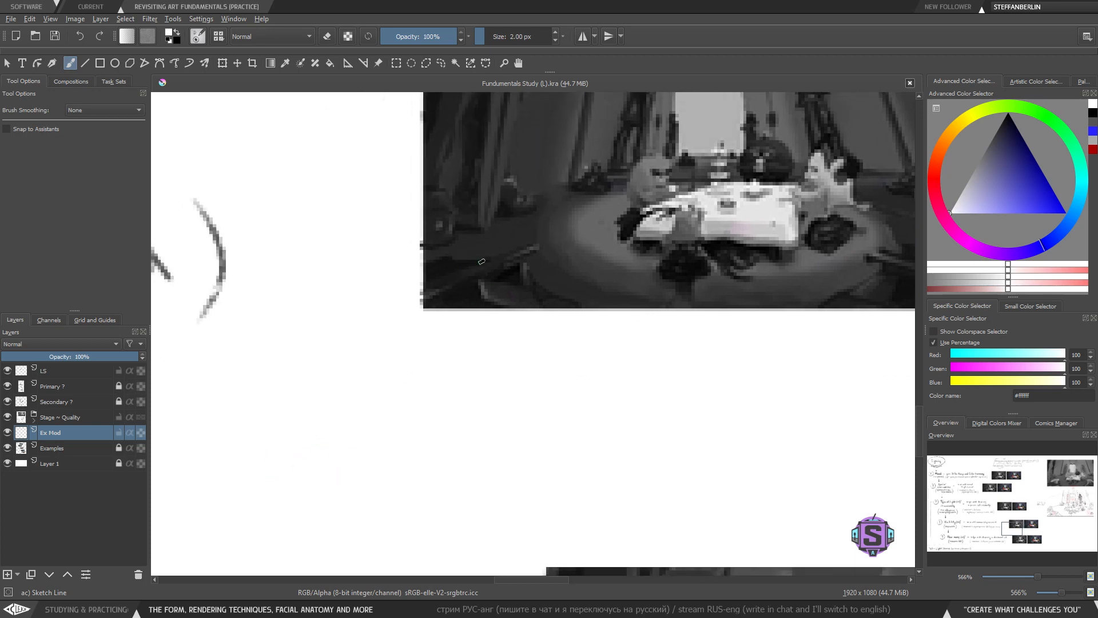
pyautogui.moveTo(481, 261)
pyautogui.mouseDown()
pyautogui.moveTo(493, 314)
pyautogui.moveTo(468, 328)
pyautogui.moveTo(509, 312)
pyautogui.moveTo(543, 371)
pyautogui.mouseUp()
pyautogui.moveTo(606, 280); pyautogui.dragTo(553, 333)
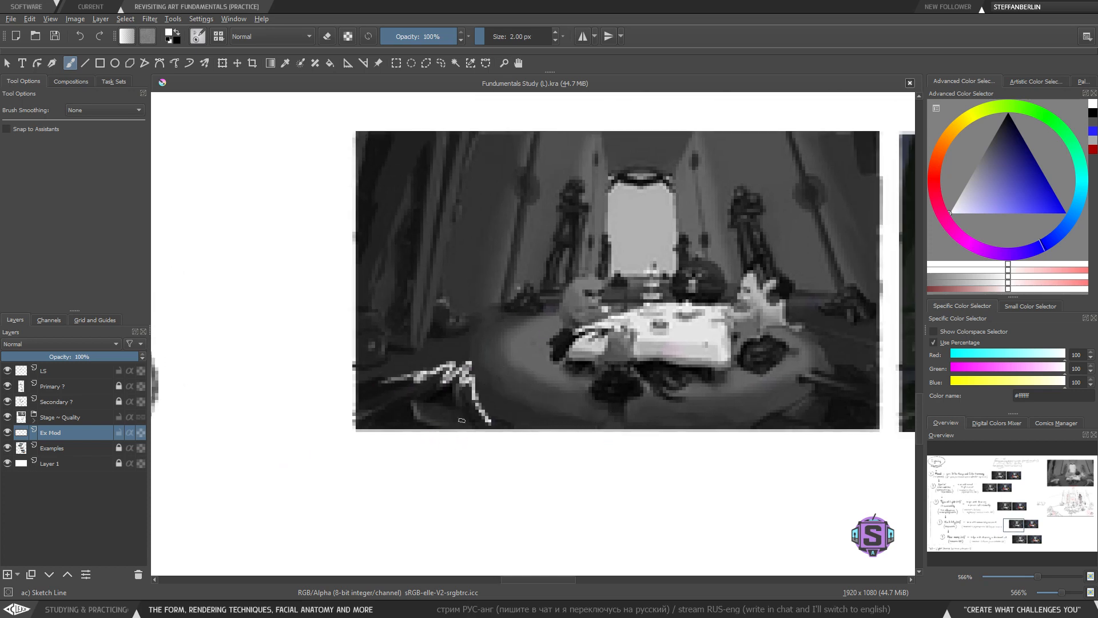
# - Try drawing a white curved ray from the lower-left corner of the grayscale image toward the table, undoing it
pyautogui.hotkey('ctrl', 'z')
pyautogui.moveTo(395, 382)
pyautogui.mouseDown()
pyautogui.moveTo(447, 377)
pyautogui.moveTo(495, 425)
pyautogui.moveTo(448, 438)
pyautogui.mouseUp()
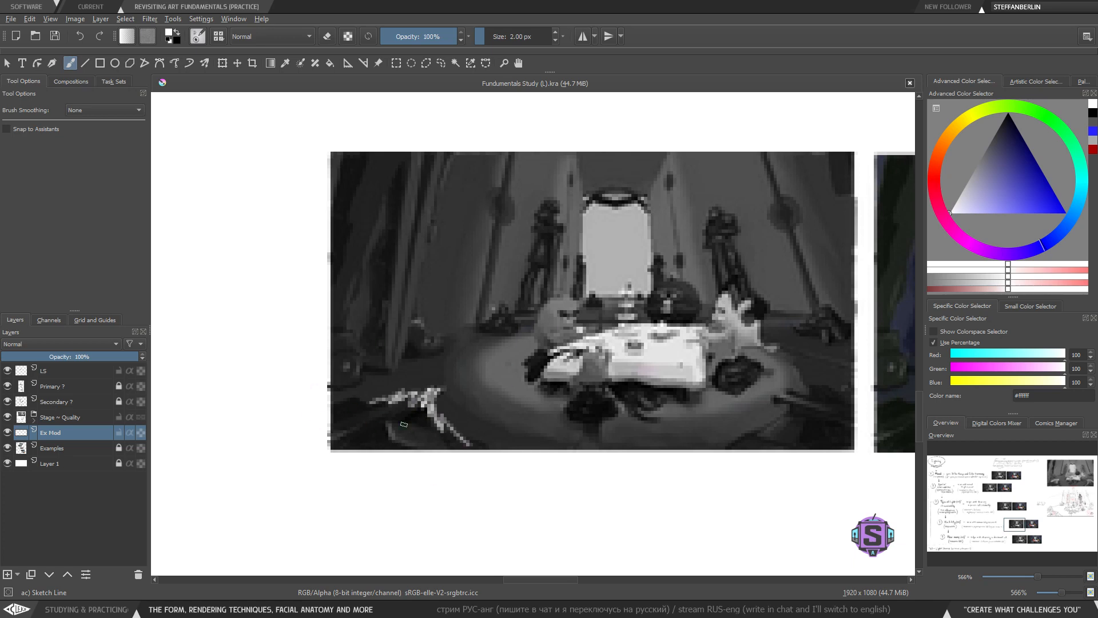
pyautogui.moveTo(468, 436); pyautogui.dragTo(390, 460)
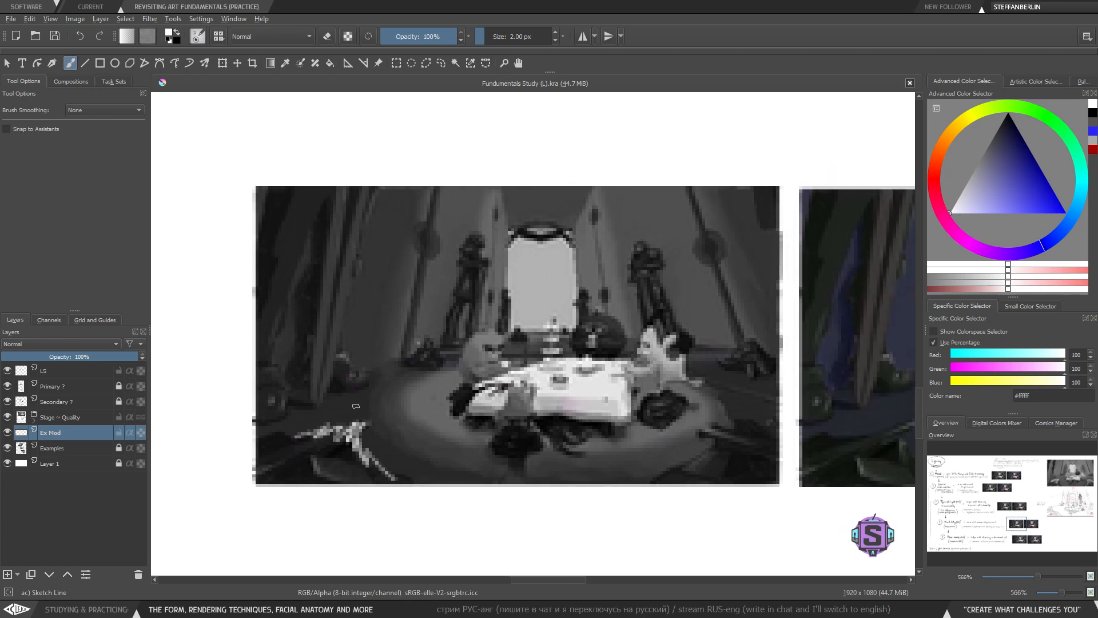
pyautogui.moveTo(353, 428)
pyautogui.mouseDown()
pyautogui.moveTo(377, 389)
pyautogui.moveTo(492, 355)
pyautogui.moveTo(549, 388)
pyautogui.mouseUp()
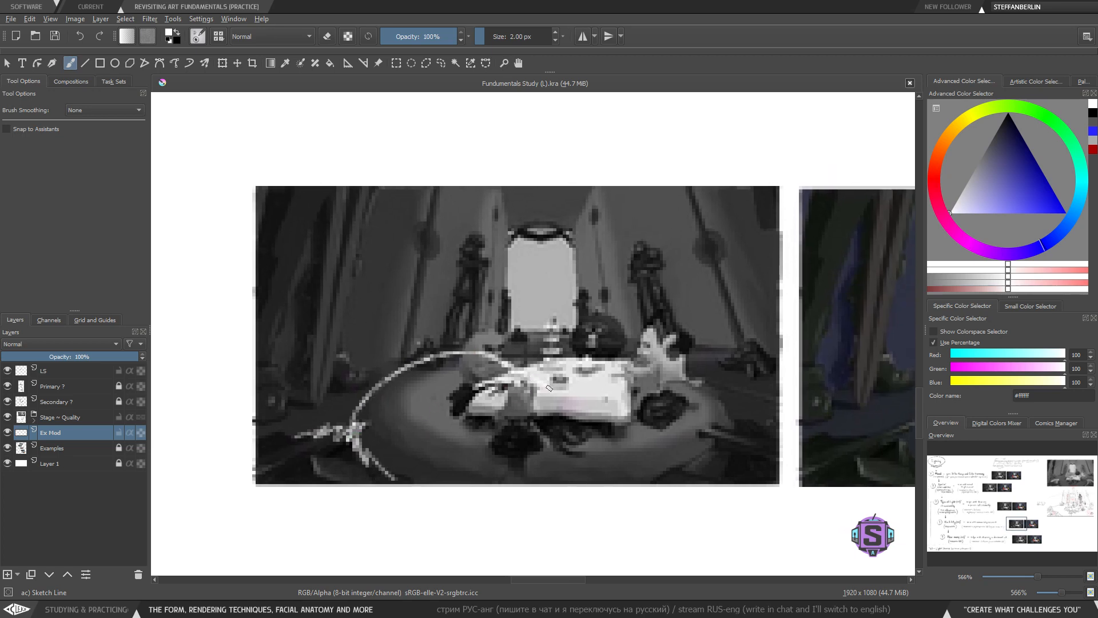
pyautogui.hotkey('ctrl', 'z')
# - Try encircling the table and the lower-left corner with white ellipses, undoing those strokes together with the white corner rays
pyautogui.moveTo(669, 324)
pyautogui.mouseDown()
pyautogui.moveTo(692, 438)
pyautogui.moveTo(505, 319)
pyautogui.mouseUp()
pyautogui.moveTo(391, 384)
pyautogui.mouseDown()
pyautogui.moveTo(301, 391)
pyautogui.moveTo(283, 494)
pyautogui.moveTo(366, 392)
pyautogui.mouseUp()
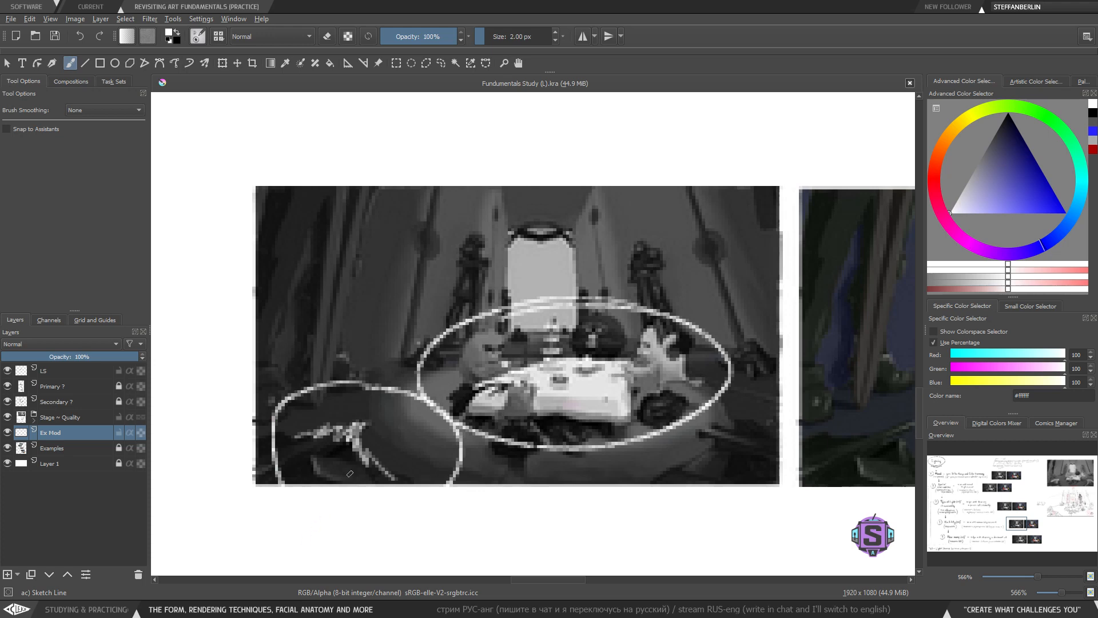
pyautogui.hotkey('ctrl', 'z')
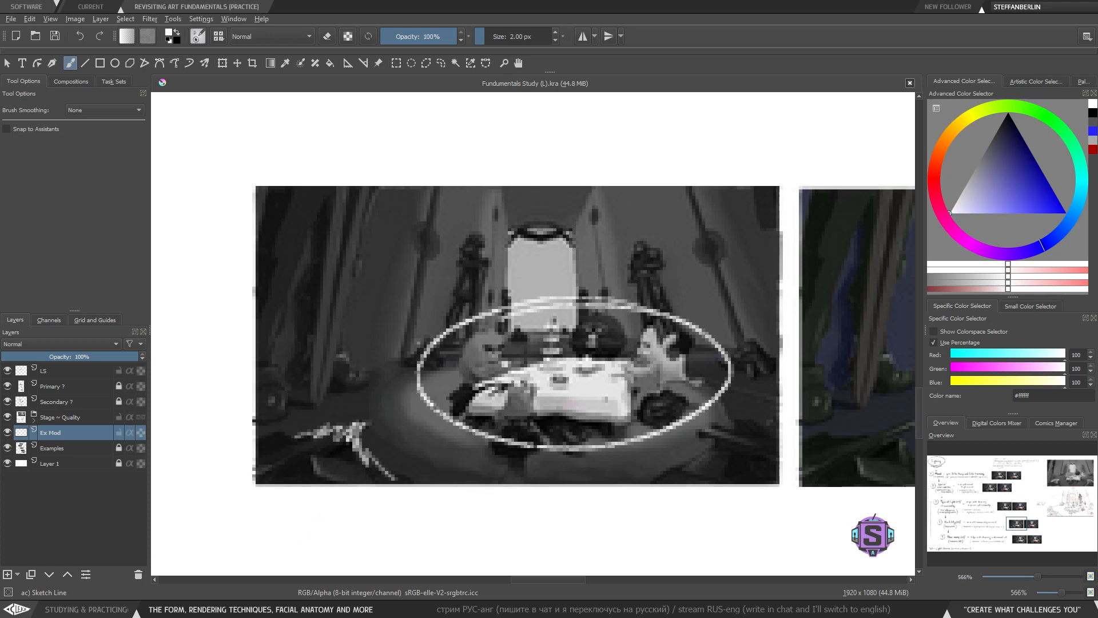
pyautogui.hotkey('ctrl', 'z')
pyautogui.hotkey('ctrl', 'z')
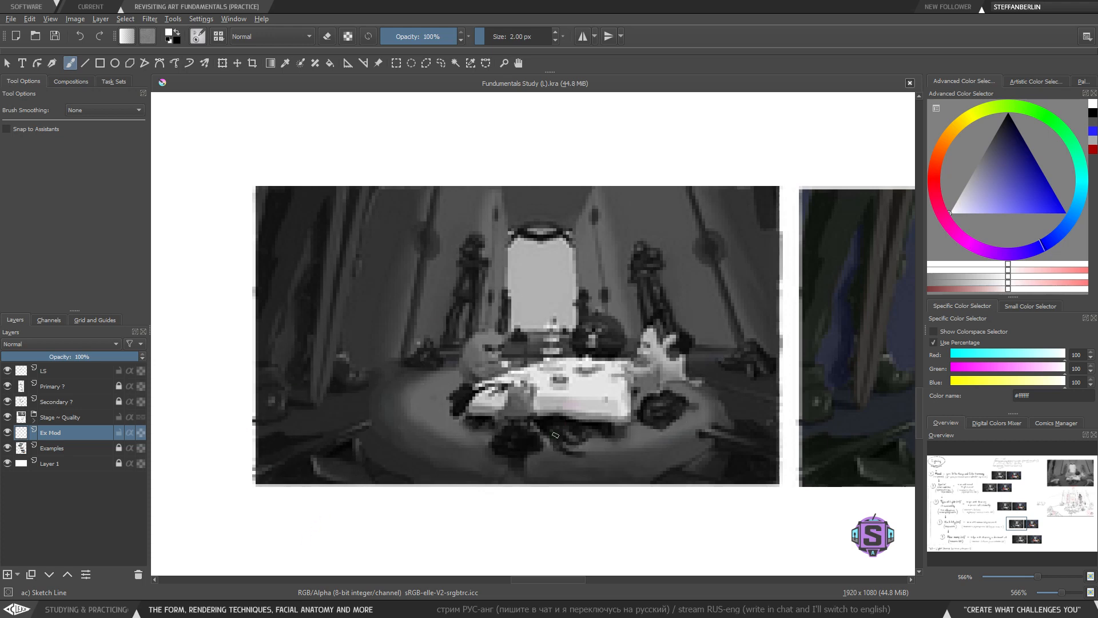
pyautogui.moveTo(658, 289)
pyautogui.mouseDown()
pyautogui.moveTo(629, 280)
pyautogui.moveTo(426, 282)
pyautogui.mouseUp()
pyautogui.hotkey('ctrl', 'z')
# - Zoom out and back in to review the LS placement row's grayscale reference image
pyautogui.moveTo(535, 391); pyautogui.dragTo(525, 389)
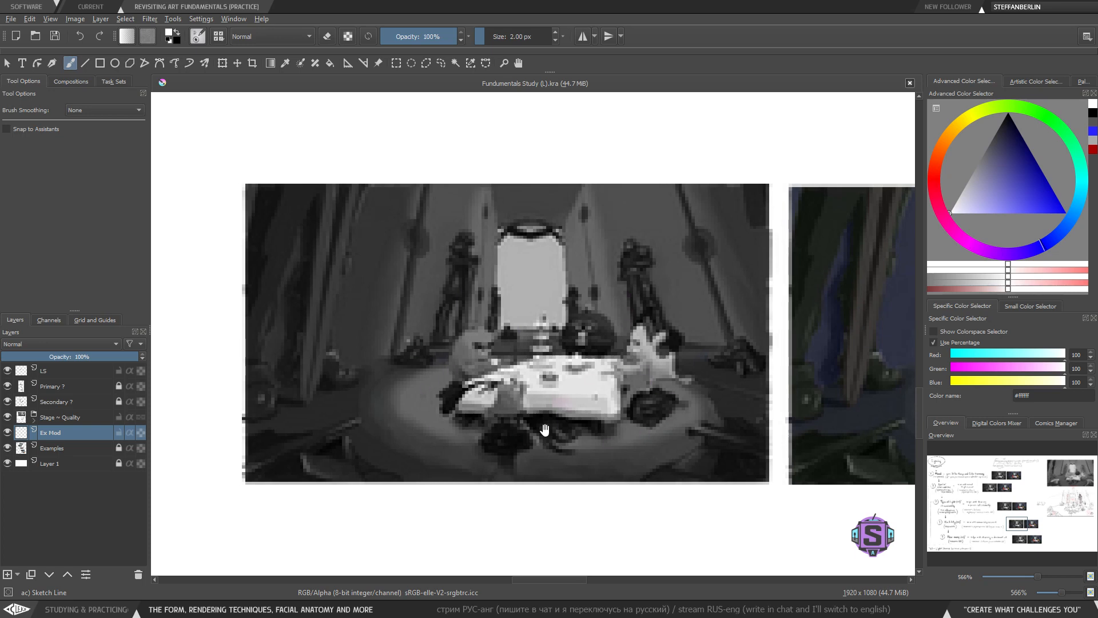
pyautogui.moveTo(544, 431); pyautogui.dragTo(565, 426)
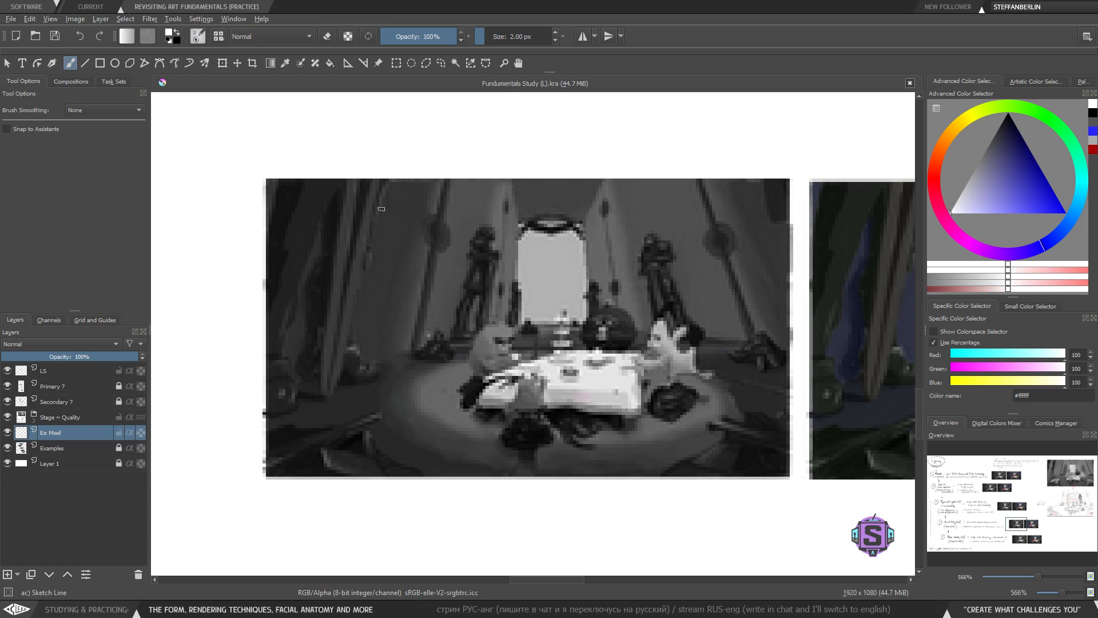
pyautogui.moveTo(432, 441); pyautogui.dragTo(430, 447)
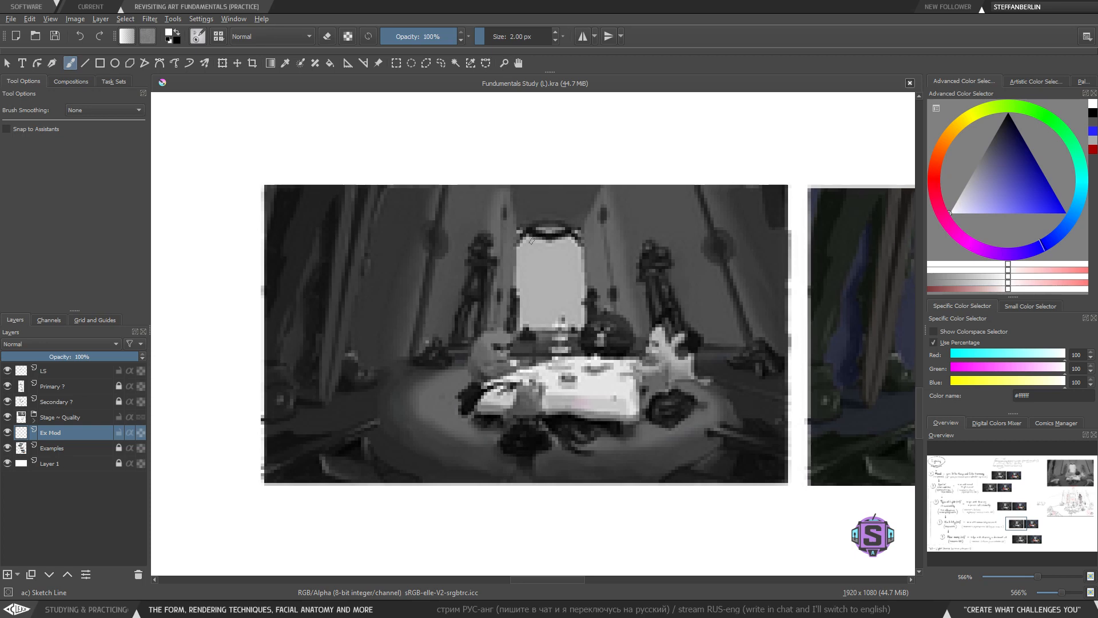
pyautogui.press('-')
pyautogui.press('-')
pyautogui.press('-')
pyautogui.press('-')
pyautogui.moveTo(326, 394); pyautogui.dragTo(441, 382)
pyautogui.press('+')
pyautogui.press('+')
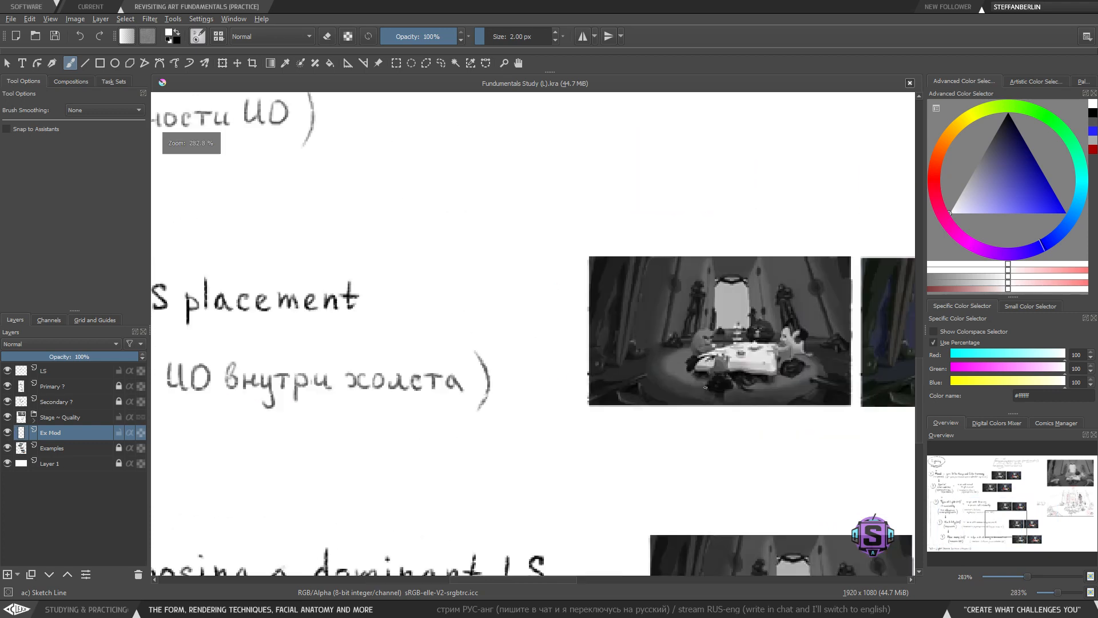
pyautogui.press('+')
pyautogui.press('+')
pyautogui.moveTo(745, 370); pyautogui.dragTo(374, 284)
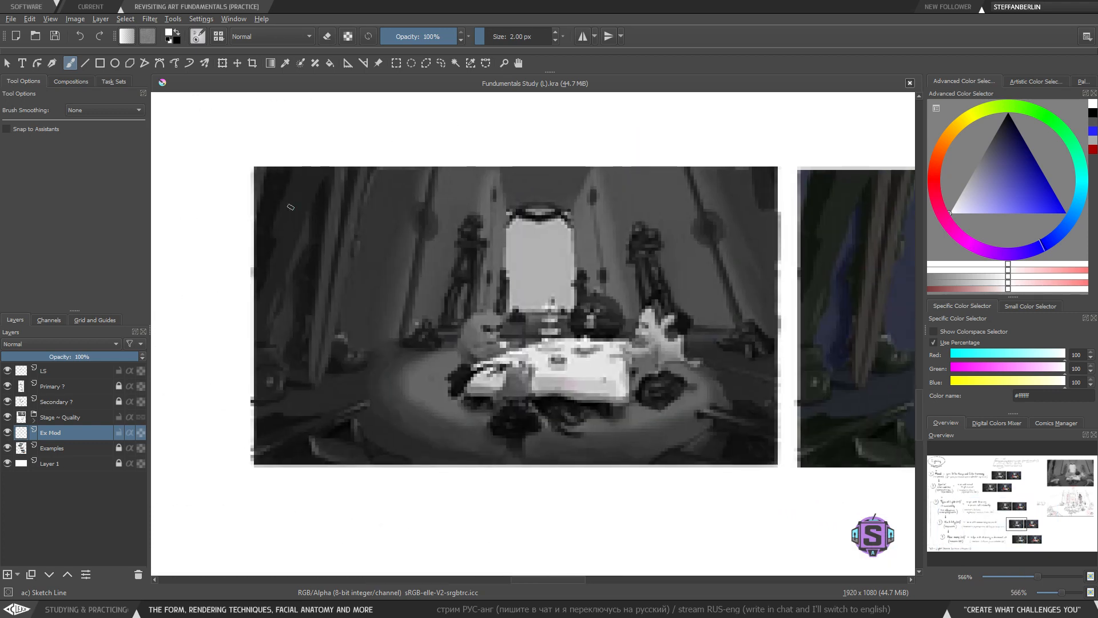
pyautogui.moveTo(518, 277); pyautogui.dragTo(512, 299)
pyautogui.moveTo(517, 190); pyautogui.dragTo(501, 200)
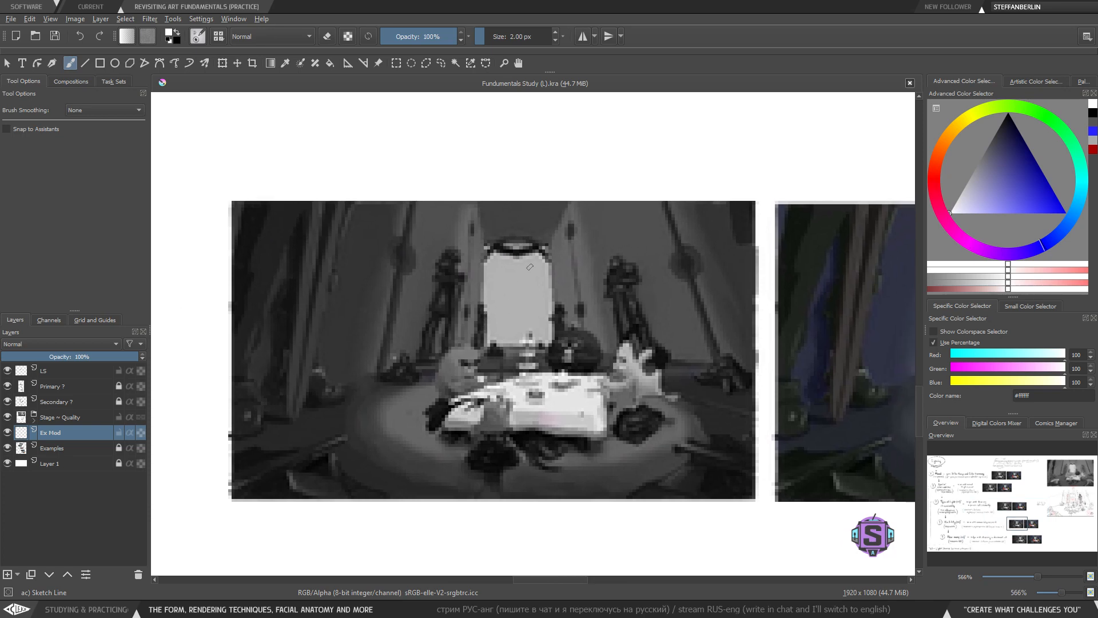
# - Switch the brush colour to black and sketch two light rays descending onto the top of the grayscale image
pyautogui.click(1008, 114)
pyautogui.press('-')
pyautogui.press('-')
pyautogui.moveTo(542, 241); pyautogui.dragTo(516, 288)
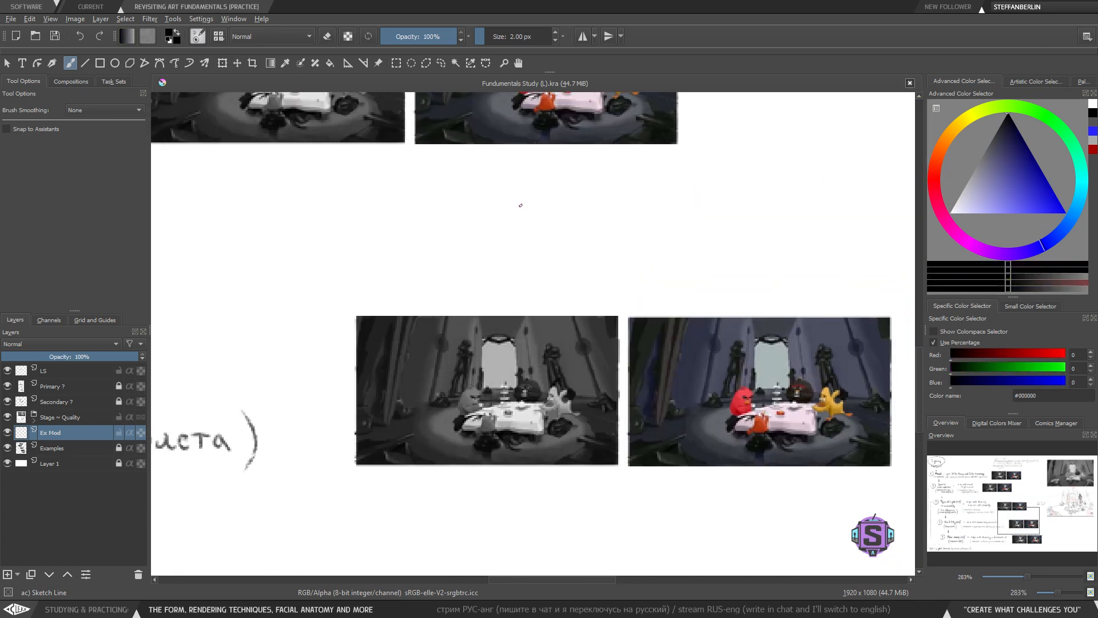
pyautogui.press('+')
pyautogui.press('+')
pyautogui.moveTo(495, 458); pyautogui.dragTo(503, 331)
pyautogui.moveTo(322, 399); pyautogui.dragTo(355, 184)
pyautogui.moveTo(648, 404); pyautogui.dragTo(588, 155)
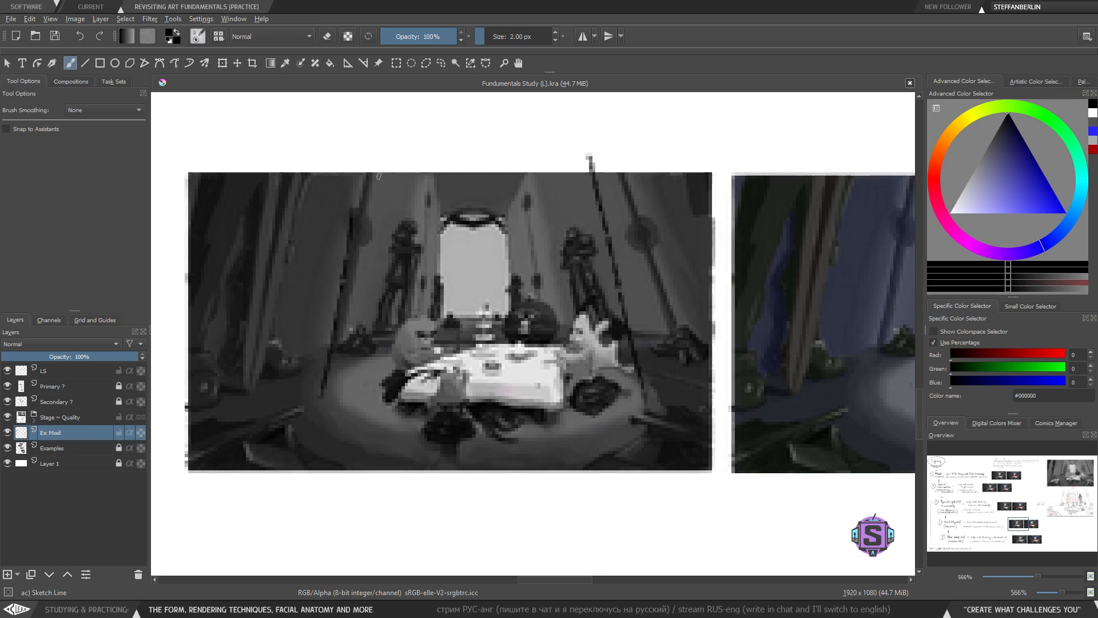
pyautogui.moveTo(369, 153)
pyautogui.mouseDown()
pyautogui.moveTo(364, 184)
pyautogui.moveTo(316, 397)
pyautogui.mouseUp()
pyautogui.moveTo(448, 189); pyautogui.dragTo(444, 335)
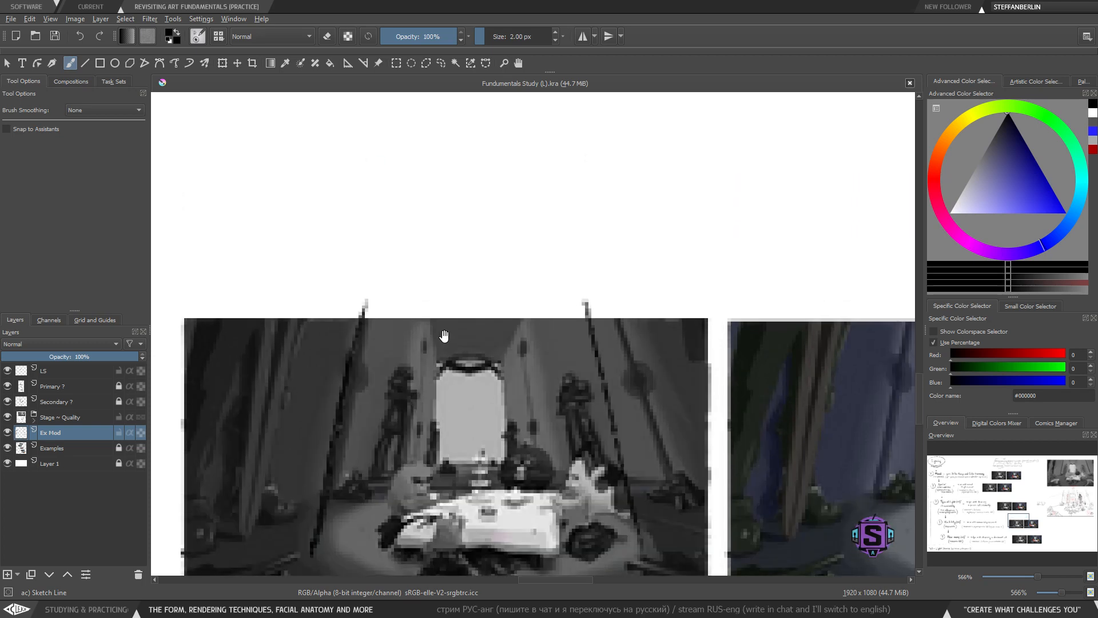
# - Try sketching a lamp ellipse above the image with two lines down to it, then undo the strokes
pyautogui.press('-')
pyautogui.press('-')
pyautogui.moveTo(526, 227)
pyautogui.mouseDown()
pyautogui.moveTo(538, 211)
pyautogui.moveTo(492, 231)
pyautogui.moveTo(546, 217)
pyautogui.moveTo(503, 202)
pyautogui.mouseUp()
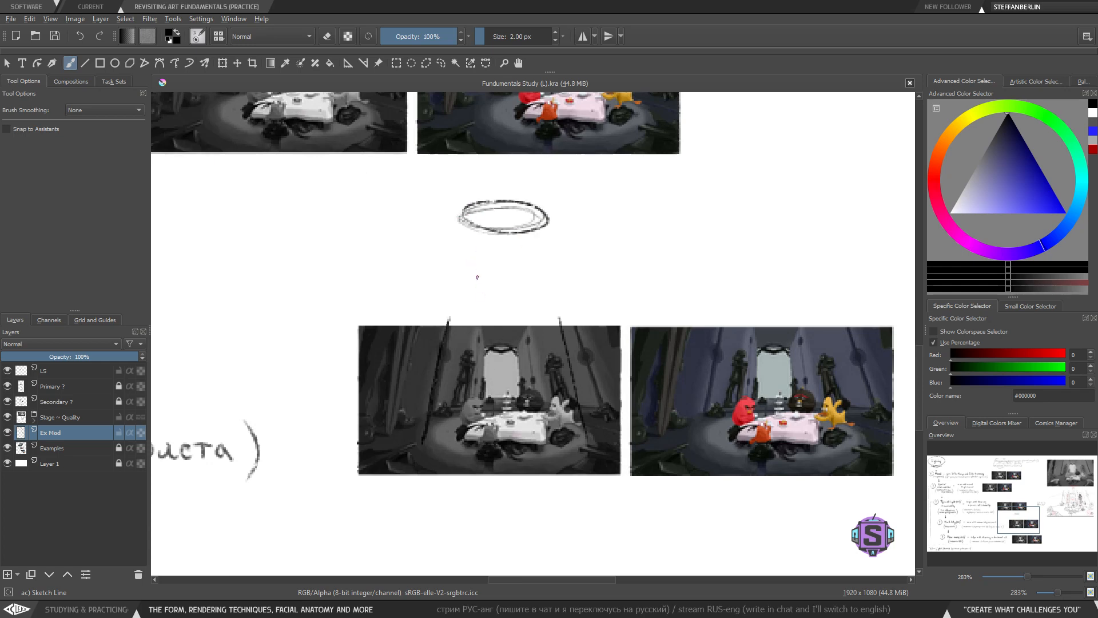
pyautogui.moveTo(434, 195); pyautogui.dragTo(571, 190)
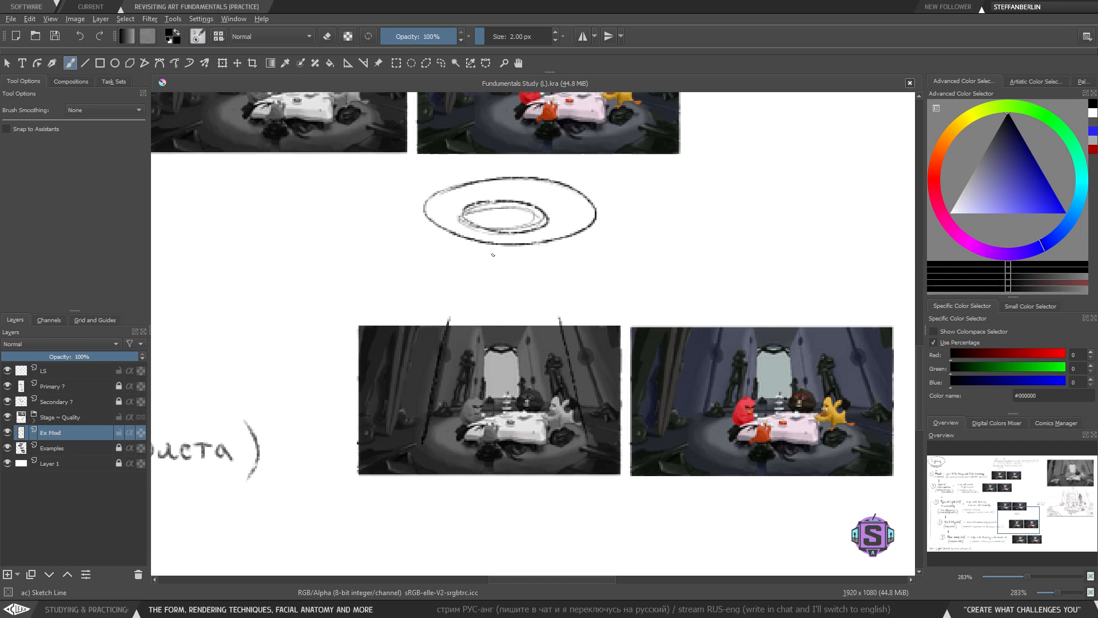
pyautogui.hotkey('ctrl', 'z')
pyautogui.moveTo(462, 222); pyautogui.dragTo(446, 325)
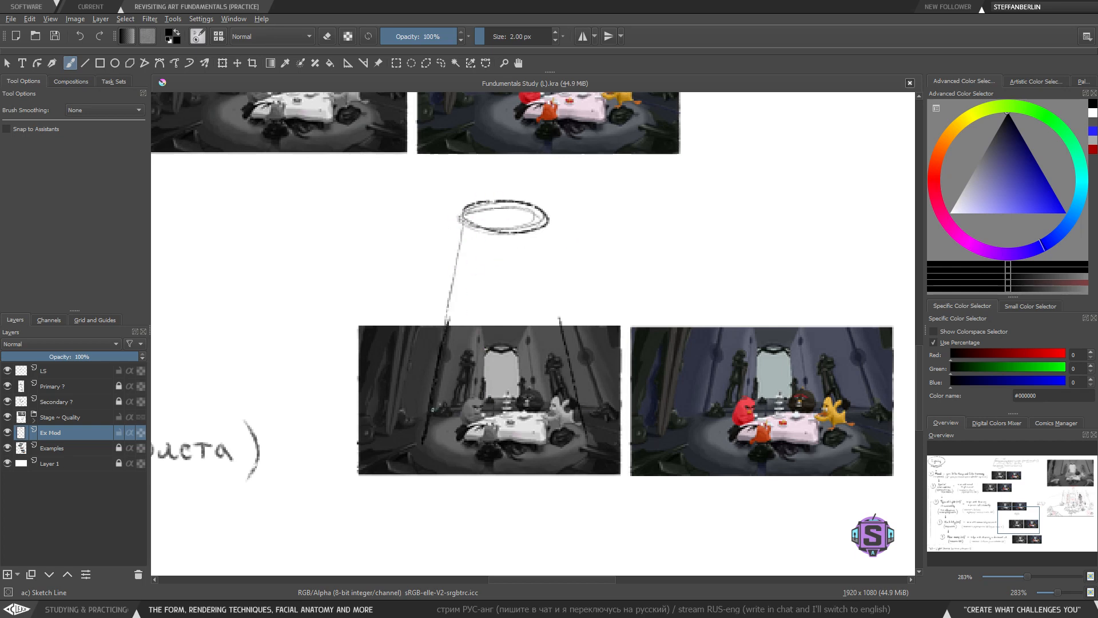
pyautogui.moveTo(548, 227); pyautogui.dragTo(576, 367)
pyautogui.hotkey('ctrl', 'z')
pyautogui.hotkey('ctrl', 'z')
pyautogui.hotkey('ctrl', 'z')
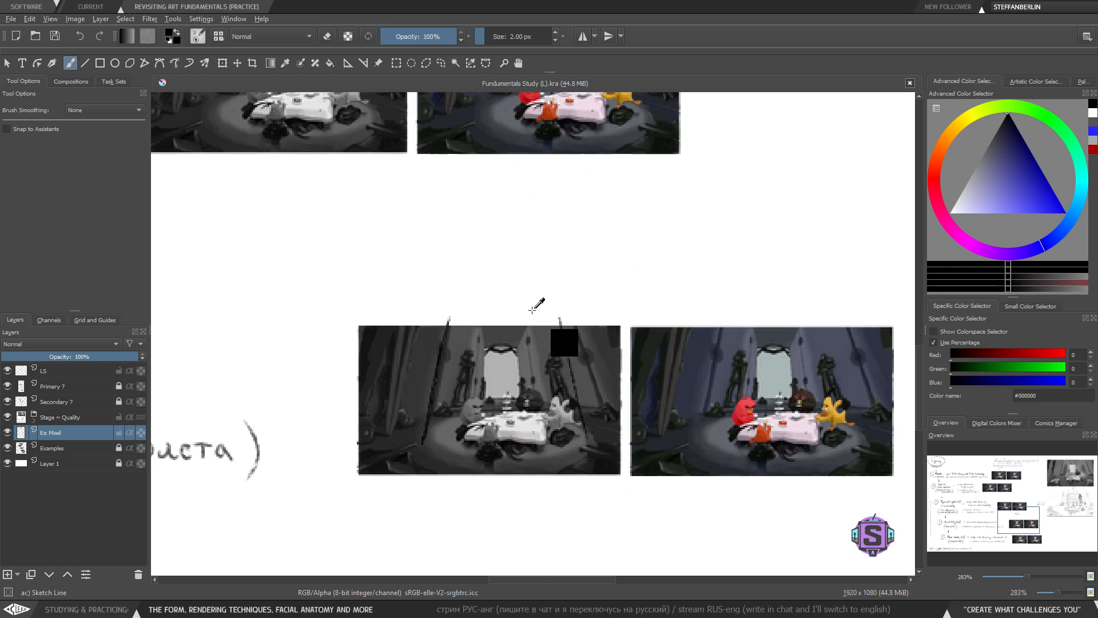
# - Zoom into the mirror and try short strokes at its top edge, undoing each one
pyautogui.press('+')
pyautogui.press('+')
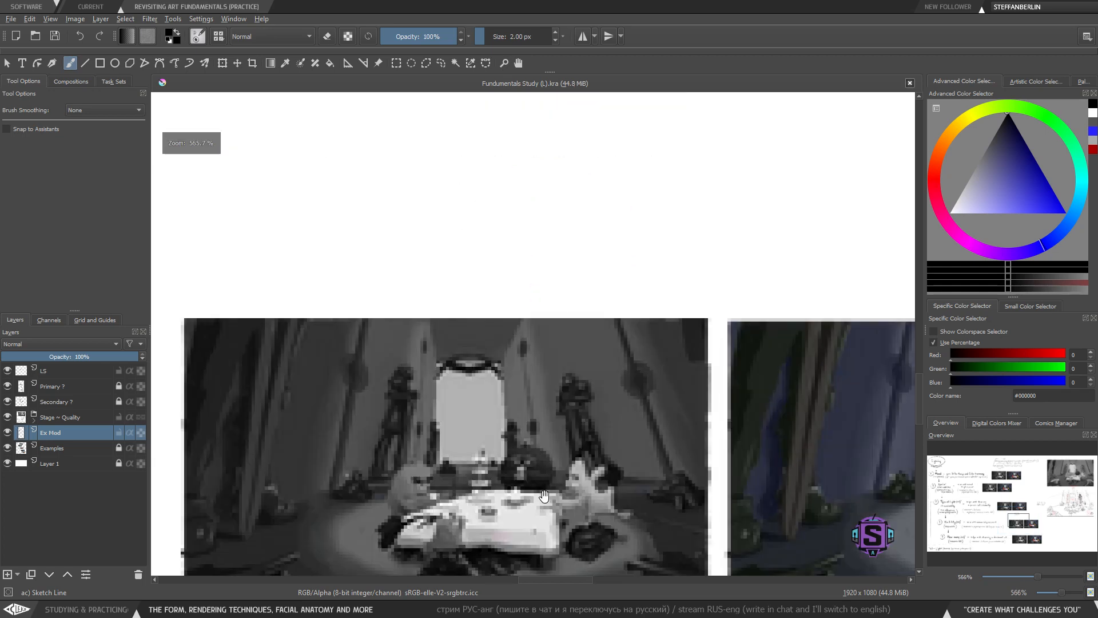
pyautogui.moveTo(544, 496); pyautogui.dragTo(581, 337)
pyautogui.press('+')
pyautogui.moveTo(524, 297); pyautogui.dragTo(523, 404)
pyautogui.moveTo(458, 258)
pyautogui.mouseDown()
pyautogui.moveTo(447, 407)
pyautogui.moveTo(555, 411)
pyautogui.moveTo(542, 261)
pyautogui.moveTo(453, 258)
pyautogui.mouseUp()
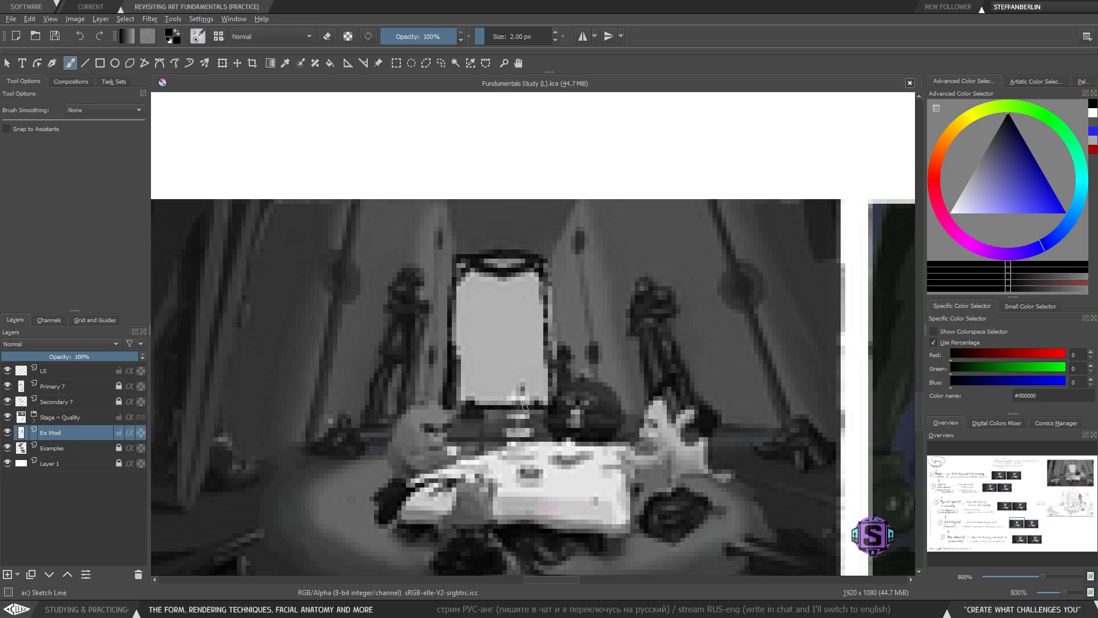
pyautogui.hotkey('ctrl', 'z')
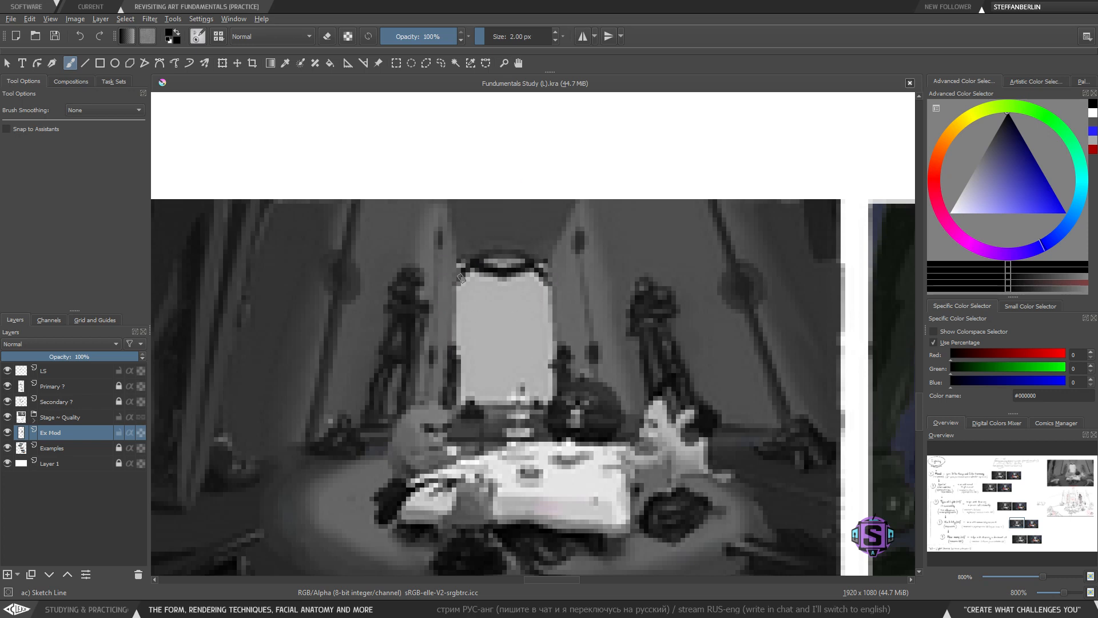
pyautogui.moveTo(461, 278)
pyautogui.mouseDown()
pyautogui.moveTo(455, 412)
pyautogui.moveTo(558, 283)
pyautogui.moveTo(458, 248)
pyautogui.moveTo(453, 406)
pyautogui.moveTo(560, 411)
pyautogui.moveTo(546, 254)
pyautogui.moveTo(458, 255)
pyautogui.mouseUp()
pyautogui.hotkey('ctrl', 'z')
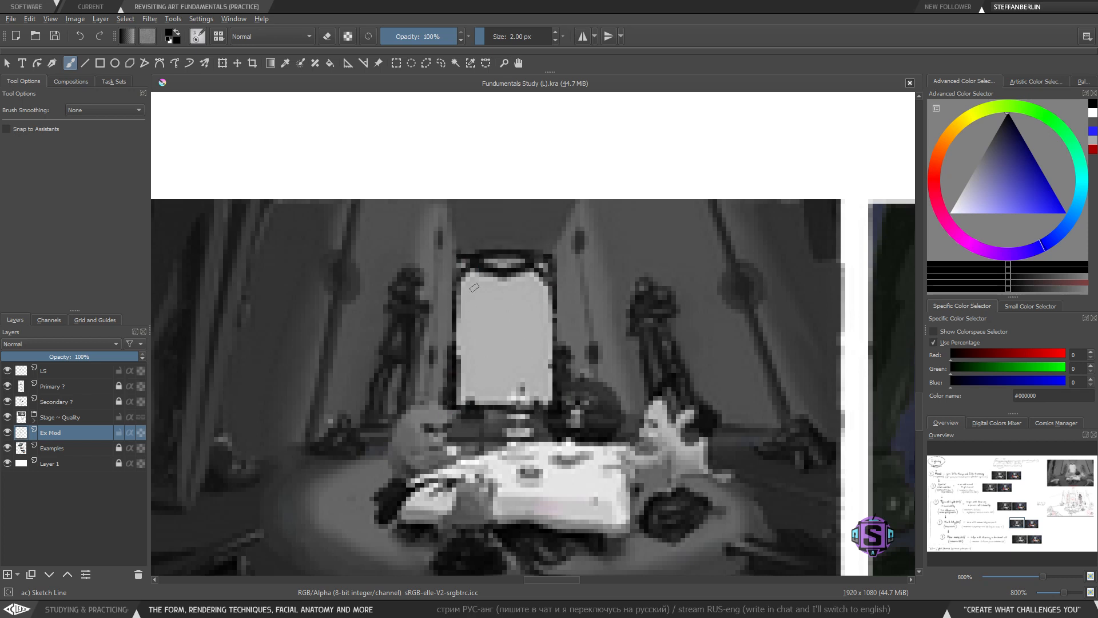
# - Sketch black light rays radiating outward from the mirror and two rays down onto the table
pyautogui.moveTo(483, 297); pyautogui.dragTo(399, 238)
pyautogui.moveTo(458, 319); pyautogui.dragTo(376, 301)
pyautogui.moveTo(450, 356); pyautogui.dragTo(348, 371)
pyautogui.moveTo(472, 379); pyautogui.dragTo(337, 422)
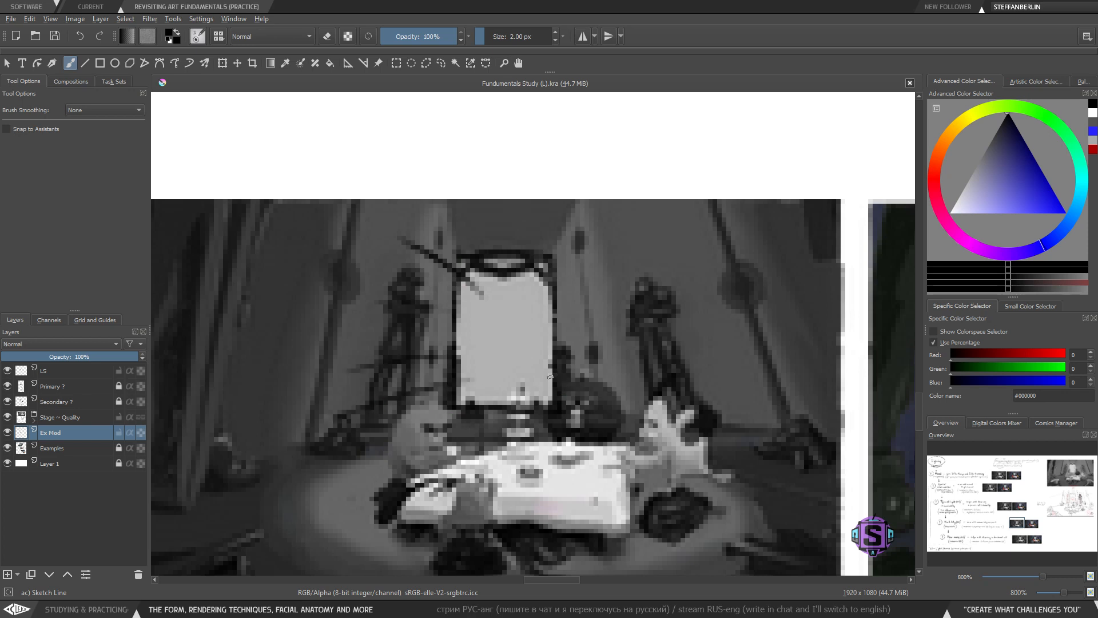
pyautogui.moveTo(550, 376); pyautogui.dragTo(642, 369)
pyautogui.moveTo(553, 317); pyautogui.dragTo(634, 265)
pyautogui.moveTo(557, 268); pyautogui.dragTo(625, 196)
pyautogui.moveTo(532, 255); pyautogui.dragTo(540, 196)
pyautogui.moveTo(485, 250); pyautogui.dragTo(447, 196)
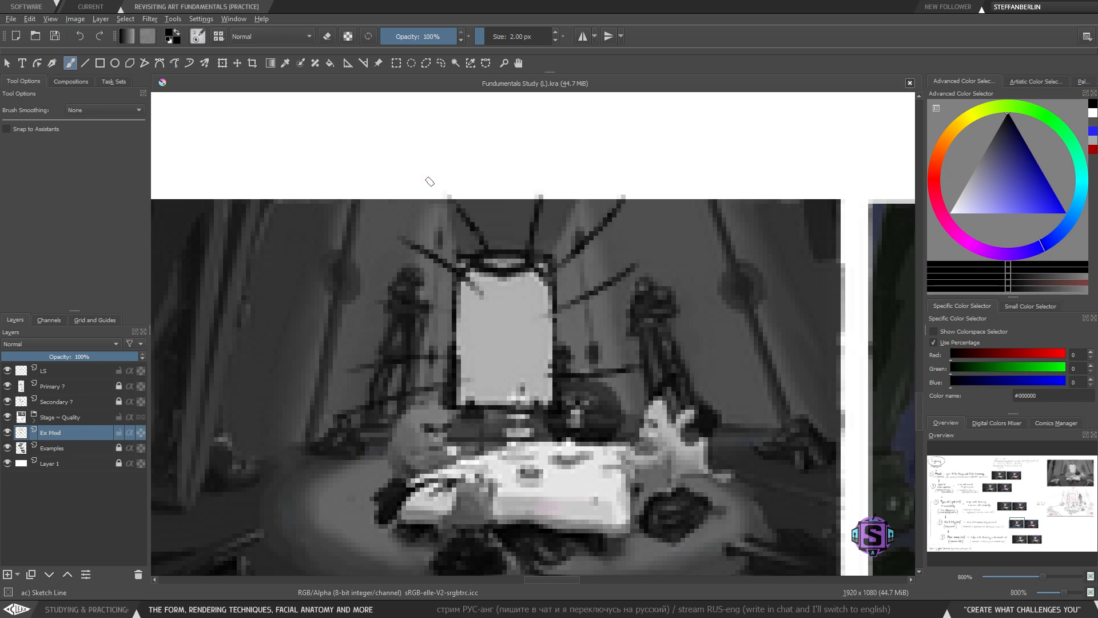
pyautogui.moveTo(452, 430)
pyautogui.mouseDown()
pyautogui.moveTo(371, 489)
pyautogui.moveTo(438, 509)
pyautogui.mouseUp()
pyautogui.moveTo(512, 430); pyautogui.dragTo(575, 518)
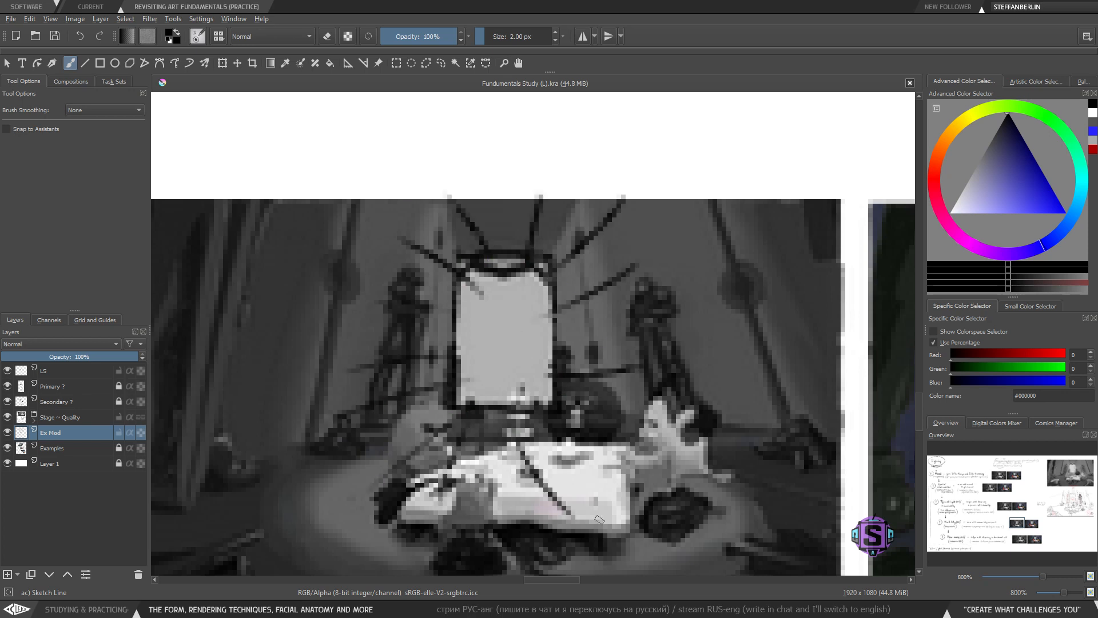
# - Undo all the black rays drawn around the mirror and the table
pyautogui.scroll(-4, 590, 503)
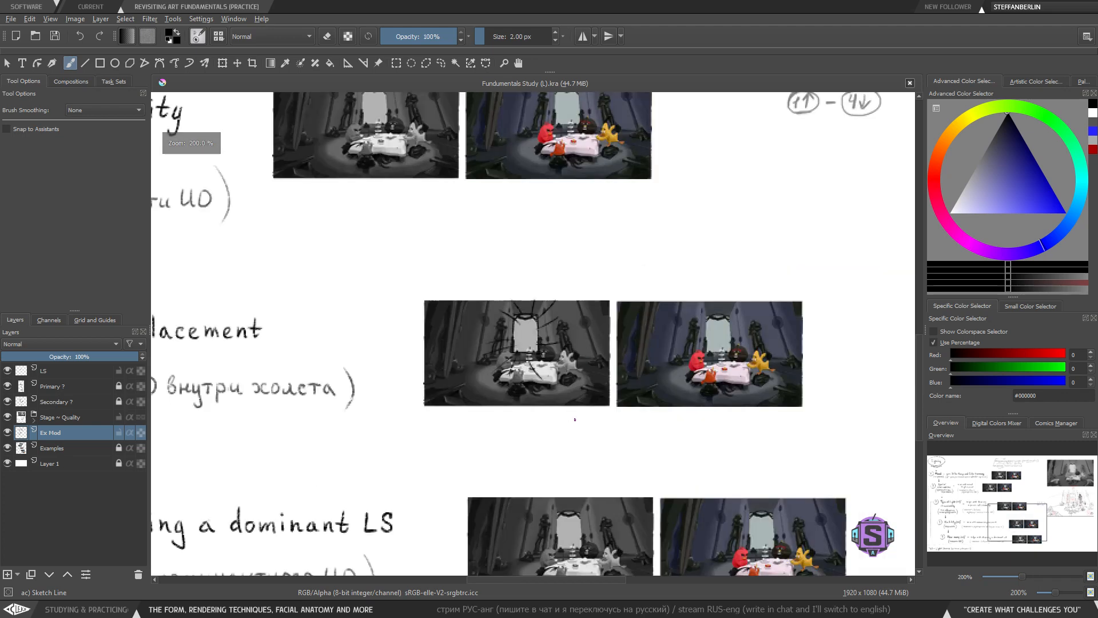
pyautogui.scroll(2, 532, 335)
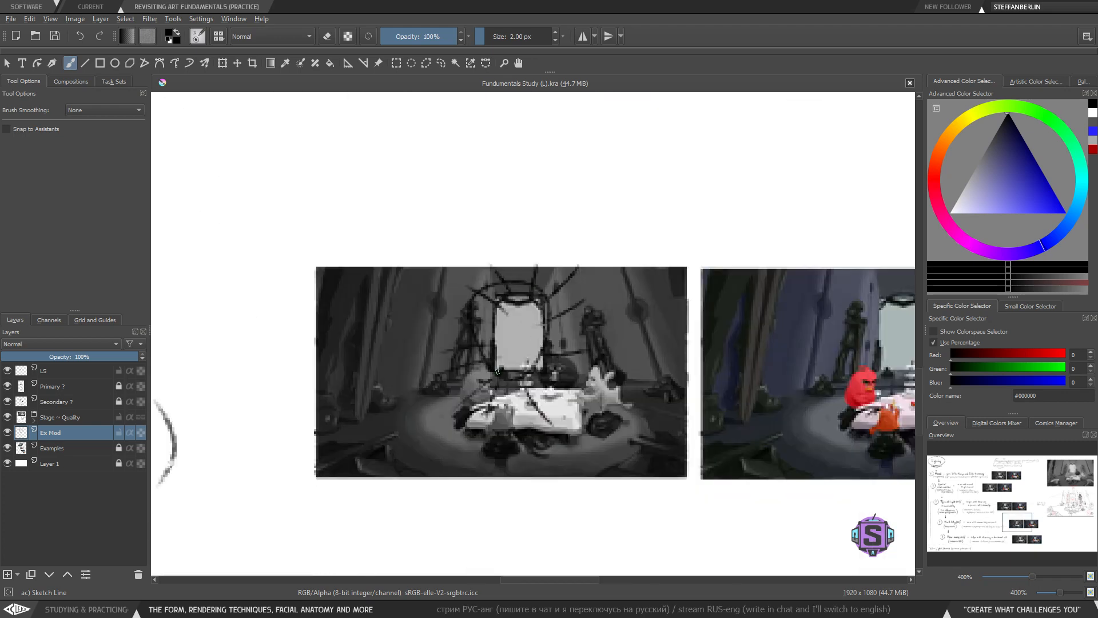
pyautogui.hotkey('ctrl', 'z')
pyautogui.hotkey('ctrl', 'z')
pyautogui.hotkey('ctrl', 'z')
pyautogui.moveTo(344, 445)
pyautogui.mouseDown()
pyautogui.moveTo(382, 437)
pyautogui.moveTo(408, 472)
pyautogui.mouseUp()
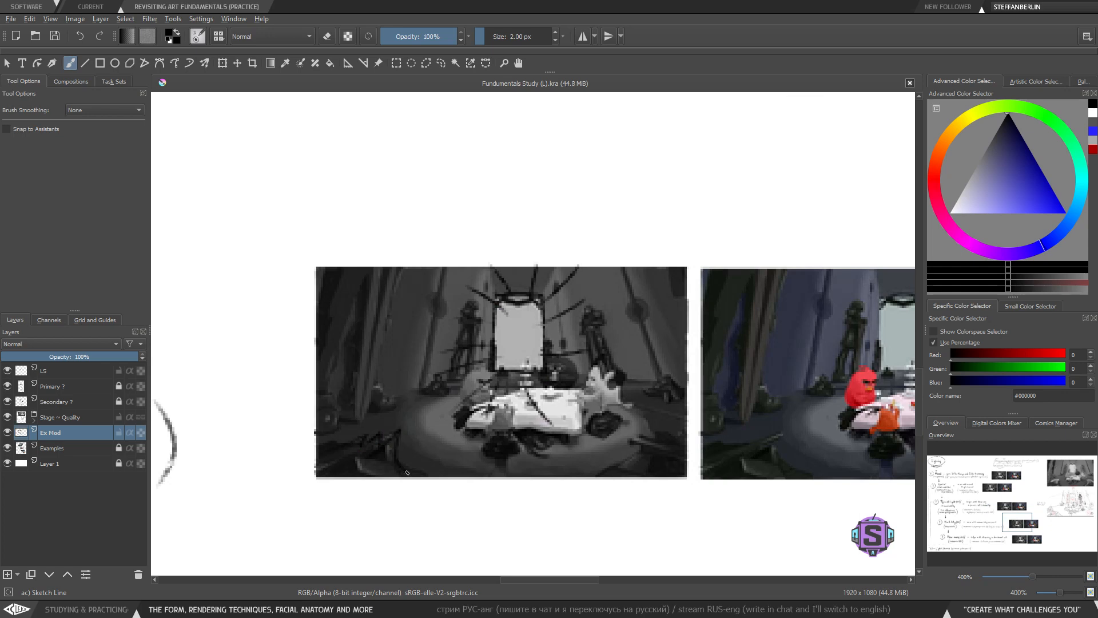
pyautogui.hotkey('ctrl', 'z')
pyautogui.hotkey('ctrl', 'z')
pyautogui.hotkey('ctrl', 'z')
pyautogui.hotkey('ctrl', 'z')
pyautogui.hotkey('ctrl', 'z')
pyautogui.hotkey('ctrl', 'z')
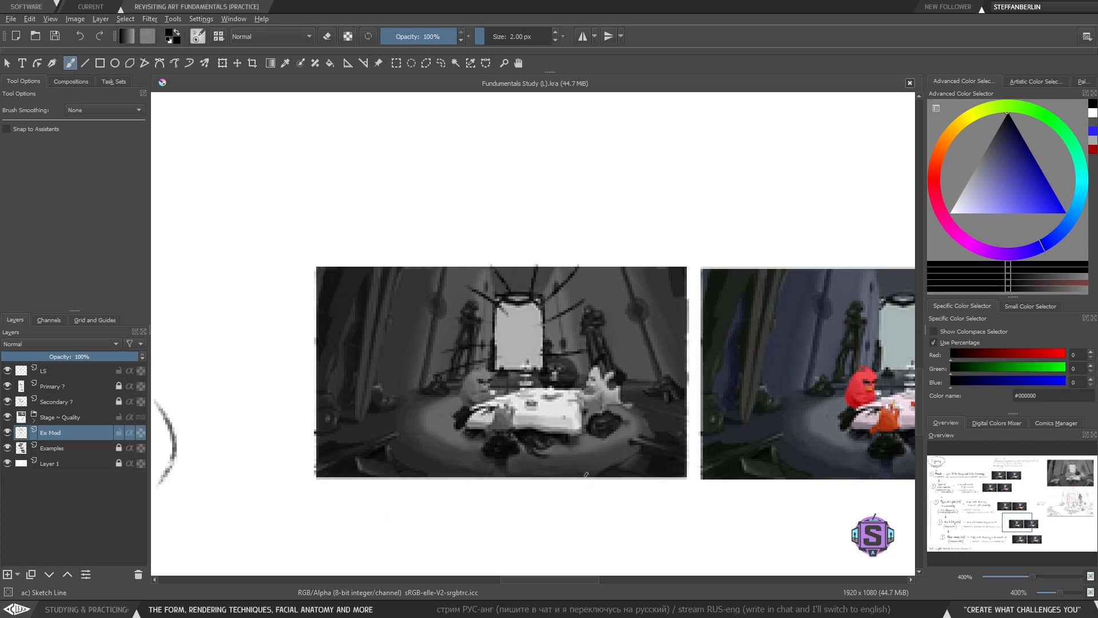
pyautogui.hotkey('ctrl', 'z')
pyautogui.hotkey('ctrl', 'z')
pyautogui.hotkey('ctrl', 'z')
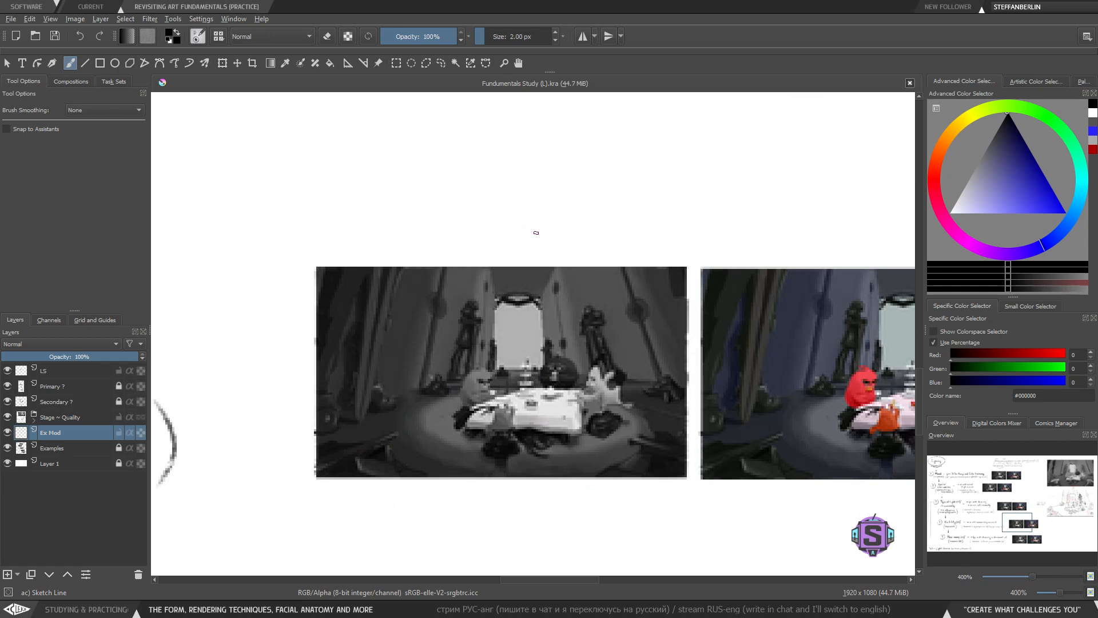
# - Sketch a lamp above the LS placement image: an ellipse with two lines down to the image and a base line beneath
pyautogui.moveTo(543, 135)
pyautogui.mouseDown()
pyautogui.moveTo(496, 137)
pyautogui.moveTo(489, 127)
pyautogui.moveTo(551, 144)
pyautogui.mouseUp()
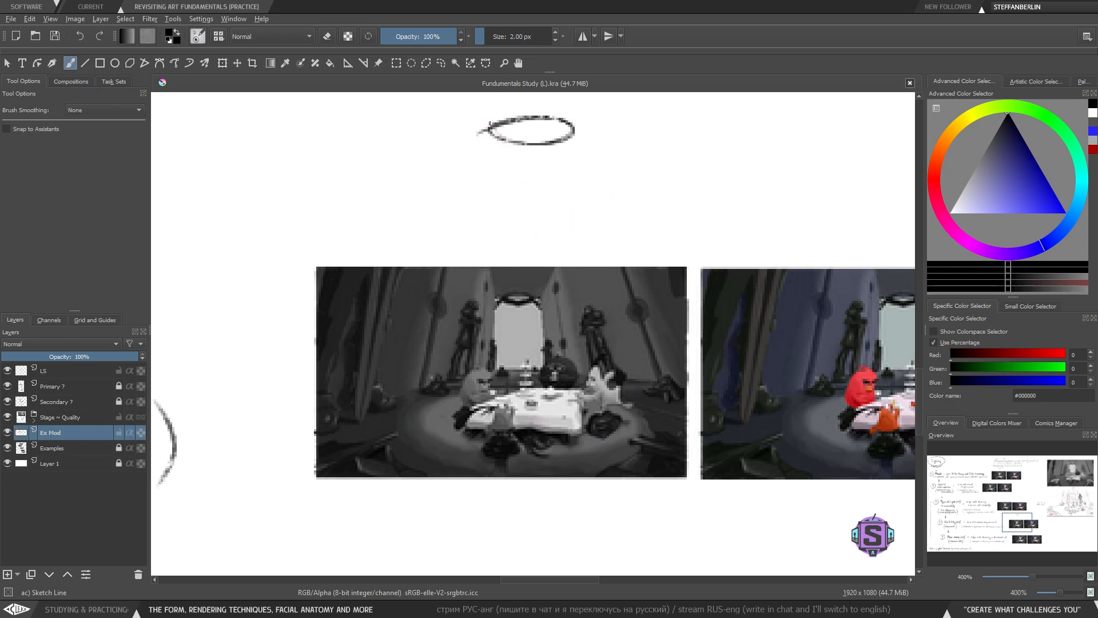
pyautogui.moveTo(487, 126); pyautogui.dragTo(441, 297)
pyautogui.moveTo(570, 130)
pyautogui.mouseDown()
pyautogui.moveTo(583, 239)
pyautogui.moveTo(637, 424)
pyautogui.mouseUp()
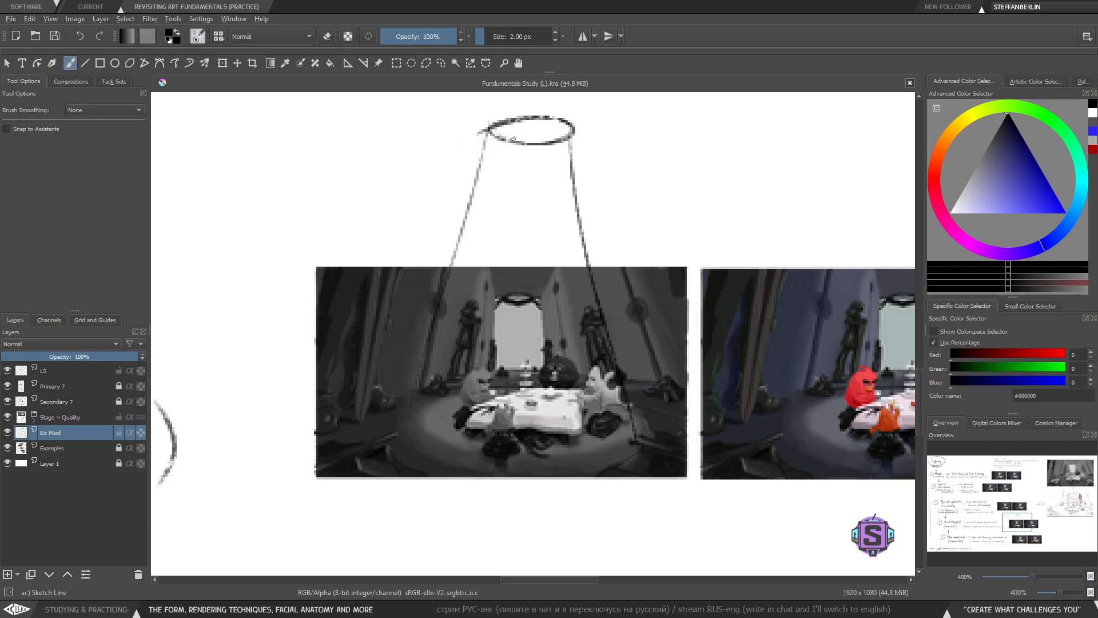
pyautogui.moveTo(319, 266)
pyautogui.mouseDown()
pyautogui.moveTo(318, 394)
pyautogui.moveTo(593, 490)
pyautogui.moveTo(722, 493)
pyautogui.mouseUp()
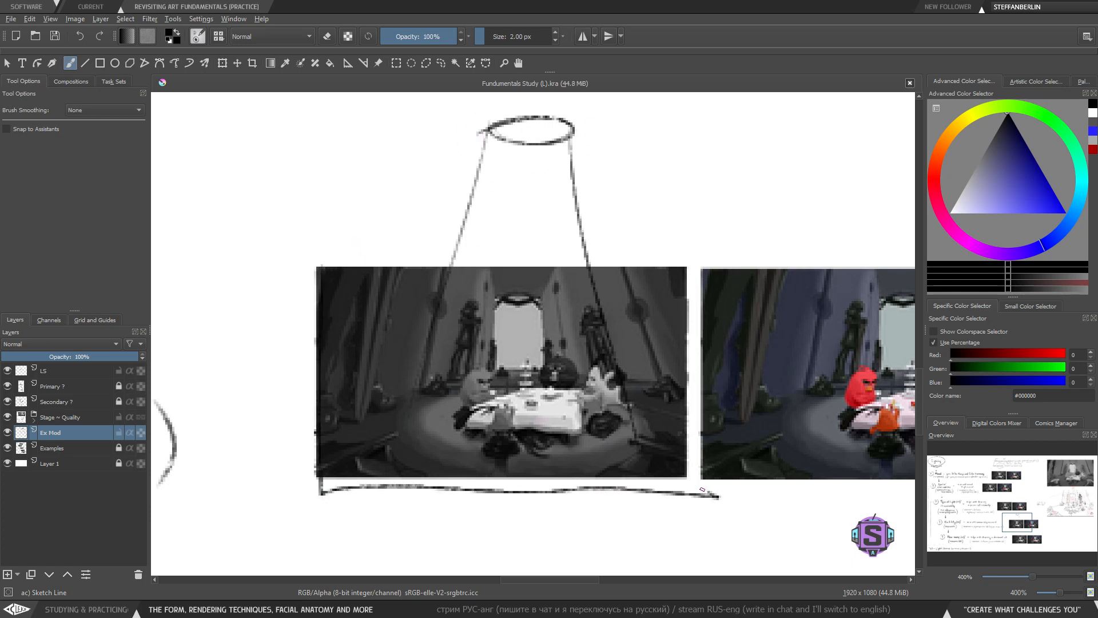
pyautogui.press('-')
pyautogui.moveTo(608, 368); pyautogui.dragTo(661, 460)
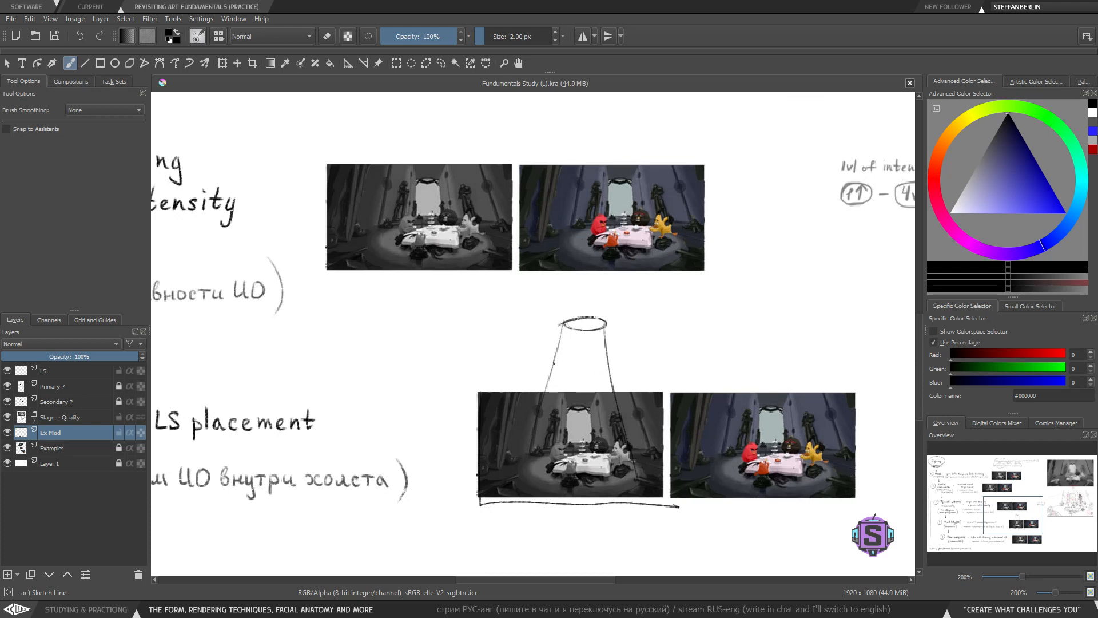
# - Undo the lamp sketch drawn above the LS placement image
pyautogui.hotkey('ctrl', 'z')
pyautogui.hotkey('ctrl', 'z')
pyautogui.hotkey('ctrl', 'z')
pyautogui.hotkey('ctrl', 'z')
# - Browse the chart's upper rows, trying short strokes beside the Spatial Limitations row and undoing each one
pyautogui.press('-')
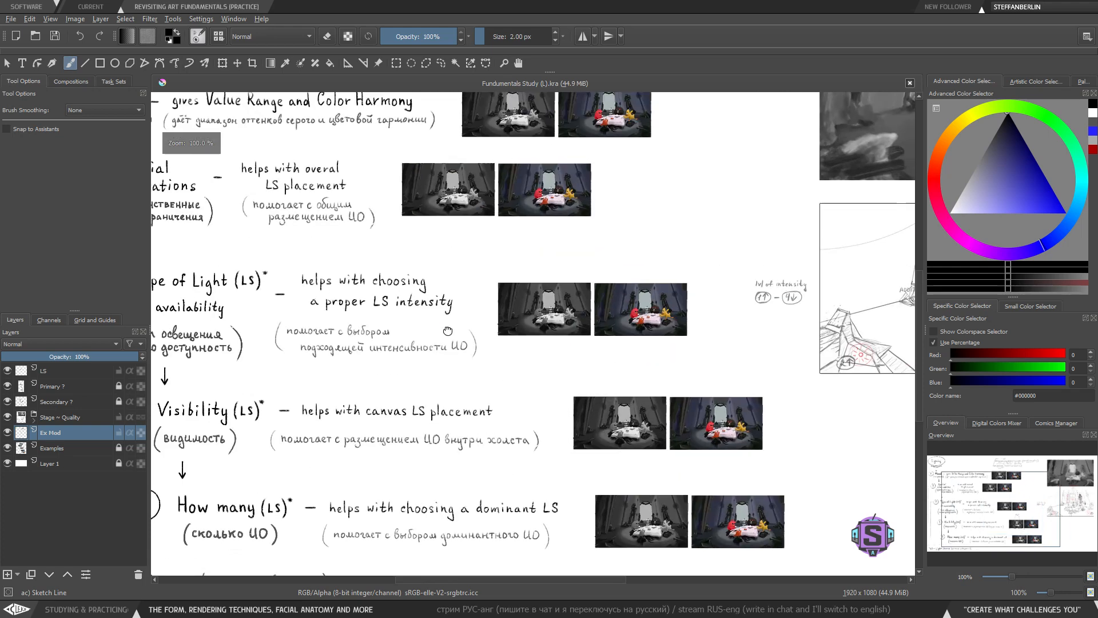
pyautogui.moveTo(448, 331); pyautogui.dragTo(659, 395)
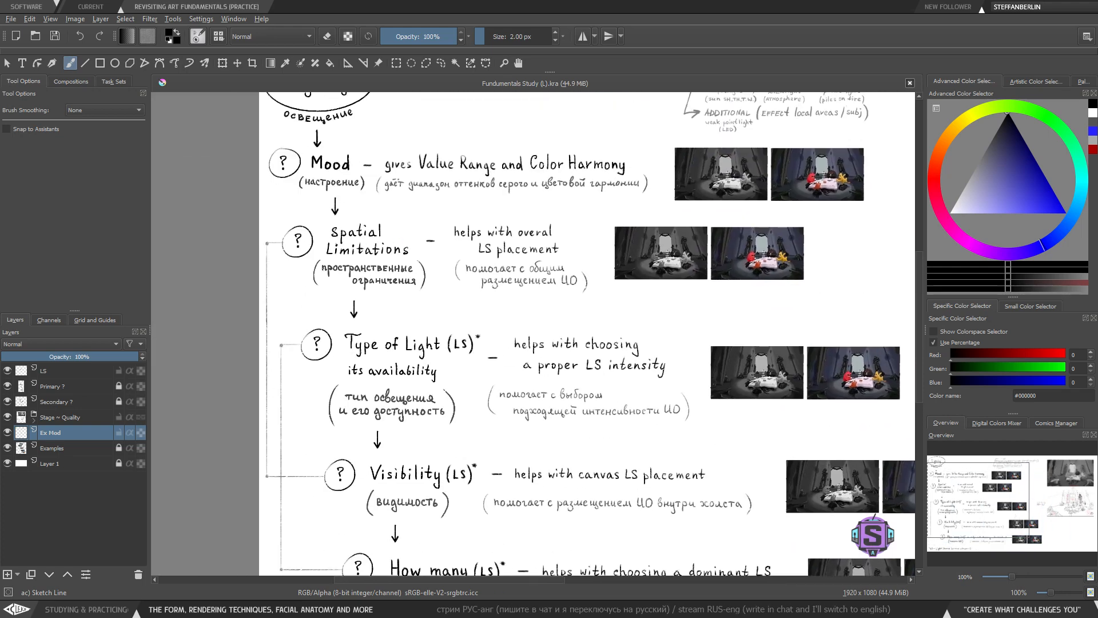
pyautogui.press('+')
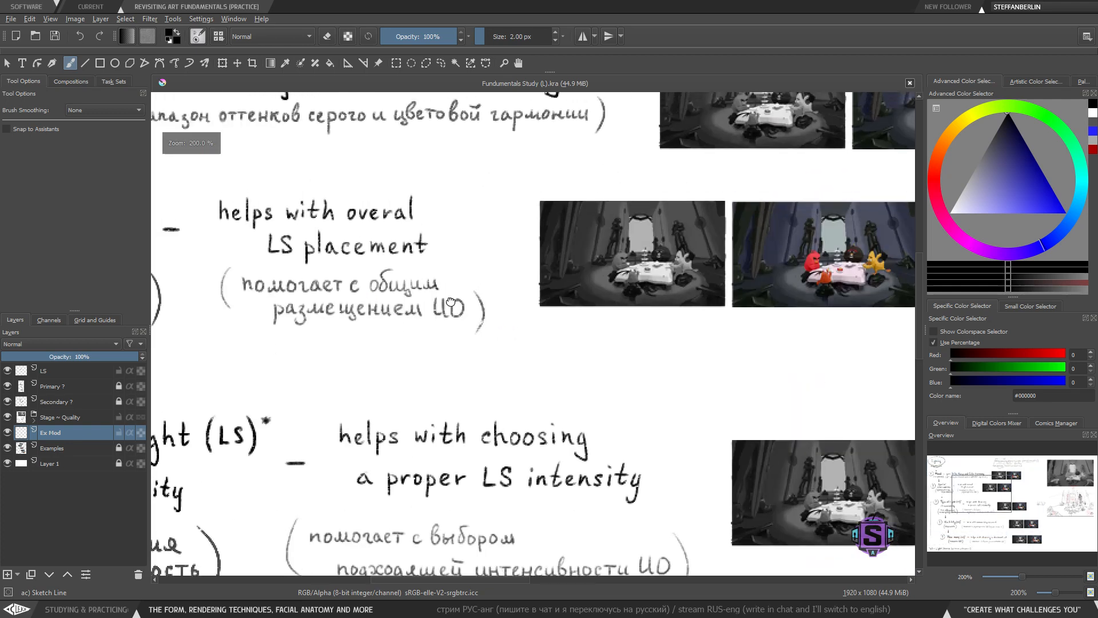
pyautogui.moveTo(250, 326); pyautogui.dragTo(441, 326)
pyautogui.hotkey('ctrl', 'z')
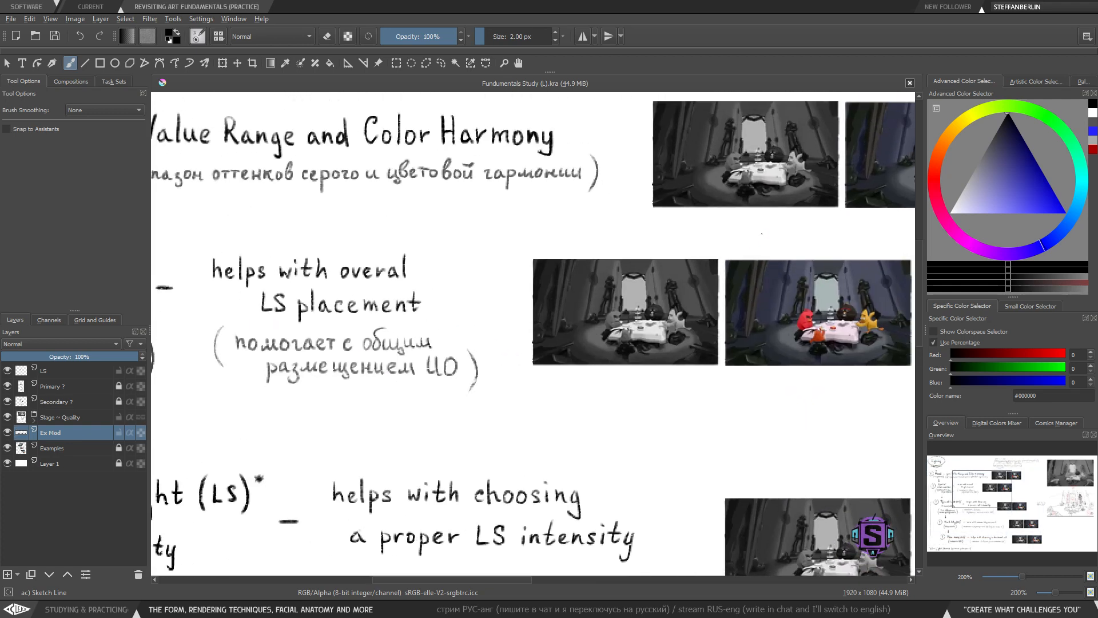
pyautogui.moveTo(748, 233)
pyautogui.mouseDown()
pyautogui.moveTo(467, 365)
pyautogui.moveTo(742, 426)
pyautogui.mouseUp()
pyautogui.hotkey('ctrl', 'z')
pyautogui.press('-')
pyautogui.press('-')
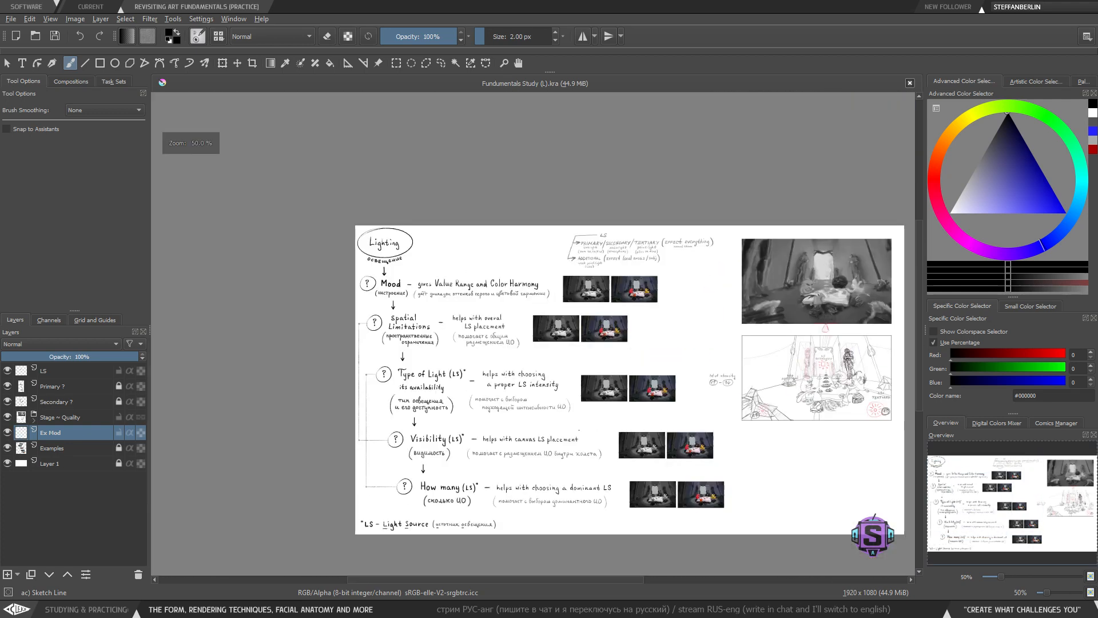
pyautogui.press('+')
pyautogui.moveTo(625, 482)
pyautogui.mouseDown()
pyautogui.moveTo(631, 422)
pyautogui.moveTo(674, 350)
pyautogui.mouseUp()
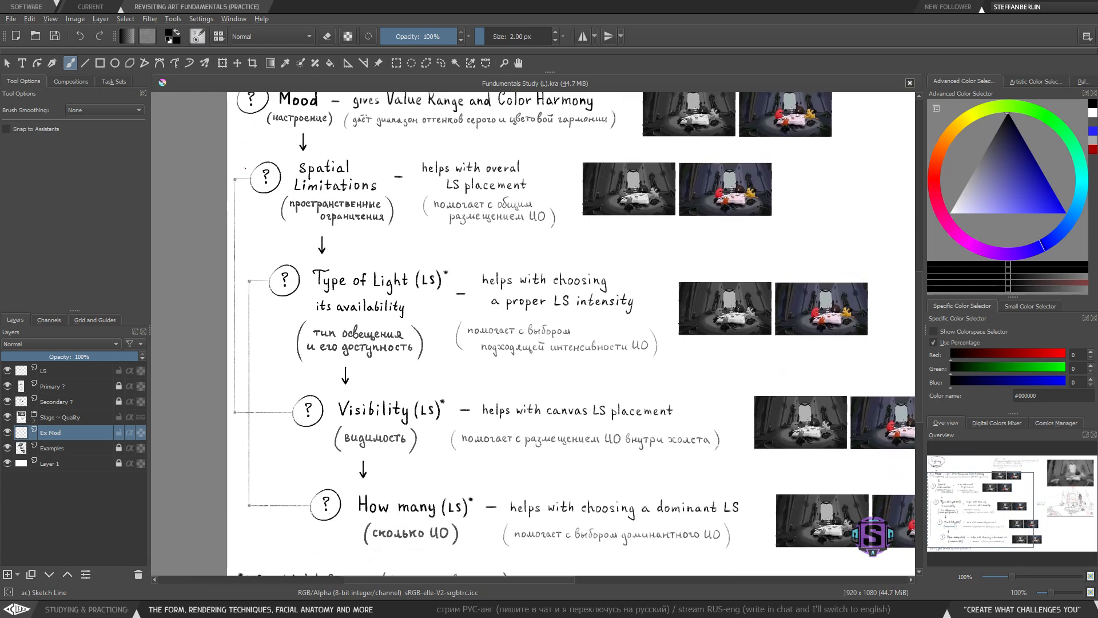
pyautogui.moveTo(748, 222); pyautogui.dragTo(731, 271)
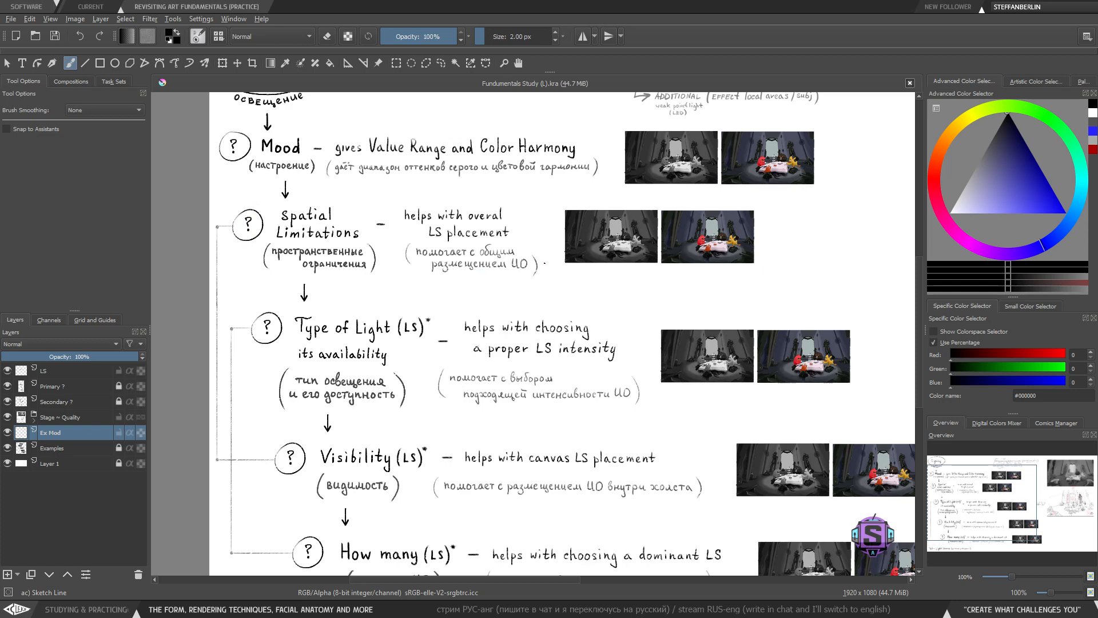
pyautogui.moveTo(662, 201); pyautogui.dragTo(562, 205)
pyautogui.hotkey('ctrl', 'z')
# - Scroll through the Type of Light, Visibility and How many rows to review their notes and images
pyautogui.moveTo(391, 359); pyautogui.dragTo(384, 324)
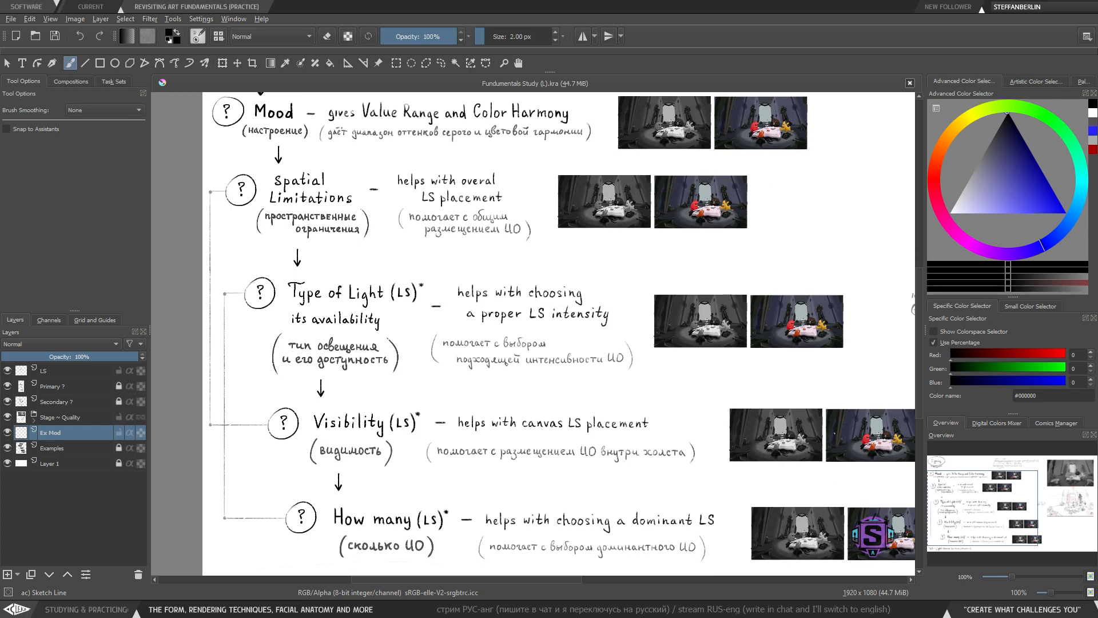
pyautogui.moveTo(326, 437); pyautogui.dragTo(331, 392)
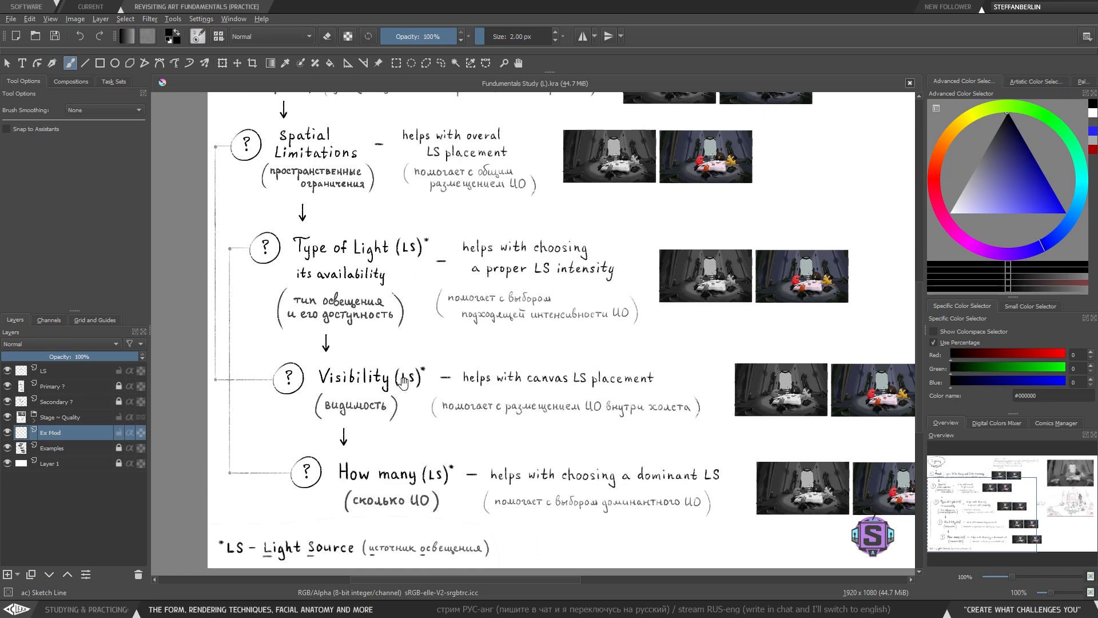
pyautogui.moveTo(403, 383); pyautogui.dragTo(399, 311)
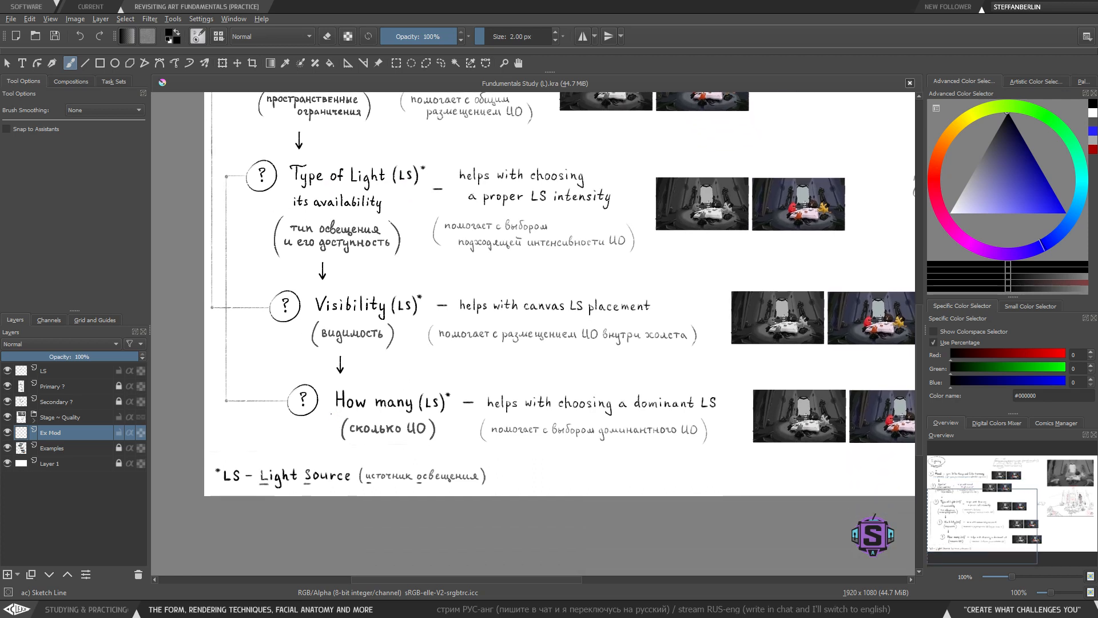
pyautogui.moveTo(336, 417); pyautogui.dragTo(460, 419)
pyautogui.hotkey('ctrl', 'z')
pyautogui.moveTo(448, 301); pyautogui.dragTo(435, 348)
pyautogui.moveTo(711, 314); pyautogui.dragTo(617, 315)
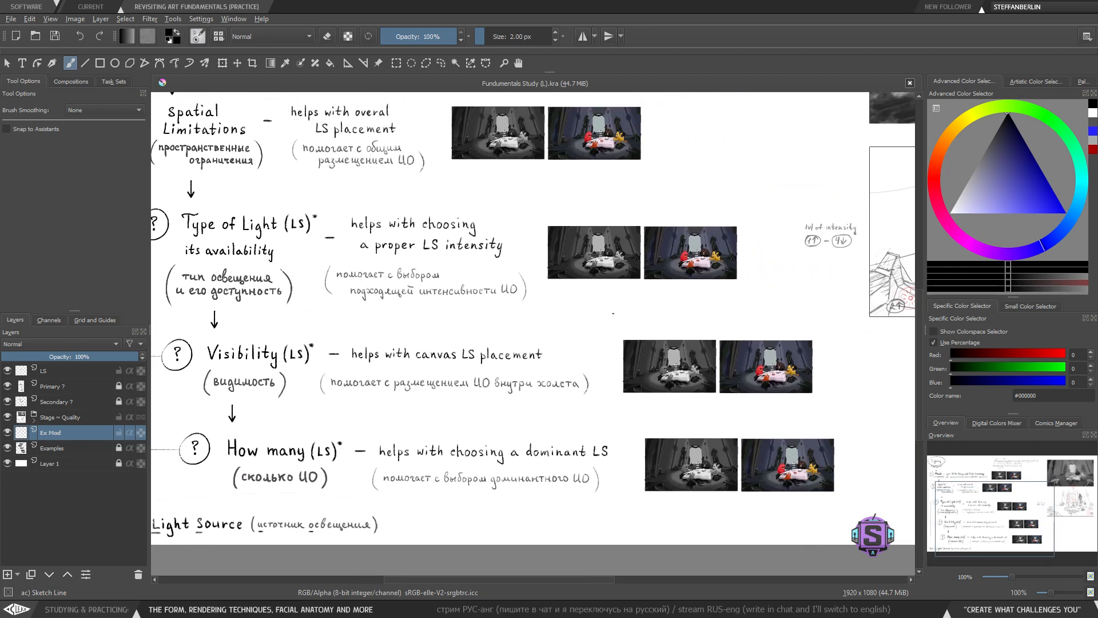
pyautogui.moveTo(655, 311); pyautogui.dragTo(561, 443)
# - Frame the Type of Light row's grayscale reference image with a rough rectangle and undo it
pyautogui.hotkey('ctrl', '+')
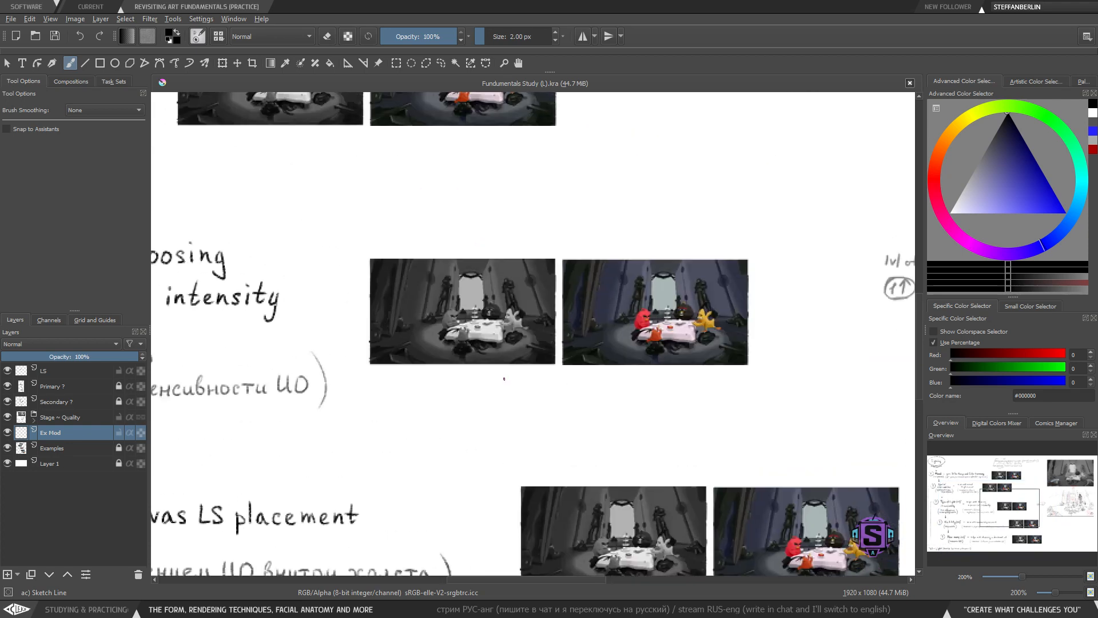
pyautogui.moveTo(360, 243)
pyautogui.mouseDown()
pyautogui.moveTo(360, 275)
pyautogui.moveTo(415, 381)
pyautogui.moveTo(559, 393)
pyautogui.moveTo(565, 227)
pyautogui.moveTo(350, 214)
pyautogui.mouseUp()
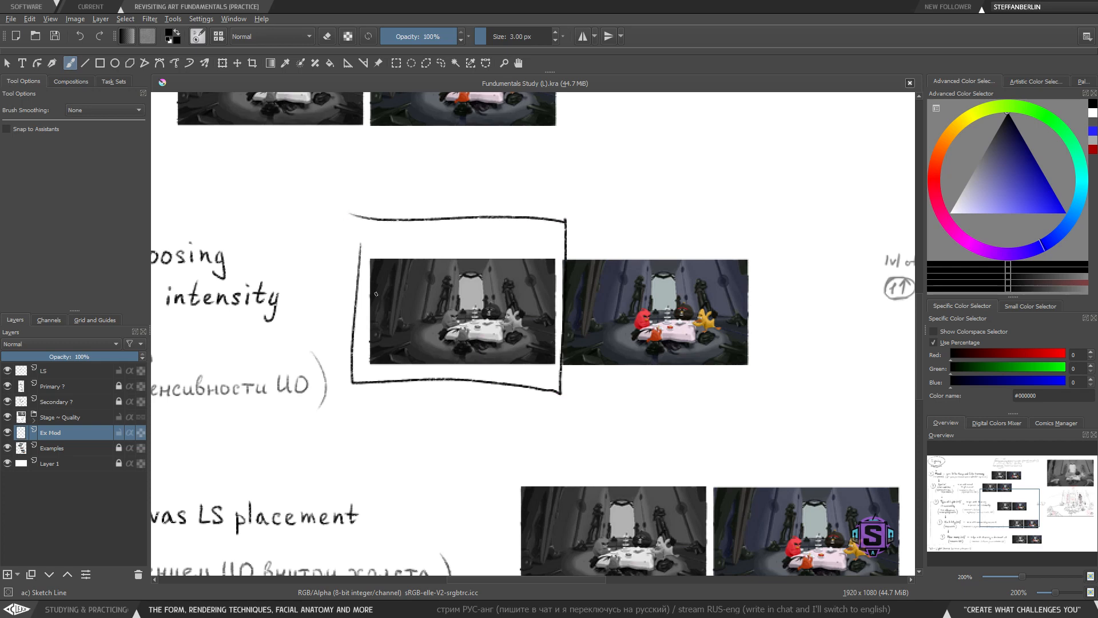
pyautogui.hotkey('ctrl', 'z')
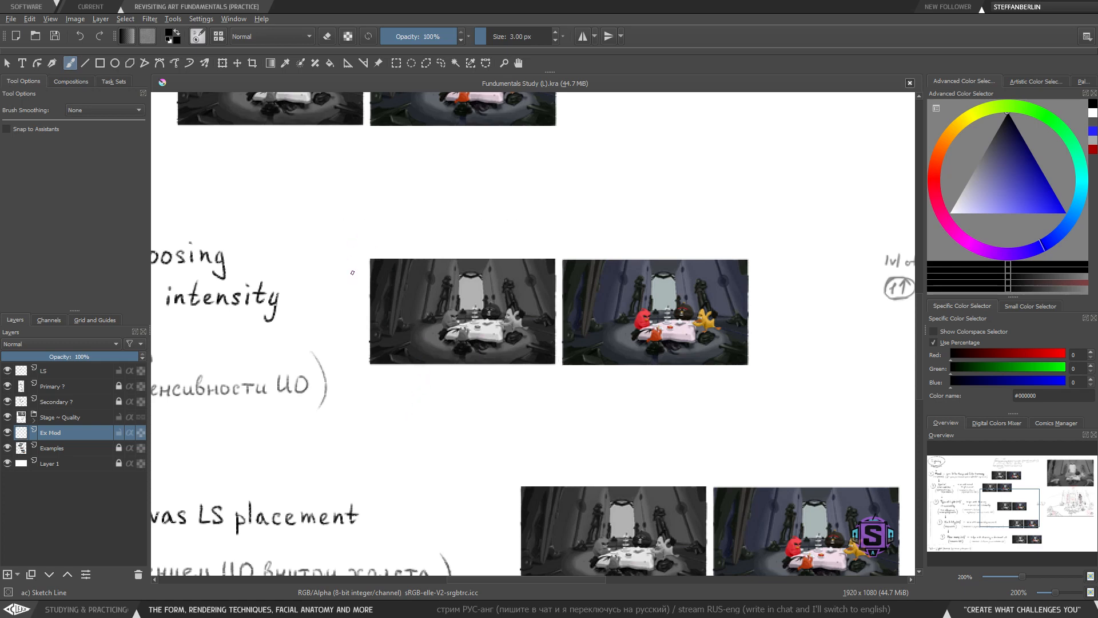
# - Zoom closely into the Type of Light grayscale image and sketch two rays above it, undoing both
pyautogui.press('1')
pyautogui.moveTo(448, 388); pyautogui.dragTo(687, 299)
pyautogui.moveTo(511, 339); pyautogui.dragTo(452, 392)
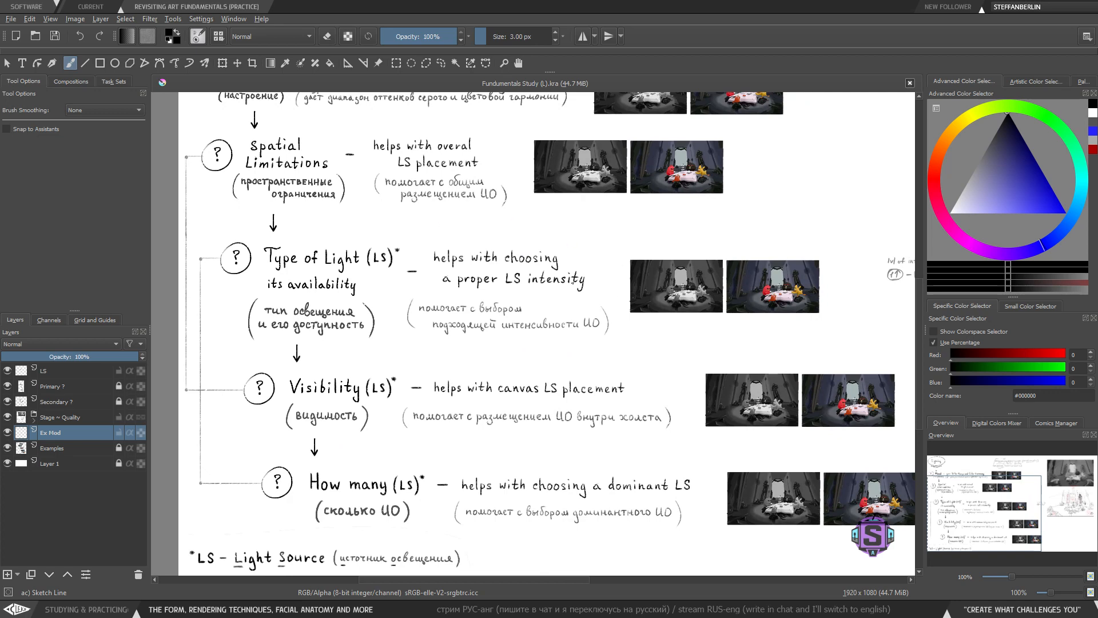
pyautogui.moveTo(510, 438); pyautogui.dragTo(519, 403)
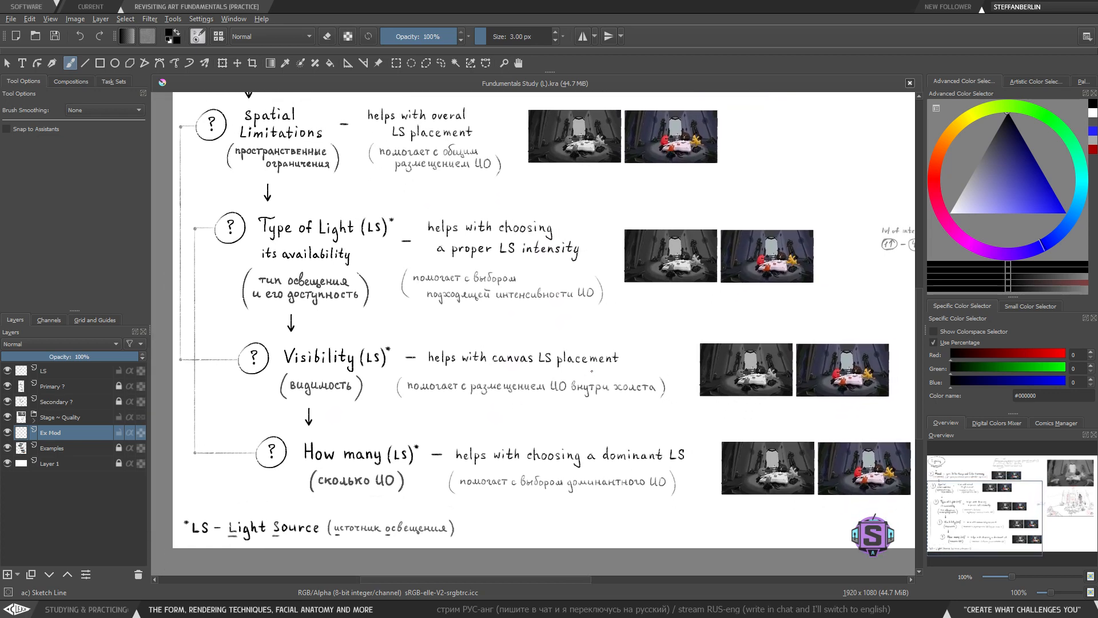
pyautogui.moveTo(624, 344); pyautogui.dragTo(513, 398)
pyautogui.press('+')
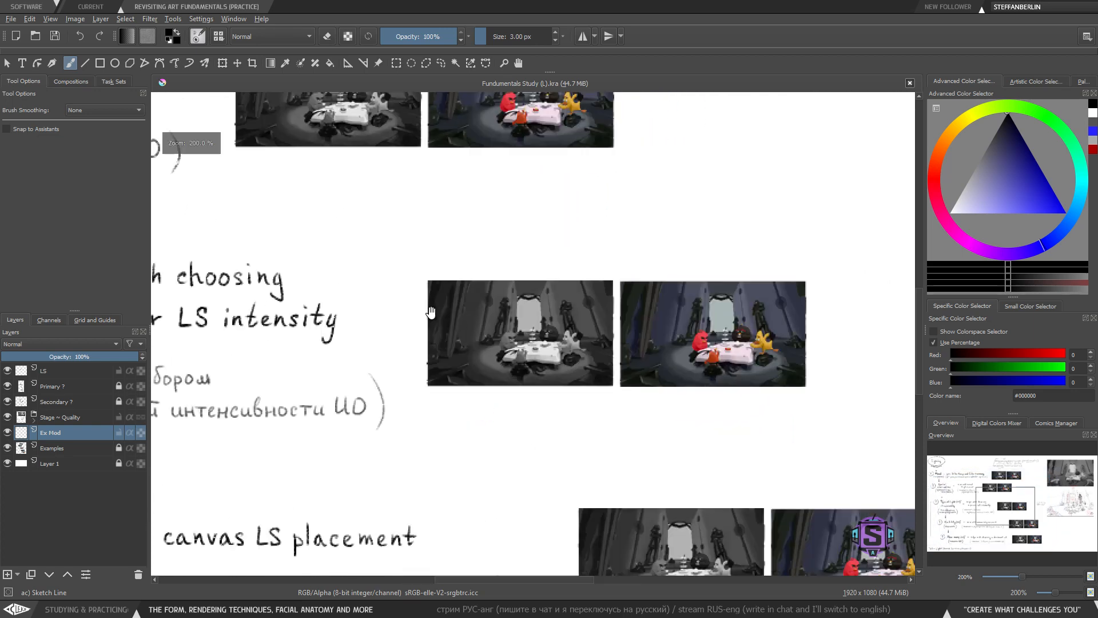
pyautogui.press('+')
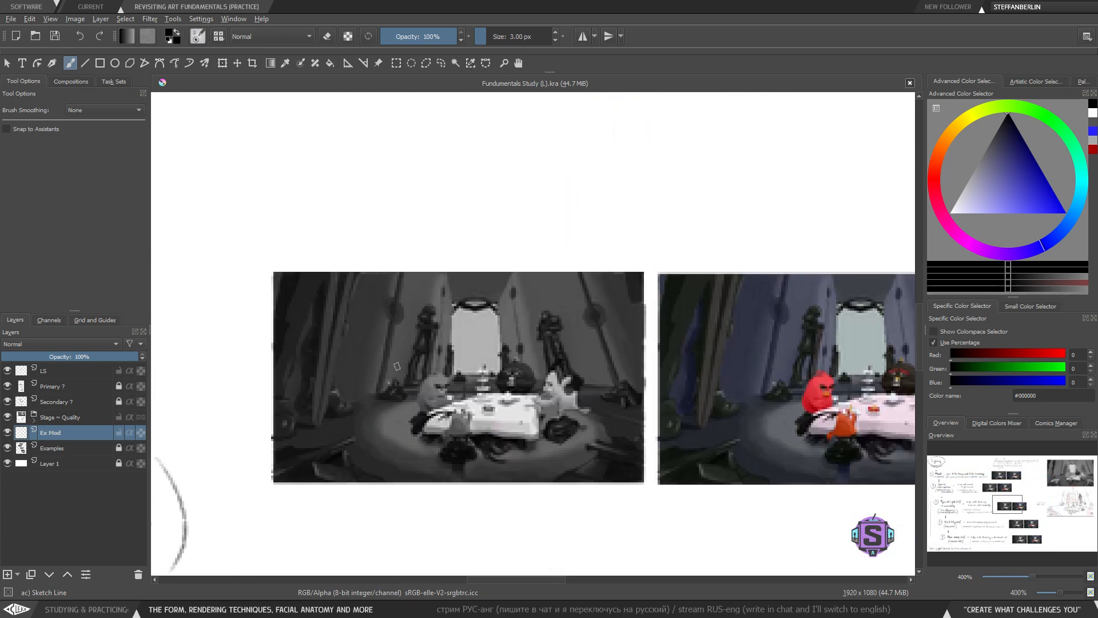
pyautogui.moveTo(384, 243); pyautogui.dragTo(375, 420)
pyautogui.moveTo(602, 413); pyautogui.dragTo(523, 213)
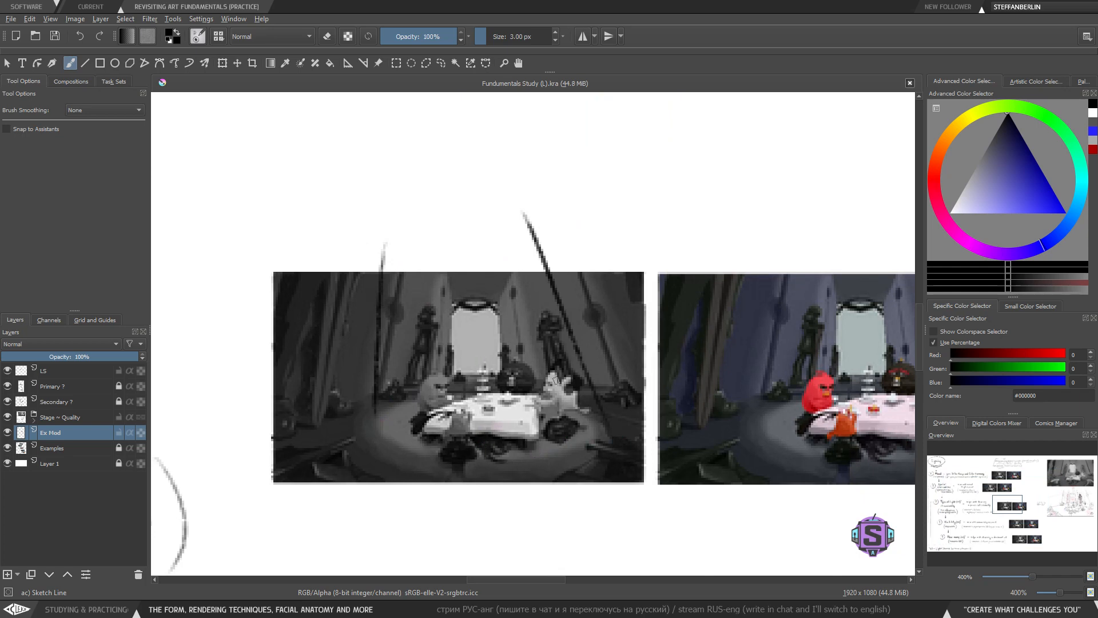
pyautogui.hotkey('ctrl', 'z')
pyautogui.hotkey('ctrl', 'z')
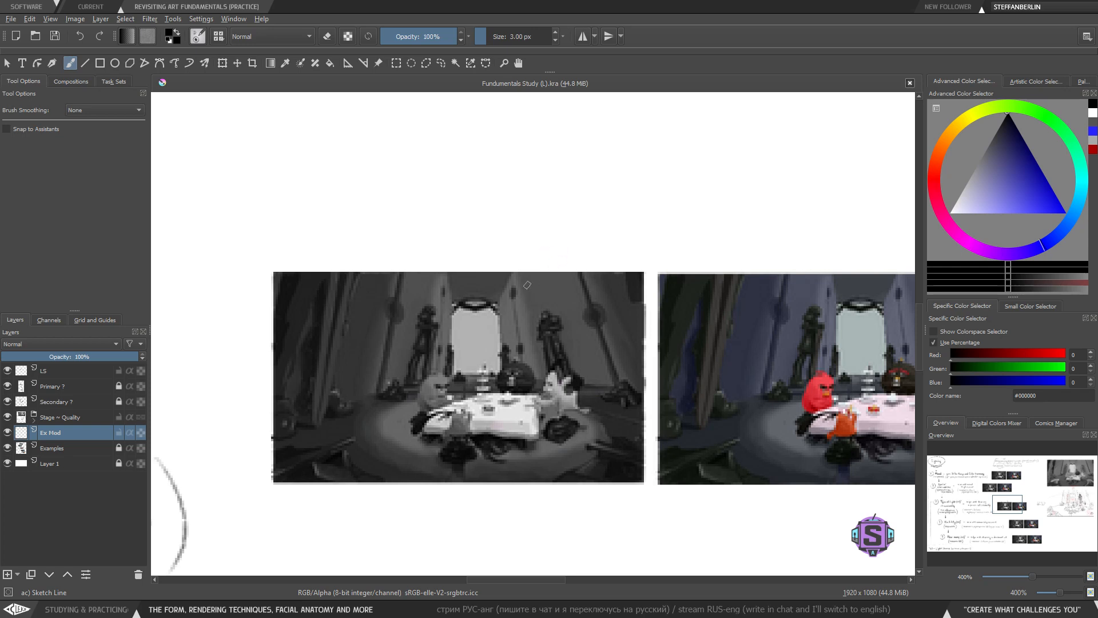
# - Box the word LS in 'a proper LS intensity' and undo the box
pyautogui.press('-')
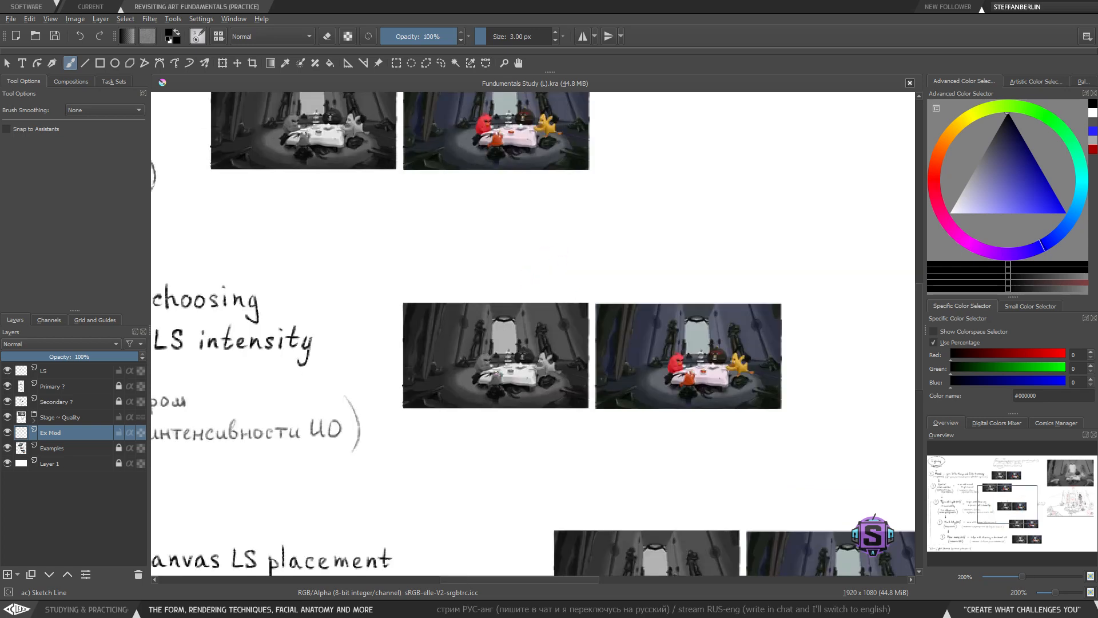
pyautogui.press('-')
pyautogui.moveTo(363, 387); pyautogui.dragTo(668, 379)
pyautogui.press('+')
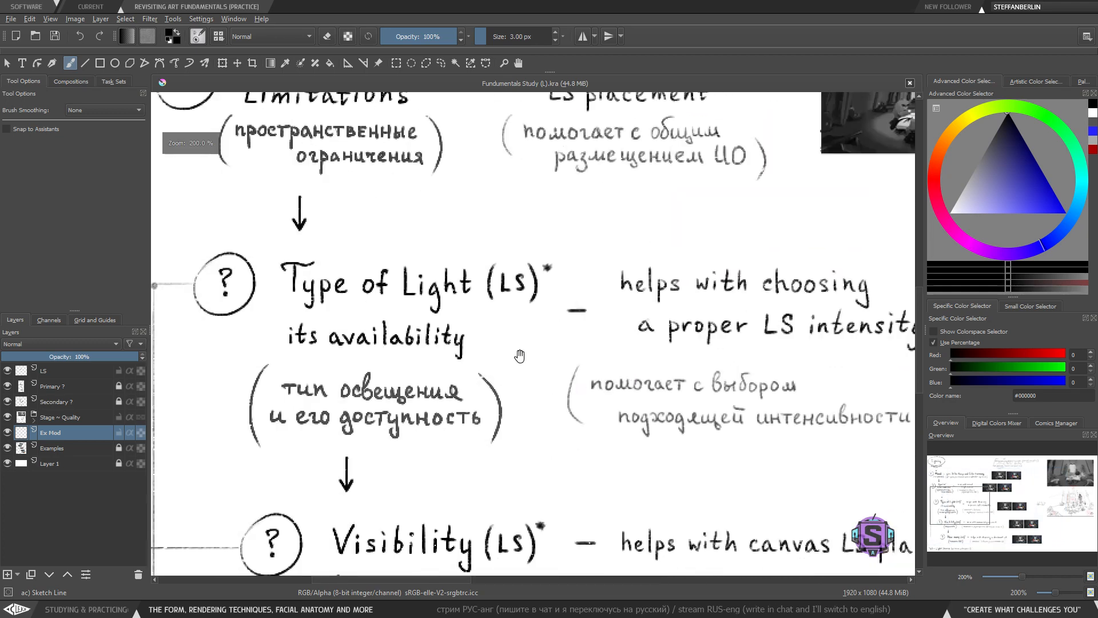
pyautogui.moveTo(738, 353); pyautogui.dragTo(584, 346)
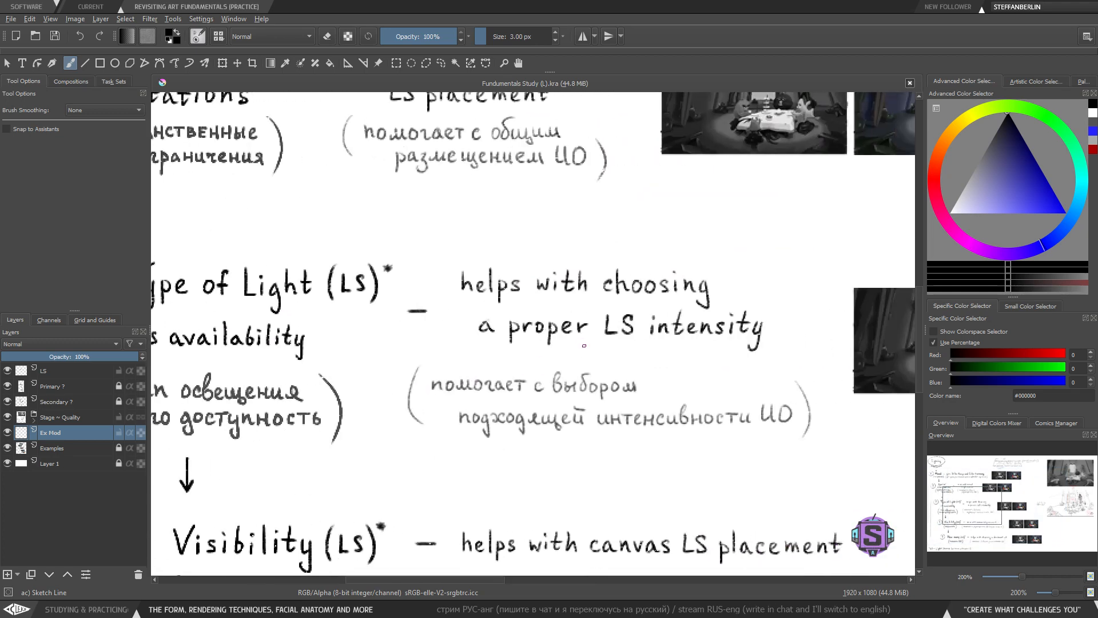
pyautogui.moveTo(595, 300)
pyautogui.mouseDown()
pyautogui.moveTo(596, 349)
pyautogui.moveTo(652, 301)
pyautogui.moveTo(592, 302)
pyautogui.moveTo(645, 353)
pyautogui.moveTo(607, 299)
pyautogui.mouseUp()
pyautogui.hotkey('ctrl', 'z')
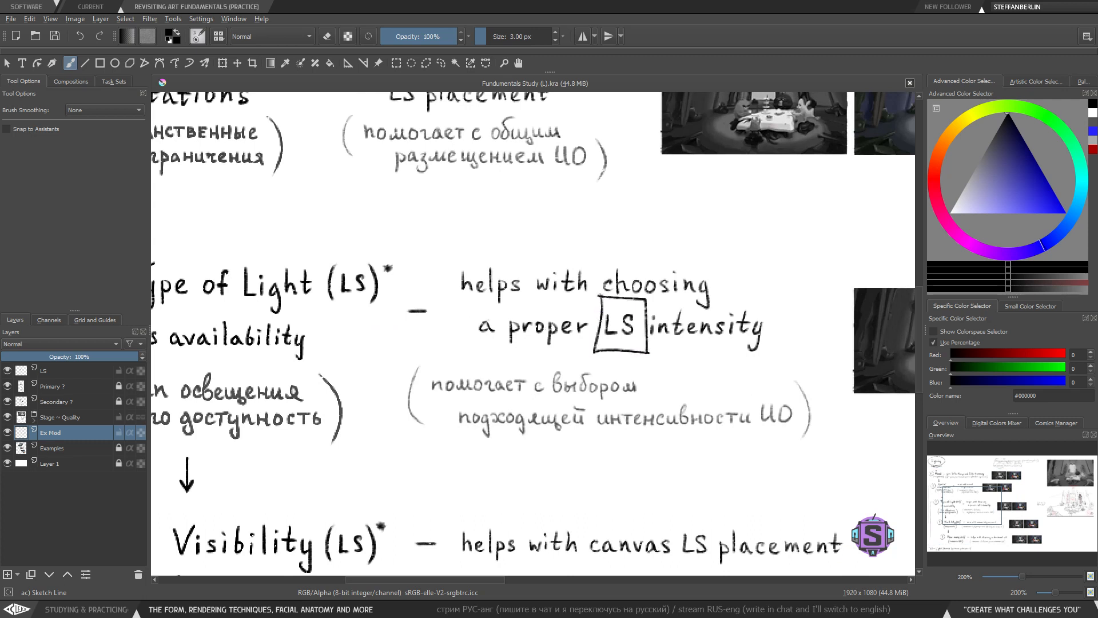
pyautogui.hotkey('ctrl', 'z')
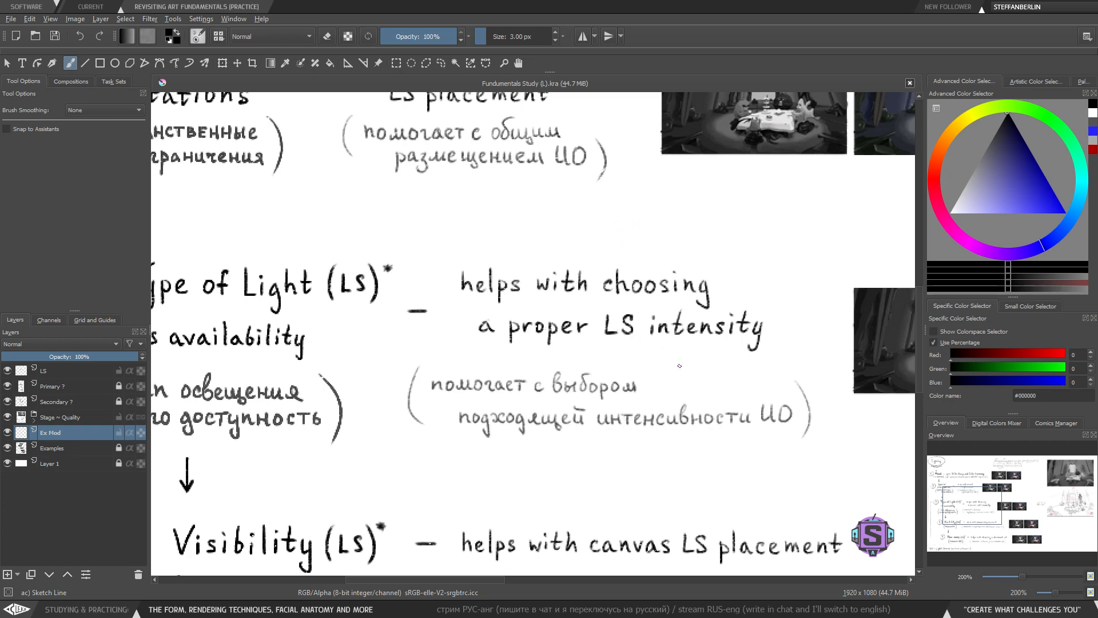
# - Try a short mark beside 'a proper LS intensity' and undo it
pyautogui.press('1')
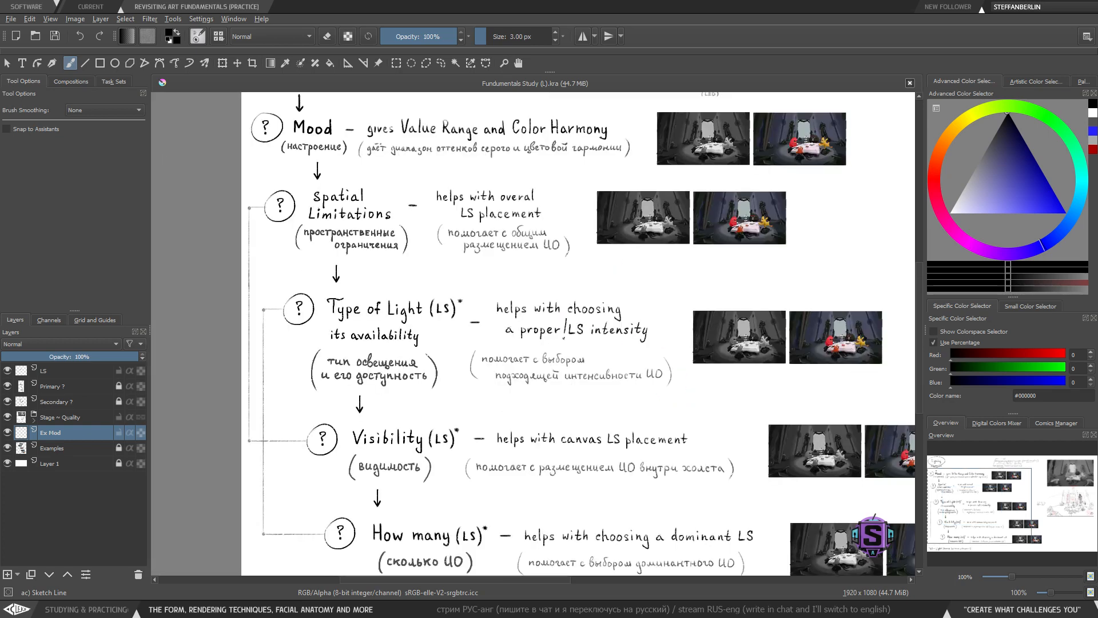
pyautogui.moveTo(565, 338); pyautogui.dragTo(583, 342)
pyautogui.hotkey('ctrl', 'z')
pyautogui.moveTo(578, 340); pyautogui.dragTo(488, 349)
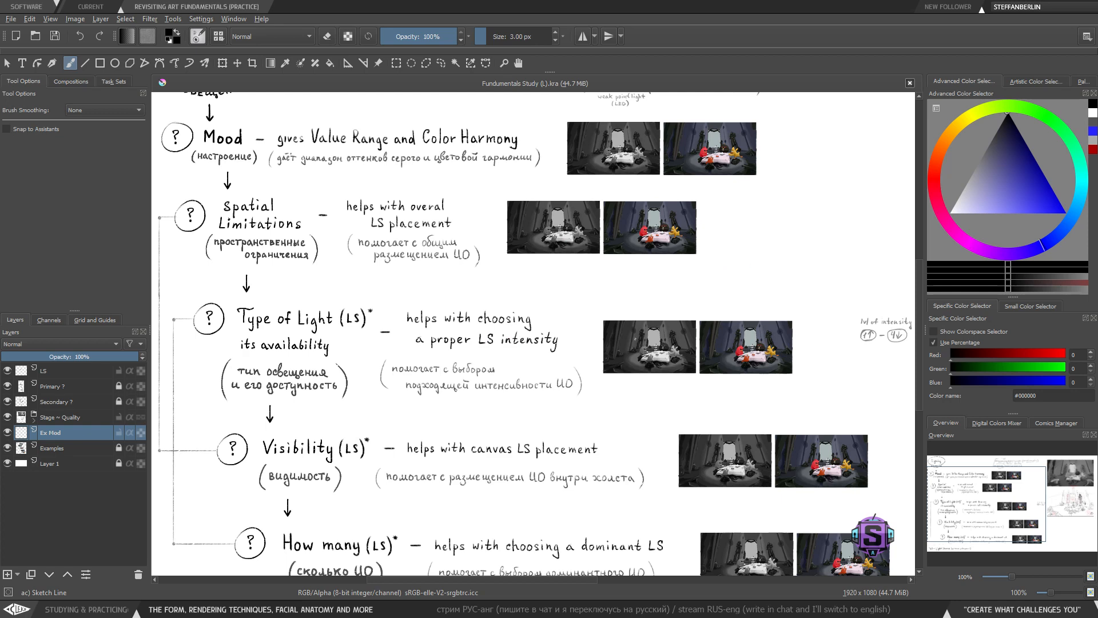
# - Sketch a square light source with radiating rays in the blank area beside the chart, and lasso-select and delete it
pyautogui.scroll(2, 760, 299)
pyautogui.moveTo(760, 299); pyautogui.dragTo(550, 303)
pyautogui.moveTo(563, 243)
pyautogui.mouseDown()
pyautogui.moveTo(605, 280)
pyautogui.moveTo(561, 226)
pyautogui.moveTo(576, 210)
pyautogui.mouseUp()
pyautogui.moveTo(616, 185)
pyautogui.mouseDown()
pyautogui.moveTo(600, 212)
pyautogui.moveTo(621, 213)
pyautogui.mouseUp()
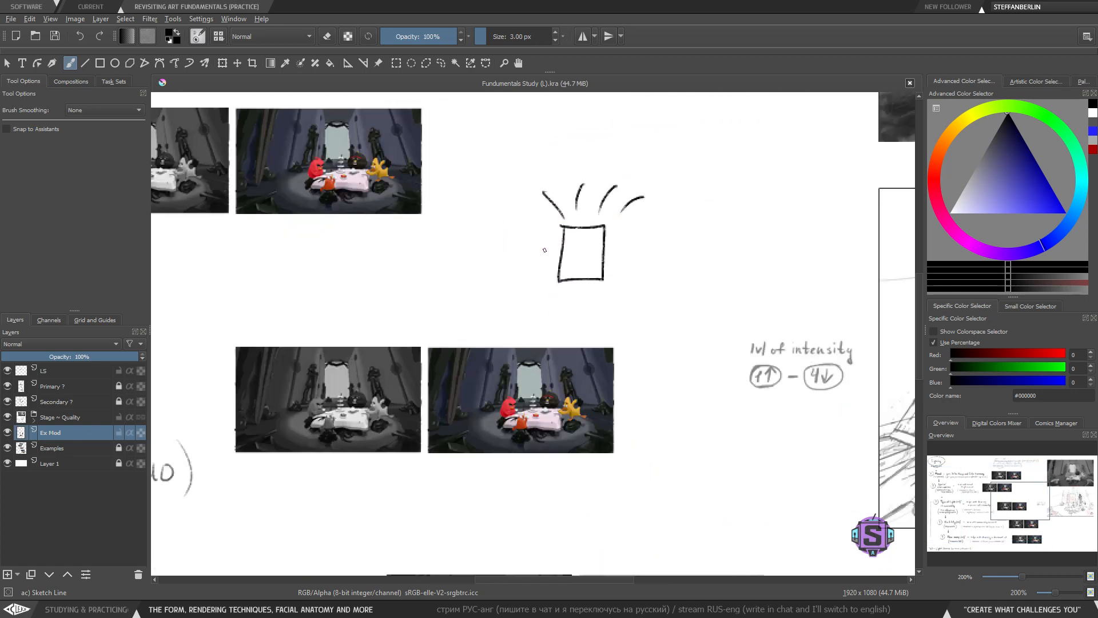
pyautogui.click(546, 248)
pyautogui.moveTo(521, 228); pyautogui.dragTo(554, 238)
pyautogui.moveTo(507, 278); pyautogui.dragTo(542, 271)
pyautogui.moveTo(527, 311)
pyautogui.mouseDown()
pyautogui.moveTo(546, 289)
pyautogui.moveTo(568, 300)
pyautogui.mouseUp()
pyautogui.moveTo(602, 300); pyautogui.dragTo(630, 327)
pyautogui.moveTo(622, 281); pyautogui.dragTo(652, 291)
pyautogui.moveTo(629, 245); pyautogui.dragTo(652, 239)
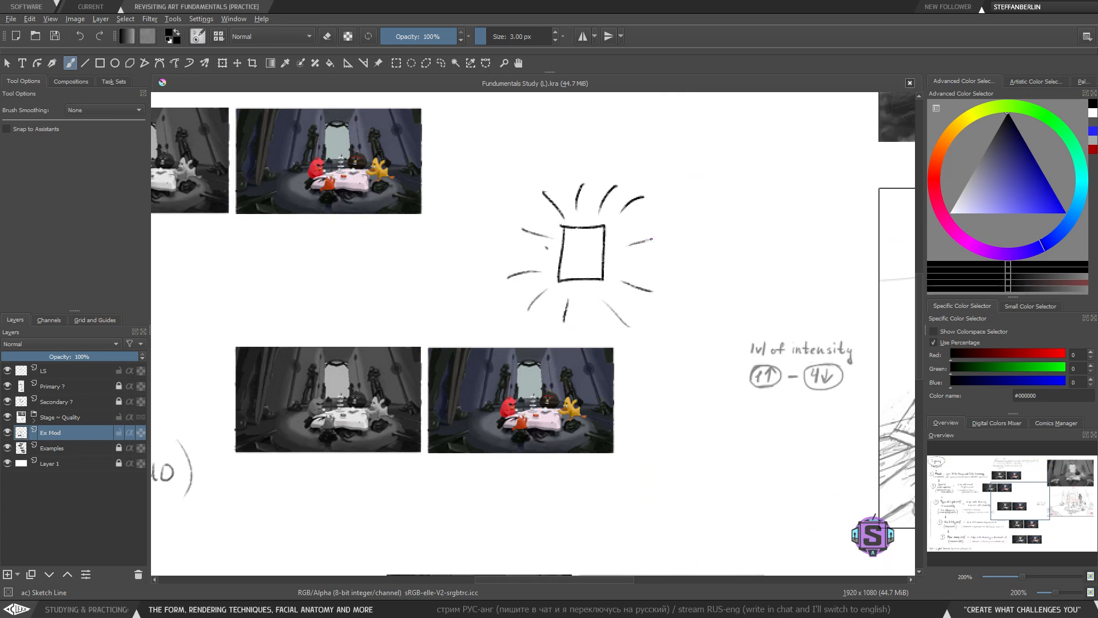
pyautogui.press('l')
pyautogui.moveTo(704, 165)
pyautogui.mouseDown()
pyautogui.moveTo(500, 281)
pyautogui.moveTo(606, 335)
pyautogui.moveTo(662, 341)
pyautogui.mouseUp()
pyautogui.press('Delete')
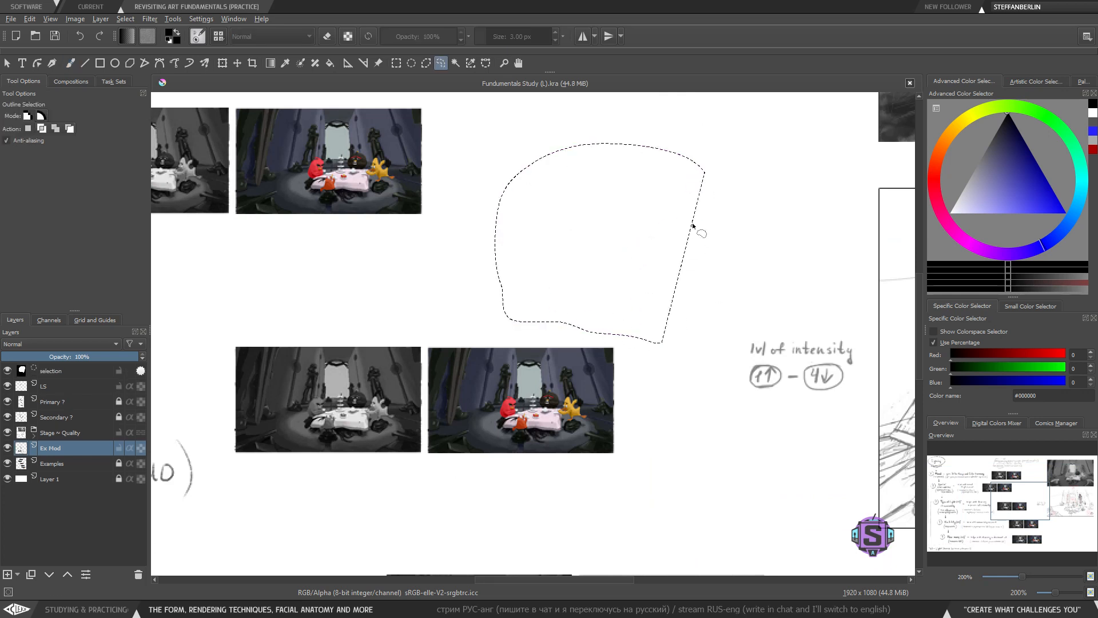
# - Outline the bright window in the Type of Light row's grayscale reference image
pyautogui.hotkey('ctrl', 'shift', 'a')
pyautogui.press('b')
pyautogui.moveTo(408, 425); pyautogui.dragTo(538, 362)
pyautogui.hotkey('ctrl', '+')
pyautogui.hotkey('ctrl', '+')
pyautogui.hotkey('ctrl', '+')
pyautogui.moveTo(510, 290); pyautogui.dragTo(490, 320)
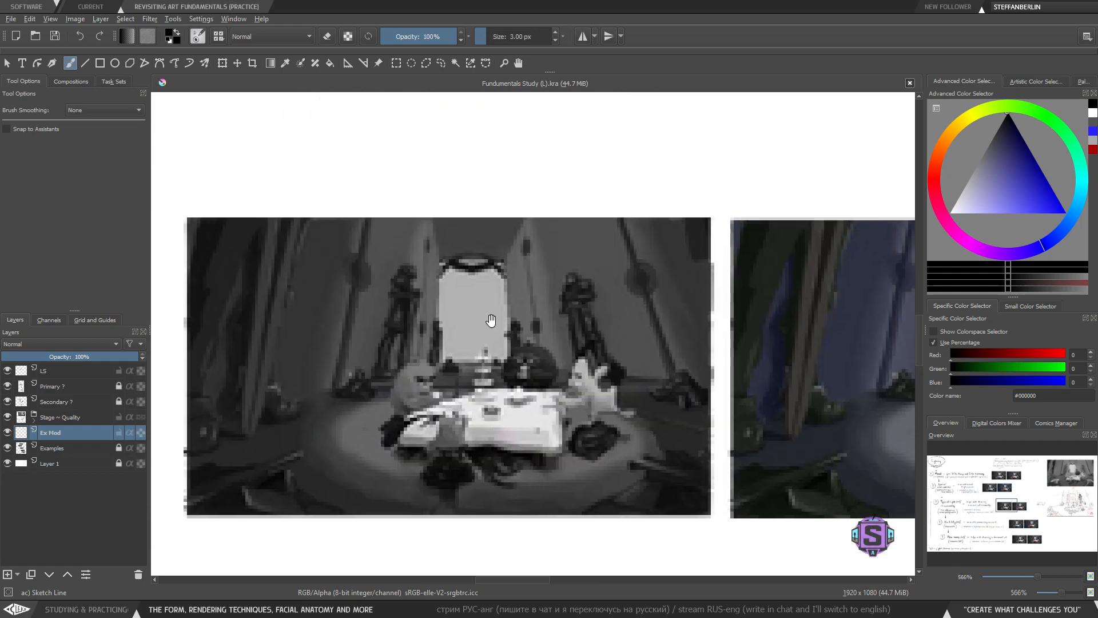
pyautogui.moveTo(442, 261)
pyautogui.mouseDown()
pyautogui.moveTo(435, 359)
pyautogui.moveTo(514, 364)
pyautogui.moveTo(503, 268)
pyautogui.moveTo(442, 258)
pyautogui.mouseUp()
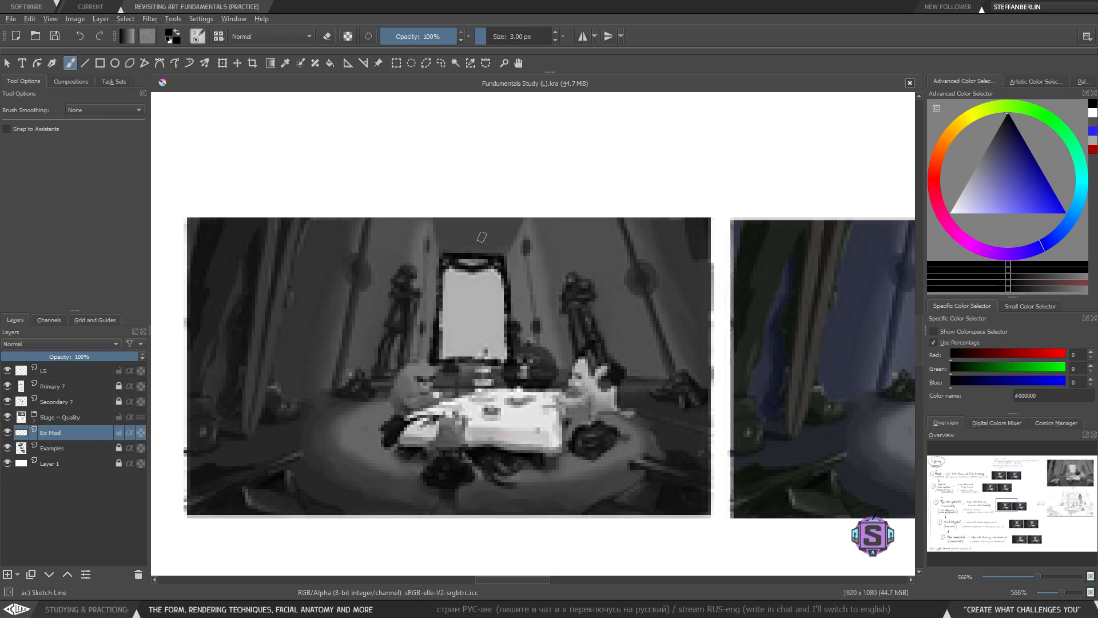
# - Draw a dome-shaped lamp with rays over the grayscale image and clear the layer's sketches
pyautogui.moveTo(600, 120)
pyautogui.mouseDown()
pyautogui.moveTo(644, 123)
pyautogui.moveTo(598, 113)
pyautogui.mouseUp()
pyautogui.moveTo(278, 217); pyautogui.dragTo(726, 222)
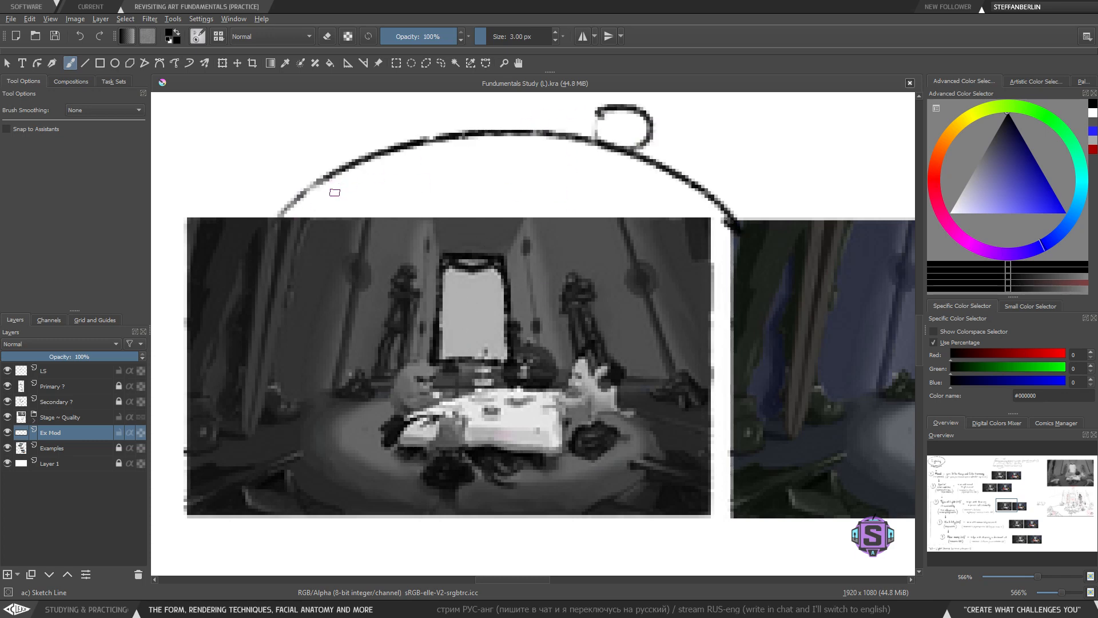
pyautogui.moveTo(323, 196); pyautogui.dragTo(378, 280)
pyautogui.moveTo(391, 187); pyautogui.dragTo(438, 286)
pyautogui.moveTo(469, 176); pyautogui.dragTo(487, 255)
pyautogui.moveTo(560, 172); pyautogui.dragTo(556, 237)
pyautogui.moveTo(663, 187); pyautogui.dragTo(627, 266)
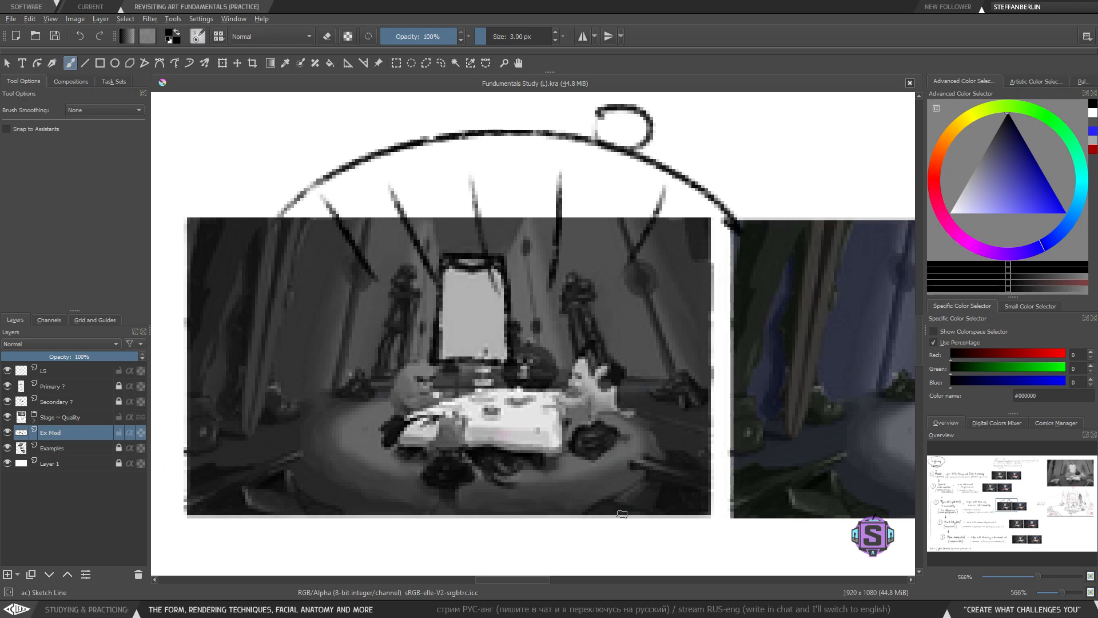
pyautogui.moveTo(445, 255)
pyautogui.mouseDown()
pyautogui.moveTo(506, 366)
pyautogui.moveTo(503, 264)
pyautogui.moveTo(441, 254)
pyautogui.mouseUp()
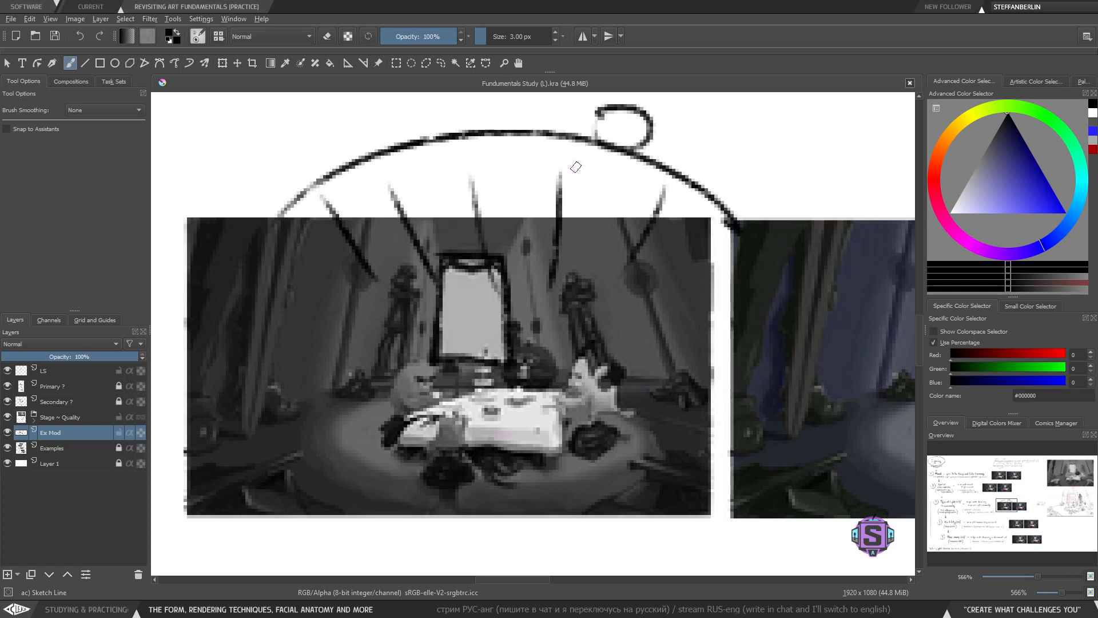
pyautogui.moveTo(591, 141)
pyautogui.mouseDown()
pyautogui.moveTo(457, 333)
pyautogui.moveTo(384, 256)
pyautogui.mouseUp()
pyautogui.moveTo(450, 325)
pyautogui.mouseDown()
pyautogui.moveTo(356, 331)
pyautogui.moveTo(388, 398)
pyautogui.mouseUp()
pyautogui.moveTo(513, 302); pyautogui.dragTo(602, 288)
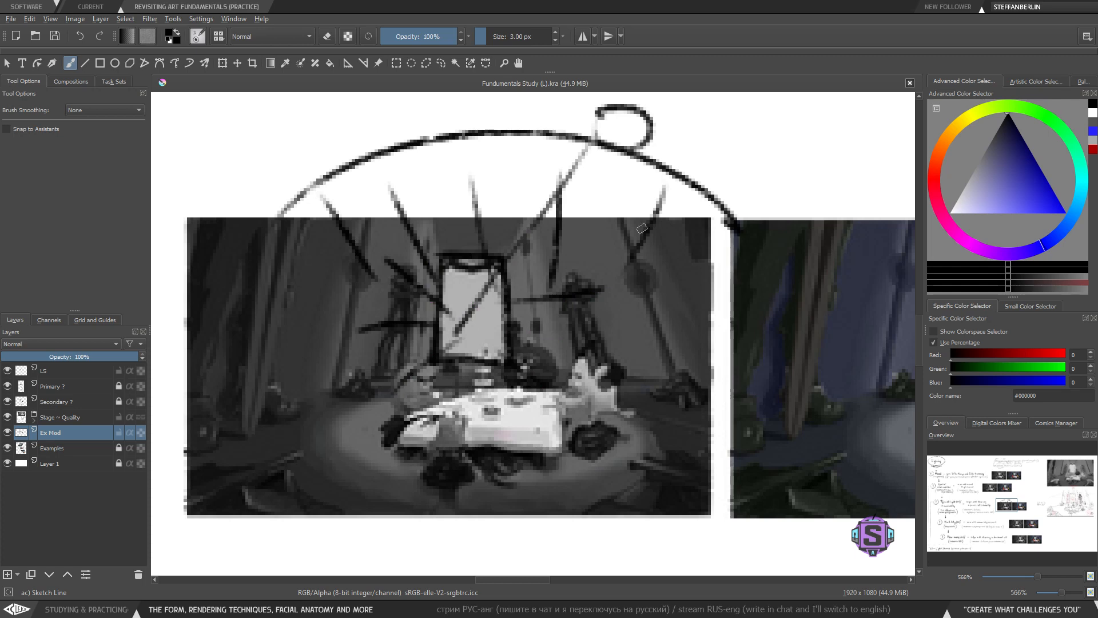
pyautogui.press('Delete')
# - Underline 'How many (LS)' twice, undoing each attempt
pyautogui.press('-')
pyautogui.press('-')
pyautogui.press('-')
pyautogui.press('-')
pyautogui.press('-')
pyautogui.press('-')
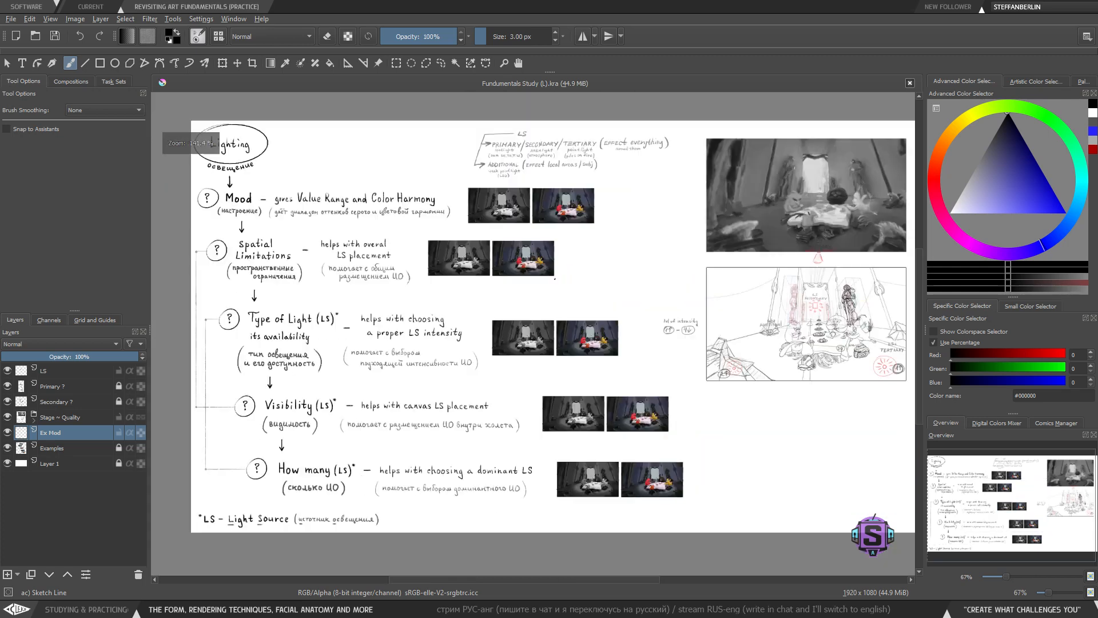
pyautogui.moveTo(477, 434)
pyautogui.mouseDown()
pyautogui.moveTo(480, 405)
pyautogui.moveTo(475, 420)
pyautogui.moveTo(666, 256)
pyautogui.moveTo(747, 236)
pyautogui.moveTo(748, 224)
pyautogui.mouseUp()
pyautogui.press('+')
pyautogui.press('+')
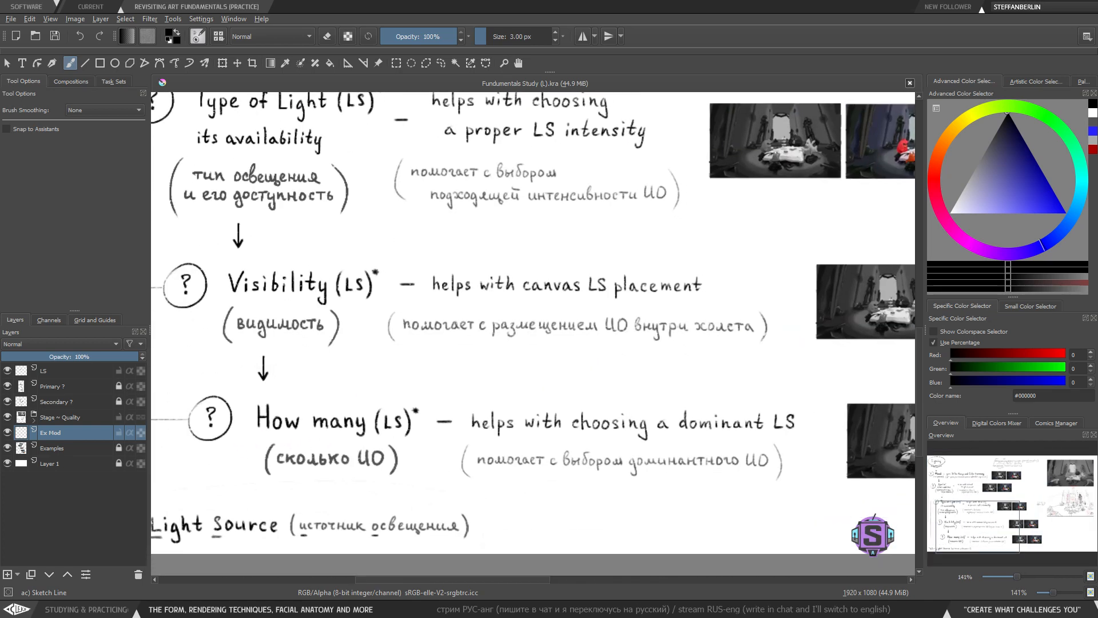
pyautogui.moveTo(251, 440); pyautogui.dragTo(401, 442)
pyautogui.hotkey('ctrl', 'z')
pyautogui.moveTo(244, 434); pyautogui.dragTo(451, 437)
pyautogui.hotkey('ctrl', 'z')
# - Underline 'Type of Light (LS)' and 'How many (LS)', undoing each line
pyautogui.moveTo(324, 379); pyautogui.dragTo(378, 445)
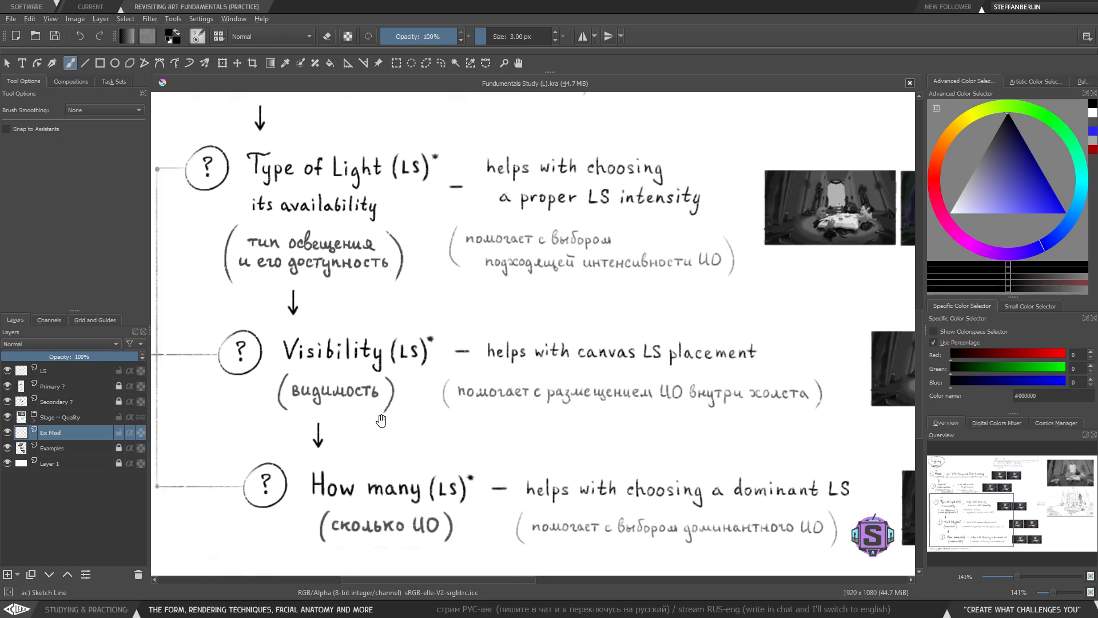
pyautogui.moveTo(247, 183); pyautogui.dragTo(424, 187)
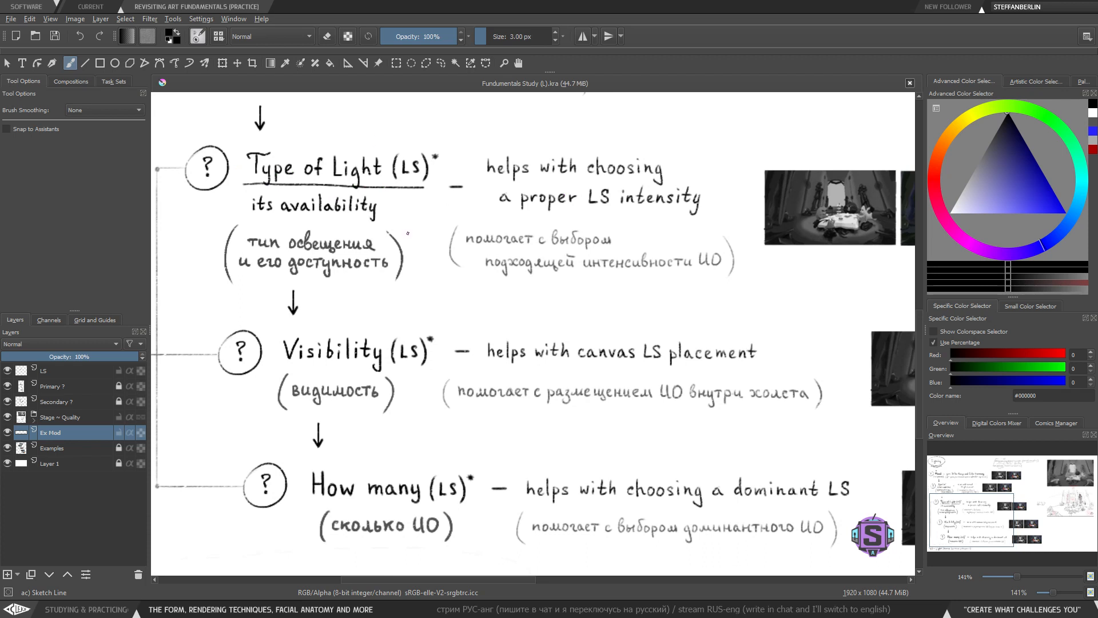
pyautogui.hotkey('ctrl', 'z')
pyautogui.scroll(-4, 403, 344)
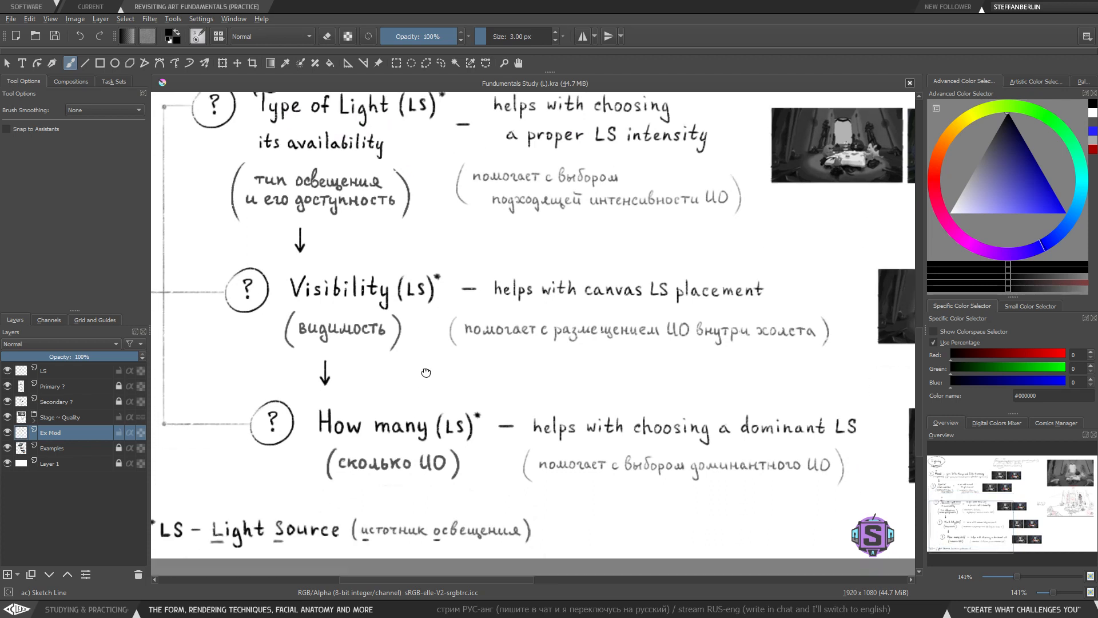
pyautogui.moveTo(308, 423); pyautogui.dragTo(484, 419)
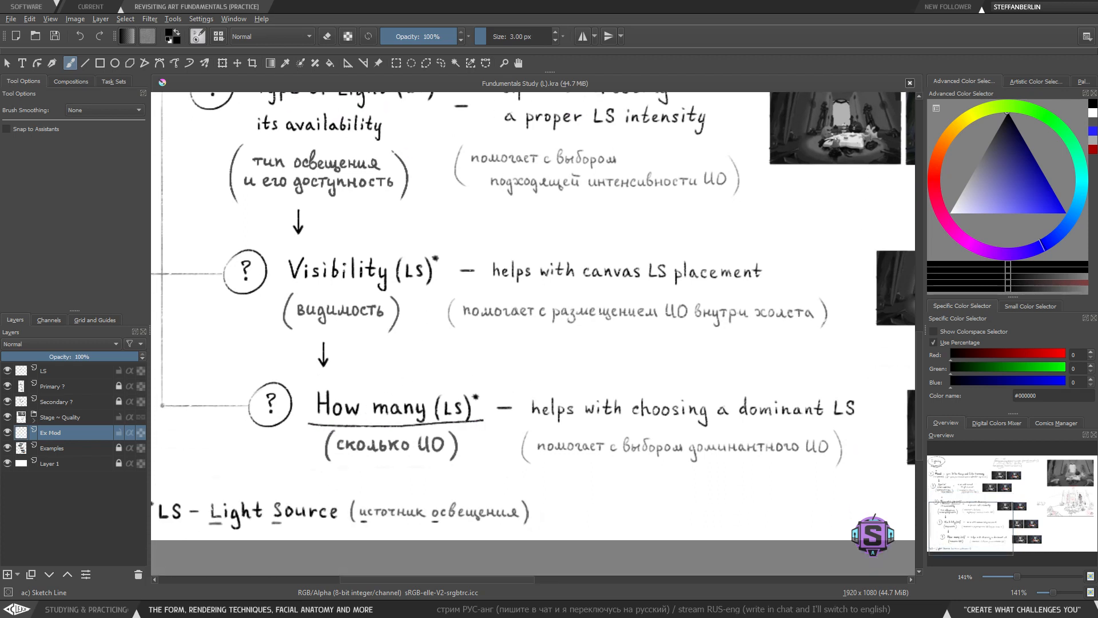
pyautogui.hotkey('ctrl', 'z')
# - Underline 'LS intensity' in the Type of Light row and undo it
pyautogui.moveTo(614, 265); pyautogui.dragTo(532, 367)
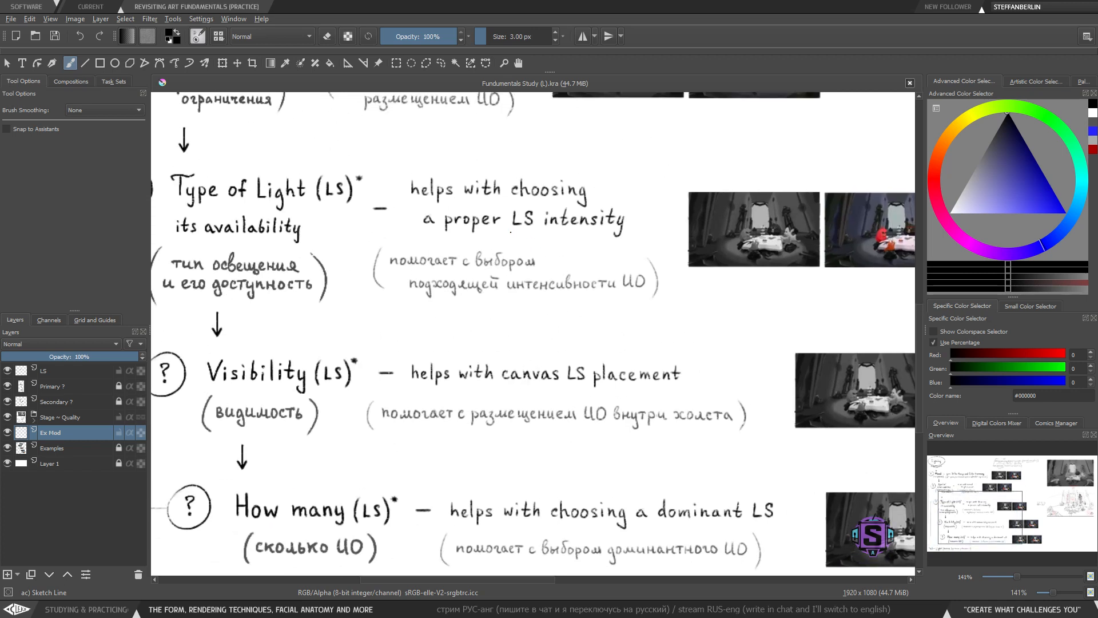
pyautogui.moveTo(501, 234); pyautogui.dragTo(627, 237)
pyautogui.hotkey('ctrl', 'z')
pyautogui.hotkey('ctrl', 'z')
# - Examine the chart's top-right reference painting and the Type of Light reference images up close
pyautogui.moveTo(827, 297); pyautogui.dragTo(568, 269)
pyautogui.moveTo(592, 326); pyautogui.dragTo(541, 313)
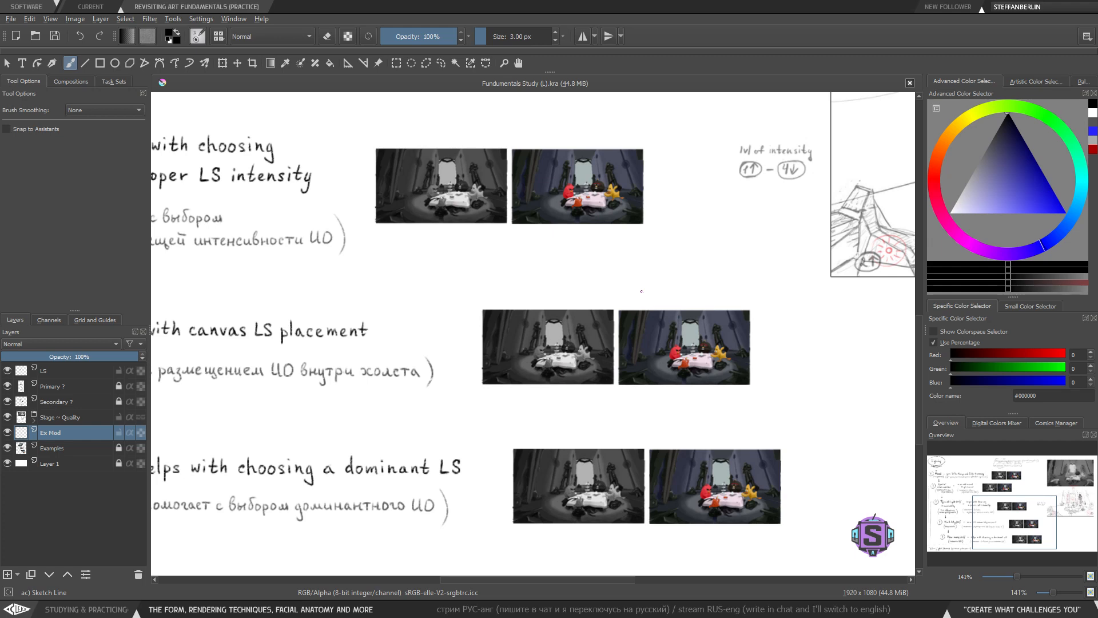
pyautogui.press('-')
pyautogui.press('-')
pyautogui.moveTo(875, 200); pyautogui.dragTo(587, 363)
pyautogui.press('+')
pyautogui.press('+')
pyautogui.moveTo(544, 303); pyautogui.dragTo(580, 388)
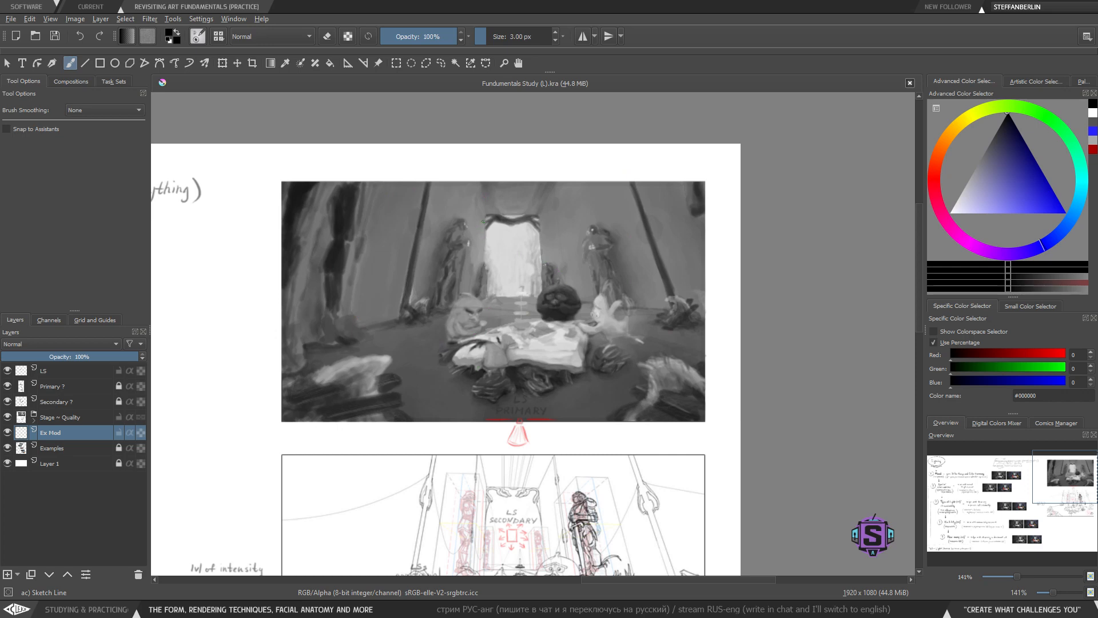
pyautogui.moveTo(477, 304); pyautogui.dragTo(473, 310)
pyautogui.moveTo(400, 399); pyautogui.dragTo(640, 328)
pyautogui.moveTo(179, 446); pyautogui.dragTo(635, 401)
pyautogui.press('+')
pyautogui.press('+')
pyautogui.moveTo(403, 412)
pyautogui.mouseDown()
pyautogui.moveTo(484, 426)
pyautogui.moveTo(445, 446)
pyautogui.mouseUp()
pyautogui.press('+')
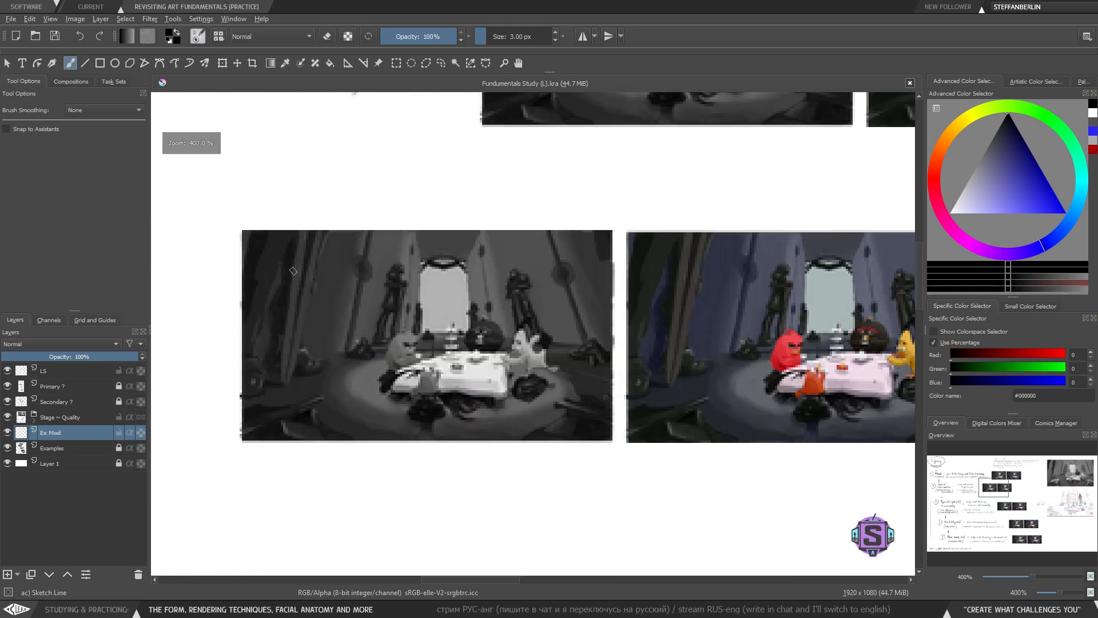
# - Sketch perspective lines and an ellipse around the table in the grayscale image, undoing all of them
pyautogui.moveTo(364, 218)
pyautogui.mouseDown()
pyautogui.moveTo(360, 254)
pyautogui.moveTo(335, 395)
pyautogui.mouseUp()
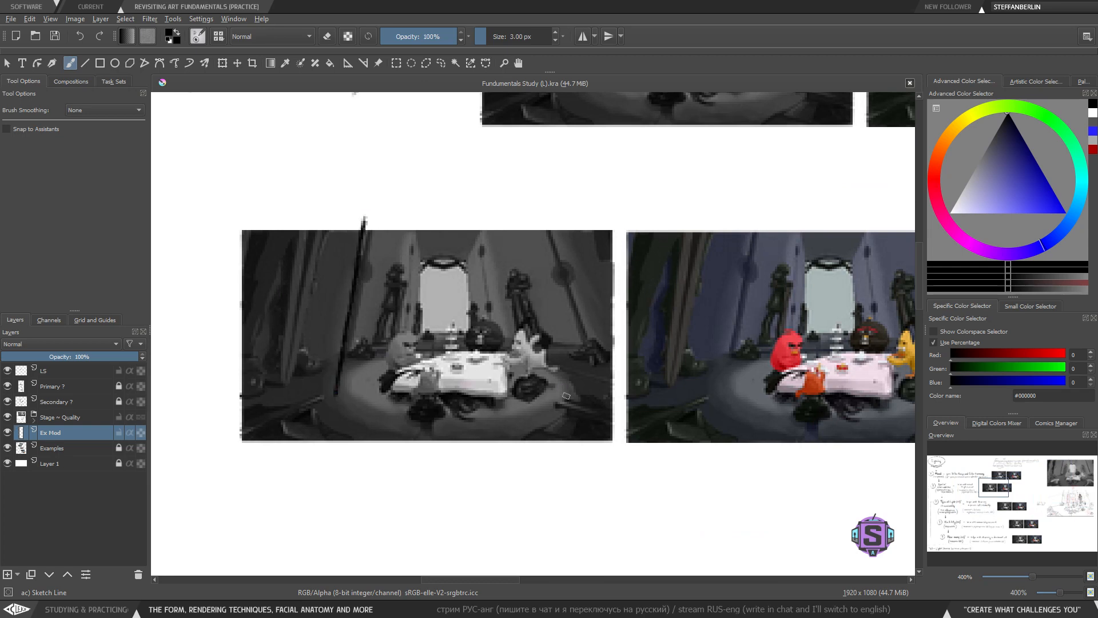
pyautogui.moveTo(566, 402); pyautogui.dragTo(519, 199)
pyautogui.moveTo(355, 386)
pyautogui.mouseDown()
pyautogui.moveTo(394, 419)
pyautogui.moveTo(532, 414)
pyautogui.moveTo(553, 395)
pyautogui.mouseUp()
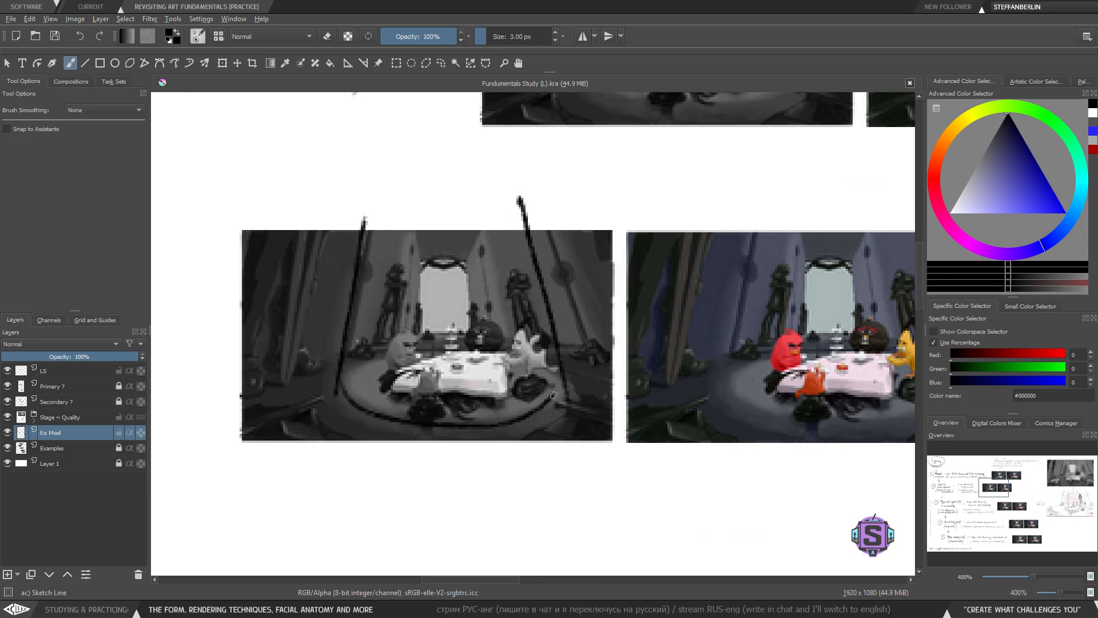
pyautogui.moveTo(466, 348)
pyautogui.mouseDown()
pyautogui.moveTo(441, 436)
pyautogui.moveTo(365, 373)
pyautogui.mouseUp()
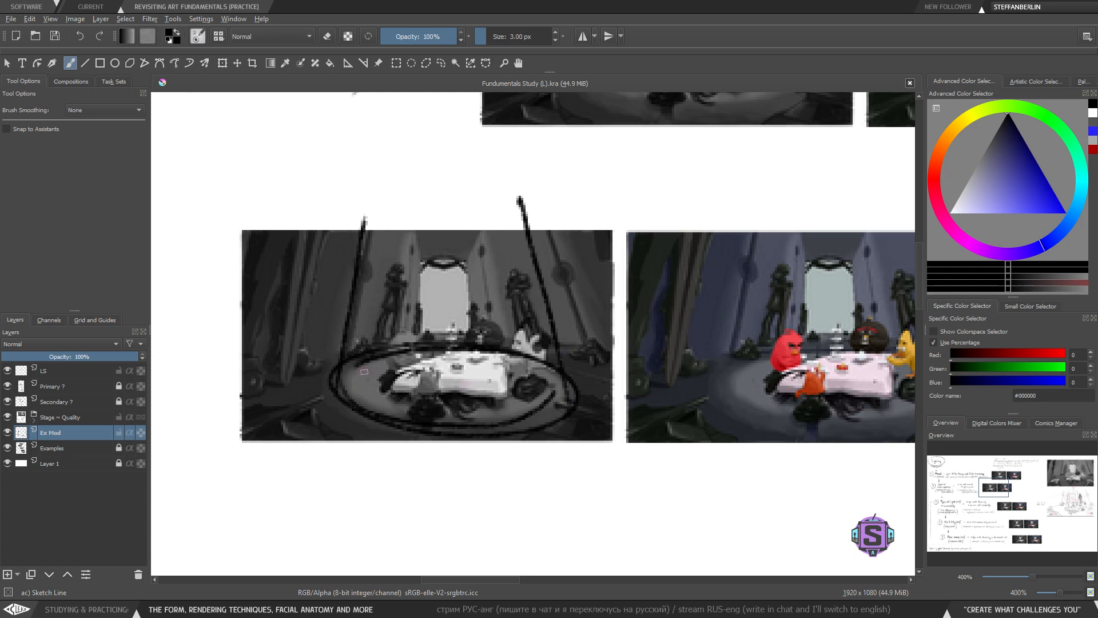
pyautogui.hotkey('ctrl', 'z')
pyautogui.hotkey('ctrl', 'z')
pyautogui.hotkey('ctrl', 'z')
pyautogui.hotkey('ctrl', 'z')
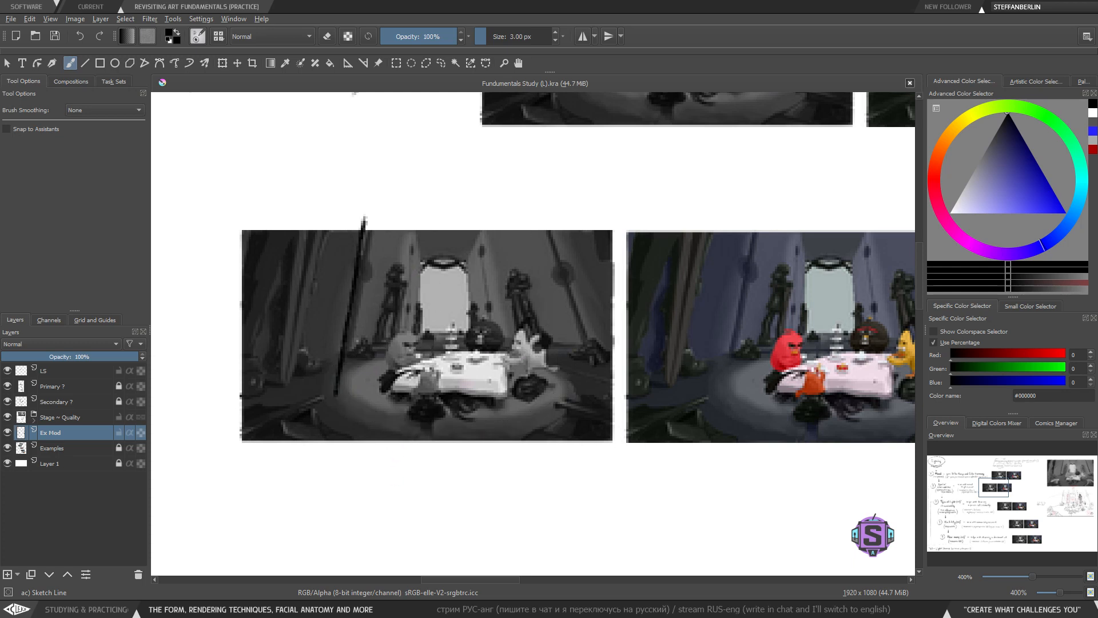
pyautogui.moveTo(424, 258)
pyautogui.mouseDown()
pyautogui.moveTo(418, 334)
pyautogui.moveTo(473, 335)
pyautogui.moveTo(466, 263)
pyautogui.moveTo(422, 259)
pyautogui.mouseUp()
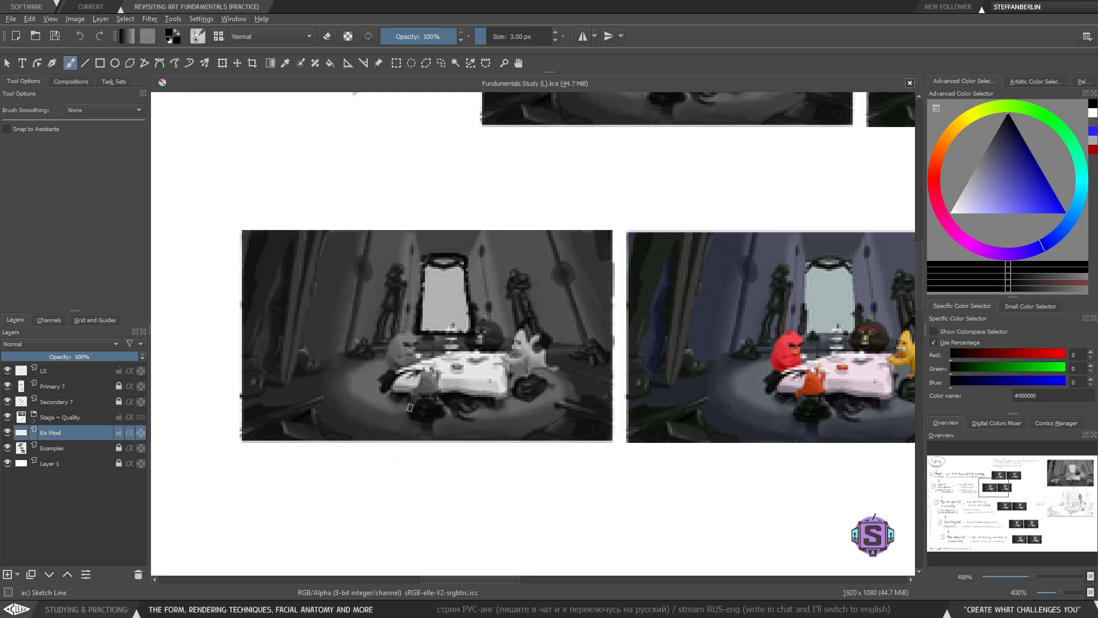
pyautogui.hotkey('ctrl', 'z')
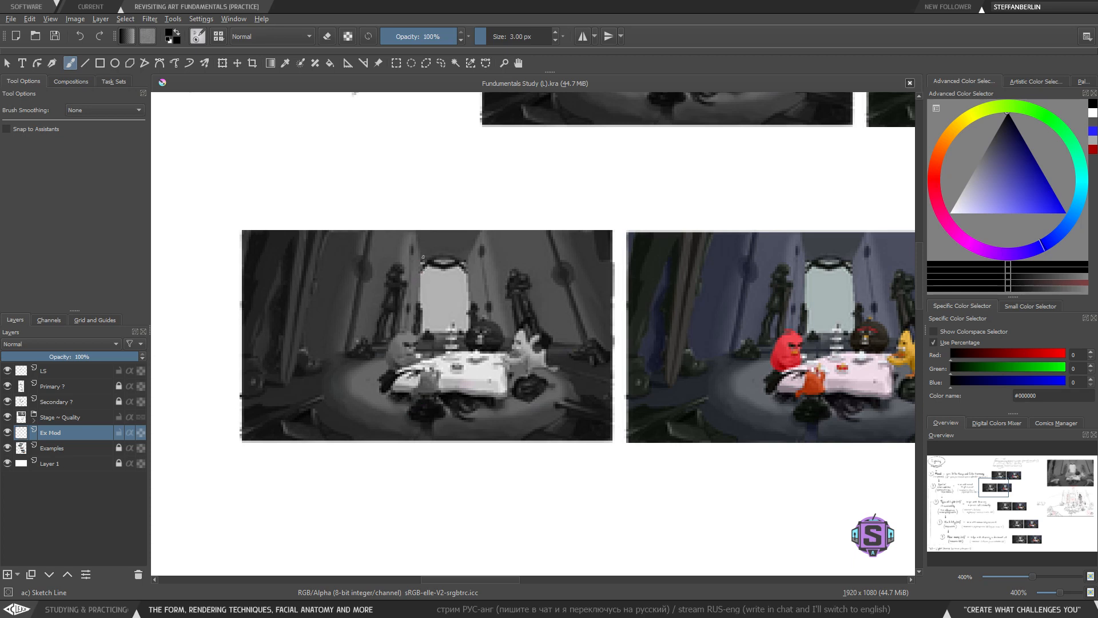
# - Try three short marks on the grayscale image, undoing each one
pyautogui.moveTo(423, 257)
pyautogui.mouseDown()
pyautogui.moveTo(416, 343)
pyautogui.moveTo(466, 341)
pyautogui.mouseUp()
pyautogui.hotkey('ctrl', 'z')
pyautogui.moveTo(548, 355)
pyautogui.mouseDown()
pyautogui.moveTo(404, 425)
pyautogui.moveTo(546, 353)
pyautogui.mouseUp()
pyautogui.hotkey('ctrl', 'z')
pyautogui.moveTo(415, 267)
pyautogui.mouseDown()
pyautogui.moveTo(419, 329)
pyautogui.moveTo(474, 308)
pyautogui.moveTo(415, 270)
pyautogui.mouseUp()
pyautogui.hotkey('ctrl', 'z')
# - Underline 'How many (LS)' in the last chart row and undo the line
pyautogui.press('1')
pyautogui.moveTo(416, 513); pyautogui.dragTo(382, 234)
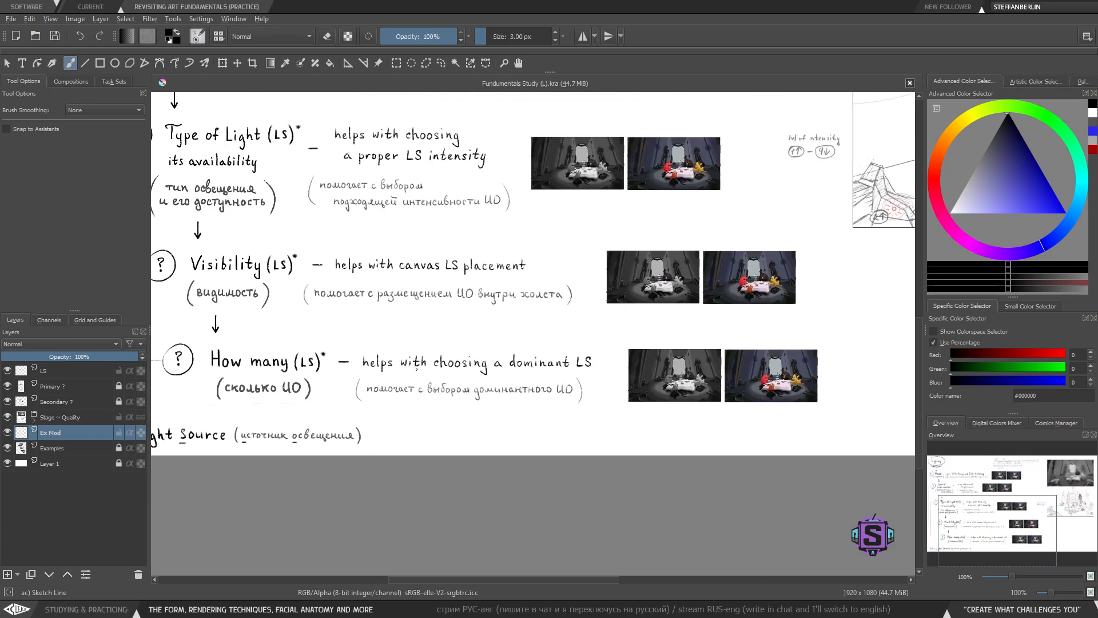
pyautogui.press('+')
pyautogui.moveTo(408, 458); pyautogui.dragTo(501, 386)
pyautogui.moveTo(364, 361); pyautogui.dragTo(619, 355)
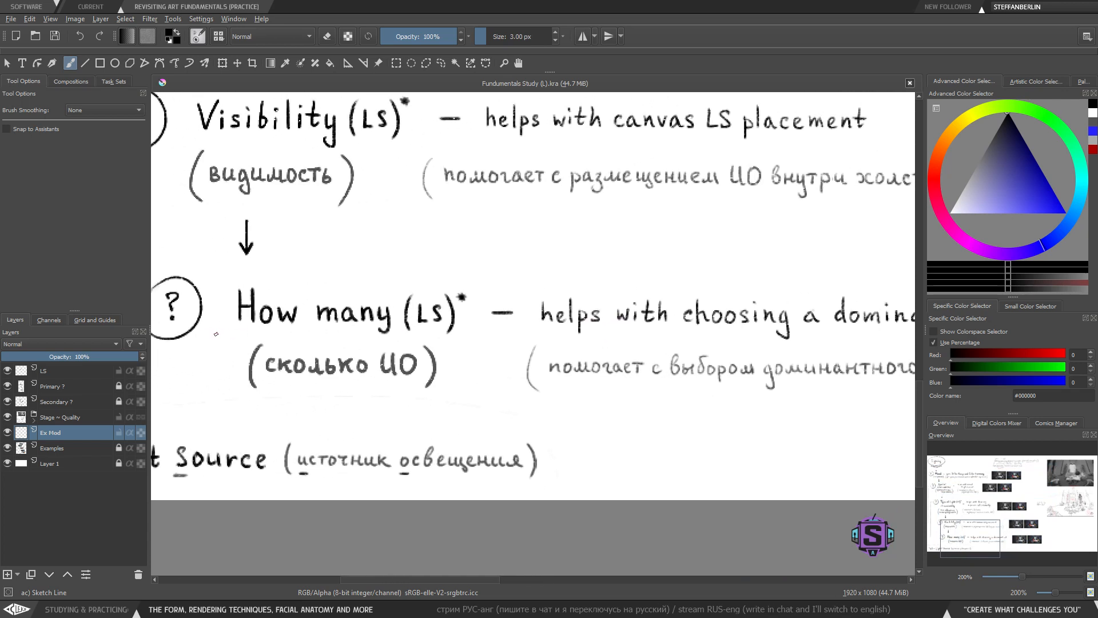
pyautogui.moveTo(217, 334); pyautogui.dragTo(535, 344)
pyautogui.hotkey('ctrl', 'z')
# - Try a short mark near 'a dominant LS' and undo it
pyautogui.moveTo(751, 383); pyautogui.dragTo(476, 412)
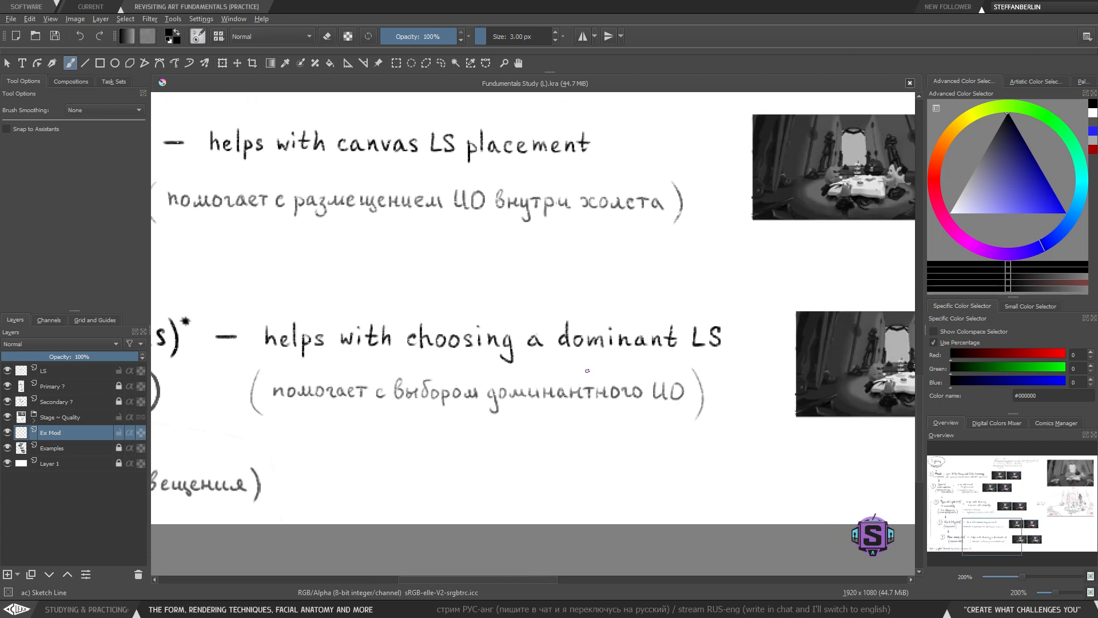
pyautogui.moveTo(552, 297)
pyautogui.mouseDown()
pyautogui.moveTo(547, 355)
pyautogui.moveTo(737, 364)
pyautogui.moveTo(517, 298)
pyautogui.mouseUp()
pyautogui.hotkey('ctrl', 'z')
# - Circle the characters in the How many row's colour reference image and undo the circle
pyautogui.hscroll(10, 589, 374)
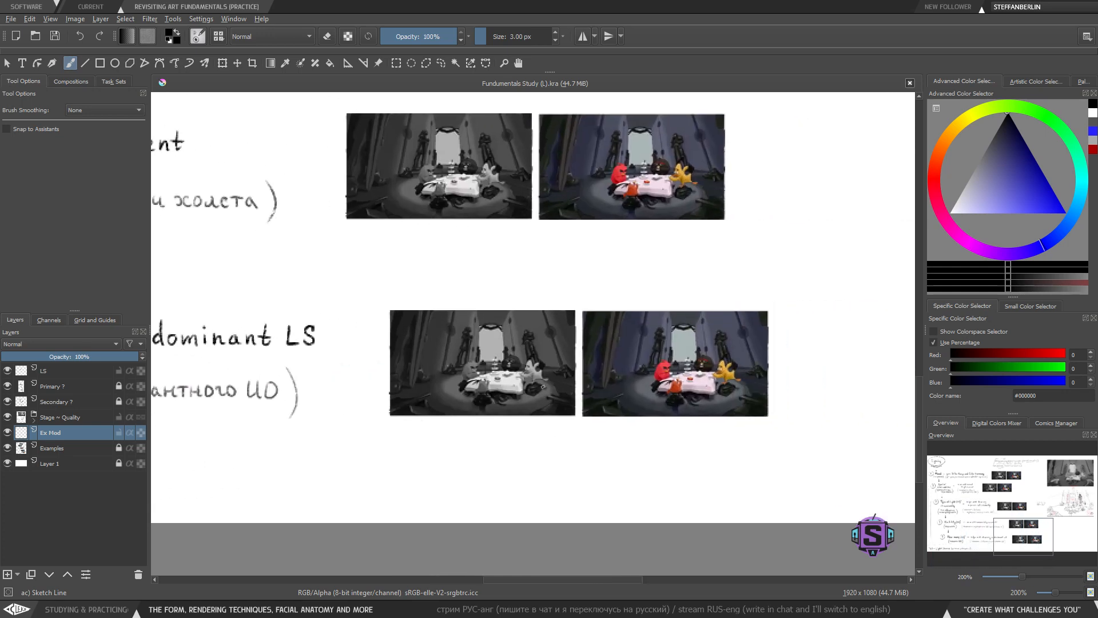
pyautogui.moveTo(742, 377)
pyautogui.mouseDown()
pyautogui.moveTo(767, 394)
pyautogui.moveTo(652, 389)
pyautogui.mouseUp()
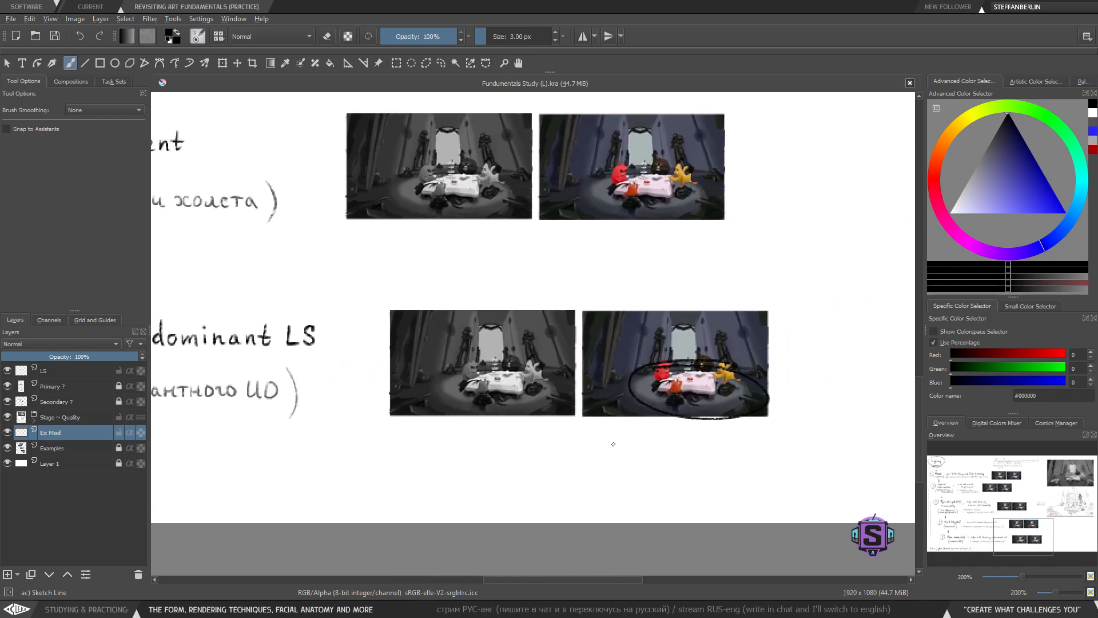
pyautogui.hotkey('ctrl', 'z')
# - Underline 'LS intensity' in the Type of Light row and 'dominant LS' in the How many row
pyautogui.moveTo(680, 461); pyautogui.dragTo(936, 449)
pyautogui.press('-')
pyautogui.moveTo(549, 464); pyautogui.dragTo(760, 488)
pyautogui.moveTo(527, 390); pyautogui.dragTo(634, 494)
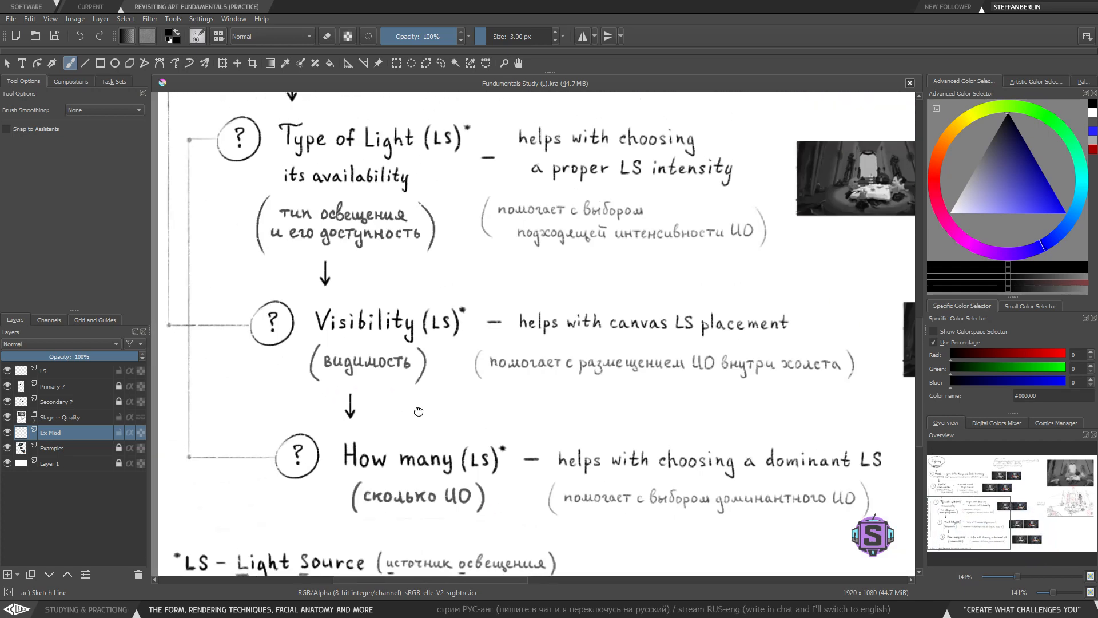
pyautogui.moveTo(403, 406)
pyautogui.mouseDown()
pyautogui.moveTo(515, 476)
pyautogui.moveTo(477, 500)
pyautogui.mouseUp()
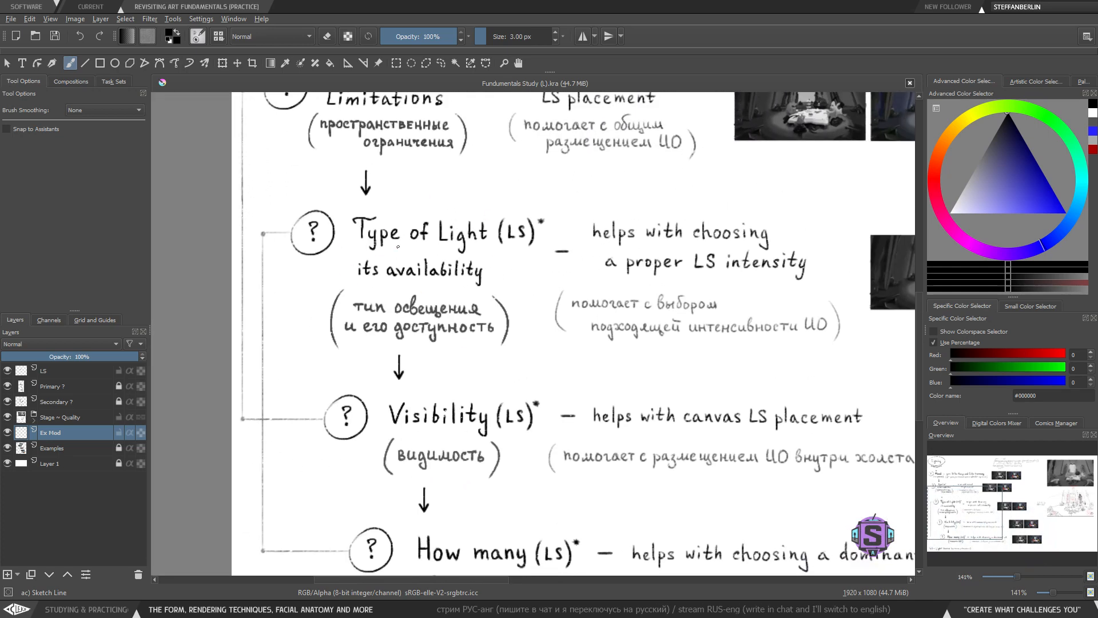
pyautogui.moveTo(608, 246); pyautogui.dragTo(452, 211)
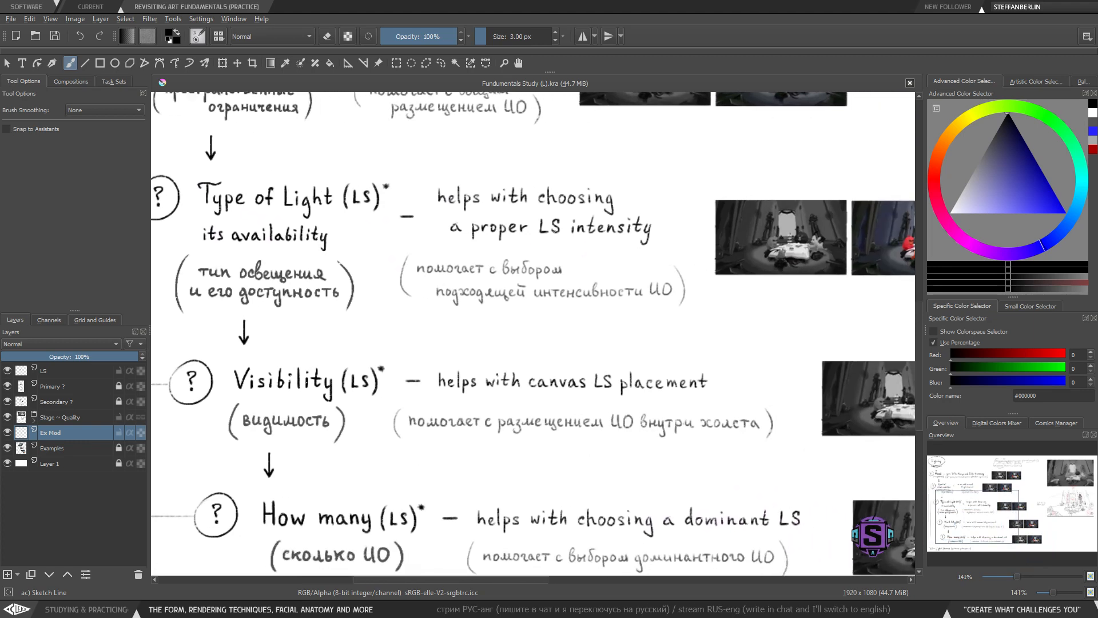
pyautogui.moveTo(528, 243); pyautogui.dragTo(668, 246)
pyautogui.moveTo(704, 544)
pyautogui.mouseDown()
pyautogui.moveTo(590, 439)
pyautogui.moveTo(703, 437)
pyautogui.mouseUp()
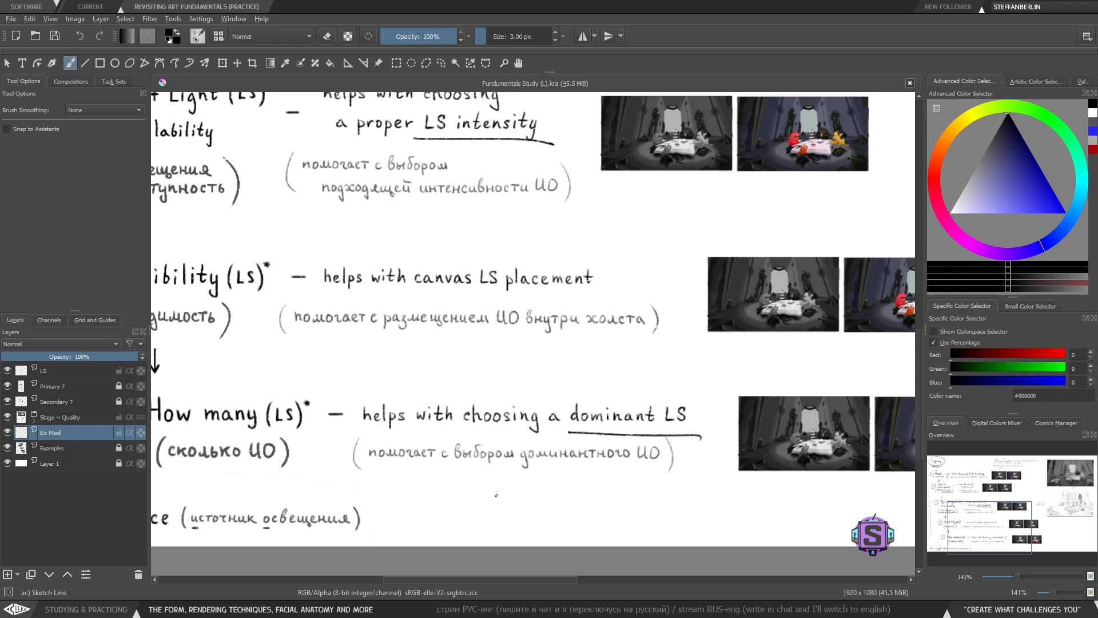
pyautogui.moveTo(541, 364); pyautogui.dragTo(509, 427)
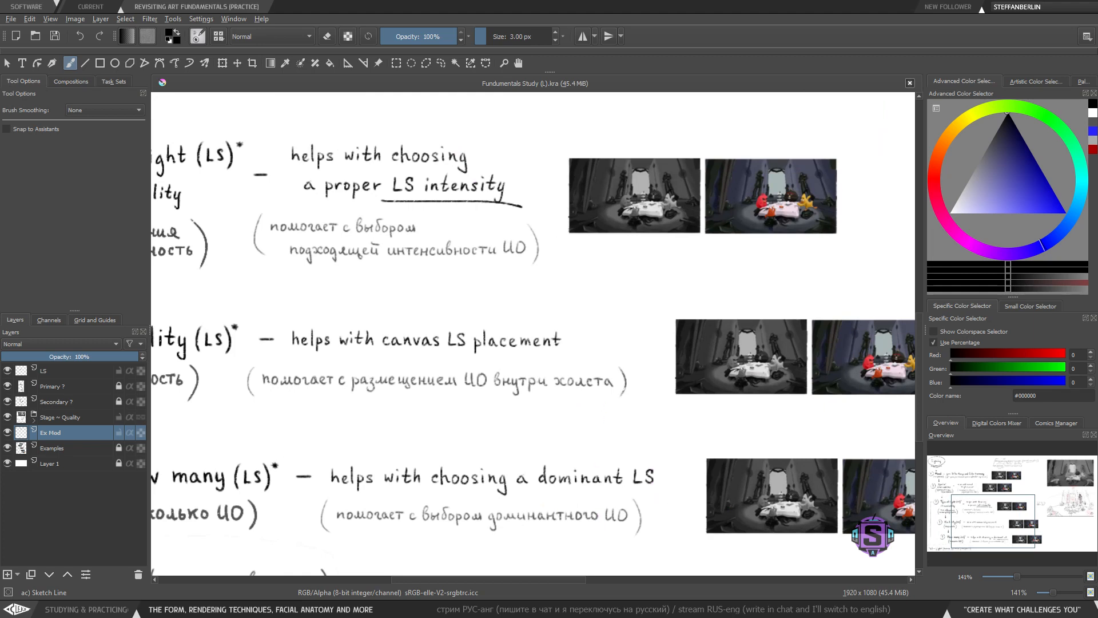
# - Review the whole lighting chart, then return to its upper rows at closer zoom
pyautogui.scroll(-2, 595, 457)
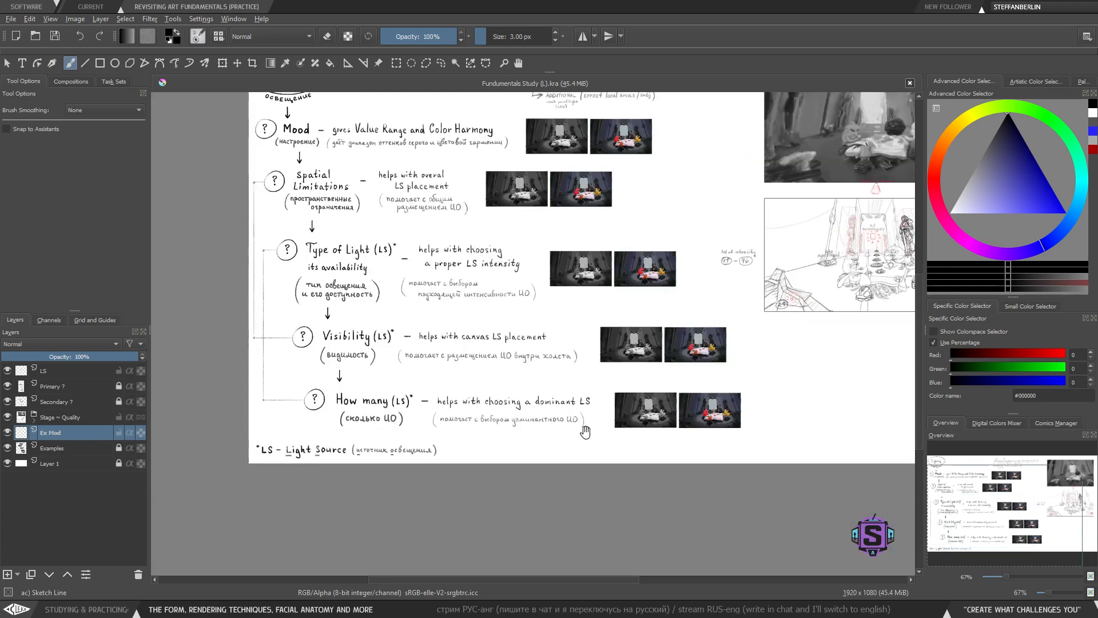
pyautogui.moveTo(587, 429); pyautogui.dragTo(549, 489)
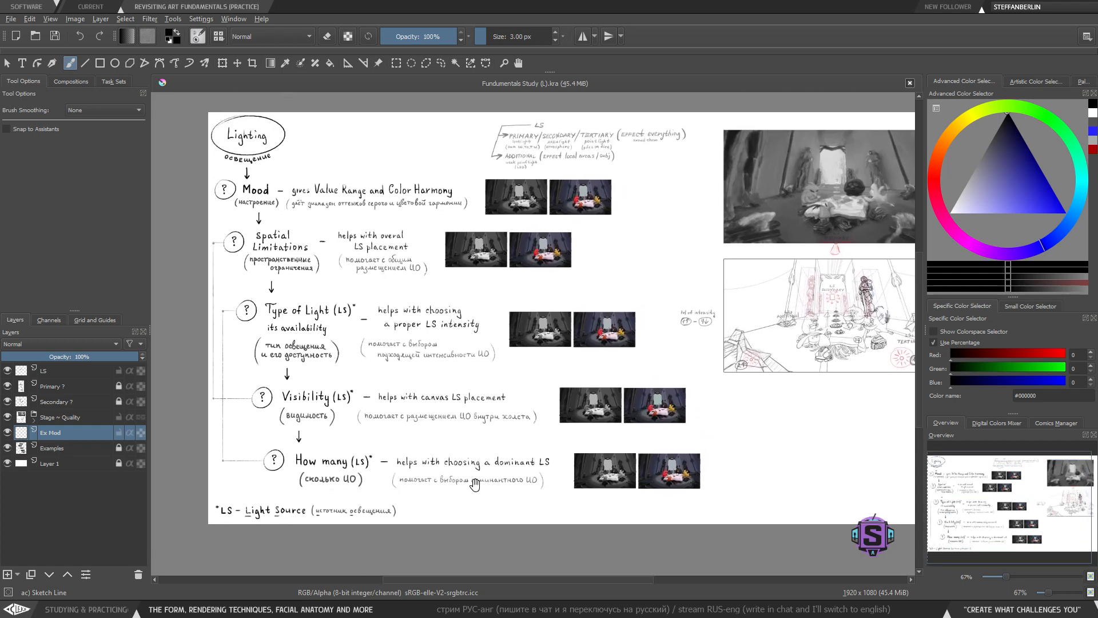
pyautogui.moveTo(475, 485); pyautogui.dragTo(445, 474)
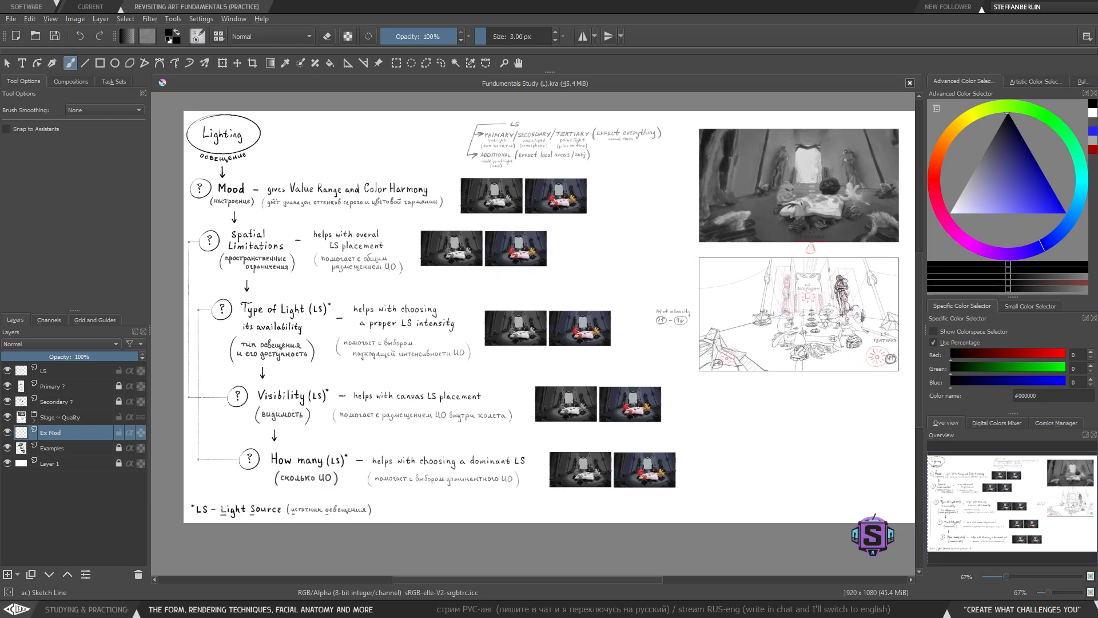
pyautogui.moveTo(284, 208); pyautogui.dragTo(304, 213)
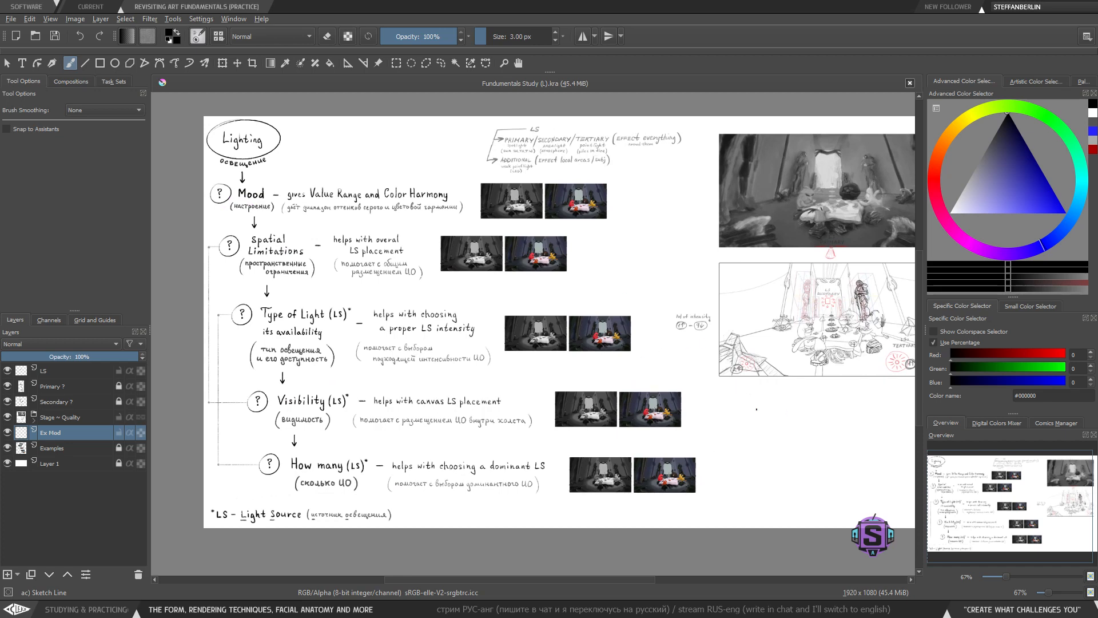
pyautogui.moveTo(606, 404); pyautogui.dragTo(602, 407)
pyautogui.scroll(1, 382, 309)
pyautogui.moveTo(391, 278); pyautogui.dragTo(533, 390)
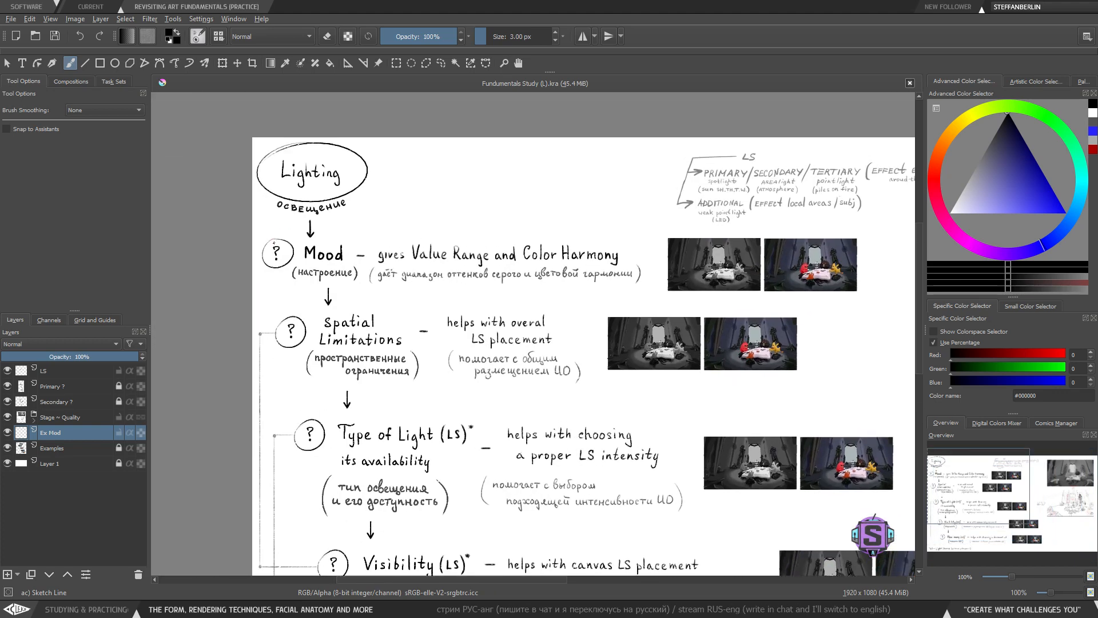
# - Try boxing the Mood heading and then 'Value Range', undoing each box
pyautogui.moveTo(277, 223)
pyautogui.mouseDown()
pyautogui.moveTo(355, 306)
pyautogui.moveTo(348, 225)
pyautogui.moveTo(273, 224)
pyautogui.mouseUp()
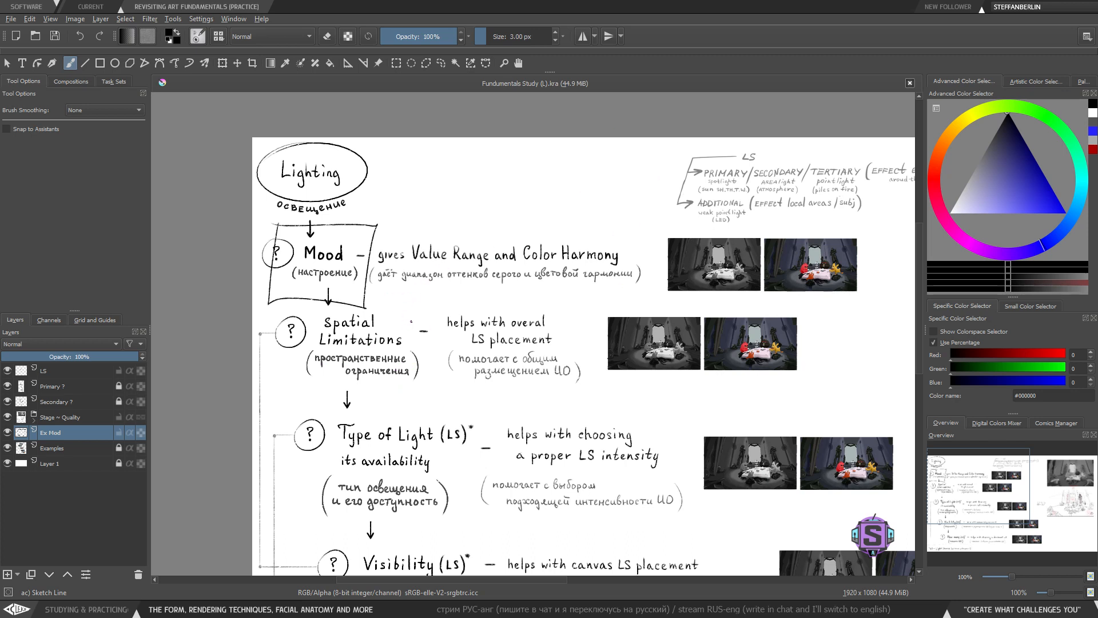
pyautogui.hotkey('ctrl', 'z')
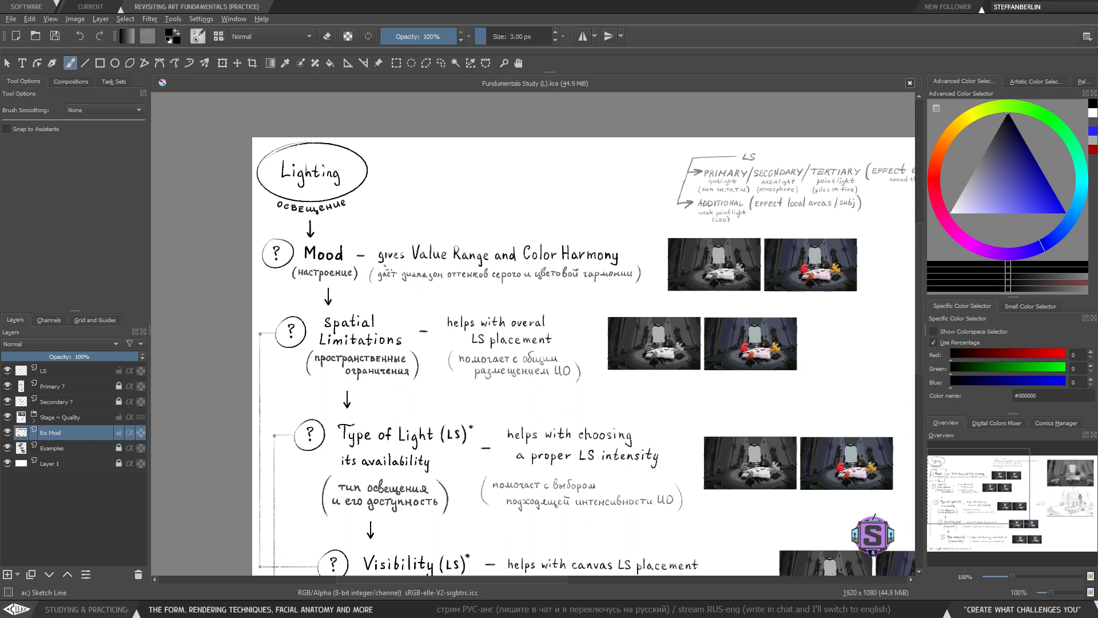
pyautogui.moveTo(413, 233)
pyautogui.mouseDown()
pyautogui.moveTo(408, 271)
pyautogui.moveTo(414, 221)
pyautogui.mouseUp()
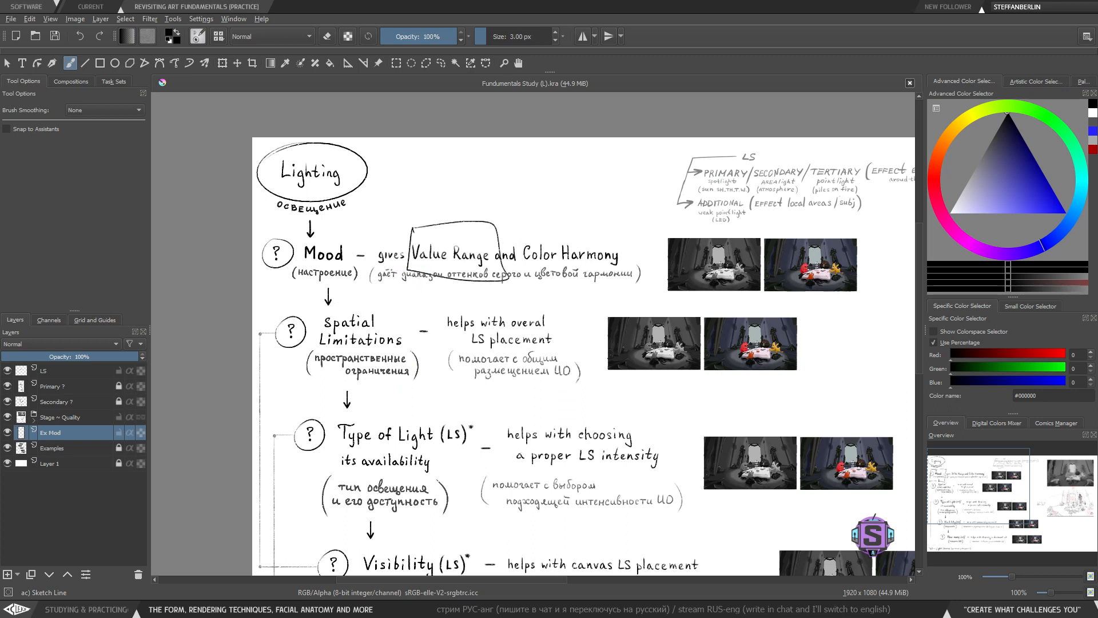
pyautogui.hotkey('ctrl', 'z')
# - Try boxing 'Color Harmony' in the Mood row and undo the marks
pyautogui.moveTo(520, 224)
pyautogui.mouseDown()
pyautogui.moveTo(521, 244)
pyautogui.moveTo(646, 266)
pyautogui.moveTo(505, 223)
pyautogui.mouseUp()
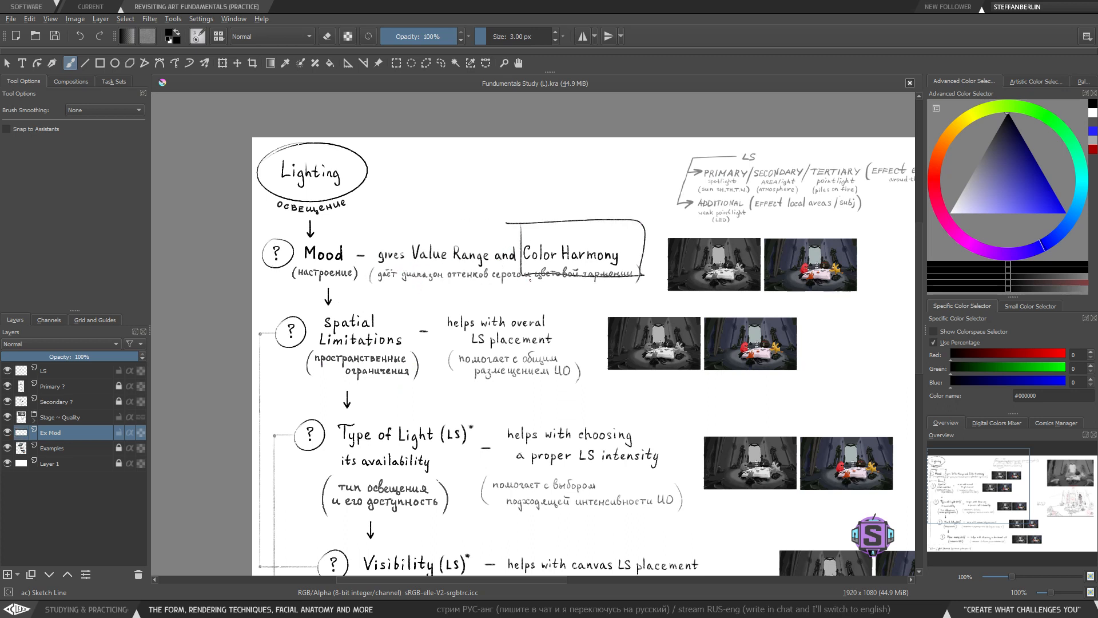
pyautogui.moveTo(597, 253); pyautogui.dragTo(613, 270)
pyautogui.hotkey('ctrl', 'z')
pyautogui.hotkey('ctrl', 'z')
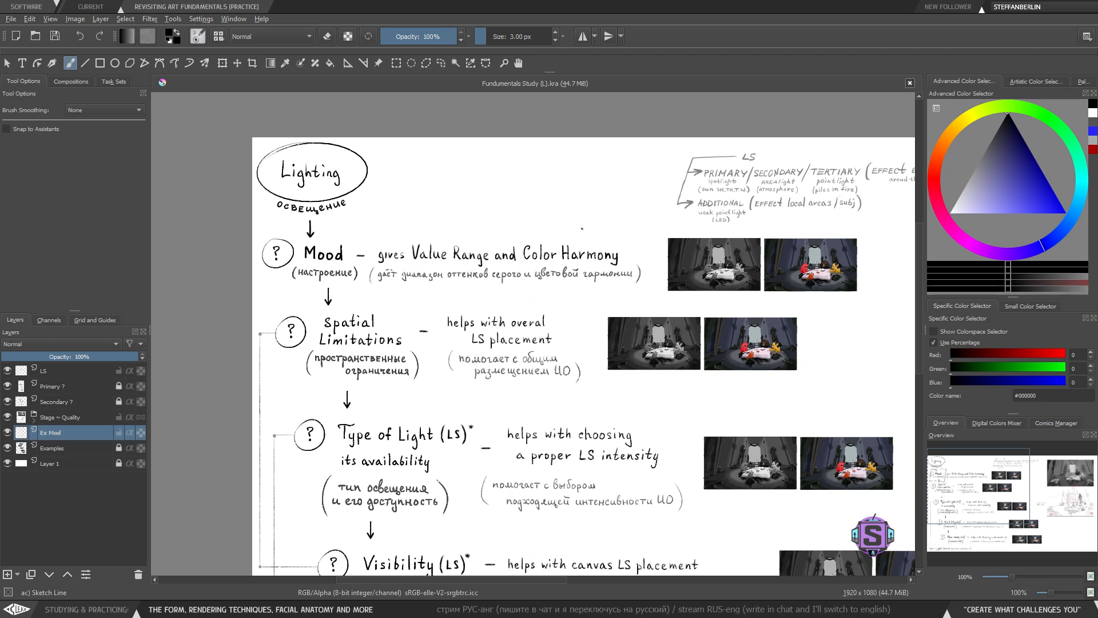
# - Try circling the Spatial Limitations heading and undo the circle
pyautogui.moveTo(540, 411); pyautogui.dragTo(491, 305)
pyautogui.moveTo(488, 365); pyautogui.dragTo(485, 384)
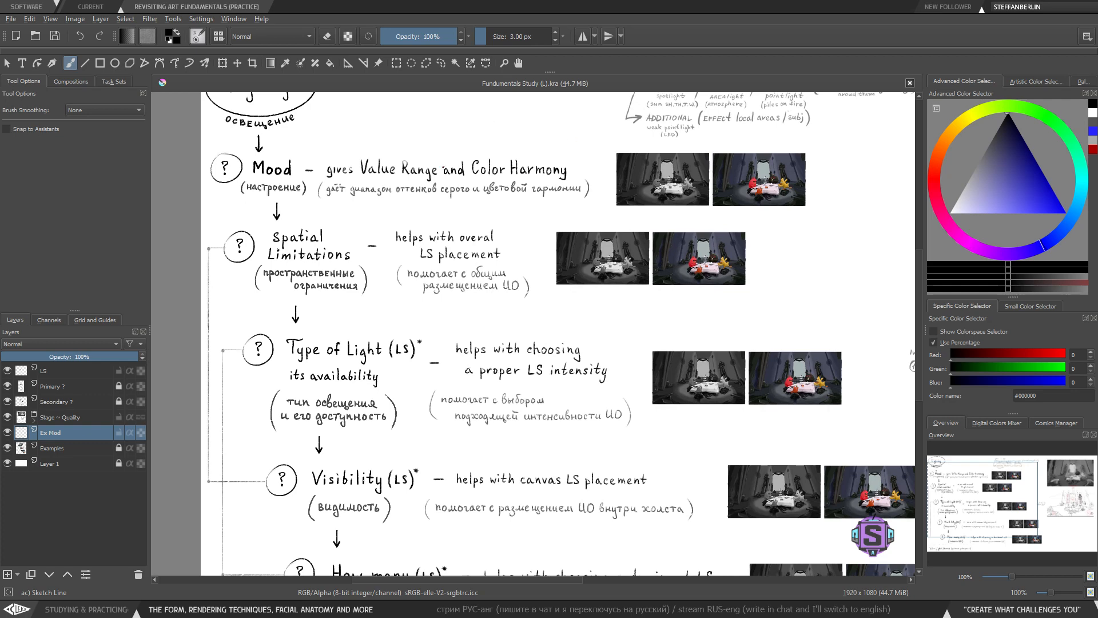
pyautogui.moveTo(464, 322); pyautogui.dragTo(464, 321)
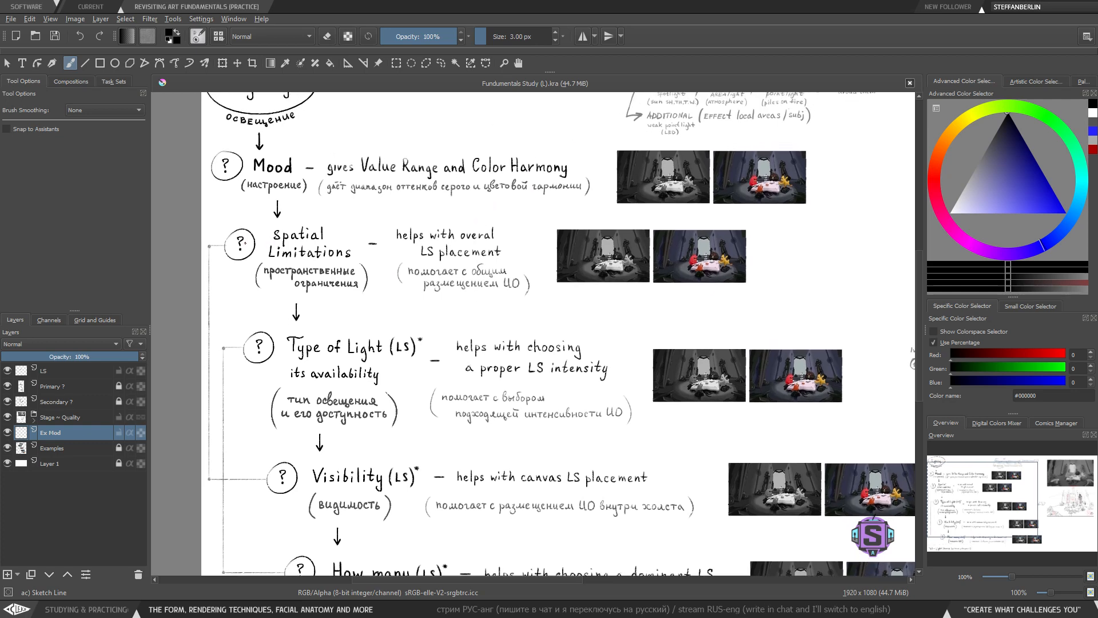
pyautogui.moveTo(298, 207)
pyautogui.mouseDown()
pyautogui.moveTo(338, 322)
pyautogui.moveTo(250, 226)
pyautogui.mouseUp()
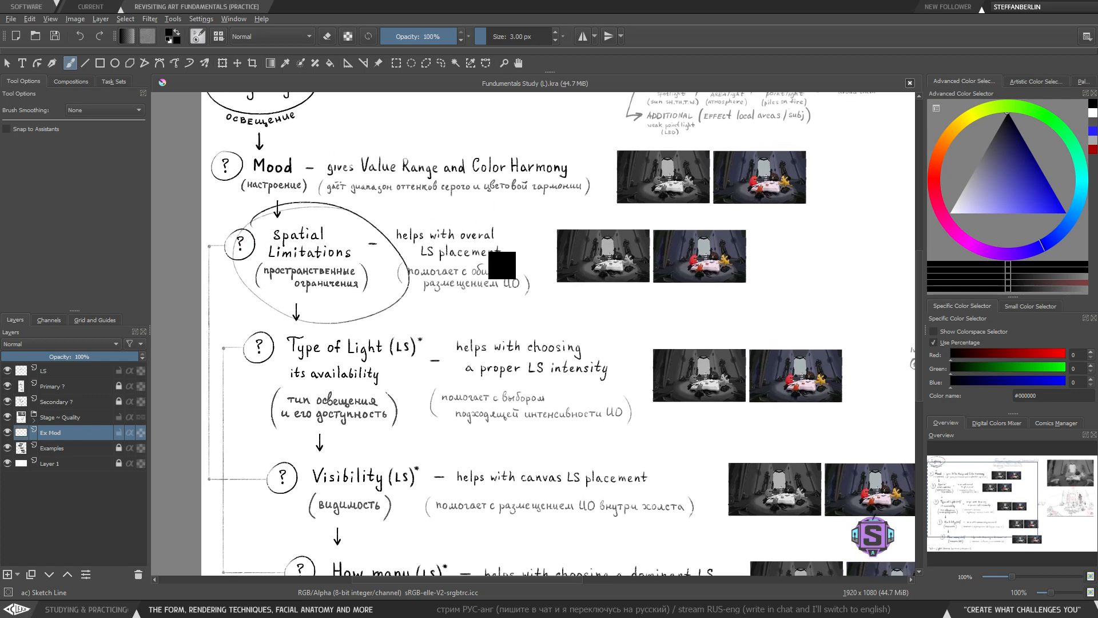
pyautogui.hotkey('ctrl', 'z')
# - Underline 'helps with overal LS placement' in the Spatial Limitations row and undo both lines
pyautogui.moveTo(399, 242); pyautogui.dragTo(501, 243)
pyautogui.moveTo(411, 259); pyautogui.dragTo(532, 257)
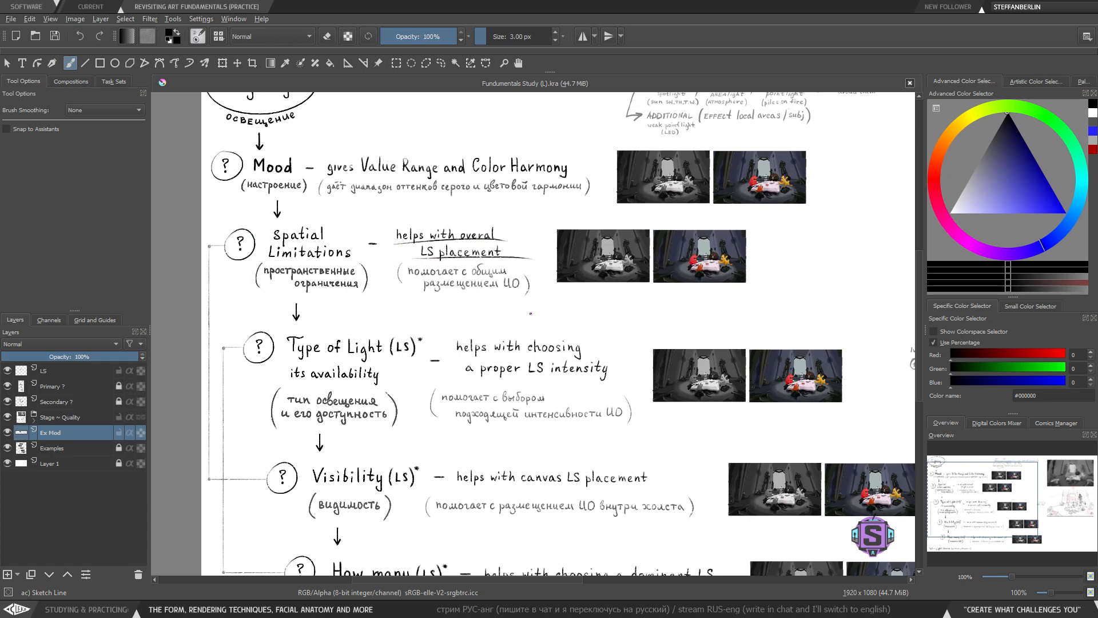
pyautogui.hotkey('ctrl', 'z')
pyautogui.hotkey('ctrl', 'z')
# - Try boxing the Visibility heading and underlining 'canvas LS placement', undoing both marks
pyautogui.moveTo(470, 363); pyautogui.dragTo(462, 352)
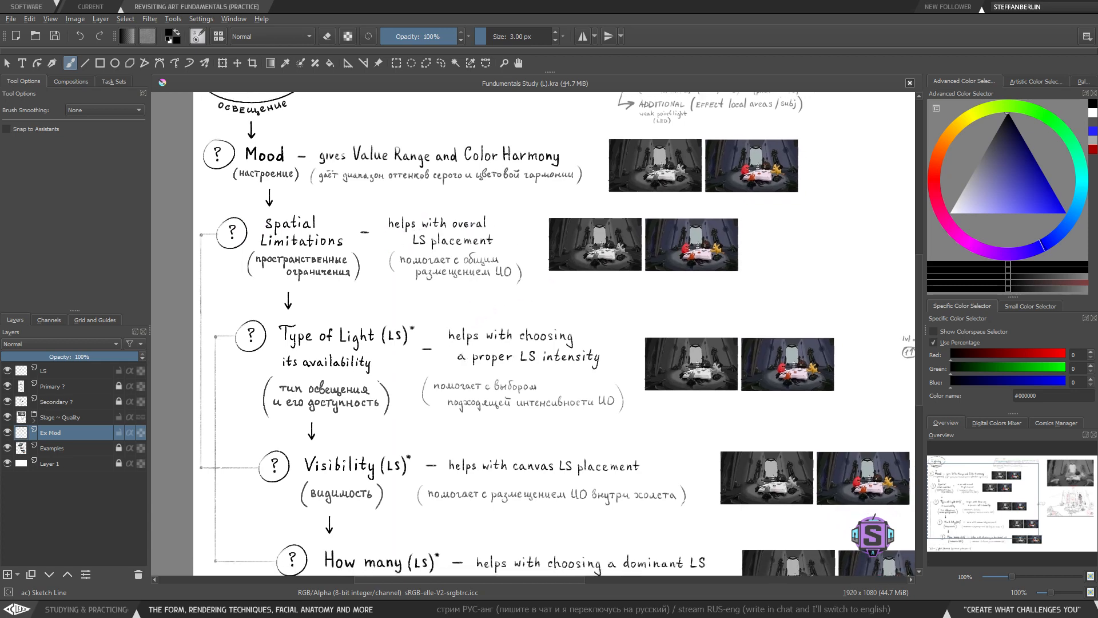
pyautogui.moveTo(463, 409); pyautogui.dragTo(439, 352)
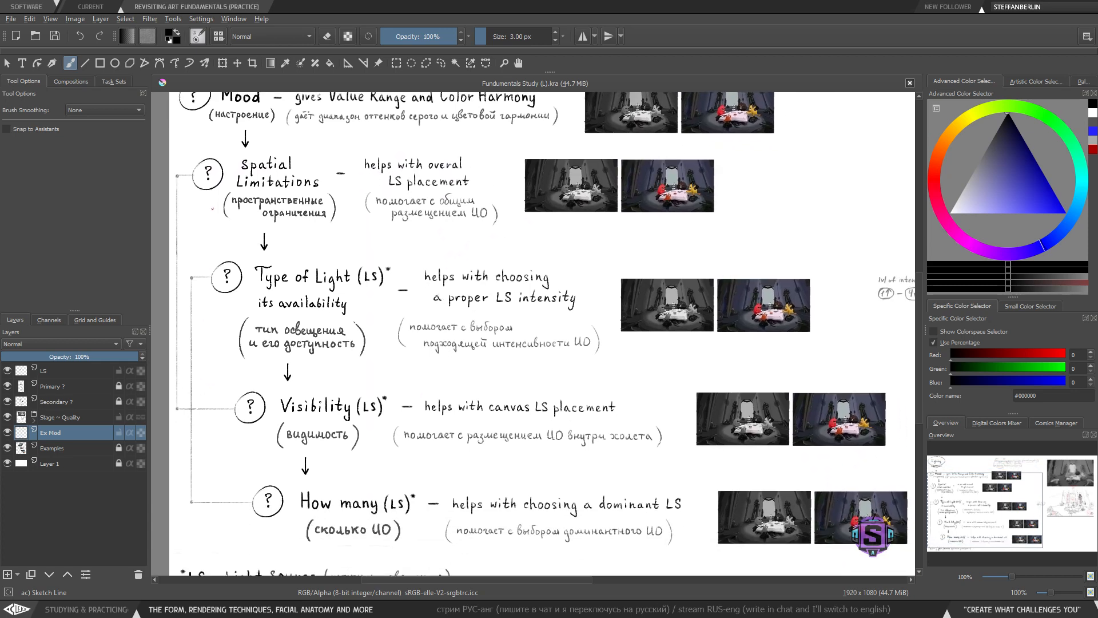
pyautogui.moveTo(333, 381)
pyautogui.mouseDown()
pyautogui.moveTo(267, 447)
pyautogui.moveTo(399, 438)
pyautogui.moveTo(278, 375)
pyautogui.mouseUp()
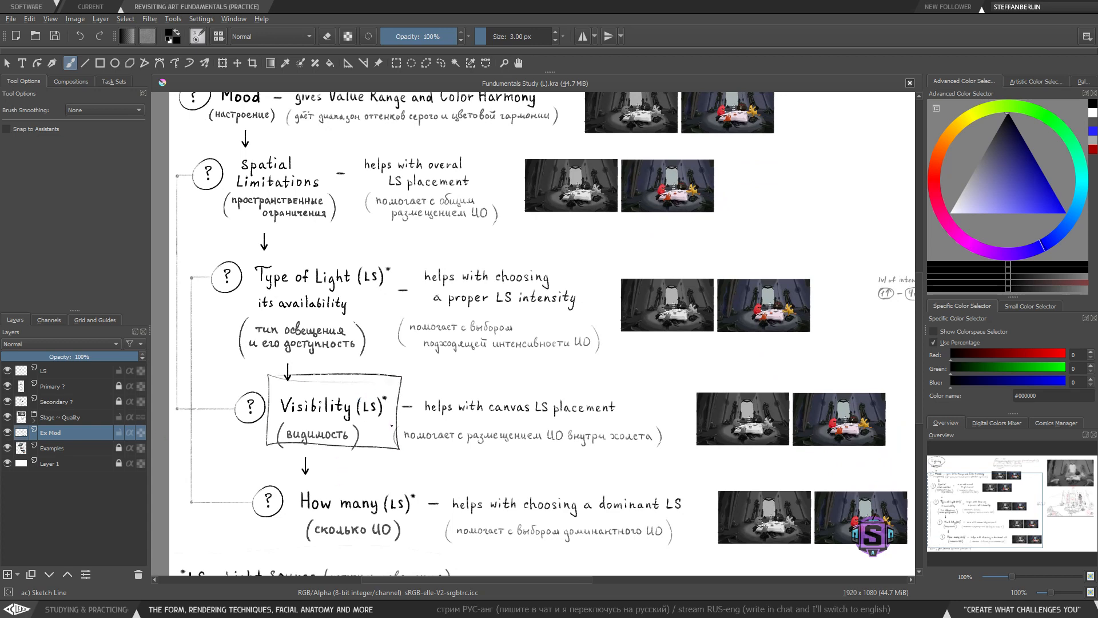
pyautogui.hotkey('ctrl', 'z')
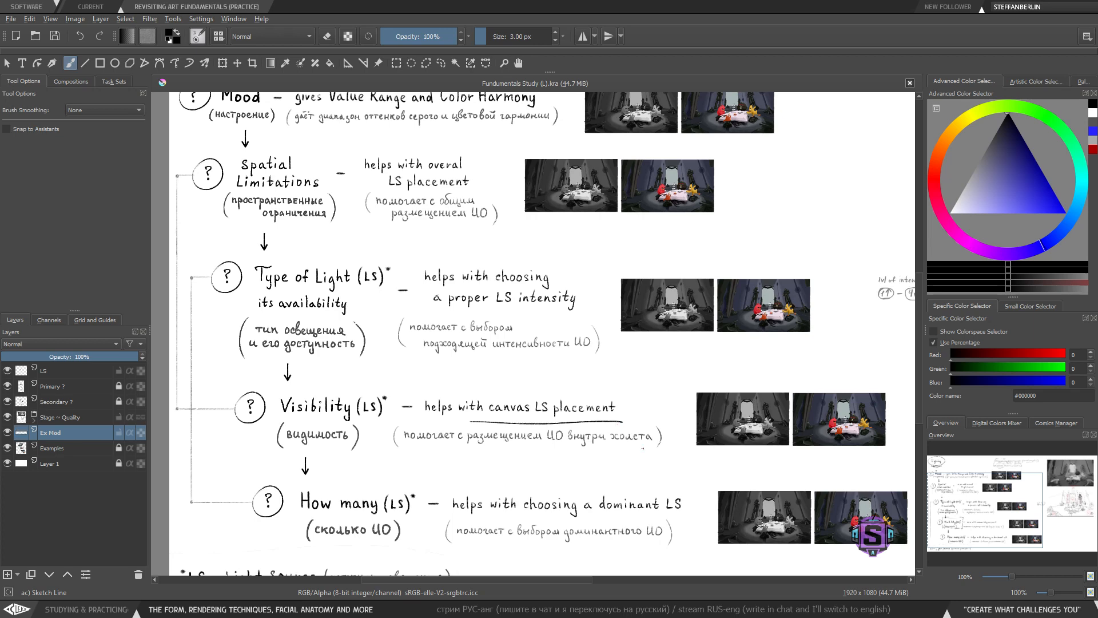
pyautogui.hotkey('ctrl', 'z')
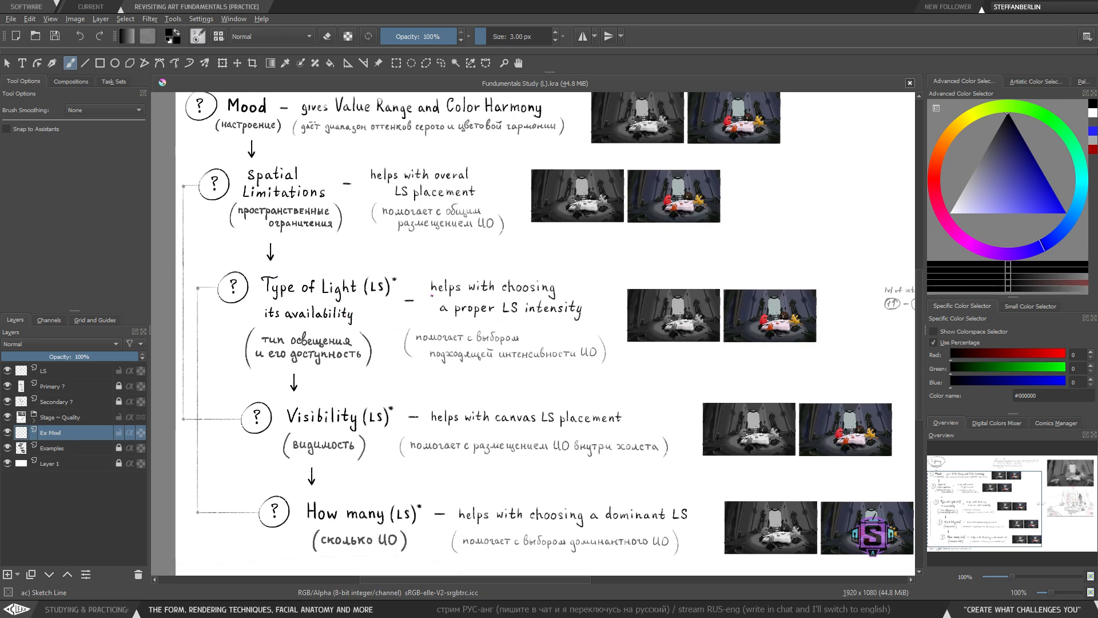
# - Try underlining 'helps with choosing a dominant LS' in the How many row and undo the marks
pyautogui.scroll(-2, 498, 314)
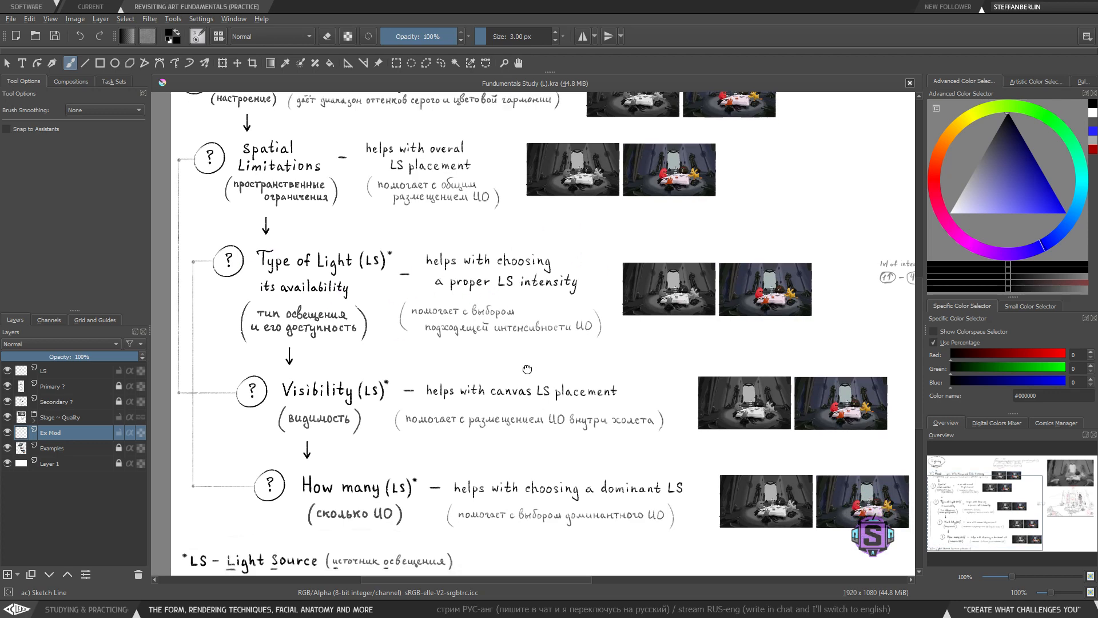
pyautogui.moveTo(519, 445); pyautogui.dragTo(528, 418)
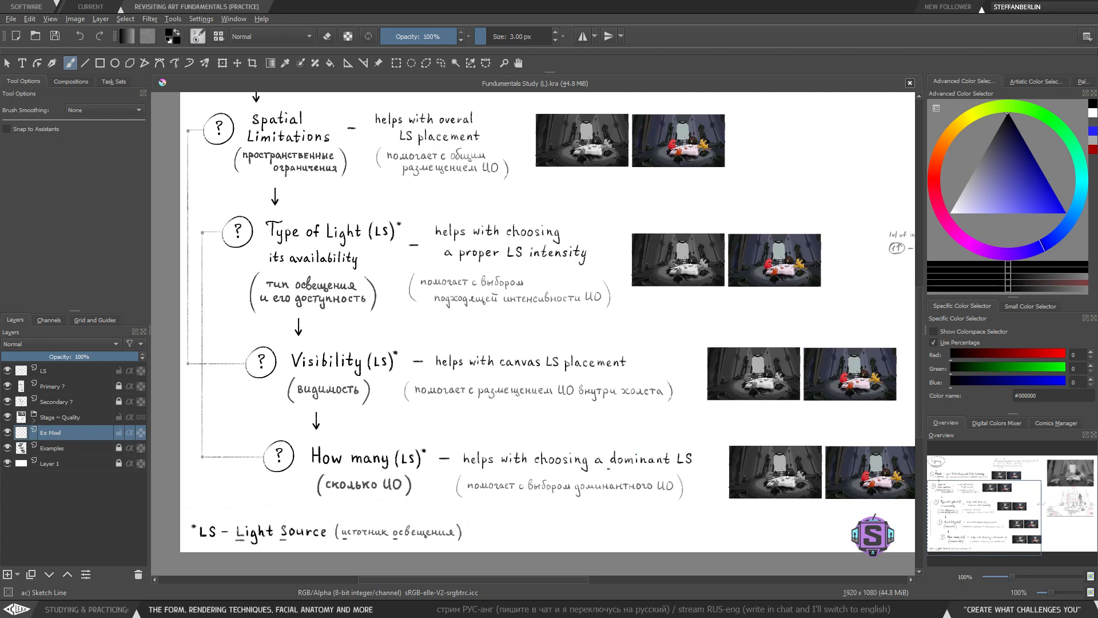
pyautogui.moveTo(461, 472); pyautogui.dragTo(681, 471)
pyautogui.hotkey('ctrl', 'z')
pyautogui.moveTo(608, 468)
pyautogui.mouseDown()
pyautogui.moveTo(695, 453)
pyautogui.moveTo(600, 440)
pyautogui.moveTo(607, 482)
pyautogui.mouseUp()
pyautogui.hotkey('ctrl', 'z')
pyautogui.hotkey('ctrl', 'z')
# - Zoom in and examine the LS-labelled sketch of the scene beside the chart
pyautogui.moveTo(624, 448); pyautogui.dragTo(617, 439)
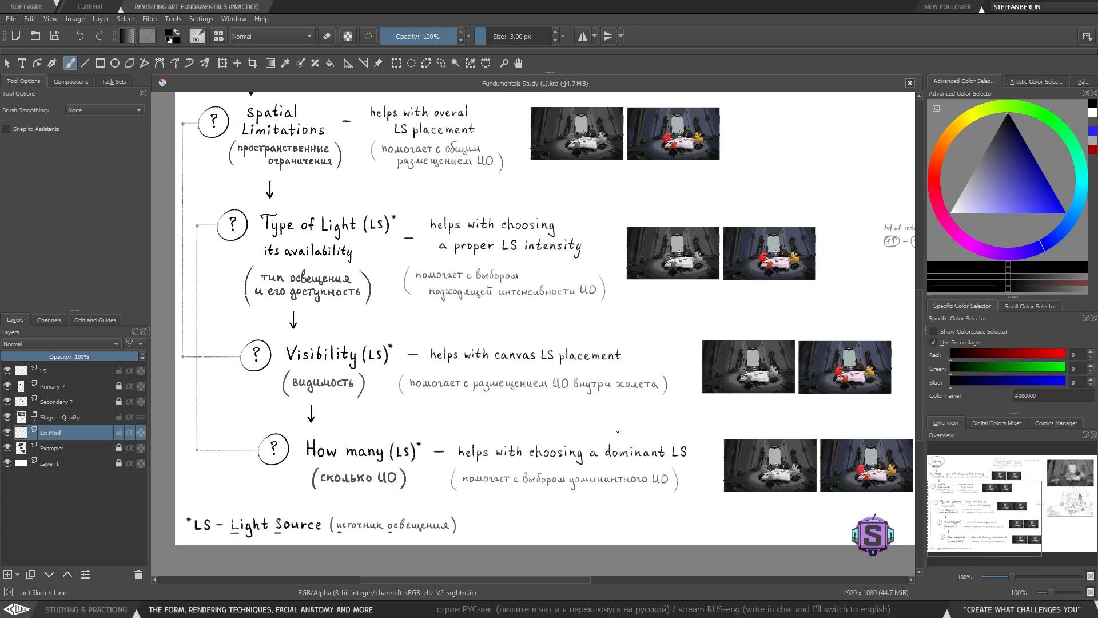
pyautogui.moveTo(497, 364); pyautogui.dragTo(494, 371)
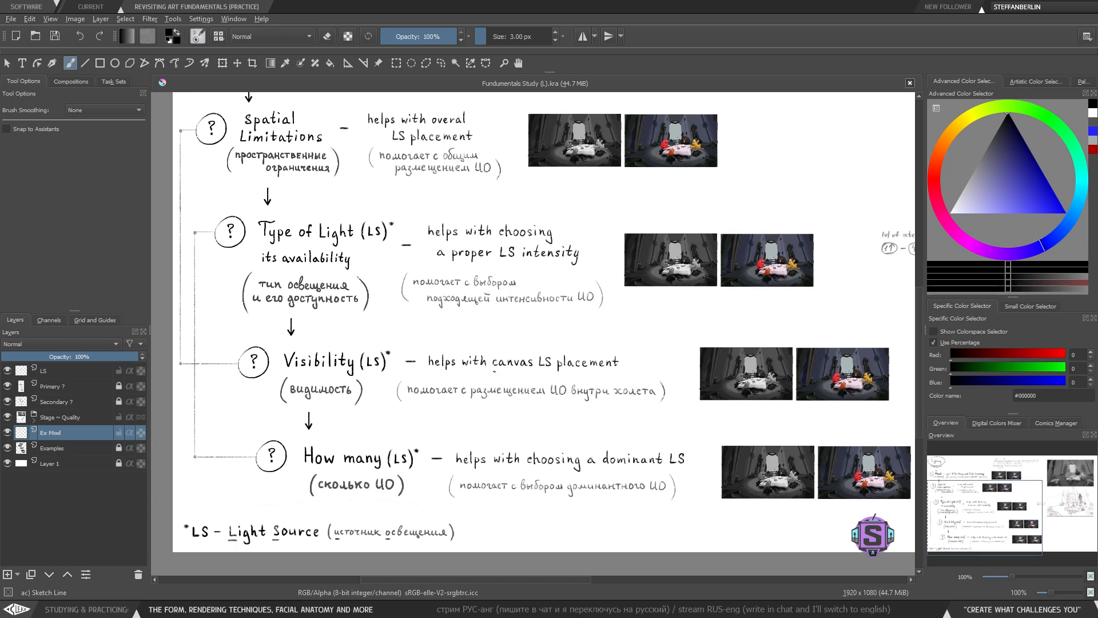
pyautogui.press('+')
pyautogui.moveTo(623, 240); pyautogui.dragTo(564, 335)
pyautogui.press('+')
pyautogui.press('-')
pyautogui.moveTo(777, 273)
pyautogui.mouseDown()
pyautogui.moveTo(439, 262)
pyautogui.moveTo(336, 289)
pyautogui.mouseUp()
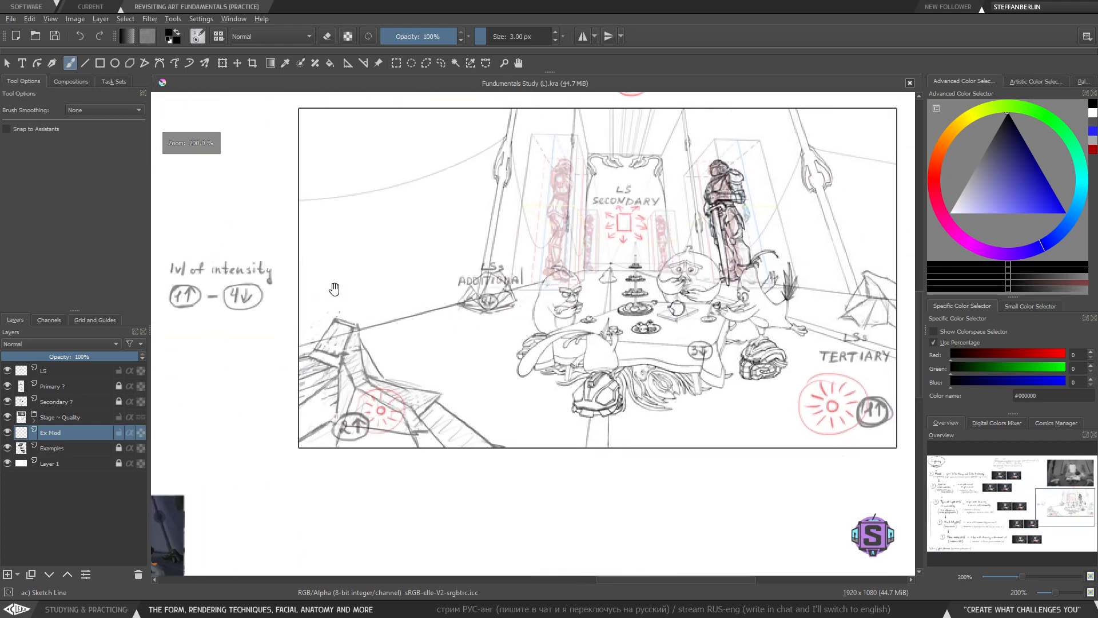
pyautogui.moveTo(598, 303); pyautogui.dragTo(543, 317)
pyautogui.moveTo(563, 361); pyautogui.dragTo(561, 369)
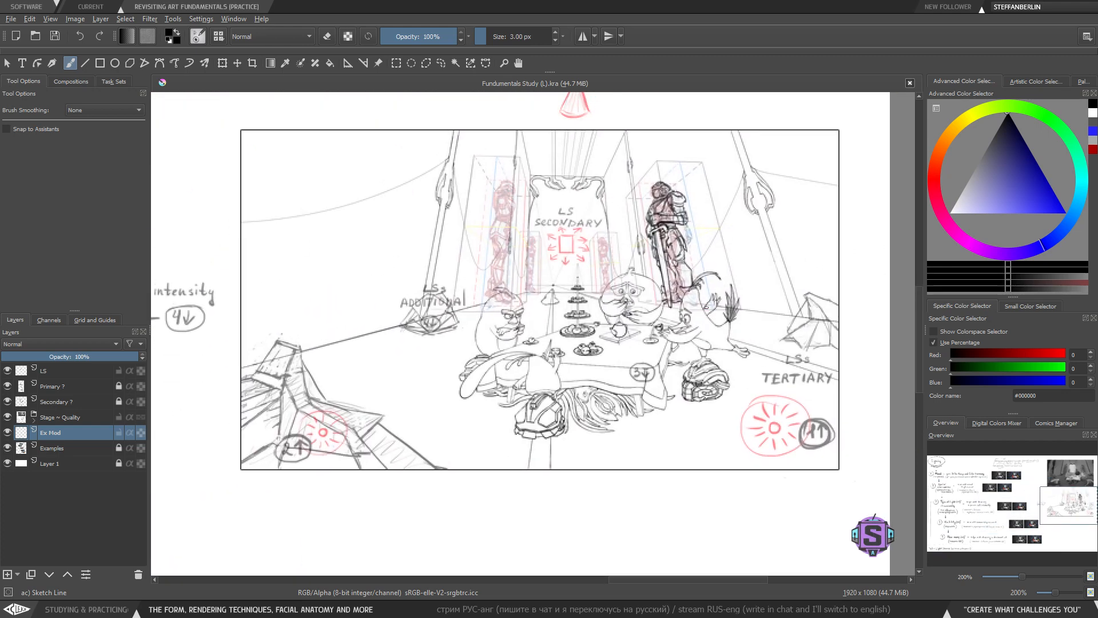
pyautogui.moveTo(639, 327); pyautogui.dragTo(635, 346)
pyautogui.moveTo(570, 306); pyautogui.dragTo(572, 306)
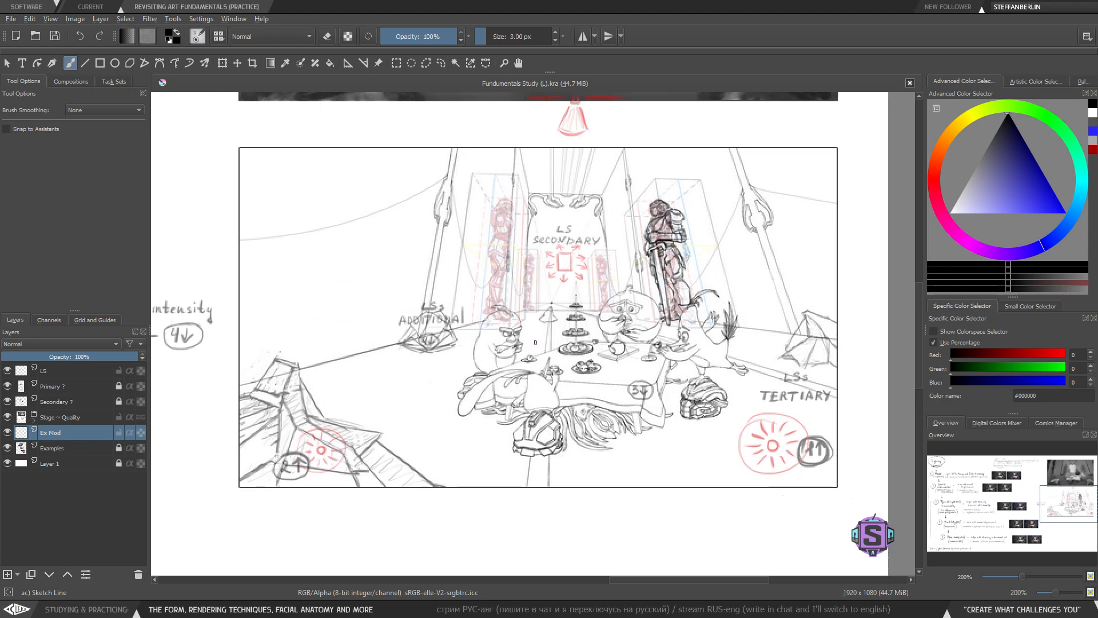
pyautogui.moveTo(547, 375); pyautogui.dragTo(547, 379)
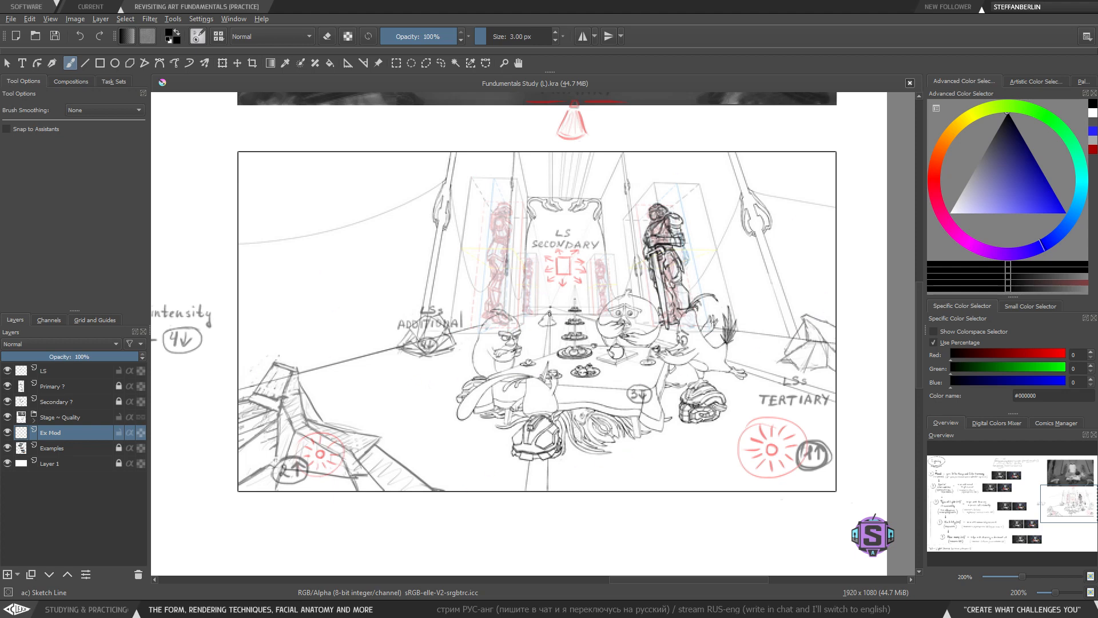
# - Try marks along the sketch's lower edge and right side, undoing each
pyautogui.moveTo(263, 403); pyautogui.dragTo(250, 413)
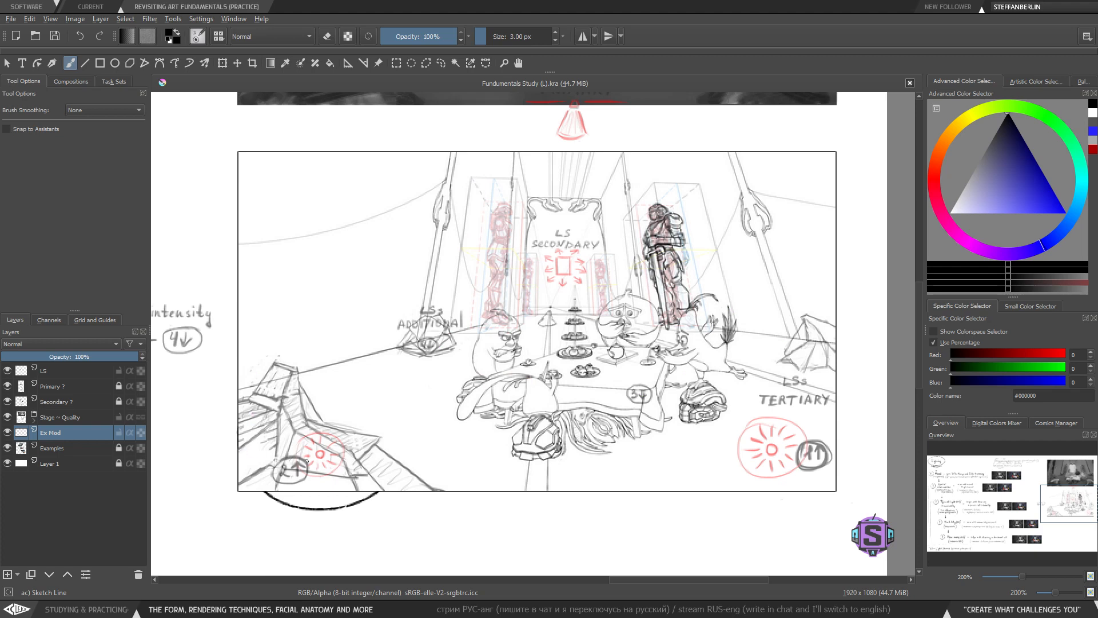
pyautogui.hotkey('ctrl', 'z')
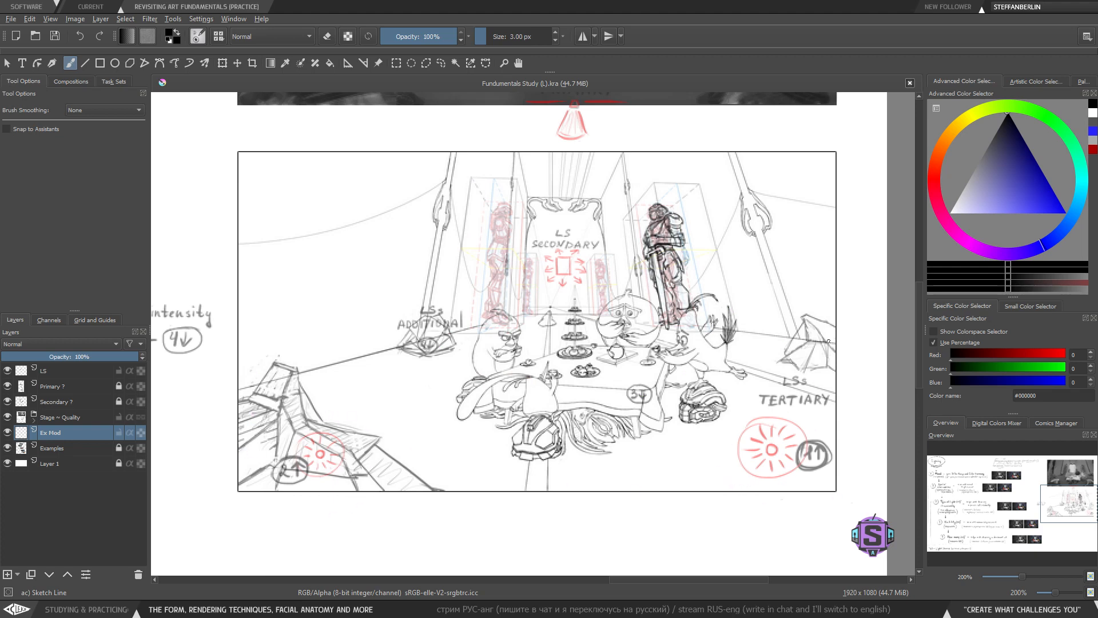
pyautogui.moveTo(833, 320); pyautogui.dragTo(835, 351)
pyautogui.hotkey('ctrl', 'z')
# - Zoom in closer to examine the LS Secondary area and characters in the sketch
pyautogui.scroll(2, 568, 120)
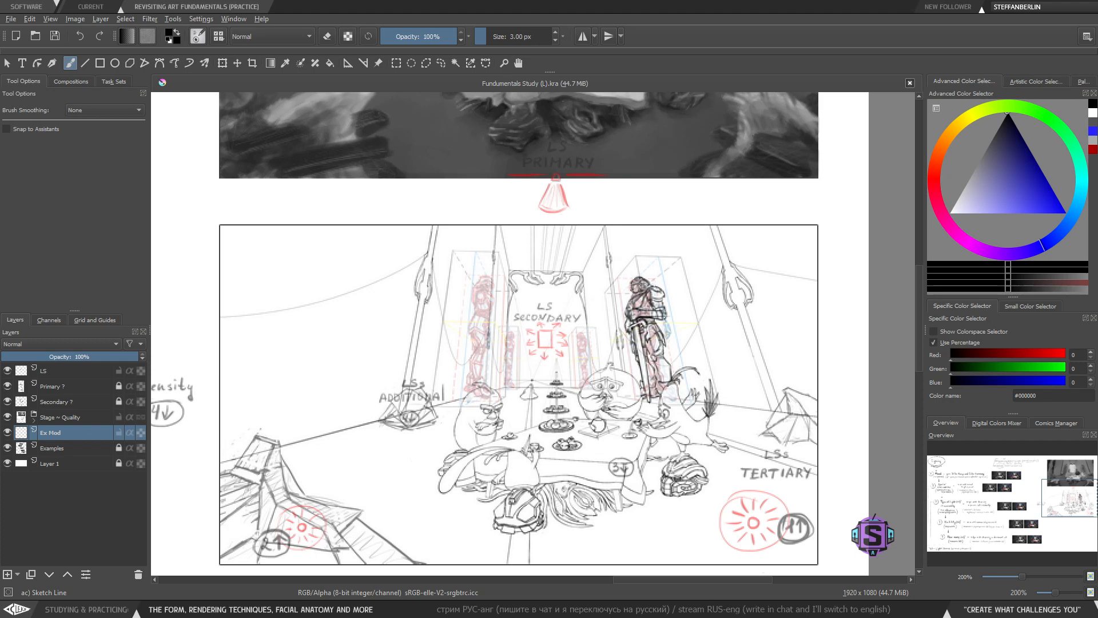
pyautogui.scroll(2, 652, 297)
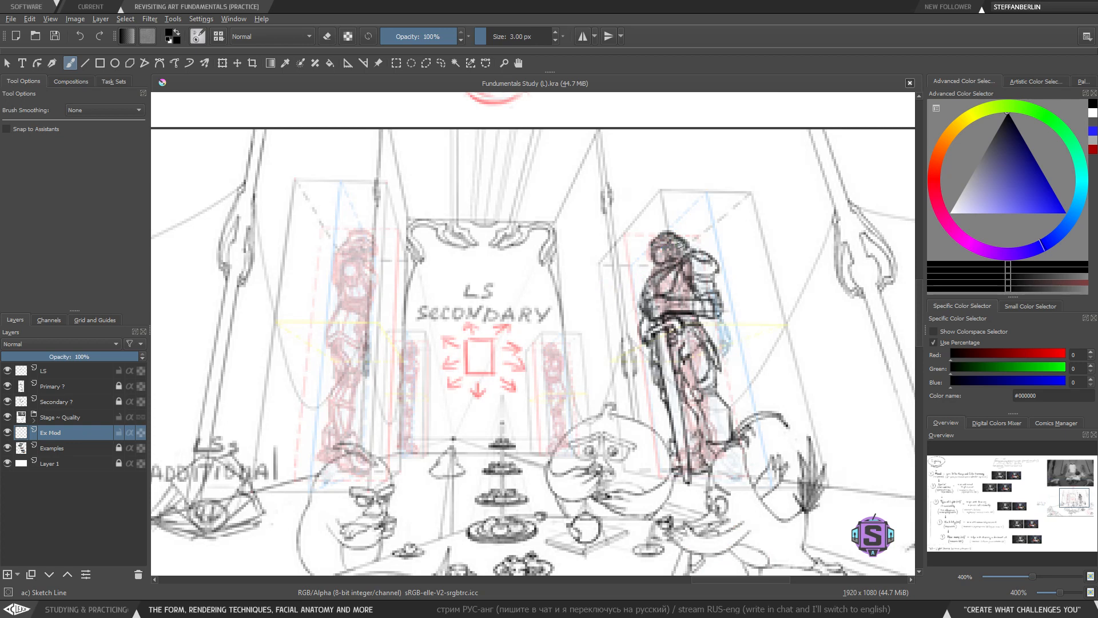
pyautogui.moveTo(595, 378); pyautogui.dragTo(559, 383)
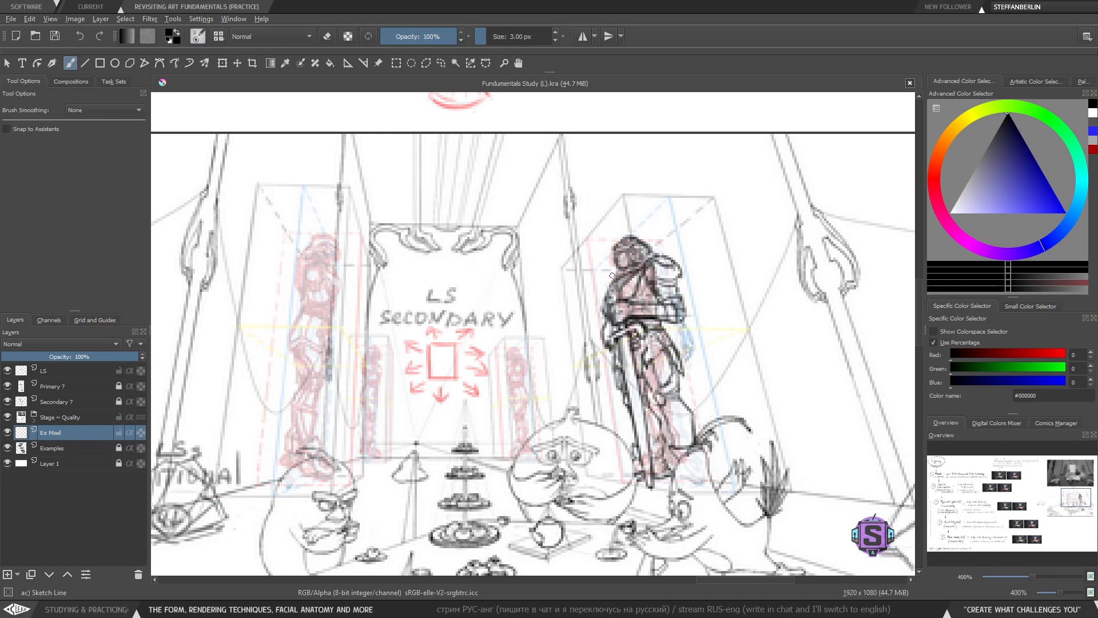
pyautogui.moveTo(582, 395); pyautogui.dragTo(579, 368)
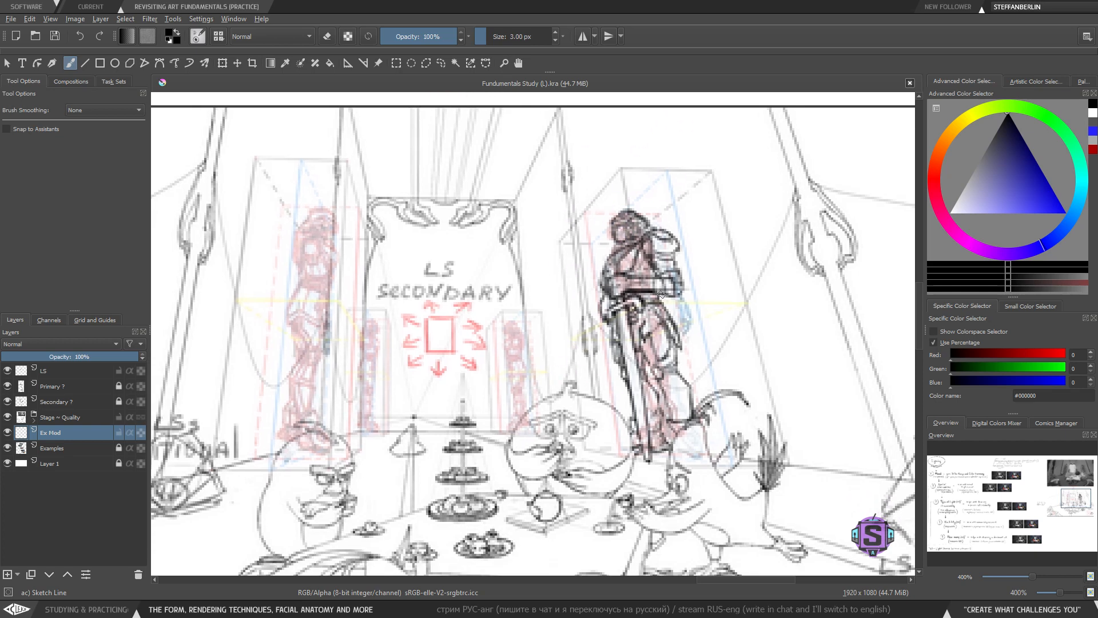
pyautogui.press('-')
pyautogui.moveTo(554, 445)
pyautogui.mouseDown()
pyautogui.moveTo(563, 382)
pyautogui.moveTo(560, 393)
pyautogui.mouseUp()
pyautogui.press('+')
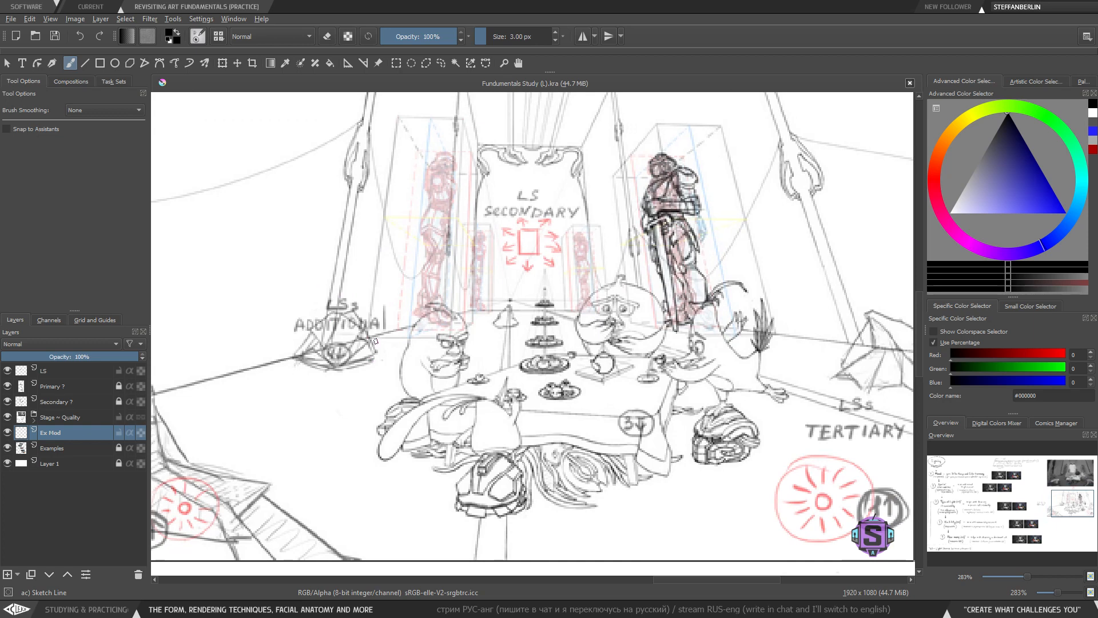
pyautogui.press('-')
pyautogui.press('-')
pyautogui.moveTo(443, 445)
pyautogui.mouseDown()
pyautogui.moveTo(407, 449)
pyautogui.moveTo(401, 434)
pyautogui.moveTo(412, 453)
pyautogui.mouseUp()
pyautogui.press('+')
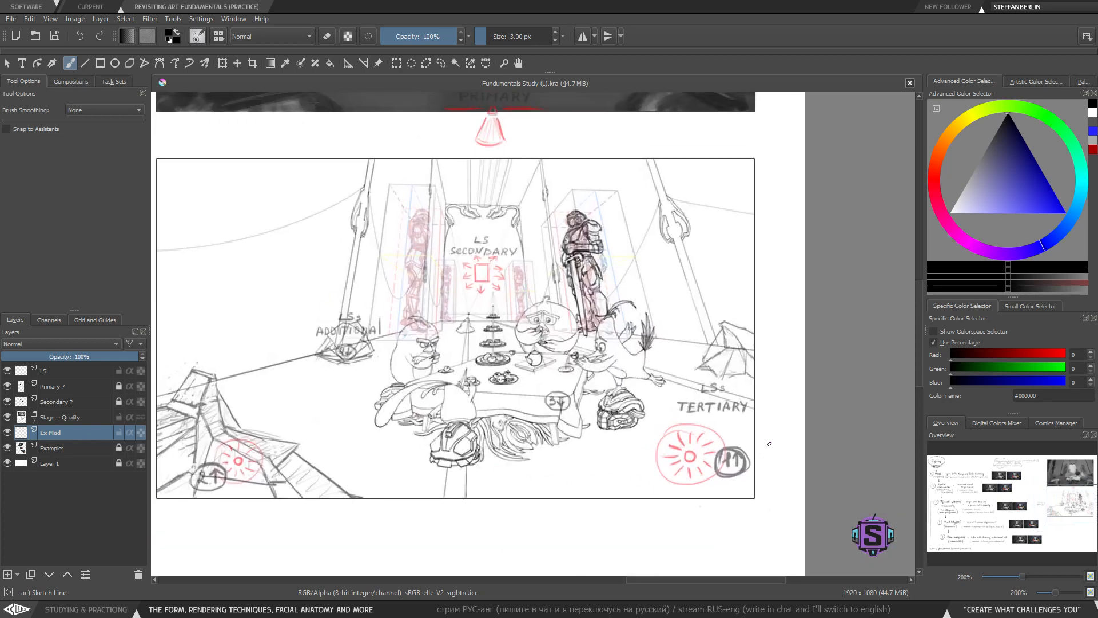
# - Try drawing a frame around the grayscale render above the sketch and undo it
pyautogui.moveTo(799, 498); pyautogui.dragTo(845, 493)
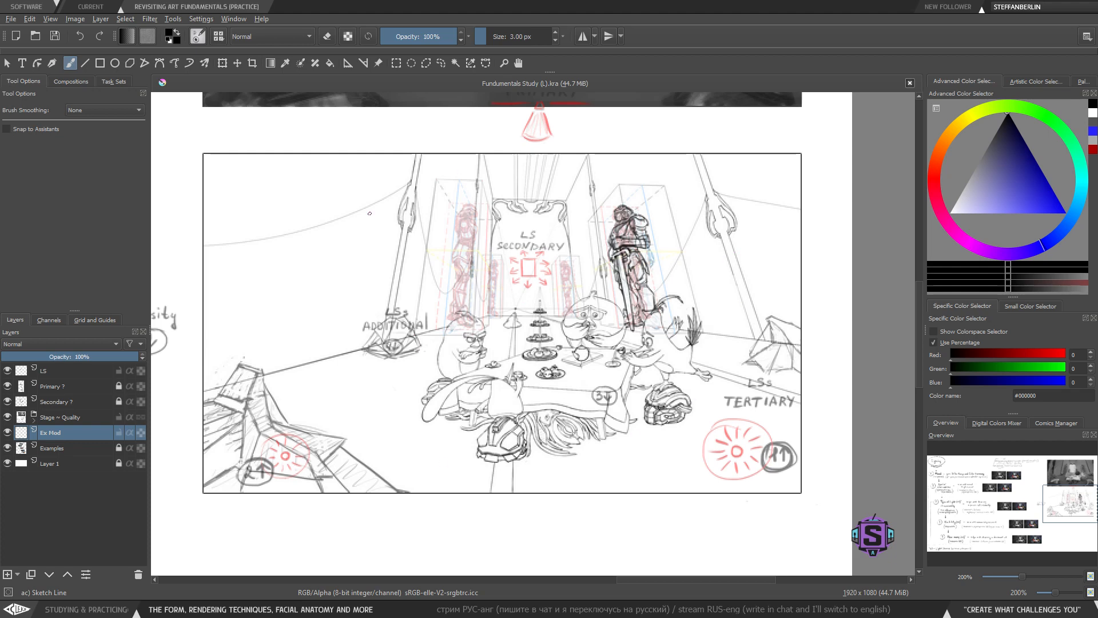
pyautogui.press('1')
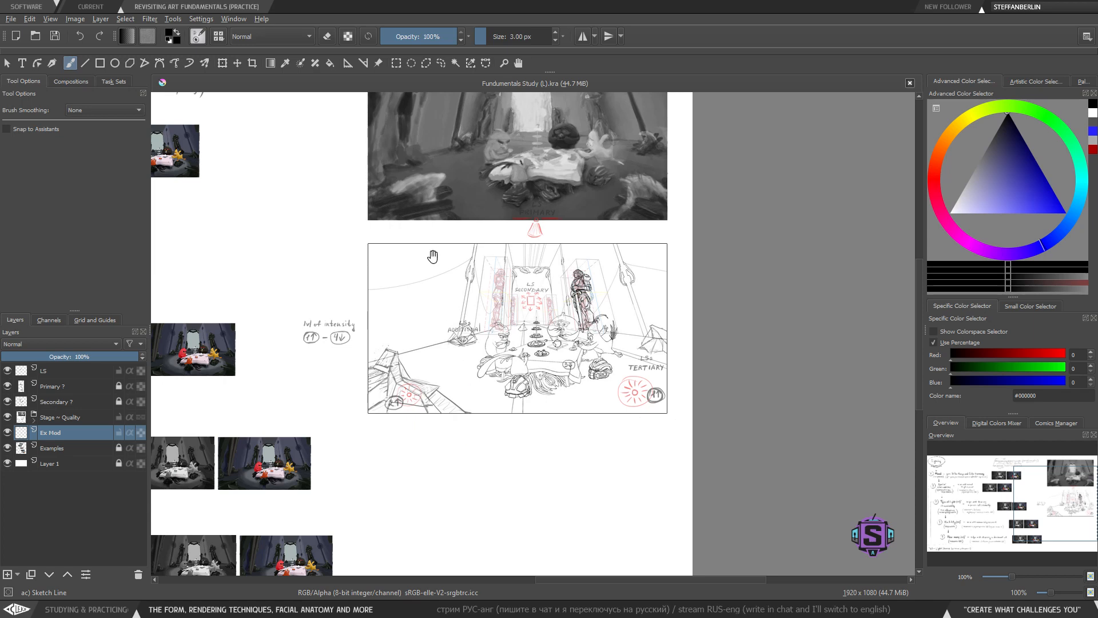
pyautogui.press('+')
pyautogui.moveTo(433, 256); pyautogui.dragTo(443, 403)
pyautogui.moveTo(282, 136)
pyautogui.mouseDown()
pyautogui.moveTo(268, 434)
pyautogui.moveTo(745, 435)
pyautogui.moveTo(746, 146)
pyautogui.moveTo(282, 138)
pyautogui.mouseUp()
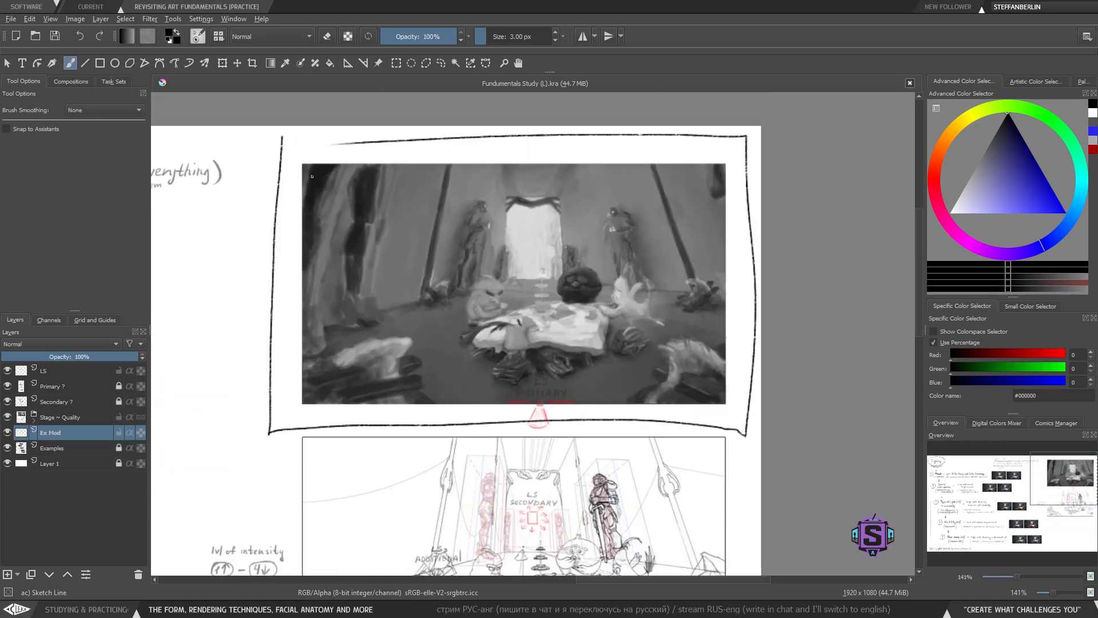
pyautogui.hotkey('ctrl', 'z')
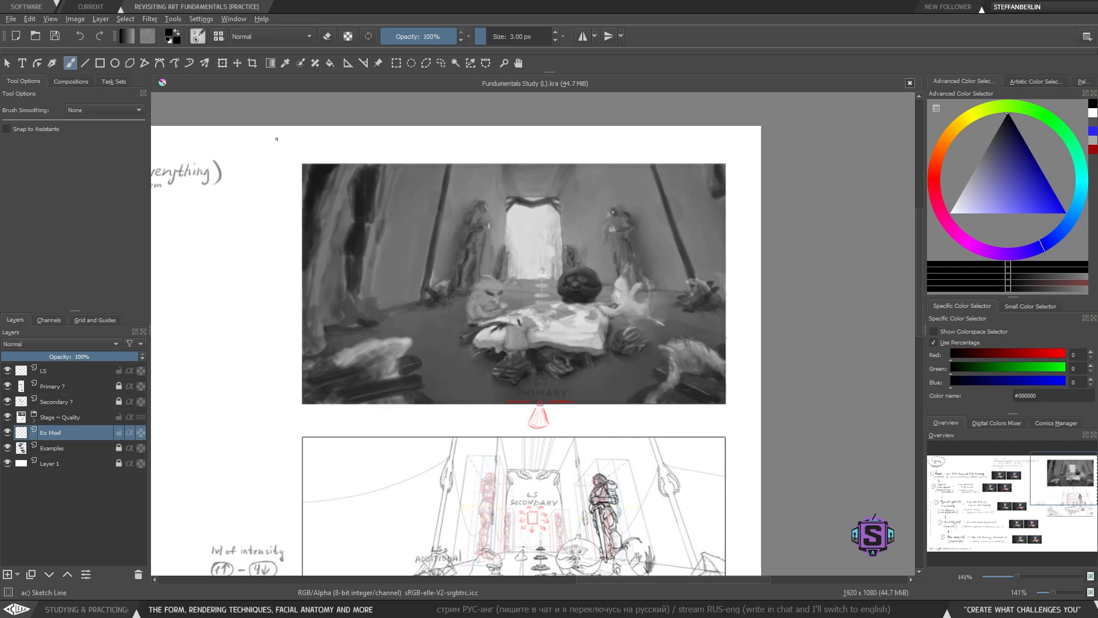
# - Try drawing a box around the LS-labelled sketch and undo the marks
pyautogui.moveTo(277, 139)
pyautogui.mouseDown()
pyautogui.moveTo(270, 426)
pyautogui.moveTo(739, 422)
pyautogui.moveTo(731, 135)
pyautogui.moveTo(285, 143)
pyautogui.mouseUp()
pyautogui.hotkey('ctrl', 'z')
pyautogui.moveTo(490, 396); pyautogui.dragTo(486, 408)
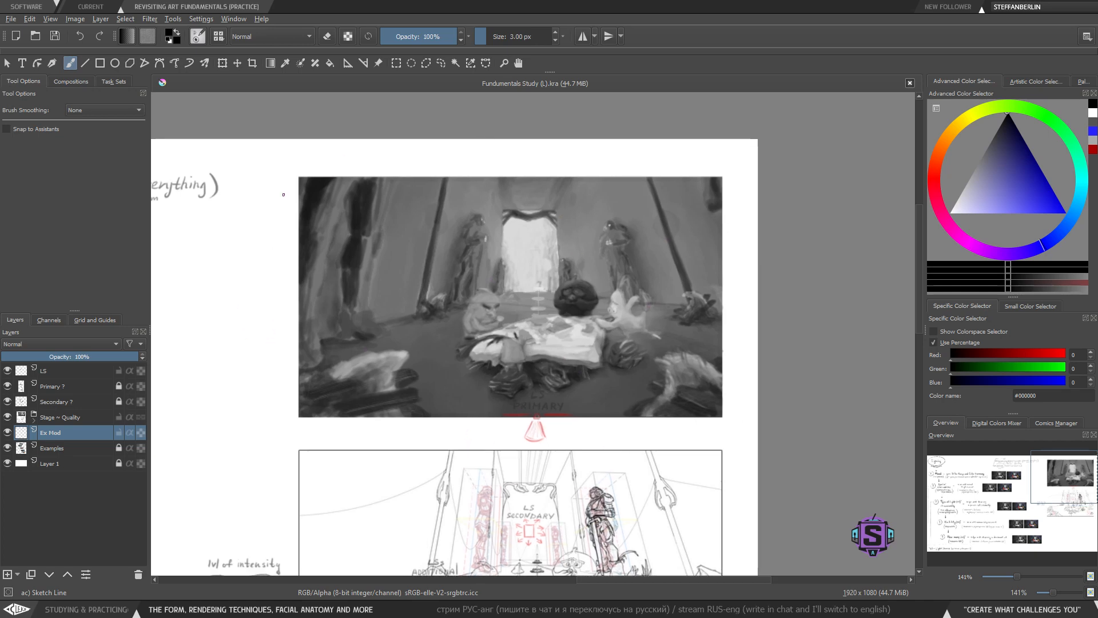
pyautogui.press('-')
pyautogui.press('-')
pyautogui.moveTo(528, 458); pyautogui.dragTo(617, 423)
pyautogui.moveTo(524, 286); pyautogui.dragTo(514, 309)
pyautogui.press('+')
pyautogui.press('+')
pyautogui.moveTo(488, 269); pyautogui.dragTo(453, 274)
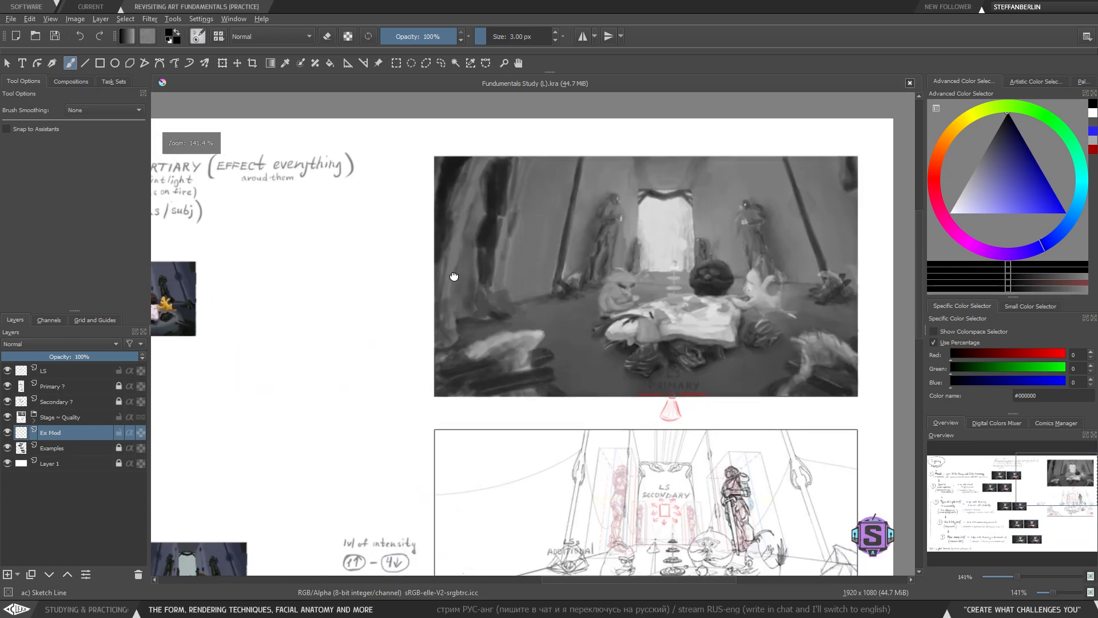
pyautogui.moveTo(465, 375); pyautogui.dragTo(416, 272)
pyautogui.moveTo(431, 418); pyautogui.dragTo(400, 321)
pyautogui.moveTo(305, 200)
pyautogui.mouseDown()
pyautogui.moveTo(322, 524)
pyautogui.moveTo(787, 540)
pyautogui.moveTo(804, 464)
pyautogui.moveTo(808, 196)
pyautogui.moveTo(283, 199)
pyautogui.mouseUp()
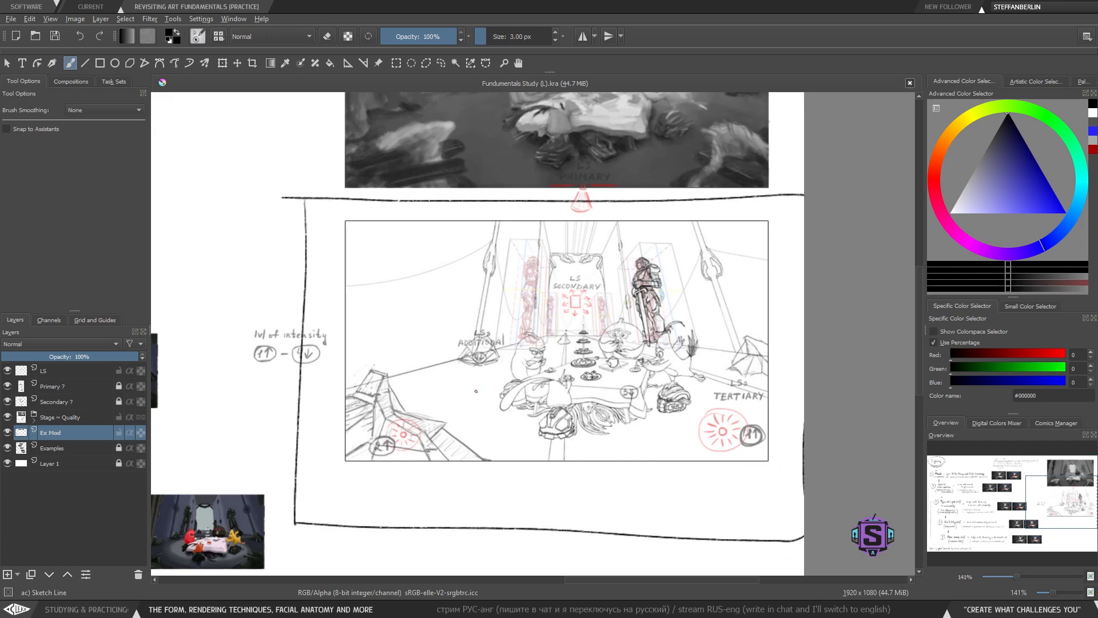
pyautogui.hotkey('ctrl', 'z')
# - Try marks beside the chart's lower rows and undo them
pyautogui.moveTo(461, 429); pyautogui.dragTo(683, 412)
pyautogui.press('-')
pyautogui.press('-')
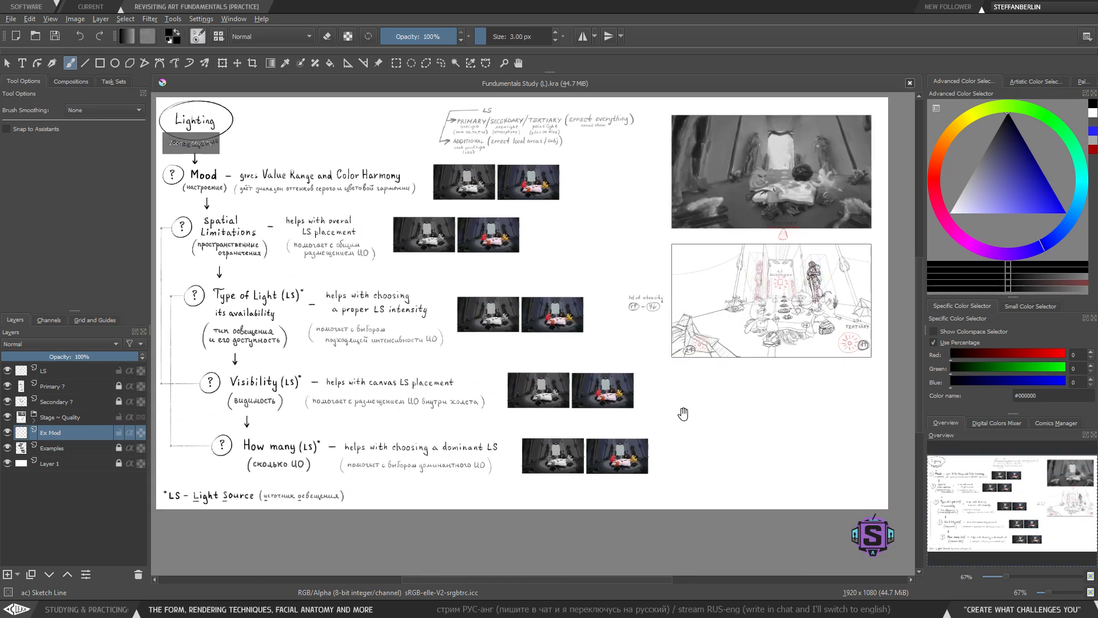
pyautogui.moveTo(471, 409); pyautogui.dragTo(510, 391)
pyautogui.moveTo(416, 443); pyautogui.dragTo(390, 470)
pyautogui.moveTo(654, 431)
pyautogui.mouseDown()
pyautogui.moveTo(603, 403)
pyautogui.moveTo(674, 393)
pyautogui.moveTo(638, 419)
pyautogui.moveTo(651, 406)
pyautogui.moveTo(612, 417)
pyautogui.moveTo(501, 406)
pyautogui.moveTo(514, 428)
pyautogui.mouseUp()
pyautogui.hotkey('ctrl', 'z')
pyautogui.hotkey('ctrl', 'z')
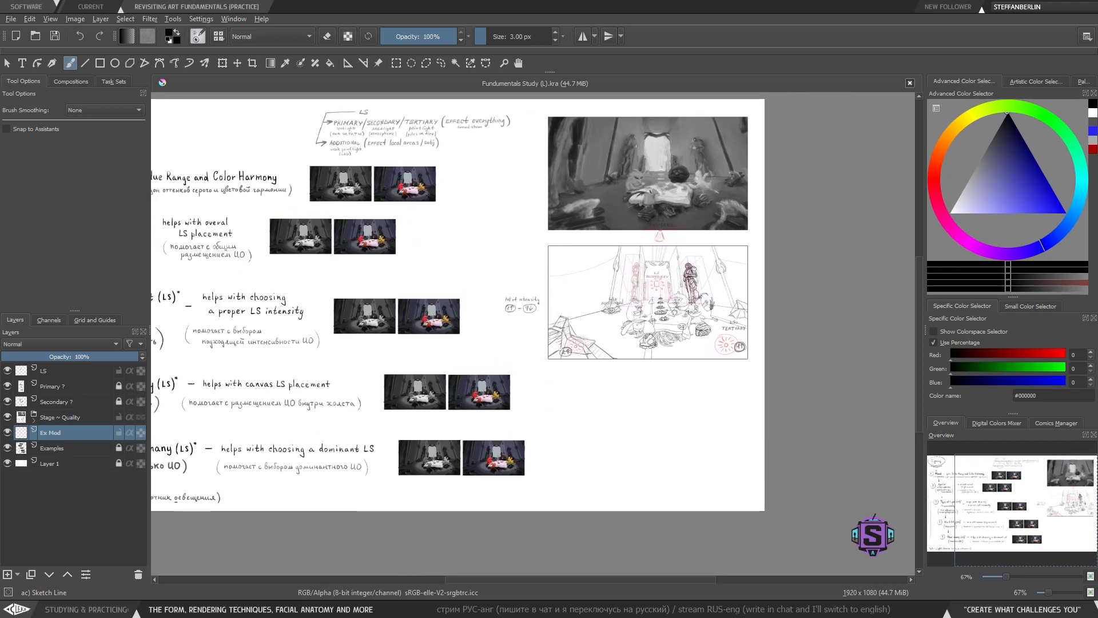
pyautogui.moveTo(522, 311); pyautogui.dragTo(601, 327)
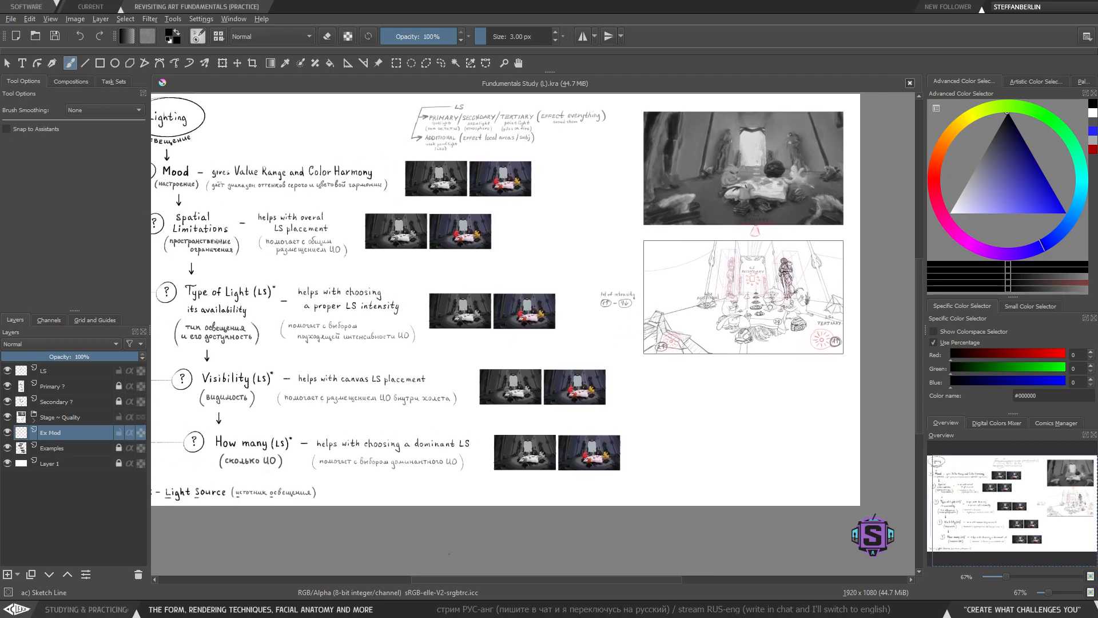
# - Switch to the Fundamentals of Art mind map and examine its Form and lighting branches
pyautogui.hotkey('alt', 'Tab')
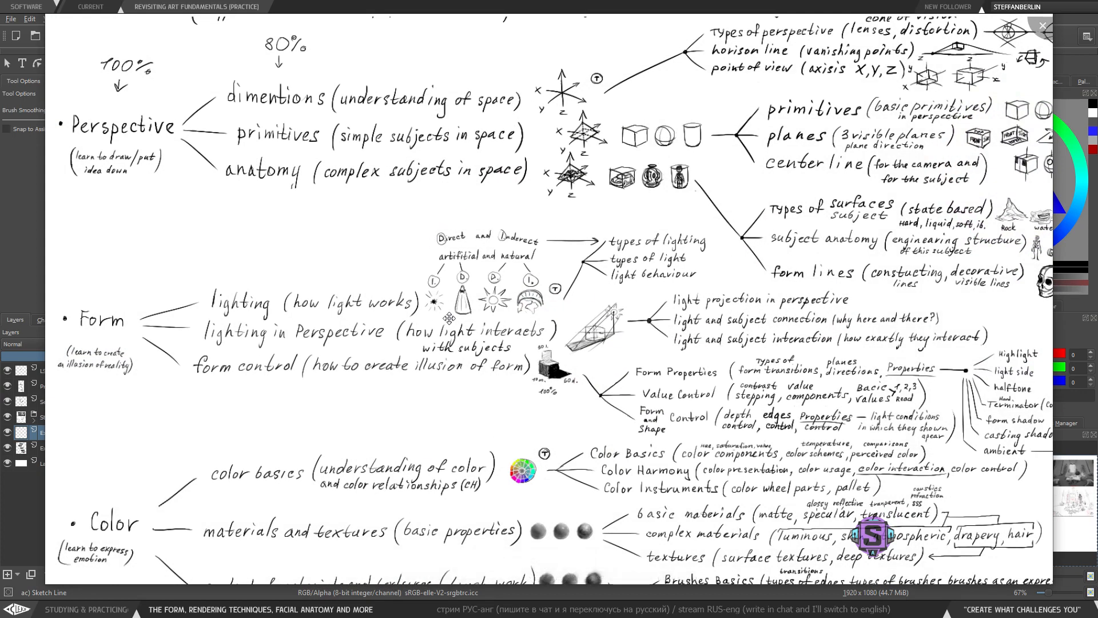
pyautogui.moveTo(463, 372); pyautogui.dragTo(518, 403)
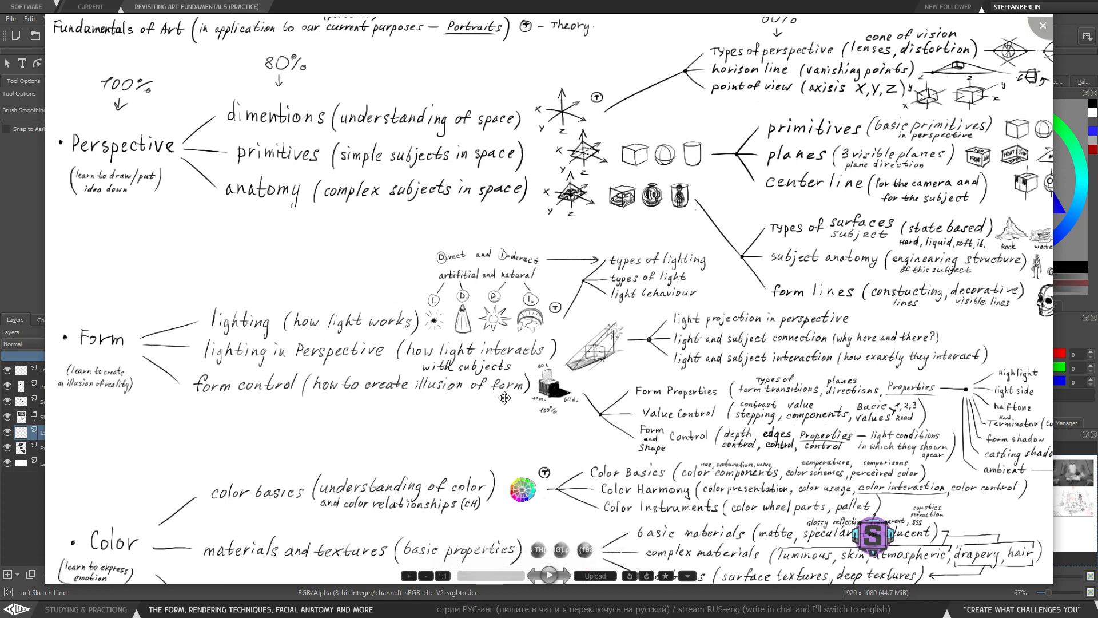
pyautogui.moveTo(458, 397); pyautogui.dragTo(460, 402)
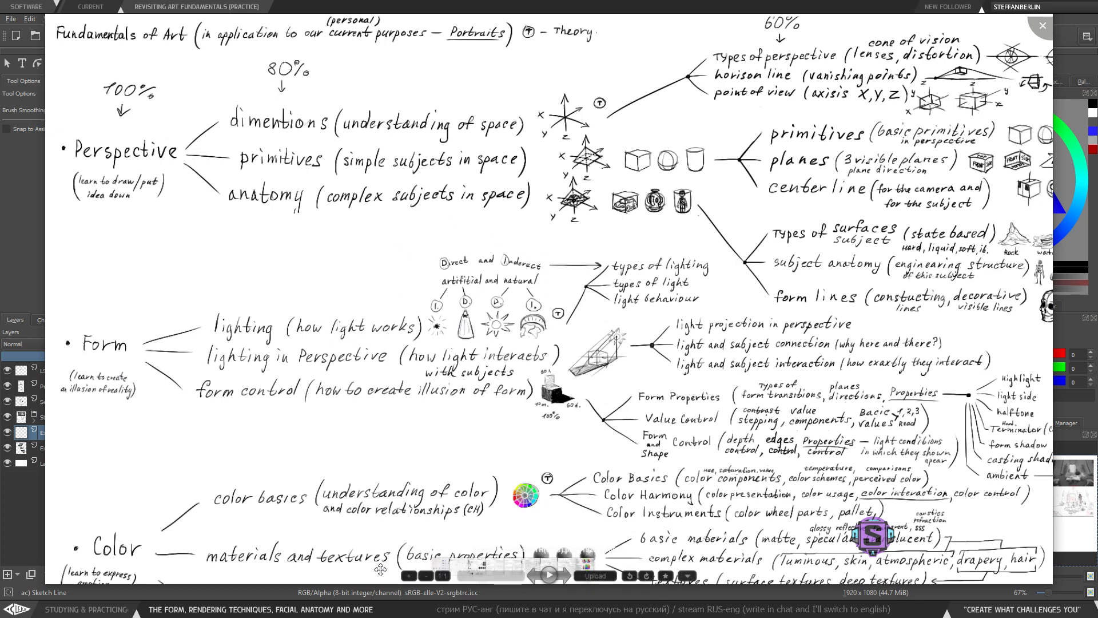
pyautogui.press('Escape')
# - Try underlining 'Type of Light (LS)' and 'its availability' in the chart, undoing the marks
pyautogui.hotkey('ctrl', '+')
pyautogui.hotkey('ctrl', '+')
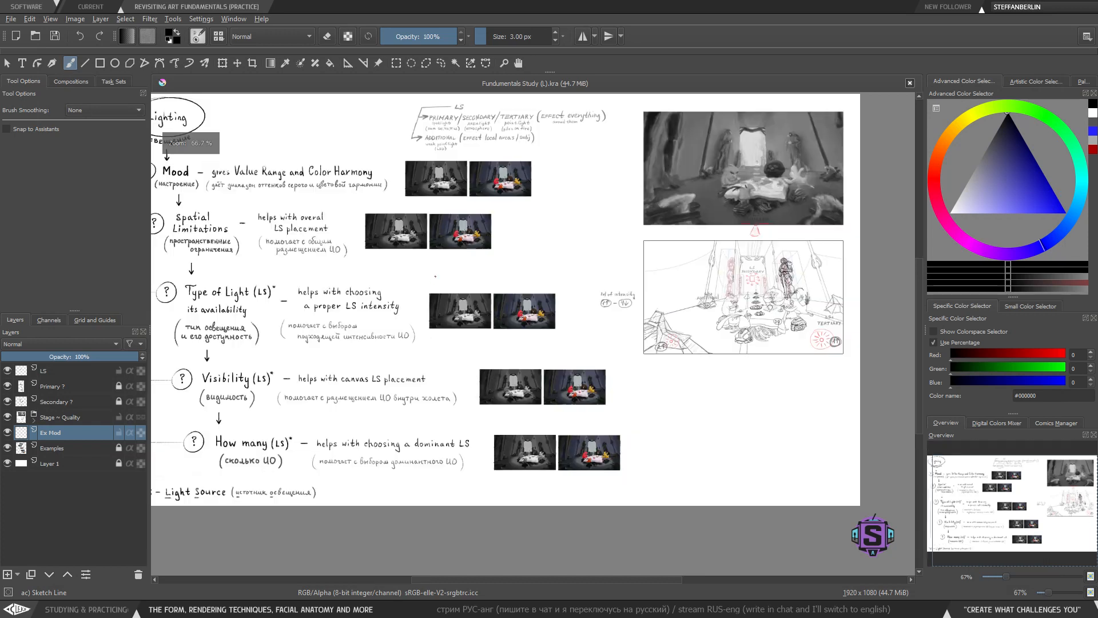
pyautogui.moveTo(337, 342); pyautogui.dragTo(711, 384)
pyautogui.moveTo(240, 355); pyautogui.dragTo(274, 353)
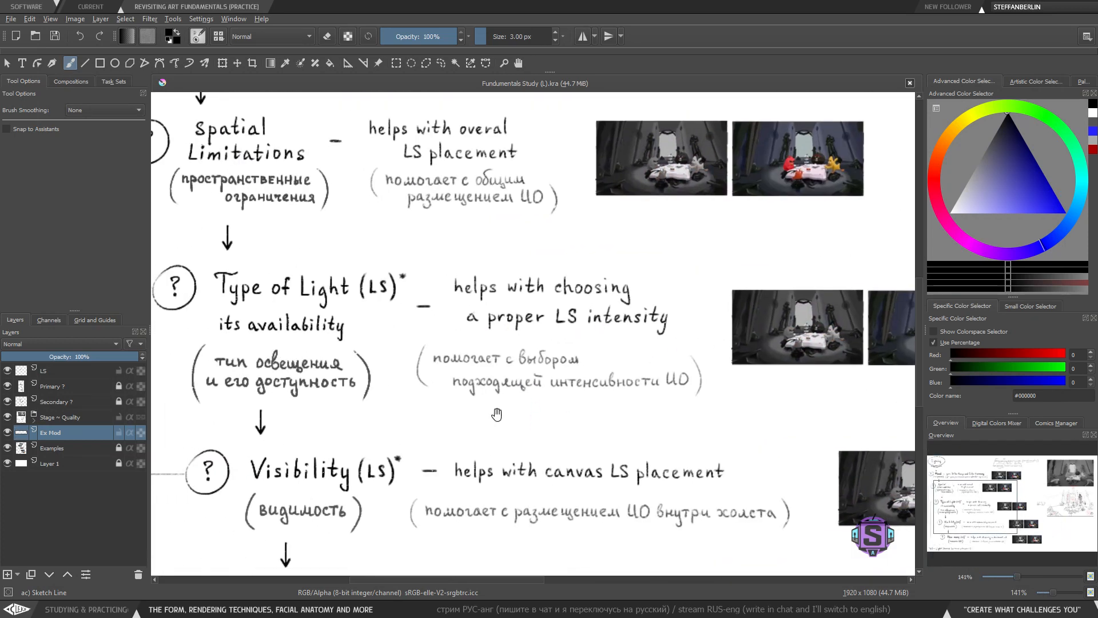
pyautogui.moveTo(534, 411); pyautogui.dragTo(524, 411)
pyautogui.moveTo(194, 308); pyautogui.dragTo(354, 299)
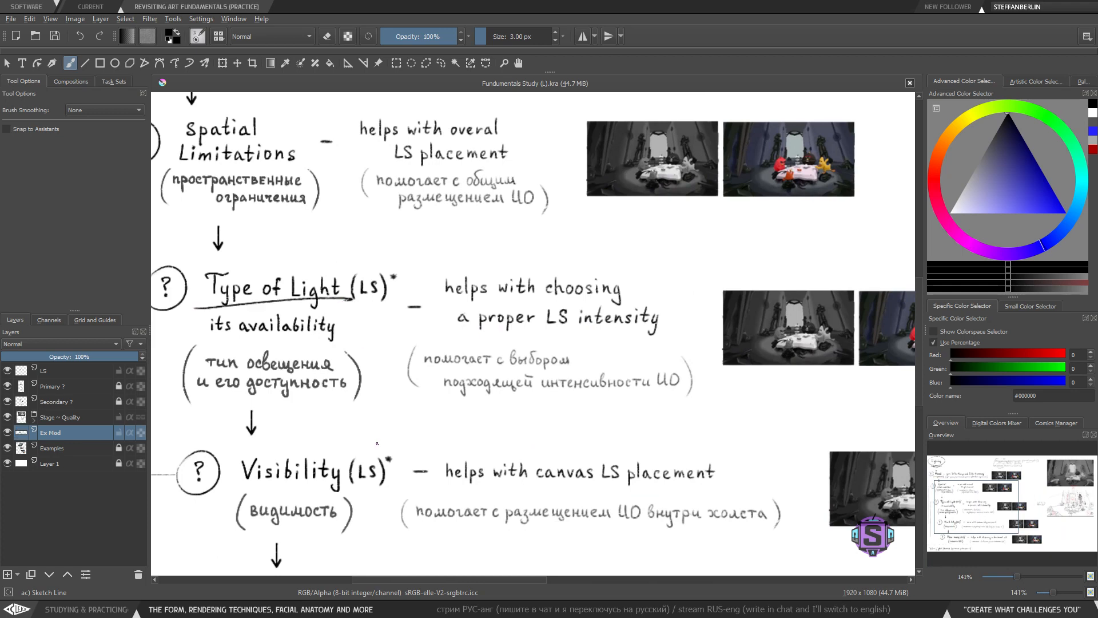
pyautogui.hotkey('ctrl', 'z')
pyautogui.moveTo(678, 392); pyautogui.dragTo(513, 383)
pyautogui.moveTo(549, 259)
pyautogui.mouseDown()
pyautogui.moveTo(563, 387)
pyautogui.moveTo(692, 392)
pyautogui.mouseUp()
pyautogui.hotkey('ctrl', 'z')
pyautogui.hotkey('ctrl', '-')
pyautogui.hotkey('ctrl', '-')
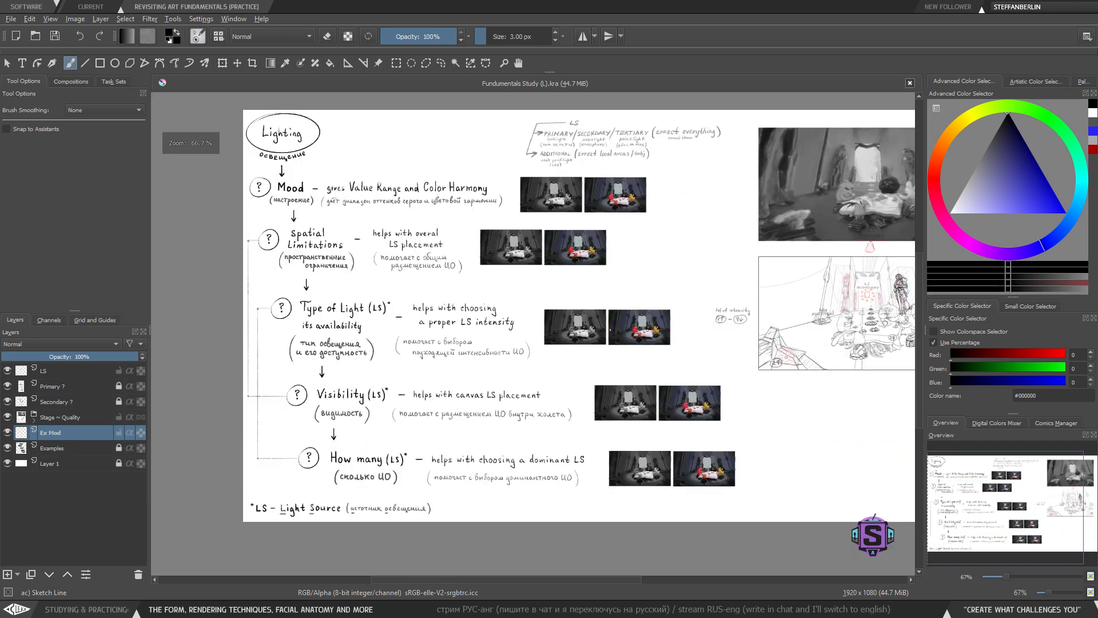
# - Try writing 'Natural' in the empty space below the sketch and remove it
pyautogui.moveTo(639, 366); pyautogui.dragTo(563, 378)
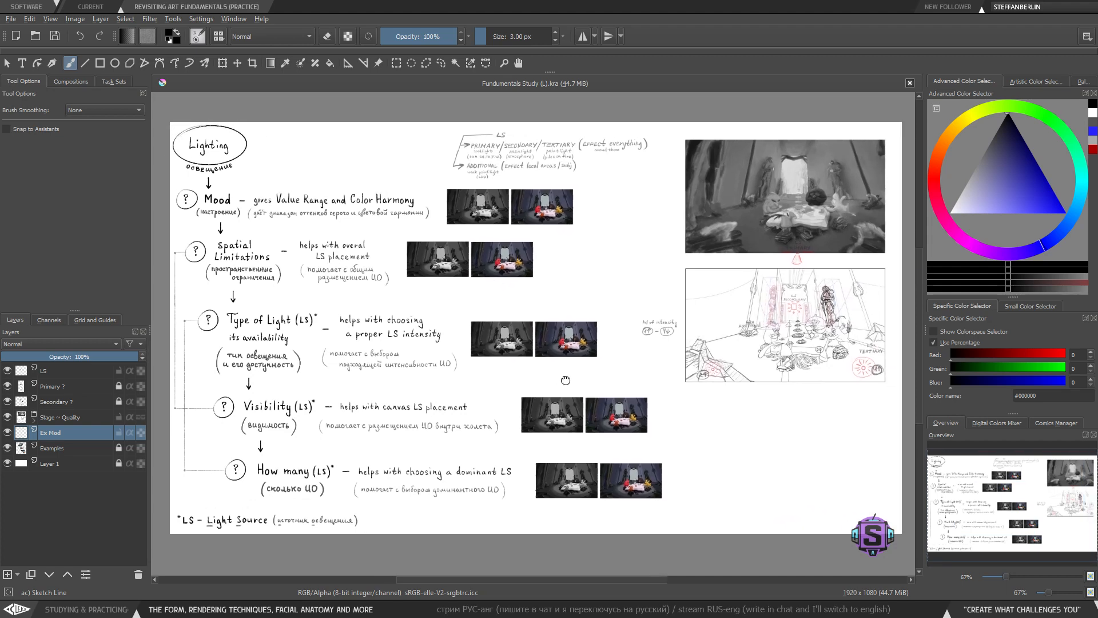
pyautogui.moveTo(713, 431)
pyautogui.mouseDown()
pyautogui.moveTo(452, 349)
pyautogui.moveTo(475, 346)
pyautogui.moveTo(471, 333)
pyautogui.mouseUp()
pyautogui.hotkey('ctrl', '+')
pyautogui.hotkey('ctrl', '+')
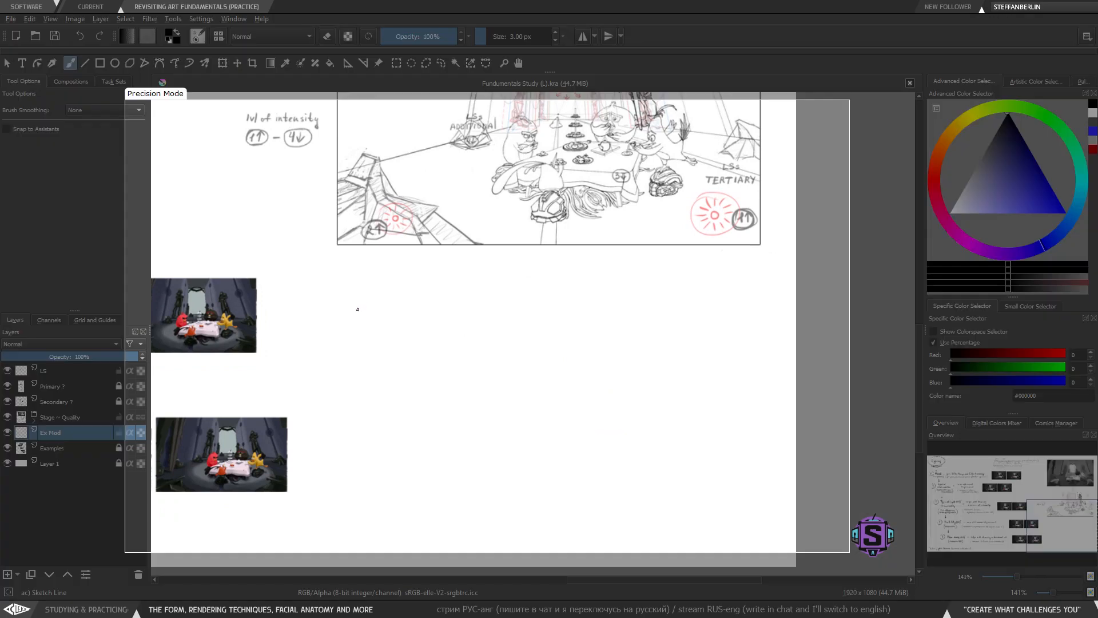
pyautogui.hotkey('ctrl', '+')
pyautogui.moveTo(358, 304); pyautogui.dragTo(370, 331)
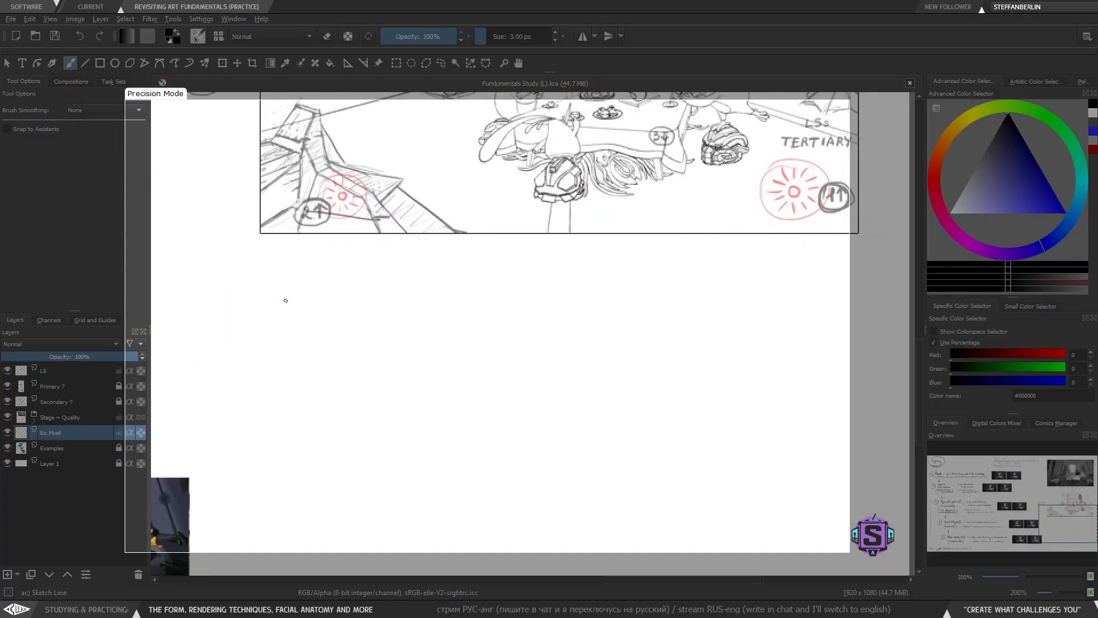
pyautogui.moveTo(289, 319)
pyautogui.mouseDown()
pyautogui.moveTo(289, 290)
pyautogui.moveTo(303, 289)
pyautogui.moveTo(320, 320)
pyautogui.moveTo(336, 309)
pyautogui.mouseUp()
pyautogui.moveTo(338, 309)
pyautogui.mouseDown()
pyautogui.moveTo(346, 320)
pyautogui.moveTo(372, 309)
pyautogui.moveTo(377, 320)
pyautogui.mouseUp()
pyautogui.moveTo(383, 290); pyautogui.dragTo(386, 318)
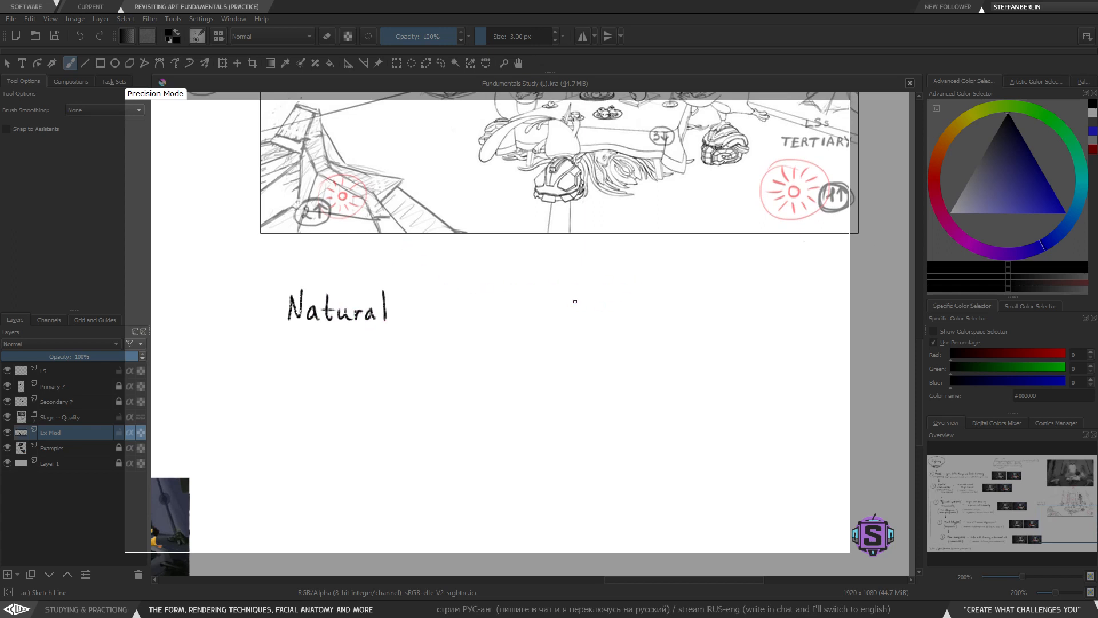
pyautogui.moveTo(585, 291)
pyautogui.mouseDown()
pyautogui.moveTo(583, 314)
pyautogui.moveTo(596, 314)
pyautogui.mouseUp()
pyautogui.hotkey('ctrl', 'z')
pyautogui.hotkey('ctrl', 'z')
pyautogui.press('l')
pyautogui.moveTo(412, 348)
pyautogui.mouseDown()
pyautogui.moveTo(410, 298)
pyautogui.moveTo(266, 334)
pyautogui.moveTo(410, 341)
pyautogui.mouseUp()
pyautogui.press('Delete')
pyautogui.hotkey('ctrl', 'shift', 'a')
pyautogui.press('b')
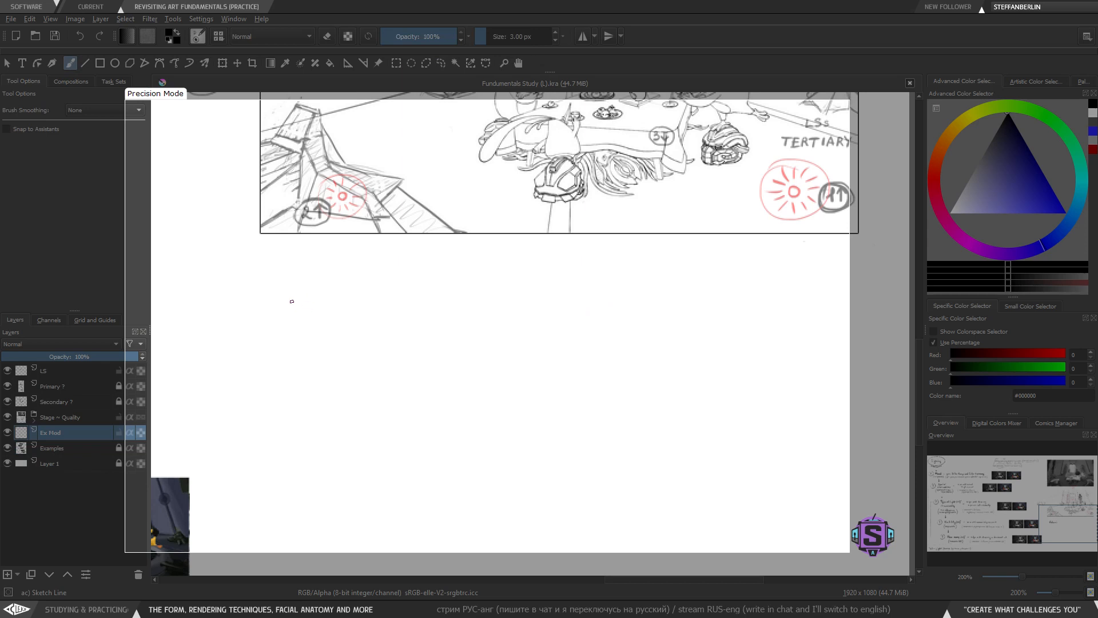
# - Write 'Outdoors' and 'Indoors' side by side in the space below the sketch
pyautogui.moveTo(289, 291); pyautogui.dragTo(337, 321)
pyautogui.moveTo(324, 308)
pyautogui.mouseDown()
pyautogui.moveTo(341, 306)
pyautogui.moveTo(355, 324)
pyautogui.moveTo(375, 307)
pyautogui.moveTo(390, 321)
pyautogui.moveTo(403, 309)
pyautogui.moveTo(403, 320)
pyautogui.mouseUp()
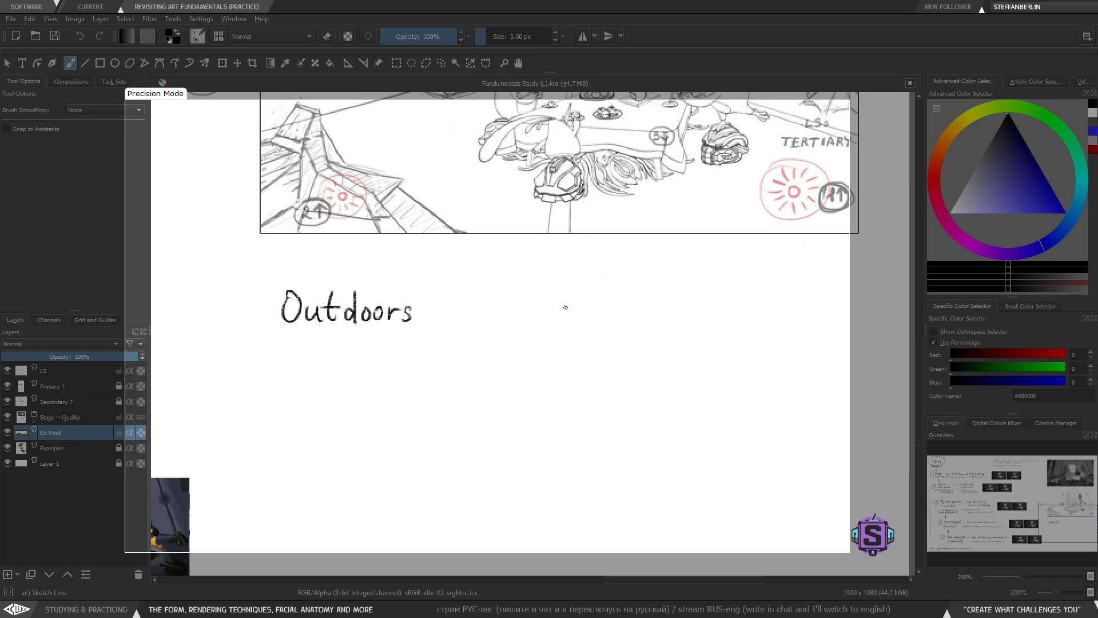
pyautogui.moveTo(571, 288)
pyautogui.mouseDown()
pyautogui.moveTo(585, 308)
pyautogui.moveTo(566, 317)
pyautogui.moveTo(603, 306)
pyautogui.moveTo(607, 319)
pyautogui.moveTo(649, 319)
pyautogui.mouseUp()
pyautogui.hotkey('ctrl', 'z')
pyautogui.hotkey('ctrl', 'z')
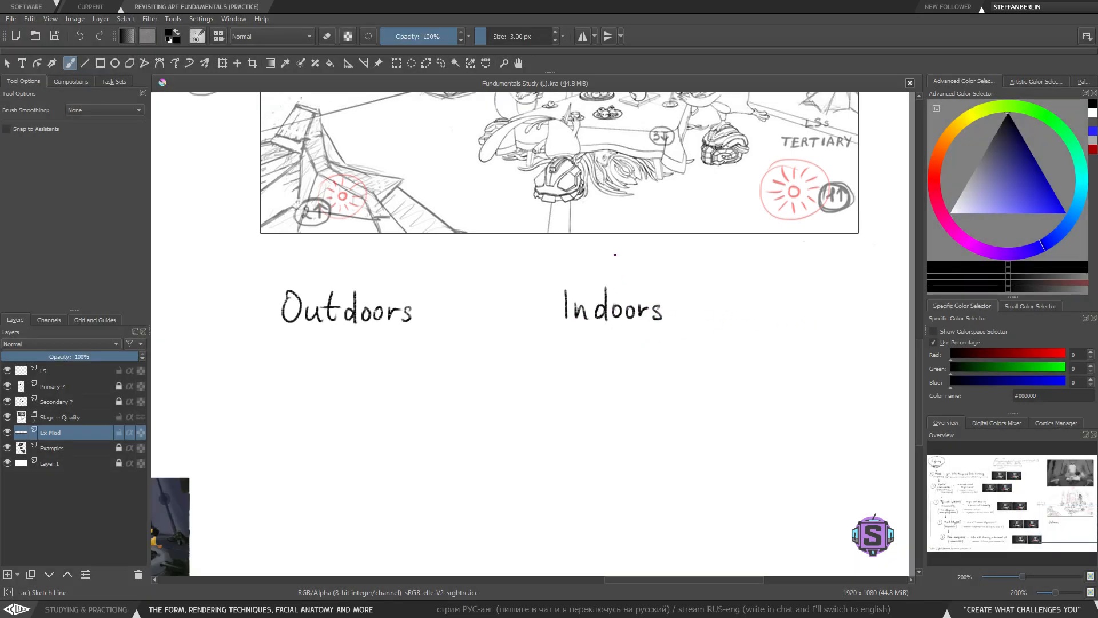
pyautogui.moveTo(619, 250)
pyautogui.mouseDown()
pyautogui.moveTo(715, 363)
pyautogui.moveTo(709, 324)
pyautogui.mouseUp()
pyautogui.hotkey('ctrl', 'z')
pyautogui.moveTo(343, 259); pyautogui.dragTo(376, 382)
pyautogui.hotkey('ctrl', 'z')
# - Move the 'Outdoors' and 'Indoors' labels closer together under the sketch
pyautogui.scroll(-2, 477, 369)
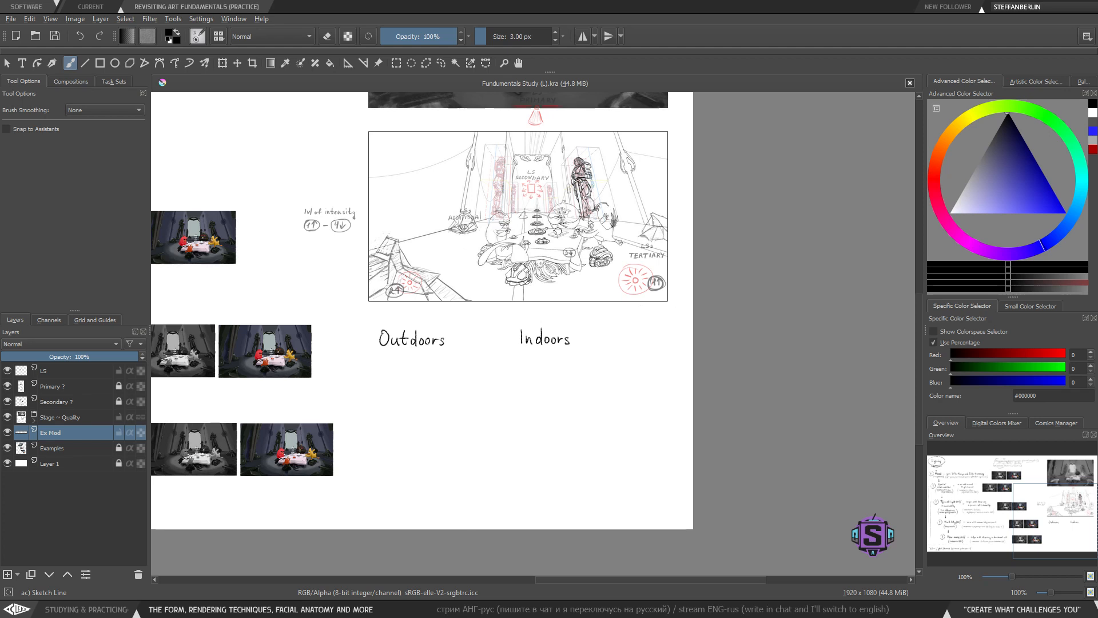
pyautogui.moveTo(546, 361); pyautogui.dragTo(560, 344)
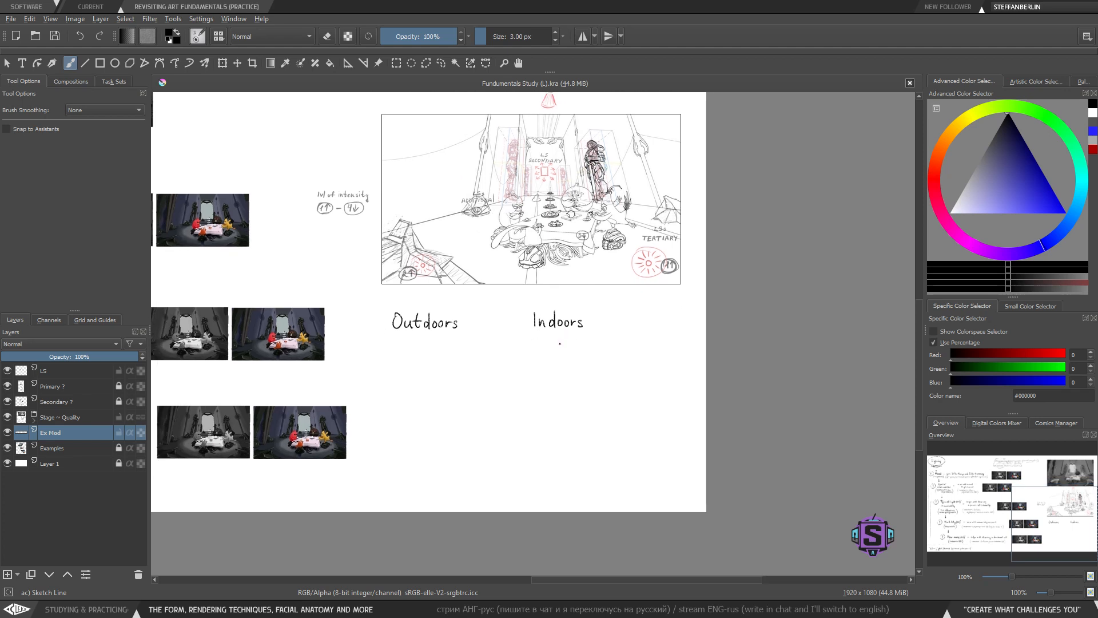
pyautogui.press('l')
pyautogui.moveTo(482, 349)
pyautogui.mouseDown()
pyautogui.moveTo(482, 334)
pyautogui.moveTo(370, 322)
pyautogui.moveTo(482, 348)
pyautogui.moveTo(487, 362)
pyautogui.moveTo(446, 338)
pyautogui.moveTo(455, 338)
pyautogui.mouseUp()
pyautogui.hotkey('ctrl', 't')
pyautogui.press('l')
pyautogui.moveTo(604, 331)
pyautogui.mouseDown()
pyautogui.moveTo(509, 332)
pyautogui.moveTo(598, 349)
pyautogui.moveTo(526, 335)
pyautogui.mouseUp()
pyautogui.hotkey('ctrl', 't')
pyautogui.press('b')
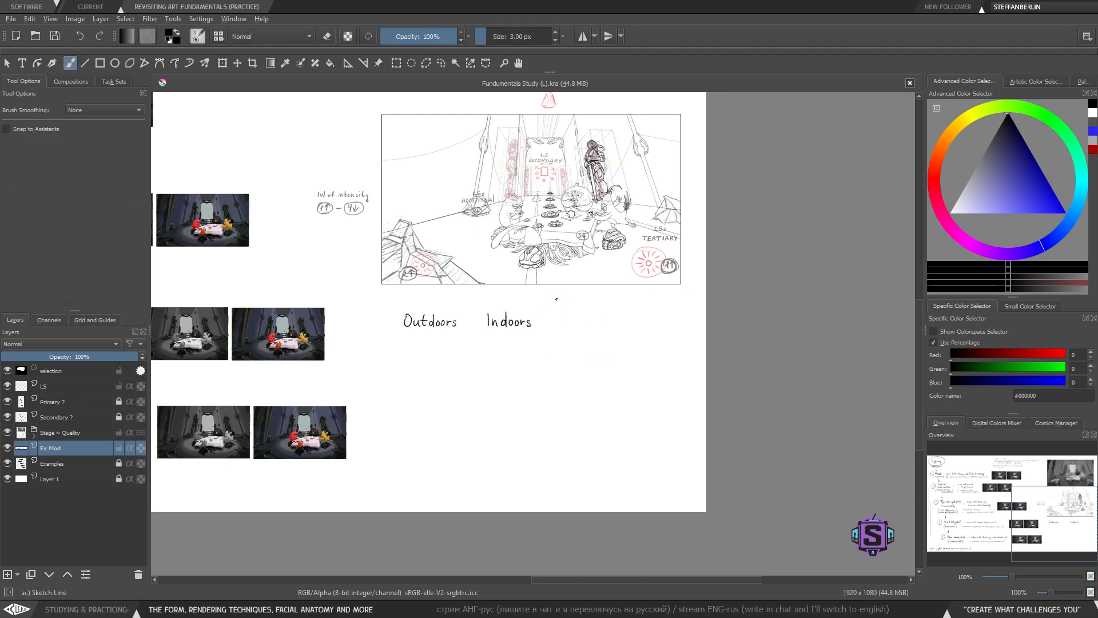
pyautogui.hotkey('ctrl', 'shift', 'a')
# - Try drawing an arc beneath 'Outdoors' and undo it
pyautogui.moveTo(469, 302)
pyautogui.mouseDown()
pyautogui.moveTo(386, 301)
pyautogui.moveTo(384, 343)
pyautogui.moveTo(478, 344)
pyautogui.moveTo(469, 307)
pyautogui.mouseUp()
pyautogui.hotkey('ctrl', 'z')
pyautogui.moveTo(393, 300)
pyautogui.mouseDown()
pyautogui.moveTo(389, 342)
pyautogui.moveTo(470, 345)
pyautogui.moveTo(468, 304)
pyautogui.moveTo(388, 303)
pyautogui.mouseUp()
pyautogui.hotkey('ctrl', 'z')
pyautogui.hotkey('ctrl', '+')
pyautogui.moveTo(377, 380); pyautogui.dragTo(432, 395)
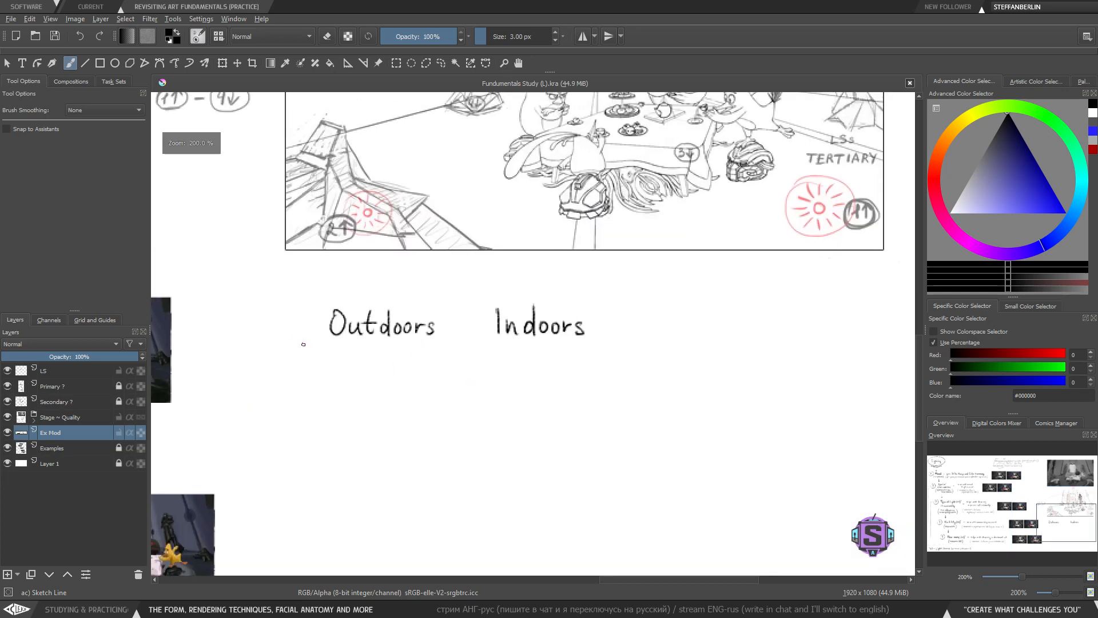
pyautogui.moveTo(297, 342)
pyautogui.mouseDown()
pyautogui.moveTo(343, 354)
pyautogui.moveTo(468, 339)
pyautogui.mouseUp()
pyautogui.hotkey('ctrl', 'z')
pyautogui.moveTo(295, 342)
pyautogui.mouseDown()
pyautogui.moveTo(343, 367)
pyautogui.moveTo(439, 351)
pyautogui.mouseUp()
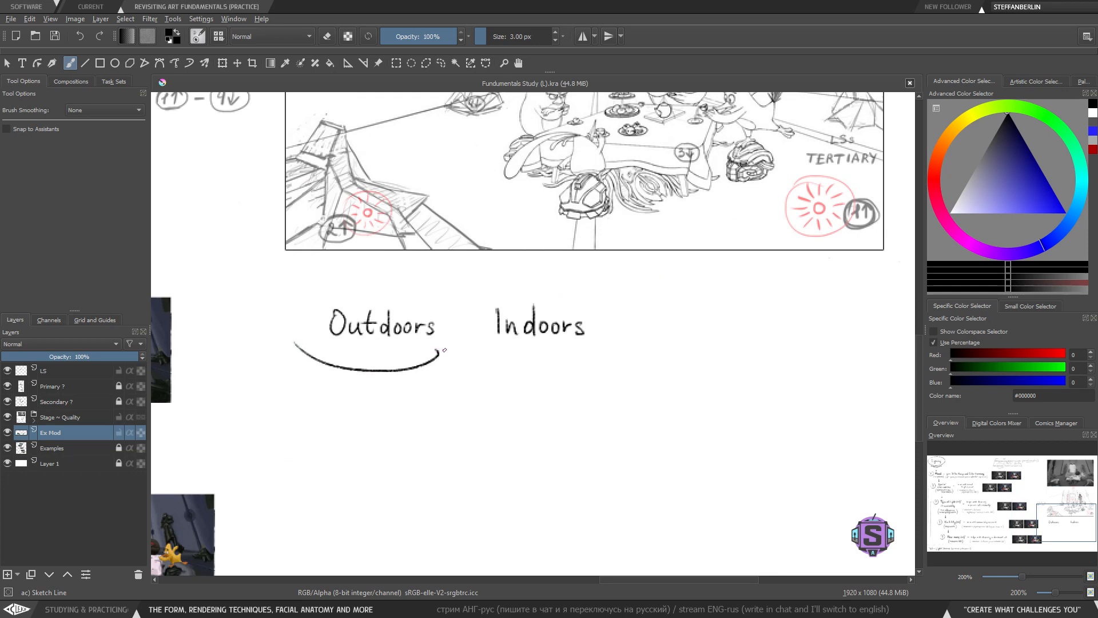
pyautogui.hotkey('ctrl', 'z')
pyautogui.moveTo(301, 330); pyautogui.dragTo(446, 350)
pyautogui.hotkey('ctrl', 'z')
pyautogui.press('l')
pyautogui.moveTo(655, 354)
pyautogui.mouseDown()
pyautogui.moveTo(687, 355)
pyautogui.moveTo(438, 286)
pyautogui.moveTo(291, 290)
pyautogui.mouseUp()
pyautogui.hotkey('ctrl', 'z')
pyautogui.press('b')
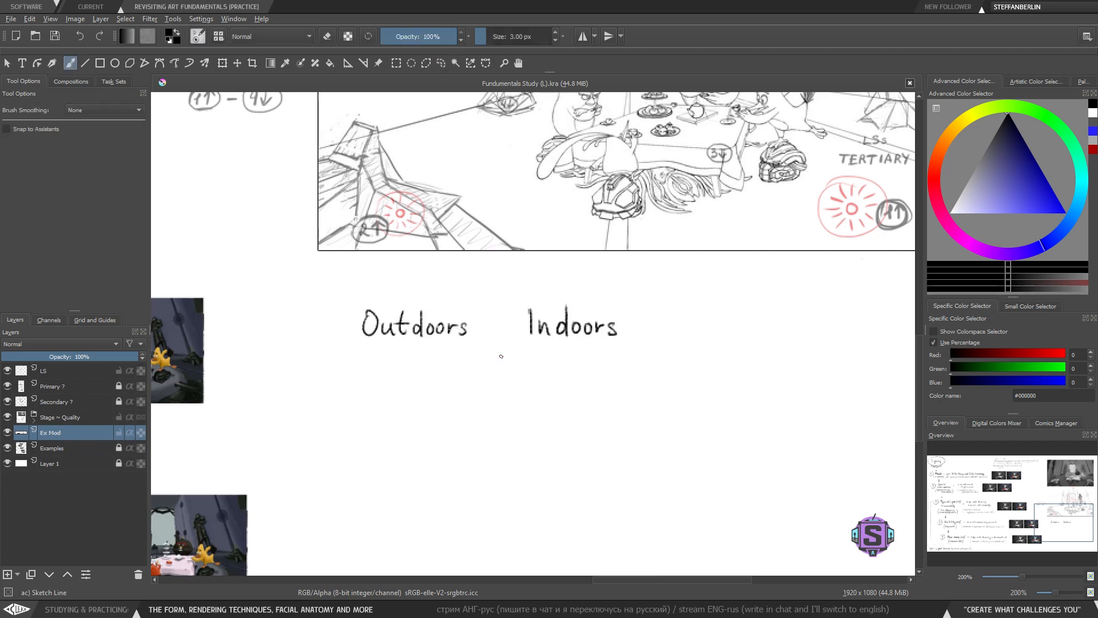
# - Shift the 'Outdoors' and 'Indoors' labels to the right to leave room on their left
pyautogui.moveTo(622, 380)
pyautogui.mouseDown()
pyautogui.moveTo(534, 348)
pyautogui.moveTo(601, 346)
pyautogui.moveTo(612, 307)
pyautogui.mouseUp()
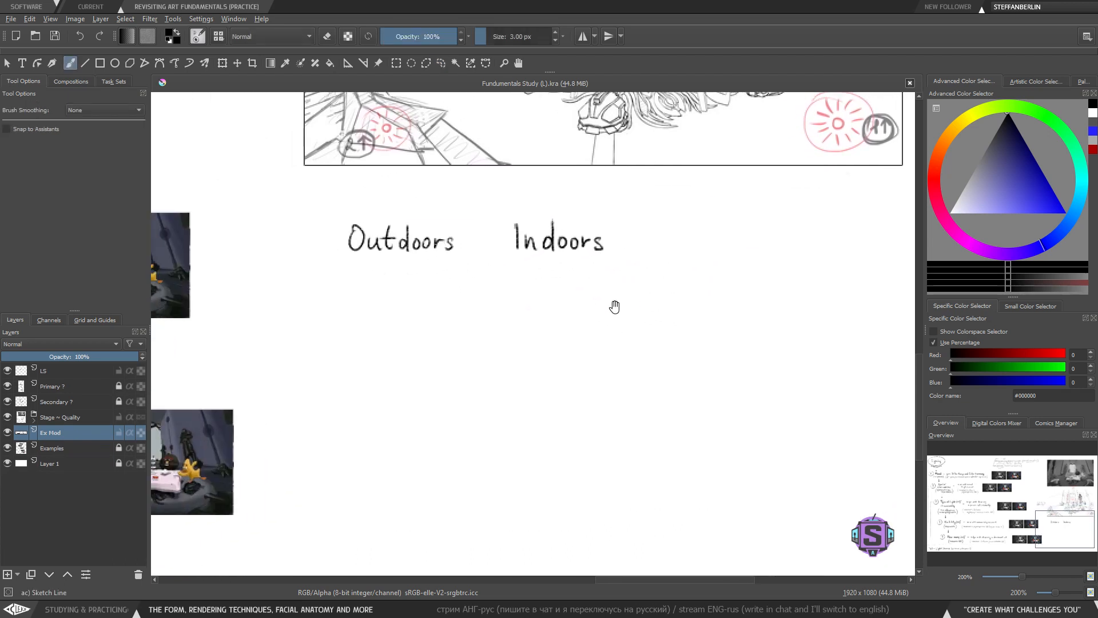
pyautogui.moveTo(331, 351); pyautogui.dragTo(398, 399)
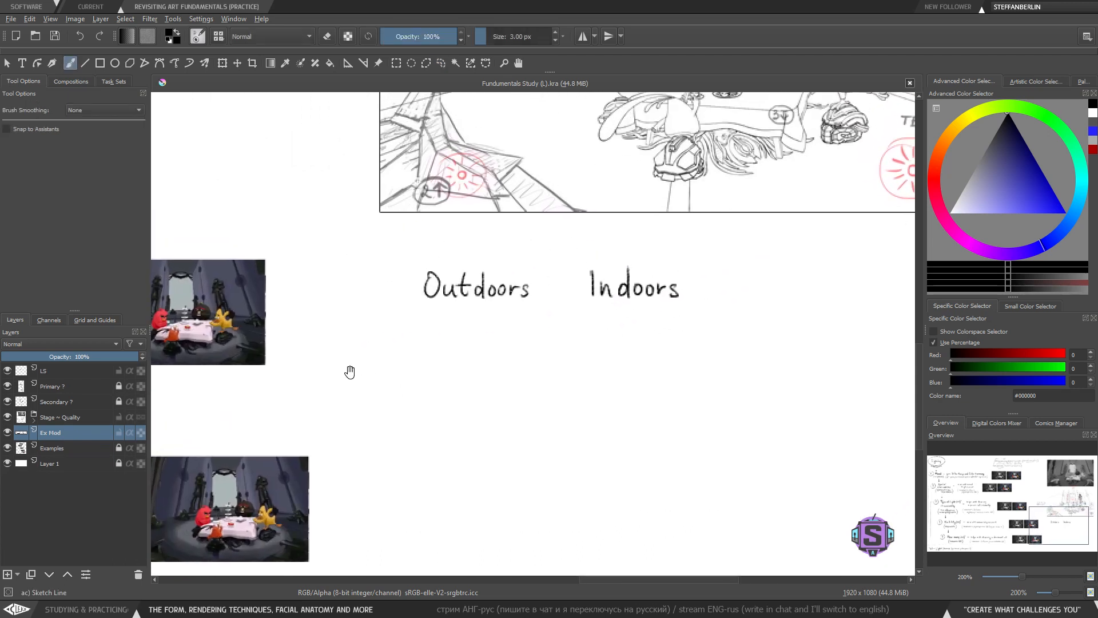
pyautogui.moveTo(351, 373); pyautogui.dragTo(557, 375)
pyautogui.moveTo(283, 253)
pyautogui.mouseDown()
pyautogui.moveTo(282, 384)
pyautogui.moveTo(466, 387)
pyautogui.moveTo(480, 375)
pyautogui.moveTo(480, 237)
pyautogui.moveTo(295, 235)
pyautogui.mouseUp()
pyautogui.hotkey('ctrl', 'z')
pyautogui.moveTo(655, 321); pyautogui.dragTo(392, 335)
pyautogui.press('l')
pyautogui.moveTo(647, 380)
pyautogui.mouseDown()
pyautogui.moveTo(662, 346)
pyautogui.moveTo(325, 286)
pyautogui.moveTo(443, 364)
pyautogui.mouseUp()
pyautogui.press('t')
pyautogui.moveTo(565, 307)
pyautogui.mouseDown()
pyautogui.moveTo(734, 309)
pyautogui.moveTo(686, 312)
pyautogui.mouseUp()
pyautogui.press('b')
pyautogui.hotkey('ctrl', 'shift', 'a')
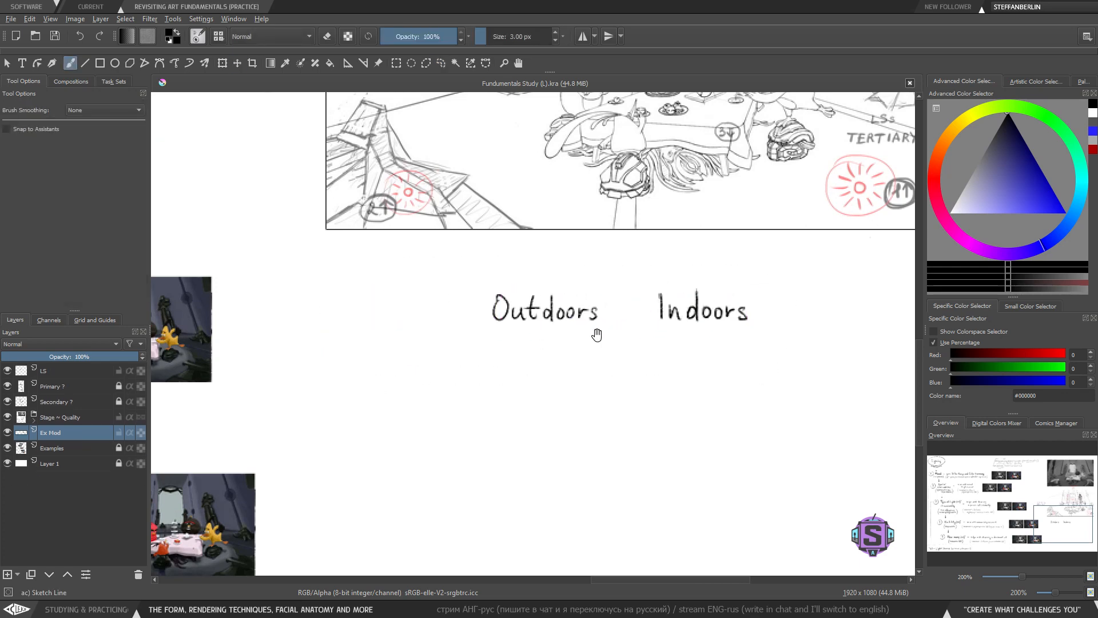
# - Write 'Envirionment' to the left of the 'Outdoors' label
pyautogui.moveTo(591, 336); pyautogui.dragTo(589, 346)
pyautogui.moveTo(324, 310)
pyautogui.mouseDown()
pyautogui.moveTo(325, 330)
pyautogui.moveTo(335, 313)
pyautogui.moveTo(289, 326)
pyautogui.moveTo(302, 308)
pyautogui.moveTo(304, 328)
pyautogui.moveTo(304, 309)
pyautogui.moveTo(288, 330)
pyautogui.moveTo(333, 321)
pyautogui.moveTo(360, 329)
pyautogui.moveTo(436, 321)
pyautogui.moveTo(450, 332)
pyautogui.moveTo(455, 323)
pyautogui.moveTo(289, 276)
pyautogui.moveTo(289, 341)
pyautogui.moveTo(461, 342)
pyautogui.moveTo(374, 326)
pyautogui.mouseUp()
pyautogui.hotkey('ctrl', 'z')
pyautogui.hotkey('ctrl', 'z')
pyautogui.hotkey('ctrl', 'z')
pyautogui.hotkey('ctrl', 'z')
pyautogui.click(360, 314)
pyautogui.press('l')
pyautogui.press('t')
pyautogui.press('b')
pyautogui.hotkey('ctrl', 'shift', 'a')
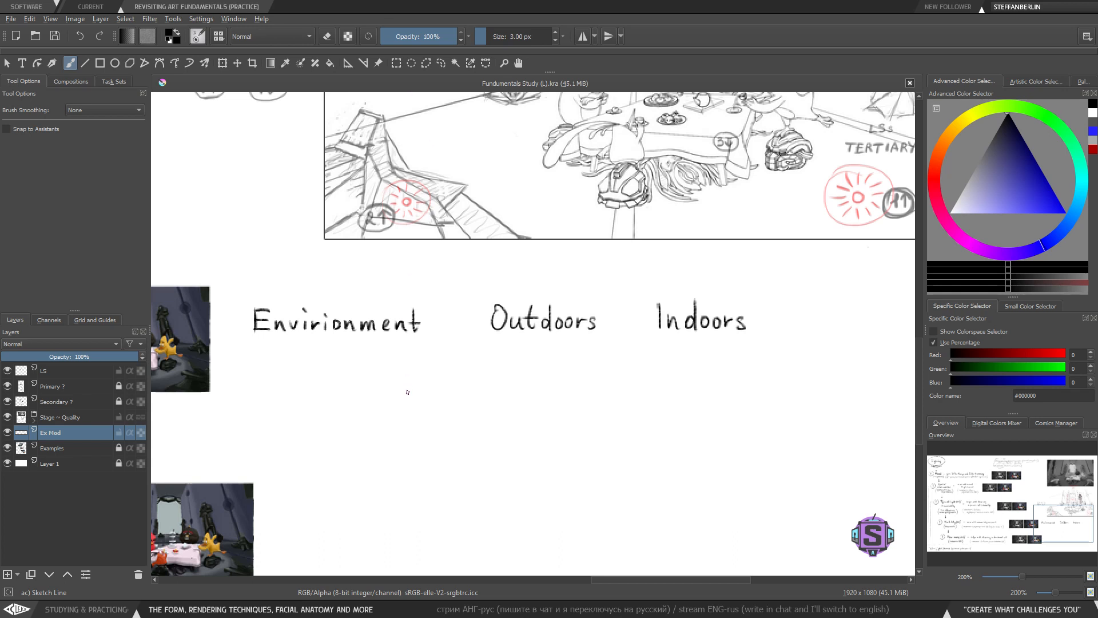
pyautogui.moveTo(407, 393); pyautogui.dragTo(409, 389)
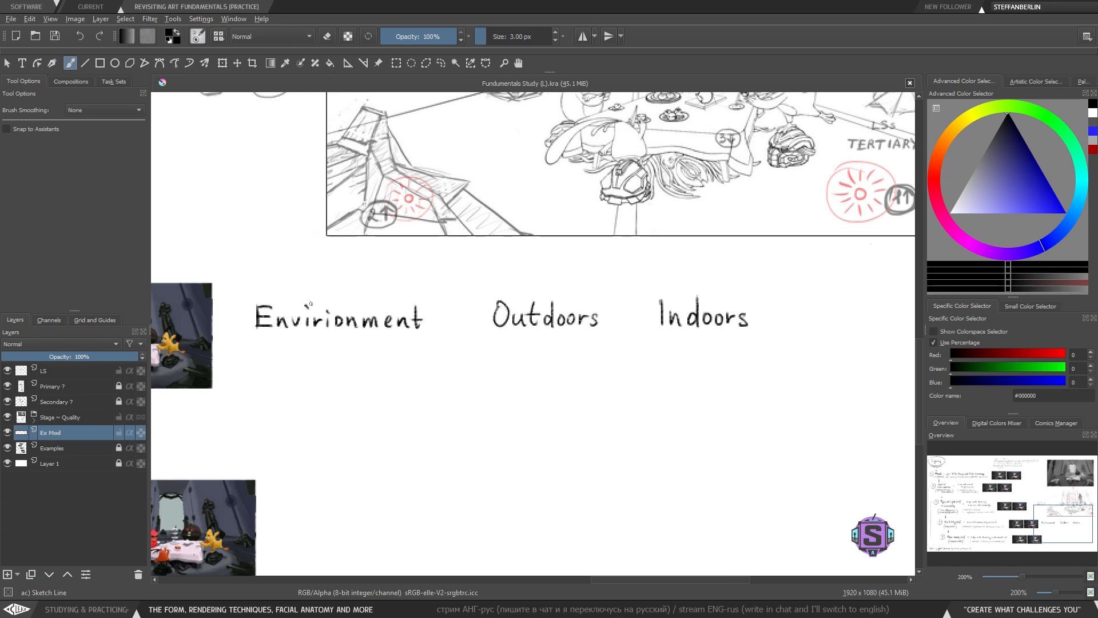
# - Delete the extra 'i' from 'Envirionment' and close the gap so it reads 'Environment'
pyautogui.moveTo(326, 382); pyautogui.dragTo(331, 456)
pyautogui.hotkey('ctrl', 'z')
pyautogui.press('l')
pyautogui.moveTo(333, 321)
pyautogui.mouseDown()
pyautogui.moveTo(324, 328)
pyautogui.moveTo(335, 343)
pyautogui.mouseUp()
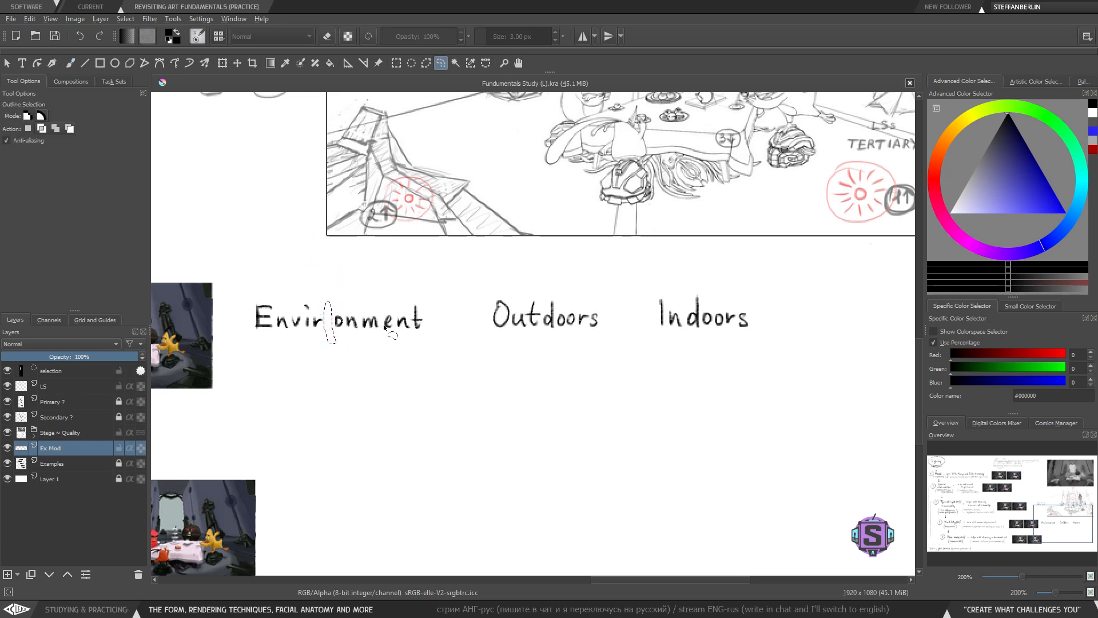
pyautogui.press('Delete')
pyautogui.moveTo(434, 342)
pyautogui.mouseDown()
pyautogui.moveTo(346, 293)
pyautogui.moveTo(380, 351)
pyautogui.moveTo(432, 343)
pyautogui.mouseUp()
pyautogui.press('t')
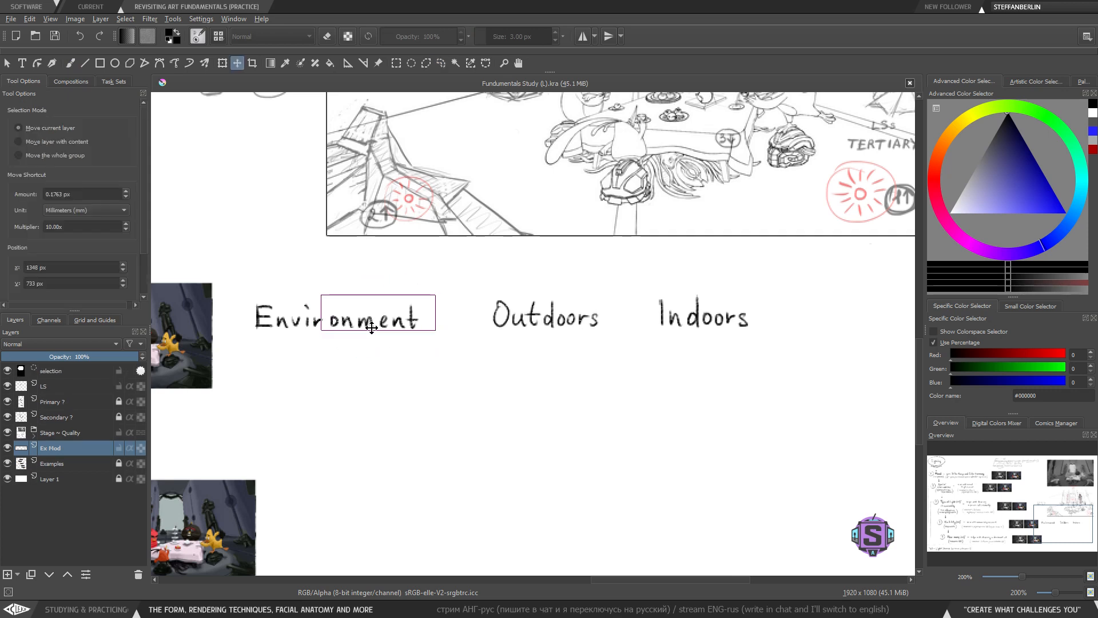
pyautogui.moveTo(372, 327); pyautogui.dragTo(365, 327)
pyautogui.press('b')
pyautogui.hotkey('ctrl', 'shift', 'a')
# - Shift the 'Environment' label slightly to the right
pyautogui.moveTo(376, 376); pyautogui.dragTo(374, 381)
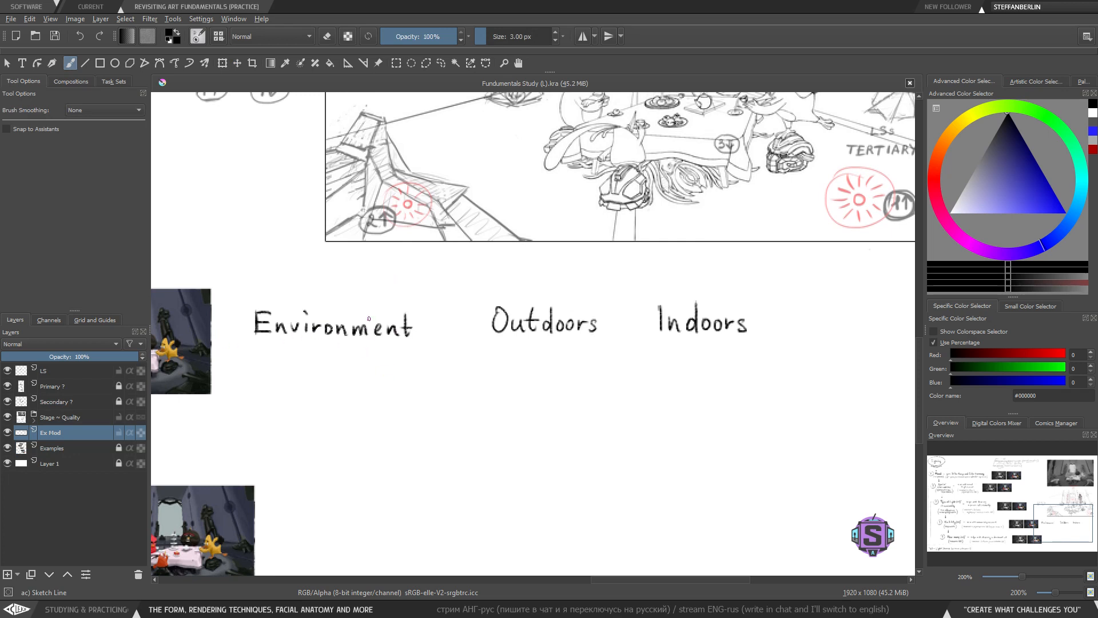
pyautogui.press('l')
pyautogui.moveTo(432, 366)
pyautogui.mouseDown()
pyautogui.moveTo(373, 285)
pyautogui.moveTo(237, 377)
pyautogui.moveTo(430, 368)
pyautogui.mouseUp()
pyautogui.press('t')
pyautogui.moveTo(374, 329); pyautogui.dragTo(381, 327)
pyautogui.press('b')
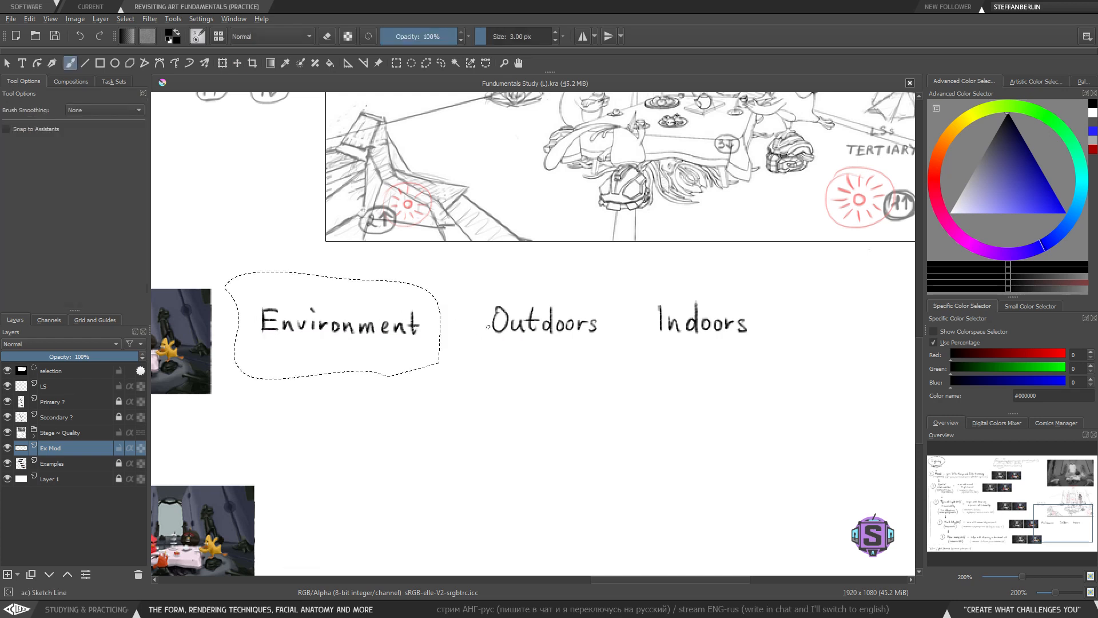
pyautogui.hotkey('ctrl', 'shift', 'a')
# - Draw a dash after 'Environment' and a slash between 'Outdoors' and 'Indoors'
pyautogui.moveTo(452, 325)
pyautogui.mouseDown()
pyautogui.moveTo(472, 324)
pyautogui.moveTo(443, 327)
pyautogui.mouseUp()
pyautogui.hotkey('ctrl', 'z')
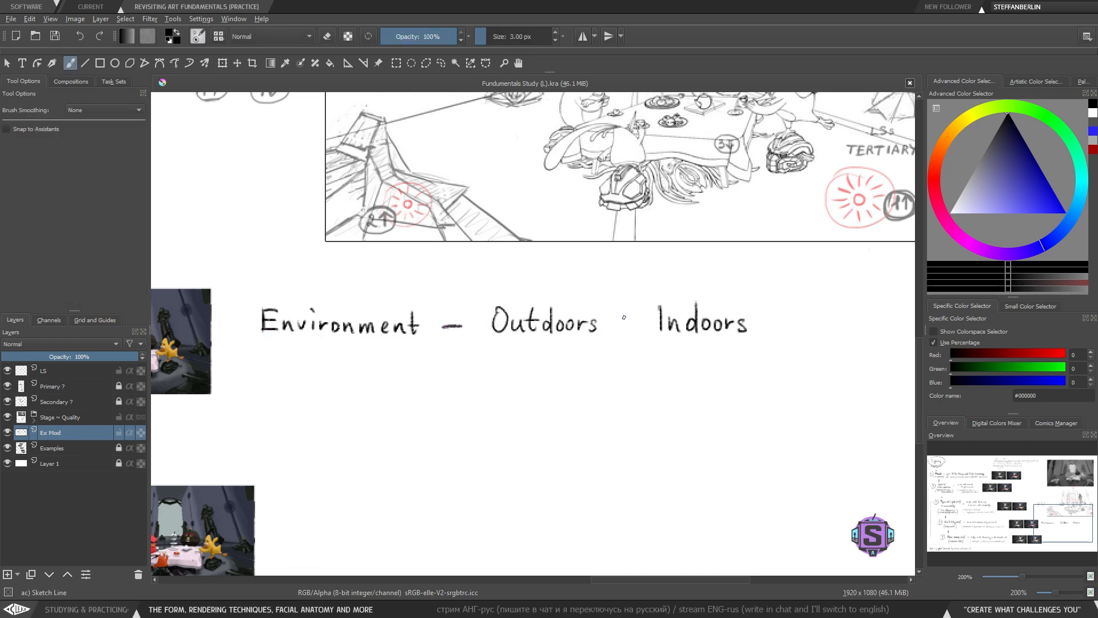
pyautogui.moveTo(636, 288); pyautogui.dragTo(623, 355)
pyautogui.hotkey('ctrl', 'z')
pyautogui.moveTo(634, 289)
pyautogui.mouseDown()
pyautogui.moveTo(621, 356)
pyautogui.moveTo(493, 299)
pyautogui.moveTo(387, 320)
pyautogui.moveTo(563, 361)
pyautogui.moveTo(597, 335)
pyautogui.moveTo(634, 330)
pyautogui.mouseUp()
# - Write 'L.S Types' on a new line beneath 'Environment'
pyautogui.press('1')
pyautogui.press('l')
pyautogui.press('t')
pyautogui.press('b')
pyautogui.hotkey('ctrl', 'shift', 'a')
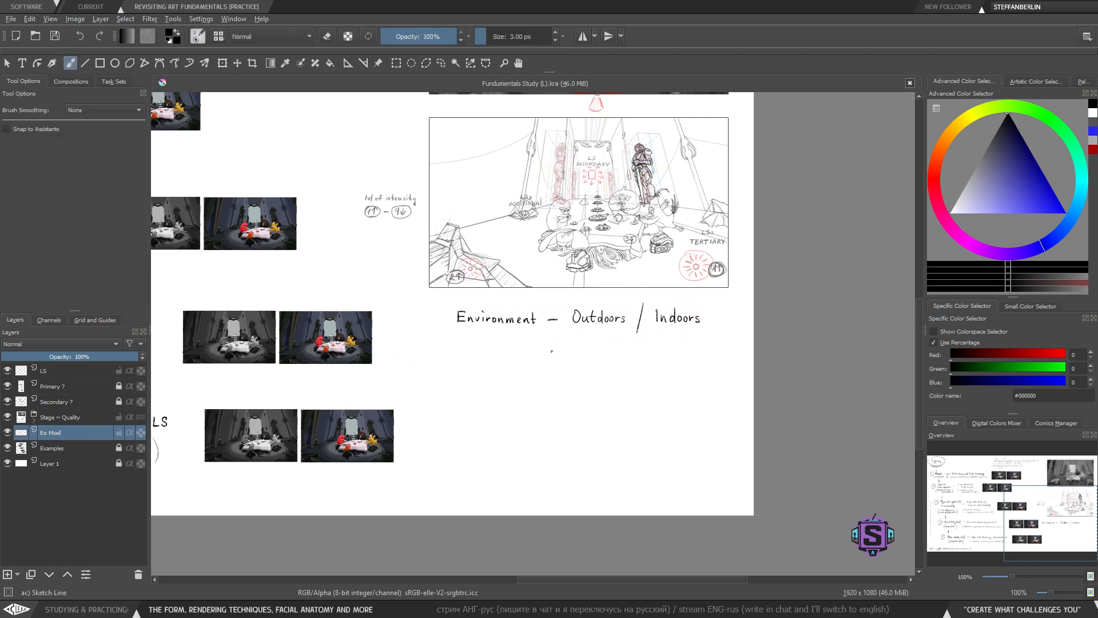
pyautogui.moveTo(500, 368)
pyautogui.mouseDown()
pyautogui.moveTo(482, 375)
pyautogui.moveTo(497, 379)
pyautogui.mouseUp()
pyautogui.scroll(2, 499, 341)
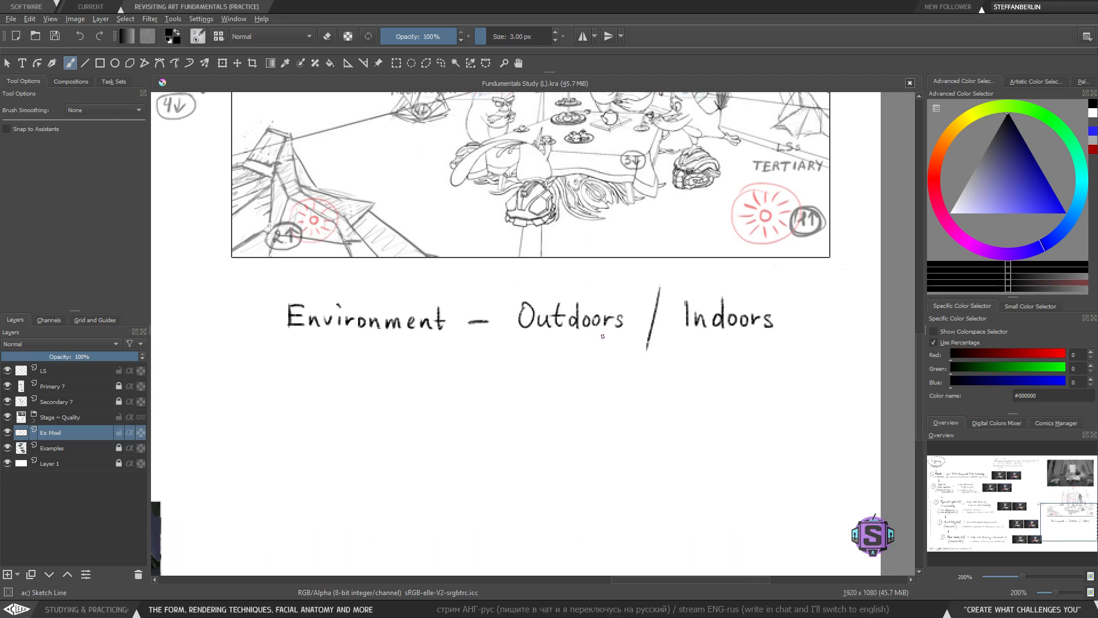
pyautogui.moveTo(603, 337); pyautogui.dragTo(584, 317)
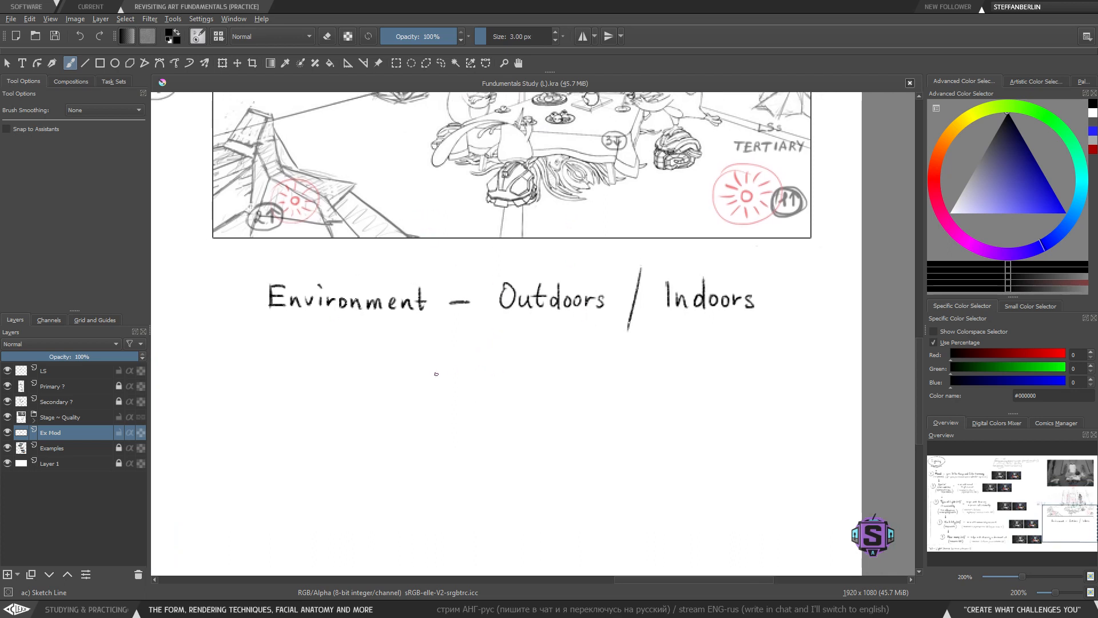
pyautogui.moveTo(436, 375); pyautogui.dragTo(476, 374)
pyautogui.moveTo(314, 331)
pyautogui.mouseDown()
pyautogui.moveTo(314, 351)
pyautogui.moveTo(326, 330)
pyautogui.moveTo(331, 369)
pyautogui.moveTo(346, 350)
pyautogui.moveTo(385, 342)
pyautogui.moveTo(313, 319)
pyautogui.moveTo(293, 356)
pyautogui.moveTo(304, 378)
pyautogui.mouseUp()
pyautogui.hotkey('ctrl', 'z')
pyautogui.press('l')
pyautogui.press('t')
pyautogui.moveTo(353, 350); pyautogui.dragTo(430, 354)
pyautogui.press('b')
pyautogui.hotkey('ctrl', 'shift', 'a')
pyautogui.moveTo(326, 333)
pyautogui.mouseDown()
pyautogui.moveTo(327, 353)
pyautogui.moveTo(347, 356)
pyautogui.moveTo(356, 336)
pyautogui.mouseUp()
pyautogui.hotkey('ctrl', 'z')
pyautogui.hotkey('ctrl', 'z')
pyautogui.hotkey('ctrl', 'z')
pyautogui.hotkey('ctrl', 'z')
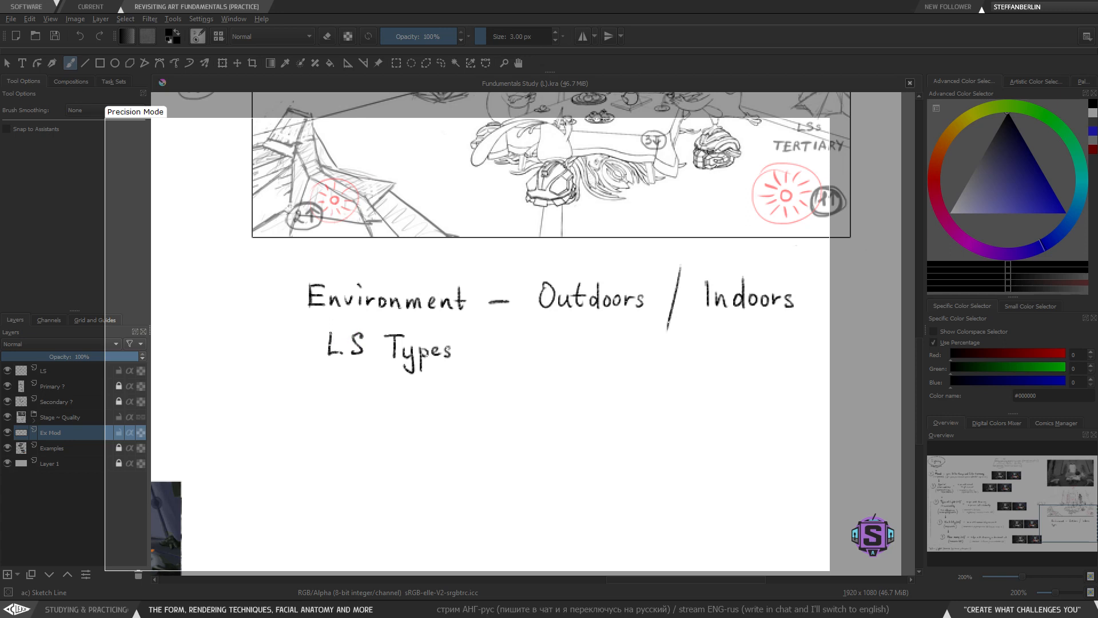
# - Erase the dot in 'L.S' and move 'Types' closer so the label reads 'LS Types'
pyautogui.press('e')
pyautogui.press('l')
pyautogui.moveTo(374, 347)
pyautogui.mouseDown()
pyautogui.moveTo(350, 345)
pyautogui.moveTo(366, 372)
pyautogui.moveTo(355, 347)
pyautogui.mouseUp()
pyautogui.press('t')
pyautogui.press('l')
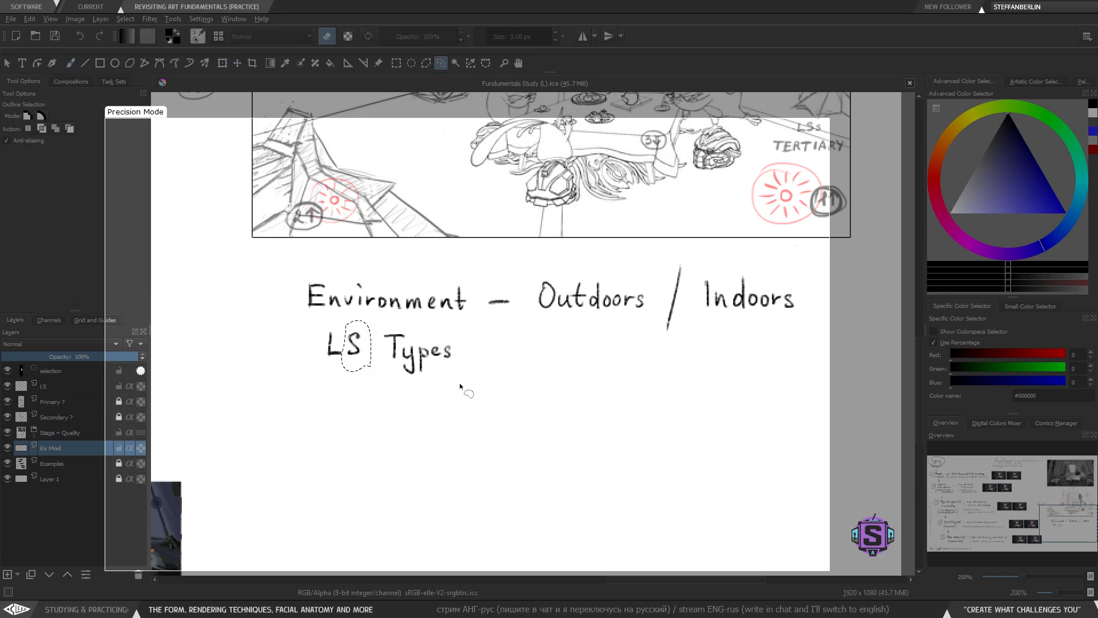
pyautogui.hotkey('ctrl', 'shift', 'a')
pyautogui.moveTo(409, 318)
pyautogui.mouseDown()
pyautogui.moveTo(378, 340)
pyautogui.moveTo(412, 318)
pyautogui.mouseUp()
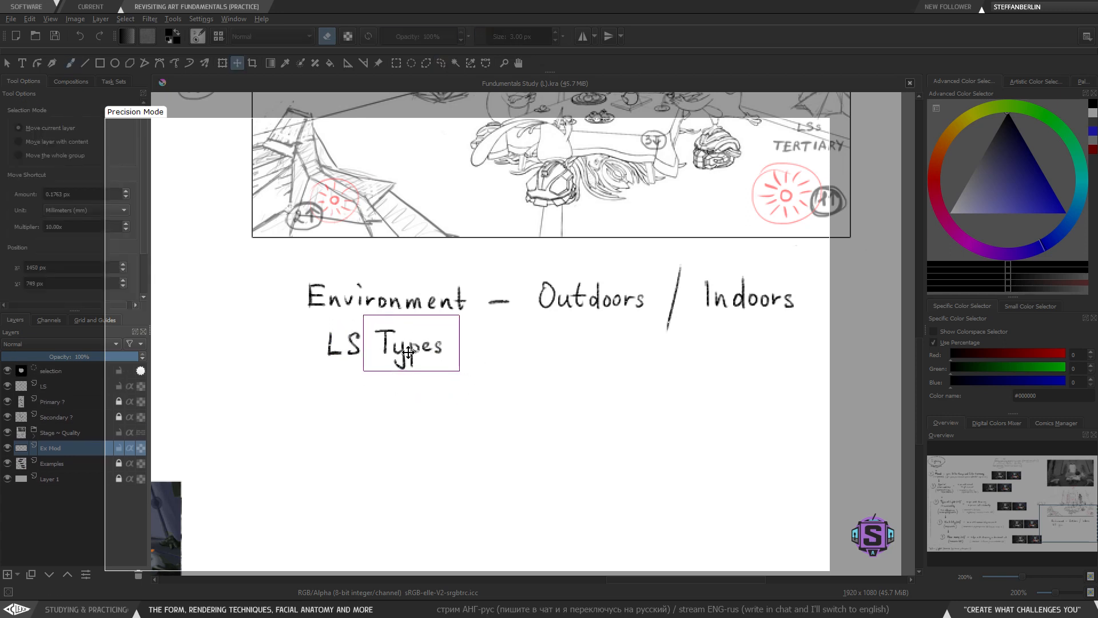
pyautogui.press('b')
pyautogui.hotkey('ctrl', 'shift', 'a')
pyautogui.press('l')
pyautogui.moveTo(472, 352)
pyautogui.mouseDown()
pyautogui.moveTo(350, 323)
pyautogui.moveTo(456, 386)
pyautogui.mouseUp()
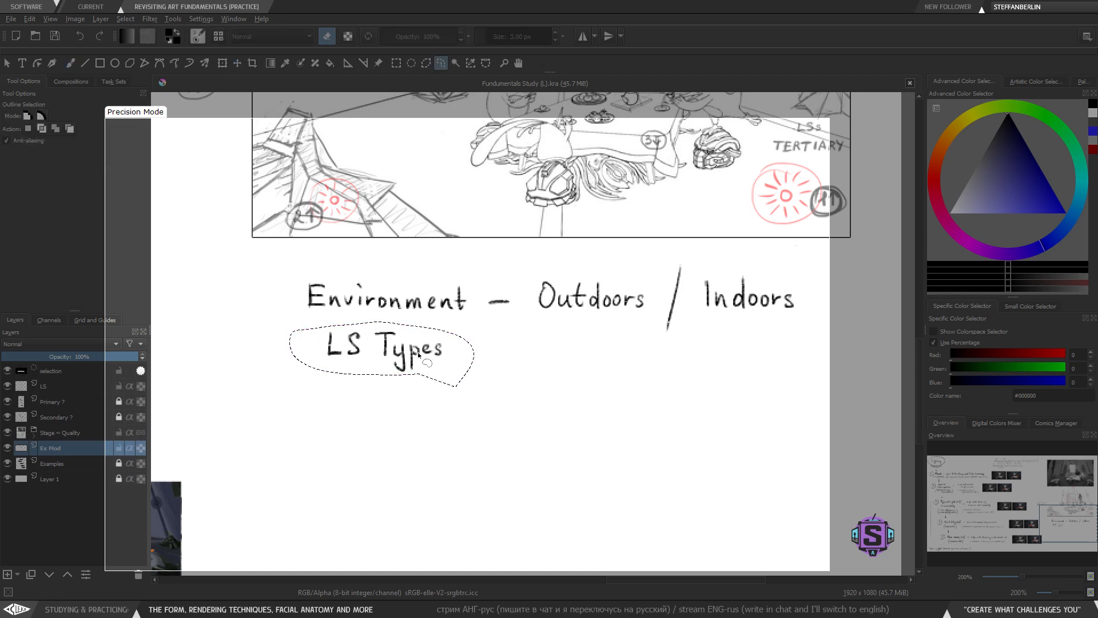
pyautogui.hotkey('ctrl', 'shift', 'a')
pyautogui.press('b')
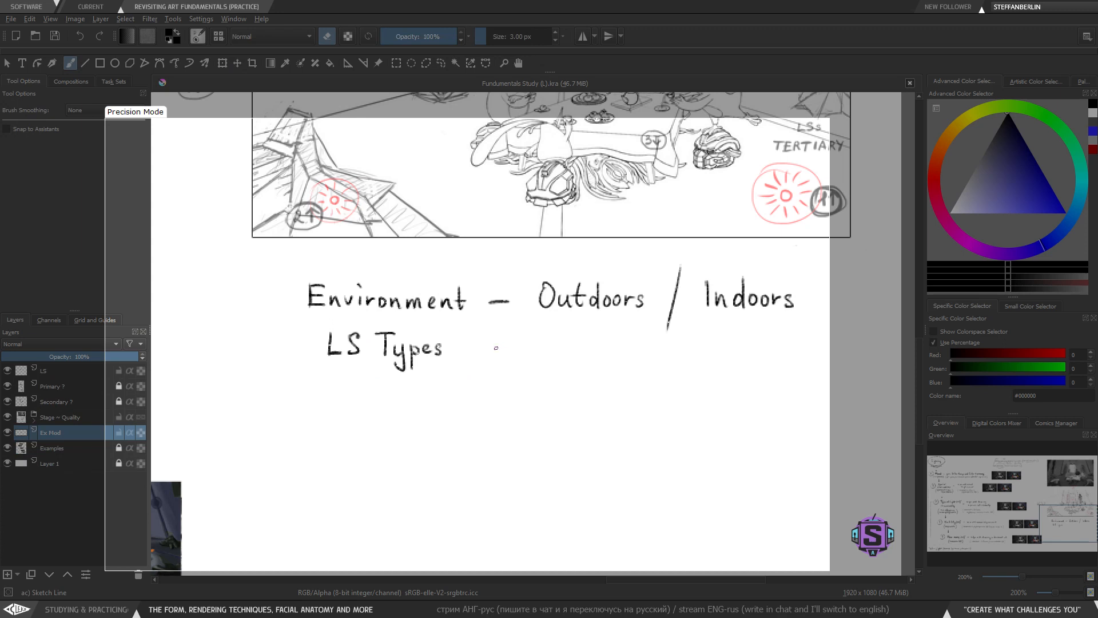
# - Add a dash and write 'Natural' after 'LS Types'
pyautogui.press('e')
pyautogui.moveTo(487, 347)
pyautogui.mouseDown()
pyautogui.moveTo(504, 346)
pyautogui.moveTo(452, 365)
pyautogui.moveTo(478, 342)
pyautogui.moveTo(457, 348)
pyautogui.mouseUp()
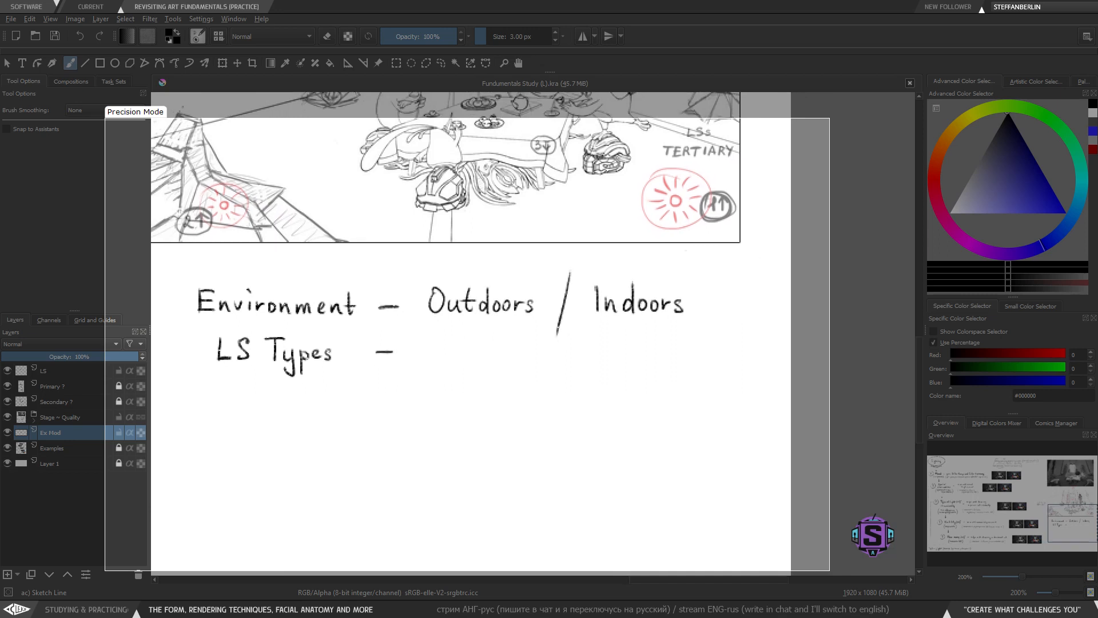
pyautogui.scroll(2, 437, 351)
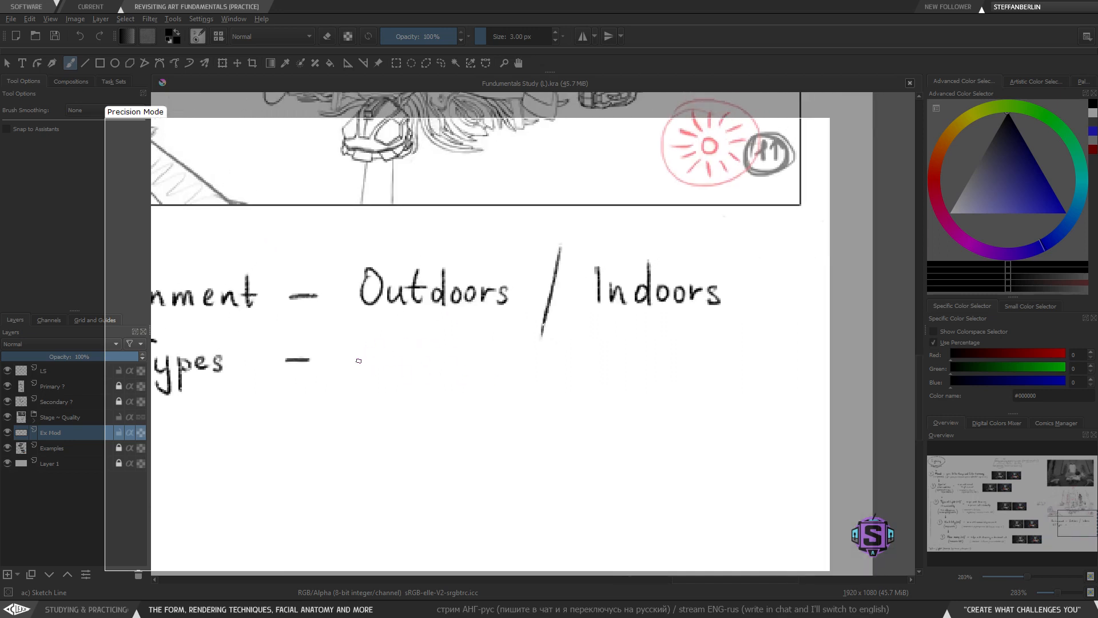
pyautogui.moveTo(361, 352)
pyautogui.mouseDown()
pyautogui.moveTo(355, 386)
pyautogui.moveTo(379, 347)
pyautogui.mouseUp()
pyautogui.hotkey('ctrl', 'z')
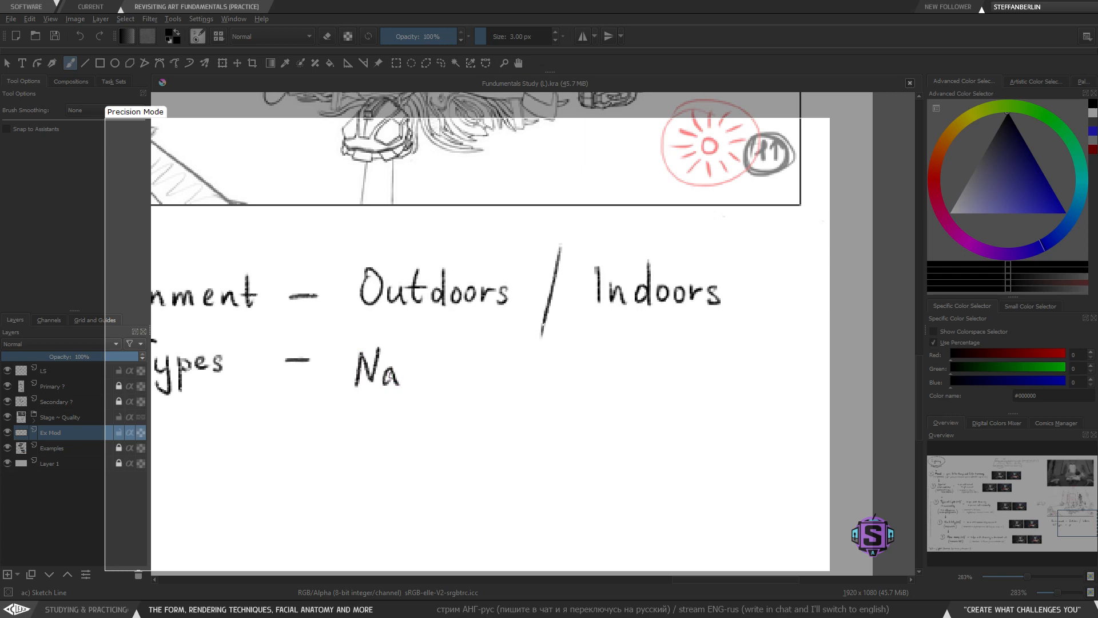
pyautogui.hotkey('ctrl', 'z')
pyautogui.moveTo(421, 388)
pyautogui.mouseDown()
pyautogui.moveTo(638, 372)
pyautogui.moveTo(440, 378)
pyautogui.mouseUp()
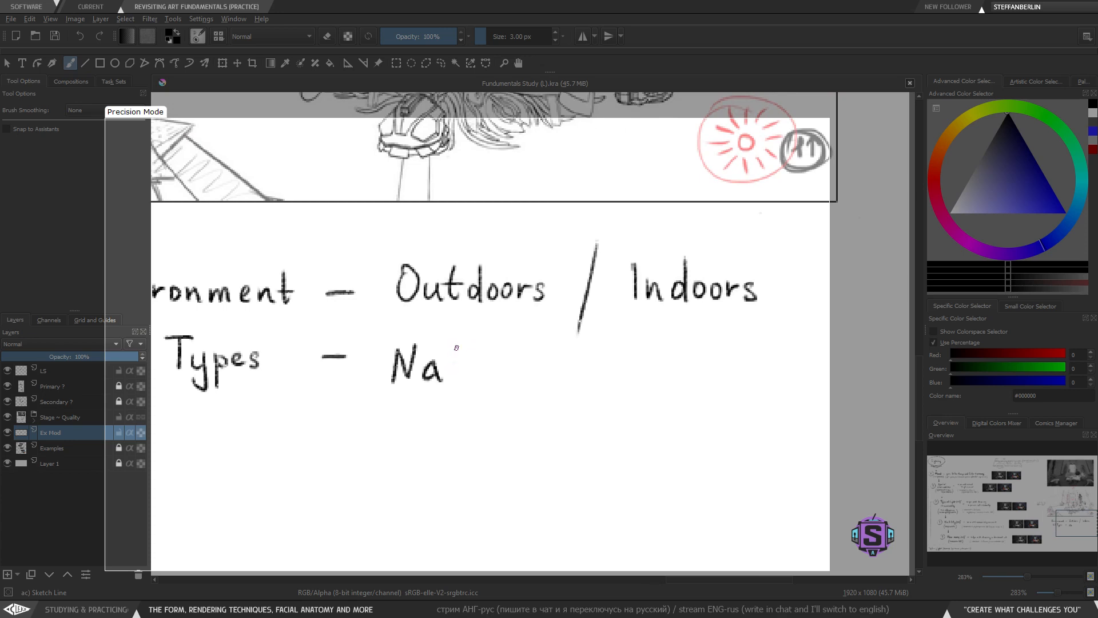
pyautogui.moveTo(461, 345)
pyautogui.mouseDown()
pyautogui.moveTo(464, 382)
pyautogui.moveTo(454, 385)
pyautogui.moveTo(524, 390)
pyautogui.moveTo(527, 372)
pyautogui.moveTo(550, 390)
pyautogui.moveTo(568, 378)
pyautogui.moveTo(591, 389)
pyautogui.mouseUp()
pyautogui.hotkey('ctrl', 'z')
pyautogui.hotkey('ctrl', 'z')
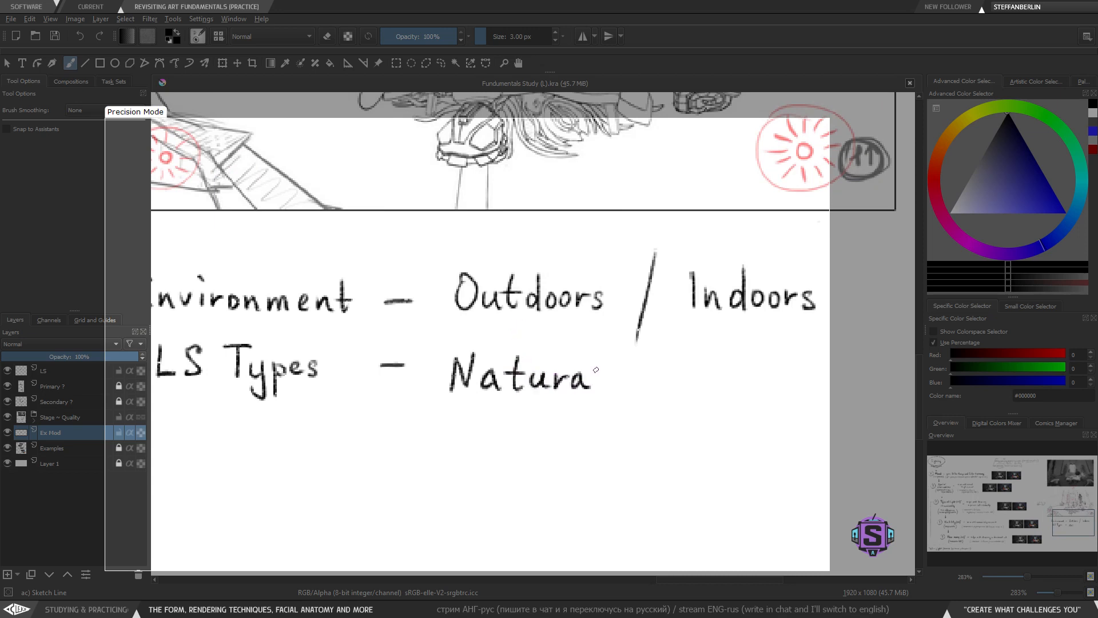
pyautogui.moveTo(602, 351)
pyautogui.mouseDown()
pyautogui.moveTo(599, 392)
pyautogui.moveTo(614, 332)
pyautogui.moveTo(437, 354)
pyautogui.moveTo(611, 411)
pyautogui.mouseUp()
# - Shift 'Natural' and its preceding dash leftward toward 'LS Types'
pyautogui.press('l')
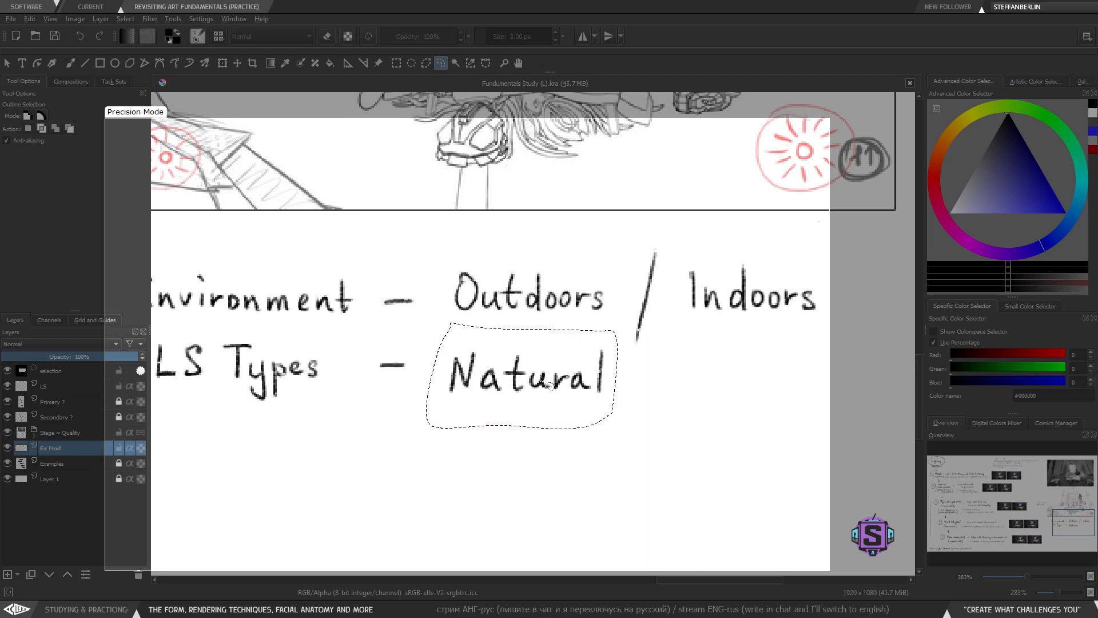
pyautogui.press('t')
pyautogui.moveTo(543, 374); pyautogui.dragTo(532, 364)
pyautogui.press('b')
pyautogui.hotkey('ctrl', 'shift', 'a')
pyautogui.press('l')
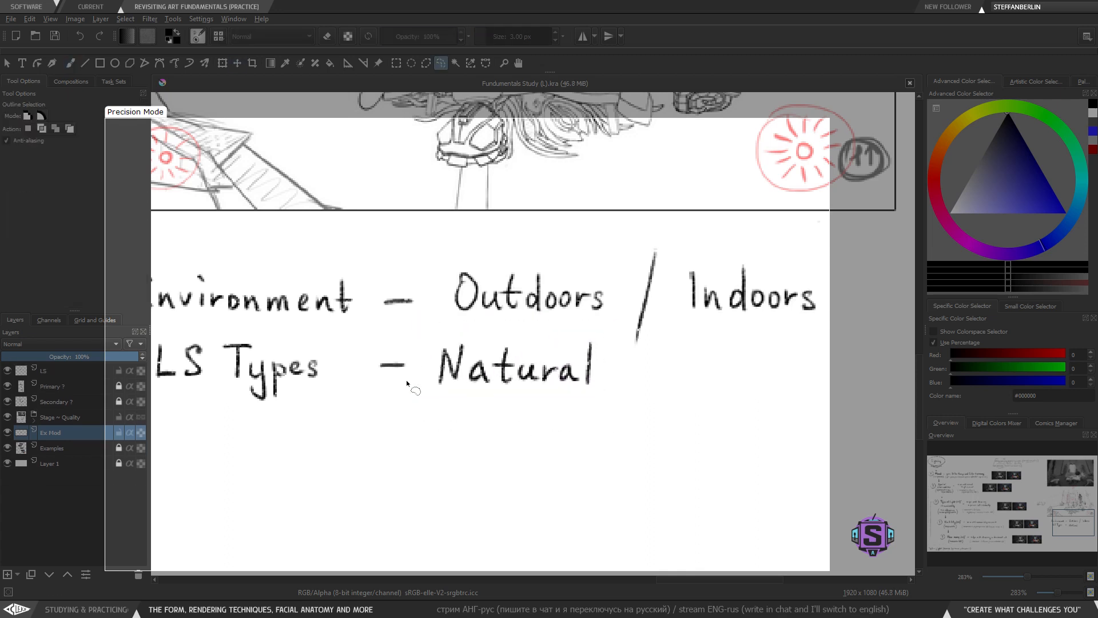
pyautogui.moveTo(408, 383)
pyautogui.mouseDown()
pyautogui.moveTo(362, 365)
pyautogui.moveTo(407, 383)
pyautogui.mouseUp()
pyautogui.press('t')
pyautogui.moveTo(395, 363); pyautogui.dragTo(388, 364)
pyautogui.press('b')
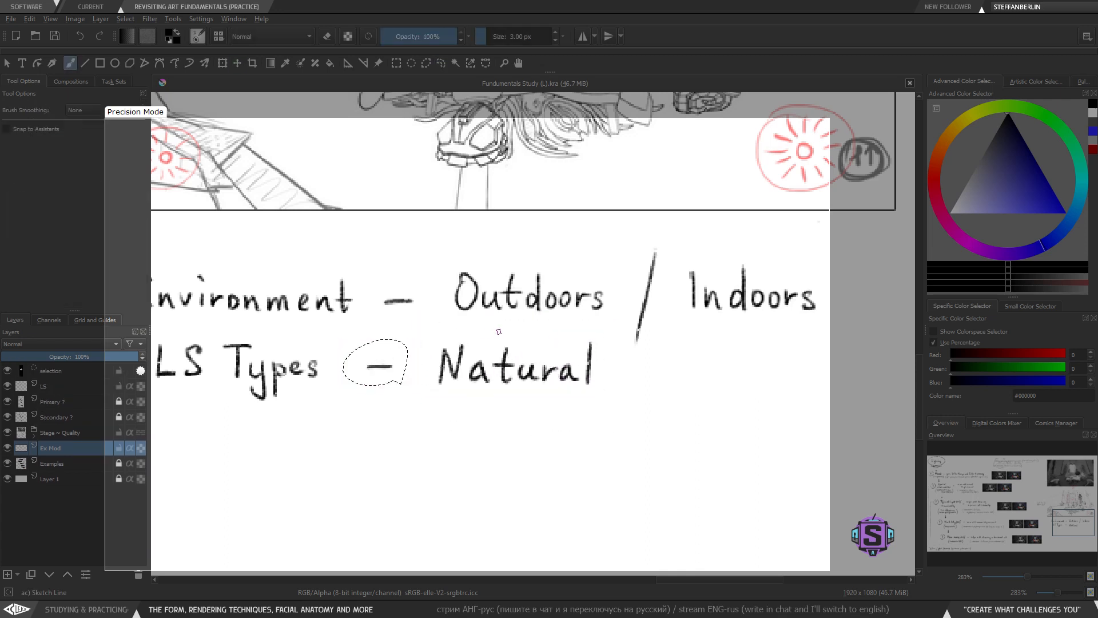
pyautogui.hotkey('ctrl', 'shift', 'a')
# - Redraw the divider between 'Outdoors' and 'Indoors' as a vertical line and add one after 'Natural'
pyautogui.moveTo(596, 380); pyautogui.dragTo(501, 391)
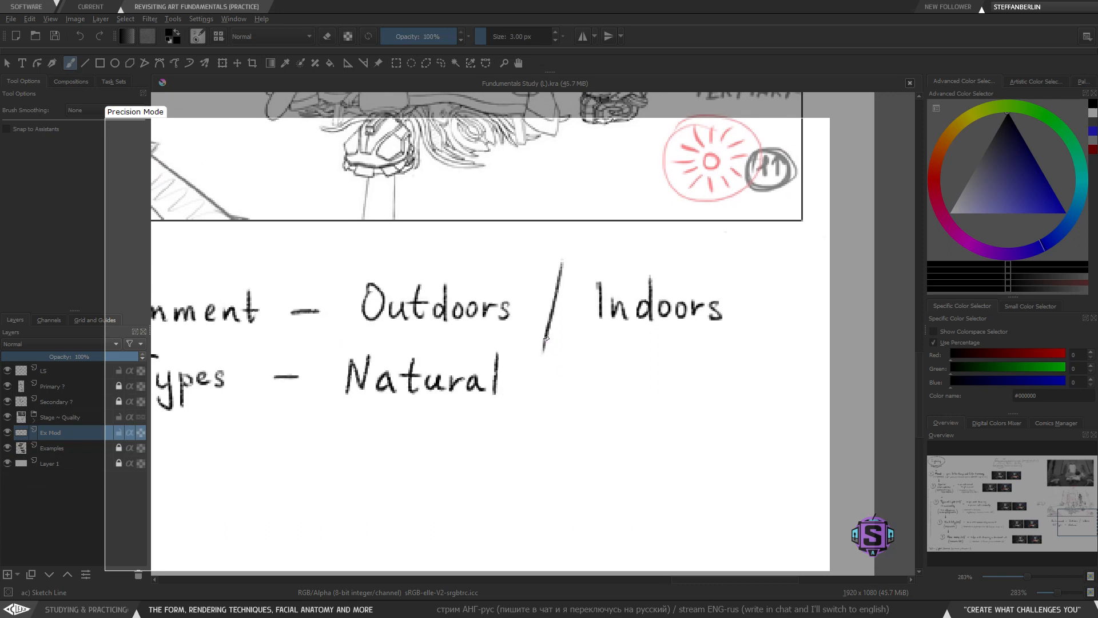
pyautogui.press('l')
pyautogui.moveTo(578, 251)
pyautogui.mouseDown()
pyautogui.moveTo(547, 261)
pyautogui.moveTo(578, 251)
pyautogui.moveTo(543, 342)
pyautogui.mouseUp()
pyautogui.press('Delete')
pyautogui.hotkey('ctrl', 'shift', 'a')
pyautogui.press('b')
pyautogui.hotkey('ctrl', 'z')
pyautogui.moveTo(552, 276)
pyautogui.mouseDown()
pyautogui.moveTo(536, 412)
pyautogui.moveTo(510, 346)
pyautogui.moveTo(527, 385)
pyautogui.mouseUp()
# - Write 'Artificial' after the vertical divider next to 'Natural'
pyautogui.moveTo(528, 379)
pyautogui.mouseDown()
pyautogui.moveTo(544, 368)
pyautogui.moveTo(558, 385)
pyautogui.moveTo(559, 366)
pyautogui.mouseUp()
pyautogui.moveTo(570, 370)
pyautogui.mouseDown()
pyautogui.moveTo(570, 383)
pyautogui.moveTo(588, 387)
pyautogui.mouseUp()
pyautogui.click(572, 360)
pyautogui.moveTo(577, 374)
pyautogui.mouseDown()
pyautogui.moveTo(607, 379)
pyautogui.moveTo(612, 360)
pyautogui.moveTo(621, 383)
pyautogui.moveTo(672, 387)
pyautogui.mouseUp()
pyautogui.click(609, 357)
pyautogui.click(644, 353)
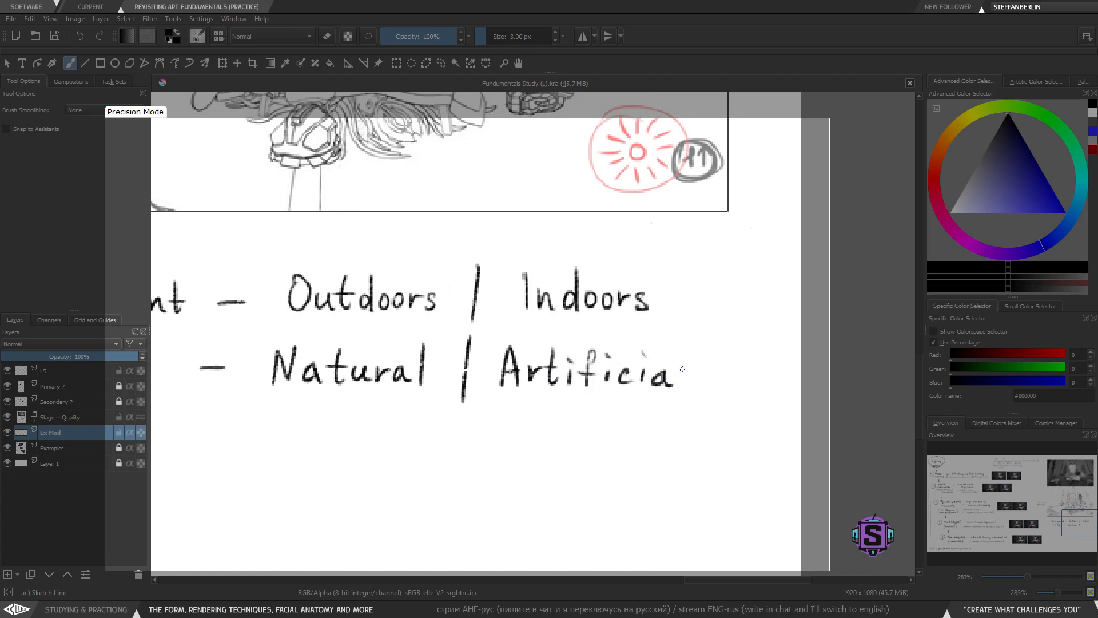
pyautogui.moveTo(683, 348); pyautogui.dragTo(681, 390)
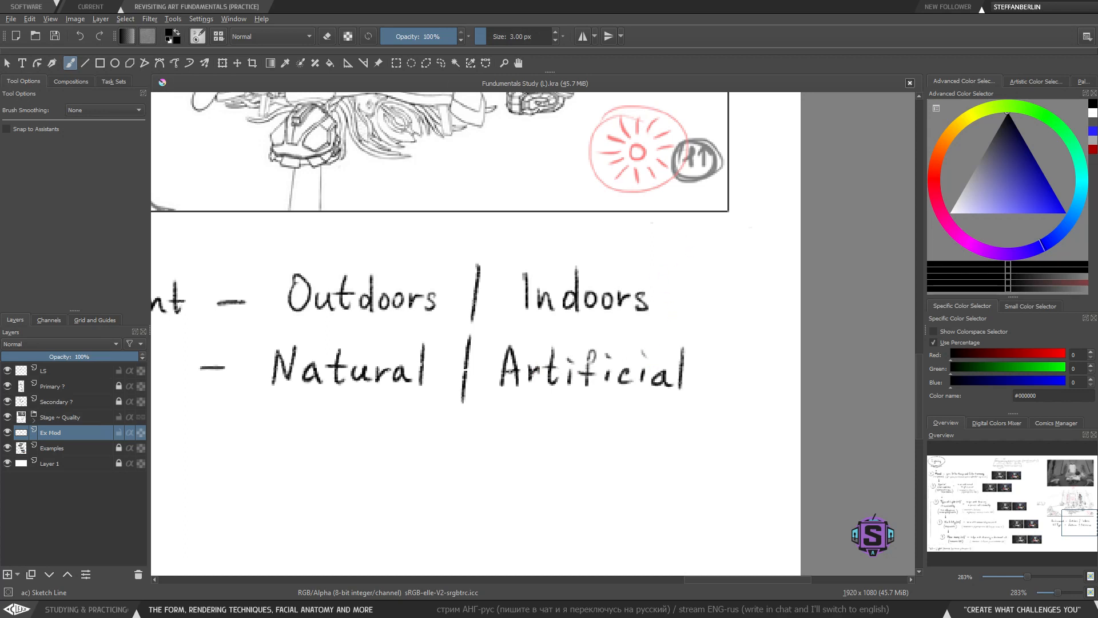
# - Try underlining 'Natural' with a bracket several times, undoing each attempt
pyautogui.moveTo(655, 543); pyautogui.dragTo(652, 524)
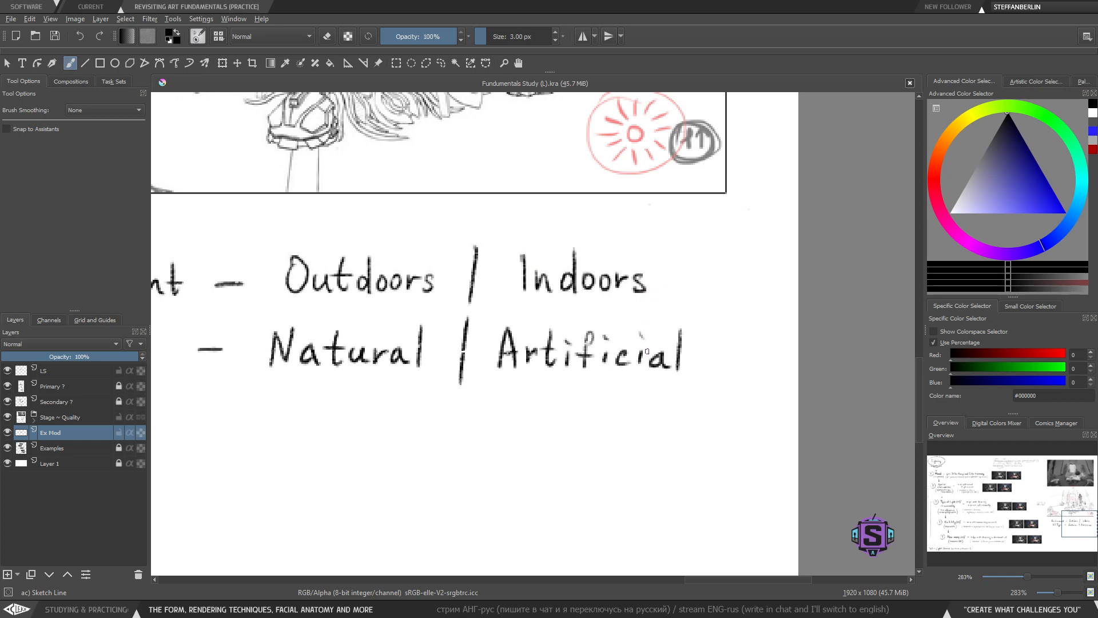
pyautogui.press('-')
pyautogui.press('-')
pyautogui.moveTo(492, 400); pyautogui.dragTo(541, 407)
pyautogui.moveTo(442, 344)
pyautogui.mouseDown()
pyautogui.moveTo(542, 368)
pyautogui.moveTo(542, 338)
pyautogui.mouseUp()
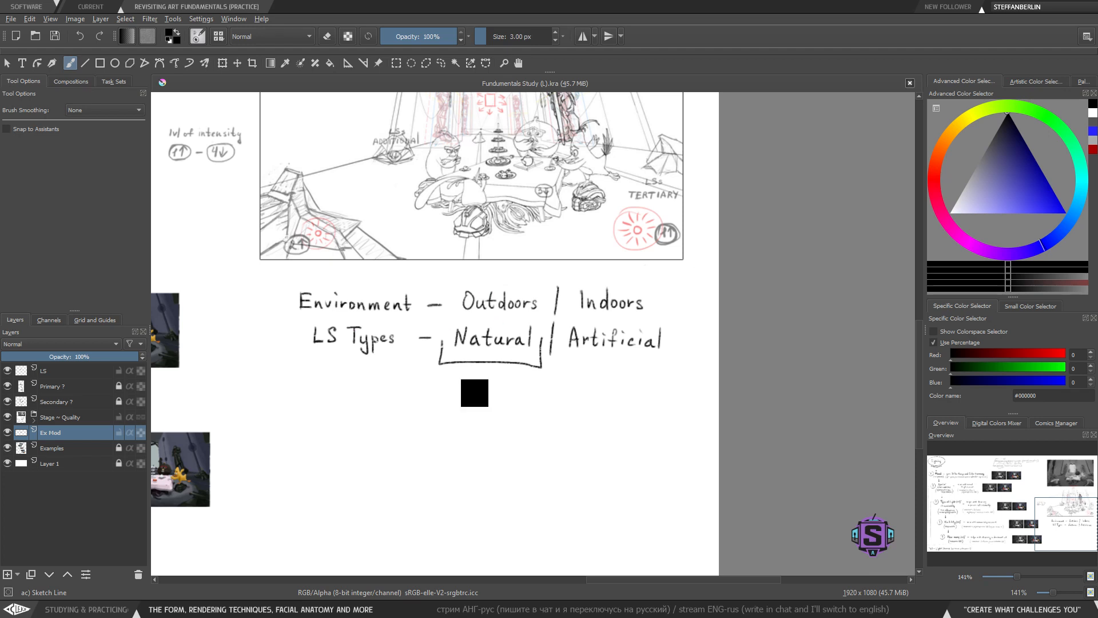
pyautogui.hotkey('ctrl', 'z')
pyautogui.moveTo(444, 342)
pyautogui.mouseDown()
pyautogui.moveTo(537, 366)
pyautogui.moveTo(540, 338)
pyautogui.mouseUp()
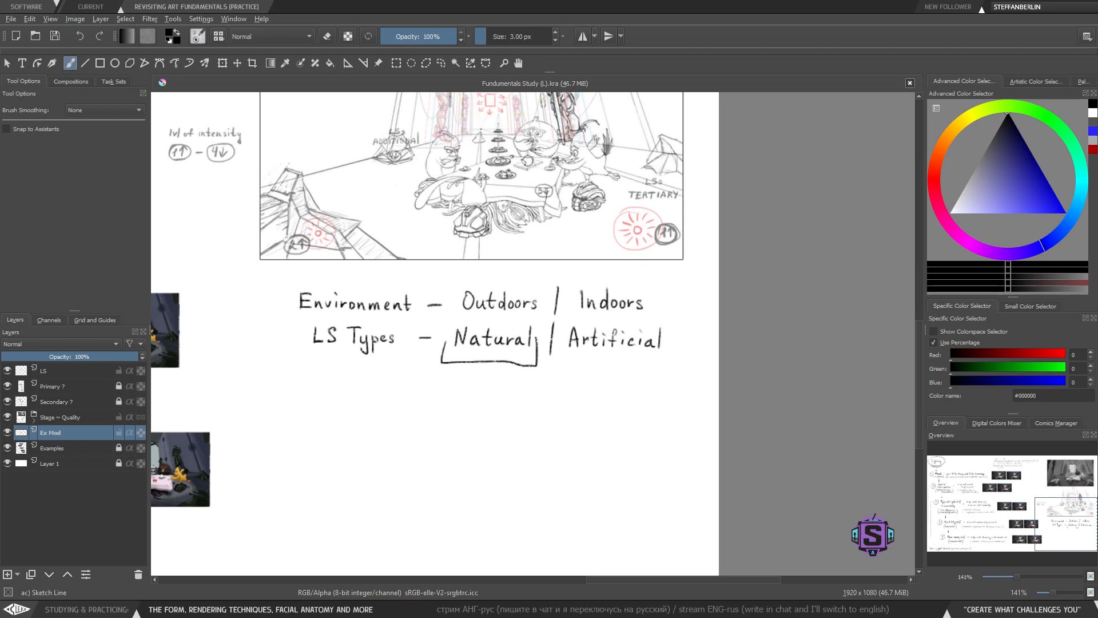
pyautogui.hotkey('ctrl', 'z')
pyautogui.moveTo(445, 334)
pyautogui.mouseDown()
pyautogui.moveTo(445, 358)
pyautogui.moveTo(536, 340)
pyautogui.mouseUp()
pyautogui.hotkey('ctrl', 'z')
pyautogui.moveTo(443, 333)
pyautogui.mouseDown()
pyautogui.moveTo(526, 360)
pyautogui.moveTo(538, 338)
pyautogui.mouseUp()
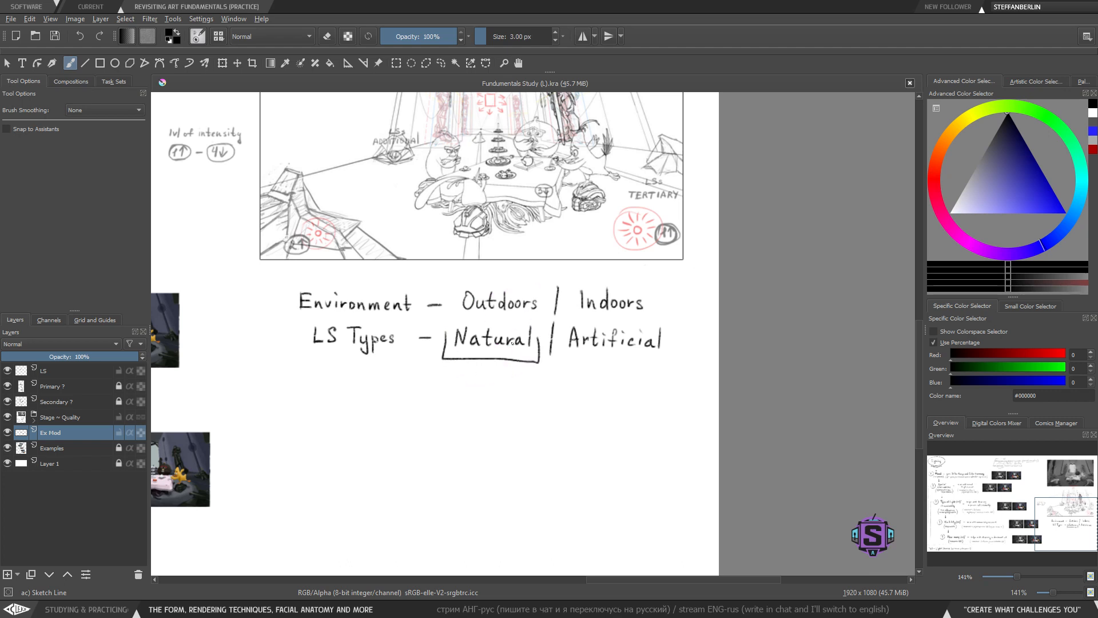
pyautogui.hotkey('ctrl', 'z')
# - Try framing 'Natural' with a box and then an arc, undoing each attempt
pyautogui.moveTo(479, 400); pyautogui.dragTo(473, 406)
pyautogui.hotkey('ctrl', '+')
pyautogui.hotkey('ctrl', '+')
pyautogui.moveTo(417, 432); pyautogui.dragTo(490, 418)
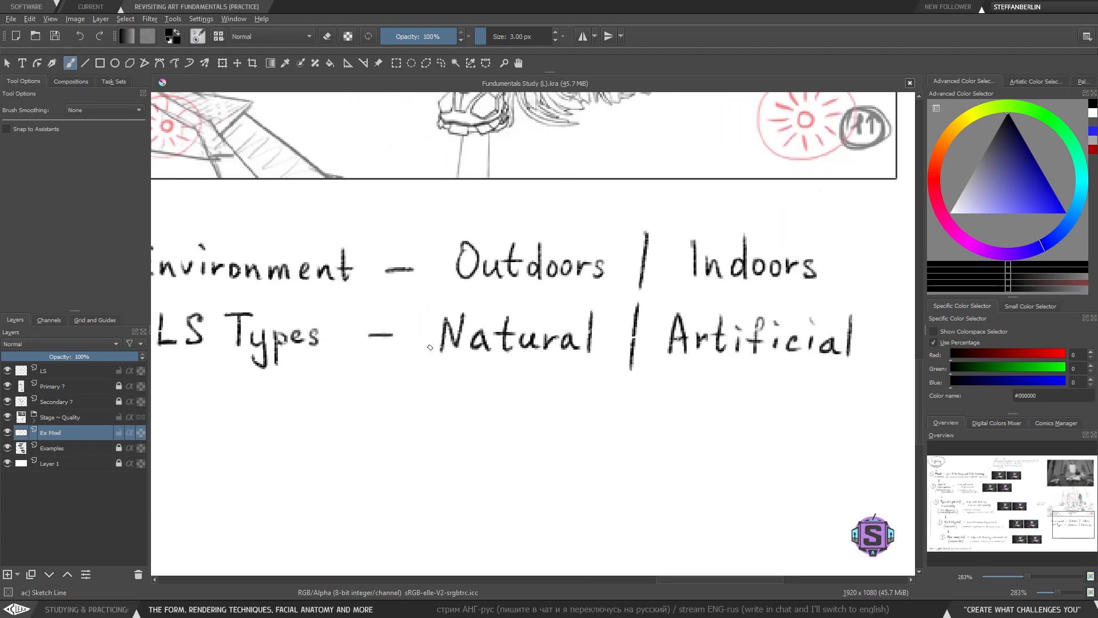
pyautogui.moveTo(416, 339)
pyautogui.mouseDown()
pyautogui.moveTo(415, 381)
pyautogui.moveTo(605, 402)
pyautogui.moveTo(605, 329)
pyautogui.mouseUp()
pyautogui.hotkey('ctrl', 'z')
pyautogui.moveTo(414, 337)
pyautogui.mouseDown()
pyautogui.moveTo(606, 423)
pyautogui.moveTo(615, 324)
pyautogui.mouseUp()
pyautogui.hotkey('ctrl', 'z')
pyautogui.moveTo(618, 410)
pyautogui.mouseDown()
pyautogui.moveTo(620, 297)
pyautogui.moveTo(423, 296)
pyautogui.moveTo(410, 310)
pyautogui.moveTo(420, 396)
pyautogui.moveTo(600, 405)
pyautogui.mouseUp()
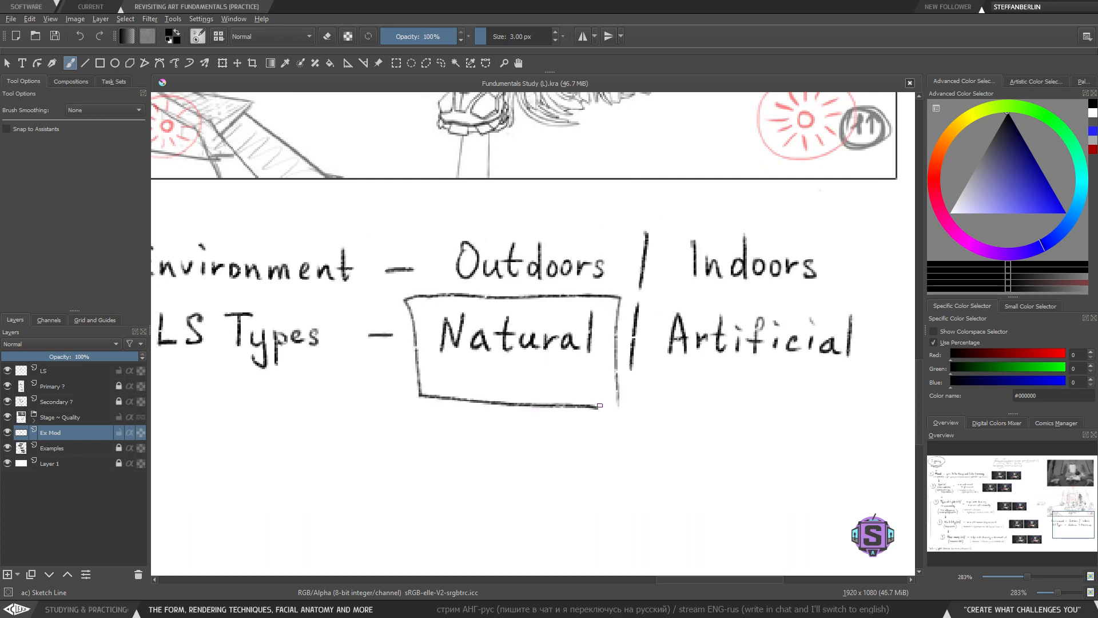
pyautogui.hotkey('ctrl', 'z')
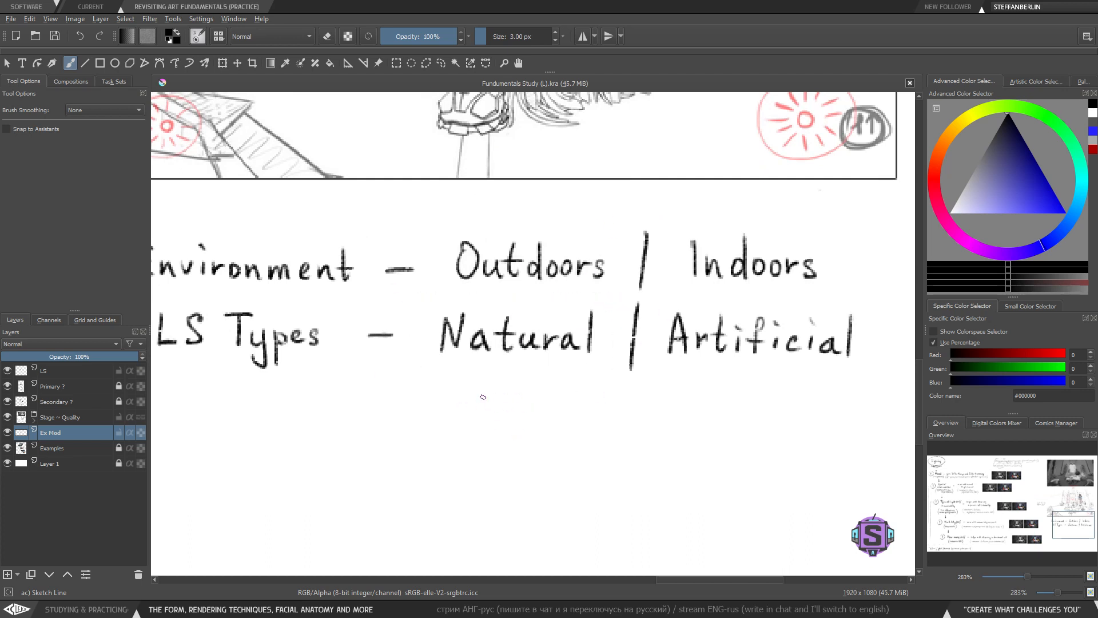
pyautogui.moveTo(476, 422)
pyautogui.mouseDown()
pyautogui.moveTo(630, 422)
pyautogui.moveTo(341, 412)
pyautogui.moveTo(264, 434)
pyautogui.mouseUp()
pyautogui.moveTo(410, 303)
pyautogui.mouseDown()
pyautogui.moveTo(409, 354)
pyautogui.moveTo(440, 394)
pyautogui.moveTo(648, 395)
pyautogui.moveTo(643, 301)
pyautogui.moveTo(429, 299)
pyautogui.moveTo(399, 384)
pyautogui.moveTo(625, 396)
pyautogui.moveTo(623, 311)
pyautogui.moveTo(600, 296)
pyautogui.moveTo(392, 309)
pyautogui.moveTo(394, 380)
pyautogui.mouseUp()
pyautogui.hotkey('ctrl', 'z')
pyautogui.hotkey('ctrl', 'z')
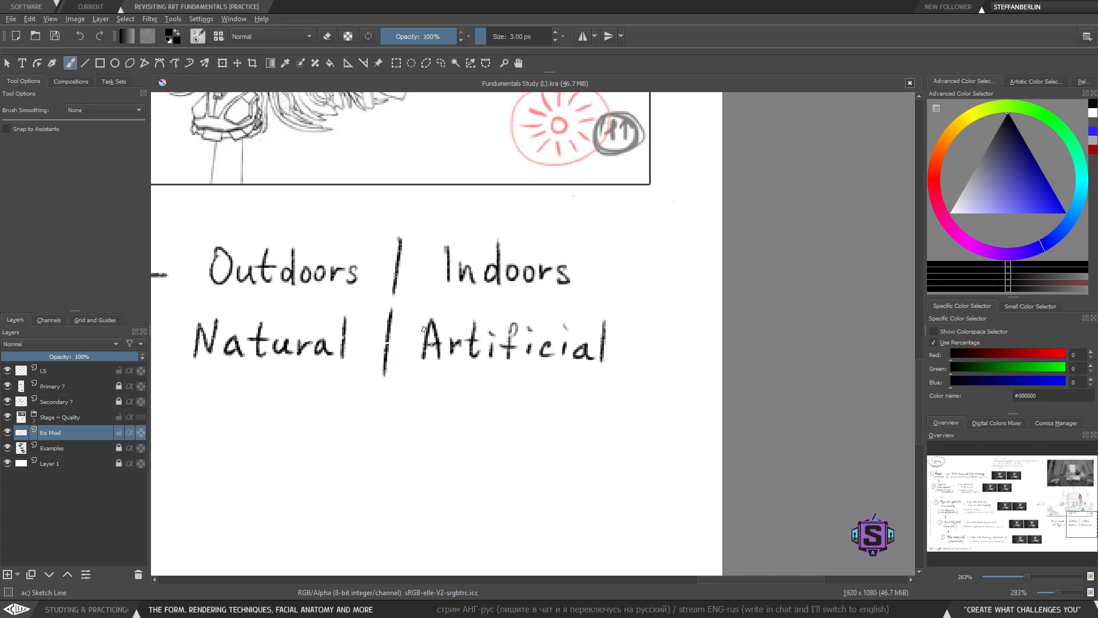
pyautogui.moveTo(255, 383)
pyautogui.mouseDown()
pyautogui.moveTo(358, 372)
pyautogui.moveTo(389, 400)
pyautogui.moveTo(592, 375)
pyautogui.mouseUp()
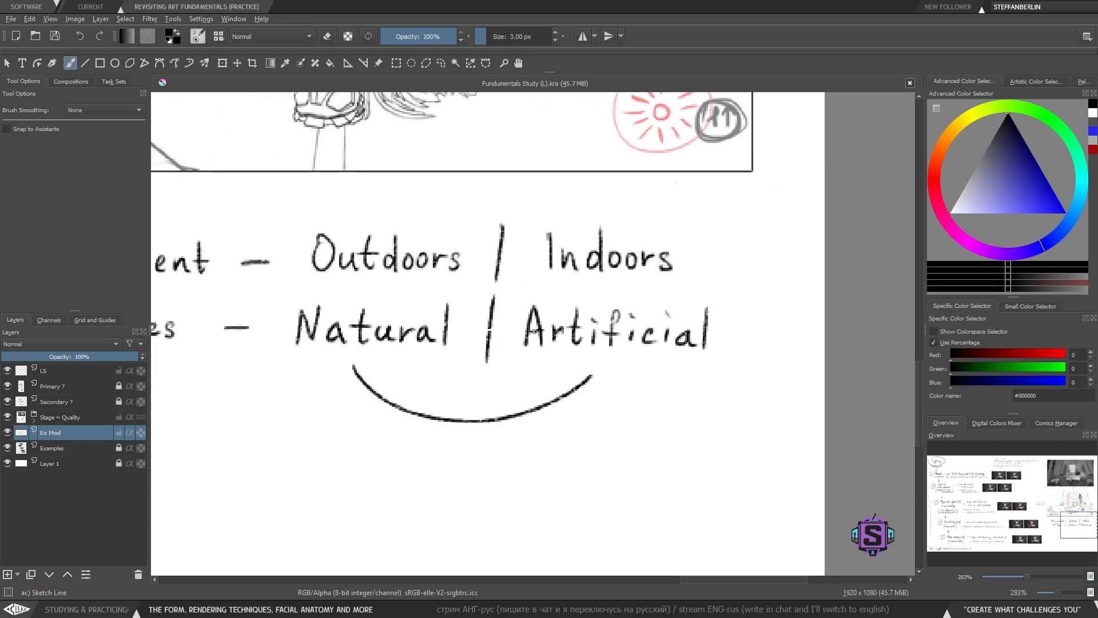
pyautogui.hotkey('ctrl', 'z')
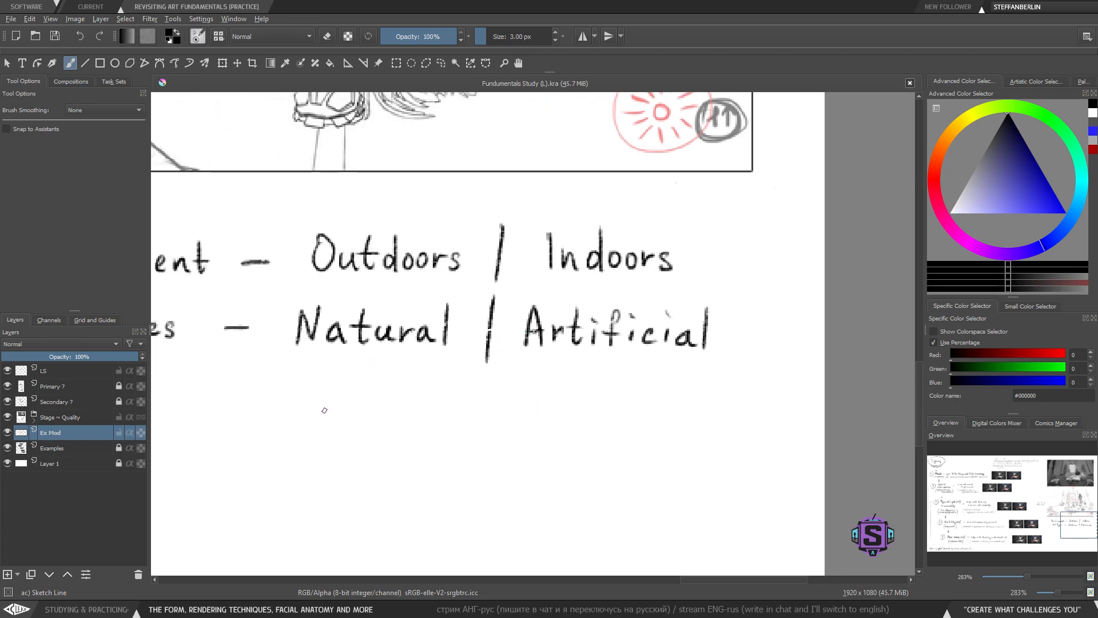
# - Try sketching a letter under 'Natural', a box around 'Natural' and a box under 'Artificial', undoing each attempt
pyautogui.moveTo(333, 417)
pyautogui.mouseDown()
pyautogui.moveTo(343, 400)
pyautogui.moveTo(370, 401)
pyautogui.moveTo(377, 429)
pyautogui.mouseUp()
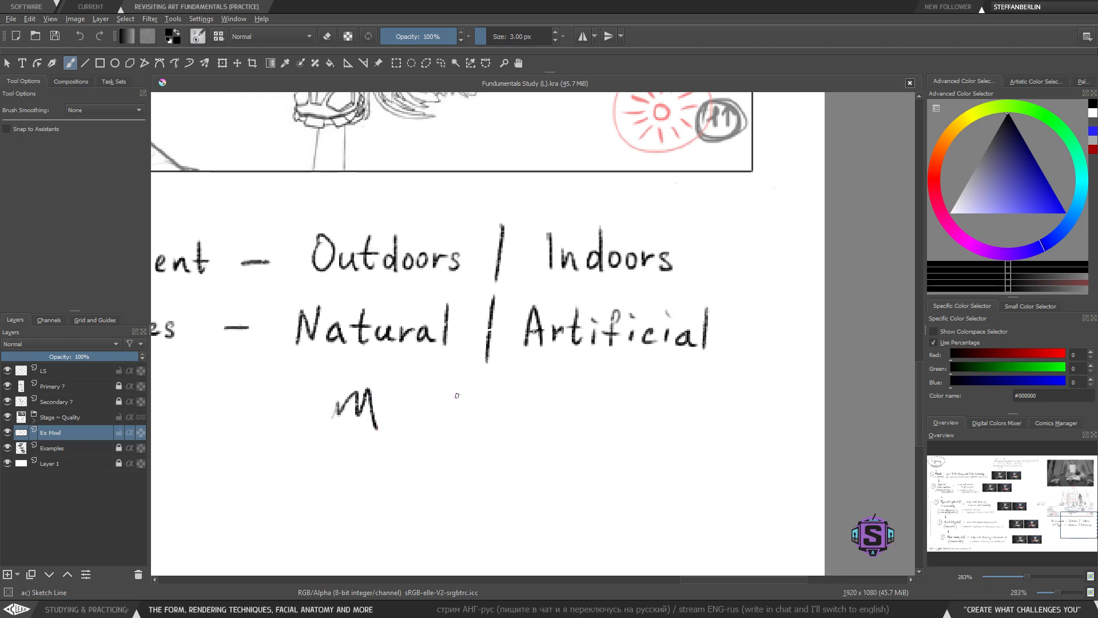
pyautogui.moveTo(457, 395)
pyautogui.mouseDown()
pyautogui.moveTo(456, 280)
pyautogui.moveTo(281, 294)
pyautogui.moveTo(354, 366)
pyautogui.moveTo(415, 370)
pyautogui.mouseUp()
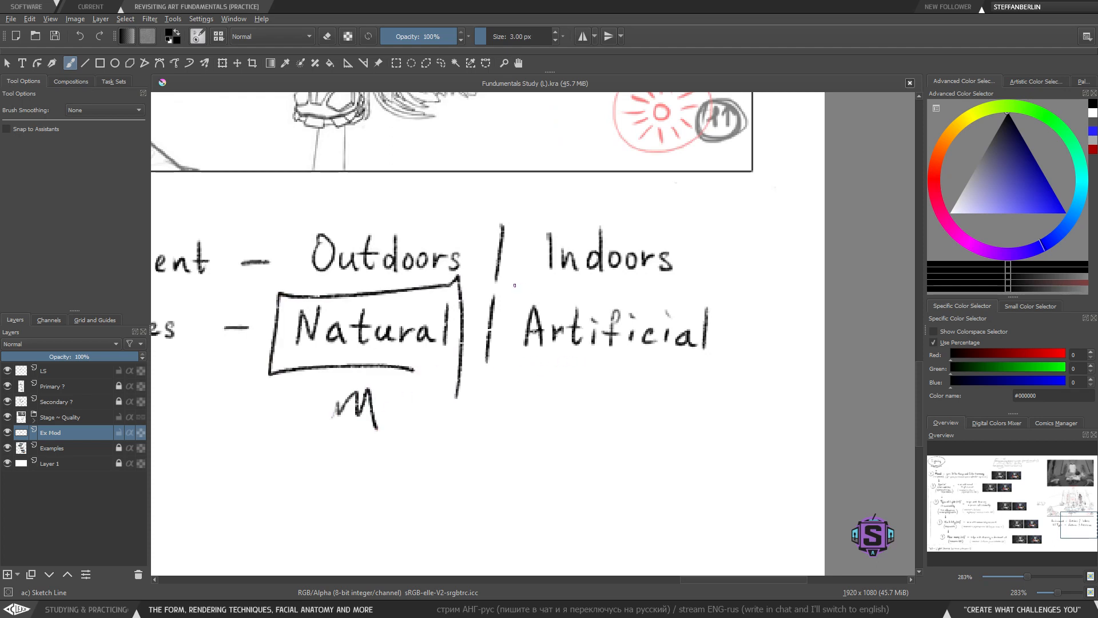
pyautogui.moveTo(514, 285)
pyautogui.mouseDown()
pyautogui.moveTo(746, 376)
pyautogui.moveTo(713, 289)
pyautogui.moveTo(514, 280)
pyautogui.mouseUp()
pyautogui.hotkey('ctrl', 'z')
pyautogui.hotkey('ctrl', 'z')
pyautogui.hotkey('ctrl', 'z')
pyautogui.hotkey('ctrl', 'z')
pyautogui.moveTo(527, 369)
pyautogui.mouseDown()
pyautogui.moveTo(541, 443)
pyautogui.moveTo(715, 438)
pyautogui.moveTo(641, 371)
pyautogui.moveTo(526, 373)
pyautogui.mouseUp()
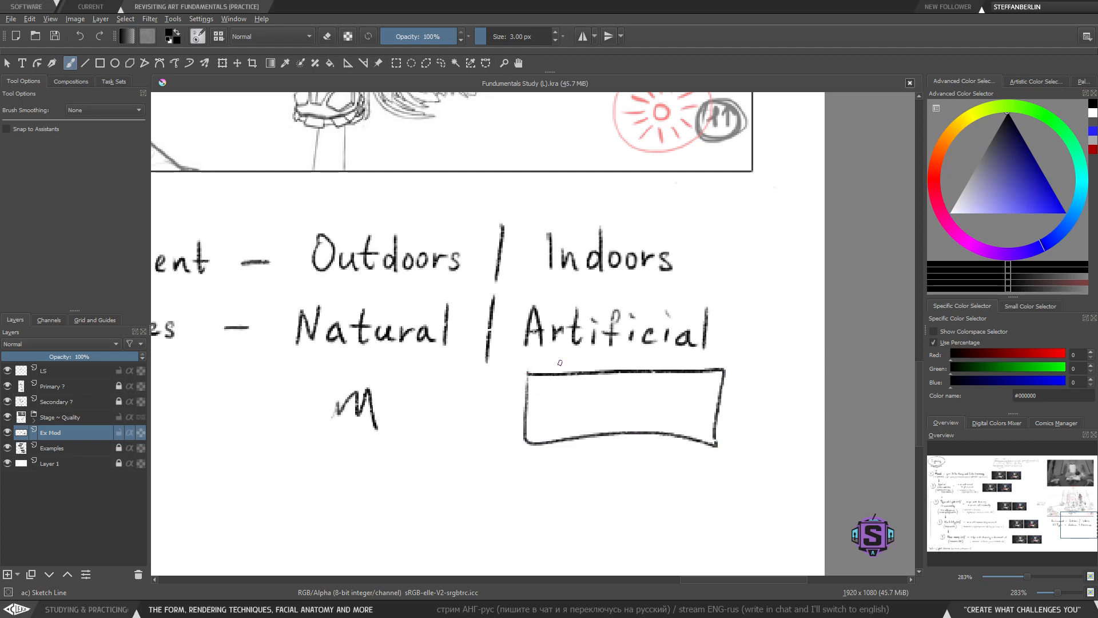
pyautogui.hotkey('ctrl', 'z')
pyautogui.hotkey('ctrl', 'z')
pyautogui.hotkey('ctrl', 'z')
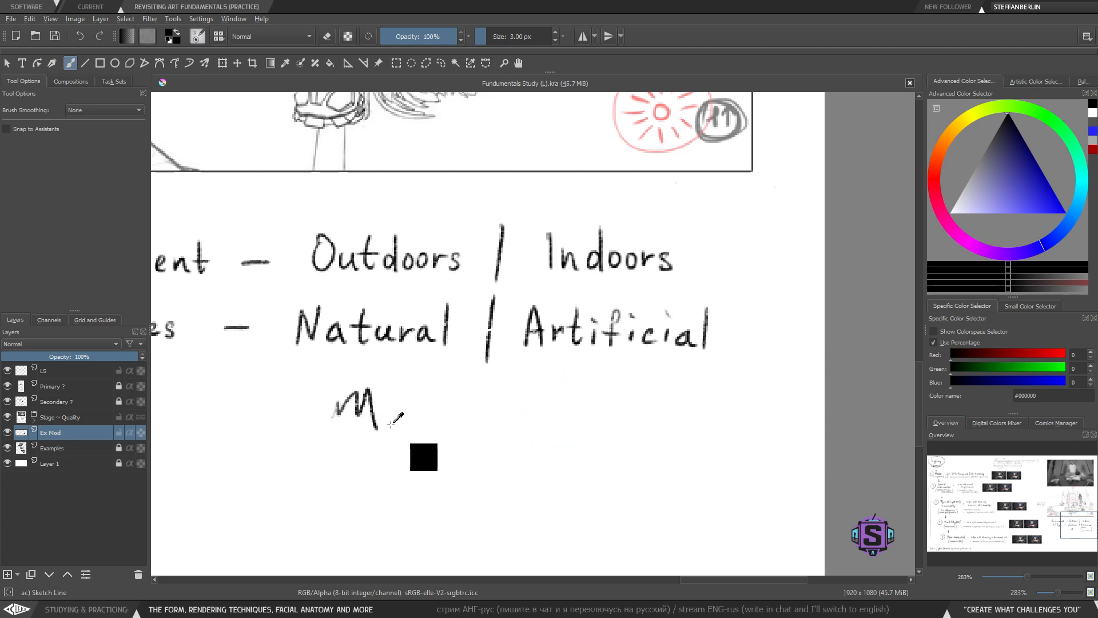
# - Draw a box below 'Natural', then lasso-select it and delete it
pyautogui.moveTo(313, 384)
pyautogui.mouseDown()
pyautogui.moveTo(312, 446)
pyautogui.moveTo(420, 456)
pyautogui.moveTo(299, 387)
pyautogui.mouseUp()
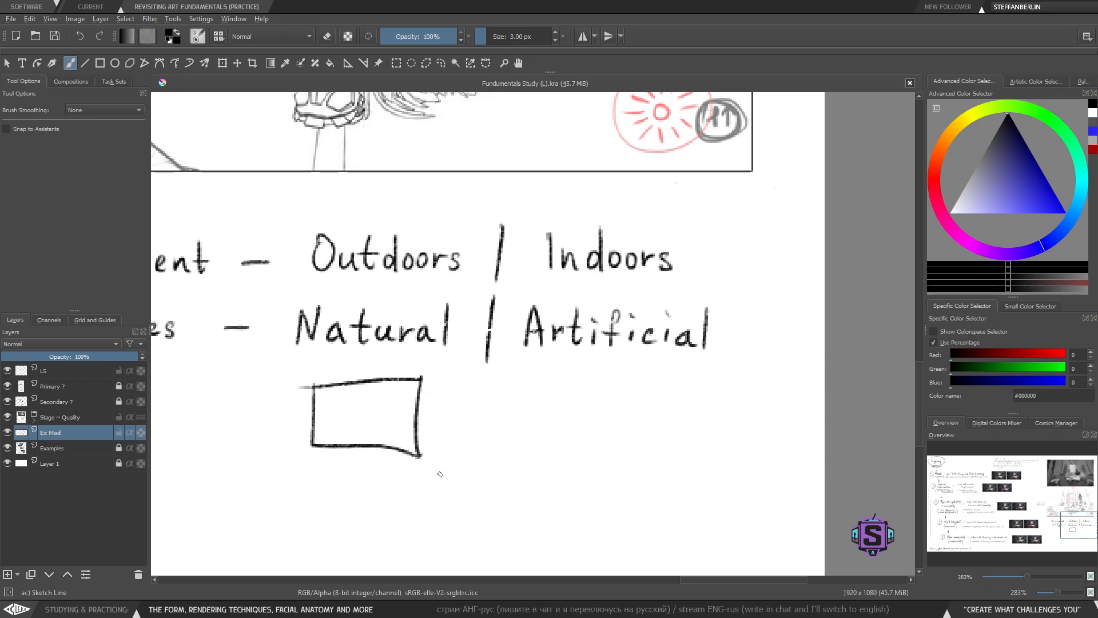
pyautogui.press('l')
pyautogui.moveTo(464, 508)
pyautogui.mouseDown()
pyautogui.moveTo(454, 369)
pyautogui.moveTo(267, 365)
pyautogui.moveTo(445, 488)
pyautogui.mouseUp()
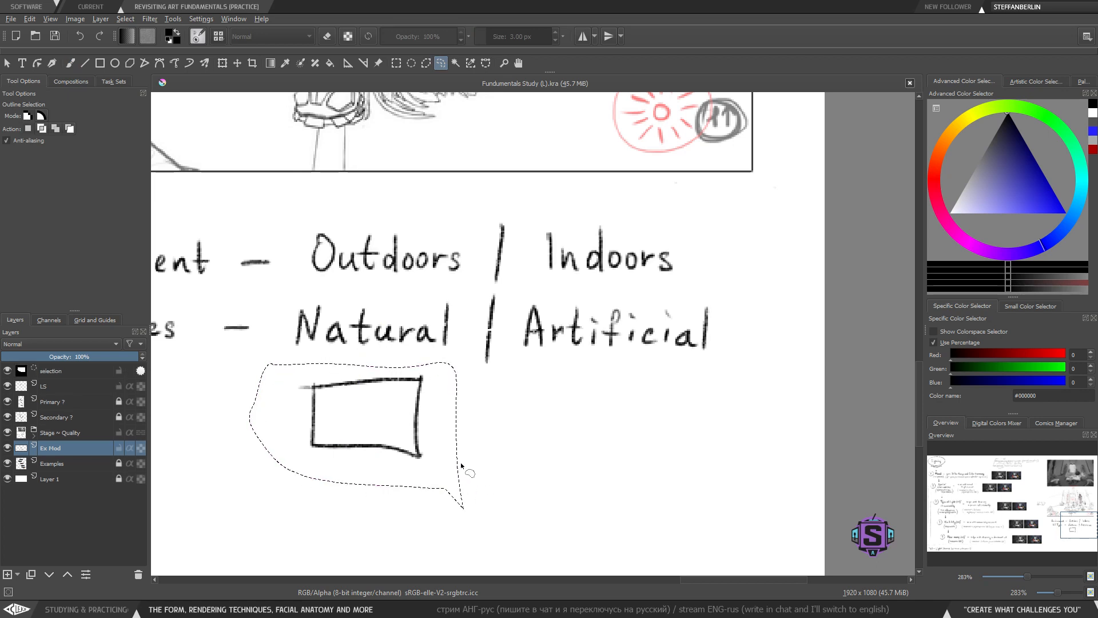
pyautogui.press('Delete')
pyautogui.hotkey('ctrl', 'shift', 'a')
pyautogui.press('b')
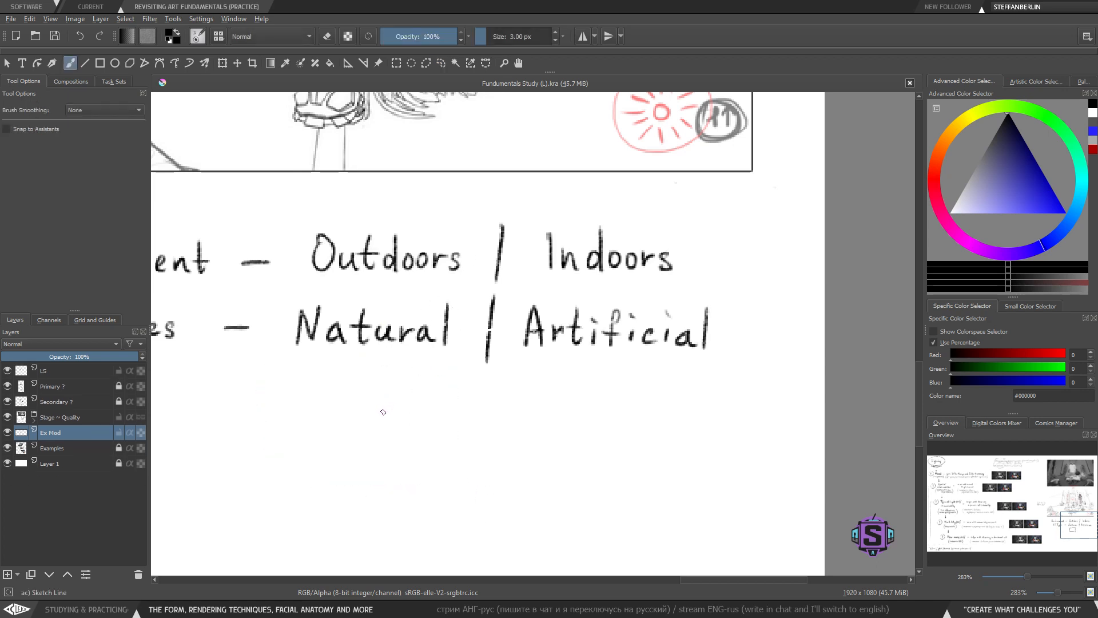
# - Try drawing boxes below 'Natural' and below 'Artificial', undoing each one
pyautogui.moveTo(344, 362)
pyautogui.mouseDown()
pyautogui.moveTo(380, 456)
pyautogui.moveTo(466, 455)
pyautogui.moveTo(468, 371)
pyautogui.moveTo(342, 362)
pyautogui.mouseUp()
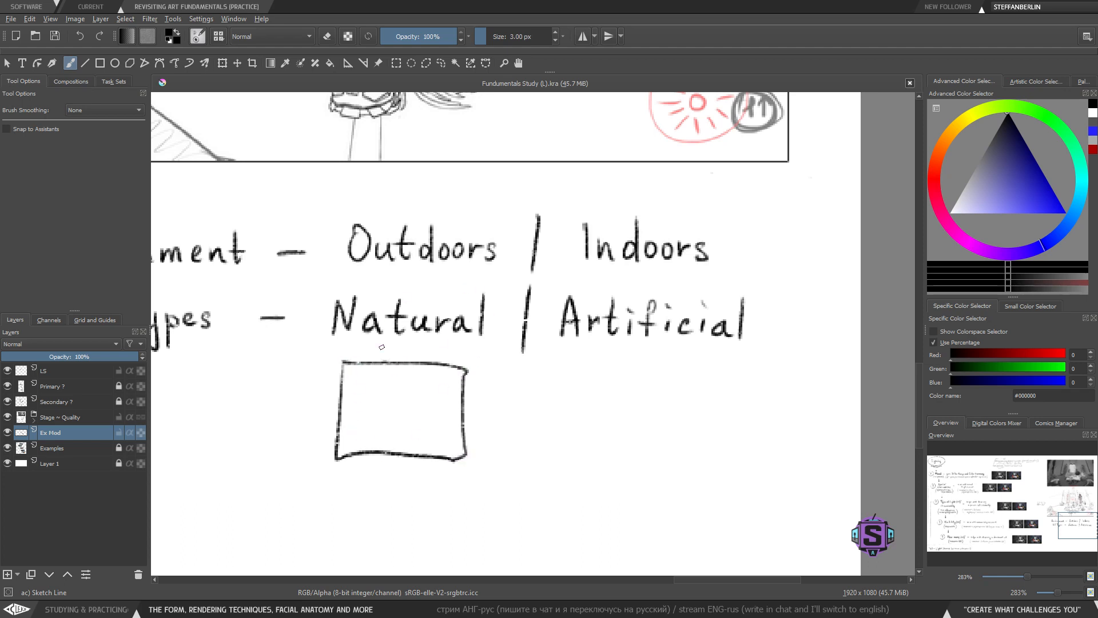
pyautogui.hotkey('ctrl', 'z')
pyautogui.moveTo(567, 368)
pyautogui.mouseDown()
pyautogui.moveTo(634, 456)
pyautogui.moveTo(569, 369)
pyautogui.mouseUp()
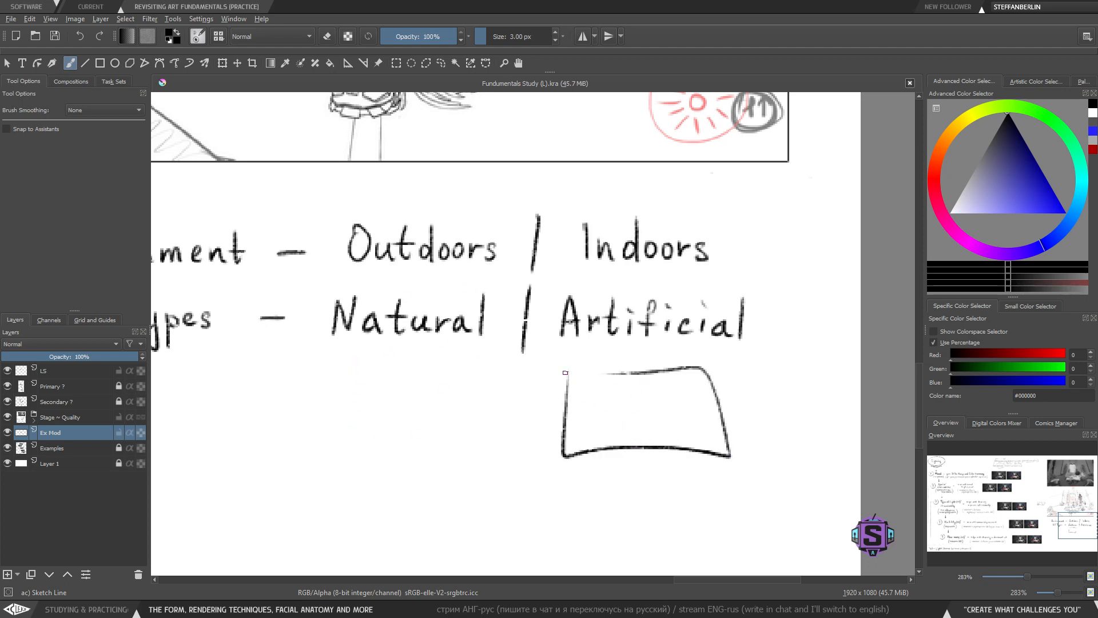
pyautogui.hotkey('ctrl', 'z')
pyautogui.moveTo(417, 369)
pyautogui.mouseDown()
pyautogui.moveTo(569, 446)
pyautogui.moveTo(628, 386)
pyautogui.moveTo(484, 434)
pyautogui.mouseUp()
pyautogui.hotkey('ctrl', 'z')
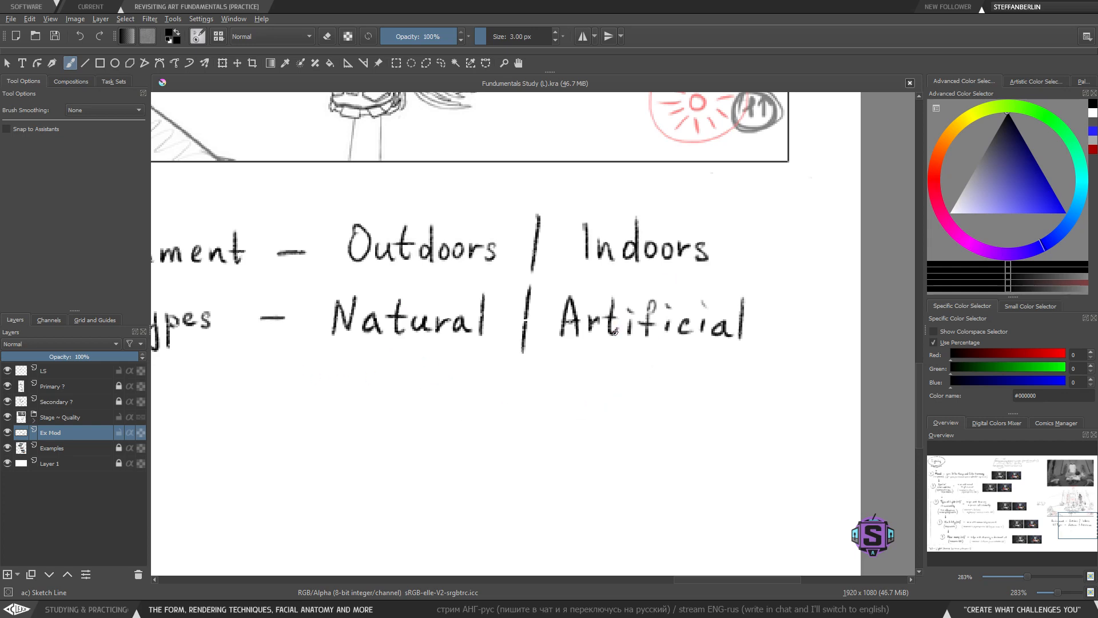
# - Try underlining 'Types' and adding up-arrows below 'Natural' and 'Artificial', undoing the arrows
pyautogui.press('-')
pyautogui.press('-')
pyautogui.moveTo(473, 402)
pyautogui.mouseDown()
pyautogui.moveTo(478, 433)
pyautogui.moveTo(512, 392)
pyautogui.moveTo(482, 420)
pyautogui.mouseUp()
pyautogui.press('+')
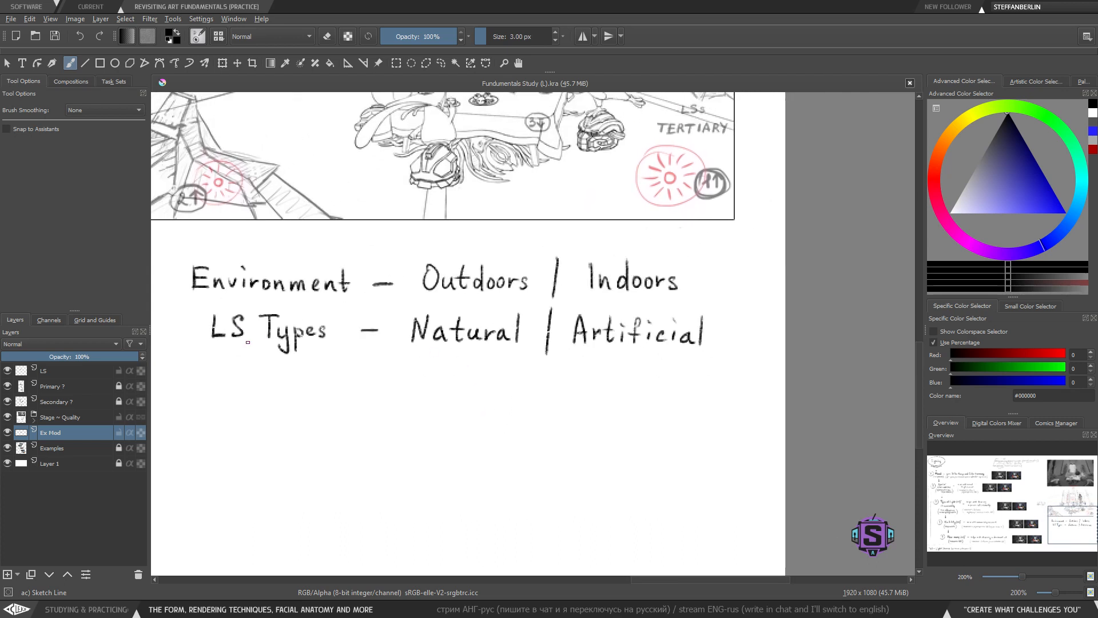
pyautogui.moveTo(246, 360); pyautogui.dragTo(331, 362)
pyautogui.moveTo(462, 412)
pyautogui.mouseDown()
pyautogui.moveTo(462, 369)
pyautogui.moveTo(476, 382)
pyautogui.mouseUp()
pyautogui.moveTo(640, 409); pyautogui.dragTo(640, 368)
pyautogui.moveTo(626, 382)
pyautogui.mouseDown()
pyautogui.moveTo(640, 365)
pyautogui.moveTo(651, 380)
pyautogui.mouseUp()
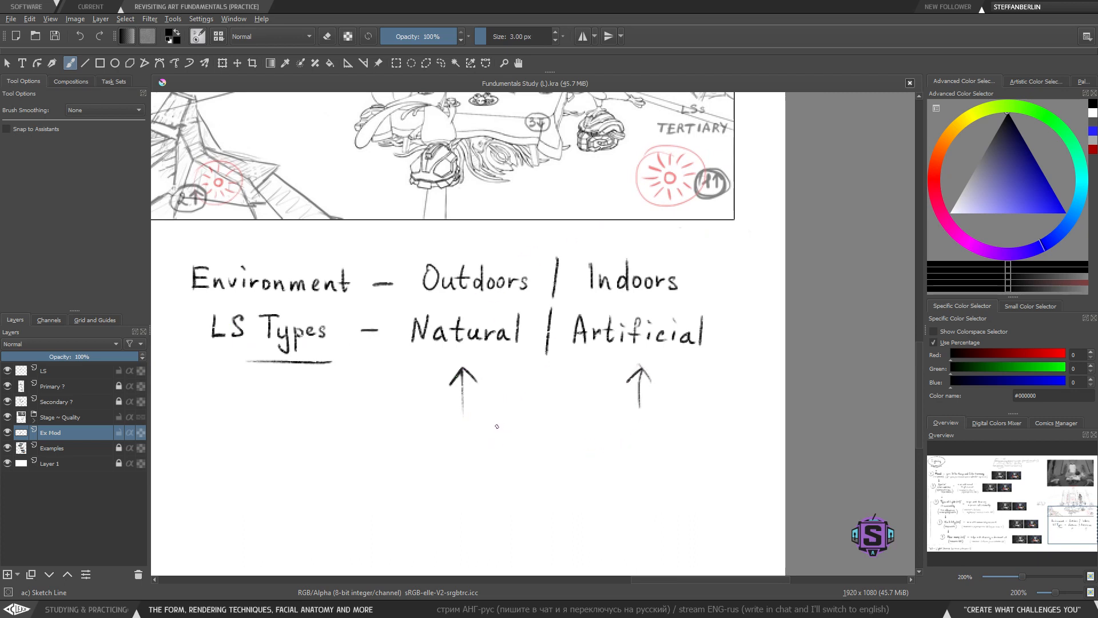
pyautogui.hotkey('ctrl', 'z')
pyautogui.hotkey('ctrl', 'z')
pyautogui.hotkey('ctrl', 'z')
pyautogui.hotkey('ctrl', 'z')
pyautogui.hotkey('ctrl', 'z')
pyautogui.hotkey('ctrl', 'z')
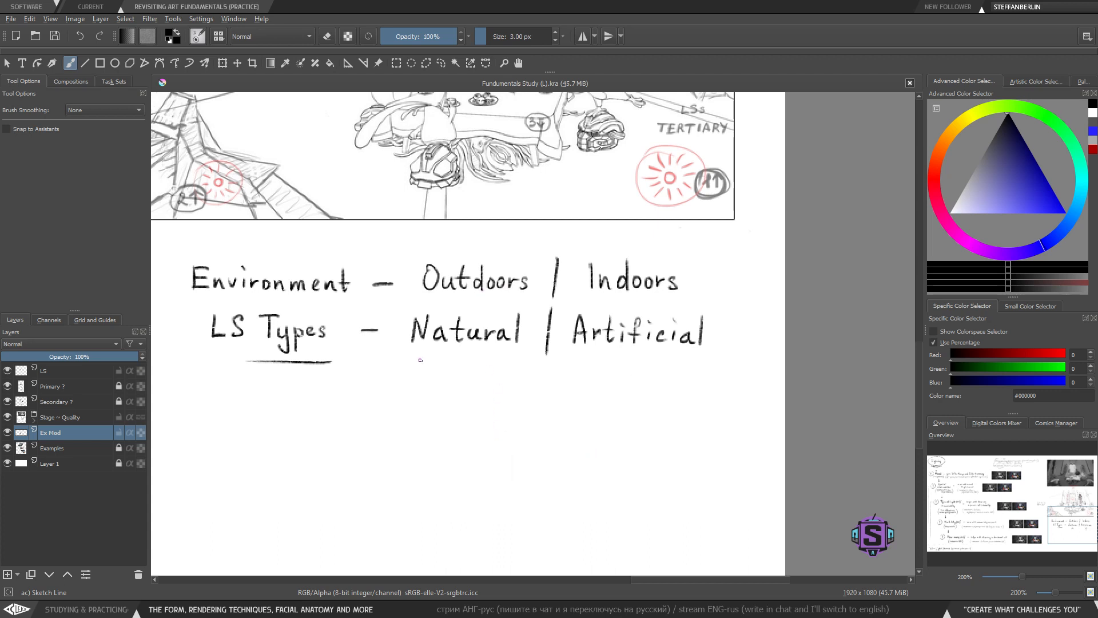
# - Try underlining the 'LS Types' row with long strokes, undoing each attempt
pyautogui.moveTo(399, 346); pyautogui.dragTo(510, 362)
pyautogui.hotkey('ctrl', 'z')
pyautogui.hotkey('ctrl', 'z')
pyautogui.moveTo(393, 350); pyautogui.dragTo(719, 346)
pyautogui.hotkey('ctrl', 'z')
pyautogui.hotkey('ctrl', 'z')
# - Lasso-select the whole 'LS Types' row and move it slightly down, then deselect
pyautogui.press('l')
pyautogui.moveTo(703, 422)
pyautogui.mouseDown()
pyautogui.moveTo(718, 316)
pyautogui.moveTo(689, 302)
pyautogui.moveTo(616, 302)
pyautogui.mouseUp()
pyautogui.moveTo(537, 301)
pyautogui.mouseDown()
pyautogui.moveTo(190, 302)
pyautogui.moveTo(181, 344)
pyautogui.moveTo(366, 397)
pyautogui.mouseUp()
pyautogui.press('t')
pyautogui.moveTo(497, 334); pyautogui.dragTo(498, 359)
pyautogui.press('b')
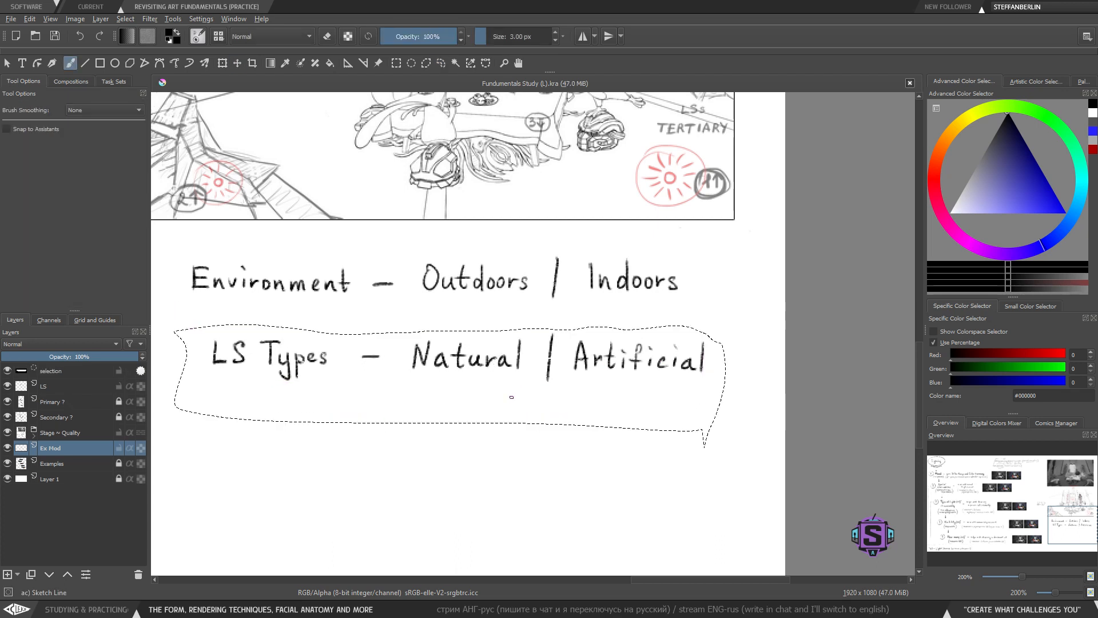
pyautogui.hotkey('ctrl', 'shift', 'a')
# - Try underlining 'Environment' and framing 'Outdoors' with a box, undoing the attempts
pyautogui.moveTo(470, 443)
pyautogui.mouseDown()
pyautogui.moveTo(493, 441)
pyautogui.moveTo(501, 453)
pyautogui.mouseUp()
pyautogui.press('-')
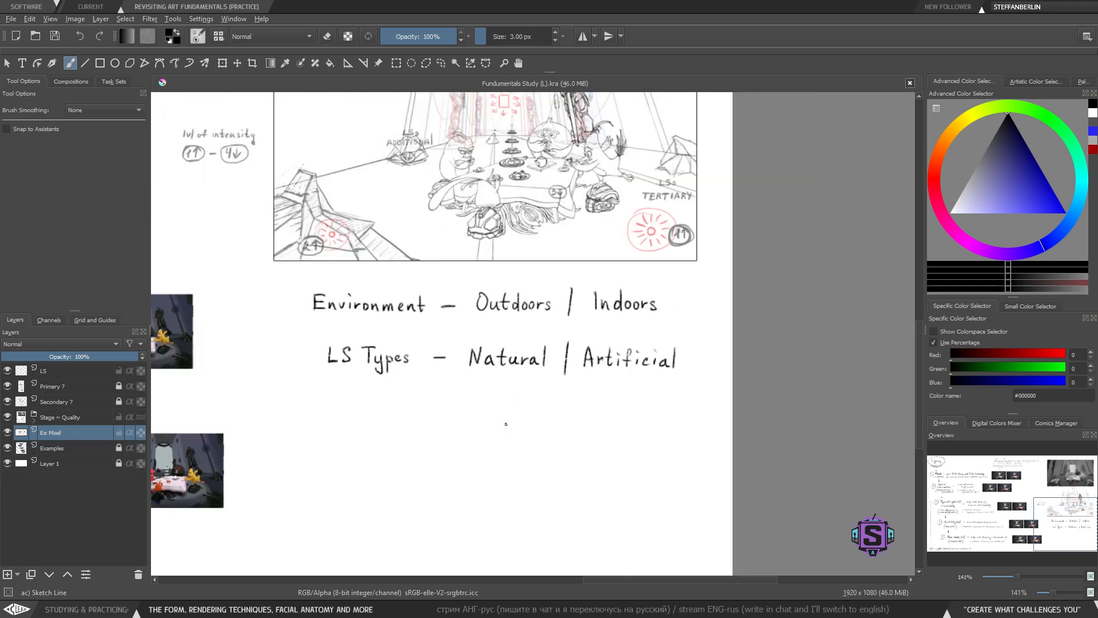
pyautogui.press('-')
pyautogui.press('-')
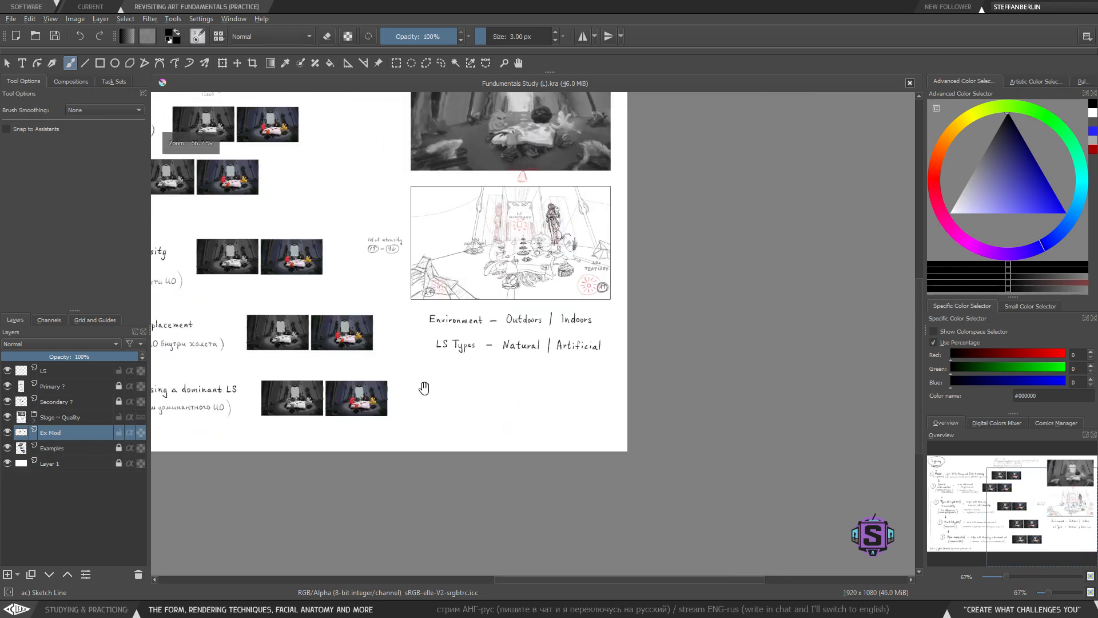
pyautogui.moveTo(423, 388); pyautogui.dragTo(417, 421)
pyautogui.press('+')
pyautogui.press('+')
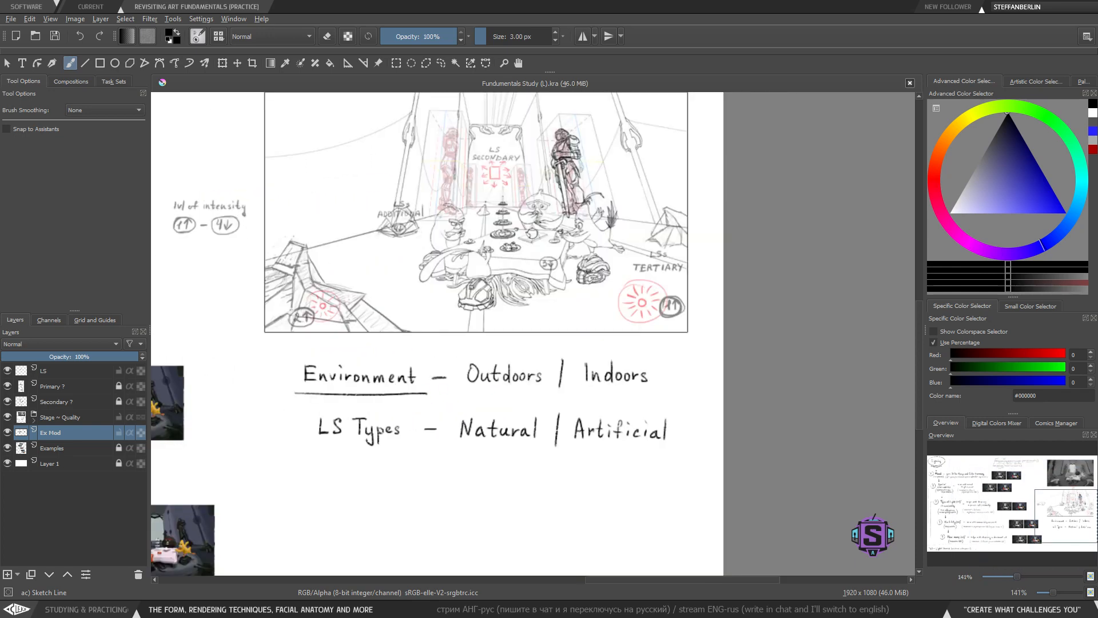
pyautogui.moveTo(461, 348)
pyautogui.mouseDown()
pyautogui.moveTo(462, 367)
pyautogui.moveTo(556, 404)
pyautogui.moveTo(462, 344)
pyautogui.mouseUp()
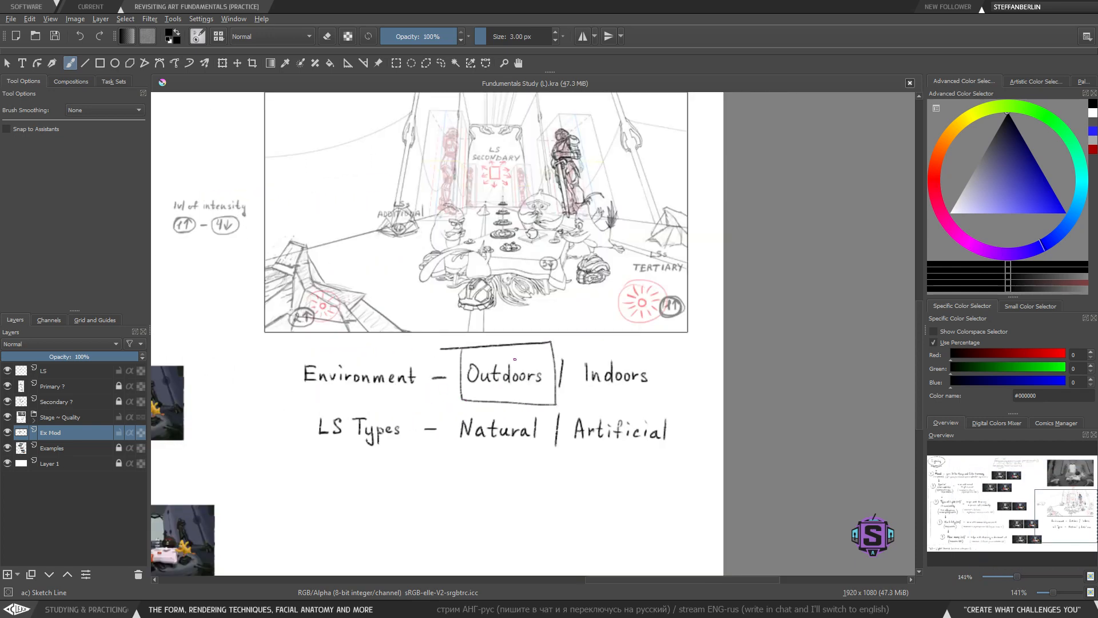
pyautogui.hotkey('ctrl', 'z')
pyautogui.moveTo(580, 346)
pyautogui.mouseDown()
pyautogui.moveTo(578, 392)
pyautogui.moveTo(649, 400)
pyautogui.moveTo(655, 355)
pyautogui.moveTo(580, 349)
pyautogui.mouseUp()
pyautogui.hotkey('ctrl', 'z')
# - Try marking the 'Spatial Limitations' entry in the flowchart above, undoing it
pyautogui.press('-')
pyautogui.press('-')
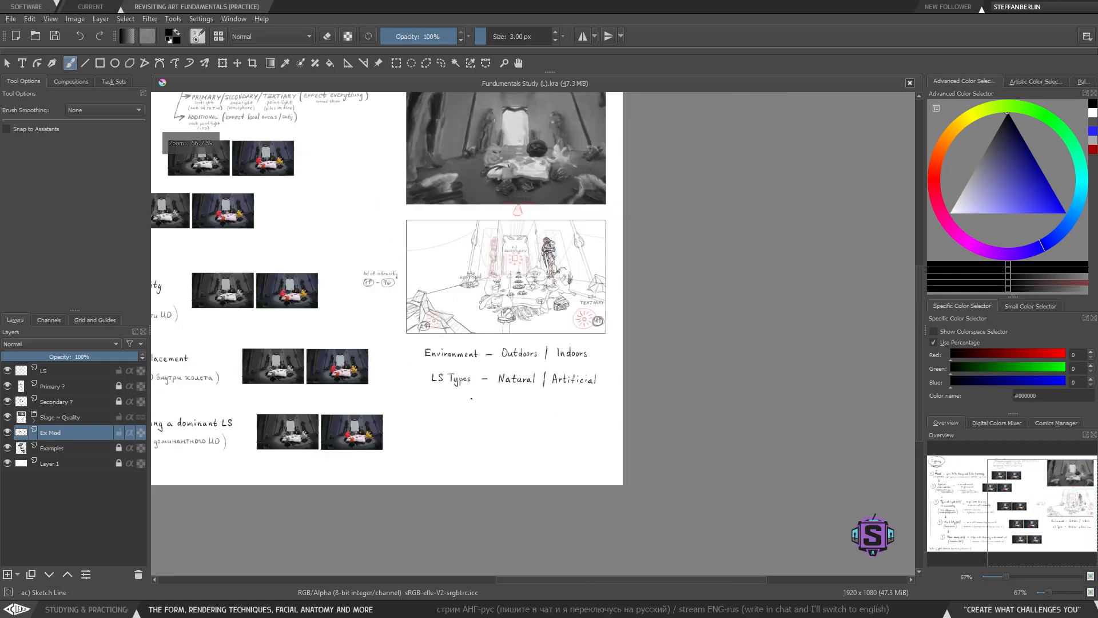
pyautogui.moveTo(461, 369); pyautogui.dragTo(728, 409)
pyautogui.moveTo(435, 359); pyautogui.dragTo(572, 414)
pyautogui.press('+')
pyautogui.press('+')
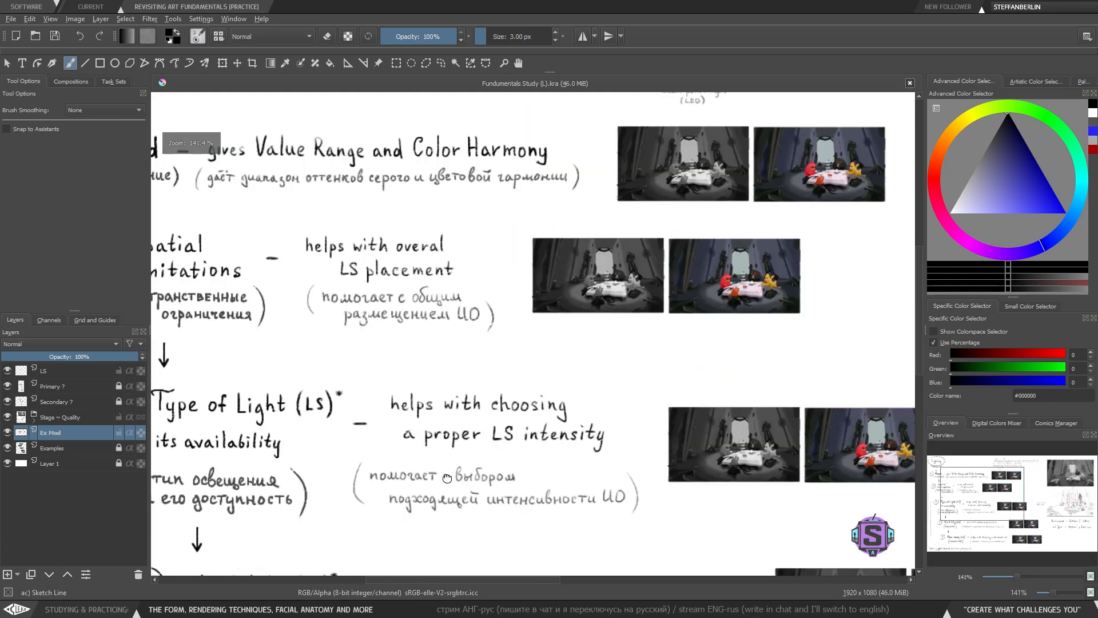
pyautogui.moveTo(431, 451); pyautogui.dragTo(562, 374)
pyautogui.moveTo(290, 296); pyautogui.dragTo(299, 338)
pyautogui.moveTo(261, 202)
pyautogui.mouseDown()
pyautogui.moveTo(405, 258)
pyautogui.moveTo(392, 181)
pyautogui.moveTo(262, 188)
pyautogui.mouseUp()
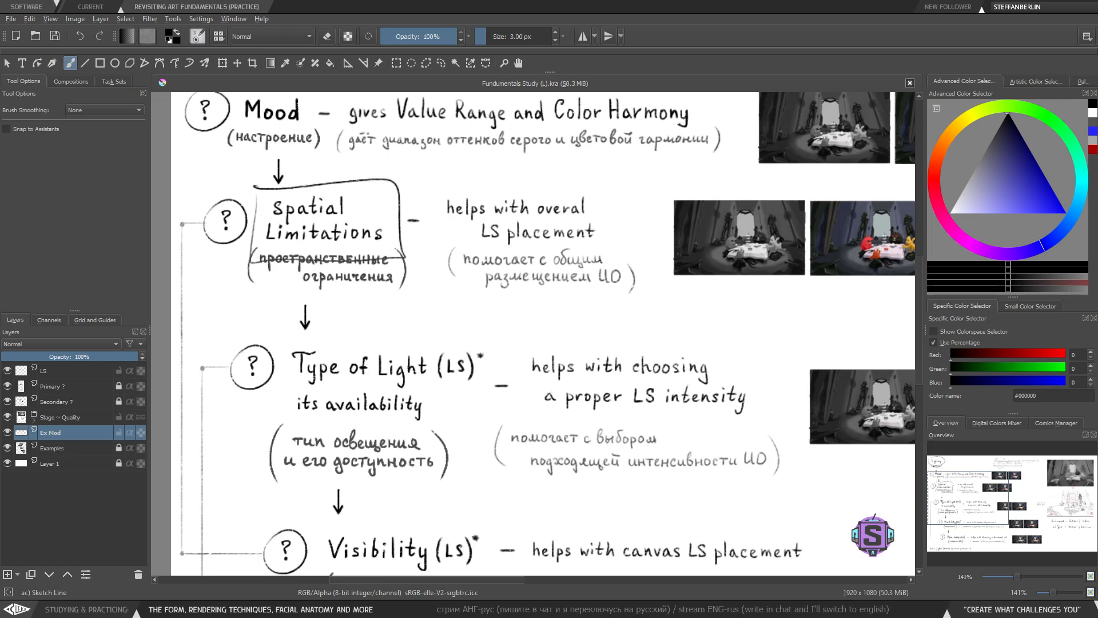
pyautogui.hotkey('ctrl', 'z')
# - Try circling 'Outdoors' with an ellipse, undoing each attempt
pyautogui.moveTo(749, 429); pyautogui.dragTo(295, 283)
pyautogui.moveTo(661, 436); pyautogui.dragTo(295, 302)
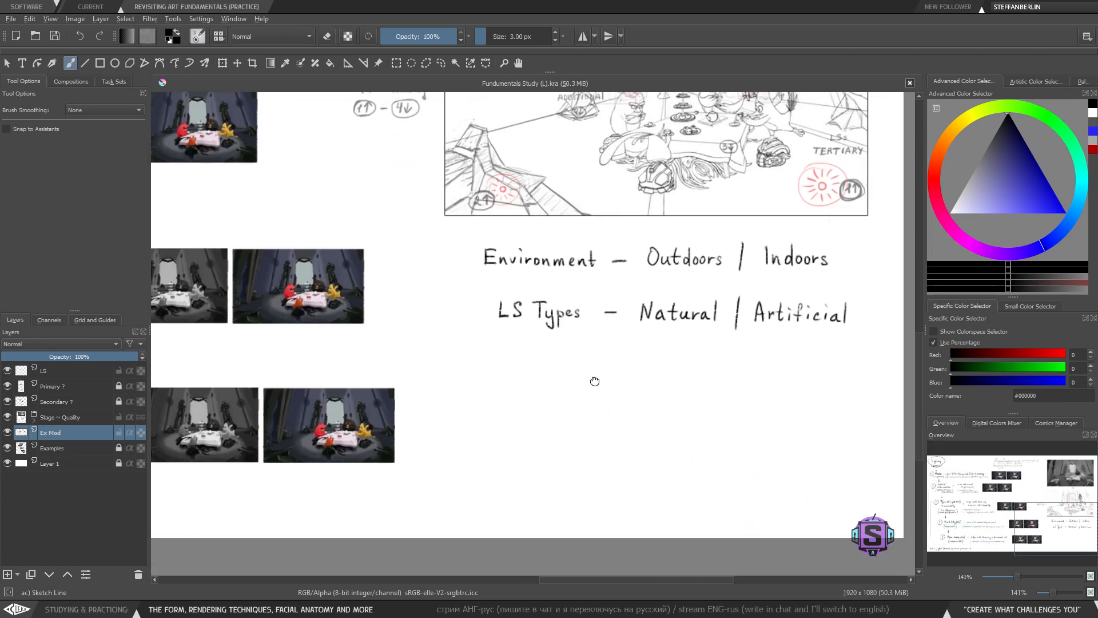
pyautogui.moveTo(595, 381); pyautogui.dragTo(419, 424)
pyautogui.moveTo(515, 269)
pyautogui.mouseDown()
pyautogui.moveTo(464, 276)
pyautogui.moveTo(559, 289)
pyautogui.mouseUp()
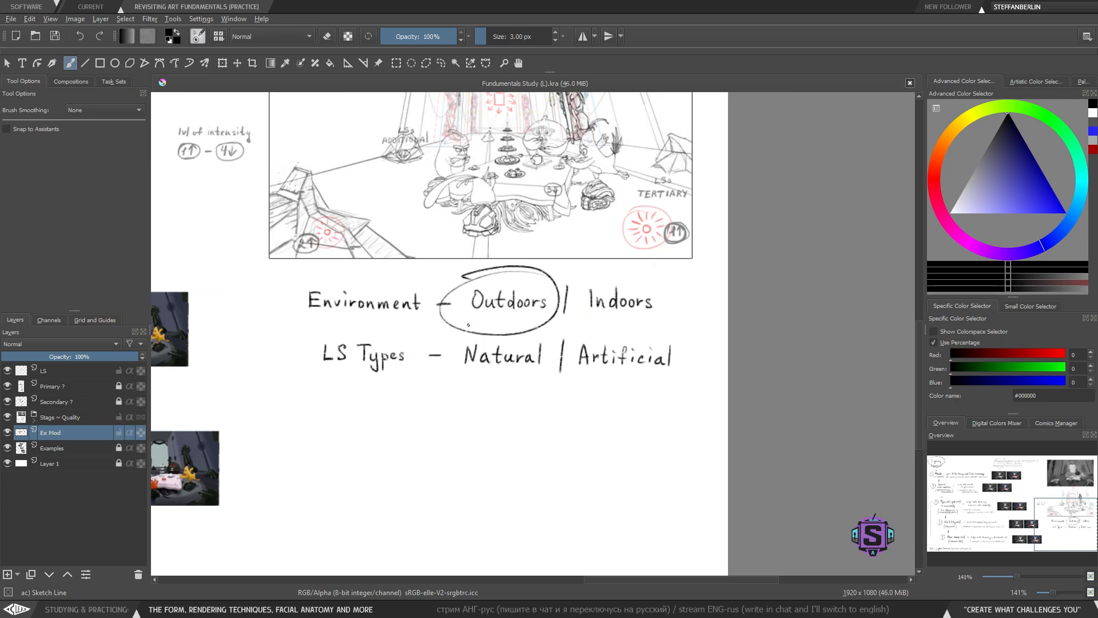
pyautogui.hotkey('ctrl', 'z')
pyautogui.moveTo(549, 272)
pyautogui.mouseDown()
pyautogui.moveTo(482, 277)
pyautogui.moveTo(520, 342)
pyautogui.moveTo(516, 280)
pyautogui.moveTo(448, 299)
pyautogui.moveTo(460, 322)
pyautogui.moveTo(524, 328)
pyautogui.moveTo(557, 315)
pyautogui.moveTo(549, 276)
pyautogui.moveTo(452, 286)
pyautogui.mouseUp()
pyautogui.hotkey('ctrl', 'z')
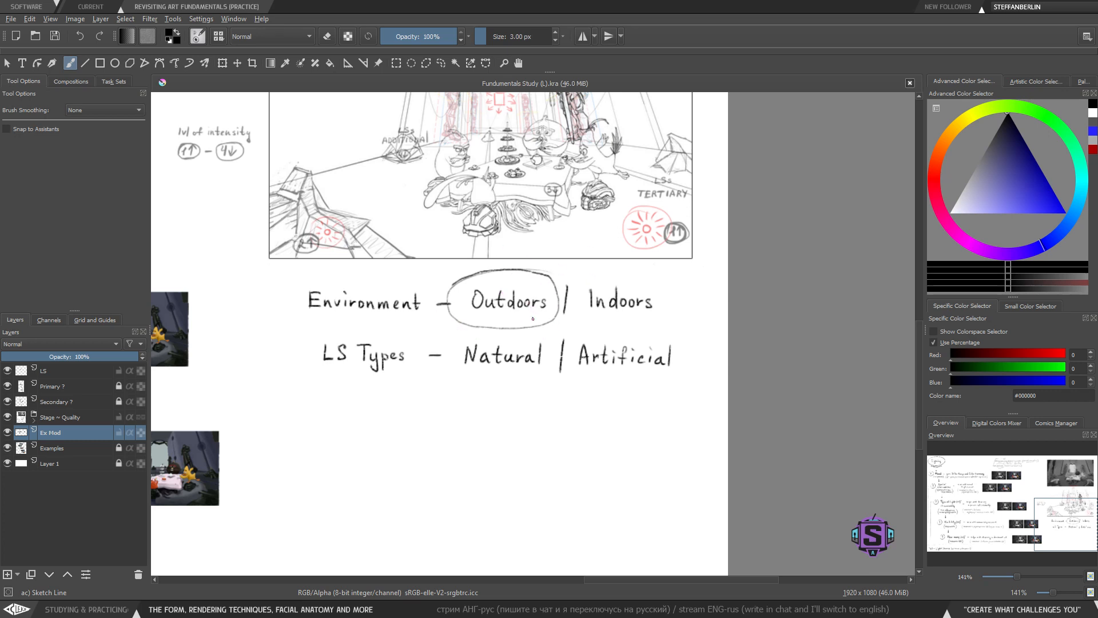
pyautogui.moveTo(341, 358); pyautogui.dragTo(367, 393)
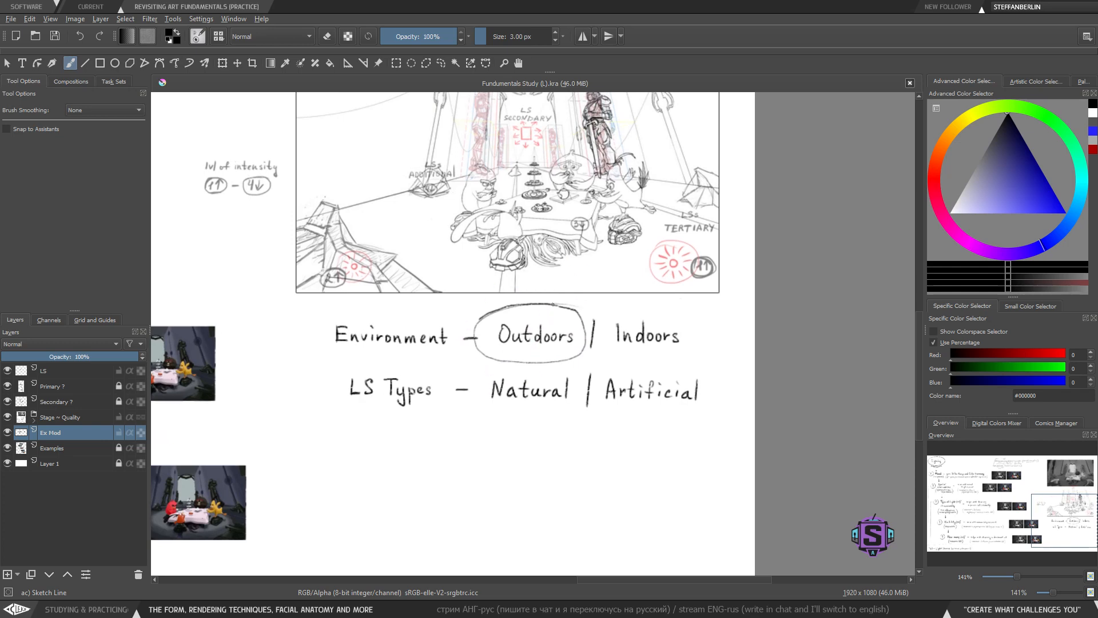
pyautogui.hotkey('ctrl', 'z')
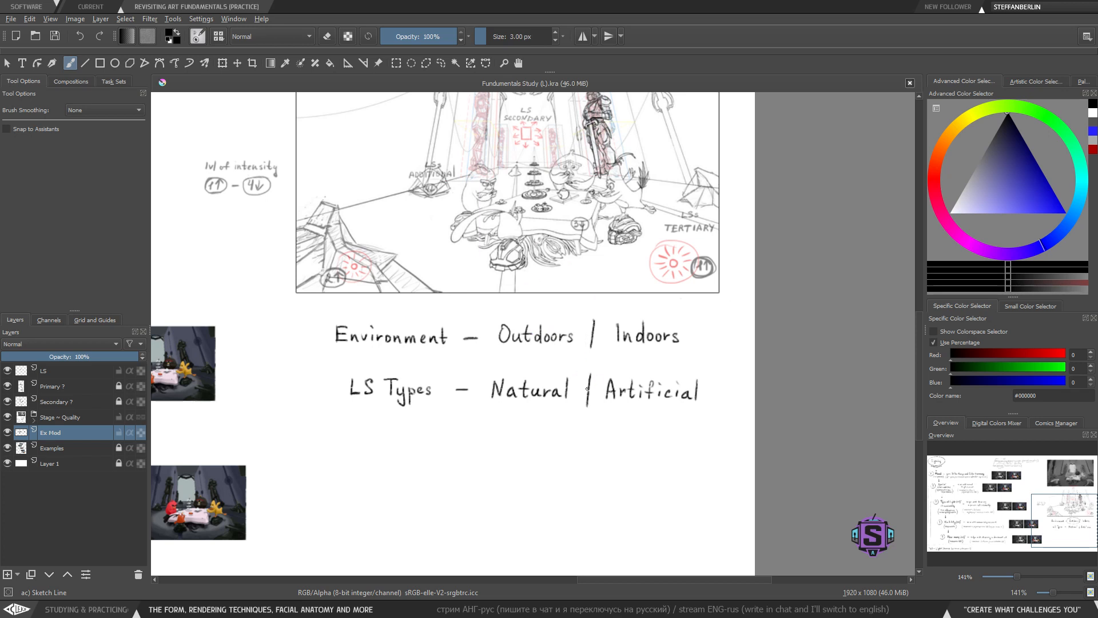
# - Try framing 'Indoors' with a box
pyautogui.moveTo(605, 308)
pyautogui.mouseDown()
pyautogui.moveTo(605, 358)
pyautogui.moveTo(678, 365)
pyautogui.moveTo(691, 333)
pyautogui.moveTo(612, 309)
pyautogui.mouseUp()
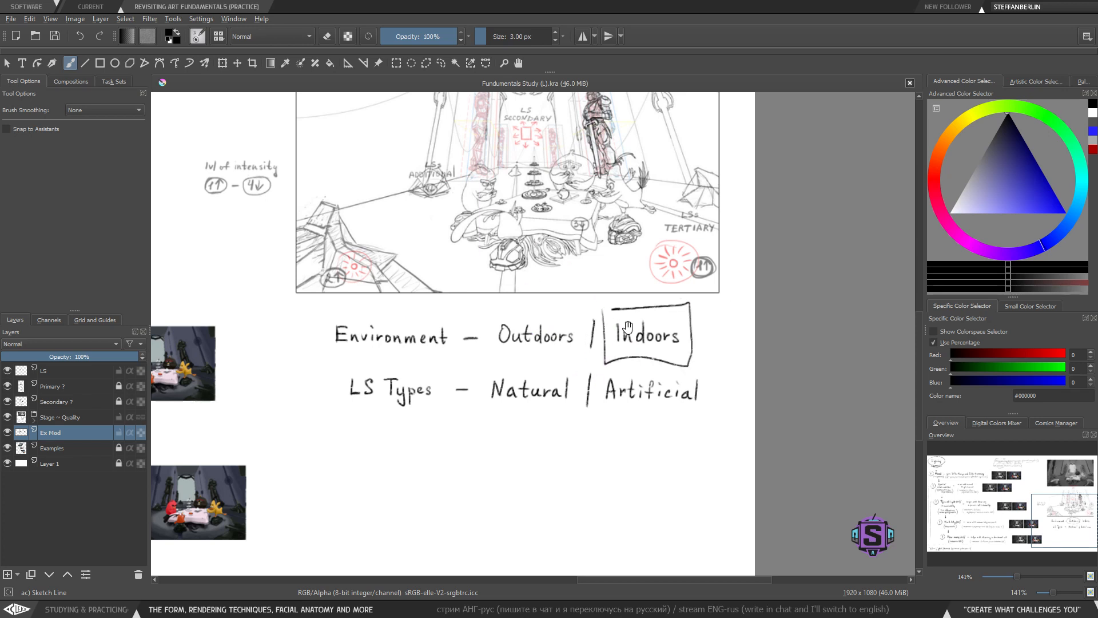
pyautogui.moveTo(641, 346)
pyautogui.mouseDown()
pyautogui.moveTo(576, 382)
pyautogui.moveTo(544, 459)
pyautogui.mouseUp()
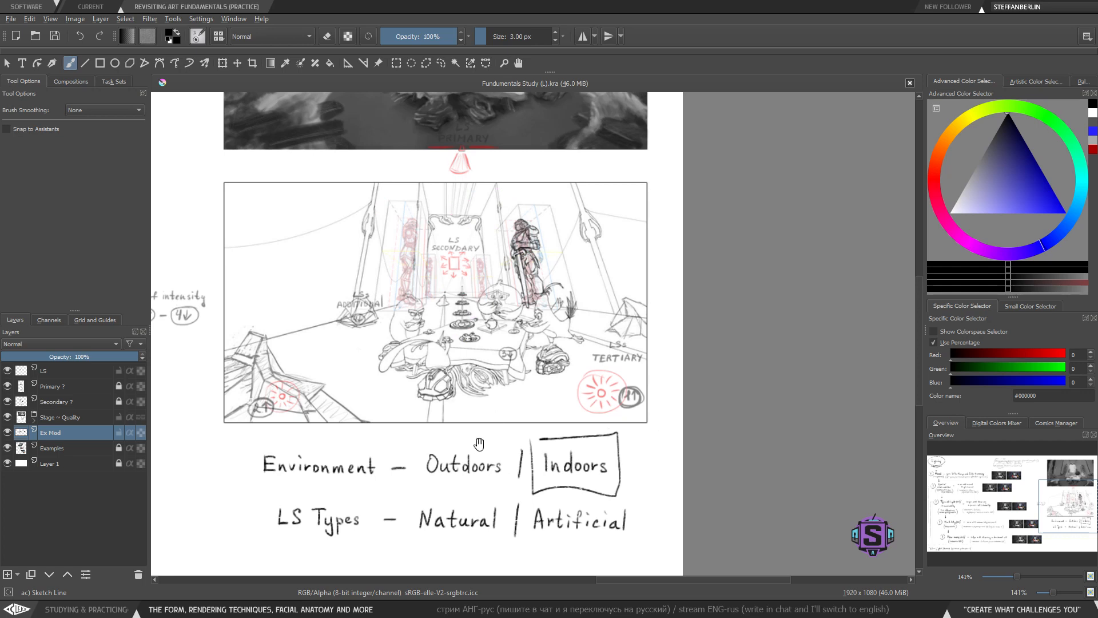
pyautogui.moveTo(479, 444); pyautogui.dragTo(469, 407)
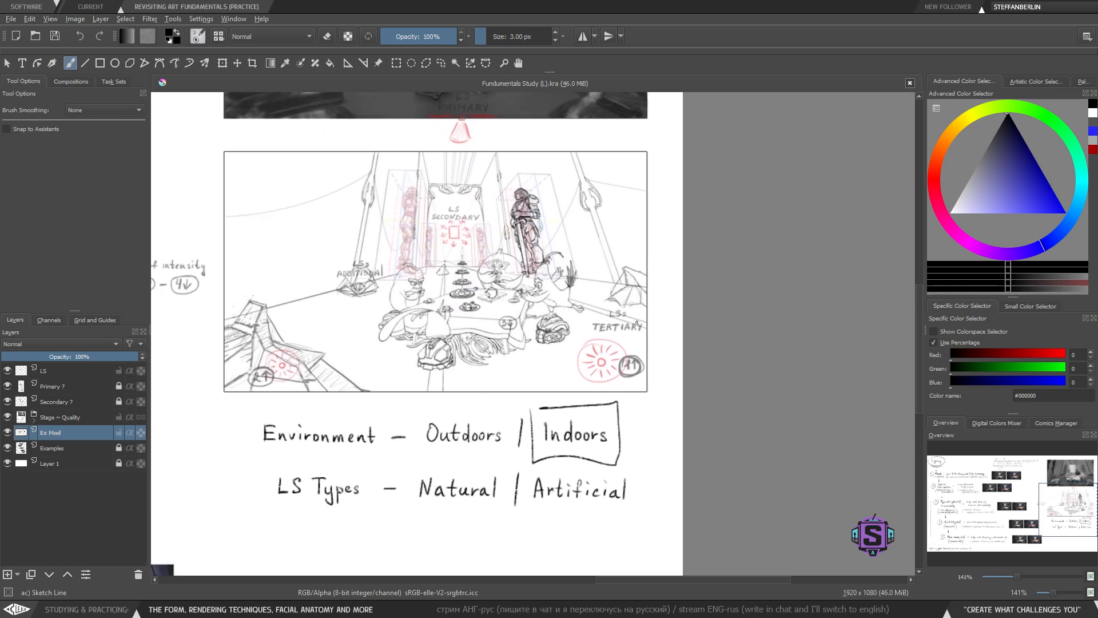
pyautogui.moveTo(480, 475); pyautogui.dragTo(480, 444)
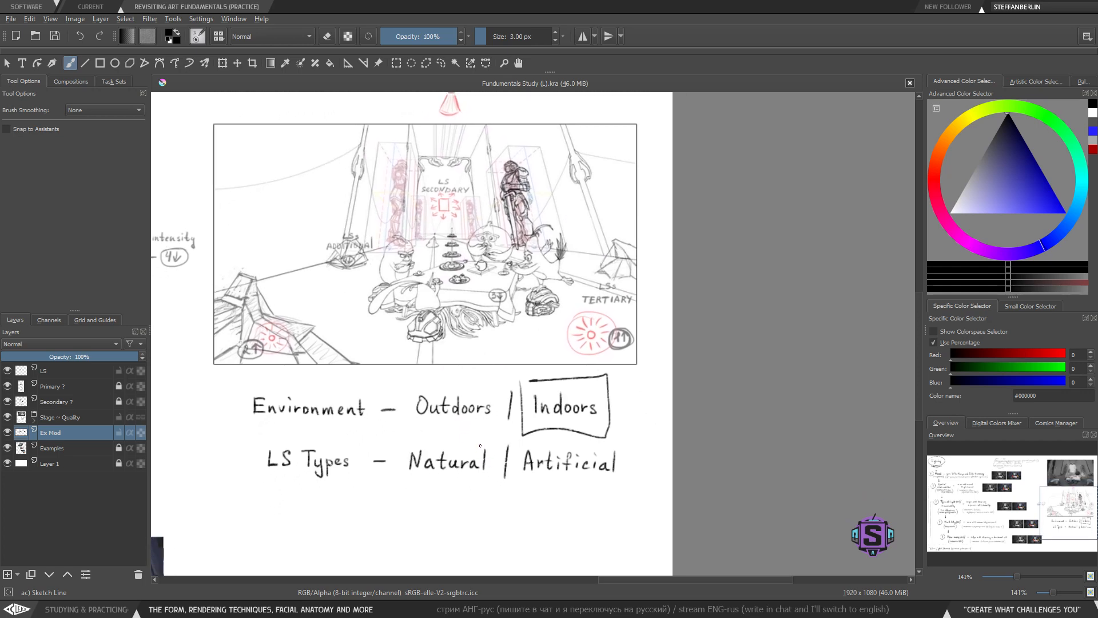
pyautogui.moveTo(480, 189); pyautogui.dragTo(525, 441)
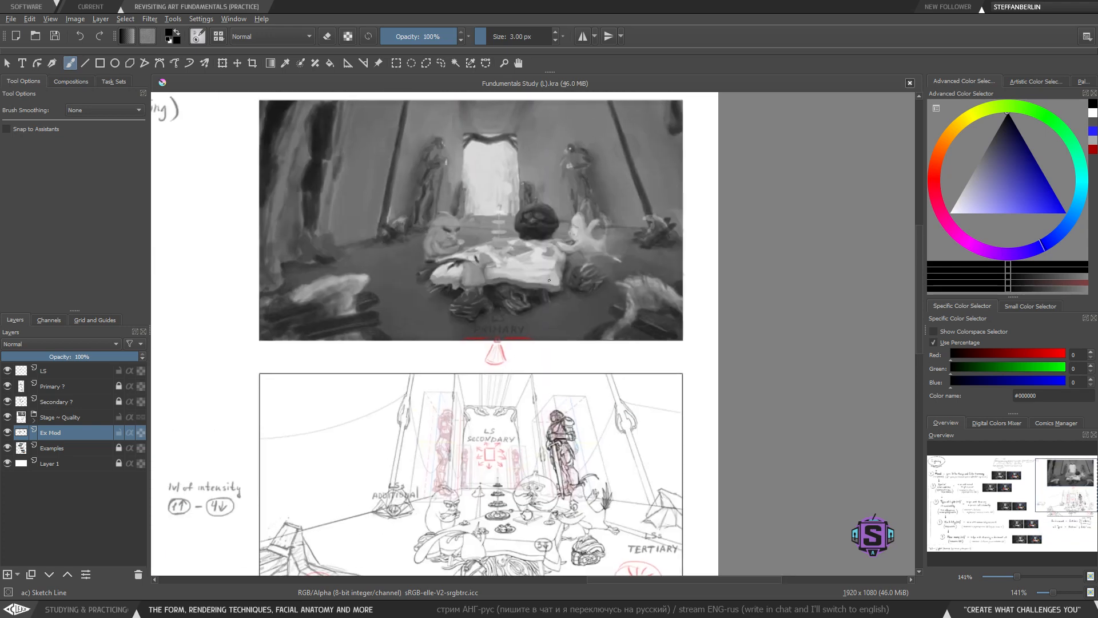
# - Try further marks around the sketch, undoing them together with the box around 'Indoors'
pyautogui.moveTo(369, 347); pyautogui.dragTo(371, 316)
pyautogui.moveTo(495, 310)
pyautogui.mouseDown()
pyautogui.moveTo(516, 339)
pyautogui.moveTo(507, 307)
pyautogui.moveTo(483, 335)
pyautogui.moveTo(516, 339)
pyautogui.moveTo(500, 306)
pyautogui.moveTo(494, 335)
pyautogui.moveTo(502, 309)
pyautogui.mouseUp()
pyautogui.hotkey('ctrl', 'z')
pyautogui.hotkey('ctrl', 'z')
pyautogui.hotkey('ctrl', 'z')
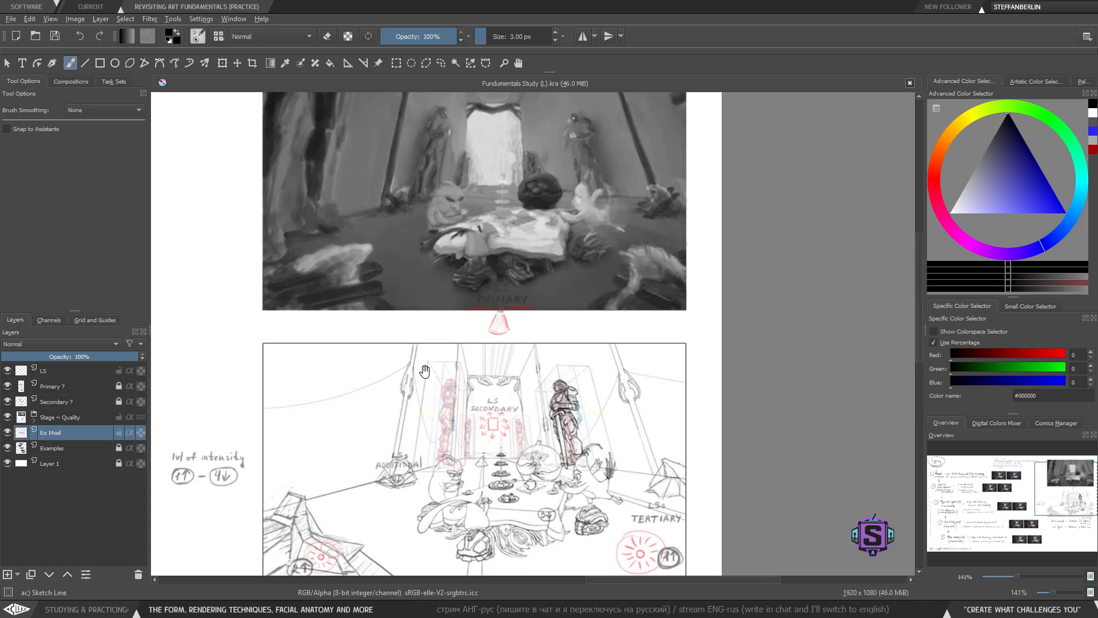
pyautogui.moveTo(424, 372); pyautogui.dragTo(457, 375)
pyautogui.moveTo(592, 401); pyautogui.dragTo(521, 183)
pyautogui.moveTo(499, 398)
pyautogui.mouseDown()
pyautogui.moveTo(500, 378)
pyautogui.moveTo(577, 405)
pyautogui.moveTo(617, 360)
pyautogui.moveTo(555, 360)
pyautogui.mouseUp()
pyautogui.hotkey('ctrl', 'z')
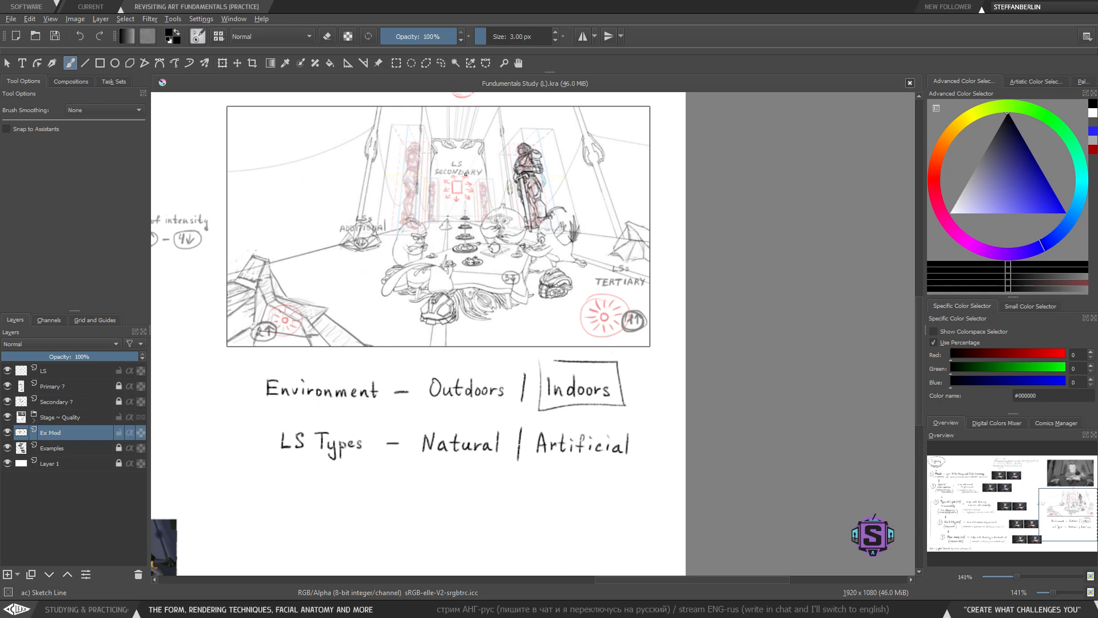
pyautogui.hotkey('ctrl', 'z')
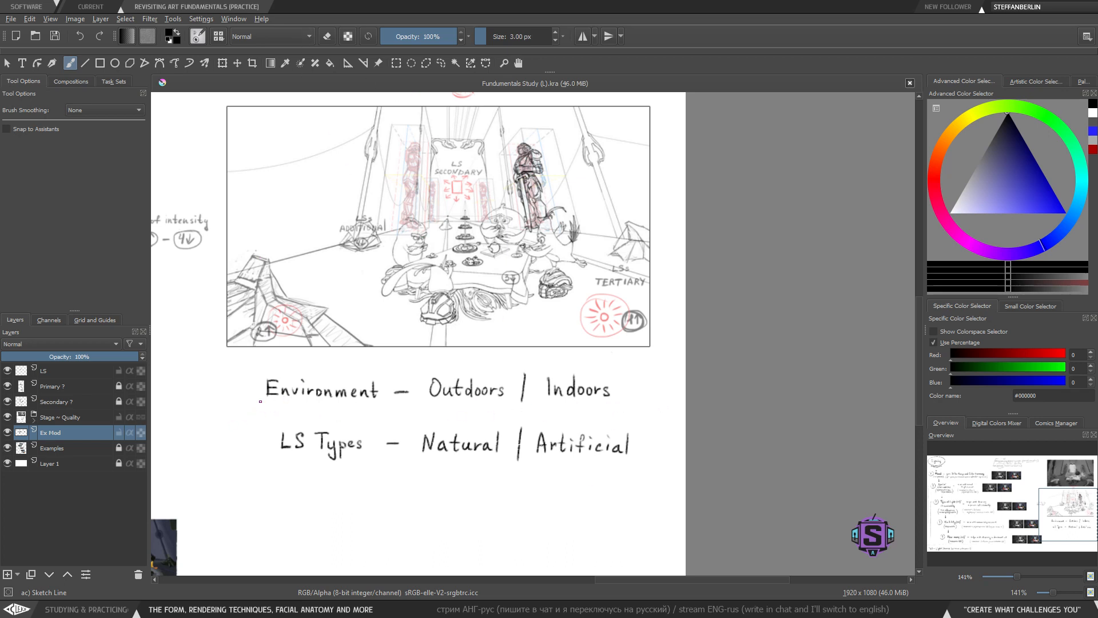
# - Try underlining 'Environment', undoing the stroke
pyautogui.moveTo(256, 410); pyautogui.dragTo(518, 407)
pyautogui.hotkey('ctrl', 'z')
# - Draw a box around 'Outdoors'
pyautogui.hotkey('ctrl', 'z')
pyautogui.moveTo(418, 416); pyautogui.dragTo(654, 387)
pyautogui.hotkey('ctrl', 'z')
pyautogui.hotkey('ctrl', 'z')
pyautogui.scroll(1, 546, 385)
pyautogui.moveTo(374, 355)
pyautogui.mouseDown()
pyautogui.moveTo(497, 429)
pyautogui.moveTo(483, 352)
pyautogui.moveTo(350, 359)
pyautogui.mouseUp()
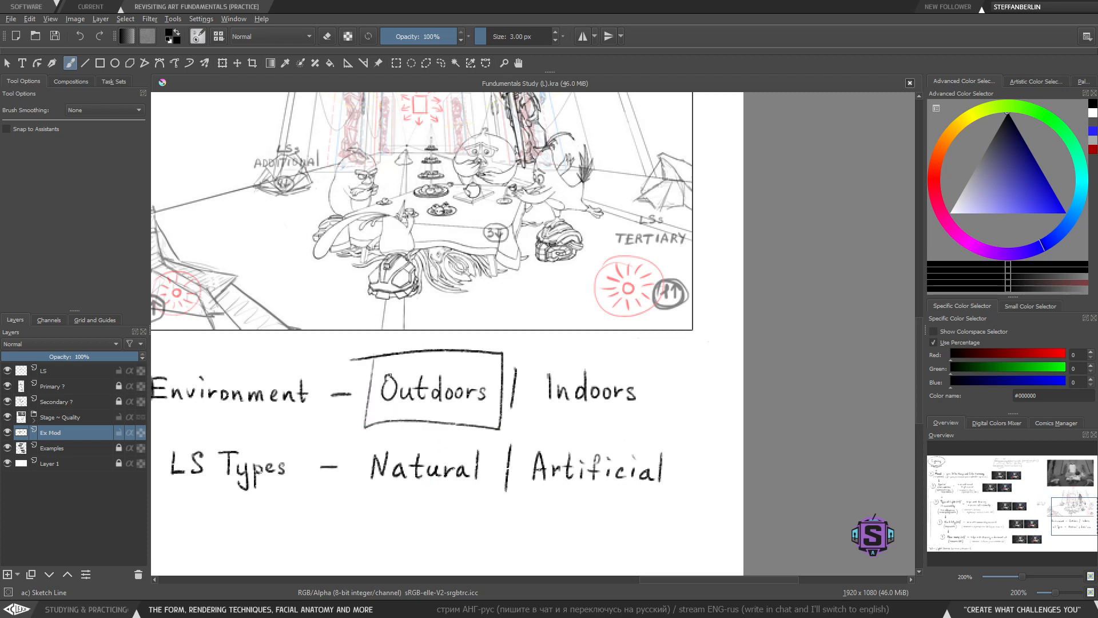
# - Undo the box around 'Outdoors', then try a box around 'Indoors' and undo it
pyautogui.hotkey('ctrl', 'z')
pyautogui.moveTo(653, 374)
pyautogui.mouseDown()
pyautogui.moveTo(527, 402)
pyautogui.moveTo(573, 341)
pyautogui.mouseUp()
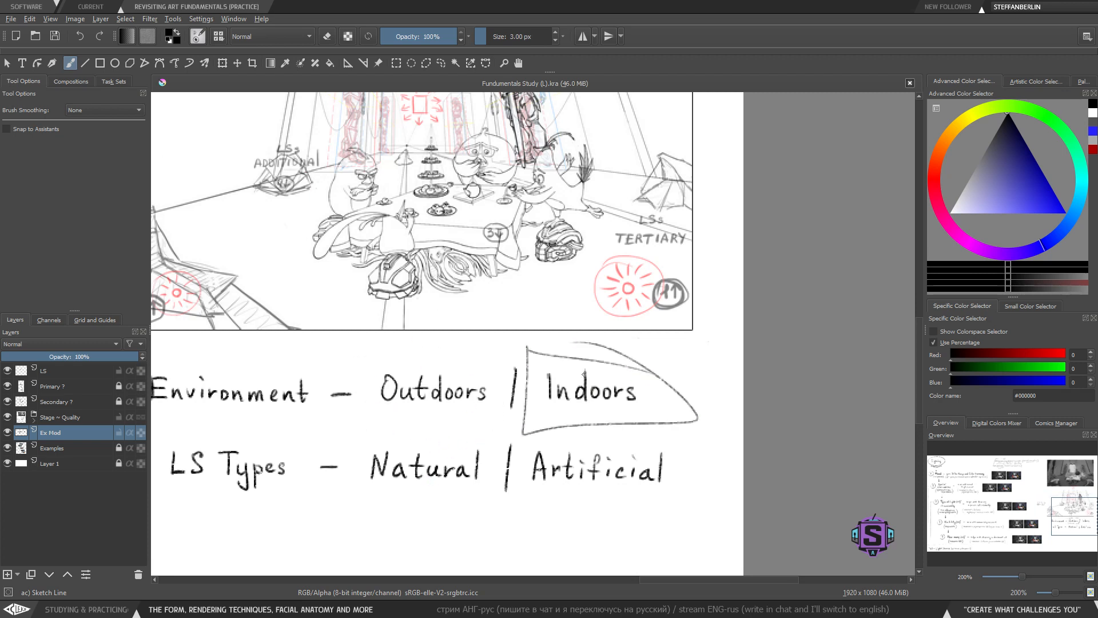
pyautogui.hotkey('ctrl', 'z')
# - Try underlining 'LS Types', undoing the stroke
pyautogui.moveTo(333, 495); pyautogui.dragTo(432, 457)
pyautogui.moveTo(225, 460); pyautogui.dragTo(433, 462)
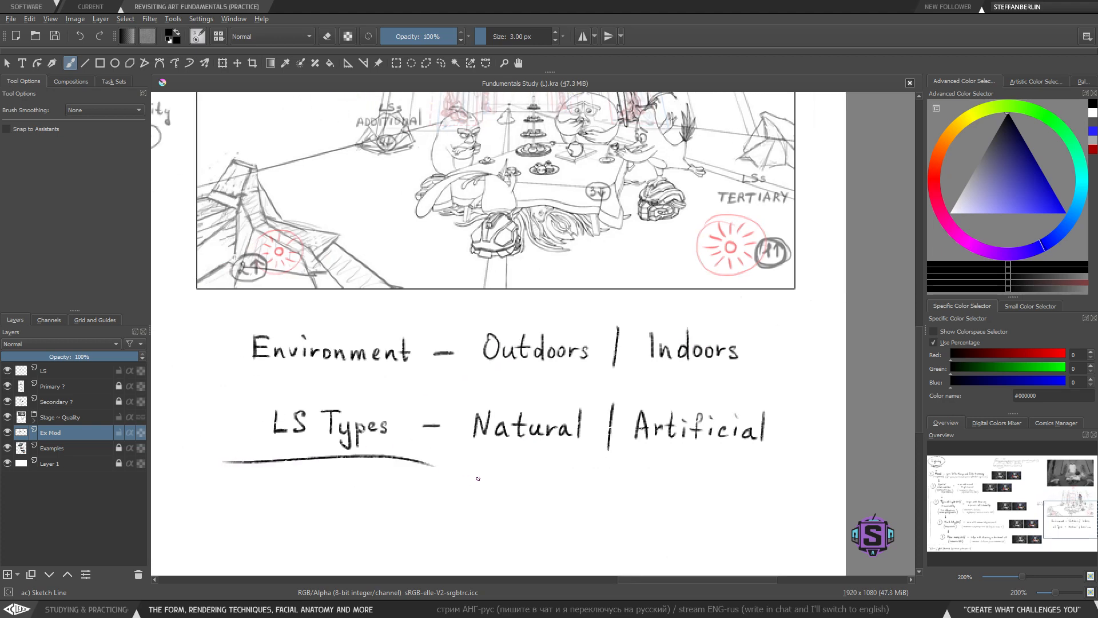
pyautogui.hotkey('ctrl', 'z')
# - Try boxing 'Type of Light (LS)' and underlining 'its availability' in the chart, undoing both marks
pyautogui.moveTo(548, 494); pyautogui.dragTo(494, 474)
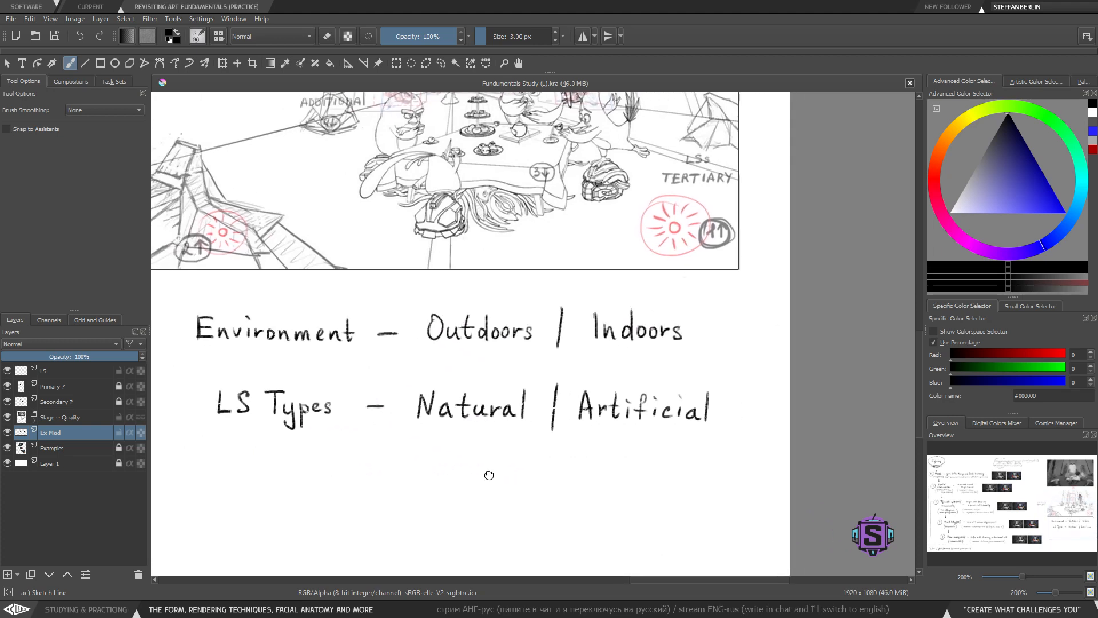
pyautogui.press('1')
pyautogui.moveTo(359, 398); pyautogui.dragTo(681, 444)
pyautogui.moveTo(291, 386); pyautogui.dragTo(571, 412)
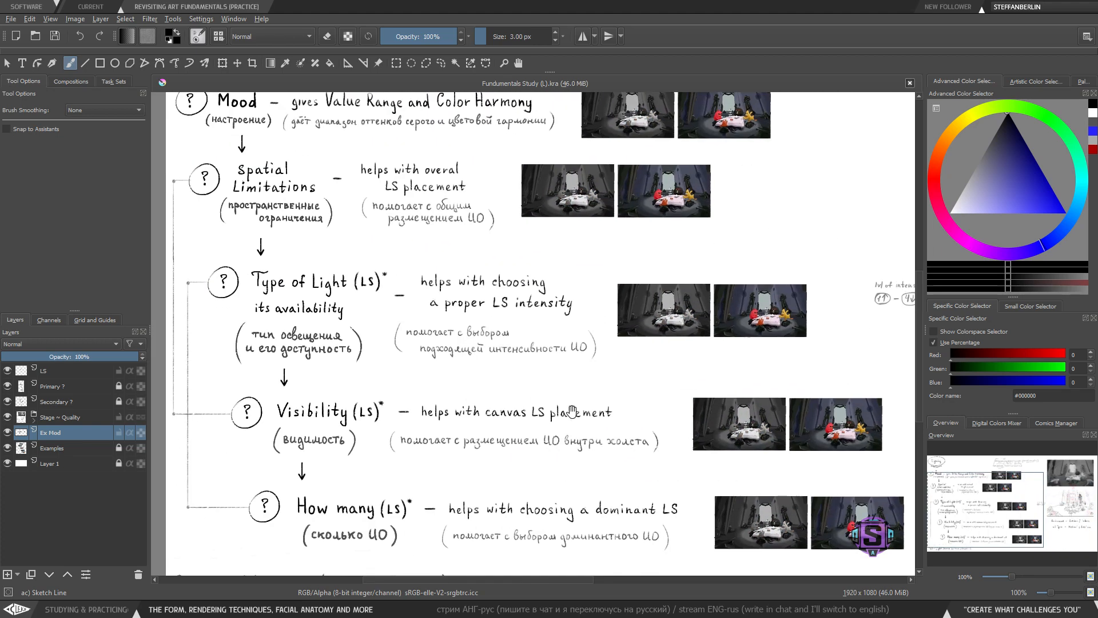
pyautogui.moveTo(243, 265)
pyautogui.mouseDown()
pyautogui.moveTo(236, 324)
pyautogui.moveTo(397, 321)
pyautogui.moveTo(392, 249)
pyautogui.moveTo(240, 249)
pyautogui.mouseUp()
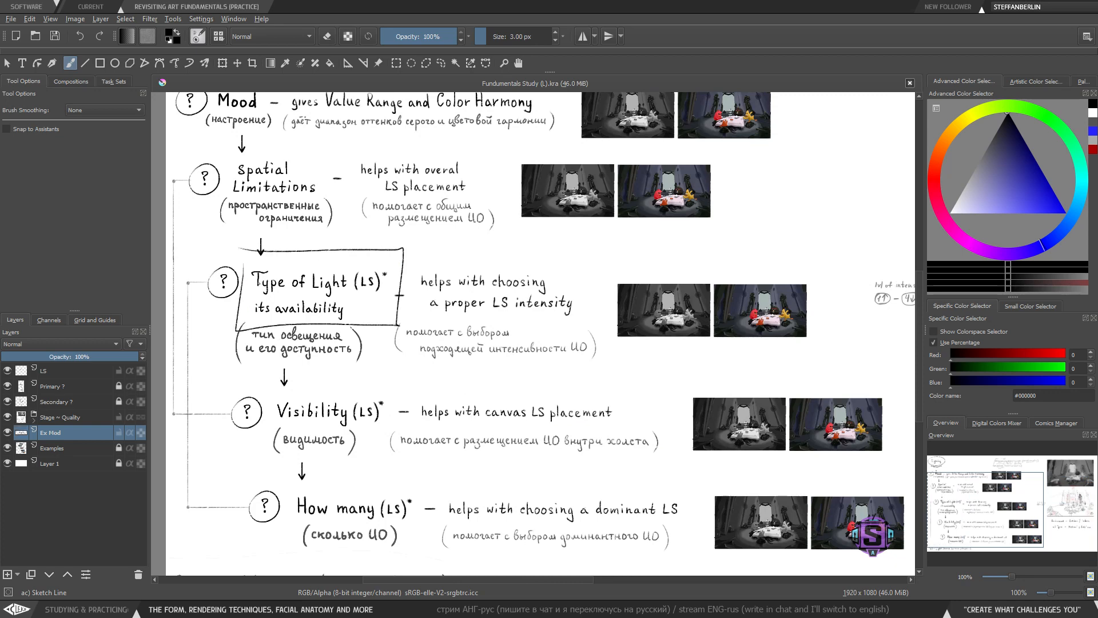
pyautogui.hotkey('ctrl', 'z')
pyautogui.moveTo(250, 319); pyautogui.dragTo(350, 319)
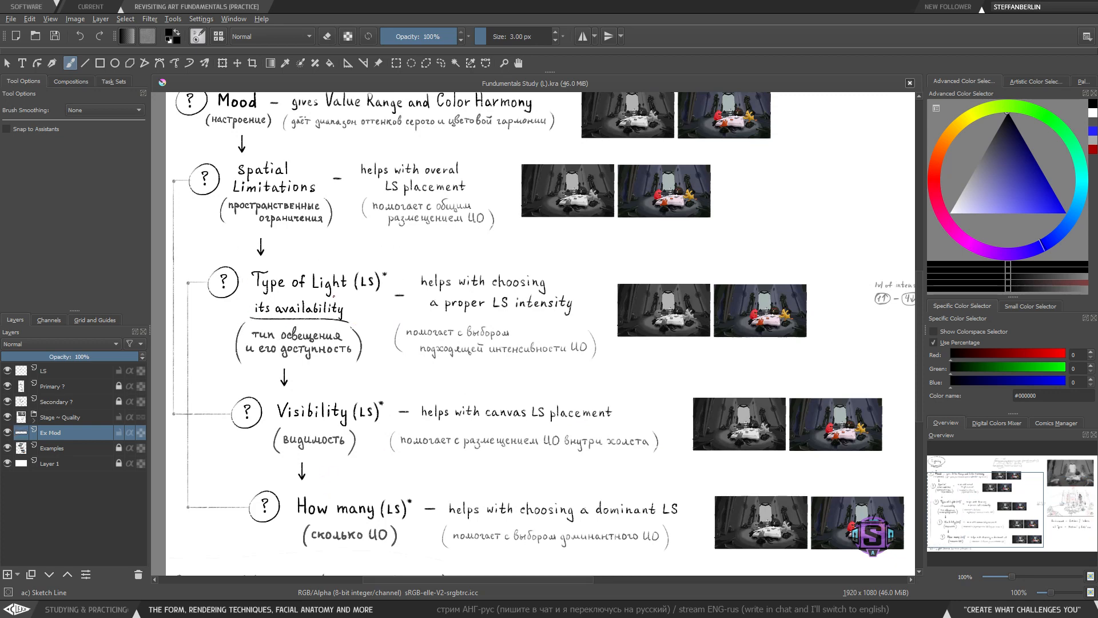
pyautogui.hotkey('ctrl', 'z')
# - Browse the lighting chart, example images and sketch, zooming between the overview and the Environment / LS Types rows
pyautogui.moveTo(226, 319); pyautogui.dragTo(210, 311)
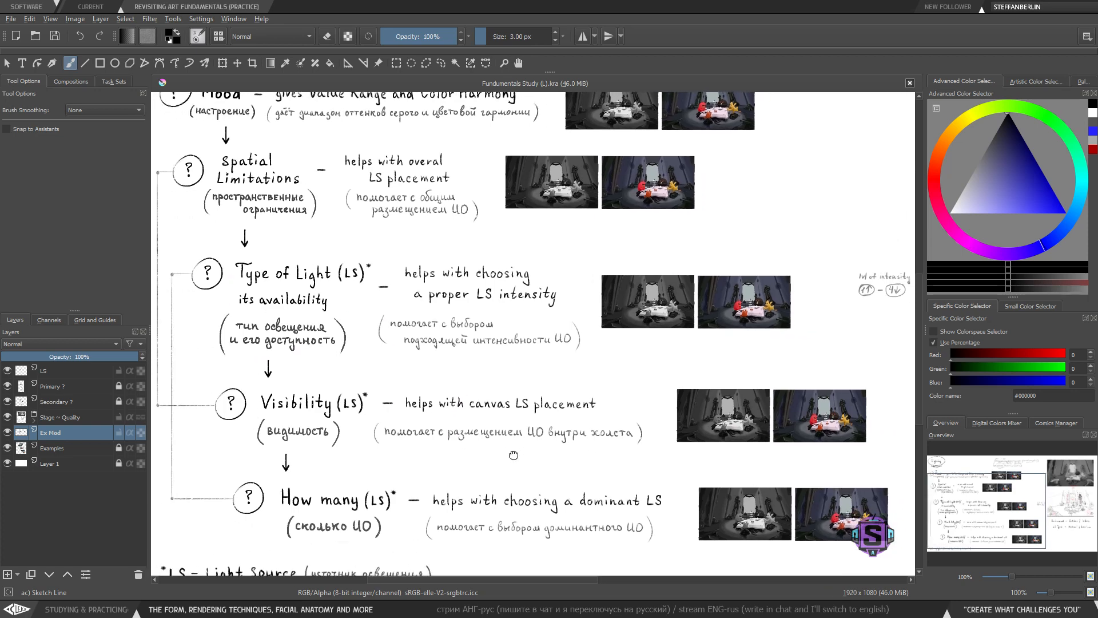
pyautogui.moveTo(513, 455); pyautogui.dragTo(509, 449)
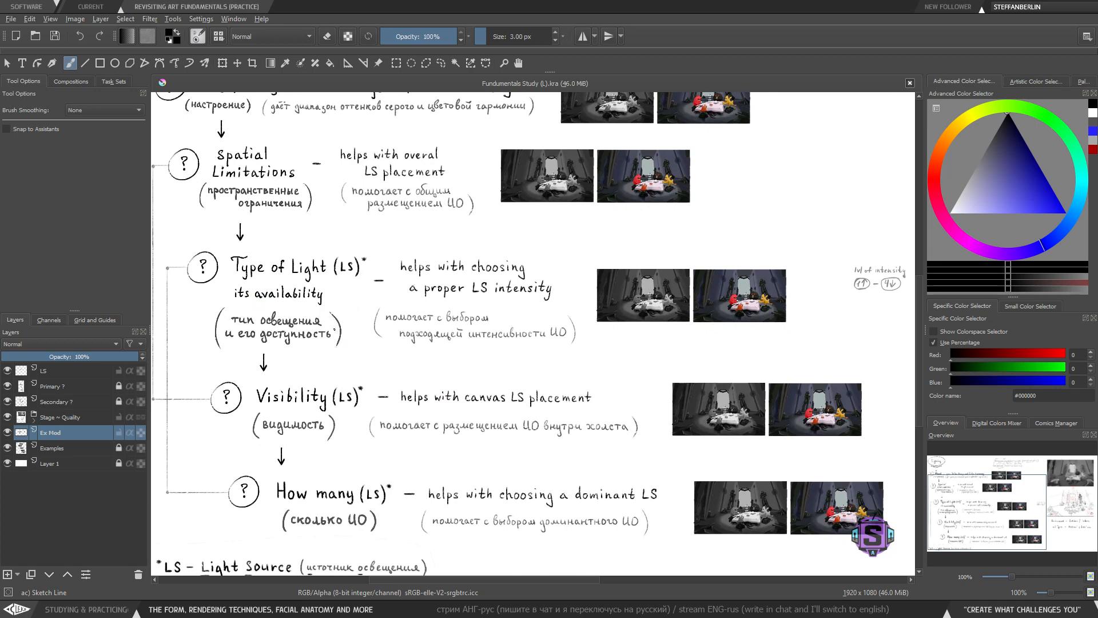
pyautogui.moveTo(730, 336)
pyautogui.mouseDown()
pyautogui.moveTo(674, 385)
pyautogui.moveTo(595, 400)
pyautogui.moveTo(569, 429)
pyautogui.moveTo(580, 436)
pyautogui.mouseUp()
pyautogui.press('+')
pyautogui.moveTo(495, 215); pyautogui.dragTo(521, 426)
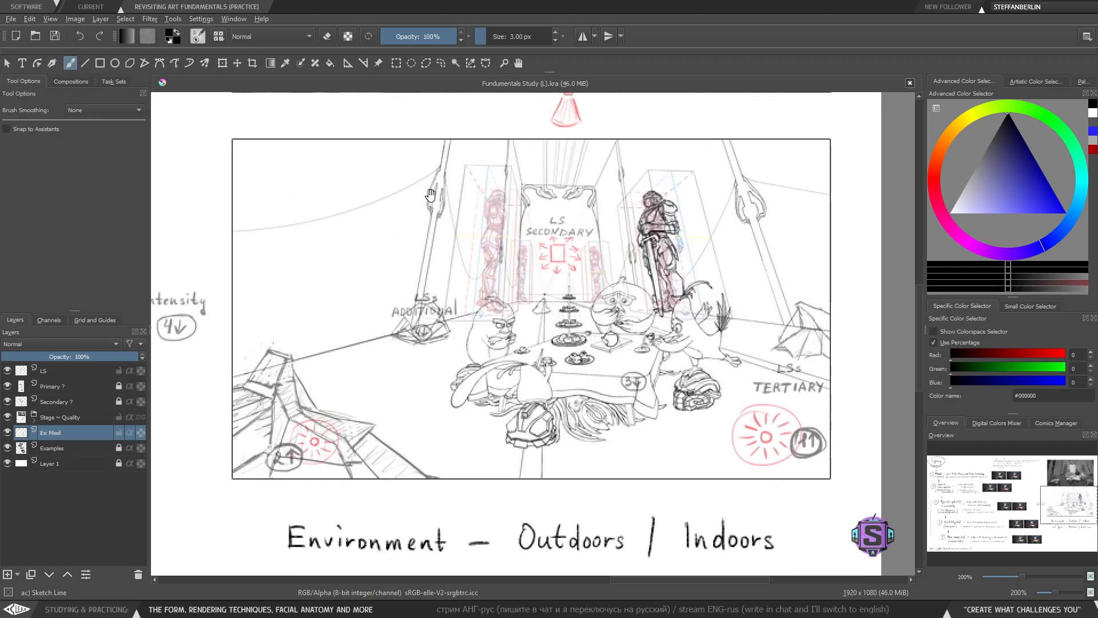
pyautogui.scroll(6, 366, 241)
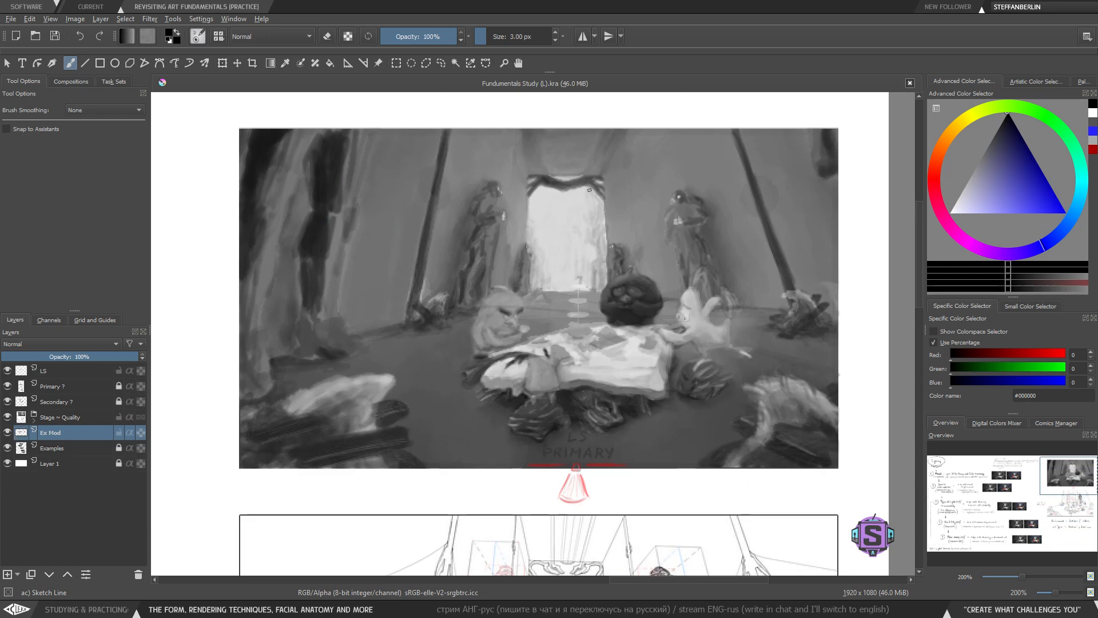
pyautogui.press('1')
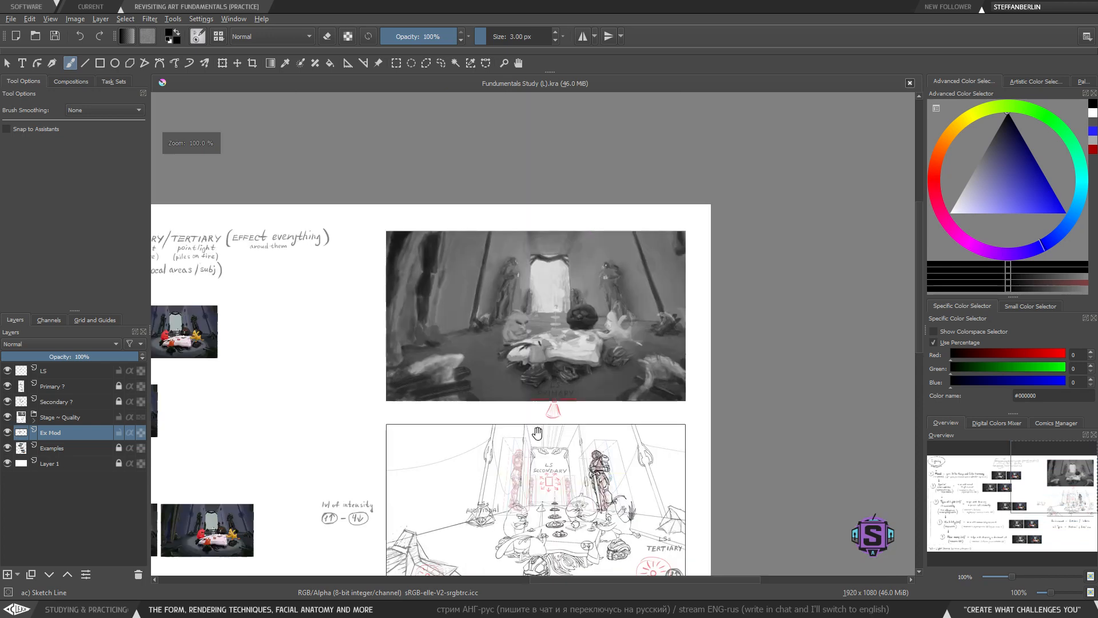
pyautogui.moveTo(521, 482); pyautogui.dragTo(512, 333)
pyautogui.moveTo(301, 361); pyautogui.dragTo(521, 407)
pyautogui.moveTo(766, 553)
pyautogui.mouseDown()
pyautogui.moveTo(525, 438)
pyautogui.moveTo(469, 344)
pyautogui.moveTo(530, 389)
pyautogui.mouseUp()
pyautogui.press('+')
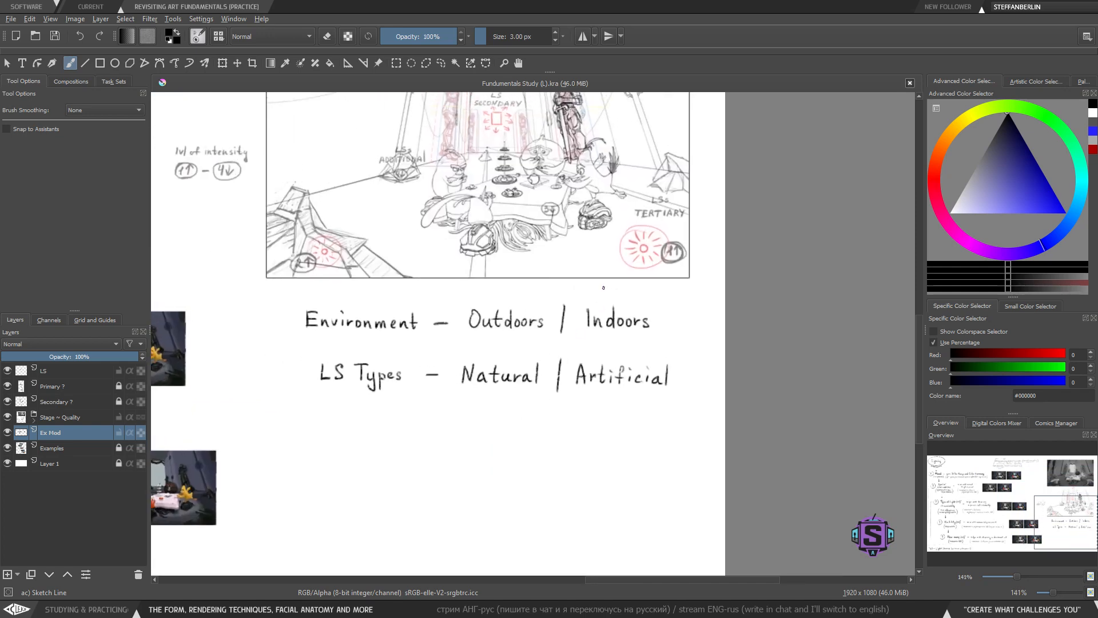
pyautogui.press('-')
pyautogui.press('-')
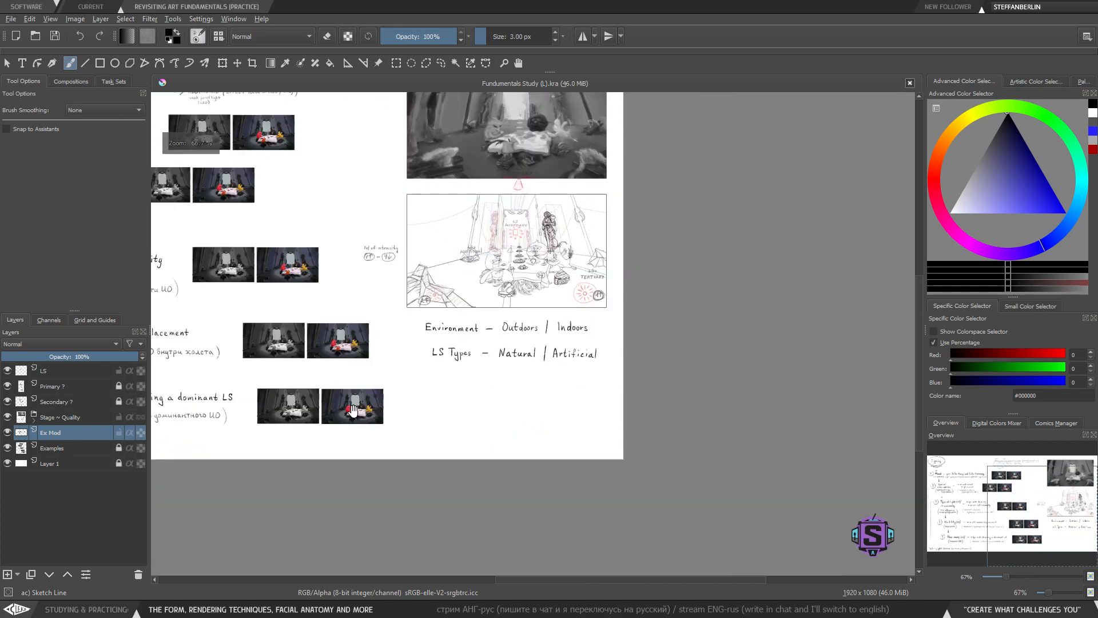
pyautogui.moveTo(200, 355); pyautogui.dragTo(584, 405)
pyautogui.moveTo(317, 256); pyautogui.dragTo(299, 273)
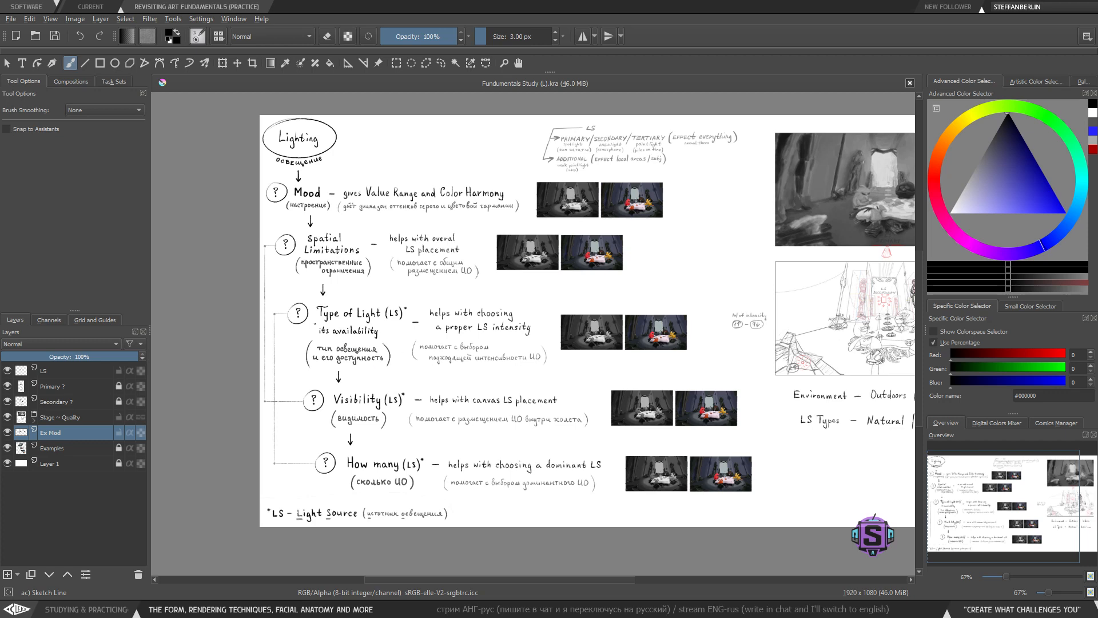
pyautogui.moveTo(497, 369); pyautogui.dragTo(308, 395)
pyautogui.moveTo(626, 440); pyautogui.dragTo(469, 404)
pyautogui.press('+')
pyautogui.press('+')
pyautogui.moveTo(565, 489)
pyautogui.mouseDown()
pyautogui.moveTo(499, 404)
pyautogui.moveTo(500, 387)
pyautogui.mouseUp()
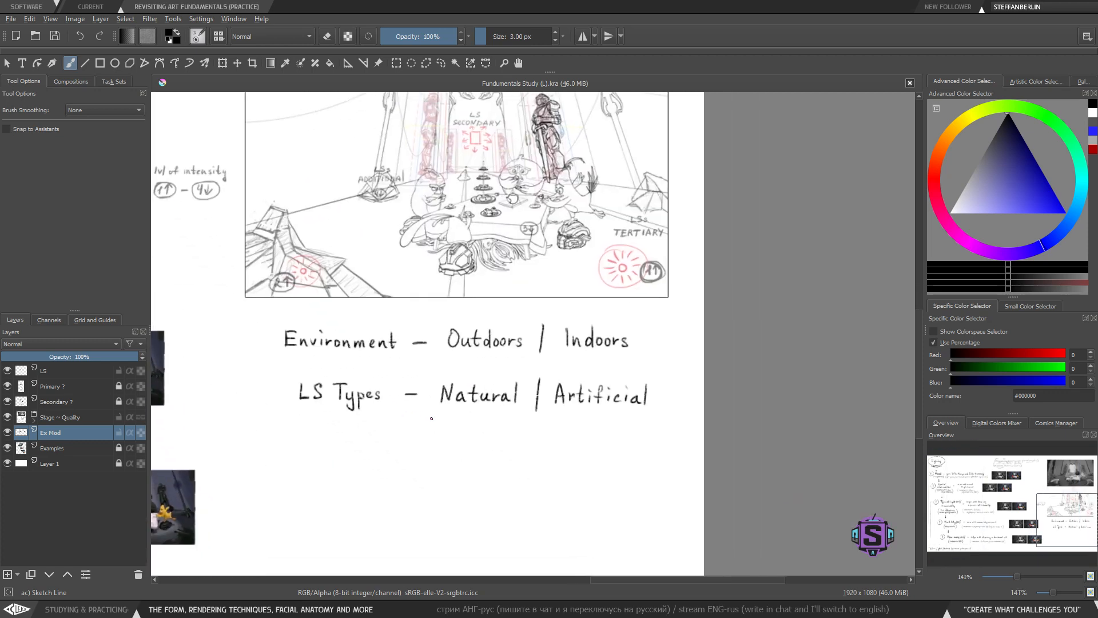
# - Try a stroke under 'Natural | Artificial', undoing it
pyautogui.moveTo(429, 407)
pyautogui.mouseDown()
pyautogui.moveTo(510, 433)
pyautogui.moveTo(523, 412)
pyautogui.moveTo(550, 425)
pyautogui.moveTo(661, 417)
pyautogui.mouseUp()
pyautogui.hotkey('ctrl', 'z')
pyautogui.hotkey('ctrl', 'z')
# - Shrink the brush and try a box around 'Outdoors' plus a small mark, undoing both
pyautogui.moveTo(608, 458); pyautogui.dragTo(593, 429)
pyautogui.press('[')
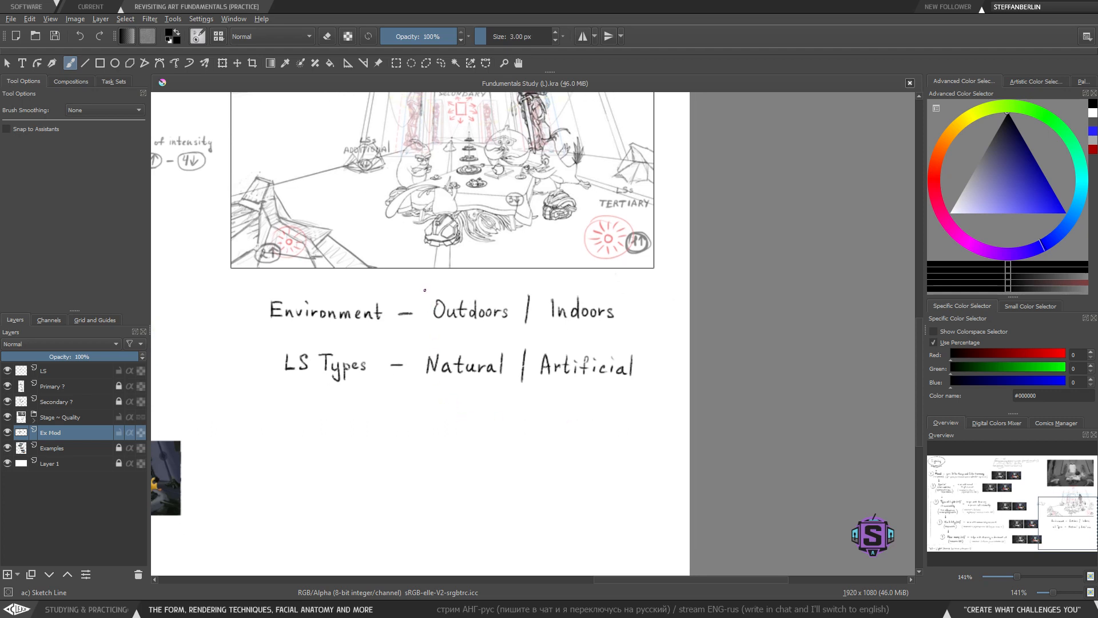
pyautogui.moveTo(425, 290)
pyautogui.mouseDown()
pyautogui.moveTo(420, 340)
pyautogui.moveTo(515, 335)
pyautogui.mouseUp()
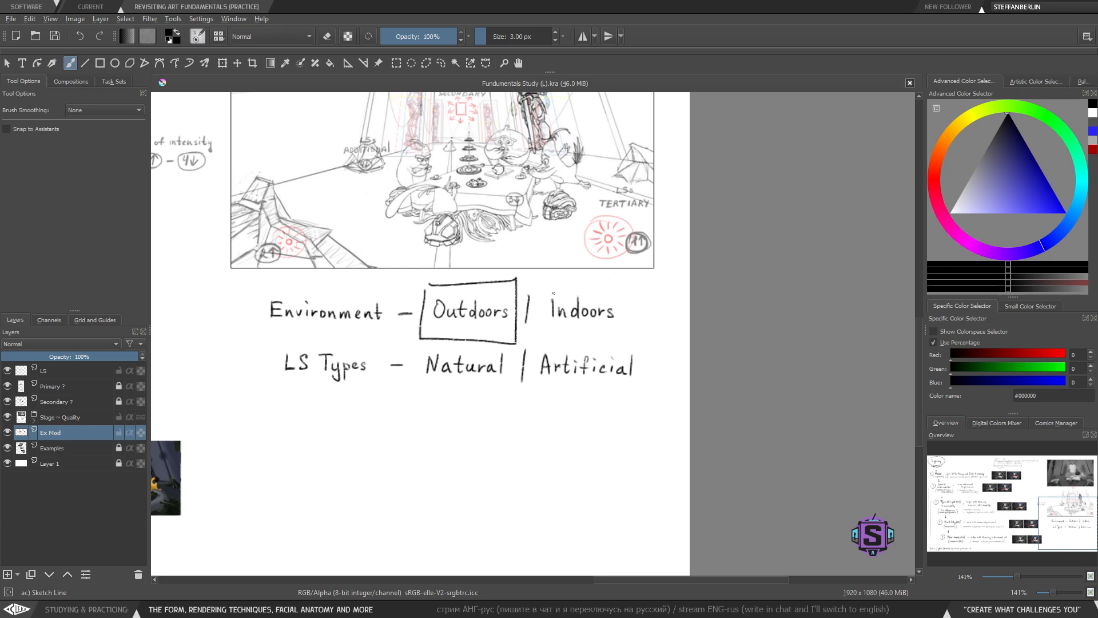
pyautogui.hotkey('ctrl', 'z')
pyautogui.moveTo(541, 280)
pyautogui.mouseDown()
pyautogui.moveTo(533, 341)
pyautogui.moveTo(542, 271)
pyautogui.mouseUp()
pyautogui.hotkey('ctrl', 'z')
# - Try circling 'Outdoors' with an ellipse, undoing it
pyautogui.moveTo(426, 269); pyautogui.dragTo(449, 426)
pyautogui.moveTo(499, 454)
pyautogui.mouseDown()
pyautogui.moveTo(526, 443)
pyautogui.moveTo(449, 490)
pyautogui.moveTo(509, 441)
pyautogui.mouseUp()
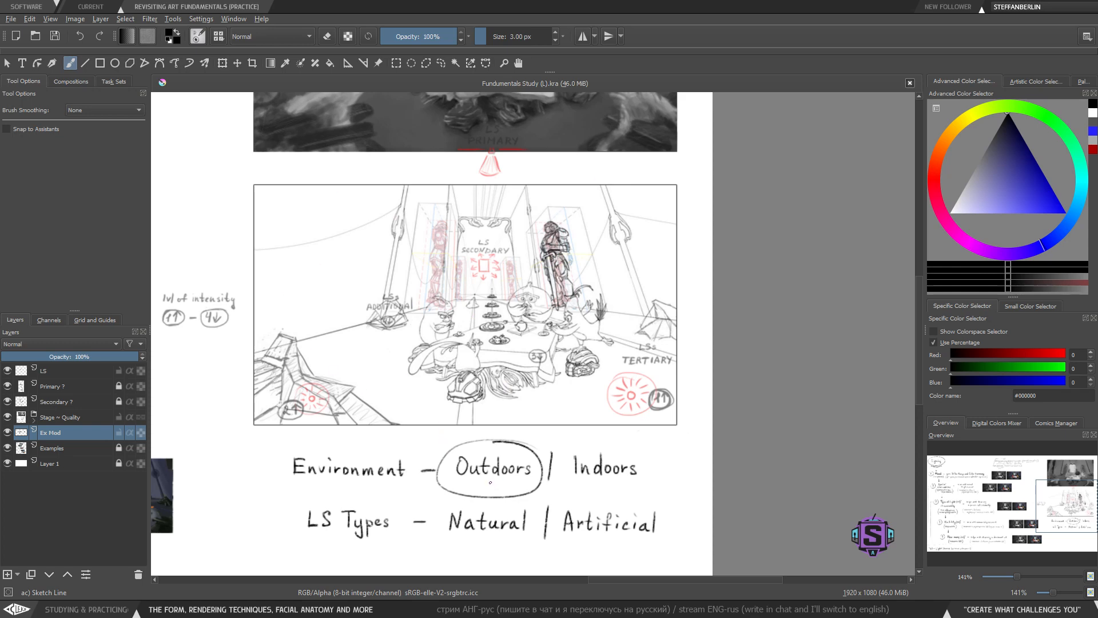
pyautogui.moveTo(493, 474); pyautogui.dragTo(489, 464)
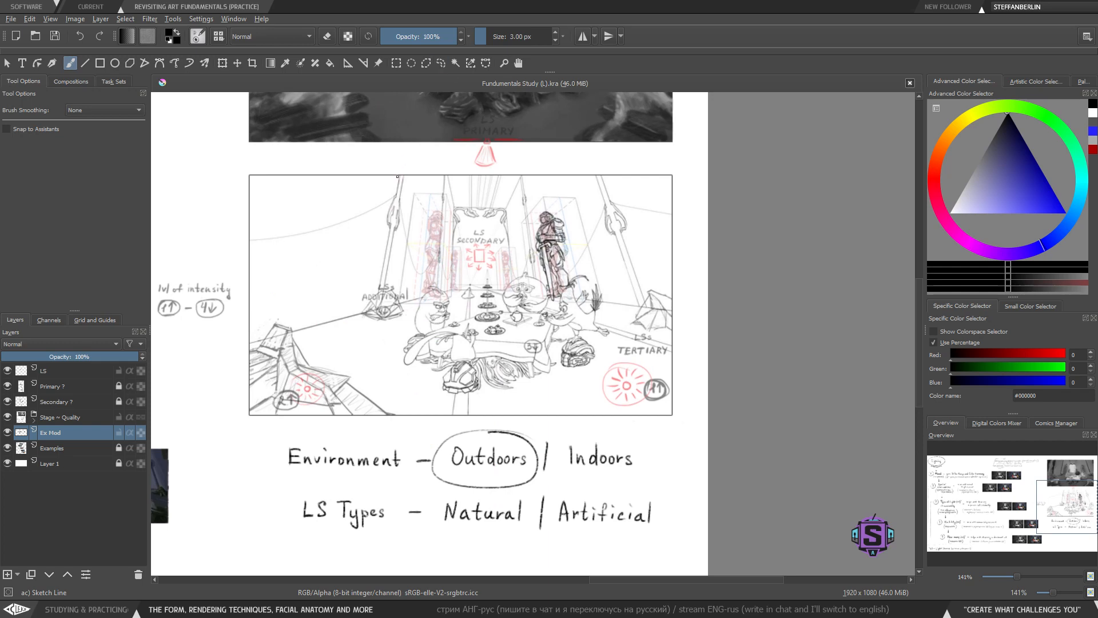
pyautogui.hotkey('ctrl', 'z')
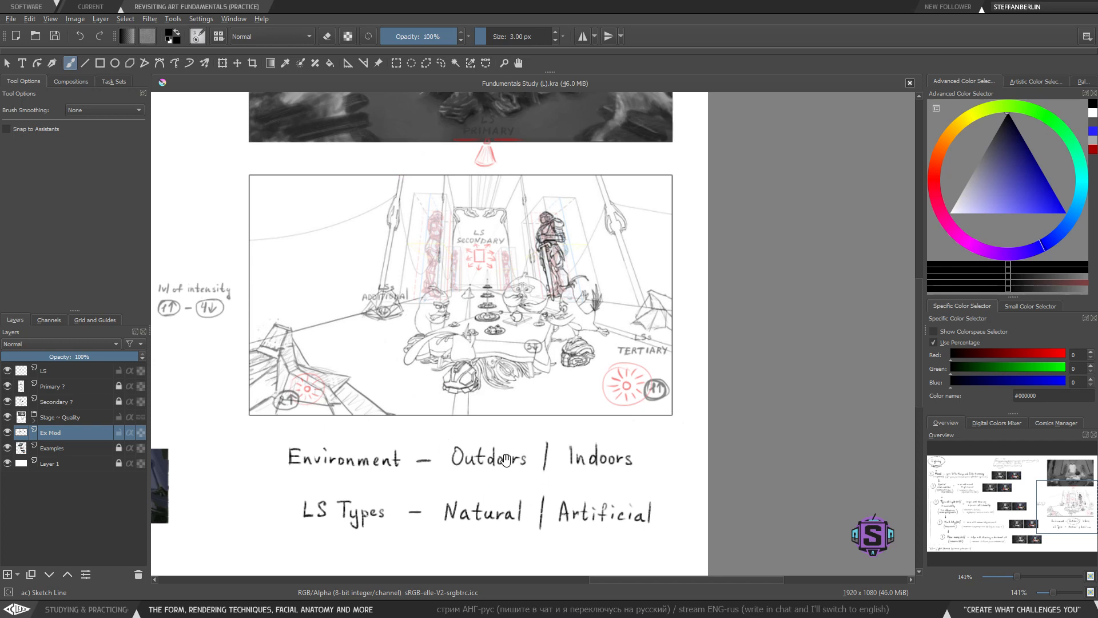
# - Try a mark near 'Natural' and several frames around 'Indoors', undoing each one
pyautogui.moveTo(506, 460); pyautogui.dragTo(505, 444)
pyautogui.moveTo(430, 409)
pyautogui.mouseDown()
pyautogui.moveTo(531, 479)
pyautogui.moveTo(433, 423)
pyautogui.mouseUp()
pyautogui.hotkey('ctrl', 'z')
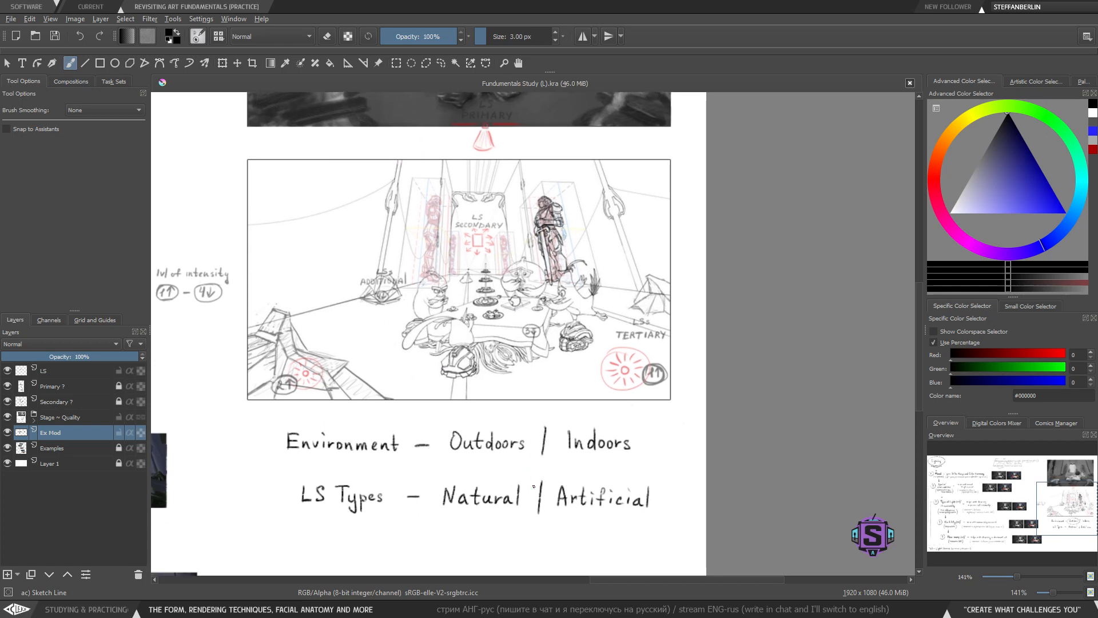
pyautogui.moveTo(533, 486); pyautogui.dragTo(423, 449)
pyautogui.moveTo(449, 370)
pyautogui.mouseDown()
pyautogui.moveTo(438, 426)
pyautogui.moveTo(540, 425)
pyautogui.moveTo(488, 369)
pyautogui.moveTo(451, 372)
pyautogui.mouseUp()
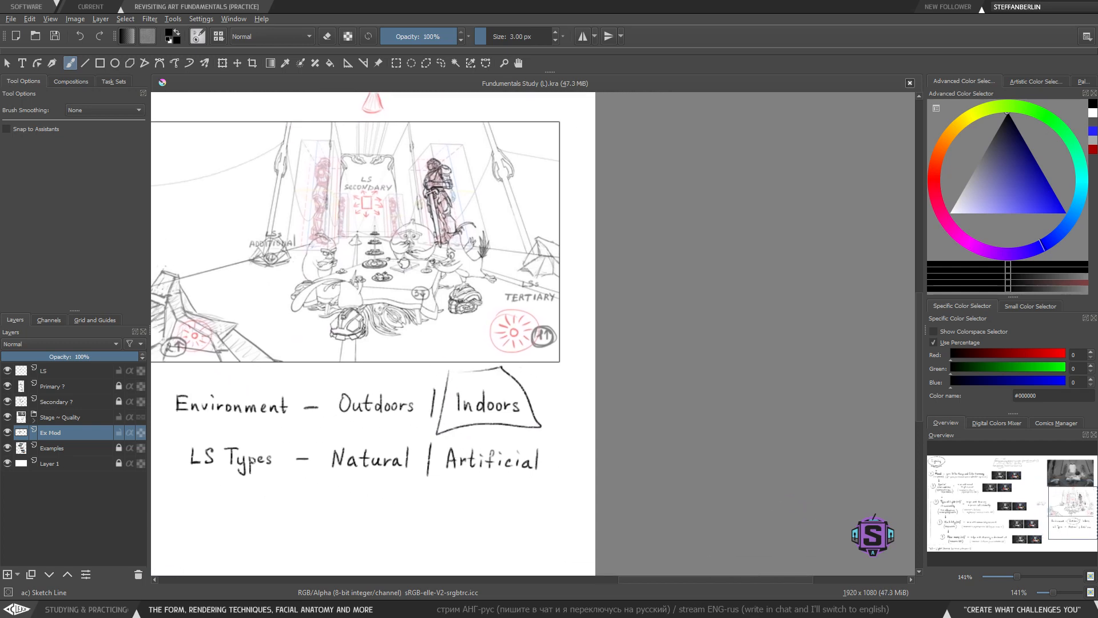
pyautogui.hotkey('ctrl', 'z')
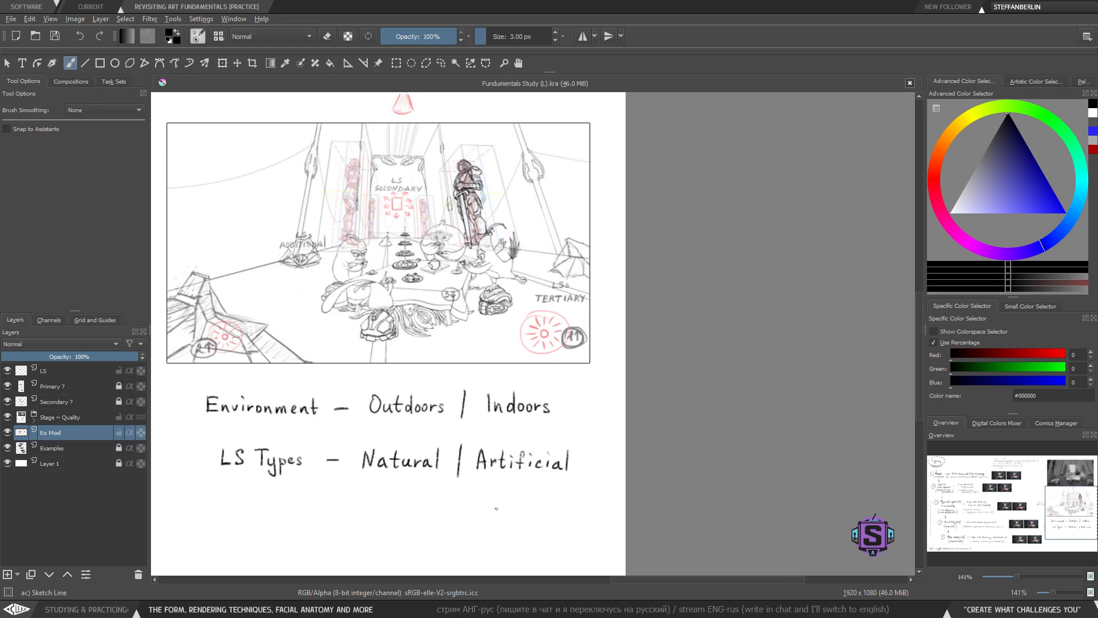
pyautogui.moveTo(475, 382)
pyautogui.mouseDown()
pyautogui.moveTo(470, 438)
pyautogui.moveTo(559, 415)
pyautogui.moveTo(461, 379)
pyautogui.mouseUp()
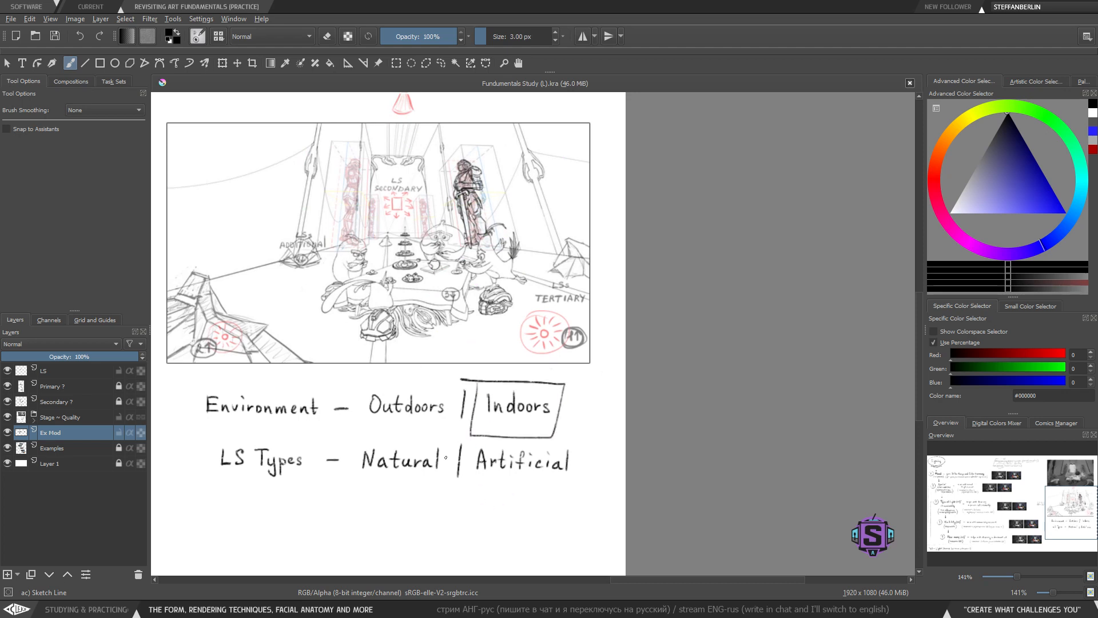
pyautogui.hotkey('ctrl', 'z')
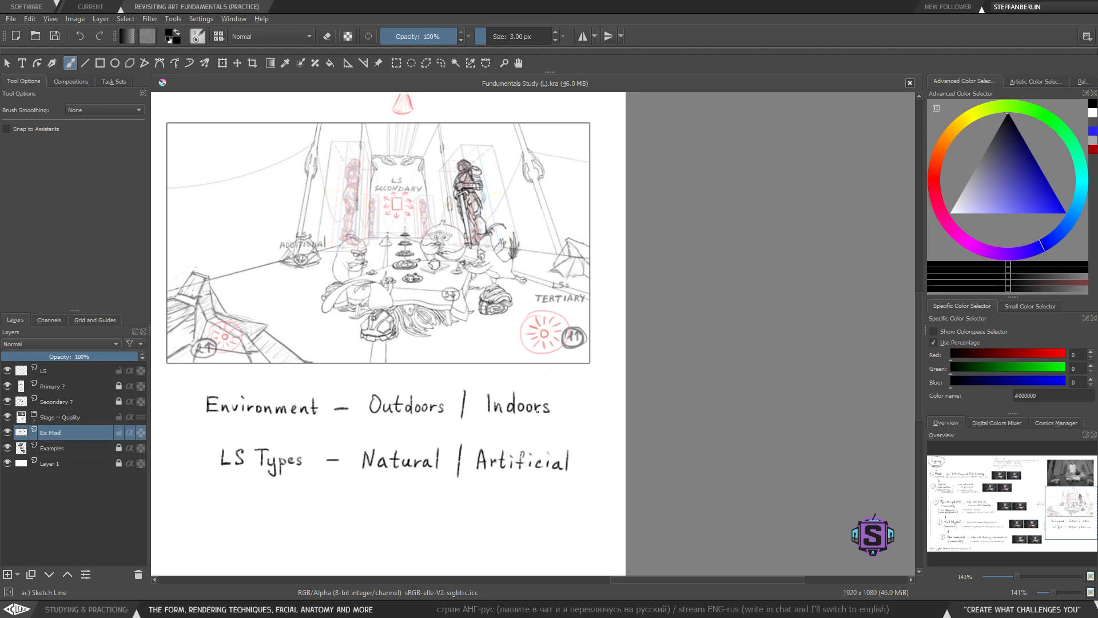
# - Try underlining 'LS Types' and boxing 'Outdoors' at higher zoom, undoing both
pyautogui.moveTo(522, 451); pyautogui.dragTo(538, 429)
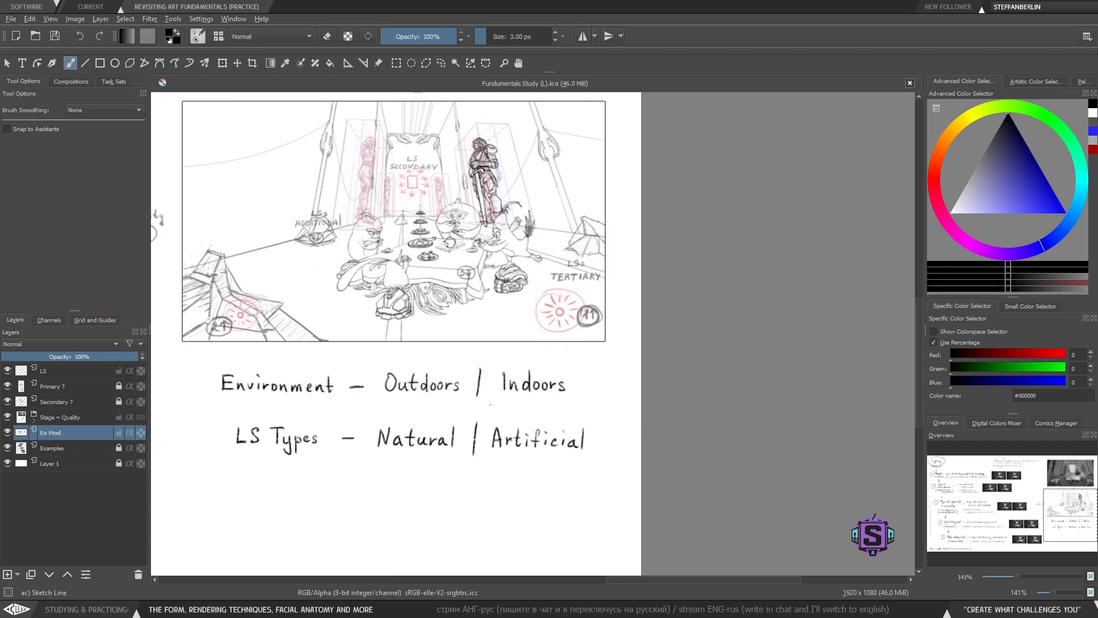
pyautogui.moveTo(469, 488); pyautogui.dragTo(500, 442)
pyautogui.hotkey('ctrl', '+')
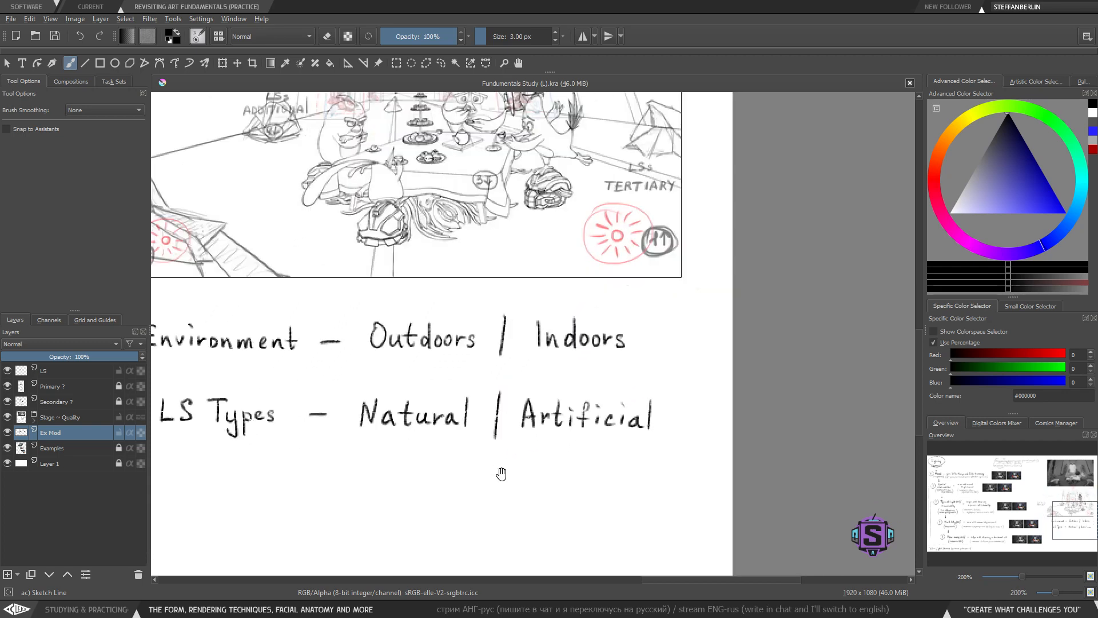
pyautogui.moveTo(503, 488); pyautogui.dragTo(591, 474)
pyautogui.moveTo(567, 407); pyautogui.dragTo(554, 411)
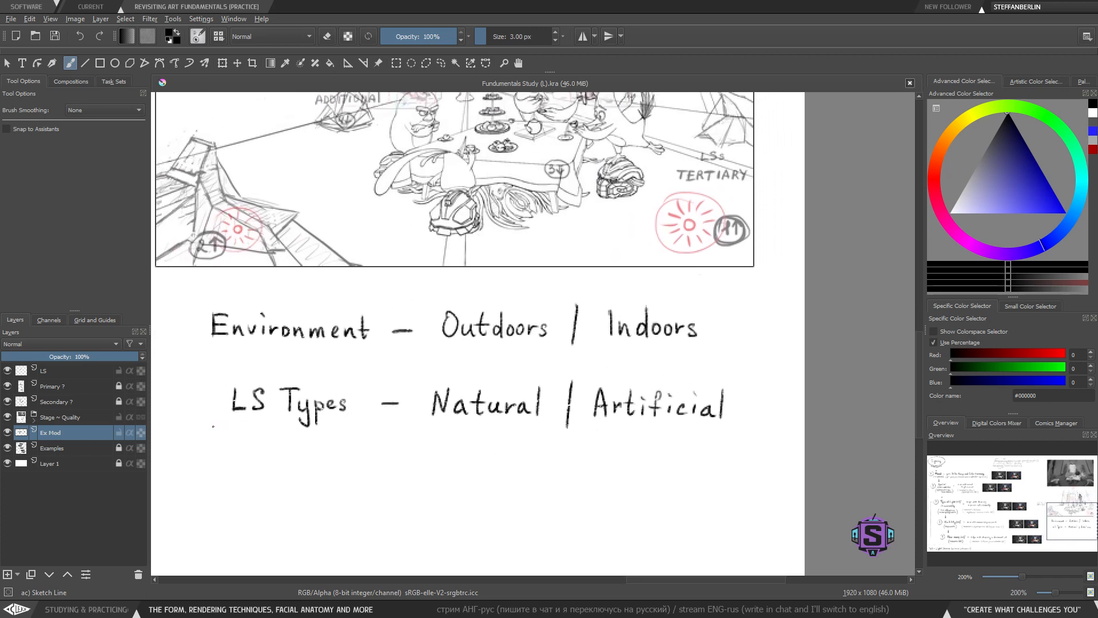
pyautogui.moveTo(213, 426); pyautogui.dragTo(383, 439)
pyautogui.hotkey('ctrl', 'z')
pyautogui.moveTo(431, 298)
pyautogui.mouseDown()
pyautogui.moveTo(546, 373)
pyautogui.moveTo(417, 293)
pyautogui.mouseUp()
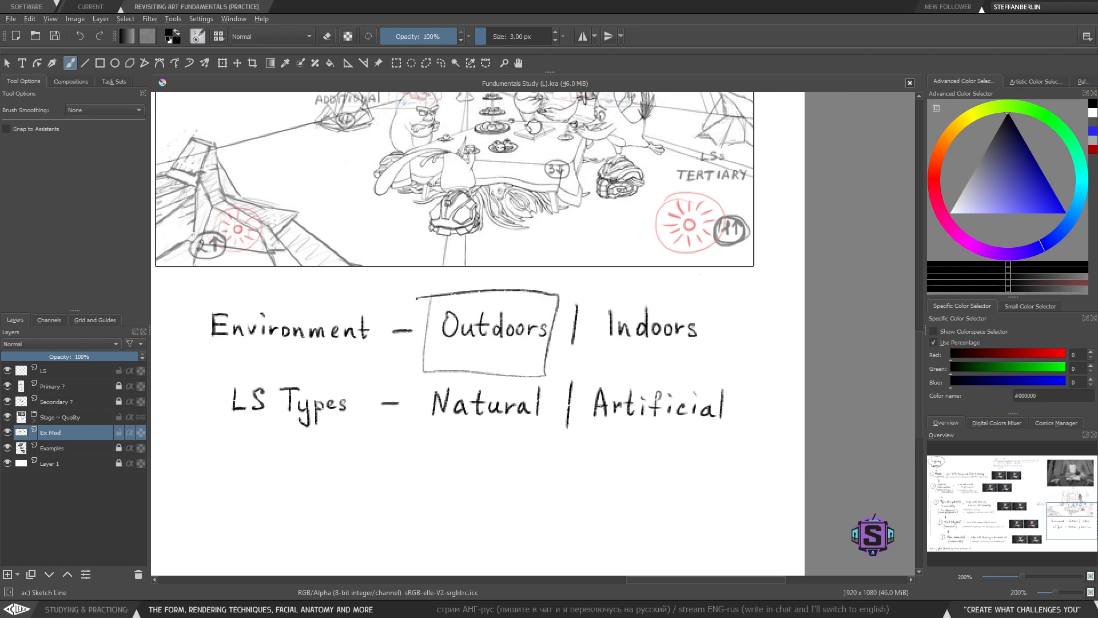
pyautogui.hotkey('ctrl', 'z')
# - Try a mark on the sketch panel, undoing it
pyautogui.moveTo(484, 319); pyautogui.dragTo(496, 501)
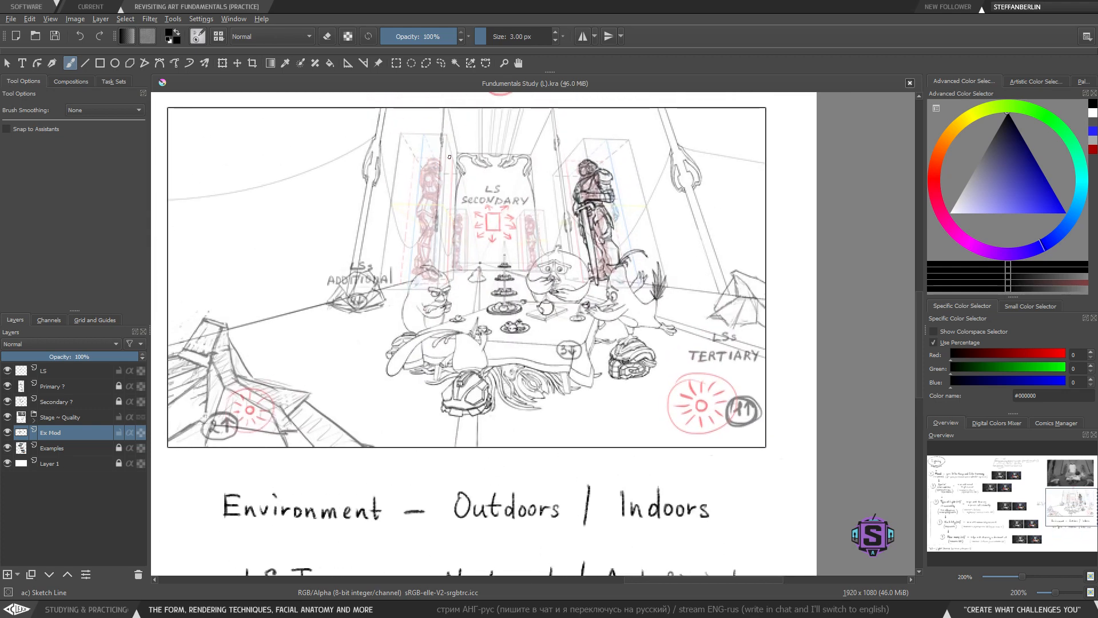
pyautogui.moveTo(369, 107); pyautogui.dragTo(325, 104)
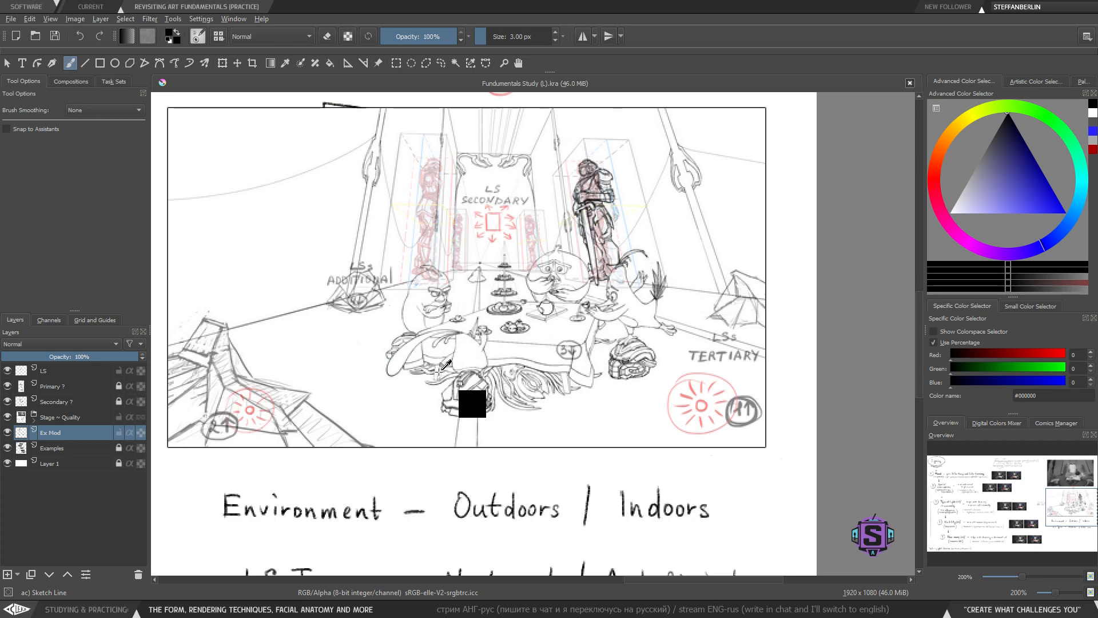
pyautogui.hotkey('ctrl', 'z')
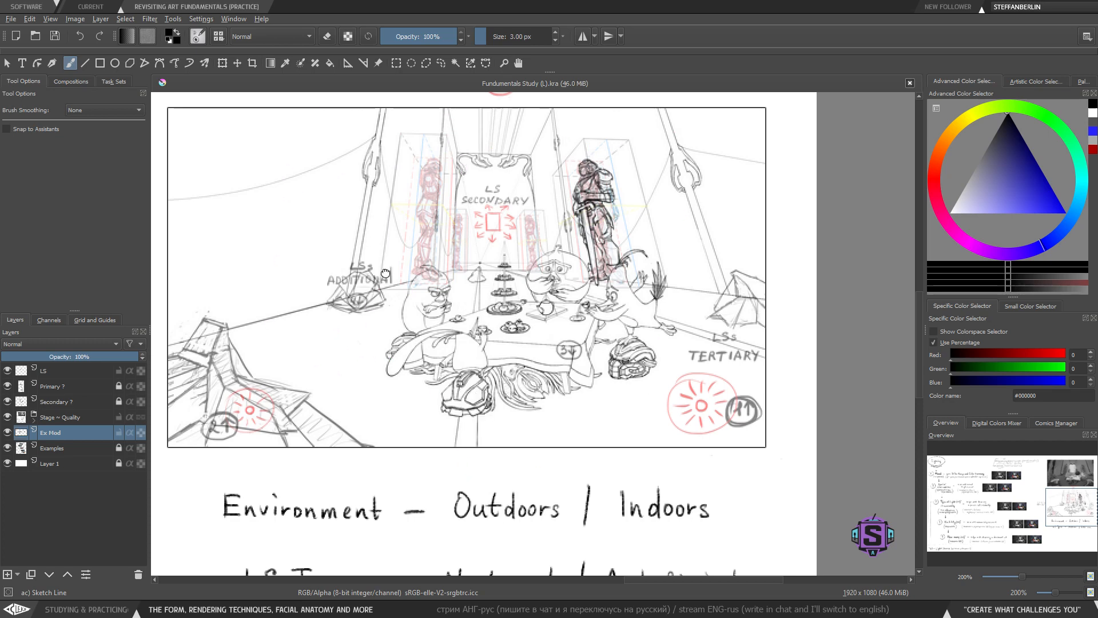
# - Try bracket shapes beneath 'Natural' and 'Artificial', undoing both
pyautogui.moveTo(385, 272); pyautogui.dragTo(424, 511)
pyautogui.moveTo(498, 368); pyautogui.dragTo(528, 529)
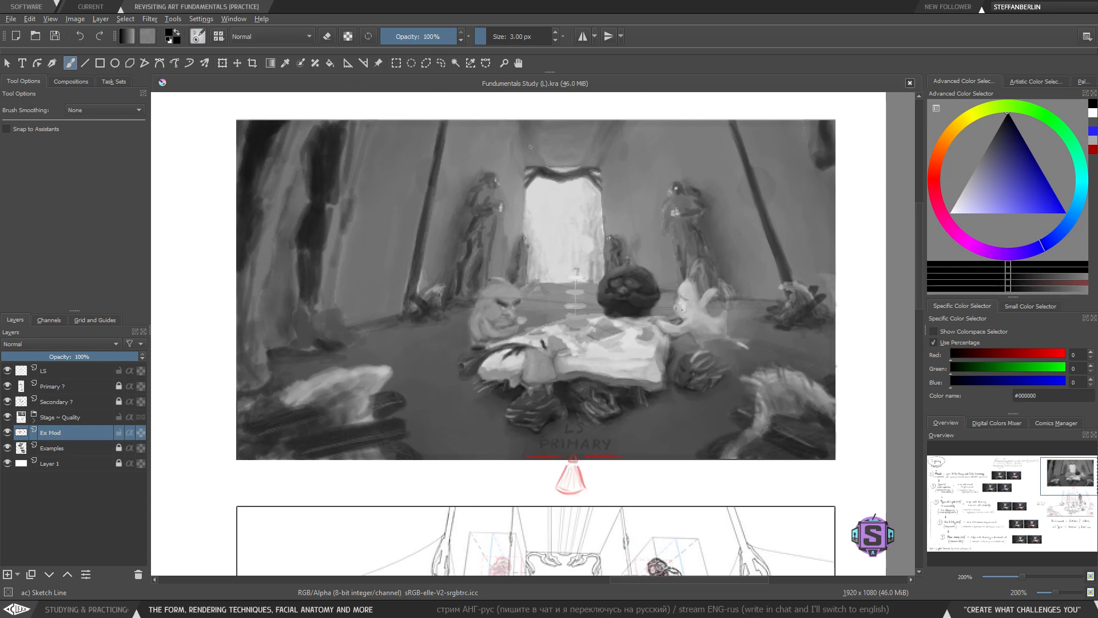
pyautogui.press('1')
pyautogui.moveTo(522, 348); pyautogui.dragTo(475, 343)
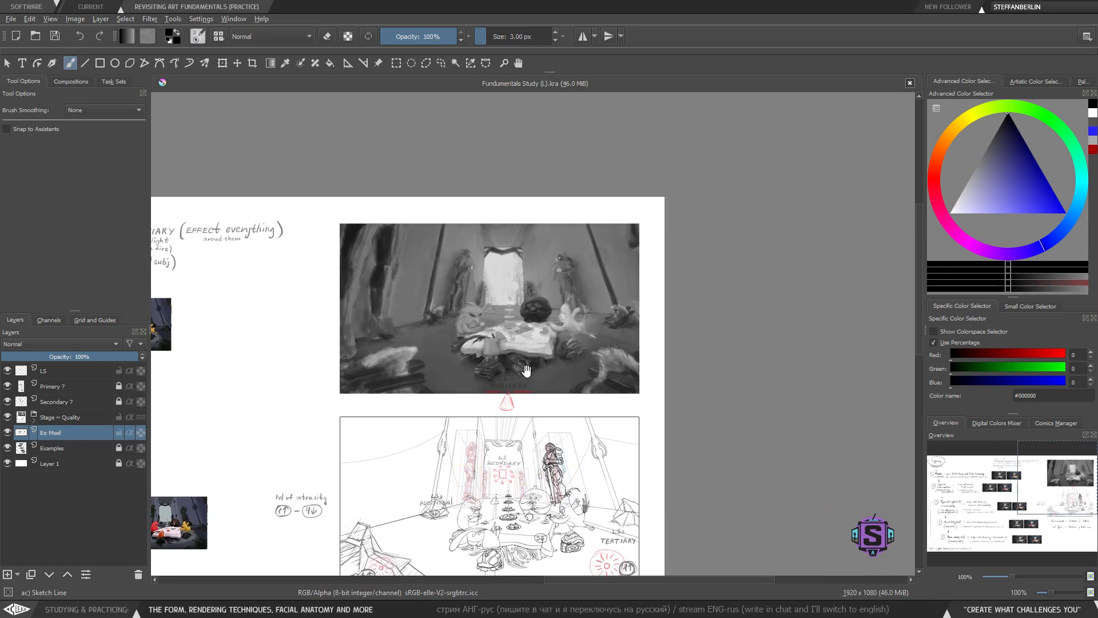
pyautogui.moveTo(525, 372); pyautogui.dragTo(514, 232)
pyautogui.moveTo(504, 466); pyautogui.dragTo(498, 292)
pyautogui.hotkey('ctrl', '+')
pyautogui.hotkey('ctrl', '+')
pyautogui.moveTo(490, 329); pyautogui.dragTo(547, 365)
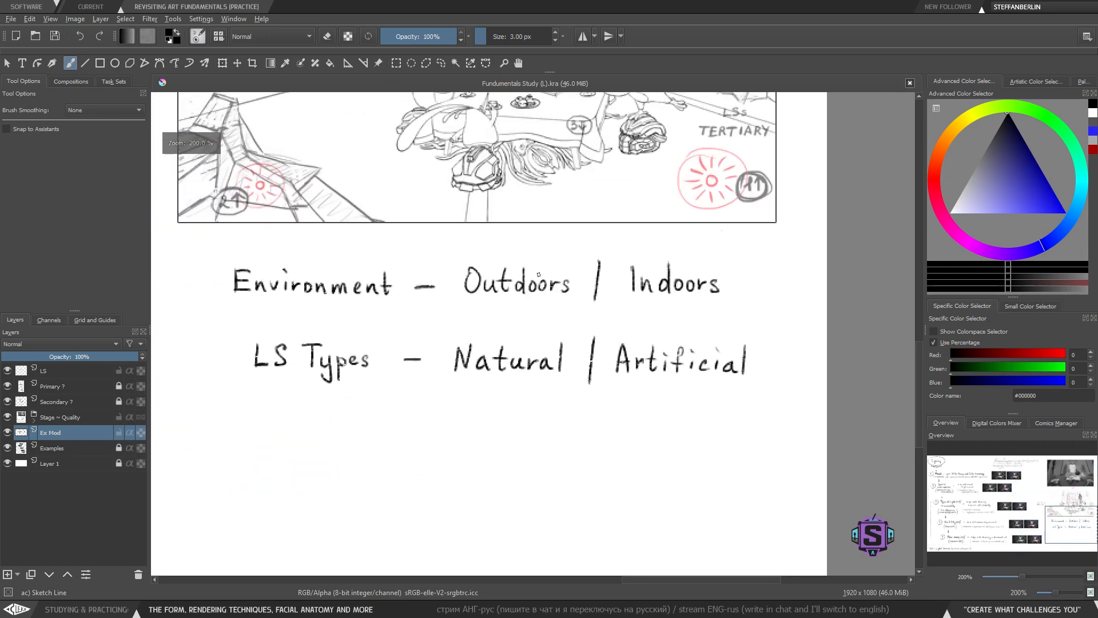
pyautogui.moveTo(434, 389)
pyautogui.mouseDown()
pyautogui.moveTo(478, 423)
pyautogui.moveTo(577, 429)
pyautogui.mouseUp()
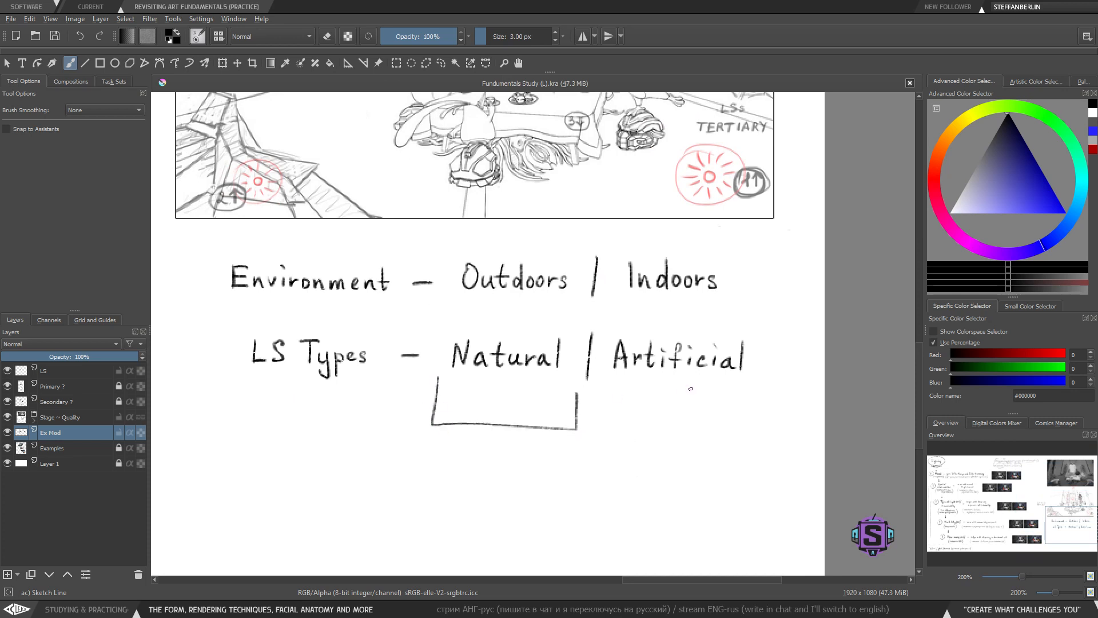
pyautogui.moveTo(602, 387)
pyautogui.mouseDown()
pyautogui.moveTo(603, 441)
pyautogui.moveTo(767, 432)
pyautogui.mouseUp()
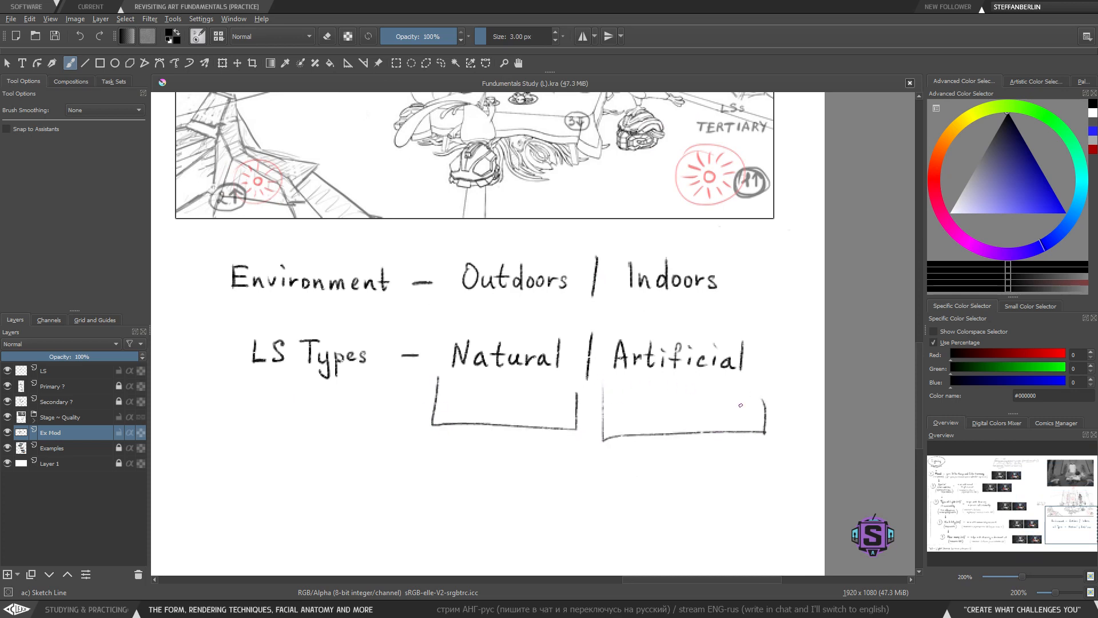
pyautogui.hotkey('ctrl', 'z')
pyautogui.hotkey('ctrl', 'z')
# - Switch to the window showing the Fundamentals of Art overview map
pyautogui.moveTo(477, 485); pyautogui.dragTo(437, 437)
pyautogui.moveTo(474, 445); pyautogui.dragTo(473, 431)
pyautogui.hotkey('alt', 'Tab')
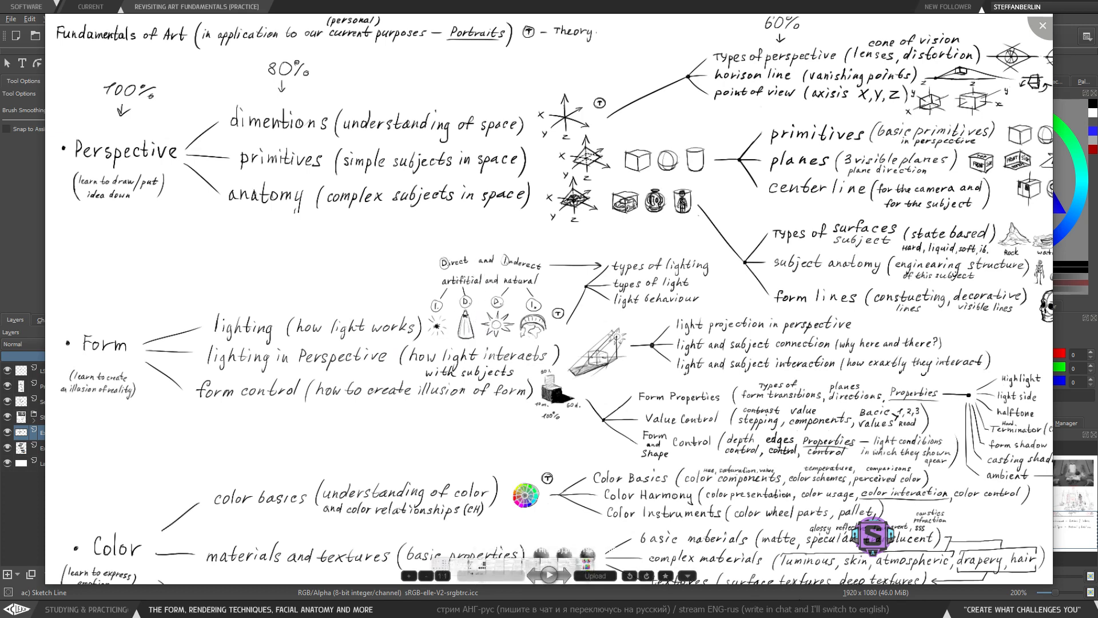
pyautogui.moveTo(772, 608)
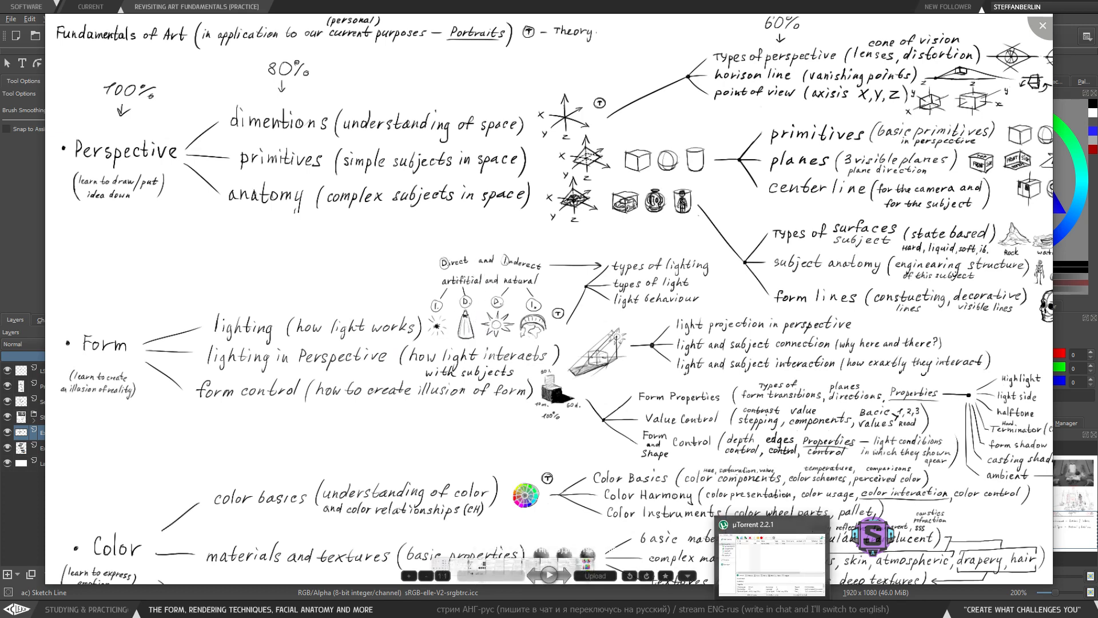
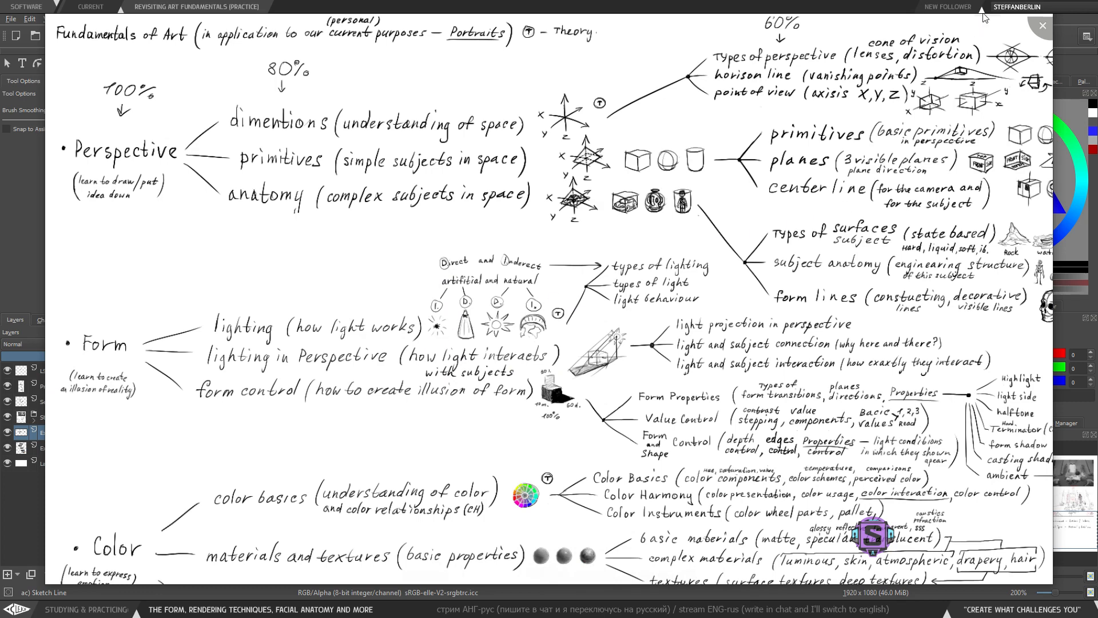
# - Close the overview map window and return to the notes canvas near the Environment and LS Types lines
pyautogui.click(1042, 25)
pyautogui.hotkey('ctrl', '-')
pyautogui.hotkey('ctrl', '+')
pyautogui.moveTo(536, 358); pyautogui.dragTo(568, 340)
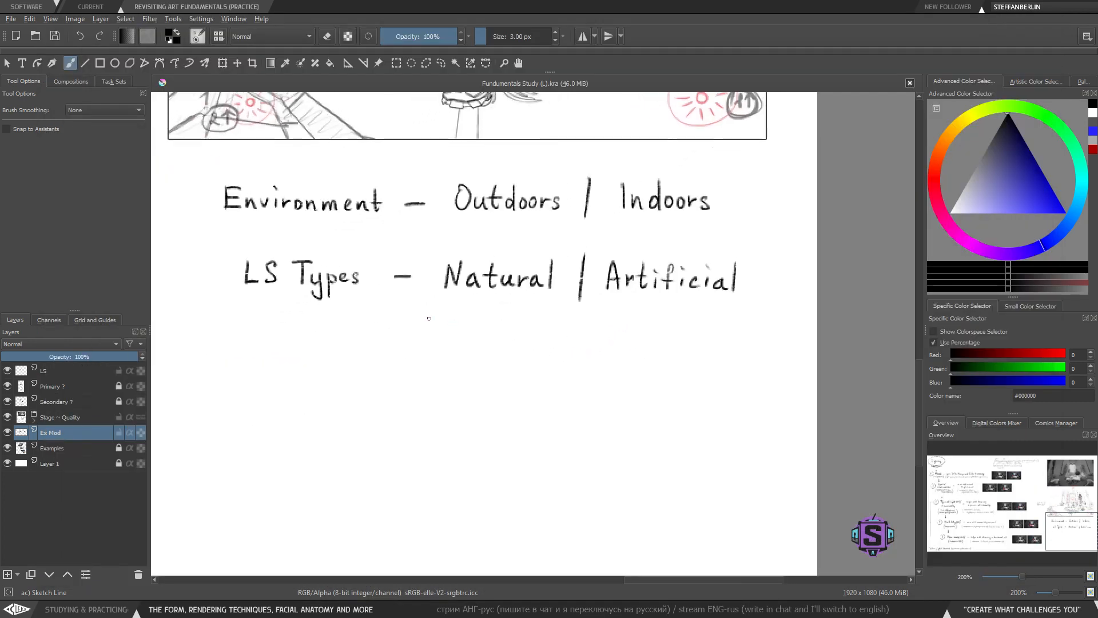
# - Try drawing an arrow below 'LS Types' with a 4 px brush, undoing it
pyautogui.press(']')
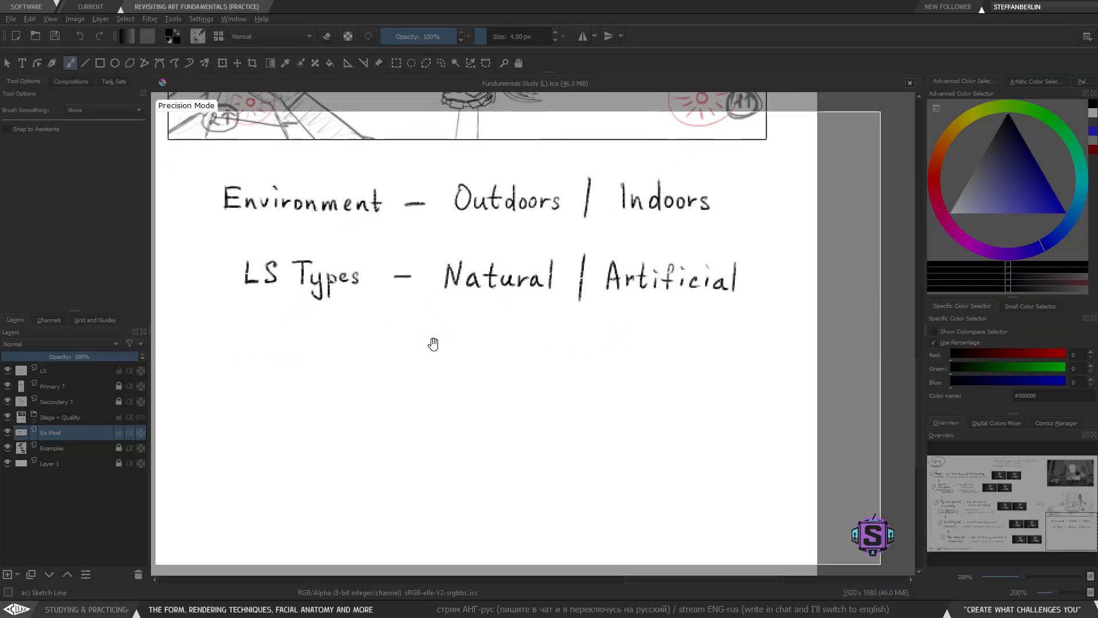
pyautogui.moveTo(435, 343)
pyautogui.mouseDown()
pyautogui.moveTo(424, 338)
pyautogui.moveTo(456, 318)
pyautogui.moveTo(358, 353)
pyautogui.mouseUp()
pyautogui.moveTo(359, 352); pyautogui.dragTo(399, 347)
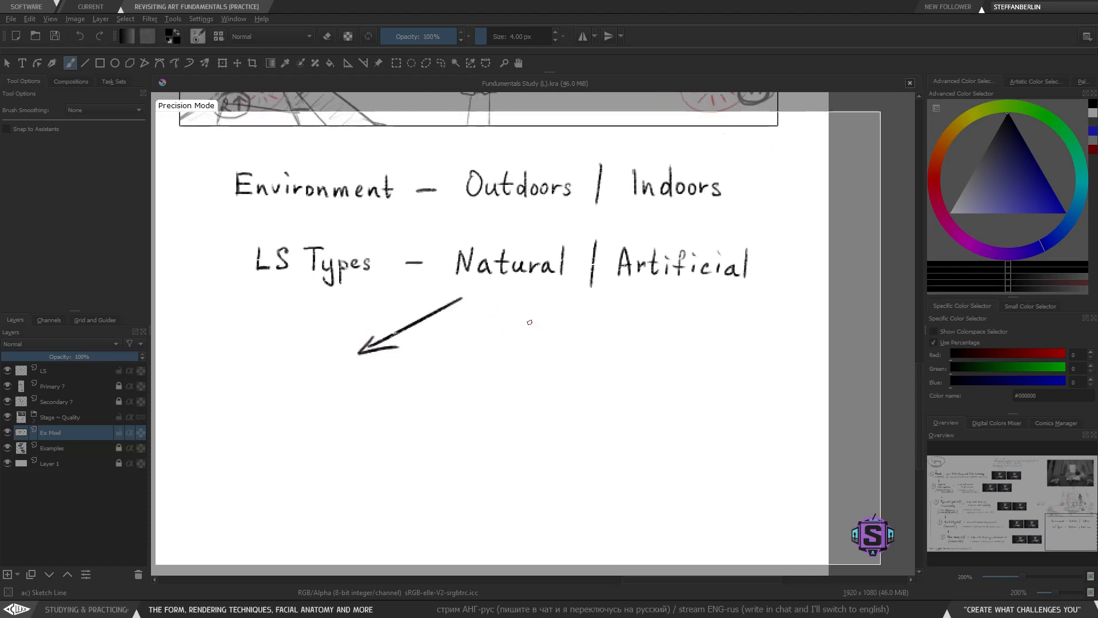
pyautogui.hotkey('ctrl', '-')
pyautogui.hotkey('ctrl', 'z')
pyautogui.hotkey('ctrl', 'z')
# - Respace the 'LS Types' line by lasso-moving 'Natural', the divider and 'Artificial' further apart
pyautogui.hotkey('ctrl', 'z')
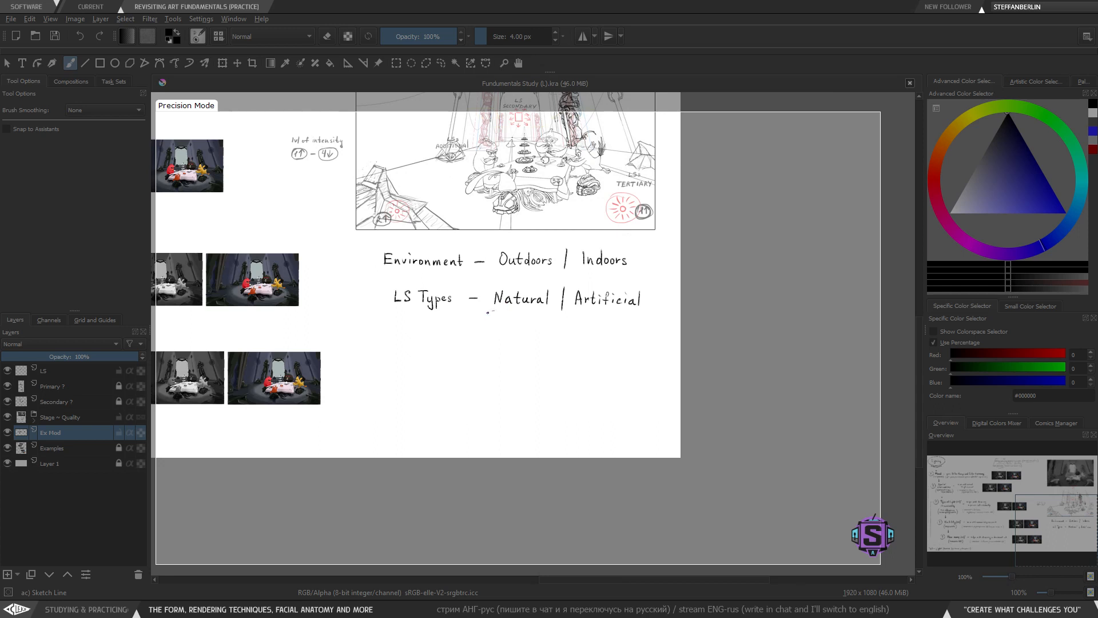
pyautogui.moveTo(488, 312); pyautogui.dragTo(426, 339)
pyautogui.hotkey('ctrl', 'z')
pyautogui.press('l')
pyautogui.moveTo(639, 351)
pyautogui.mouseDown()
pyautogui.moveTo(625, 279)
pyautogui.moveTo(441, 277)
pyautogui.moveTo(374, 290)
pyautogui.moveTo(445, 337)
pyautogui.mouseUp()
pyautogui.press('t')
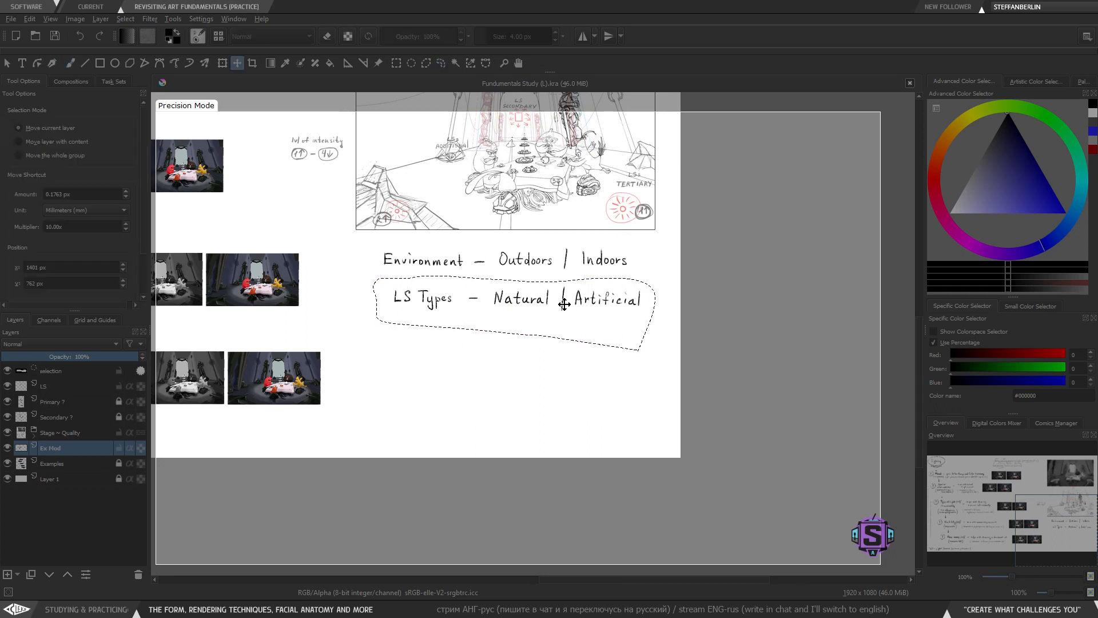
pyautogui.moveTo(565, 304); pyautogui.dragTo(498, 304)
pyautogui.hotkey('ctrl', 'shift', 'a')
pyautogui.press('l')
pyautogui.moveTo(599, 336)
pyautogui.mouseDown()
pyautogui.moveTo(521, 279)
pyautogui.moveTo(498, 283)
pyautogui.moveTo(495, 312)
pyautogui.moveTo(552, 303)
pyautogui.mouseUp()
pyautogui.press('t')
pyautogui.hotkey('ctrl', 'shift', 'a')
pyautogui.press('l')
pyautogui.moveTo(608, 337)
pyautogui.mouseDown()
pyautogui.moveTo(619, 280)
pyautogui.moveTo(537, 283)
pyautogui.moveTo(595, 321)
pyautogui.moveTo(624, 302)
pyautogui.moveTo(608, 304)
pyautogui.mouseUp()
pyautogui.press('t')
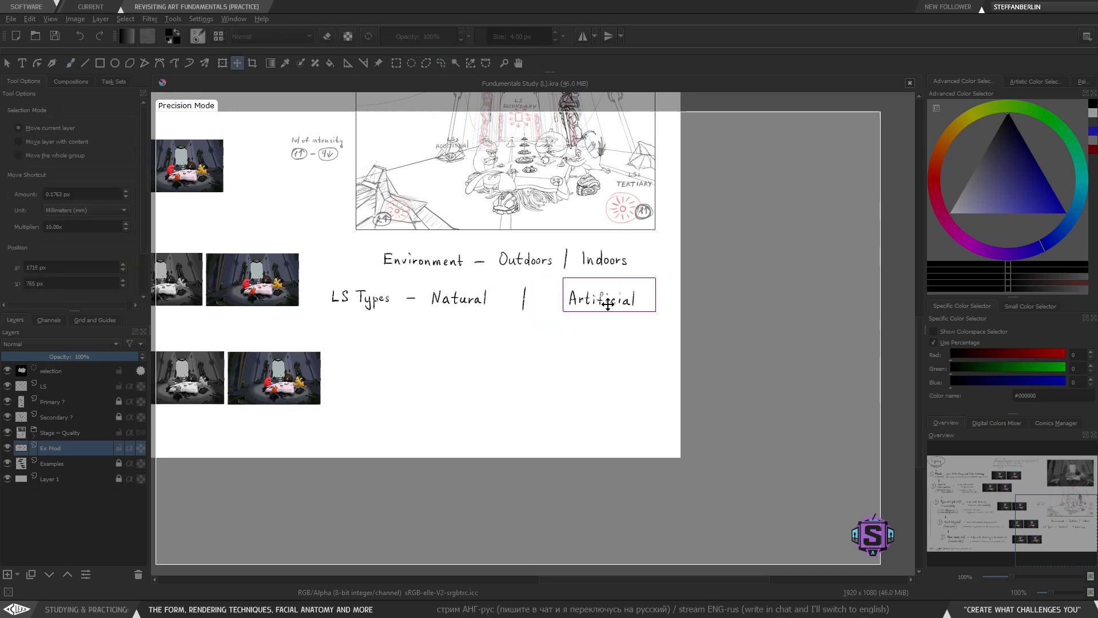
pyautogui.hotkey('ctrl', 'shift', 'a')
pyautogui.press('l')
pyautogui.moveTo(502, 314)
pyautogui.mouseDown()
pyautogui.moveTo(443, 277)
pyautogui.moveTo(501, 304)
pyautogui.mouseUp()
pyautogui.press('t')
pyautogui.hotkey('ctrl', 'shift', 'a')
pyautogui.press('b')
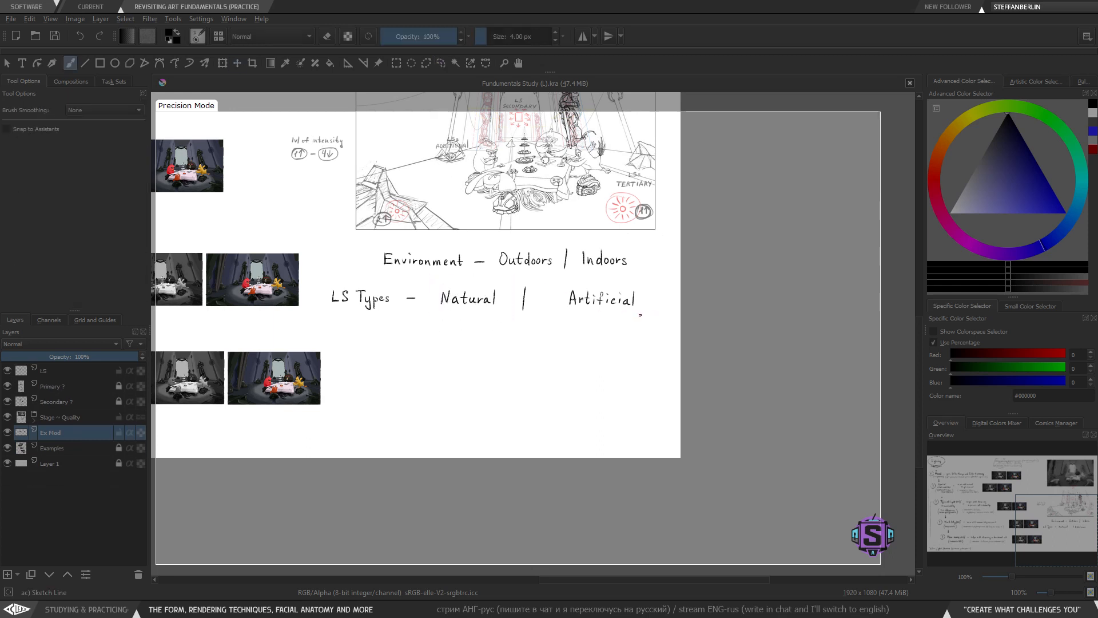
pyautogui.press('l')
pyautogui.moveTo(640, 331)
pyautogui.mouseDown()
pyautogui.moveTo(646, 288)
pyautogui.moveTo(622, 318)
pyautogui.moveTo(605, 296)
pyautogui.mouseUp()
pyautogui.press('t')
pyautogui.press('b')
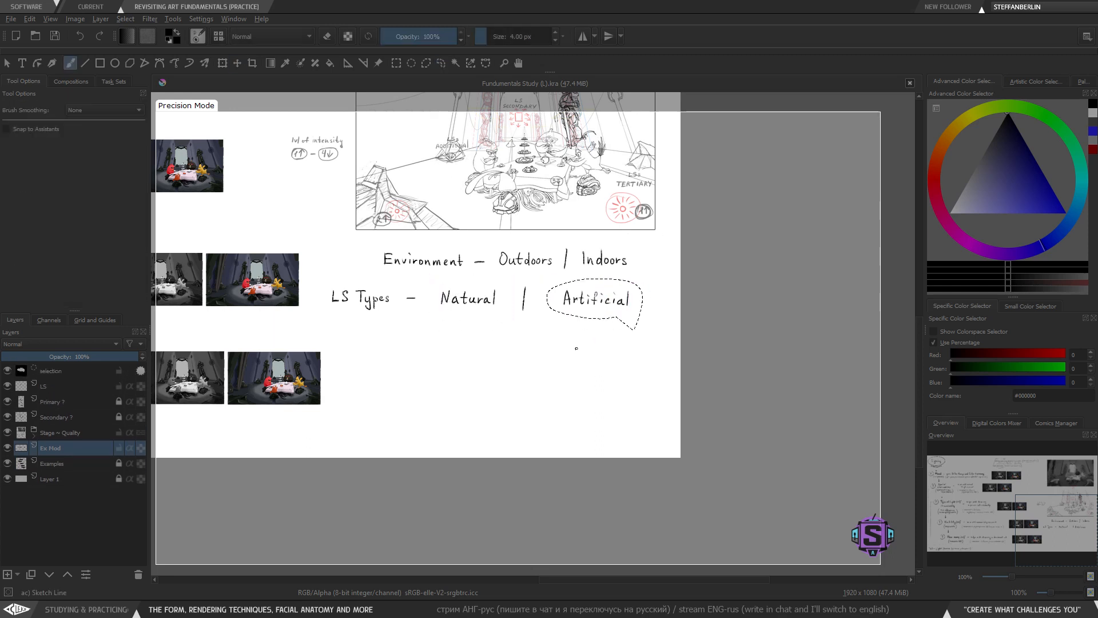
pyautogui.hotkey('ctrl', 'shift', 'a')
# - Draw an arrow from 'Natural' down to the left and write 'Sun/Moon' at its end
pyautogui.moveTo(513, 363); pyautogui.dragTo(536, 357)
pyautogui.press('+')
pyautogui.press('+')
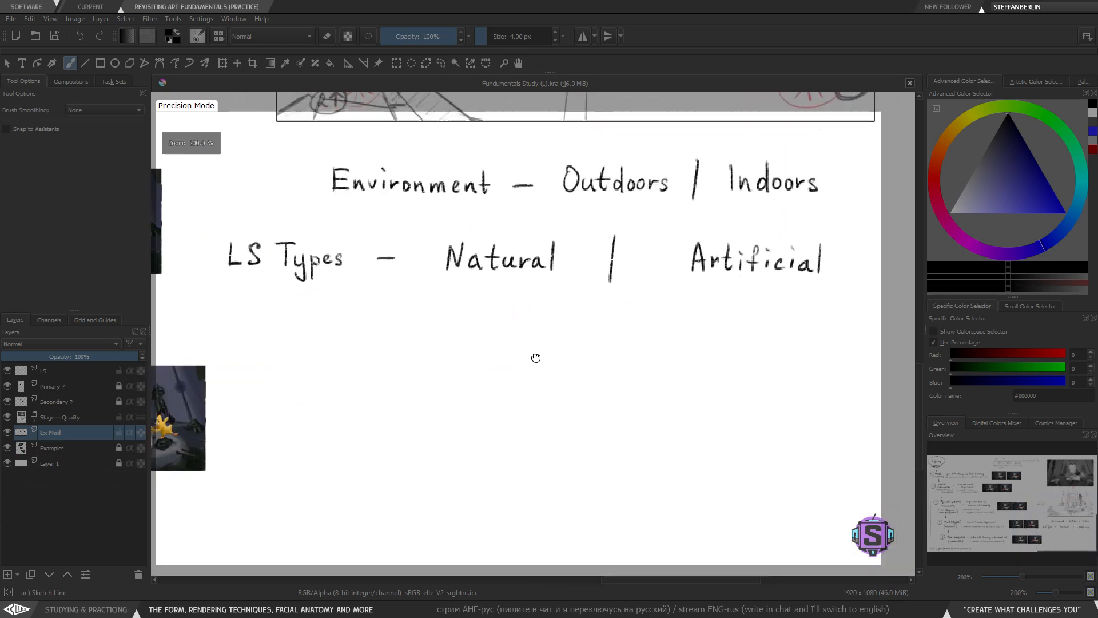
pyautogui.moveTo(433, 343); pyautogui.dragTo(440, 342)
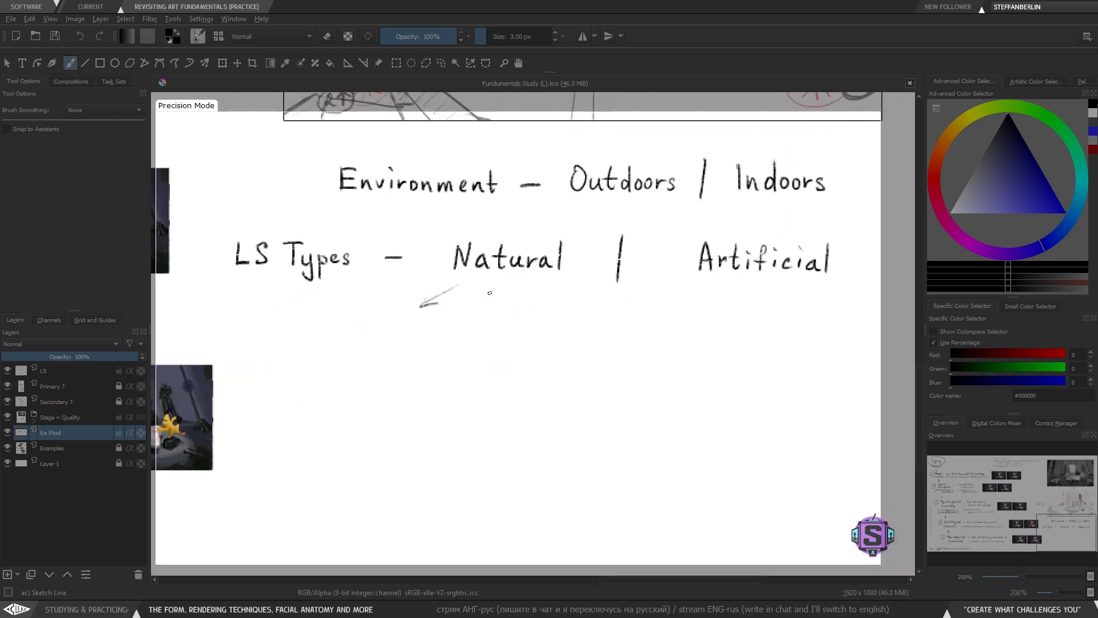
pyautogui.hotkey('ctrl', 'z')
pyautogui.hotkey('ctrl', 'z')
pyautogui.moveTo(446, 285); pyautogui.dragTo(368, 315)
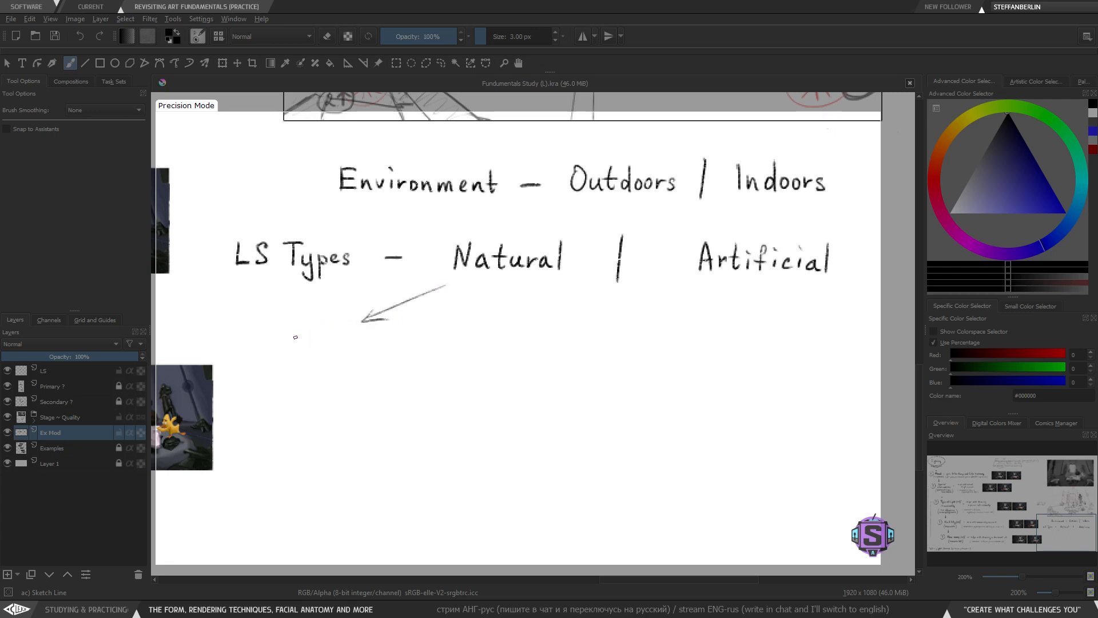
pyautogui.hotkey('ctrl', 'z')
pyautogui.hotkey('ctrl', 'z')
pyautogui.moveTo(378, 312); pyautogui.dragTo(389, 321)
pyautogui.moveTo(369, 356)
pyautogui.mouseDown()
pyautogui.moveTo(382, 336)
pyautogui.moveTo(383, 357)
pyautogui.moveTo(392, 345)
pyautogui.moveTo(427, 355)
pyautogui.mouseUp()
pyautogui.hotkey('ctrl', 'z')
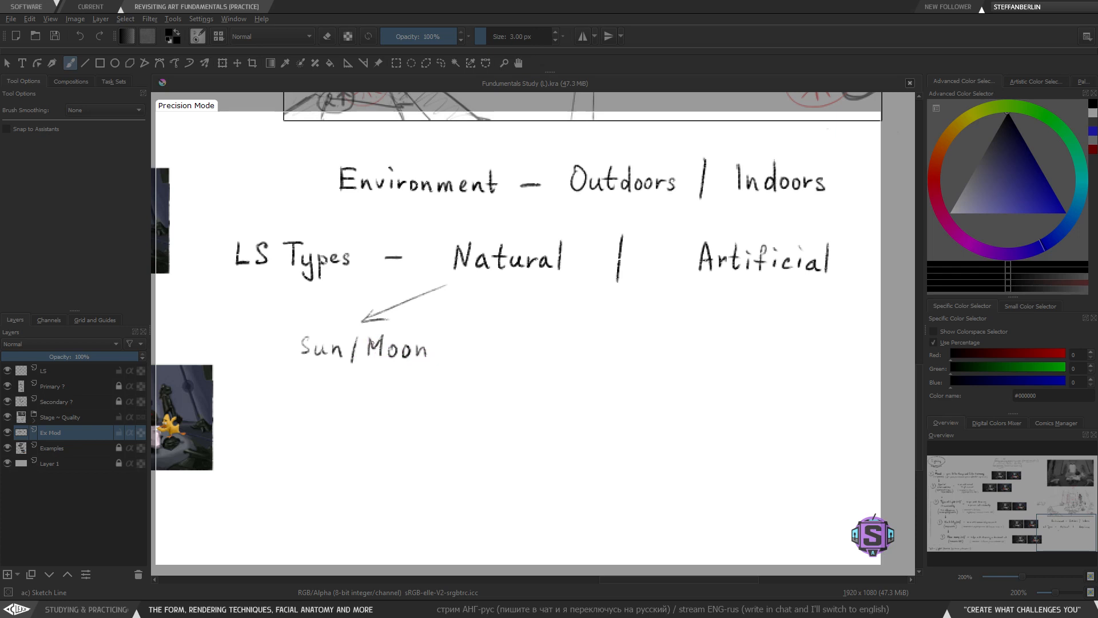
# - Draw a downward arrow below 'Natural' and write 'Atmosphere' beneath it
pyautogui.moveTo(414, 373)
pyautogui.mouseDown()
pyautogui.moveTo(378, 395)
pyautogui.moveTo(421, 385)
pyautogui.mouseUp()
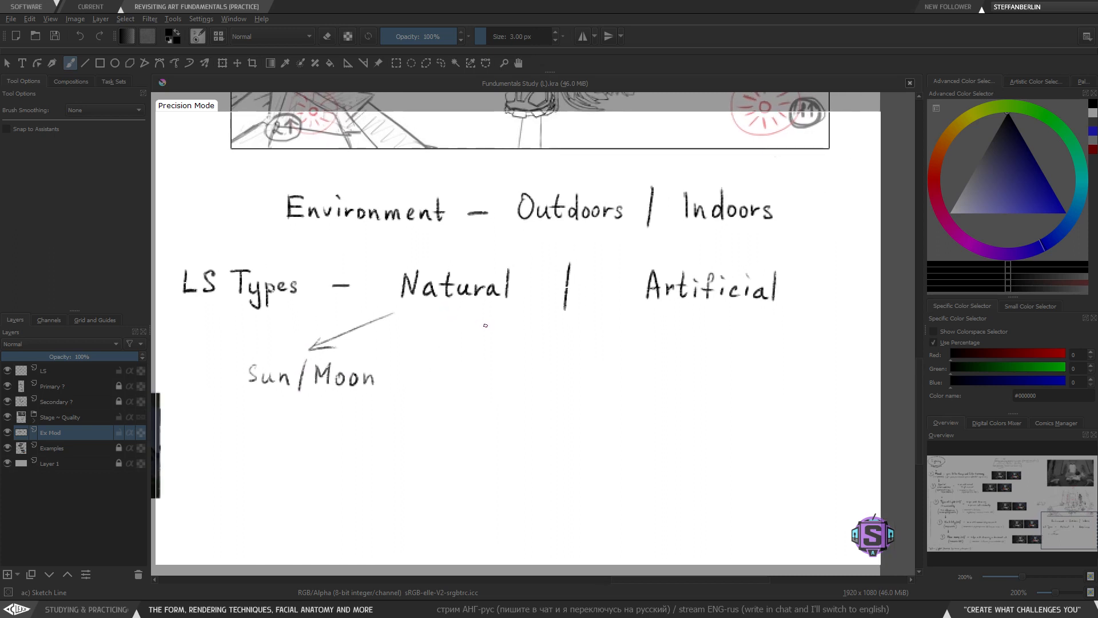
pyautogui.moveTo(471, 312); pyautogui.dragTo(472, 350)
pyautogui.hotkey('ctrl', 'z')
pyautogui.moveTo(374, 422); pyautogui.dragTo(449, 419)
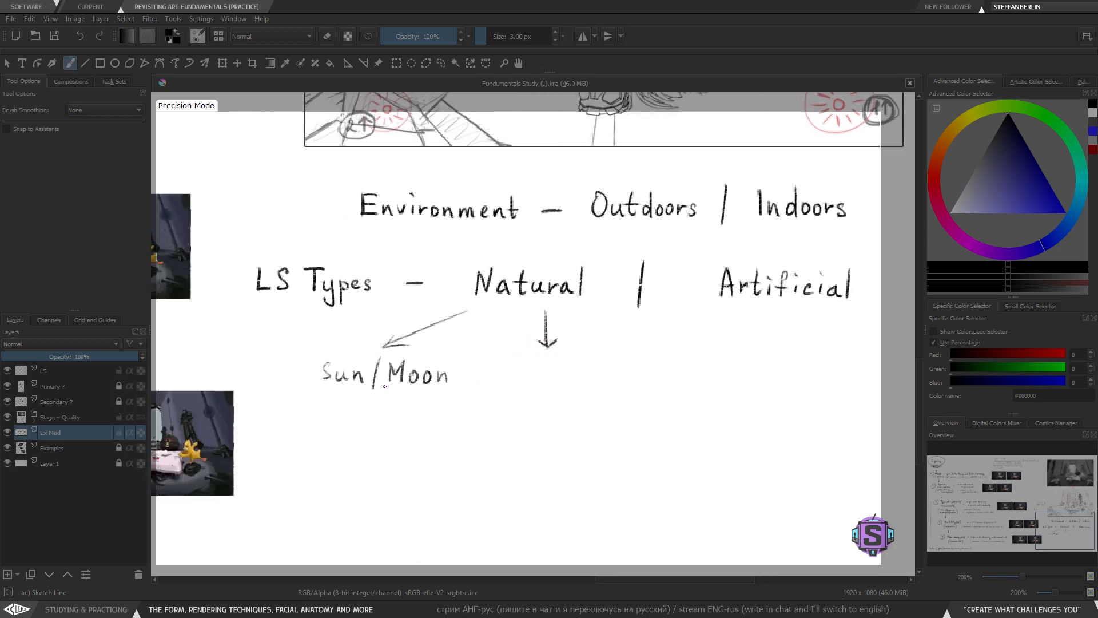
pyautogui.moveTo(551, 421); pyautogui.dragTo(507, 424)
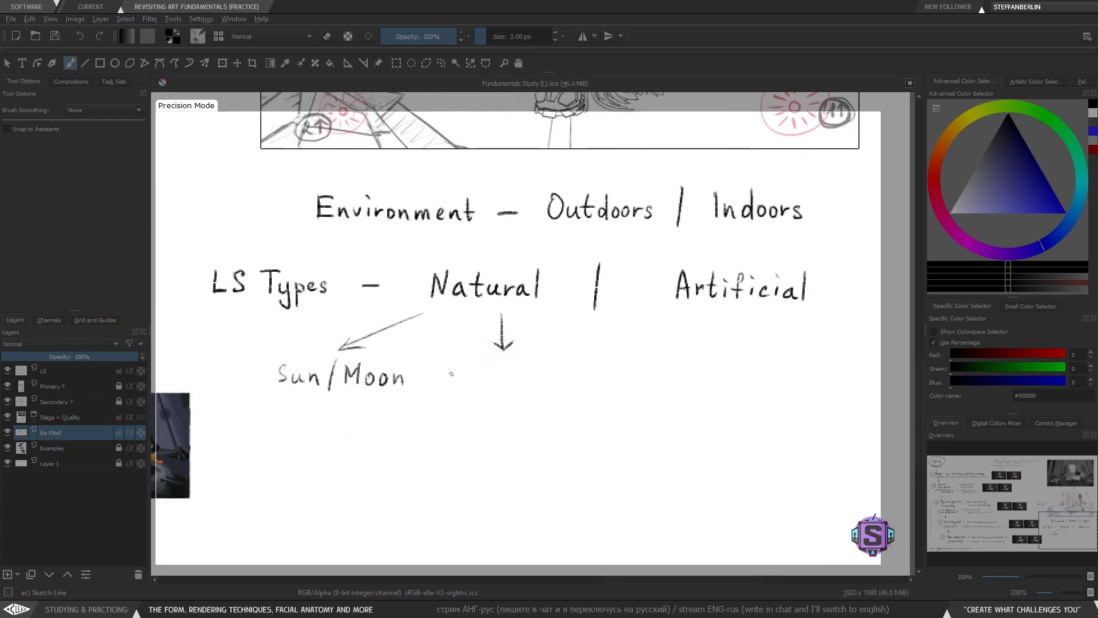
pyautogui.moveTo(445, 387)
pyautogui.mouseDown()
pyautogui.moveTo(452, 361)
pyautogui.moveTo(457, 387)
pyautogui.mouseUp()
pyautogui.moveTo(448, 380); pyautogui.dragTo(504, 386)
pyautogui.moveTo(511, 379)
pyautogui.mouseDown()
pyautogui.moveTo(529, 402)
pyautogui.moveTo(530, 389)
pyautogui.moveTo(566, 387)
pyautogui.mouseUp()
pyautogui.moveTo(569, 382); pyautogui.dragTo(595, 388)
pyautogui.scroll(-2, 583, 371)
pyautogui.scroll(2, 583, 370)
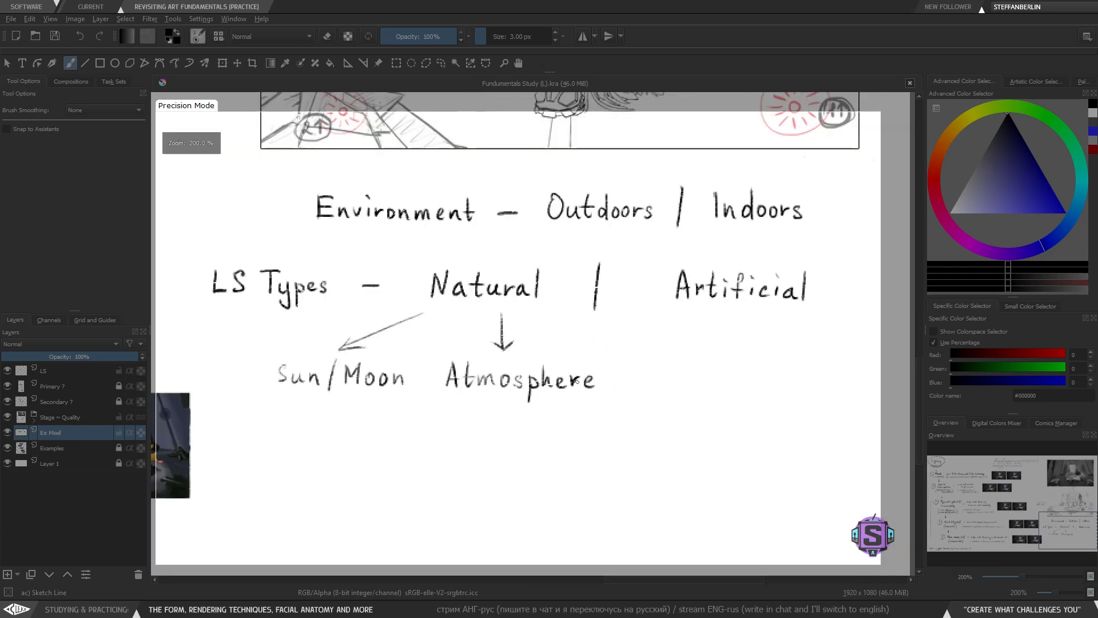
# - Draw two short downward arrows beneath 'Artificial'
pyautogui.moveTo(456, 370); pyautogui.dragTo(477, 382)
pyautogui.moveTo(611, 397); pyautogui.dragTo(430, 370)
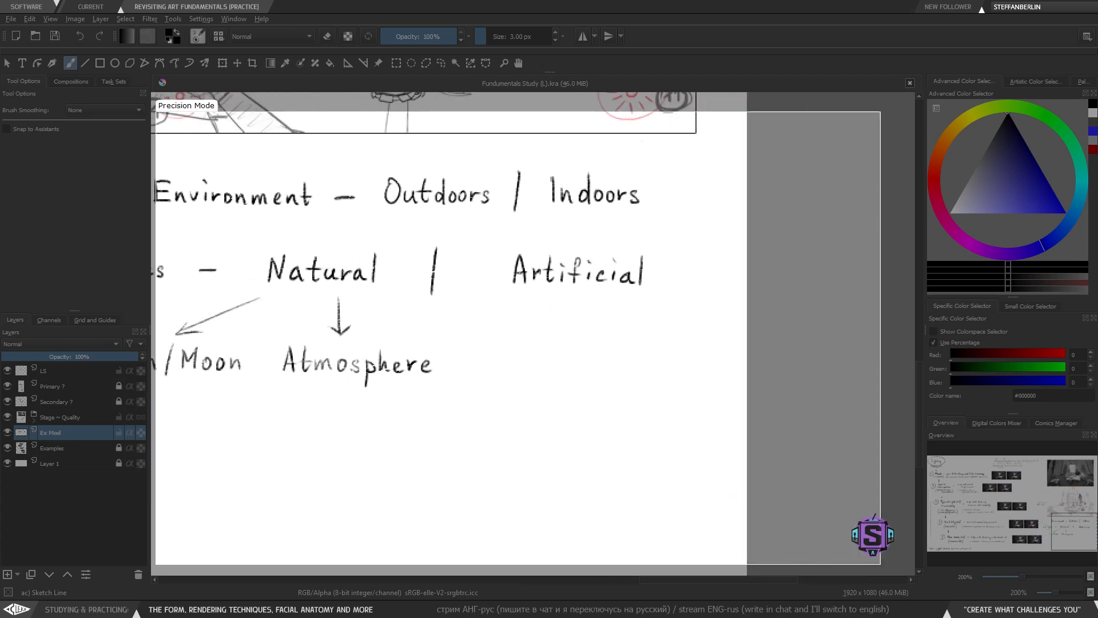
pyautogui.moveTo(534, 298)
pyautogui.mouseDown()
pyautogui.moveTo(514, 312)
pyautogui.moveTo(528, 323)
pyautogui.mouseUp()
pyautogui.hotkey('ctrl', 'z')
pyautogui.moveTo(625, 296); pyautogui.dragTo(643, 327)
pyautogui.moveTo(629, 324); pyautogui.dragTo(643, 313)
pyautogui.hotkey('ctrl', 'z')
pyautogui.hotkey('ctrl', 'z')
pyautogui.hotkey('ctrl', 'z')
pyautogui.hotkey('ctrl', 'z')
pyautogui.moveTo(483, 438); pyautogui.dragTo(434, 397)
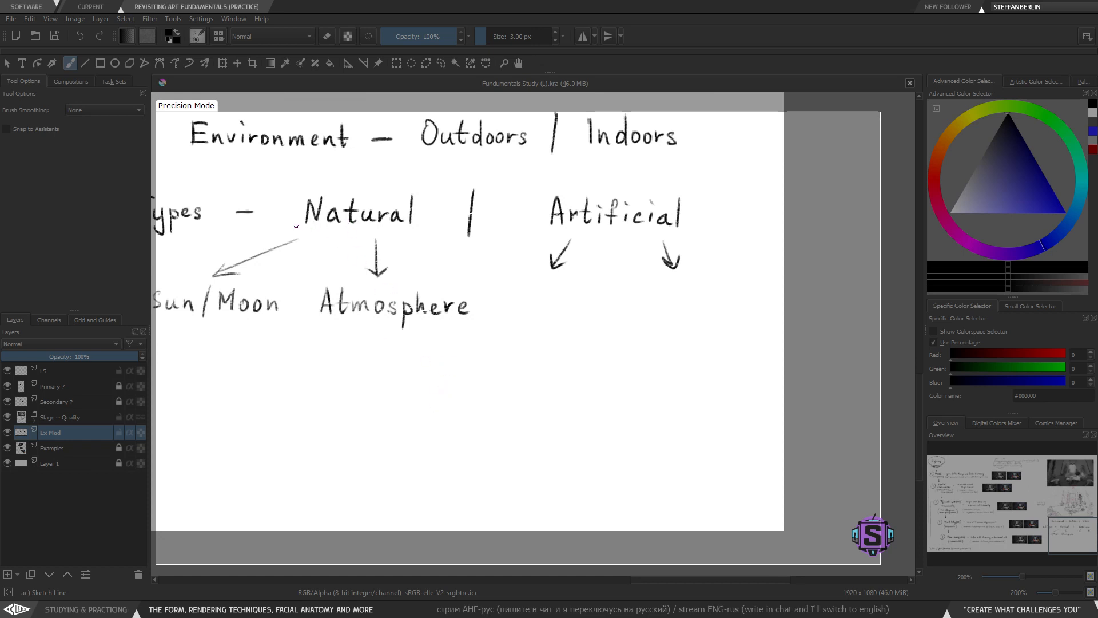
# - Try a long stroke across the 'LS Types' line, undoing it
pyautogui.moveTo(283, 215)
pyautogui.mouseDown()
pyautogui.moveTo(333, 242)
pyautogui.moveTo(468, 216)
pyautogui.moveTo(568, 245)
pyautogui.moveTo(688, 230)
pyautogui.mouseUp()
pyautogui.hotkey('ctrl', 'z')
pyautogui.hotkey('ctrl', 'z')
# - Examine the scene sketch above the notes, then return to the 'LS Types' line
pyautogui.press('-')
pyautogui.press('-')
pyautogui.moveTo(380, 217)
pyautogui.mouseDown()
pyautogui.moveTo(492, 382)
pyautogui.moveTo(444, 455)
pyautogui.mouseUp()
pyautogui.press('+')
pyautogui.press('+')
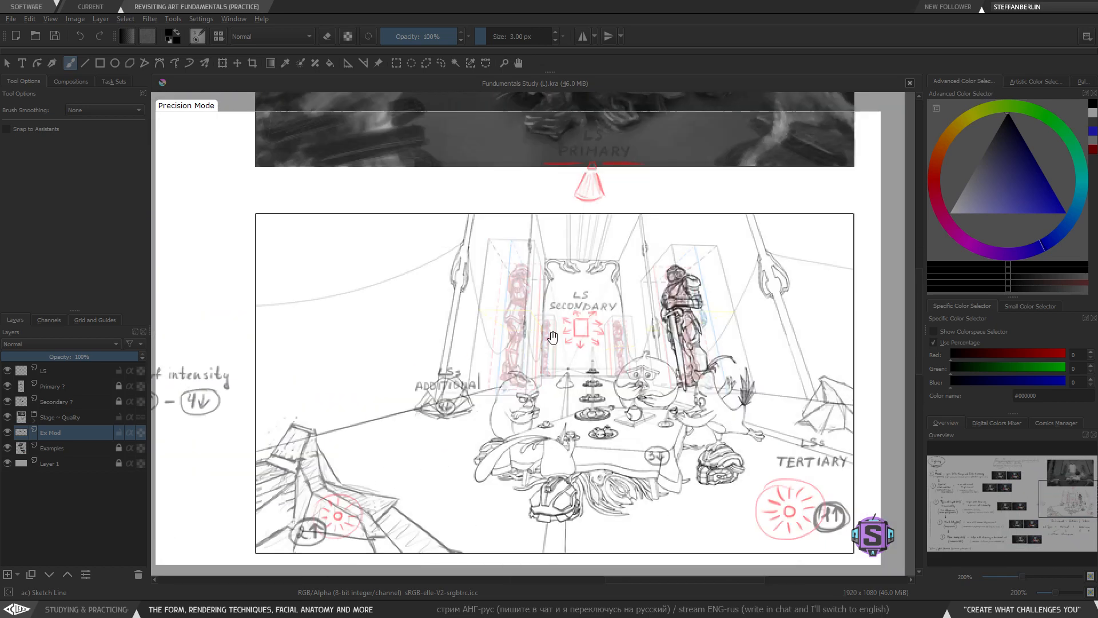
pyautogui.moveTo(545, 266); pyautogui.dragTo(460, 252)
pyautogui.press('+')
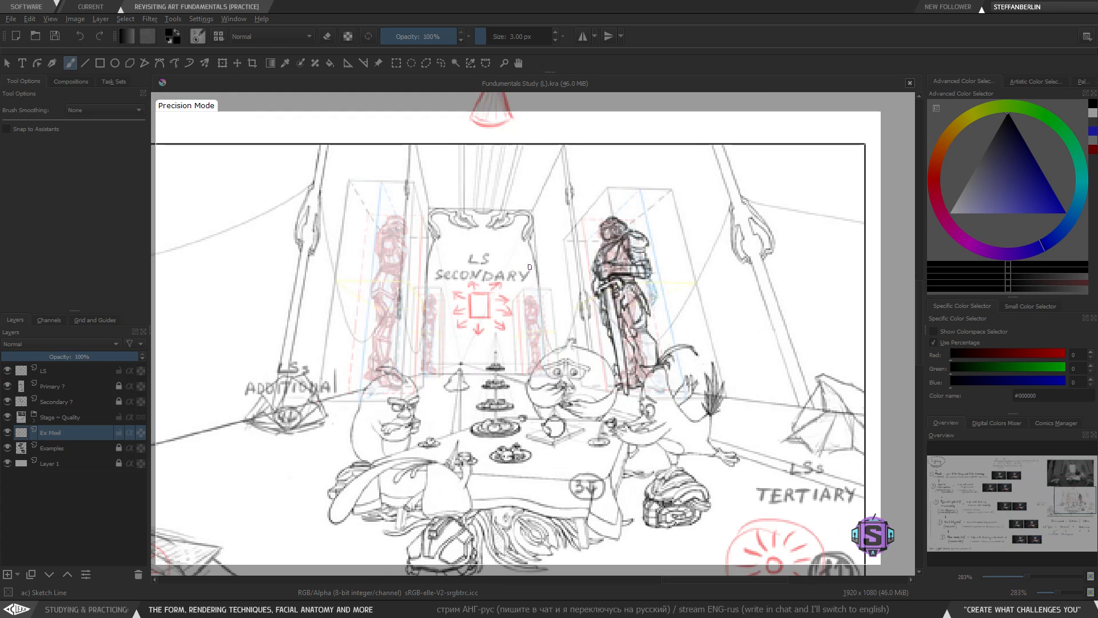
pyautogui.press('-')
pyautogui.press('-')
pyautogui.moveTo(485, 459); pyautogui.dragTo(464, 277)
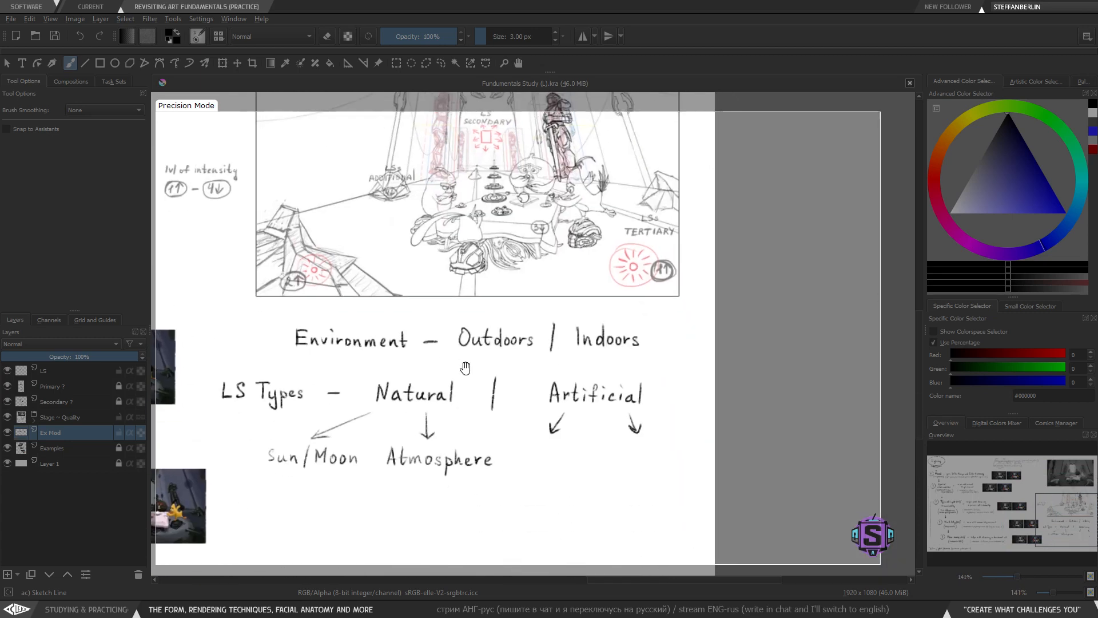
pyautogui.moveTo(464, 395); pyautogui.dragTo(480, 323)
pyautogui.press('+')
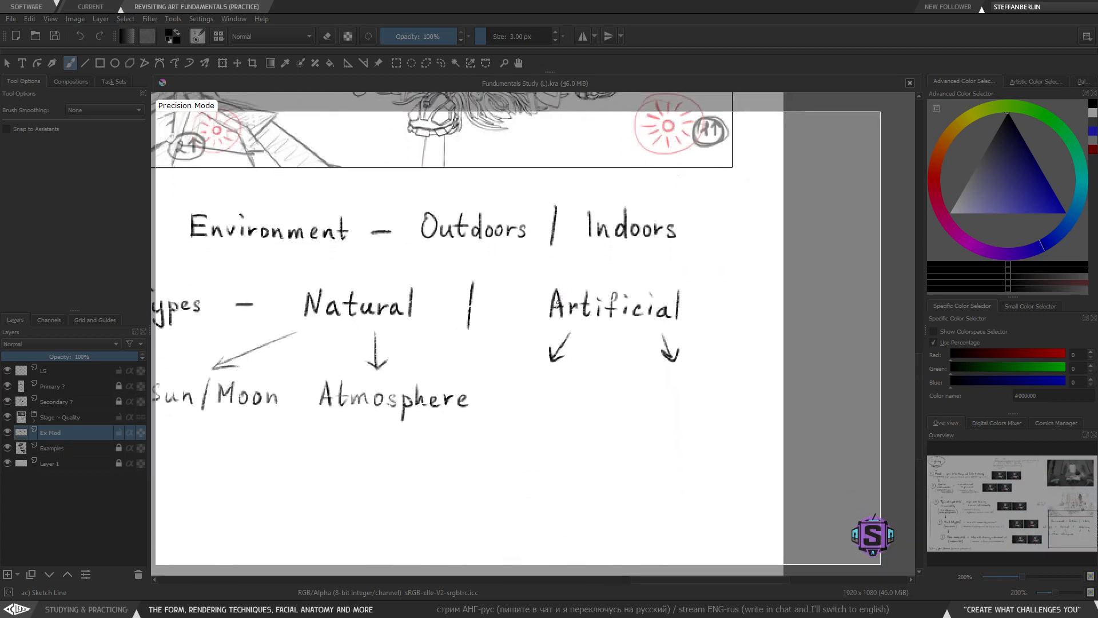
# - Try boxing 'Natural' and 'Artificial', undoing both
pyautogui.moveTo(527, 272)
pyautogui.mouseDown()
pyautogui.moveTo(517, 352)
pyautogui.moveTo(645, 341)
pyautogui.moveTo(680, 278)
pyautogui.moveTo(530, 267)
pyautogui.mouseUp()
pyautogui.hotkey('ctrl', 'z')
pyautogui.moveTo(299, 262)
pyautogui.mouseDown()
pyautogui.moveTo(355, 353)
pyautogui.moveTo(450, 254)
pyautogui.moveTo(343, 251)
pyautogui.moveTo(416, 281)
pyautogui.moveTo(295, 272)
pyautogui.mouseUp()
pyautogui.hotkey('ctrl', 'z')
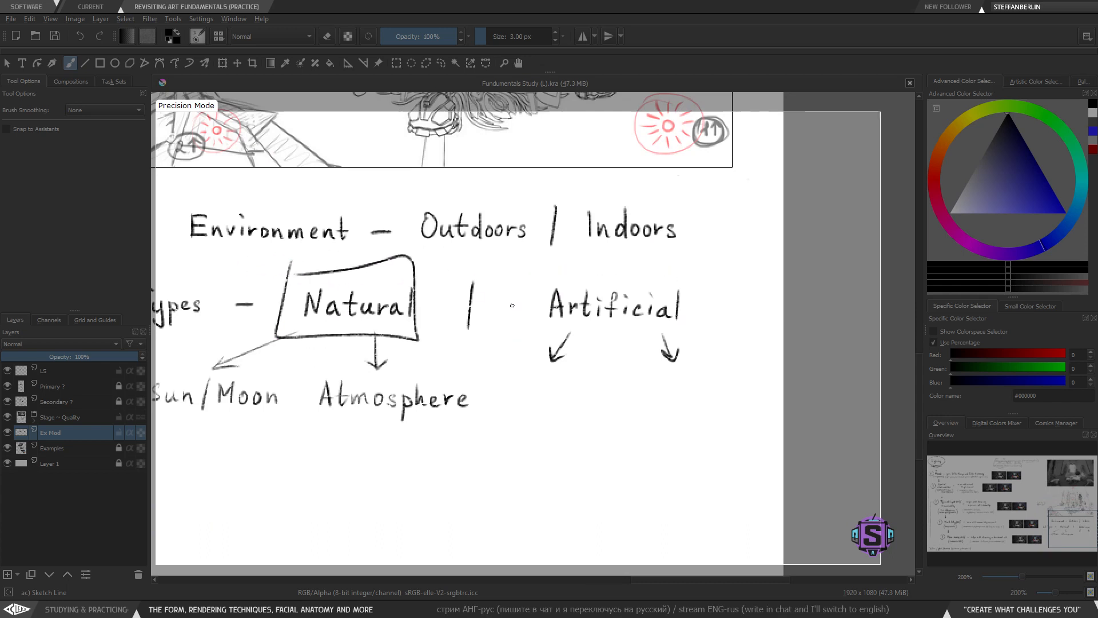
pyautogui.moveTo(532, 268)
pyautogui.mouseDown()
pyautogui.moveTo(525, 336)
pyautogui.moveTo(702, 310)
pyautogui.moveTo(520, 275)
pyautogui.mouseUp()
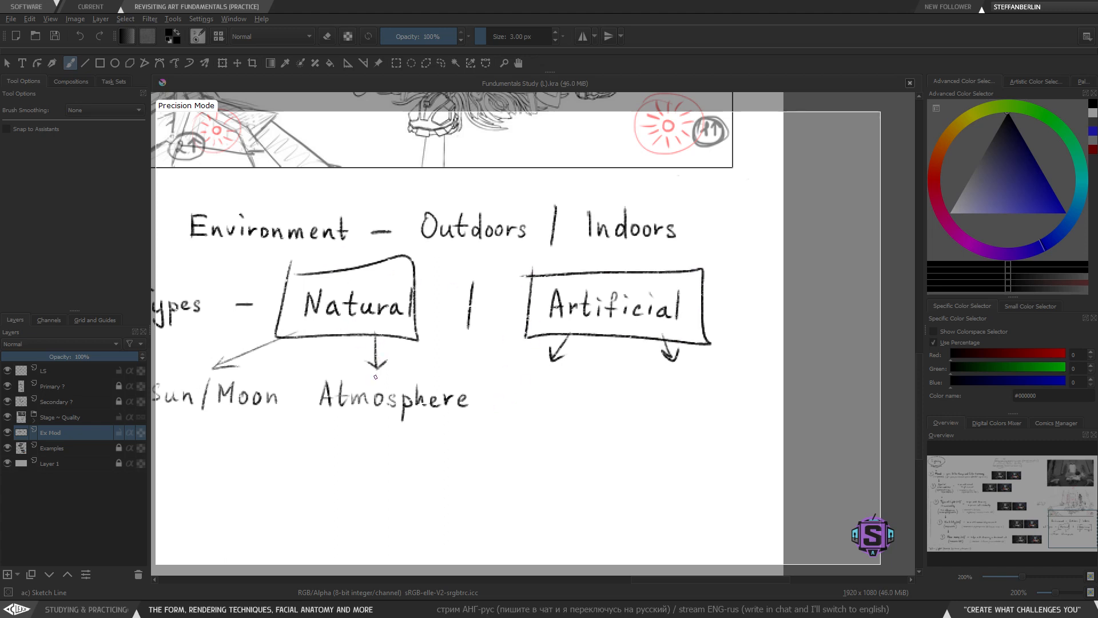
pyautogui.hotkey('ctrl', 'z')
pyautogui.hotkey('ctrl', 'z')
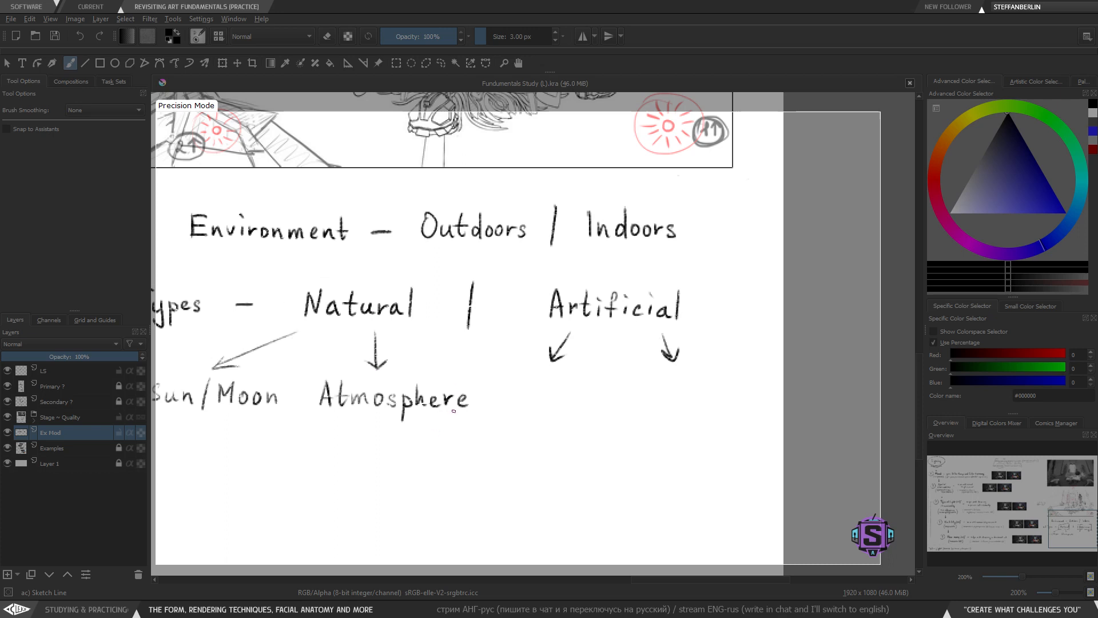
# - Shift 'Sun/Moon' slightly to the left with a lasso selection and move
pyautogui.moveTo(433, 450)
pyautogui.mouseDown()
pyautogui.moveTo(446, 373)
pyautogui.moveTo(451, 396)
pyautogui.mouseUp()
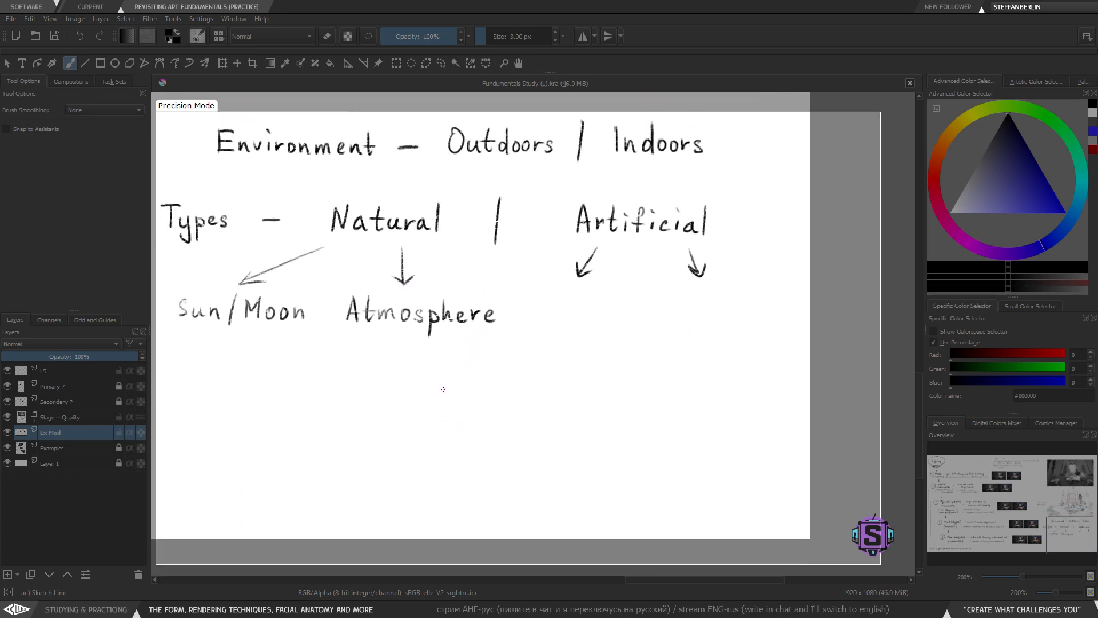
pyautogui.moveTo(346, 385); pyautogui.dragTo(399, 414)
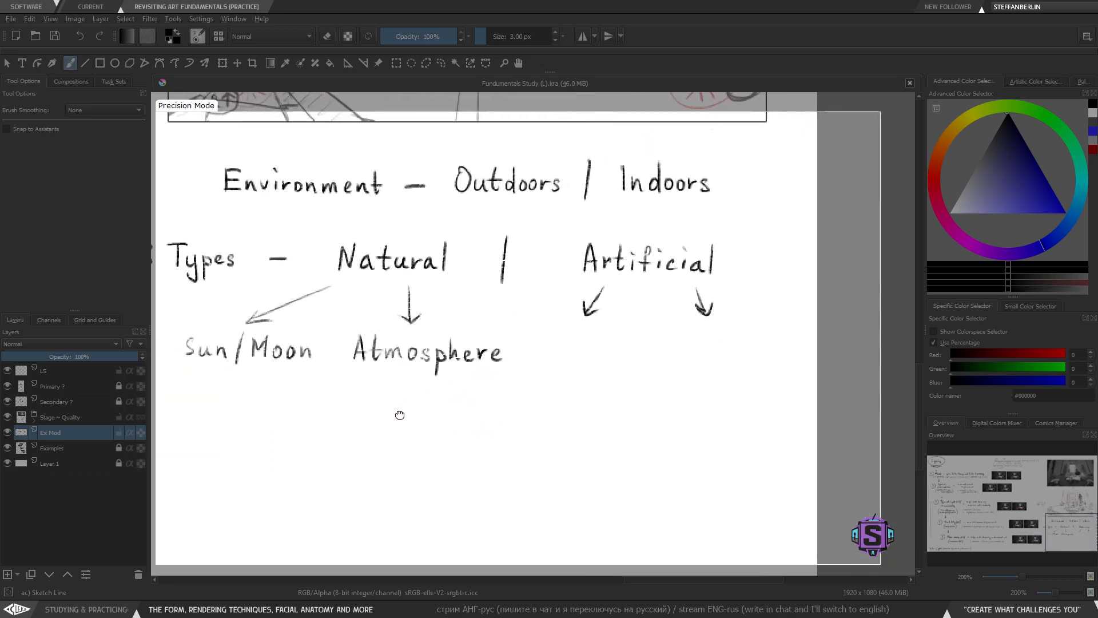
pyautogui.moveTo(492, 440)
pyautogui.mouseDown()
pyautogui.moveTo(451, 418)
pyautogui.moveTo(623, 430)
pyautogui.mouseUp()
pyautogui.press('l')
pyautogui.moveTo(414, 385)
pyautogui.mouseDown()
pyautogui.moveTo(378, 329)
pyautogui.moveTo(356, 323)
pyautogui.moveTo(252, 328)
pyautogui.moveTo(414, 385)
pyautogui.mouseUp()
pyautogui.press('t')
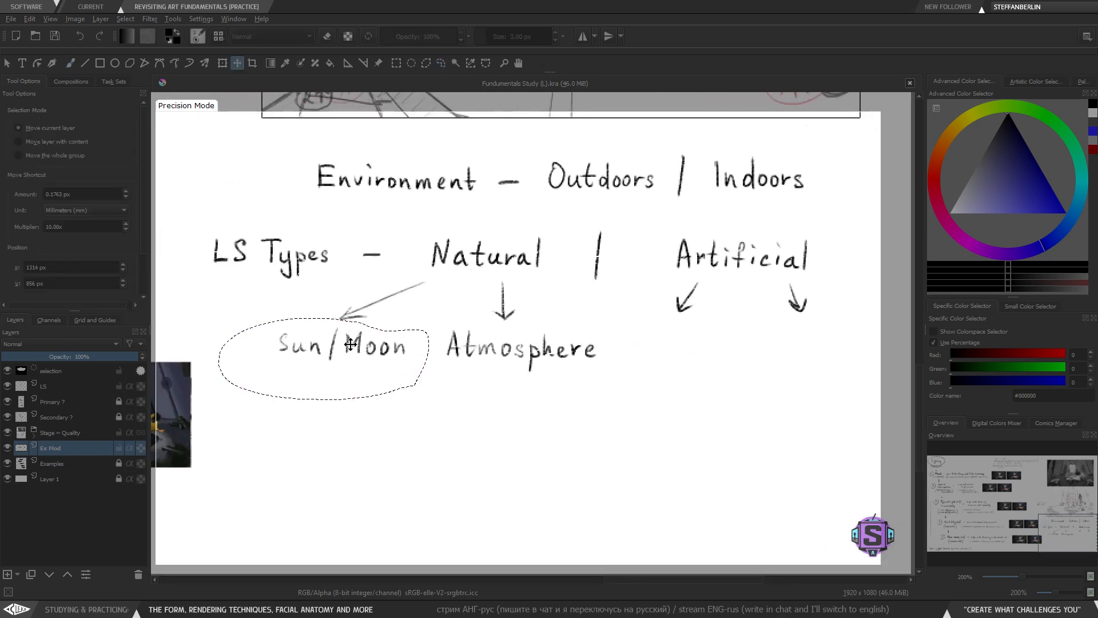
pyautogui.moveTo(351, 344); pyautogui.dragTo(340, 344)
pyautogui.press('b')
pyautogui.hotkey('ctrl', 'shift', 'a')
# - Draw a sun icon with rays below 'Sun/Moon'
pyautogui.moveTo(589, 377)
pyautogui.mouseDown()
pyautogui.moveTo(527, 378)
pyautogui.moveTo(522, 389)
pyautogui.moveTo(590, 395)
pyautogui.moveTo(593, 430)
pyautogui.mouseUp()
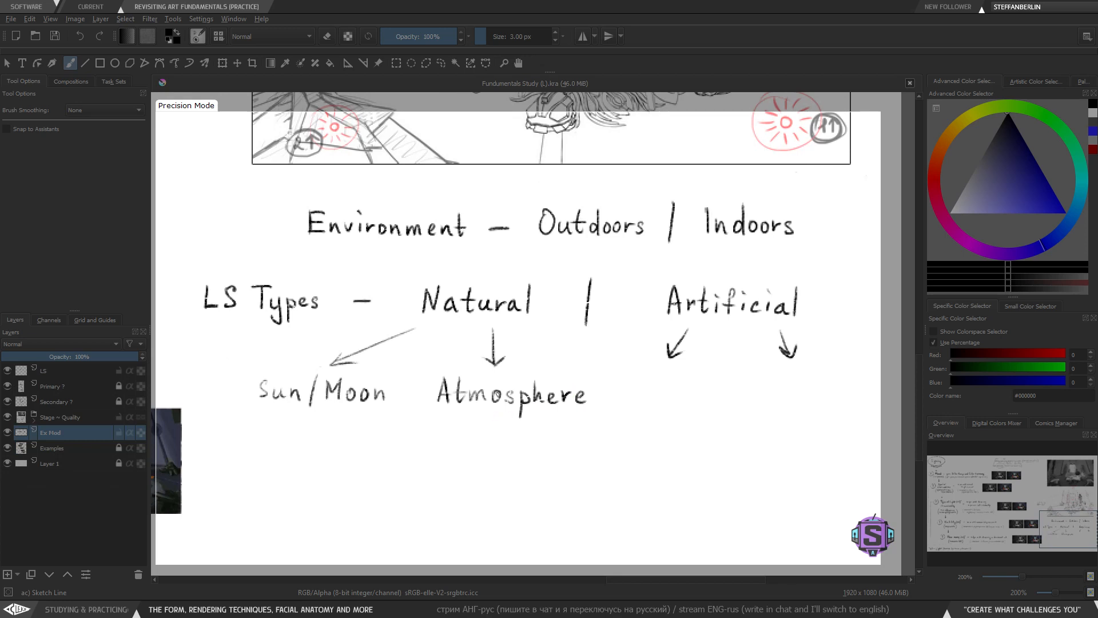
pyautogui.scroll(1, 334, 451)
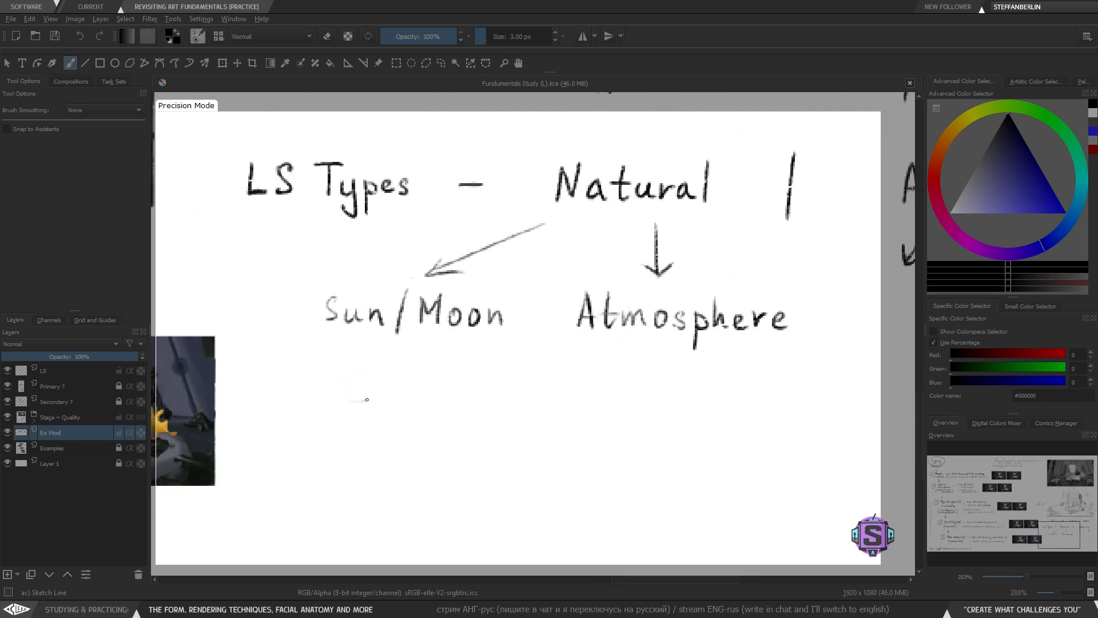
pyautogui.moveTo(366, 400)
pyautogui.mouseDown()
pyautogui.moveTo(351, 367)
pyautogui.moveTo(357, 405)
pyautogui.moveTo(341, 399)
pyautogui.moveTo(348, 375)
pyautogui.moveTo(360, 409)
pyautogui.moveTo(349, 373)
pyautogui.moveTo(363, 388)
pyautogui.moveTo(330, 358)
pyautogui.moveTo(391, 370)
pyautogui.mouseUp()
pyautogui.hotkey('ctrl', 'z')
pyautogui.moveTo(380, 390)
pyautogui.mouseDown()
pyautogui.moveTo(382, 413)
pyautogui.moveTo(368, 425)
pyautogui.mouseUp()
pyautogui.moveTo(354, 420); pyautogui.dragTo(322, 408)
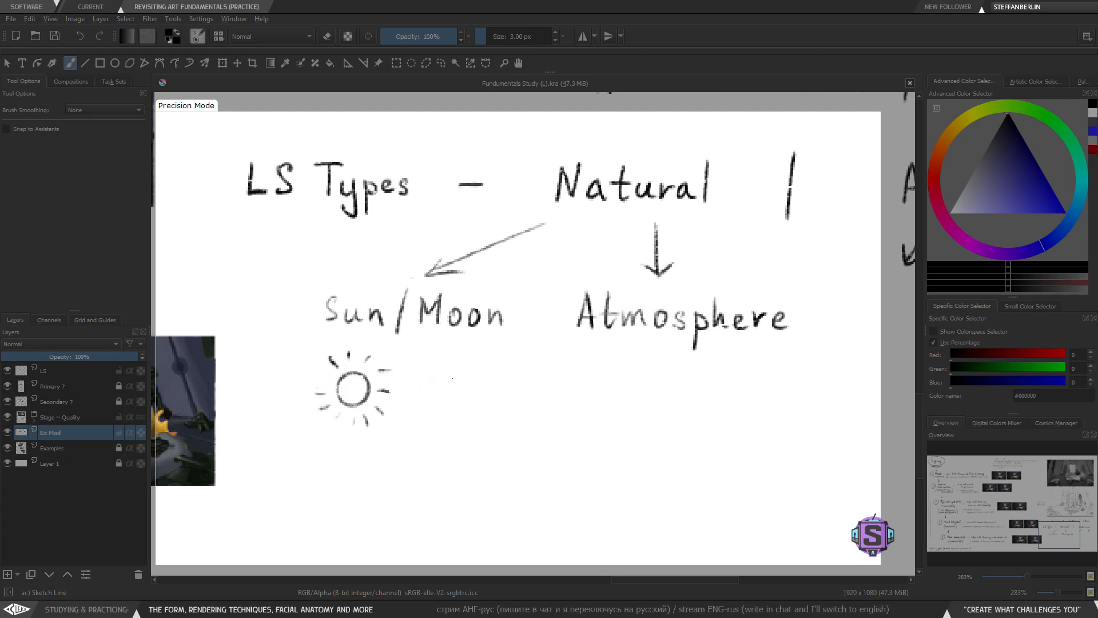
# - Draw a second circle with short dashed rays beside the sun icon
pyautogui.moveTo(455, 404)
pyautogui.mouseDown()
pyautogui.moveTo(434, 386)
pyautogui.moveTo(455, 368)
pyautogui.moveTo(468, 395)
pyautogui.moveTo(422, 395)
pyautogui.moveTo(452, 378)
pyautogui.moveTo(456, 408)
pyautogui.moveTo(433, 402)
pyautogui.moveTo(443, 373)
pyautogui.moveTo(444, 409)
pyautogui.moveTo(432, 386)
pyautogui.moveTo(451, 372)
pyautogui.mouseUp()
pyautogui.hotkey('ctrl', 'z')
pyautogui.hotkey('ctrl', 'z')
pyautogui.moveTo(329, 392)
pyautogui.mouseDown()
pyautogui.moveTo(308, 393)
pyautogui.moveTo(347, 346)
pyautogui.moveTo(371, 350)
pyautogui.moveTo(394, 369)
pyautogui.moveTo(388, 421)
pyautogui.moveTo(351, 437)
pyautogui.moveTo(330, 423)
pyautogui.moveTo(310, 393)
pyautogui.moveTo(331, 380)
pyautogui.mouseUp()
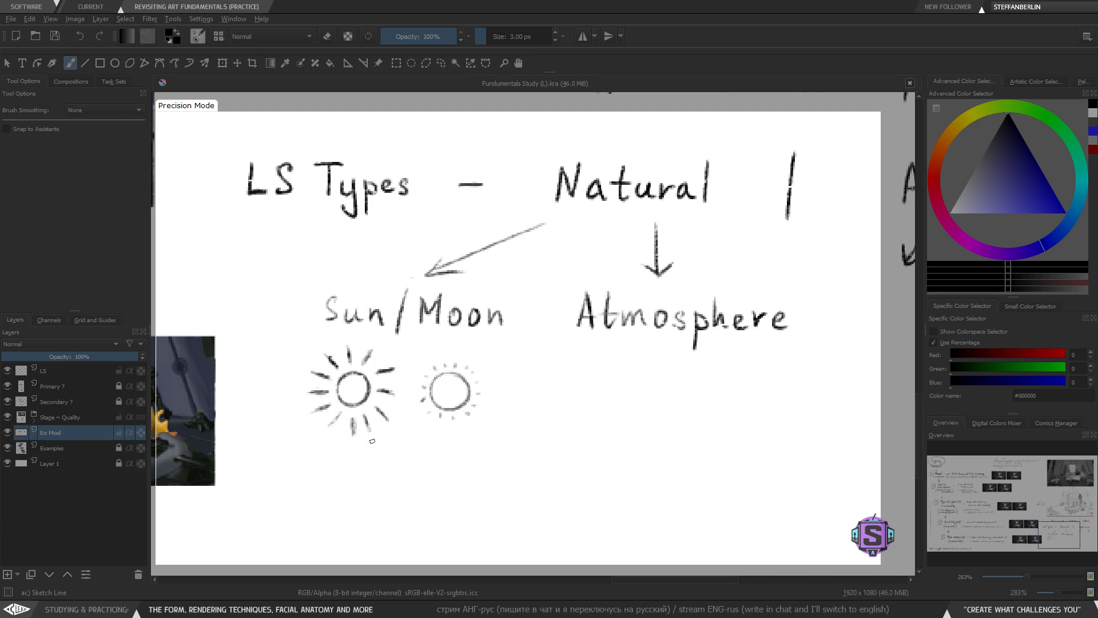
# - Write 'direct' beneath the sun icon
pyautogui.press('-')
pyautogui.press('-')
pyautogui.moveTo(570, 406)
pyautogui.mouseDown()
pyautogui.moveTo(498, 429)
pyautogui.moveTo(559, 406)
pyautogui.mouseUp()
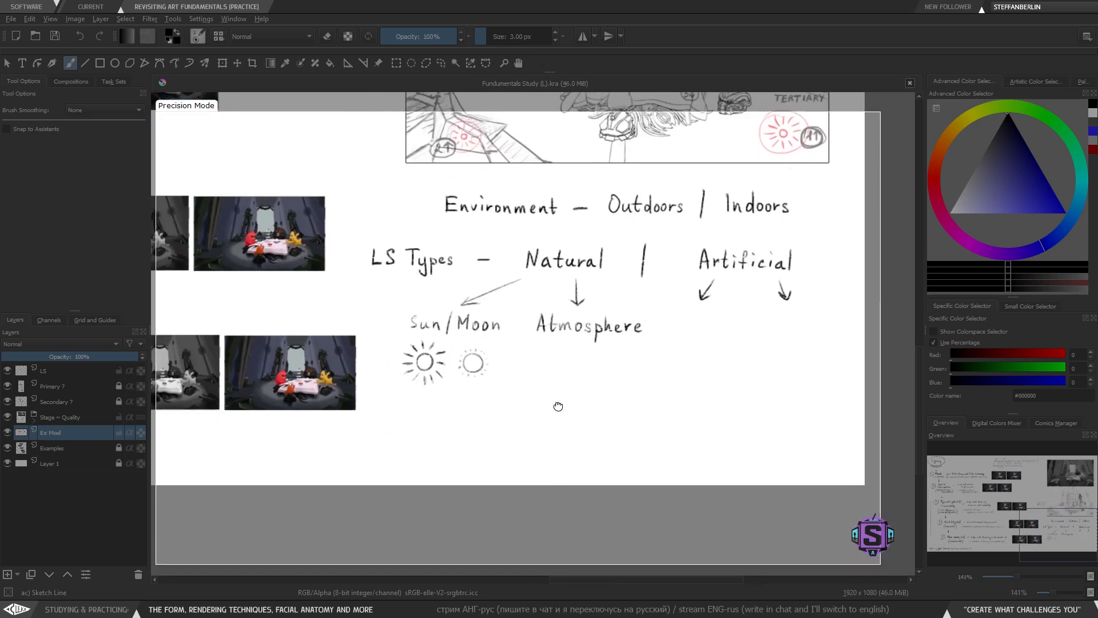
pyautogui.press('+')
pyautogui.press('+')
pyautogui.moveTo(469, 444); pyautogui.dragTo(547, 373)
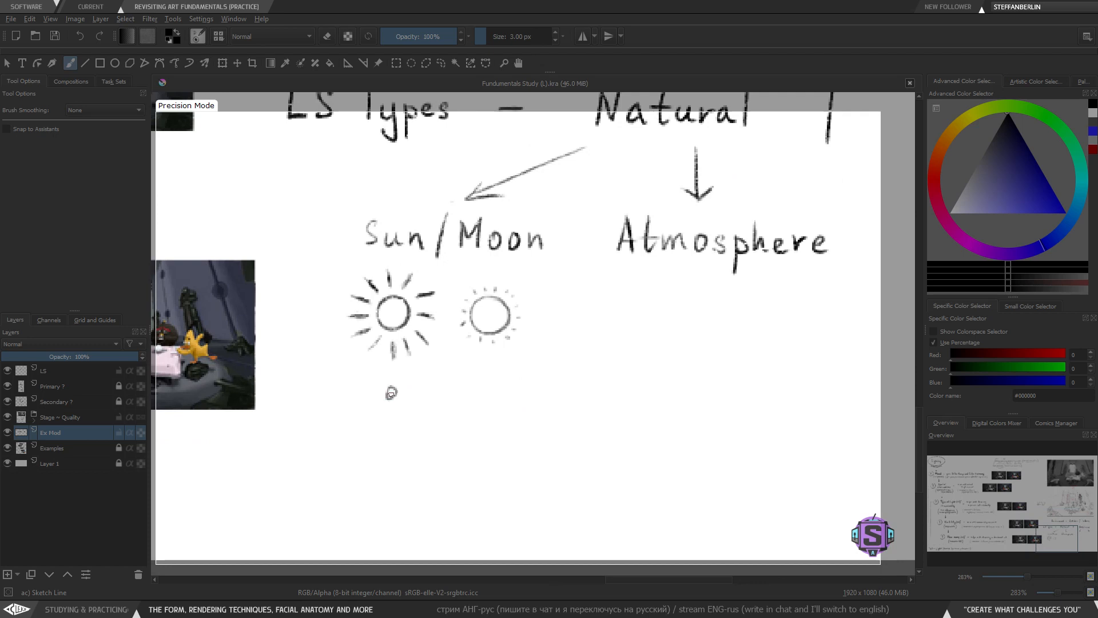
pyautogui.moveTo(396, 371)
pyautogui.mouseDown()
pyautogui.moveTo(398, 400)
pyautogui.moveTo(458, 388)
pyautogui.moveTo(447, 398)
pyautogui.moveTo(471, 402)
pyautogui.mouseUp()
pyautogui.hotkey('ctrl', 'z')
pyautogui.moveTo(457, 390); pyautogui.dragTo(477, 388)
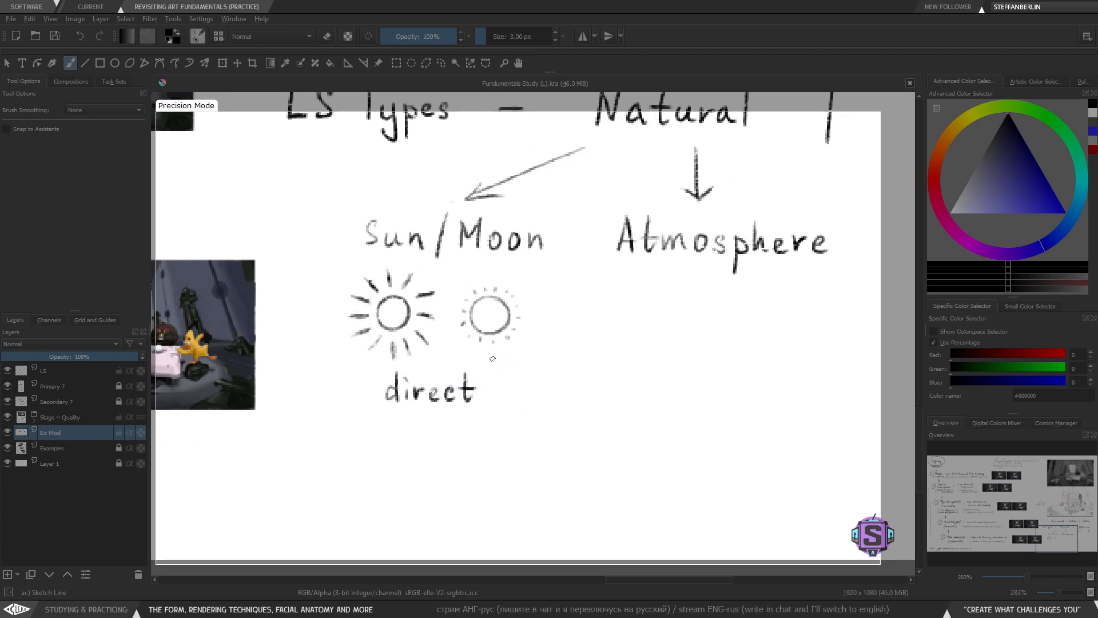
# - Try encircling the sun icon and its label with a large ellipse
pyautogui.scroll(-2, 457, 456)
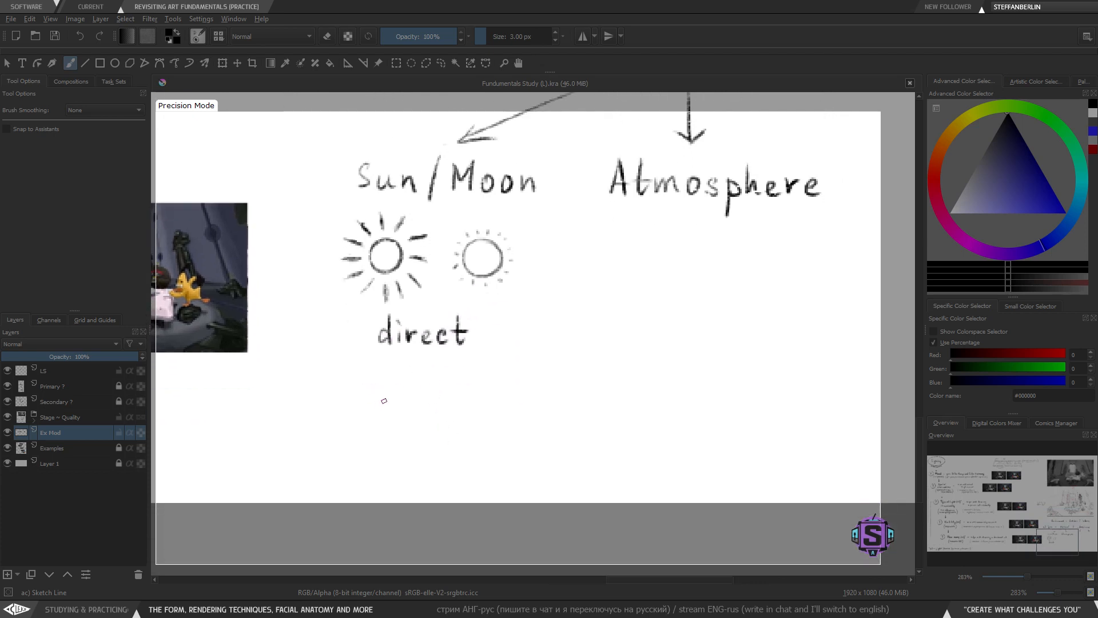
pyautogui.moveTo(439, 226)
pyautogui.mouseDown()
pyautogui.moveTo(426, 303)
pyautogui.moveTo(443, 224)
pyautogui.mouseUp()
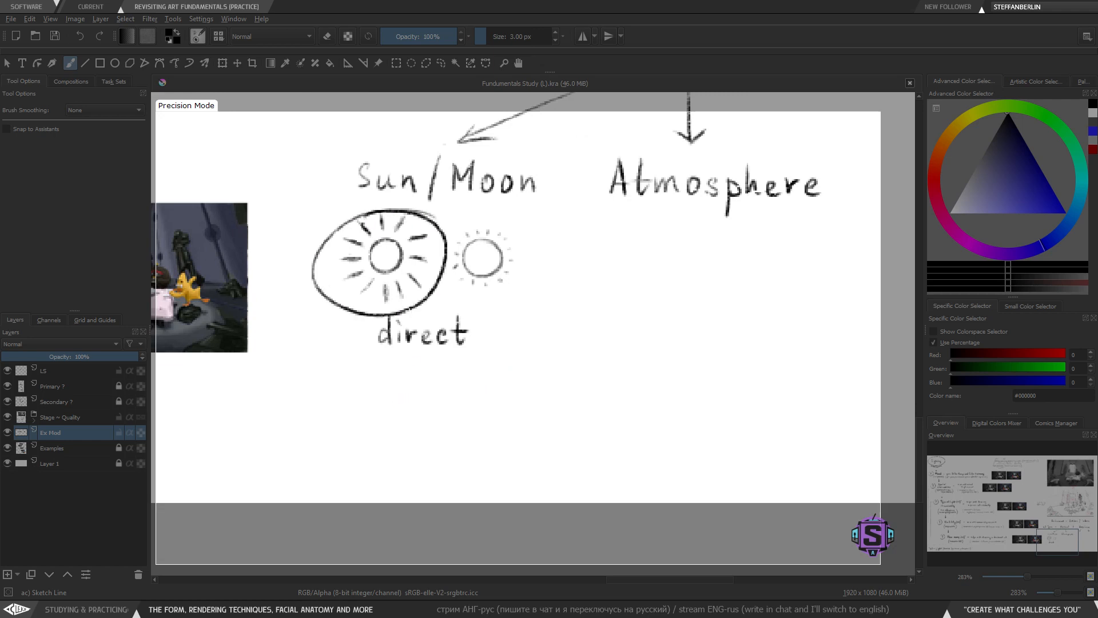
pyautogui.hotkey('ctrl', 'z')
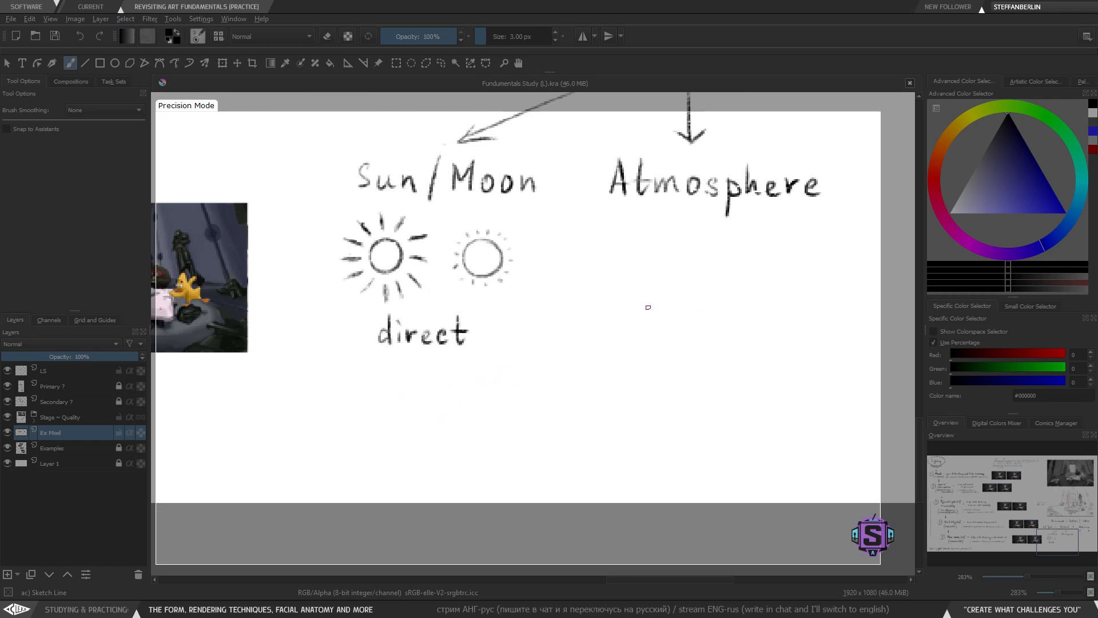
pyautogui.moveTo(525, 376); pyautogui.dragTo(495, 369)
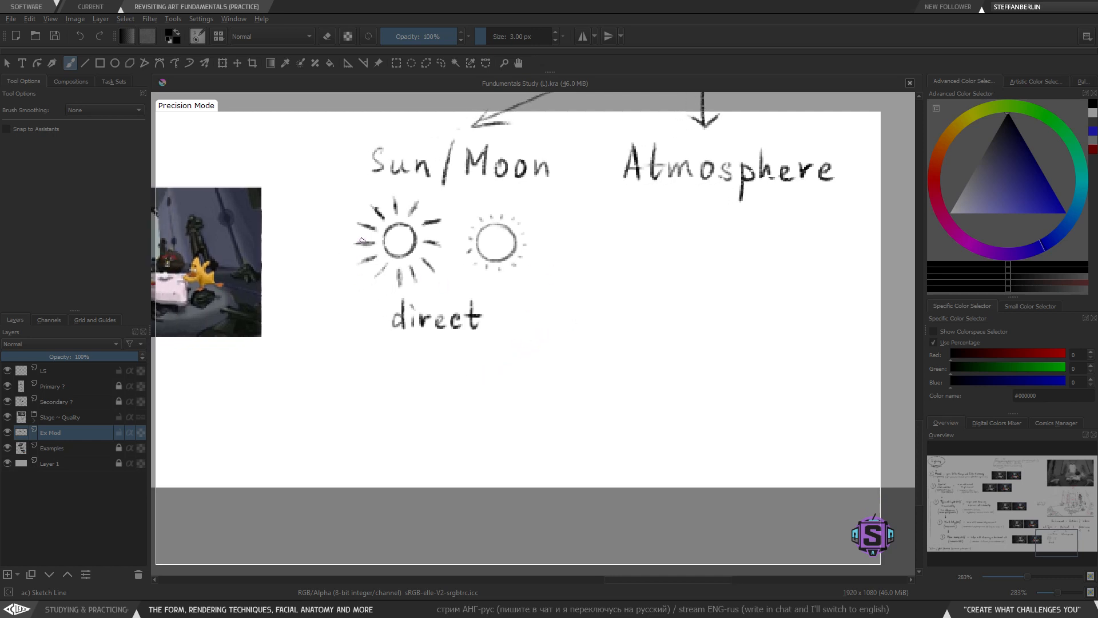
pyautogui.moveTo(450, 189)
pyautogui.mouseDown()
pyautogui.moveTo(373, 185)
pyautogui.moveTo(358, 195)
pyautogui.mouseUp()
pyautogui.hotkey('ctrl', 'z')
pyautogui.moveTo(529, 204)
pyautogui.mouseDown()
pyautogui.moveTo(460, 211)
pyautogui.moveTo(517, 203)
pyautogui.moveTo(497, 204)
pyautogui.mouseUp()
pyautogui.hotkey('ctrl', 'z')
pyautogui.press('space')
pyautogui.moveTo(476, 370); pyautogui.dragTo(479, 357)
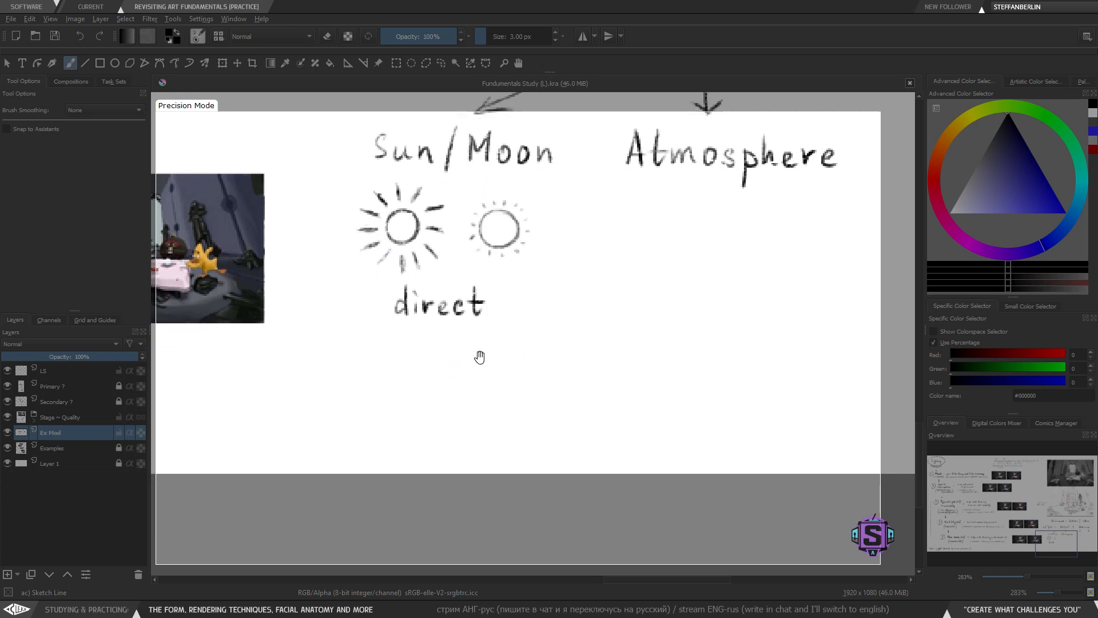
pyautogui.moveTo(369, 300)
pyautogui.mouseDown()
pyautogui.moveTo(427, 338)
pyautogui.moveTo(501, 289)
pyautogui.mouseUp()
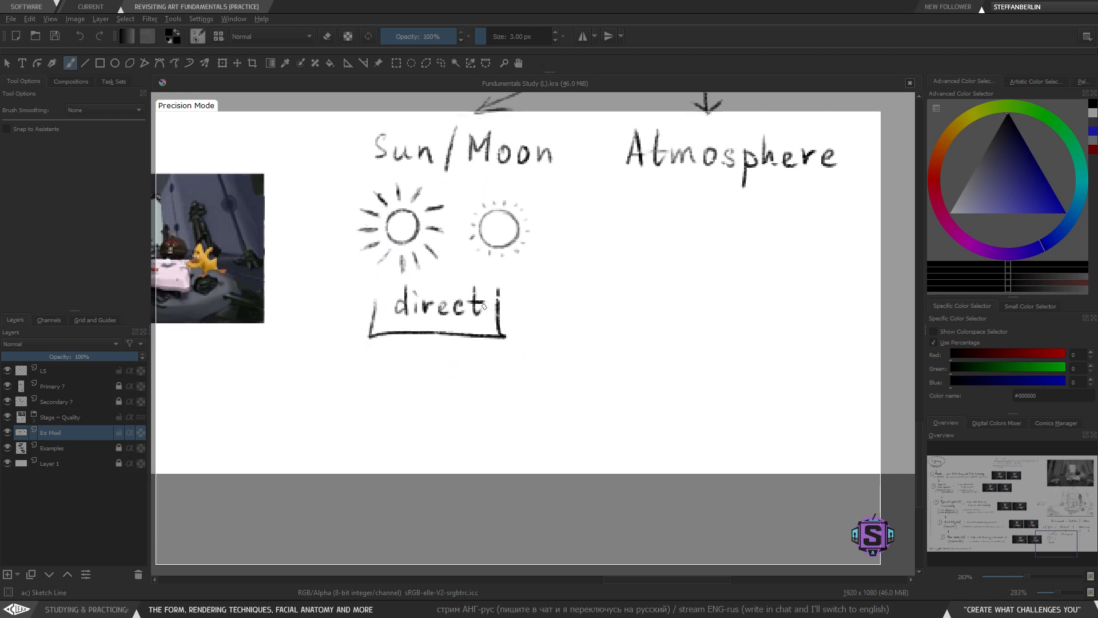
pyautogui.hotkey('ctrl', 'z')
# - Try a wide band of diagonal hatch lines below 'direct', then select and delete it
pyautogui.moveTo(375, 355)
pyautogui.mouseDown()
pyautogui.moveTo(304, 419)
pyautogui.moveTo(326, 425)
pyautogui.mouseUp()
pyautogui.moveTo(418, 361); pyautogui.dragTo(333, 426)
pyautogui.moveTo(432, 361)
pyautogui.mouseDown()
pyautogui.moveTo(344, 437)
pyautogui.moveTo(383, 435)
pyautogui.mouseUp()
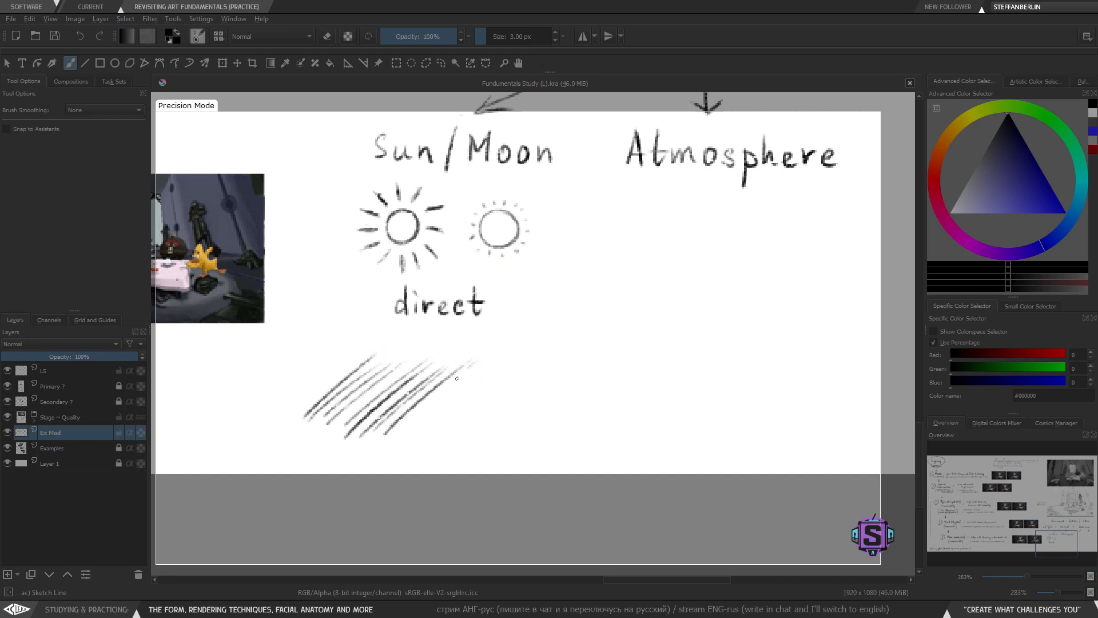
pyautogui.moveTo(468, 367); pyautogui.dragTo(400, 433)
pyautogui.moveTo(494, 363)
pyautogui.mouseDown()
pyautogui.moveTo(416, 436)
pyautogui.moveTo(428, 434)
pyautogui.mouseUp()
pyautogui.moveTo(516, 356)
pyautogui.mouseDown()
pyautogui.moveTo(438, 435)
pyautogui.moveTo(449, 435)
pyautogui.mouseUp()
pyautogui.moveTo(544, 361)
pyautogui.mouseDown()
pyautogui.moveTo(458, 438)
pyautogui.moveTo(482, 431)
pyautogui.mouseUp()
pyautogui.moveTo(563, 363)
pyautogui.mouseDown()
pyautogui.moveTo(494, 429)
pyautogui.moveTo(514, 436)
pyautogui.mouseUp()
pyautogui.moveTo(613, 356); pyautogui.dragTo(540, 427)
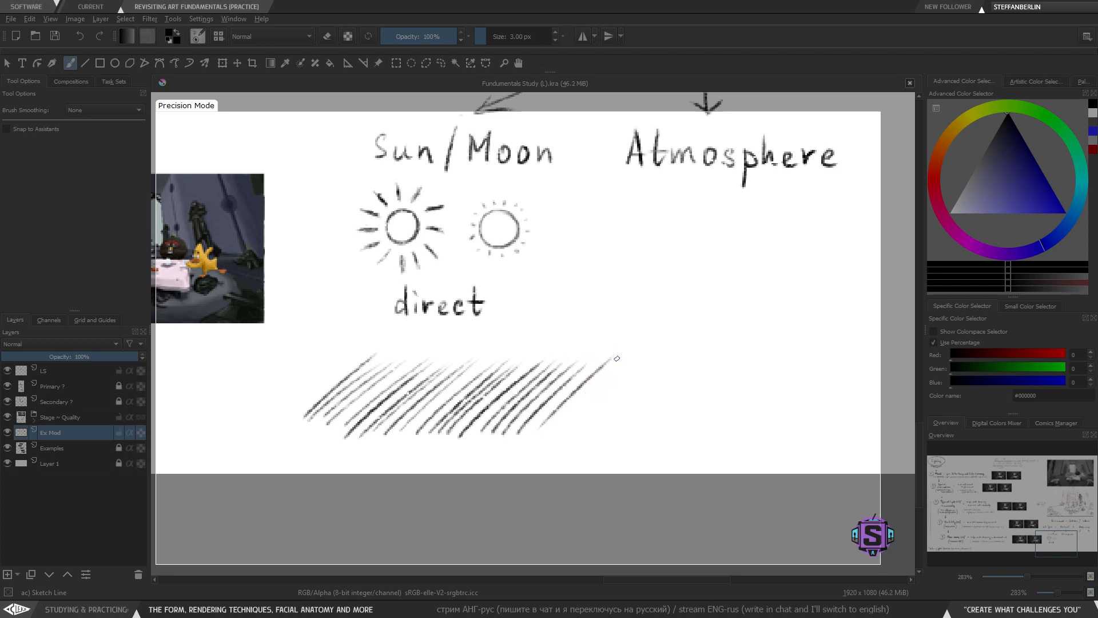
pyautogui.moveTo(573, 461)
pyautogui.mouseDown()
pyautogui.moveTo(580, 346)
pyautogui.moveTo(264, 455)
pyautogui.mouseUp()
pyautogui.press('Delete')
pyautogui.hotkey('ctrl', 'shift', 'a')
# - Draw a few short diagonal hatch strokes below 'direct'
pyautogui.moveTo(434, 344)
pyautogui.mouseDown()
pyautogui.moveTo(400, 386)
pyautogui.moveTo(413, 389)
pyautogui.mouseUp()
pyautogui.hotkey('ctrl', 'z')
pyautogui.moveTo(457, 345); pyautogui.dragTo(423, 386)
pyautogui.moveTo(460, 345); pyautogui.dragTo(424, 390)
pyautogui.moveTo(463, 347); pyautogui.dragTo(427, 385)
pyautogui.hotkey('ctrl', 'z')
pyautogui.hotkey('ctrl', 'z')
pyautogui.hotkey('ctrl', 'z')
pyautogui.moveTo(465, 345); pyautogui.dragTo(435, 382)
pyautogui.moveTo(535, 349); pyautogui.dragTo(439, 440)
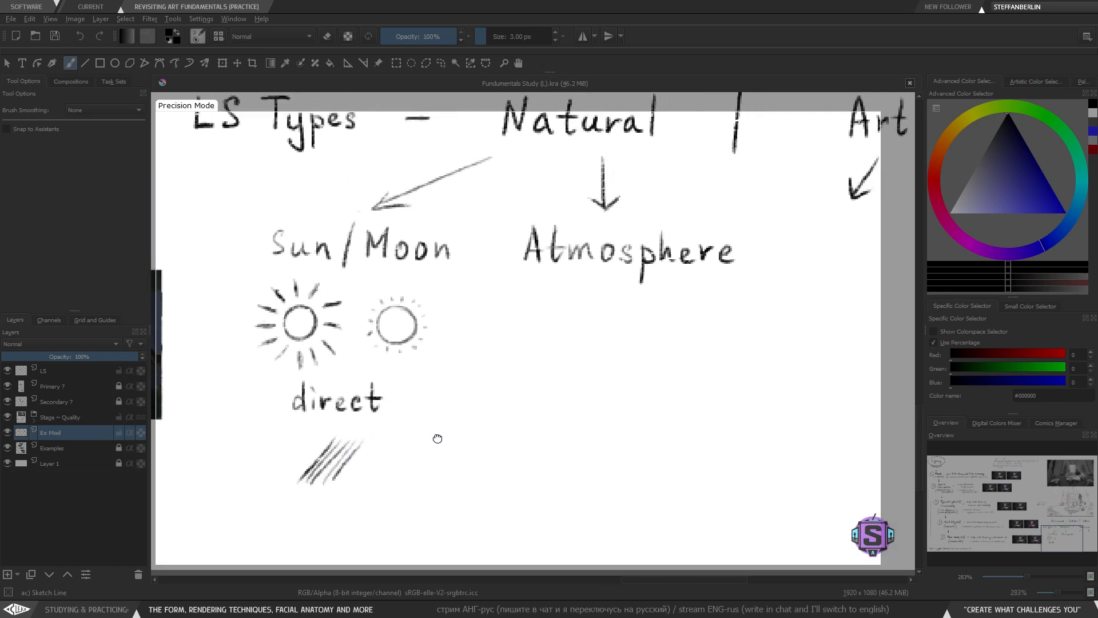
pyautogui.moveTo(543, 375)
pyautogui.mouseDown()
pyautogui.moveTo(439, 422)
pyautogui.moveTo(444, 405)
pyautogui.mouseUp()
pyautogui.moveTo(493, 356); pyautogui.dragTo(470, 361)
pyautogui.moveTo(395, 360)
pyautogui.mouseDown()
pyautogui.moveTo(443, 329)
pyautogui.moveTo(486, 343)
pyautogui.moveTo(488, 363)
pyautogui.moveTo(408, 349)
pyautogui.moveTo(483, 361)
pyautogui.moveTo(416, 339)
pyautogui.moveTo(489, 357)
pyautogui.moveTo(494, 339)
pyautogui.moveTo(508, 345)
pyautogui.moveTo(426, 342)
pyautogui.moveTo(511, 345)
pyautogui.moveTo(450, 331)
pyautogui.moveTo(541, 345)
pyautogui.mouseUp()
pyautogui.hotkey('ctrl', 'z')
pyautogui.hotkey('ctrl', 'z')
pyautogui.hotkey('ctrl', 'z')
pyautogui.hotkey('ctrl', 'z')
pyautogui.hotkey('ctrl', 'z')
# - Draw a dome-shaped arc below 'Atmosphere'
pyautogui.hotkey('ctrl', 'z')
pyautogui.hotkey('ctrl', 'z')
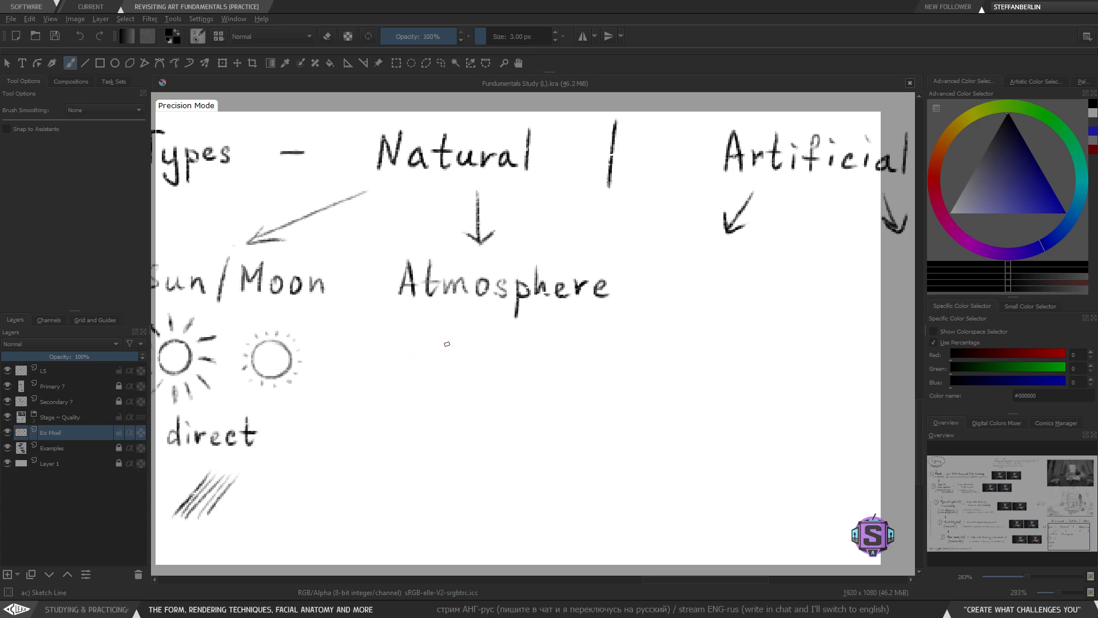
pyautogui.moveTo(428, 359)
pyautogui.mouseDown()
pyautogui.moveTo(568, 372)
pyautogui.moveTo(461, 341)
pyautogui.moveTo(562, 370)
pyautogui.mouseUp()
pyautogui.hotkey('ctrl', 'z')
pyautogui.hotkey('ctrl', 'z')
pyautogui.hotkey('ctrl', 'z')
pyautogui.moveTo(427, 374); pyautogui.dragTo(575, 373)
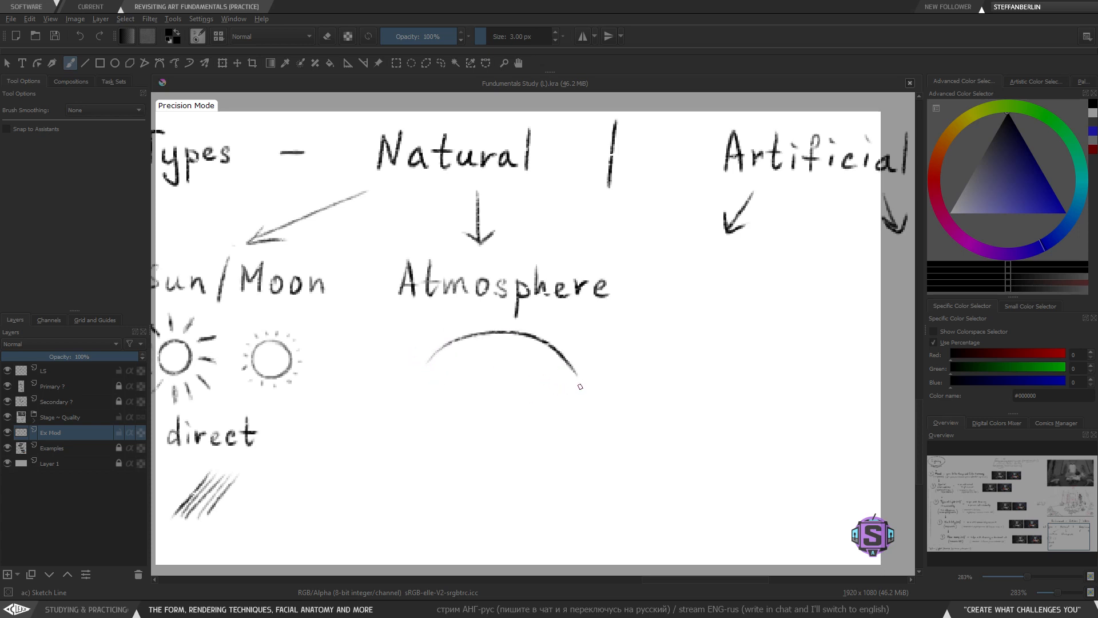
pyautogui.hotkey('ctrl', 'z')
pyautogui.moveTo(420, 368); pyautogui.dragTo(550, 370)
pyautogui.hotkey('ctrl', 'z')
pyautogui.moveTo(429, 372); pyautogui.dragTo(542, 366)
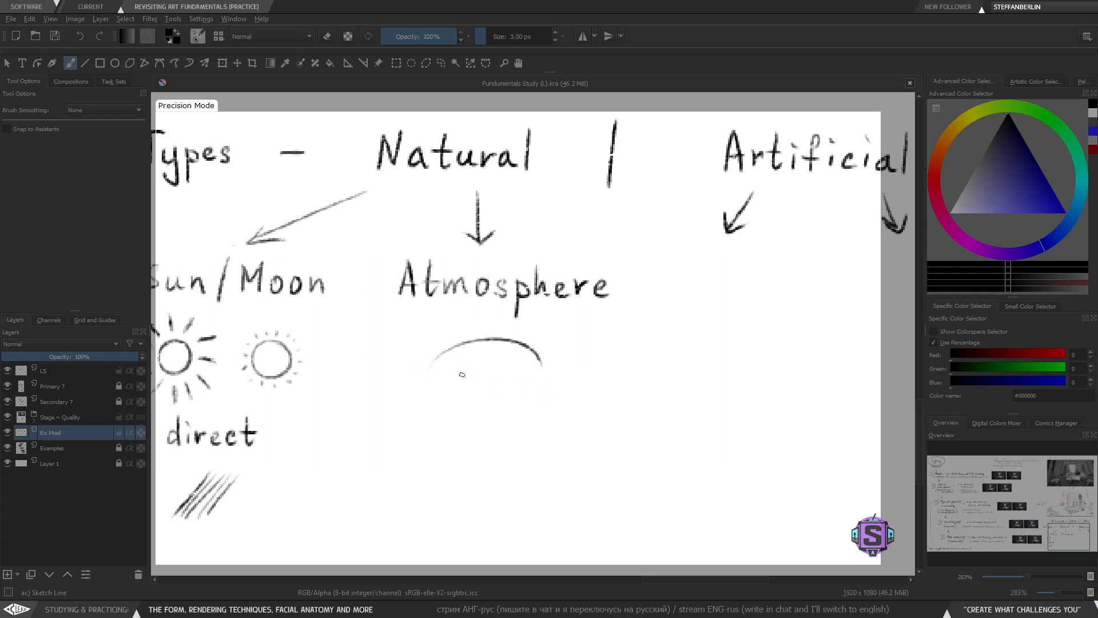
# - Add short tick rays beneath the arc under 'Atmosphere'
pyautogui.moveTo(442, 376)
pyautogui.mouseDown()
pyautogui.moveTo(454, 388)
pyautogui.moveTo(477, 381)
pyautogui.mouseUp()
pyautogui.moveTo(502, 362); pyautogui.dragTo(501, 380)
pyautogui.moveTo(521, 361); pyautogui.dragTo(522, 384)
pyautogui.moveTo(541, 373); pyautogui.dragTo(462, 386)
pyautogui.hotkey('ctrl', 'z')
pyautogui.hotkey('ctrl', 'z')
pyautogui.hotkey('ctrl', 'z')
pyautogui.hotkey('ctrl', 'z')
pyautogui.hotkey('ctrl', 'z')
pyautogui.hotkey('ctrl', 'z')
pyautogui.hotkey('ctrl', 'z')
pyautogui.hotkey('ctrl', 'z')
pyautogui.moveTo(440, 372)
pyautogui.mouseDown()
pyautogui.moveTo(461, 363)
pyautogui.moveTo(489, 375)
pyautogui.mouseUp()
pyautogui.moveTo(498, 357)
pyautogui.mouseDown()
pyautogui.moveTo(495, 373)
pyautogui.moveTo(530, 386)
pyautogui.moveTo(547, 373)
pyautogui.mouseUp()
pyautogui.hotkey('ctrl', 'z')
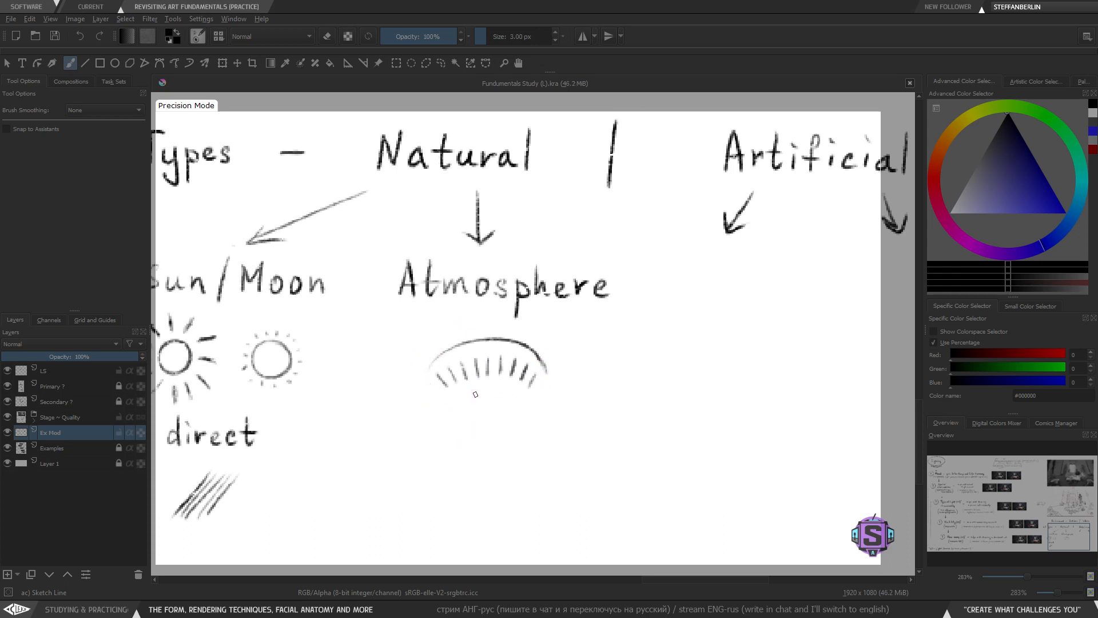
# - Write 'Indirect' beneath the arc icon under 'Atmosphere'
pyautogui.scroll(-2, 513, 386)
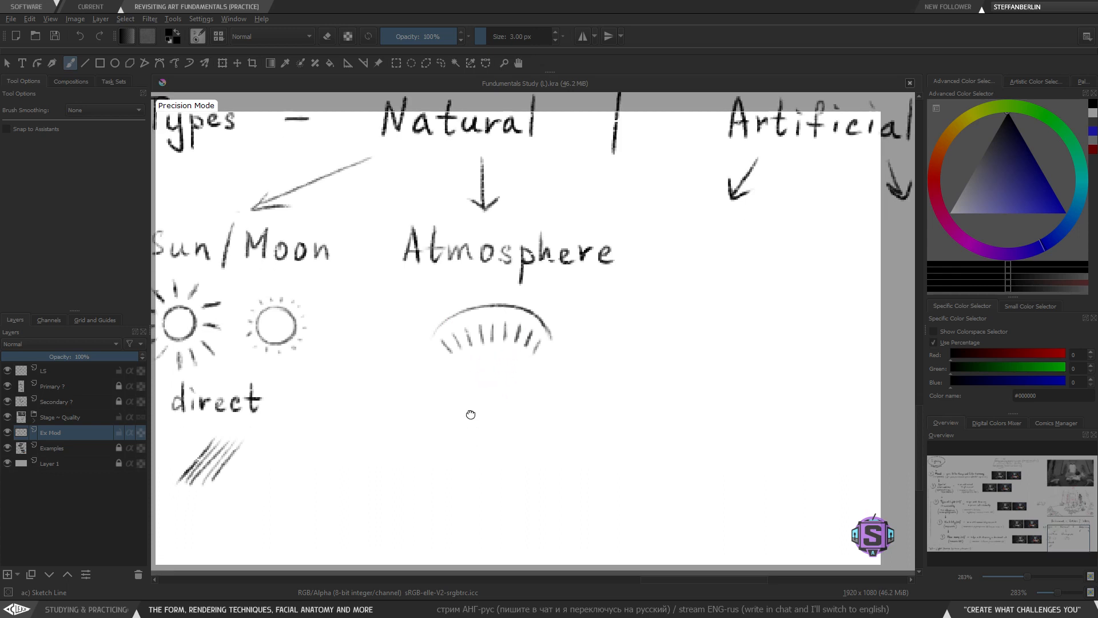
pyautogui.moveTo(440, 364)
pyautogui.mouseDown()
pyautogui.moveTo(461, 377)
pyautogui.moveTo(483, 357)
pyautogui.moveTo(492, 384)
pyautogui.moveTo(518, 377)
pyautogui.mouseUp()
pyautogui.hotkey('ctrl', 'z')
pyautogui.moveTo(521, 384); pyautogui.dragTo(563, 391)
pyautogui.moveTo(552, 378); pyautogui.dragTo(570, 378)
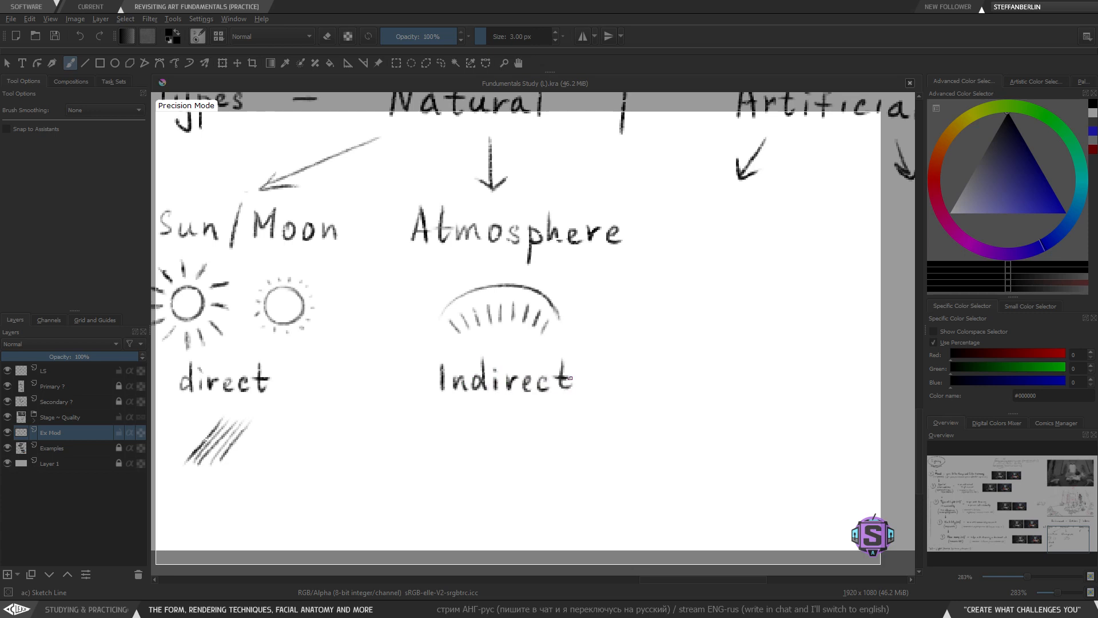
# - Try underlining 'Indirect' with a horizontal line
pyautogui.hotkey('ctrl', '-')
pyautogui.hotkey('ctrl', '-')
pyautogui.moveTo(514, 327); pyautogui.dragTo(521, 384)
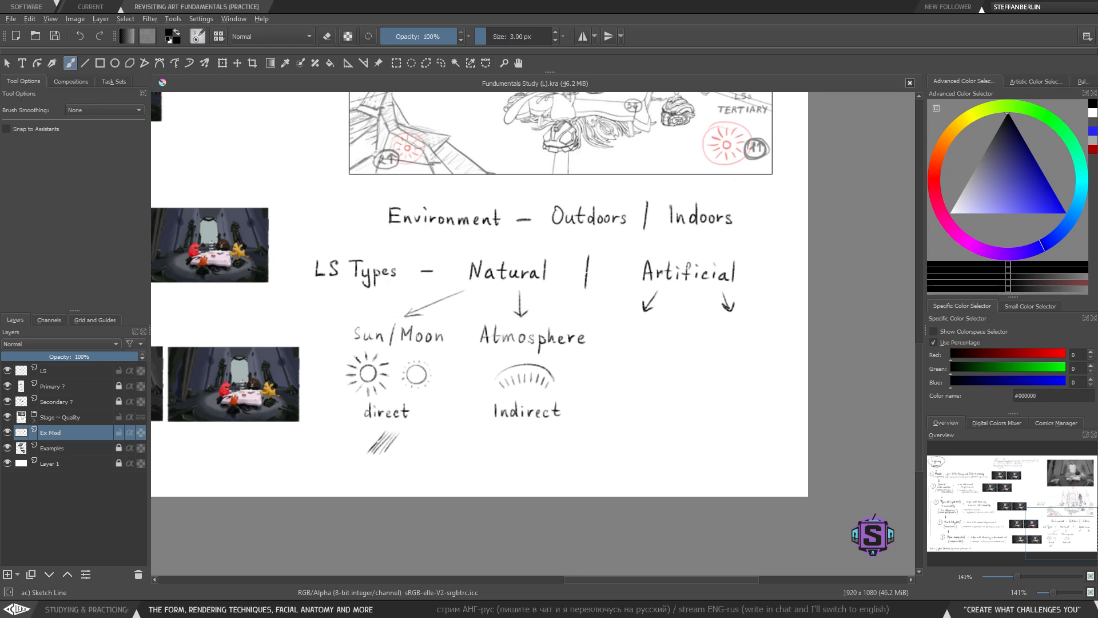
pyautogui.moveTo(545, 379); pyautogui.dragTo(555, 362)
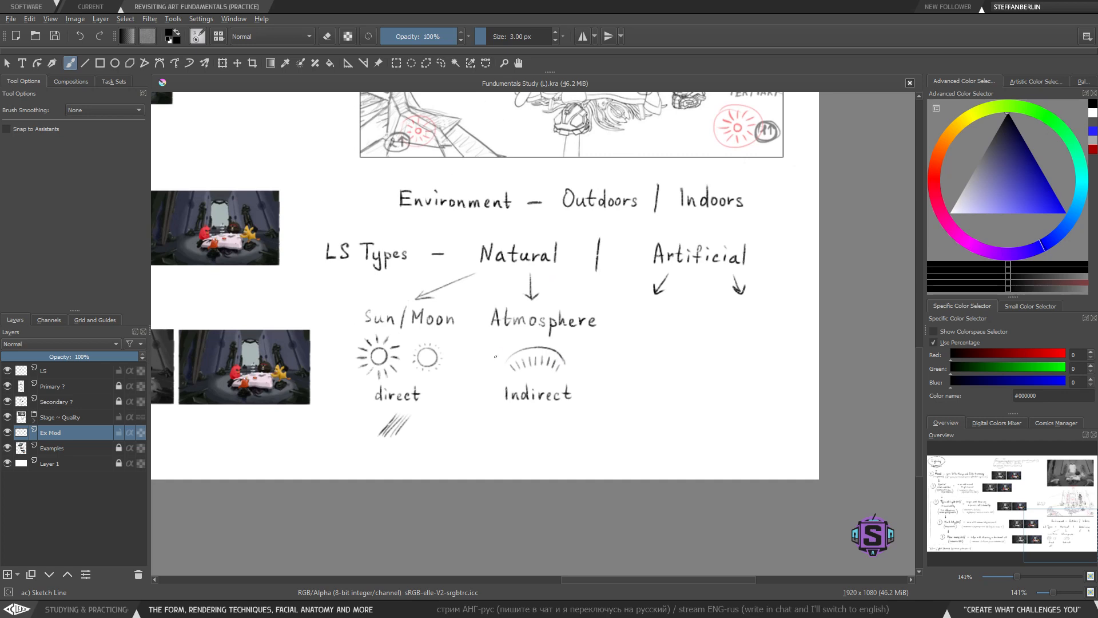
pyautogui.moveTo(481, 355)
pyautogui.mouseDown()
pyautogui.moveTo(481, 435)
pyautogui.moveTo(597, 425)
pyautogui.mouseUp()
pyautogui.hotkey('ctrl', 'z')
pyautogui.moveTo(488, 383)
pyautogui.mouseDown()
pyautogui.moveTo(487, 410)
pyautogui.moveTo(582, 407)
pyautogui.mouseUp()
pyautogui.hotkey('ctrl', 'z')
pyautogui.press('+')
pyautogui.press('+')
pyautogui.moveTo(540, 470); pyautogui.dragTo(582, 412)
pyautogui.moveTo(489, 425); pyautogui.dragTo(663, 426)
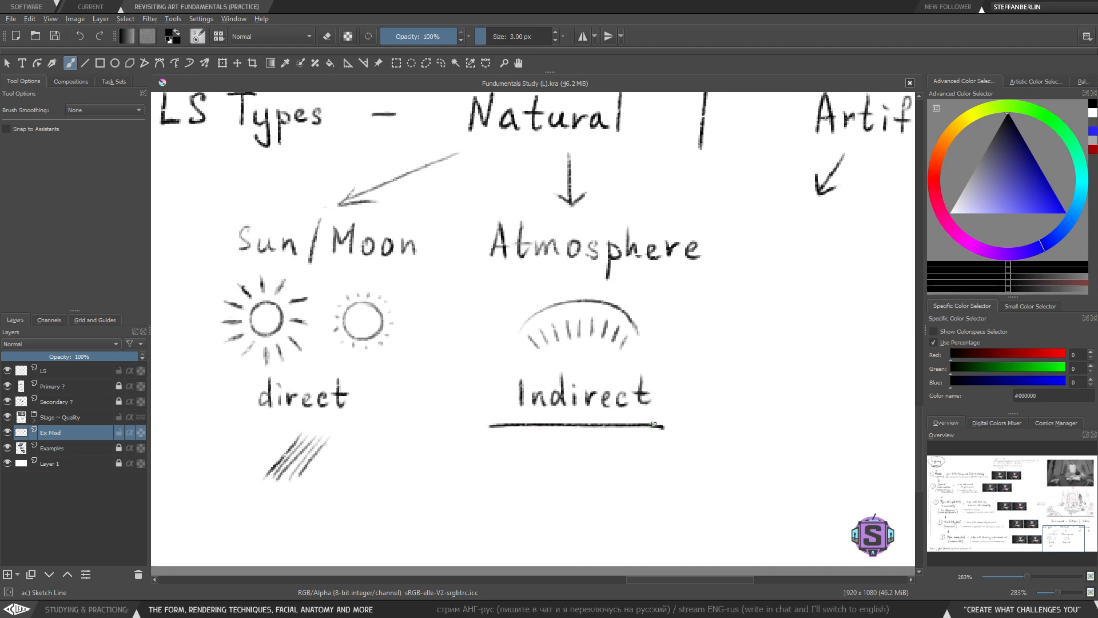
pyautogui.hotkey('ctrl', 'z')
pyautogui.hotkey('ctrl', 'shift', 'z')
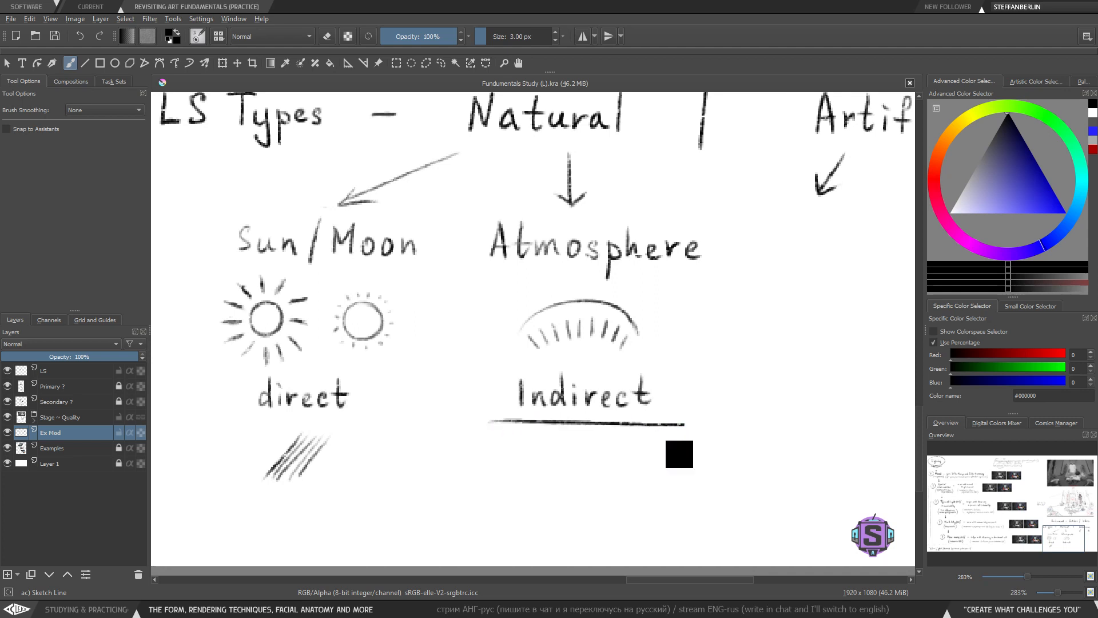
pyautogui.hotkey('ctrl', 'z')
pyautogui.hotkey('ctrl', 'shift', 'z')
pyautogui.hotkey('ctrl', 'z')
# - Try underlining 'direct' with a horizontal line
pyautogui.moveTo(233, 426); pyautogui.dragTo(368, 411)
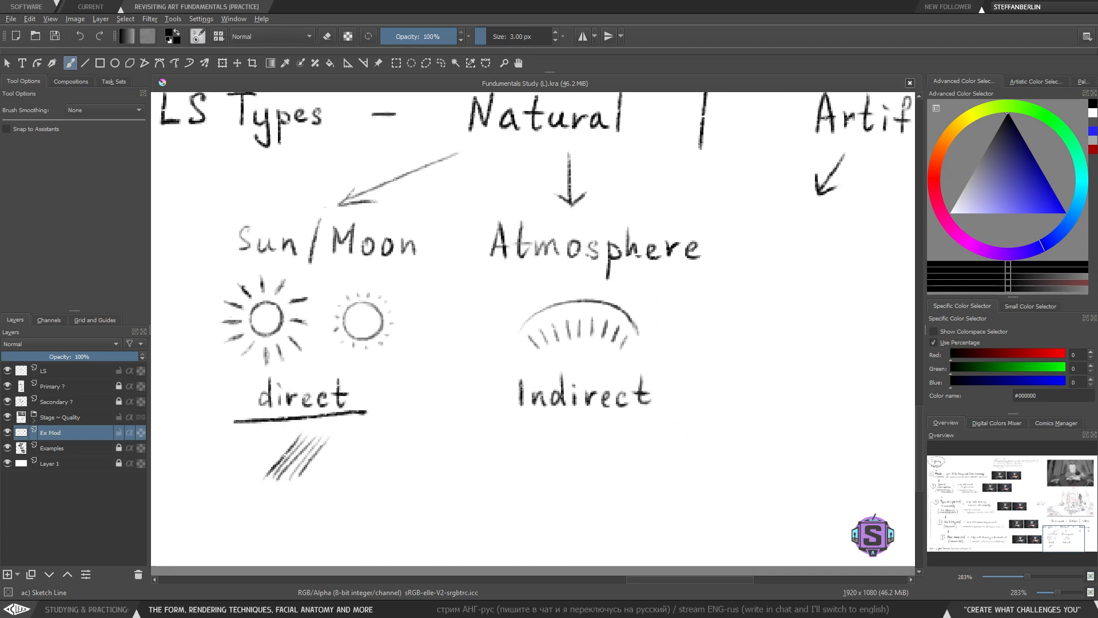
pyautogui.hotkey('ctrl', 'z')
pyautogui.moveTo(244, 424)
pyautogui.mouseDown()
pyautogui.moveTo(374, 420)
pyautogui.moveTo(410, 435)
pyautogui.moveTo(421, 456)
pyautogui.moveTo(482, 455)
pyautogui.mouseUp()
pyautogui.hotkey('ctrl', 'z')
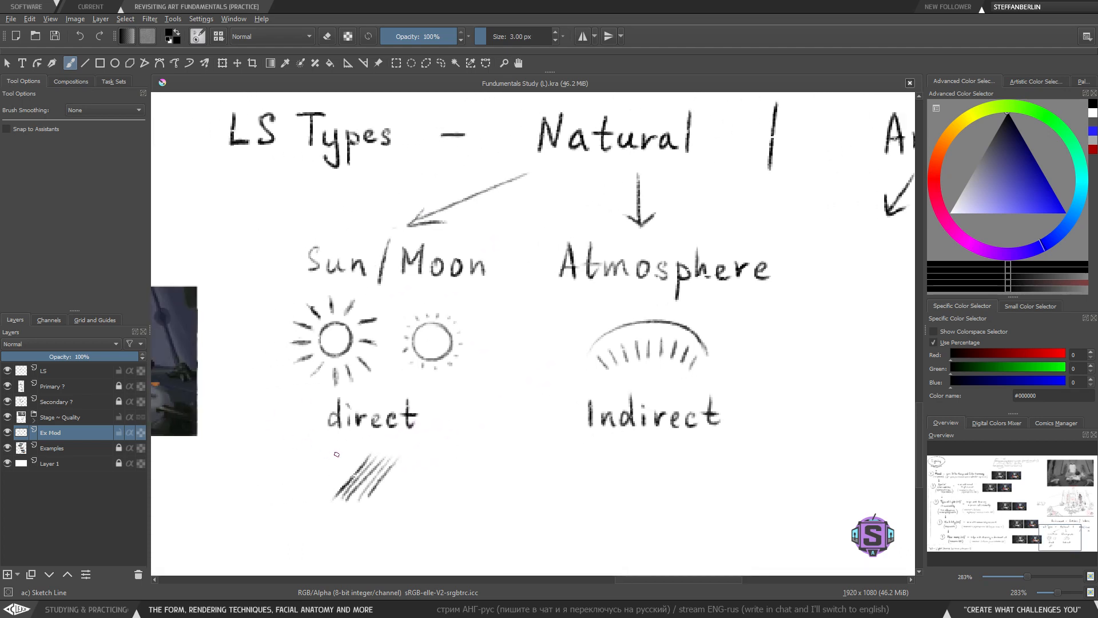
pyautogui.moveTo(300, 441); pyautogui.dragTo(452, 438)
pyautogui.hotkey('ctrl', 'z')
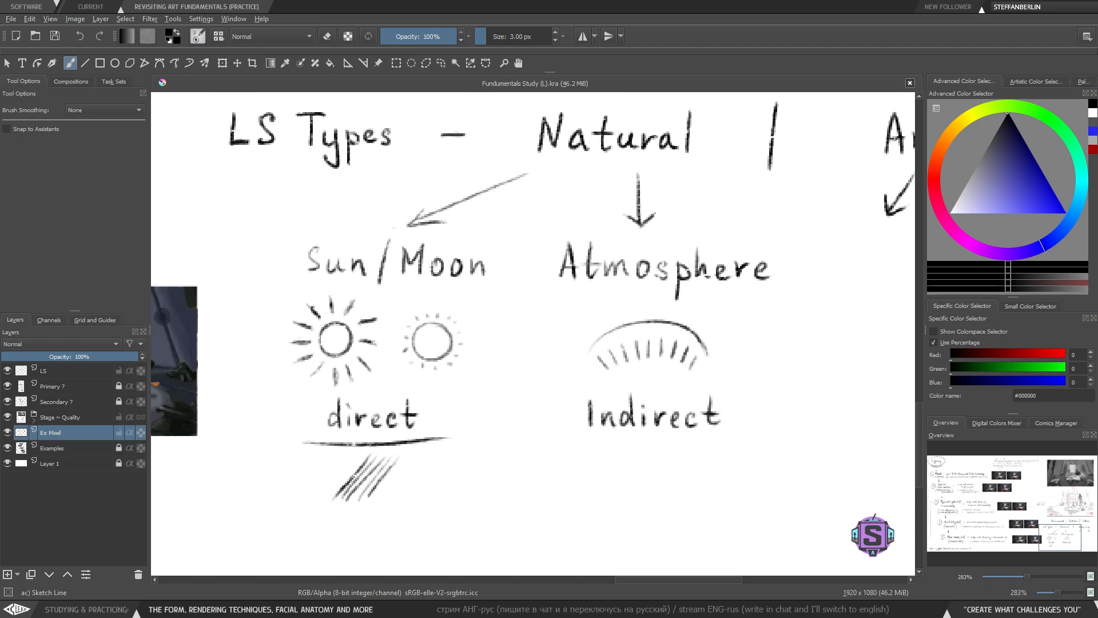
pyautogui.hotkey('ctrl', 'z')
pyautogui.moveTo(319, 446)
pyautogui.mouseDown()
pyautogui.moveTo(493, 442)
pyautogui.moveTo(574, 348)
pyautogui.moveTo(436, 437)
pyautogui.mouseUp()
pyautogui.hotkey('ctrl', 'z')
pyautogui.press('l')
pyautogui.moveTo(433, 465)
pyautogui.mouseDown()
pyautogui.moveTo(434, 384)
pyautogui.moveTo(314, 398)
pyautogui.moveTo(415, 436)
pyautogui.moveTo(400, 431)
pyautogui.mouseUp()
pyautogui.press('t')
pyautogui.press('b')
pyautogui.hotkey('ctrl', 'shift', 'a')
pyautogui.moveTo(560, 419)
pyautogui.mouseDown()
pyautogui.moveTo(493, 478)
pyautogui.moveTo(510, 479)
pyautogui.mouseUp()
pyautogui.press('l')
pyautogui.moveTo(416, 298)
pyautogui.mouseDown()
pyautogui.moveTo(522, 232)
pyautogui.moveTo(384, 237)
pyautogui.moveTo(323, 279)
pyautogui.moveTo(420, 298)
pyautogui.mouseUp()
pyautogui.hotkey('ctrl', 'shift', 'a')
pyautogui.press('b')
pyautogui.press('l')
pyautogui.moveTo(359, 280); pyautogui.dragTo(358, 296)
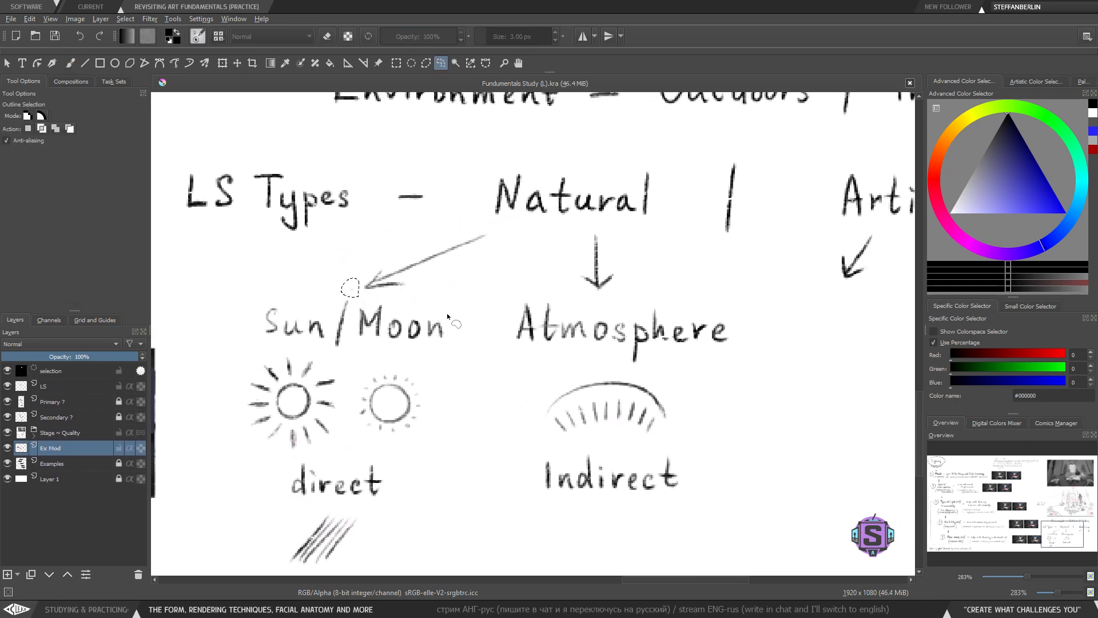
pyautogui.hotkey('ctrl', 'shift', 'a')
pyautogui.press('b')
pyautogui.moveTo(490, 490); pyautogui.dragTo(442, 413)
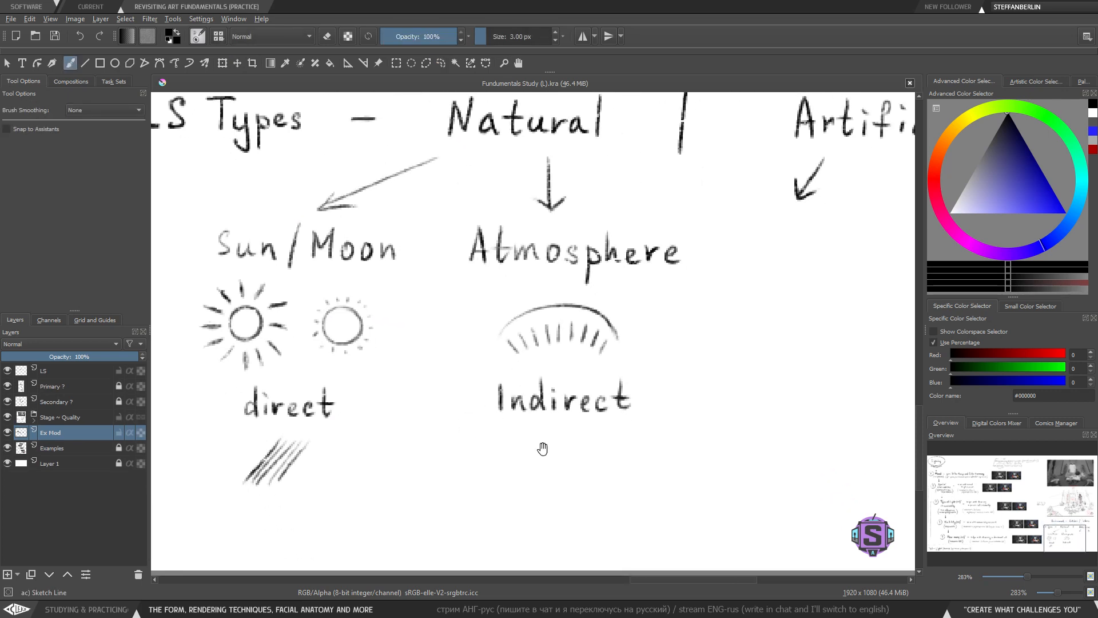
# - Draw a fan of rays with a small circle beneath them below 'Indirect'
pyautogui.moveTo(542, 449)
pyautogui.mouseDown()
pyautogui.moveTo(522, 434)
pyautogui.moveTo(520, 455)
pyautogui.moveTo(555, 457)
pyautogui.mouseUp()
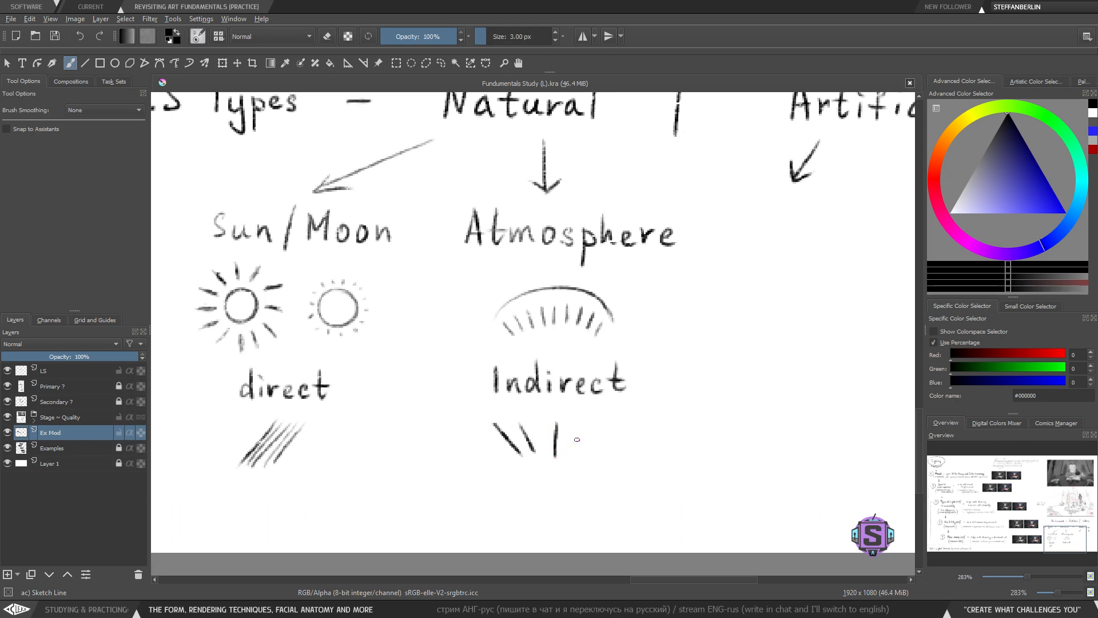
pyautogui.moveTo(589, 424); pyautogui.dragTo(581, 447)
pyautogui.moveTo(627, 419); pyautogui.dragTo(604, 456)
pyautogui.moveTo(506, 325); pyautogui.dragTo(522, 364)
pyautogui.moveTo(534, 311); pyautogui.dragTo(549, 369)
pyautogui.moveTo(570, 306); pyautogui.dragTo(580, 366)
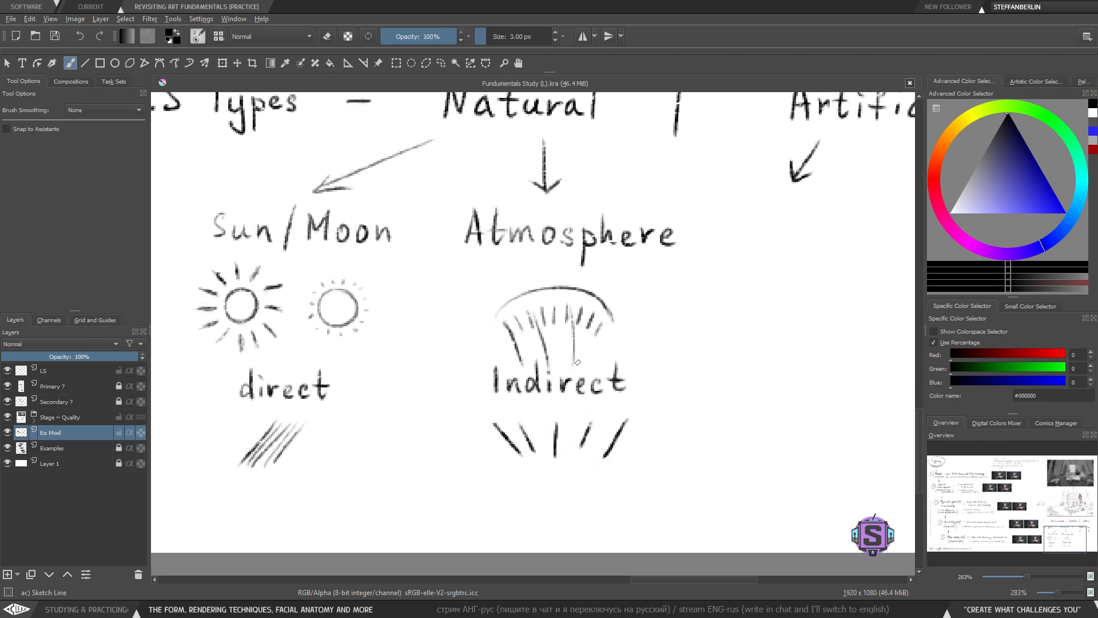
pyautogui.moveTo(600, 329); pyautogui.dragTo(586, 380)
pyautogui.hotkey('ctrl', 'z')
pyautogui.hotkey('ctrl', 'z')
pyautogui.hotkey('ctrl', 'z')
pyautogui.hotkey('ctrl', 'z')
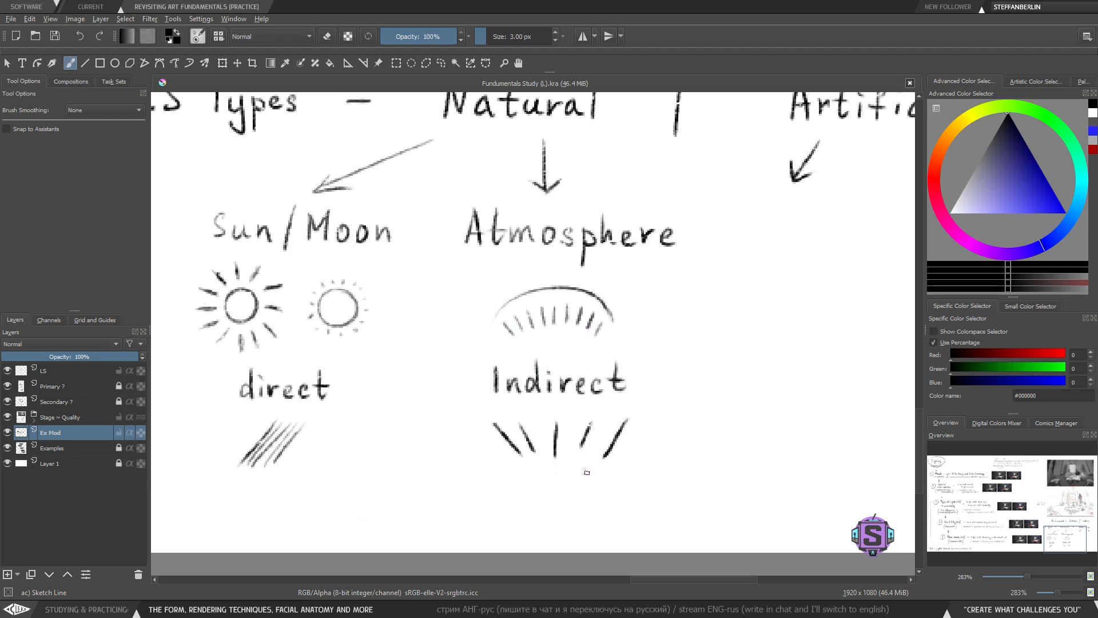
pyautogui.moveTo(558, 457); pyautogui.dragTo(586, 475)
# - Select and delete the diagonal hatch strokes below 'direct'
pyautogui.moveTo(292, 486)
pyautogui.mouseDown()
pyautogui.moveTo(401, 457)
pyautogui.moveTo(318, 471)
pyautogui.moveTo(432, 462)
pyautogui.mouseUp()
pyautogui.press('l')
pyautogui.press('Delete')
pyautogui.hotkey('ctrl', 'shift', 'a')
pyautogui.press('b')
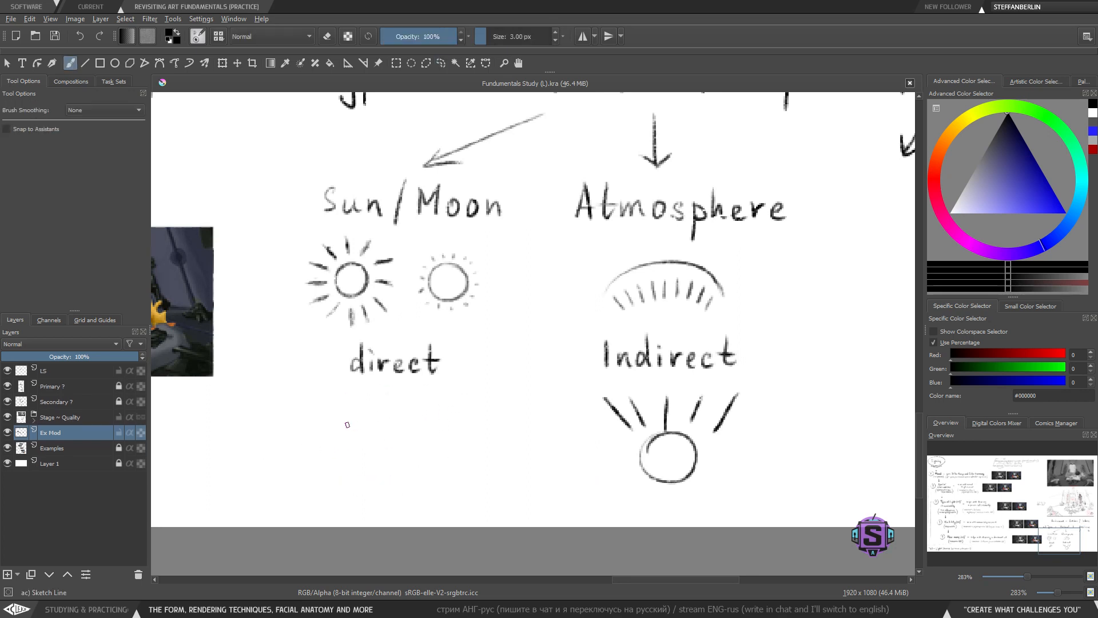
# - Try sketching a circle with a light cone below 'direct', then select and erase it
pyautogui.moveTo(386, 418)
pyautogui.mouseDown()
pyautogui.moveTo(377, 452)
pyautogui.moveTo(384, 437)
pyautogui.moveTo(346, 424)
pyautogui.moveTo(387, 432)
pyautogui.moveTo(349, 424)
pyautogui.mouseUp()
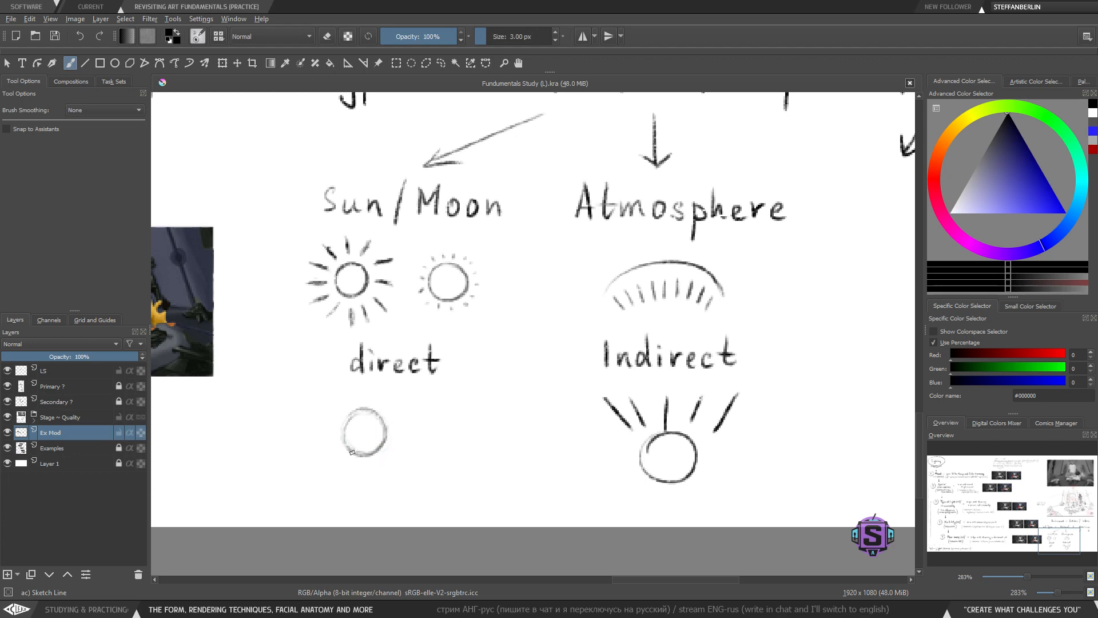
pyautogui.moveTo(332, 463); pyautogui.dragTo(368, 464)
pyautogui.moveTo(404, 420); pyautogui.dragTo(366, 467)
pyautogui.moveTo(356, 404)
pyautogui.mouseDown()
pyautogui.moveTo(318, 459)
pyautogui.moveTo(359, 404)
pyautogui.mouseUp()
pyautogui.hotkey('ctrl', 'z')
pyautogui.hotkey('ctrl', 'z')
pyautogui.moveTo(337, 443); pyautogui.dragTo(369, 398)
pyautogui.hotkey('ctrl', 'z')
pyautogui.hotkey('ctrl', 'z')
pyautogui.moveTo(384, 439); pyautogui.dragTo(401, 414)
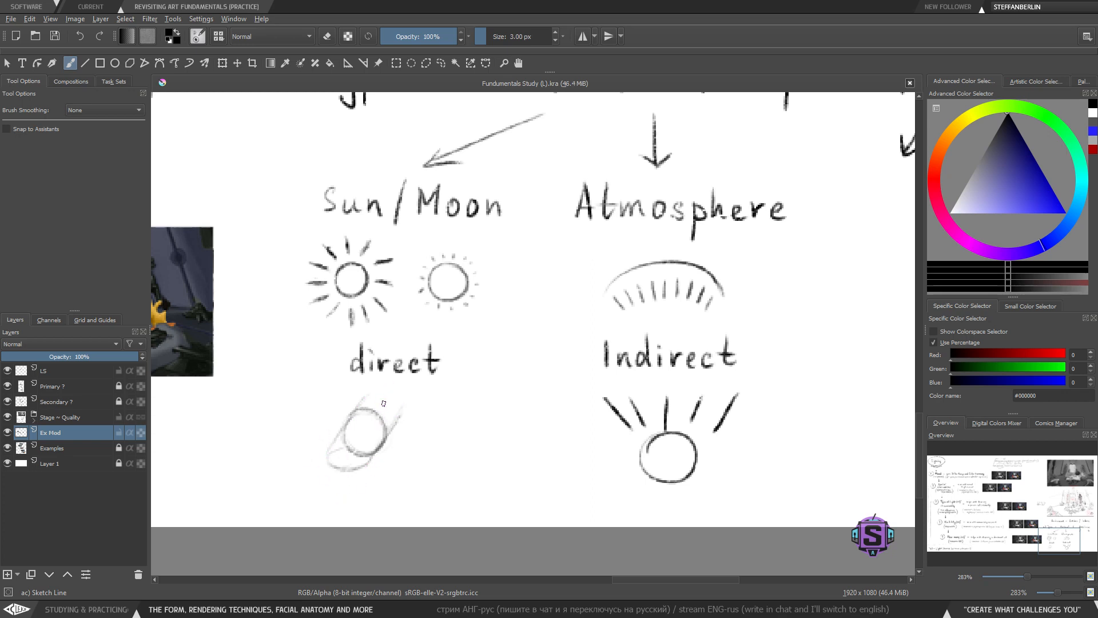
pyautogui.moveTo(366, 399); pyautogui.dragTo(328, 456)
pyautogui.moveTo(401, 415); pyautogui.dragTo(386, 439)
pyautogui.moveTo(486, 437); pyautogui.dragTo(340, 466)
pyautogui.moveTo(693, 443); pyautogui.dragTo(730, 409)
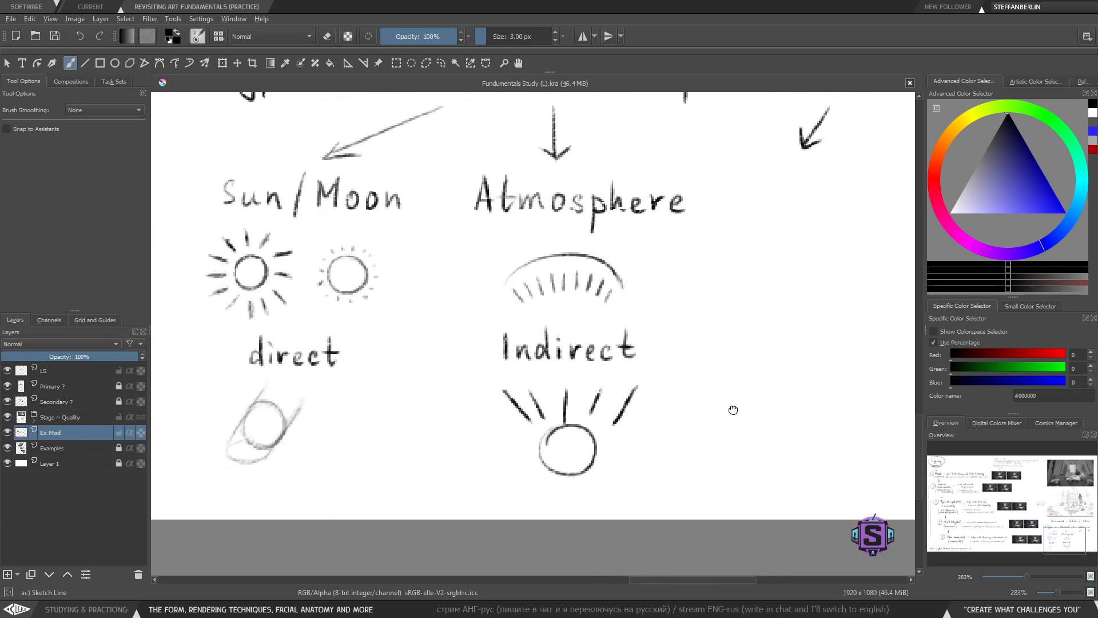
pyautogui.press('l')
pyautogui.moveTo(307, 471)
pyautogui.mouseDown()
pyautogui.moveTo(321, 446)
pyautogui.moveTo(191, 497)
pyautogui.moveTo(343, 468)
pyautogui.mouseUp()
pyautogui.press('Delete')
pyautogui.hotkey('ctrl', 'shift', 'a')
# - Try sketching a small cube below 'direct', then select and erase it
pyautogui.press('b')
pyautogui.moveTo(250, 422)
pyautogui.mouseDown()
pyautogui.moveTo(243, 460)
pyautogui.moveTo(262, 464)
pyautogui.moveTo(264, 440)
pyautogui.moveTo(247, 434)
pyautogui.moveTo(264, 436)
pyautogui.moveTo(244, 430)
pyautogui.moveTo(273, 433)
pyautogui.moveTo(240, 430)
pyautogui.moveTo(290, 425)
pyautogui.mouseUp()
pyautogui.hotkey('ctrl', 'z')
pyautogui.moveTo(265, 465)
pyautogui.mouseDown()
pyautogui.moveTo(289, 447)
pyautogui.moveTo(289, 426)
pyautogui.moveTo(343, 414)
pyautogui.mouseUp()
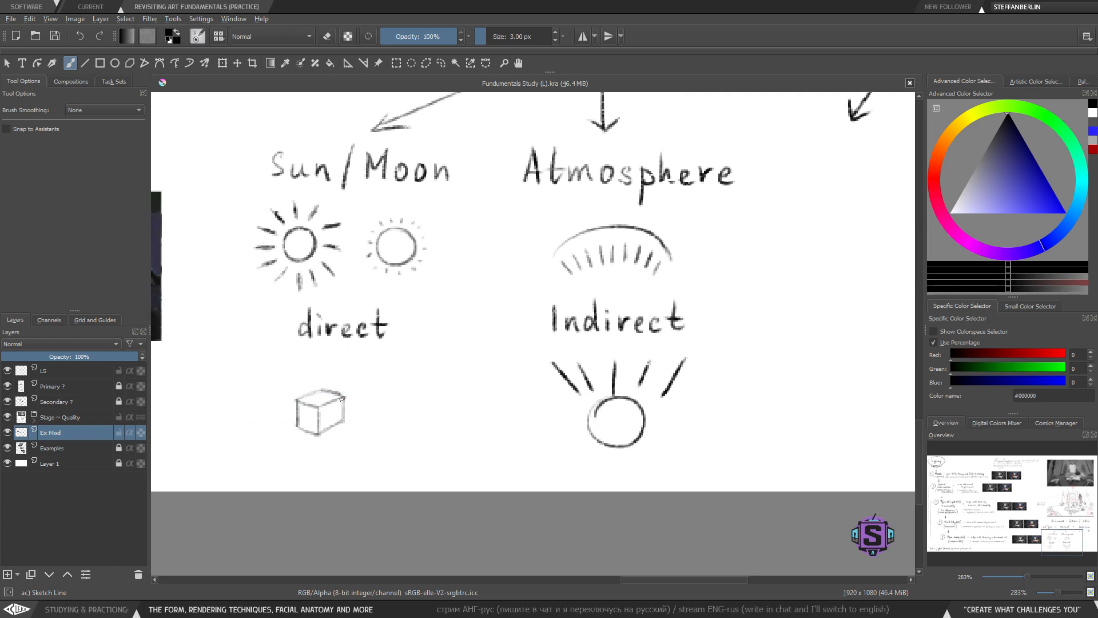
pyautogui.press('l')
pyautogui.moveTo(387, 385); pyautogui.dragTo(381, 445)
pyautogui.press('Delete')
pyautogui.hotkey('ctrl', 'shift', 'a')
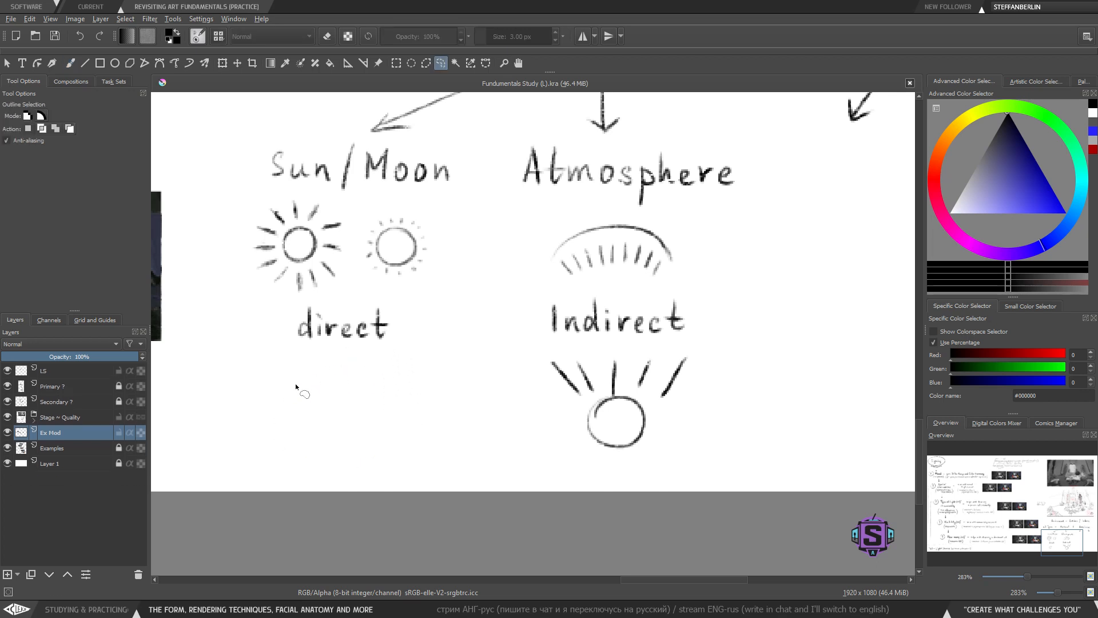
pyautogui.press('b')
pyautogui.moveTo(321, 381)
pyautogui.mouseDown()
pyautogui.moveTo(290, 403)
pyautogui.moveTo(300, 383)
pyautogui.moveTo(292, 407)
pyautogui.moveTo(326, 418)
pyautogui.moveTo(332, 400)
pyautogui.mouseUp()
pyautogui.hotkey('ctrl', 'z')
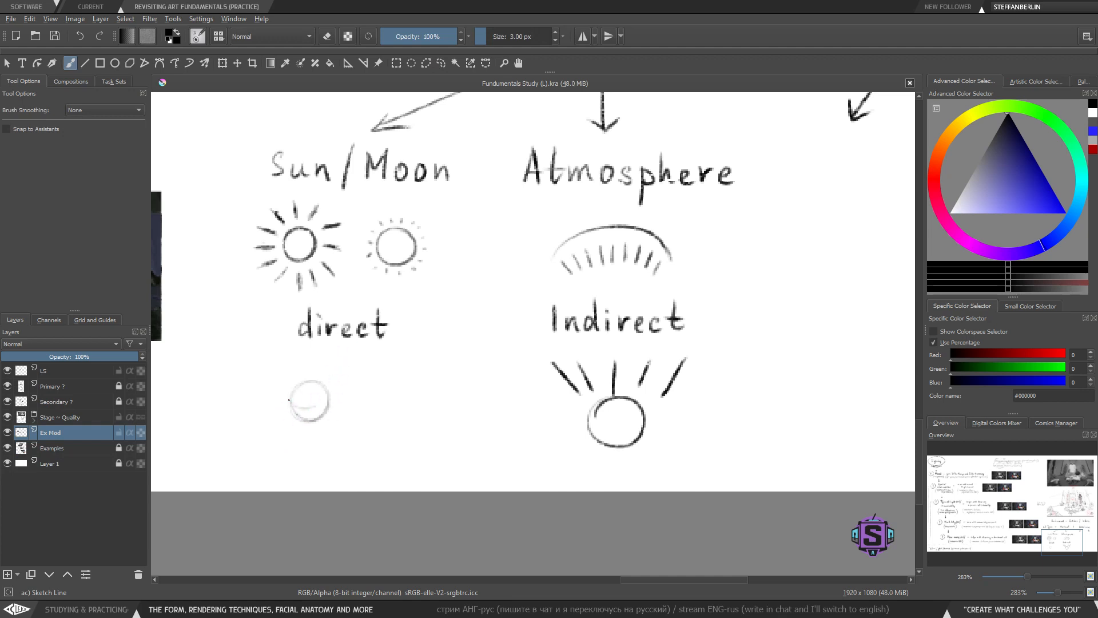
pyautogui.hotkey('ctrl', 'z')
# - Sketch a shaded sphere with a hatched cast shadow below the 'direct' label
pyautogui.moveTo(311, 415); pyautogui.dragTo(324, 408)
pyautogui.moveTo(301, 428); pyautogui.dragTo(286, 430)
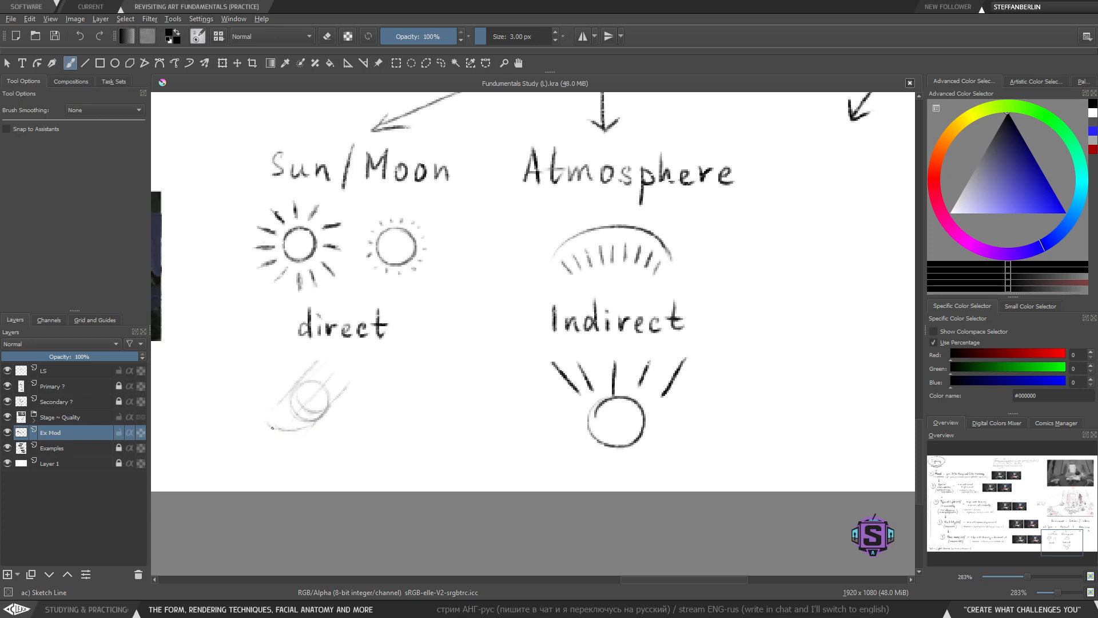
pyautogui.moveTo(273, 428); pyautogui.dragTo(274, 416)
pyautogui.moveTo(272, 429)
pyautogui.mouseDown()
pyautogui.moveTo(303, 429)
pyautogui.moveTo(292, 410)
pyautogui.mouseUp()
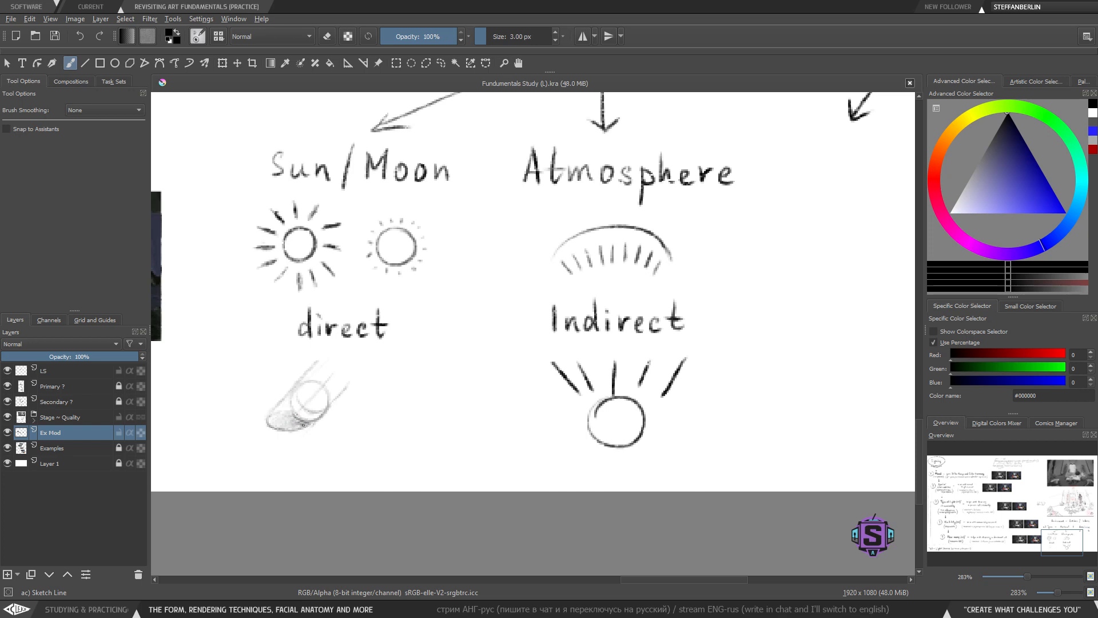
pyautogui.moveTo(304, 424)
pyautogui.mouseDown()
pyautogui.moveTo(282, 424)
pyautogui.moveTo(284, 414)
pyautogui.mouseUp()
# - Lasso-select the sphere sketch below 'direct' and shift it slightly into place
pyautogui.hotkey('ctrl', '-')
pyautogui.hotkey('ctrl', '-')
pyautogui.hotkey('ctrl', '+')
pyautogui.hotkey('ctrl', '+')
pyautogui.moveTo(577, 408); pyautogui.dragTo(548, 428)
pyautogui.hotkey('ctrl', '-')
pyautogui.hotkey('ctrl', '+')
pyautogui.moveTo(416, 457); pyautogui.dragTo(471, 466)
pyautogui.press('l')
pyautogui.moveTo(355, 504)
pyautogui.mouseDown()
pyautogui.moveTo(381, 464)
pyautogui.moveTo(371, 473)
pyautogui.mouseUp()
pyautogui.press('t')
pyautogui.moveTo(355, 440); pyautogui.dragTo(379, 446)
pyautogui.press('b')
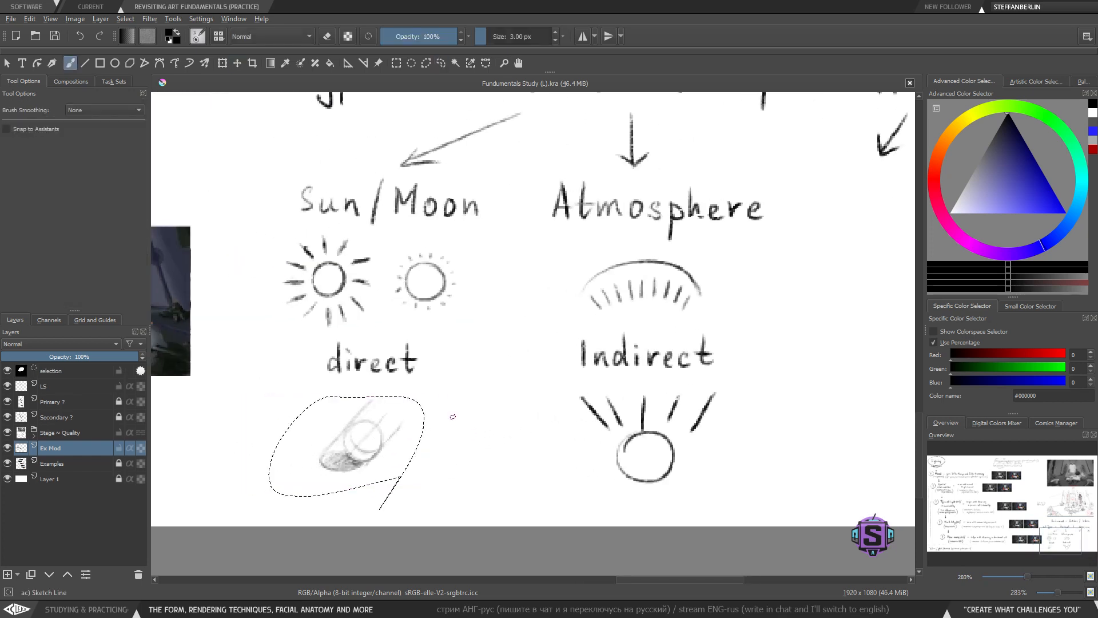
# - Select and delete the fan of rays with its circle below 'Indirect'
pyautogui.hotkey('ctrl', 'shift', 'a')
pyautogui.moveTo(592, 473); pyautogui.dragTo(539, 464)
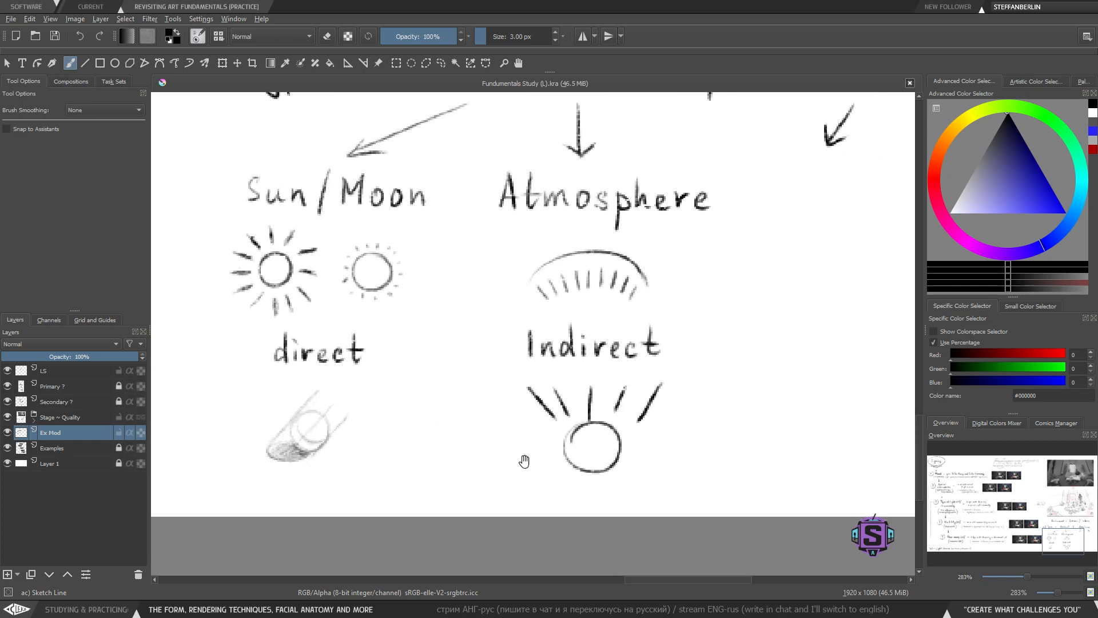
pyautogui.press('l')
pyautogui.moveTo(710, 374)
pyautogui.mouseDown()
pyautogui.moveTo(478, 385)
pyautogui.moveTo(711, 392)
pyautogui.moveTo(710, 374)
pyautogui.mouseUp()
pyautogui.press('Delete')
pyautogui.hotkey('ctrl', 'shift', 'a')
pyautogui.press('b')
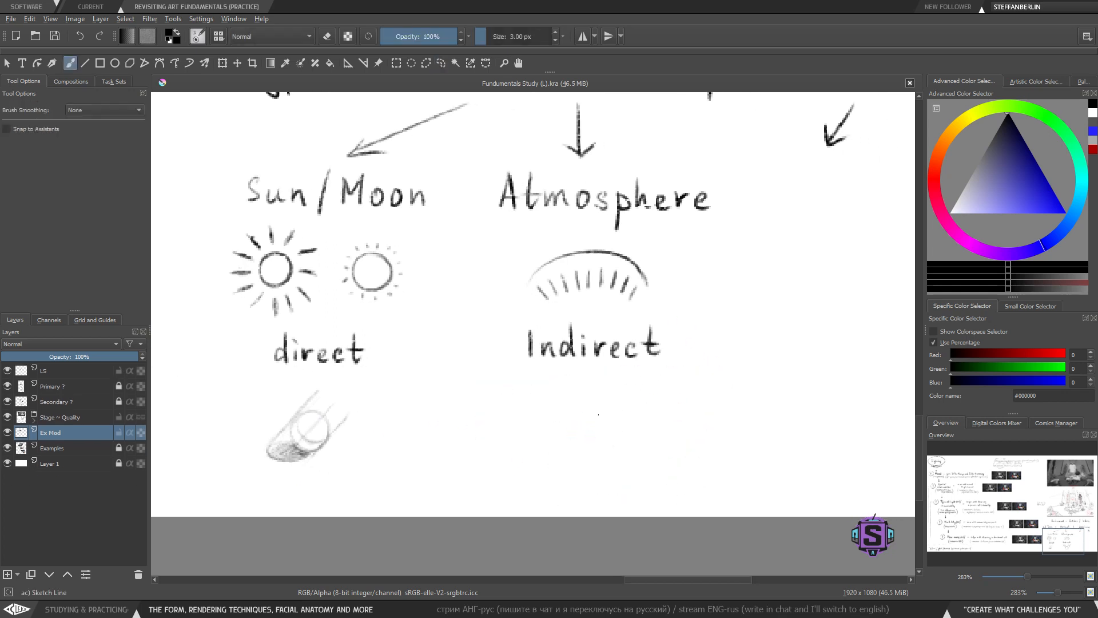
# - Sketch a small sphere with soft rays and shadow hatching below 'Indirect'
pyautogui.moveTo(576, 447)
pyautogui.mouseDown()
pyautogui.moveTo(594, 412)
pyautogui.moveTo(586, 451)
pyautogui.mouseUp()
pyautogui.press('e')
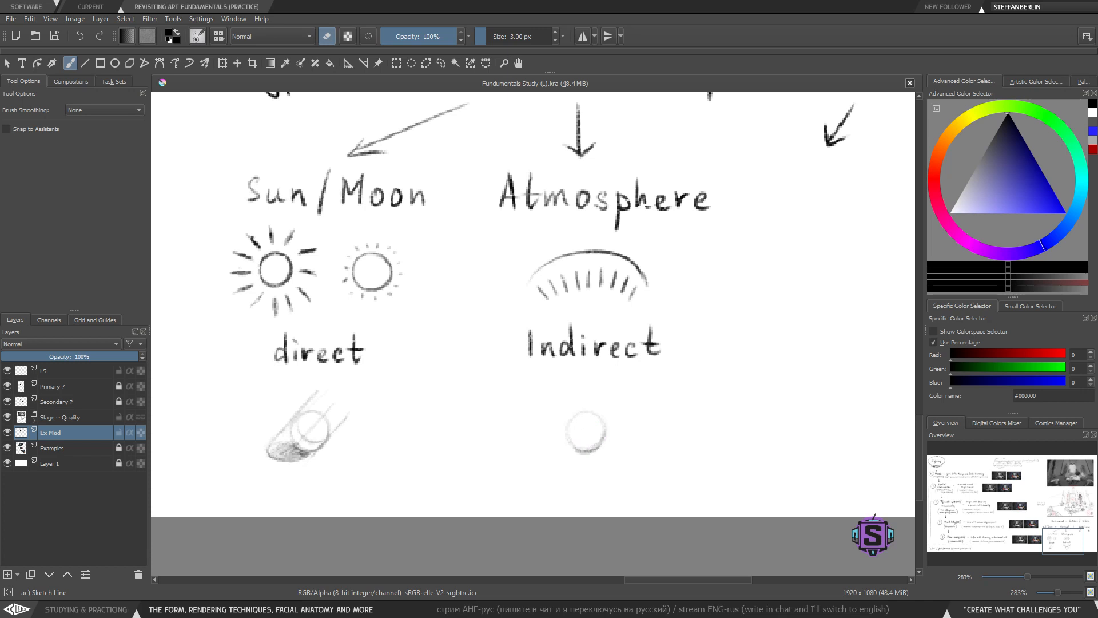
pyautogui.press('e')
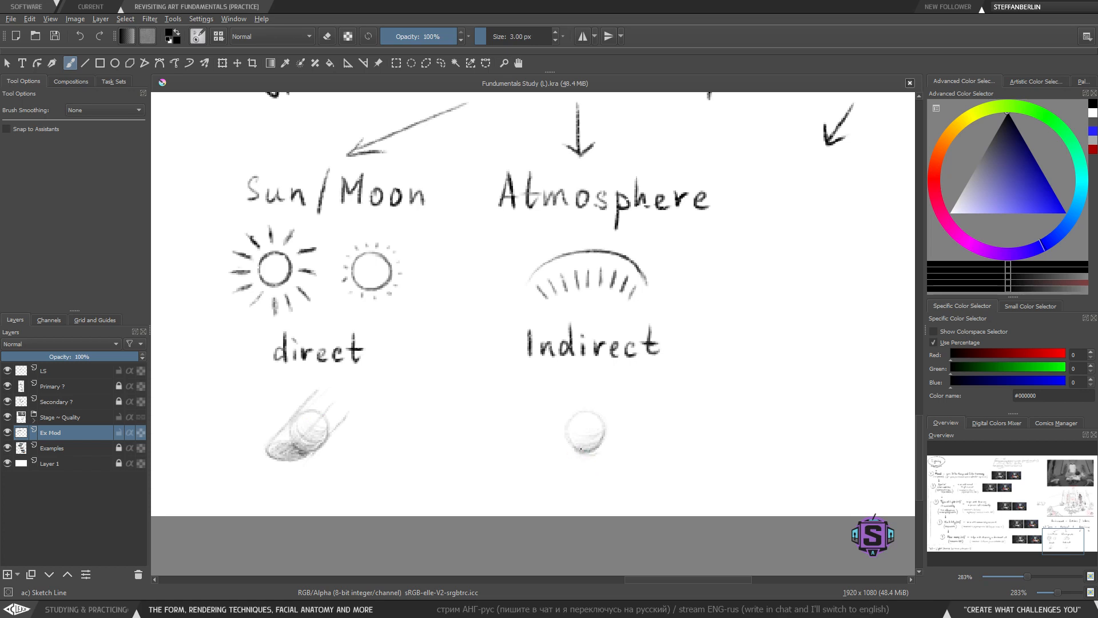
pyautogui.press('e')
pyautogui.press('e')
pyautogui.press('e')
pyautogui.press('e')
pyautogui.moveTo(603, 454); pyautogui.dragTo(617, 448)
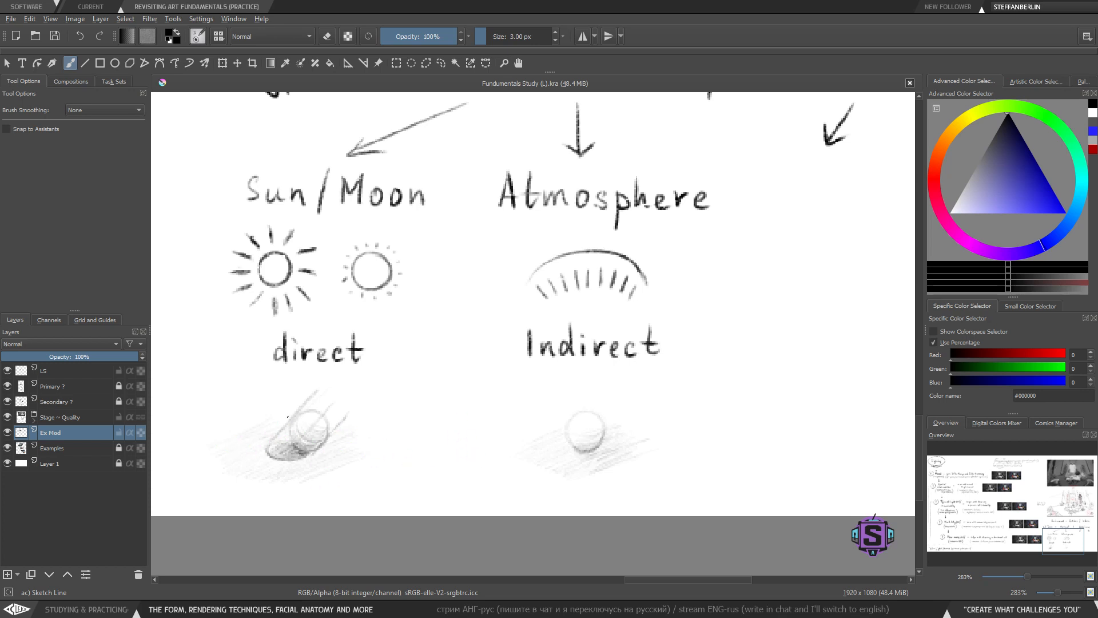
# - Select and reposition the sphere sketch below 'Indirect' with the Move tool
pyautogui.press('-')
pyautogui.press('-')
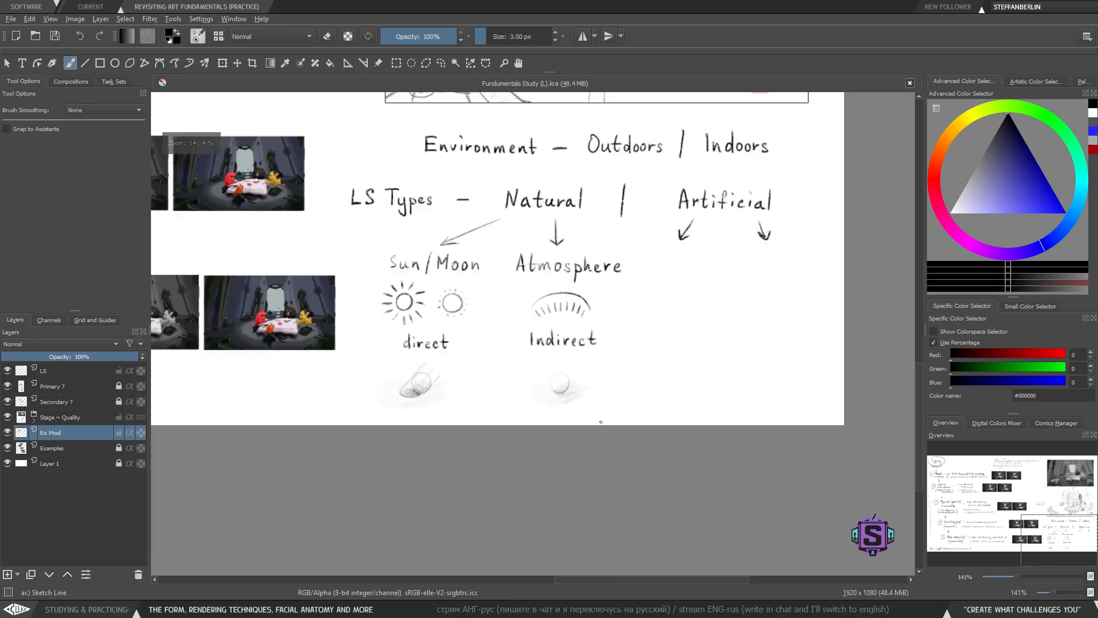
pyautogui.press('+')
pyautogui.press('+')
pyautogui.moveTo(651, 444)
pyautogui.mouseDown()
pyautogui.moveTo(461, 447)
pyautogui.moveTo(681, 468)
pyautogui.mouseUp()
pyautogui.press('l')
pyautogui.press('t')
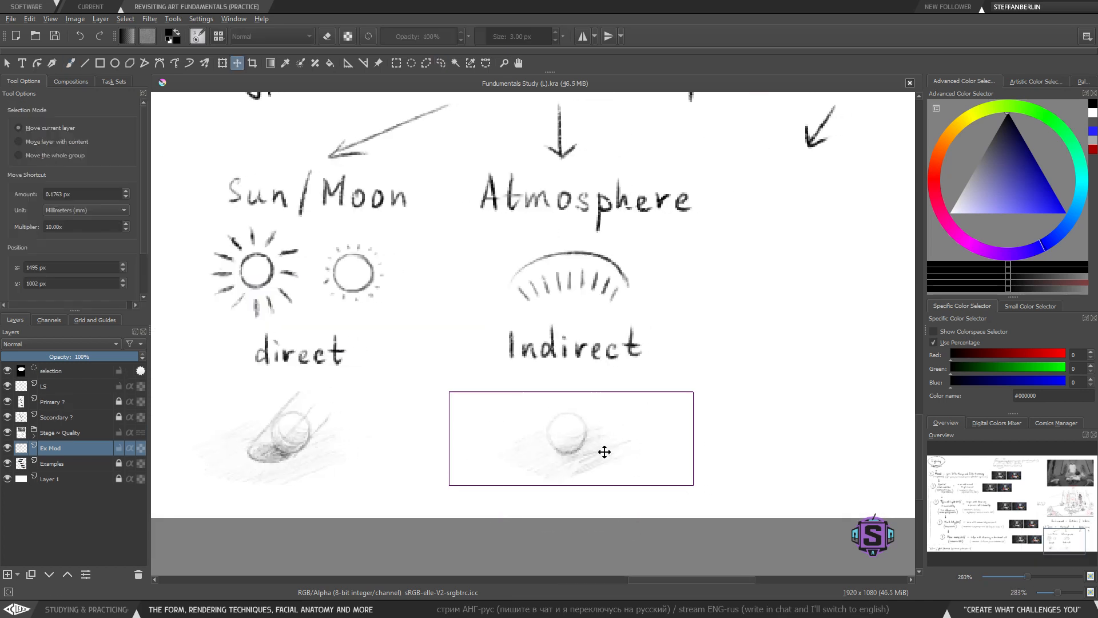
pyautogui.moveTo(604, 452); pyautogui.dragTo(608, 441)
pyautogui.hotkey('ctrl', 'shift', 'a')
pyautogui.press('b')
pyautogui.press('l')
pyautogui.moveTo(681, 467)
pyautogui.mouseDown()
pyautogui.moveTo(603, 386)
pyautogui.moveTo(674, 478)
pyautogui.mouseUp()
pyautogui.press('t')
pyautogui.moveTo(594, 440); pyautogui.dragTo(596, 444)
pyautogui.hotkey('ctrl', 'shift', 'a')
pyautogui.press('b')
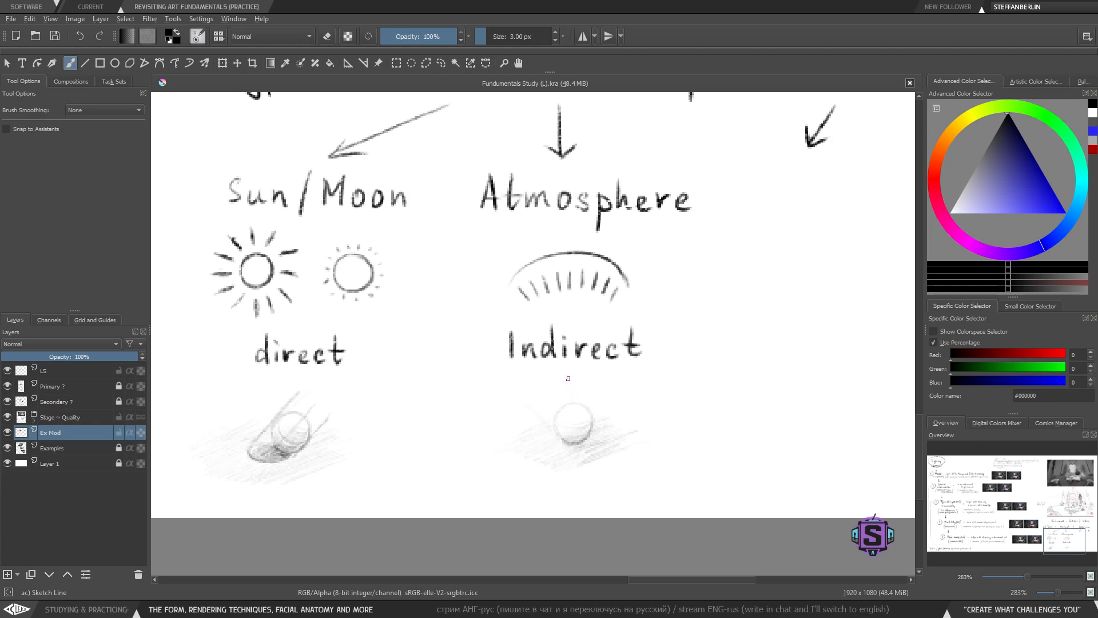
pyautogui.moveTo(568, 411); pyautogui.dragTo(572, 437)
pyautogui.moveTo(518, 321); pyautogui.dragTo(471, 395)
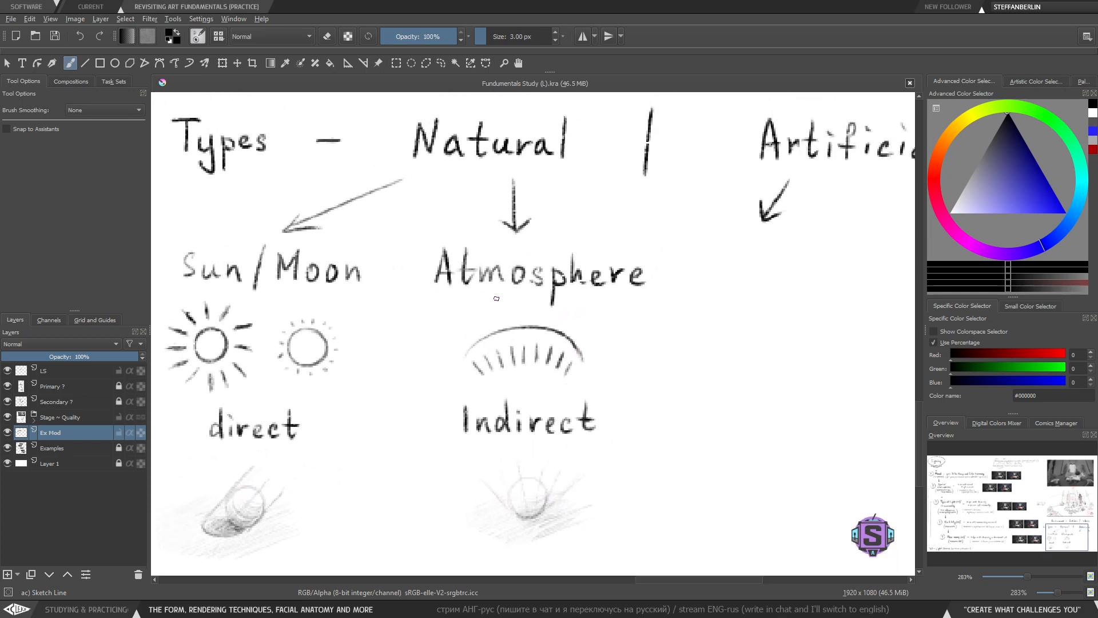
pyautogui.moveTo(405, 297); pyautogui.dragTo(656, 315)
pyautogui.hotkey('ctrl', 'z')
pyautogui.press('-')
pyautogui.press('-')
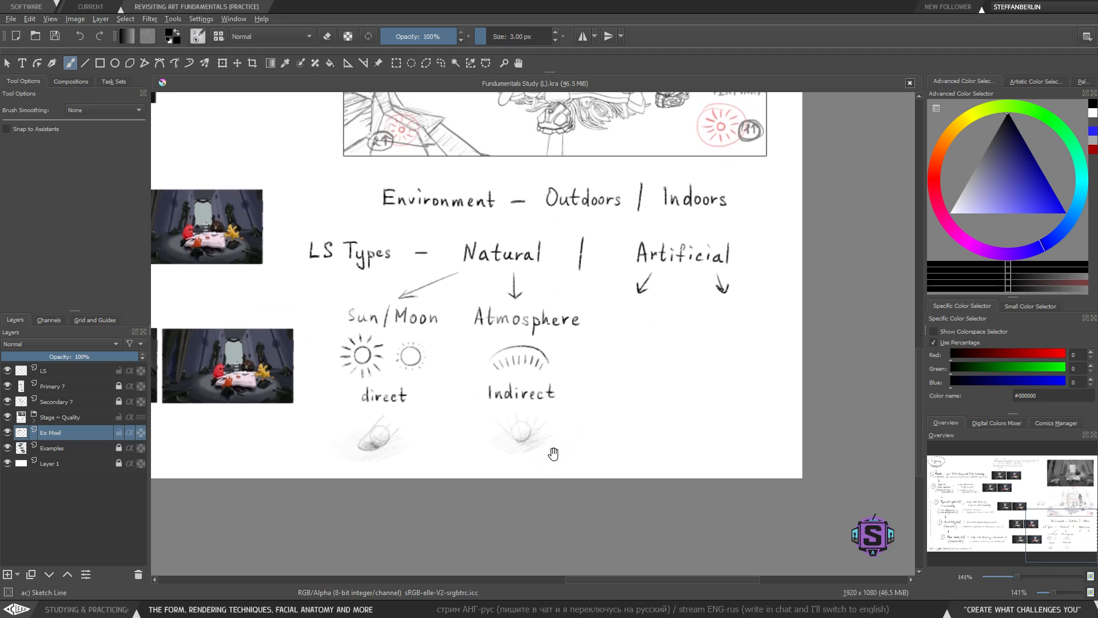
pyautogui.moveTo(552, 467); pyautogui.dragTo(538, 461)
pyautogui.press('+')
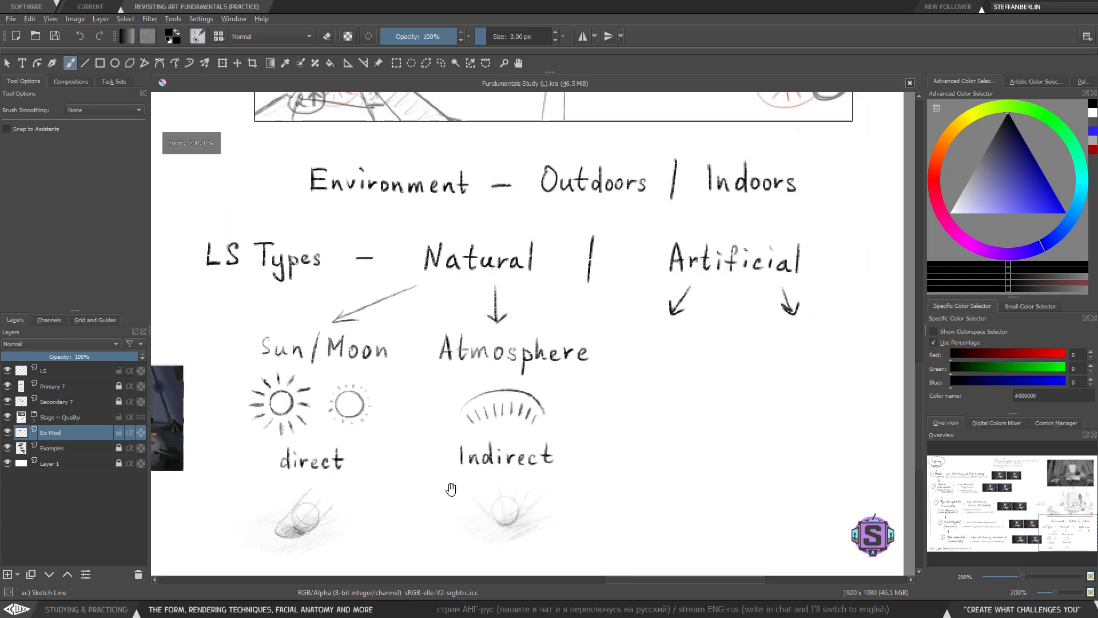
pyautogui.moveTo(491, 361)
pyautogui.mouseDown()
pyautogui.moveTo(407, 397)
pyautogui.moveTo(485, 411)
pyautogui.moveTo(452, 359)
pyautogui.mouseUp()
pyautogui.hotkey('ctrl', 'z')
# - Try drawing an ellipse around the moon icon beside the sun, then undo it
pyautogui.moveTo(456, 451); pyautogui.dragTo(495, 387)
pyautogui.press('+')
pyautogui.press('+')
pyautogui.moveTo(465, 511)
pyautogui.mouseDown()
pyautogui.moveTo(491, 413)
pyautogui.moveTo(490, 466)
pyautogui.mouseUp()
pyautogui.moveTo(550, 205)
pyautogui.mouseDown()
pyautogui.moveTo(521, 197)
pyautogui.moveTo(536, 213)
pyautogui.mouseUp()
pyautogui.hotkey('ctrl', 'z')
pyautogui.moveTo(462, 474); pyautogui.dragTo(481, 429)
pyautogui.moveTo(395, 403)
pyautogui.mouseDown()
pyautogui.moveTo(373, 428)
pyautogui.moveTo(427, 494)
pyautogui.moveTo(425, 473)
pyautogui.mouseUp()
pyautogui.hotkey('ctrl', 'z')
pyautogui.moveTo(343, 451)
pyautogui.mouseDown()
pyautogui.moveTo(323, 491)
pyautogui.moveTo(422, 505)
pyautogui.mouseUp()
pyautogui.hotkey('ctrl', 'z')
pyautogui.hotkey('ctrl', 'z')
pyautogui.moveTo(335, 455)
pyautogui.mouseDown()
pyautogui.moveTo(423, 505)
pyautogui.moveTo(362, 510)
pyautogui.moveTo(428, 504)
pyautogui.mouseUp()
pyautogui.hotkey('ctrl', 'z')
pyautogui.hotkey('ctrl', 'z')
pyautogui.moveTo(523, 157)
pyautogui.mouseDown()
pyautogui.moveTo(422, 199)
pyautogui.moveTo(466, 164)
pyautogui.mouseUp()
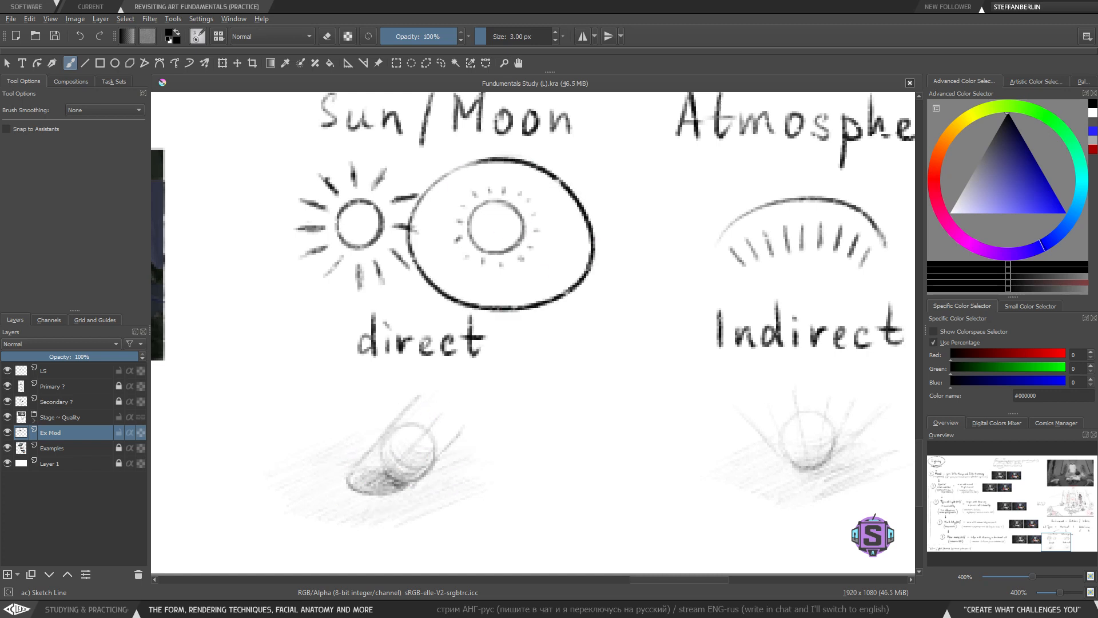
pyautogui.hotkey('ctrl', 'z')
pyautogui.moveTo(509, 356); pyautogui.dragTo(506, 465)
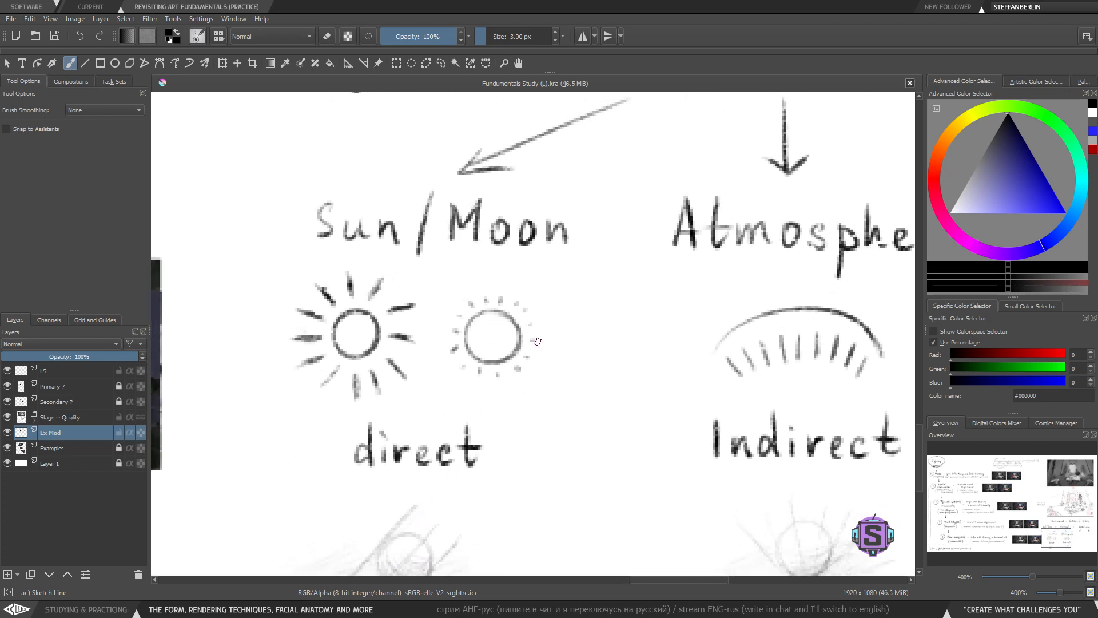
# - Try circling the moon icon and drawing a curved arrow to the atmosphere arc, then undo both
pyautogui.moveTo(532, 281)
pyautogui.mouseDown()
pyautogui.moveTo(575, 320)
pyautogui.moveTo(515, 276)
pyautogui.mouseUp()
pyautogui.hotkey('ctrl', 'z')
pyautogui.scroll(-3, 515, 435)
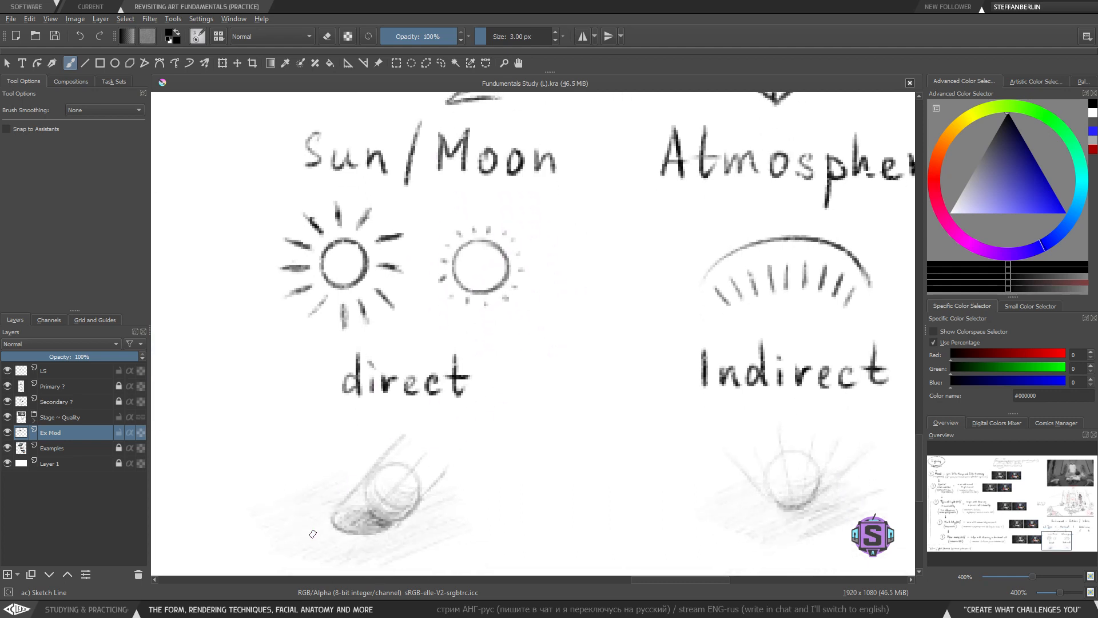
pyautogui.scroll(1, 468, 433)
pyautogui.moveTo(468, 433)
pyautogui.mouseDown()
pyautogui.moveTo(461, 468)
pyautogui.moveTo(457, 441)
pyautogui.mouseUp()
pyautogui.moveTo(515, 231)
pyautogui.mouseDown()
pyautogui.moveTo(422, 262)
pyautogui.moveTo(416, 324)
pyautogui.moveTo(532, 322)
pyautogui.moveTo(525, 239)
pyautogui.moveTo(484, 228)
pyautogui.mouseUp()
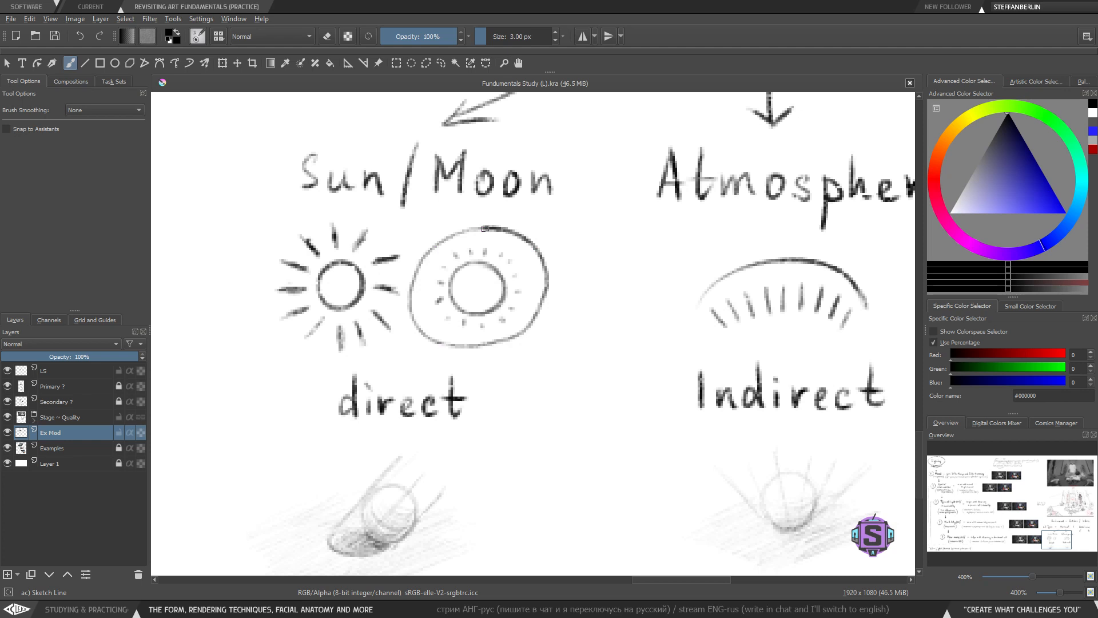
pyautogui.moveTo(447, 465); pyautogui.dragTo(284, 601)
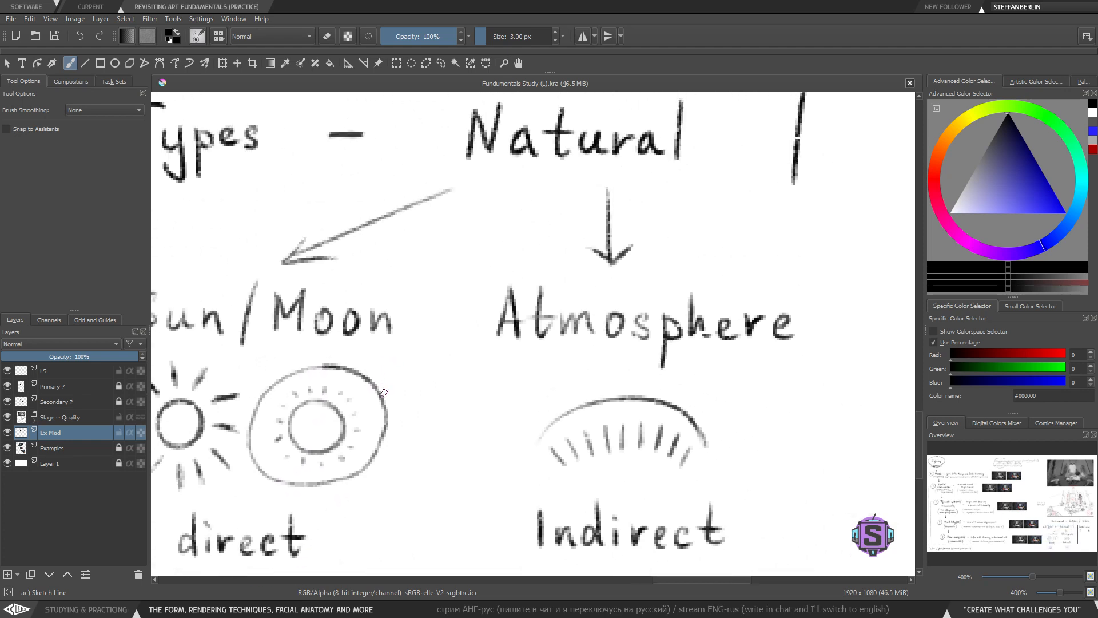
pyautogui.moveTo(384, 393)
pyautogui.mouseDown()
pyautogui.moveTo(491, 352)
pyautogui.moveTo(579, 392)
pyautogui.moveTo(553, 391)
pyautogui.moveTo(588, 365)
pyautogui.mouseUp()
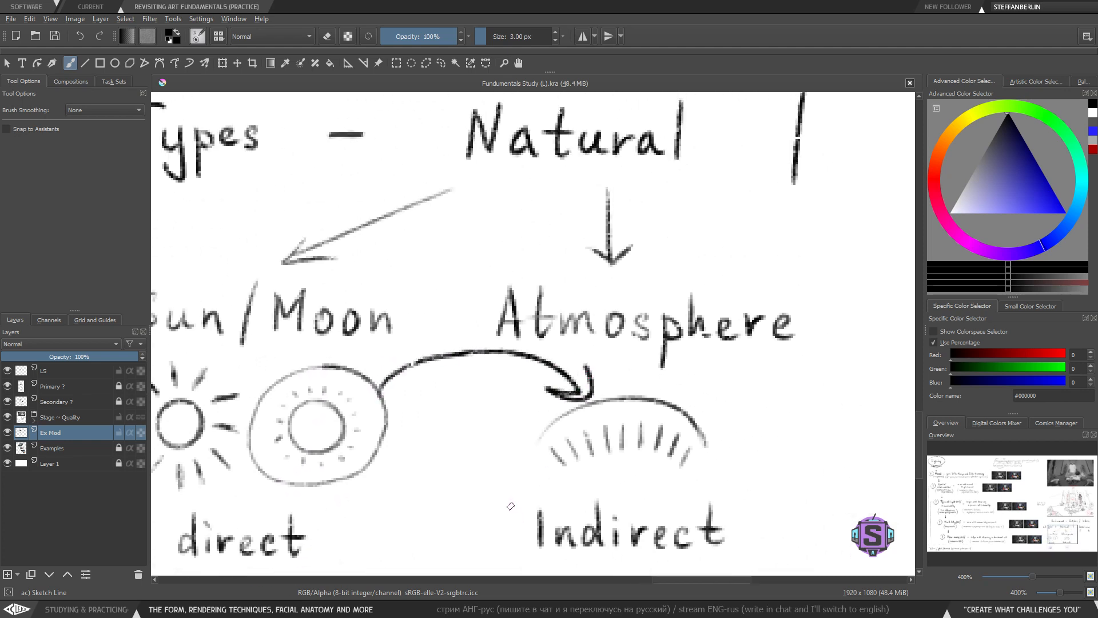
pyautogui.moveTo(484, 486); pyautogui.dragTo(561, 479)
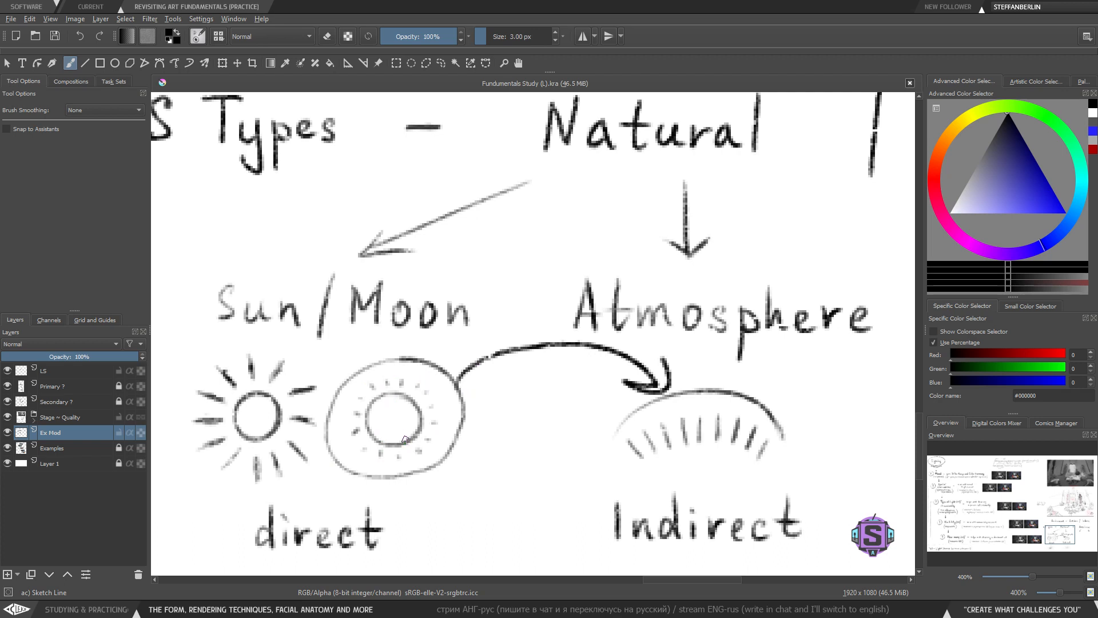
pyautogui.hotkey('ctrl', 'z')
pyautogui.hotkey('ctrl', 'z')
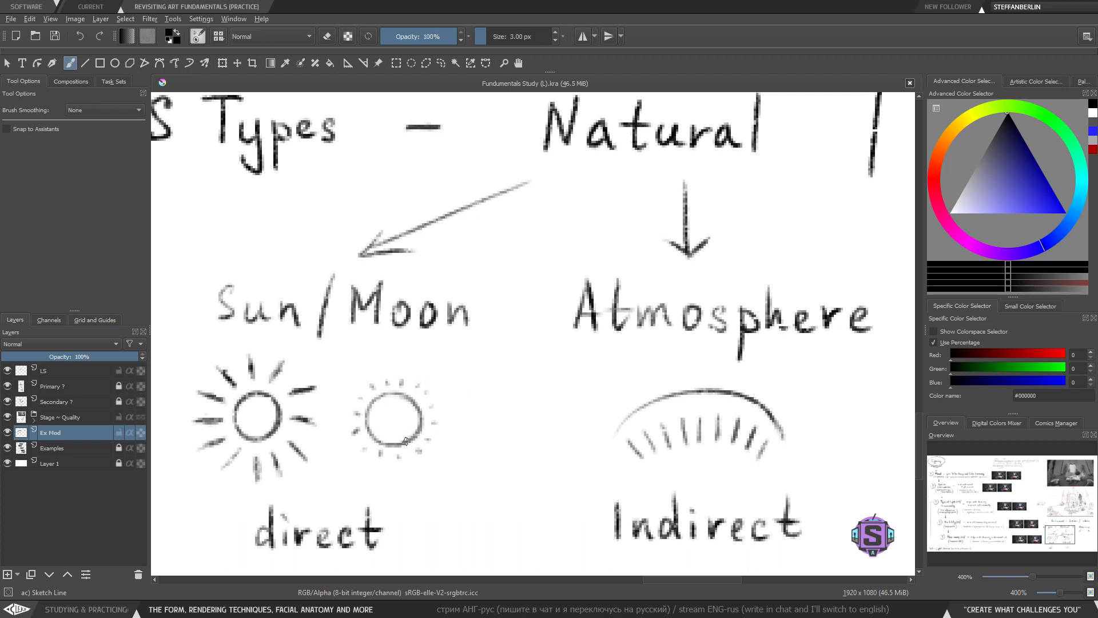
pyautogui.moveTo(443, 566); pyautogui.dragTo(473, 375)
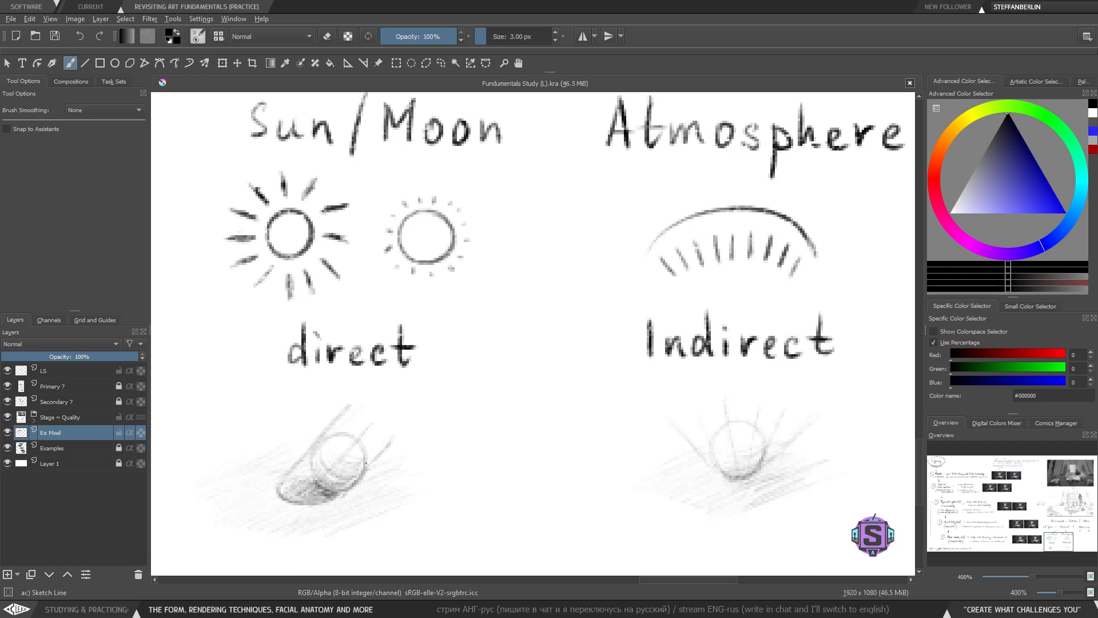
pyautogui.moveTo(251, 464); pyautogui.dragTo(242, 490)
pyautogui.hotkey('ctrl', 'z')
pyautogui.scroll(-2, 451, 444)
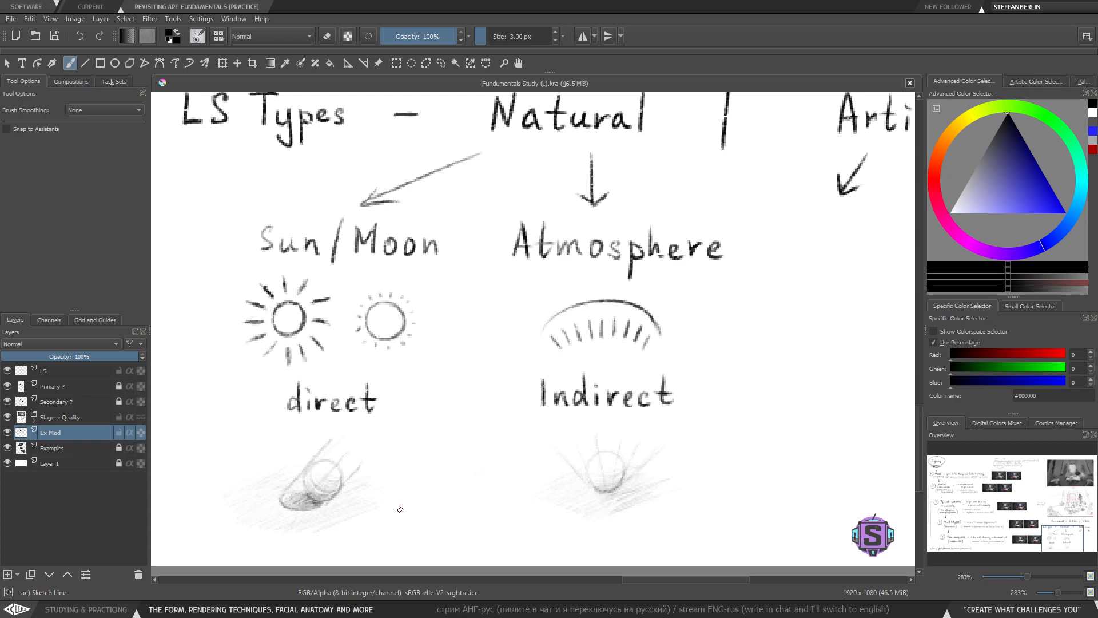
pyautogui.press('-')
pyautogui.press('-')
pyautogui.press('+')
pyautogui.press('+')
pyautogui.moveTo(430, 495); pyautogui.dragTo(433, 508)
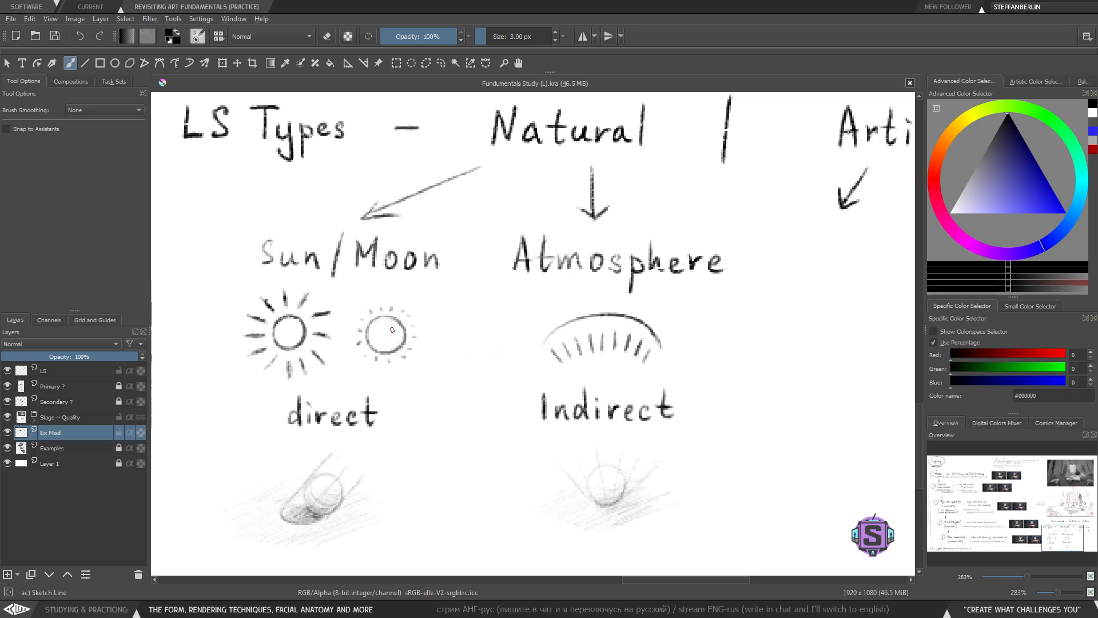
# - Draw a question mark beside the moon icon under 'Sun/Moon'
pyautogui.moveTo(388, 301); pyautogui.dragTo(400, 288)
pyautogui.hotkey('ctrl', 'z')
pyautogui.moveTo(437, 323); pyautogui.dragTo(441, 334)
pyautogui.click(441, 338)
pyautogui.hotkey('ctrl', 'z')
pyautogui.moveTo(436, 329); pyautogui.dragTo(438, 341)
# - Look over the LS Types notes and the empty space below 'Artificial'
pyautogui.press('-')
pyautogui.press('-')
pyautogui.moveTo(595, 417)
pyautogui.mouseDown()
pyautogui.moveTo(501, 480)
pyautogui.moveTo(445, 499)
pyautogui.moveTo(452, 457)
pyautogui.moveTo(436, 476)
pyautogui.moveTo(590, 418)
pyautogui.mouseUp()
pyautogui.press('+')
pyautogui.press('+')
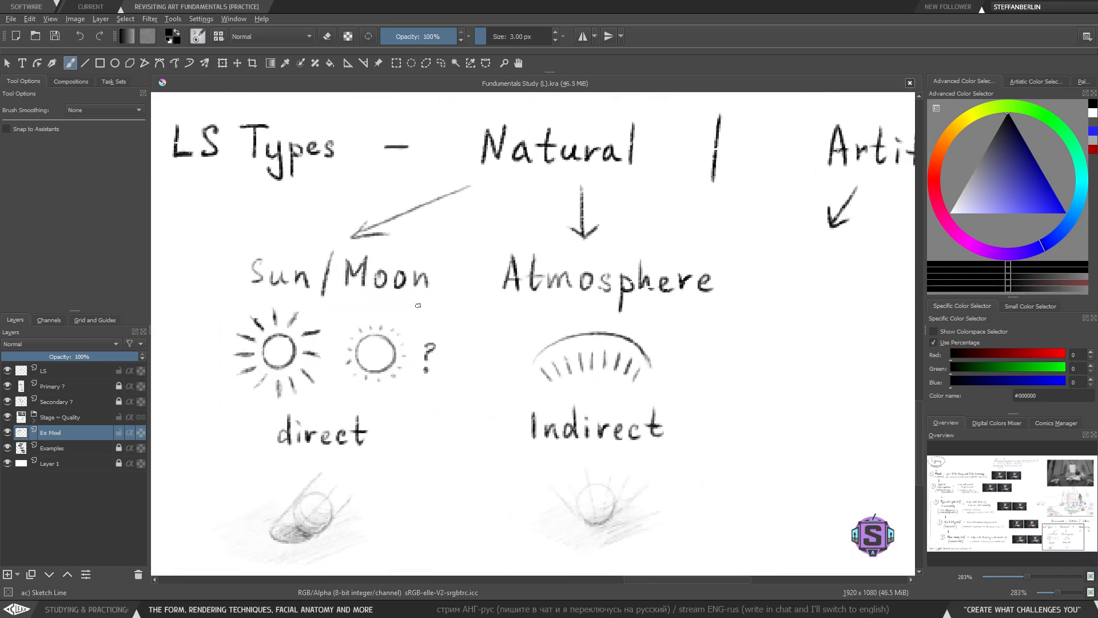
pyautogui.moveTo(501, 356); pyautogui.dragTo(457, 428)
pyautogui.press('-')
pyautogui.press('-')
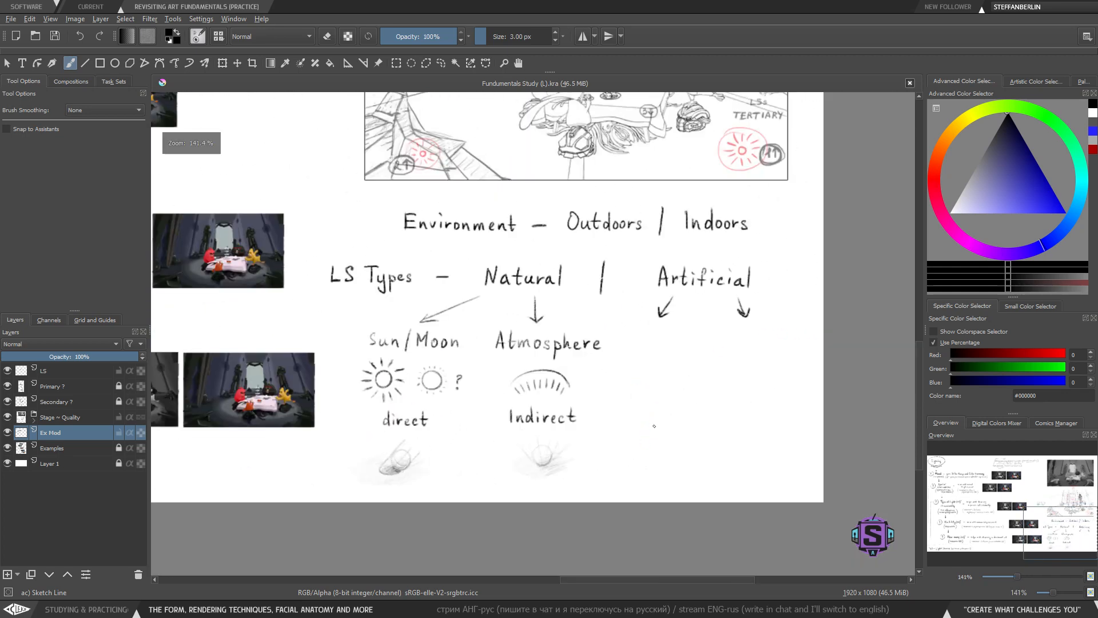
pyautogui.moveTo(655, 426); pyautogui.dragTo(617, 432)
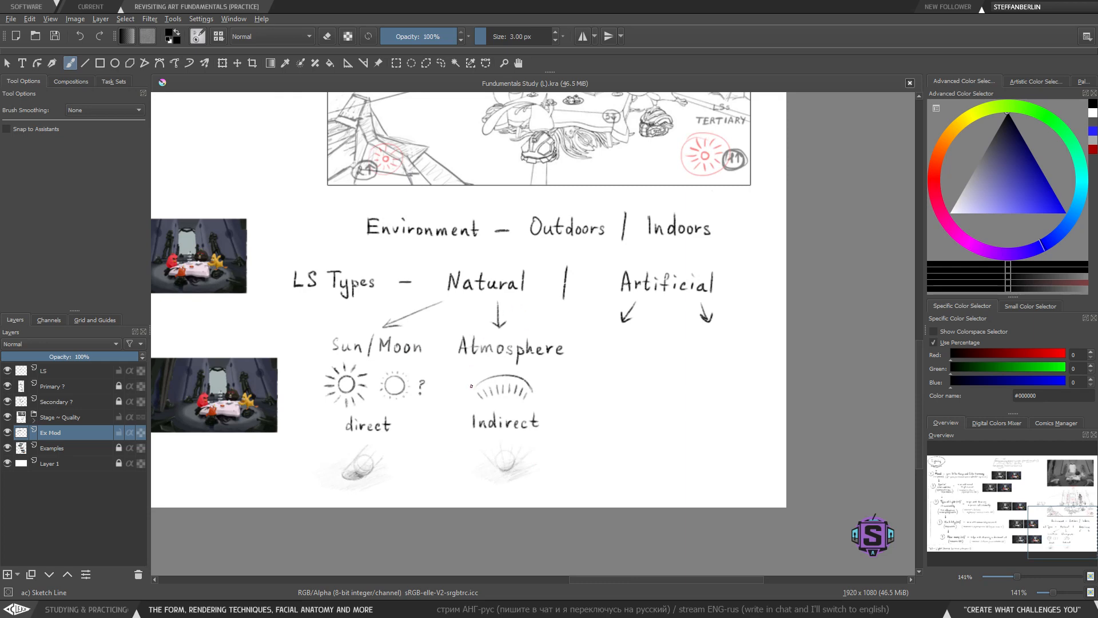
pyautogui.moveTo(613, 418); pyautogui.dragTo(483, 421)
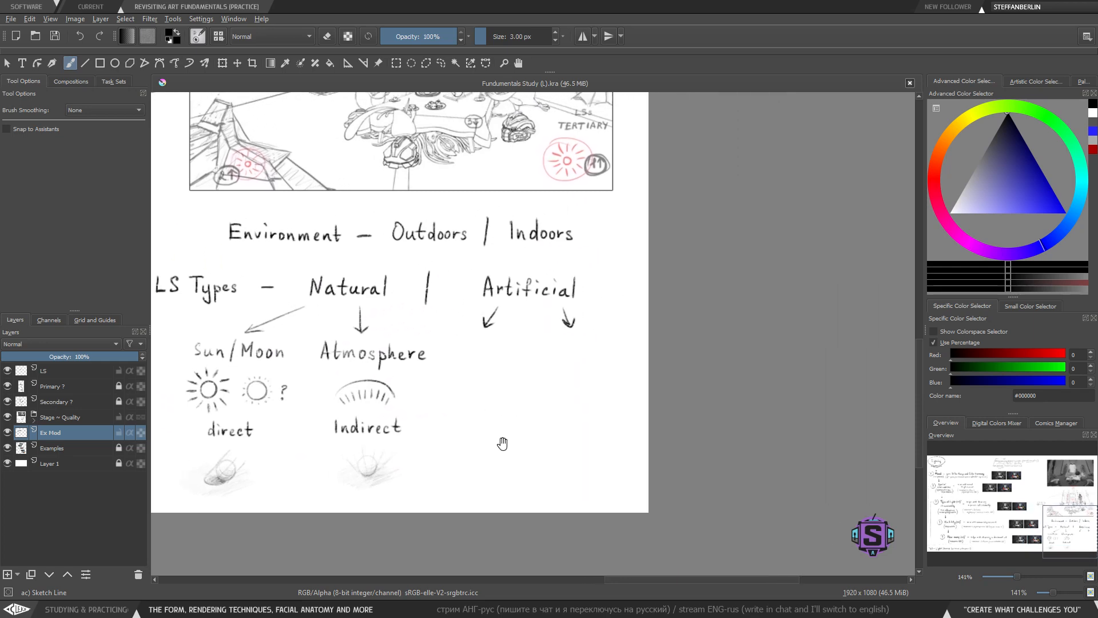
pyautogui.press('+')
pyautogui.press('-')
pyautogui.press('-')
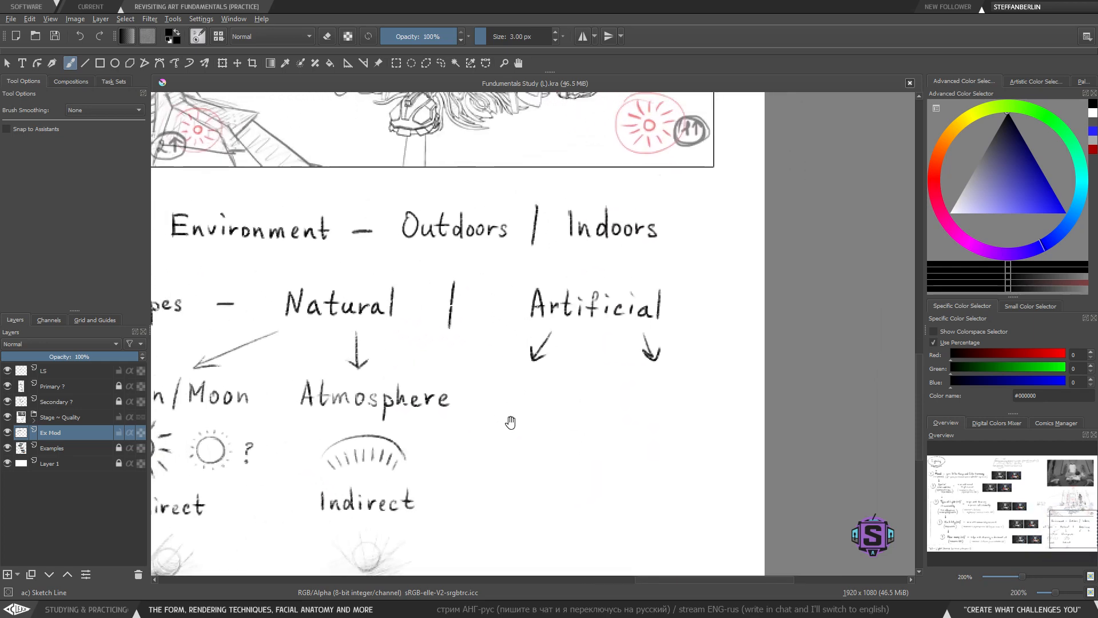
pyautogui.press('+')
pyautogui.moveTo(544, 421); pyautogui.dragTo(490, 395)
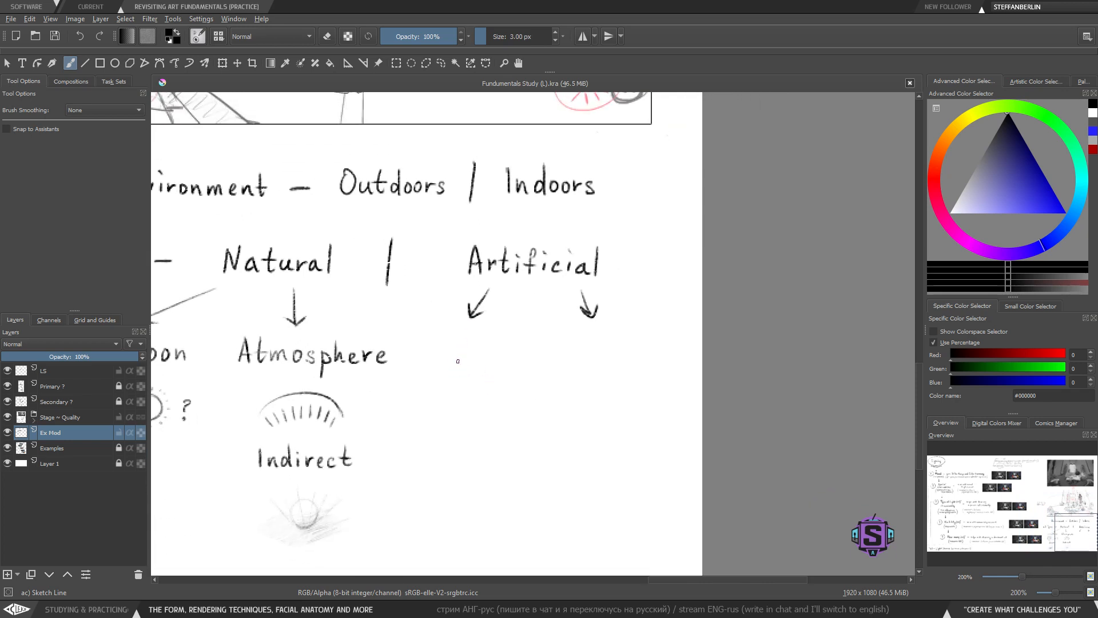
pyautogui.press('+')
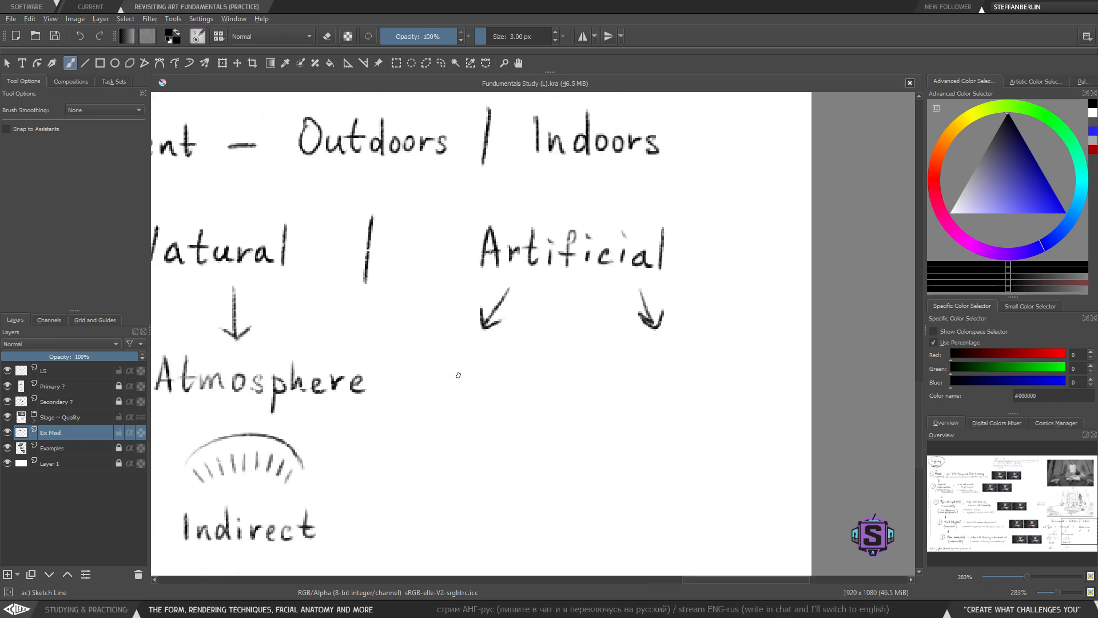
pyautogui.moveTo(473, 370); pyautogui.dragTo(474, 398)
pyautogui.hotkey('ctrl', 'z')
pyautogui.hotkey('ctrl', 'z')
pyautogui.hotkey('ctrl', 'z')
# - Underline the 'direct' label with a single stroke
pyautogui.press('-')
pyautogui.press('-')
pyautogui.moveTo(422, 429); pyautogui.dragTo(657, 401)
pyautogui.press('+')
pyautogui.press('+')
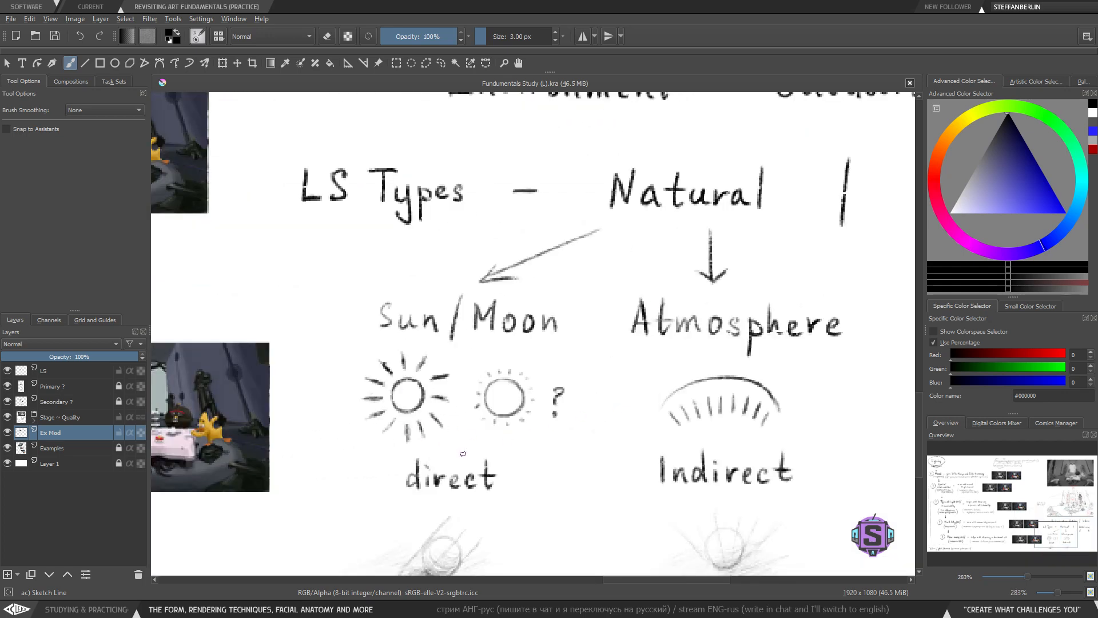
pyautogui.moveTo(494, 501); pyautogui.dragTo(474, 409)
pyautogui.hotkey('ctrl', 'z')
pyautogui.moveTo(354, 419); pyautogui.dragTo(502, 407)
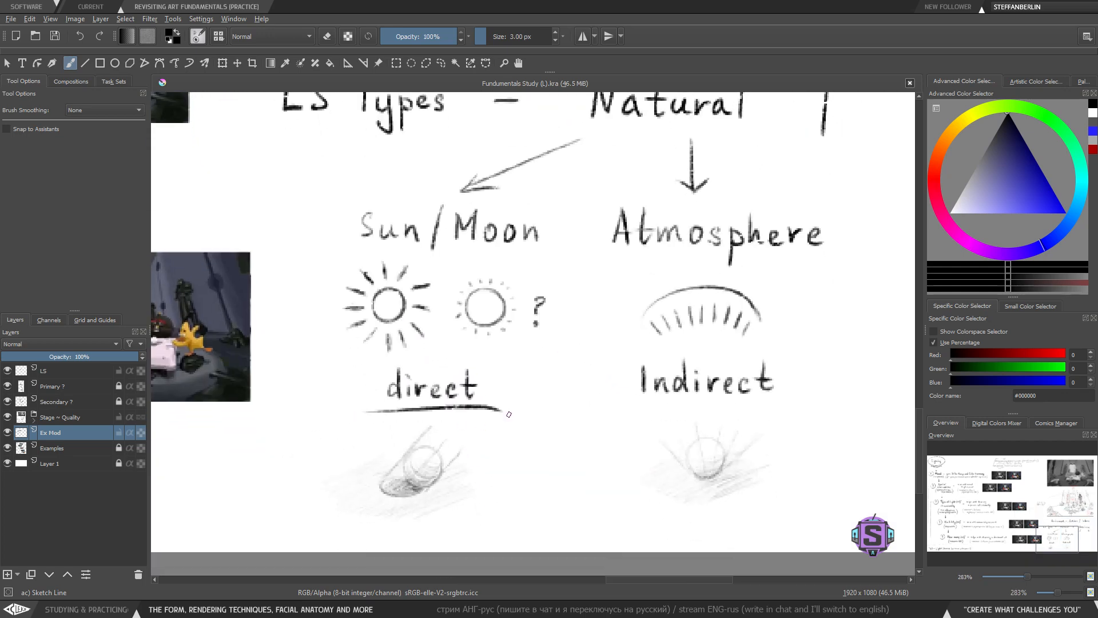
# - Undo the underline beneath the 'direct' label
pyautogui.hotkey('ctrl', 'z')
pyautogui.scroll(4, 473, 470)
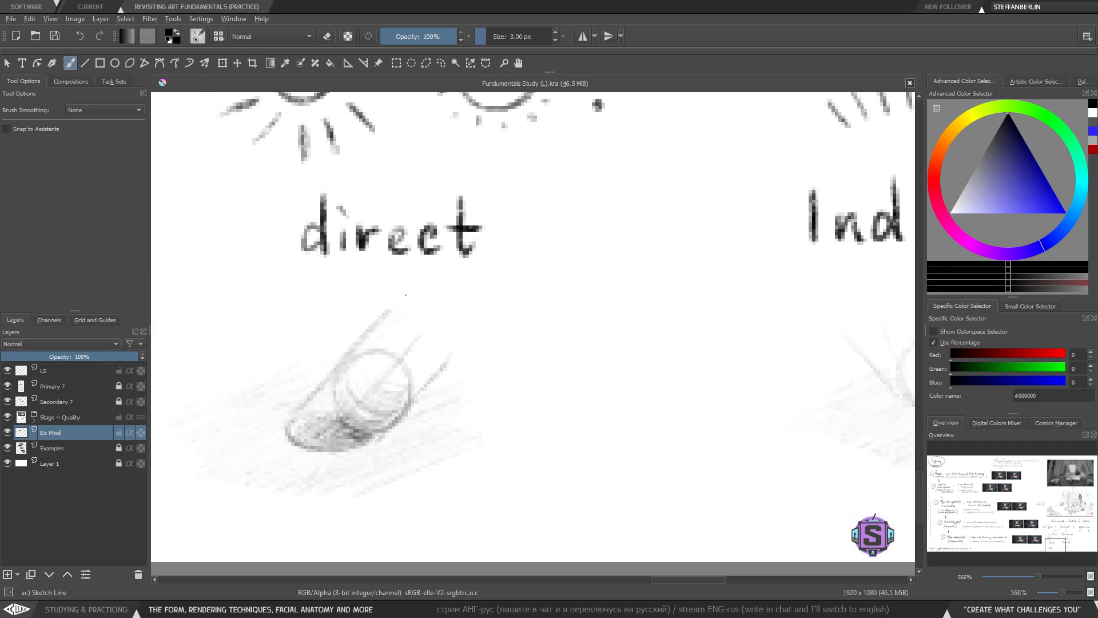
pyautogui.moveTo(405, 292)
pyautogui.mouseDown()
pyautogui.moveTo(312, 419)
pyautogui.moveTo(397, 285)
pyautogui.mouseUp()
pyautogui.hotkey('ctrl', 'z')
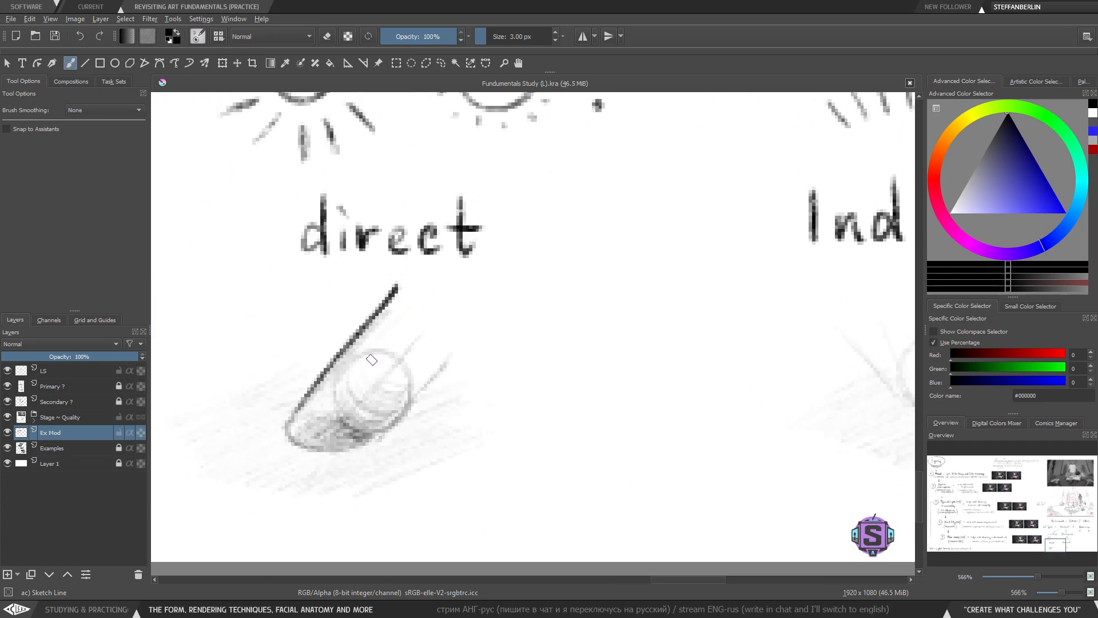
# - Try adding diagonal ray lines over the direct-light ball sketch, then undo them
pyautogui.moveTo(336, 428); pyautogui.dragTo(433, 306)
pyautogui.moveTo(376, 438); pyautogui.dragTo(478, 304)
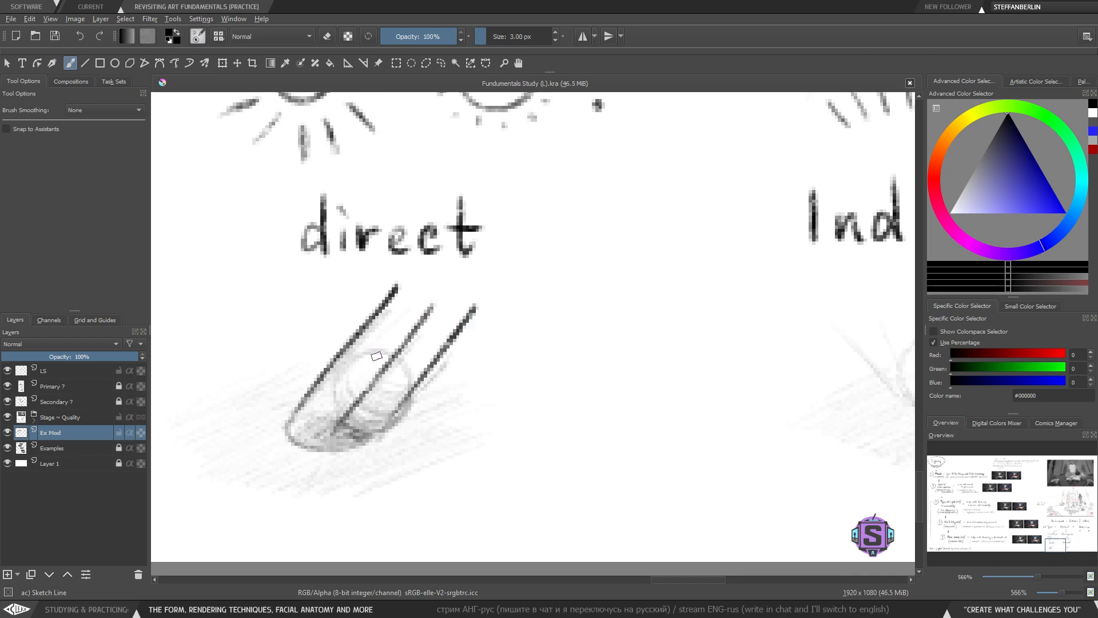
pyautogui.hotkey('ctrl', 'z')
pyautogui.moveTo(402, 422); pyautogui.dragTo(496, 301)
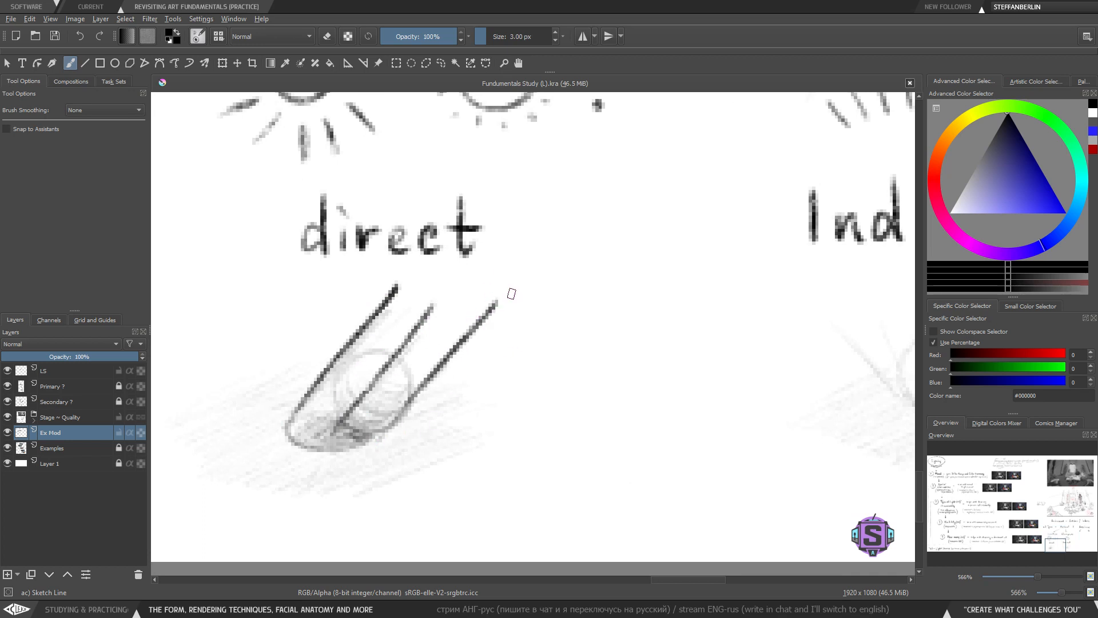
pyautogui.hotkey('ctrl', 'z')
pyautogui.hotkey('ctrl', 'z')
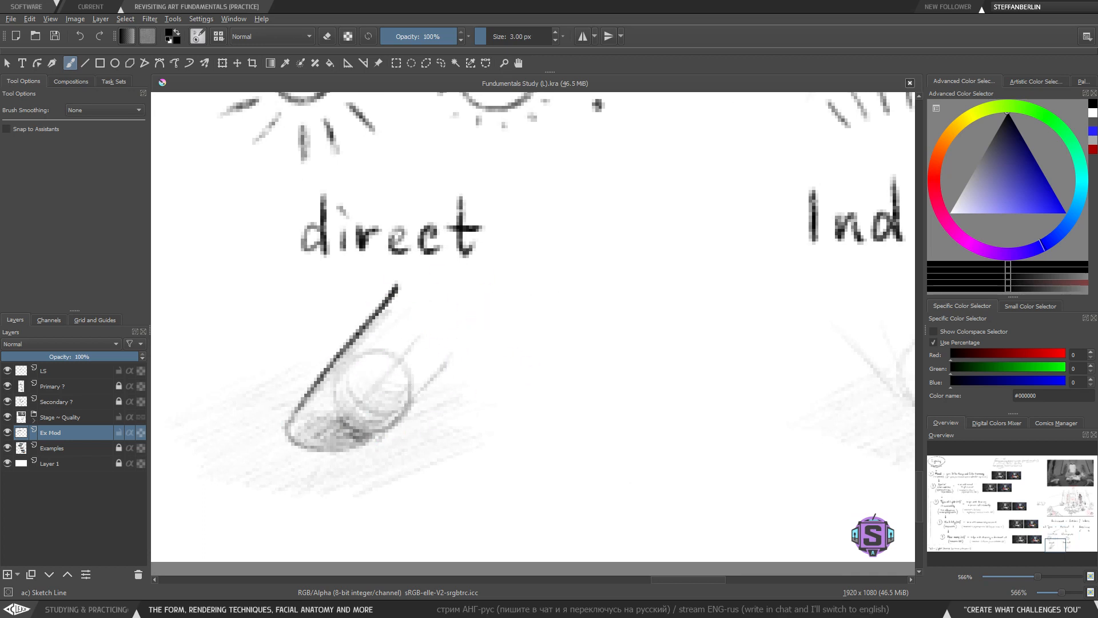
pyautogui.hotkey('ctrl', 'z')
# - Look over the direct and indirect ball sketches beneath the labels
pyautogui.moveTo(645, 285); pyautogui.dragTo(579, 317)
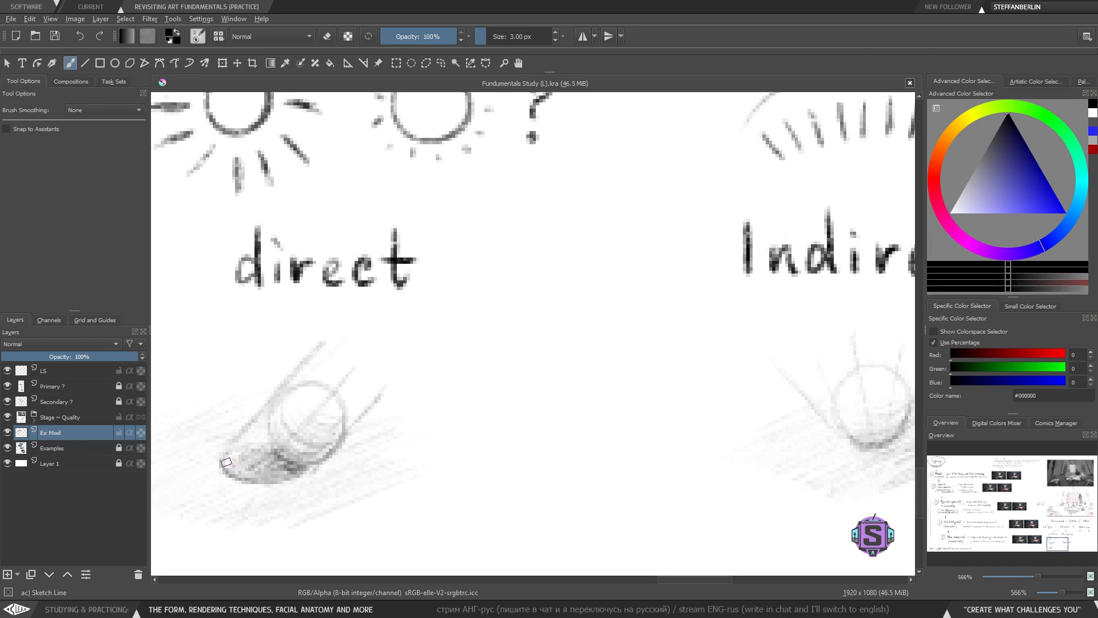
pyautogui.moveTo(230, 474)
pyautogui.mouseDown()
pyautogui.moveTo(282, 482)
pyautogui.moveTo(310, 468)
pyautogui.moveTo(228, 459)
pyautogui.mouseUp()
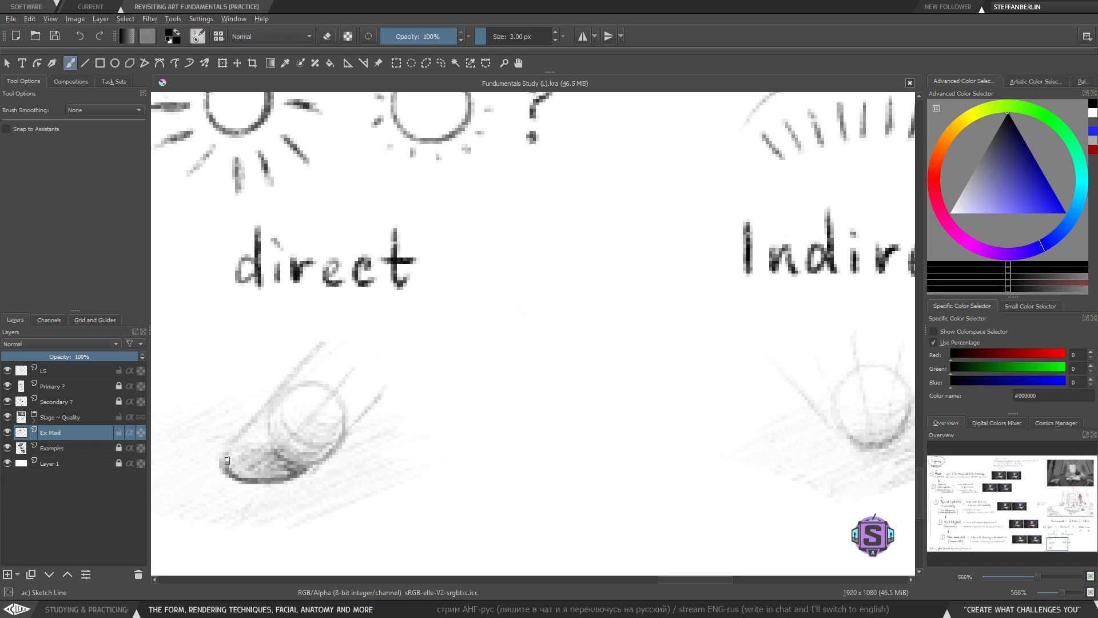
pyautogui.hotkey('ctrl', 'z')
pyautogui.moveTo(893, 363); pyautogui.dragTo(517, 351)
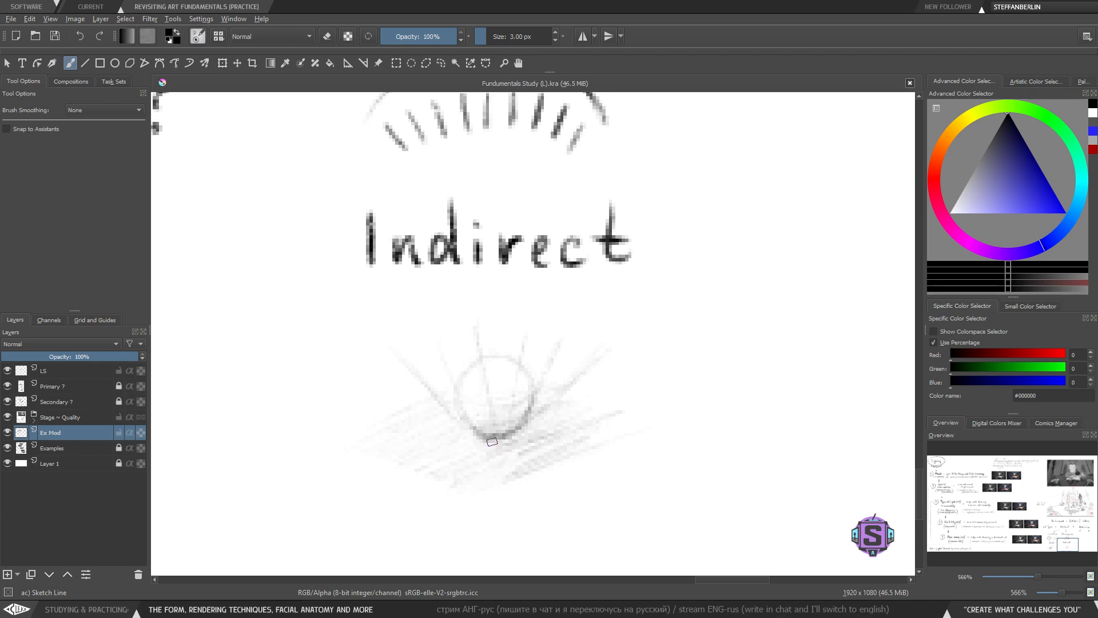
pyautogui.hotkey('ctrl', '-')
pyautogui.hotkey('ctrl', '-')
pyautogui.moveTo(422, 430); pyautogui.dragTo(430, 472)
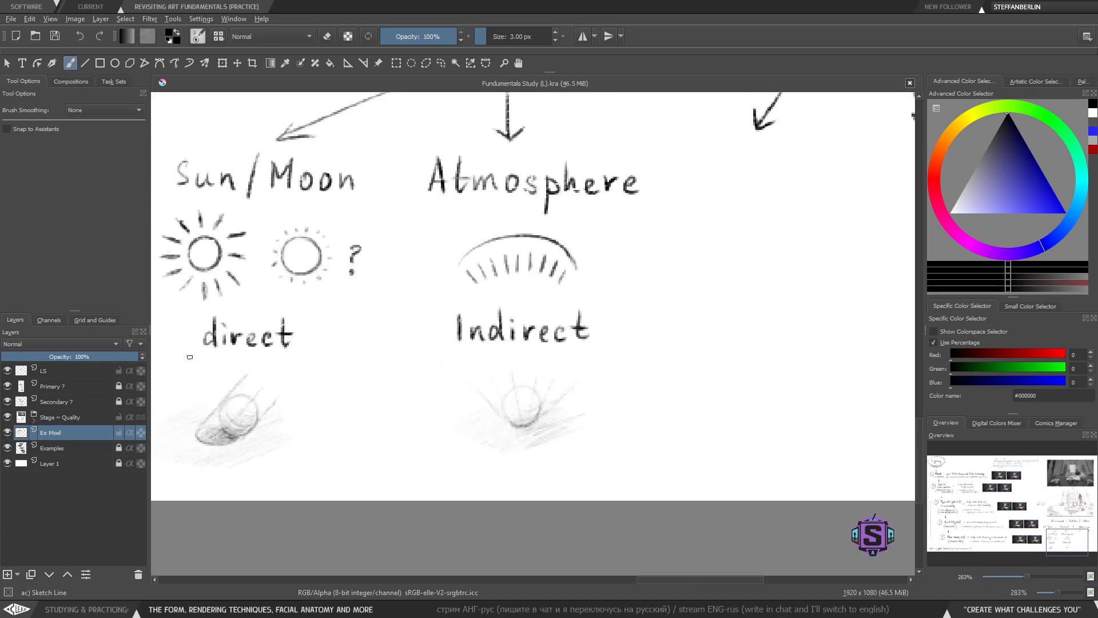
pyautogui.moveTo(338, 441); pyautogui.dragTo(479, 448)
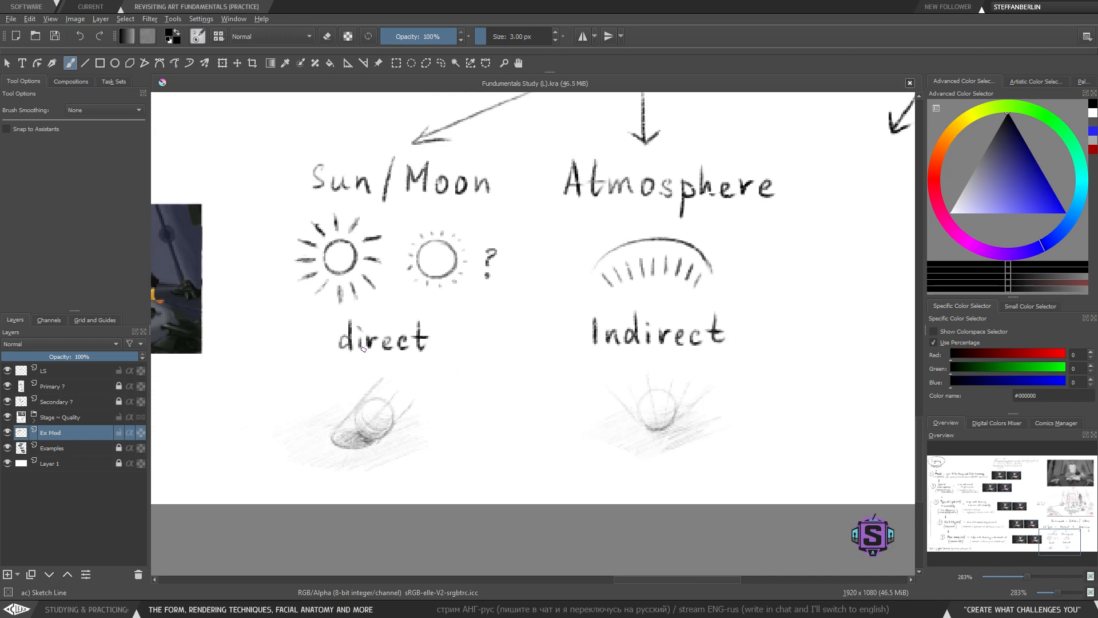
pyautogui.hotkey('ctrl', '+')
pyautogui.moveTo(399, 473); pyautogui.dragTo(463, 455)
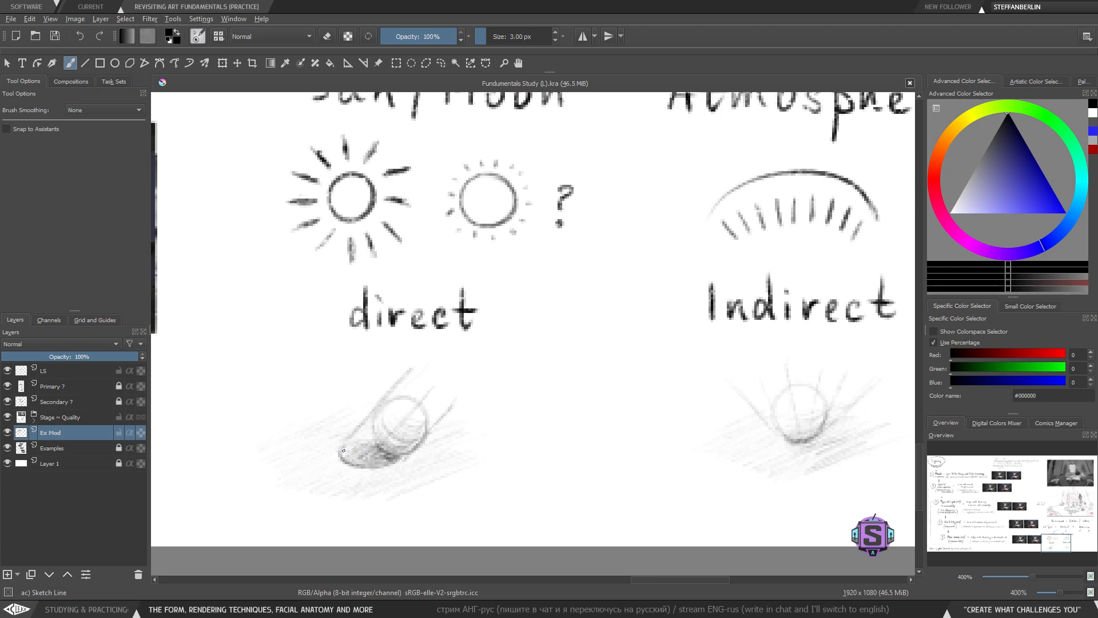
pyautogui.moveTo(756, 403); pyautogui.dragTo(480, 402)
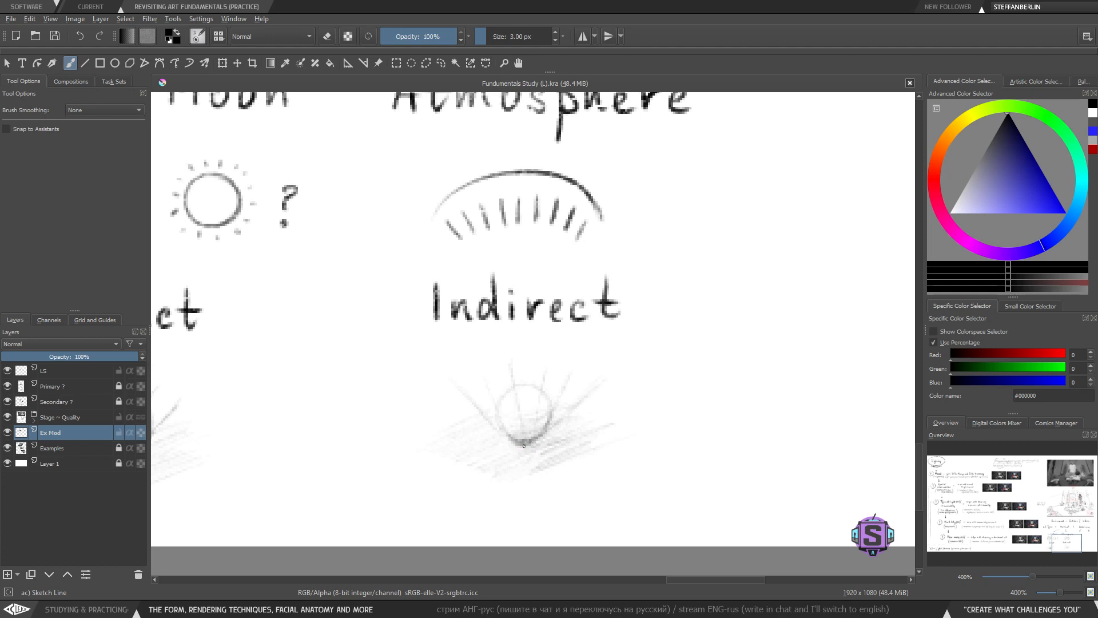
pyautogui.press('e')
pyautogui.moveTo(511, 443); pyautogui.dragTo(524, 444)
pyautogui.press('e')
pyautogui.press('e')
pyautogui.press('e')
pyautogui.moveTo(628, 421); pyautogui.dragTo(543, 431)
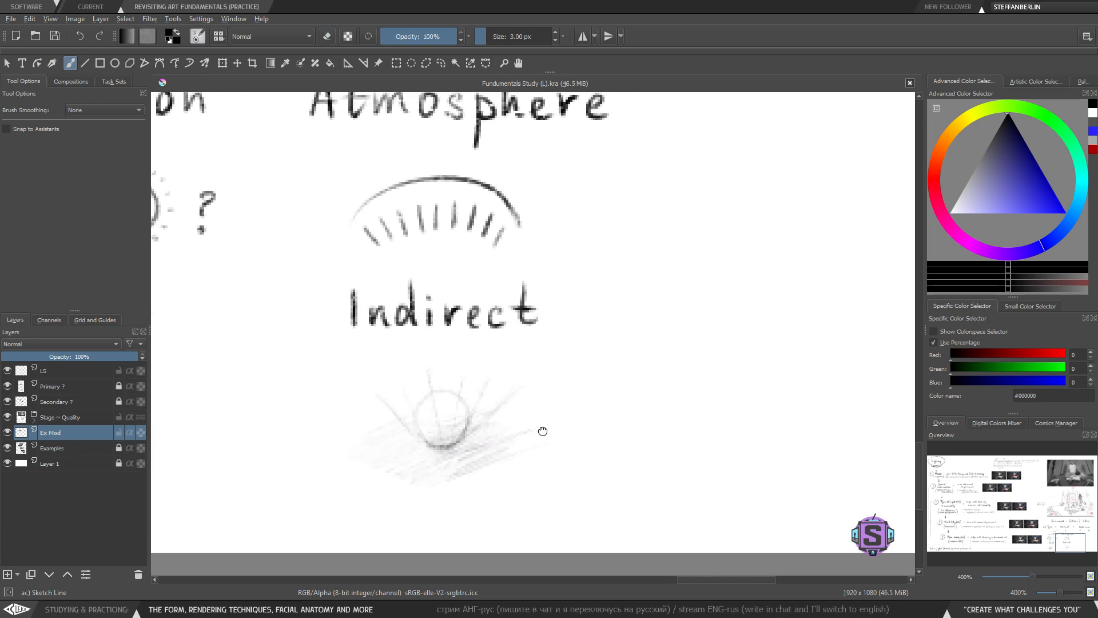
pyautogui.press('-')
pyautogui.moveTo(610, 448)
pyautogui.mouseDown()
pyautogui.moveTo(478, 490)
pyautogui.moveTo(606, 443)
pyautogui.mouseUp()
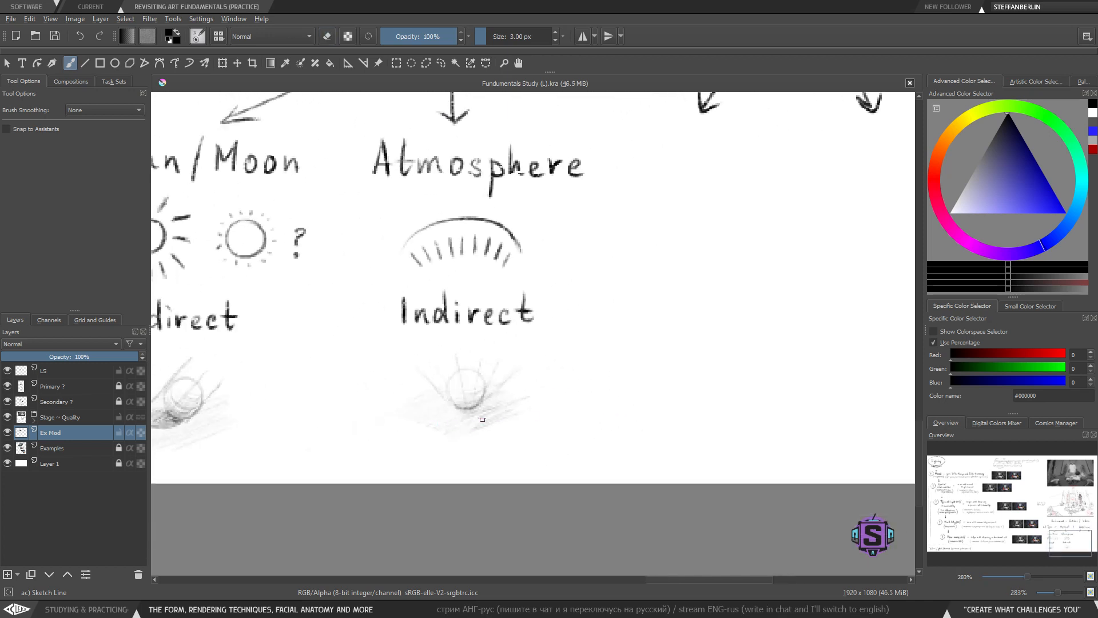
pyautogui.moveTo(537, 421)
pyautogui.mouseDown()
pyautogui.moveTo(554, 422)
pyautogui.moveTo(508, 444)
pyautogui.moveTo(525, 410)
pyautogui.moveTo(516, 444)
pyautogui.moveTo(541, 443)
pyautogui.mouseUp()
# - Write the label 'Point' under the right arrow beneath 'Artificial'
pyautogui.moveTo(566, 319)
pyautogui.mouseDown()
pyautogui.moveTo(498, 410)
pyautogui.moveTo(507, 410)
pyautogui.mouseUp()
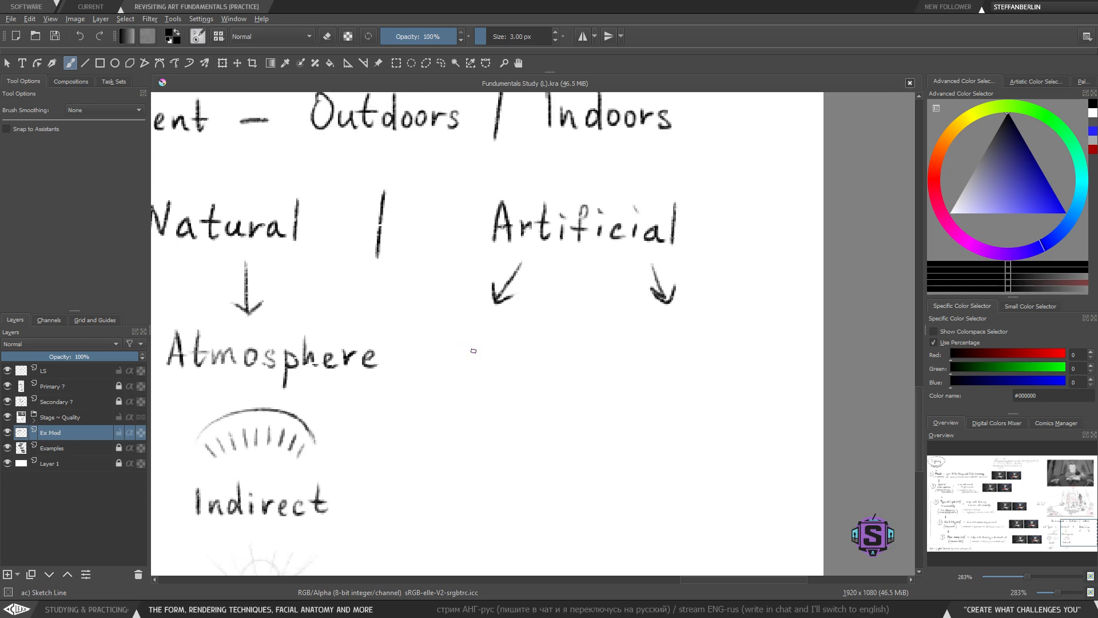
pyautogui.moveTo(454, 346); pyautogui.dragTo(454, 367)
pyautogui.moveTo(453, 336)
pyautogui.mouseDown()
pyautogui.moveTo(472, 347)
pyautogui.moveTo(456, 354)
pyautogui.moveTo(479, 356)
pyautogui.mouseUp()
pyautogui.hotkey('ctrl', 'z')
pyautogui.hotkey('ctrl', 'z')
pyautogui.hotkey('ctrl', 'z')
pyautogui.moveTo(647, 331); pyautogui.dragTo(646, 359)
pyautogui.moveTo(648, 332)
pyautogui.mouseDown()
pyautogui.moveTo(663, 340)
pyautogui.moveTo(651, 350)
pyautogui.moveTo(691, 363)
pyautogui.moveTo(740, 361)
pyautogui.moveTo(744, 345)
pyautogui.mouseUp()
pyautogui.hotkey('ctrl', 'z')
pyautogui.hotkey('ctrl', 'z')
pyautogui.hotkey('ctrl', 'z')
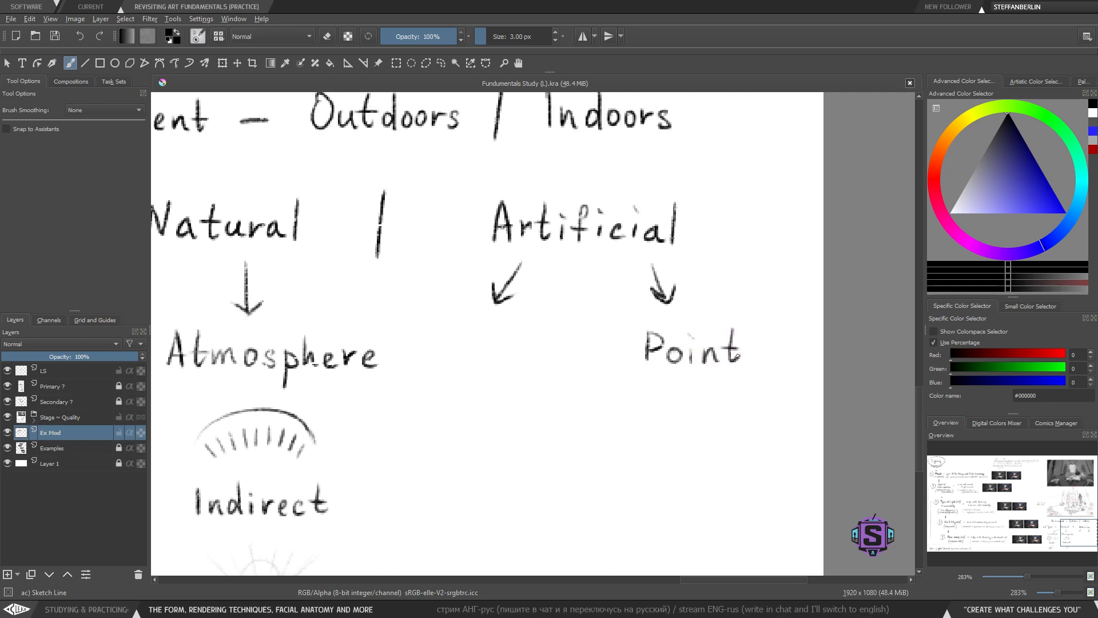
# - Erase stray marks below 'Point' and sketch a small radiating point-light icon beneath the label
pyautogui.press('e')
pyautogui.press('e')
pyautogui.press('e')
pyautogui.moveTo(697, 396); pyautogui.dragTo(657, 377)
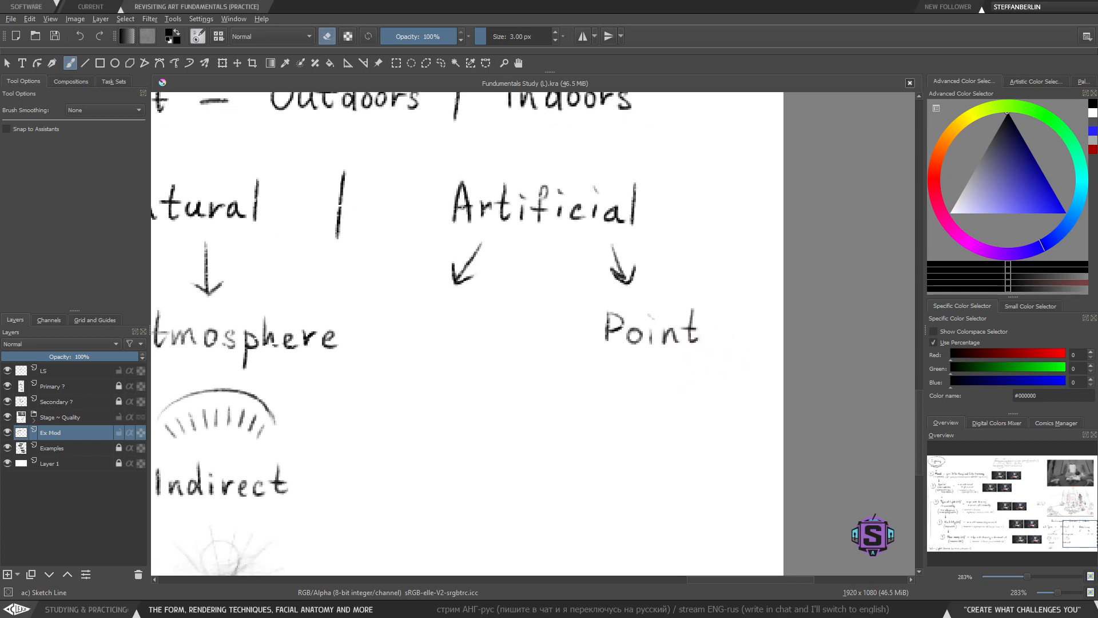
pyautogui.press('e')
pyautogui.press('e')
pyautogui.moveTo(643, 446)
pyautogui.mouseDown()
pyautogui.moveTo(575, 369)
pyautogui.moveTo(551, 367)
pyautogui.mouseUp()
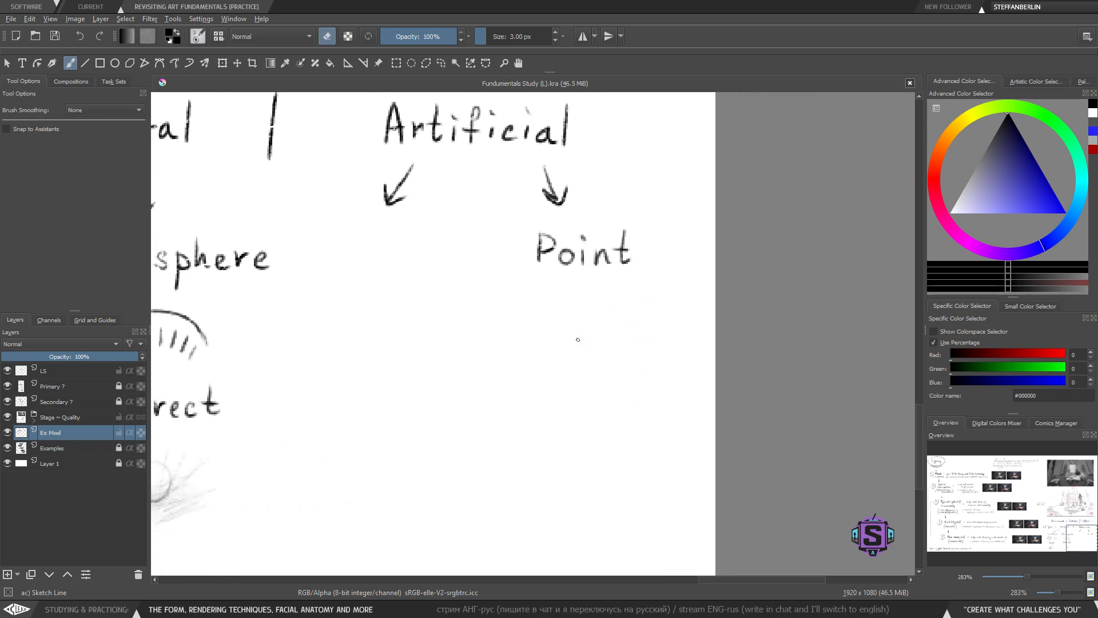
pyautogui.press('e')
pyautogui.moveTo(560, 312)
pyautogui.mouseDown()
pyautogui.moveTo(570, 322)
pyautogui.moveTo(596, 306)
pyautogui.moveTo(617, 321)
pyautogui.moveTo(616, 355)
pyautogui.moveTo(552, 360)
pyautogui.moveTo(546, 322)
pyautogui.mouseUp()
pyautogui.press('-')
pyautogui.press('-')
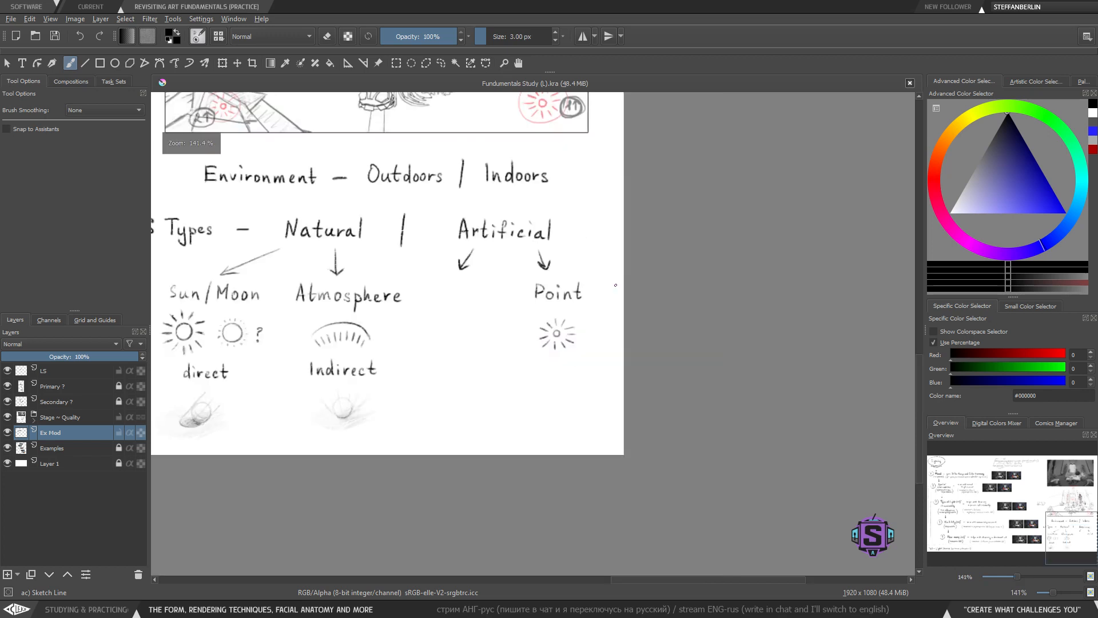
# - Try circling the sun icon and drawing long rays from it, then undo both
pyautogui.moveTo(486, 412); pyautogui.dragTo(641, 417)
pyautogui.moveTo(595, 383); pyautogui.dragTo(736, 389)
pyautogui.press('+')
pyautogui.press('+')
pyautogui.moveTo(464, 434); pyautogui.dragTo(451, 358)
pyautogui.moveTo(448, 220)
pyautogui.mouseDown()
pyautogui.moveTo(346, 280)
pyautogui.moveTo(423, 218)
pyautogui.moveTo(389, 223)
pyautogui.mouseUp()
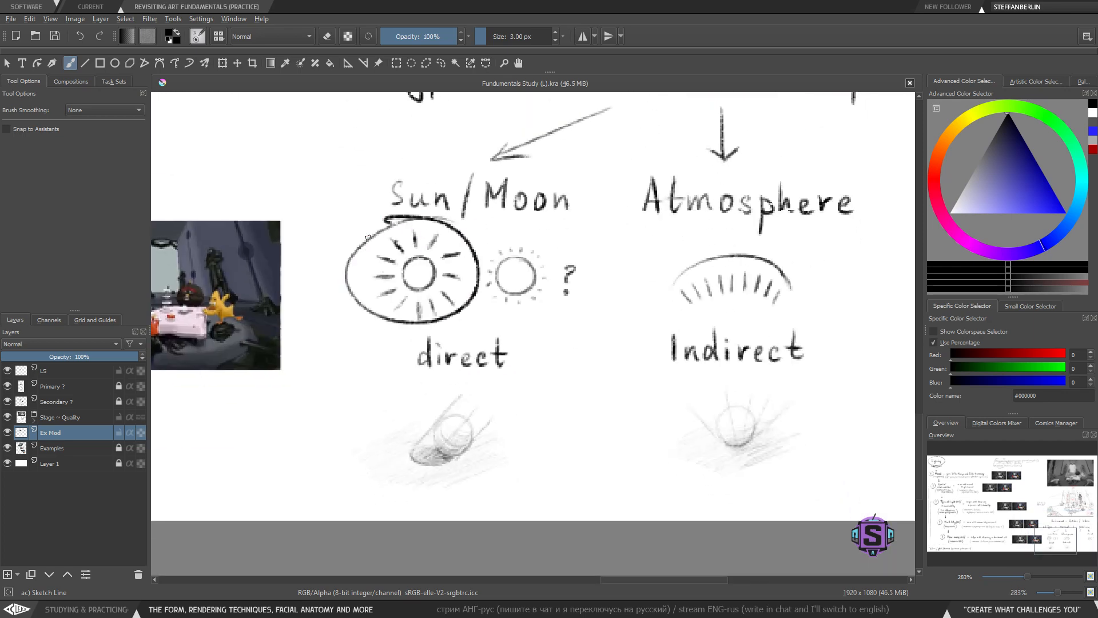
pyautogui.hotkey('ctrl', 'z')
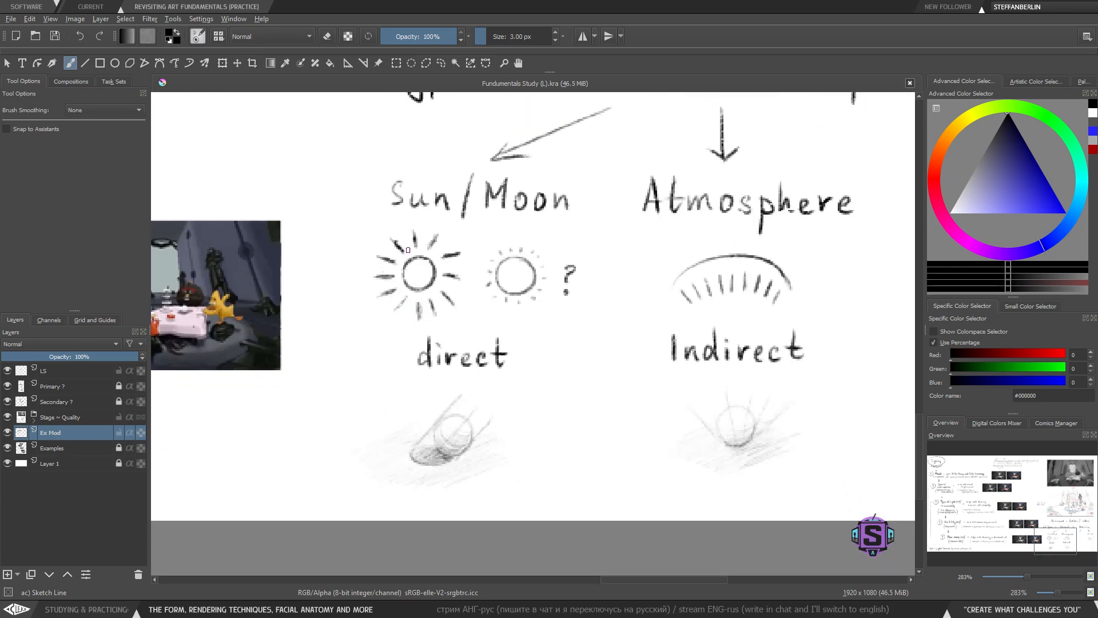
pyautogui.moveTo(409, 253); pyautogui.dragTo(274, 365)
pyautogui.moveTo(400, 277)
pyautogui.mouseDown()
pyautogui.moveTo(279, 372)
pyautogui.moveTo(277, 407)
pyautogui.mouseUp()
pyautogui.moveTo(438, 289)
pyautogui.mouseDown()
pyautogui.moveTo(273, 421)
pyautogui.moveTo(270, 442)
pyautogui.mouseUp()
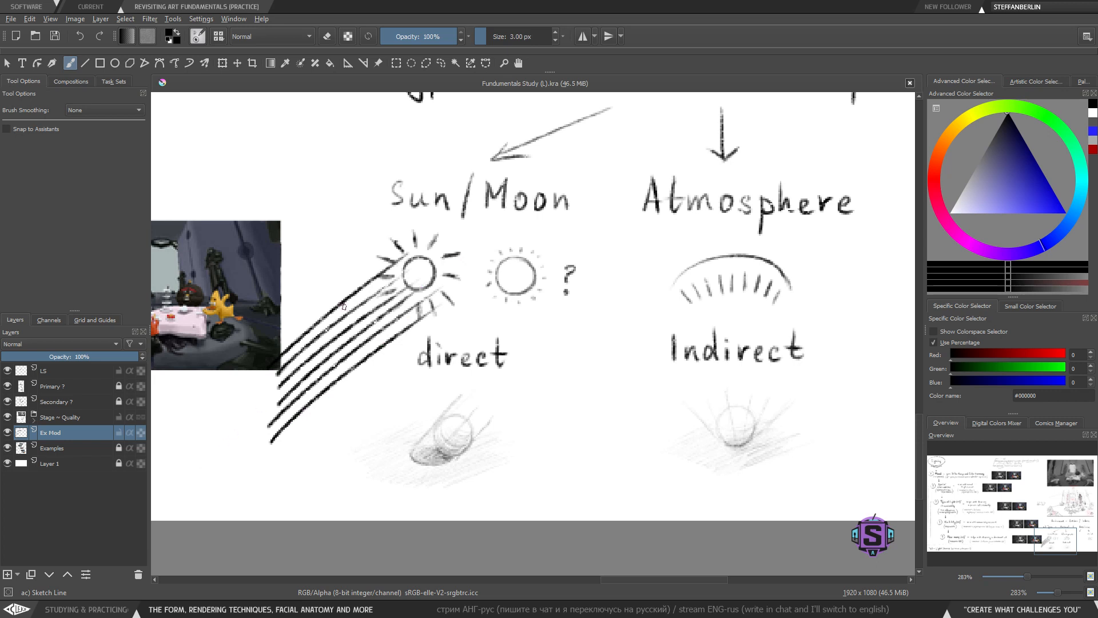
pyautogui.hotkey('ctrl', 'z')
pyautogui.hotkey('ctrl', 'z')
pyautogui.hotkey('ctrl', 'z')
pyautogui.hotkey('ctrl', 'z')
pyautogui.hotkey('ctrl', 'z')
pyautogui.hotkey('ctrl', 'z')
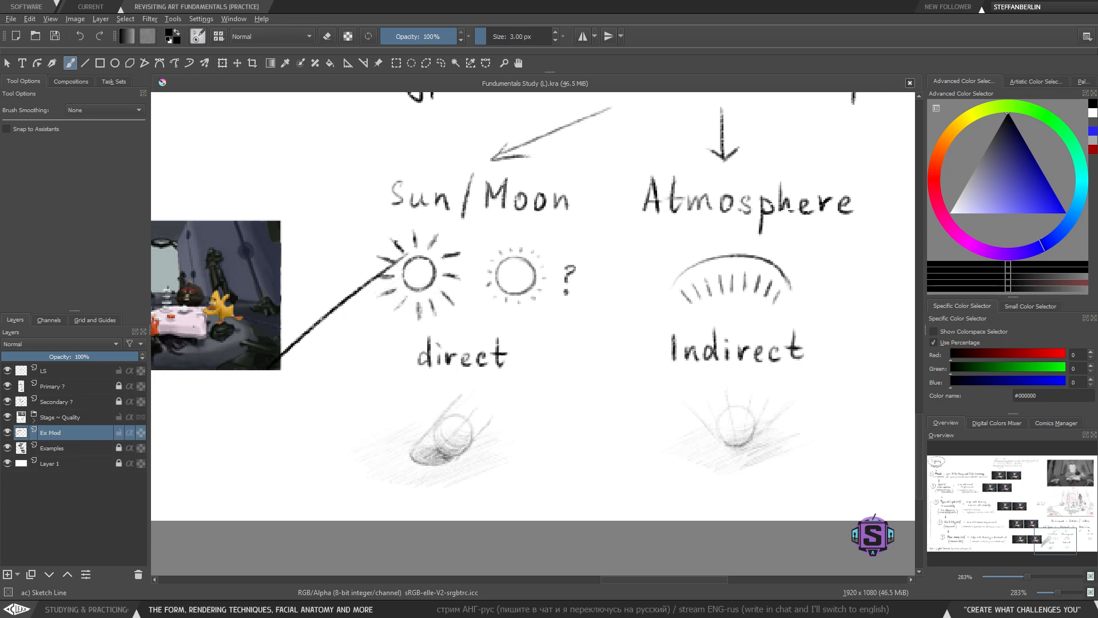
pyautogui.moveTo(660, 402)
pyautogui.mouseDown()
pyautogui.moveTo(434, 395)
pyautogui.moveTo(548, 401)
pyautogui.mouseUp()
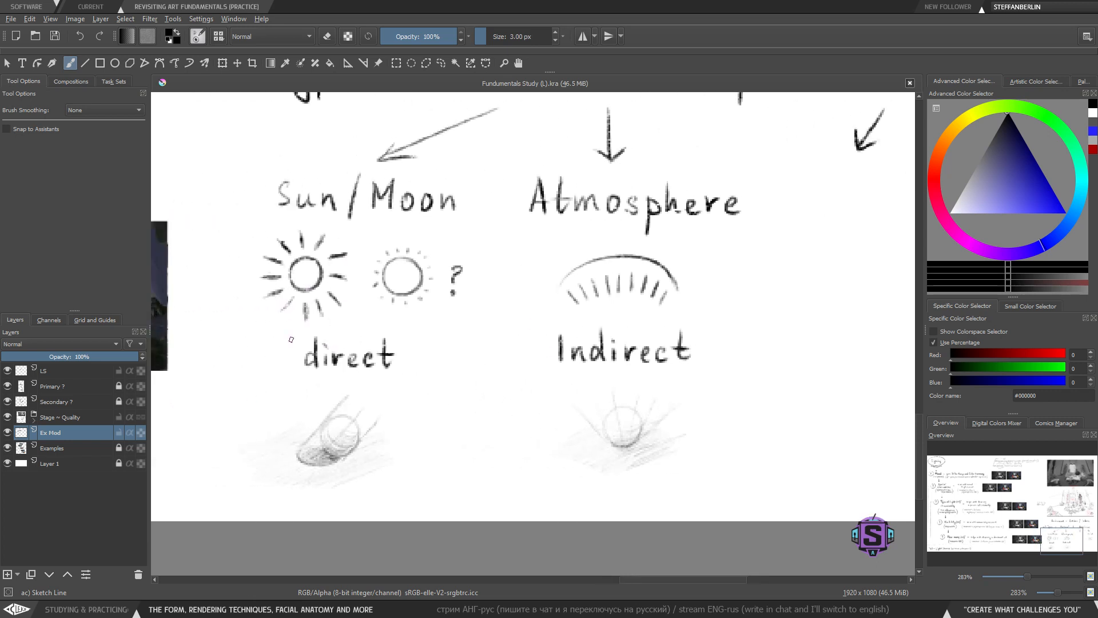
pyautogui.moveTo(756, 396); pyautogui.dragTo(323, 406)
pyautogui.moveTo(523, 393); pyautogui.dragTo(451, 417)
pyautogui.moveTo(553, 405); pyautogui.dragTo(538, 390)
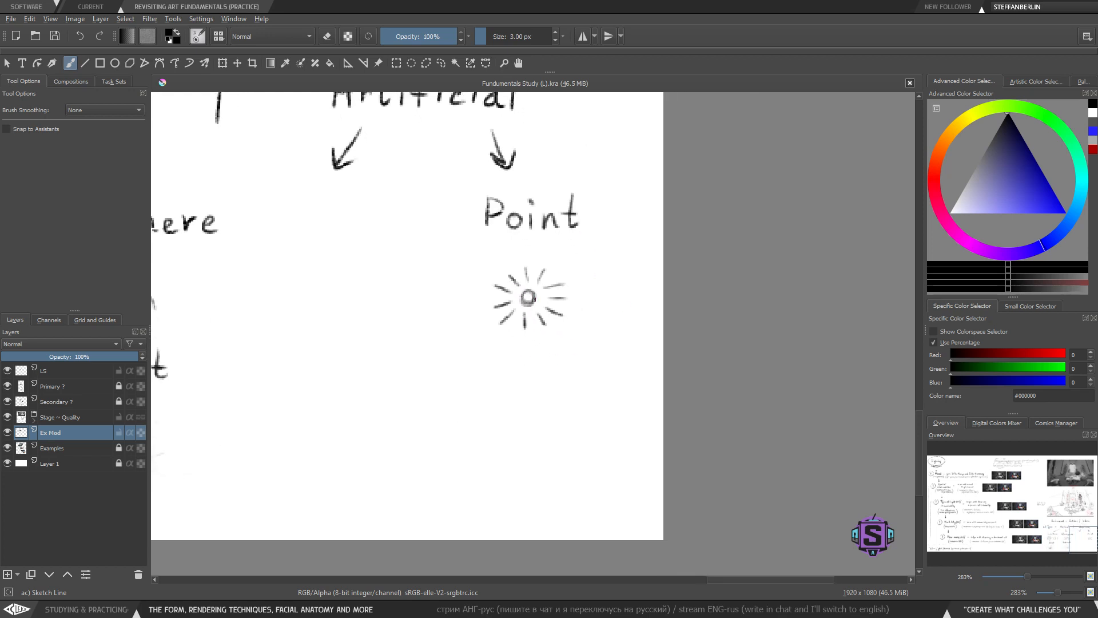
pyautogui.press('e')
pyautogui.moveTo(528, 295); pyautogui.dragTo(529, 296)
pyautogui.press('e')
pyautogui.moveTo(526, 355); pyautogui.dragTo(539, 372)
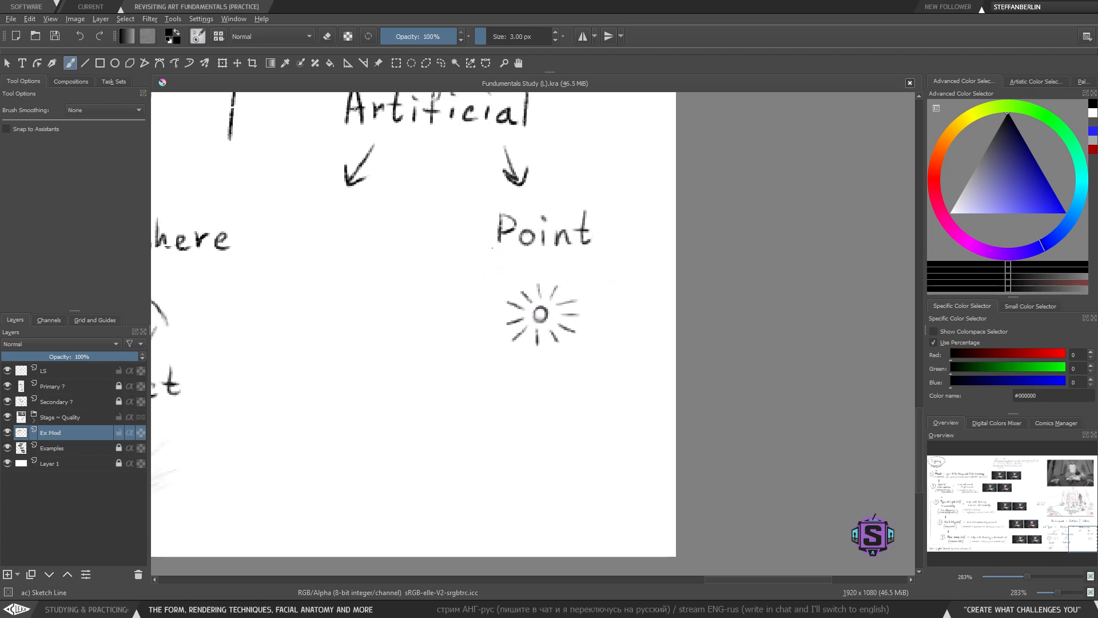
pyautogui.moveTo(492, 247)
pyautogui.mouseDown()
pyautogui.moveTo(666, 260)
pyautogui.moveTo(485, 270)
pyautogui.mouseUp()
pyautogui.hotkey('ctrl', 'z')
pyautogui.moveTo(506, 356)
pyautogui.mouseDown()
pyautogui.moveTo(444, 390)
pyautogui.moveTo(402, 382)
pyautogui.moveTo(693, 343)
pyautogui.mouseUp()
pyautogui.hotkey('ctrl', 'z')
pyautogui.hotkey('ctrl', 'z')
# - Lasso-select the 'Indirect' label with its ball sketch and paste a copy onto a new layer
pyautogui.hotkey('ctrl', 'z')
pyautogui.moveTo(338, 416); pyautogui.dragTo(698, 438)
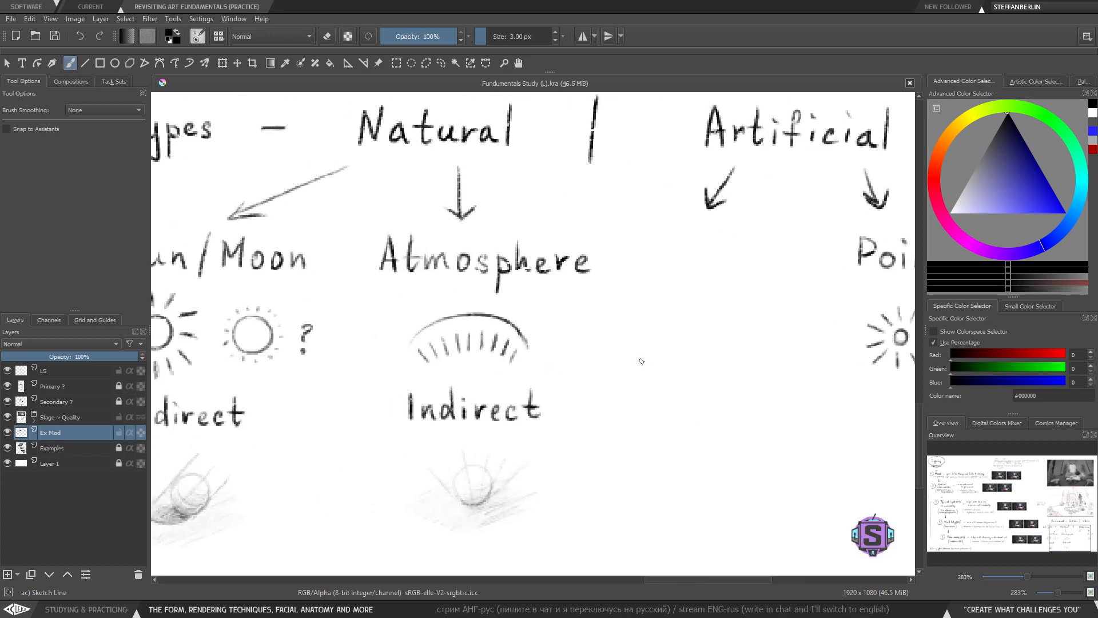
pyautogui.moveTo(614, 320)
pyautogui.mouseDown()
pyautogui.moveTo(336, 437)
pyautogui.moveTo(426, 292)
pyautogui.mouseUp()
pyautogui.hotkey('ctrl', 'z')
pyautogui.moveTo(770, 389)
pyautogui.mouseDown()
pyautogui.moveTo(596, 421)
pyautogui.moveTo(544, 414)
pyautogui.moveTo(557, 361)
pyautogui.mouseUp()
pyautogui.moveTo(423, 424); pyautogui.dragTo(726, 416)
pyautogui.press('l')
pyautogui.moveTo(618, 491)
pyautogui.mouseDown()
pyautogui.moveTo(610, 313)
pyautogui.moveTo(420, 314)
pyautogui.moveTo(592, 483)
pyautogui.mouseUp()
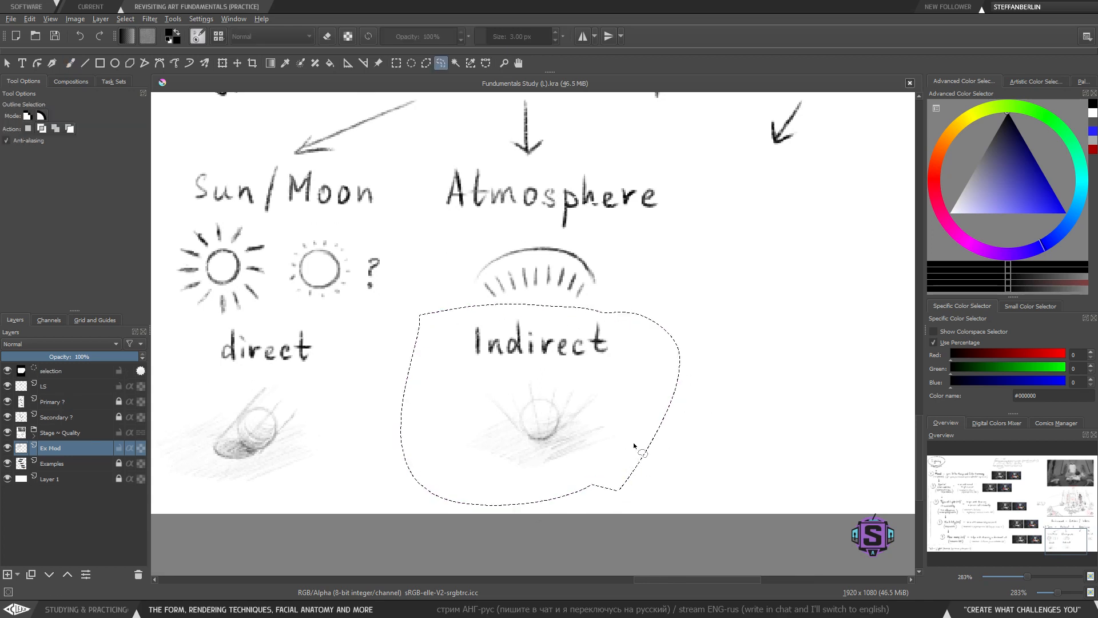
pyautogui.press('-')
pyautogui.press('-')
pyautogui.hotkey('ctrl', 'c')
pyautogui.hotkey('ctrl', 'v')
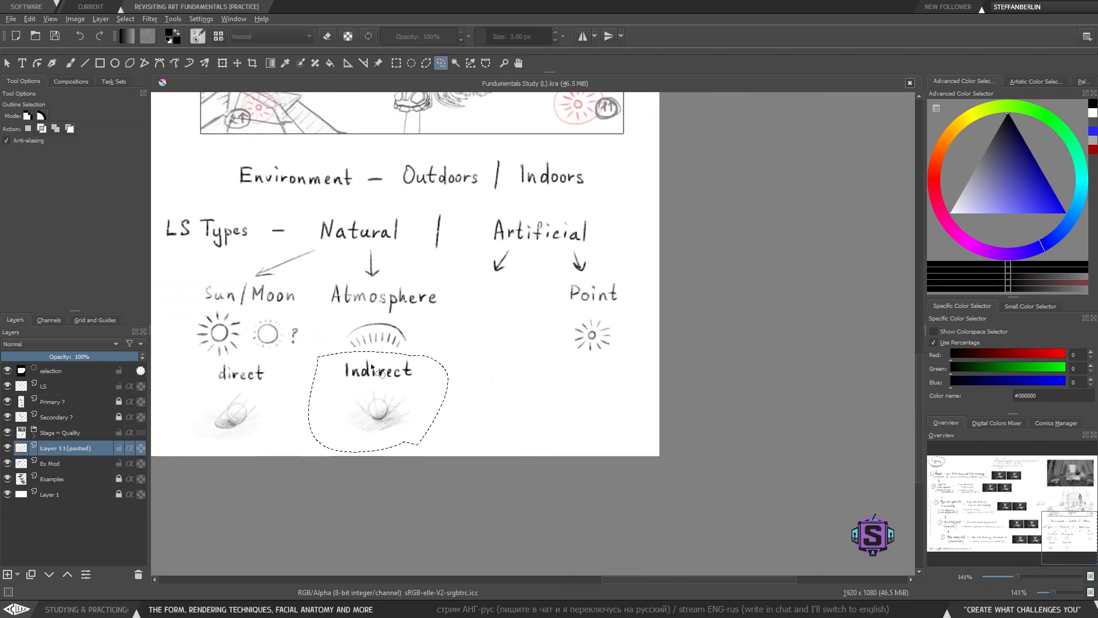
# - Move the pasted copy beneath the point-light icon under 'Point' and deselect
pyautogui.press('t')
pyautogui.moveTo(376, 408)
pyautogui.mouseDown()
pyautogui.moveTo(603, 410)
pyautogui.moveTo(590, 408)
pyautogui.mouseUp()
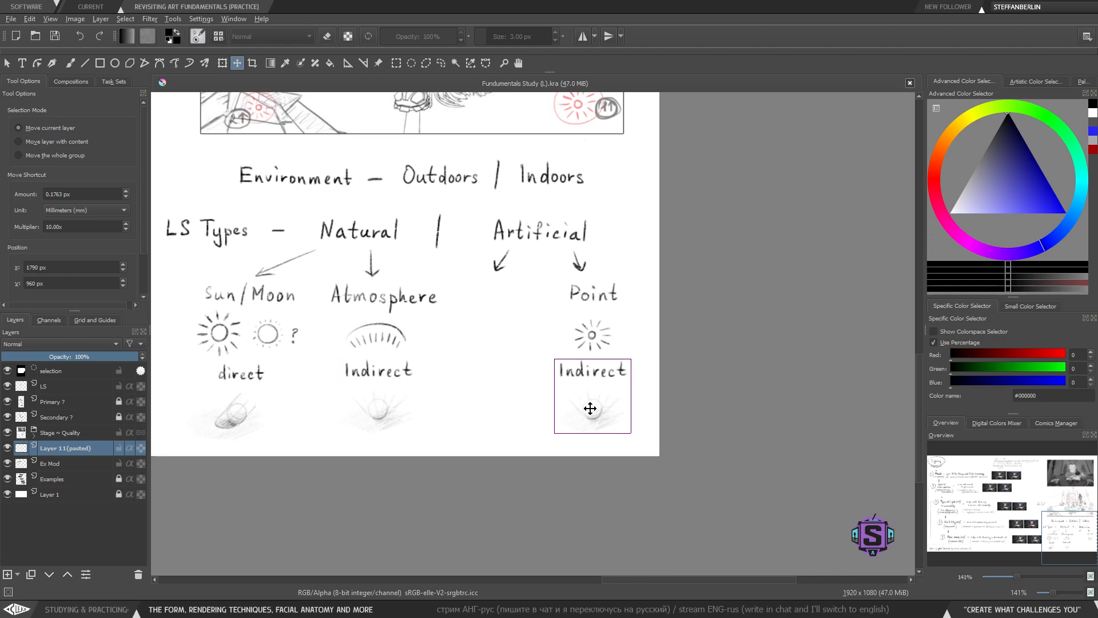
pyautogui.press('b')
pyautogui.hotkey('ctrl', 'shift', 'a')
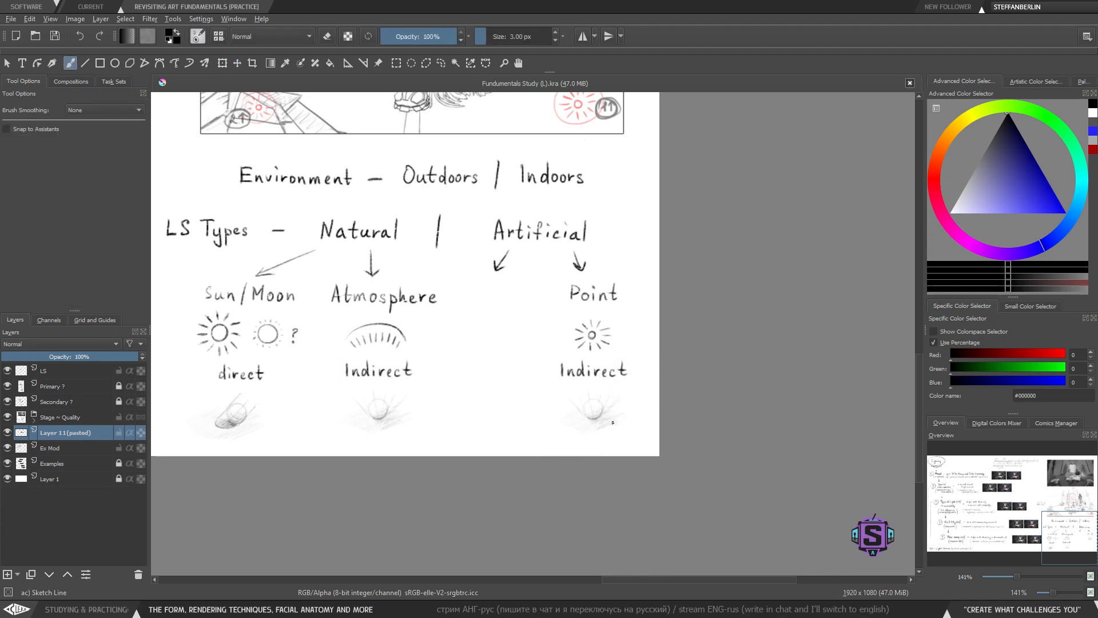
# - Erase the overhead rays from the copied ball sketch under 'Point'
pyautogui.press('+')
pyautogui.press('+')
pyautogui.moveTo(540, 462); pyautogui.dragTo(534, 419)
pyautogui.press('e')
pyautogui.moveTo(459, 373)
pyautogui.mouseDown()
pyautogui.moveTo(478, 396)
pyautogui.moveTo(480, 367)
pyautogui.moveTo(497, 368)
pyautogui.mouseUp()
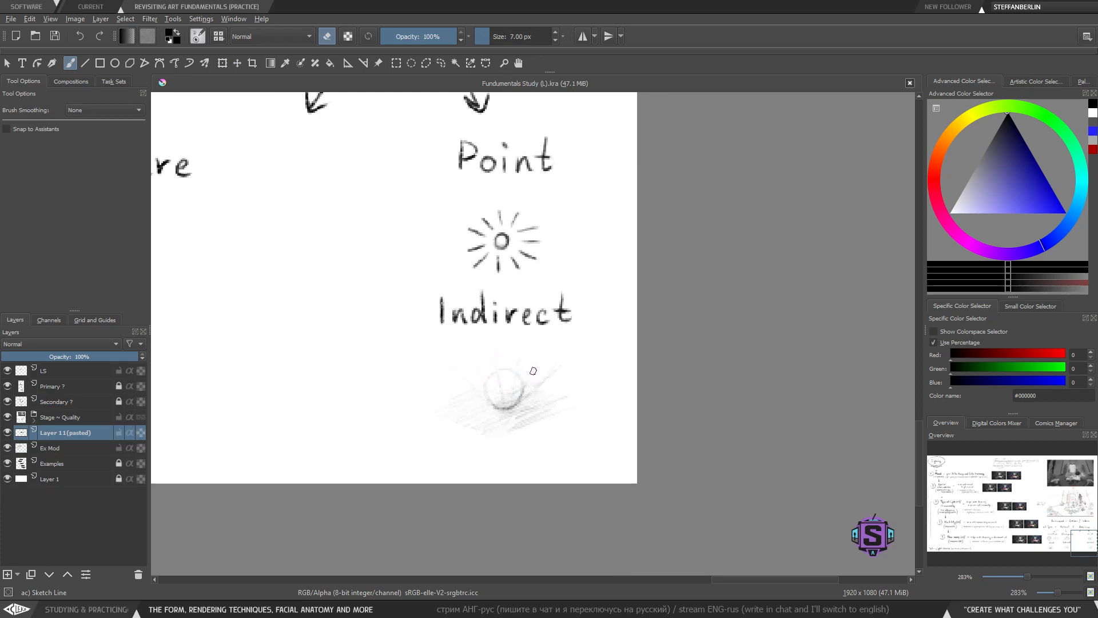
pyautogui.moveTo(501, 405); pyautogui.dragTo(506, 425)
# - Sketch a small point-light circle with rays aimed at the copied ball sketch under 'Point'
pyautogui.press('[')
pyautogui.press('[')
pyautogui.press('[')
pyautogui.press('[')
pyautogui.press('[')
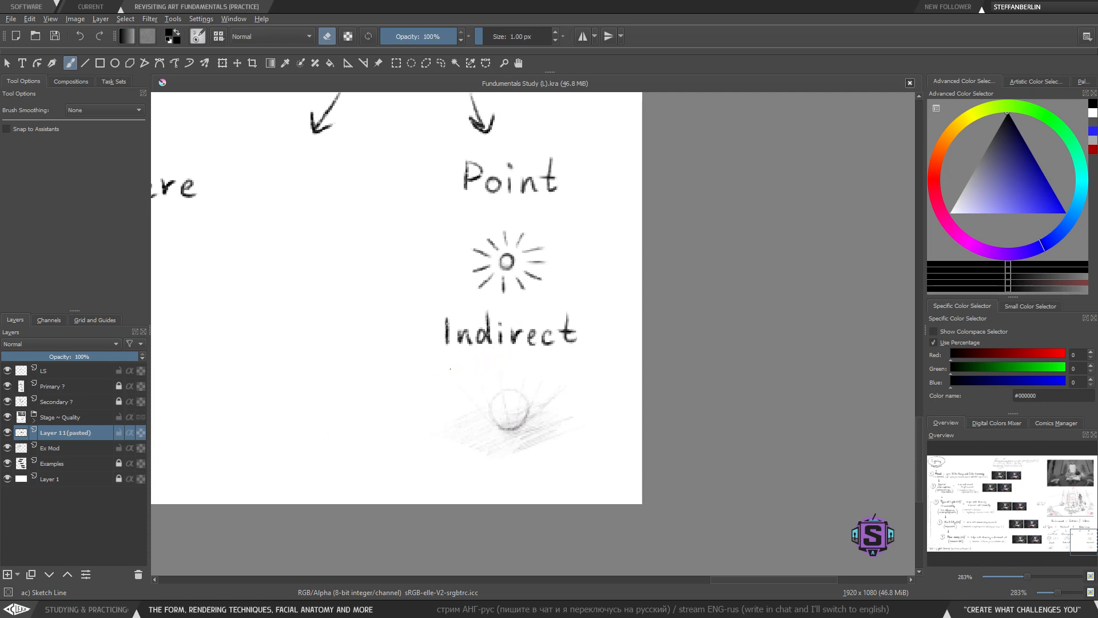
pyautogui.press('e')
pyautogui.moveTo(442, 386); pyautogui.dragTo(455, 413)
pyautogui.moveTo(456, 386)
pyautogui.mouseDown()
pyautogui.moveTo(480, 402)
pyautogui.moveTo(521, 365)
pyautogui.mouseUp()
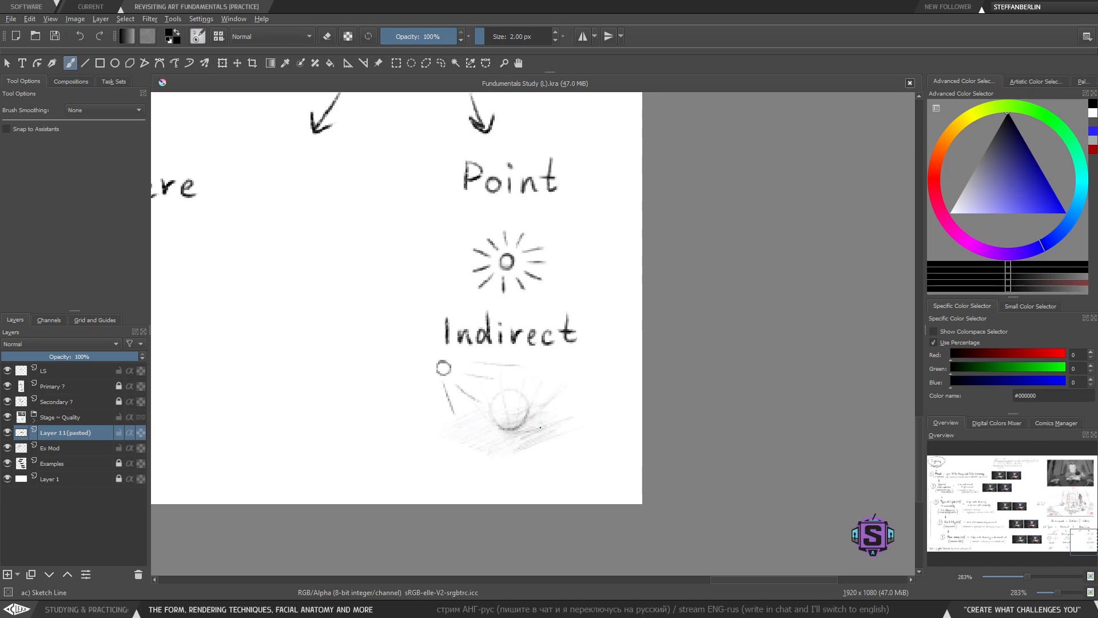
pyautogui.moveTo(334, 455); pyautogui.dragTo(652, 447)
pyautogui.moveTo(348, 422); pyautogui.dragTo(361, 431)
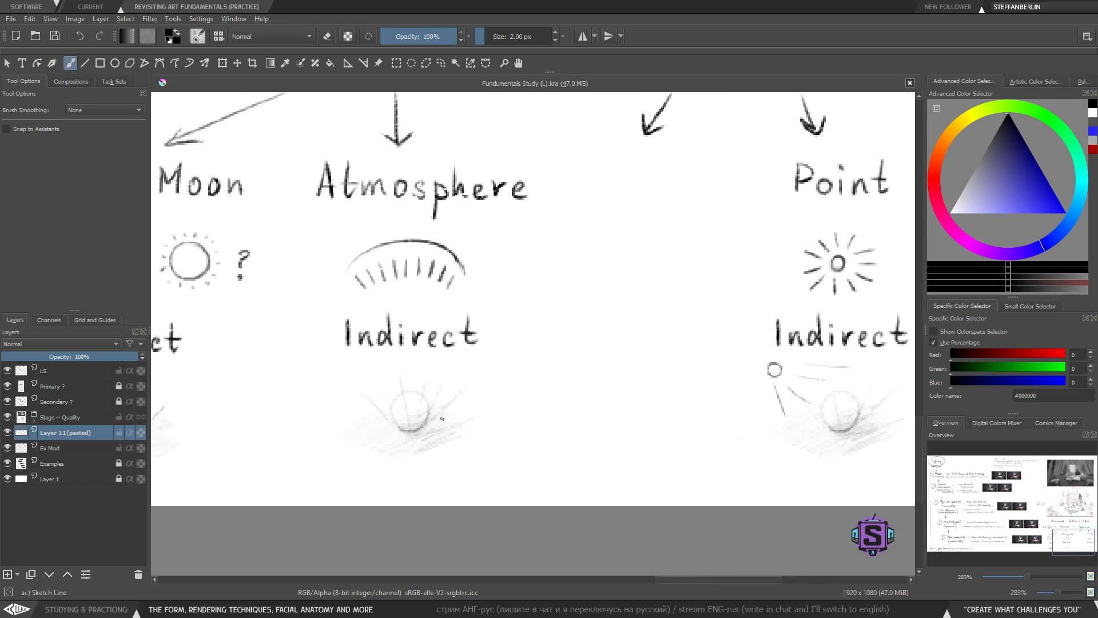
pyautogui.moveTo(290, 434); pyautogui.dragTo(569, 428)
pyautogui.moveTo(349, 472)
pyautogui.mouseDown()
pyautogui.moveTo(426, 467)
pyautogui.moveTo(340, 455)
pyautogui.mouseUp()
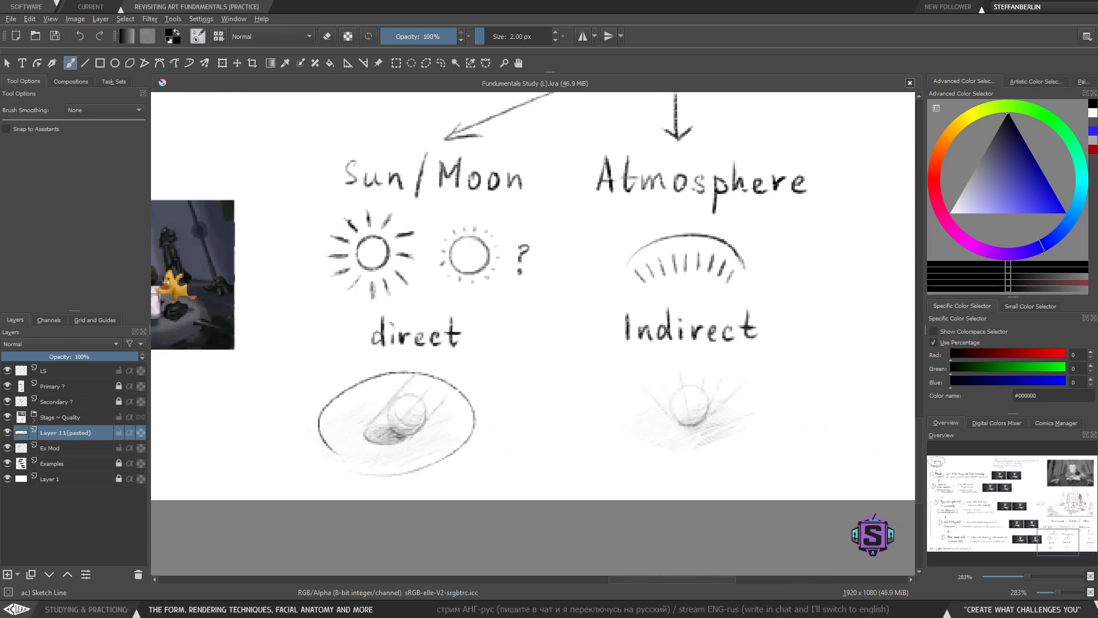
pyautogui.hotkey('ctrl', 'z')
# - Undo the small point-light circle and its rays beside the ball sketch under 'Point'
pyautogui.moveTo(781, 435); pyautogui.dragTo(336, 385)
pyautogui.moveTo(697, 410); pyautogui.dragTo(553, 448)
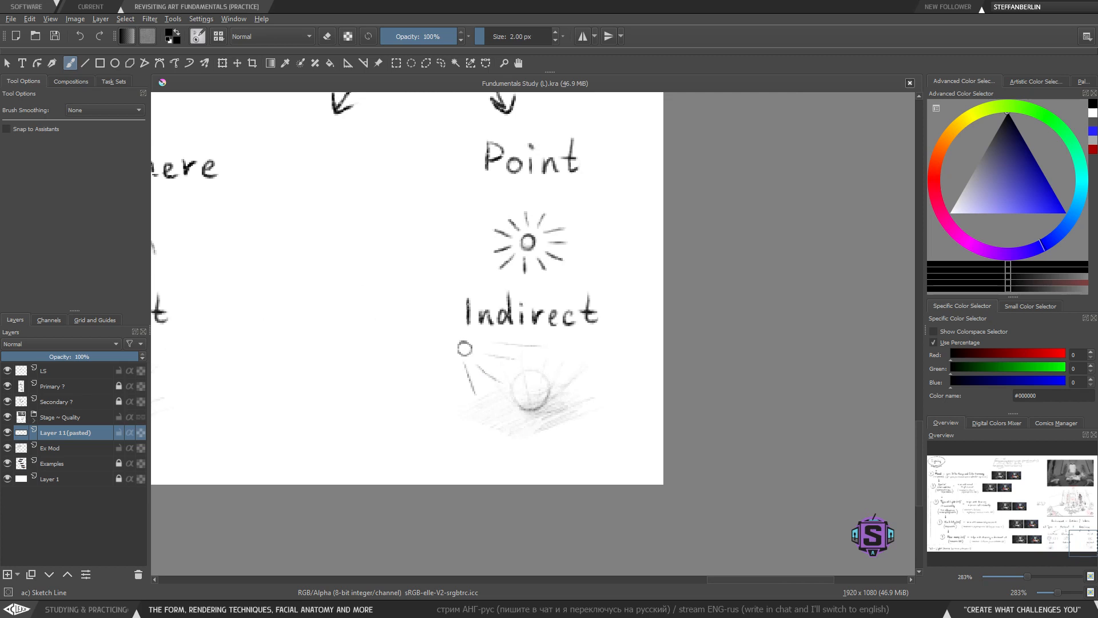
pyautogui.hotkey('ctrl', 'z')
pyautogui.hotkey('ctrl', 'z')
pyautogui.hotkey('ctrl', 'z')
pyautogui.hotkey('ctrl', 'z')
pyautogui.hotkey('ctrl', 'z')
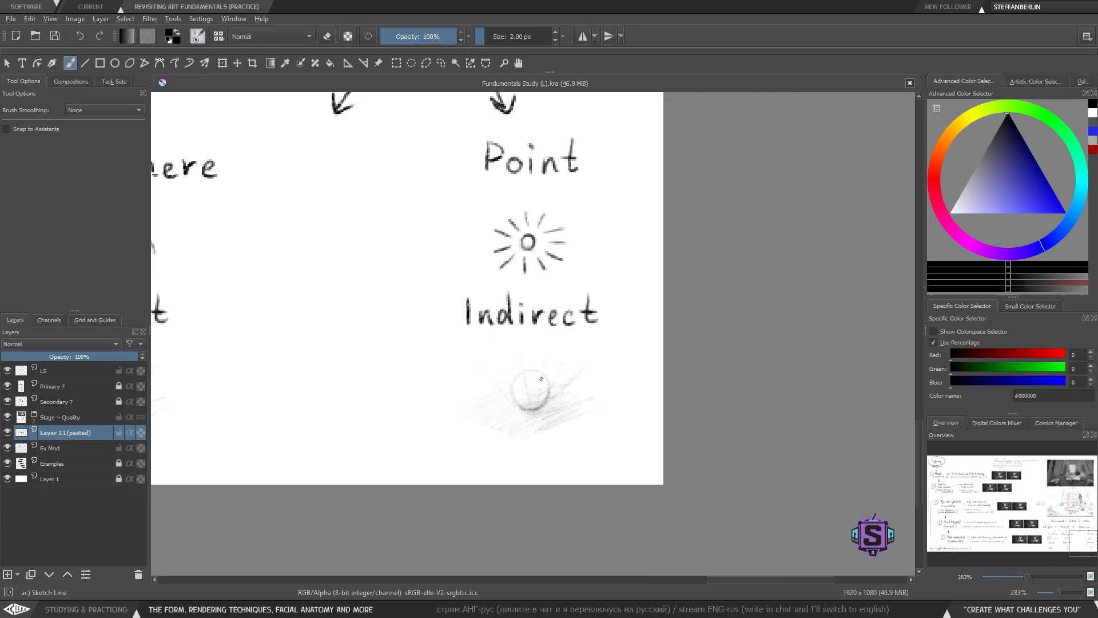
# - Switch to the eraser at 5 px and clean up stray marks around the ball sketch under 'Point'
pyautogui.moveTo(531, 406); pyautogui.dragTo(523, 421)
pyautogui.press('e')
pyautogui.press(']')
pyautogui.press(']')
pyautogui.press(']')
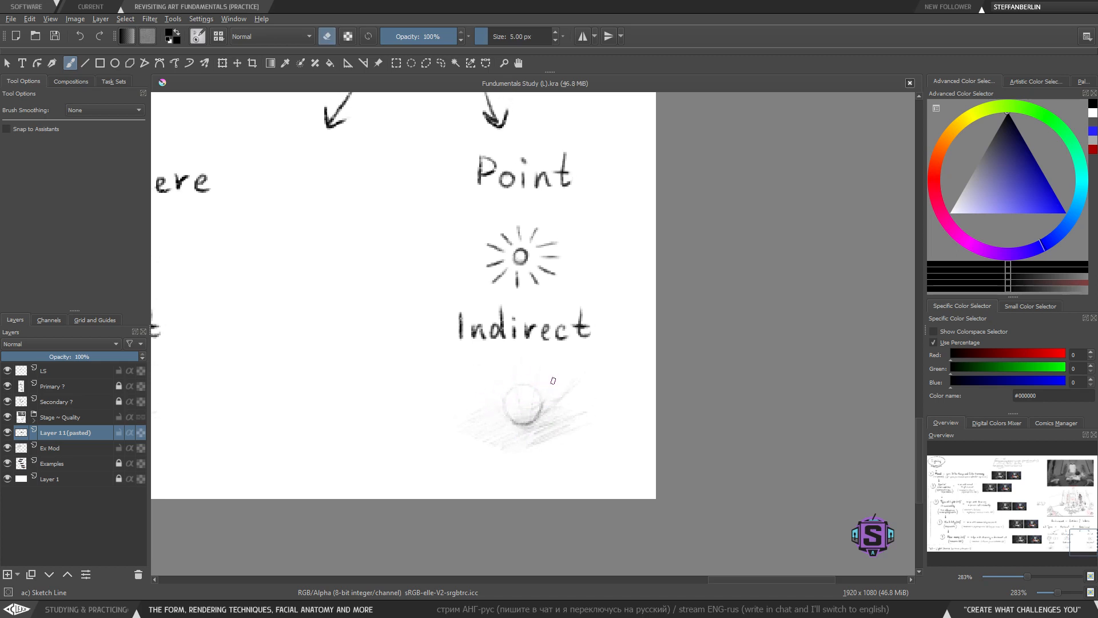
pyautogui.moveTo(547, 407)
pyautogui.mouseDown()
pyautogui.moveTo(577, 380)
pyautogui.moveTo(534, 368)
pyautogui.moveTo(507, 377)
pyautogui.mouseUp()
pyautogui.moveTo(571, 400); pyautogui.dragTo(559, 422)
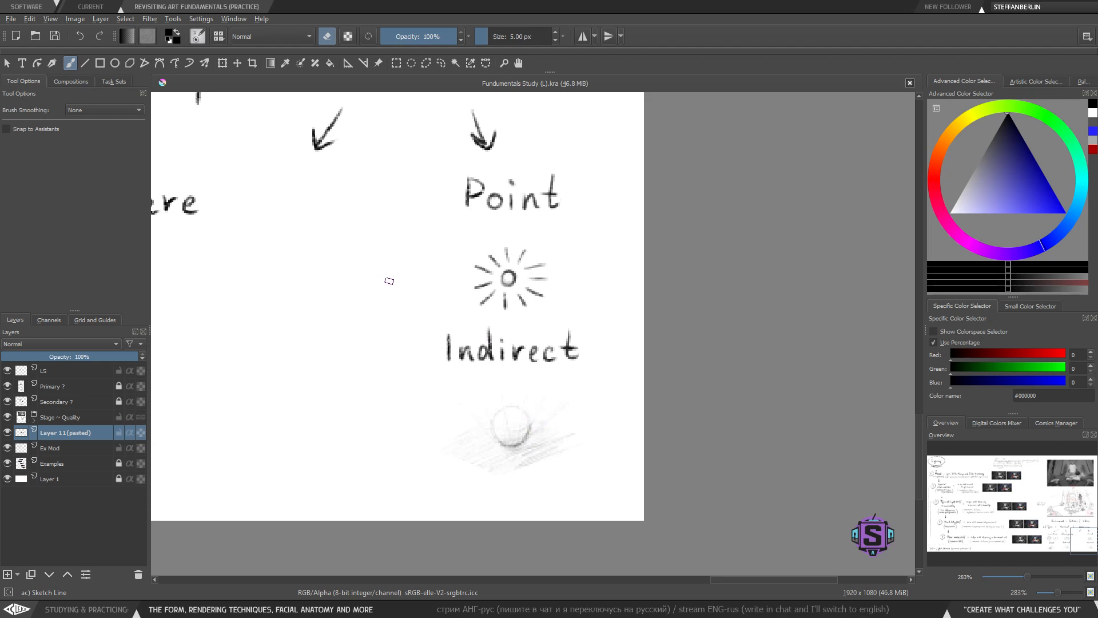
pyautogui.press('e')
pyautogui.moveTo(545, 237)
pyautogui.mouseDown()
pyautogui.moveTo(444, 270)
pyautogui.moveTo(479, 245)
pyautogui.mouseUp()
pyautogui.hotkey('ctrl', 'z')
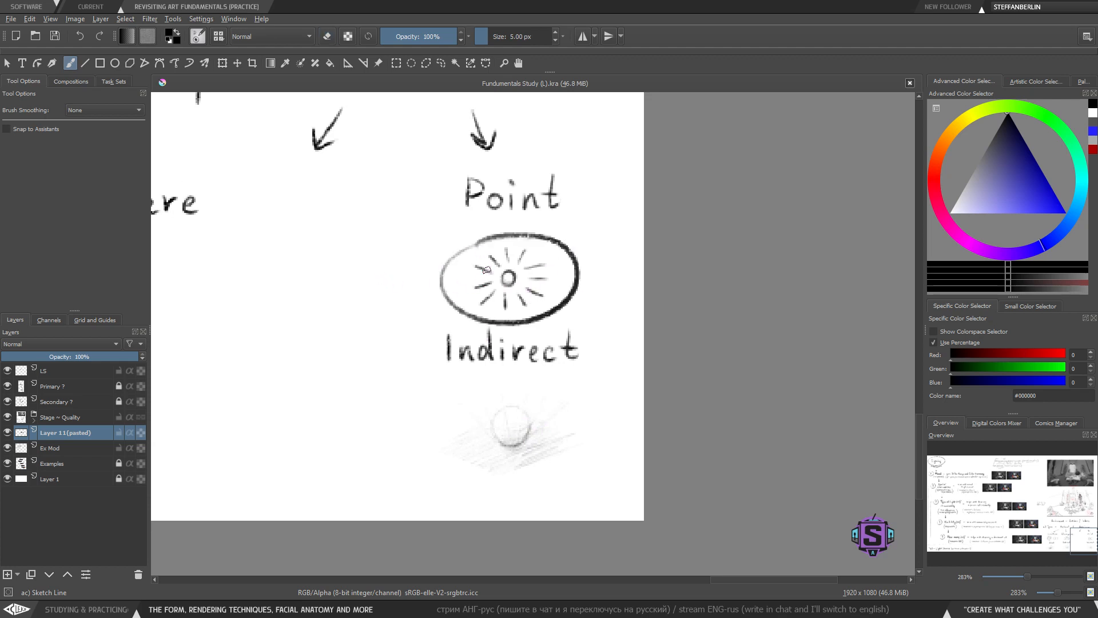
pyautogui.hotkey('ctrl', 'z')
pyautogui.moveTo(445, 365); pyautogui.dragTo(404, 432)
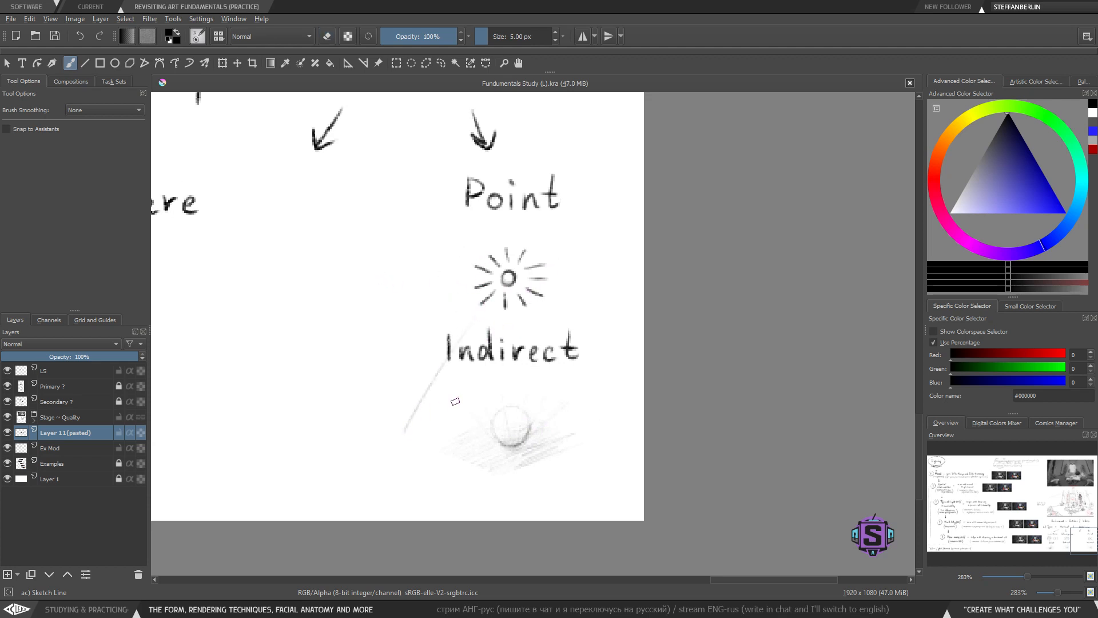
pyautogui.hotkey('ctrl', 'z')
# - Draw long rays fanning from the point-light icon down around the ball sketch under 'Point'
pyautogui.moveTo(487, 305); pyautogui.dragTo(407, 417)
pyautogui.moveTo(480, 343); pyautogui.dragTo(433, 438)
pyautogui.moveTo(483, 366); pyautogui.dragTo(466, 443)
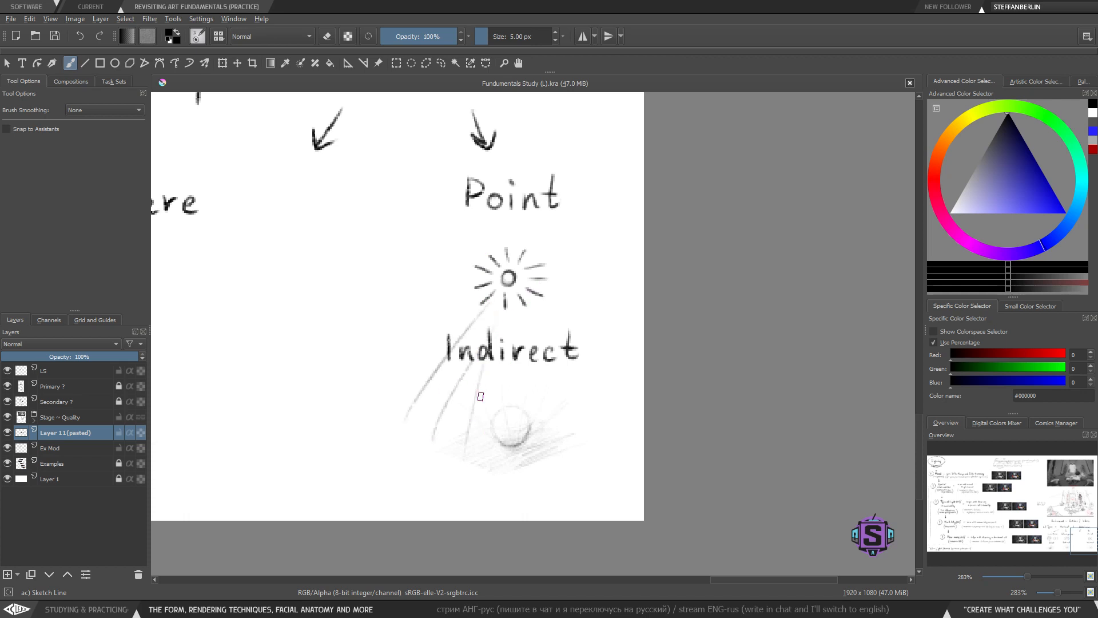
pyautogui.moveTo(496, 340); pyautogui.dragTo(491, 438)
pyautogui.moveTo(513, 360); pyautogui.dragTo(533, 426)
pyautogui.moveTo(526, 309)
pyautogui.mouseDown()
pyautogui.moveTo(572, 419)
pyautogui.moveTo(601, 397)
pyautogui.mouseUp()
pyautogui.moveTo(549, 298); pyautogui.dragTo(642, 371)
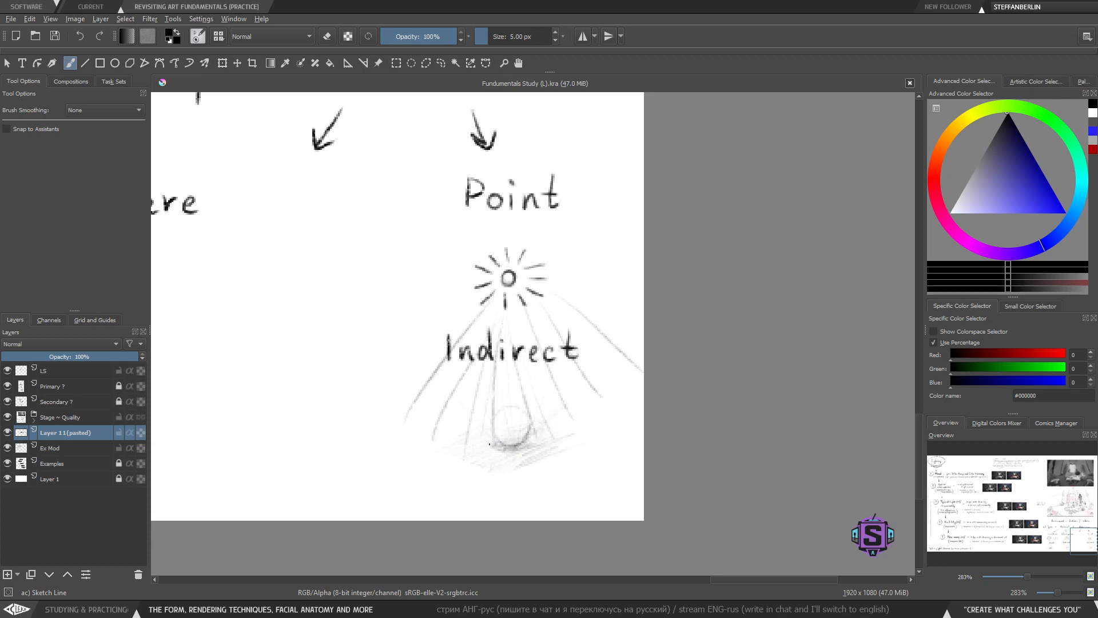
# - Undo the fanned rays beneath the point-light icon
pyautogui.press('-')
pyautogui.press('-')
pyautogui.moveTo(411, 479); pyautogui.dragTo(535, 483)
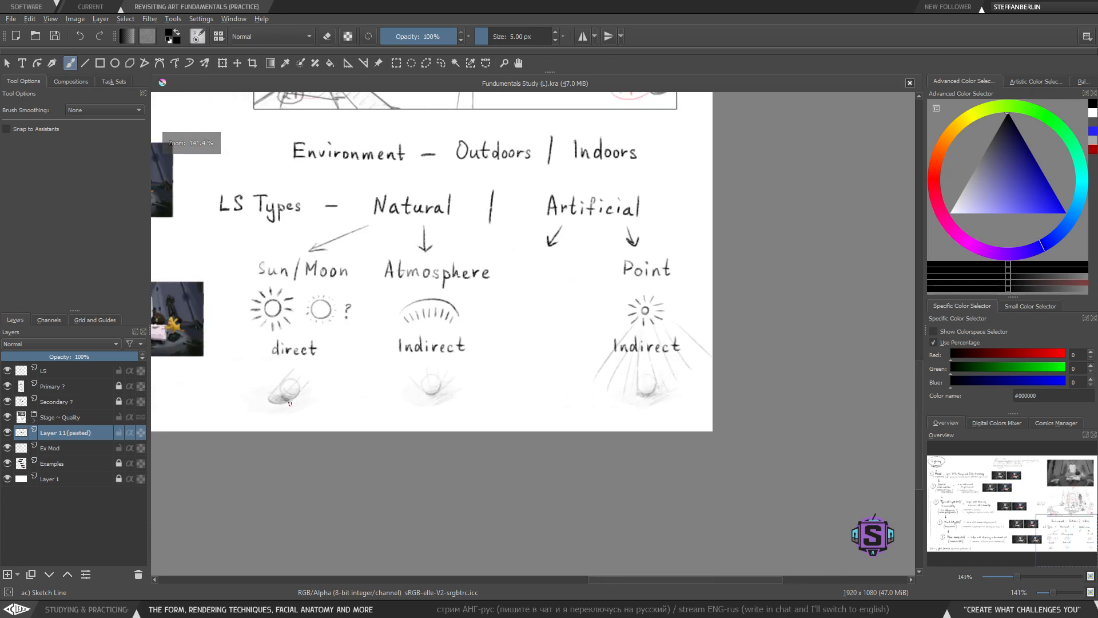
pyautogui.moveTo(268, 403); pyautogui.dragTo(289, 401)
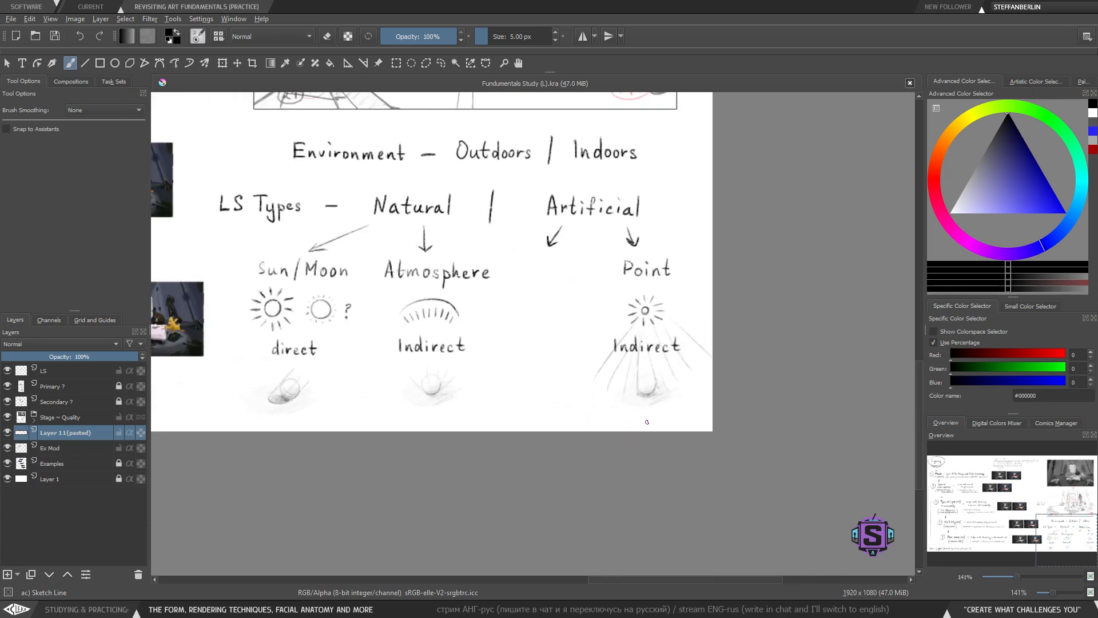
pyautogui.hotkey('ctrl', 'z')
pyautogui.hotkey('ctrl', 'z')
pyautogui.hotkey('ctrl', 'z')
pyautogui.hotkey('ctrl', 'z')
pyautogui.hotkey('ctrl', 'z')
pyautogui.hotkey('ctrl', 'z')
# - Handwrite a new 'Spotlight' label between 'Atmosphere' and 'Point' with a 3 px brush
pyautogui.moveTo(656, 330)
pyautogui.mouseDown()
pyautogui.moveTo(656, 374)
pyautogui.moveTo(570, 370)
pyautogui.moveTo(515, 409)
pyautogui.moveTo(520, 429)
pyautogui.moveTo(532, 389)
pyautogui.mouseUp()
pyautogui.hotkey('ctrl', '+')
pyautogui.hotkey('ctrl', '+')
pyautogui.moveTo(373, 259)
pyautogui.mouseDown()
pyautogui.moveTo(439, 290)
pyautogui.moveTo(434, 311)
pyautogui.moveTo(452, 325)
pyautogui.moveTo(423, 335)
pyautogui.mouseUp()
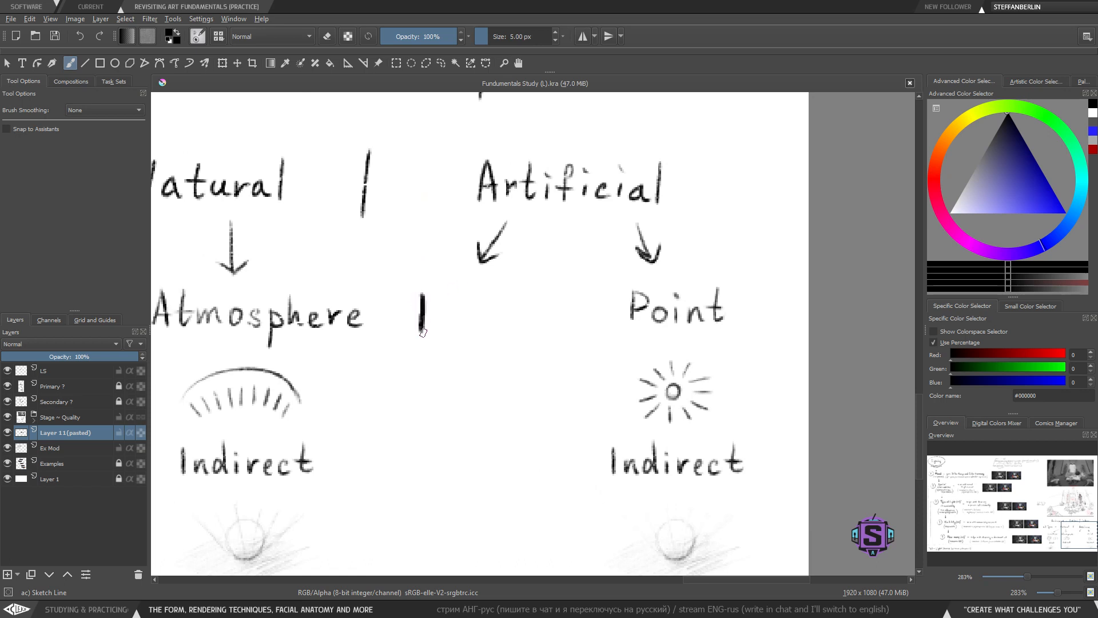
pyautogui.hotkey('ctrl', 'z')
pyautogui.moveTo(422, 295); pyautogui.dragTo(423, 322)
pyautogui.hotkey('ctrl', 'z')
pyautogui.moveTo(431, 298)
pyautogui.mouseDown()
pyautogui.moveTo(421, 321)
pyautogui.moveTo(440, 340)
pyautogui.moveTo(443, 324)
pyautogui.mouseUp()
pyautogui.moveTo(473, 312)
pyautogui.mouseDown()
pyautogui.moveTo(441, 335)
pyautogui.moveTo(443, 300)
pyautogui.moveTo(429, 322)
pyautogui.moveTo(447, 339)
pyautogui.moveTo(452, 322)
pyautogui.moveTo(434, 308)
pyautogui.moveTo(430, 321)
pyautogui.moveTo(436, 308)
pyautogui.moveTo(430, 322)
pyautogui.moveTo(449, 332)
pyautogui.moveTo(468, 310)
pyautogui.moveTo(495, 318)
pyautogui.moveTo(499, 307)
pyautogui.moveTo(494, 321)
pyautogui.mouseUp()
pyautogui.hotkey('ctrl', 'z')
pyautogui.hotkey('ctrl', 'z')
pyautogui.hotkey('ctrl', 'z')
pyautogui.press('[')
pyautogui.press('[')
pyautogui.press('[')
pyautogui.press('[')
pyautogui.hotkey('ctrl', 'z')
pyautogui.hotkey('ctrl', 'z')
pyautogui.press(']')
pyautogui.press(']')
pyautogui.hotkey('ctrl', 'z')
pyautogui.hotkey('ctrl', 'z')
pyautogui.hotkey('ctrl', 'z')
pyautogui.hotkey('ctrl', 'z')
pyautogui.hotkey('ctrl', 'z')
pyautogui.hotkey('ctrl', 'z')
pyautogui.hotkey('ctrl', 'z')
pyautogui.moveTo(478, 308); pyautogui.dragTo(499, 306)
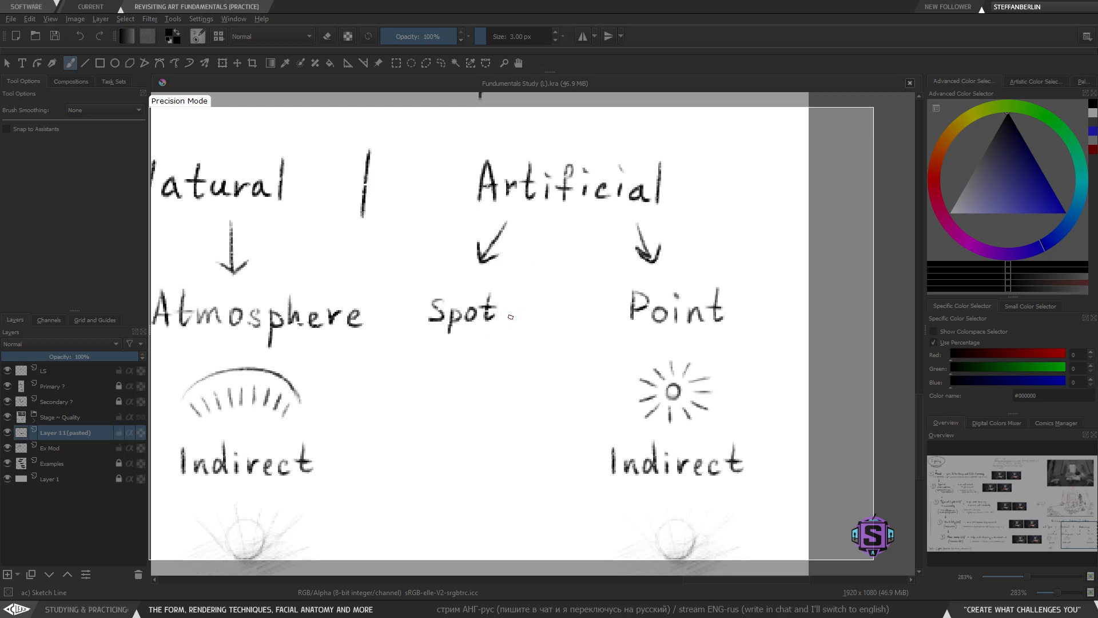
pyautogui.moveTo(508, 294)
pyautogui.mouseDown()
pyautogui.moveTo(506, 320)
pyautogui.moveTo(537, 322)
pyautogui.moveTo(527, 341)
pyautogui.mouseUp()
pyautogui.moveTo(549, 293)
pyautogui.mouseDown()
pyautogui.moveTo(557, 321)
pyautogui.moveTo(572, 320)
pyautogui.mouseUp()
# - Lasso-select the 'Spotlight' label, nudge it into place beneath its arrow, and deselect
pyautogui.press('l')
pyautogui.moveTo(559, 310)
pyautogui.mouseDown()
pyautogui.moveTo(587, 282)
pyautogui.moveTo(437, 283)
pyautogui.moveTo(393, 337)
pyautogui.moveTo(501, 321)
pyautogui.mouseUp()
pyautogui.press('t')
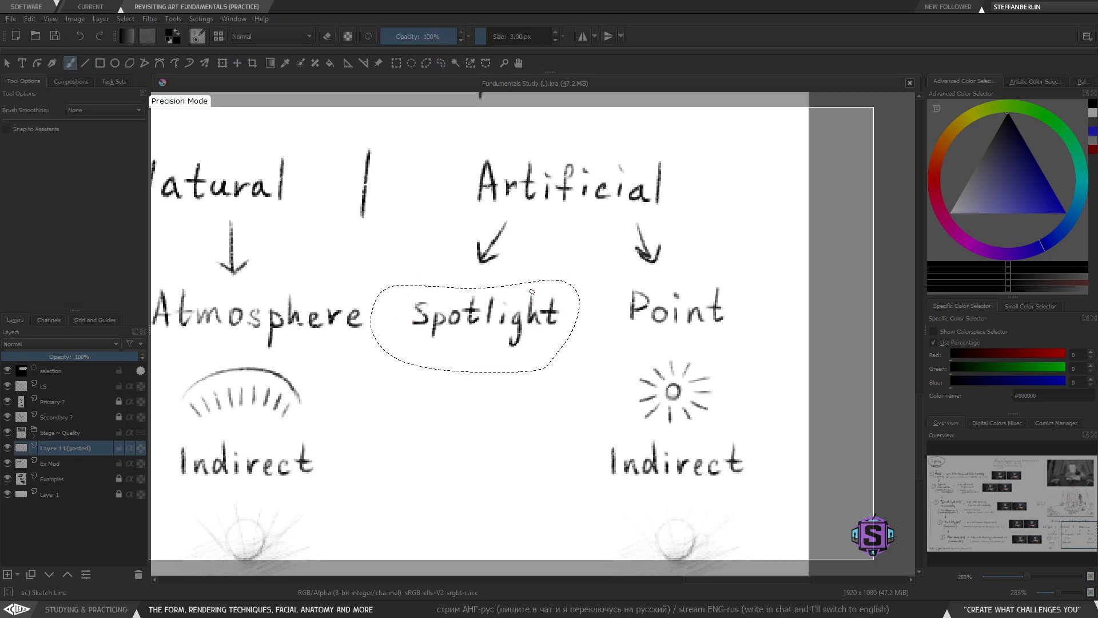
pyautogui.hotkey('ctrl', 'shift', 'a')
pyautogui.press('l')
pyautogui.moveTo(555, 365)
pyautogui.mouseDown()
pyautogui.moveTo(493, 278)
pyautogui.moveTo(486, 289)
pyautogui.mouseUp()
pyautogui.hotkey('ctrl', 'shift', 'a')
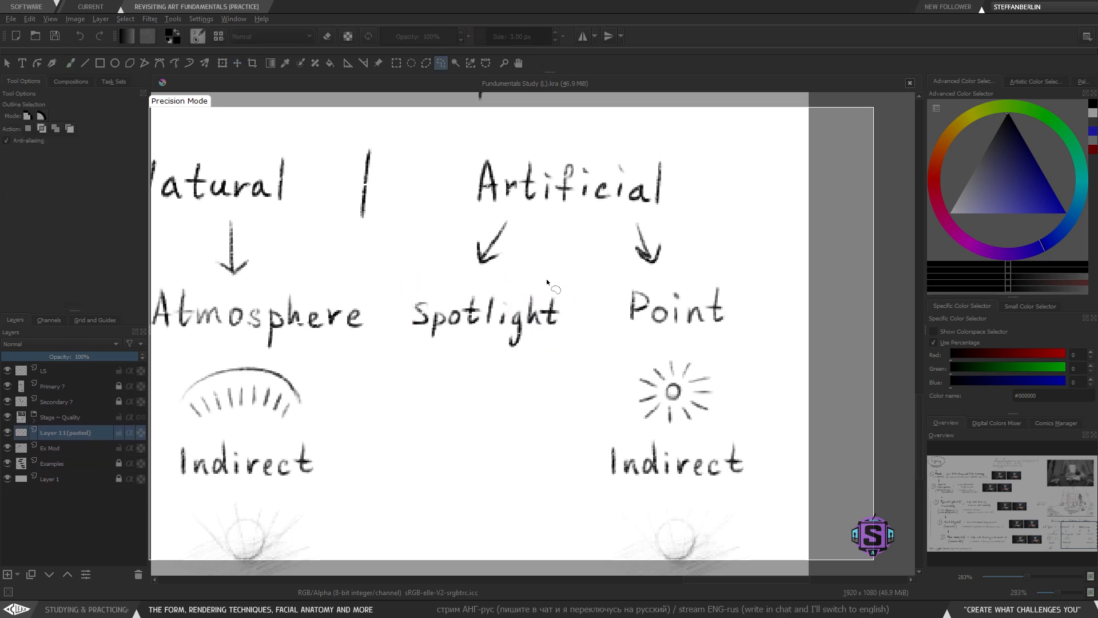
# - Sketch a small triangular spotlight lamp with two beam lines under 'Spotlight'
pyautogui.press('b')
pyautogui.hotkey('ctrl', '-')
pyautogui.hotkey('ctrl', '-')
pyautogui.moveTo(530, 362); pyautogui.dragTo(528, 374)
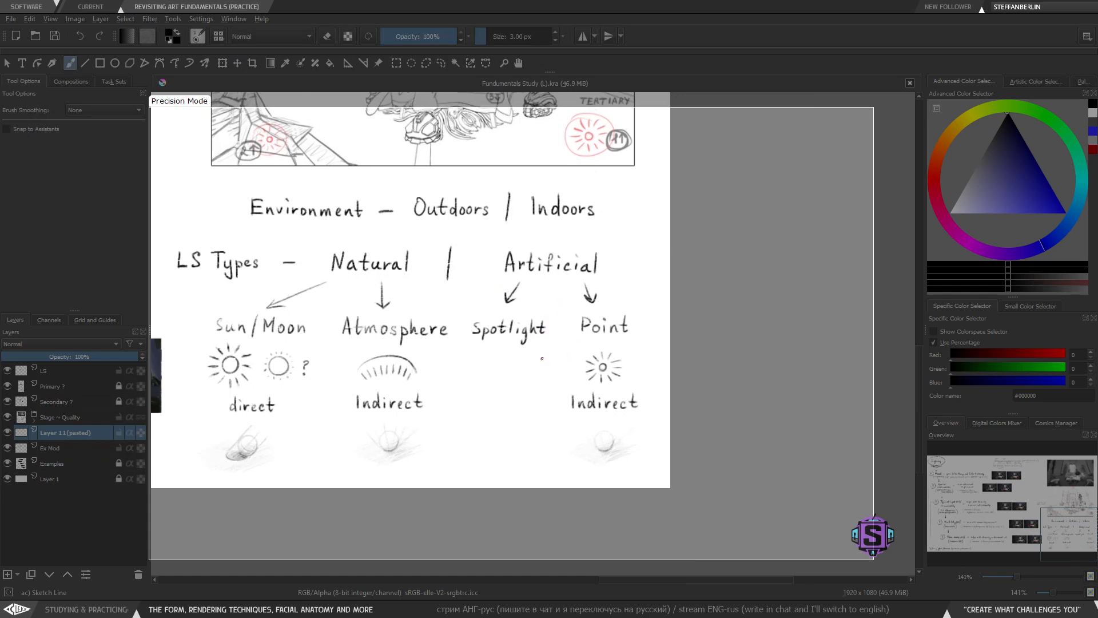
pyautogui.hotkey('ctrl', '+')
pyautogui.hotkey('ctrl', '+')
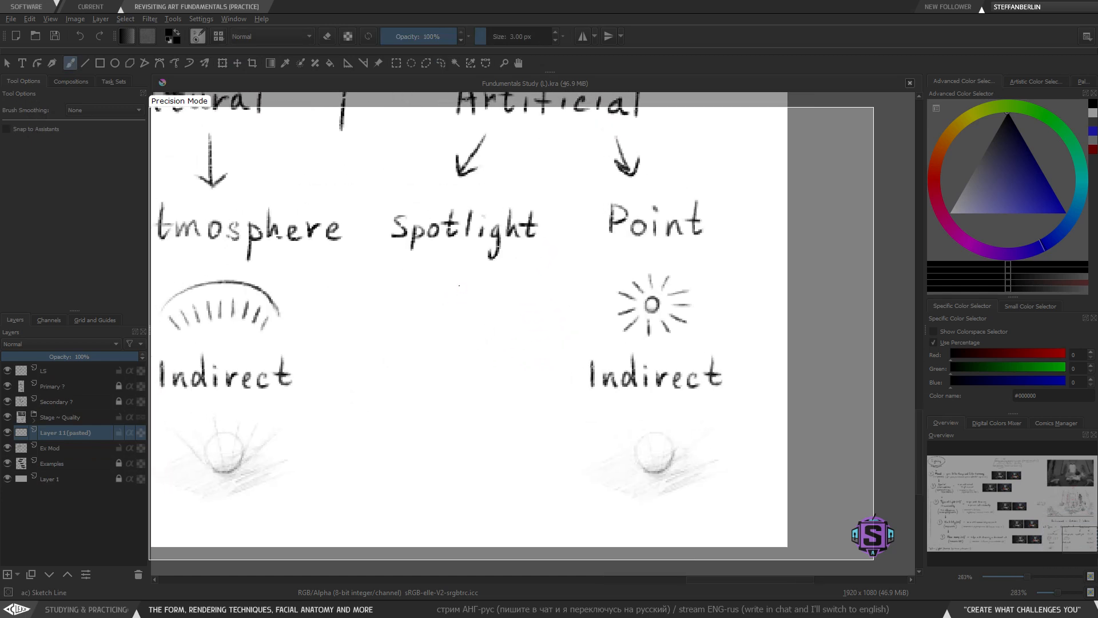
pyautogui.moveTo(447, 282)
pyautogui.mouseDown()
pyautogui.moveTo(443, 293)
pyautogui.moveTo(466, 292)
pyautogui.moveTo(451, 271)
pyautogui.moveTo(460, 275)
pyautogui.moveTo(418, 352)
pyautogui.mouseUp()
pyautogui.moveTo(466, 298); pyautogui.dragTo(489, 354)
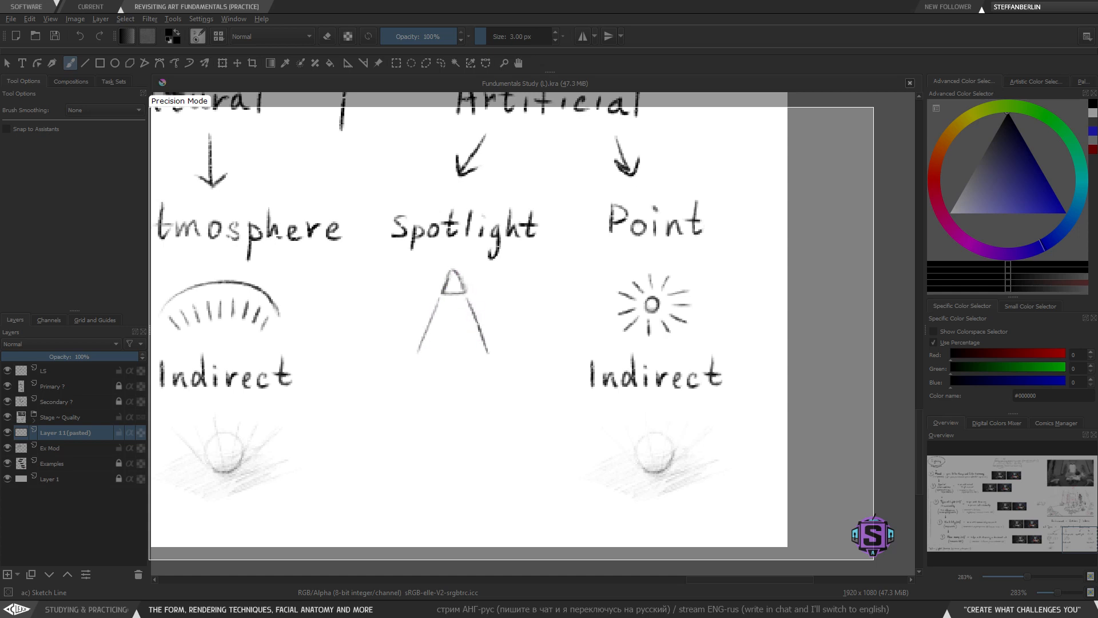
# - Replace the spotlight's long beam lines with short rays beneath the lamp
pyautogui.hotkey('ctrl', 'z')
pyautogui.hotkey('ctrl', 'shift', 'z')
pyautogui.hotkey('ctrl', 'z')
pyautogui.hotkey('ctrl', 'z')
pyautogui.moveTo(440, 297)
pyautogui.mouseDown()
pyautogui.moveTo(431, 324)
pyautogui.moveTo(475, 327)
pyautogui.moveTo(450, 310)
pyautogui.moveTo(441, 332)
pyautogui.moveTo(454, 292)
pyautogui.moveTo(450, 331)
pyautogui.moveTo(455, 300)
pyautogui.moveTo(454, 330)
pyautogui.moveTo(457, 307)
pyautogui.moveTo(465, 330)
pyautogui.mouseUp()
pyautogui.hotkey('ctrl', 'z')
pyautogui.moveTo(454, 370); pyautogui.dragTo(456, 345)
pyautogui.moveTo(440, 288)
pyautogui.mouseDown()
pyautogui.moveTo(428, 313)
pyautogui.moveTo(424, 401)
pyautogui.mouseUp()
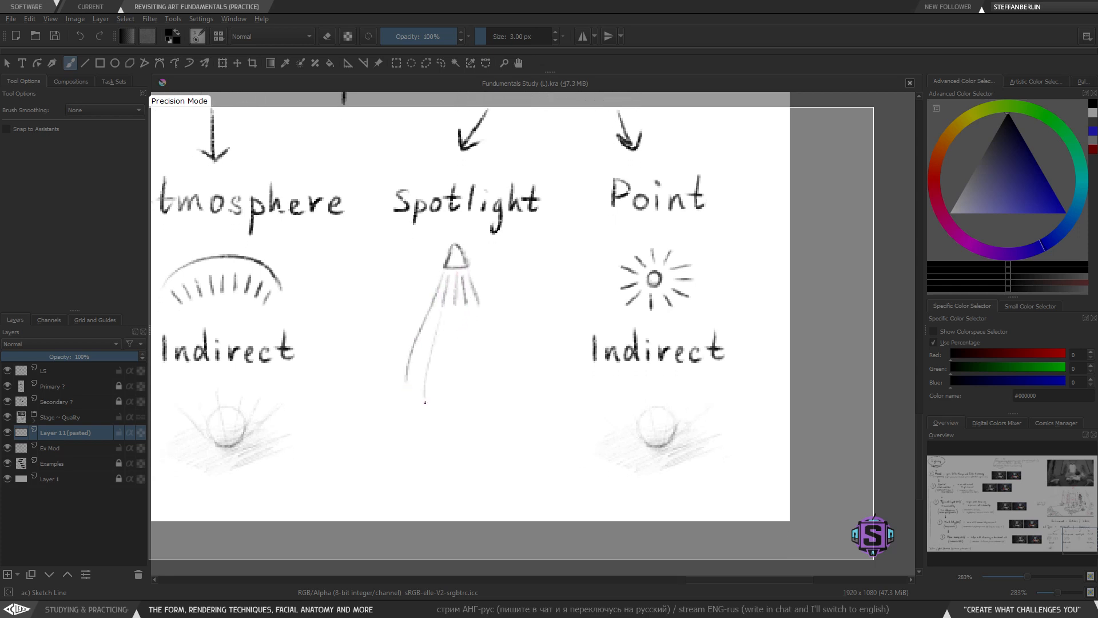
pyautogui.moveTo(455, 275)
pyautogui.mouseDown()
pyautogui.moveTo(450, 408)
pyautogui.moveTo(502, 366)
pyautogui.mouseUp()
pyautogui.hotkey('ctrl', 'z')
pyautogui.hotkey('ctrl', 'z')
pyautogui.hotkey('ctrl', 'z')
pyautogui.hotkey('ctrl', 'z')
pyautogui.hotkey('ctrl', 'z')
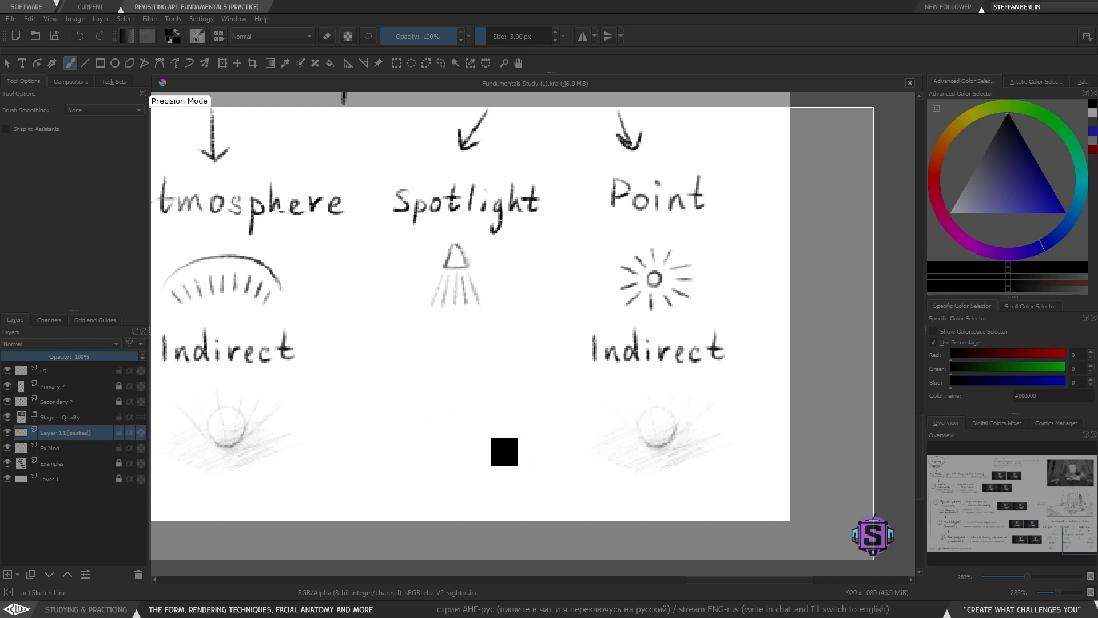
pyautogui.moveTo(417, 400)
pyautogui.mouseDown()
pyautogui.moveTo(610, 405)
pyautogui.moveTo(561, 412)
pyautogui.mouseUp()
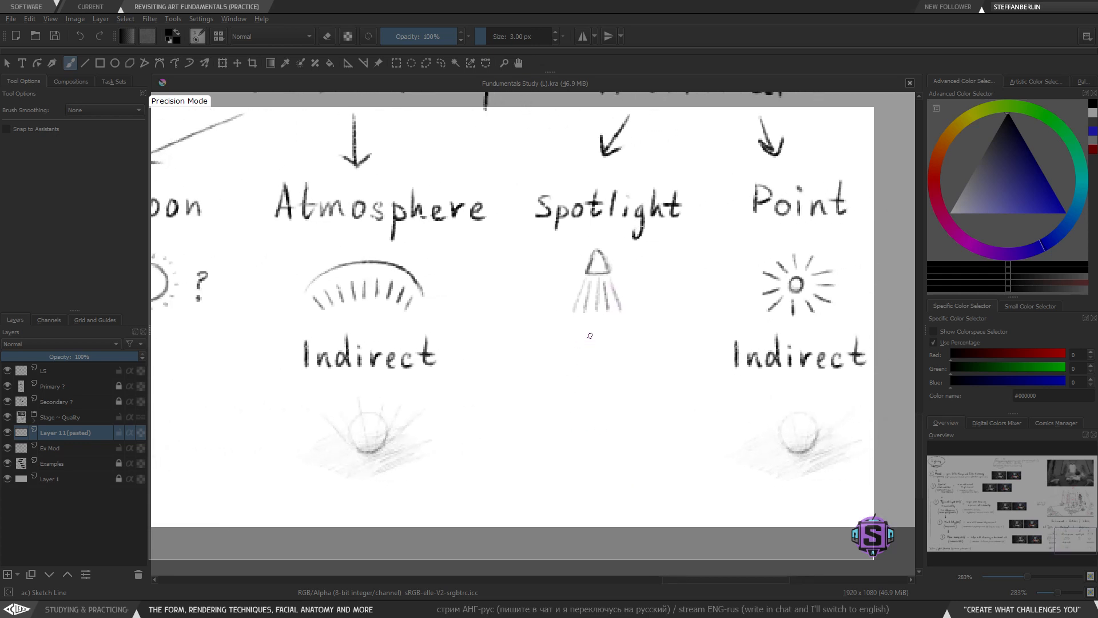
pyautogui.moveTo(468, 409)
pyautogui.mouseDown()
pyautogui.moveTo(711, 409)
pyautogui.moveTo(474, 382)
pyautogui.mouseUp()
pyautogui.moveTo(643, 273); pyautogui.dragTo(612, 345)
pyautogui.hotkey('ctrl', 'z')
# - Lasso-select the 'direct' label with its ball sketch under 'Sun/Moon' and paste a copy onto a new layer
pyautogui.moveTo(495, 399); pyautogui.dragTo(645, 393)
pyautogui.press('l')
pyautogui.moveTo(428, 466)
pyautogui.mouseDown()
pyautogui.moveTo(421, 350)
pyautogui.moveTo(316, 295)
pyautogui.moveTo(245, 315)
pyautogui.mouseUp()
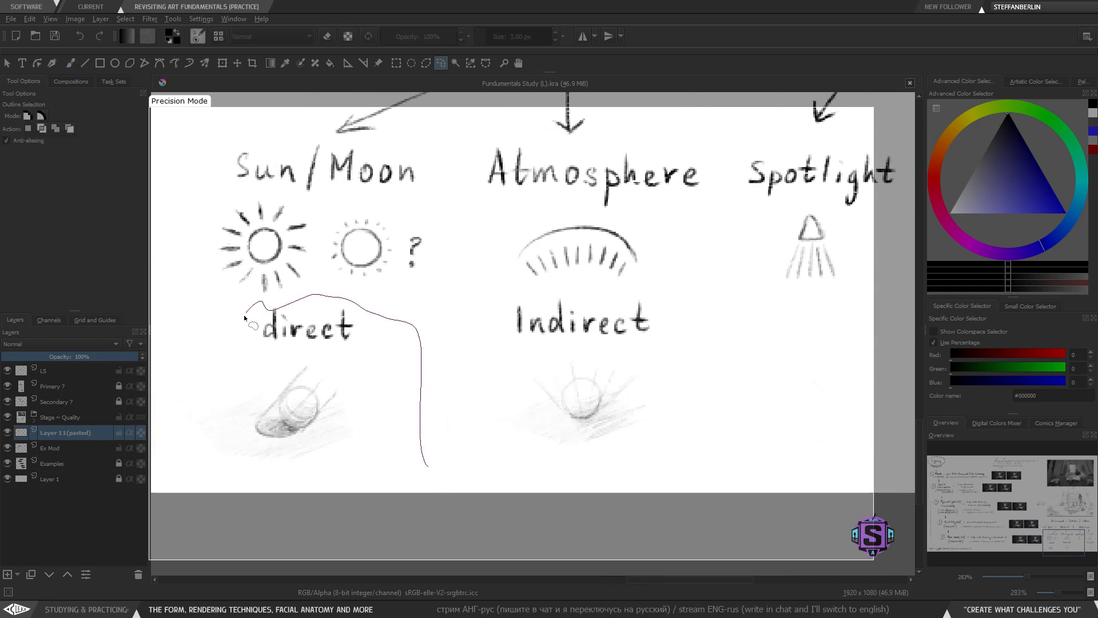
pyautogui.moveTo(377, 449)
pyautogui.mouseDown()
pyautogui.moveTo(380, 404)
pyautogui.moveTo(316, 306)
pyautogui.moveTo(199, 345)
pyautogui.moveTo(185, 466)
pyautogui.moveTo(365, 470)
pyautogui.mouseUp()
pyautogui.press('-')
pyautogui.press('-')
pyautogui.moveTo(474, 409); pyautogui.dragTo(394, 440)
pyautogui.hotkey('ctrl', 'c')
pyautogui.hotkey('ctrl', 'v')
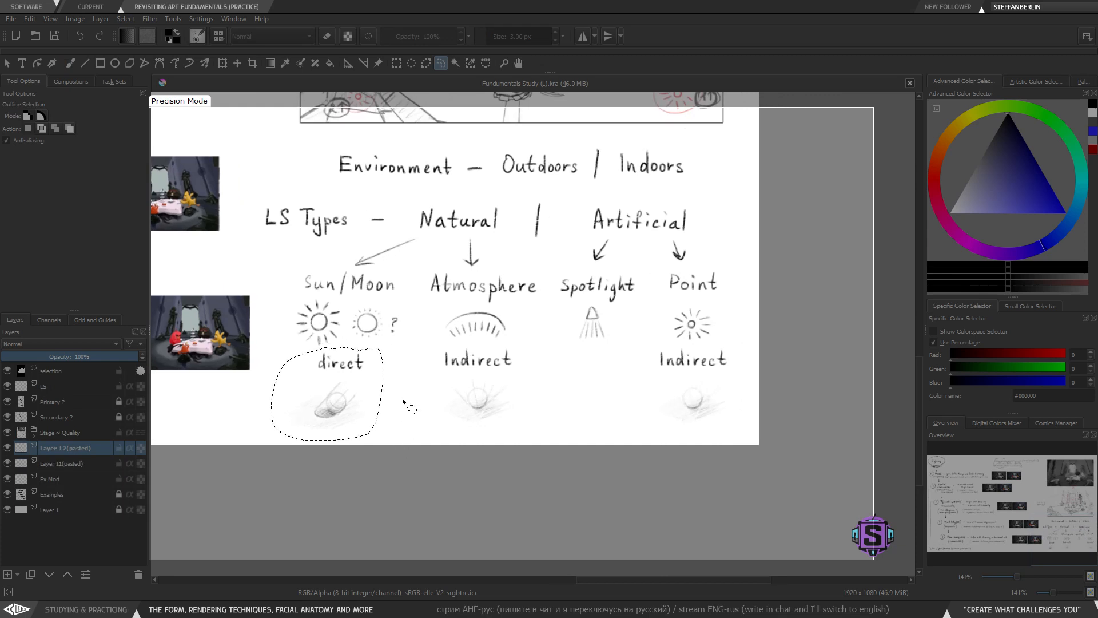
# - Merge the pasted layers down into the 'Ex Mod' layer
pyautogui.hotkey('ctrl', 'e')
pyautogui.press('b')
pyautogui.hotkey('ctrl', 'e')
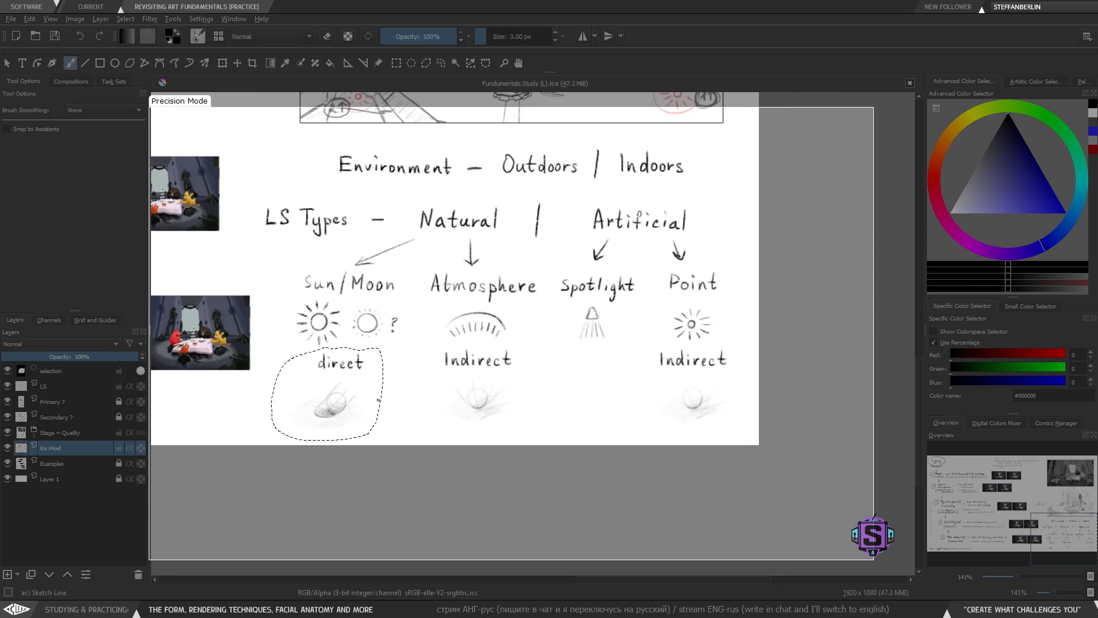
# - Paste another copy of the selected 'direct' sketch, move it under the spotlight icon, and deselect
pyautogui.hotkey('ctrl', 'c')
pyautogui.hotkey('ctrl', 'v')
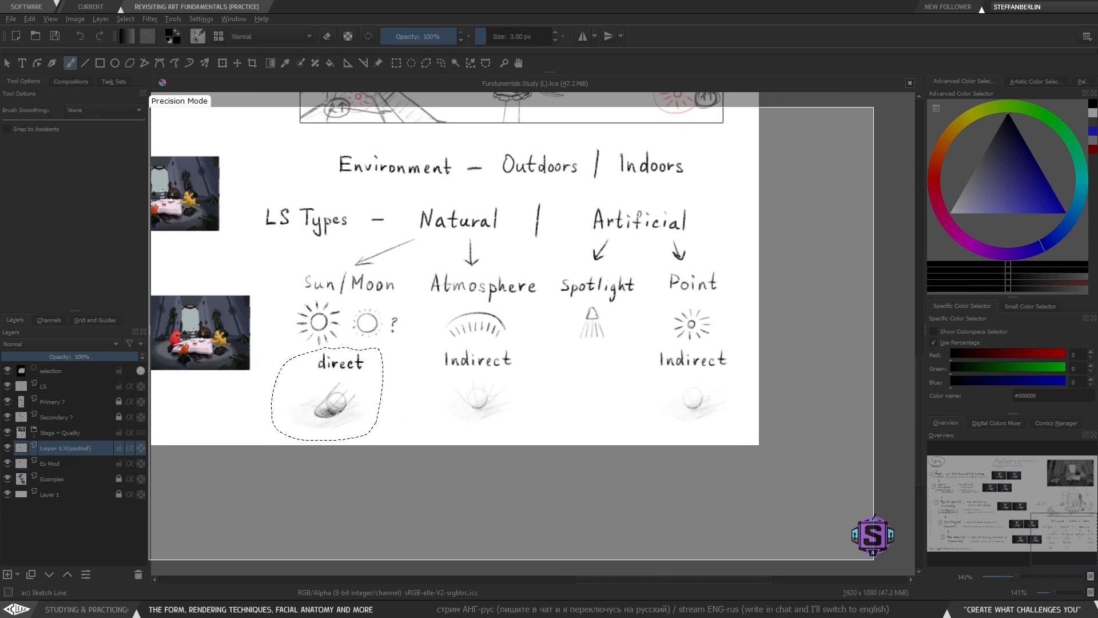
pyautogui.press('t')
pyautogui.moveTo(336, 437); pyautogui.dragTo(587, 437)
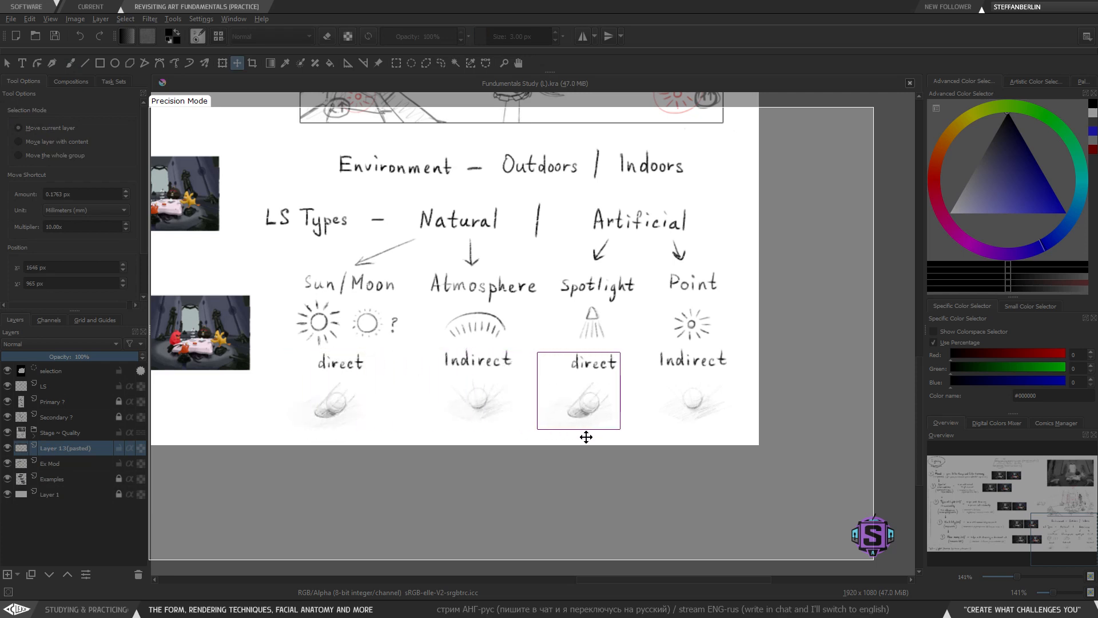
pyautogui.press('b')
pyautogui.hotkey('ctrl', 'shift', 'a')
# - Draw a diagonal beam line from the upper right onto the copied ball sketch under 'Spotlight' and darken its shadow
pyautogui.moveTo(608, 400); pyautogui.dragTo(575, 413)
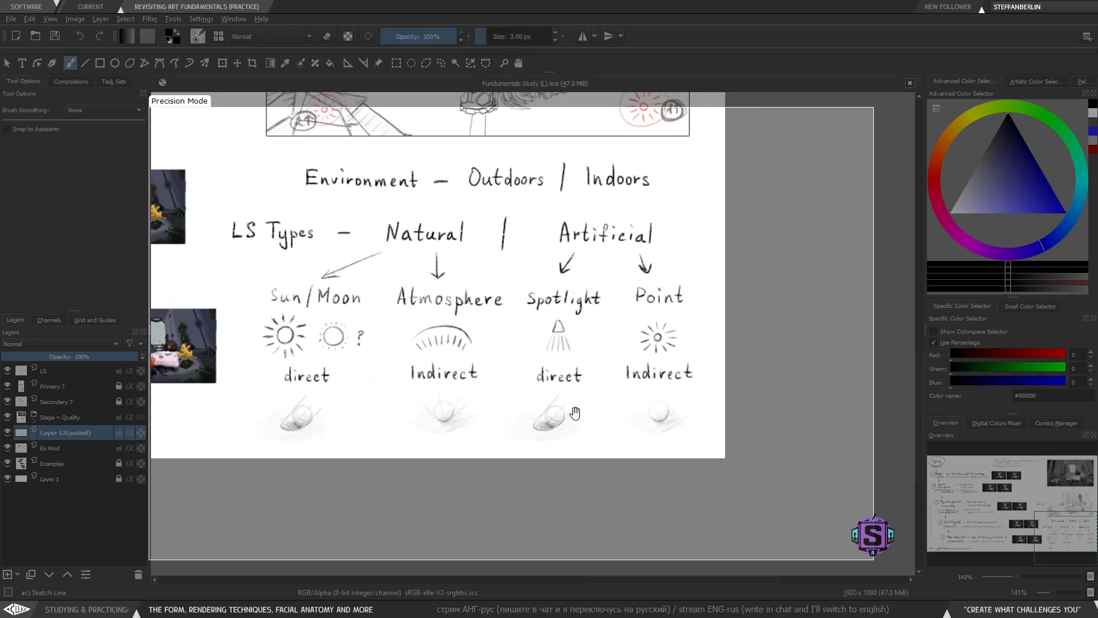
pyautogui.scroll(1, 442, 400)
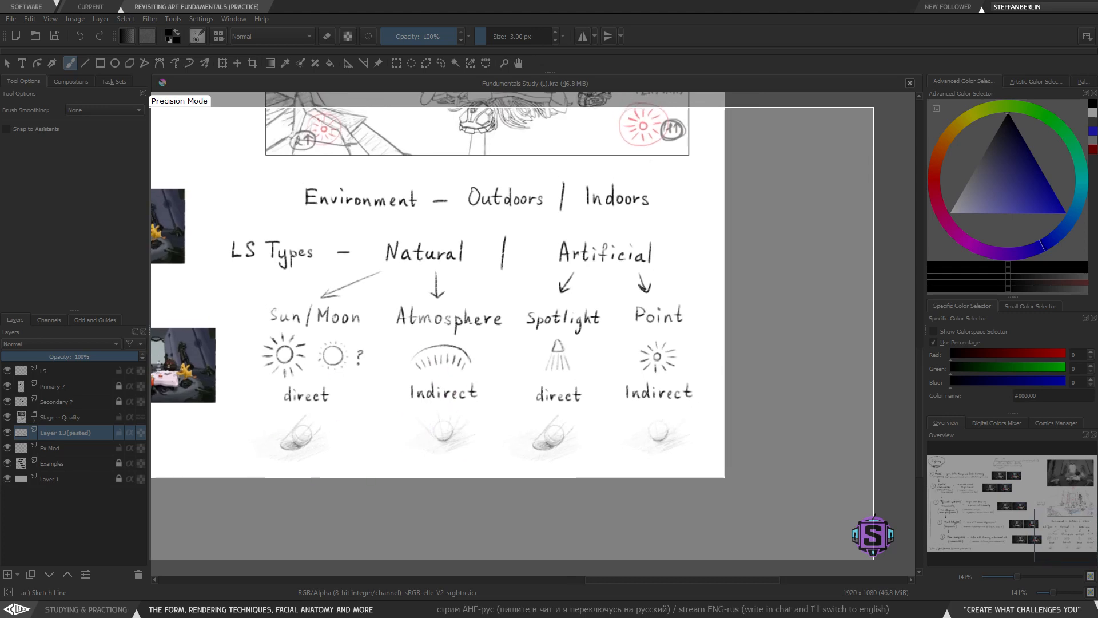
pyautogui.moveTo(525, 383); pyautogui.dragTo(526, 388)
pyautogui.moveTo(542, 446); pyautogui.dragTo(500, 430)
pyautogui.press('+')
pyautogui.press('+')
pyautogui.moveTo(520, 487); pyautogui.dragTo(499, 413)
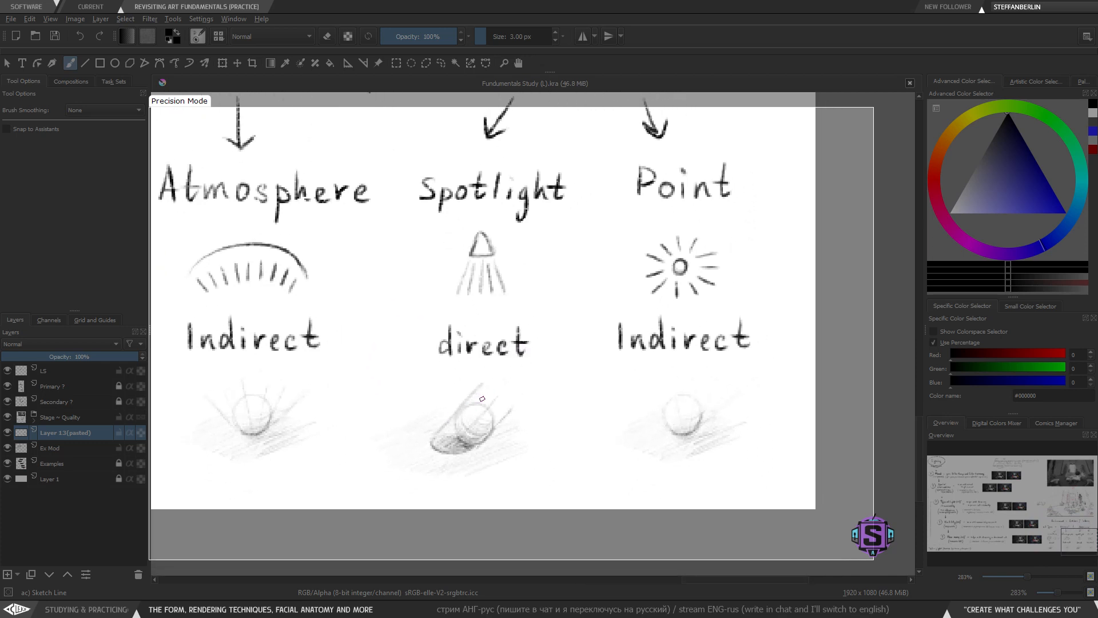
pyautogui.press('e')
pyautogui.press('e')
pyautogui.moveTo(518, 373); pyautogui.dragTo(432, 426)
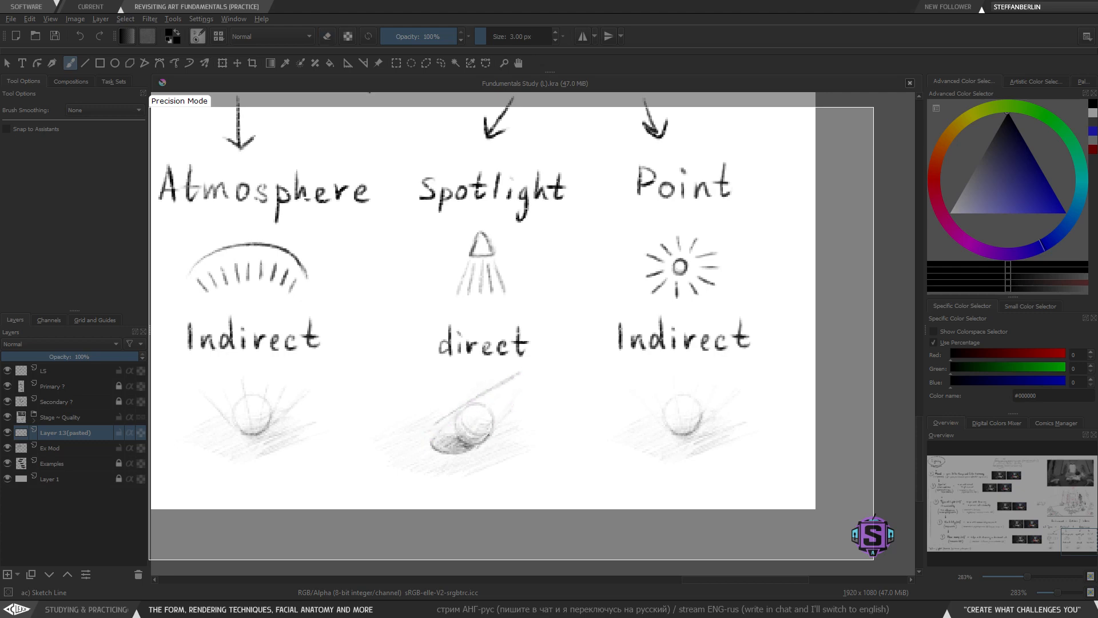
pyautogui.moveTo(528, 384); pyautogui.dragTo(493, 431)
pyautogui.hotkey('ctrl', 'z')
pyautogui.hotkey('ctrl', 'z')
pyautogui.moveTo(527, 385); pyautogui.dragTo(495, 428)
pyautogui.hotkey('ctrl', 'z')
pyautogui.moveTo(412, 443)
pyautogui.mouseDown()
pyautogui.moveTo(438, 437)
pyautogui.moveTo(435, 452)
pyautogui.mouseUp()
pyautogui.press('e')
pyautogui.press('e')
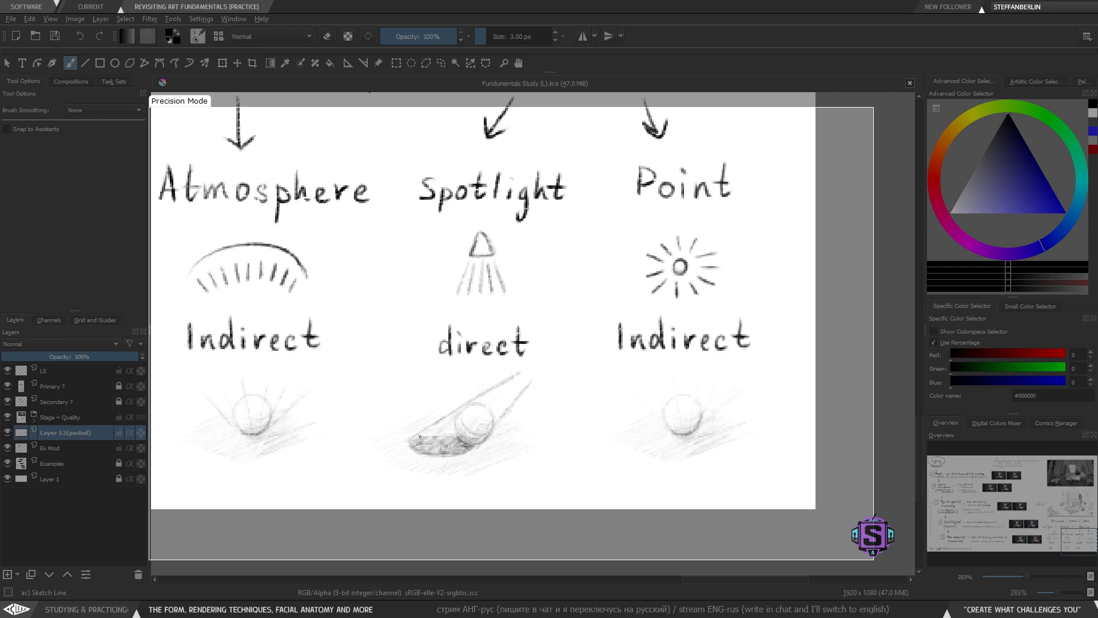
# - Add a second parallel beam line onto the ball sketch under 'Spotlight'
pyautogui.scroll(-2, 561, 410)
pyautogui.press('-')
pyautogui.press('-')
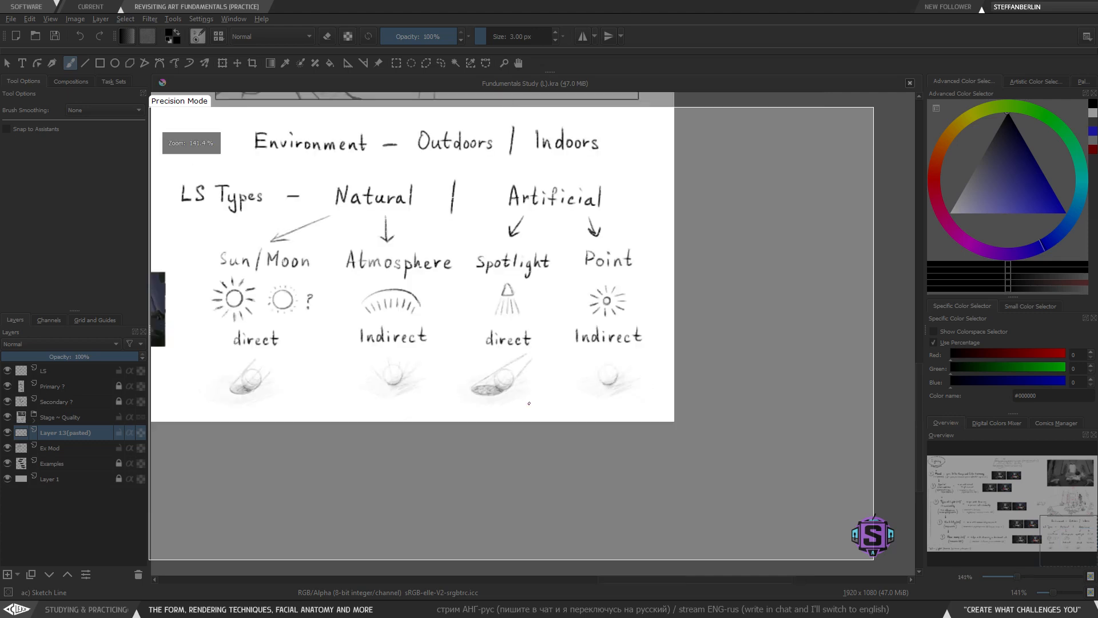
pyautogui.moveTo(510, 378); pyautogui.dragTo(517, 401)
pyautogui.press('+')
pyautogui.press('+')
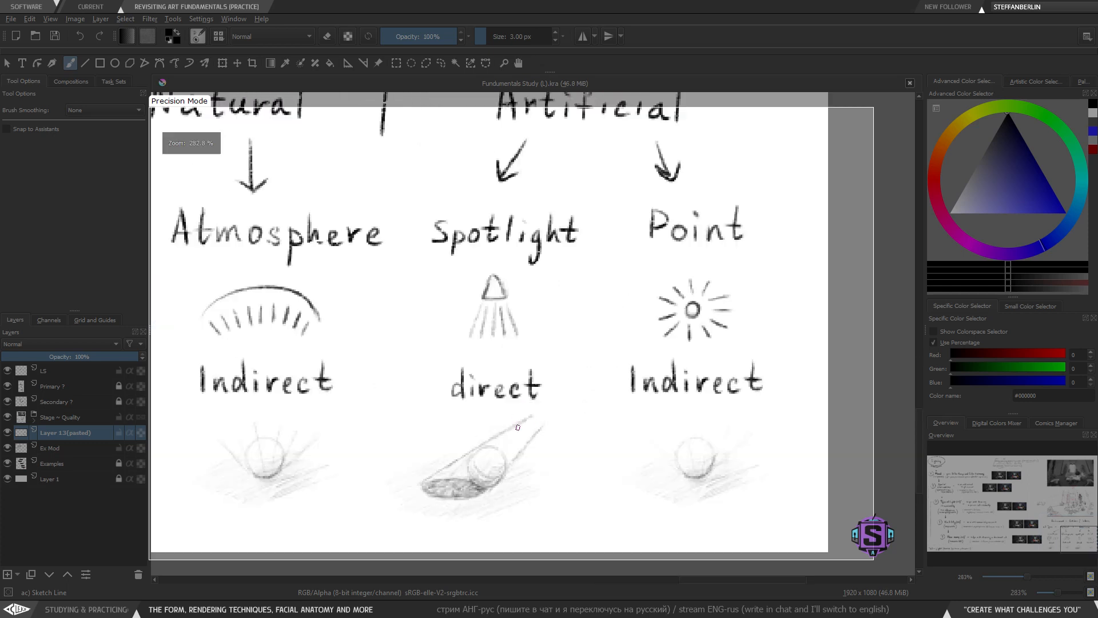
pyautogui.moveTo(504, 457); pyautogui.dragTo(523, 401)
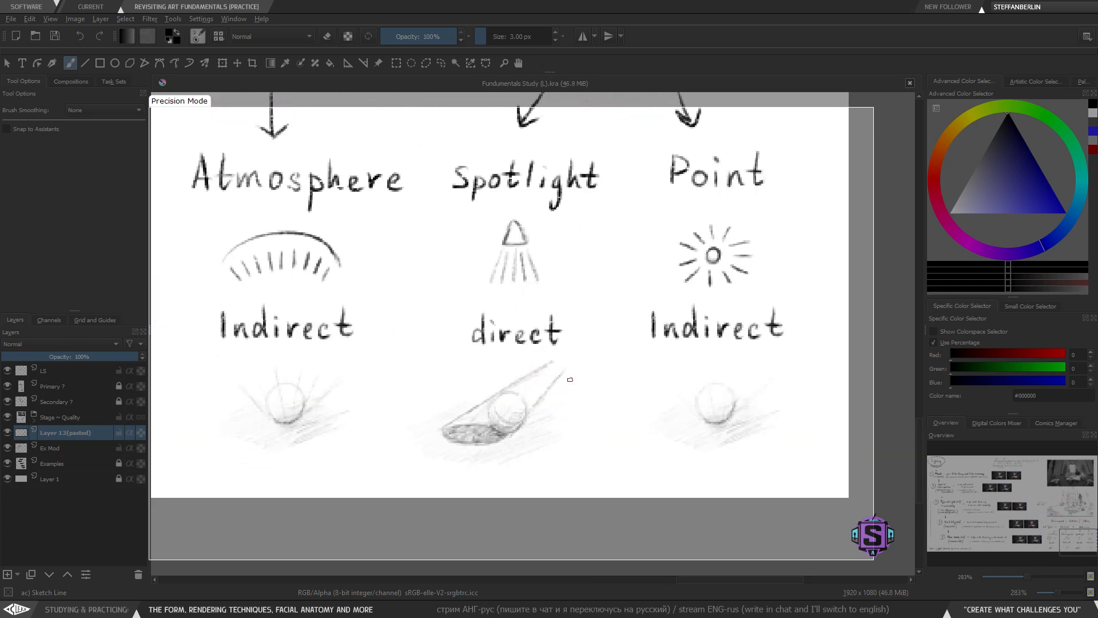
pyautogui.press('e')
pyautogui.press('e')
pyautogui.moveTo(568, 361); pyautogui.dragTo(544, 384)
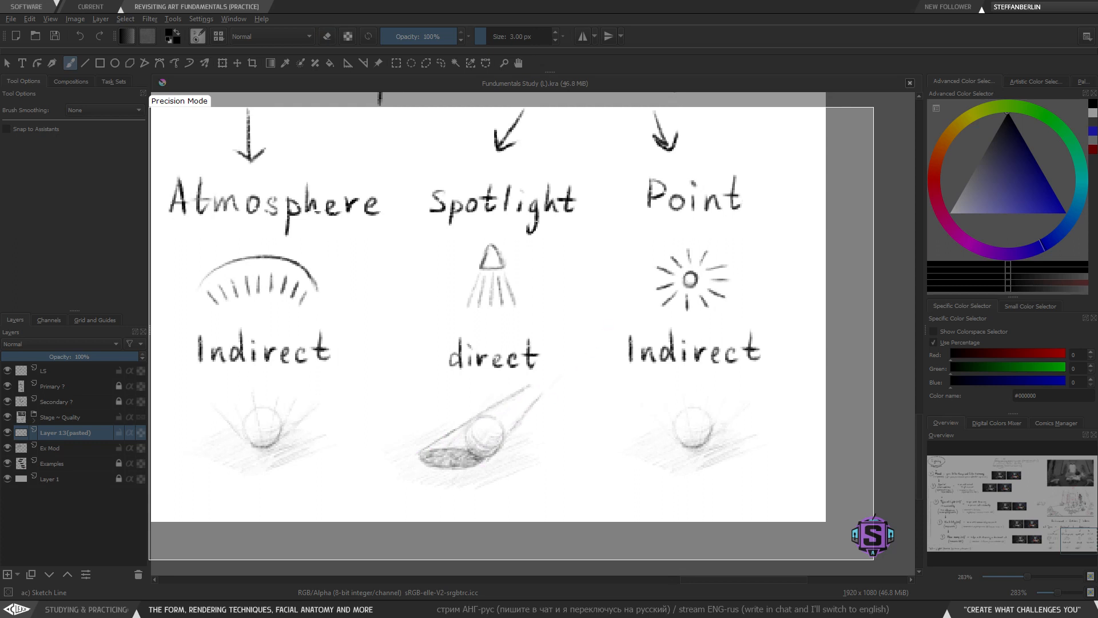
# - Trim the ends of the beam lines reaching past the ball sketch under 'Spotlight'
pyautogui.press('l')
pyautogui.moveTo(530, 471); pyautogui.dragTo(552, 373)
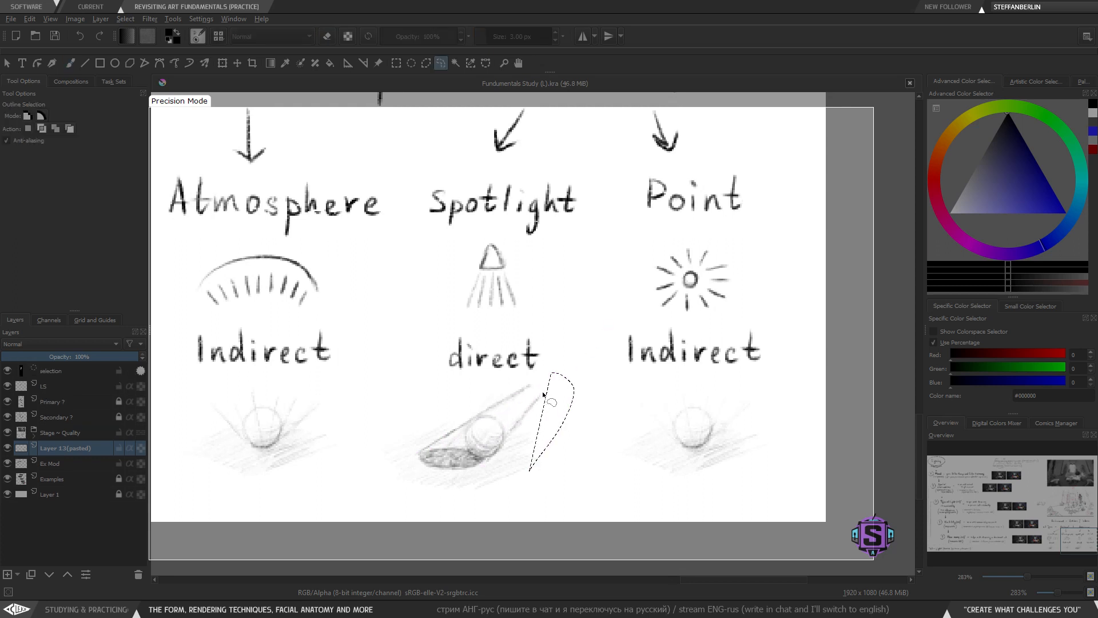
pyautogui.hotkey('ctrl', 'shift', 'a')
pyautogui.press('b')
pyautogui.press('e')
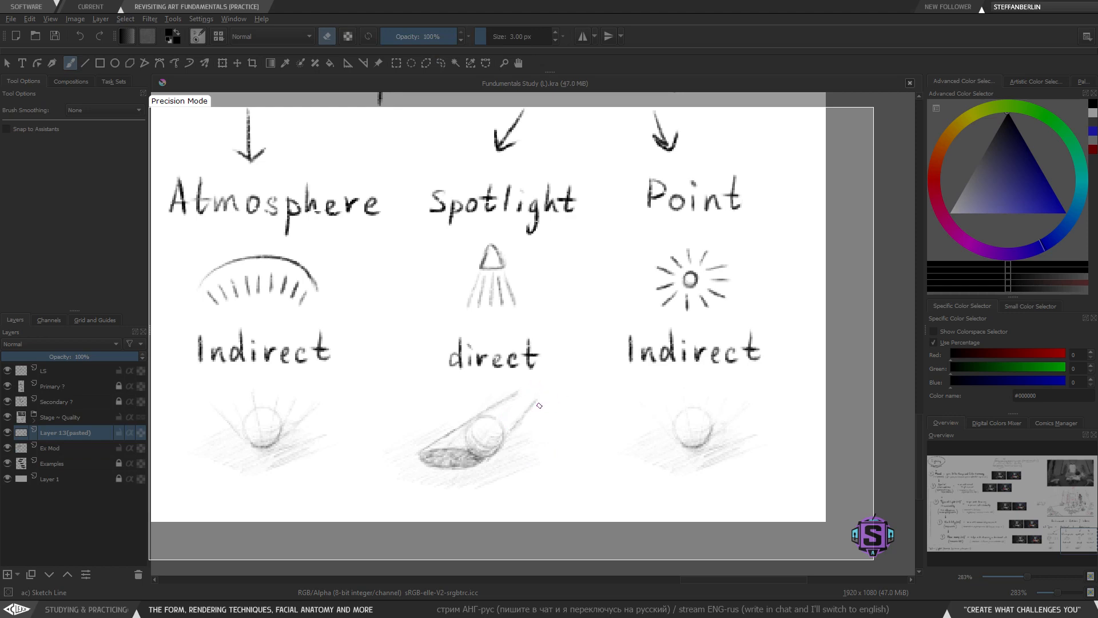
pyautogui.moveTo(356, 430)
pyautogui.mouseDown()
pyautogui.moveTo(688, 416)
pyautogui.moveTo(378, 393)
pyautogui.mouseUp()
pyautogui.press('e')
pyautogui.moveTo(620, 382)
pyautogui.mouseDown()
pyautogui.moveTo(591, 368)
pyautogui.moveTo(588, 476)
pyautogui.moveTo(607, 382)
pyautogui.mouseUp()
pyautogui.hotkey('ctrl', 'z')
pyautogui.moveTo(559, 249)
pyautogui.mouseDown()
pyautogui.moveTo(486, 314)
pyautogui.moveTo(537, 225)
pyautogui.moveTo(516, 312)
pyautogui.mouseUp()
pyautogui.hotkey('ctrl', 'z')
pyautogui.moveTo(506, 350); pyautogui.dragTo(538, 215)
pyautogui.hotkey('ctrl', 'z')
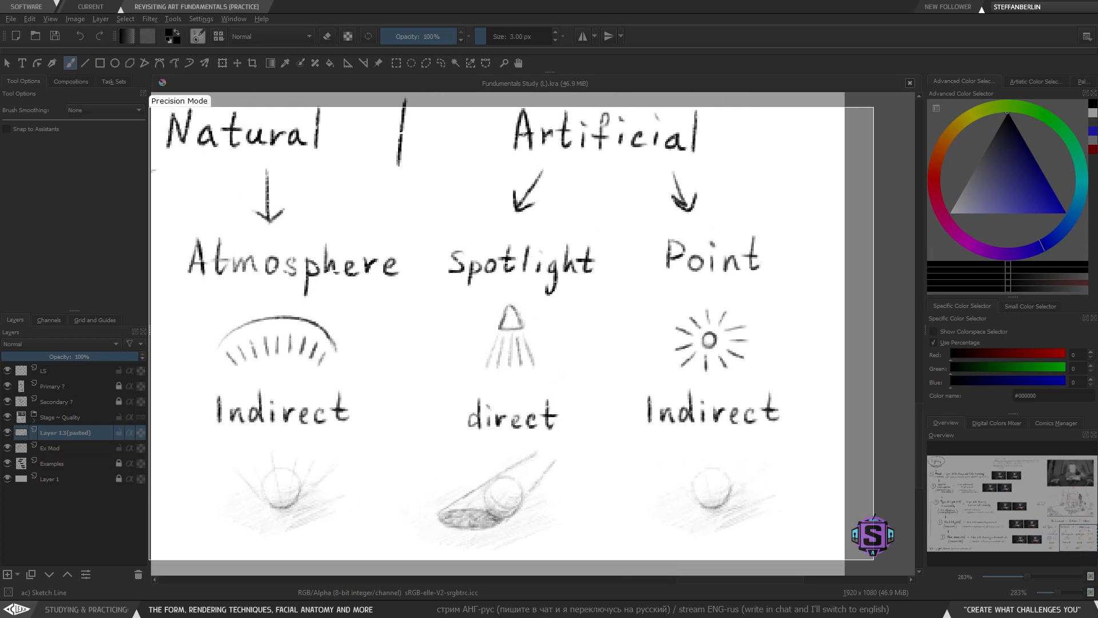
# - Merge the pasted sketch layer down into the 'Ex Mod' layer
pyautogui.moveTo(515, 327); pyautogui.dragTo(506, 309)
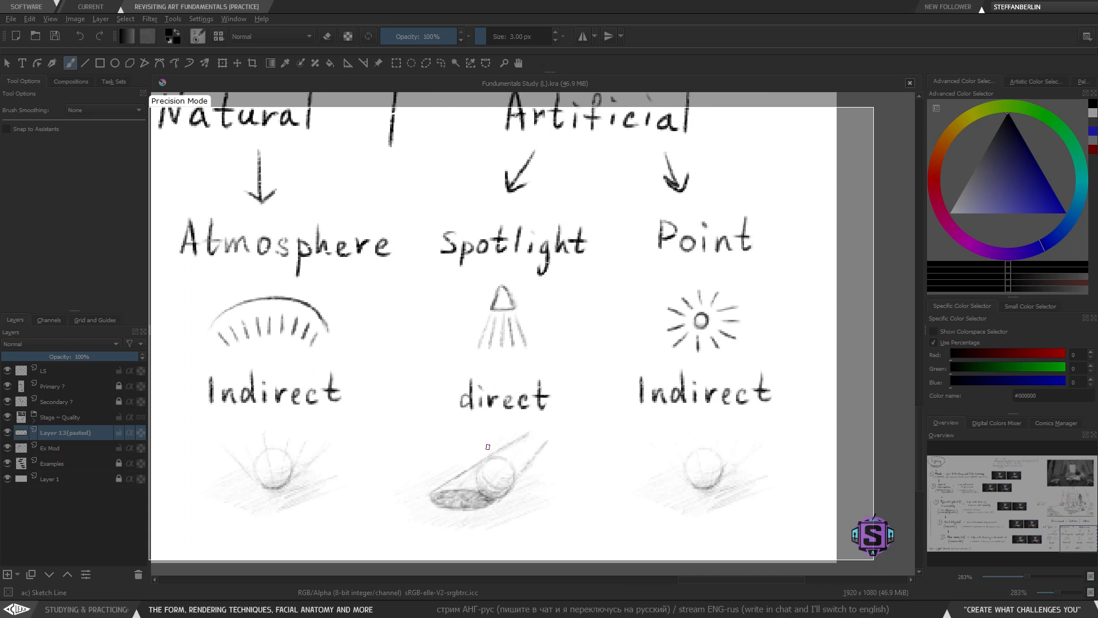
pyautogui.moveTo(487, 447); pyautogui.dragTo(464, 373)
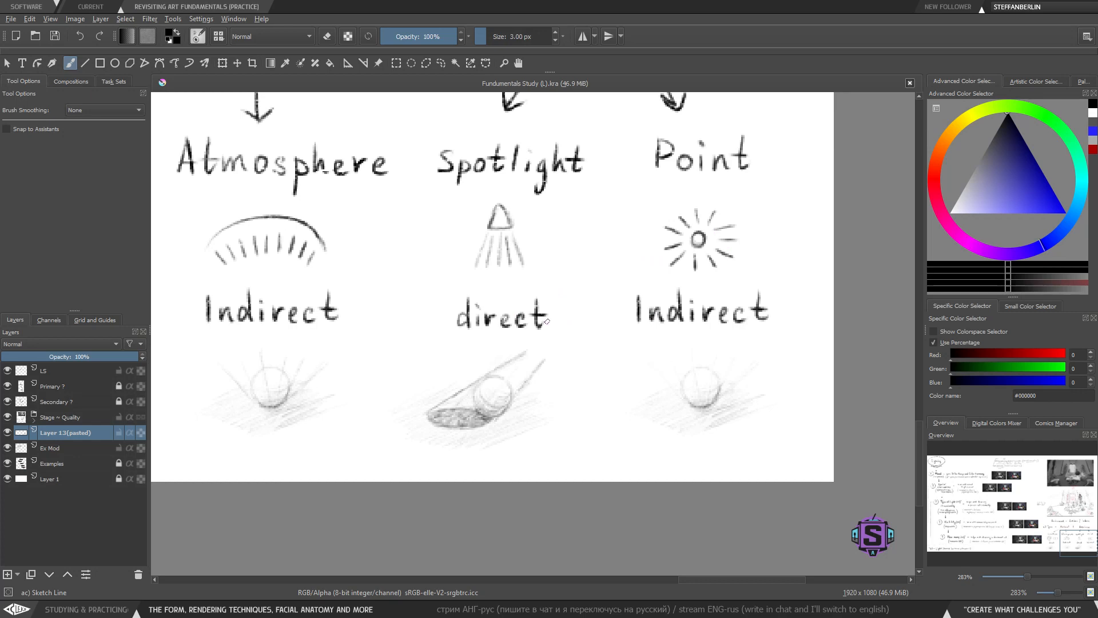
pyautogui.moveTo(441, 384); pyautogui.dragTo(610, 418)
pyautogui.press('-')
pyautogui.press('-')
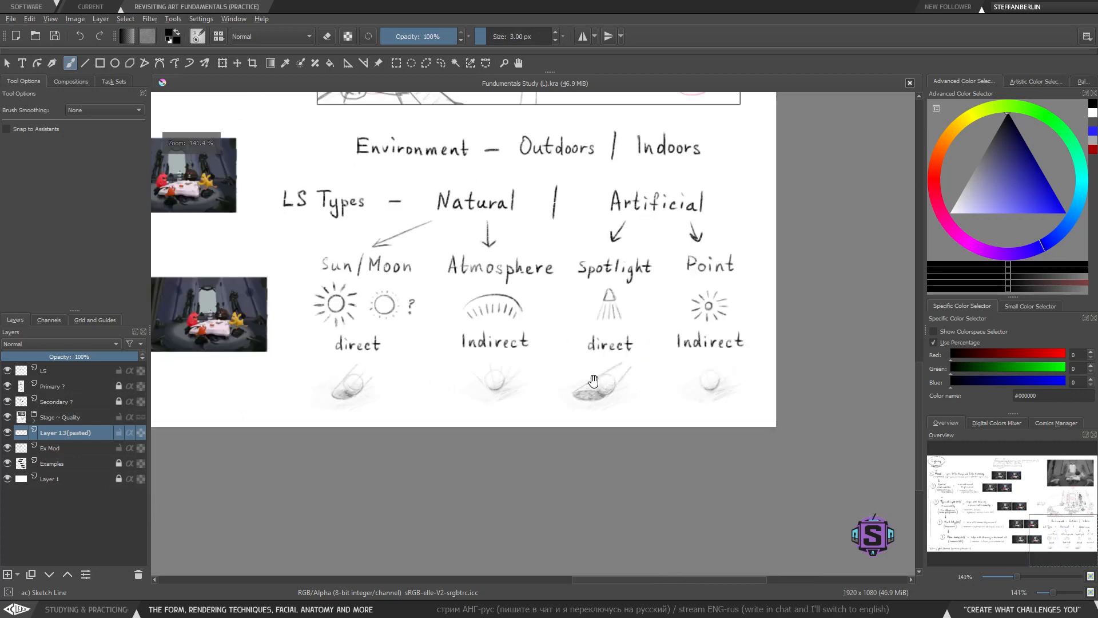
pyautogui.moveTo(594, 376); pyautogui.dragTo(574, 396)
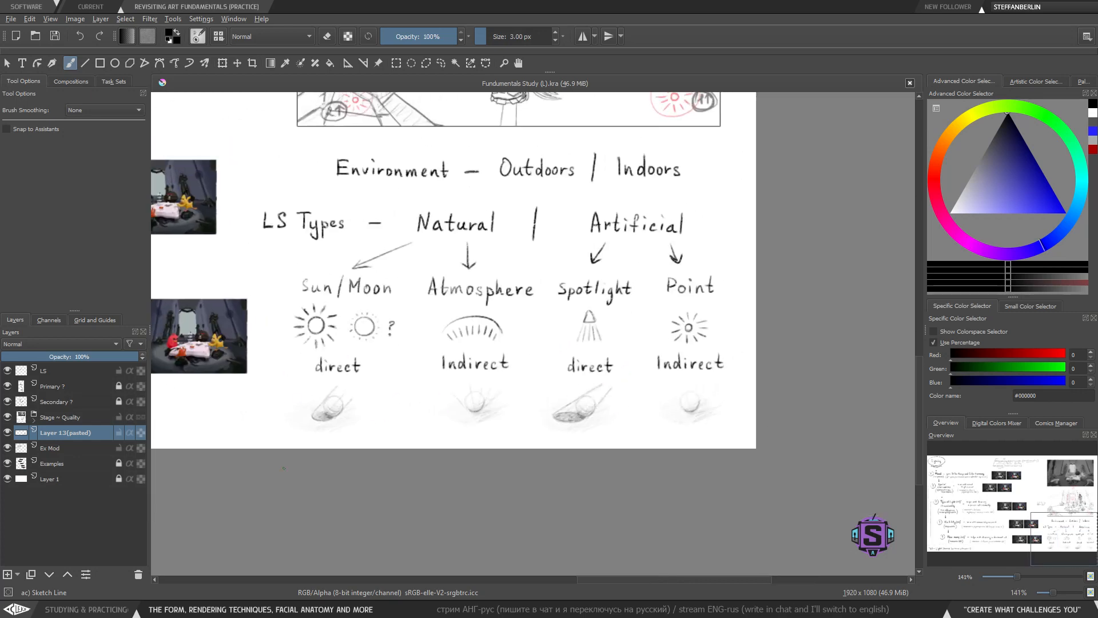
pyautogui.press('l')
pyautogui.moveTo(499, 444); pyautogui.dragTo(525, 388)
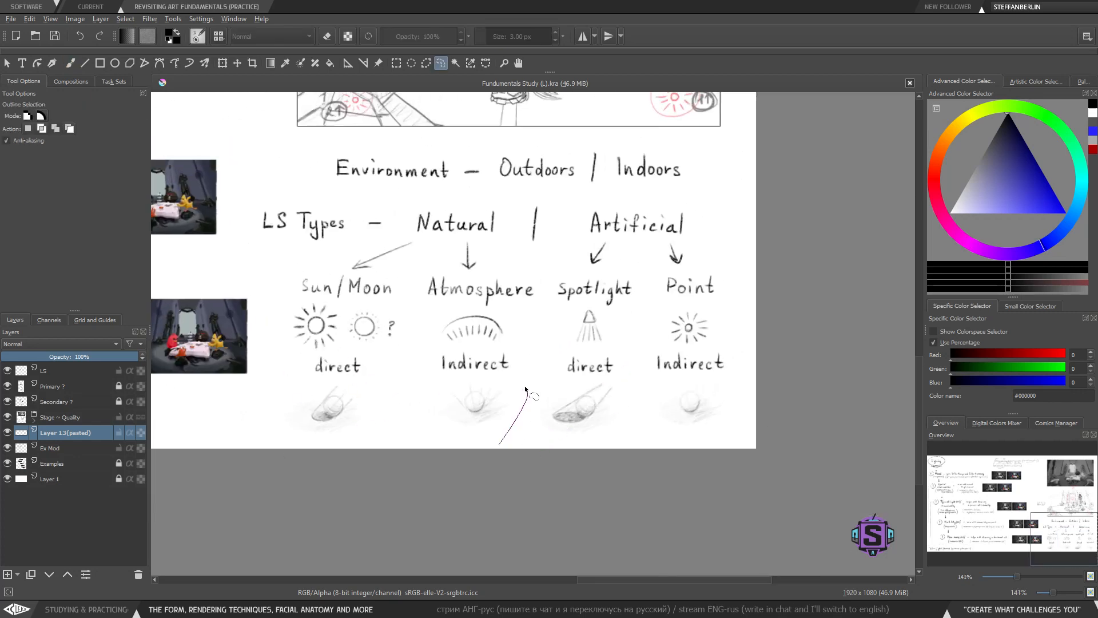
pyautogui.moveTo(458, 376); pyautogui.dragTo(492, 441)
pyautogui.press('t')
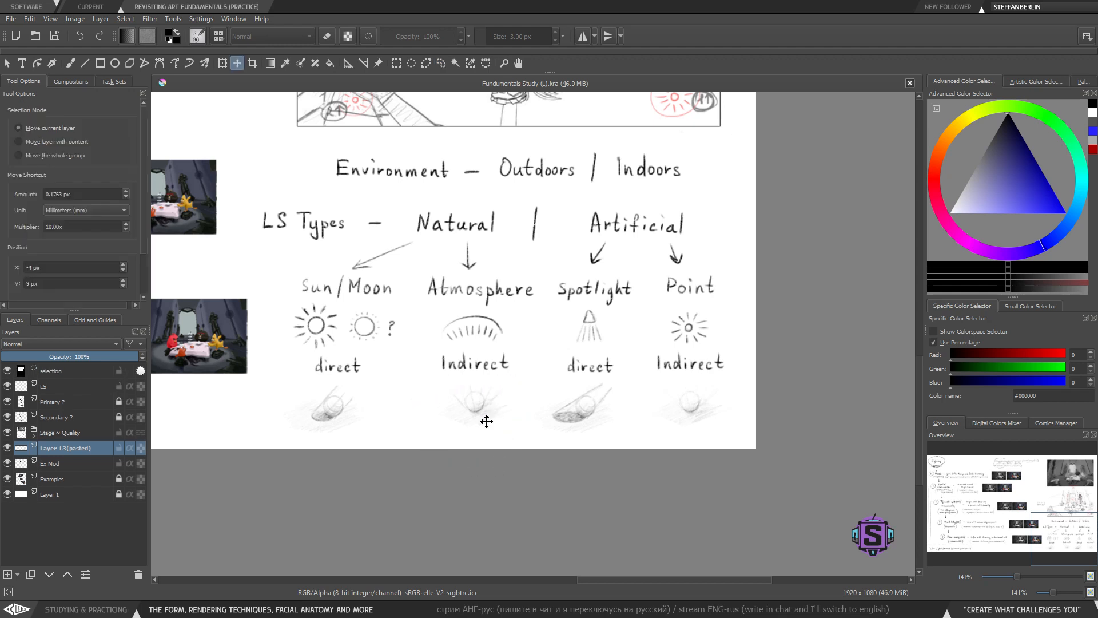
pyautogui.press('b')
pyautogui.hotkey('ctrl', 'e')
pyautogui.hotkey('ctrl', 'shift', 'a')
pyautogui.press('l')
pyautogui.moveTo(505, 459)
pyautogui.mouseDown()
pyautogui.moveTo(527, 426)
pyautogui.moveTo(461, 380)
pyautogui.moveTo(498, 436)
pyautogui.mouseUp()
pyautogui.press('t')
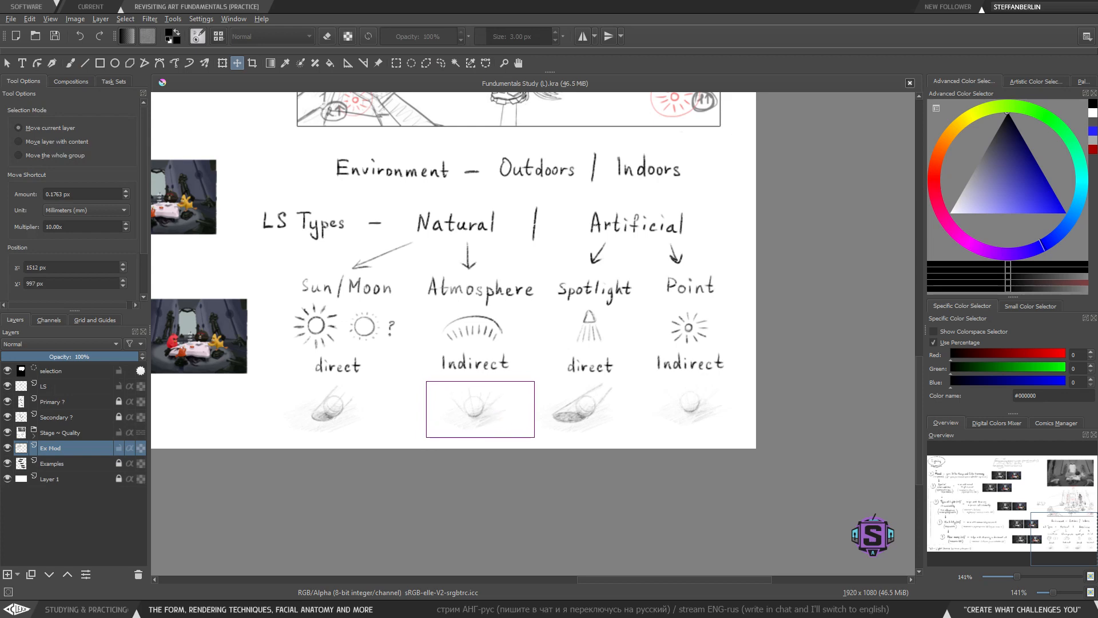
pyautogui.press('b')
pyautogui.hotkey('ctrl', 'shift', 'a')
pyautogui.press('-')
pyautogui.press('-')
pyautogui.moveTo(443, 394); pyautogui.dragTo(456, 474)
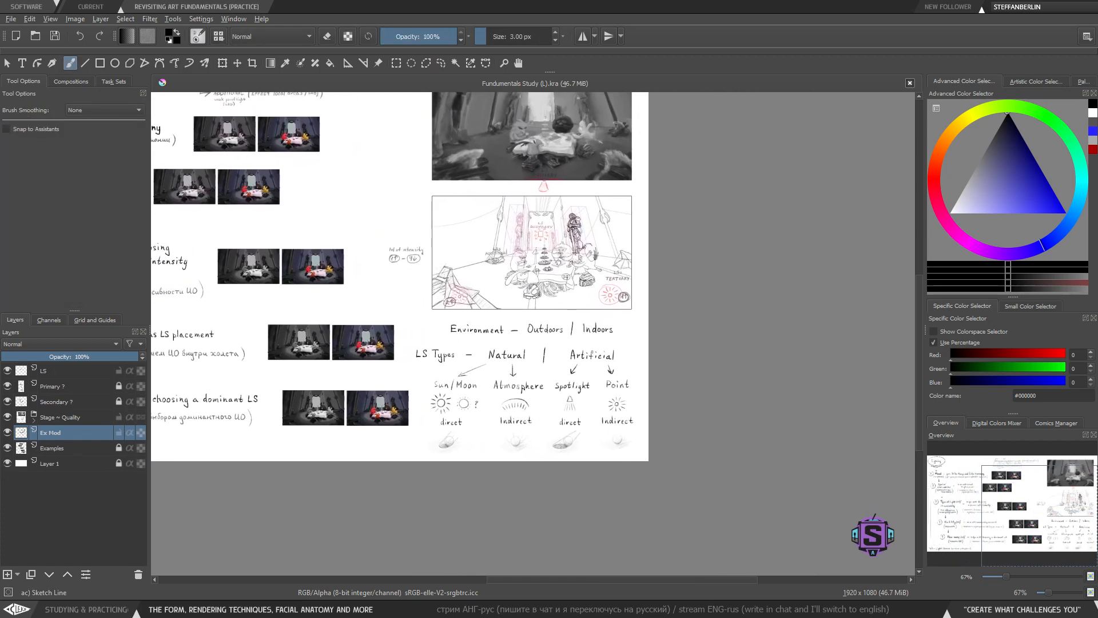
pyautogui.press('-')
pyautogui.press('-')
pyautogui.press('+')
pyautogui.press('+')
pyautogui.press('+')
pyautogui.press('+')
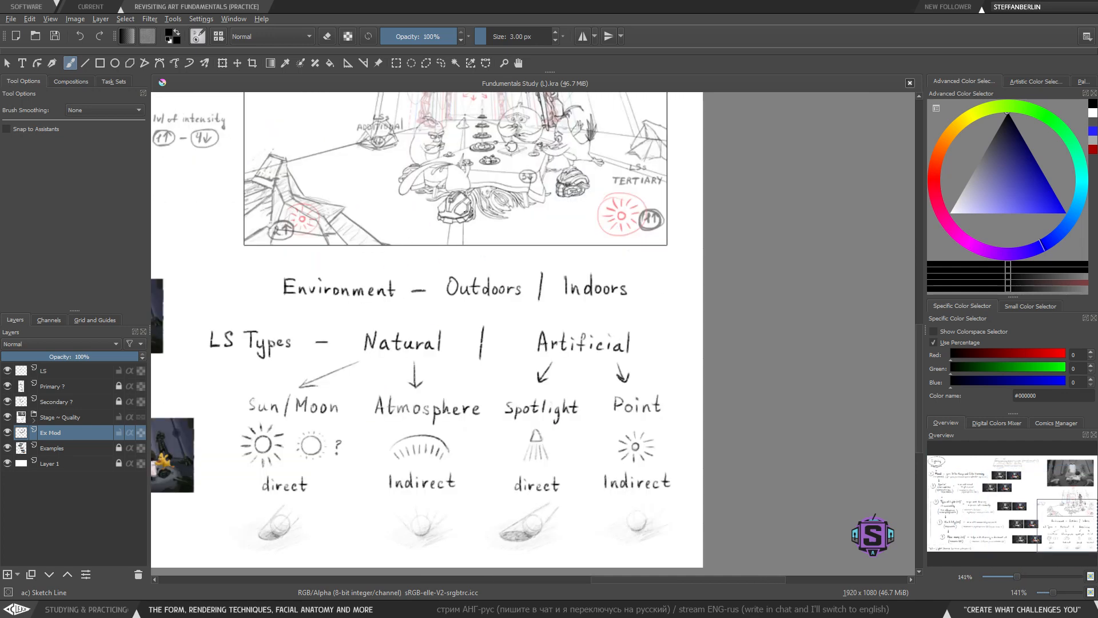
pyautogui.moveTo(589, 472)
pyautogui.mouseDown()
pyautogui.moveTo(583, 366)
pyautogui.moveTo(627, 406)
pyautogui.mouseUp()
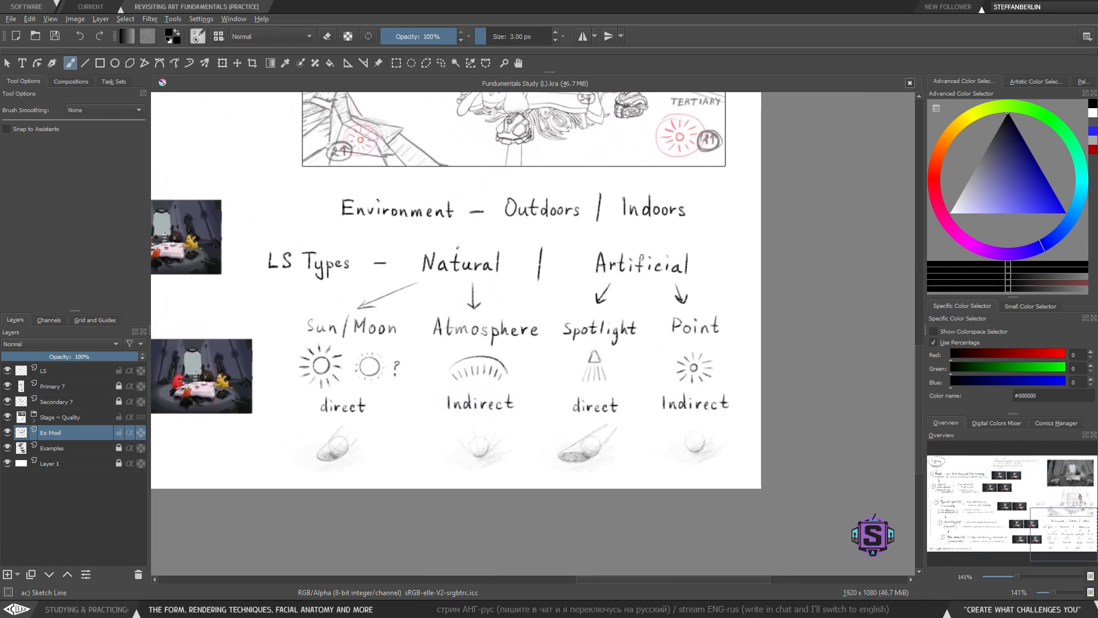
pyautogui.moveTo(457, 247)
pyautogui.mouseDown()
pyautogui.moveTo(557, 236)
pyautogui.moveTo(583, 258)
pyautogui.mouseUp()
pyautogui.hotkey('ctrl', 'z')
pyautogui.hotkey('ctrl', '+')
pyautogui.moveTo(537, 291)
pyautogui.mouseDown()
pyautogui.moveTo(529, 324)
pyautogui.moveTo(542, 244)
pyautogui.moveTo(500, 252)
pyautogui.moveTo(548, 342)
pyautogui.mouseUp()
pyautogui.press('l')
pyautogui.hotkey('ctrl', 'z')
pyautogui.hotkey('ctrl', '-')
pyautogui.hotkey('ctrl', '-')
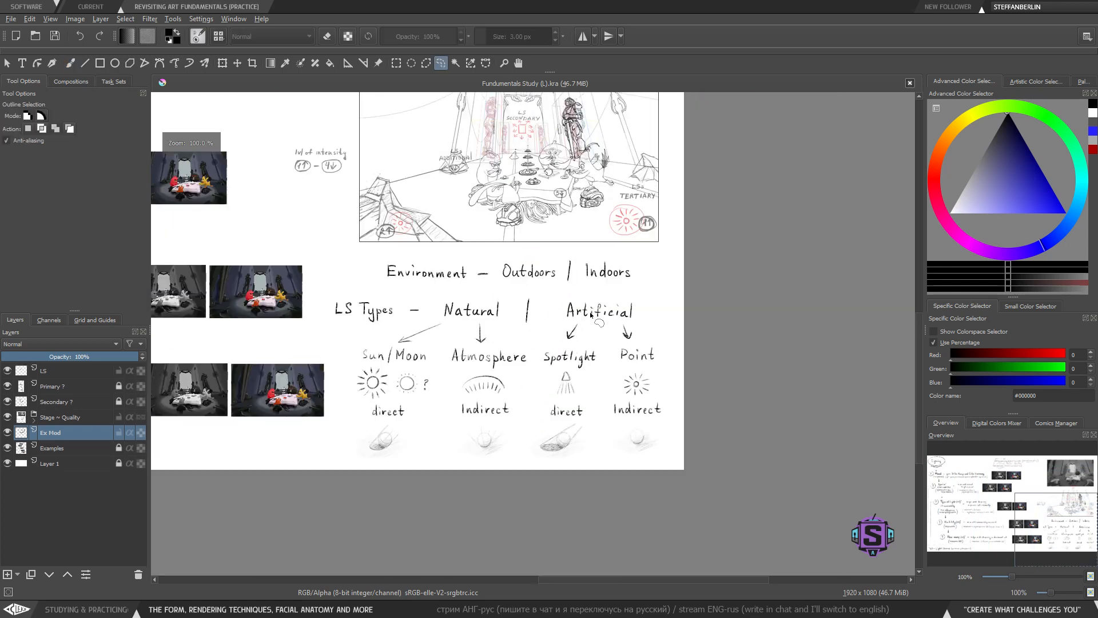
pyautogui.press('b')
pyautogui.moveTo(427, 416)
pyautogui.mouseDown()
pyautogui.moveTo(529, 378)
pyautogui.moveTo(646, 421)
pyautogui.mouseUp()
pyautogui.hotkey('ctrl', '-')
pyautogui.hotkey('ctrl', '-')
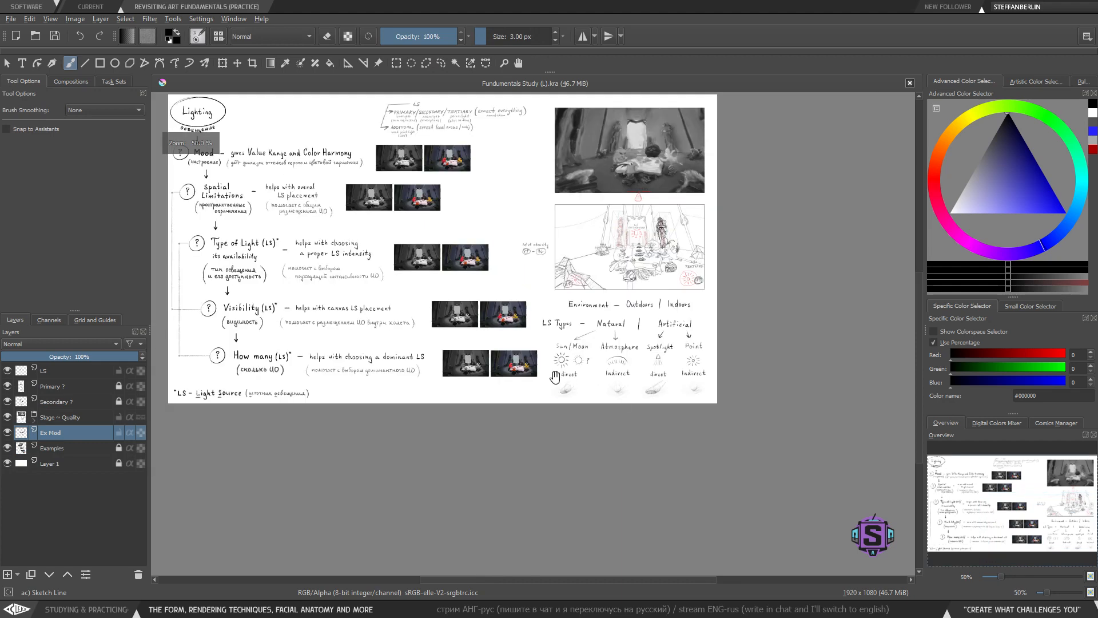
pyautogui.moveTo(522, 404); pyautogui.dragTo(429, 452)
pyautogui.hotkey('ctrl', '+')
pyautogui.hotkey('ctrl', '+')
pyautogui.moveTo(584, 388); pyautogui.dragTo(573, 419)
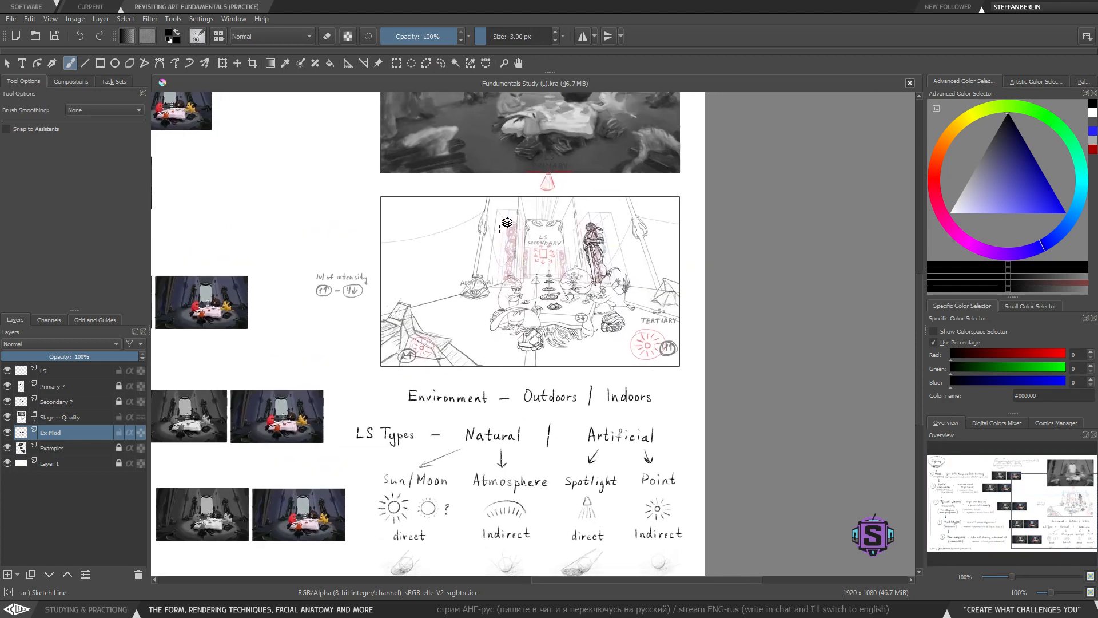
pyautogui.click(500, 229)
# - Hide the scene's final sketch and the 'LS' layer, then make 'Ex Mod' the active layer
pyautogui.click(8, 433)
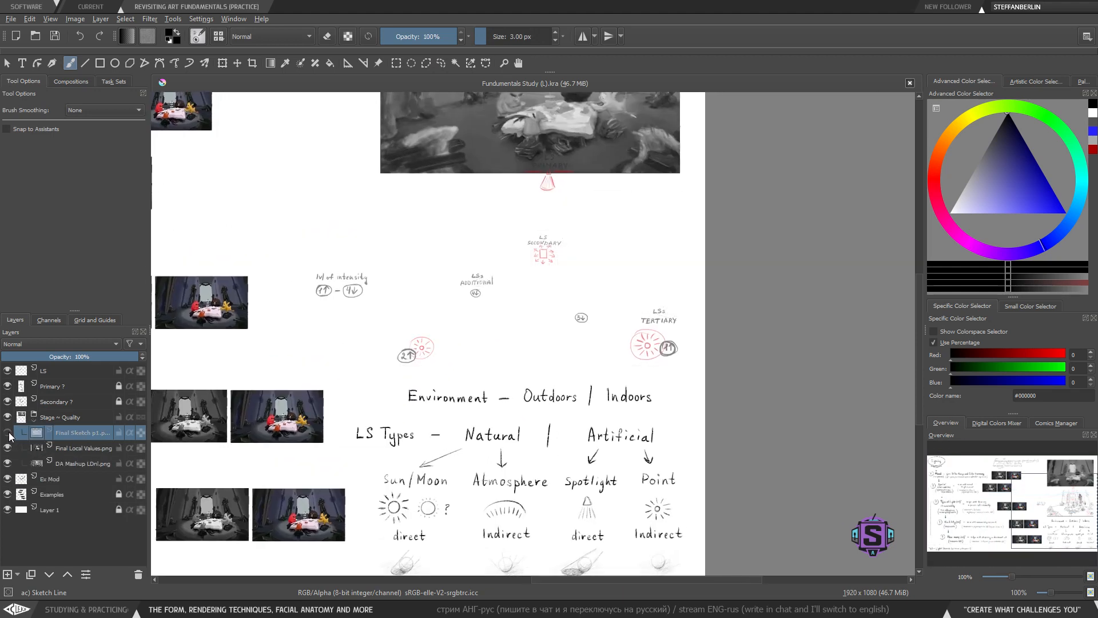
pyautogui.click(8, 372)
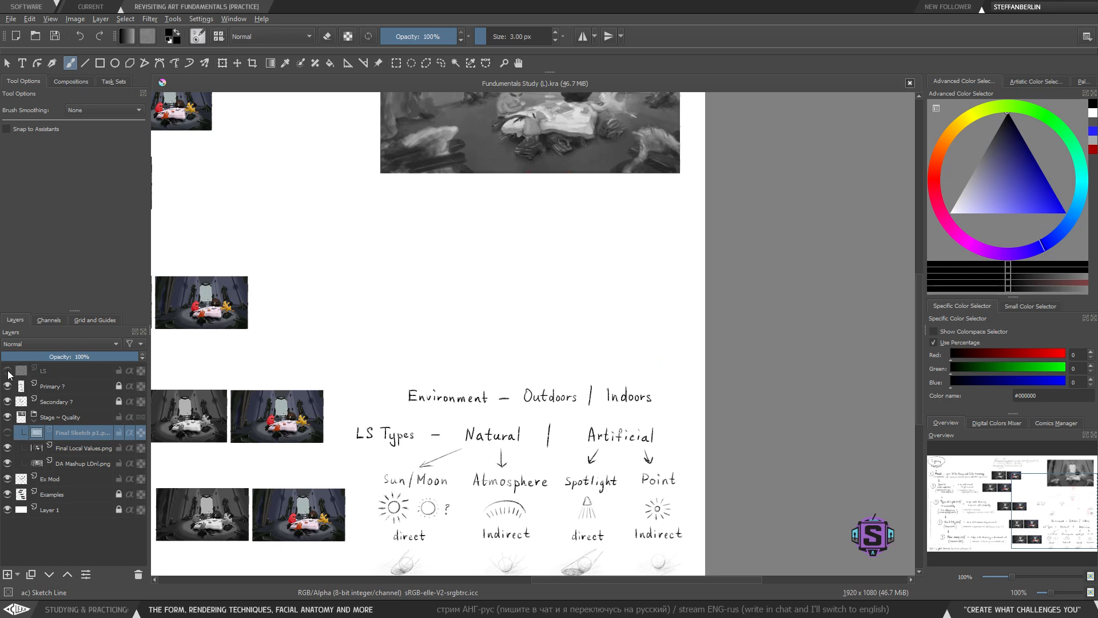
pyautogui.click(8, 372)
pyautogui.click(8, 372)
pyautogui.press('-')
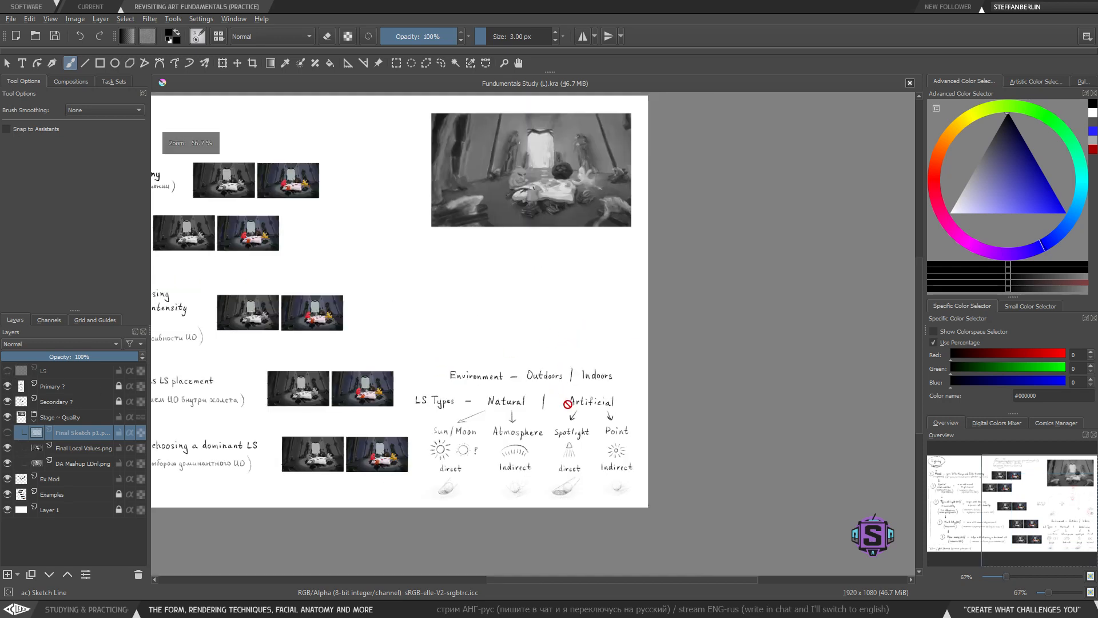
pyautogui.click(36, 425)
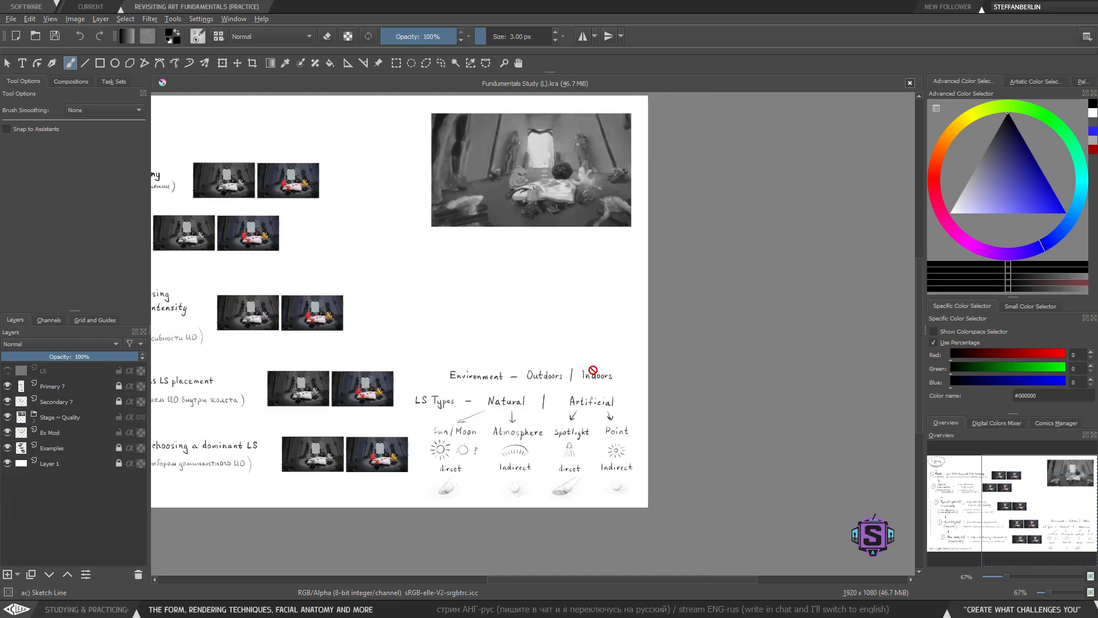
pyautogui.click(57, 447)
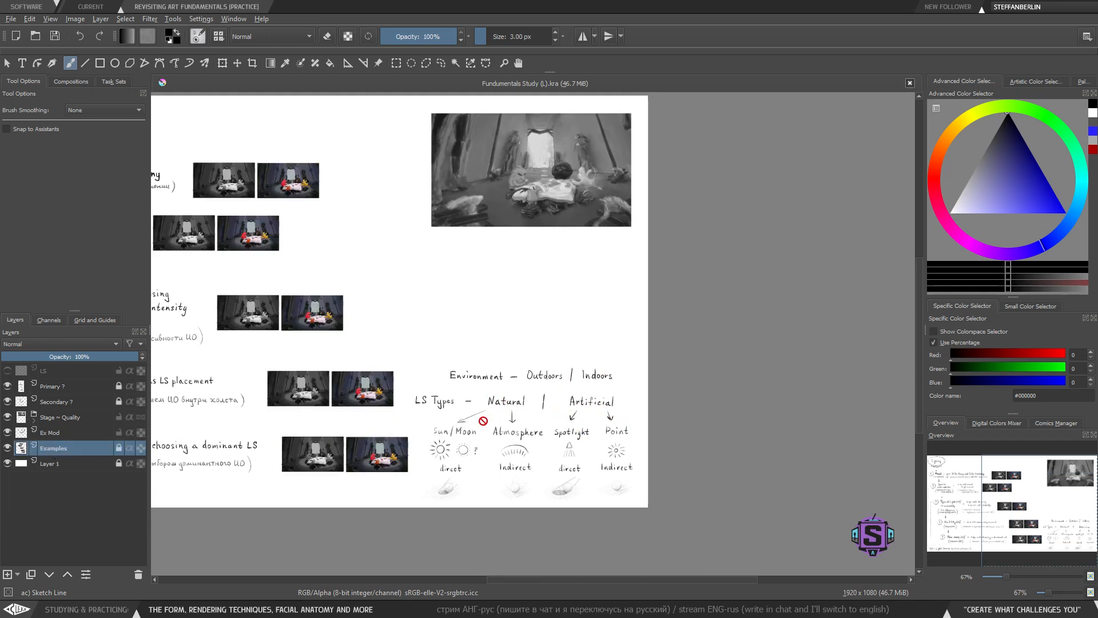
pyautogui.click(60, 434)
# - Select the whole lighting-types notes block and move it up closer to the reference photo
pyautogui.press('-')
pyautogui.press('t')
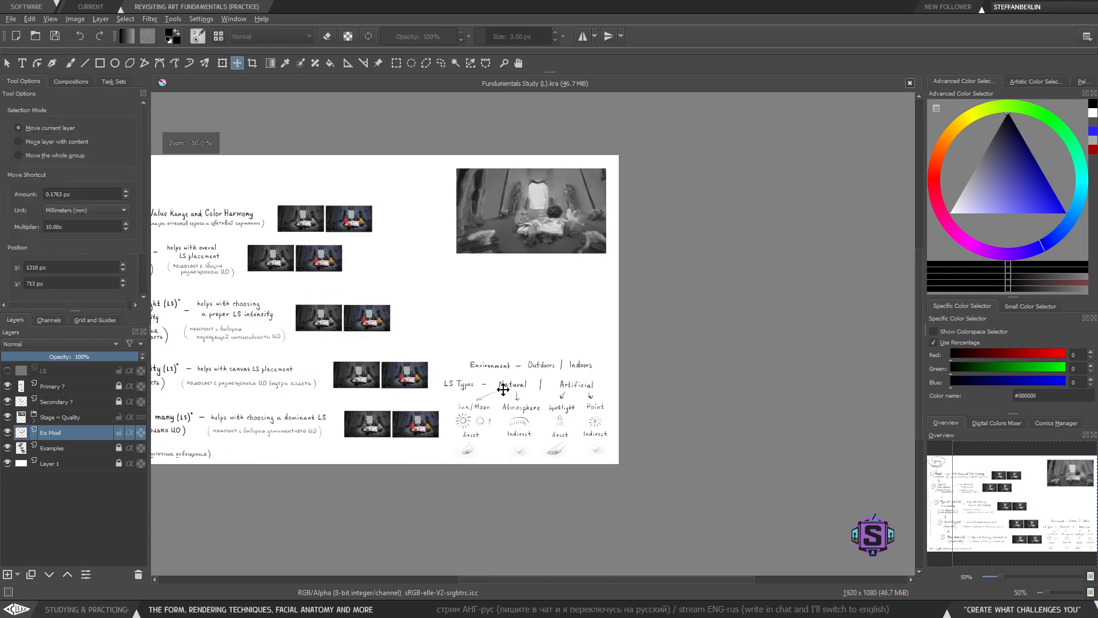
pyautogui.moveTo(503, 389); pyautogui.dragTo(514, 291)
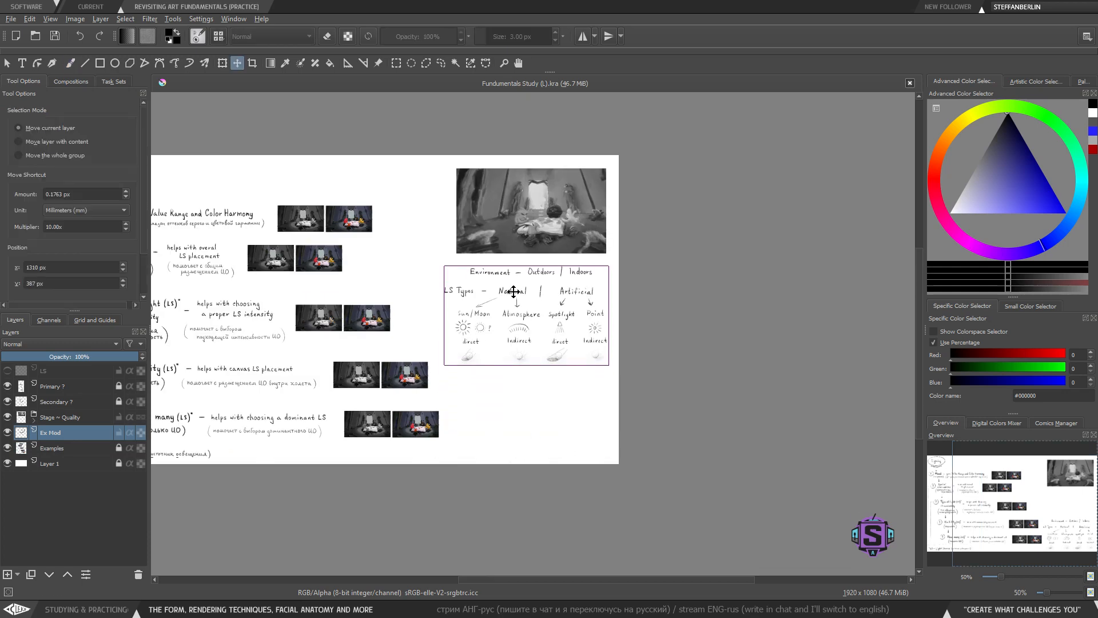
pyautogui.press('b')
pyautogui.hotkey('ctrl', 'z')
pyautogui.hotkey('ctrl', 'r')
pyautogui.moveTo(647, 508)
pyautogui.mouseDown()
pyautogui.moveTo(534, 405)
pyautogui.moveTo(380, 317)
pyautogui.mouseUp()
pyautogui.press('t')
pyautogui.moveTo(527, 395)
pyautogui.mouseDown()
pyautogui.moveTo(529, 309)
pyautogui.moveTo(479, 437)
pyautogui.moveTo(483, 459)
pyautogui.moveTo(484, 350)
pyautogui.moveTo(538, 339)
pyautogui.mouseUp()
pyautogui.press('b')
pyautogui.hotkey('ctrl', 'shift', 'a')
# - Shift the 'Environment – Outdoors | Indoors' line left to align with the 'LS Types' row
pyautogui.press('1')
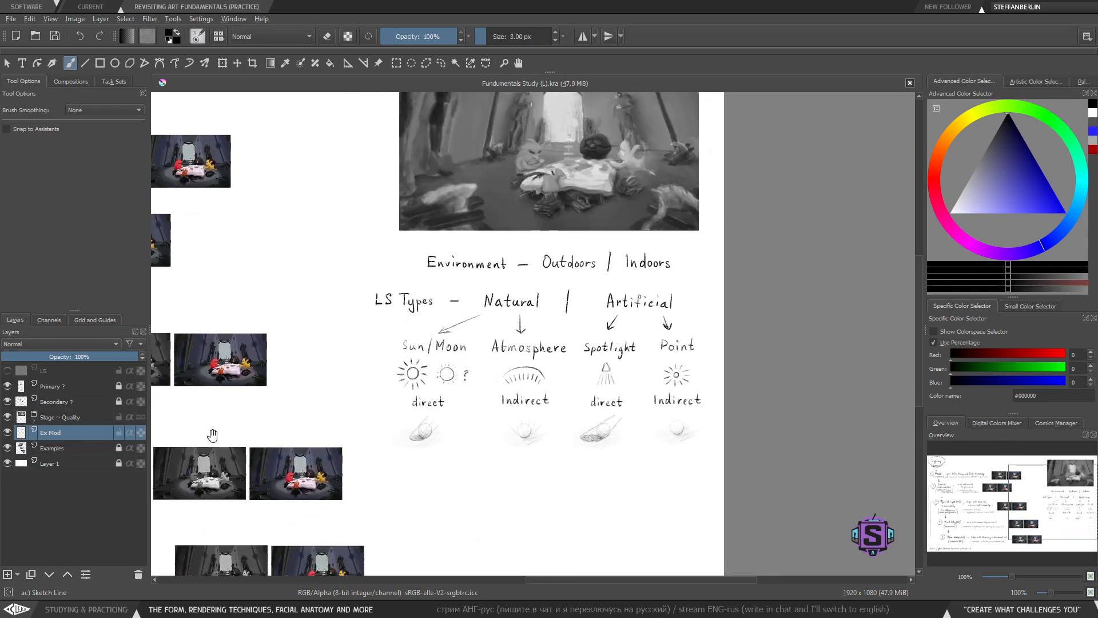
pyautogui.moveTo(517, 437)
pyautogui.mouseDown()
pyautogui.moveTo(513, 409)
pyautogui.moveTo(471, 425)
pyautogui.moveTo(467, 442)
pyautogui.mouseUp()
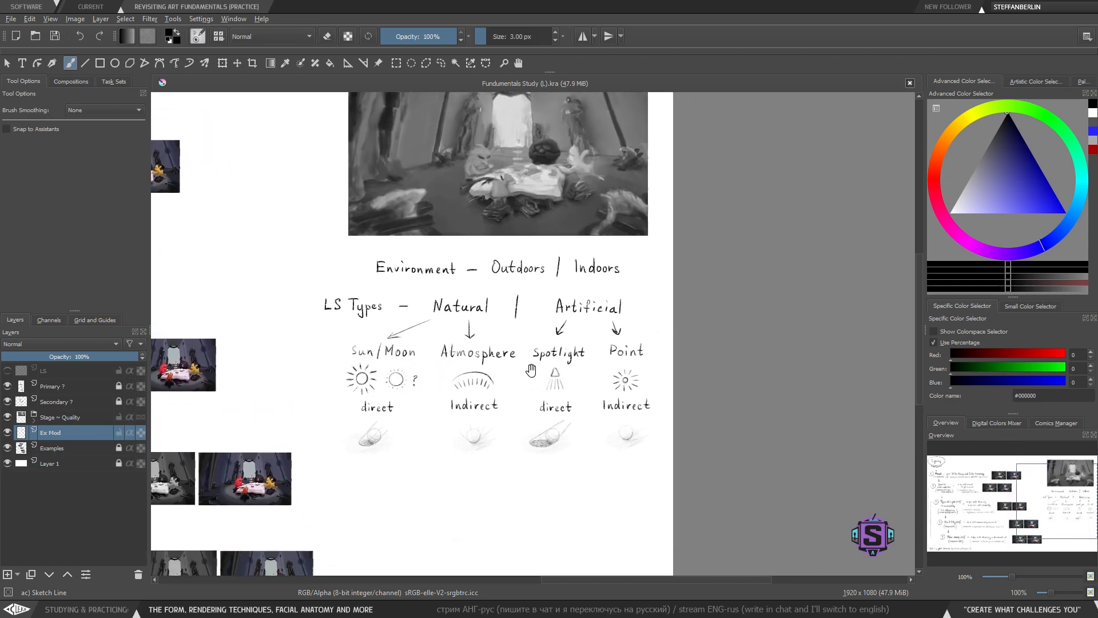
pyautogui.scroll(1, 509, 433)
pyautogui.moveTo(515, 395); pyautogui.dragTo(521, 403)
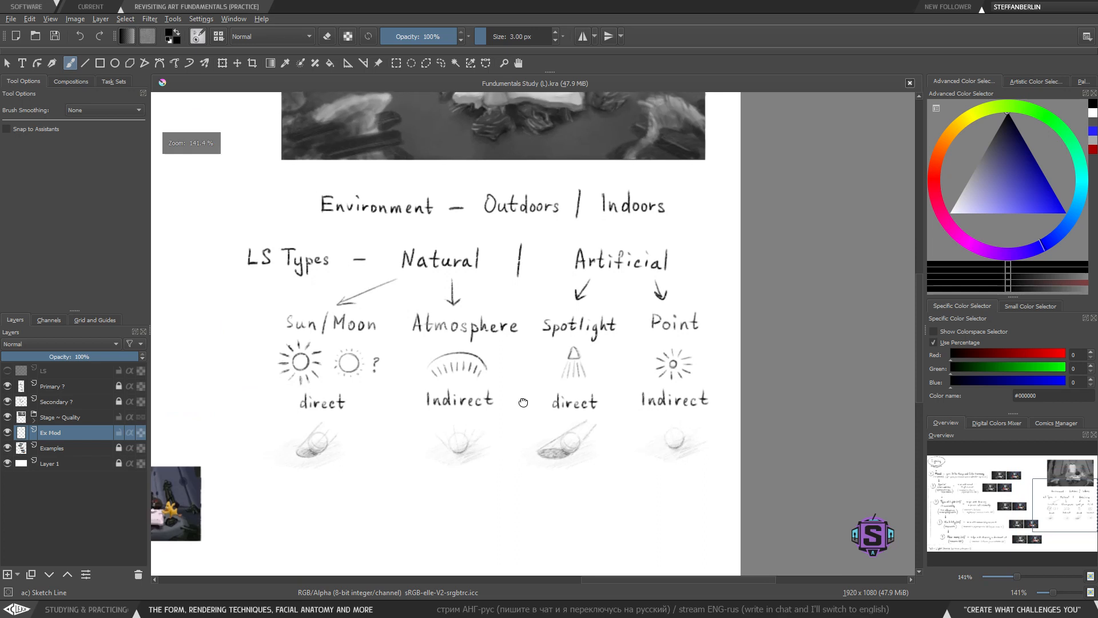
pyautogui.moveTo(599, 225); pyautogui.dragTo(632, 242)
pyautogui.press('l')
pyautogui.moveTo(714, 237)
pyautogui.mouseDown()
pyautogui.moveTo(678, 195)
pyautogui.moveTo(366, 194)
pyautogui.moveTo(320, 210)
pyautogui.moveTo(378, 249)
pyautogui.moveTo(628, 253)
pyautogui.moveTo(604, 217)
pyautogui.moveTo(556, 220)
pyautogui.mouseUp()
pyautogui.press('t')
pyautogui.press('b')
pyautogui.hotkey('ctrl', 'shift', 'a')
pyautogui.moveTo(496, 441)
pyautogui.mouseDown()
pyautogui.moveTo(498, 383)
pyautogui.moveTo(496, 416)
pyautogui.mouseUp()
pyautogui.press('l')
pyautogui.moveTo(657, 212)
pyautogui.mouseDown()
pyautogui.moveTo(624, 165)
pyautogui.moveTo(395, 163)
pyautogui.moveTo(256, 186)
pyautogui.moveTo(295, 220)
pyautogui.moveTo(554, 221)
pyautogui.moveTo(579, 202)
pyautogui.mouseUp()
pyautogui.press('t')
pyautogui.hotkey('ctrl', 'shift', 'a')
pyautogui.press('b')
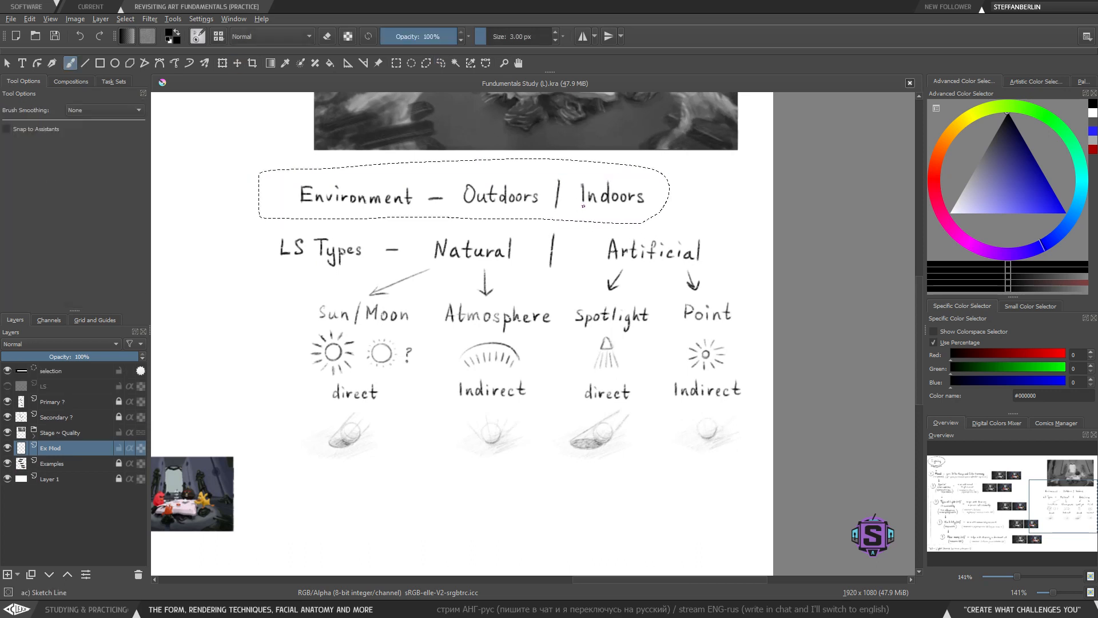
pyautogui.moveTo(420, 250); pyautogui.dragTo(416, 252)
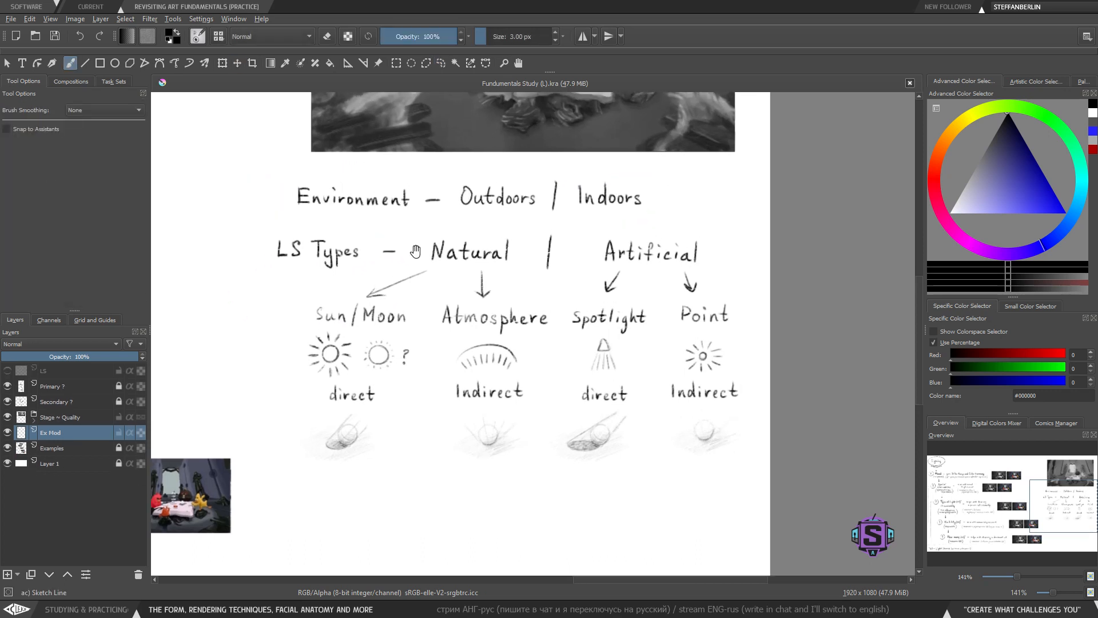
pyautogui.moveTo(497, 336); pyautogui.dragTo(493, 333)
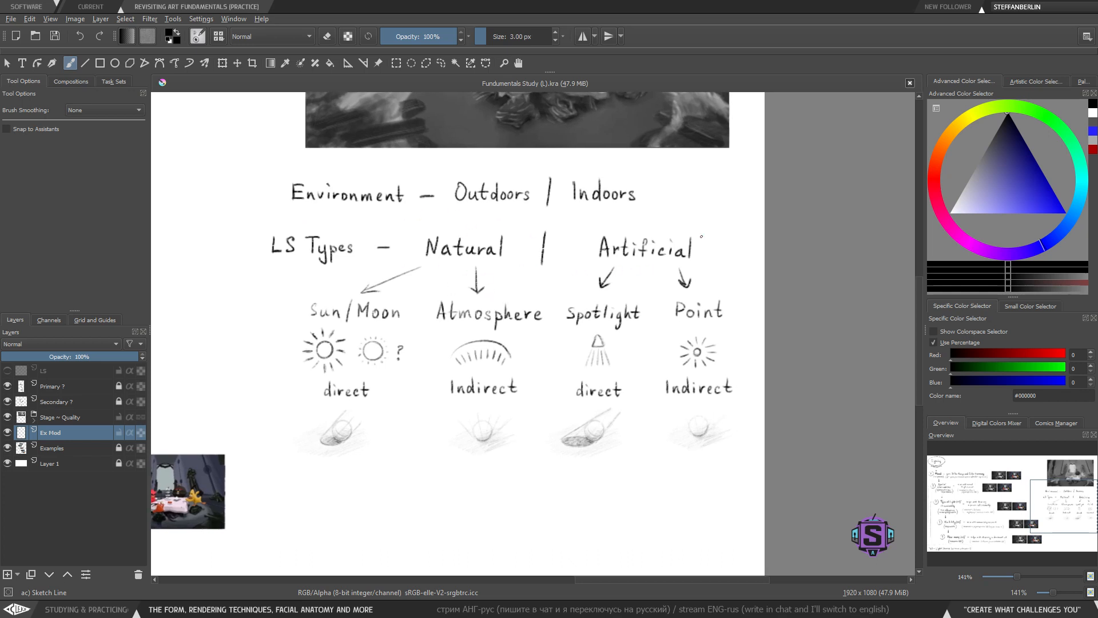
# - Handwrite 'Inbeetween' centred below the row of ball sketches
pyautogui.moveTo(562, 443); pyautogui.dragTo(525, 345)
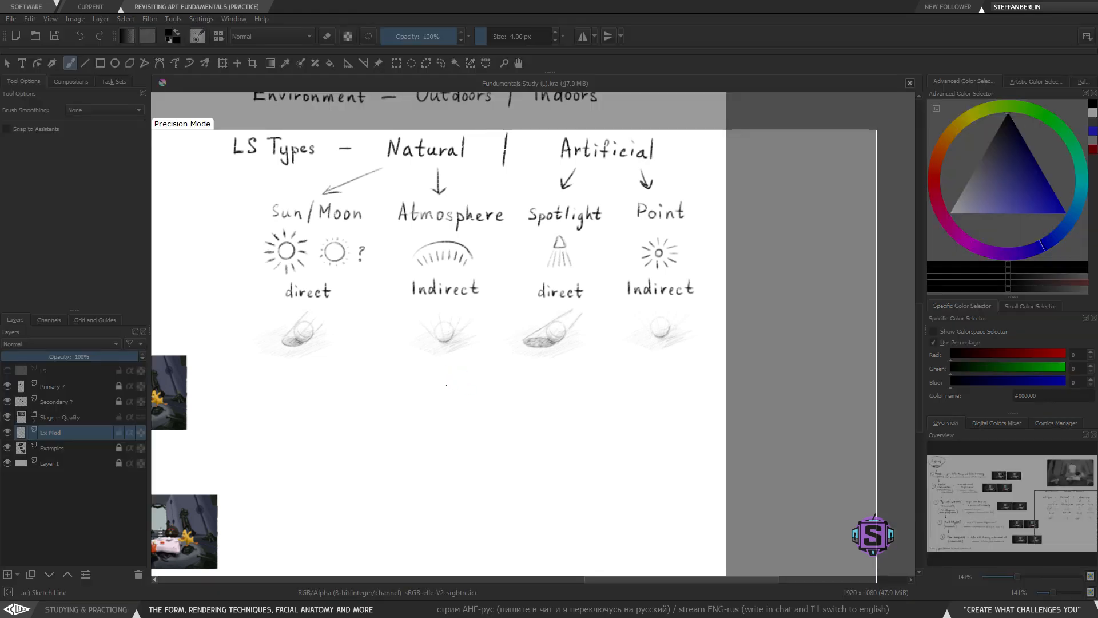
pyautogui.moveTo(446, 380)
pyautogui.mouseDown()
pyautogui.moveTo(446, 403)
pyautogui.moveTo(469, 402)
pyautogui.mouseUp()
pyautogui.hotkey('ctrl', 'z')
pyautogui.hotkey('ctrl', 'z')
pyautogui.moveTo(486, 401); pyautogui.dragTo(506, 405)
pyautogui.moveTo(498, 395); pyautogui.dragTo(507, 395)
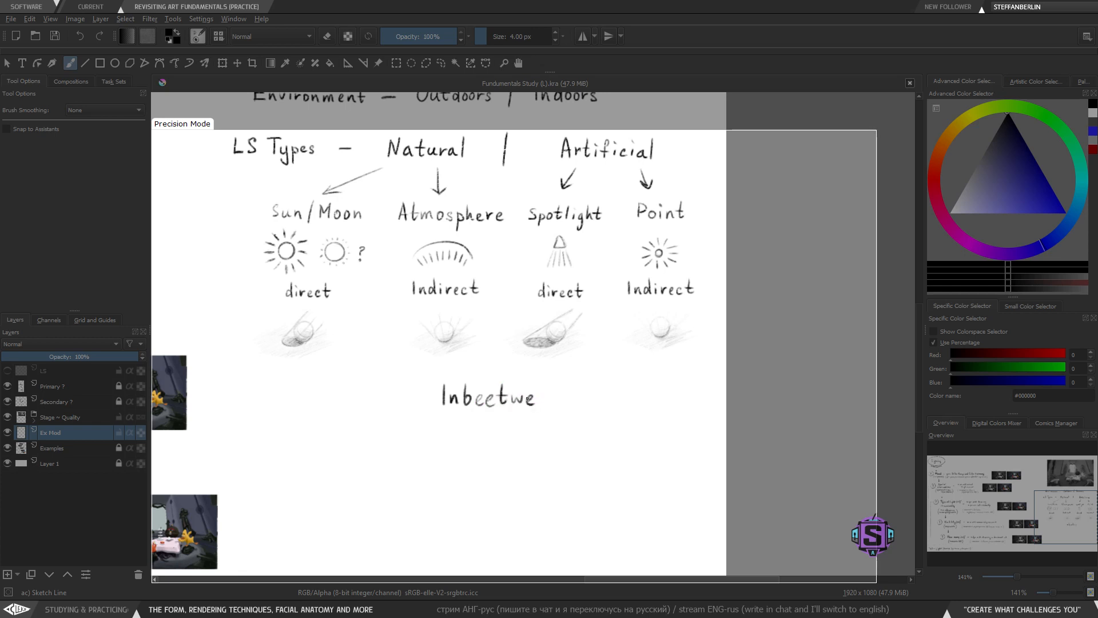
pyautogui.moveTo(539, 399); pyautogui.dragTo(547, 403)
pyautogui.hotkey('ctrl', 'z')
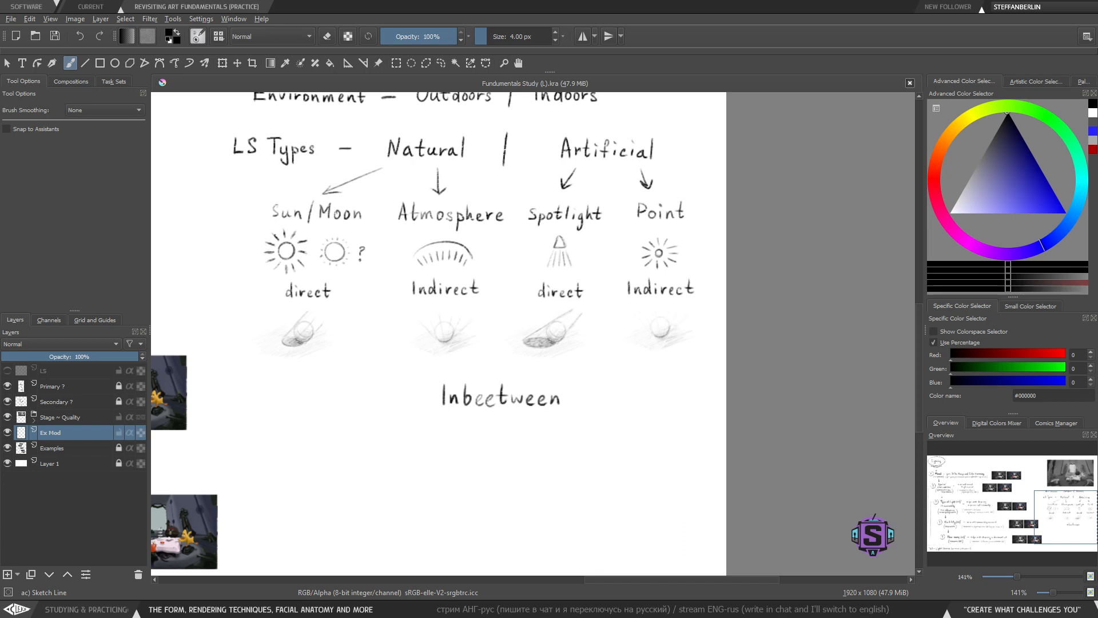
# - Delete the extra 'e' and close the gap so the word reads 'Inbetween'
pyautogui.press('l')
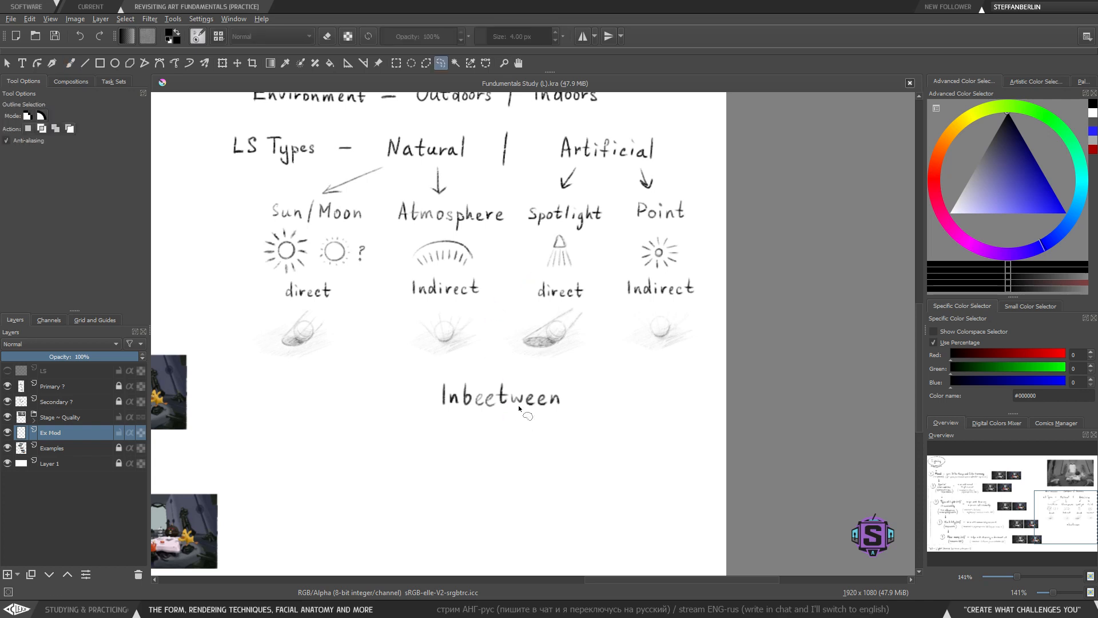
pyautogui.moveTo(497, 394)
pyautogui.mouseDown()
pyautogui.moveTo(497, 420)
pyautogui.moveTo(508, 371)
pyautogui.moveTo(488, 370)
pyautogui.moveTo(509, 426)
pyautogui.moveTo(538, 402)
pyautogui.moveTo(447, 366)
pyautogui.moveTo(433, 433)
pyautogui.moveTo(513, 405)
pyautogui.mouseUp()
pyautogui.press('Delete')
pyautogui.hotkey('ctrl', 'shift', 'a')
pyautogui.press('t')
pyautogui.hotkey('ctrl', 'shift', 'a')
pyautogui.press('l')
pyautogui.press('t')
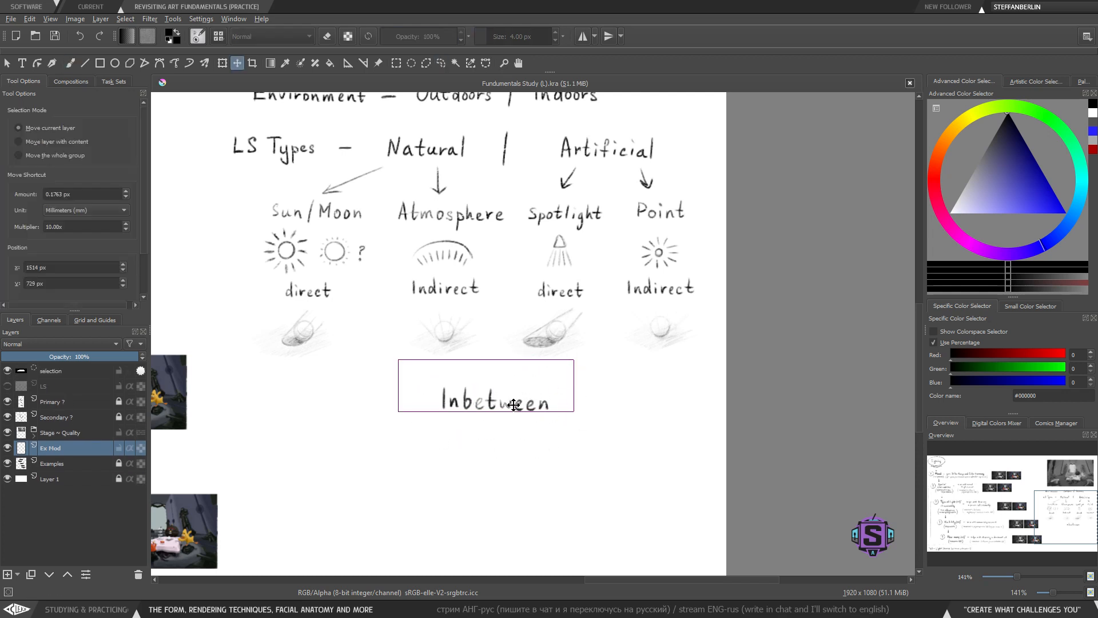
pyautogui.press('b')
pyautogui.hotkey('ctrl', 'shift', 'a')
# - Shift the 'Inbetween' lettering slightly lower and increase the brush size to 5 px
pyautogui.moveTo(448, 331); pyautogui.dragTo(468, 402)
pyautogui.press(']')
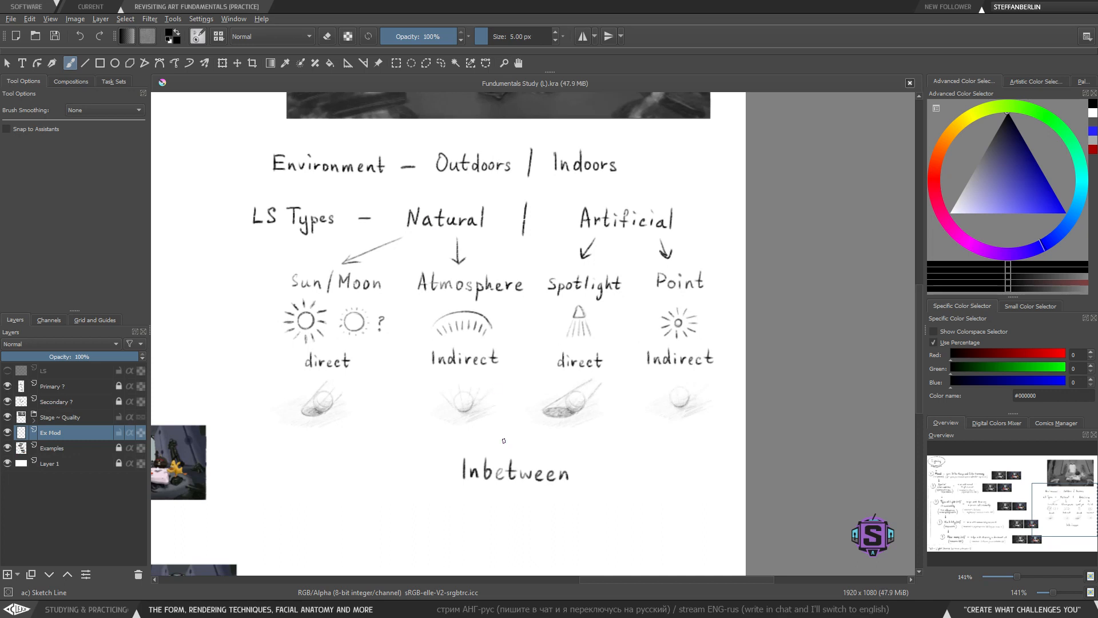
pyautogui.moveTo(500, 463); pyautogui.dragTo(505, 367)
pyautogui.hotkey('ctrl', 'z')
# - Sketch a small square below the 'Inbetween' heading
pyautogui.scroll(1, 588, 440)
pyautogui.moveTo(587, 441); pyautogui.dragTo(629, 229)
pyautogui.moveTo(467, 319); pyautogui.dragTo(468, 387)
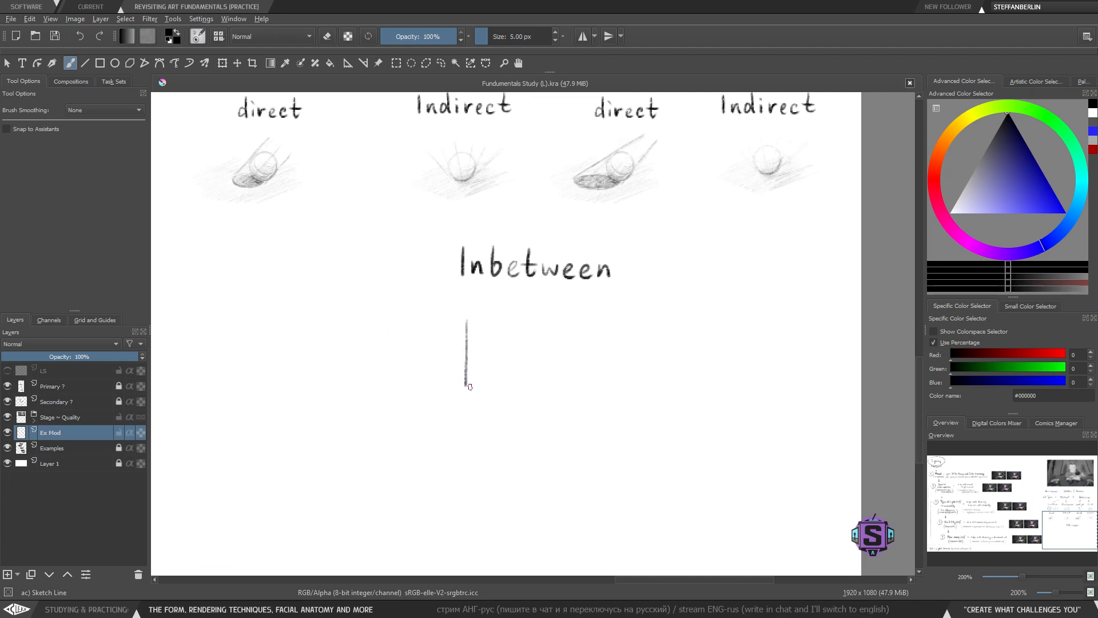
pyautogui.hotkey('ctrl', 'z')
pyautogui.moveTo(461, 327)
pyautogui.mouseDown()
pyautogui.moveTo(461, 377)
pyautogui.moveTo(504, 377)
pyautogui.mouseUp()
pyautogui.moveTo(462, 326)
pyautogui.mouseDown()
pyautogui.moveTo(502, 328)
pyautogui.moveTo(505, 377)
pyautogui.moveTo(503, 327)
pyautogui.mouseUp()
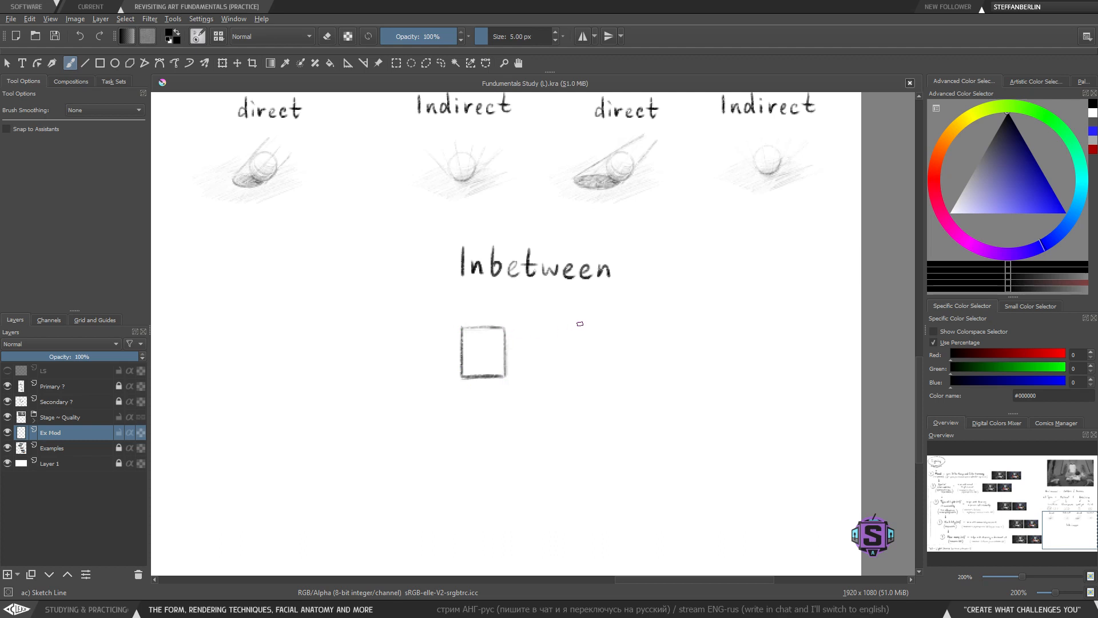
# - Reposition the square sketch directly beneath the 'Inbetween' heading with a lasso selection and transform
pyautogui.press('l')
pyautogui.moveTo(532, 429)
pyautogui.mouseDown()
pyautogui.moveTo(507, 307)
pyautogui.moveTo(527, 414)
pyautogui.mouseUp()
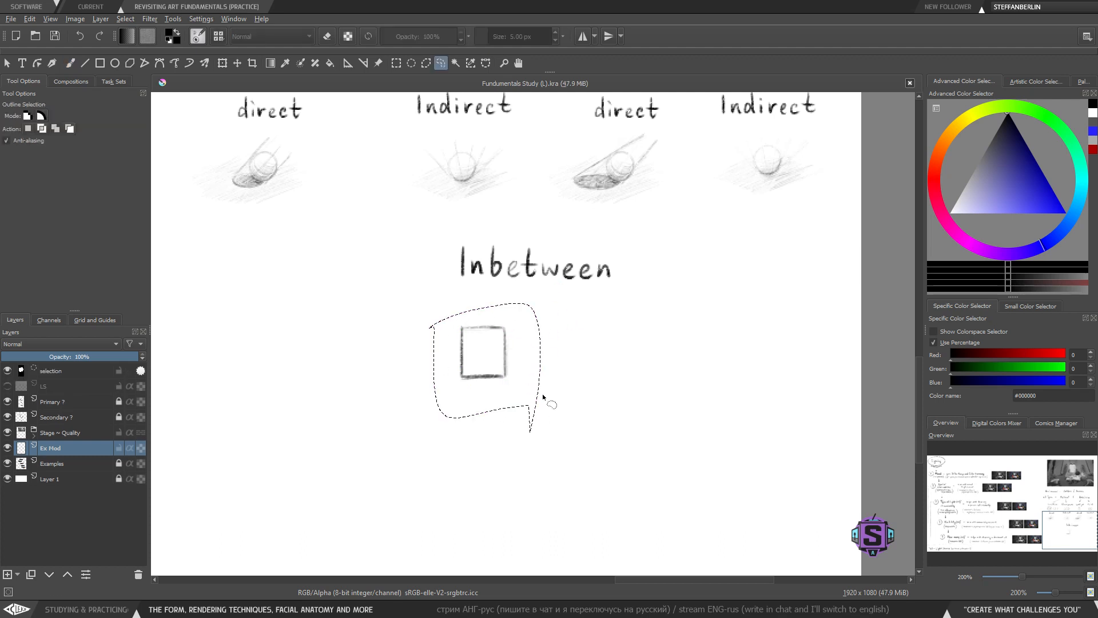
pyautogui.press('t')
pyautogui.moveTo(503, 366); pyautogui.dragTo(551, 370)
pyautogui.hotkey('ctrl', 'shift', 'a')
pyautogui.press('b')
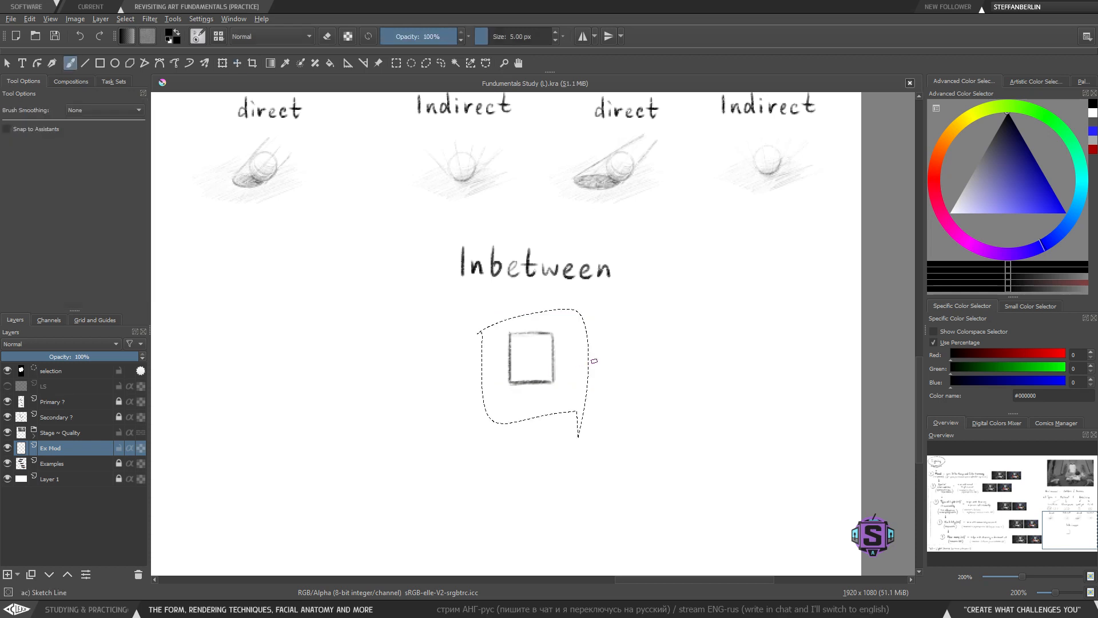
pyautogui.moveTo(529, 381); pyautogui.dragTo(510, 400)
pyautogui.press('l')
pyautogui.moveTo(585, 360)
pyautogui.mouseDown()
pyautogui.moveTo(504, 313)
pyautogui.moveTo(572, 441)
pyautogui.mouseUp()
pyautogui.press('t')
pyautogui.moveTo(526, 387); pyautogui.dragTo(472, 388)
pyautogui.hotkey('ctrl', 'shift', 'a')
pyautogui.press('b')
# - Draw a long, thin horizontal bar to the right of the square and delete a stray stroke
pyautogui.scroll(-2, 516, 337)
pyautogui.moveTo(534, 372); pyautogui.dragTo(498, 450)
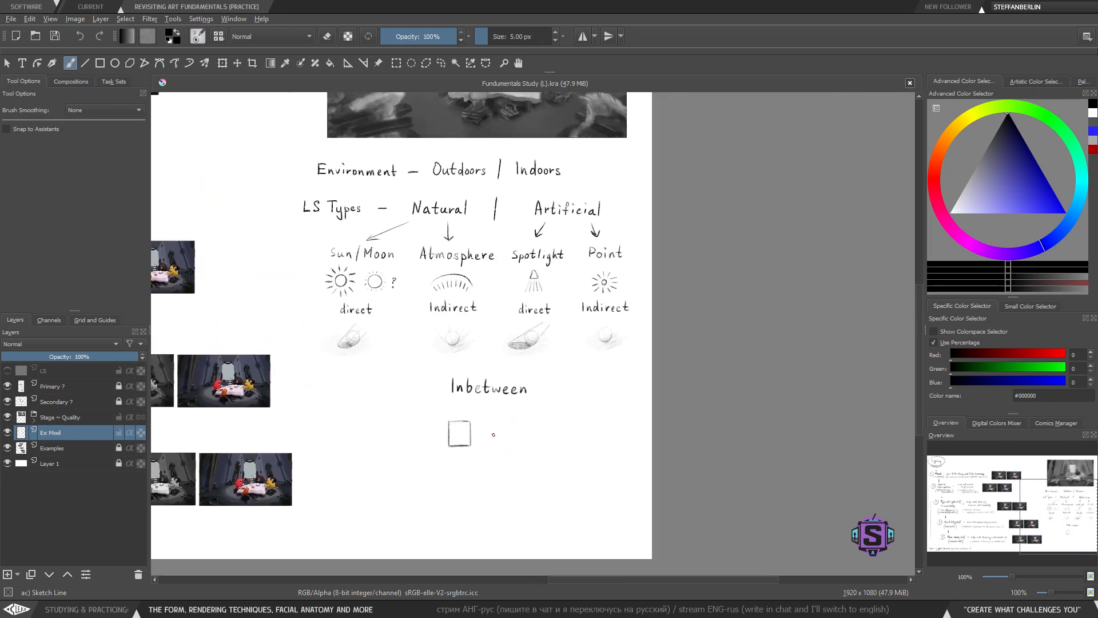
pyautogui.moveTo(554, 370)
pyautogui.mouseDown()
pyautogui.moveTo(539, 406)
pyautogui.moveTo(553, 349)
pyautogui.mouseUp()
pyautogui.hotkey('ctrl', '+')
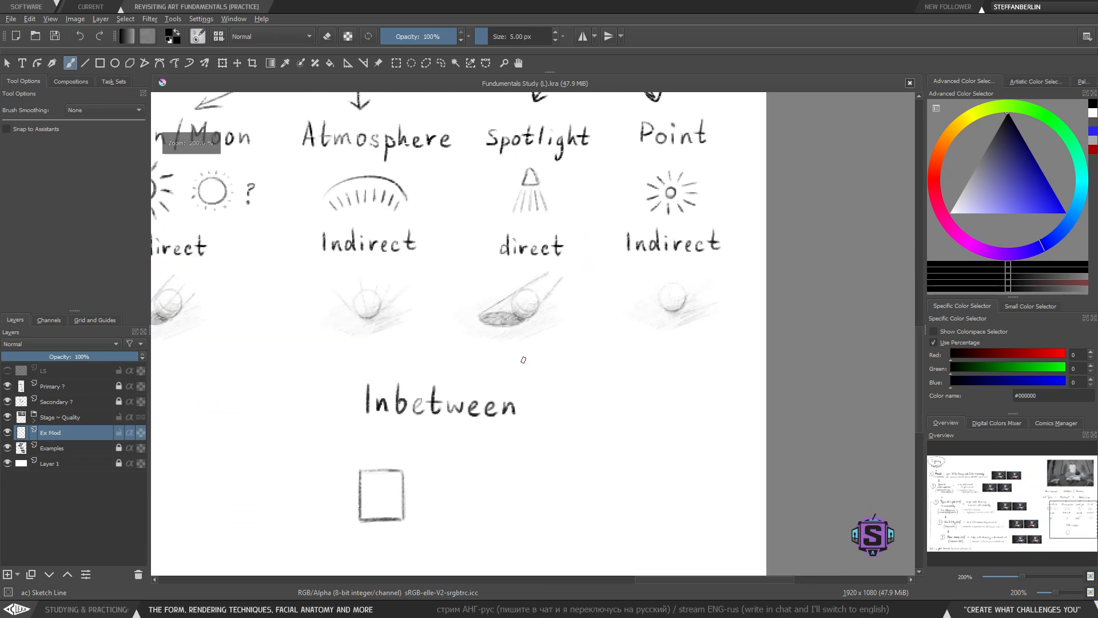
pyautogui.moveTo(485, 475); pyautogui.dragTo(505, 336)
pyautogui.moveTo(458, 364); pyautogui.dragTo(529, 362)
pyautogui.hotkey('ctrl', 'z')
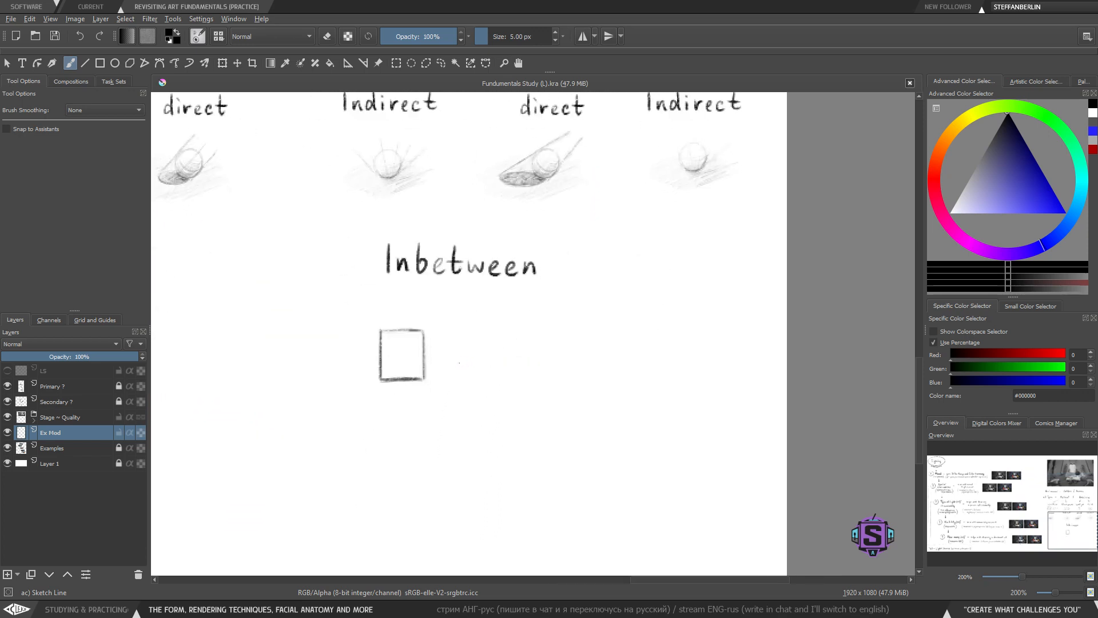
pyautogui.moveTo(458, 360); pyautogui.dragTo(528, 361)
pyautogui.moveTo(458, 360)
pyautogui.mouseDown()
pyautogui.moveTo(458, 351)
pyautogui.moveTo(534, 350)
pyautogui.mouseUp()
pyautogui.hotkey('ctrl', 'z')
pyautogui.moveTo(461, 350); pyautogui.dragTo(503, 348)
pyautogui.moveTo(466, 352); pyautogui.dragTo(541, 350)
pyautogui.hotkey('ctrl', 'z')
pyautogui.hotkey('ctrl', 'z')
pyautogui.moveTo(461, 353); pyautogui.dragTo(523, 350)
pyautogui.moveTo(553, 350)
pyautogui.mouseDown()
pyautogui.moveTo(512, 353)
pyautogui.moveTo(551, 360)
pyautogui.mouseUp()
pyautogui.moveTo(576, 292)
pyautogui.mouseDown()
pyautogui.moveTo(581, 328)
pyautogui.moveTo(343, 267)
pyautogui.moveTo(568, 333)
pyautogui.mouseUp()
pyautogui.press('l')
pyautogui.press('Delete')
pyautogui.hotkey('ctrl', 'shift', 'a')
pyautogui.press('b')
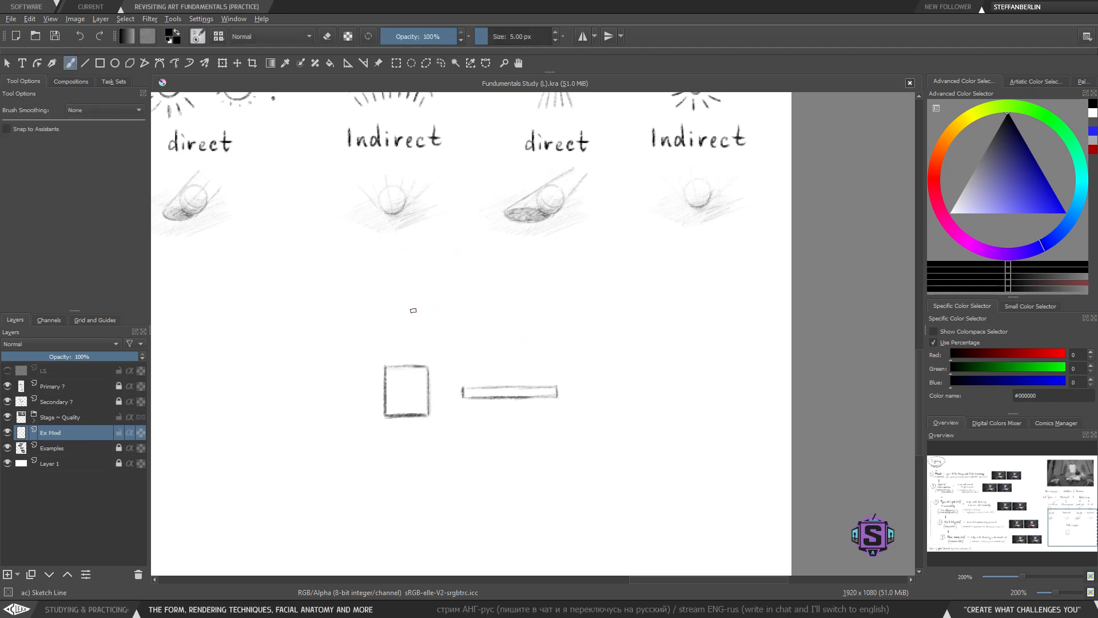
# - Handwrite 'Sapebased' above the square and bar
pyautogui.moveTo(398, 292)
pyautogui.mouseDown()
pyautogui.moveTo(385, 324)
pyautogui.moveTo(387, 303)
pyautogui.moveTo(385, 322)
pyautogui.moveTo(431, 326)
pyautogui.moveTo(461, 312)
pyautogui.moveTo(483, 349)
pyautogui.moveTo(495, 261)
pyautogui.mouseUp()
pyautogui.hotkey('ctrl', 'z')
pyautogui.hotkey('ctrl', 'z')
pyautogui.press('1')
pyautogui.press('+')
pyautogui.moveTo(442, 321)
pyautogui.mouseDown()
pyautogui.moveTo(452, 346)
pyautogui.moveTo(482, 355)
pyautogui.mouseUp()
pyautogui.hotkey('ctrl', 'z')
pyautogui.moveTo(496, 349); pyautogui.dragTo(518, 354)
pyautogui.moveTo(530, 315); pyautogui.dragTo(529, 356)
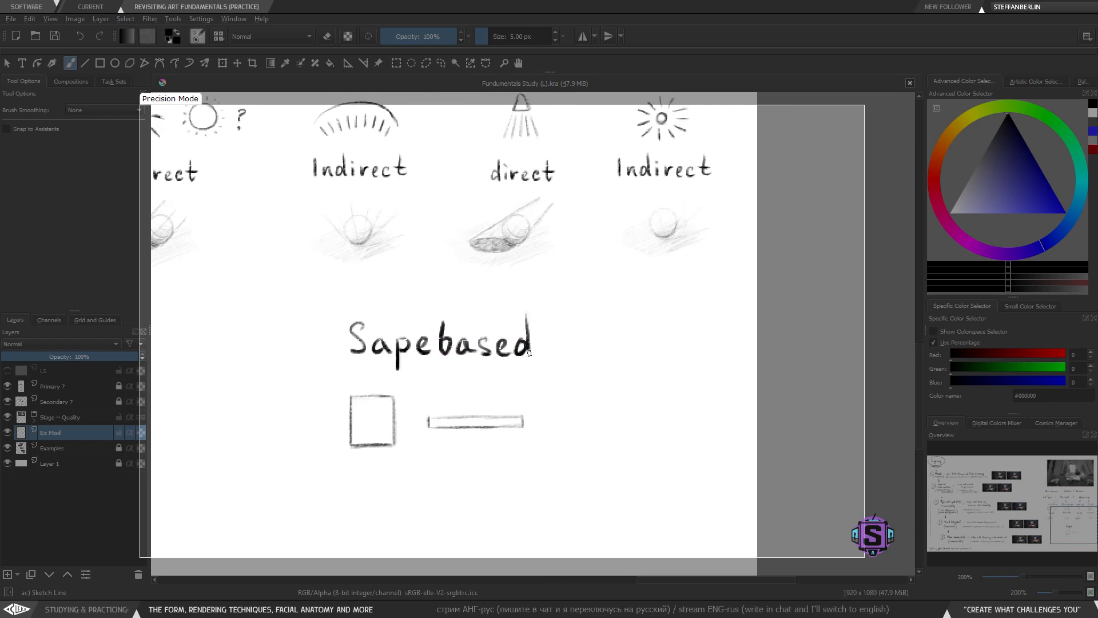
pyautogui.press('-')
pyautogui.hotkey('ctrl', 'z')
pyautogui.hotkey('ctrl', 'z')
pyautogui.hotkey('ctrl', 'z')
pyautogui.hotkey('ctrl', 'z')
pyautogui.hotkey('ctrl', 'z')
pyautogui.hotkey('ctrl', 'z')
pyautogui.hotkey('ctrl', 'z')
pyautogui.hotkey('ctrl', 'z')
pyautogui.hotkey('ctrl', 'z')
pyautogui.hotkey('ctrl', 'z')
pyautogui.hotkey('ctrl', 'z')
pyautogui.hotkey('ctrl', 'z')
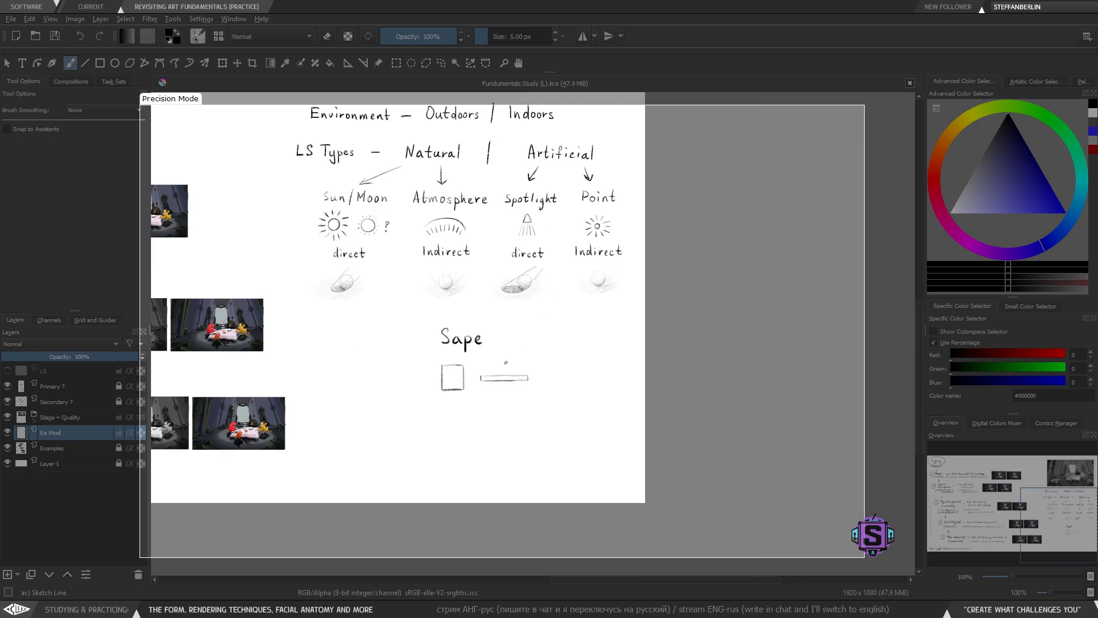
pyautogui.press('+')
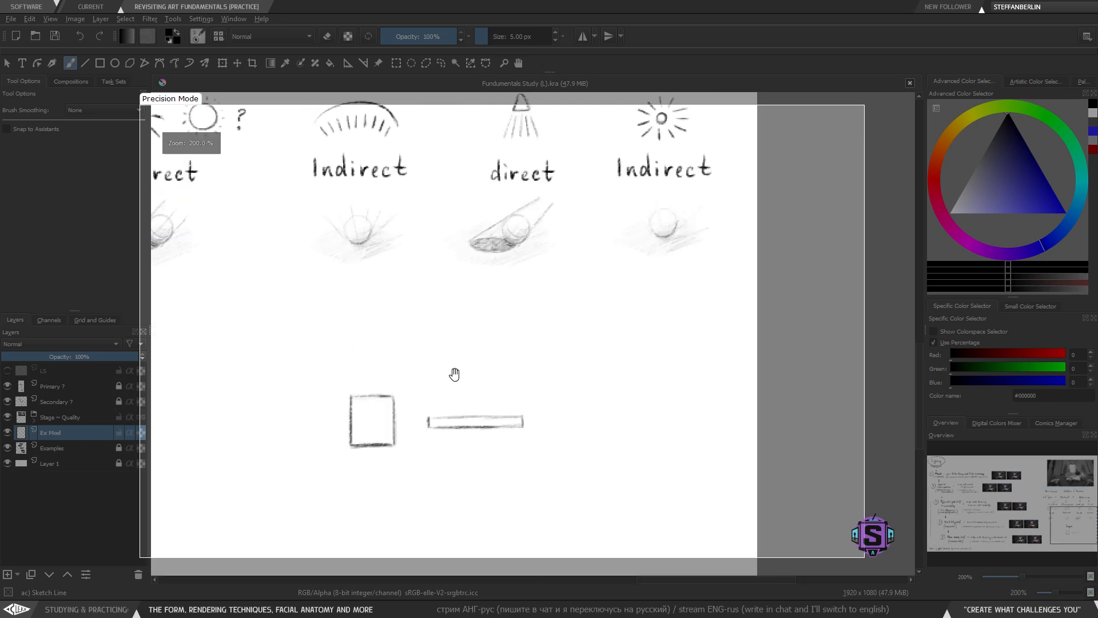
# - Sketch light rays fanning down from the bar and a frame around it
pyautogui.press('[')
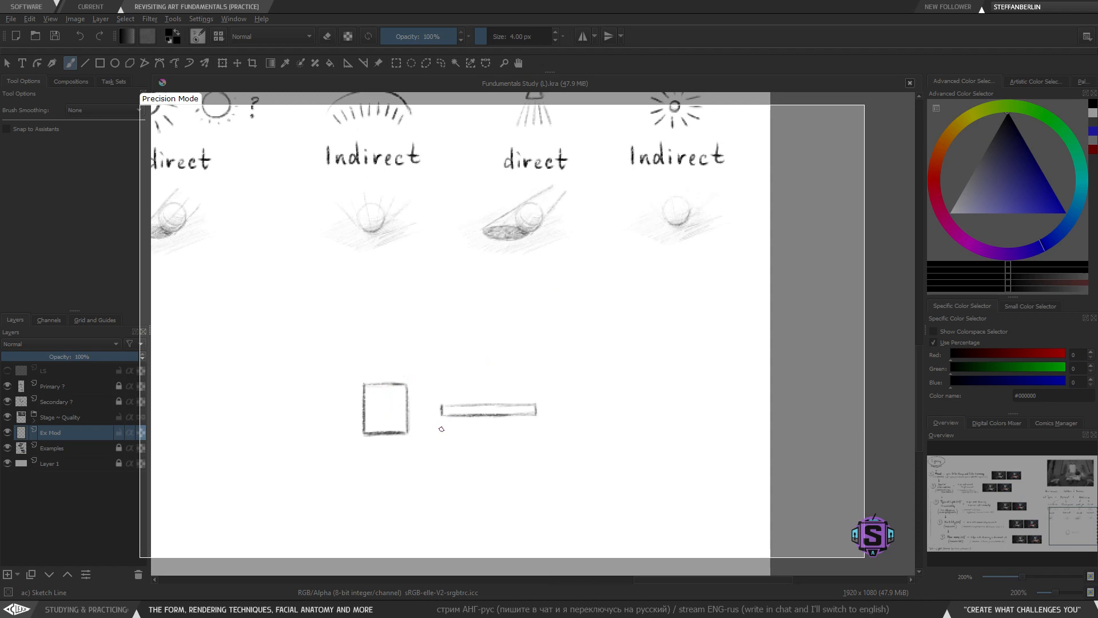
pyautogui.moveTo(441, 424)
pyautogui.mouseDown()
pyautogui.moveTo(419, 472)
pyautogui.moveTo(446, 477)
pyautogui.mouseUp()
pyautogui.moveTo(474, 436)
pyautogui.mouseDown()
pyautogui.moveTo(483, 477)
pyautogui.moveTo(506, 478)
pyautogui.mouseUp()
pyautogui.moveTo(517, 439)
pyautogui.mouseDown()
pyautogui.moveTo(537, 472)
pyautogui.moveTo(562, 477)
pyautogui.mouseUp()
pyautogui.moveTo(432, 389)
pyautogui.mouseDown()
pyautogui.moveTo(549, 442)
pyautogui.moveTo(547, 383)
pyautogui.moveTo(429, 380)
pyautogui.mouseUp()
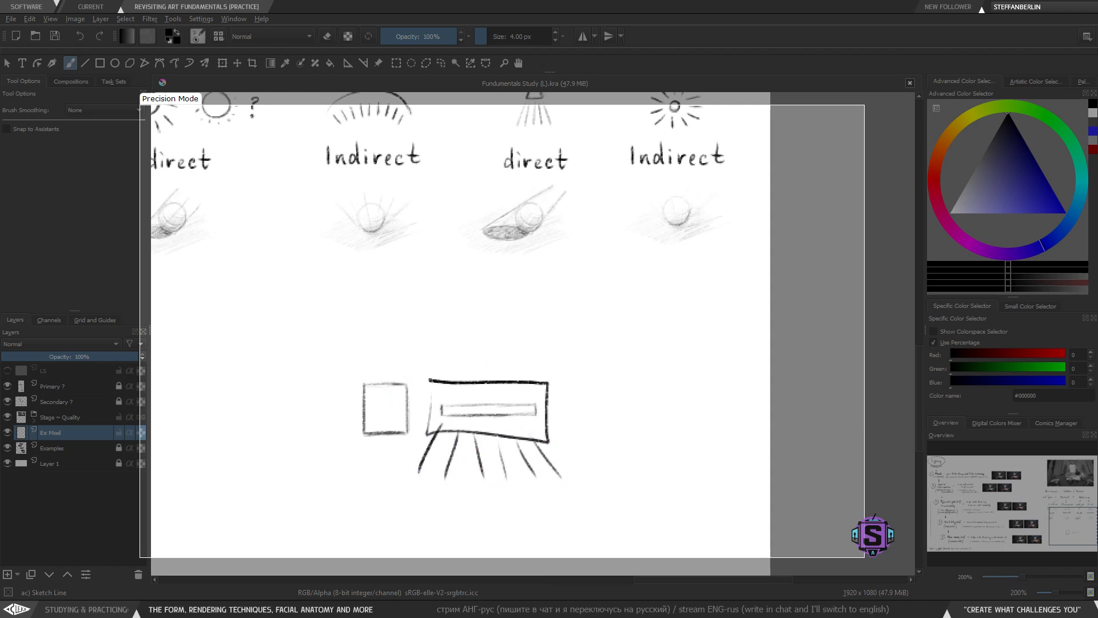
pyautogui.hotkey('ctrl', 'z')
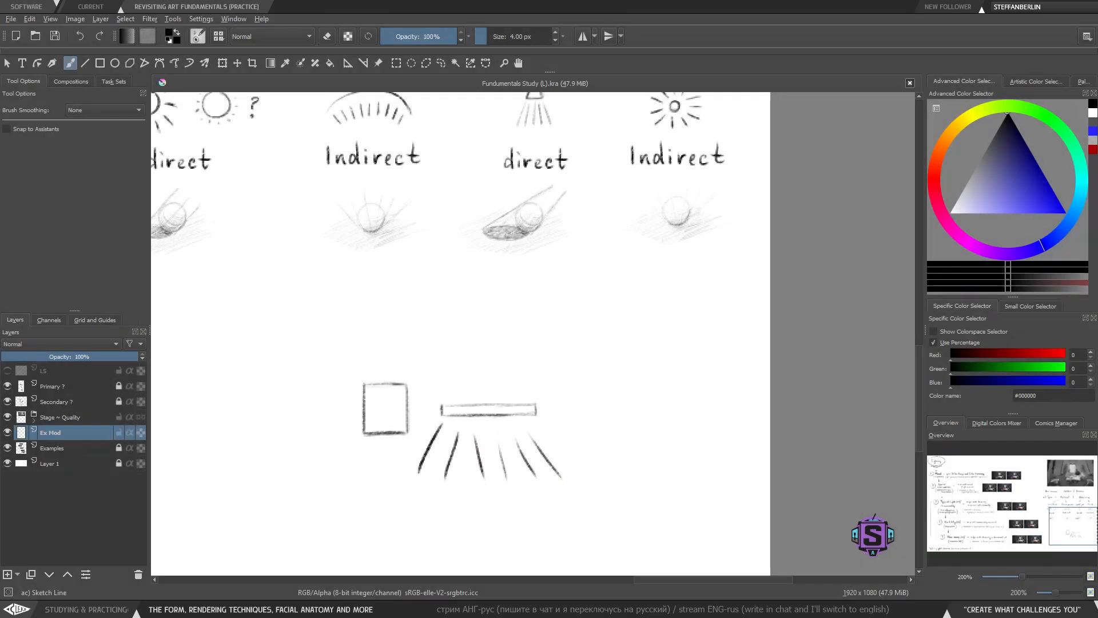
pyautogui.moveTo(494, 415); pyautogui.dragTo(497, 413)
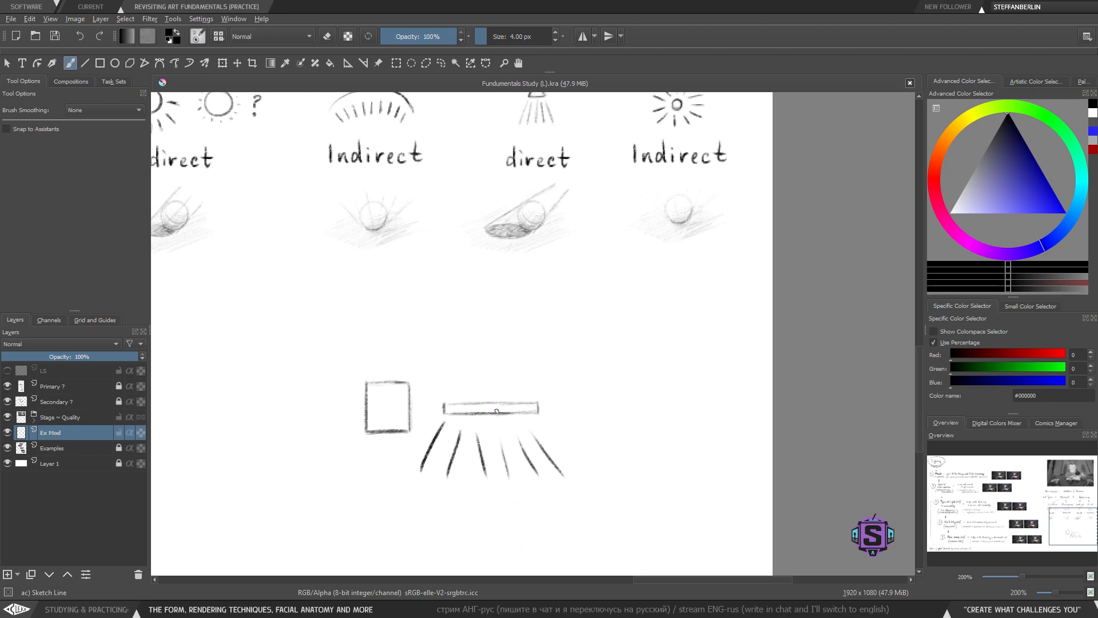
pyautogui.hotkey('ctrl', 'z')
pyautogui.hotkey('ctrl', 'z')
pyautogui.hotkey('ctrl', 'z')
pyautogui.hotkey('ctrl', 'z')
pyautogui.hotkey('ctrl', 'z')
pyautogui.hotkey('ctrl', 'z')
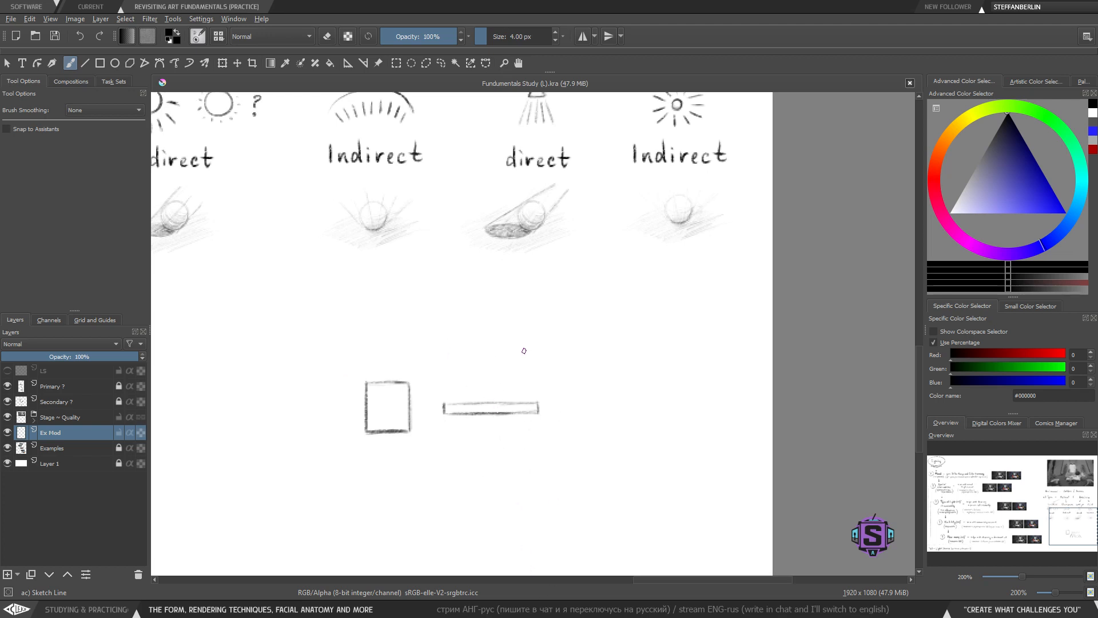
pyautogui.hotkey('ctrl', 'a')
pyautogui.hotkey('ctrl', 'shift', 'a')
pyautogui.press('1')
pyautogui.moveTo(414, 273); pyautogui.dragTo(416, 355)
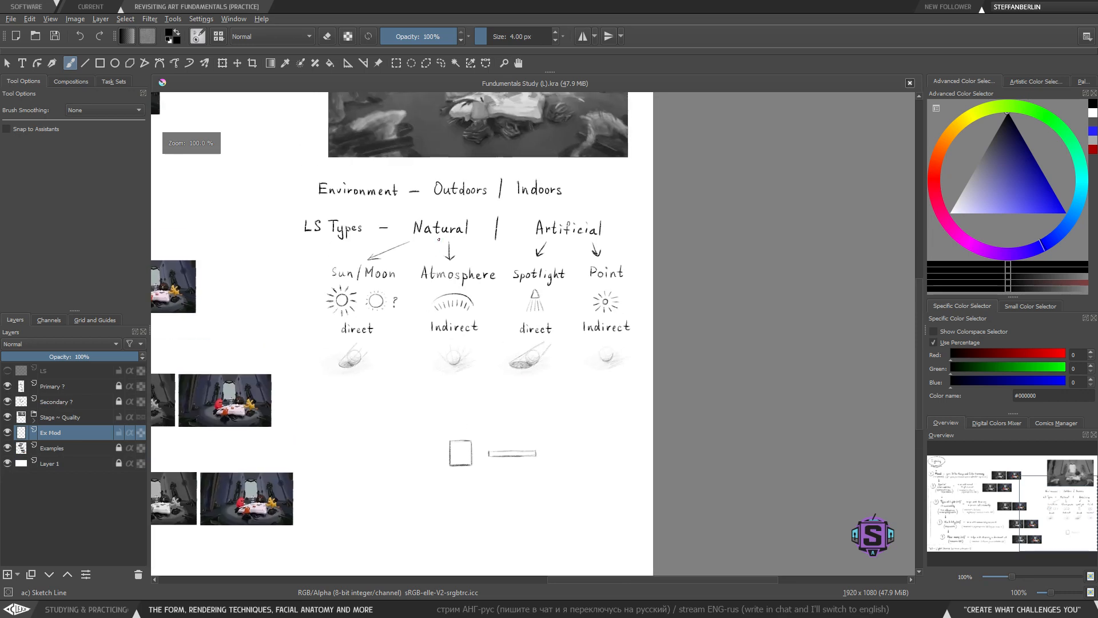
pyautogui.moveTo(475, 213)
pyautogui.mouseDown()
pyautogui.moveTo(405, 210)
pyautogui.moveTo(419, 259)
pyautogui.moveTo(487, 255)
pyautogui.mouseUp()
pyautogui.hotkey('ctrl', 'z')
pyautogui.moveTo(536, 207)
pyautogui.mouseDown()
pyautogui.moveTo(610, 232)
pyautogui.moveTo(595, 204)
pyautogui.mouseUp()
pyautogui.hotkey('ctrl', 'z')
pyautogui.moveTo(513, 464); pyautogui.dragTo(498, 399)
pyautogui.press('+')
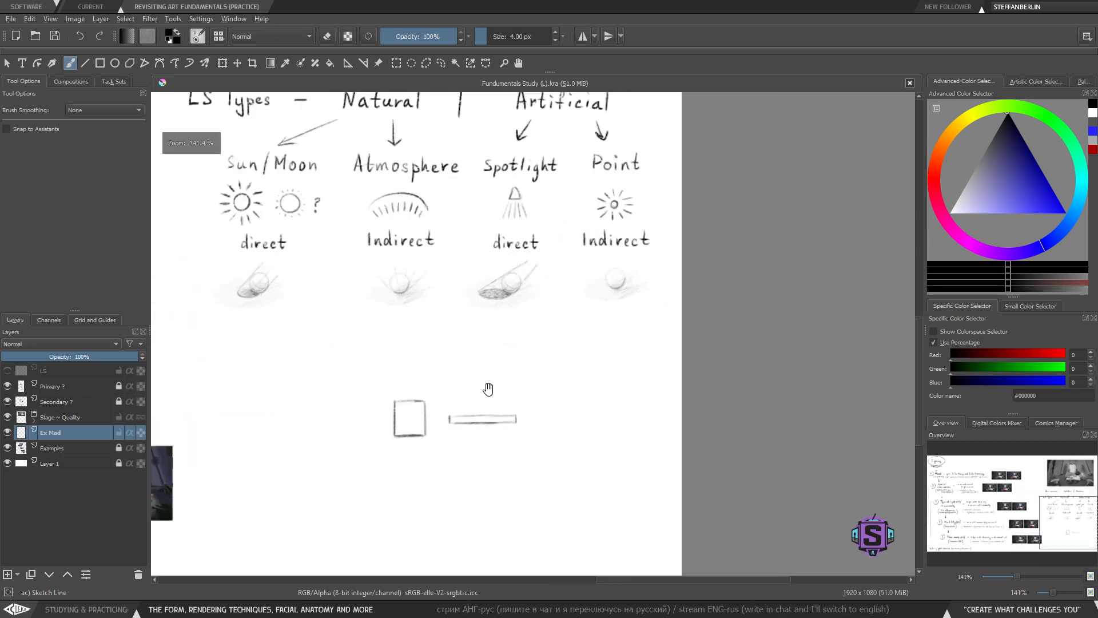
pyautogui.press('+')
pyautogui.moveTo(419, 474); pyautogui.dragTo(446, 451)
pyautogui.press('1')
pyautogui.moveTo(404, 326); pyautogui.dragTo(444, 393)
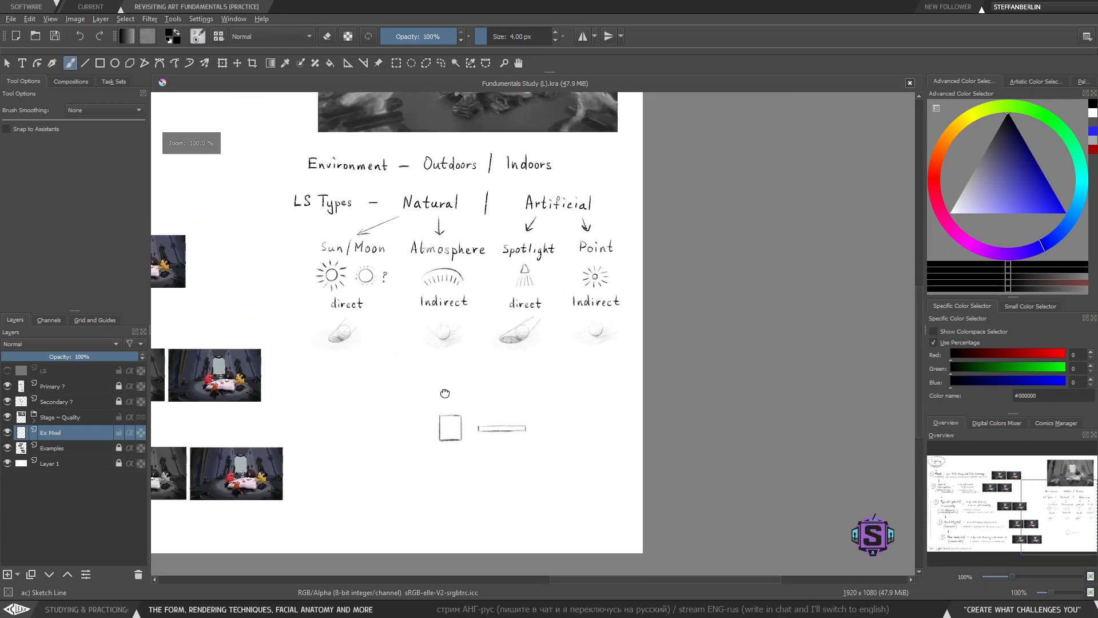
pyautogui.moveTo(536, 305); pyautogui.dragTo(536, 333)
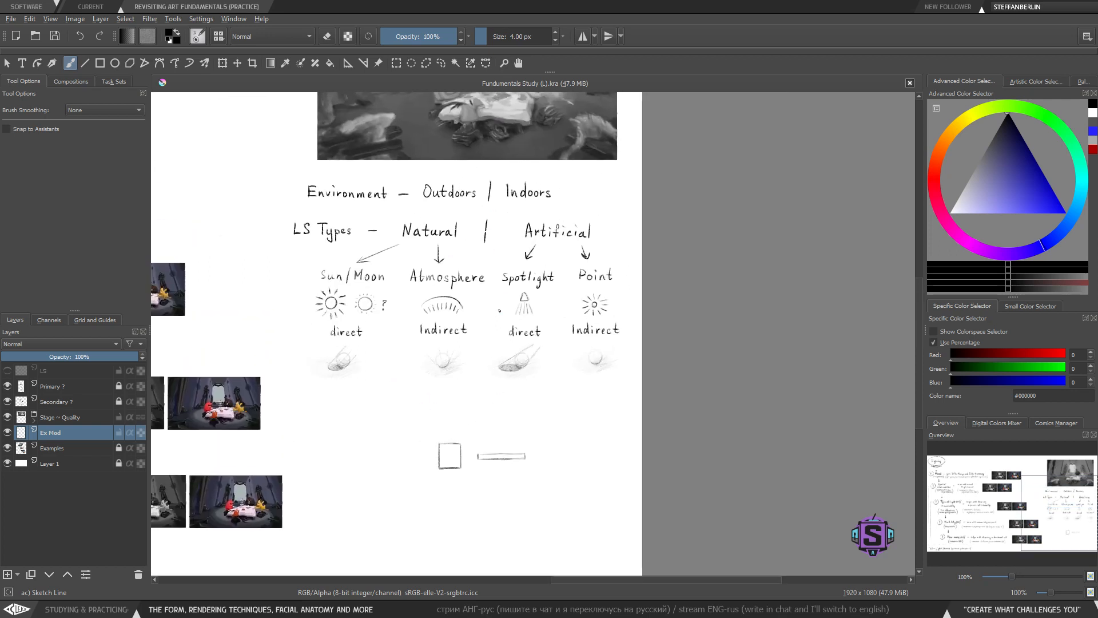
pyautogui.press('+')
pyautogui.moveTo(437, 324); pyautogui.dragTo(501, 370)
pyautogui.moveTo(281, 261)
pyautogui.mouseDown()
pyautogui.moveTo(369, 441)
pyautogui.moveTo(385, 264)
pyautogui.moveTo(290, 271)
pyautogui.mouseUp()
pyautogui.hotkey('ctrl', 'z')
pyautogui.moveTo(540, 267)
pyautogui.mouseDown()
pyautogui.moveTo(521, 444)
pyautogui.moveTo(746, 425)
pyautogui.moveTo(685, 258)
pyautogui.moveTo(537, 268)
pyautogui.mouseUp()
pyautogui.hotkey('ctrl', 'z')
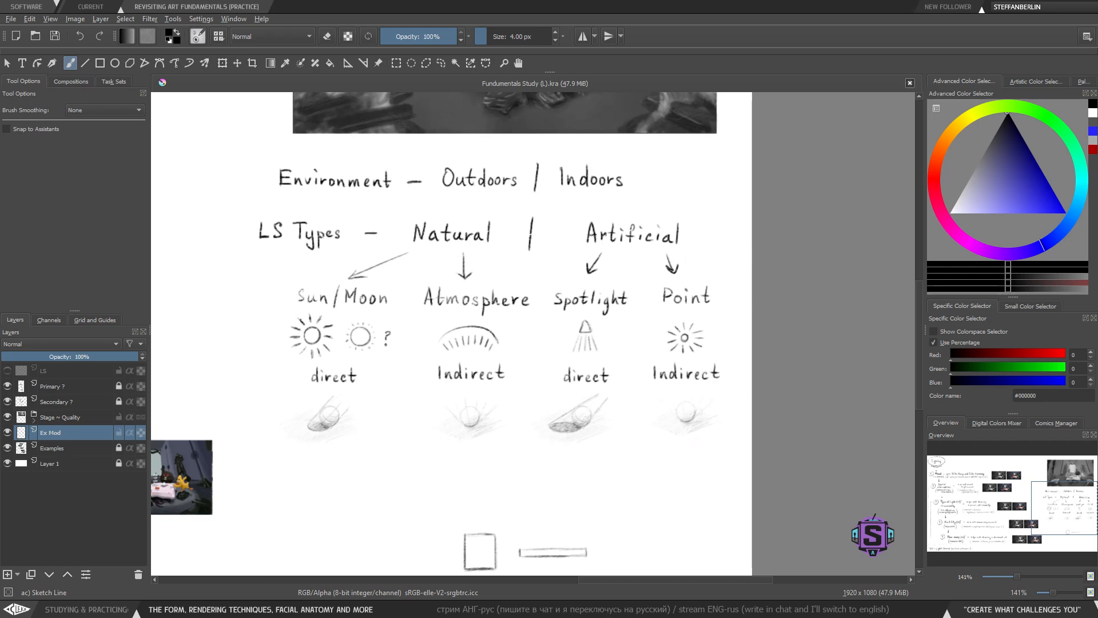
# - Draw a large frame enclosing the square and the bar
pyautogui.moveTo(577, 398)
pyautogui.mouseDown()
pyautogui.moveTo(492, 358)
pyautogui.moveTo(494, 381)
pyautogui.mouseUp()
pyautogui.press('+')
pyautogui.press('+')
pyautogui.moveTo(529, 435); pyautogui.dragTo(529, 323)
pyautogui.press('-')
pyautogui.press('-')
pyautogui.moveTo(504, 500); pyautogui.dragTo(533, 349)
pyautogui.press('+')
pyautogui.press('+')
pyautogui.moveTo(496, 421); pyautogui.dragTo(529, 462)
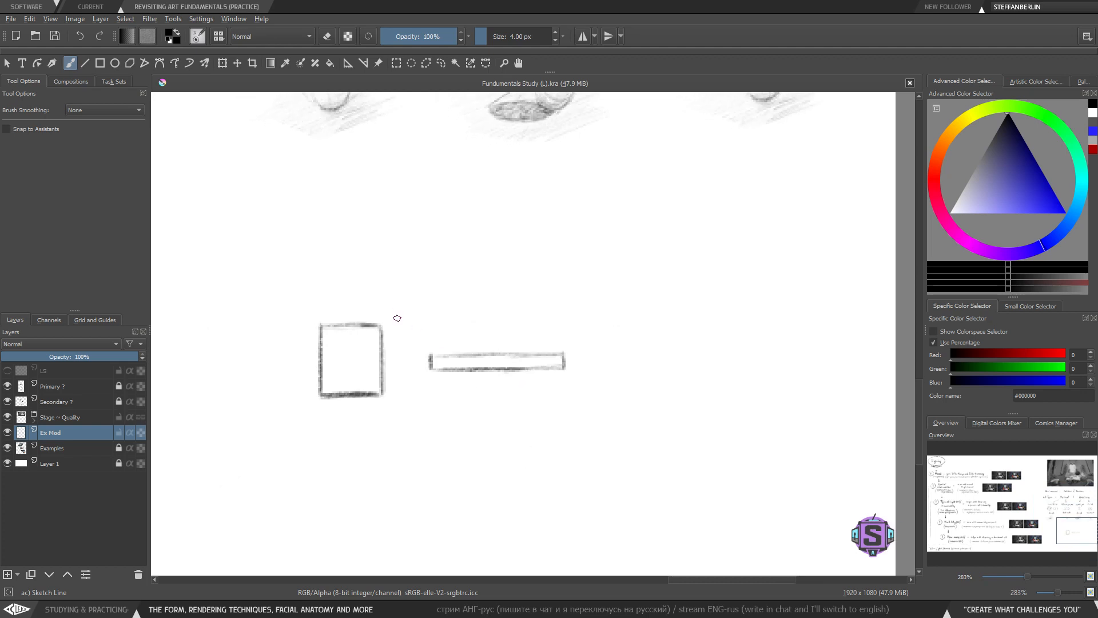
pyautogui.press('-')
pyautogui.press('-')
pyautogui.moveTo(405, 307)
pyautogui.mouseDown()
pyautogui.moveTo(569, 410)
pyautogui.moveTo(529, 300)
pyautogui.moveTo(389, 303)
pyautogui.mouseUp()
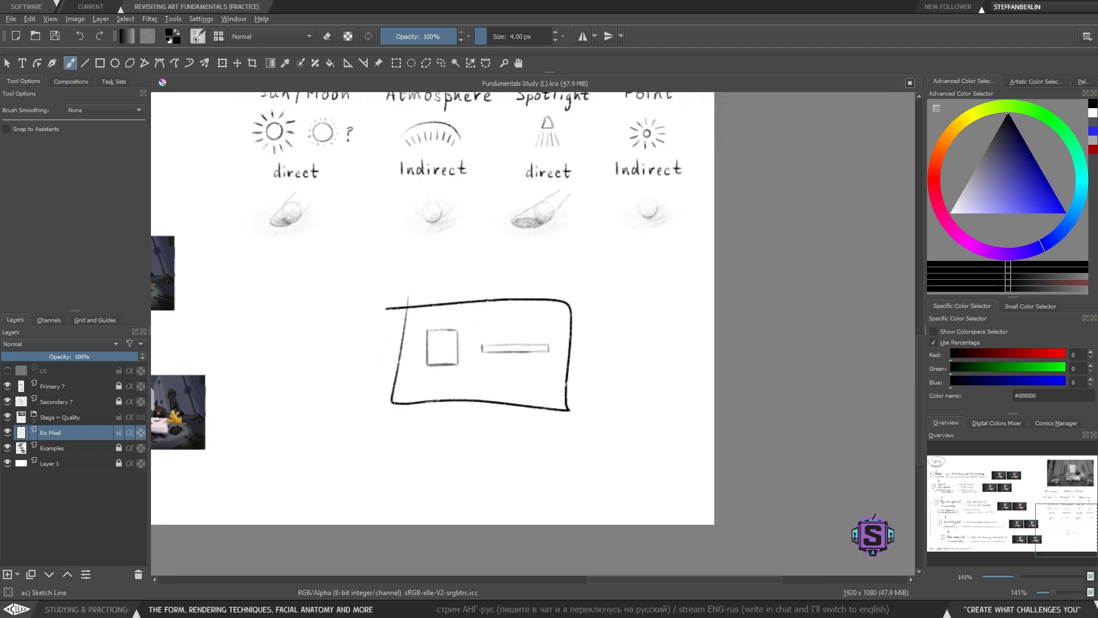
pyautogui.hotkey('ctrl', 'z')
# - Handwrite 'Shape based' above the square and bar sketches
pyautogui.moveTo(439, 342); pyautogui.dragTo(463, 406)
pyautogui.press('+')
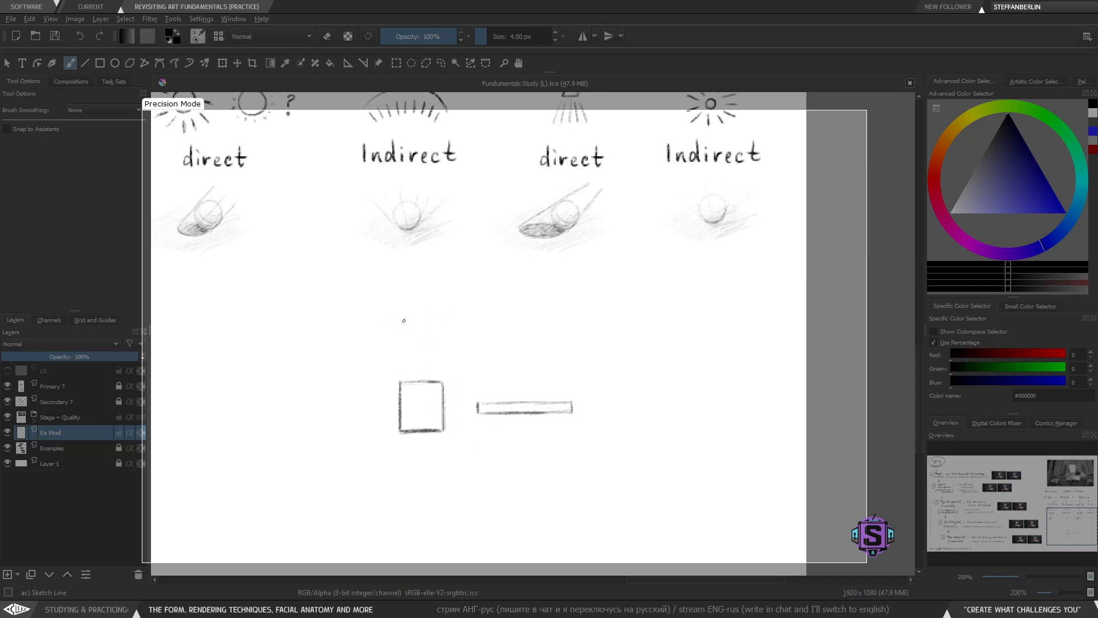
pyautogui.moveTo(405, 317)
pyautogui.mouseDown()
pyautogui.moveTo(399, 339)
pyautogui.moveTo(447, 331)
pyautogui.moveTo(458, 357)
pyautogui.moveTo(477, 331)
pyautogui.moveTo(539, 347)
pyautogui.mouseUp()
pyautogui.moveTo(553, 339)
pyautogui.mouseDown()
pyautogui.moveTo(569, 345)
pyautogui.moveTo(580, 331)
pyautogui.moveTo(570, 347)
pyautogui.moveTo(579, 336)
pyautogui.moveTo(582, 346)
pyautogui.moveTo(535, 419)
pyautogui.moveTo(531, 364)
pyautogui.mouseUp()
pyautogui.hotkey('ctrl', 'z')
pyautogui.press('-')
pyautogui.press('+')
# - Nudge the 'Shape based' lettering slightly with a lasso selection and transform
pyautogui.press('l')
pyautogui.moveTo(567, 416)
pyautogui.mouseDown()
pyautogui.moveTo(317, 430)
pyautogui.moveTo(551, 386)
pyautogui.moveTo(567, 411)
pyautogui.moveTo(553, 412)
pyautogui.moveTo(580, 411)
pyautogui.mouseUp()
pyautogui.hotkey('ctrl', 't')
pyautogui.moveTo(510, 417); pyautogui.dragTo(513, 415)
pyautogui.press('Return')
pyautogui.hotkey('ctrl', 'shift', 'a')
pyautogui.press('b')
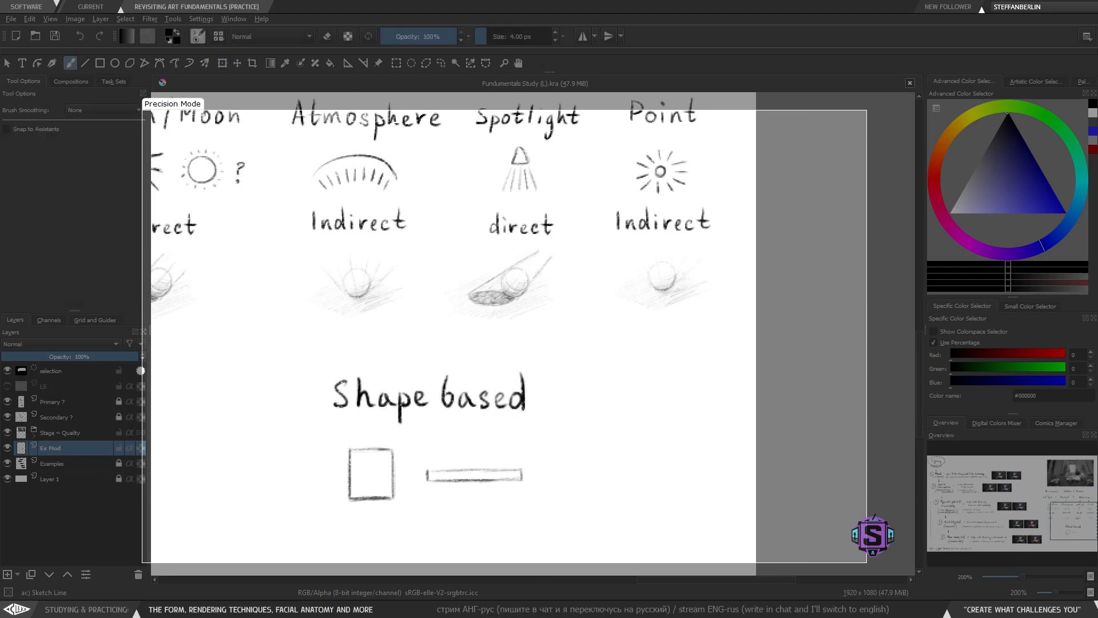
# - Move the square and bar sketches further down to leave space below 'Shape based'
pyautogui.press('-')
pyautogui.press('+')
pyautogui.moveTo(435, 477); pyautogui.dragTo(503, 374)
pyautogui.press('-')
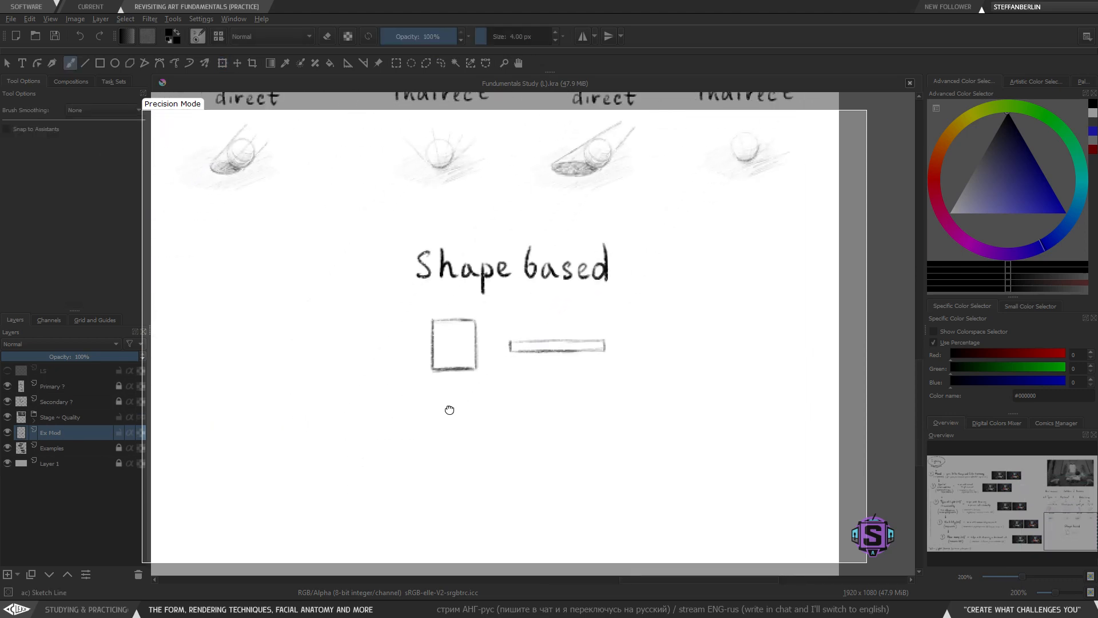
pyautogui.press('-')
pyautogui.moveTo(572, 368)
pyautogui.mouseDown()
pyautogui.moveTo(543, 396)
pyautogui.moveTo(575, 362)
pyautogui.mouseUp()
pyautogui.press('l')
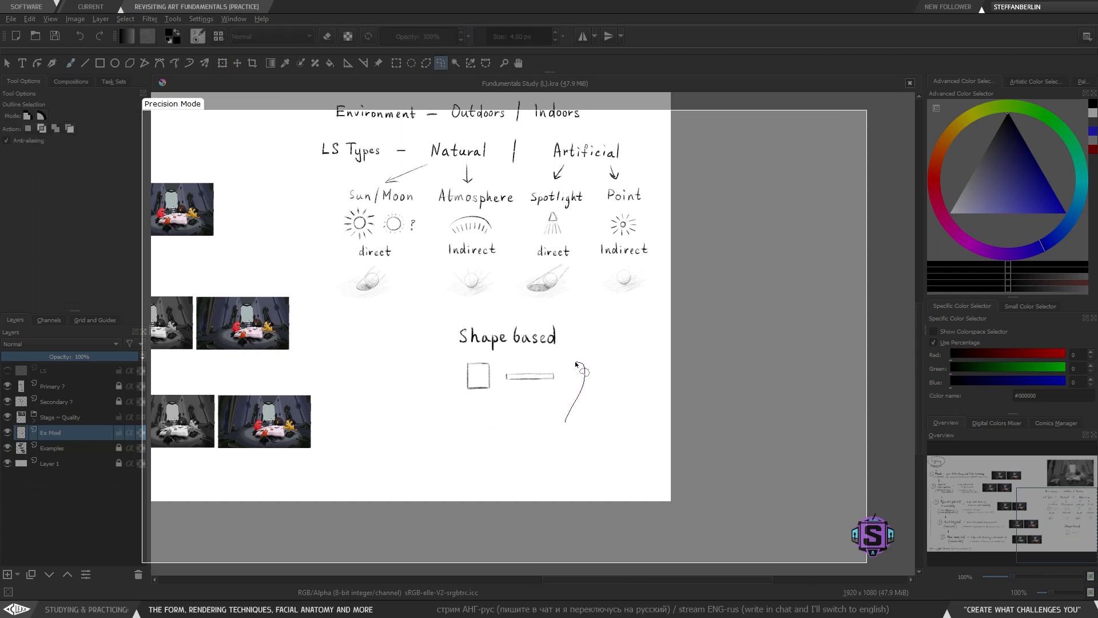
pyautogui.moveTo(455, 357)
pyautogui.mouseDown()
pyautogui.moveTo(542, 412)
pyautogui.moveTo(510, 400)
pyautogui.moveTo(510, 421)
pyautogui.moveTo(516, 327)
pyautogui.mouseUp()
pyautogui.press('t')
pyautogui.press('b')
pyautogui.hotkey('ctrl', 'shift', 'a')
pyautogui.press('+')
pyautogui.press('+')
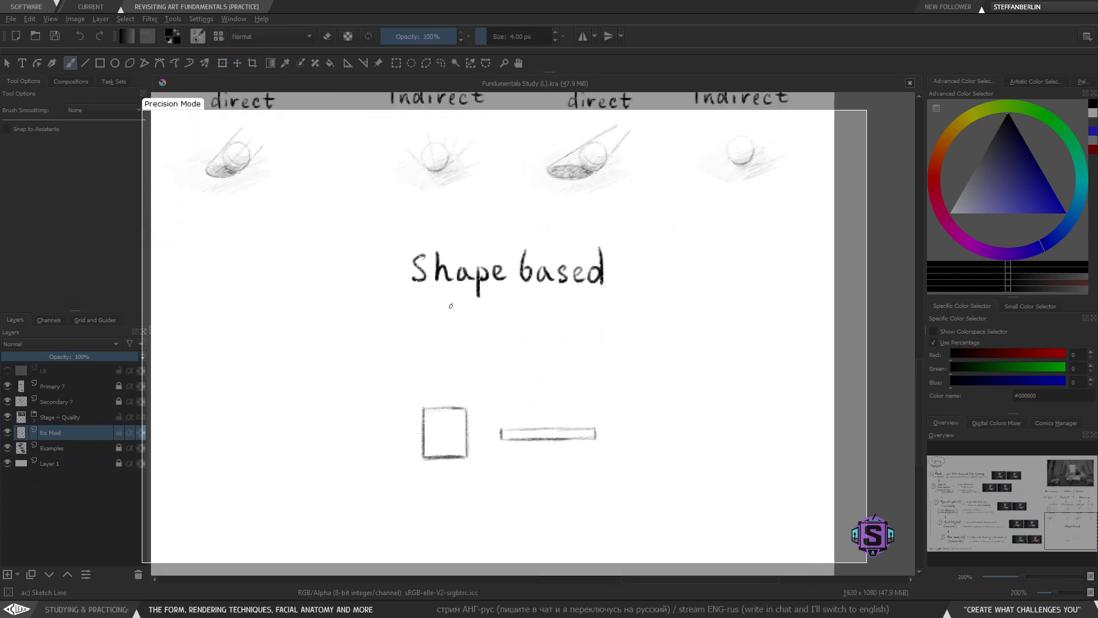
# - Draw two arrows branching diagonally down-left and down-right from 'Shape based'
pyautogui.moveTo(452, 303); pyautogui.dragTo(412, 349)
pyautogui.moveTo(415, 331)
pyautogui.mouseDown()
pyautogui.moveTo(418, 347)
pyautogui.moveTo(429, 342)
pyautogui.moveTo(416, 347)
pyautogui.mouseUp()
pyautogui.hotkey('ctrl', 'z')
pyautogui.moveTo(519, 324)
pyautogui.mouseDown()
pyautogui.moveTo(415, 332)
pyautogui.moveTo(479, 360)
pyautogui.mouseUp()
pyautogui.hotkey('ctrl', 'z')
pyautogui.moveTo(449, 312)
pyautogui.mouseDown()
pyautogui.moveTo(479, 355)
pyautogui.moveTo(464, 349)
pyautogui.moveTo(480, 357)
pyautogui.mouseUp()
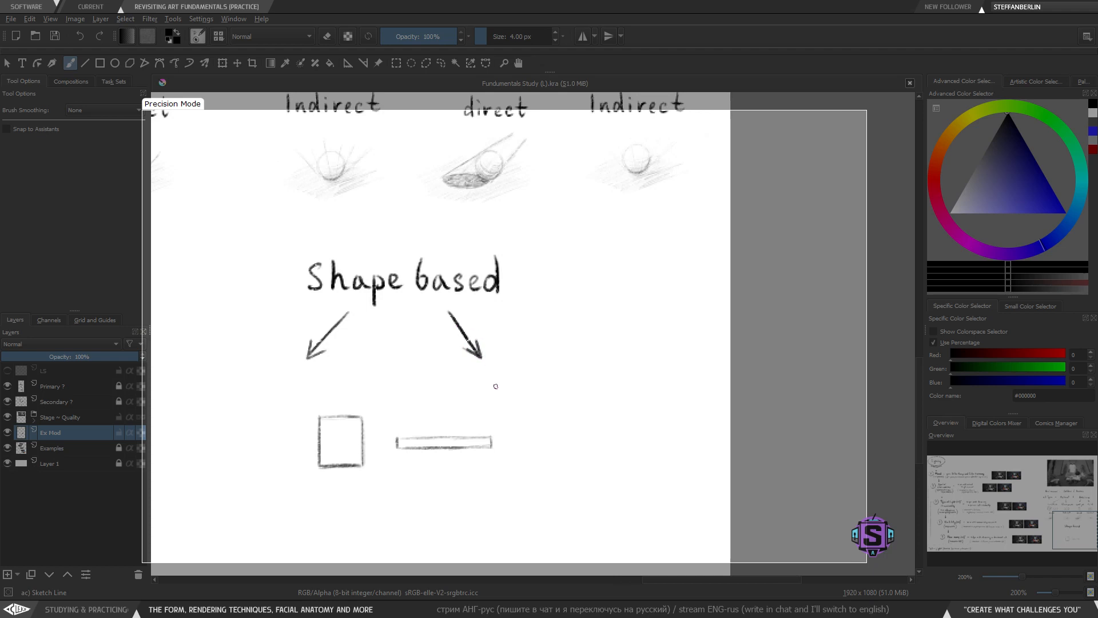
# - Move the square and bar sketches lower, clear of the two arrows
pyautogui.press('l')
pyautogui.moveTo(510, 472)
pyautogui.mouseDown()
pyautogui.moveTo(518, 455)
pyautogui.moveTo(315, 513)
pyautogui.moveTo(587, 473)
pyautogui.mouseUp()
pyautogui.press('t')
pyautogui.moveTo(422, 440); pyautogui.dragTo(414, 506)
pyautogui.press('b')
pyautogui.hotkey('ctrl', 'shift', 'a')
pyautogui.moveTo(373, 424); pyautogui.dragTo(456, 447)
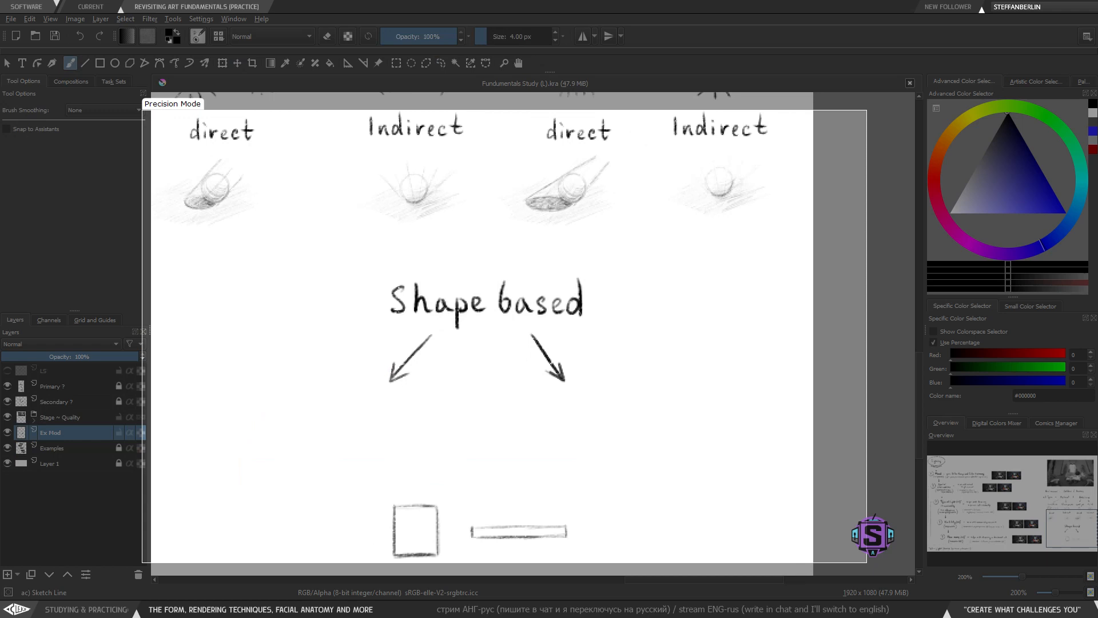
pyautogui.moveTo(407, 374); pyautogui.dragTo(390, 380)
pyautogui.press('-')
pyautogui.press('+')
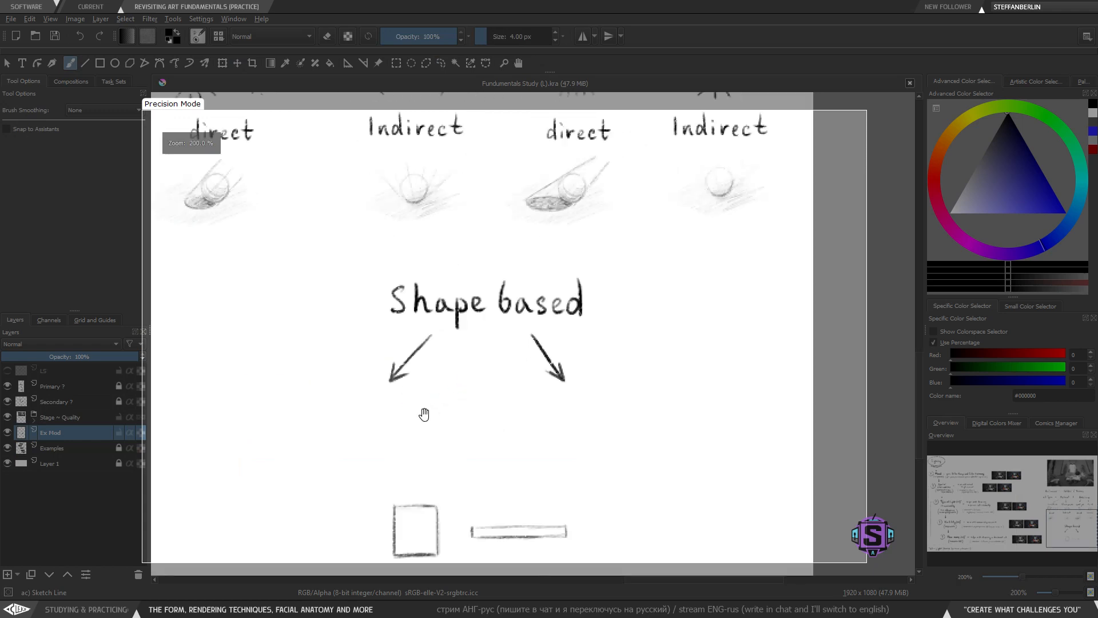
pyautogui.moveTo(422, 416)
pyautogui.mouseDown()
pyautogui.moveTo(541, 424)
pyautogui.moveTo(549, 389)
pyautogui.mouseUp()
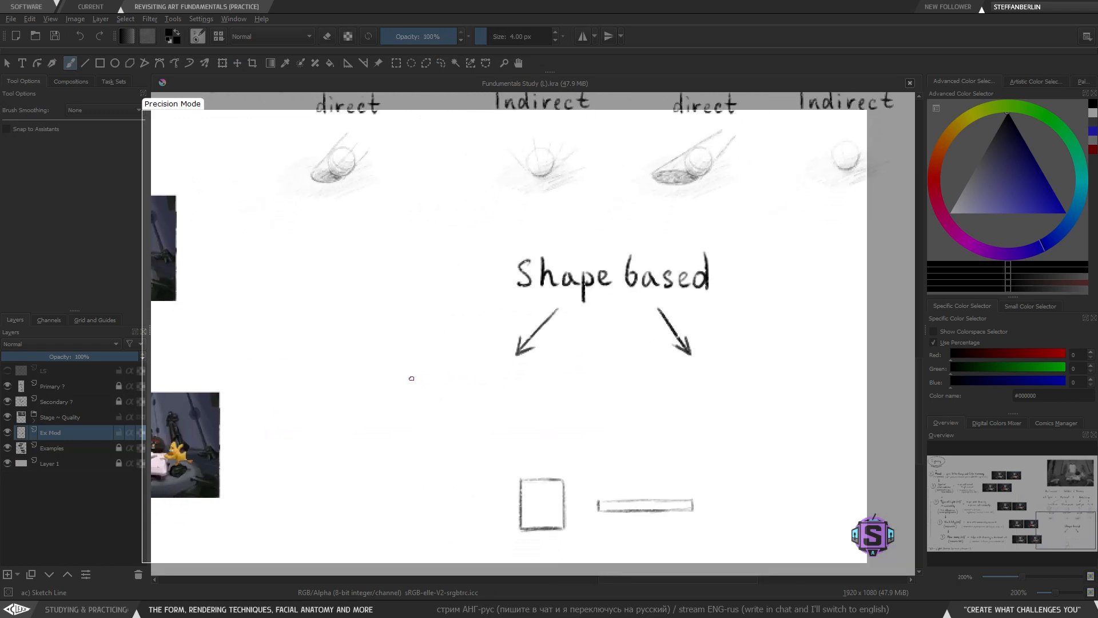
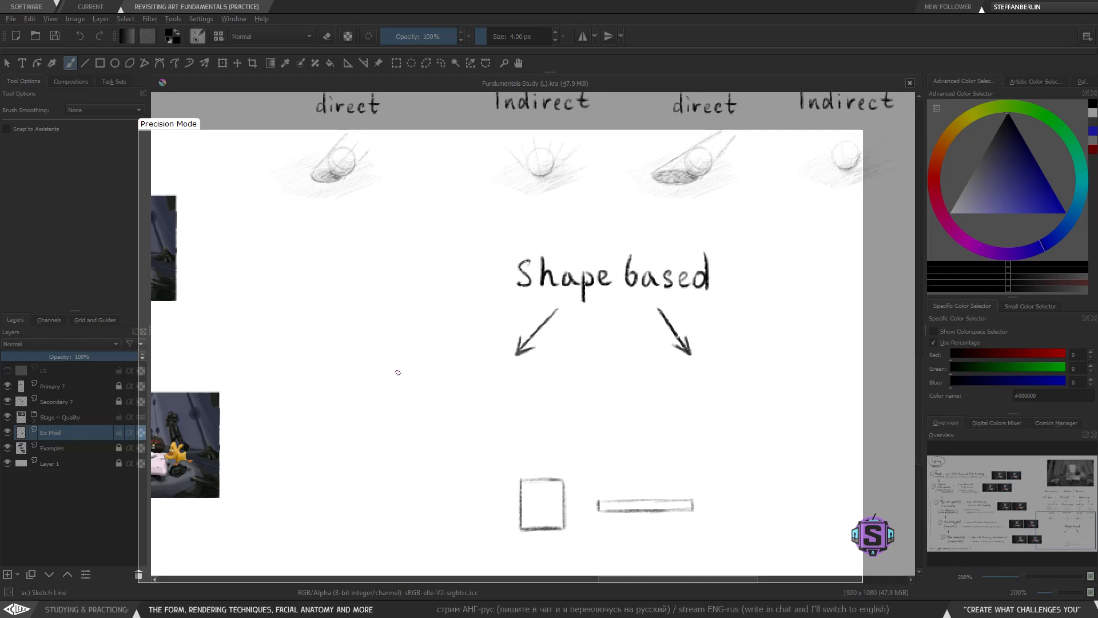
# - Hand-letter 'Doors / Windows' beneath the left arrow under 'Shape based'
pyautogui.moveTo(398, 366)
pyautogui.mouseDown()
pyautogui.moveTo(409, 407)
pyautogui.moveTo(555, 410)
pyautogui.mouseUp()
pyautogui.hotkey('ctrl', 'z')
pyautogui.hotkey('ctrl', 'z')
pyautogui.hotkey('ctrl', 'z')
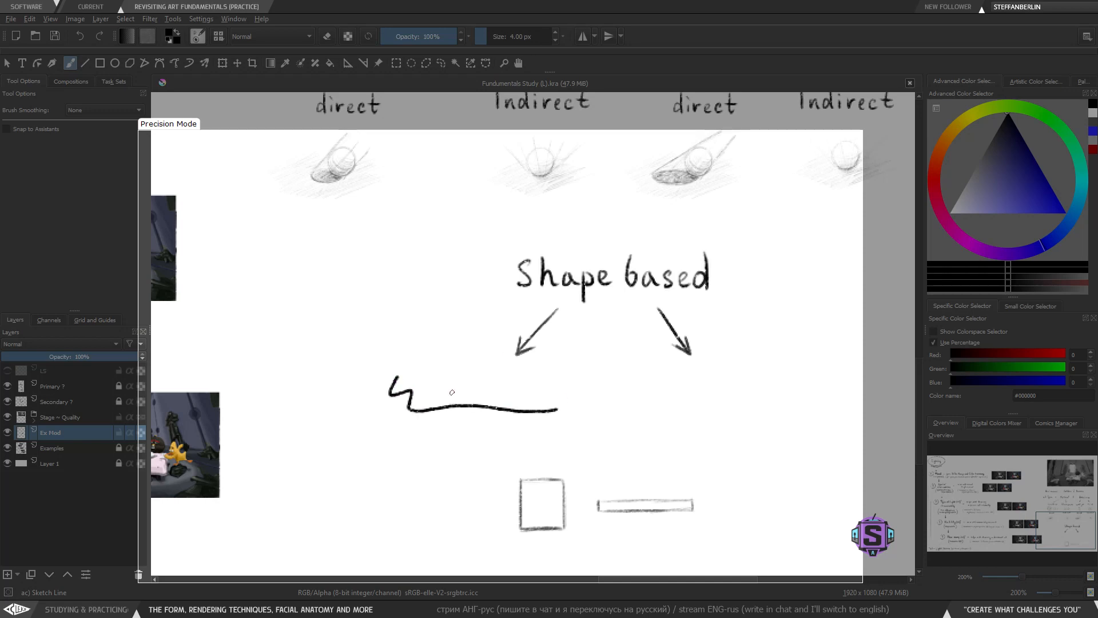
pyautogui.hotkey('ctrl', 'z')
pyautogui.moveTo(436, 402)
pyautogui.mouseDown()
pyautogui.moveTo(573, 421)
pyautogui.moveTo(711, 397)
pyautogui.mouseUp()
pyautogui.hotkey('ctrl', 'z')
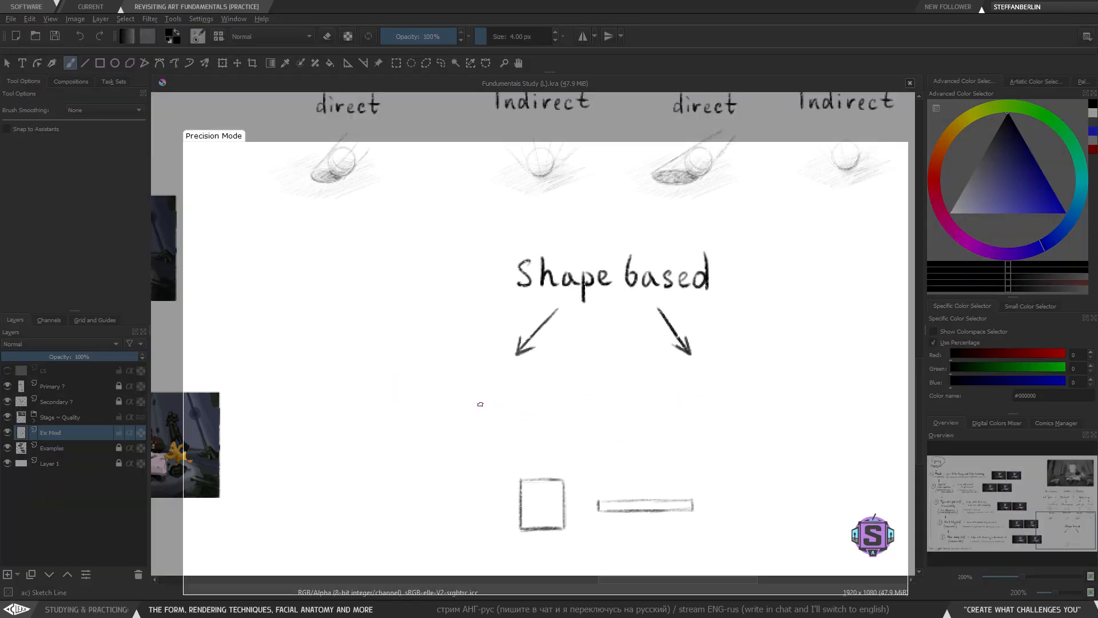
pyautogui.moveTo(449, 386)
pyautogui.mouseDown()
pyautogui.moveTo(569, 444)
pyautogui.moveTo(743, 426)
pyautogui.mouseUp()
pyautogui.hotkey('ctrl', 'z')
pyautogui.moveTo(421, 365)
pyautogui.mouseDown()
pyautogui.moveTo(424, 532)
pyautogui.moveTo(403, 407)
pyautogui.moveTo(402, 429)
pyautogui.moveTo(453, 418)
pyautogui.moveTo(478, 437)
pyautogui.moveTo(511, 412)
pyautogui.moveTo(534, 428)
pyautogui.moveTo(563, 416)
pyautogui.moveTo(580, 428)
pyautogui.moveTo(586, 416)
pyautogui.moveTo(587, 429)
pyautogui.mouseUp()
pyautogui.hotkey('ctrl', 'z')
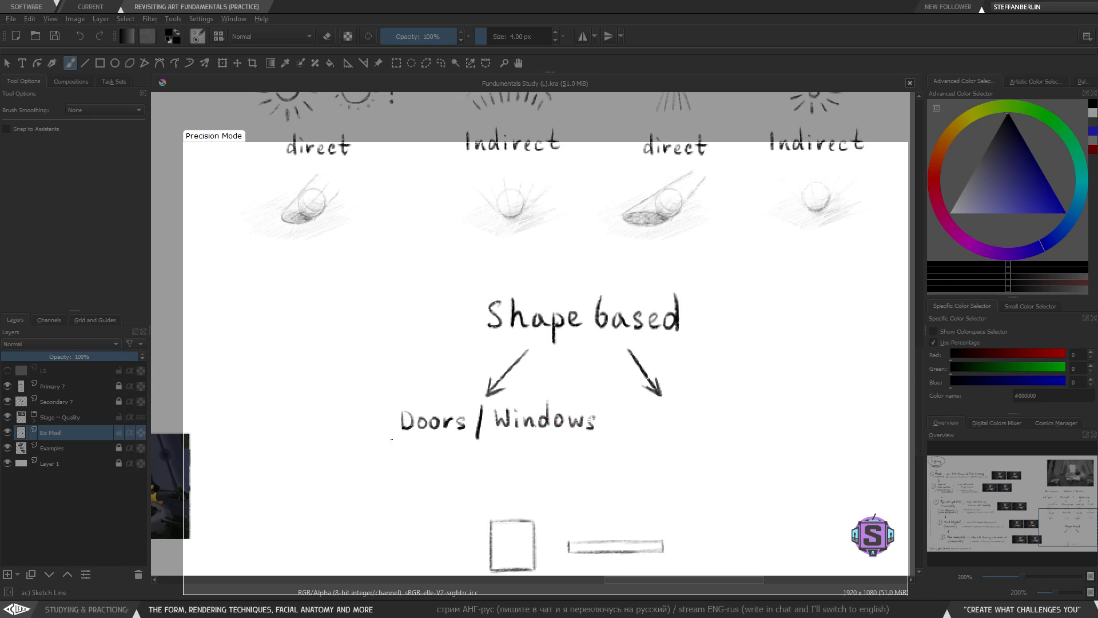
# - Nudge the 'Doors' and 'Windows' words into place using lasso selections and the Move tool
pyautogui.moveTo(384, 439); pyautogui.dragTo(466, 438)
pyautogui.hotkey('ctrl', 'z')
pyautogui.press('l')
pyautogui.moveTo(473, 456)
pyautogui.mouseDown()
pyautogui.moveTo(482, 412)
pyautogui.moveTo(382, 457)
pyautogui.moveTo(474, 459)
pyautogui.mouseUp()
pyautogui.press('t')
pyautogui.moveTo(456, 423); pyautogui.dragTo(453, 423)
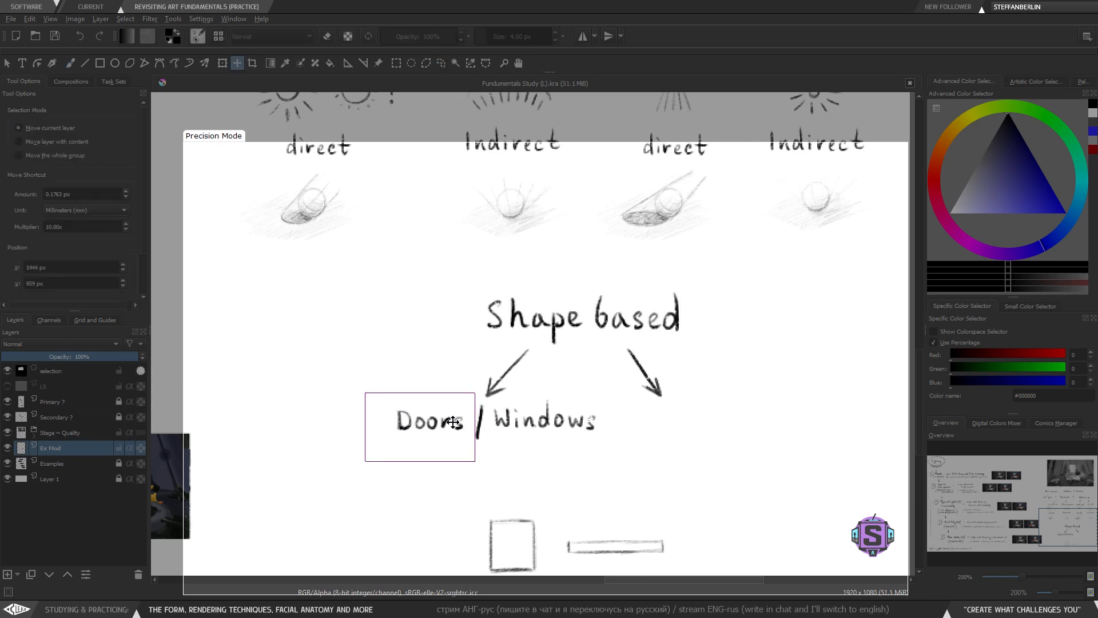
pyautogui.press('l')
pyautogui.hotkey('ctrl', 'shift', 'a')
pyautogui.moveTo(606, 456)
pyautogui.mouseDown()
pyautogui.moveTo(537, 396)
pyautogui.moveTo(483, 399)
pyautogui.moveTo(372, 438)
pyautogui.moveTo(529, 466)
pyautogui.mouseUp()
pyautogui.press('t')
pyautogui.moveTo(518, 426); pyautogui.dragTo(513, 429)
pyautogui.press('b')
# - Reduce the brush size and begin lettering 'open' in small letters above 'Doors'
pyautogui.scroll(1, 455, 430)
pyautogui.moveTo(454, 430); pyautogui.dragTo(425, 404)
pyautogui.press('[')
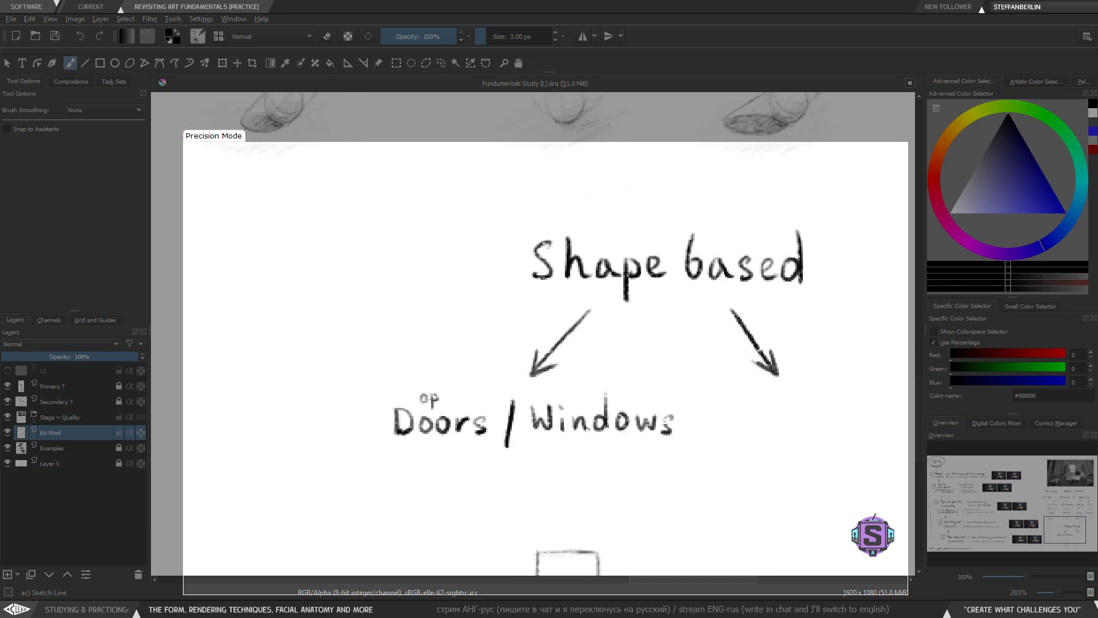
pyautogui.moveTo(430, 395); pyautogui.dragTo(436, 402)
# - Finish the small word 'open' above 'Doors'
pyautogui.press('-')
pyautogui.press('-')
pyautogui.press('-')
pyautogui.press('-')
pyautogui.moveTo(531, 235); pyautogui.dragTo(467, 496)
pyautogui.press('+')
pyautogui.press('+')
pyautogui.press('+')
pyautogui.press('+')
pyautogui.moveTo(413, 303); pyautogui.dragTo(463, 312)
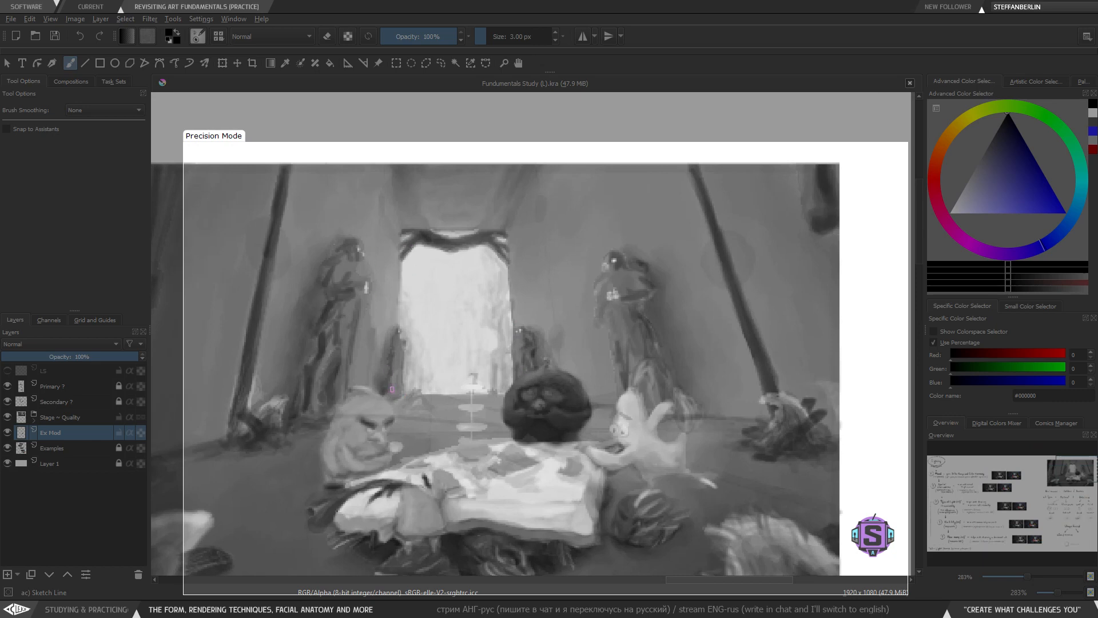
pyautogui.press('-')
pyautogui.press('-')
pyautogui.press('-')
pyautogui.press('-')
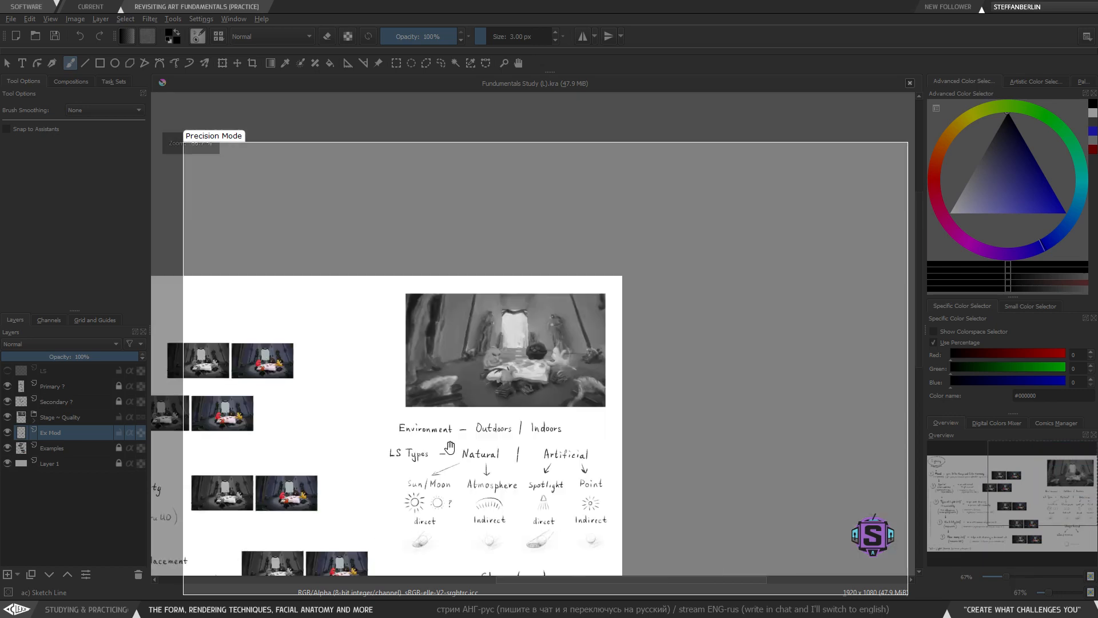
pyautogui.press('+')
pyautogui.moveTo(450, 446); pyautogui.dragTo(452, 301)
pyautogui.press('+')
pyautogui.moveTo(446, 473); pyautogui.dragTo(447, 335)
pyautogui.press('+')
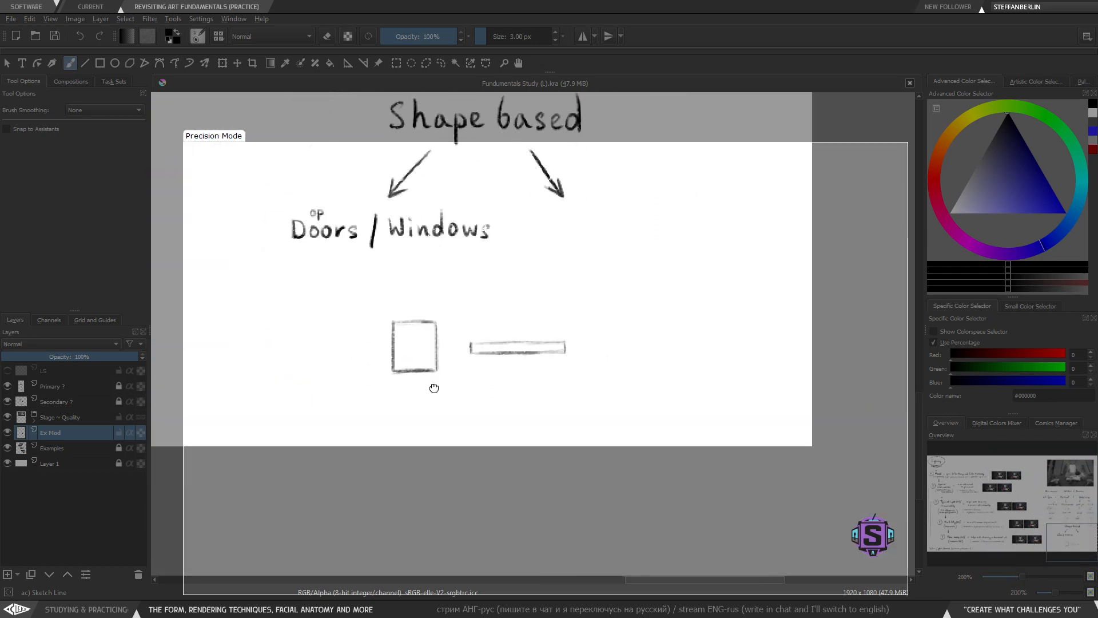
pyautogui.moveTo(359, 264)
pyautogui.mouseDown()
pyautogui.moveTo(435, 341)
pyautogui.moveTo(440, 380)
pyautogui.mouseUp()
pyautogui.press('+')
pyautogui.press('+')
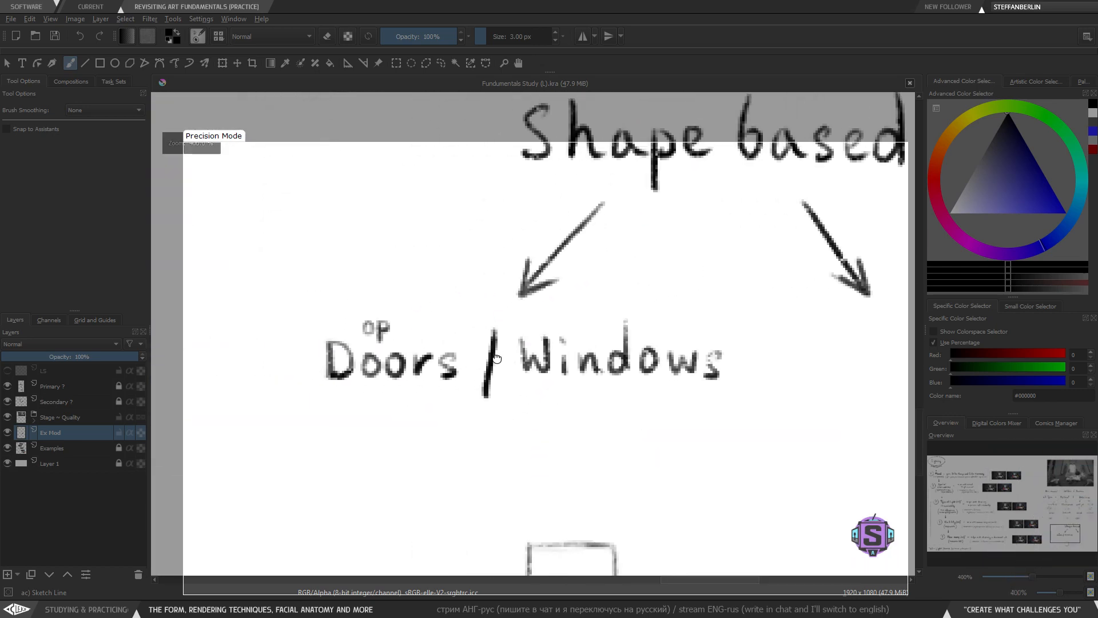
pyautogui.moveTo(393, 327)
pyautogui.mouseDown()
pyautogui.moveTo(425, 333)
pyautogui.moveTo(414, 333)
pyautogui.mouseUp()
pyautogui.hotkey('ctrl', 'z')
pyautogui.hotkey('ctrl', 'z')
pyautogui.moveTo(414, 328); pyautogui.dragTo(427, 333)
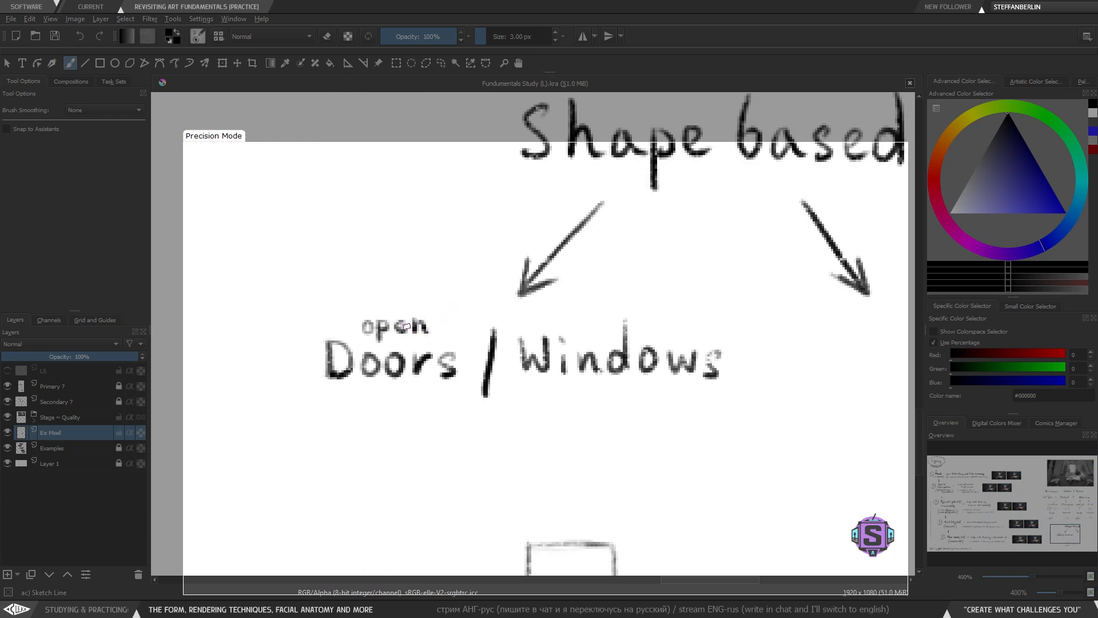
# - Try underlining 'Windows'
pyautogui.press('-')
pyautogui.press('-')
pyautogui.moveTo(538, 369)
pyautogui.mouseDown()
pyautogui.moveTo(487, 399)
pyautogui.moveTo(527, 407)
pyautogui.moveTo(489, 418)
pyautogui.moveTo(544, 410)
pyautogui.mouseUp()
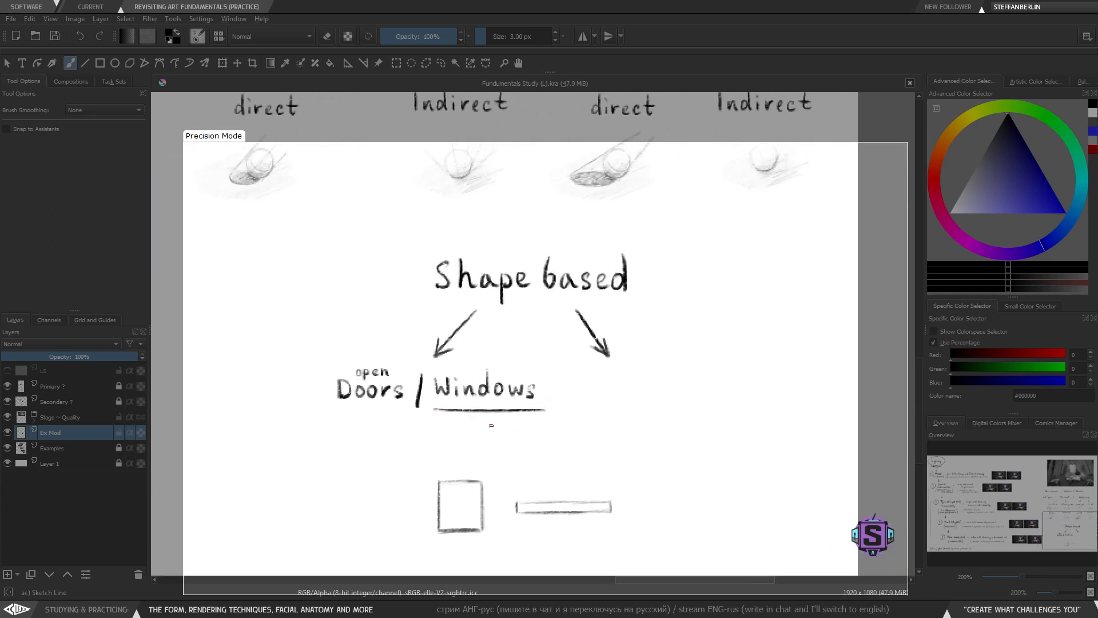
pyautogui.hotkey('ctrl', 'z')
pyautogui.hotkey('ctrl', 'z')
pyautogui.moveTo(440, 412)
pyautogui.mouseDown()
pyautogui.moveTo(567, 413)
pyautogui.moveTo(458, 411)
pyautogui.moveTo(542, 410)
pyautogui.mouseUp()
pyautogui.hotkey('ctrl', 'z')
pyautogui.moveTo(558, 402); pyautogui.dragTo(493, 385)
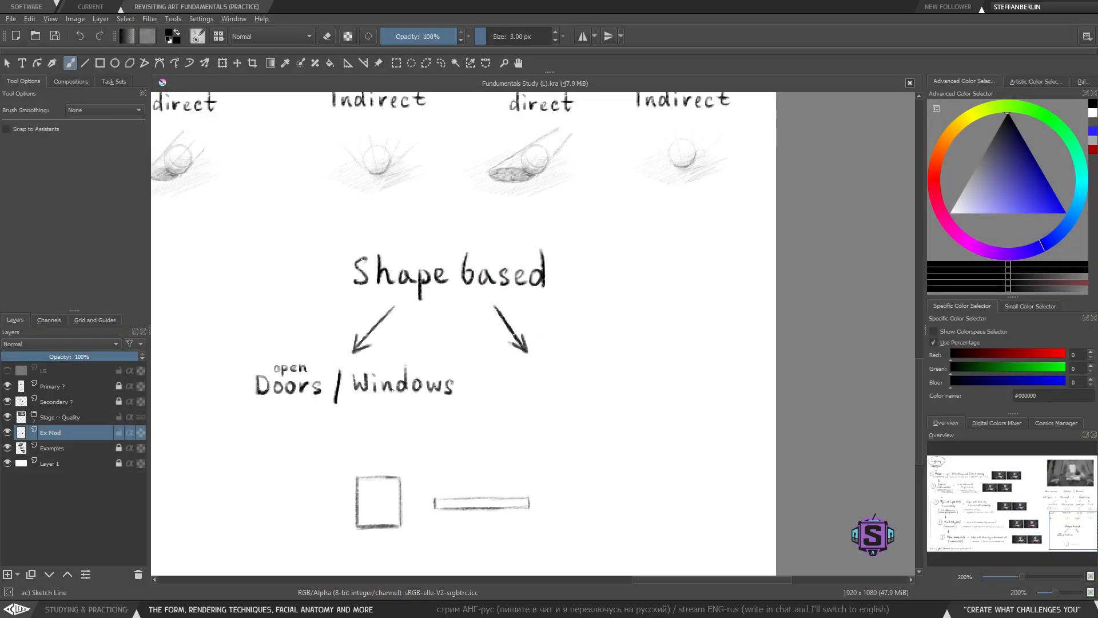
pyautogui.scroll(-1, 553, 303)
pyautogui.moveTo(563, 321); pyautogui.dragTo(620, 420)
pyautogui.moveTo(591, 300); pyautogui.dragTo(585, 272)
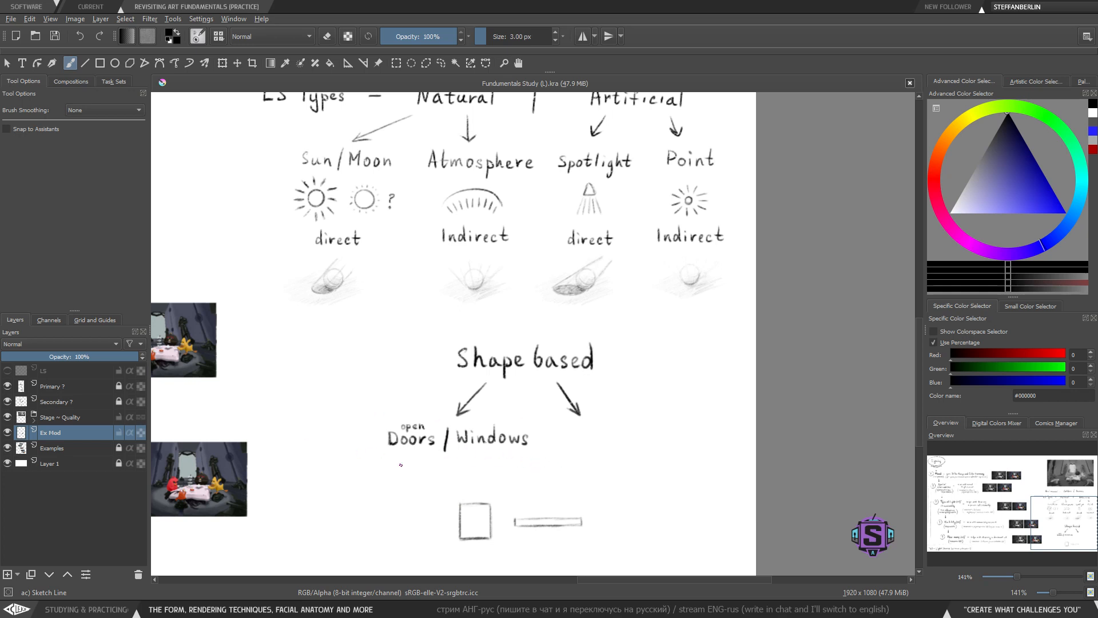
pyautogui.moveTo(456, 149); pyautogui.dragTo(460, 170)
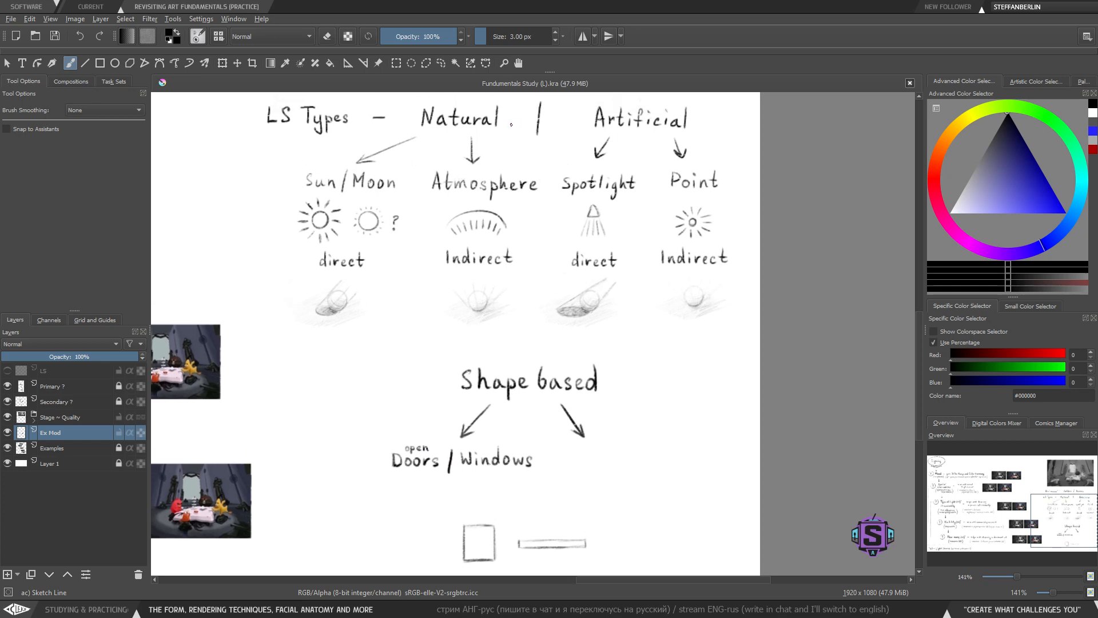
pyautogui.moveTo(465, 435); pyautogui.dragTo(463, 429)
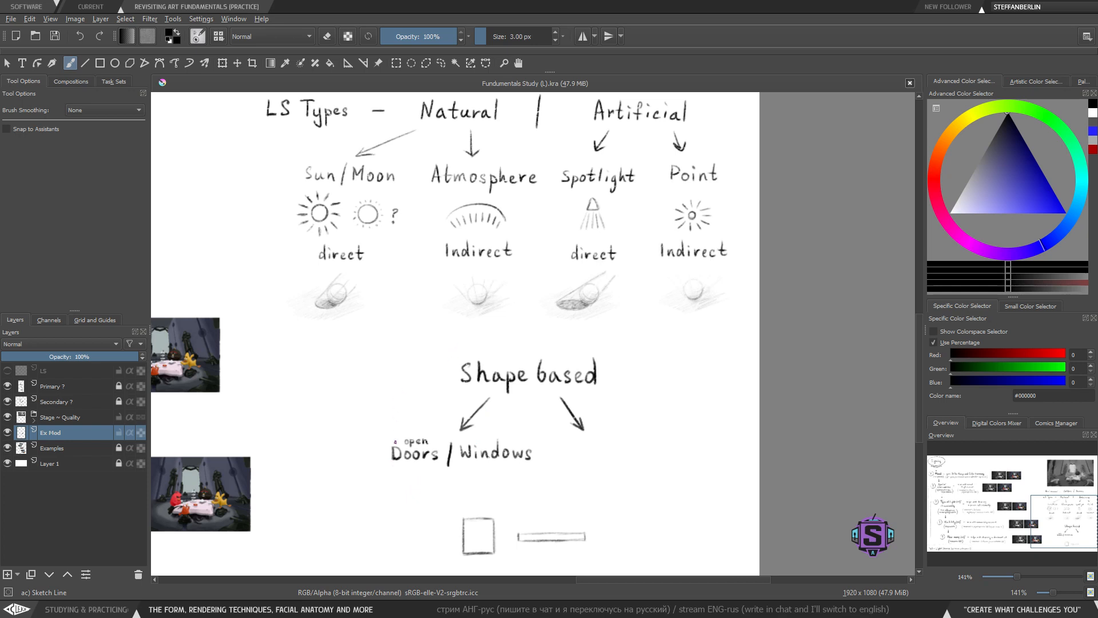
pyautogui.moveTo(366, 473); pyautogui.dragTo(555, 464)
pyautogui.hotkey('ctrl', 'z')
pyautogui.scroll(1, 518, 407)
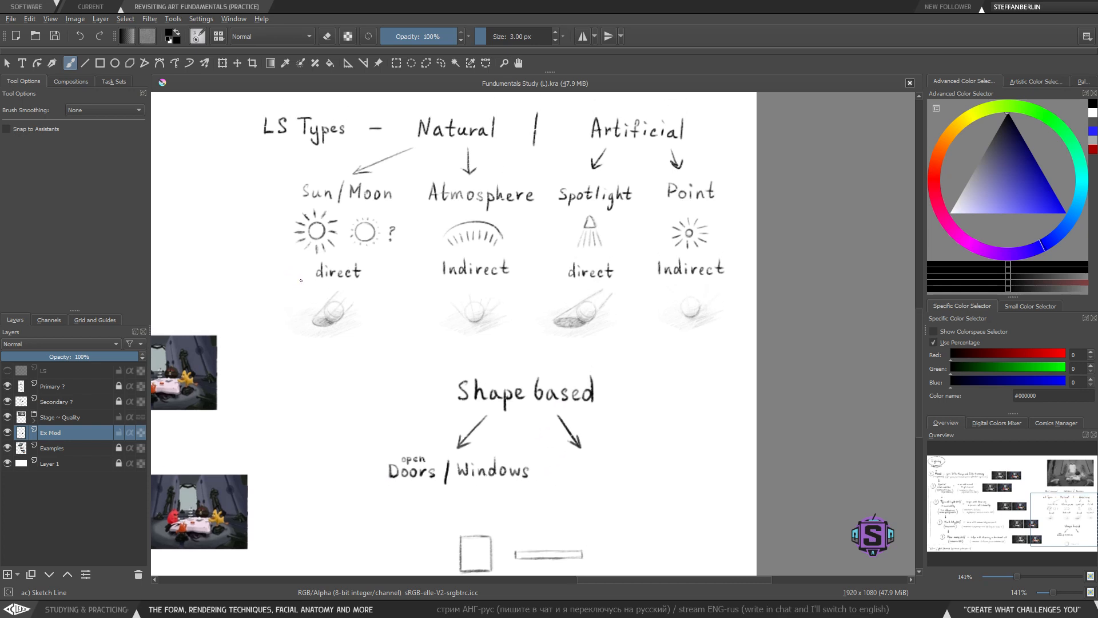
# - Try circling the Spotlight and Point light sources with an ellipse
pyautogui.moveTo(296, 279); pyautogui.dragTo(530, 278)
pyautogui.hotkey('ctrl', 'z')
pyautogui.hotkey('ctrl', 'z')
pyautogui.moveTo(501, 157)
pyautogui.mouseDown()
pyautogui.moveTo(433, 131)
pyautogui.moveTo(549, 172)
pyautogui.mouseUp()
pyautogui.hotkey('ctrl', 'z')
pyautogui.moveTo(723, 154); pyautogui.dragTo(735, 165)
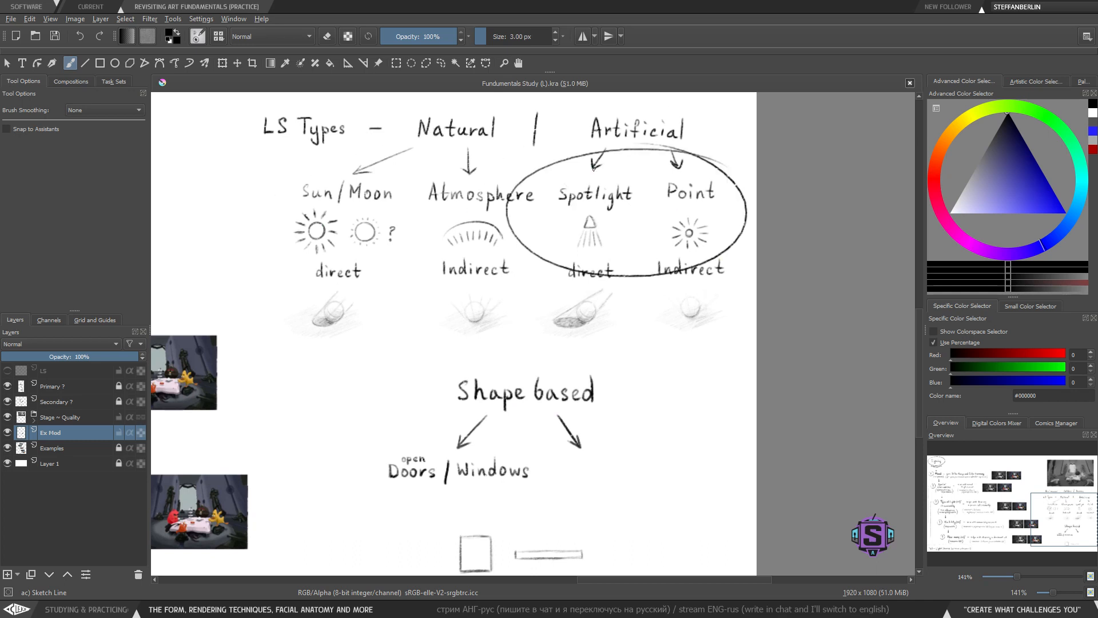
pyautogui.hotkey('ctrl', 'z')
# - Write 'Fluorescent' beneath the right arrow under 'Shape based'
pyautogui.moveTo(572, 503); pyautogui.dragTo(552, 468)
pyautogui.moveTo(486, 459); pyautogui.dragTo(469, 459)
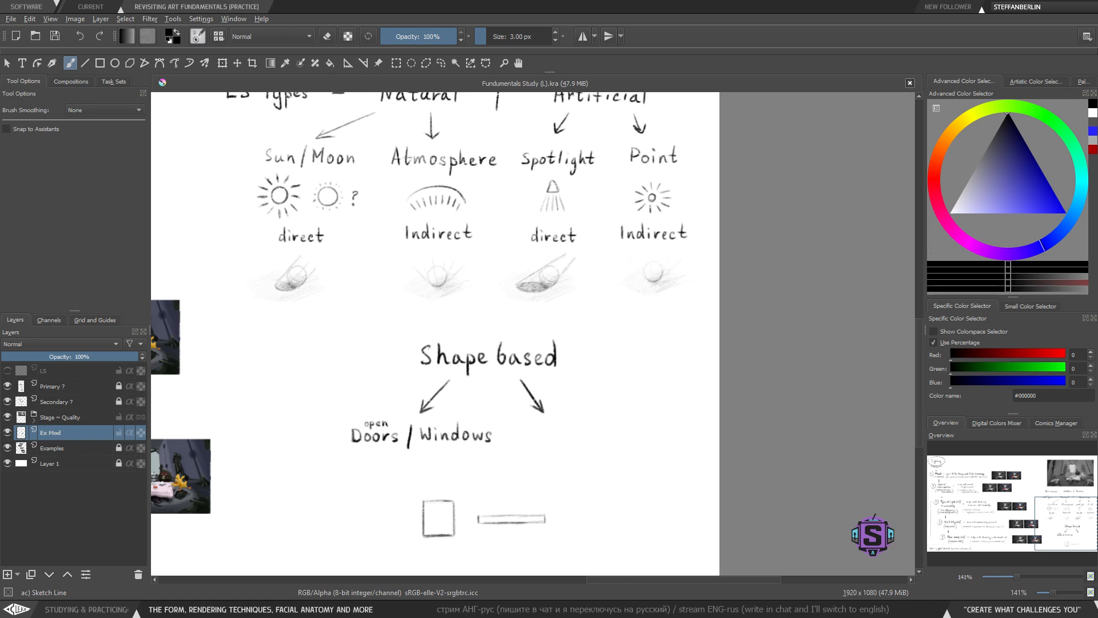
pyautogui.moveTo(549, 438); pyautogui.dragTo(556, 409)
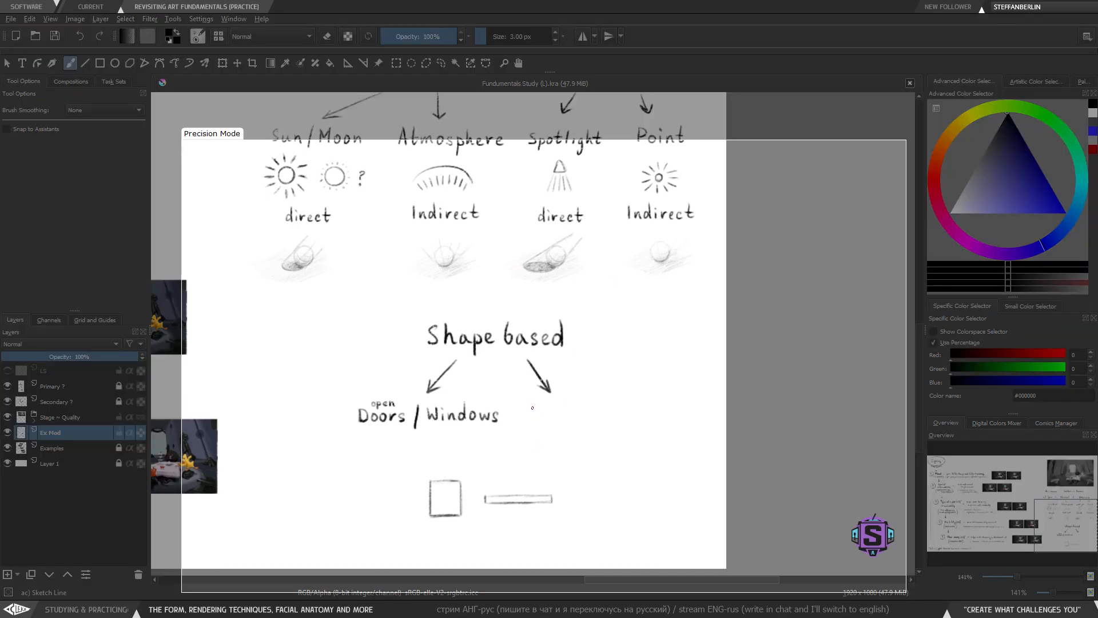
pyautogui.moveTo(531, 404)
pyautogui.mouseDown()
pyautogui.moveTo(531, 423)
pyautogui.moveTo(544, 405)
pyautogui.moveTo(538, 413)
pyautogui.moveTo(562, 421)
pyautogui.moveTo(643, 418)
pyautogui.mouseUp()
pyautogui.hotkey('ctrl', 'z')
pyautogui.hotkey('ctrl', 'z')
pyautogui.hotkey('ctrl', 'z')
pyautogui.hotkey('ctrl', 'z')
pyautogui.hotkey('ctrl', 'z')
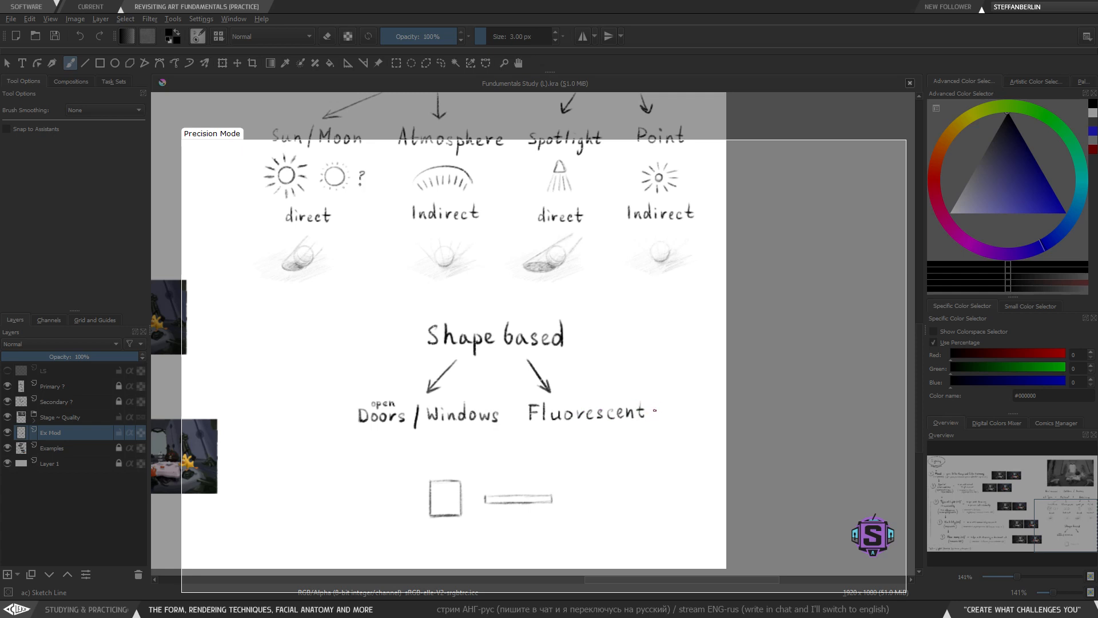
# - Nudge 'Fluorescent' slightly left with a lasso transform and append 'lams' after it
pyautogui.press('l')
pyautogui.moveTo(651, 441)
pyautogui.mouseDown()
pyautogui.moveTo(654, 413)
pyautogui.moveTo(549, 401)
pyautogui.moveTo(513, 433)
pyautogui.moveTo(655, 446)
pyautogui.moveTo(617, 433)
pyautogui.mouseUp()
pyautogui.hotkey('ctrl', 't')
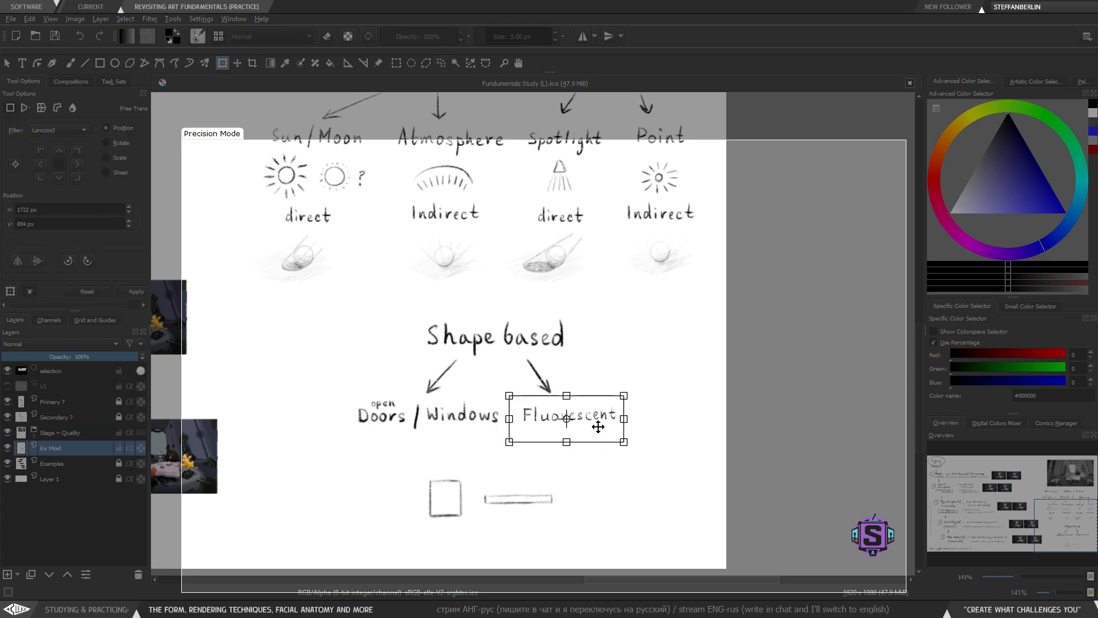
pyautogui.press('Return')
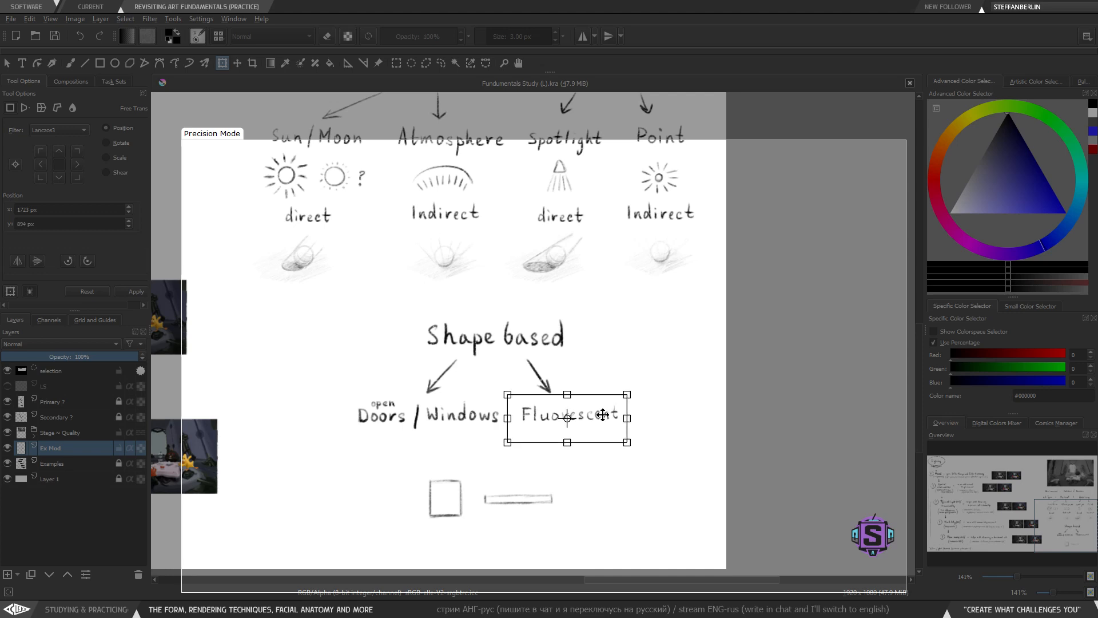
pyautogui.press('b')
pyautogui.hotkey('ctrl', 'shift', 'a')
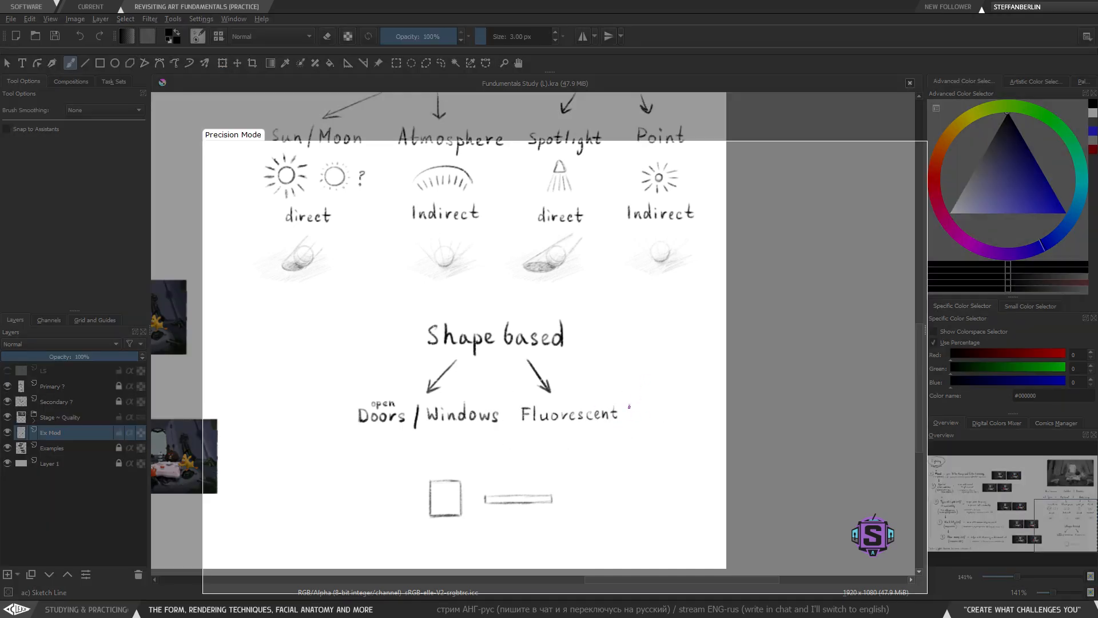
pyautogui.moveTo(629, 405)
pyautogui.mouseDown()
pyautogui.moveTo(626, 419)
pyautogui.moveTo(657, 419)
pyautogui.mouseUp()
pyautogui.hotkey('ctrl', 'z')
# - Move the bar sketch up beneath 'Fluorescent lams'
pyautogui.press('l')
pyautogui.moveTo(588, 508)
pyautogui.mouseDown()
pyautogui.moveTo(530, 467)
pyautogui.moveTo(528, 520)
pyautogui.moveTo(574, 515)
pyautogui.mouseUp()
pyautogui.press('t')
pyautogui.moveTo(538, 498); pyautogui.dragTo(609, 449)
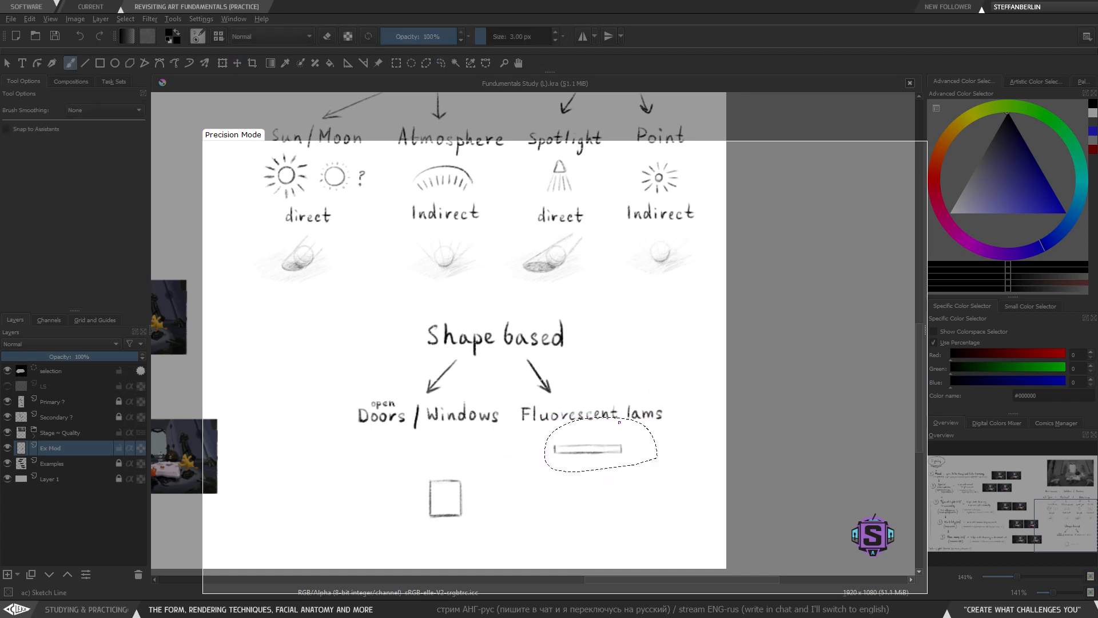
pyautogui.hotkey('ctrl', 'shift', 'a')
# - Move the square beneath 'Windows' and sketch a tall door rectangle beneath 'Doors'
pyautogui.press('l')
pyautogui.moveTo(491, 529)
pyautogui.mouseDown()
pyautogui.moveTo(460, 455)
pyautogui.moveTo(487, 525)
pyautogui.moveTo(452, 466)
pyautogui.moveTo(477, 458)
pyautogui.mouseUp()
pyautogui.press('t')
pyautogui.press('b')
pyautogui.hotkey('ctrl', 'shift', 'a')
pyautogui.moveTo(374, 449)
pyautogui.mouseDown()
pyautogui.moveTo(376, 472)
pyautogui.moveTo(394, 471)
pyautogui.moveTo(375, 472)
pyautogui.moveTo(395, 466)
pyautogui.mouseUp()
pyautogui.moveTo(396, 446); pyautogui.dragTo(396, 470)
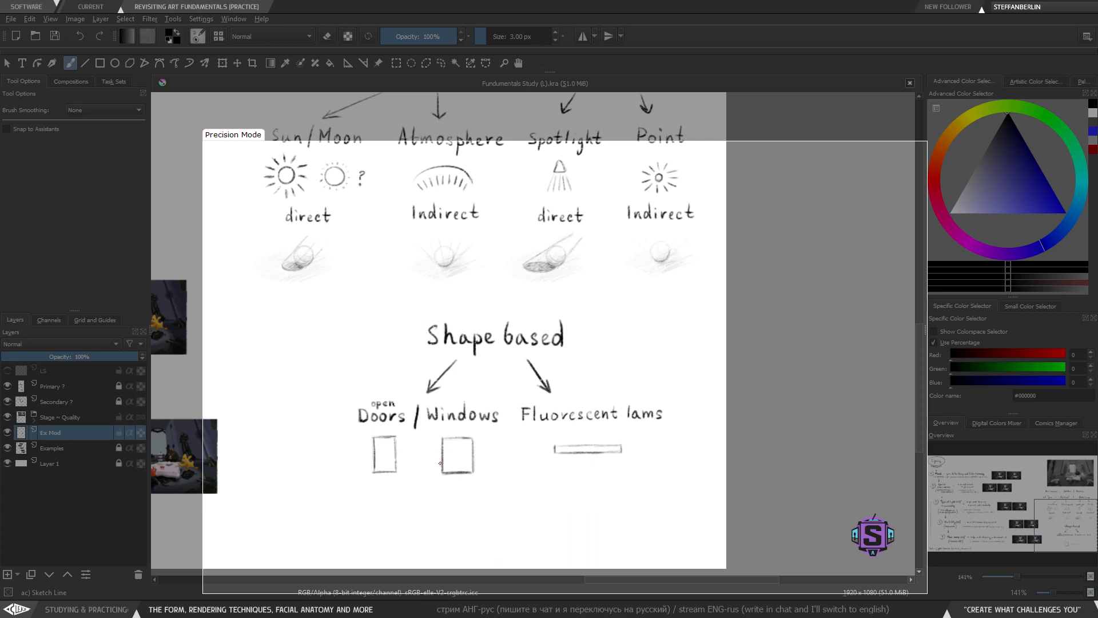
# - Try giving the window square an arched top
pyautogui.press('+')
pyautogui.press('+')
pyautogui.moveTo(417, 485)
pyautogui.mouseDown()
pyautogui.moveTo(467, 336)
pyautogui.moveTo(497, 337)
pyautogui.moveTo(483, 335)
pyautogui.mouseUp()
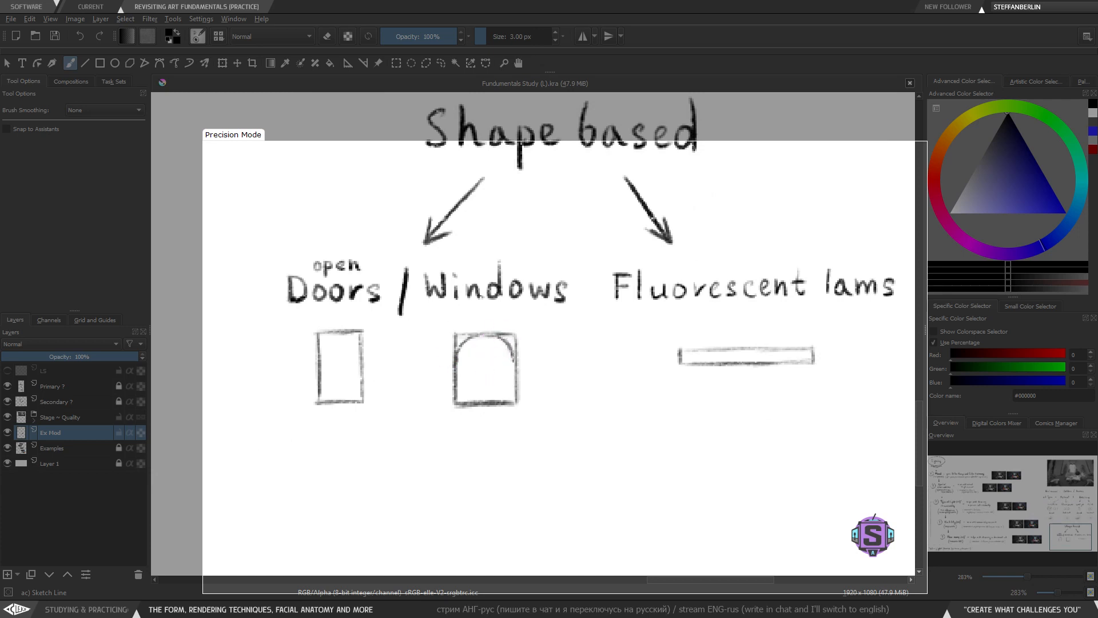
pyautogui.moveTo(430, 396); pyautogui.dragTo(421, 384)
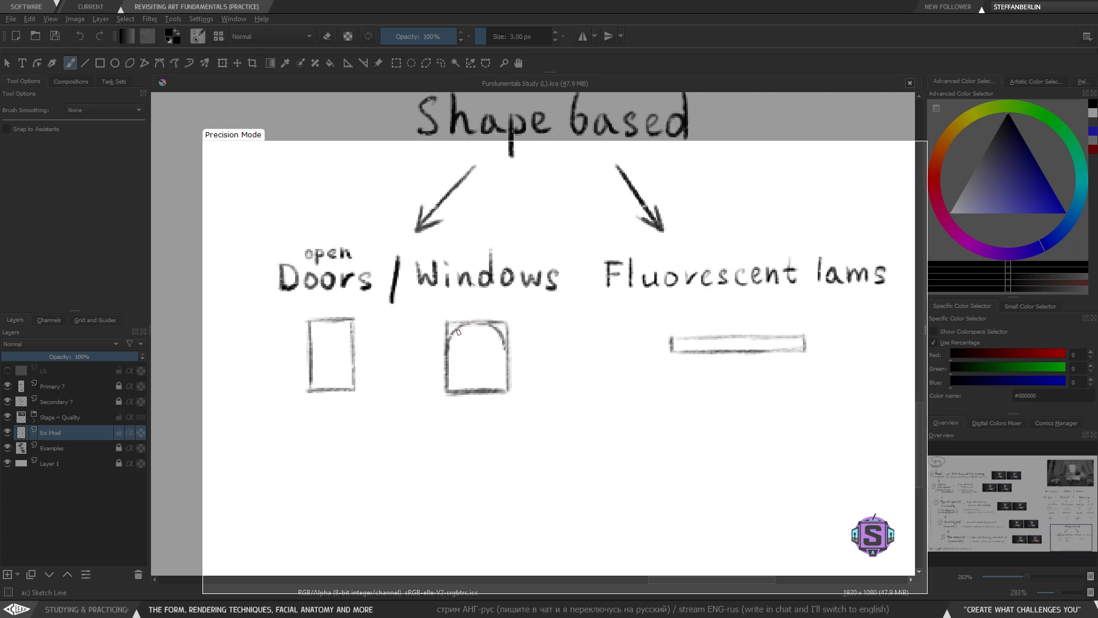
pyautogui.hotkey('ctrl', 'z')
pyautogui.hotkey('ctrl', 'z')
pyautogui.hotkey('ctrl', 'z')
pyautogui.hotkey('ctrl', '-')
pyautogui.hotkey('ctrl', '-')
pyautogui.moveTo(553, 349)
pyautogui.mouseDown()
pyautogui.moveTo(530, 383)
pyautogui.moveTo(538, 398)
pyautogui.mouseUp()
pyautogui.press('l')
pyautogui.moveTo(521, 443)
pyautogui.mouseDown()
pyautogui.moveTo(521, 393)
pyautogui.moveTo(472, 373)
pyautogui.moveTo(513, 457)
pyautogui.moveTo(522, 443)
pyautogui.mouseUp()
pyautogui.press('t')
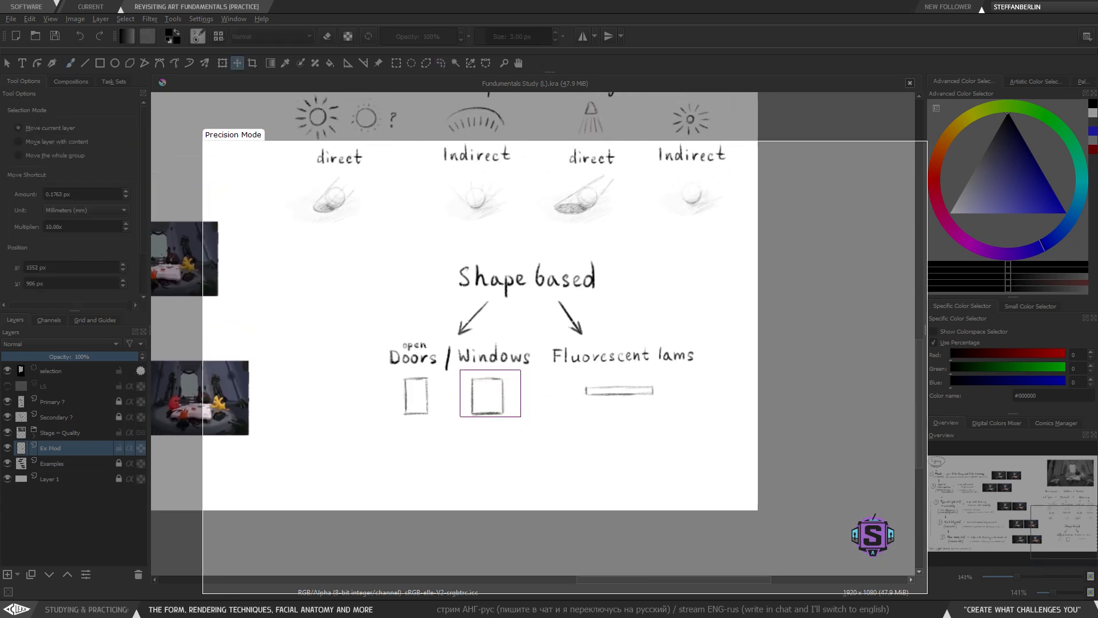
pyautogui.press('b')
pyautogui.hotkey('ctrl', 'shift', 'a')
pyautogui.hotkey('ctrl', '-')
pyautogui.hotkey('ctrl', '-')
pyautogui.moveTo(476, 395); pyautogui.dragTo(480, 427)
pyautogui.hotkey('ctrl', '+')
pyautogui.hotkey('ctrl', '+')
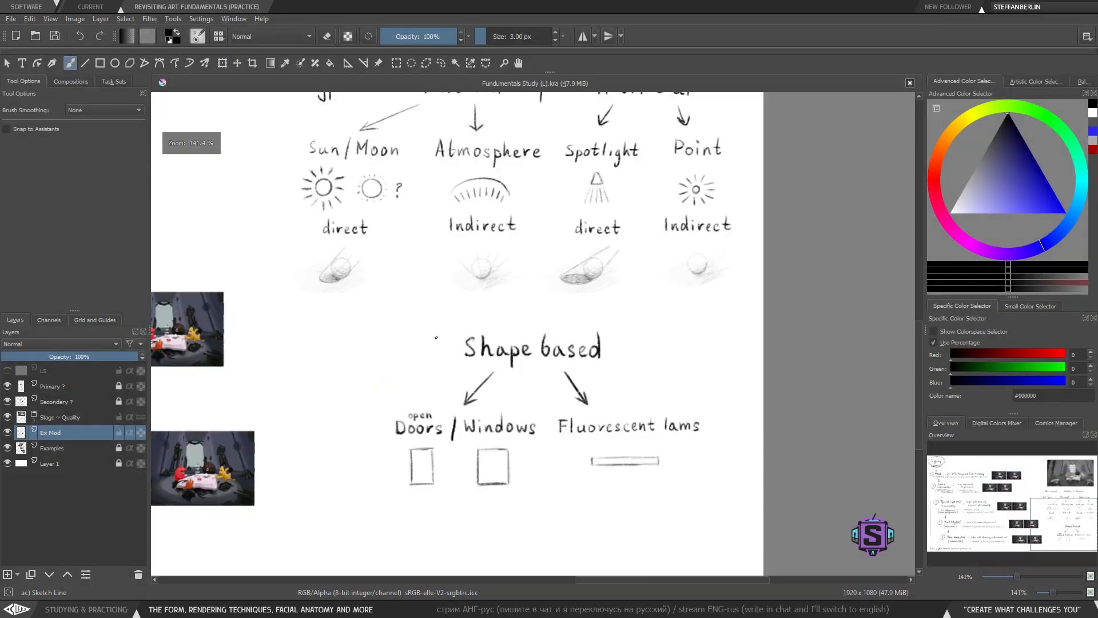
pyautogui.moveTo(438, 477); pyautogui.dragTo(415, 451)
pyautogui.moveTo(472, 339)
pyautogui.mouseDown()
pyautogui.moveTo(462, 398)
pyautogui.moveTo(472, 415)
pyautogui.mouseUp()
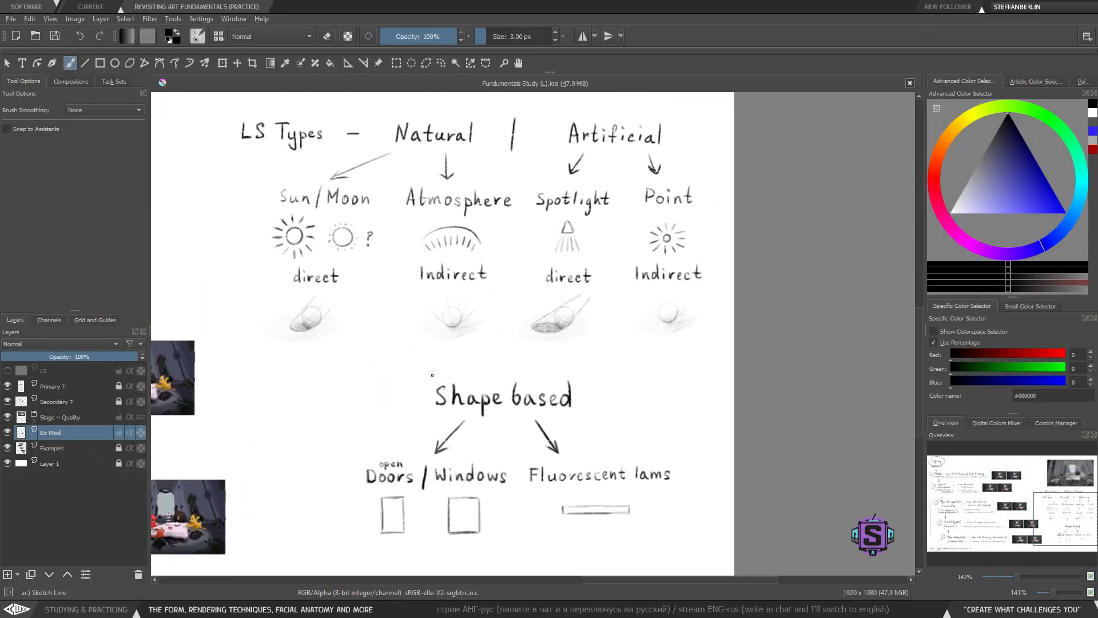
# - Try circling the 'Artificial' label
pyautogui.moveTo(428, 363)
pyautogui.mouseDown()
pyautogui.moveTo(417, 432)
pyautogui.moveTo(602, 359)
pyautogui.moveTo(391, 366)
pyautogui.mouseUp()
pyautogui.hotkey('ctrl', 'z')
pyautogui.moveTo(405, 280); pyautogui.dragTo(426, 346)
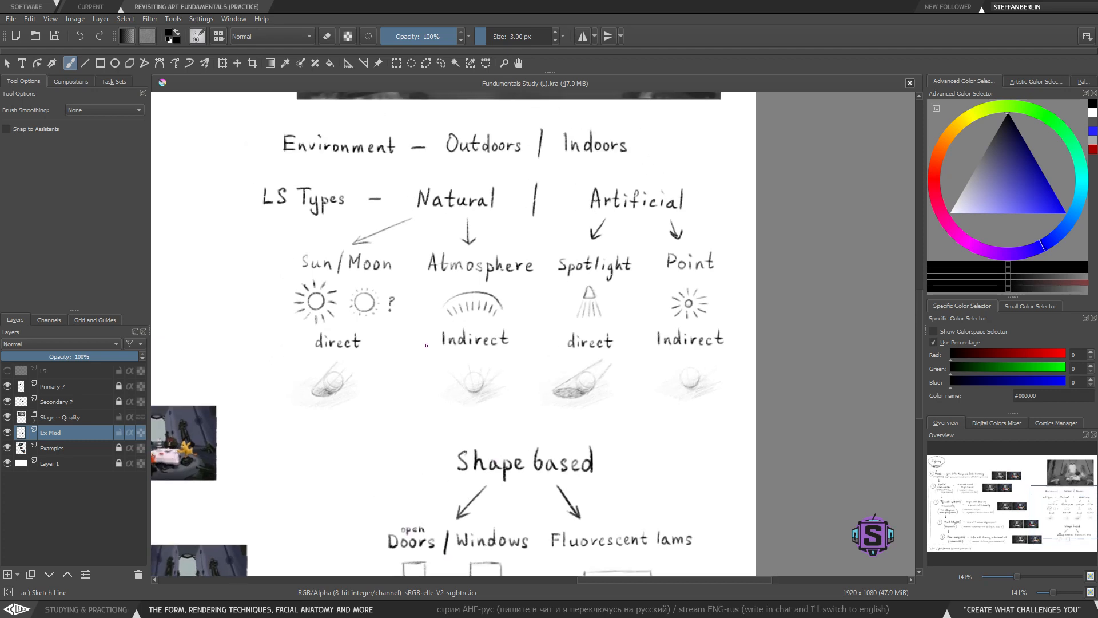
pyautogui.moveTo(240, 209)
pyautogui.mouseDown()
pyautogui.moveTo(347, 226)
pyautogui.moveTo(350, 186)
pyautogui.moveTo(471, 226)
pyautogui.moveTo(426, 177)
pyautogui.mouseUp()
pyautogui.hotkey('ctrl', 'z')
pyautogui.hotkey('ctrl', 'z')
pyautogui.moveTo(606, 166)
pyautogui.mouseDown()
pyautogui.moveTo(572, 226)
pyautogui.moveTo(589, 160)
pyautogui.mouseUp()
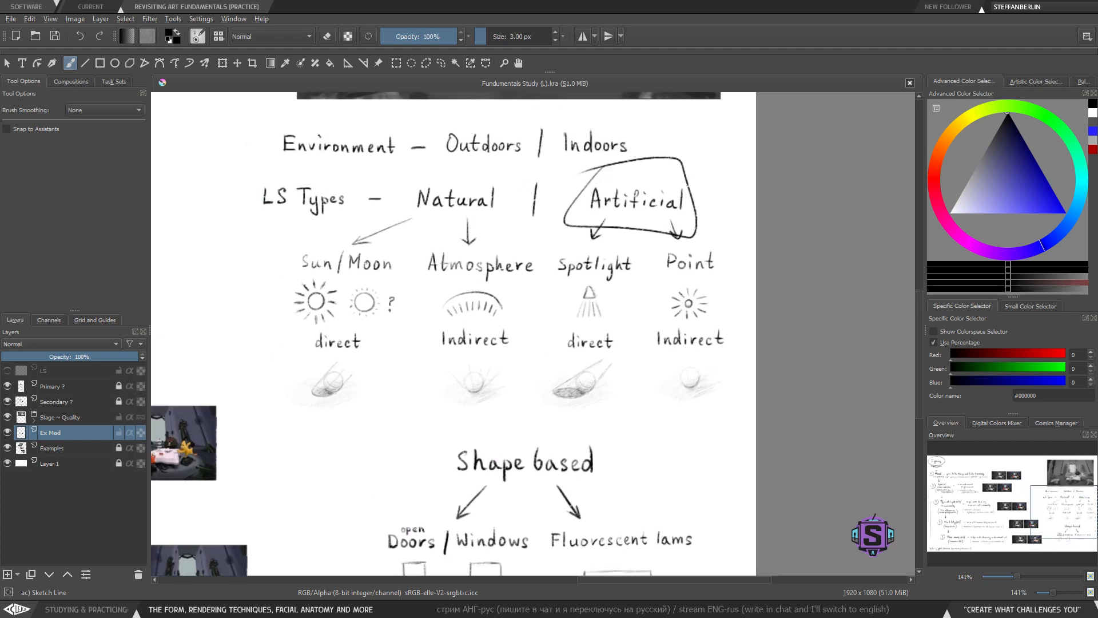
pyautogui.hotkey('ctrl', 'z')
# - Try boxing 'open Doors' and adding a doorknob to the door rectangle
pyautogui.moveTo(381, 540)
pyautogui.mouseDown()
pyautogui.moveTo(387, 389)
pyautogui.moveTo(410, 405)
pyautogui.moveTo(449, 360)
pyautogui.moveTo(372, 359)
pyautogui.mouseUp()
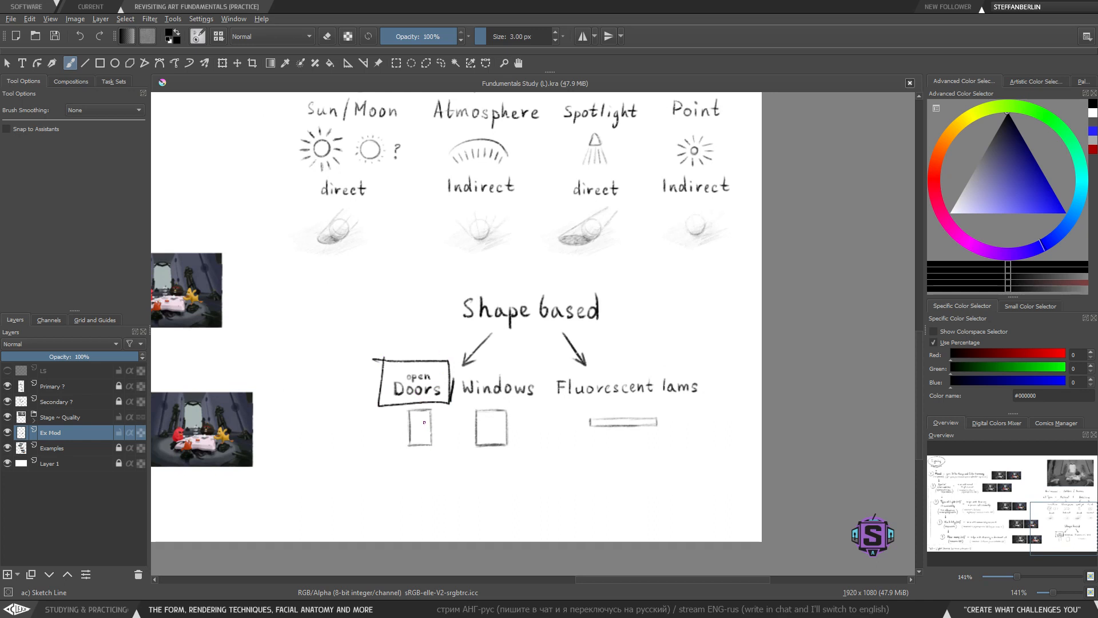
pyautogui.moveTo(402, 412)
pyautogui.mouseDown()
pyautogui.moveTo(412, 454)
pyautogui.moveTo(438, 458)
pyautogui.mouseUp()
pyautogui.hotkey('ctrl', 'z')
pyautogui.hotkey('ctrl', 'z')
pyautogui.moveTo(402, 403)
pyautogui.mouseDown()
pyautogui.moveTo(402, 437)
pyautogui.moveTo(431, 455)
pyautogui.moveTo(437, 404)
pyautogui.moveTo(402, 404)
pyautogui.mouseUp()
pyautogui.hotkey('ctrl', 'z')
pyautogui.scroll(4, 425, 296)
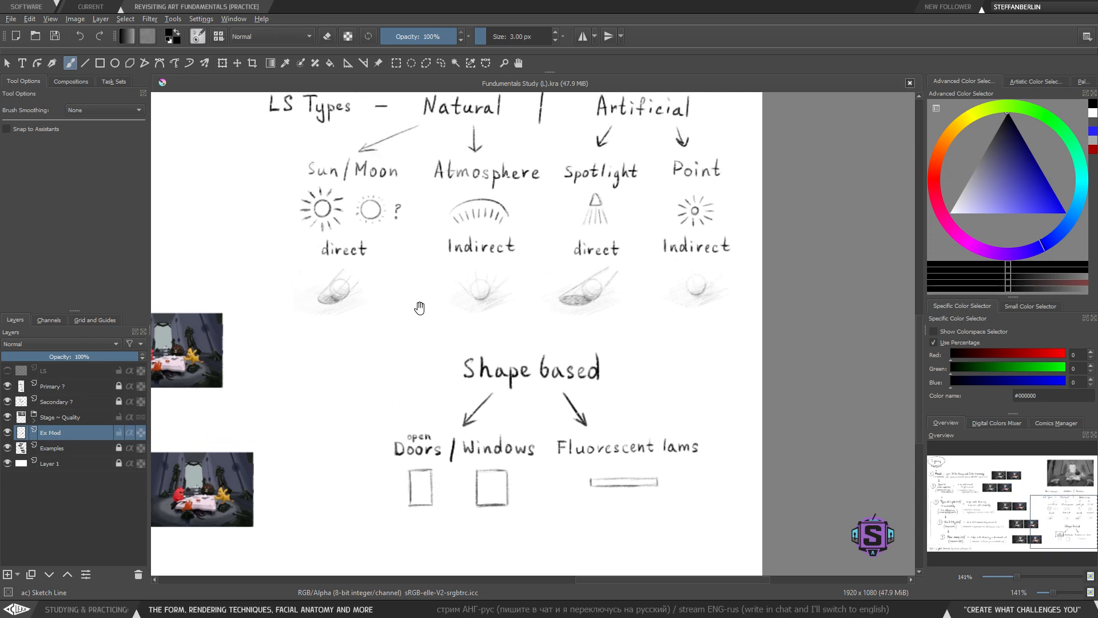
# - Try boxing the 'Natural' label and marking the door rectangle
pyautogui.moveTo(424, 123)
pyautogui.mouseDown()
pyautogui.moveTo(416, 160)
pyautogui.moveTo(515, 155)
pyautogui.moveTo(418, 122)
pyautogui.mouseUp()
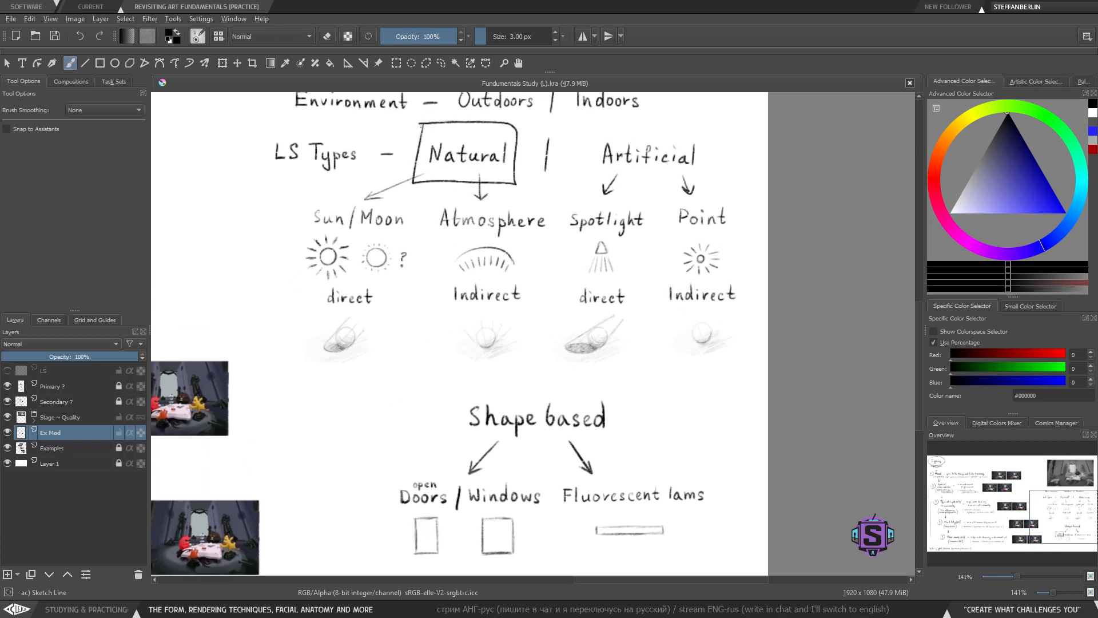
pyautogui.hotkey('ctrl', 'z')
pyautogui.moveTo(408, 467); pyautogui.dragTo(412, 396)
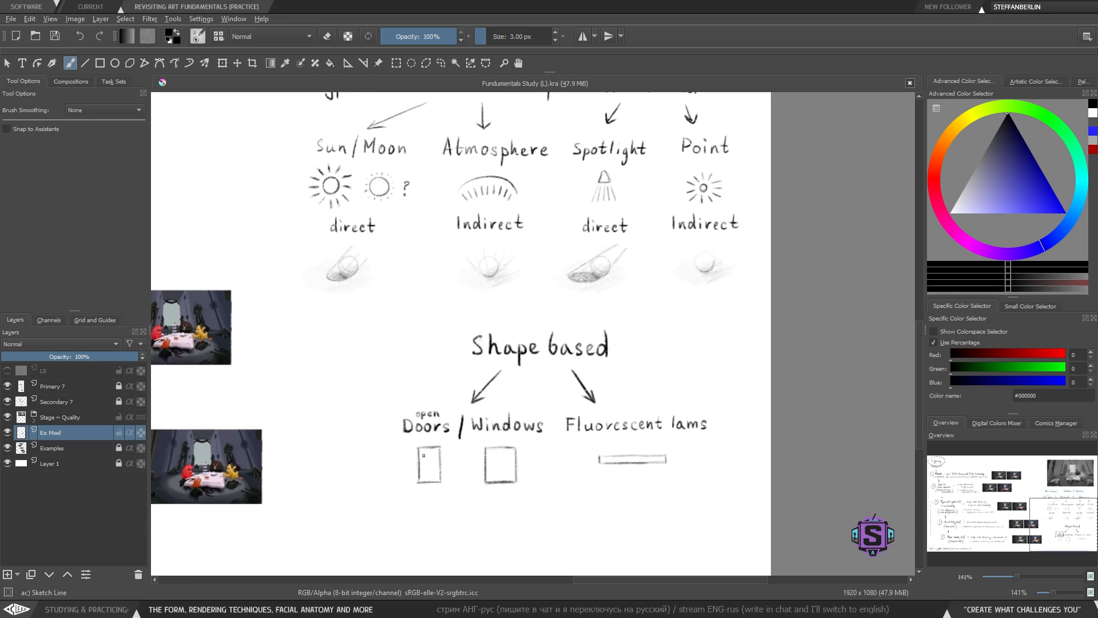
pyautogui.moveTo(399, 446); pyautogui.dragTo(444, 490)
pyautogui.hotkey('ctrl', 'z')
pyautogui.moveTo(484, 233)
pyautogui.mouseDown()
pyautogui.moveTo(475, 394)
pyautogui.moveTo(477, 277)
pyautogui.mouseUp()
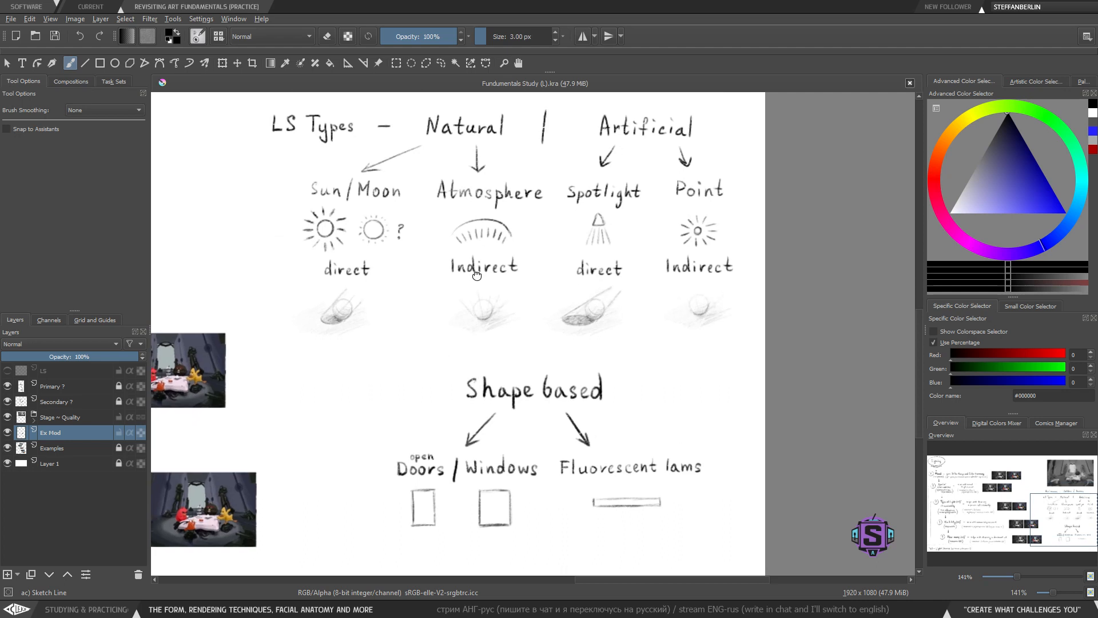
pyautogui.moveTo(424, 511)
pyautogui.mouseDown()
pyautogui.moveTo(420, 485)
pyautogui.moveTo(415, 551)
pyautogui.mouseUp()
pyautogui.moveTo(487, 141)
pyautogui.mouseDown()
pyautogui.moveTo(518, 147)
pyautogui.moveTo(455, 143)
pyautogui.mouseUp()
pyautogui.hotkey('ctrl', 'z')
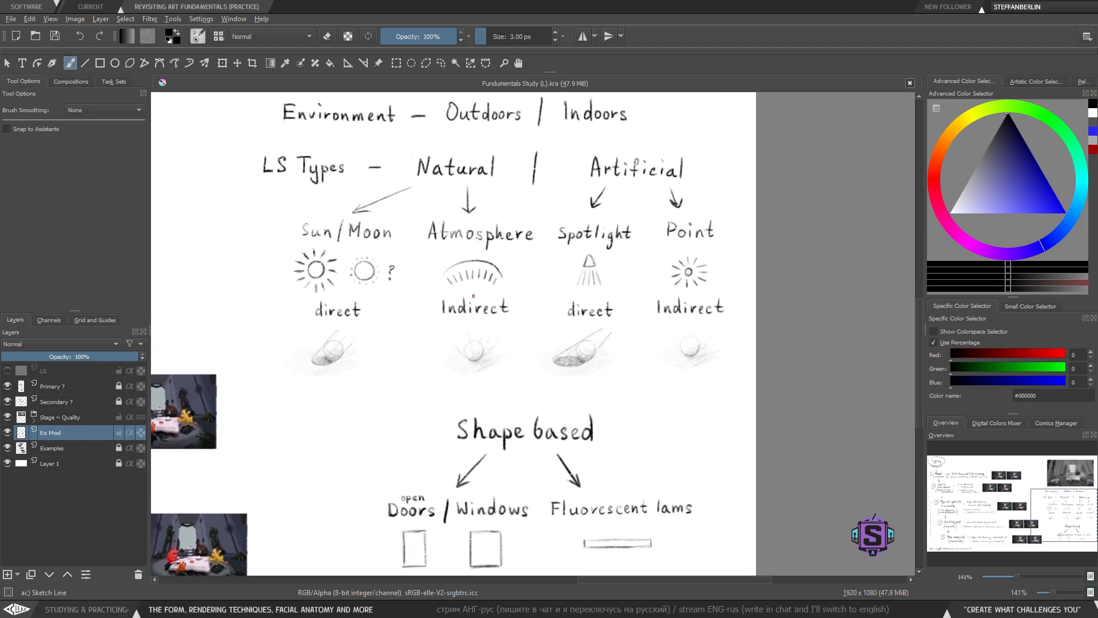
pyautogui.moveTo(444, 466)
pyautogui.mouseDown()
pyautogui.moveTo(444, 397)
pyautogui.moveTo(413, 461)
pyautogui.mouseUp()
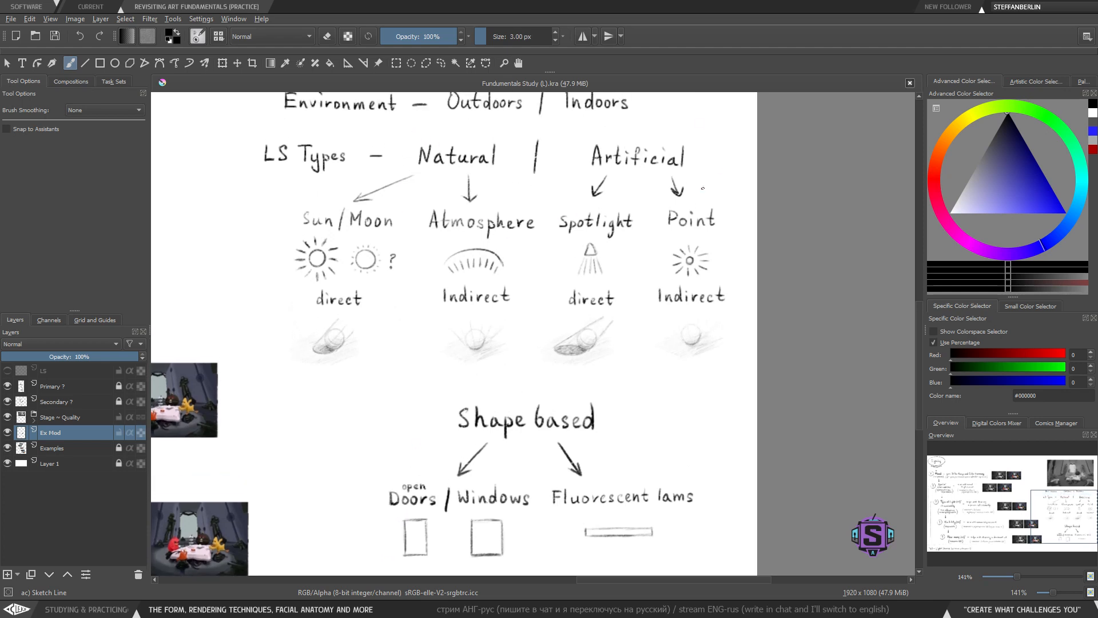
pyautogui.moveTo(499, 445); pyautogui.dragTo(512, 265)
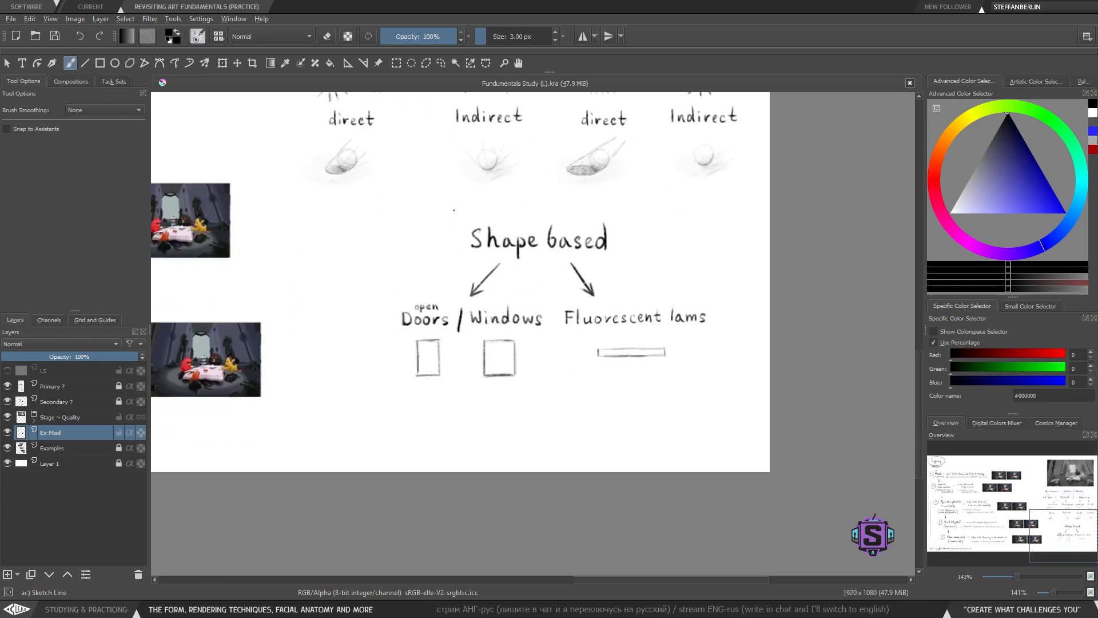
pyautogui.moveTo(452, 210)
pyautogui.mouseDown()
pyautogui.moveTo(621, 277)
pyautogui.moveTo(557, 203)
pyautogui.moveTo(433, 203)
pyautogui.mouseUp()
pyautogui.hotkey('ctrl', 'z')
# - Try drawing light rays fanning out beneath the fluorescent lamp bar
pyautogui.moveTo(593, 261); pyautogui.dragTo(546, 366)
pyautogui.moveTo(522, 323); pyautogui.dragTo(529, 411)
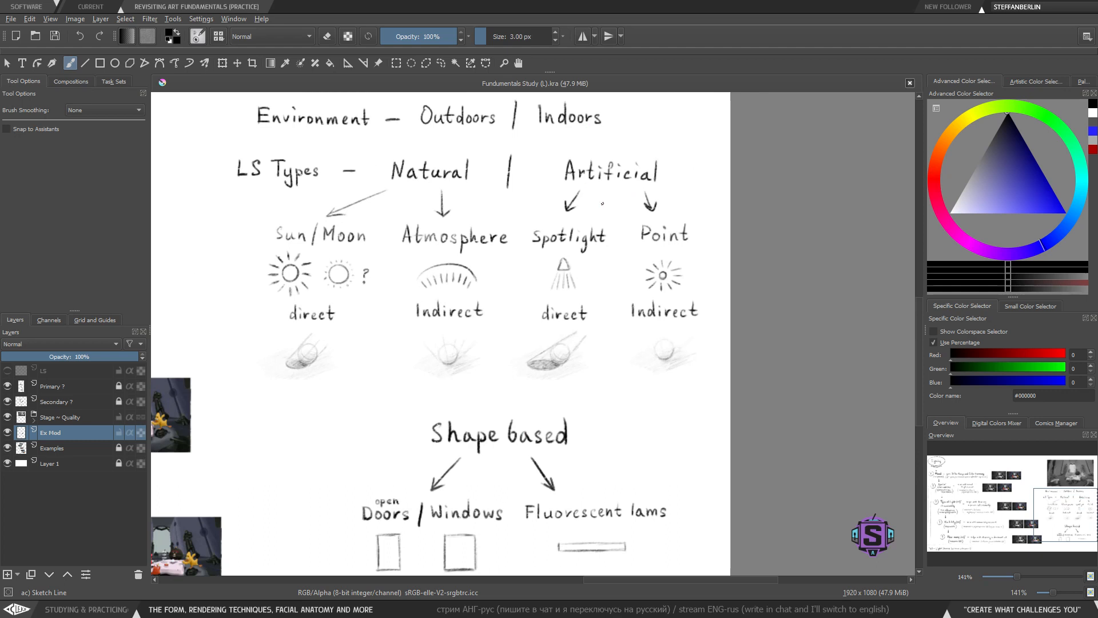
pyautogui.moveTo(546, 432); pyautogui.dragTo(546, 271)
pyautogui.hotkey('ctrl', '+')
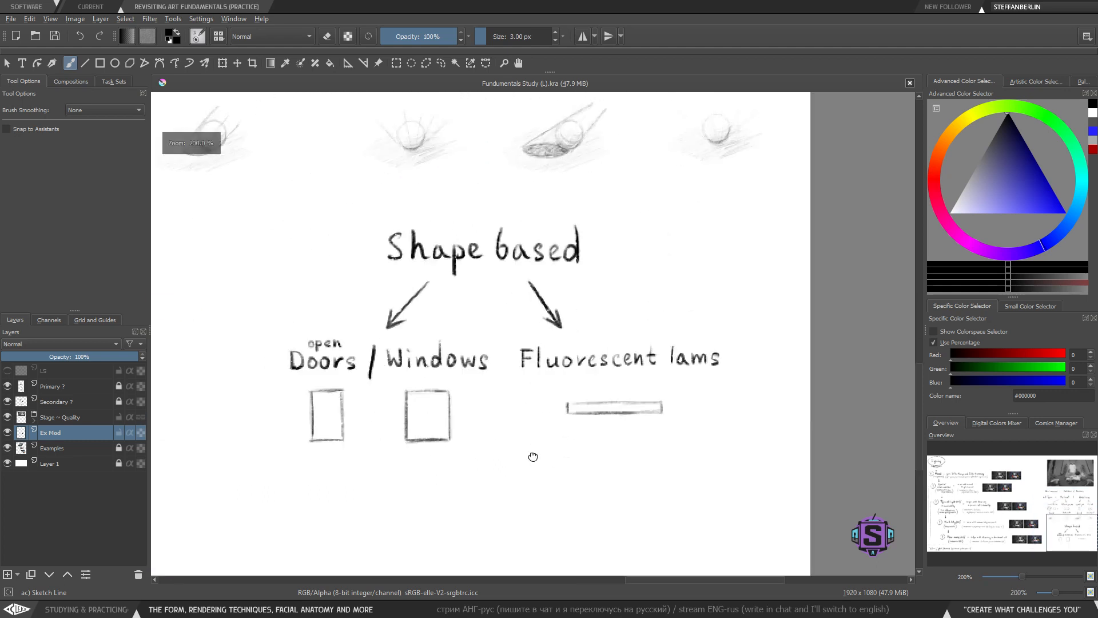
pyautogui.moveTo(532, 456); pyautogui.dragTo(519, 429)
pyautogui.moveTo(559, 382)
pyautogui.mouseDown()
pyautogui.moveTo(556, 429)
pyautogui.moveTo(583, 436)
pyautogui.moveTo(513, 444)
pyautogui.moveTo(638, 443)
pyautogui.mouseUp()
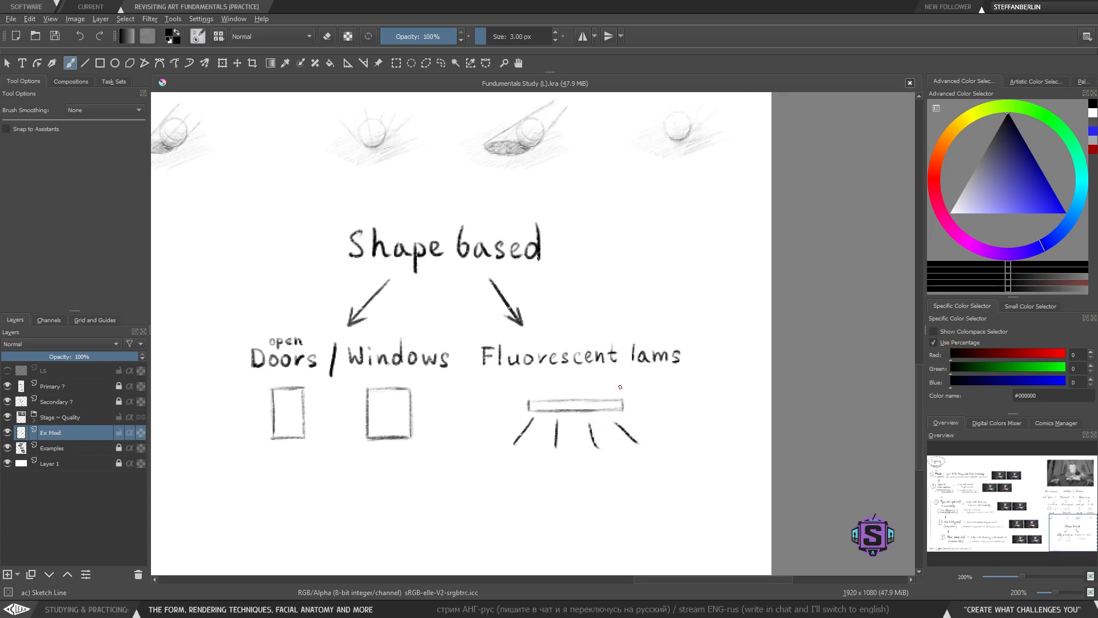
pyautogui.moveTo(620, 391); pyautogui.dragTo(628, 373)
pyautogui.moveTo(523, 392); pyautogui.dragTo(512, 377)
pyautogui.hotkey('ctrl', 'z')
pyautogui.hotkey('ctrl', 'z')
pyautogui.hotkey('ctrl', 'z')
pyautogui.hotkey('ctrl', 'z')
pyautogui.hotkey('ctrl', 'z')
pyautogui.hotkey('ctrl', 'z')
pyautogui.hotkey('ctrl', 'z')
pyautogui.hotkey('ctrl', 'z')
pyautogui.moveTo(584, 137)
pyautogui.mouseDown()
pyautogui.moveTo(572, 318)
pyautogui.moveTo(535, 549)
pyautogui.mouseUp()
pyautogui.moveTo(641, 235)
pyautogui.mouseDown()
pyautogui.moveTo(470, 236)
pyautogui.moveTo(666, 346)
pyautogui.moveTo(661, 224)
pyautogui.mouseUp()
pyautogui.hotkey('ctrl', 'z')
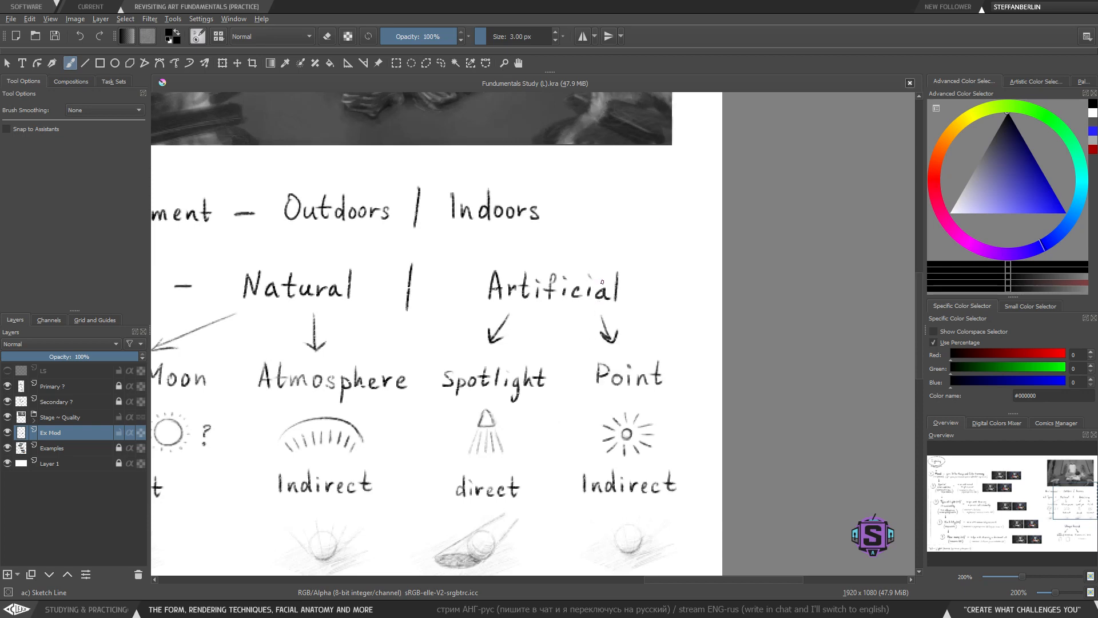
pyautogui.moveTo(481, 523); pyautogui.dragTo(521, 390)
pyautogui.moveTo(507, 498); pyautogui.dragTo(538, 415)
pyautogui.moveTo(723, 179)
pyautogui.mouseDown()
pyautogui.moveTo(685, 177)
pyautogui.moveTo(645, 240)
pyautogui.moveTo(744, 218)
pyautogui.moveTo(725, 177)
pyautogui.mouseUp()
pyautogui.hotkey('ctrl', 'z')
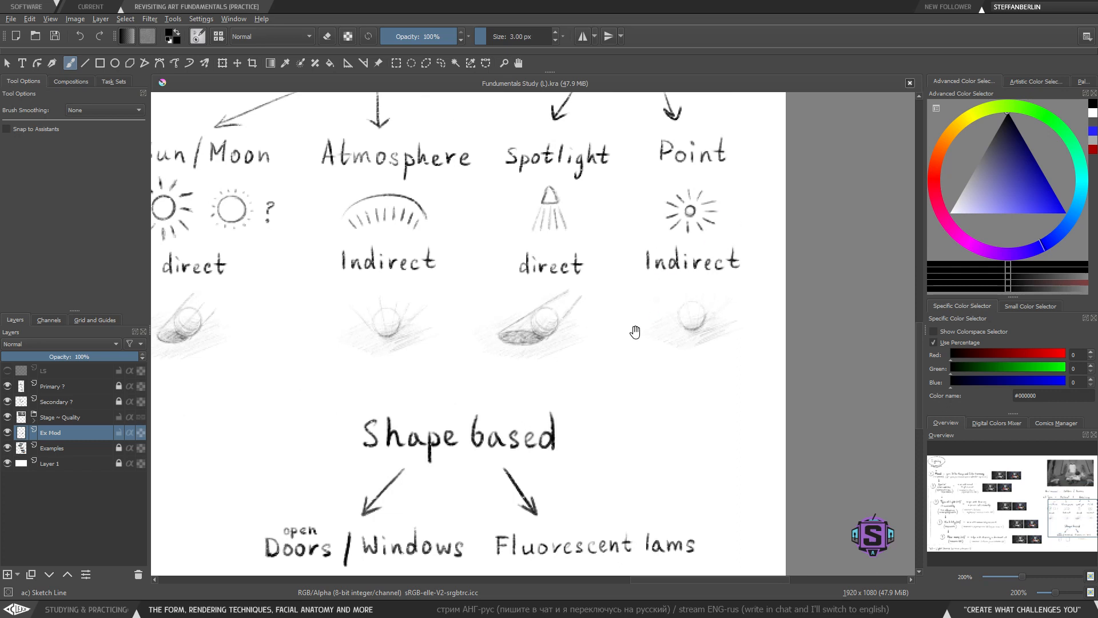
# - Try again to sketch rays spreading below the fluorescent lamp bar
pyautogui.moveTo(608, 455); pyautogui.dragTo(615, 364)
pyautogui.moveTo(612, 447); pyautogui.dragTo(588, 421)
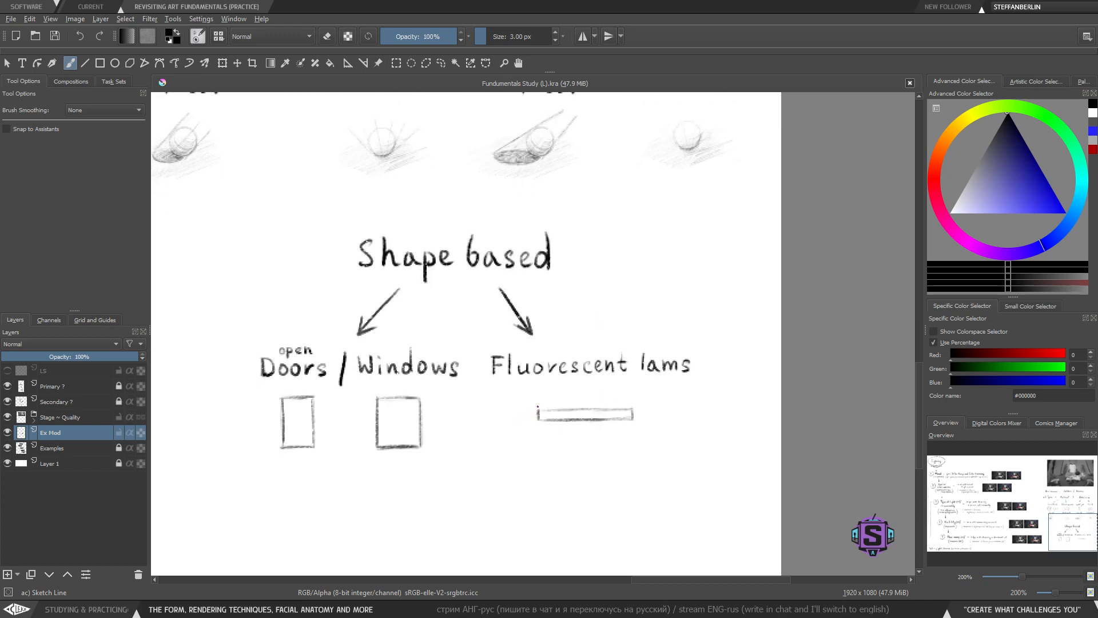
pyautogui.moveTo(535, 433); pyautogui.dragTo(508, 467)
pyautogui.moveTo(571, 440)
pyautogui.mouseDown()
pyautogui.moveTo(577, 474)
pyautogui.moveTo(631, 472)
pyautogui.mouseUp()
pyautogui.moveTo(641, 439); pyautogui.dragTo(665, 456)
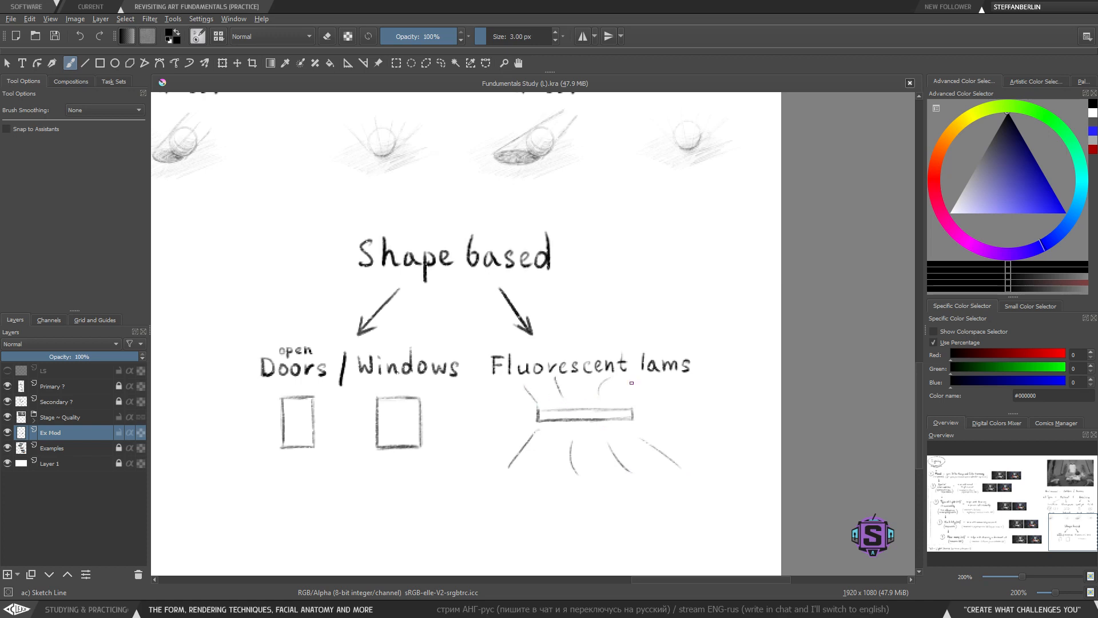
pyautogui.hotkey('ctrl', 'z')
pyautogui.hotkey('ctrl', 'z')
pyautogui.hotkey('ctrl', 'z')
pyautogui.hotkey('ctrl', 'z')
pyautogui.hotkey('ctrl', 'z')
pyautogui.hotkey('ctrl', 'z')
pyautogui.moveTo(521, 472); pyautogui.dragTo(542, 462)
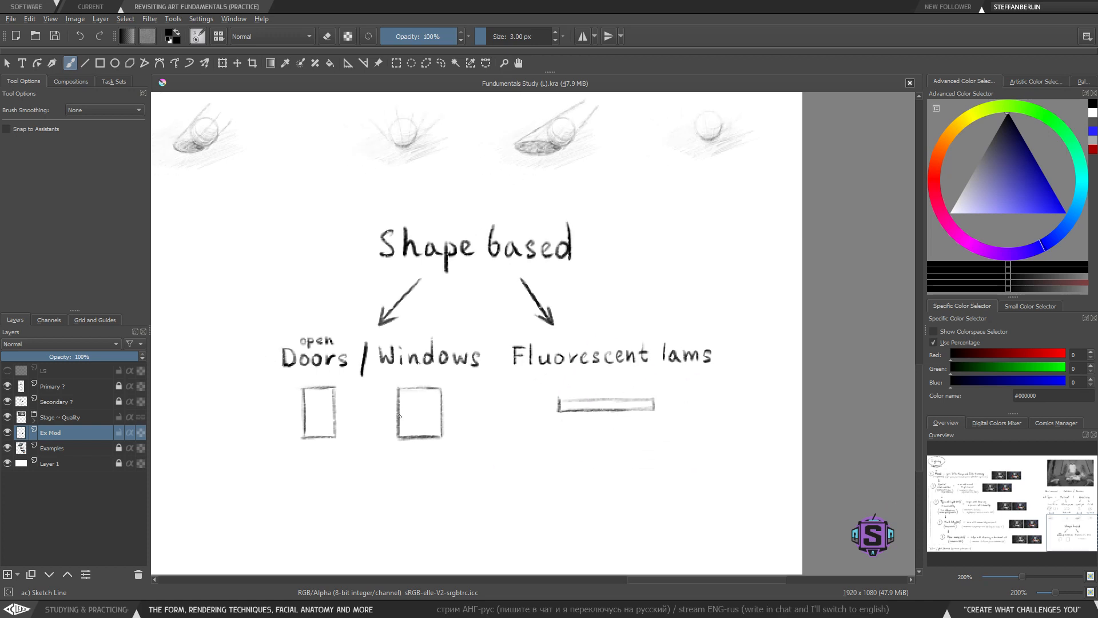
pyautogui.moveTo(554, 387)
pyautogui.mouseDown()
pyautogui.moveTo(622, 423)
pyautogui.moveTo(661, 417)
pyautogui.moveTo(664, 390)
pyautogui.moveTo(539, 393)
pyautogui.moveTo(545, 425)
pyautogui.moveTo(671, 427)
pyautogui.moveTo(666, 380)
pyautogui.moveTo(541, 384)
pyautogui.mouseUp()
pyautogui.hotkey('ctrl', 'z')
pyautogui.hotkey('ctrl', 'z')
pyautogui.moveTo(313, 390); pyautogui.dragTo(321, 433)
pyautogui.hotkey('ctrl', 'z')
pyautogui.hotkey('ctrl', 'z')
pyautogui.hotkey('ctrl', 'z')
pyautogui.hotkey('ctrl', 'z')
pyautogui.hotkey('ctrl', 'z')
pyautogui.hotkey('ctrl', 'z')
pyautogui.hotkey('ctrl', 'z')
pyautogui.moveTo(423, 455)
pyautogui.mouseDown()
pyautogui.moveTo(429, 495)
pyautogui.moveTo(431, 480)
pyautogui.moveTo(505, 477)
pyautogui.moveTo(442, 362)
pyautogui.moveTo(327, 350)
pyautogui.moveTo(260, 487)
pyautogui.moveTo(492, 503)
pyautogui.mouseUp()
pyautogui.press('l')
pyautogui.hotkey('ctrl', 'z')
# - Try adding a question mark after 'Fluorescent lams'
pyautogui.press('b')
pyautogui.moveTo(524, 429); pyautogui.dragTo(508, 440)
pyautogui.moveTo(724, 387); pyautogui.dragTo(729, 400)
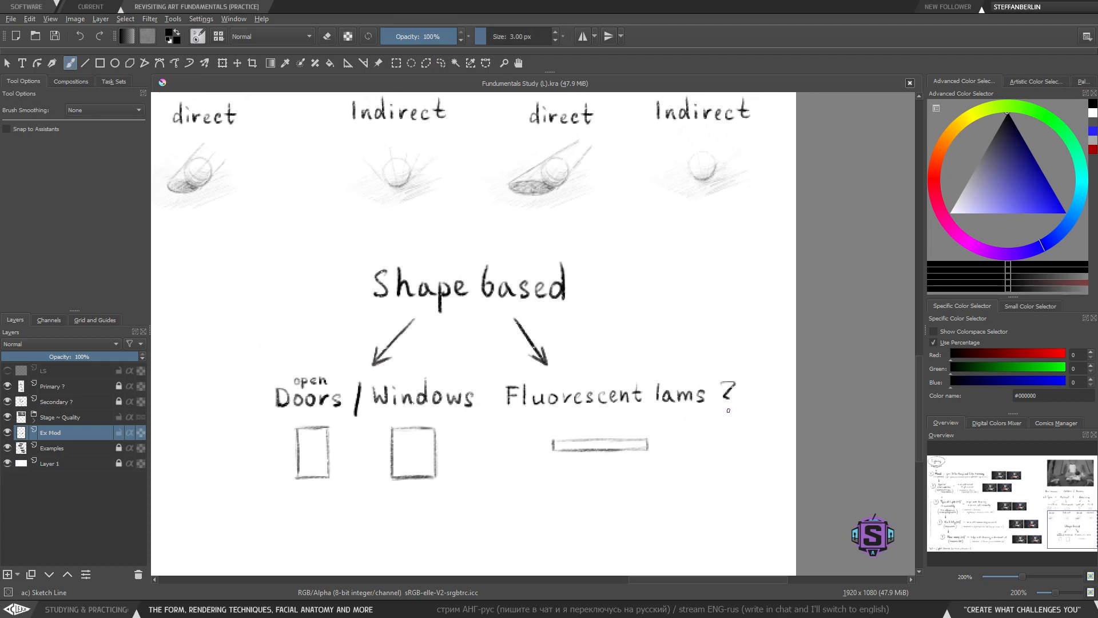
pyautogui.click(729, 409)
pyautogui.hotkey('ctrl', 'z')
pyautogui.hotkey('ctrl', 'z')
# - Correct the label 'Fluorescent lams' to 'Fluorescent lamps' by adding the missing p
pyautogui.press('-')
pyautogui.press('+')
pyautogui.moveTo(659, 484); pyautogui.dragTo(637, 472)
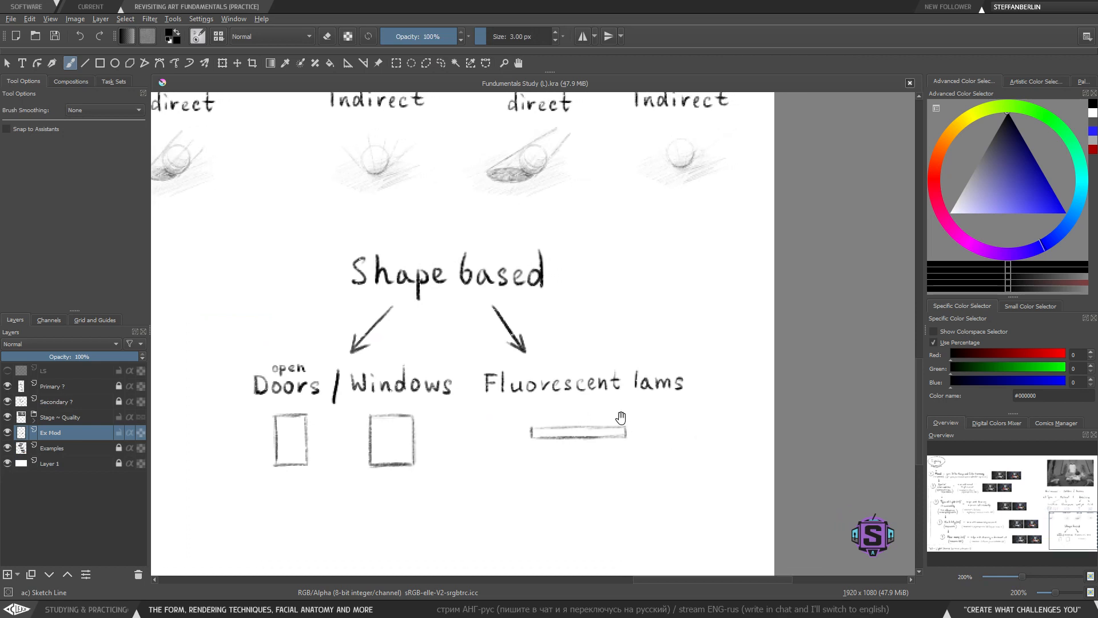
pyautogui.moveTo(620, 417); pyautogui.dragTo(621, 422)
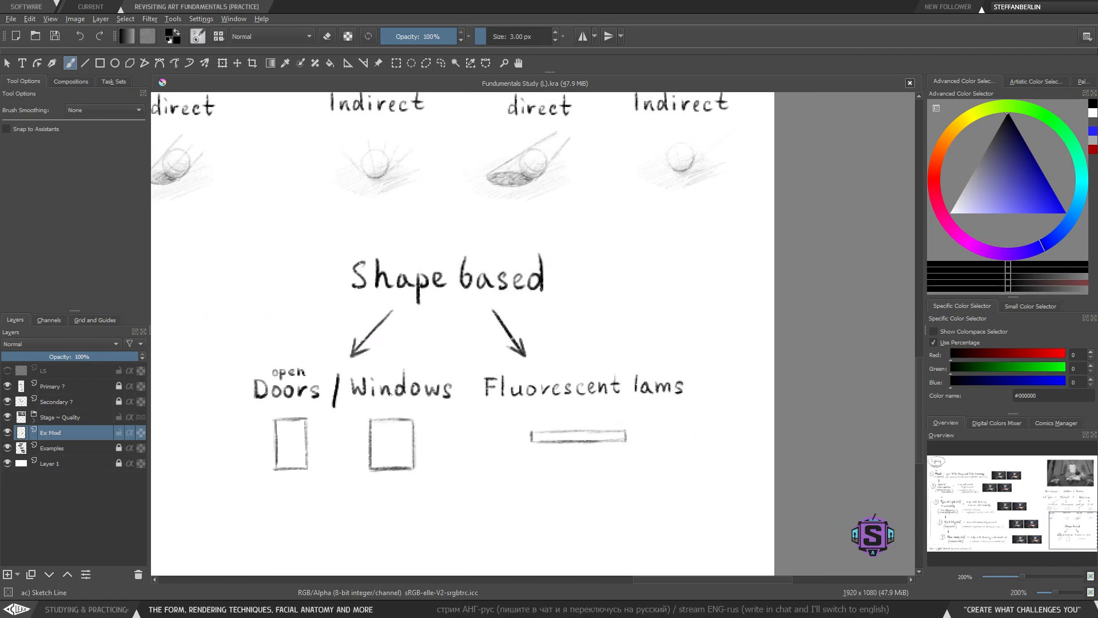
pyautogui.moveTo(609, 438); pyautogui.dragTo(600, 424)
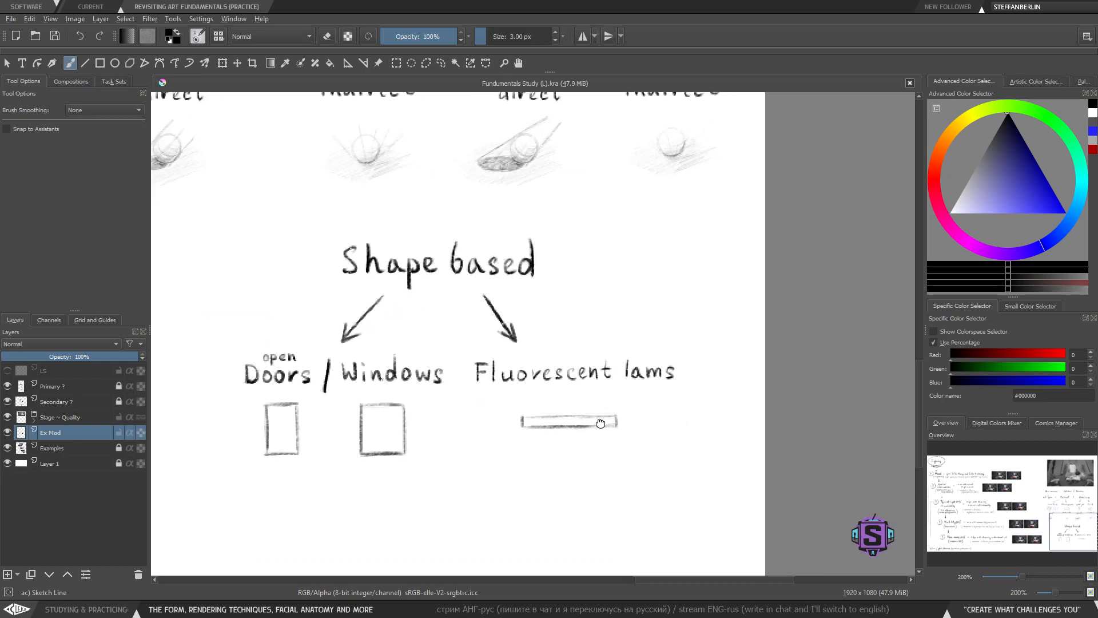
pyautogui.press('l')
pyautogui.moveTo(668, 366)
pyautogui.mouseDown()
pyautogui.moveTo(696, 370)
pyautogui.moveTo(666, 372)
pyautogui.moveTo(686, 377)
pyautogui.moveTo(666, 394)
pyautogui.mouseUp()
pyautogui.press('t')
pyautogui.press('b')
pyautogui.hotkey('ctrl', 'shift', 'a')
pyautogui.hotkey('ctrl', 'z')
pyautogui.hotkey('ctrl', 'z')
pyautogui.moveTo(577, 417); pyautogui.dragTo(581, 395)
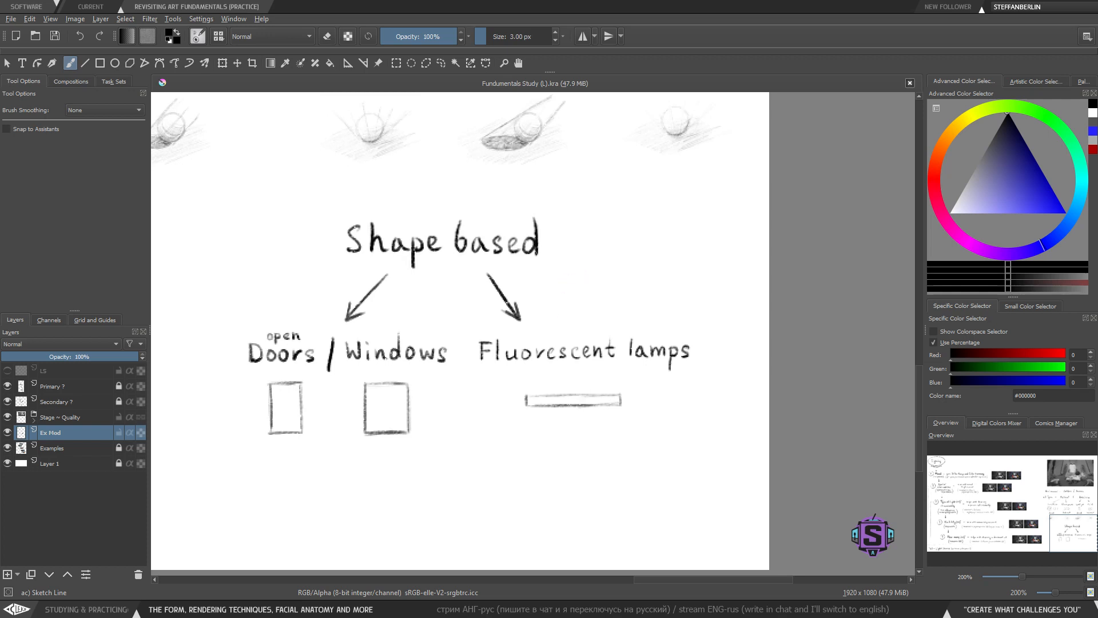
pyautogui.press('1')
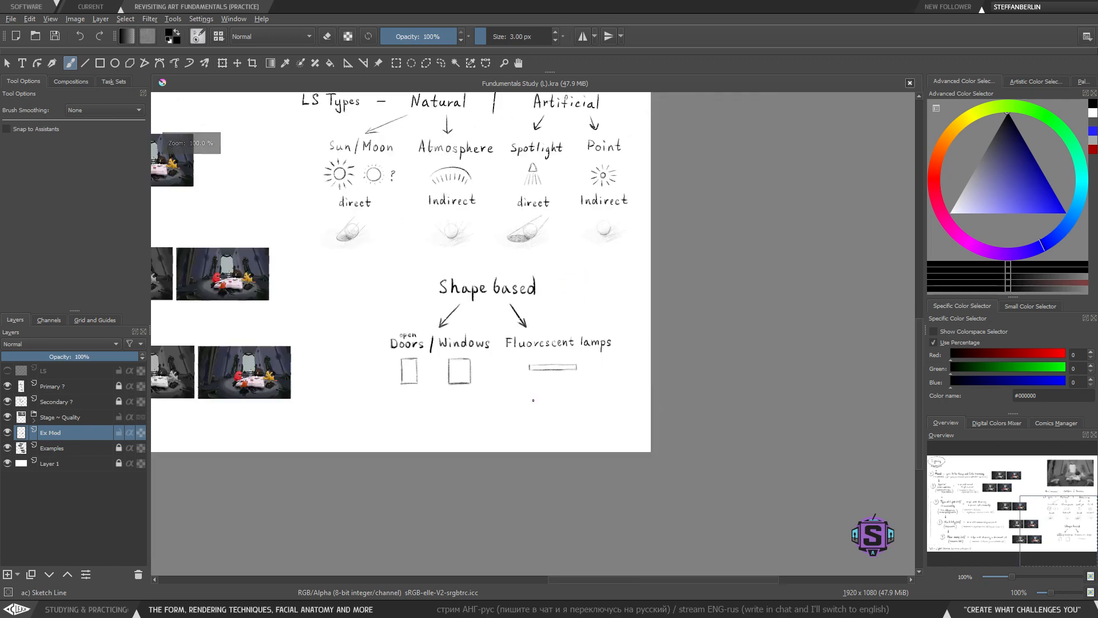
pyautogui.moveTo(509, 356); pyautogui.dragTo(504, 473)
pyautogui.moveTo(425, 426); pyautogui.dragTo(439, 232)
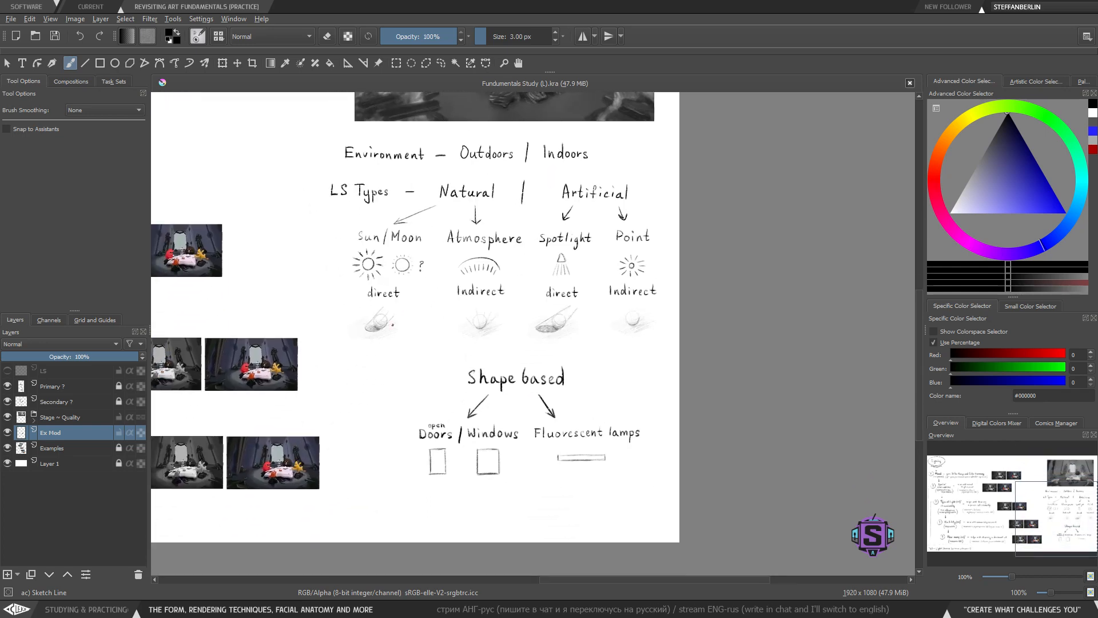
pyautogui.moveTo(341, 300); pyautogui.dragTo(343, 298)
pyautogui.hotkey('ctrl', 'z')
pyautogui.moveTo(552, 360)
pyautogui.mouseDown()
pyautogui.moveTo(675, 389)
pyautogui.moveTo(395, 369)
pyautogui.mouseUp()
pyautogui.hotkey('ctrl', 'z')
pyautogui.moveTo(635, 360)
pyautogui.mouseDown()
pyautogui.moveTo(561, 514)
pyautogui.moveTo(664, 372)
pyautogui.moveTo(382, 426)
pyautogui.moveTo(677, 403)
pyautogui.moveTo(509, 349)
pyautogui.mouseUp()
pyautogui.hotkey('ctrl', 'z')
pyautogui.hotkey('ctrl', 'z')
# - Select the whole 'Shape based' section and nudge it slightly upward
pyautogui.moveTo(582, 378)
pyautogui.mouseDown()
pyautogui.moveTo(577, 348)
pyautogui.moveTo(448, 377)
pyautogui.moveTo(512, 391)
pyautogui.moveTo(592, 369)
pyautogui.moveTo(557, 384)
pyautogui.mouseUp()
pyautogui.press('l')
pyautogui.hotkey('ctrl', 't')
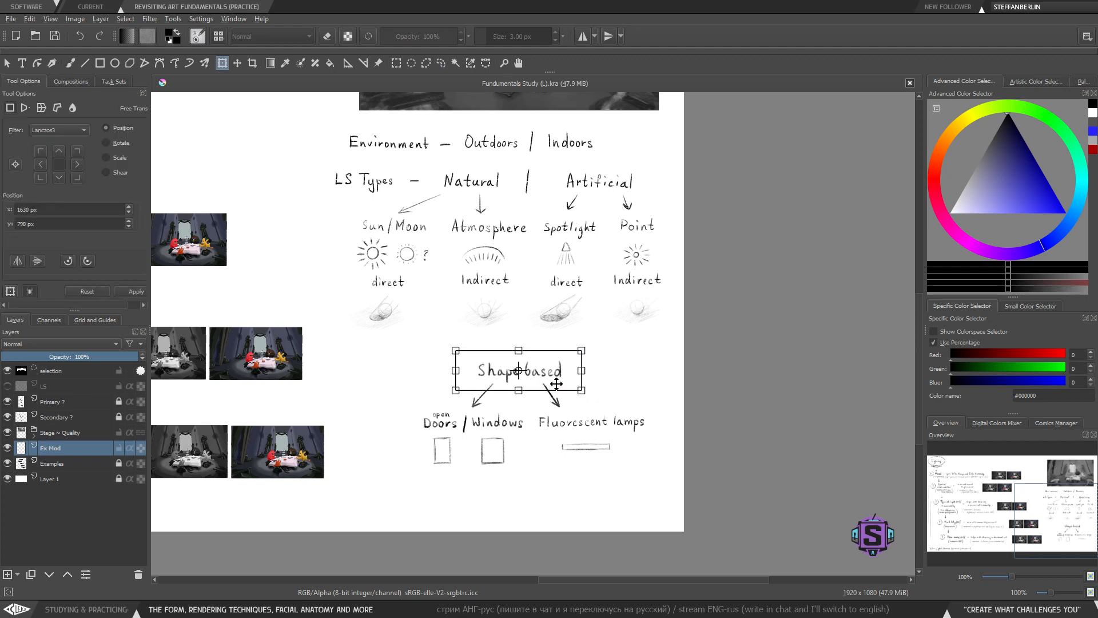
pyautogui.press('Return')
pyautogui.hotkey('ctrl', 'shift', 'a')
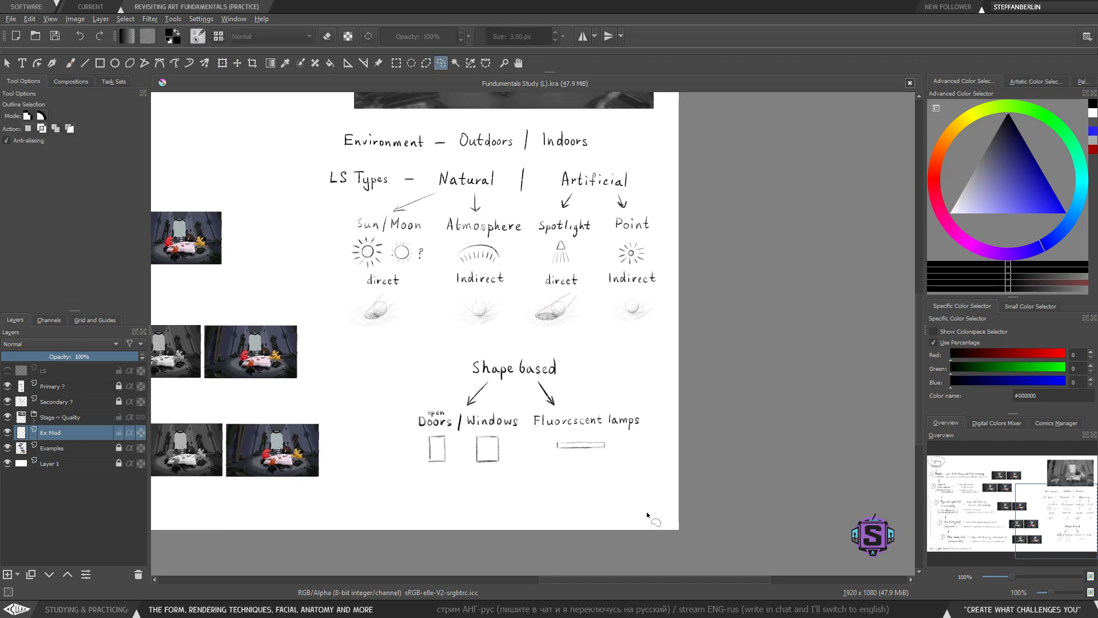
pyautogui.moveTo(647, 515)
pyautogui.mouseDown()
pyautogui.moveTo(515, 343)
pyautogui.moveTo(595, 498)
pyautogui.moveTo(640, 514)
pyautogui.mouseUp()
pyautogui.press('t')
pyautogui.moveTo(573, 429); pyautogui.dragTo(573, 422)
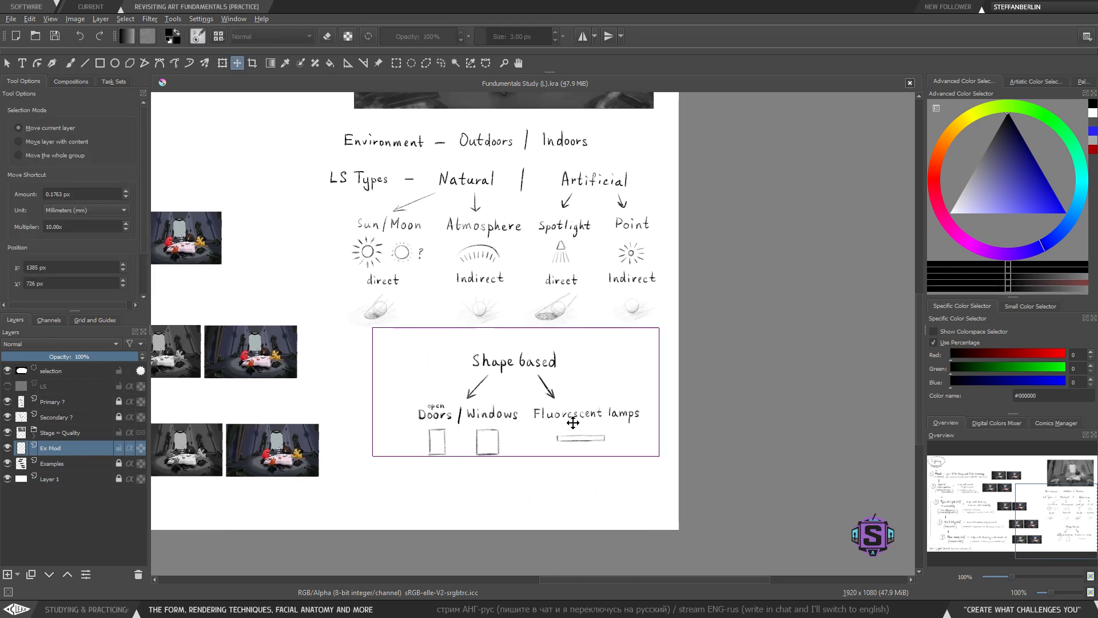
pyautogui.press('b')
pyautogui.hotkey('ctrl', 'shift', 'a')
# - Try adding marks inside the door rectangle
pyautogui.scroll(2, 497, 336)
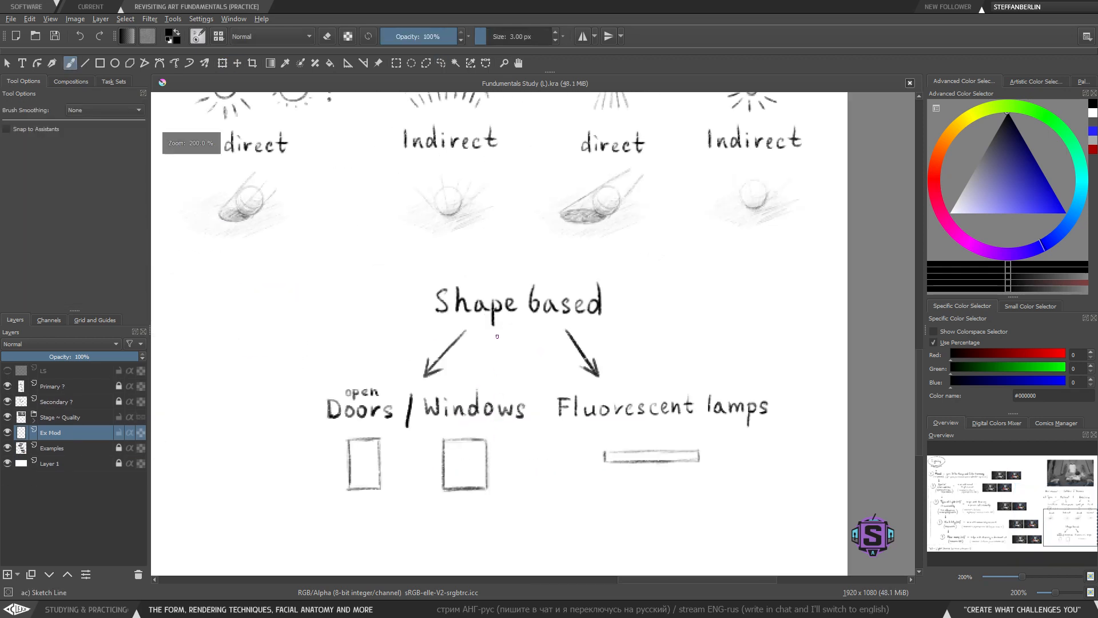
pyautogui.moveTo(456, 431); pyautogui.dragTo(495, 312)
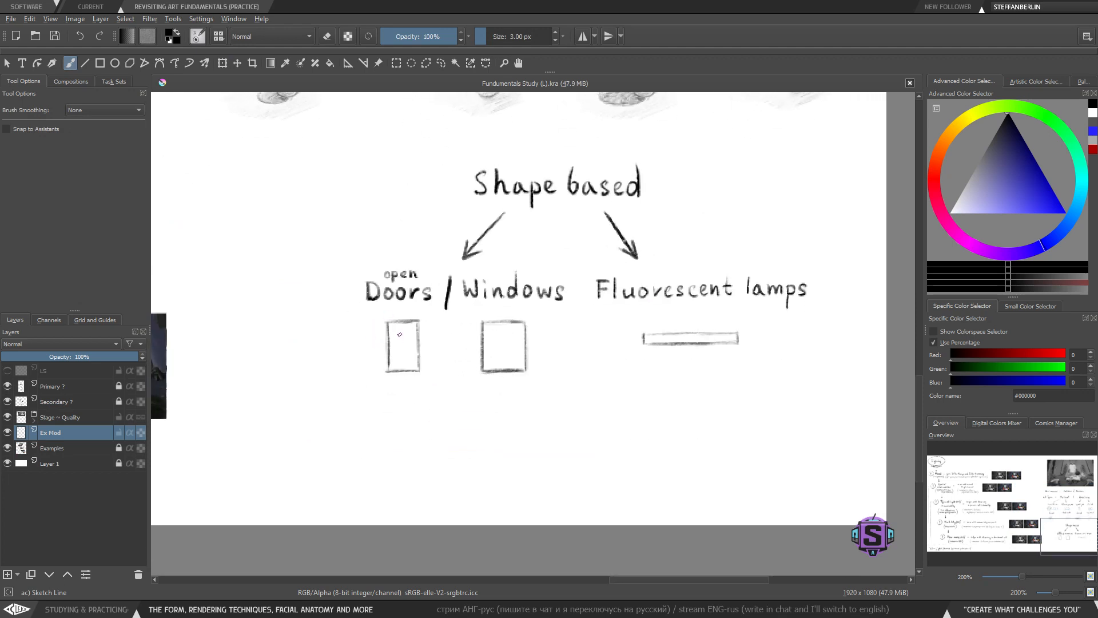
pyautogui.moveTo(394, 321); pyautogui.dragTo(394, 375)
pyautogui.hotkey('ctrl', 'z')
pyautogui.moveTo(332, 415); pyautogui.dragTo(392, 374)
pyautogui.hotkey('ctrl', 'z')
pyautogui.moveTo(564, 306)
pyautogui.mouseDown()
pyautogui.moveTo(478, 306)
pyautogui.moveTo(469, 383)
pyautogui.moveTo(564, 394)
pyautogui.mouseUp()
pyautogui.hotkey('ctrl', 'z')
pyautogui.moveTo(473, 311)
pyautogui.mouseDown()
pyautogui.moveTo(553, 403)
pyautogui.moveTo(547, 303)
pyautogui.moveTo(463, 304)
pyautogui.mouseUp()
pyautogui.hotkey('ctrl', 'z')
# - Try sketching light rays radiating from the bright window in the greyscale painting study
pyautogui.press('-')
pyautogui.moveTo(579, 306); pyautogui.dragTo(458, 572)
pyautogui.moveTo(376, 291)
pyautogui.mouseDown()
pyautogui.moveTo(430, 444)
pyautogui.moveTo(540, 434)
pyautogui.mouseUp()
pyautogui.press('+')
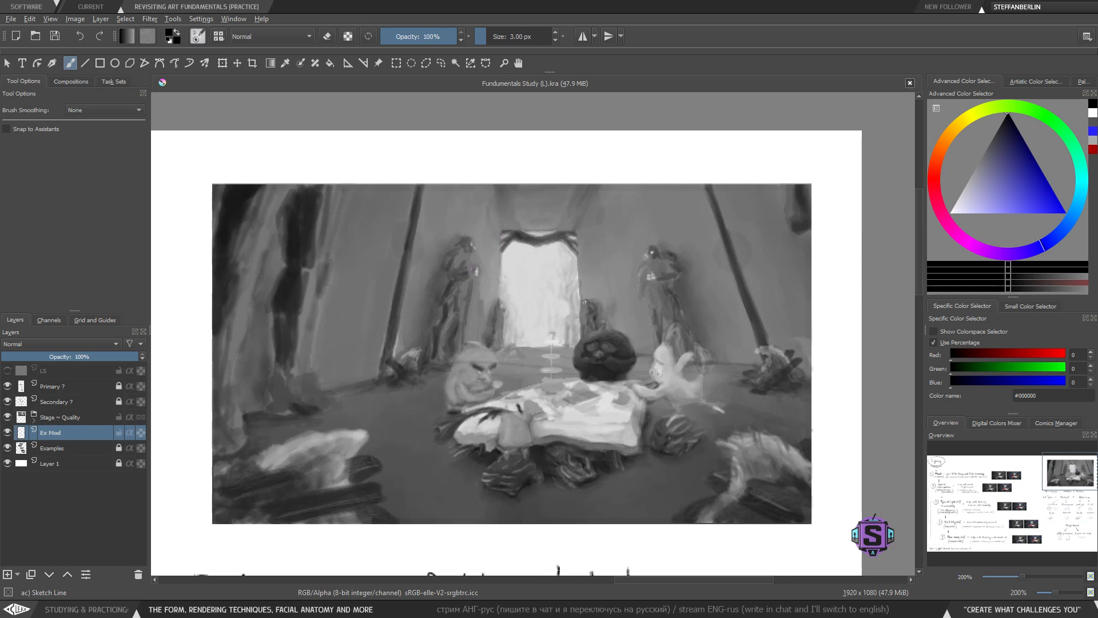
pyautogui.press('-')
pyautogui.moveTo(347, 432); pyautogui.dragTo(661, 350)
pyautogui.press('+')
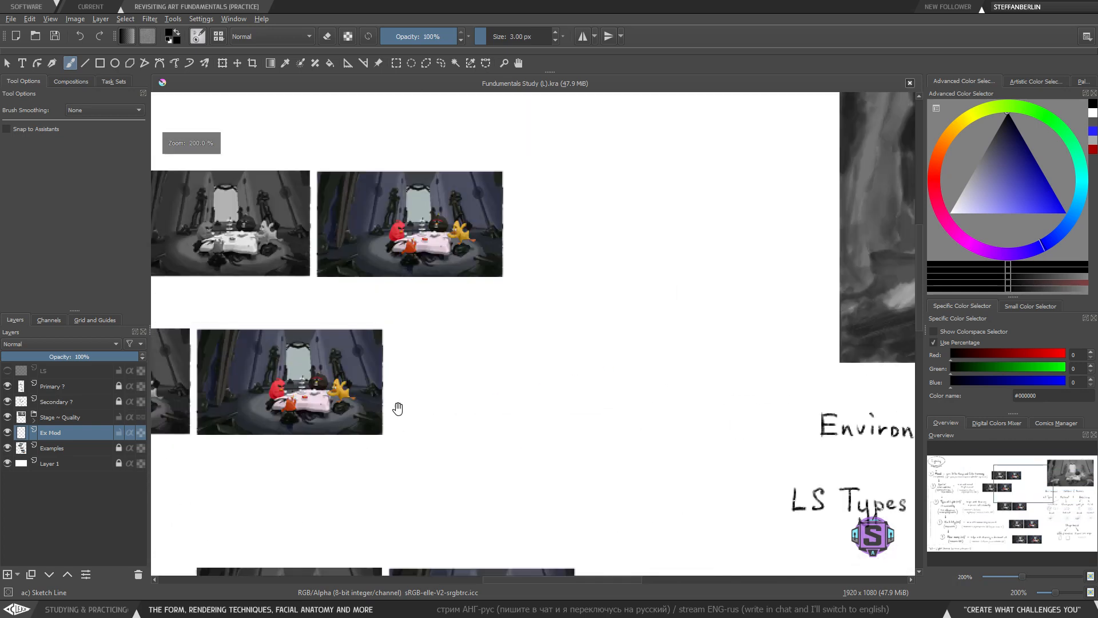
pyautogui.moveTo(397, 406); pyautogui.dragTo(691, 487)
pyautogui.press('+')
pyautogui.moveTo(541, 410); pyautogui.dragTo(518, 453)
pyautogui.moveTo(435, 205); pyautogui.dragTo(473, 267)
pyautogui.moveTo(396, 249); pyautogui.dragTo(464, 277)
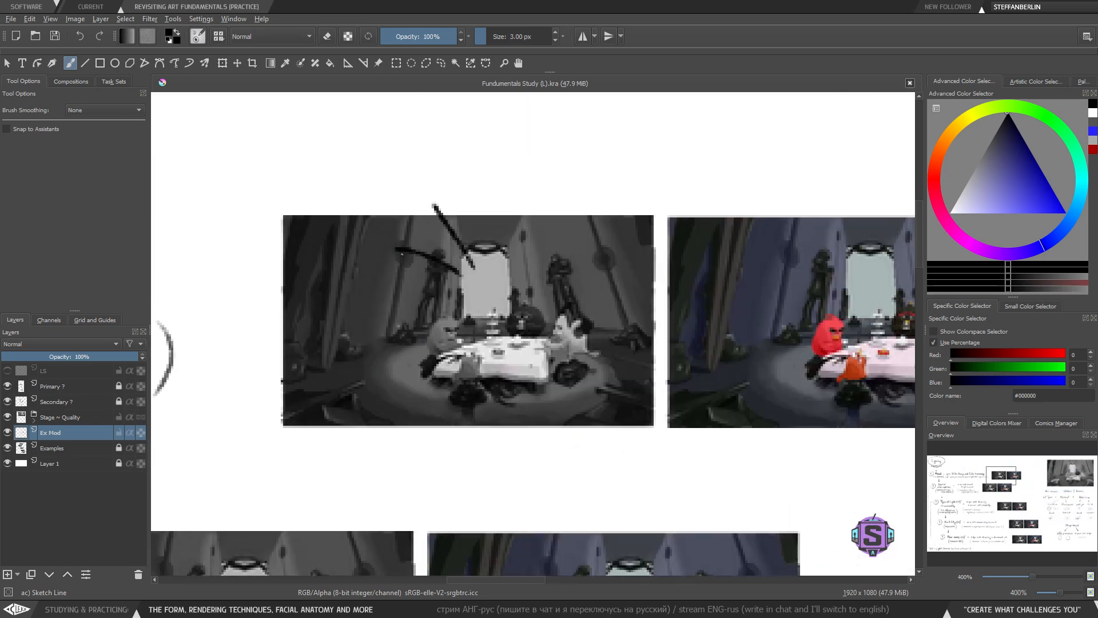
pyautogui.moveTo(401, 306); pyautogui.dragTo(466, 289)
pyautogui.moveTo(402, 348); pyautogui.dragTo(472, 309)
pyautogui.moveTo(477, 322)
pyautogui.mouseDown()
pyautogui.moveTo(453, 368)
pyautogui.moveTo(542, 365)
pyautogui.mouseUp()
pyautogui.moveTo(520, 329); pyautogui.dragTo(585, 306)
pyautogui.moveTo(513, 292)
pyautogui.mouseDown()
pyautogui.moveTo(579, 273)
pyautogui.moveTo(556, 235)
pyautogui.mouseUp()
pyautogui.moveTo(502, 269); pyautogui.dragTo(519, 207)
pyautogui.moveTo(487, 247); pyautogui.dragTo(488, 198)
pyautogui.moveTo(474, 251); pyautogui.dragTo(444, 191)
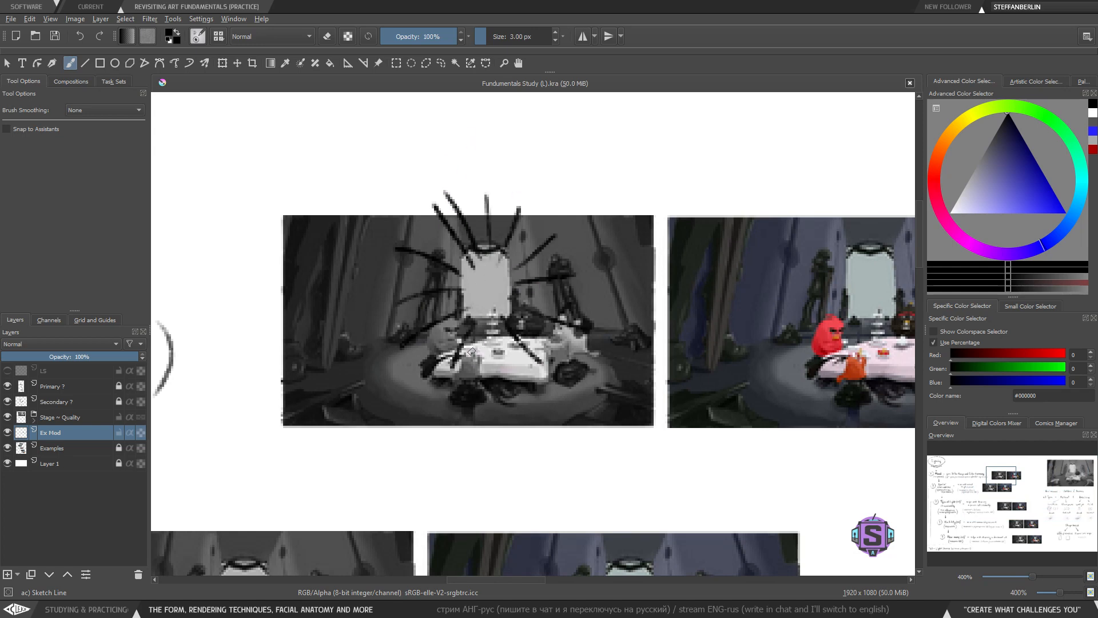
# - Undo all the ray strokes on the greyscale study
pyautogui.hotkey('ctrl', 'z')
pyautogui.hotkey('ctrl', 'z')
pyautogui.hotkey('ctrl', 'z')
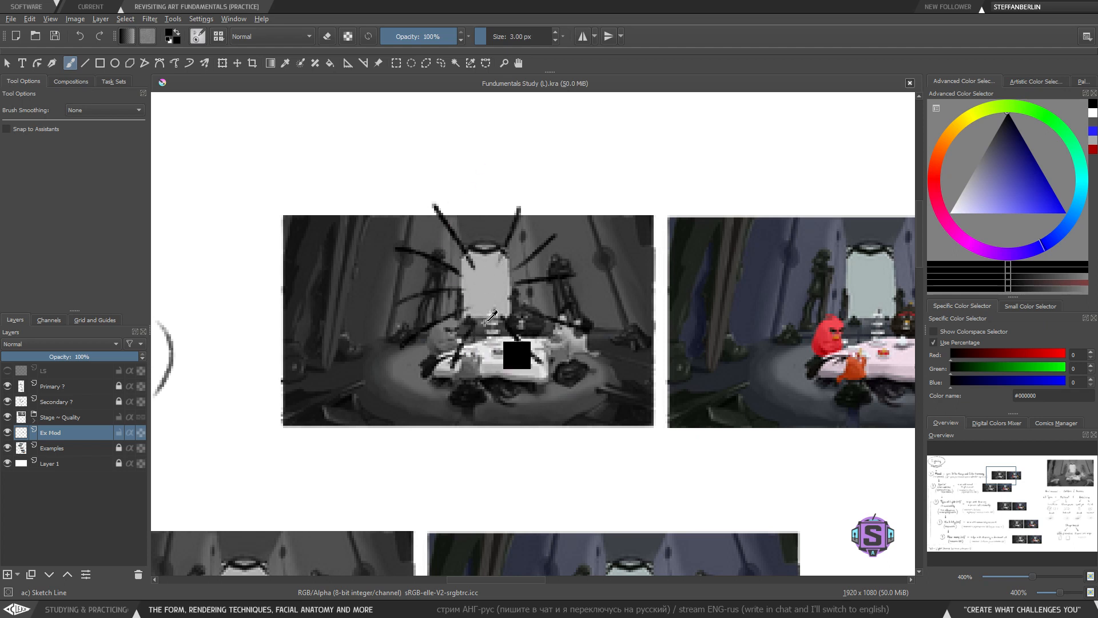
pyautogui.hotkey('ctrl', 'z')
pyautogui.hotkey('ctrl', 'z')
pyautogui.hotkey('ctrl', 'z')
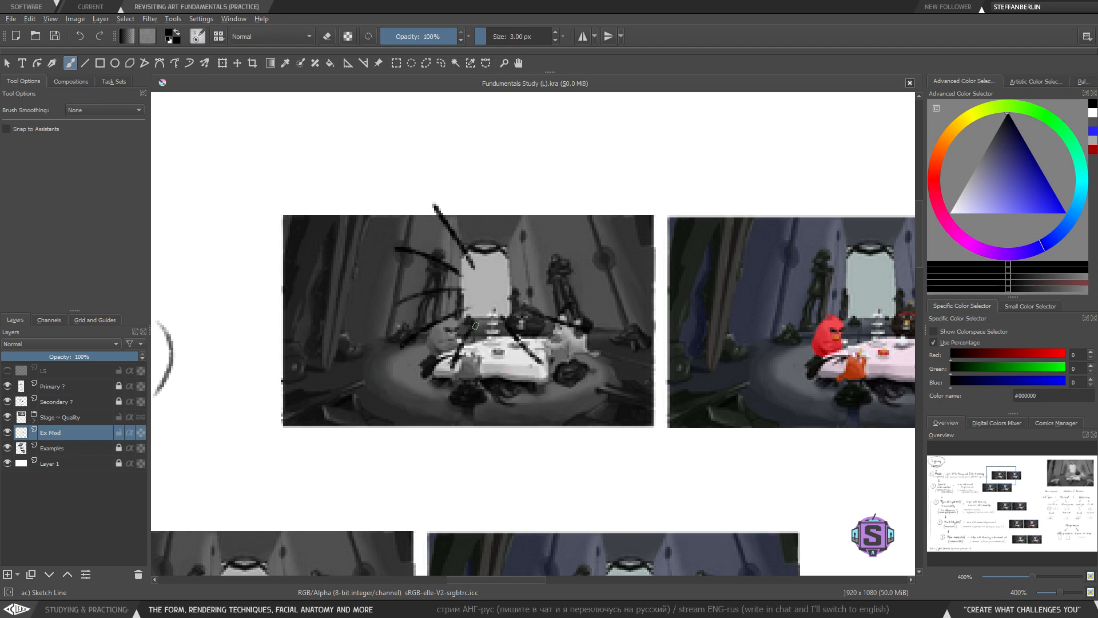
pyautogui.hotkey('ctrl', 'z')
pyautogui.hotkey('ctrl', 'z')
pyautogui.hotkey('ctrl', 'z')
pyautogui.hotkey('ctrl', 'z')
pyautogui.hotkey('ctrl', 'z')
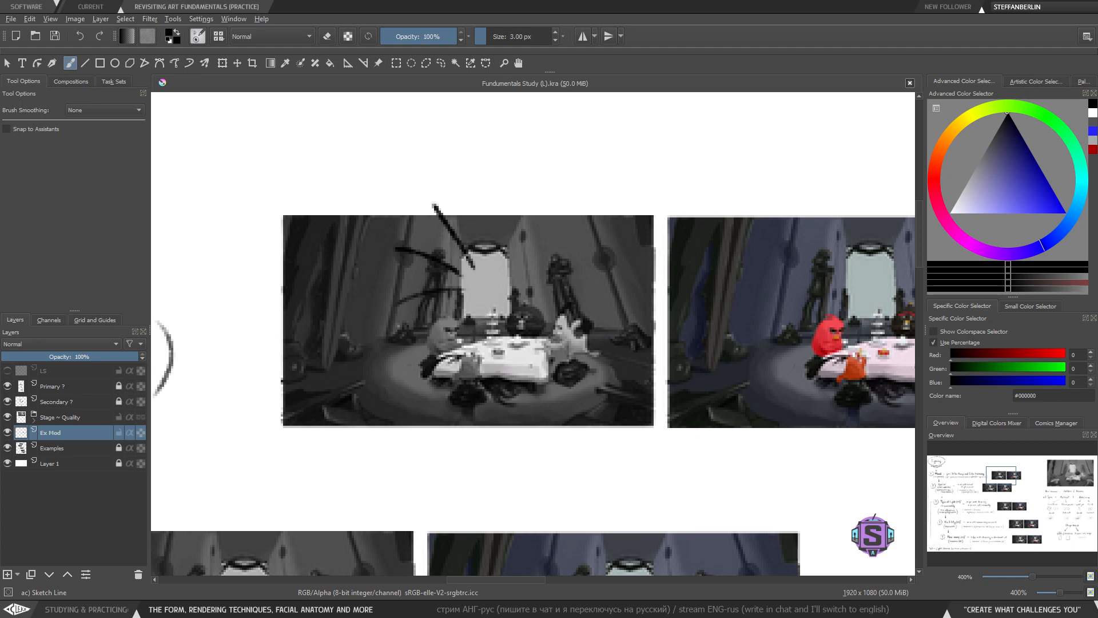
pyautogui.hotkey('ctrl', 'z')
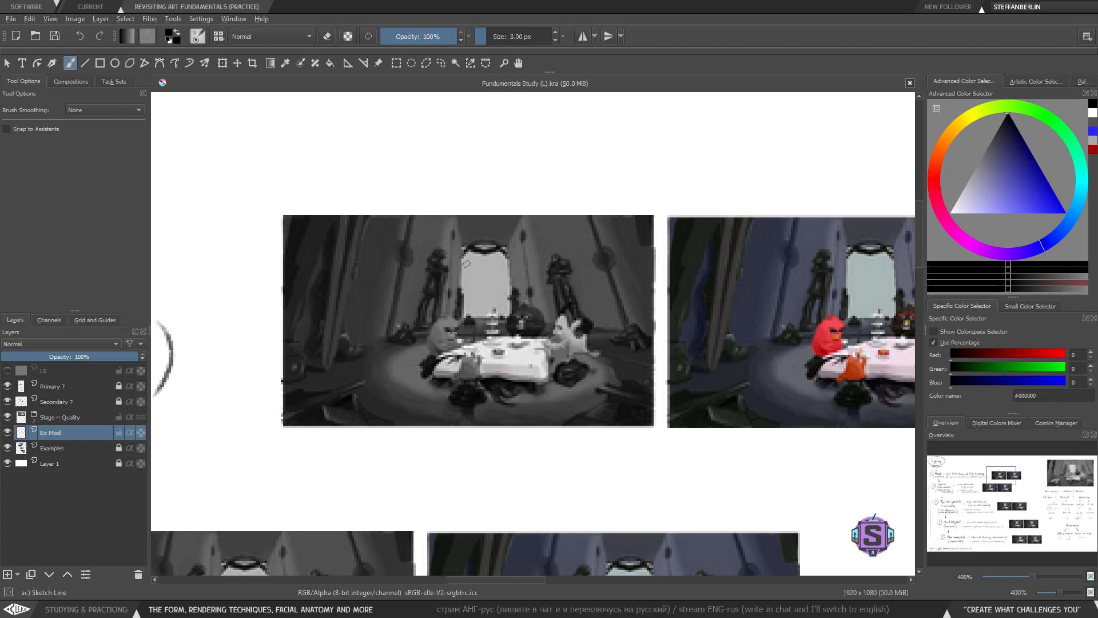
# - Try marking the light source above the window in the greyscale painting study
pyautogui.moveTo(461, 246)
pyautogui.mouseDown()
pyautogui.moveTo(459, 329)
pyautogui.moveTo(520, 332)
pyautogui.moveTo(506, 250)
pyautogui.moveTo(469, 250)
pyautogui.mouseUp()
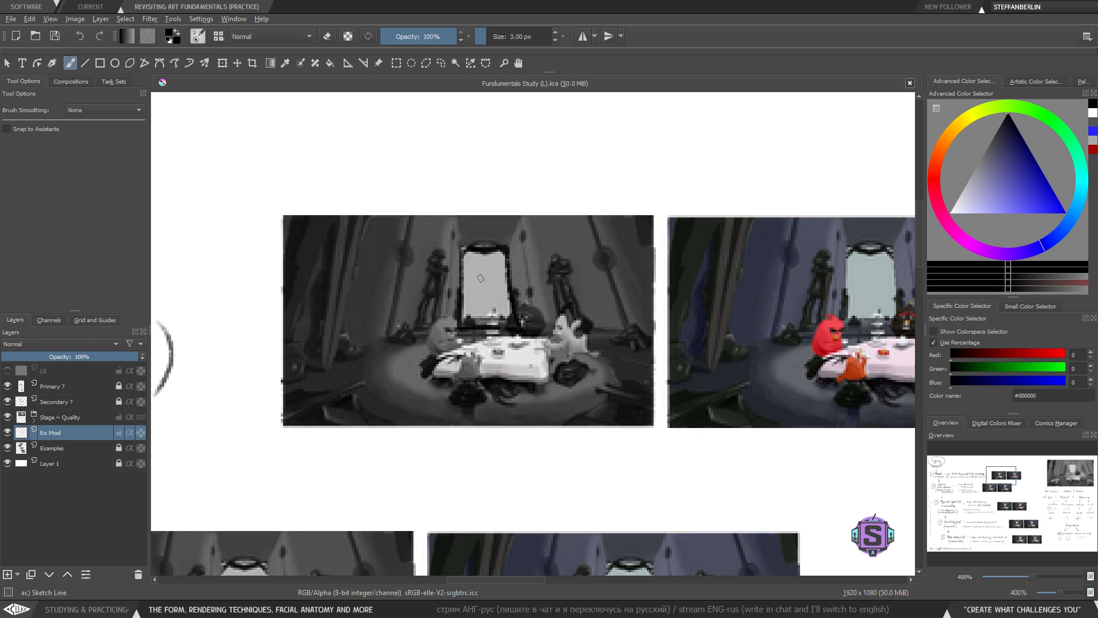
pyautogui.hotkey('ctrl', 'z')
pyautogui.moveTo(461, 240)
pyautogui.mouseDown()
pyautogui.moveTo(465, 328)
pyautogui.moveTo(507, 248)
pyautogui.moveTo(460, 245)
pyautogui.moveTo(453, 343)
pyautogui.mouseUp()
pyautogui.hotkey('ctrl', 'z')
pyautogui.moveTo(483, 239)
pyautogui.mouseDown()
pyautogui.moveTo(473, 334)
pyautogui.moveTo(500, 246)
pyautogui.moveTo(537, 330)
pyautogui.mouseUp()
pyautogui.hotkey('ctrl', 'z')
pyautogui.hotkey('ctrl', 'z')
pyautogui.hotkey('ctrl', 'z')
pyautogui.hotkey('ctrl', 'z')
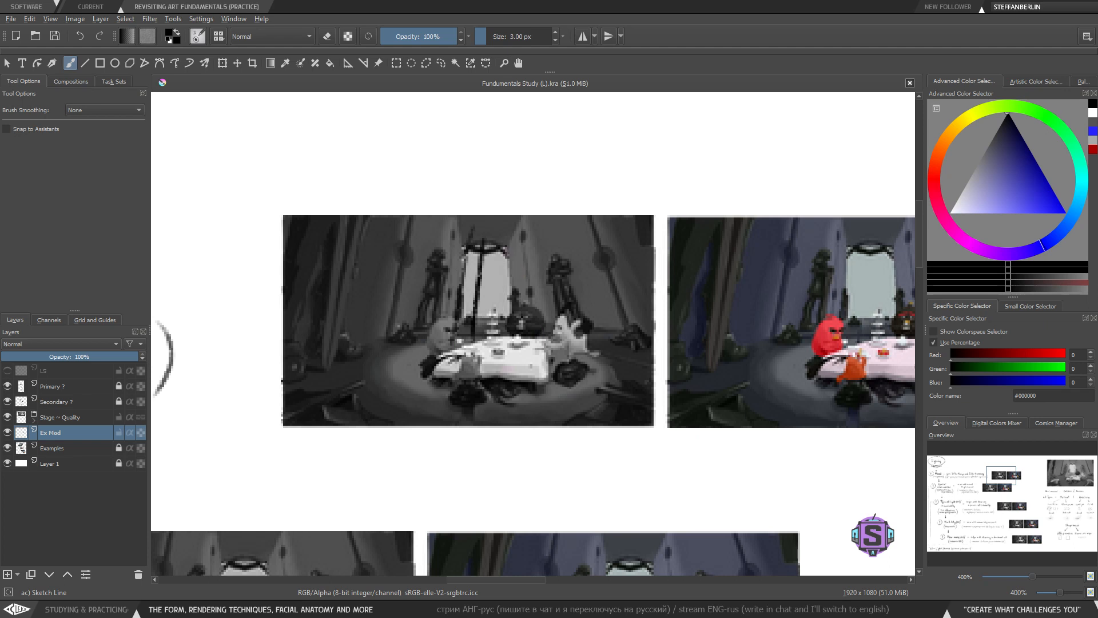
pyautogui.moveTo(473, 245)
pyautogui.mouseDown()
pyautogui.moveTo(504, 236)
pyautogui.moveTo(503, 268)
pyautogui.moveTo(494, 240)
pyautogui.moveTo(477, 247)
pyautogui.moveTo(476, 217)
pyautogui.moveTo(458, 232)
pyautogui.mouseUp()
pyautogui.hotkey('ctrl', 'z')
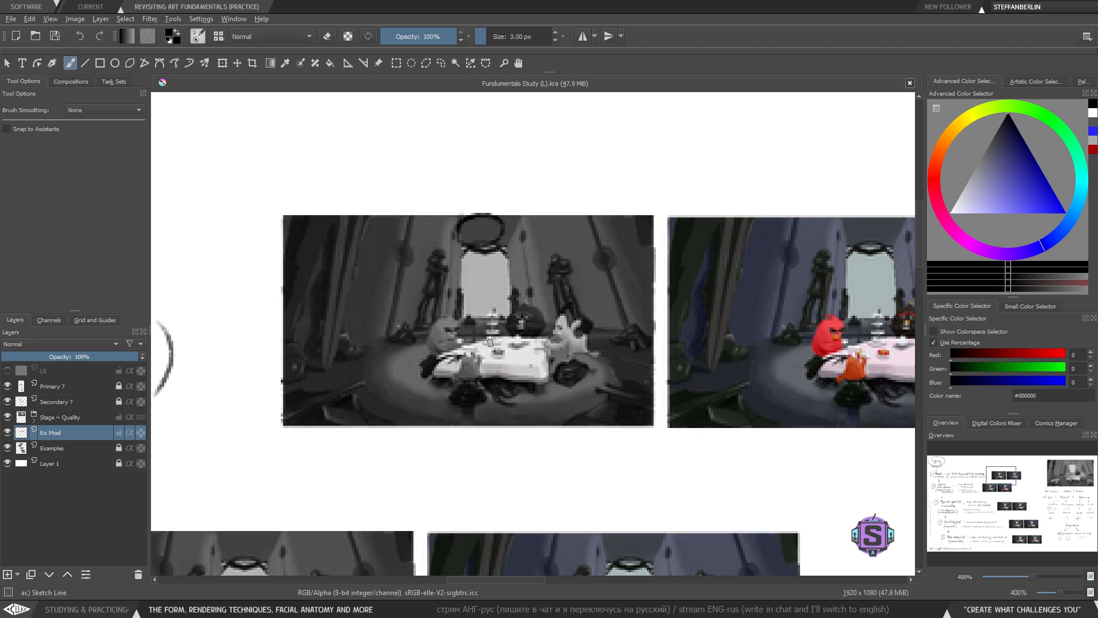
pyautogui.moveTo(483, 333)
pyautogui.mouseDown()
pyautogui.moveTo(478, 246)
pyautogui.moveTo(462, 249)
pyautogui.moveTo(492, 252)
pyautogui.mouseUp()
pyautogui.hotkey('ctrl', 'z')
pyautogui.hotkey('ctrl', 'z')
pyautogui.moveTo(474, 318)
pyautogui.mouseDown()
pyautogui.moveTo(490, 231)
pyautogui.moveTo(497, 255)
pyautogui.mouseUp()
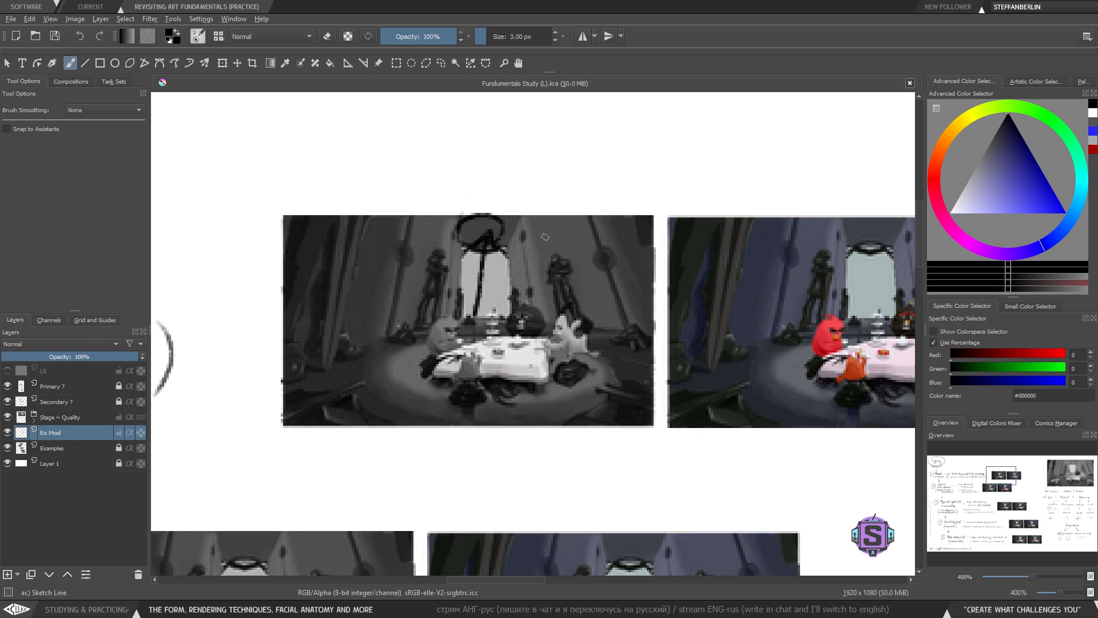
pyautogui.hotkey('ctrl', 'z')
pyautogui.hotkey('ctrl', 'z')
pyautogui.hotkey('ctrl', 'z')
pyautogui.hotkey('ctrl', 'z')
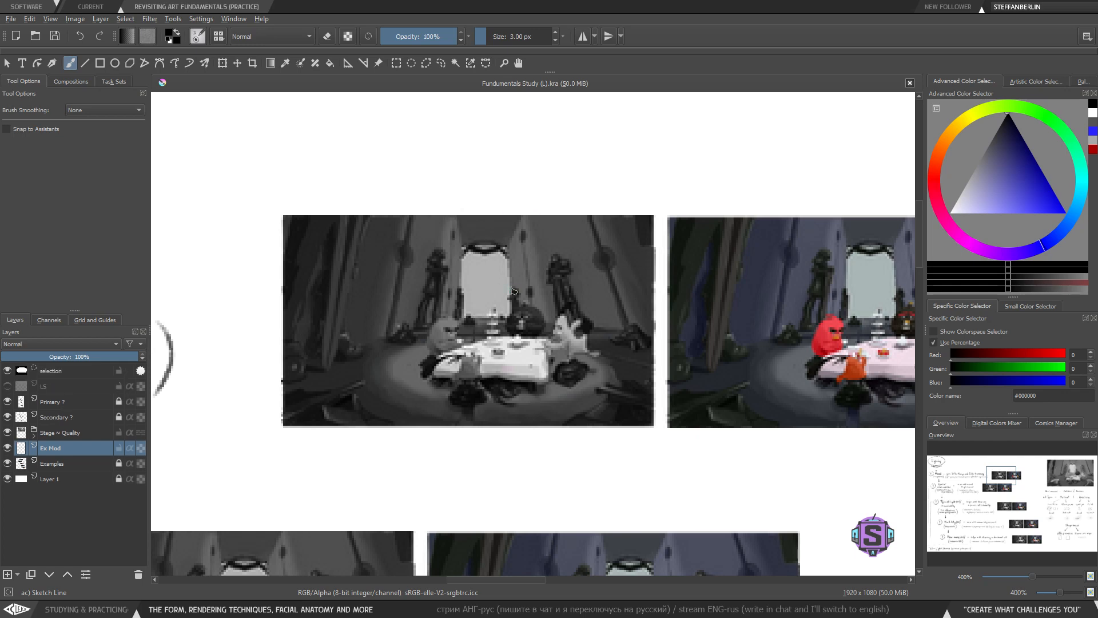
# - Try outlining the 'Natural' label and marking the 'Shape based' examples in the light source notes
pyautogui.hotkey('ctrl', '-')
pyautogui.hotkey('ctrl', '-')
pyautogui.hotkey('ctrl', '-')
pyautogui.hotkey('ctrl', '-')
pyautogui.hotkey('ctrl', 'shift', 'a')
pyautogui.moveTo(586, 371); pyautogui.dragTo(443, 229)
pyautogui.moveTo(567, 393); pyautogui.dragTo(528, 244)
pyautogui.hotkey('ctrl', '+')
pyautogui.hotkey('ctrl', '+')
pyautogui.moveTo(480, 282); pyautogui.dragTo(491, 380)
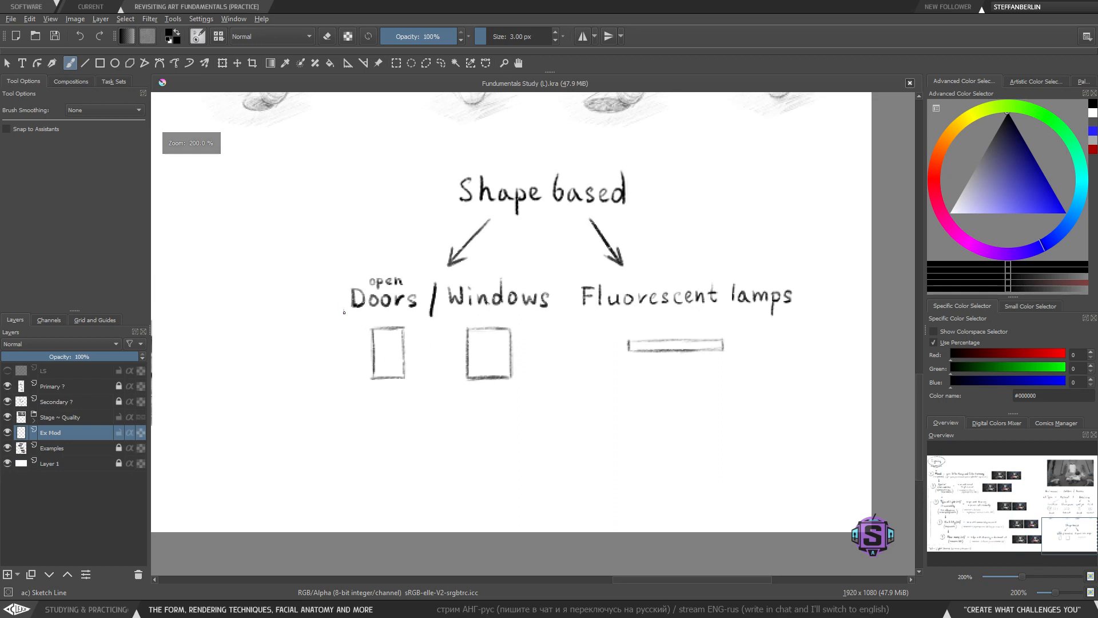
pyautogui.moveTo(345, 311)
pyautogui.mouseDown()
pyautogui.moveTo(349, 401)
pyautogui.moveTo(536, 411)
pyautogui.moveTo(547, 349)
pyautogui.mouseUp()
pyautogui.hotkey('ctrl', 'z')
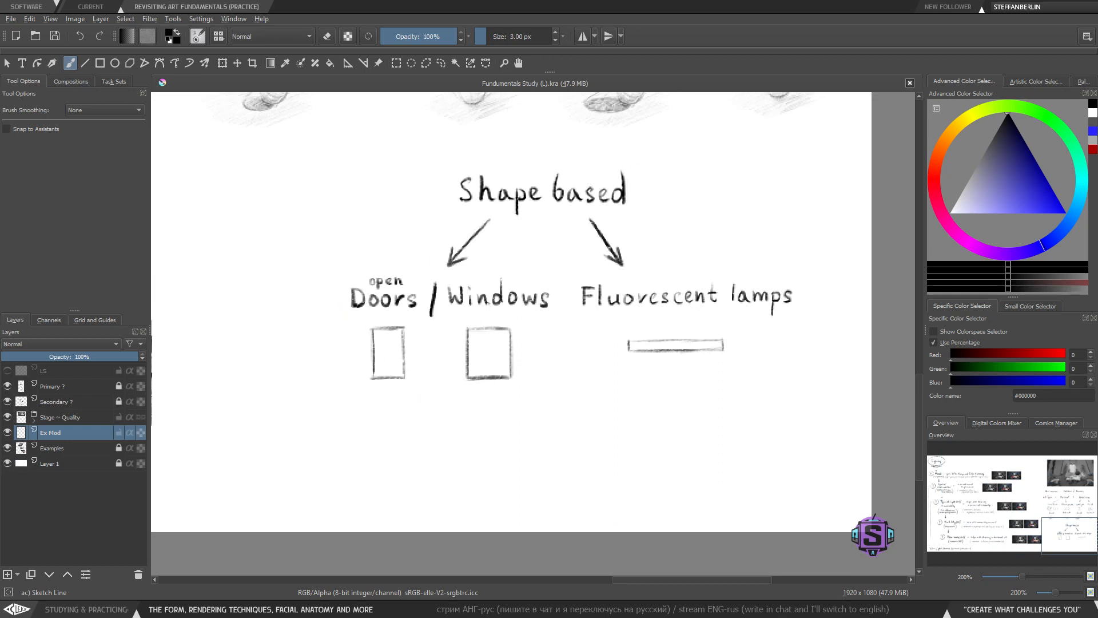
pyautogui.moveTo(345, 318)
pyautogui.mouseDown()
pyautogui.moveTo(346, 422)
pyautogui.moveTo(535, 404)
pyautogui.moveTo(531, 321)
pyautogui.mouseUp()
pyautogui.hotkey('ctrl', 'z')
pyautogui.moveTo(400, 152); pyautogui.dragTo(421, 368)
pyautogui.moveTo(428, 316); pyautogui.dragTo(421, 460)
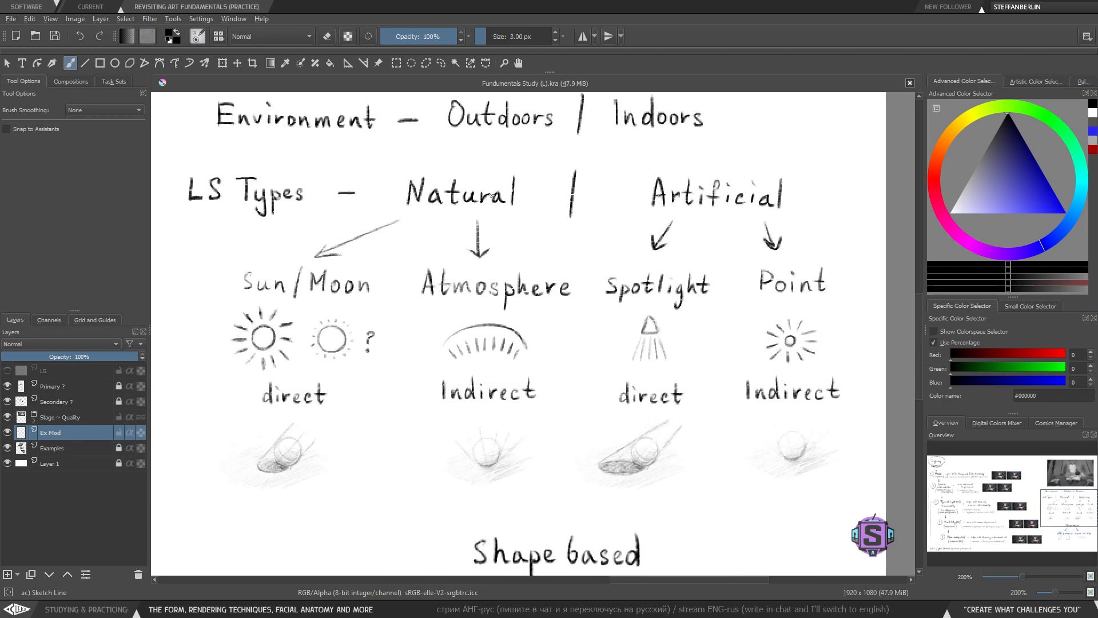
pyautogui.moveTo(548, 165)
pyautogui.mouseDown()
pyautogui.moveTo(431, 157)
pyautogui.moveTo(400, 246)
pyautogui.moveTo(554, 189)
pyautogui.moveTo(527, 148)
pyautogui.mouseUp()
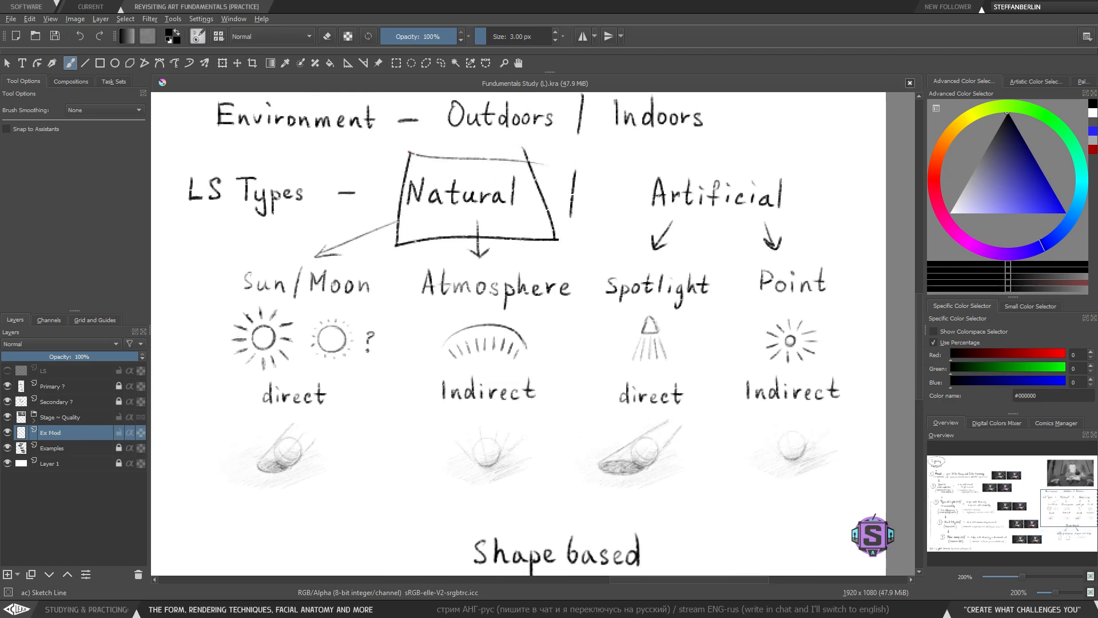
pyautogui.hotkey('ctrl', 'z')
# - Try circling the Doors / Windows rectangle examples
pyautogui.moveTo(481, 525); pyautogui.dragTo(452, 245)
pyautogui.moveTo(344, 411)
pyautogui.mouseDown()
pyautogui.moveTo(415, 482)
pyautogui.moveTo(338, 400)
pyautogui.mouseUp()
pyautogui.hotkey('ctrl', 'z')
pyautogui.moveTo(438, 394)
pyautogui.mouseDown()
pyautogui.moveTo(439, 418)
pyautogui.moveTo(453, 390)
pyautogui.moveTo(424, 390)
pyautogui.moveTo(438, 481)
pyautogui.moveTo(460, 395)
pyautogui.mouseUp()
pyautogui.hotkey('ctrl', 'z')
pyautogui.hotkey('ctrl', 'z')
pyautogui.press('+')
pyautogui.moveTo(430, 456); pyautogui.dragTo(450, 421)
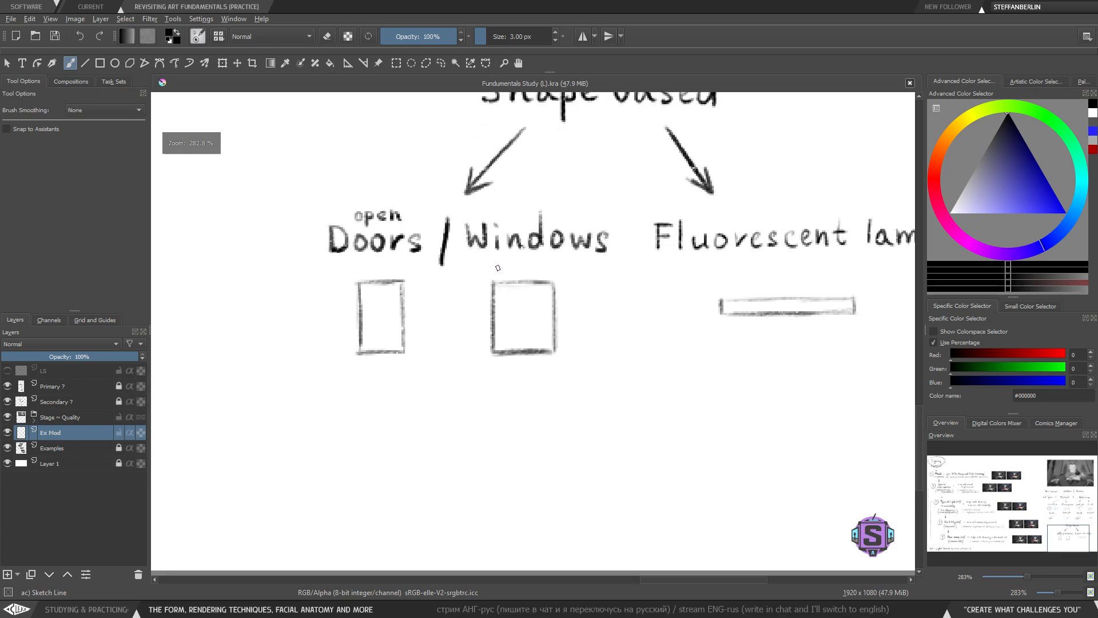
pyautogui.moveTo(526, 207)
pyautogui.mouseDown()
pyautogui.moveTo(255, 334)
pyautogui.moveTo(525, 209)
pyautogui.mouseUp()
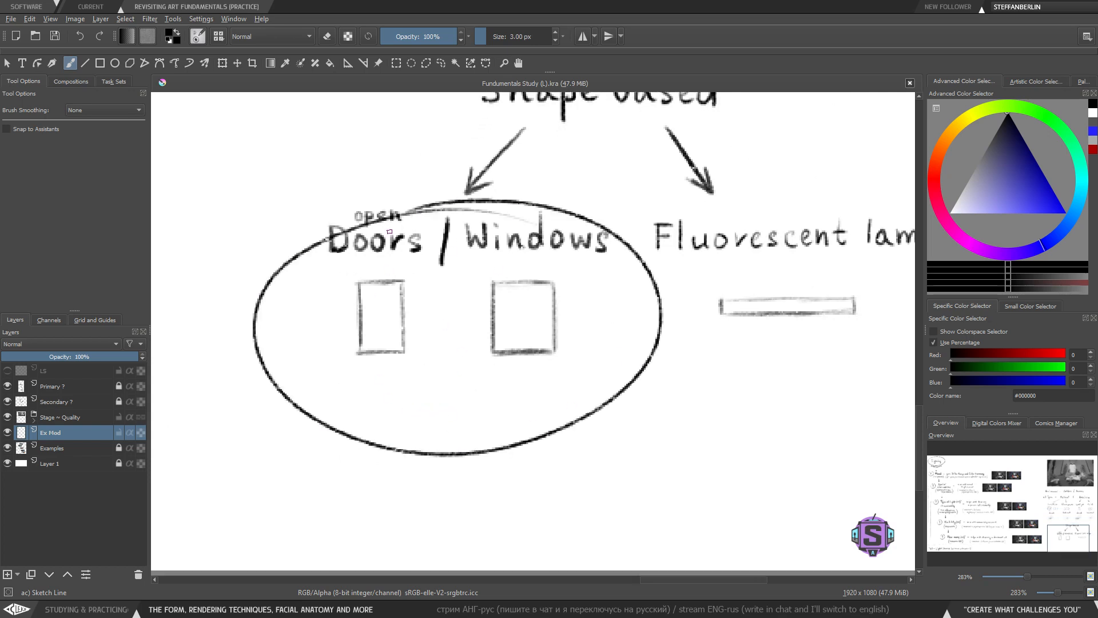
pyautogui.hotkey('ctrl', 'z')
pyautogui.moveTo(403, 410); pyautogui.dragTo(407, 411)
pyautogui.hotkey('ctrl', 'z')
# - Try labelling the door example 'direct', then erase the label with a lasso selection
pyautogui.moveTo(403, 408)
pyautogui.mouseDown()
pyautogui.moveTo(396, 421)
pyautogui.moveTo(405, 408)
pyautogui.moveTo(412, 426)
pyautogui.mouseUp()
pyautogui.press('-')
pyautogui.press('-')
pyautogui.moveTo(490, 140)
pyautogui.mouseDown()
pyautogui.moveTo(455, 303)
pyautogui.moveTo(463, 384)
pyautogui.mouseUp()
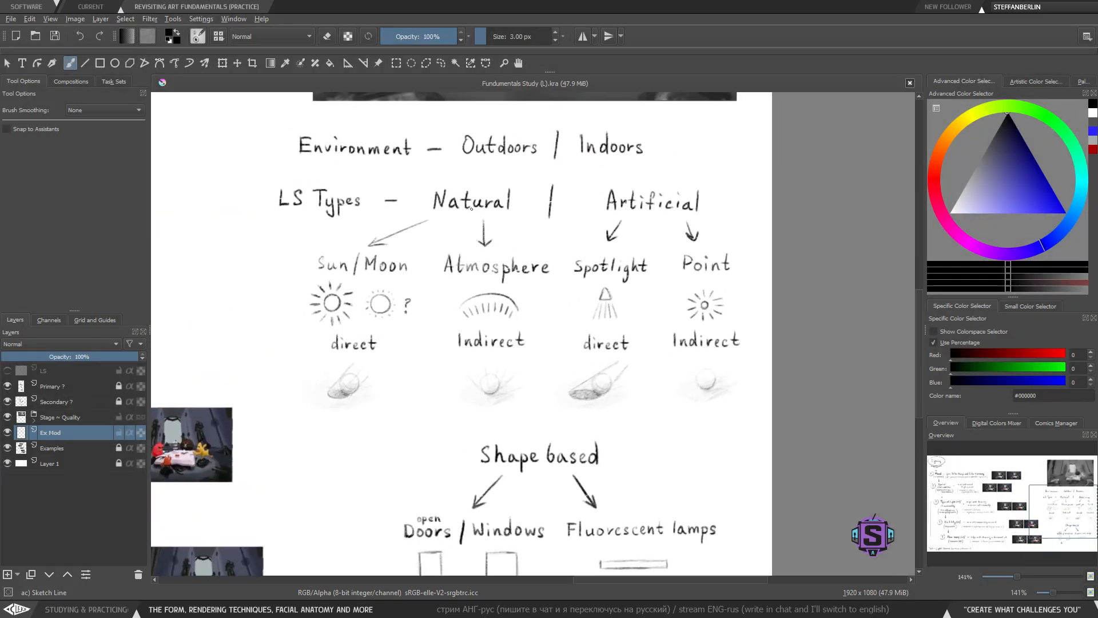
pyautogui.moveTo(425, 173)
pyautogui.mouseDown()
pyautogui.moveTo(476, 233)
pyautogui.moveTo(520, 234)
pyautogui.moveTo(432, 166)
pyautogui.mouseUp()
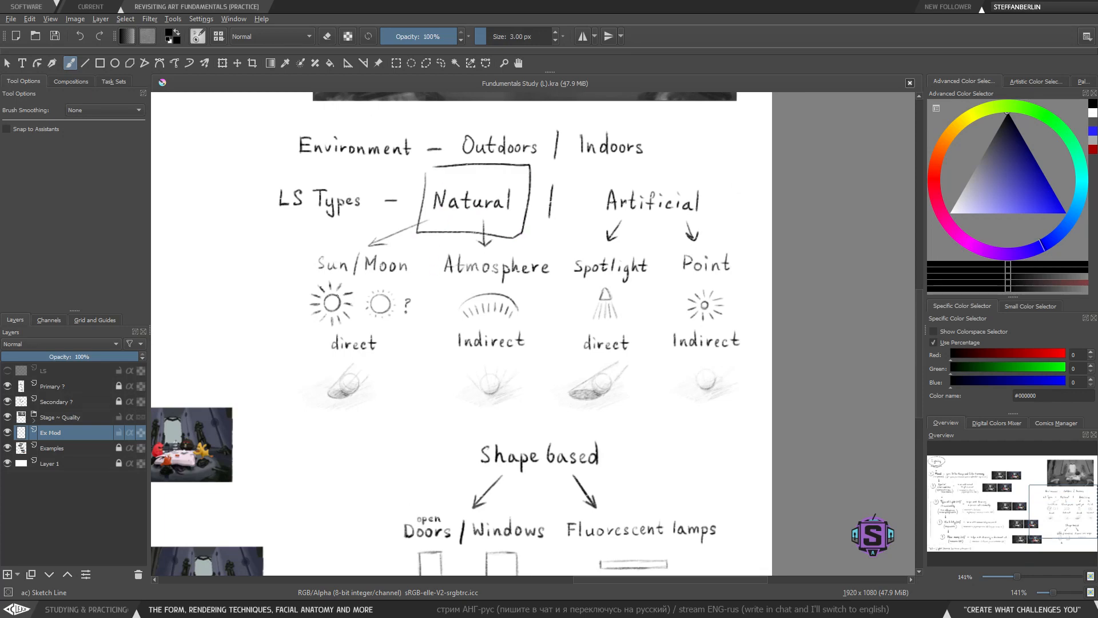
pyautogui.hotkey('ctrl', 'z')
pyautogui.moveTo(303, 240)
pyautogui.mouseDown()
pyautogui.moveTo(429, 266)
pyautogui.moveTo(300, 255)
pyautogui.mouseUp()
pyautogui.hotkey('ctrl', 'z')
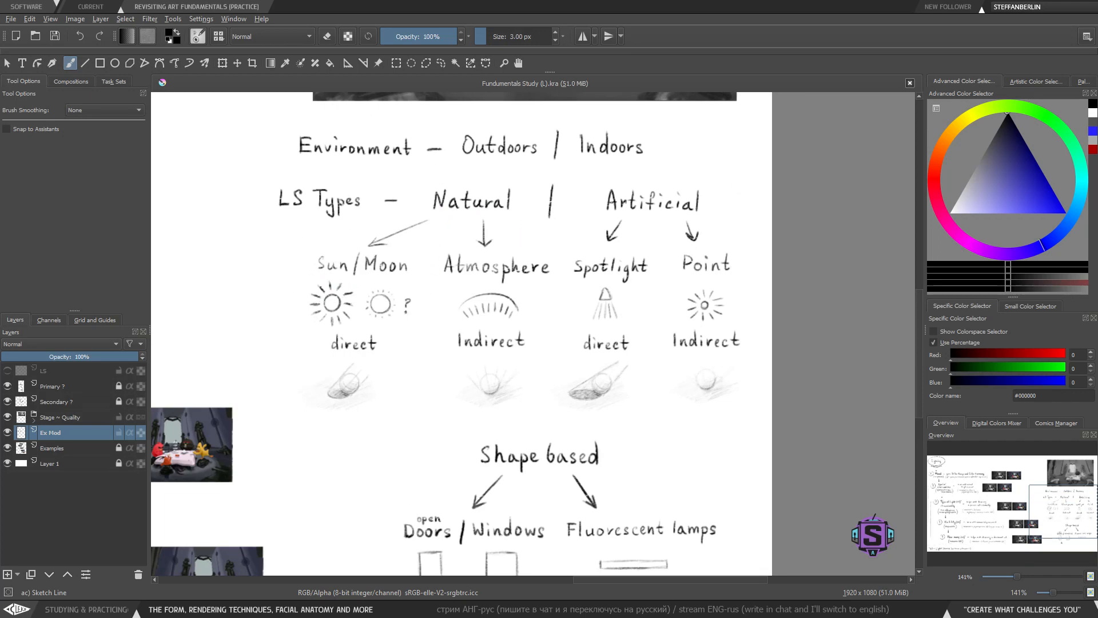
pyautogui.moveTo(444, 471); pyautogui.dragTo(422, 299)
pyautogui.moveTo(410, 349); pyautogui.dragTo(404, 429)
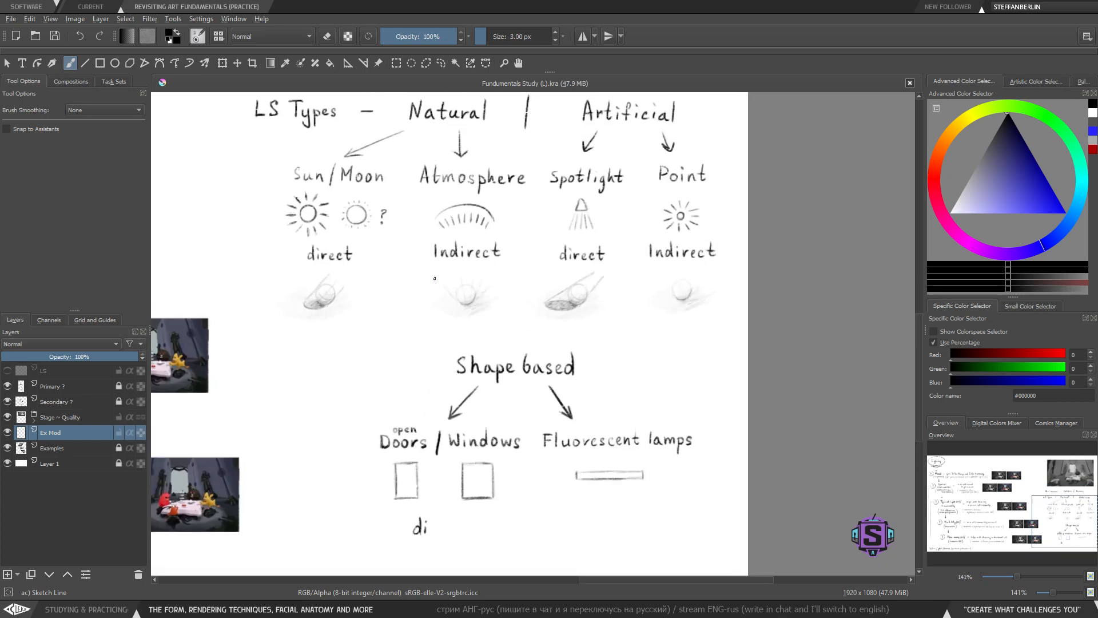
pyautogui.moveTo(414, 150)
pyautogui.mouseDown()
pyautogui.moveTo(532, 221)
pyautogui.moveTo(460, 150)
pyautogui.moveTo(395, 151)
pyautogui.mouseUp()
pyautogui.hotkey('ctrl', 'z')
pyautogui.scroll(-3, 483, 332)
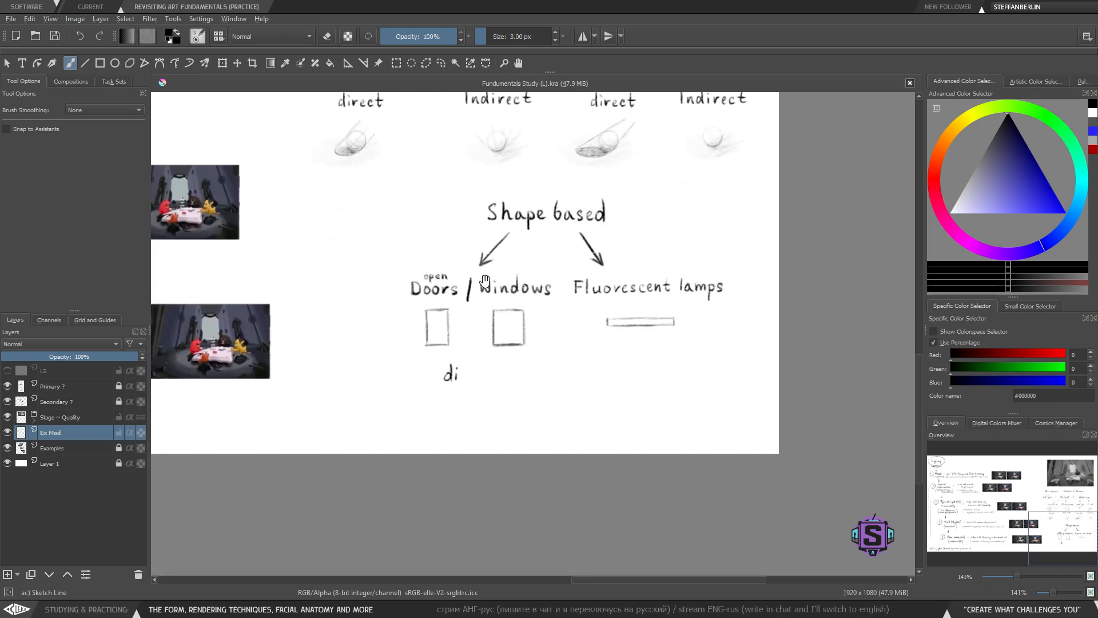
pyautogui.keyDown('ctrl'); pyautogui.scroll(3, 480, 371); pyautogui.keyUp('ctrl')
pyautogui.moveTo(480, 371); pyautogui.dragTo(518, 344)
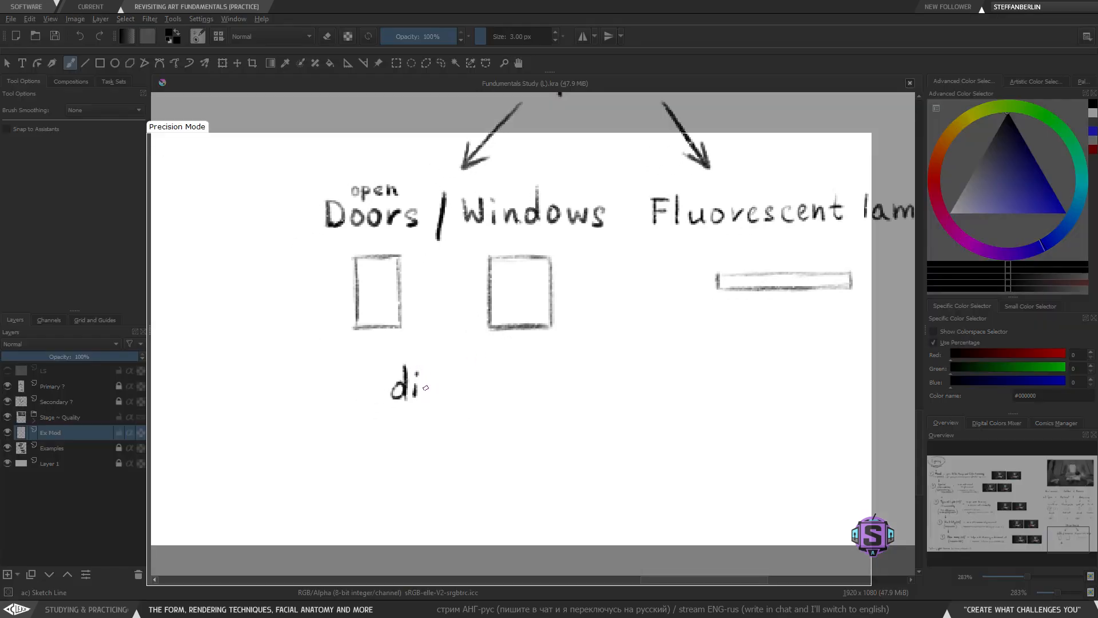
pyautogui.moveTo(425, 383)
pyautogui.mouseDown()
pyautogui.moveTo(472, 394)
pyautogui.moveTo(478, 380)
pyautogui.moveTo(490, 395)
pyautogui.moveTo(503, 343)
pyautogui.moveTo(503, 366)
pyautogui.mouseUp()
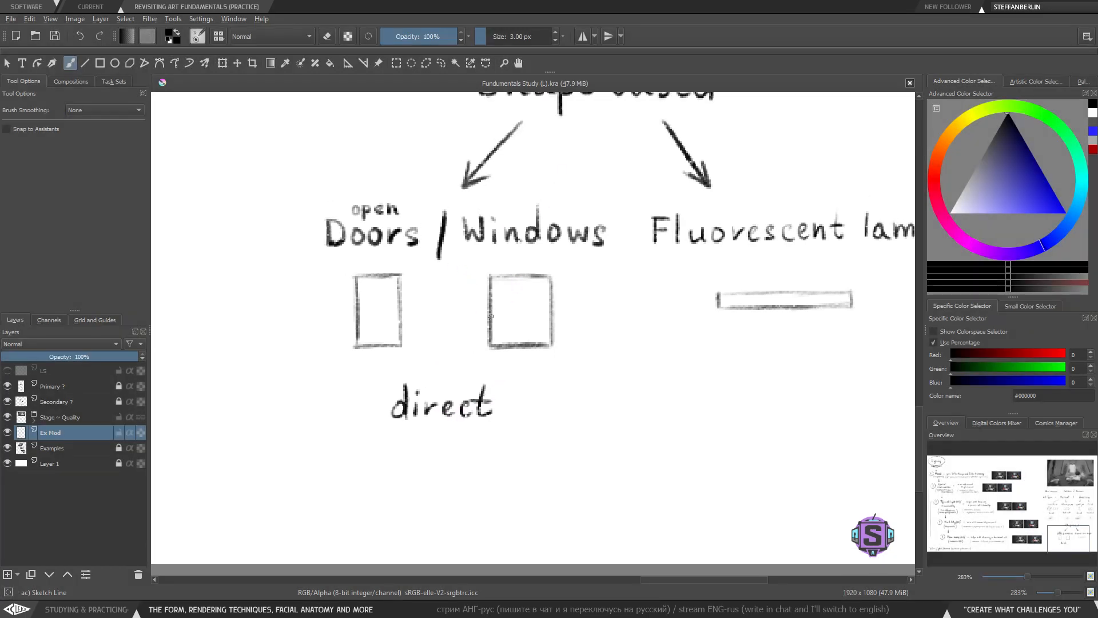
pyautogui.press('l')
pyautogui.moveTo(513, 444)
pyautogui.mouseDown()
pyautogui.moveTo(457, 361)
pyautogui.moveTo(486, 422)
pyautogui.mouseUp()
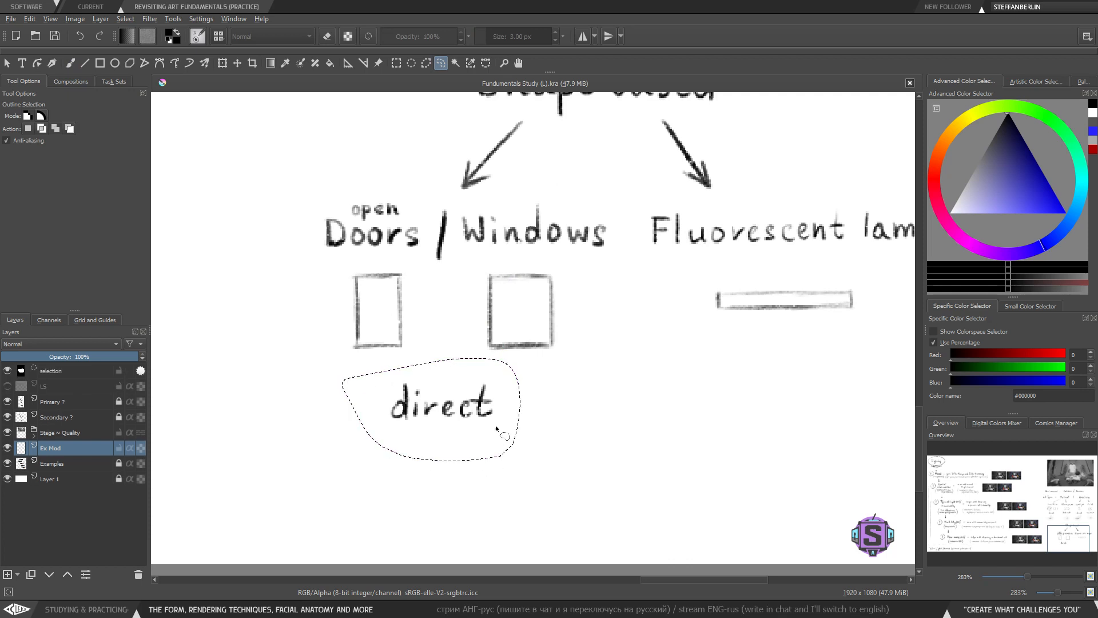
pyautogui.press('Delete')
pyautogui.hotkey('ctrl', 'shift', 'a')
pyautogui.press('b')
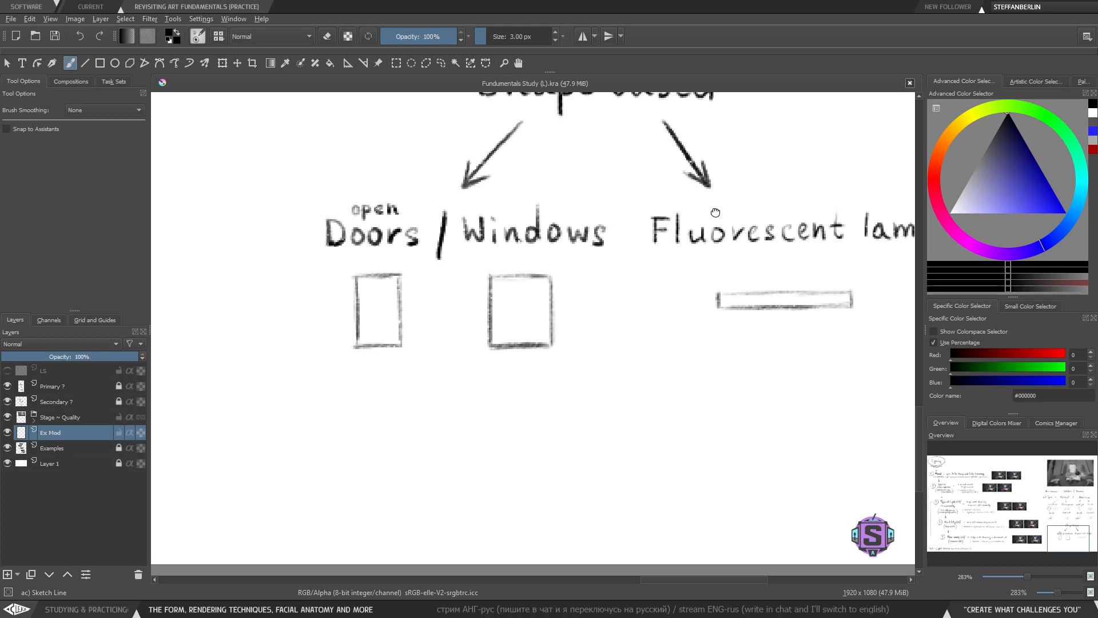
# - Try underlining the 'direct' label under Sun/Moon
pyautogui.moveTo(716, 213); pyautogui.dragTo(557, 361)
pyautogui.scroll(-1, 560, 352)
pyautogui.moveTo(654, 265); pyautogui.dragTo(637, 452)
pyautogui.moveTo(604, 305); pyautogui.dragTo(611, 322)
pyautogui.moveTo(597, 262); pyautogui.dragTo(606, 268)
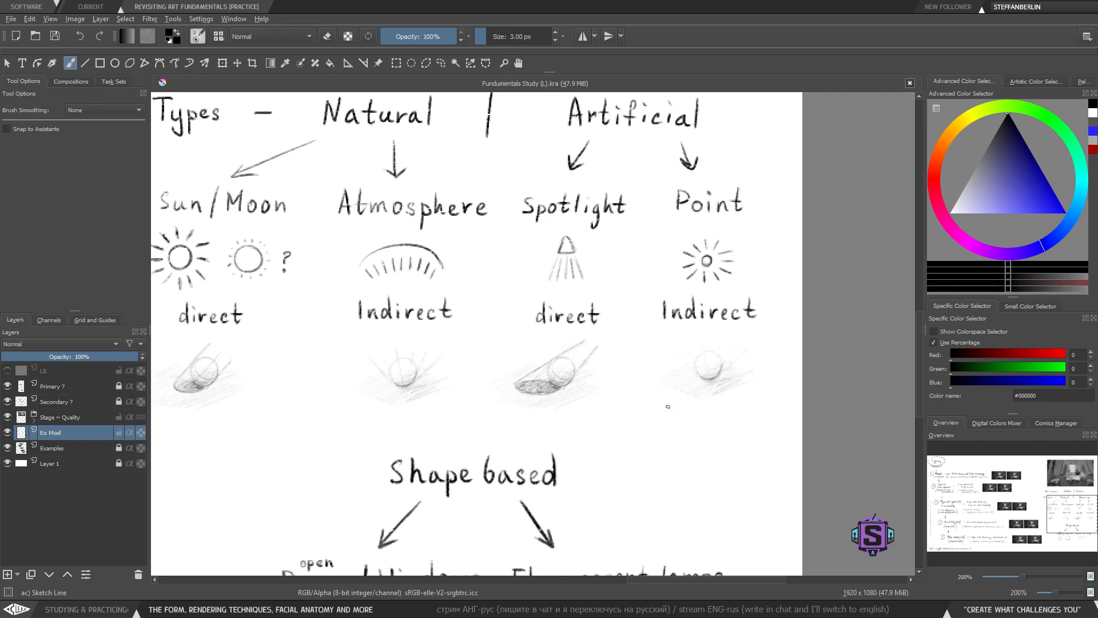
pyautogui.moveTo(668, 407); pyautogui.dragTo(678, 399)
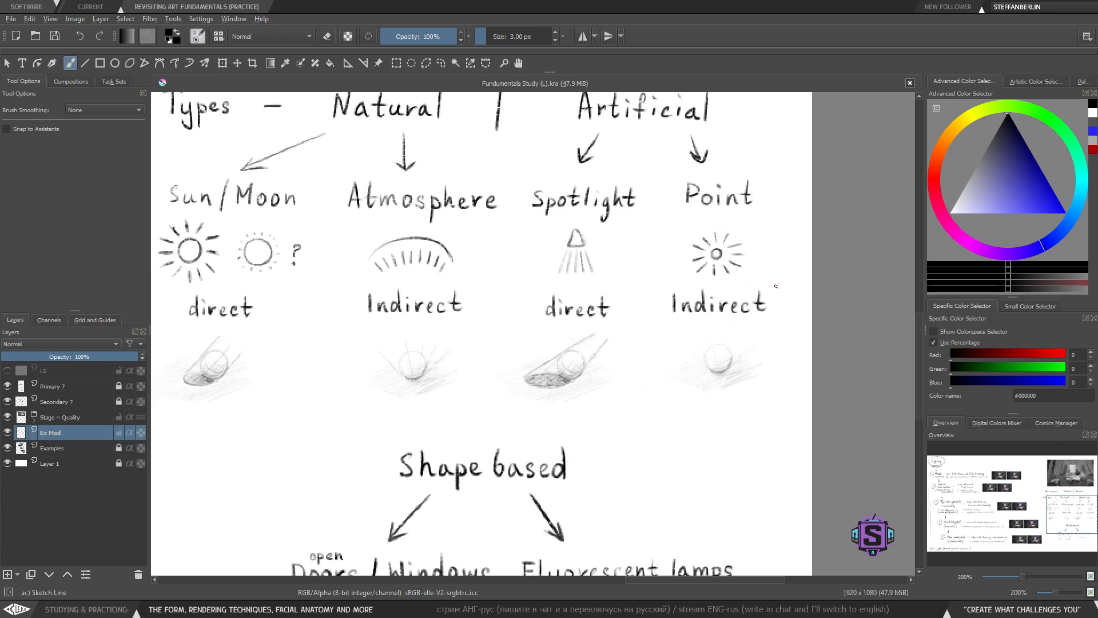
pyautogui.moveTo(776, 286); pyautogui.dragTo(782, 308)
pyautogui.hotkey('ctrl', 'z')
pyautogui.hotkey('ctrl', '-')
pyautogui.moveTo(647, 365); pyautogui.dragTo(660, 370)
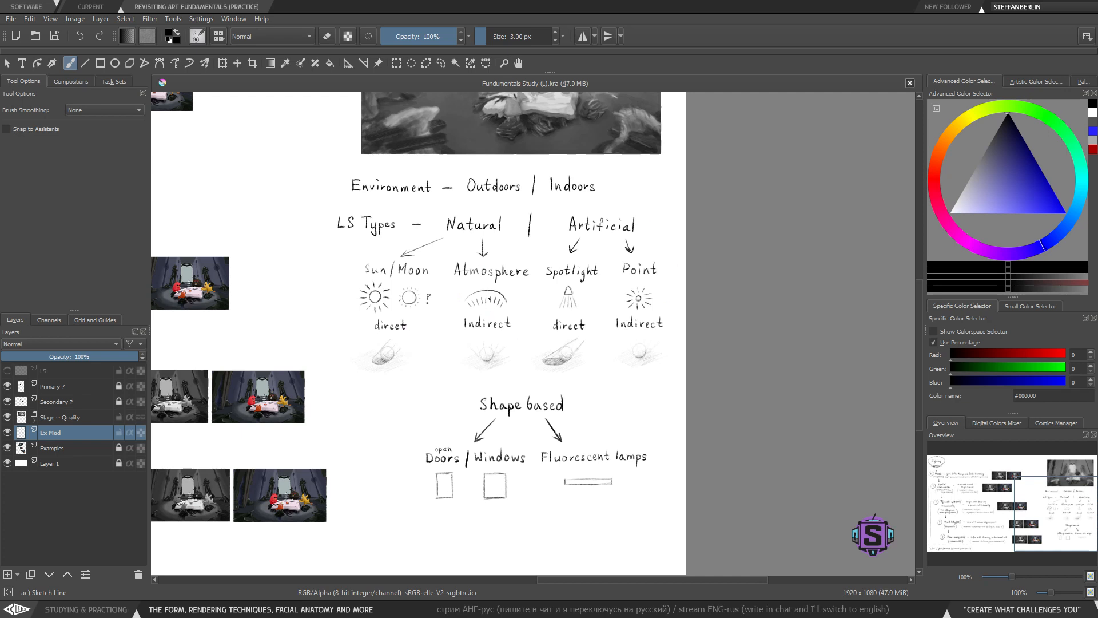
pyautogui.moveTo(491, 330); pyautogui.dragTo(500, 332)
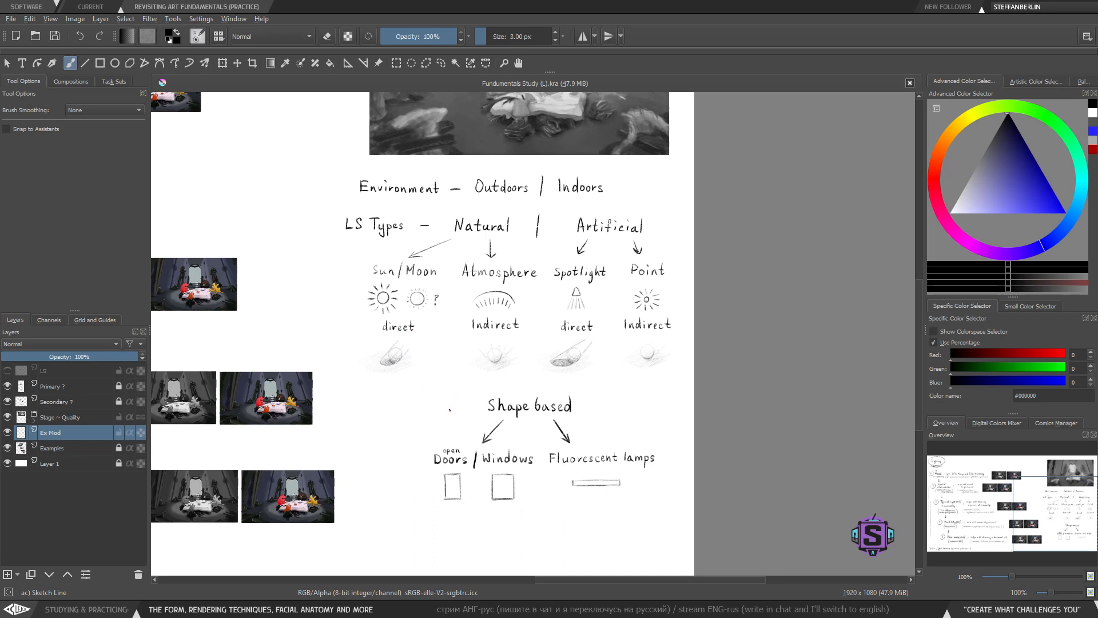
pyautogui.moveTo(472, 426); pyautogui.dragTo(464, 412)
pyautogui.moveTo(529, 361); pyautogui.dragTo(541, 401)
pyautogui.hotkey('ctrl', '+')
pyautogui.moveTo(335, 409); pyautogui.dragTo(506, 394)
pyautogui.moveTo(382, 350); pyautogui.dragTo(504, 363)
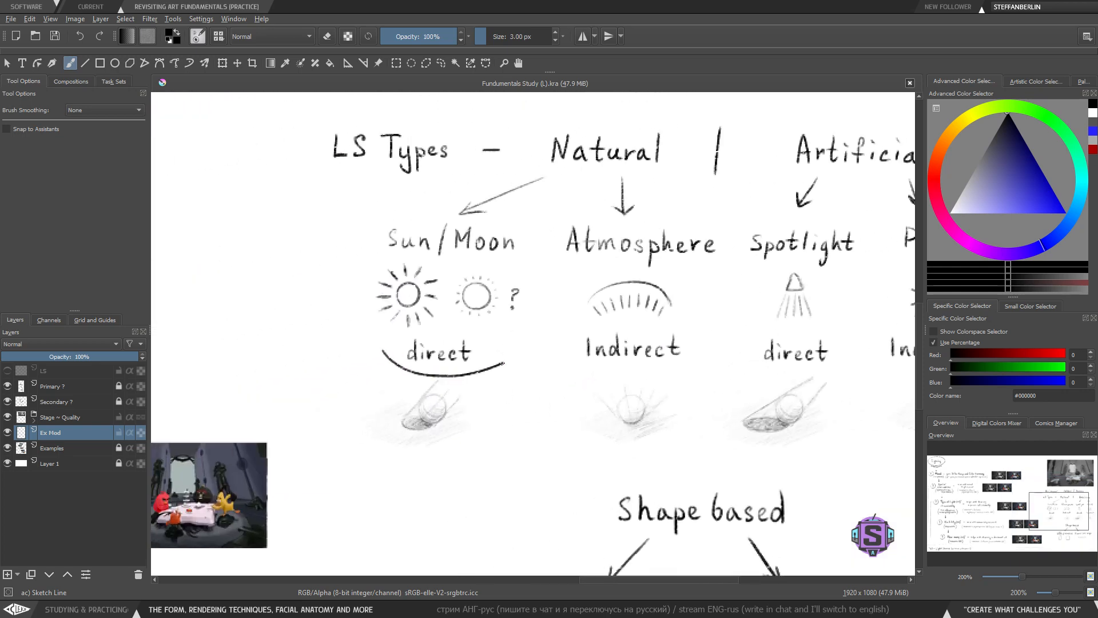
pyautogui.hotkey('ctrl', 'z')
# - Try adding marks beneath the Doors / Windows and Fluorescent lamps examples
pyautogui.moveTo(522, 429); pyautogui.dragTo(490, 457)
pyautogui.moveTo(464, 403); pyautogui.dragTo(436, 380)
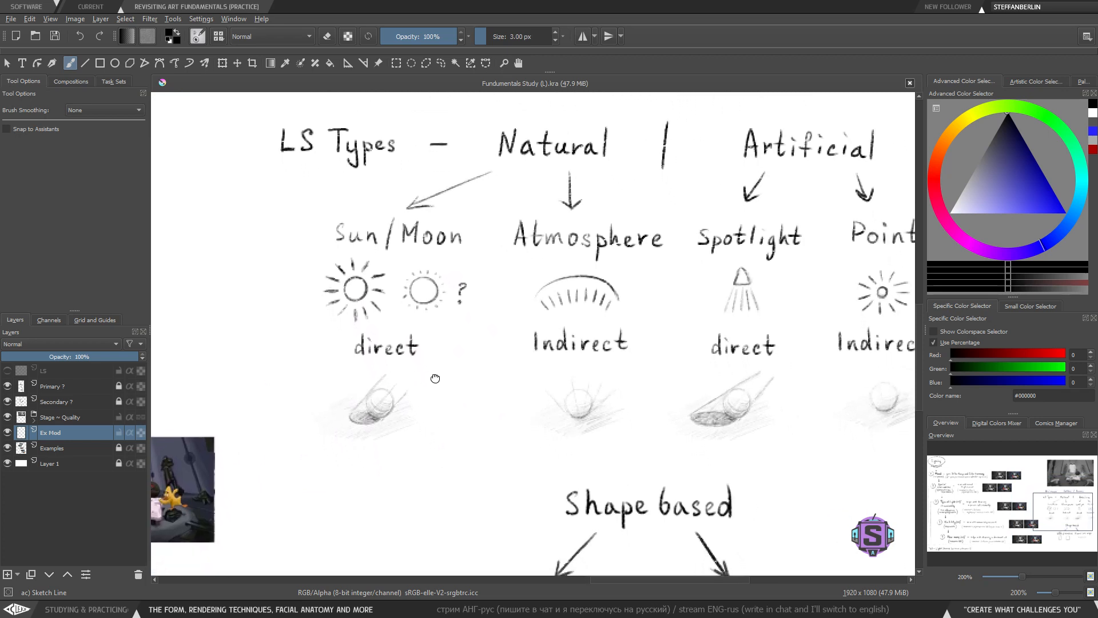
pyautogui.moveTo(458, 429); pyautogui.dragTo(375, 422)
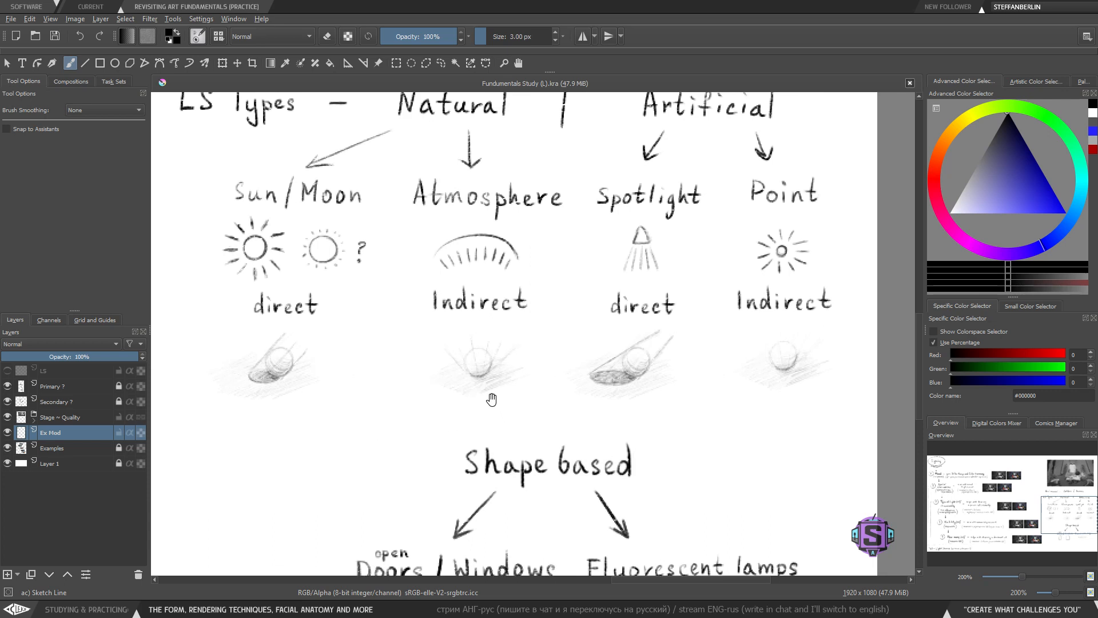
pyautogui.moveTo(493, 392); pyautogui.dragTo(492, 398)
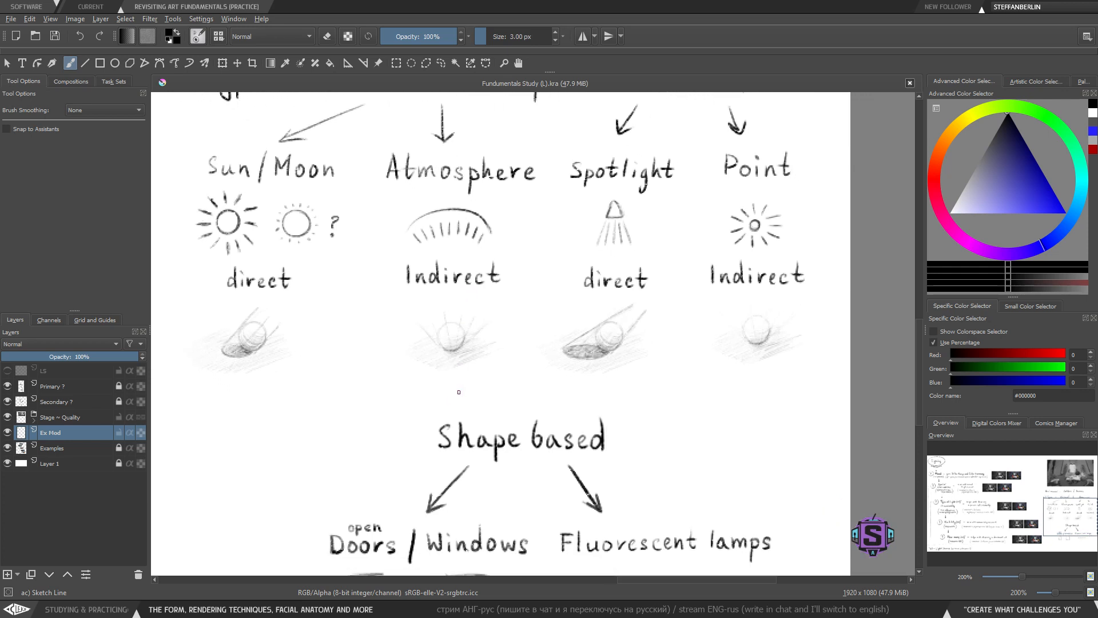
pyautogui.moveTo(451, 468); pyautogui.dragTo(441, 329)
pyautogui.moveTo(406, 467); pyautogui.dragTo(436, 407)
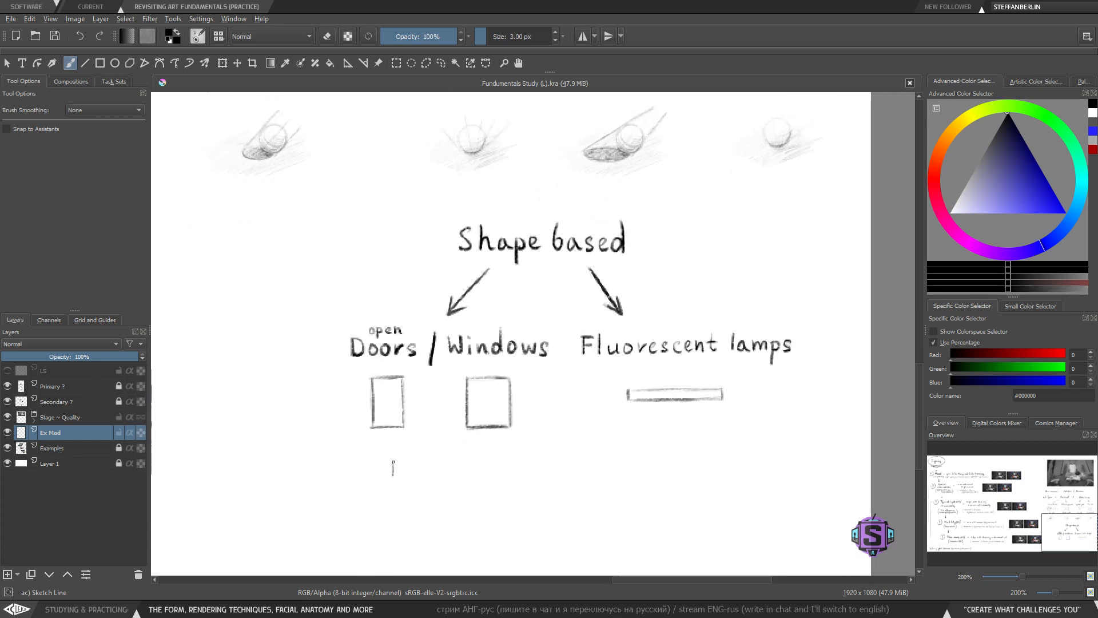
pyautogui.hotkey('ctrl', 'z')
pyautogui.hotkey('ctrl', 'z')
pyautogui.moveTo(587, 429); pyautogui.dragTo(466, 441)
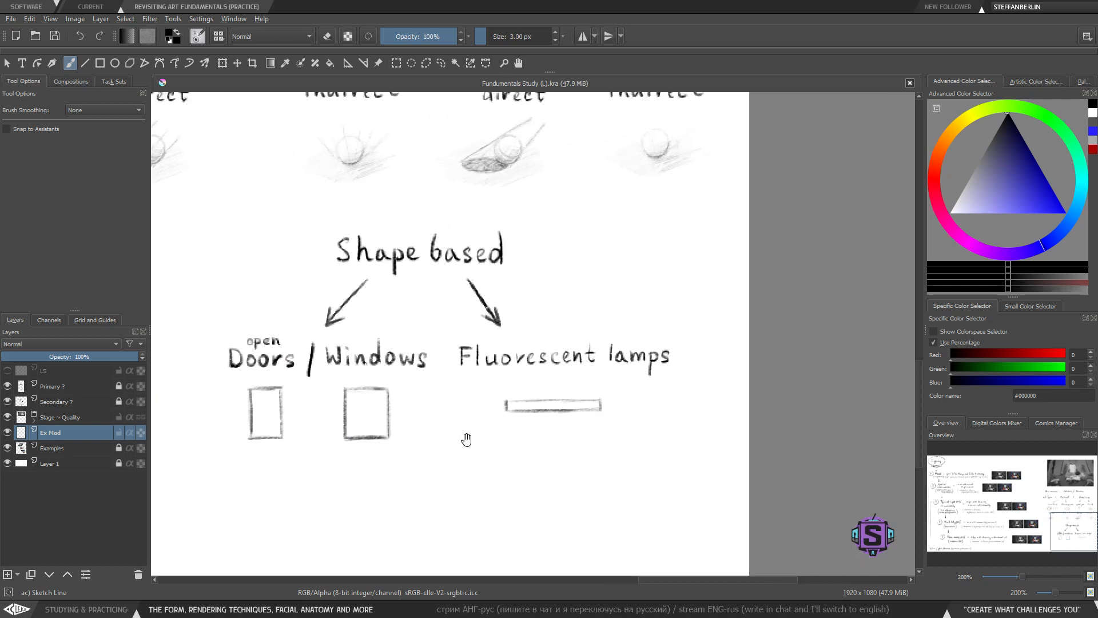
pyautogui.moveTo(480, 386)
pyautogui.mouseDown()
pyautogui.moveTo(475, 421)
pyautogui.moveTo(635, 380)
pyautogui.mouseUp()
pyautogui.hotkey('ctrl', 'z')
pyautogui.scroll(-4, 529, 404)
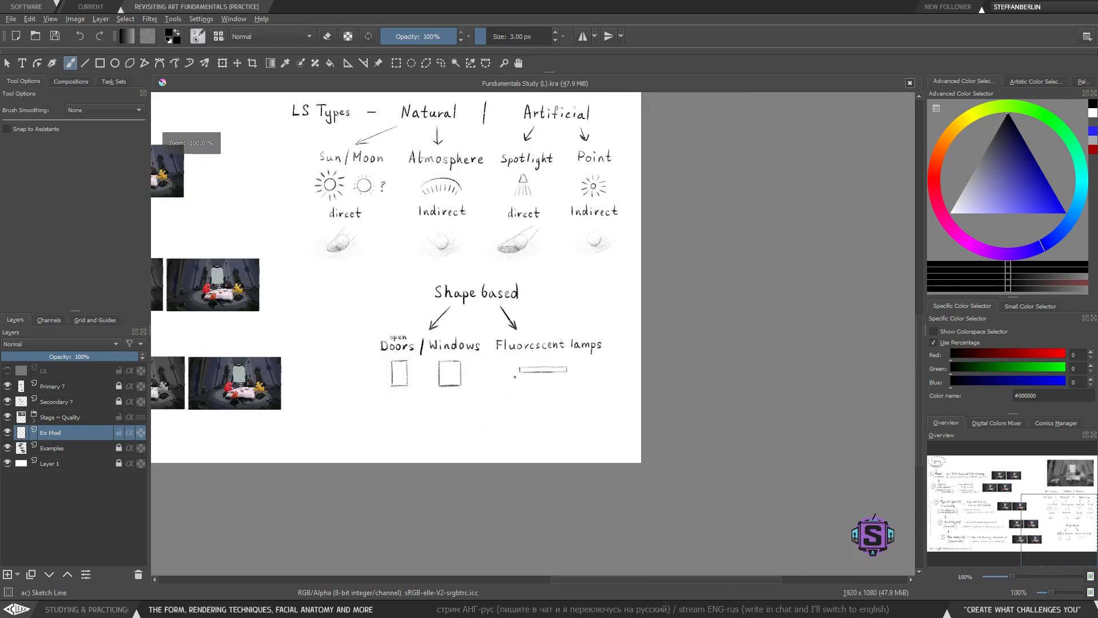
pyautogui.moveTo(529, 404); pyautogui.dragTo(533, 433)
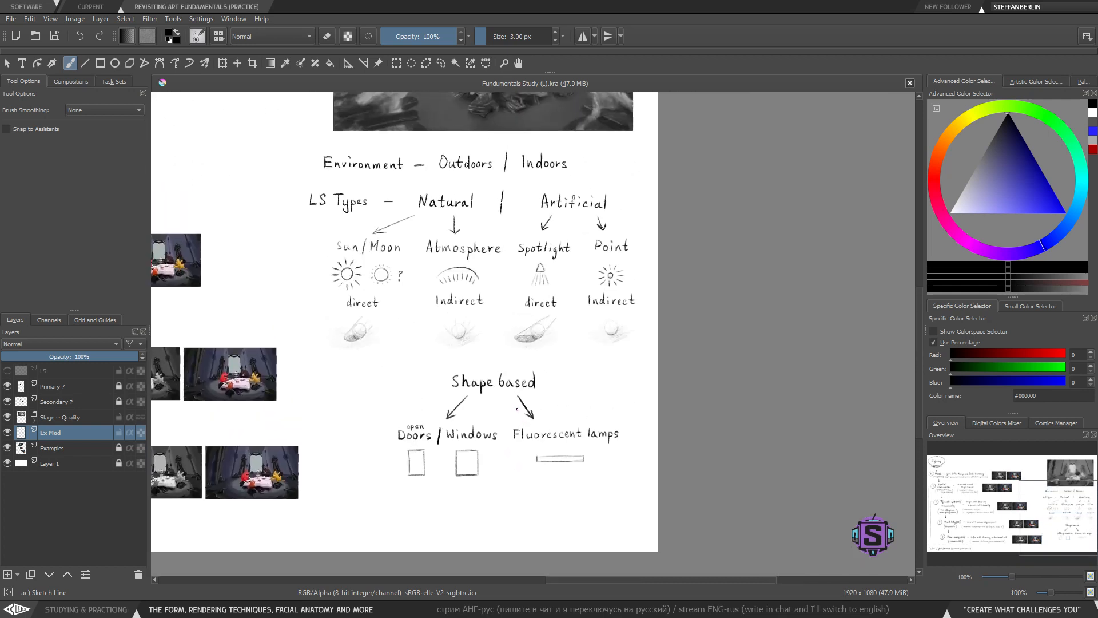
pyautogui.moveTo(486, 392); pyautogui.dragTo(516, 458)
pyautogui.scroll(1, 516, 458)
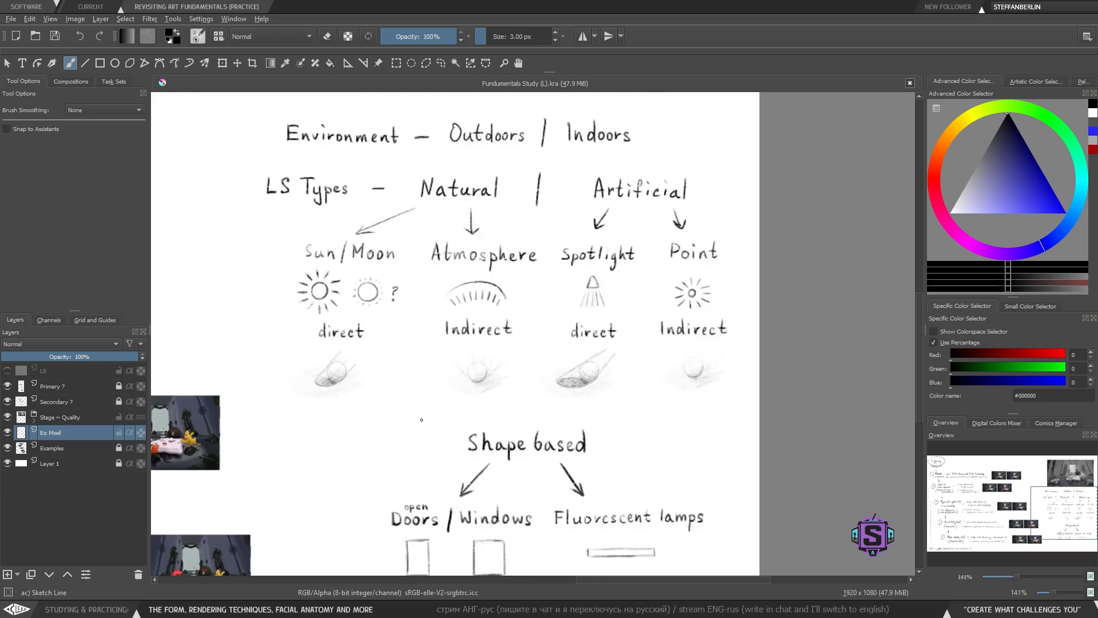
# - Circle the 'direct' examples under Sun/Moon and Spotlight
pyautogui.moveTo(392, 435)
pyautogui.mouseDown()
pyautogui.moveTo(446, 426)
pyautogui.moveTo(446, 366)
pyautogui.moveTo(402, 306)
pyautogui.moveTo(342, 362)
pyautogui.moveTo(338, 393)
pyautogui.moveTo(423, 400)
pyautogui.mouseUp()
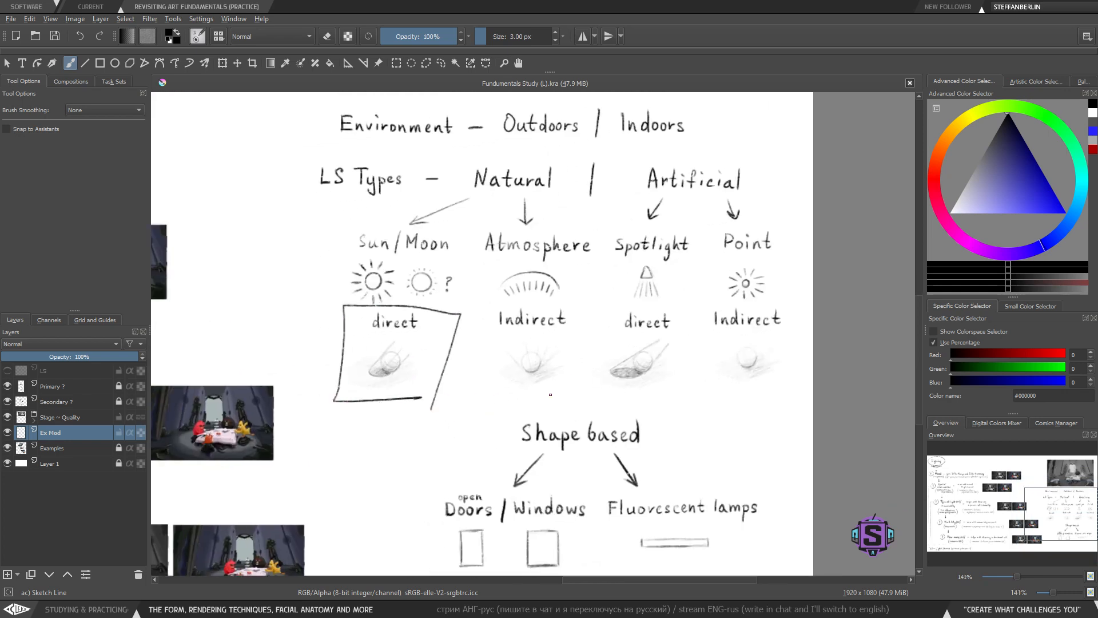
pyautogui.hotkey('ctrl', 'z')
pyautogui.moveTo(447, 287)
pyautogui.mouseDown()
pyautogui.moveTo(318, 378)
pyautogui.moveTo(357, 302)
pyautogui.mouseUp()
pyautogui.moveTo(674, 293); pyautogui.dragTo(599, 331)
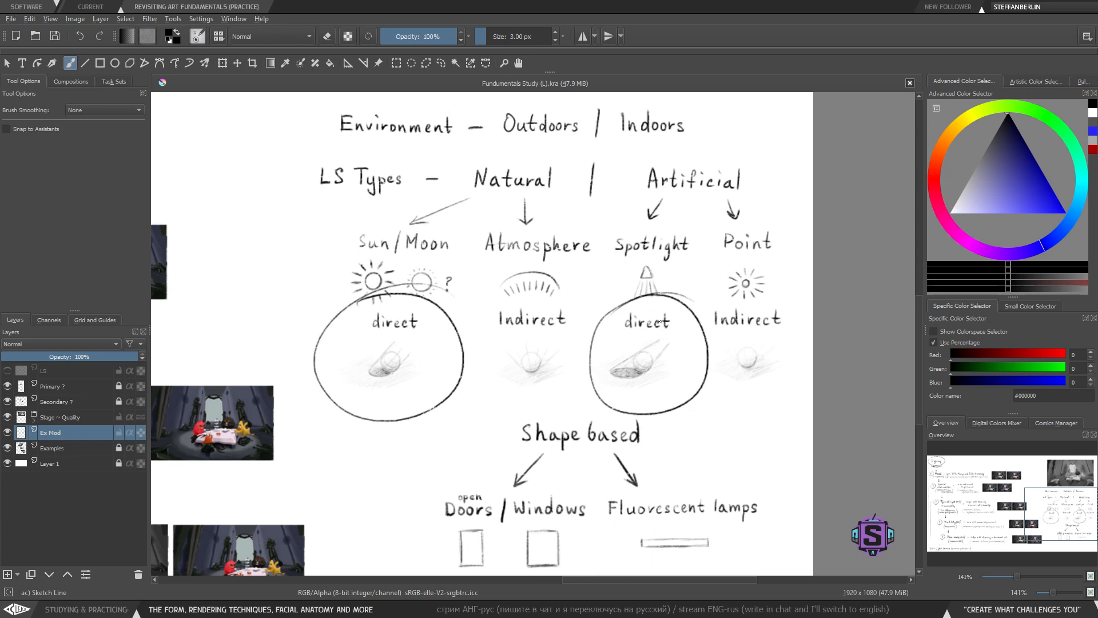
# - Try circling the Point shading example and the Fluorescent lamps entry
pyautogui.moveTo(525, 402); pyautogui.dragTo(492, 382)
pyautogui.moveTo(732, 271)
pyautogui.mouseDown()
pyautogui.moveTo(682, 286)
pyautogui.moveTo(702, 381)
pyautogui.moveTo(702, 270)
pyautogui.mouseUp()
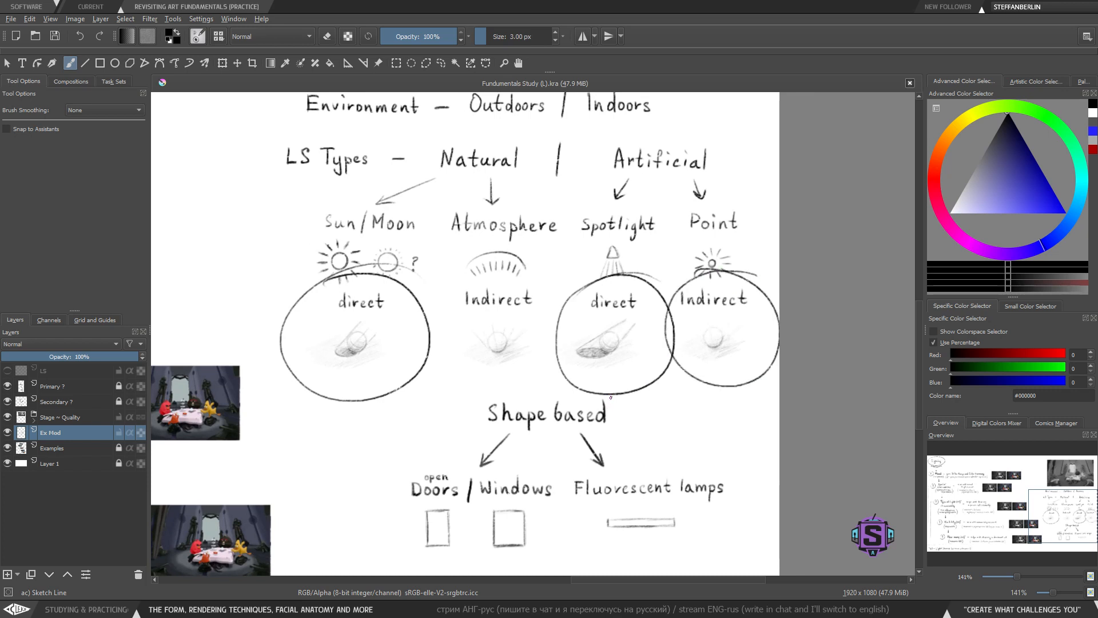
pyautogui.moveTo(658, 446)
pyautogui.mouseDown()
pyautogui.moveTo(636, 378)
pyautogui.moveTo(611, 394)
pyautogui.mouseUp()
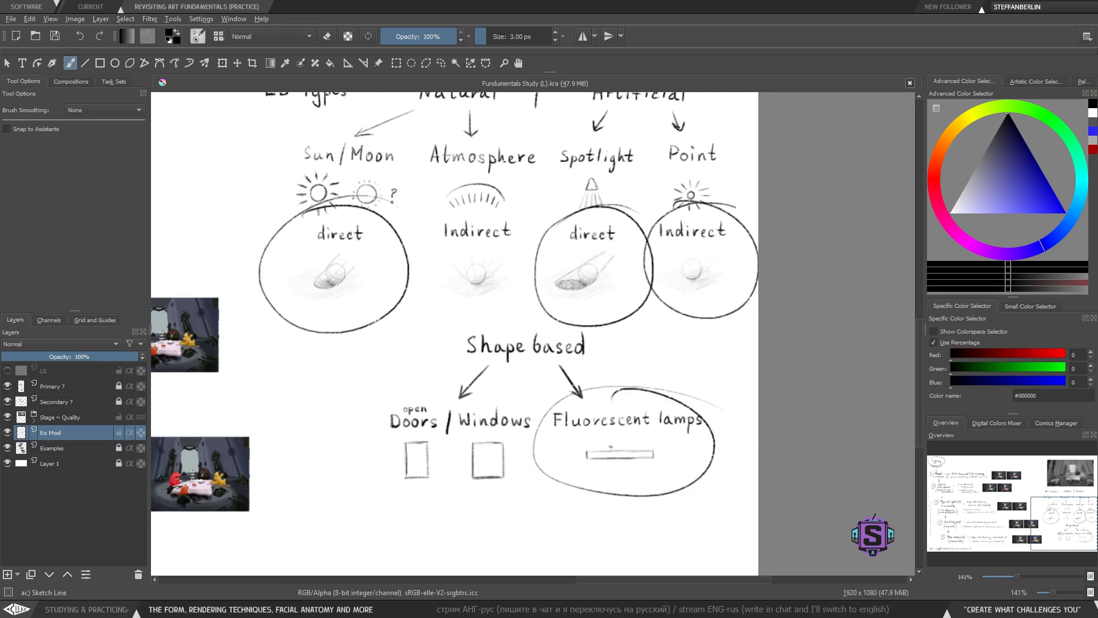
pyautogui.moveTo(563, 428); pyautogui.dragTo(597, 437)
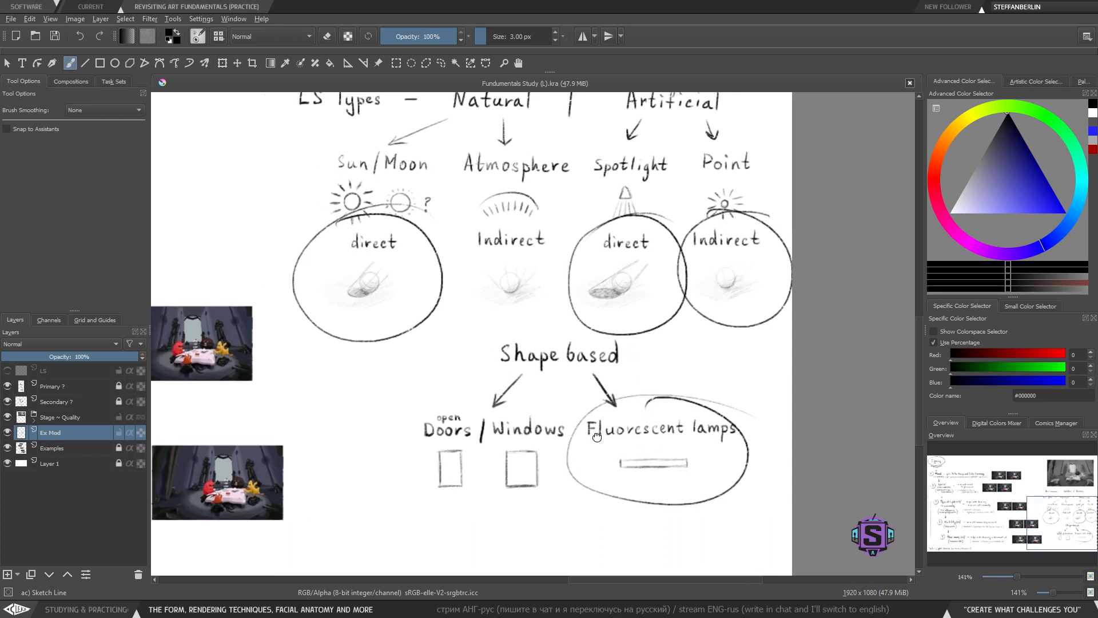
# - Try boxing the Atmosphere and Doors / Windows entries, then undo all the circles and boxes
pyautogui.moveTo(454, 139)
pyautogui.mouseDown()
pyautogui.moveTo(584, 295)
pyautogui.moveTo(448, 134)
pyautogui.mouseUp()
pyautogui.moveTo(409, 396)
pyautogui.mouseDown()
pyautogui.moveTo(406, 532)
pyautogui.moveTo(595, 538)
pyautogui.moveTo(585, 383)
pyautogui.moveTo(368, 390)
pyautogui.mouseUp()
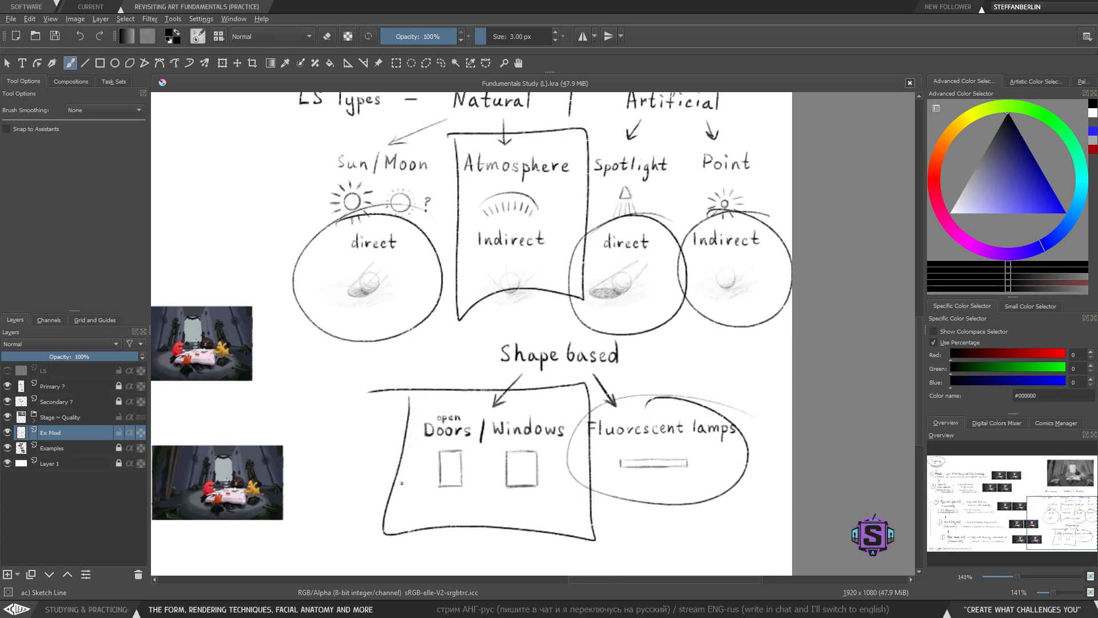
pyautogui.hotkey('ctrl', 'z')
pyautogui.hotkey('ctrl', 'z')
pyautogui.hotkey('ctrl', 'z')
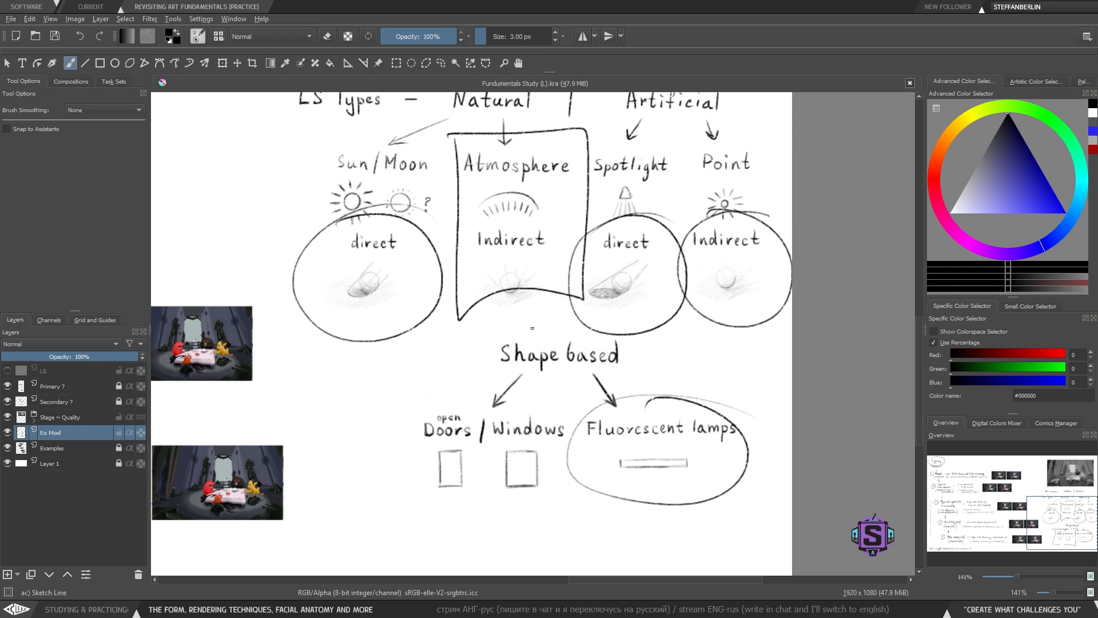
pyautogui.hotkey('ctrl', 'z')
pyautogui.hotkey('ctrl', 'z')
pyautogui.hotkey('ctrl', 'z')
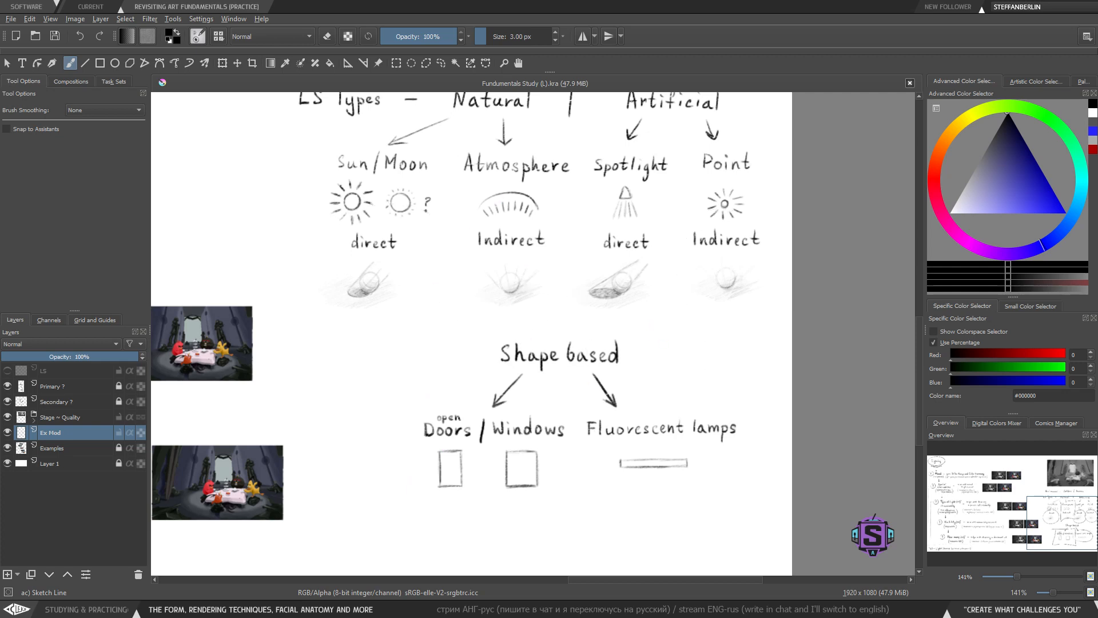
# - Try circling the 'direct' and 'Indirect' labels one at a time, undoing each mark
pyautogui.moveTo(395, 286); pyautogui.dragTo(394, 342)
pyautogui.moveTo(409, 285)
pyautogui.mouseDown()
pyautogui.moveTo(343, 284)
pyautogui.moveTo(412, 281)
pyautogui.mouseUp()
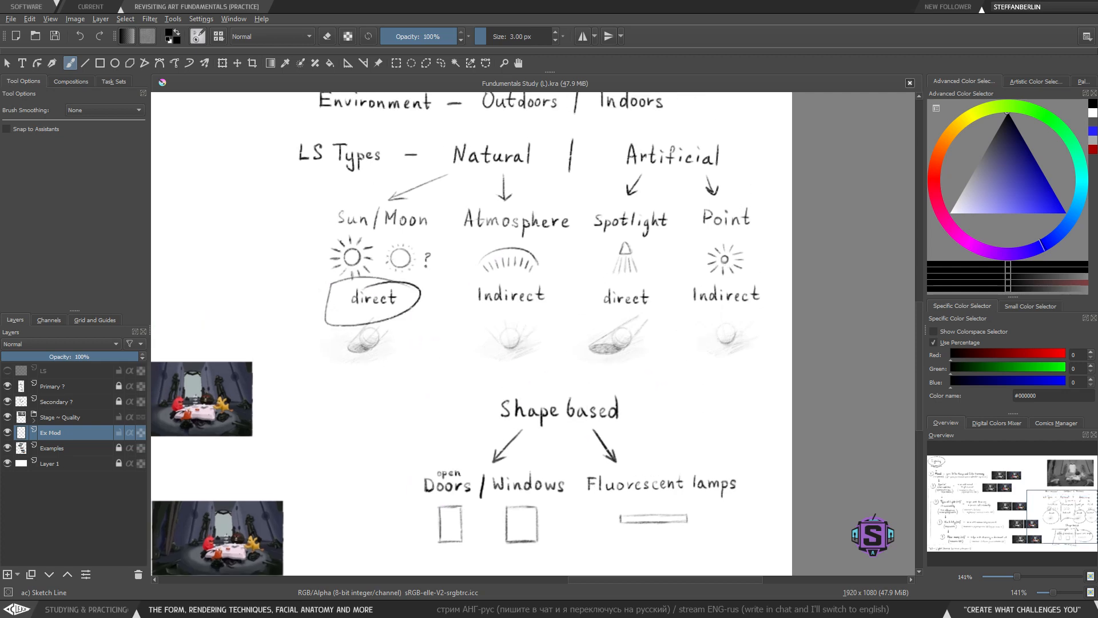
pyautogui.hotkey('ctrl', 'z')
pyautogui.moveTo(555, 281)
pyautogui.mouseDown()
pyautogui.moveTo(479, 282)
pyautogui.moveTo(557, 281)
pyautogui.mouseUp()
pyautogui.hotkey('ctrl', 'z')
pyautogui.moveTo(669, 280)
pyautogui.mouseDown()
pyautogui.moveTo(566, 311)
pyautogui.moveTo(681, 286)
pyautogui.mouseUp()
pyautogui.hotkey('ctrl', 'z')
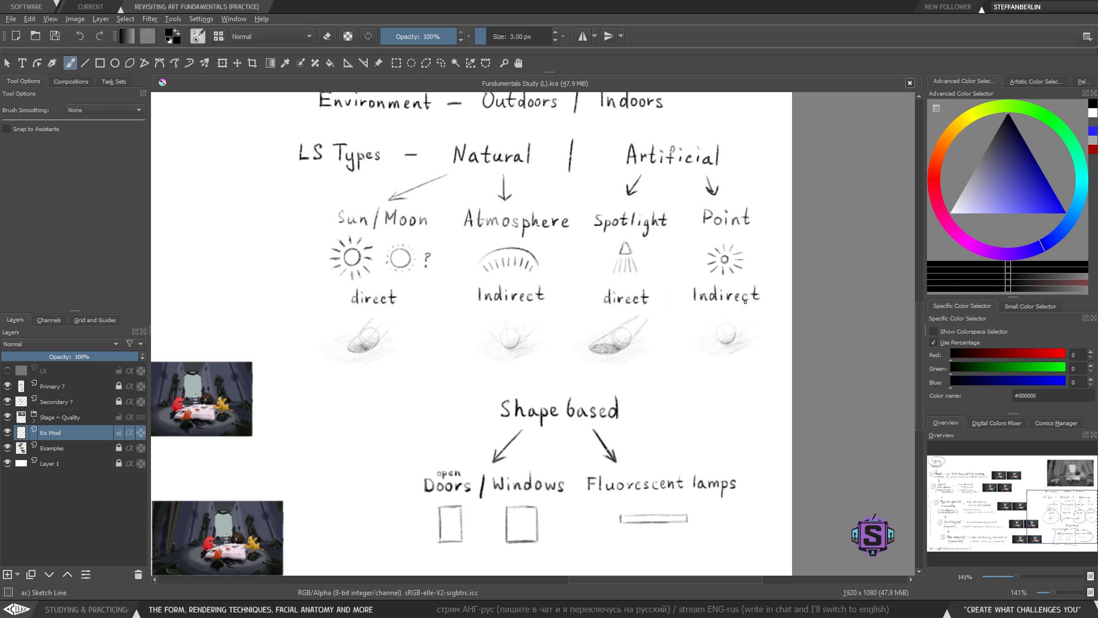
# - Try boxing the Atmosphere source with its 'Indirect' label, then undo the box
pyautogui.moveTo(574, 353); pyautogui.dragTo(549, 350)
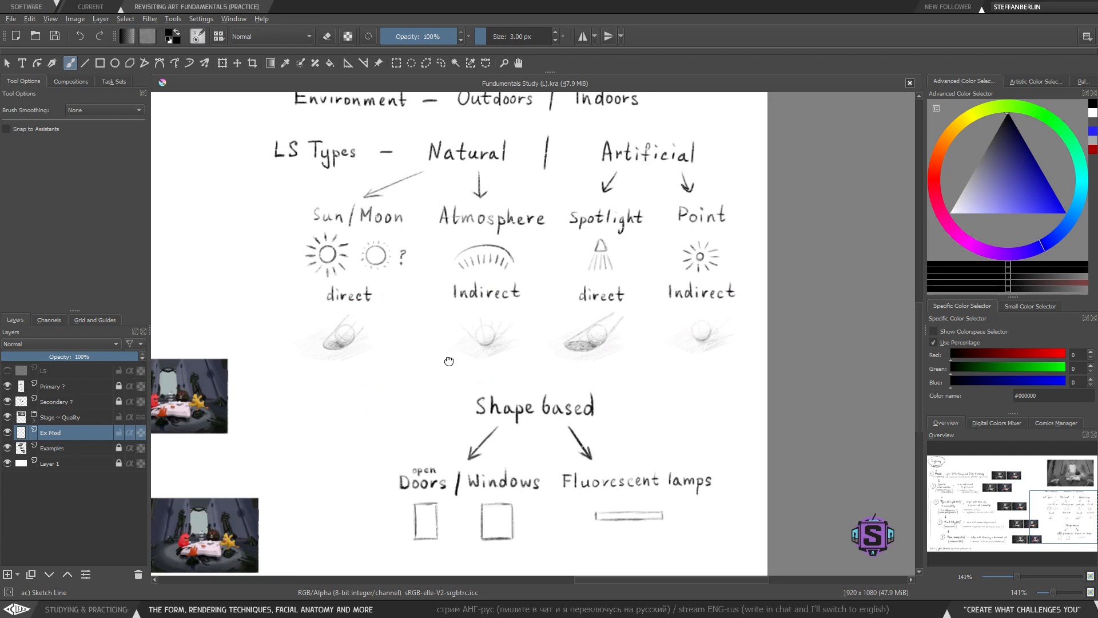
pyautogui.moveTo(449, 361); pyautogui.dragTo(440, 393)
pyautogui.moveTo(456, 353); pyautogui.dragTo(470, 409)
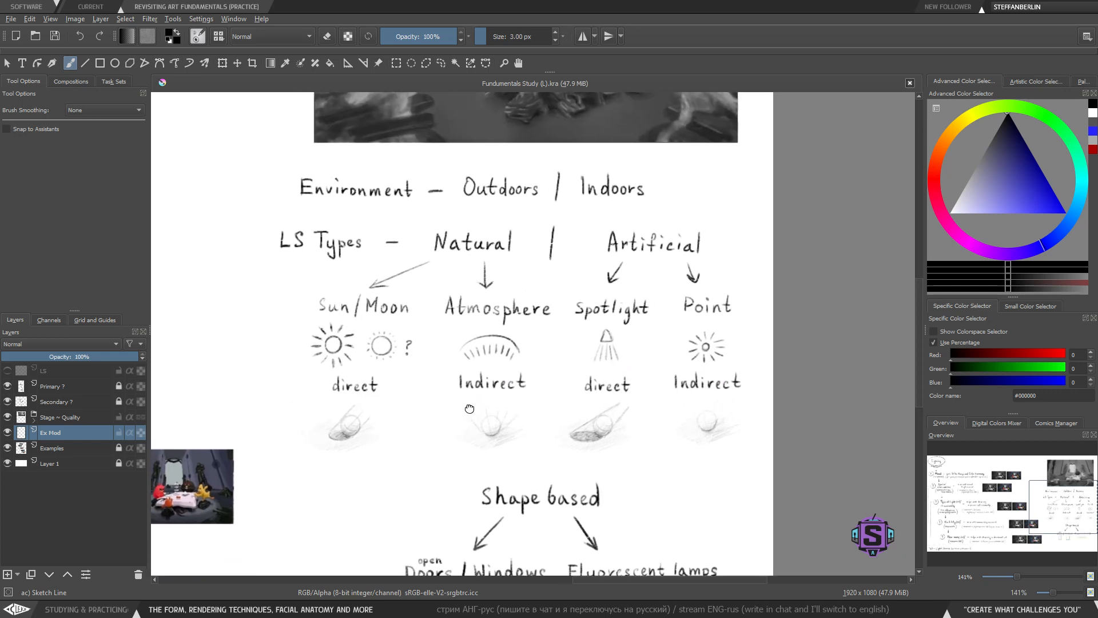
pyautogui.moveTo(506, 456); pyautogui.dragTo(501, 383)
pyautogui.moveTo(426, 192)
pyautogui.mouseDown()
pyautogui.moveTo(558, 323)
pyautogui.moveTo(451, 194)
pyautogui.mouseUp()
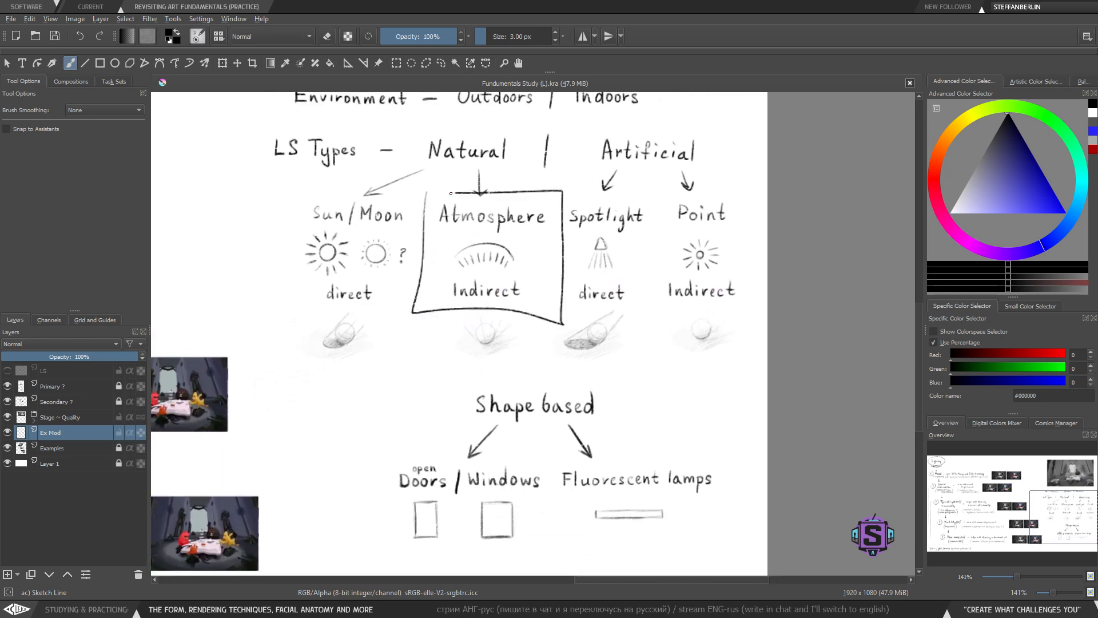
pyautogui.moveTo(457, 300)
pyautogui.mouseDown()
pyautogui.moveTo(444, 262)
pyautogui.moveTo(487, 264)
pyautogui.mouseUp()
pyautogui.hotkey('ctrl', 'z')
pyautogui.hotkey('ctrl', 'z')
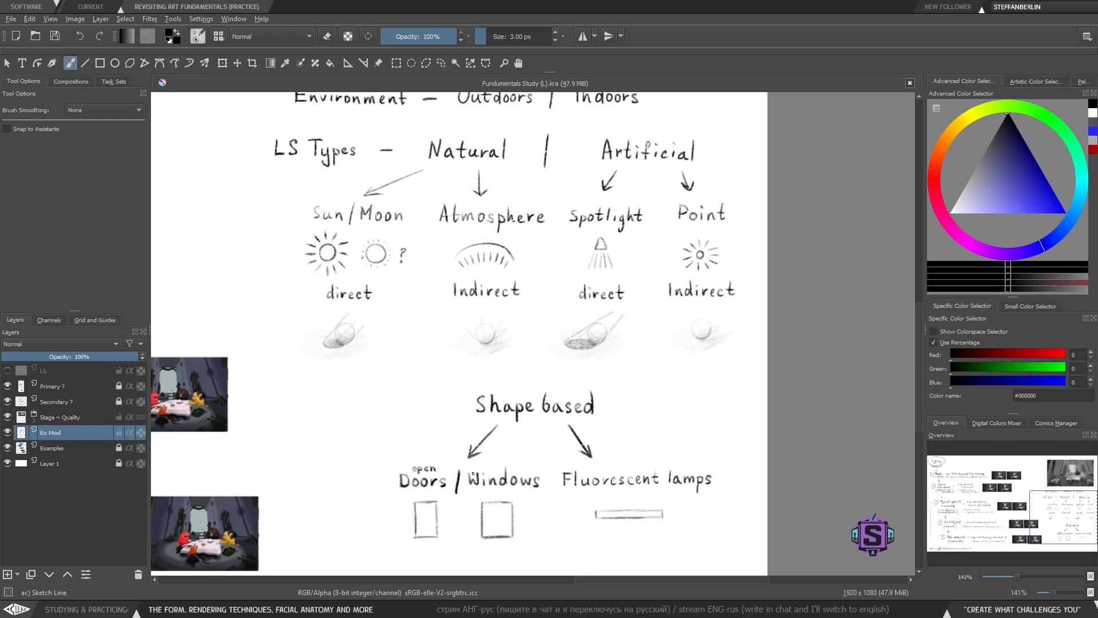
# - Try circling the door and window shapes and the Point source, undoing each mark
pyautogui.moveTo(426, 506)
pyautogui.mouseDown()
pyautogui.moveTo(422, 409)
pyautogui.moveTo(452, 393)
pyautogui.moveTo(461, 408)
pyautogui.mouseUp()
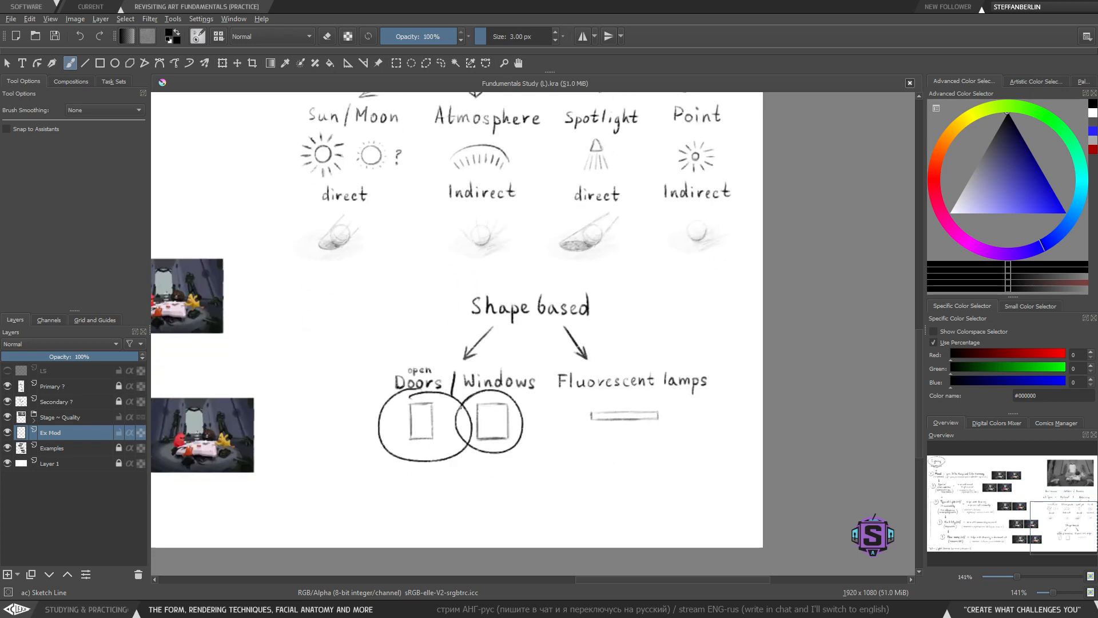
pyautogui.hotkey('ctrl', 'z')
pyautogui.hotkey('ctrl', 'z')
pyautogui.moveTo(591, 457)
pyautogui.mouseDown()
pyautogui.moveTo(547, 506)
pyautogui.moveTo(536, 583)
pyautogui.mouseUp()
pyautogui.moveTo(681, 263)
pyautogui.mouseDown()
pyautogui.moveTo(652, 255)
pyautogui.moveTo(657, 270)
pyautogui.mouseUp()
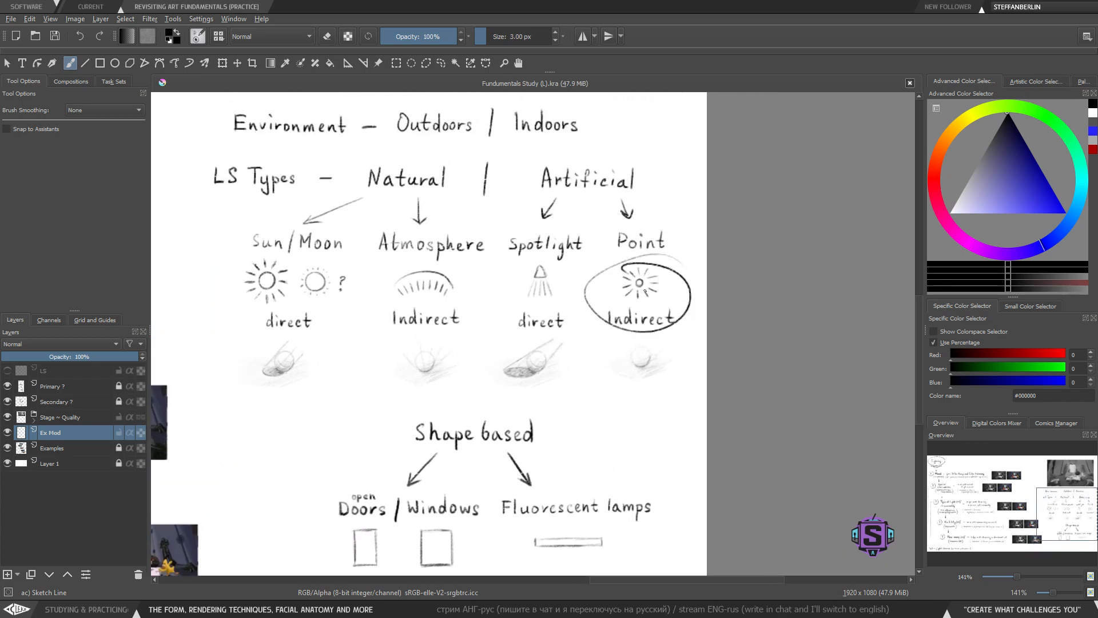
pyautogui.hotkey('ctrl', 'z')
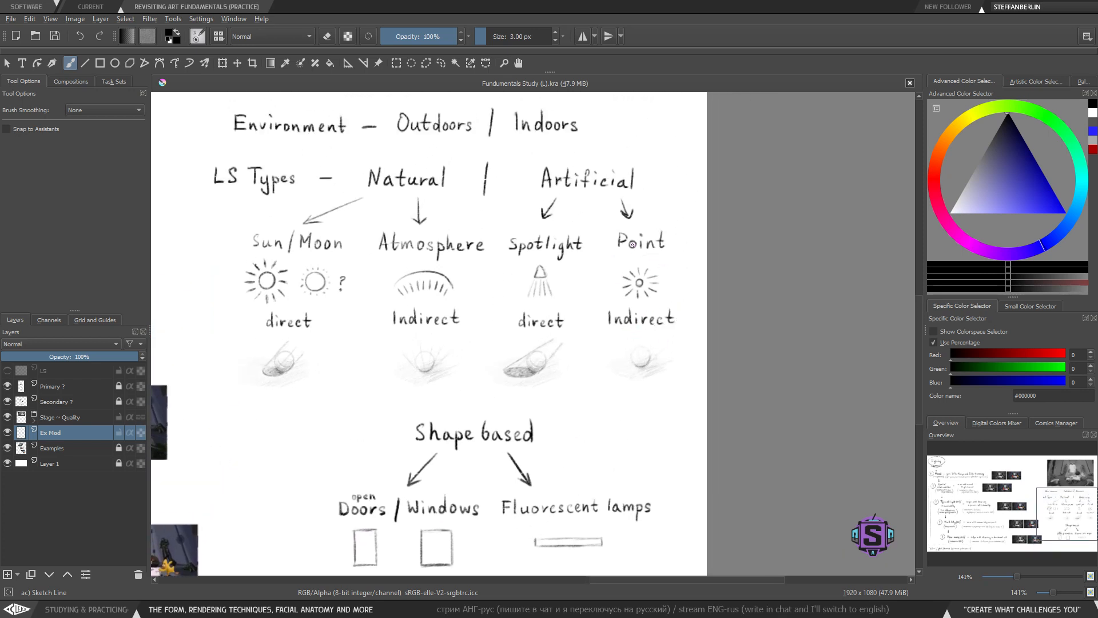
# - Try boxing Point's 'Indirect' label and striking through the four labels, then undo those marks
pyautogui.moveTo(597, 300)
pyautogui.mouseDown()
pyautogui.moveTo(598, 337)
pyautogui.moveTo(688, 342)
pyautogui.moveTo(687, 302)
pyautogui.moveTo(585, 298)
pyautogui.mouseUp()
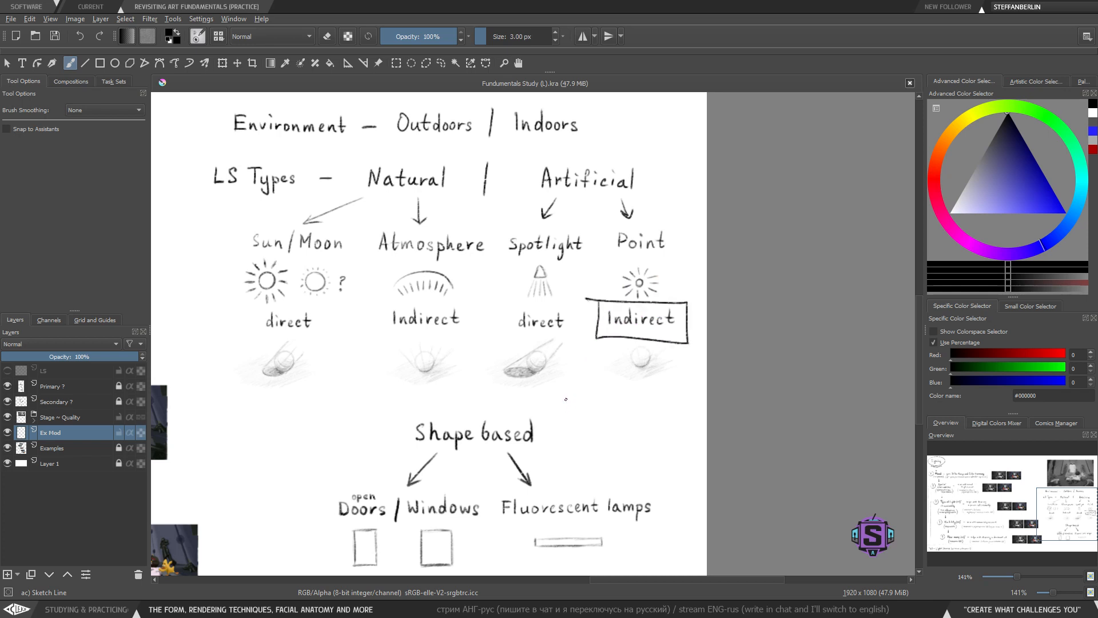
pyautogui.hotkey('ctrl', 'z')
pyautogui.moveTo(544, 338); pyautogui.dragTo(589, 376)
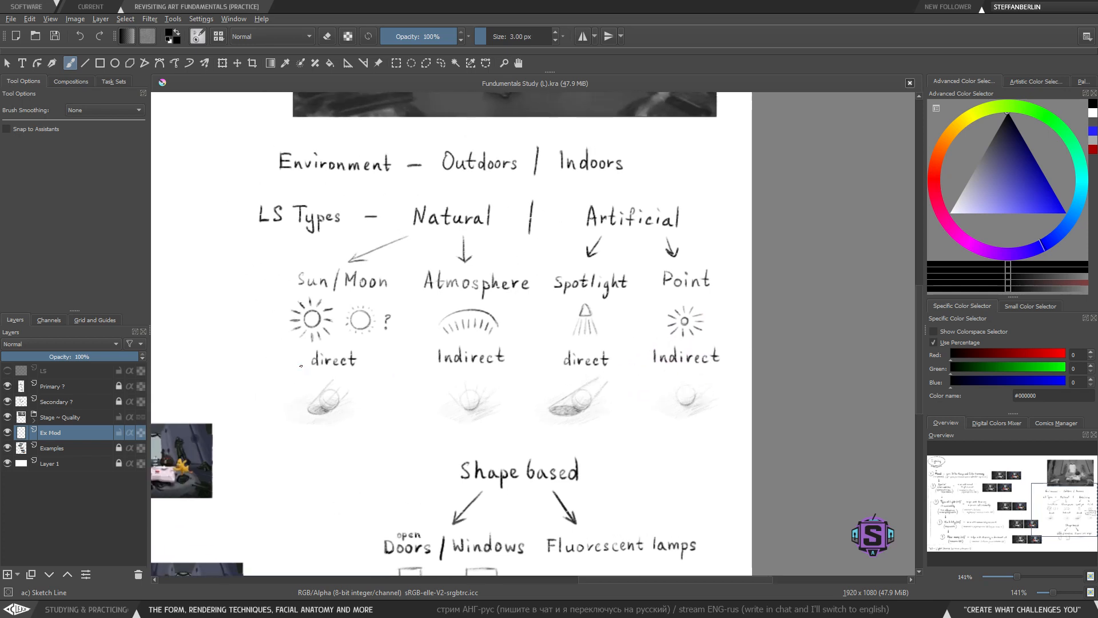
pyautogui.moveTo(285, 374)
pyautogui.mouseDown()
pyautogui.moveTo(515, 346)
pyautogui.moveTo(732, 349)
pyautogui.mouseUp()
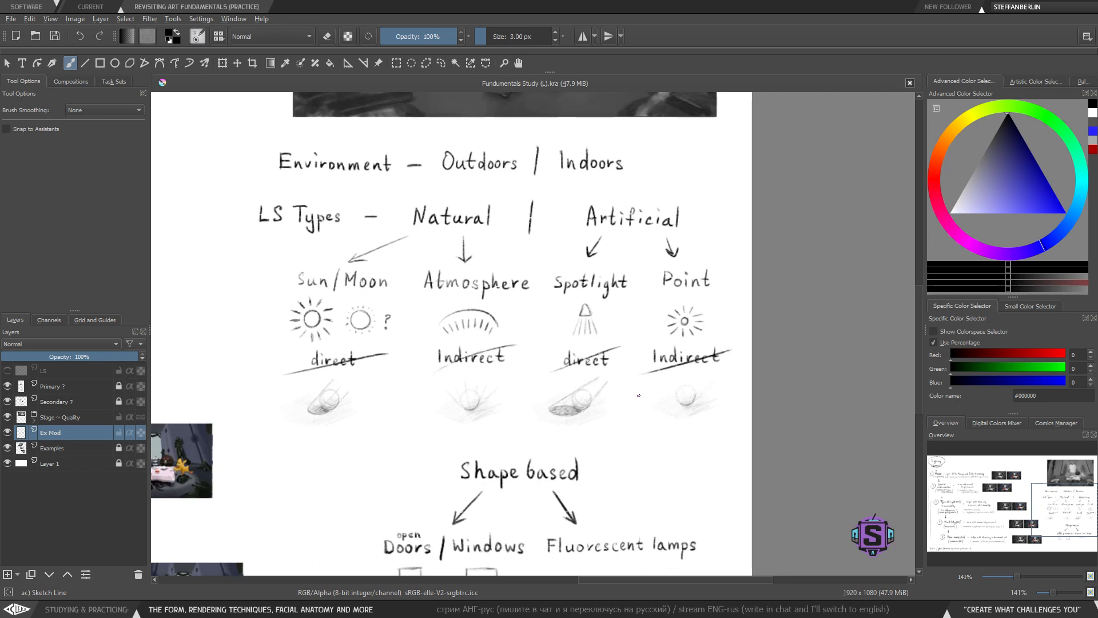
pyautogui.moveTo(581, 494)
pyautogui.mouseDown()
pyautogui.moveTo(576, 387)
pyautogui.moveTo(580, 515)
pyautogui.mouseUp()
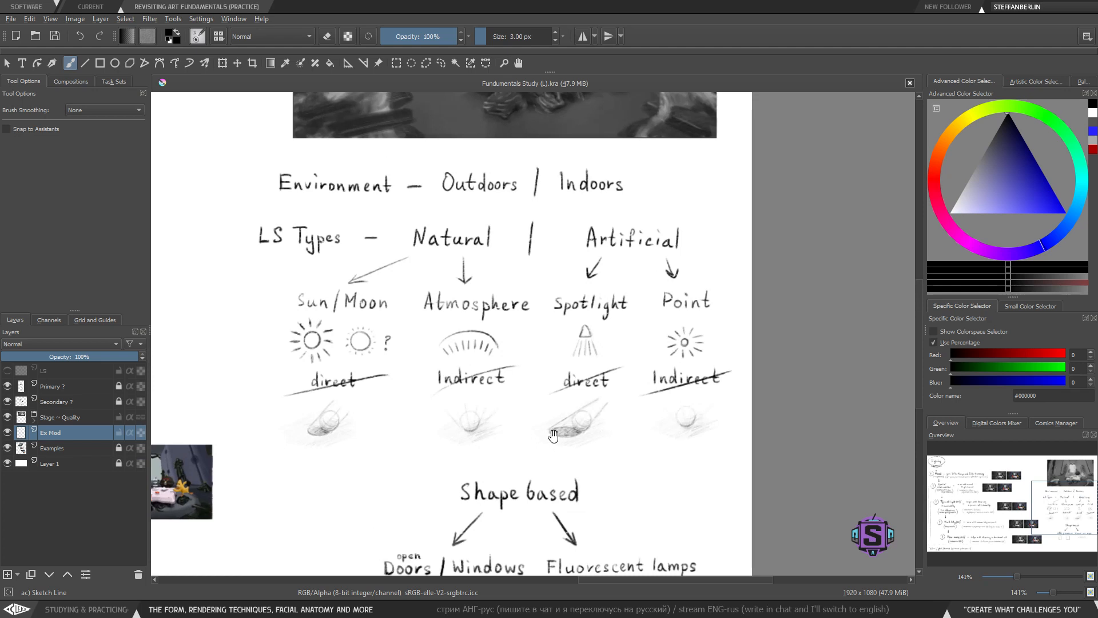
pyautogui.hotkey('ctrl', 'z')
pyautogui.hotkey('ctrl', 'z')
pyautogui.hotkey('ctrl', 'z')
pyautogui.hotkey('ctrl', 'z')
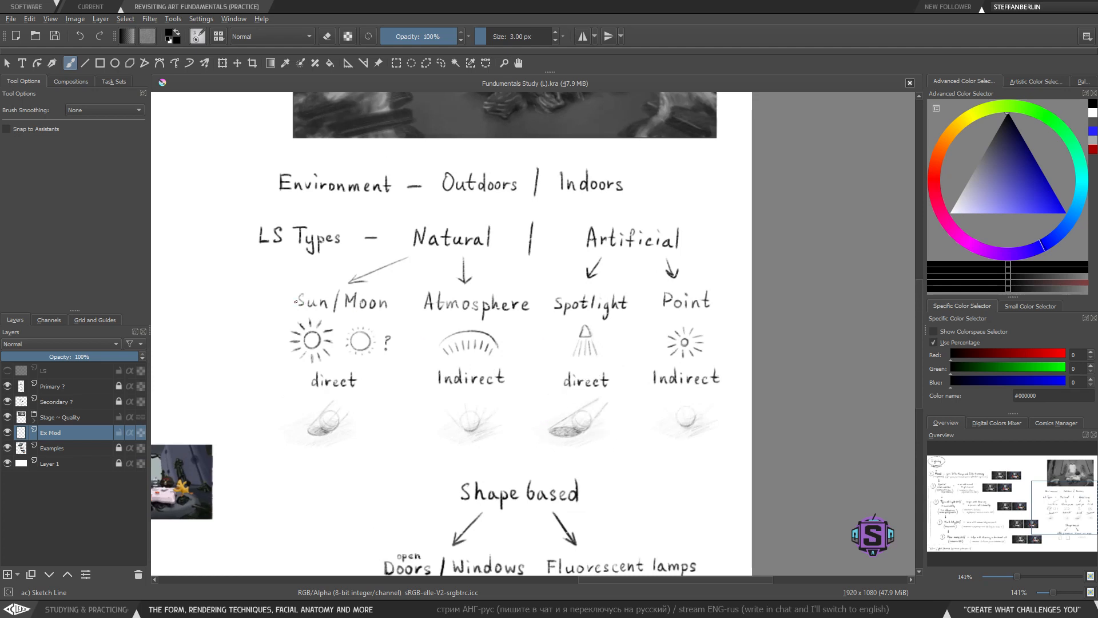
# - Try circling the Sun/Moon, Atmosphere, Spotlight and Point sources, undoing each attempt
pyautogui.moveTo(303, 276)
pyautogui.mouseDown()
pyautogui.moveTo(263, 343)
pyautogui.moveTo(404, 355)
pyautogui.moveTo(374, 277)
pyautogui.moveTo(279, 280)
pyautogui.mouseUp()
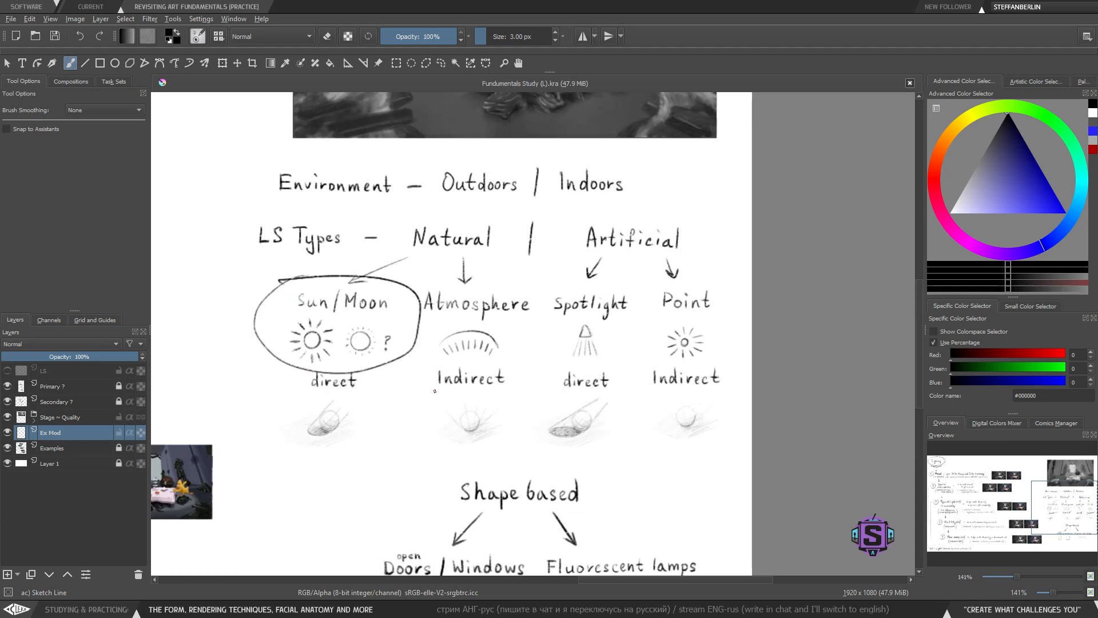
pyautogui.hotkey('ctrl', 'z')
pyautogui.moveTo(417, 278)
pyautogui.mouseDown()
pyautogui.moveTo(514, 363)
pyautogui.moveTo(411, 280)
pyautogui.mouseUp()
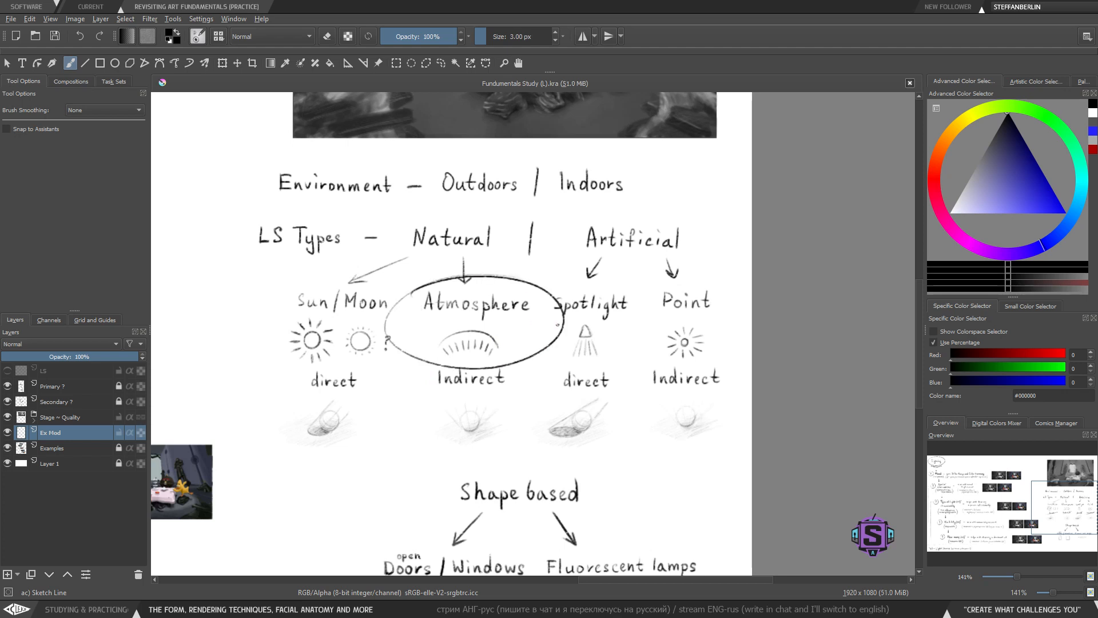
pyautogui.hotkey('ctrl', 'z')
pyautogui.moveTo(626, 288)
pyautogui.mouseDown()
pyautogui.moveTo(641, 332)
pyautogui.moveTo(572, 286)
pyautogui.mouseUp()
pyautogui.hotkey('ctrl', 'z')
pyautogui.moveTo(657, 282)
pyautogui.mouseDown()
pyautogui.moveTo(717, 369)
pyautogui.moveTo(663, 278)
pyautogui.mouseUp()
pyautogui.hotkey('ctrl', 'z')
# - Try marking the 'open' note and the Fluorescent lamps entry, undoing each mark
pyautogui.scroll(-3, 634, 382)
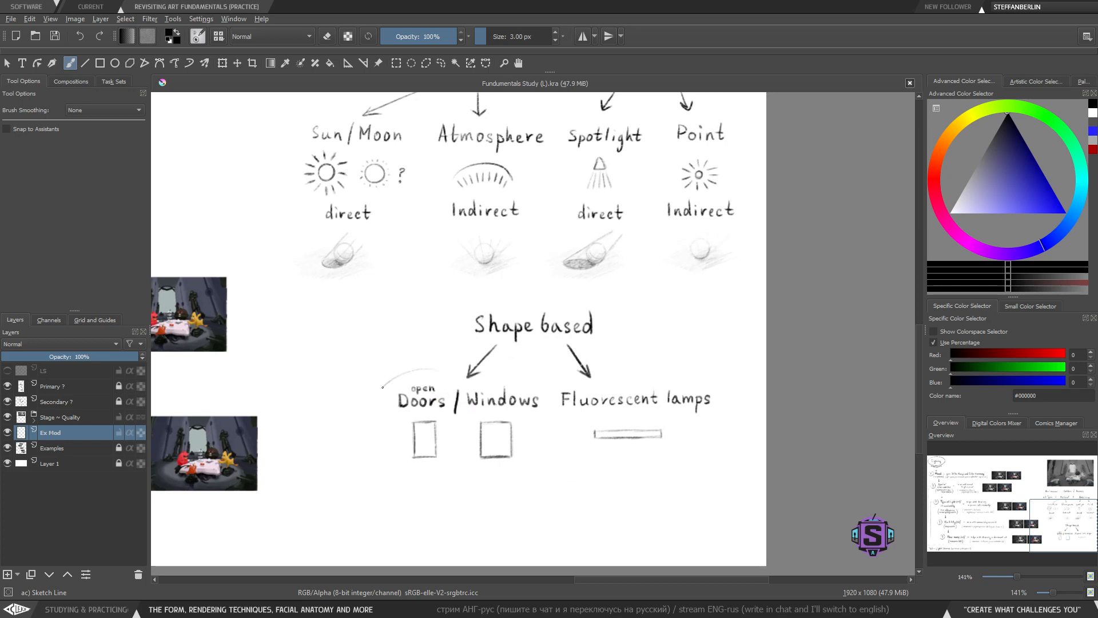
pyautogui.moveTo(383, 387); pyautogui.dragTo(400, 374)
pyautogui.hotkey('ctrl', 'z')
pyautogui.moveTo(680, 371)
pyautogui.mouseDown()
pyautogui.moveTo(755, 401)
pyautogui.moveTo(572, 366)
pyautogui.mouseUp()
pyautogui.hotkey('ctrl', 'z')
# - Try circling the Sun/Moon and Atmosphere shading examples, then undo the marks
pyautogui.scroll(2, 615, 332)
pyautogui.hscroll(-1, 457, 387)
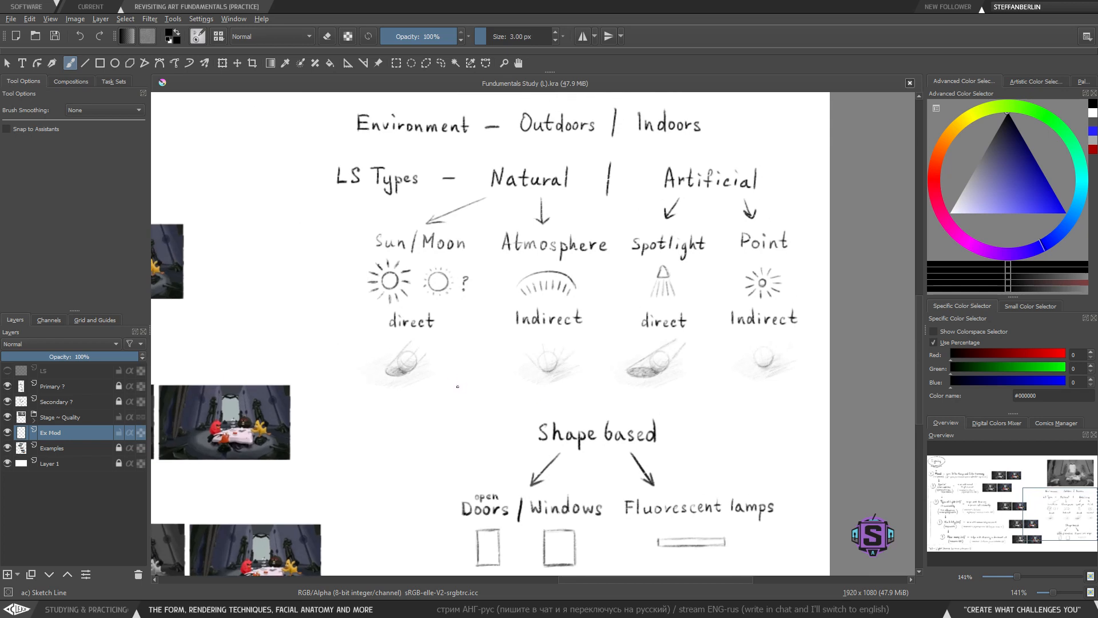
pyautogui.moveTo(461, 361)
pyautogui.mouseDown()
pyautogui.moveTo(401, 333)
pyautogui.moveTo(458, 378)
pyautogui.moveTo(432, 338)
pyautogui.moveTo(393, 375)
pyautogui.moveTo(398, 386)
pyautogui.mouseUp()
pyautogui.moveTo(523, 356); pyautogui.dragTo(564, 346)
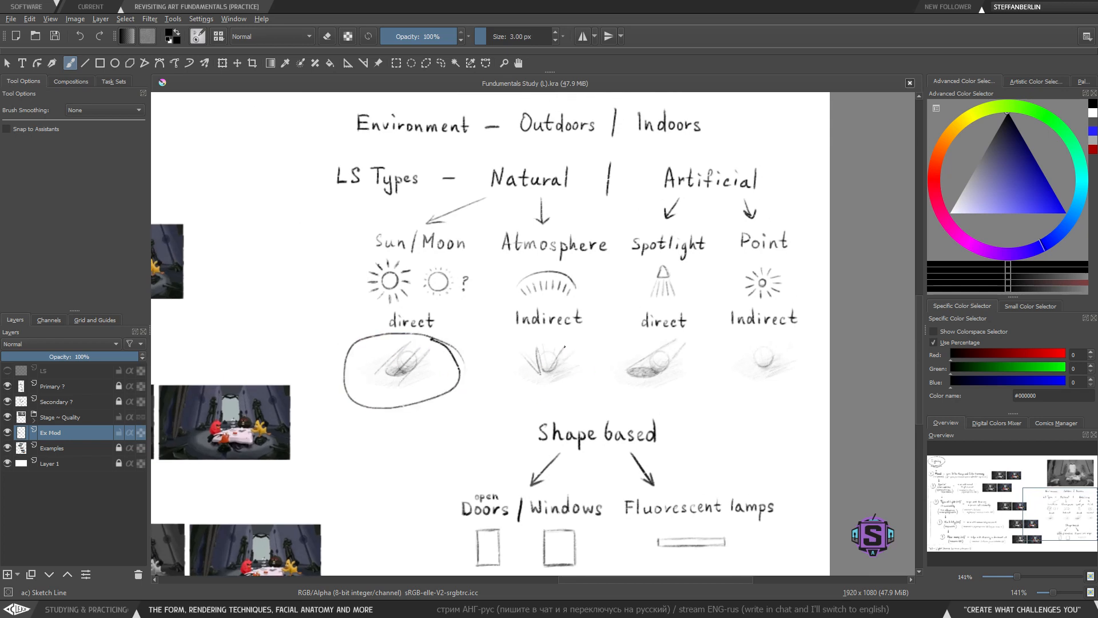
pyautogui.hotkey('ctrl', 'z')
pyautogui.hotkey('ctrl', 'z')
pyautogui.hotkey('ctrl', 'z')
pyautogui.hotkey('ctrl', 'z')
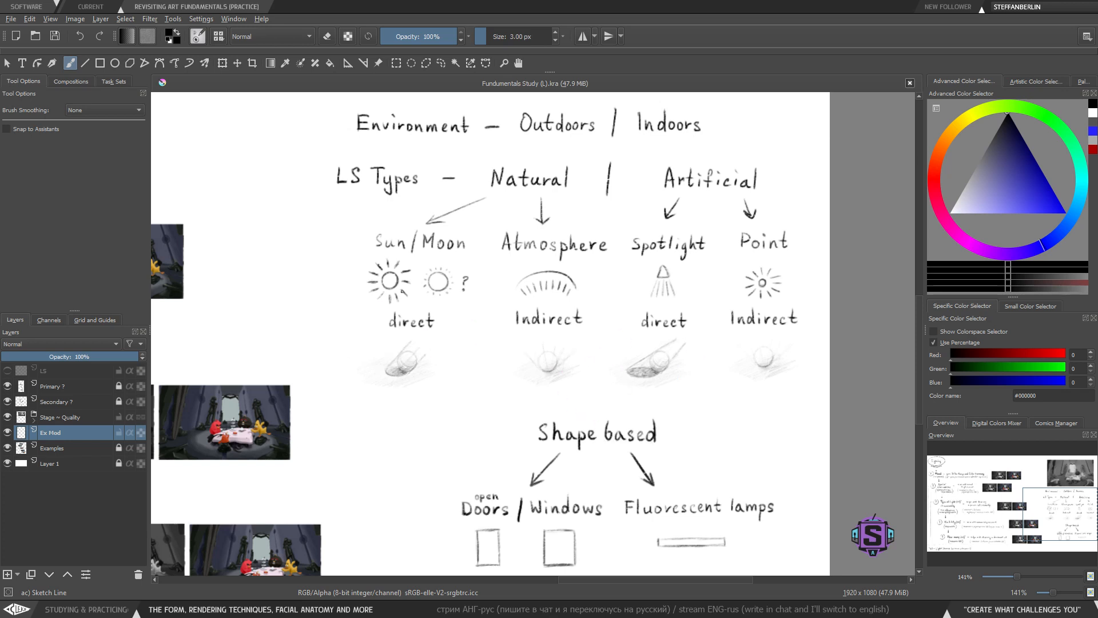
# - Erase the four 'direct' and 'Indirect' labels under the light source icons using lasso selections
pyautogui.moveTo(454, 402)
pyautogui.mouseDown()
pyautogui.moveTo(436, 380)
pyautogui.moveTo(424, 394)
pyautogui.mouseUp()
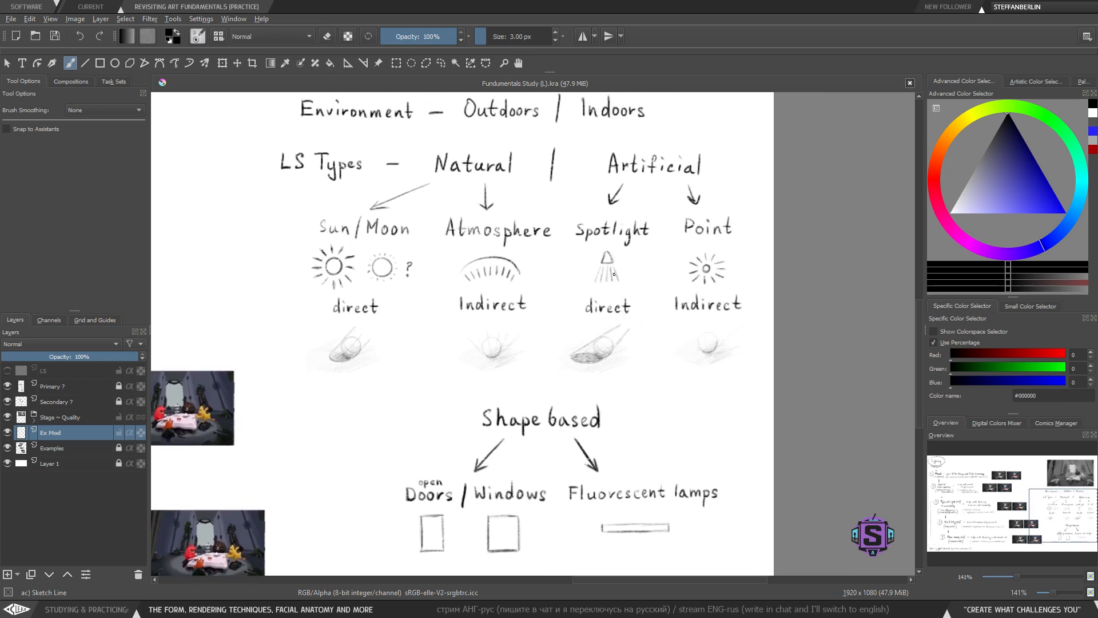
pyautogui.press('l')
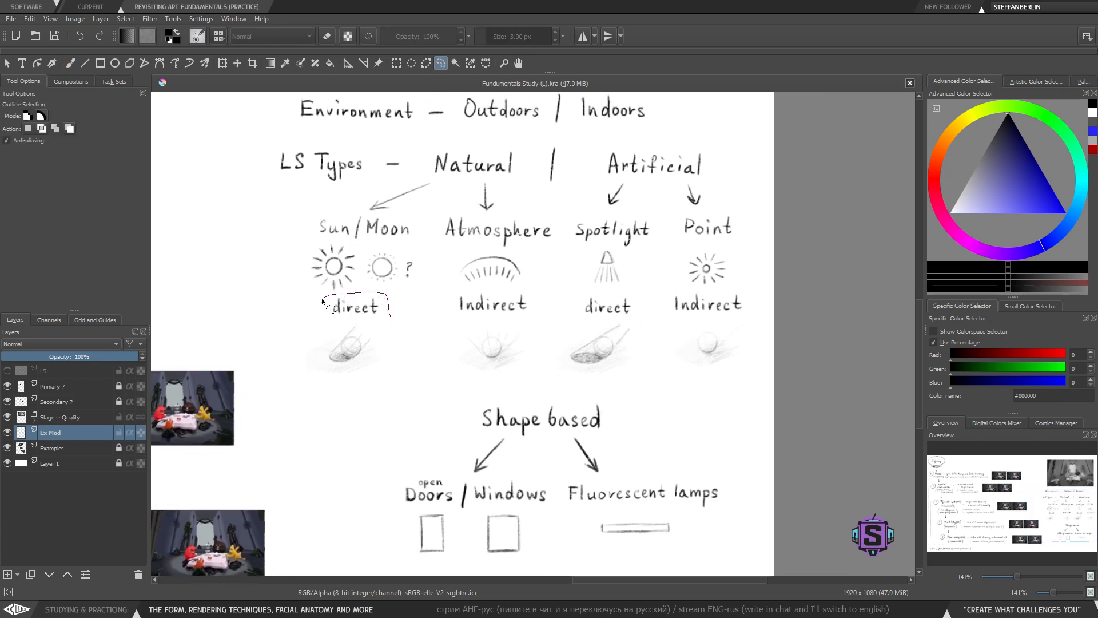
pyautogui.moveTo(321, 297); pyautogui.dragTo(320, 300)
pyautogui.press('Delete')
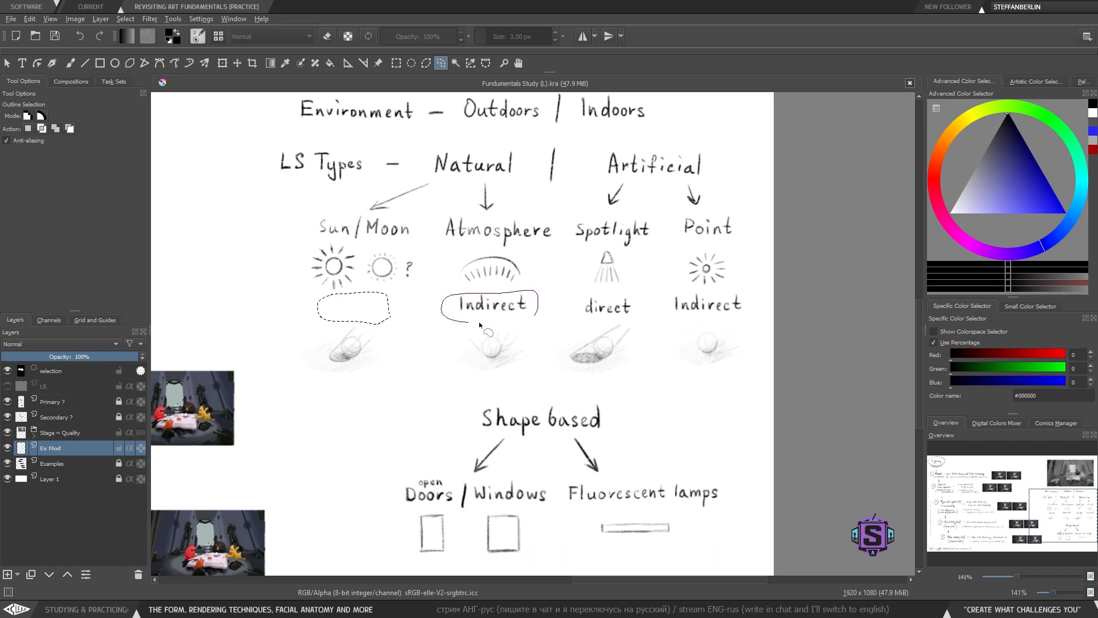
pyautogui.moveTo(478, 321); pyautogui.dragTo(483, 322)
pyautogui.press('Delete')
pyautogui.moveTo(640, 312); pyautogui.dragTo(582, 297)
pyautogui.press('Delete')
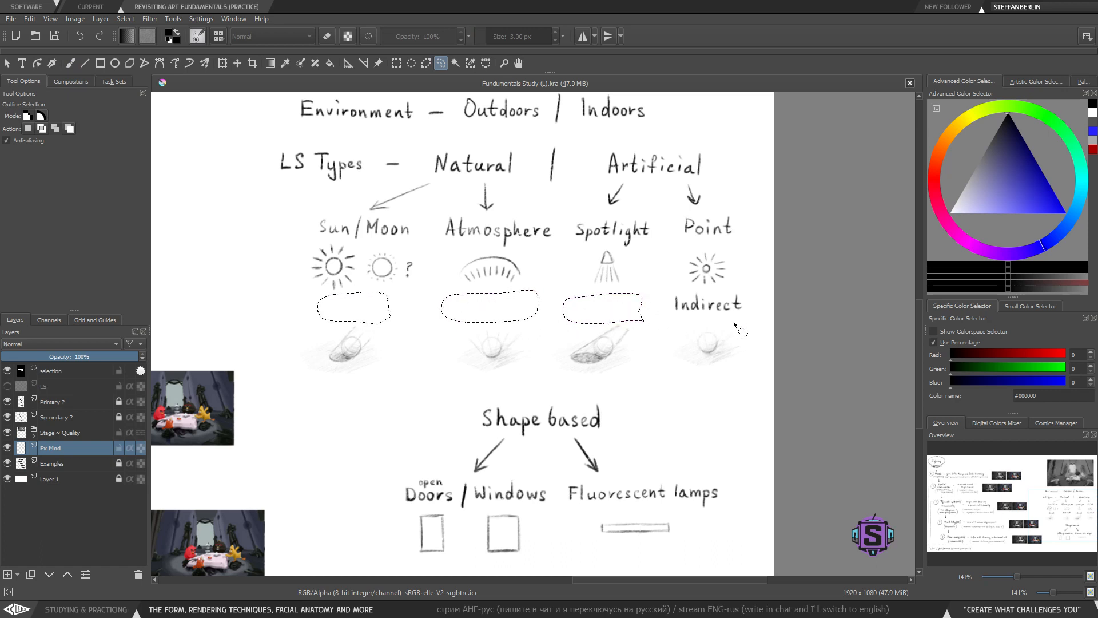
pyautogui.moveTo(733, 321); pyautogui.dragTo(745, 293)
pyautogui.hotkey('ctrl', 'shift', 'a')
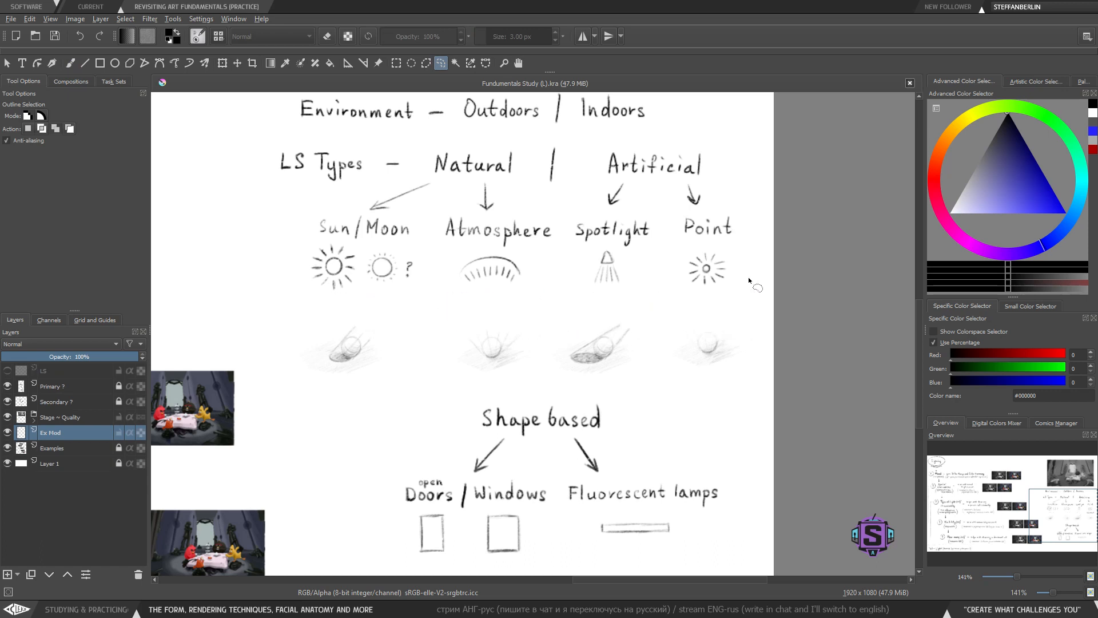
# - Lasso the row of four shading examples and move it slightly up toward the light source icons
pyautogui.moveTo(736, 405)
pyautogui.mouseDown()
pyautogui.moveTo(761, 330)
pyautogui.moveTo(697, 299)
pyautogui.moveTo(371, 303)
pyautogui.moveTo(327, 317)
pyautogui.mouseUp()
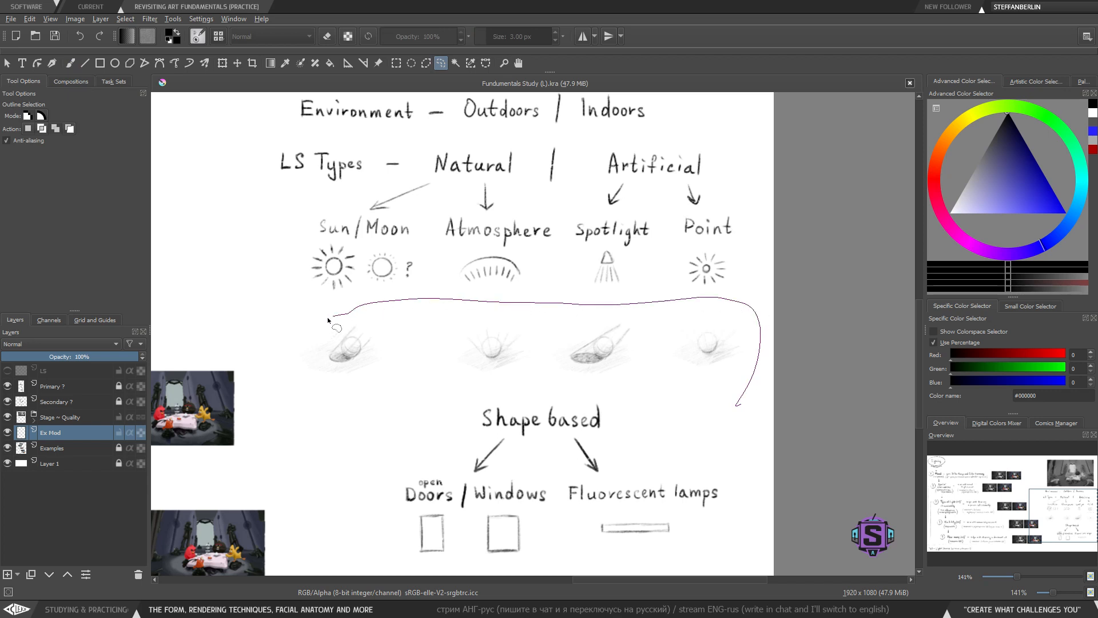
pyautogui.moveTo(330, 383); pyautogui.dragTo(629, 391)
pyautogui.press('t')
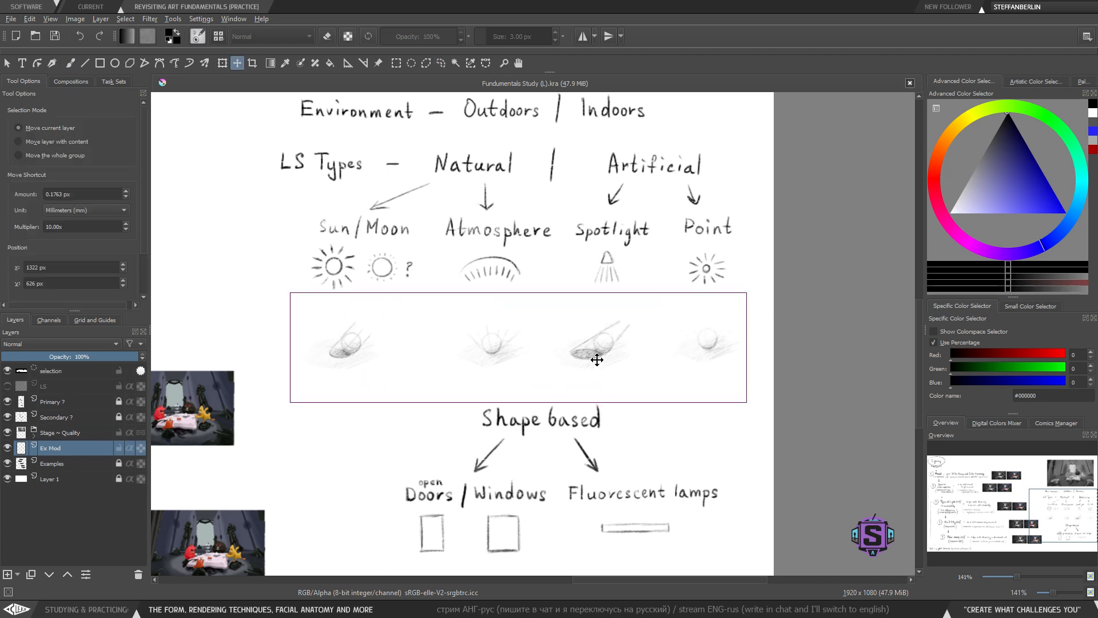
pyautogui.moveTo(593, 358); pyautogui.dragTo(604, 346)
pyautogui.press('b')
pyautogui.hotkey('ctrl', 'shift', 'a')
pyautogui.scroll(2, 530, 278)
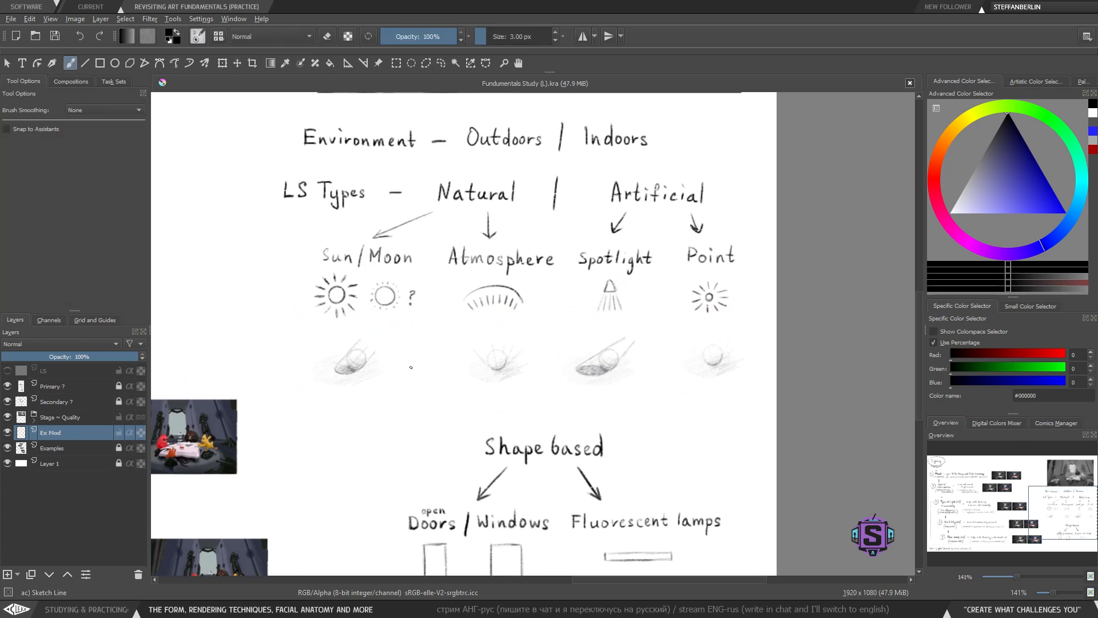
pyautogui.moveTo(409, 378); pyautogui.dragTo(406, 374)
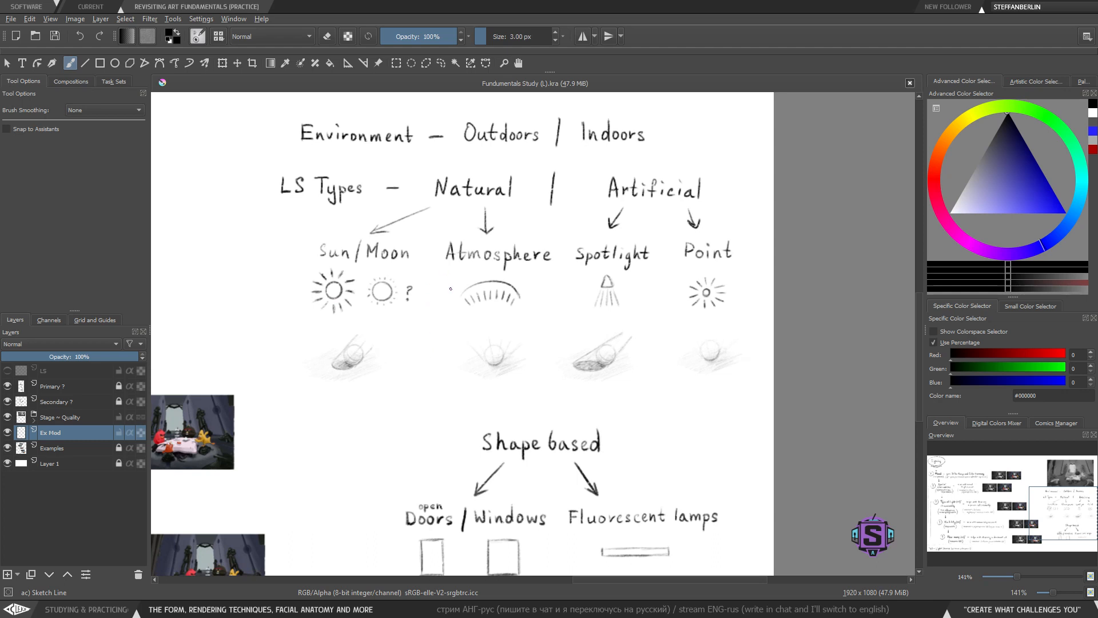
# - Lasso the Shape based section and nudge it slightly upward toward the shading examples
pyautogui.moveTo(455, 414)
pyautogui.mouseDown()
pyautogui.moveTo(454, 343)
pyautogui.moveTo(434, 307)
pyautogui.mouseUp()
pyautogui.press('l')
pyautogui.moveTo(680, 511)
pyautogui.mouseDown()
pyautogui.moveTo(568, 297)
pyautogui.moveTo(366, 501)
pyautogui.moveTo(675, 505)
pyautogui.mouseUp()
pyautogui.press('t')
pyautogui.moveTo(553, 399); pyautogui.dragTo(555, 377)
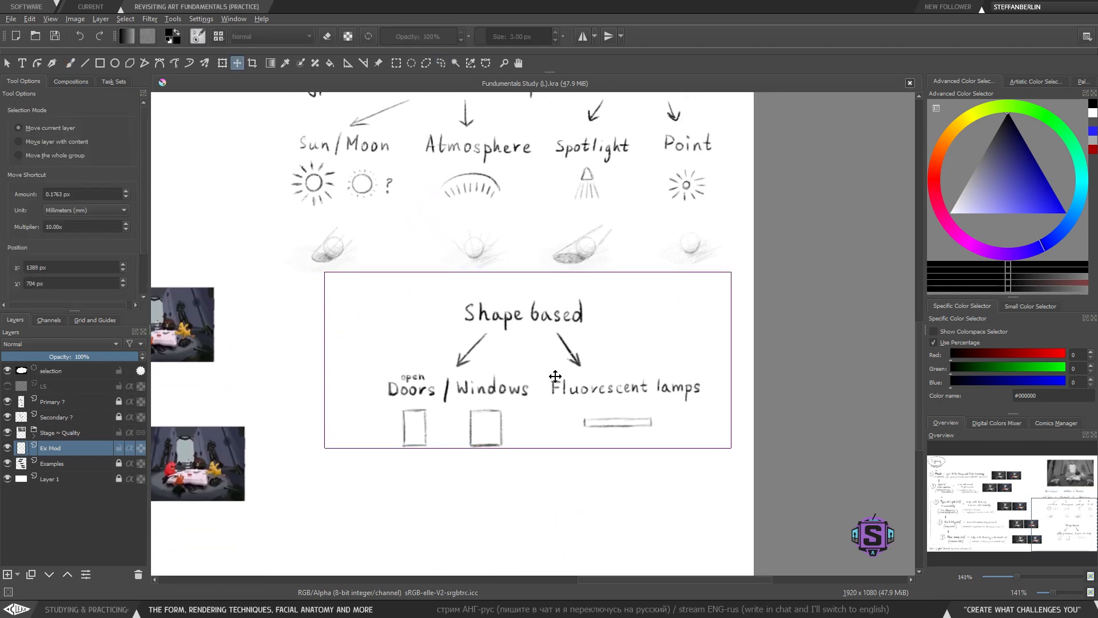
pyautogui.press('b')
pyautogui.hotkey('ctrl', 'shift', 'a')
pyautogui.press('-')
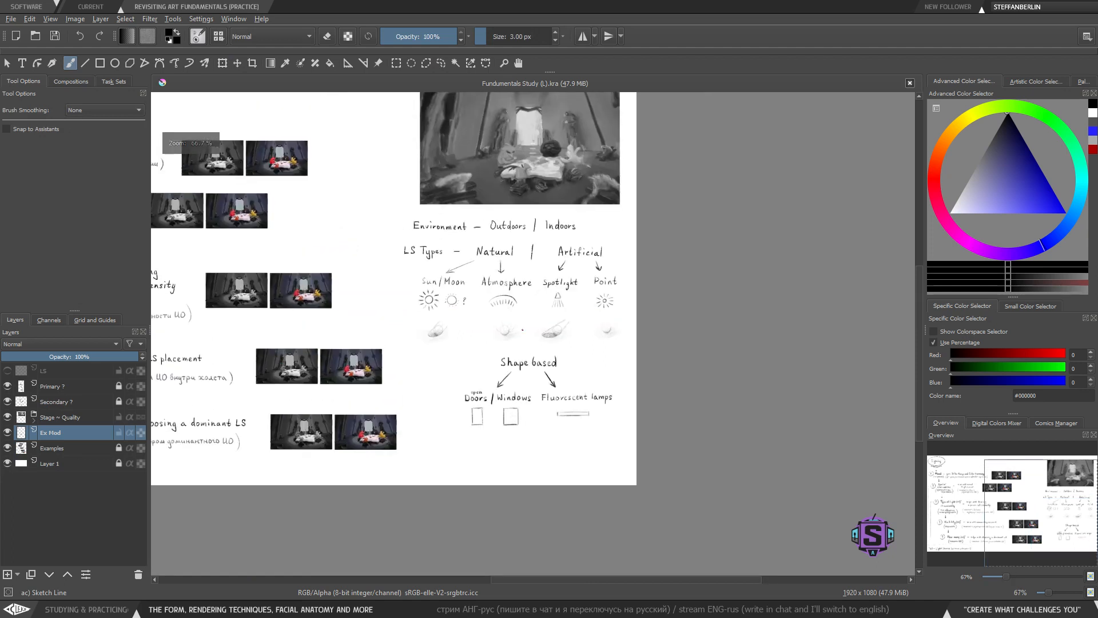
pyautogui.press('+')
pyautogui.press('+')
pyautogui.moveTo(477, 291)
pyautogui.mouseDown()
pyautogui.moveTo(488, 353)
pyautogui.moveTo(479, 341)
pyautogui.mouseUp()
pyautogui.press('l')
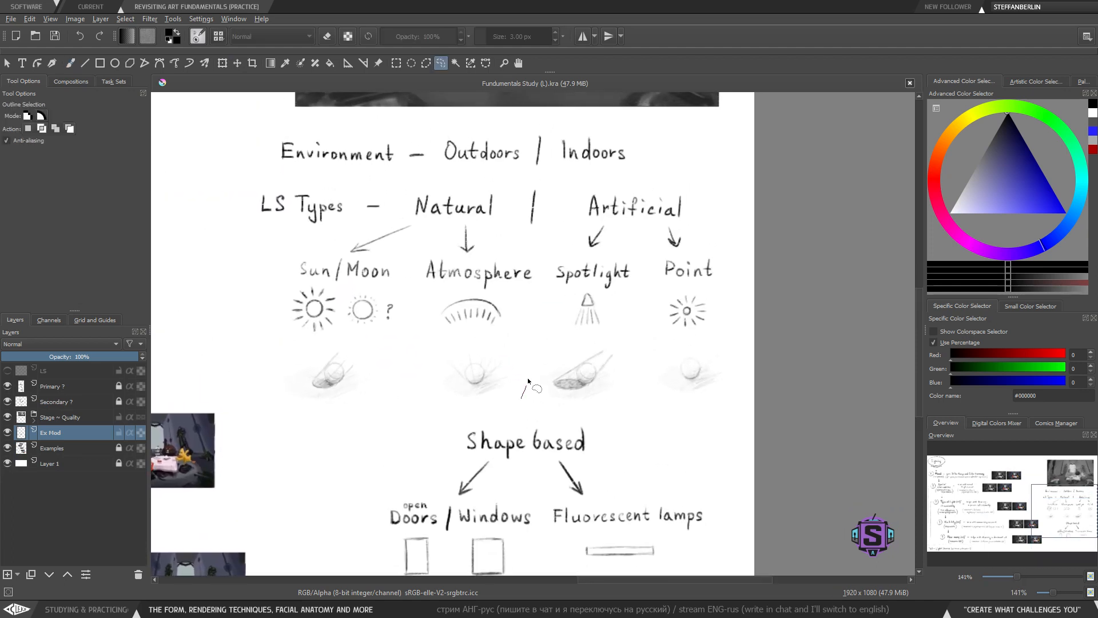
pyautogui.moveTo(527, 383)
pyautogui.mouseDown()
pyautogui.moveTo(496, 400)
pyautogui.moveTo(523, 388)
pyautogui.mouseUp()
pyautogui.press('t')
pyautogui.press('b')
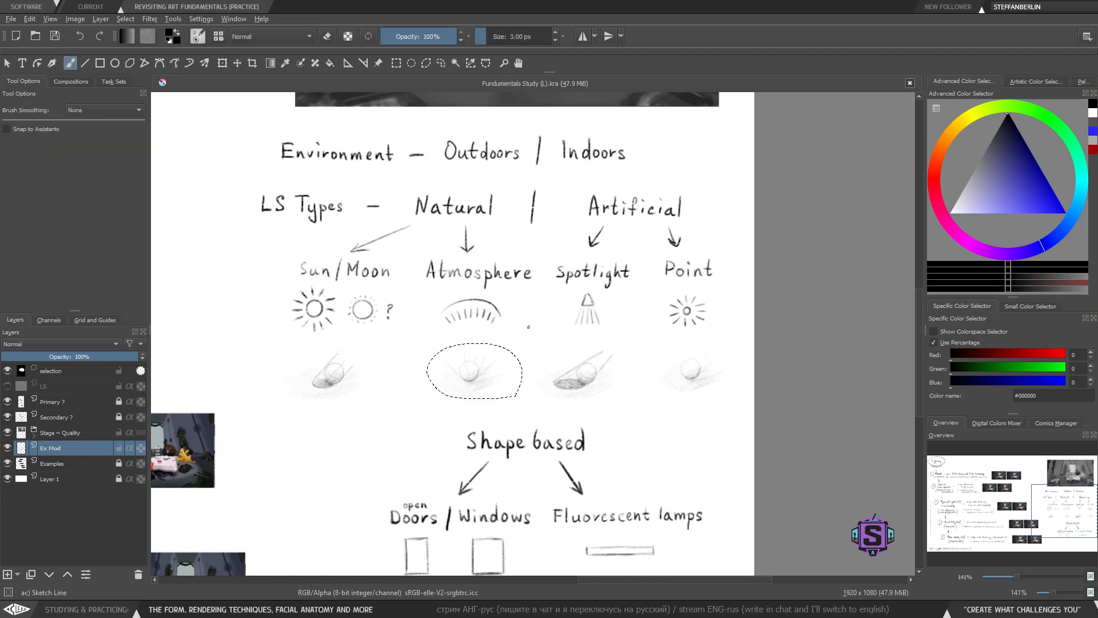
pyautogui.hotkey('ctrl', 'shift', 'a')
# - Try several marks beside the Sun/Moon and Atmosphere shading examples, undoing each one
pyautogui.moveTo(593, 415); pyautogui.dragTo(576, 418)
pyautogui.moveTo(444, 396); pyautogui.dragTo(436, 399)
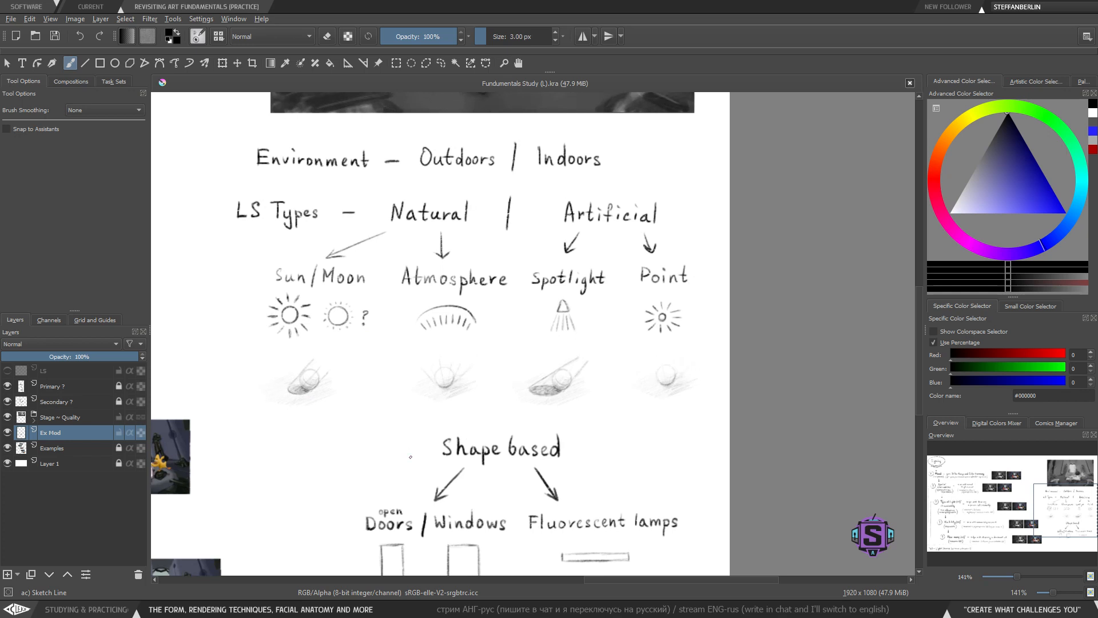
pyautogui.moveTo(505, 404); pyautogui.dragTo(493, 347)
pyautogui.moveTo(412, 354); pyautogui.dragTo(479, 390)
pyautogui.press('+')
pyautogui.moveTo(407, 423); pyautogui.dragTo(539, 433)
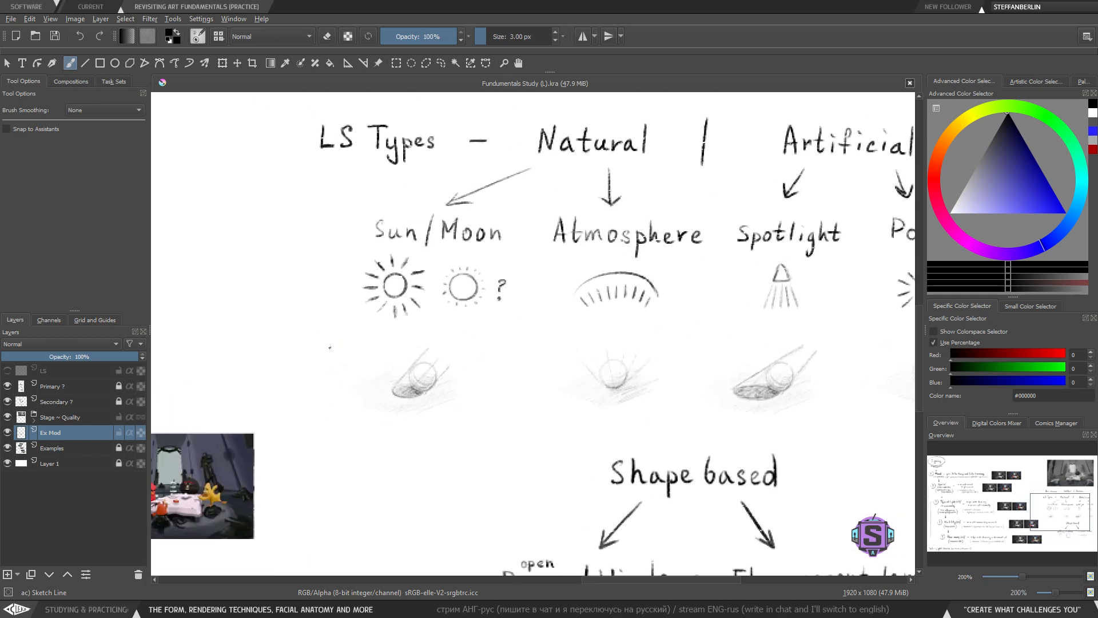
pyautogui.moveTo(325, 353)
pyautogui.mouseDown()
pyautogui.moveTo(347, 325)
pyautogui.moveTo(321, 348)
pyautogui.mouseUp()
pyautogui.hotkey('ctrl', 'z')
pyautogui.moveTo(616, 412); pyautogui.dragTo(517, 416)
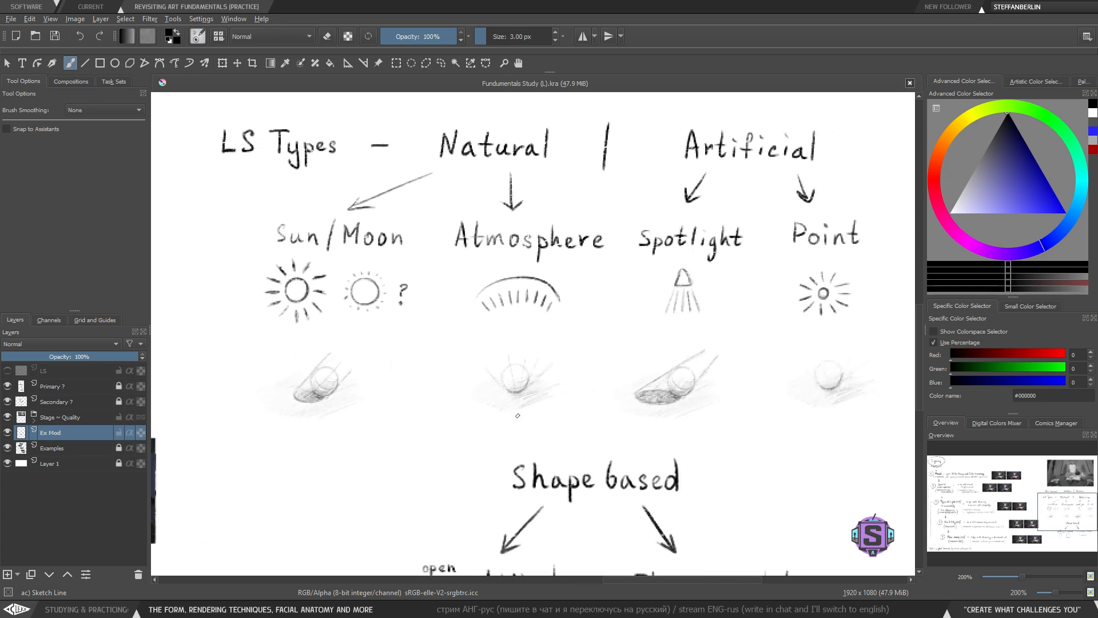
pyautogui.moveTo(564, 313)
pyautogui.mouseDown()
pyautogui.moveTo(545, 437)
pyautogui.moveTo(503, 312)
pyautogui.mouseUp()
pyautogui.hotkey('ctrl', 'z')
pyautogui.moveTo(658, 394); pyautogui.dragTo(498, 392)
pyautogui.moveTo(593, 335); pyautogui.dragTo(509, 324)
pyautogui.hotkey('ctrl', 'z')
# - Try circling the Point shading example in black, then undo the circle
pyautogui.keyDown('ctrl'); pyautogui.click(724, 329); pyautogui.keyUp('ctrl')
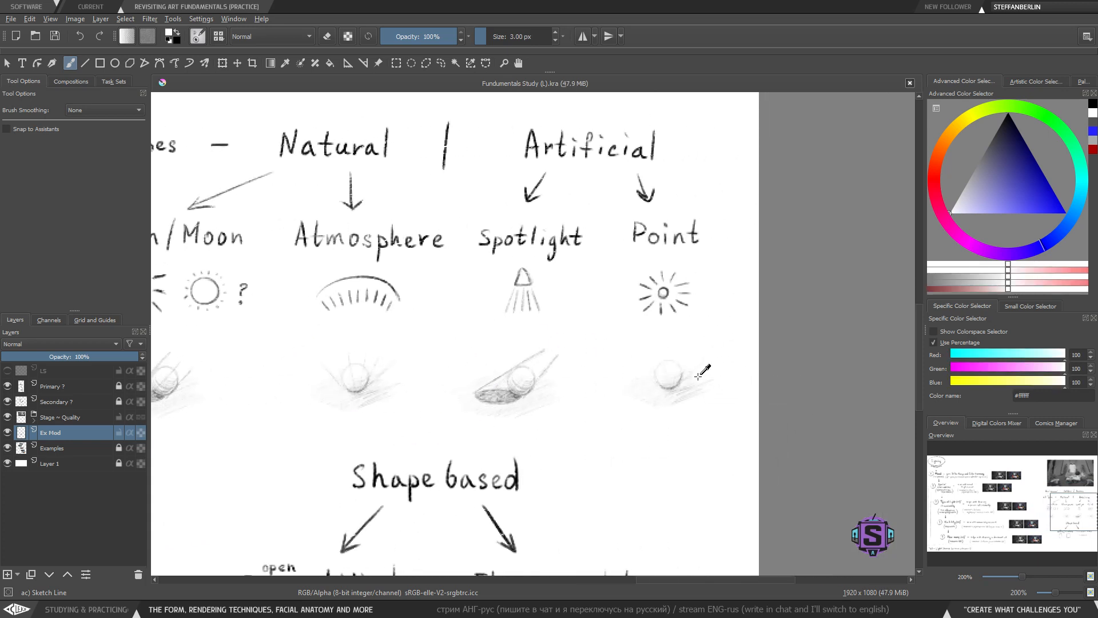
pyautogui.moveTo(1005, 183); pyautogui.dragTo(1019, 66)
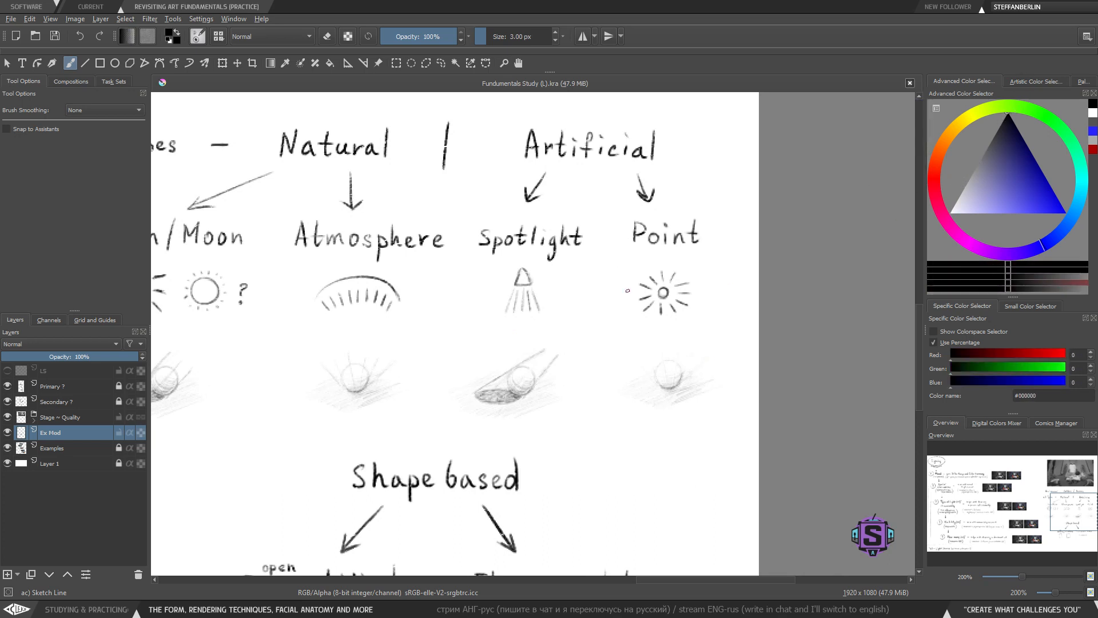
pyautogui.moveTo(628, 290); pyautogui.dragTo(607, 284)
pyautogui.moveTo(704, 324)
pyautogui.mouseDown()
pyautogui.moveTo(607, 324)
pyautogui.moveTo(641, 319)
pyautogui.mouseUp()
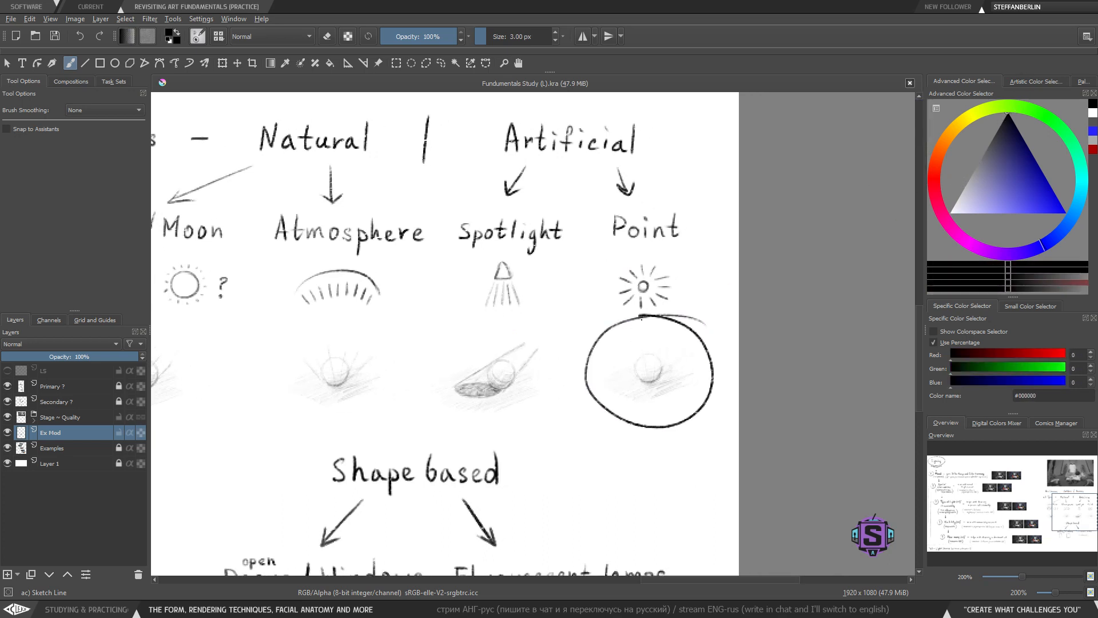
pyautogui.hotkey('ctrl', 'z')
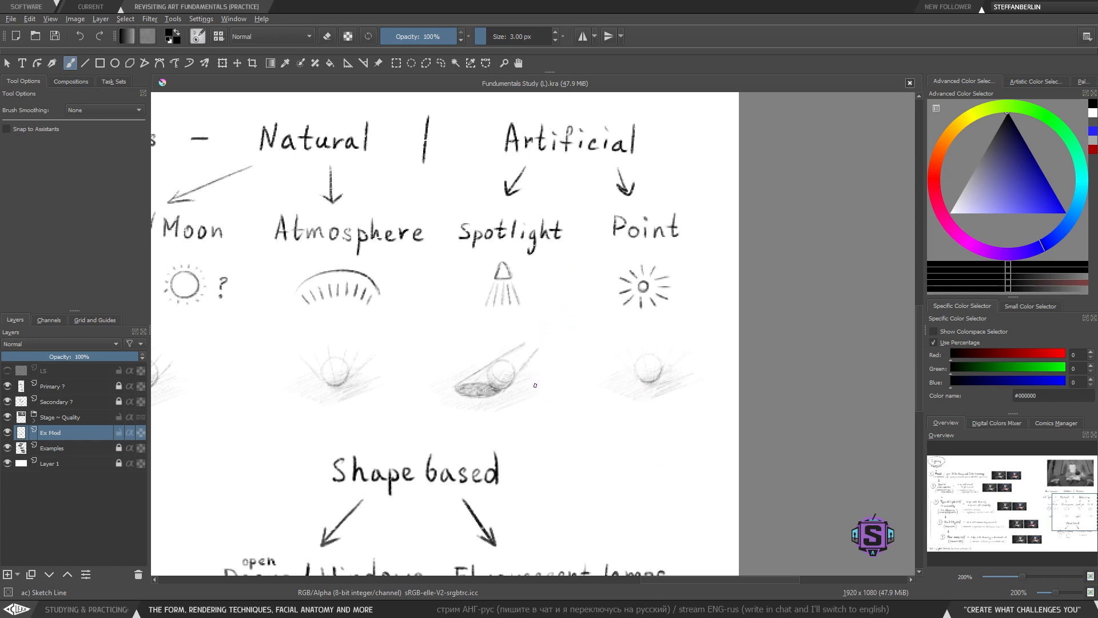
# - Try framing the whole Shape based section with a hand-drawn box, then undo it
pyautogui.press('1')
pyautogui.moveTo(478, 468); pyautogui.dragTo(491, 389)
pyautogui.press('+')
pyautogui.press('+')
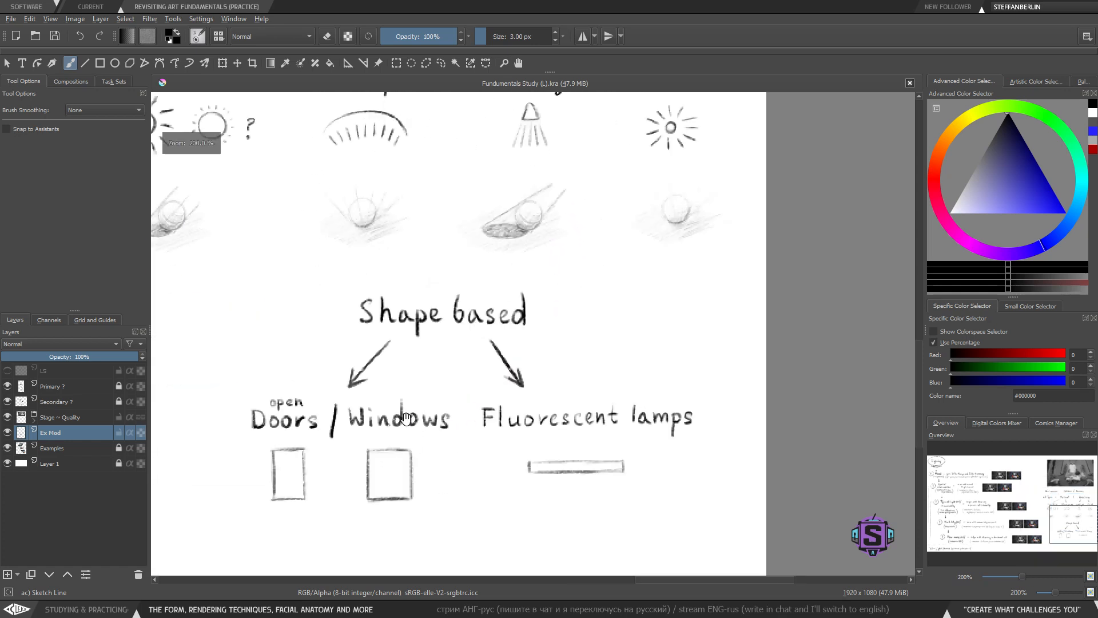
pyautogui.moveTo(421, 407); pyautogui.dragTo(521, 478)
pyautogui.press('-')
pyautogui.press('-')
pyautogui.press('-')
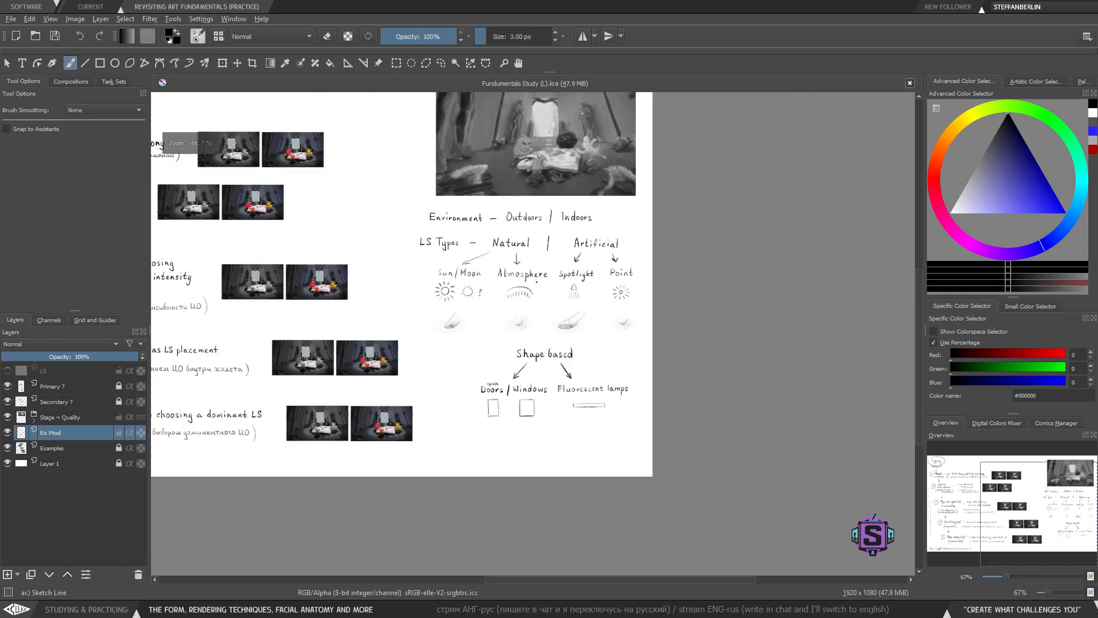
pyautogui.press('+')
pyautogui.press('+')
pyautogui.moveTo(530, 346)
pyautogui.mouseDown()
pyautogui.moveTo(469, 463)
pyautogui.moveTo(509, 390)
pyautogui.moveTo(458, 322)
pyautogui.mouseUp()
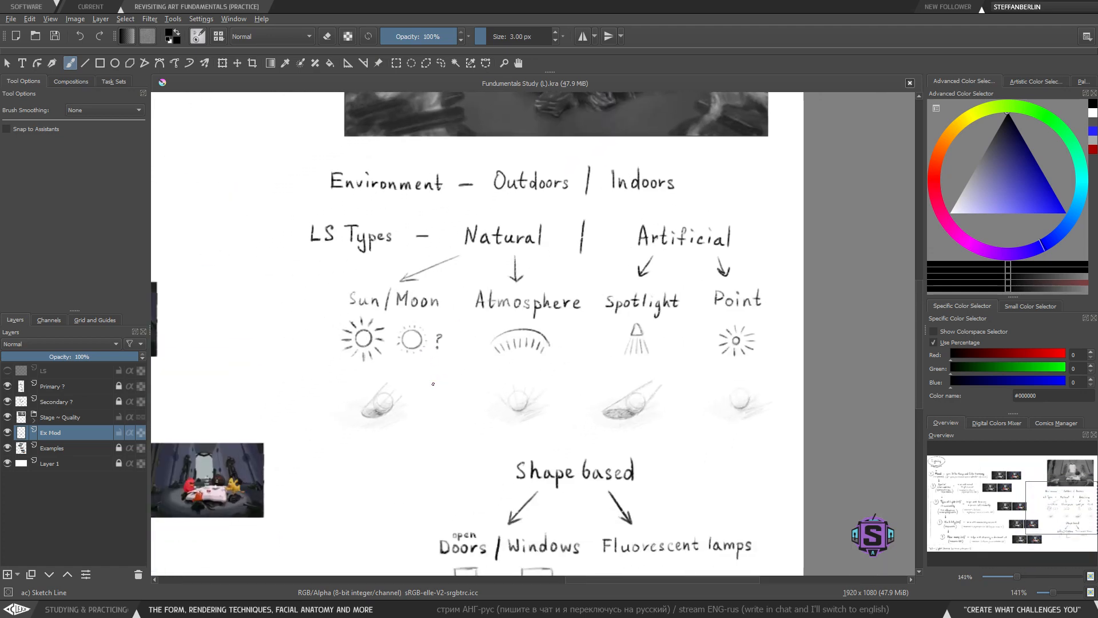
pyautogui.press('-')
pyautogui.press('-')
pyautogui.moveTo(517, 394); pyautogui.dragTo(504, 407)
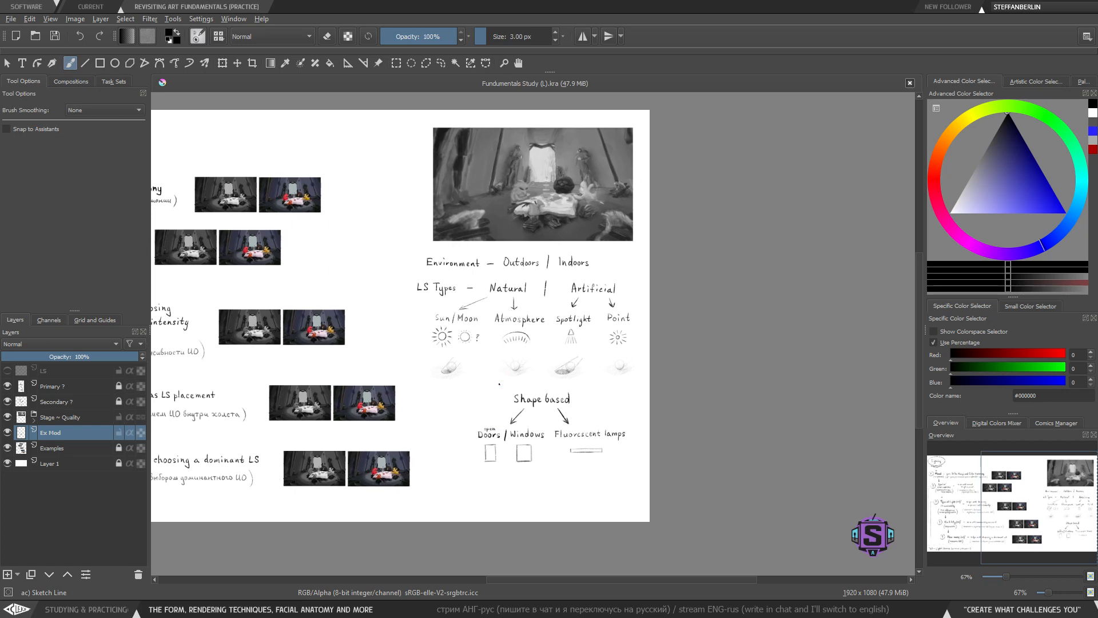
pyautogui.press('+')
pyautogui.press('+')
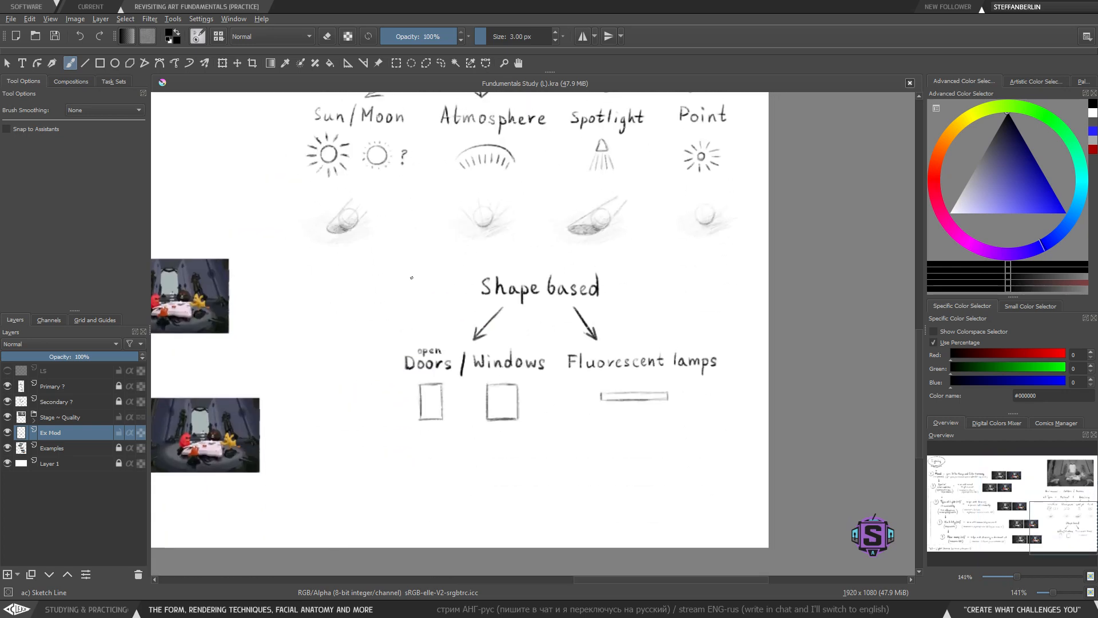
pyautogui.moveTo(658, 259)
pyautogui.mouseDown()
pyautogui.moveTo(426, 267)
pyautogui.moveTo(369, 303)
pyautogui.moveTo(420, 456)
pyautogui.moveTo(731, 468)
pyautogui.moveTo(713, 269)
pyautogui.moveTo(587, 255)
pyautogui.mouseUp()
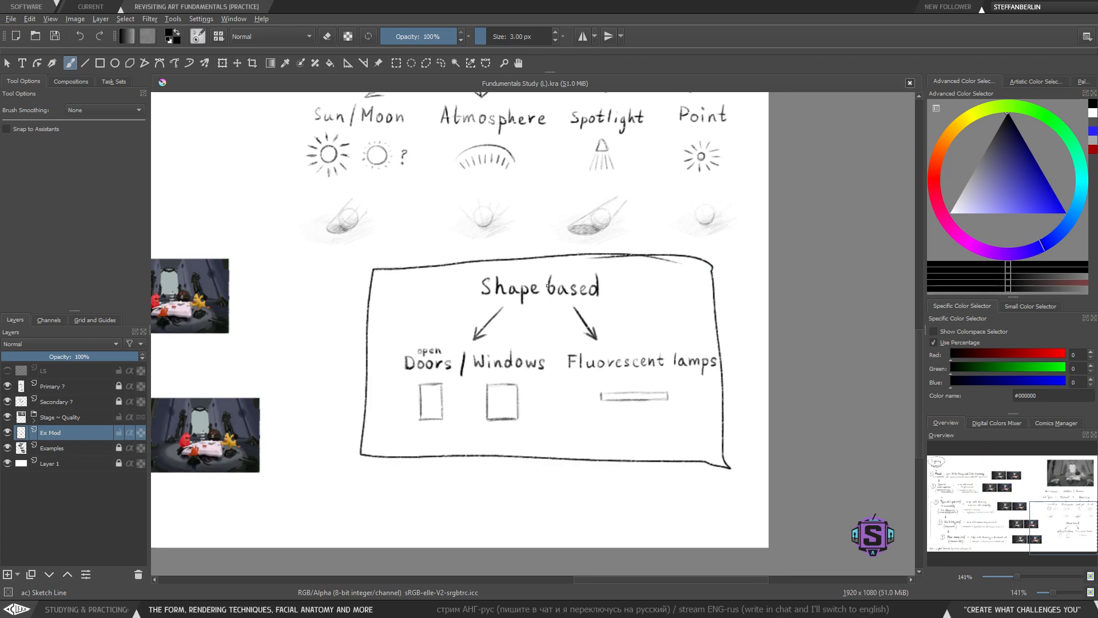
pyautogui.hotkey('ctrl', 'z')
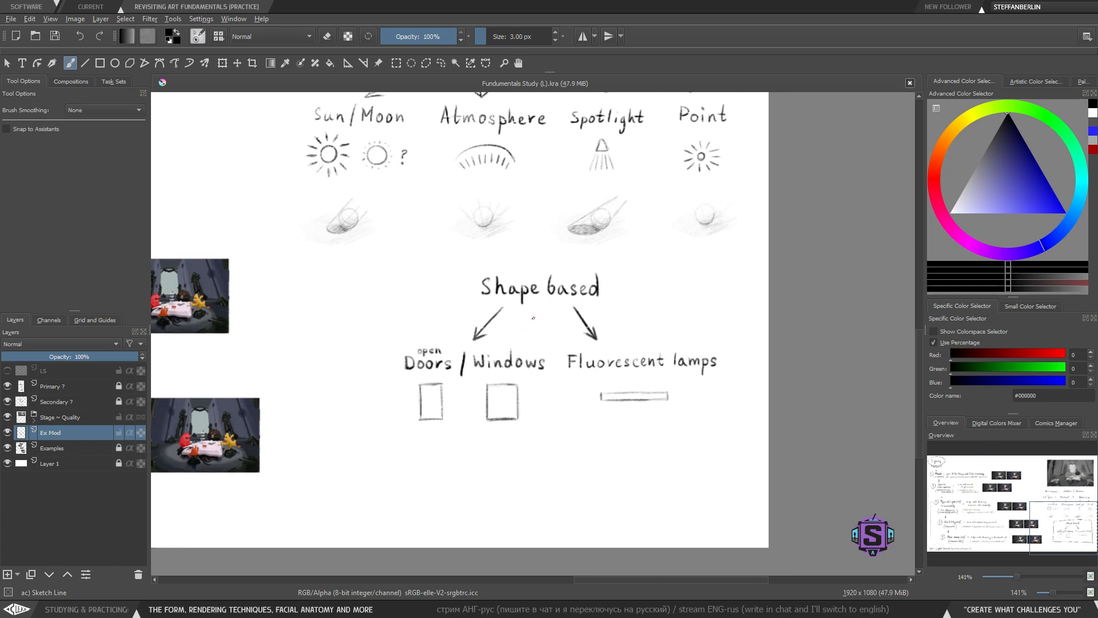
pyautogui.scroll(1, 517, 440)
pyautogui.moveTo(477, 437); pyautogui.dragTo(516, 373)
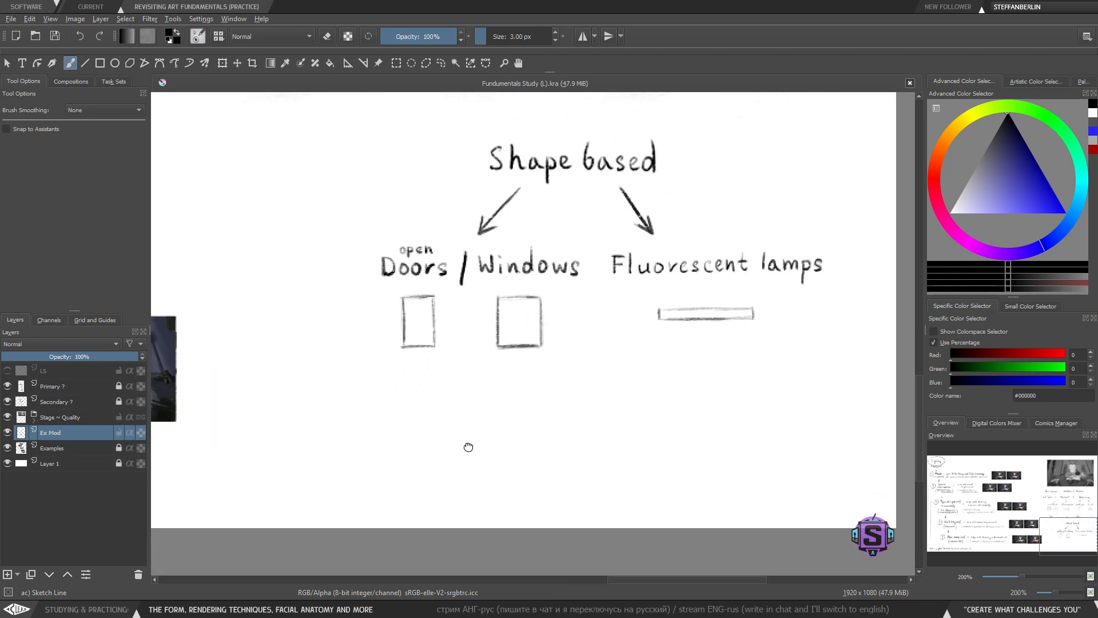
pyautogui.moveTo(469, 447); pyautogui.dragTo(462, 451)
pyautogui.moveTo(399, 337); pyautogui.dragTo(379, 339)
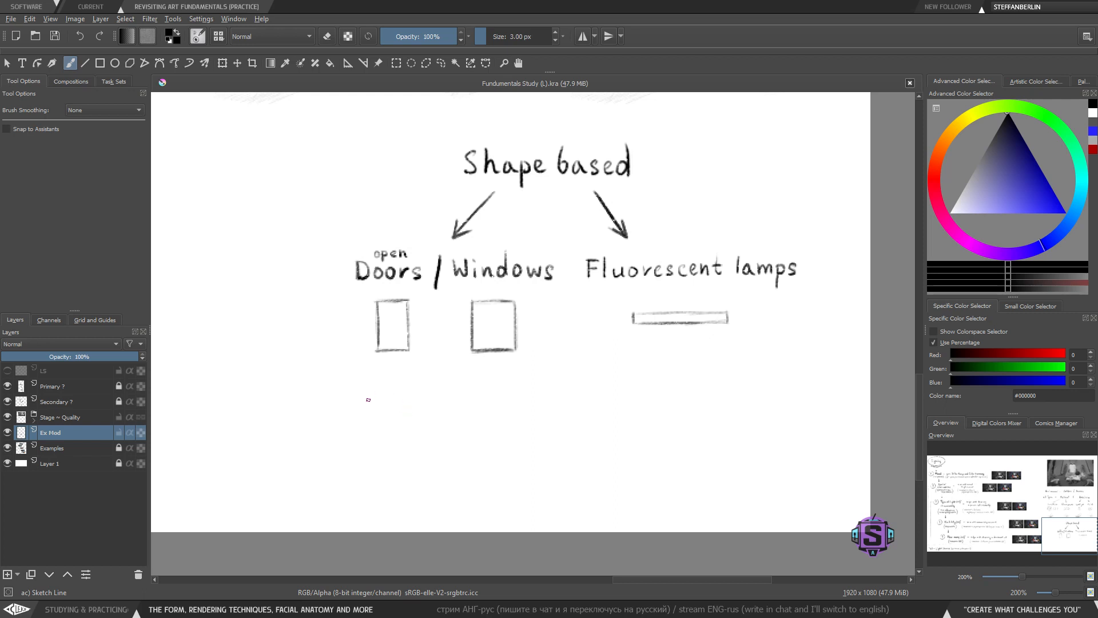
pyautogui.moveTo(374, 401); pyautogui.dragTo(372, 439)
pyautogui.hotkey('ctrl', 'z')
pyautogui.scroll(-3, 534, 329)
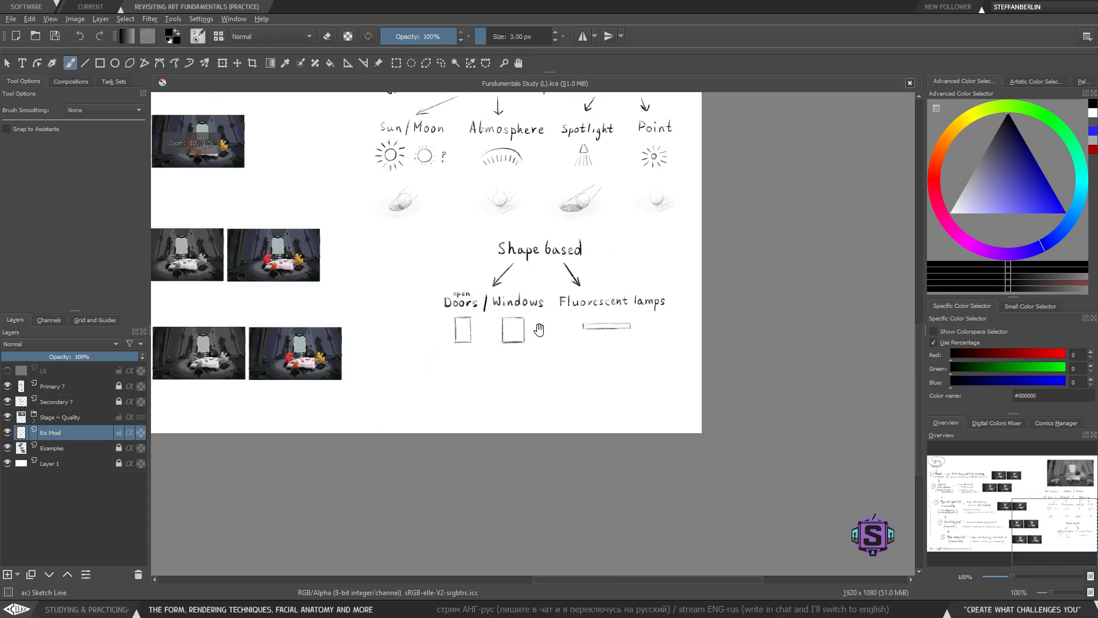
pyautogui.moveTo(535, 328)
pyautogui.mouseDown()
pyautogui.moveTo(497, 366)
pyautogui.moveTo(516, 407)
pyautogui.mouseUp()
pyautogui.scroll(1, 516, 407)
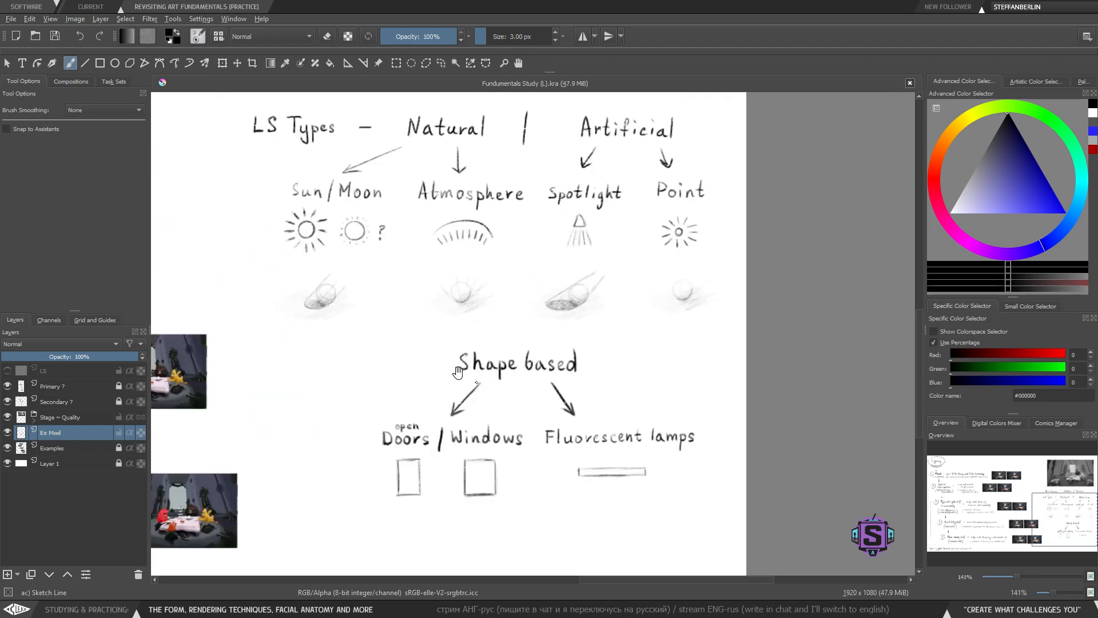
# - Copy the Sun/Moon shading example with a lasso and place the pasted copy below the Doors / Windows boxes
pyautogui.moveTo(394, 331)
pyautogui.mouseDown()
pyautogui.moveTo(385, 361)
pyautogui.moveTo(346, 291)
pyautogui.mouseUp()
pyautogui.press('l')
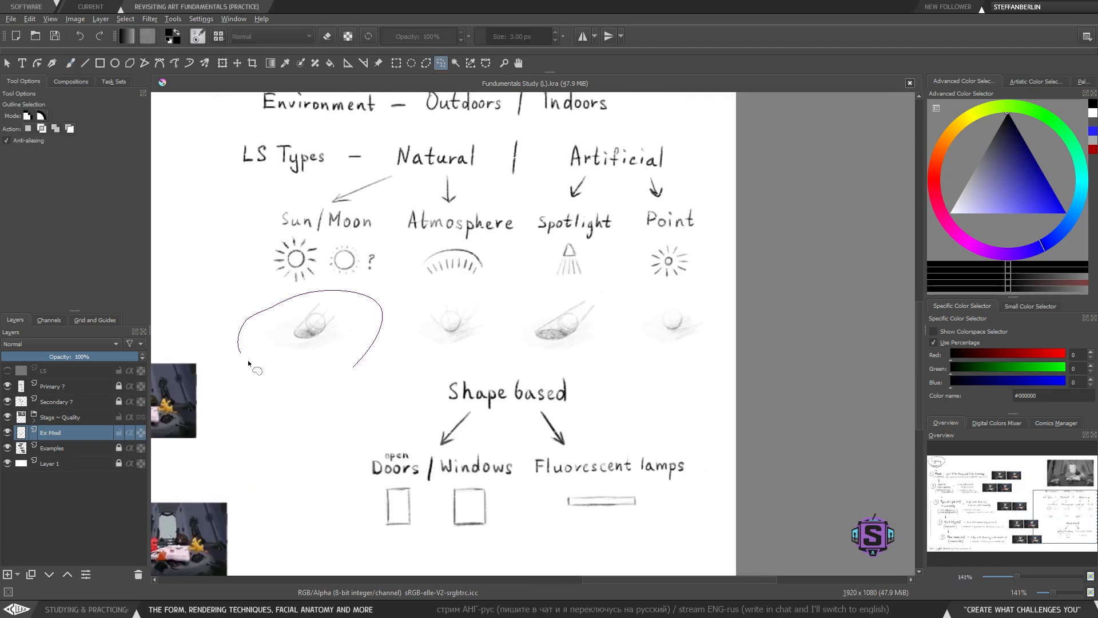
pyautogui.moveTo(248, 359); pyautogui.dragTo(347, 369)
pyautogui.moveTo(479, 345)
pyautogui.mouseDown()
pyautogui.moveTo(472, 297)
pyautogui.moveTo(435, 387)
pyautogui.mouseUp()
pyautogui.moveTo(314, 370); pyautogui.dragTo(359, 370)
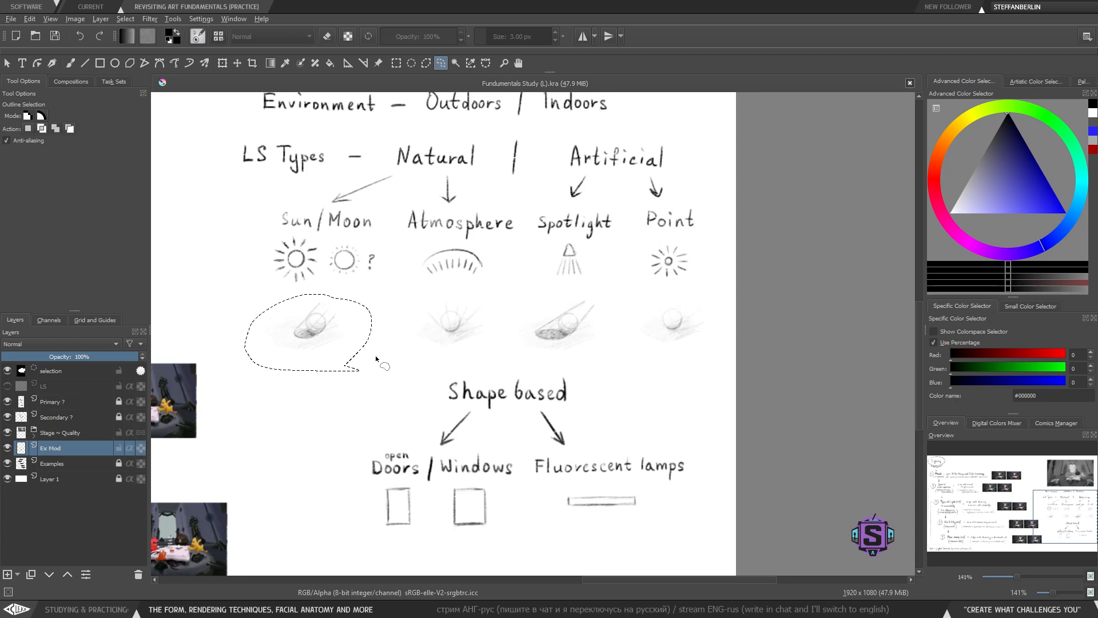
pyautogui.hotkey('ctrl', 'c')
pyautogui.hotkey('ctrl', 'v')
pyautogui.press('t')
pyautogui.moveTo(309, 328)
pyautogui.mouseDown()
pyautogui.moveTo(360, 509)
pyautogui.moveTo(412, 524)
pyautogui.mouseUp()
pyautogui.moveTo(455, 461); pyautogui.dragTo(437, 342)
pyautogui.moveTo(401, 402); pyautogui.dragTo(406, 446)
pyautogui.press('b')
pyautogui.hotkey('ctrl', 'shift', 'a')
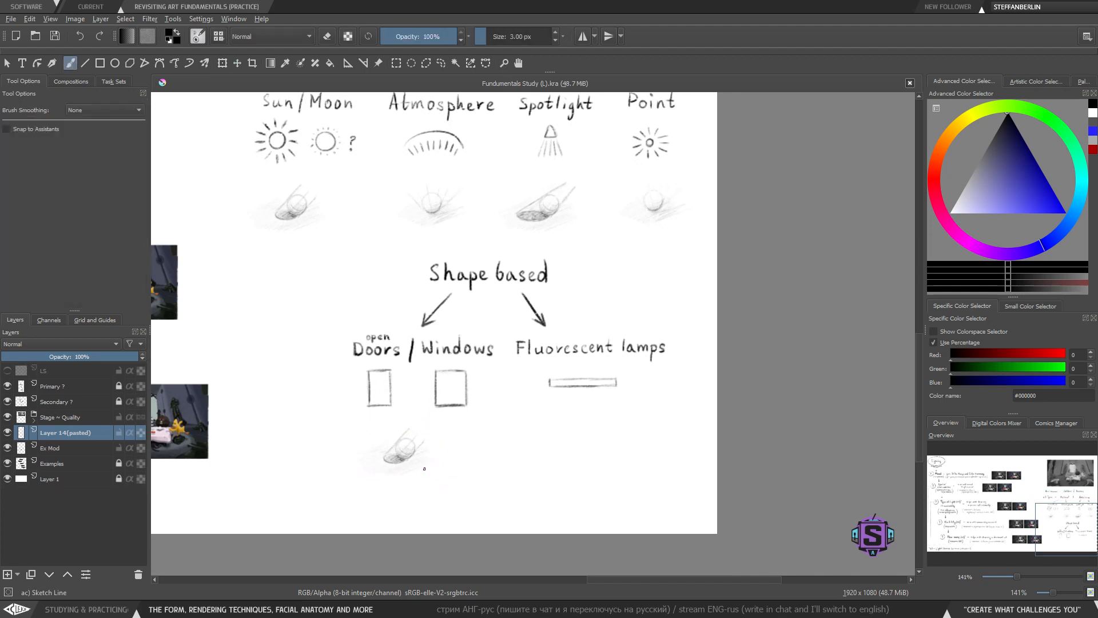
# - Increase the brush size to 5 px
pyautogui.press('e')
pyautogui.press(']')
pyautogui.press(']')
pyautogui.press('e')
# - Try sketching strokes around the pasted shading example and the door box, undoing them all
pyautogui.moveTo(395, 450); pyautogui.dragTo(404, 439)
pyautogui.moveTo(357, 363)
pyautogui.mouseDown()
pyautogui.moveTo(355, 417)
pyautogui.moveTo(407, 410)
pyautogui.moveTo(402, 359)
pyautogui.moveTo(358, 366)
pyautogui.mouseUp()
pyautogui.hotkey('ctrl', 'z')
pyautogui.moveTo(427, 363)
pyautogui.mouseDown()
pyautogui.moveTo(422, 431)
pyautogui.moveTo(444, 424)
pyautogui.mouseUp()
pyautogui.hotkey('ctrl', 'z')
pyautogui.moveTo(365, 372)
pyautogui.mouseDown()
pyautogui.moveTo(394, 414)
pyautogui.moveTo(392, 364)
pyautogui.moveTo(355, 362)
pyautogui.mouseUp()
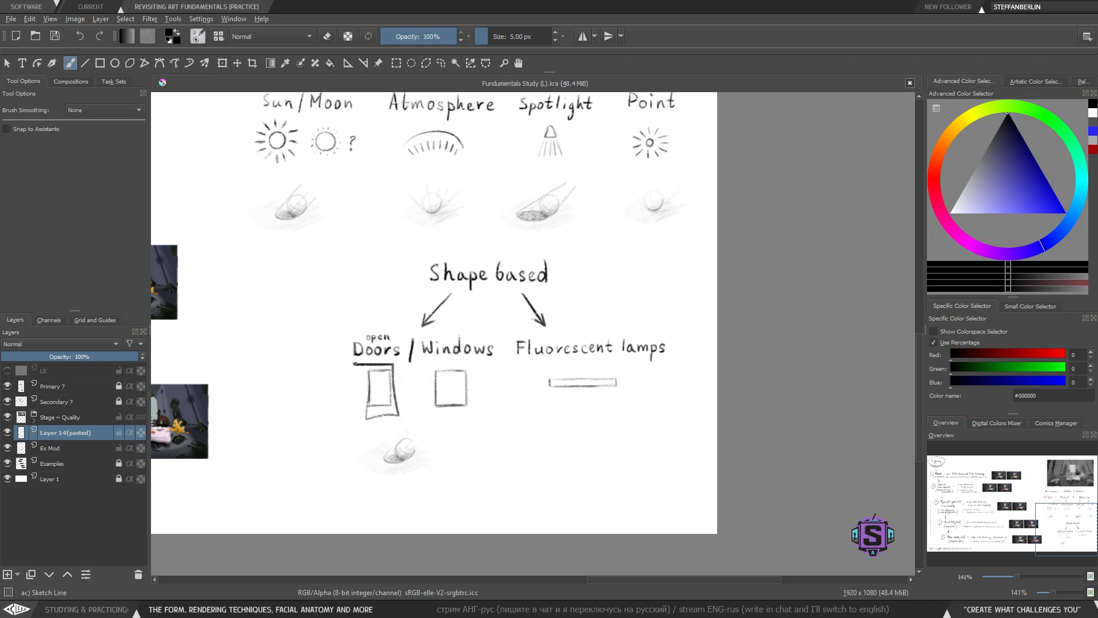
pyautogui.hotkey('ctrl', 'z')
pyautogui.moveTo(448, 441); pyautogui.dragTo(441, 425)
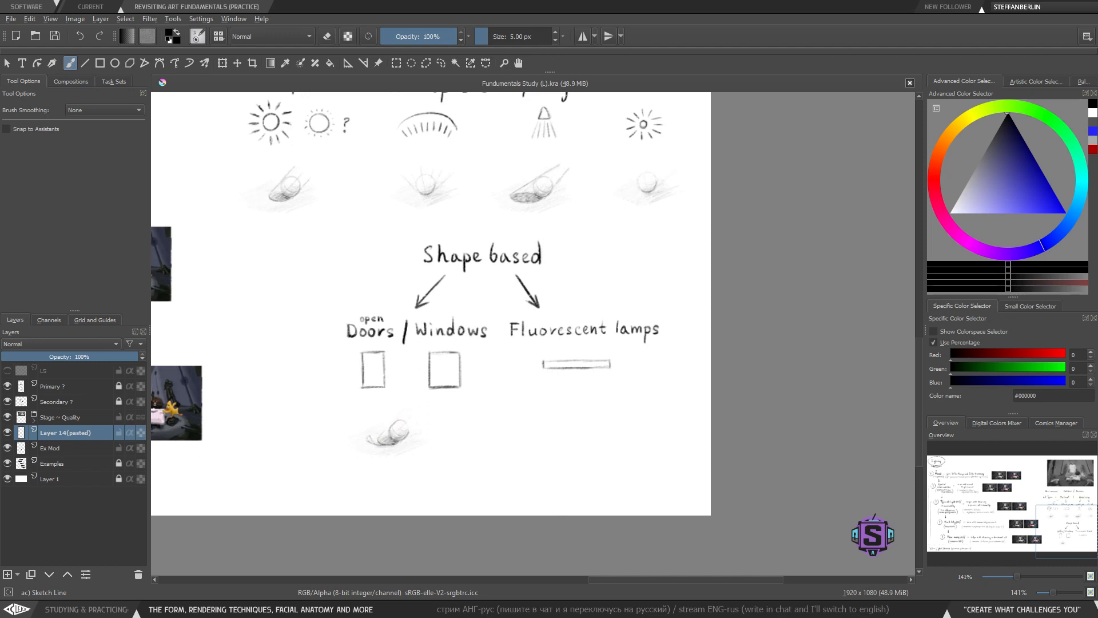
pyautogui.moveTo(379, 444); pyautogui.dragTo(393, 443)
pyautogui.moveTo(503, 400)
pyautogui.mouseDown()
pyautogui.moveTo(473, 423)
pyautogui.moveTo(426, 408)
pyautogui.moveTo(430, 441)
pyautogui.moveTo(403, 401)
pyautogui.mouseUp()
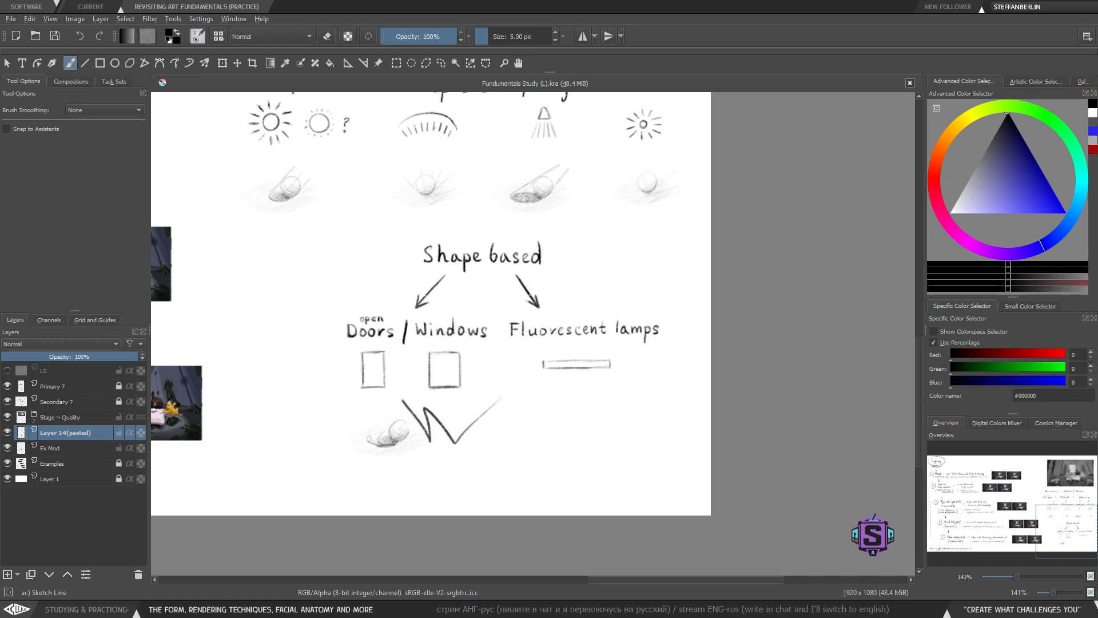
pyautogui.hotkey('ctrl', 'z')
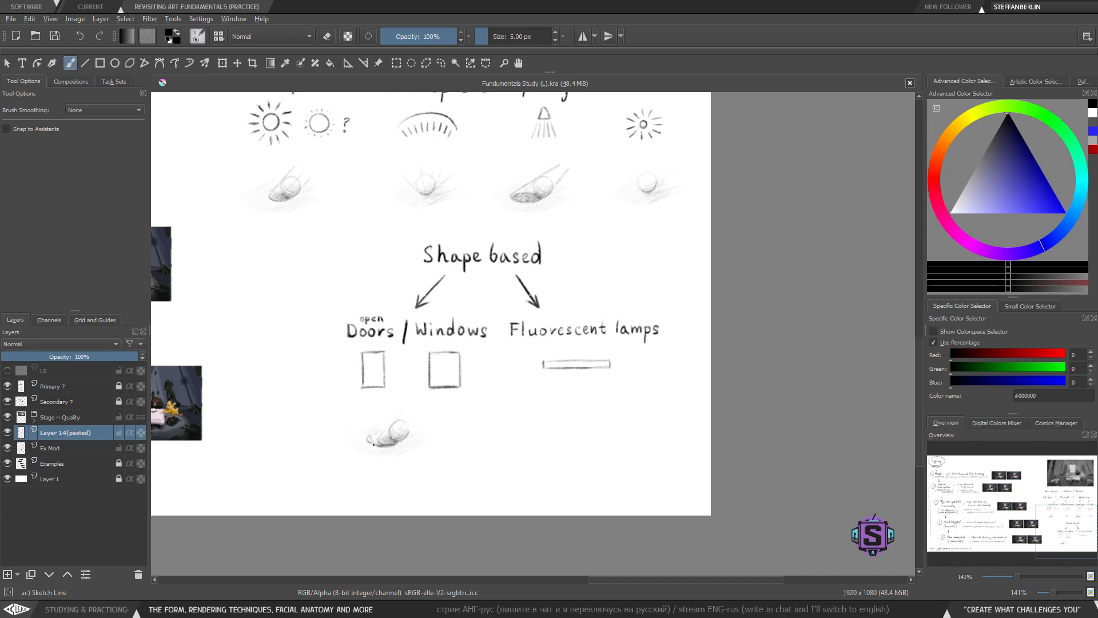
pyautogui.moveTo(371, 446); pyautogui.dragTo(368, 439)
pyautogui.moveTo(391, 441); pyautogui.dragTo(395, 445)
pyautogui.hotkey('ctrl', 'z')
pyautogui.hotkey('ctrl', 'z')
pyautogui.hotkey('ctrl', 'z')
pyautogui.hotkey('ctrl', 'z')
pyautogui.hotkey('ctrl', 'z')
pyautogui.hotkey('ctrl', 'z')
# - Redraw the pasted example's cast shadow as a long elongated ellipse, shading and erasing around the ball
pyautogui.hotkey('ctrl', '+')
pyautogui.hotkey('ctrl', '+')
pyautogui.moveTo(378, 473); pyautogui.dragTo(565, 395)
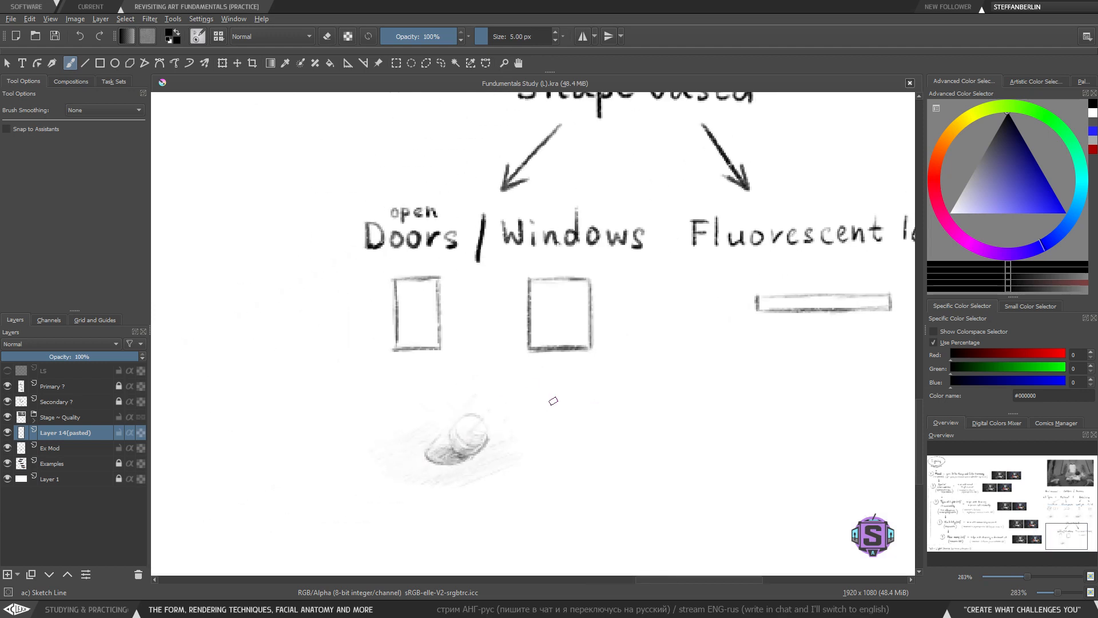
pyautogui.moveTo(619, 419); pyautogui.dragTo(620, 453)
pyautogui.hotkey('ctrl', 'z')
pyautogui.moveTo(438, 438)
pyautogui.mouseDown()
pyautogui.moveTo(428, 465)
pyautogui.moveTo(402, 441)
pyautogui.moveTo(388, 448)
pyautogui.moveTo(441, 454)
pyautogui.moveTo(427, 448)
pyautogui.moveTo(433, 463)
pyautogui.moveTo(423, 444)
pyautogui.moveTo(439, 454)
pyautogui.moveTo(407, 475)
pyautogui.moveTo(463, 460)
pyautogui.moveTo(424, 472)
pyautogui.moveTo(462, 461)
pyautogui.mouseUp()
pyautogui.moveTo(387, 465)
pyautogui.mouseDown()
pyautogui.moveTo(398, 442)
pyautogui.moveTo(377, 451)
pyautogui.moveTo(450, 439)
pyautogui.moveTo(435, 436)
pyautogui.moveTo(454, 443)
pyautogui.moveTo(381, 451)
pyautogui.moveTo(455, 445)
pyautogui.moveTo(426, 438)
pyautogui.moveTo(386, 453)
pyautogui.moveTo(413, 445)
pyautogui.moveTo(391, 461)
pyautogui.mouseUp()
pyautogui.moveTo(426, 448)
pyautogui.mouseDown()
pyautogui.moveTo(398, 468)
pyautogui.moveTo(412, 470)
pyautogui.mouseUp()
pyautogui.moveTo(448, 459)
pyautogui.mouseDown()
pyautogui.moveTo(410, 472)
pyautogui.moveTo(428, 456)
pyautogui.moveTo(427, 470)
pyautogui.mouseUp()
pyautogui.press('e')
pyautogui.press('e')
pyautogui.moveTo(434, 461); pyautogui.dragTo(399, 471)
pyautogui.moveTo(445, 447); pyautogui.dragTo(395, 467)
pyautogui.moveTo(435, 442); pyautogui.dragTo(387, 467)
pyautogui.moveTo(424, 442)
pyautogui.mouseDown()
pyautogui.moveTo(386, 459)
pyautogui.moveTo(472, 414)
pyautogui.moveTo(594, 383)
pyautogui.mouseUp()
pyautogui.press('e')
pyautogui.press('e')
pyautogui.hotkey('ctrl', 'z')
# - Add long diagonal light streaks across the pasted example, erasing stray marks near the shadow
pyautogui.moveTo(425, 429); pyautogui.dragTo(549, 385)
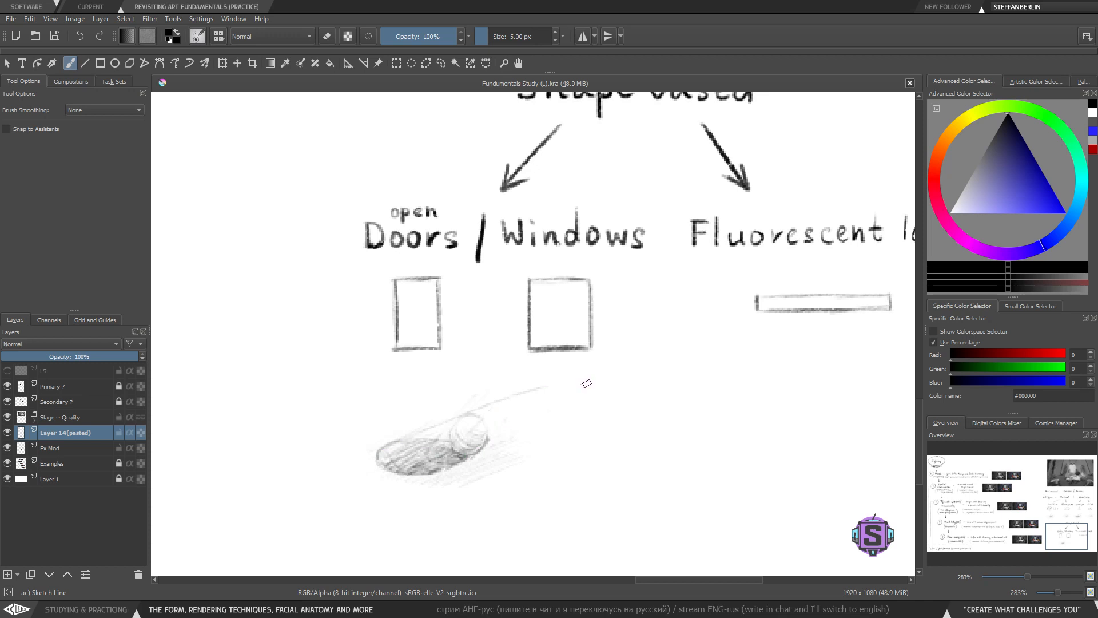
pyautogui.moveTo(426, 443); pyautogui.dragTo(678, 369)
pyautogui.moveTo(492, 437); pyautogui.dragTo(541, 419)
pyautogui.moveTo(431, 469); pyautogui.dragTo(547, 432)
pyautogui.press('e')
pyautogui.moveTo(430, 473)
pyautogui.mouseDown()
pyautogui.moveTo(460, 462)
pyautogui.moveTo(398, 470)
pyautogui.mouseUp()
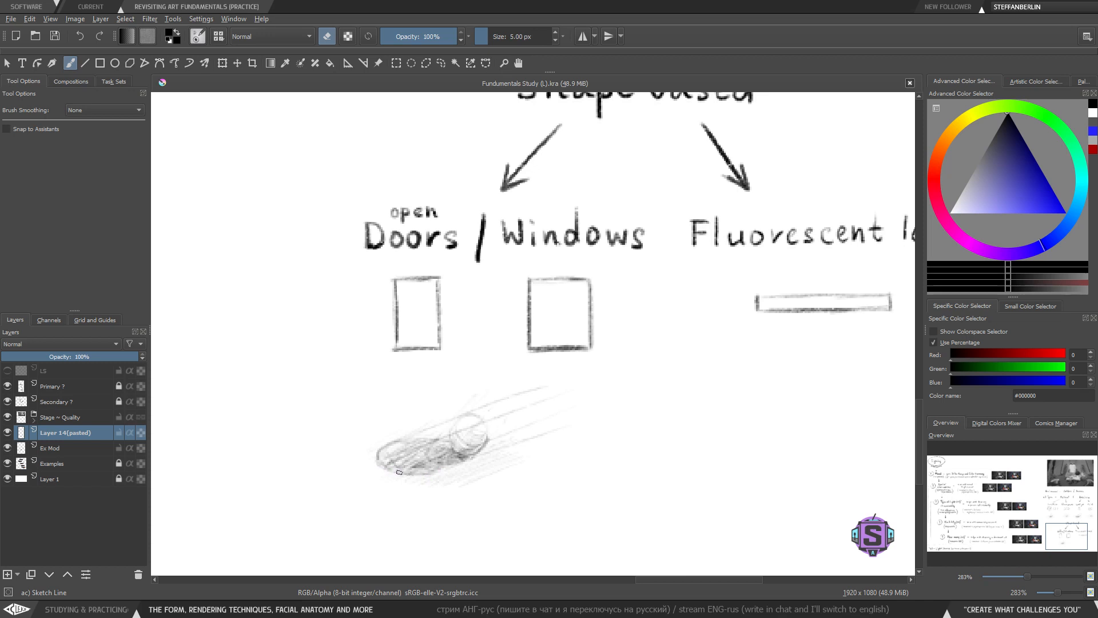
pyautogui.press('e')
pyautogui.moveTo(377, 460)
pyautogui.mouseDown()
pyautogui.moveTo(410, 470)
pyautogui.moveTo(472, 456)
pyautogui.mouseUp()
# - Reduce the brush size to 2 px
pyautogui.press('-')
pyautogui.press('-')
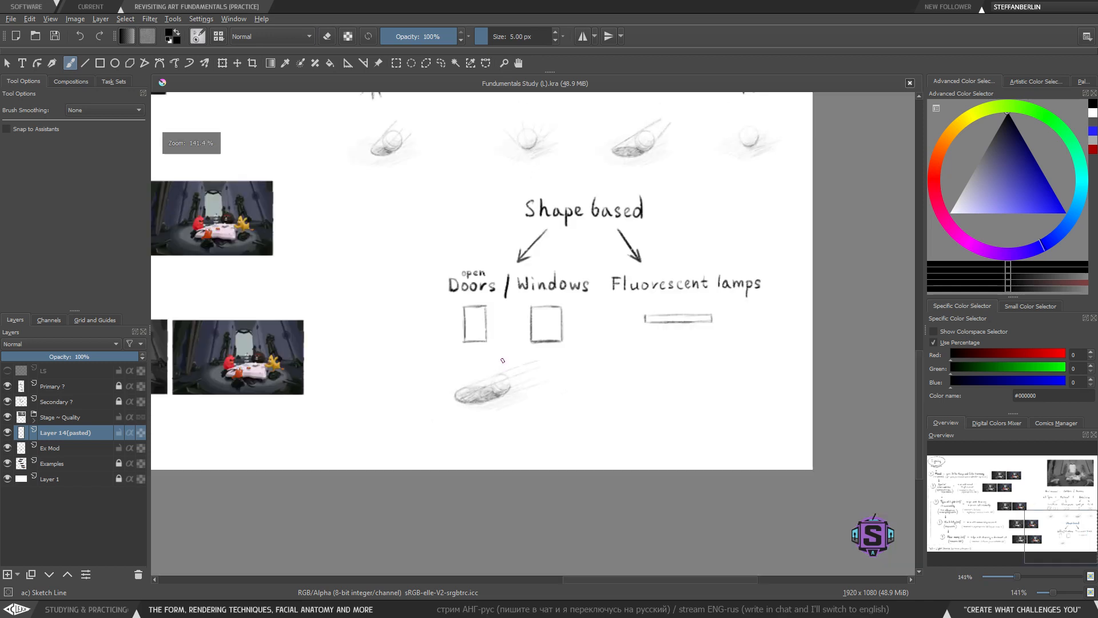
pyautogui.press('+')
pyautogui.press('+')
pyautogui.press('[')
pyautogui.press('[')
pyautogui.press('[')
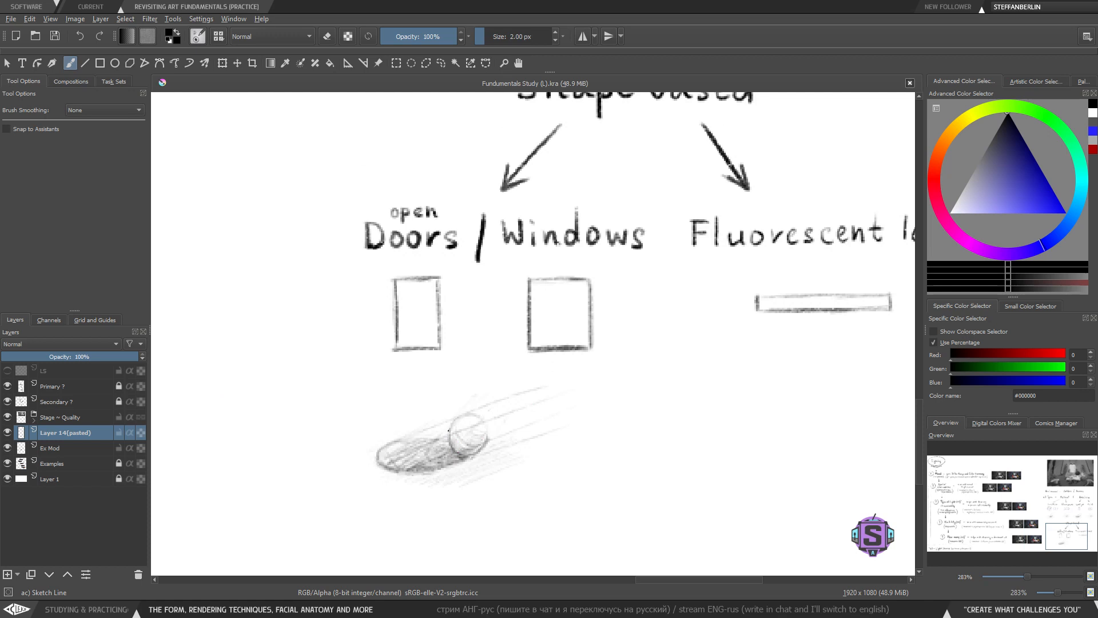
pyautogui.press('-')
pyautogui.press('-')
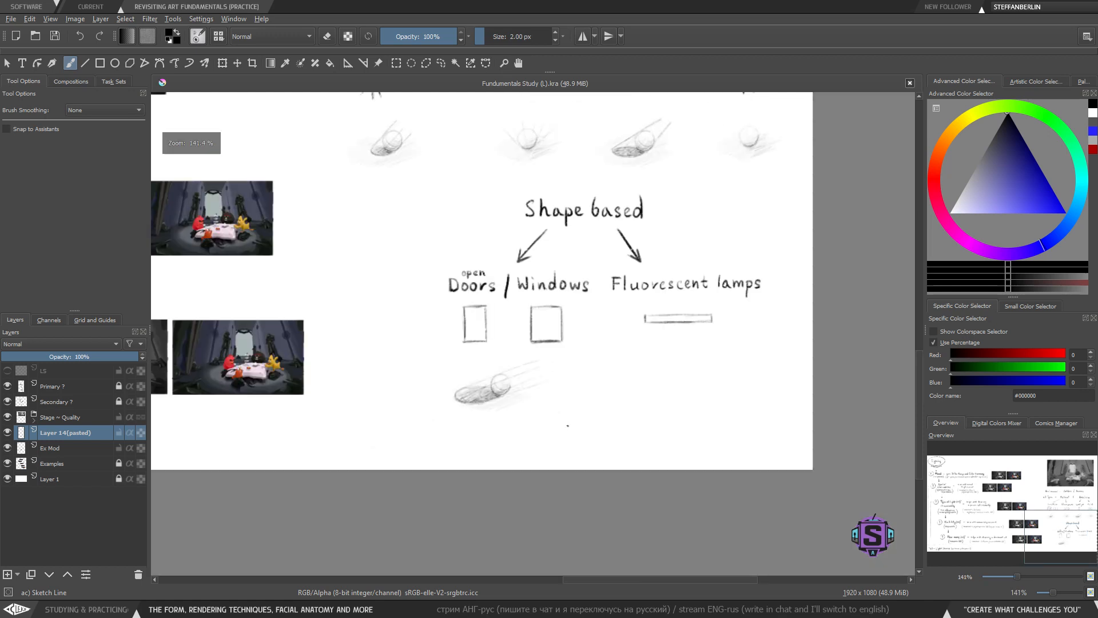
pyautogui.moveTo(558, 439)
pyautogui.mouseDown()
pyautogui.moveTo(488, 478)
pyautogui.moveTo(498, 476)
pyautogui.moveTo(513, 381)
pyautogui.moveTo(371, 455)
pyautogui.moveTo(446, 472)
pyautogui.mouseUp()
pyautogui.press('l')
pyautogui.press('t')
pyautogui.moveTo(457, 429); pyautogui.dragTo(465, 431)
pyautogui.press('b')
pyautogui.hotkey('ctrl', 'shift', 'a')
pyautogui.moveTo(306, 158); pyautogui.dragTo(301, 167)
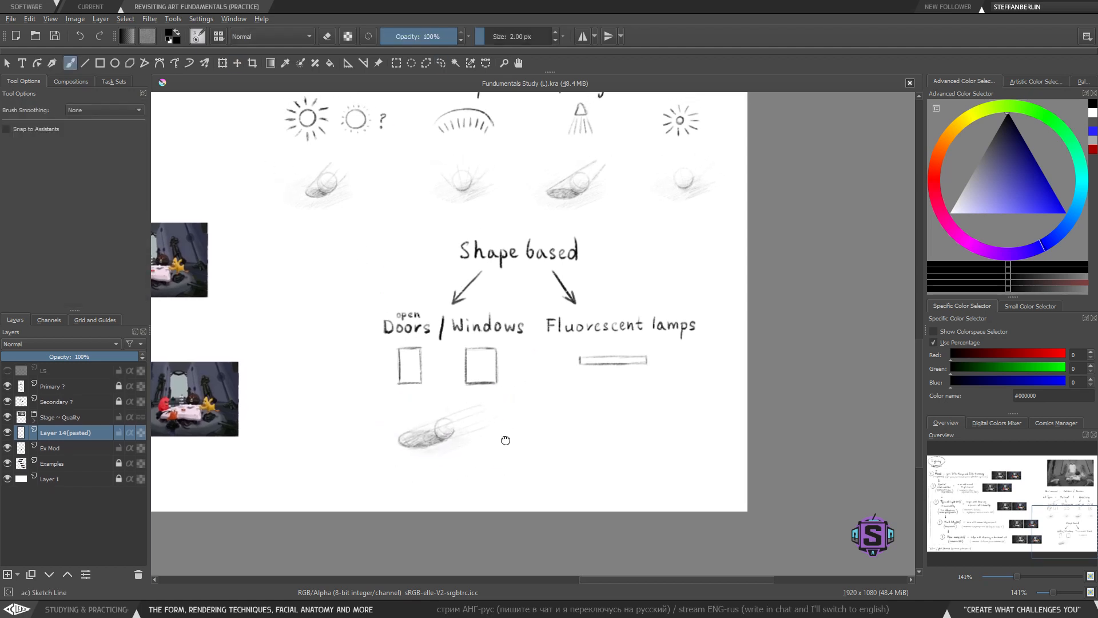
# - Try drawing short light rays below the fluorescent lamp with a 1 px brush, undoing them
pyautogui.press('+')
pyautogui.moveTo(506, 441)
pyautogui.mouseDown()
pyautogui.moveTo(478, 456)
pyautogui.moveTo(441, 397)
pyautogui.moveTo(495, 451)
pyautogui.moveTo(463, 474)
pyautogui.moveTo(488, 434)
pyautogui.mouseUp()
pyautogui.press('+')
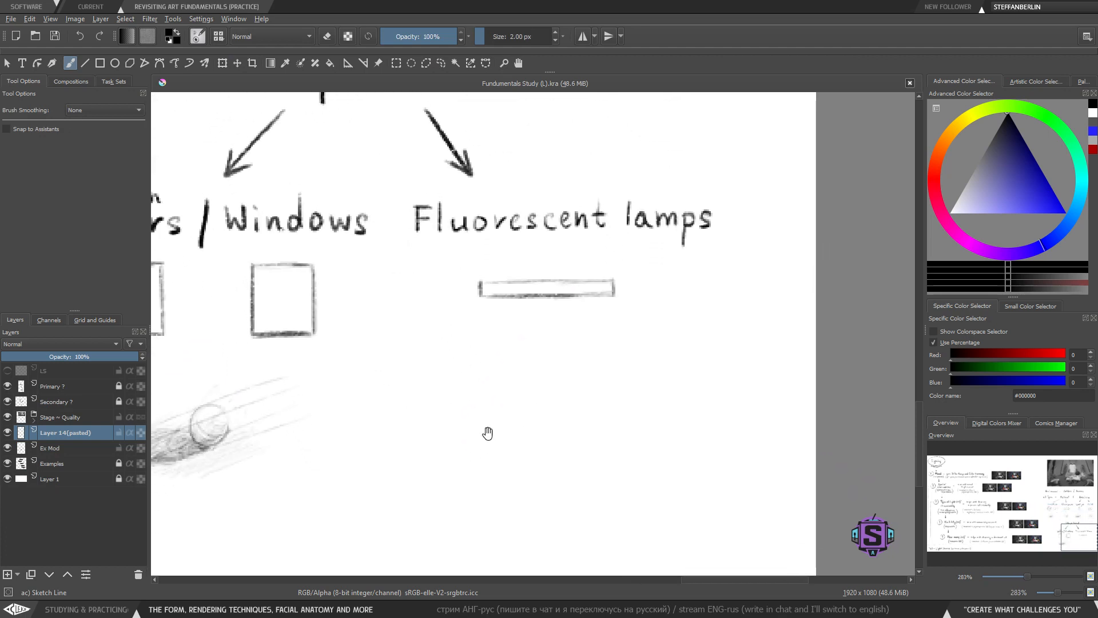
pyautogui.press('[')
pyautogui.press('-')
pyautogui.press('-')
pyautogui.press('+')
pyautogui.press('+')
pyautogui.moveTo(467, 433); pyautogui.dragTo(491, 414)
pyautogui.press('-')
pyautogui.moveTo(552, 329)
pyautogui.mouseDown()
pyautogui.moveTo(448, 567)
pyautogui.moveTo(487, 363)
pyautogui.moveTo(450, 390)
pyautogui.moveTo(465, 399)
pyautogui.mouseUp()
pyautogui.moveTo(511, 364); pyautogui.dragTo(503, 397)
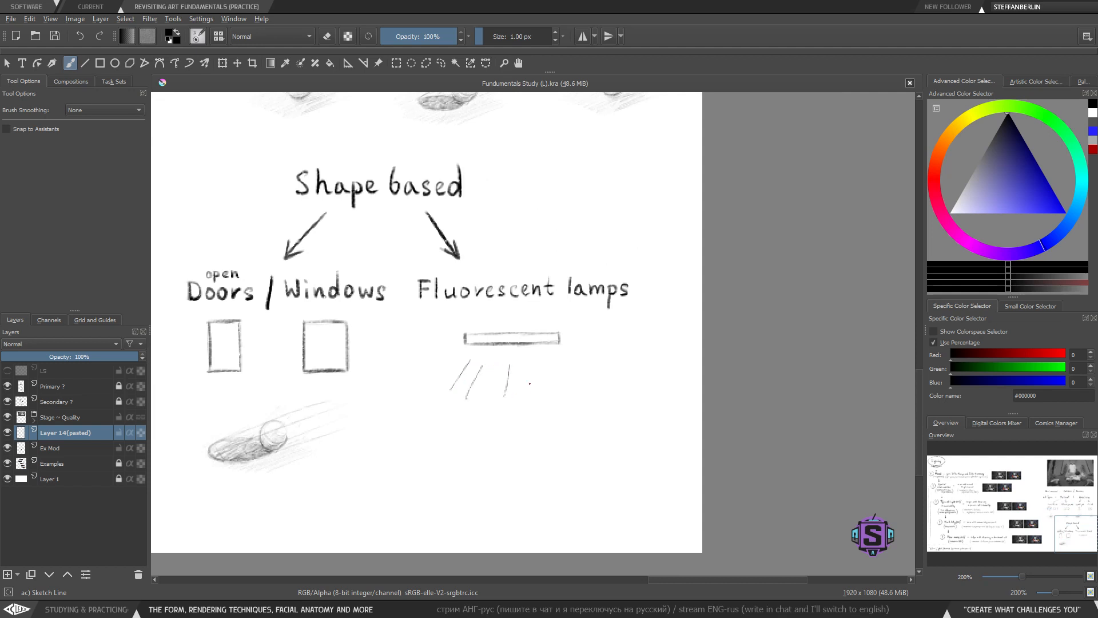
pyautogui.hotkey('ctrl', 'z')
pyautogui.hotkey('ctrl', 'z')
pyautogui.hotkey('ctrl', 'z')
# - Increase the brush size to 3 px
pyautogui.moveTo(484, 444); pyautogui.dragTo(486, 435)
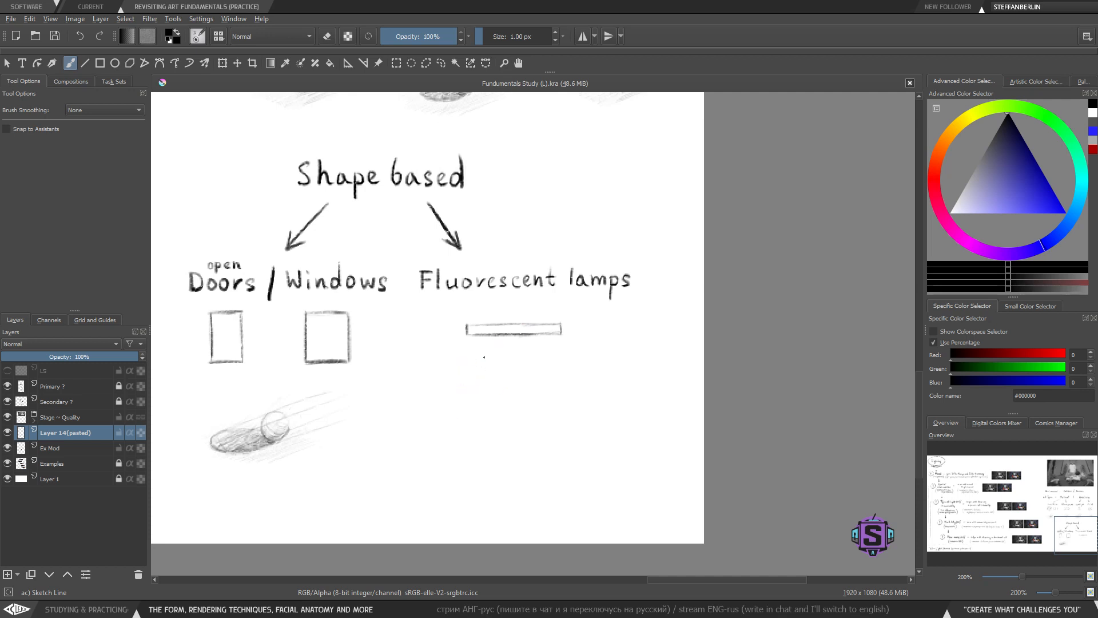
pyautogui.press(']')
pyautogui.press(']')
pyautogui.hotkey('ctrl', '-')
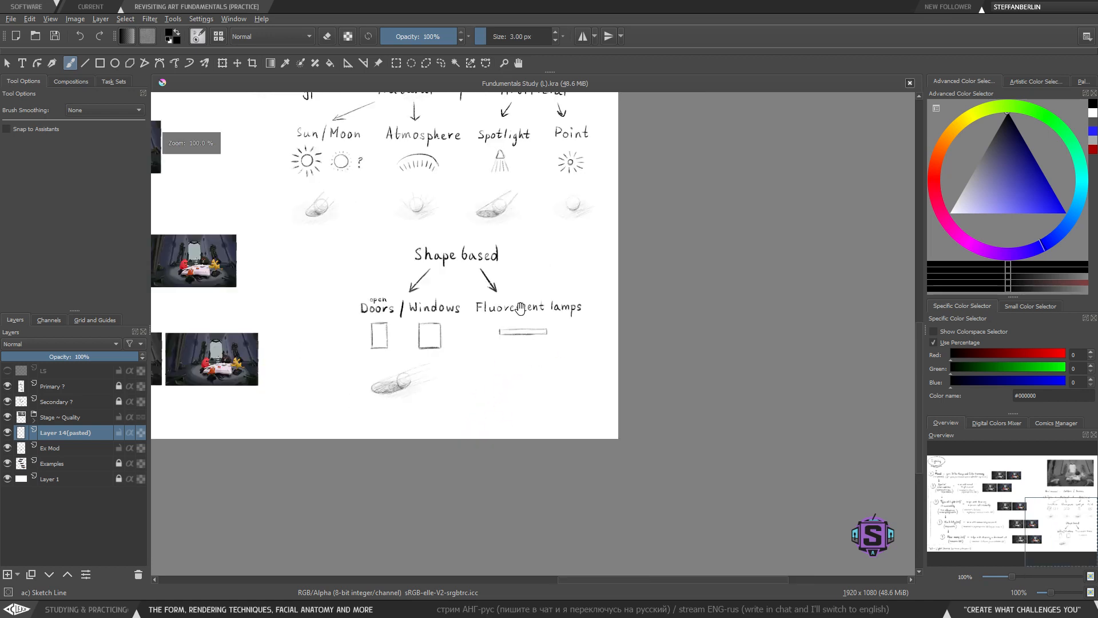
pyautogui.moveTo(521, 308); pyautogui.dragTo(516, 403)
pyautogui.hotkey('ctrl', '+')
# - Lasso-copy the Point example's shaded ball and move the pasted copy beneath the fluorescent lamp drawing
pyautogui.press('l')
pyautogui.moveTo(633, 343)
pyautogui.mouseDown()
pyautogui.moveTo(672, 298)
pyautogui.moveTo(557, 241)
pyautogui.moveTo(633, 342)
pyautogui.mouseUp()
pyautogui.hotkey('ctrl', 'c')
pyautogui.hotkey('ctrl', 'v')
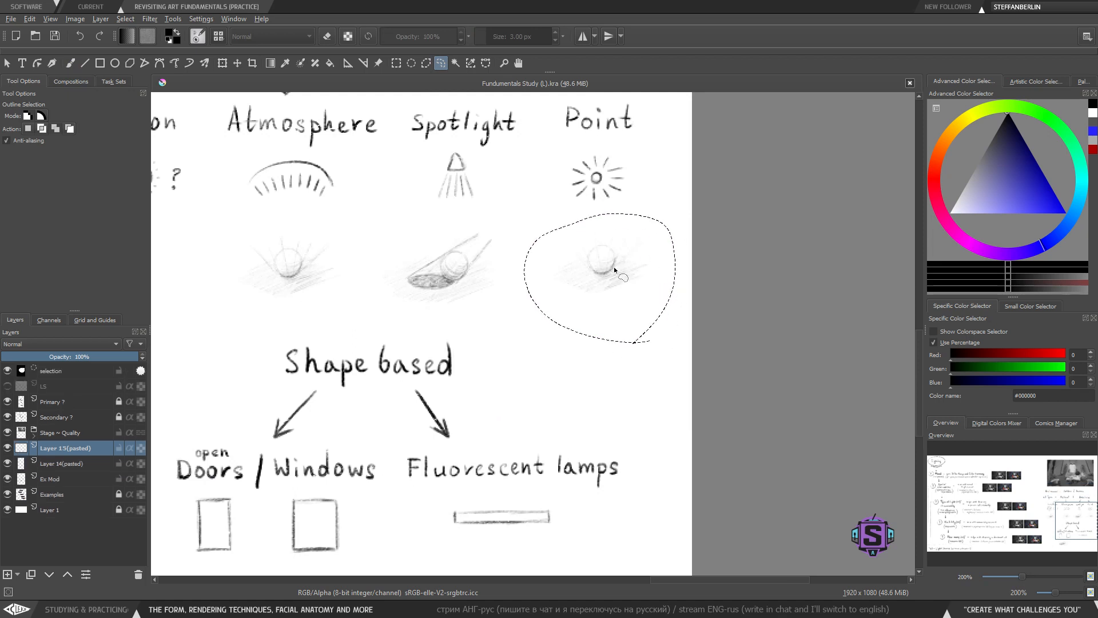
pyautogui.hotkey('ctrl', 'z')
pyautogui.press('b')
pyautogui.hotkey('ctrl', 'c')
pyautogui.hotkey('ctrl', 'v')
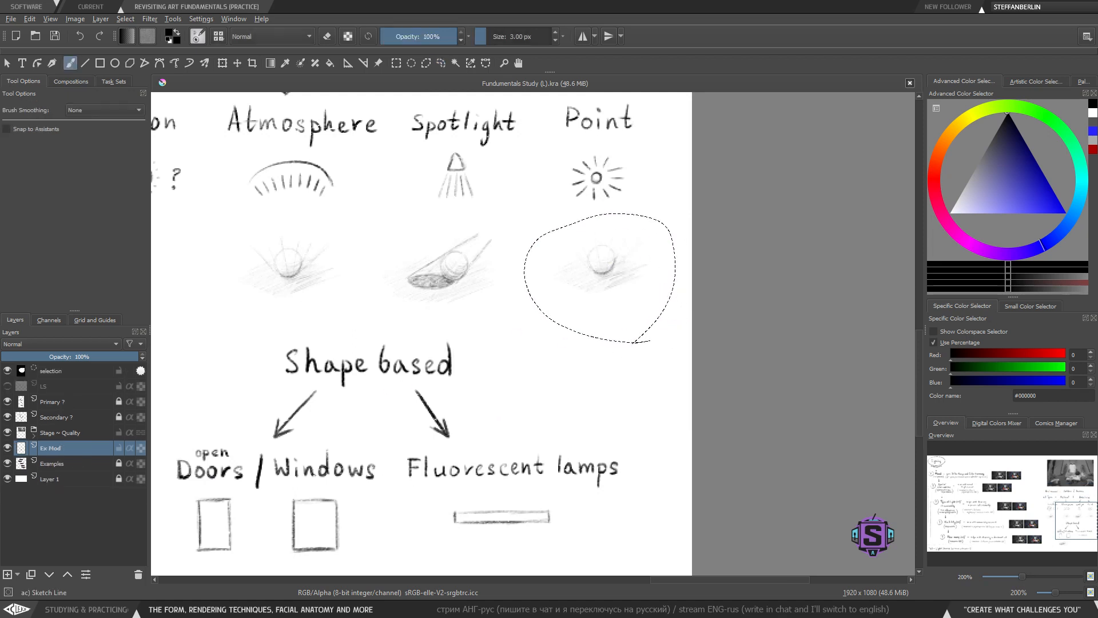
pyautogui.press('t')
pyautogui.moveTo(613, 281); pyautogui.dragTo(569, 405)
pyautogui.moveTo(590, 368)
pyautogui.mouseDown()
pyautogui.moveTo(629, 208)
pyautogui.moveTo(535, 449)
pyautogui.moveTo(532, 440)
pyautogui.moveTo(541, 443)
pyautogui.mouseUp()
pyautogui.hotkey('ctrl', 'shift', 'a')
pyautogui.press('b')
pyautogui.press('l')
pyautogui.moveTo(606, 387)
pyautogui.mouseDown()
pyautogui.moveTo(500, 336)
pyautogui.moveTo(592, 389)
pyautogui.mouseUp()
pyautogui.press('t')
pyautogui.moveTo(549, 352); pyautogui.dragTo(544, 364)
pyautogui.press('b')
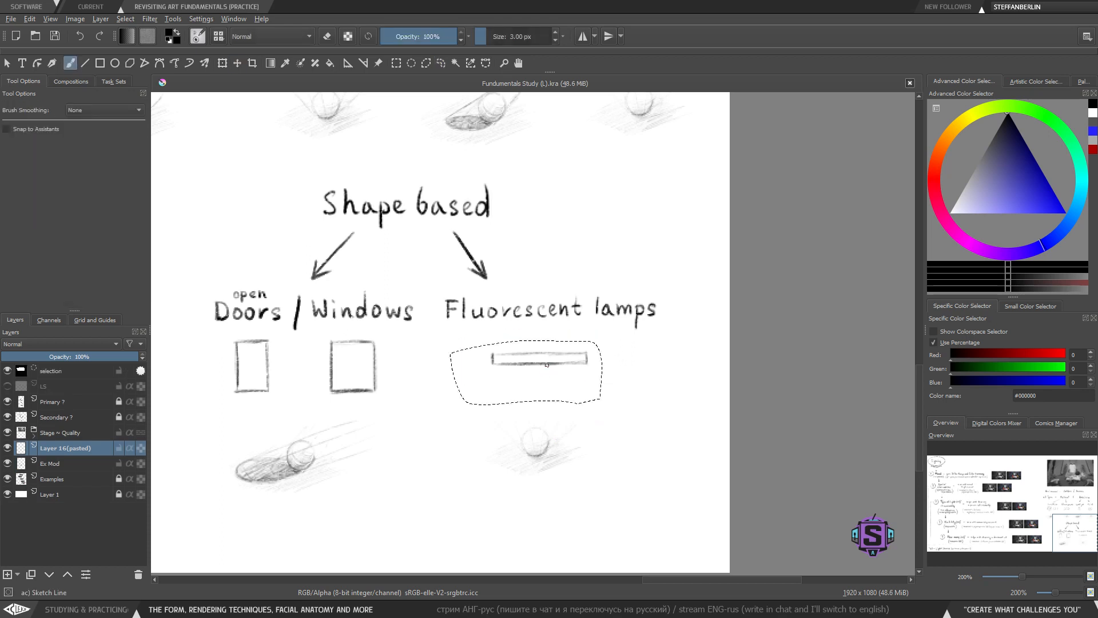
pyautogui.hotkey('ctrl', 'shift', 'a')
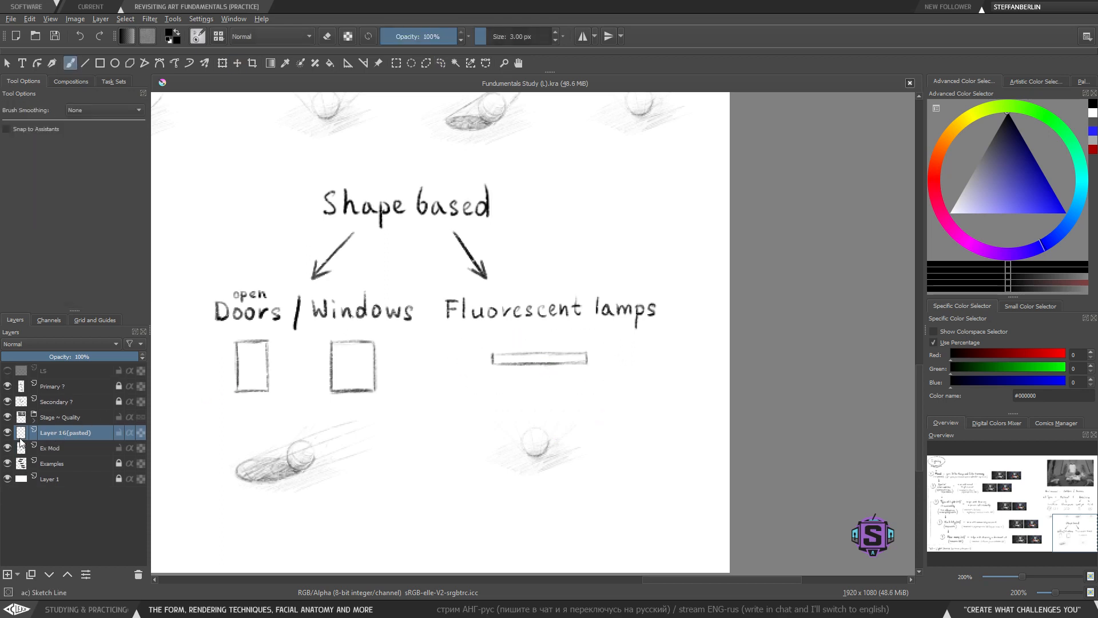
pyautogui.hotkey('shift', 'Delete')
pyautogui.press('l')
pyautogui.moveTo(403, 401)
pyautogui.mouseDown()
pyautogui.moveTo(335, 329)
pyautogui.moveTo(322, 342)
pyautogui.mouseUp()
pyautogui.hotkey('ctrl', 'shift', 'a')
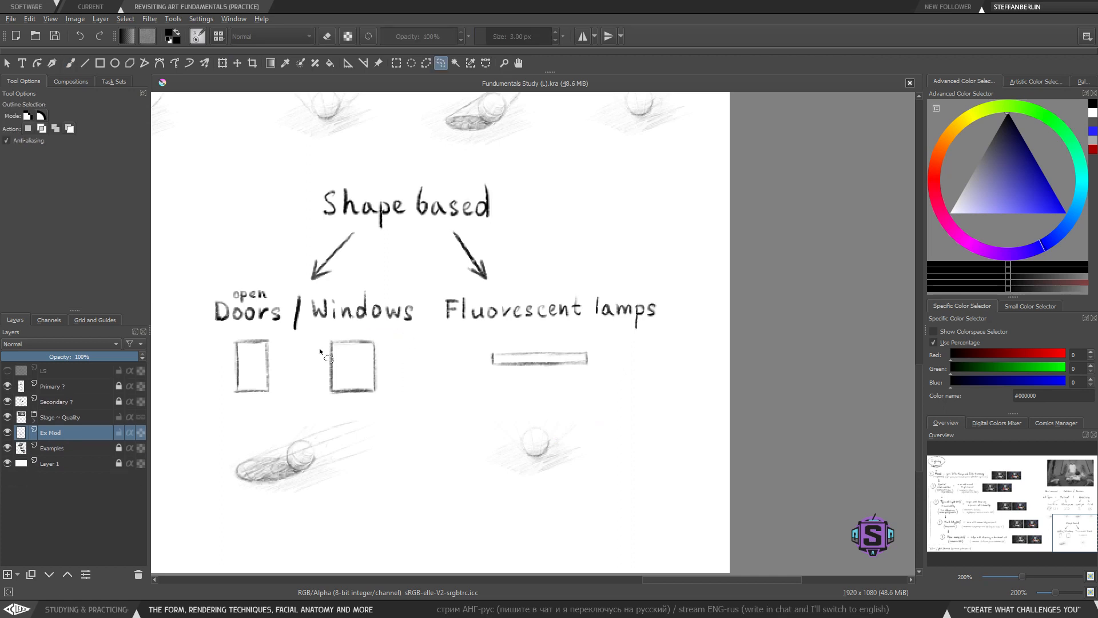
# - Try sketching light rays radiating around the door box, undoing all the strokes
pyautogui.press('b')
pyautogui.moveTo(283, 387)
pyautogui.mouseDown()
pyautogui.moveTo(401, 368)
pyautogui.moveTo(339, 391)
pyautogui.moveTo(333, 351)
pyautogui.mouseUp()
pyautogui.press('[')
pyautogui.press('[')
pyautogui.press(']')
pyautogui.press(']')
pyautogui.moveTo(346, 338)
pyautogui.mouseDown()
pyautogui.moveTo(336, 338)
pyautogui.moveTo(337, 322)
pyautogui.moveTo(357, 310)
pyautogui.mouseUp()
pyautogui.moveTo(377, 314)
pyautogui.mouseDown()
pyautogui.moveTo(400, 318)
pyautogui.moveTo(406, 380)
pyautogui.mouseUp()
pyautogui.moveTo(383, 385)
pyautogui.mouseDown()
pyautogui.moveTo(387, 394)
pyautogui.moveTo(364, 395)
pyautogui.mouseUp()
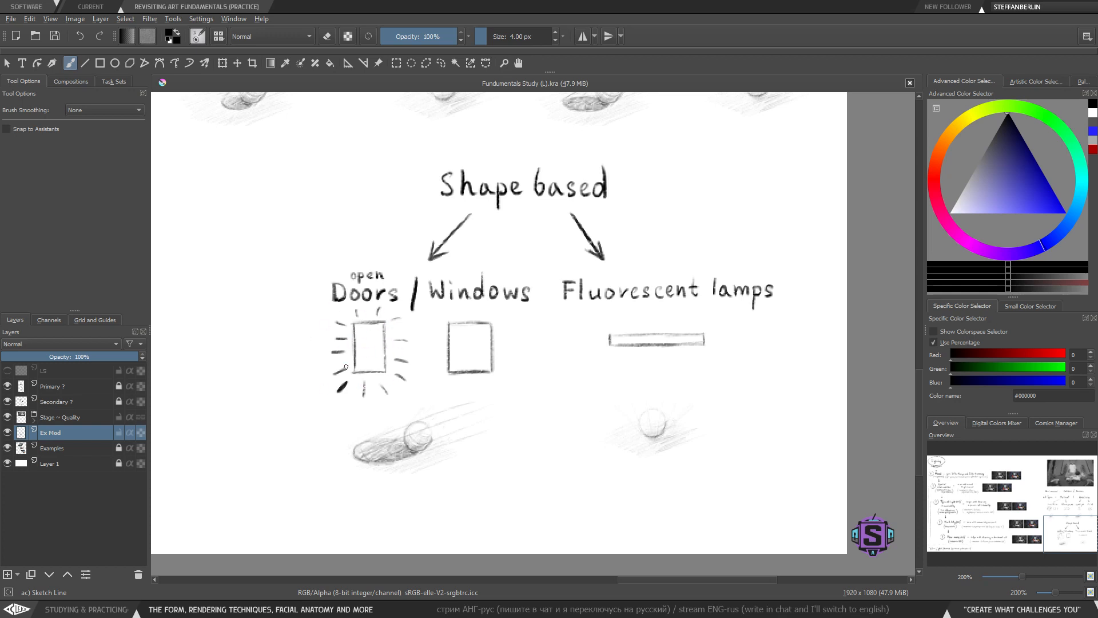
pyautogui.hotkey('ctrl', 'z')
pyautogui.hotkey('ctrl', 'z')
pyautogui.hotkey('ctrl', 'z')
pyautogui.hotkey('ctrl', 'z')
pyautogui.hotkey('ctrl', 'z')
pyautogui.hotkey('ctrl', 'z')
pyautogui.hotkey('ctrl', 'z')
pyautogui.hotkey('ctrl', 'z')
pyautogui.hotkey('ctrl', 'z')
pyautogui.hotkey('ctrl', 'z')
pyautogui.hotkey('ctrl', 'z')
pyautogui.hotkey('ctrl', 'z')
pyautogui.hotkey('ctrl', 'z')
# - Try drawing an open door with light streaks falling from it, undoing the strokes
pyautogui.moveTo(350, 324); pyautogui.dragTo(371, 330)
pyautogui.hotkey('ctrl', 'z')
pyautogui.moveTo(372, 324)
pyautogui.mouseDown()
pyautogui.moveTo(377, 376)
pyautogui.moveTo(355, 372)
pyautogui.moveTo(392, 369)
pyautogui.moveTo(386, 379)
pyautogui.moveTo(420, 409)
pyautogui.moveTo(405, 390)
pyautogui.moveTo(434, 394)
pyautogui.mouseUp()
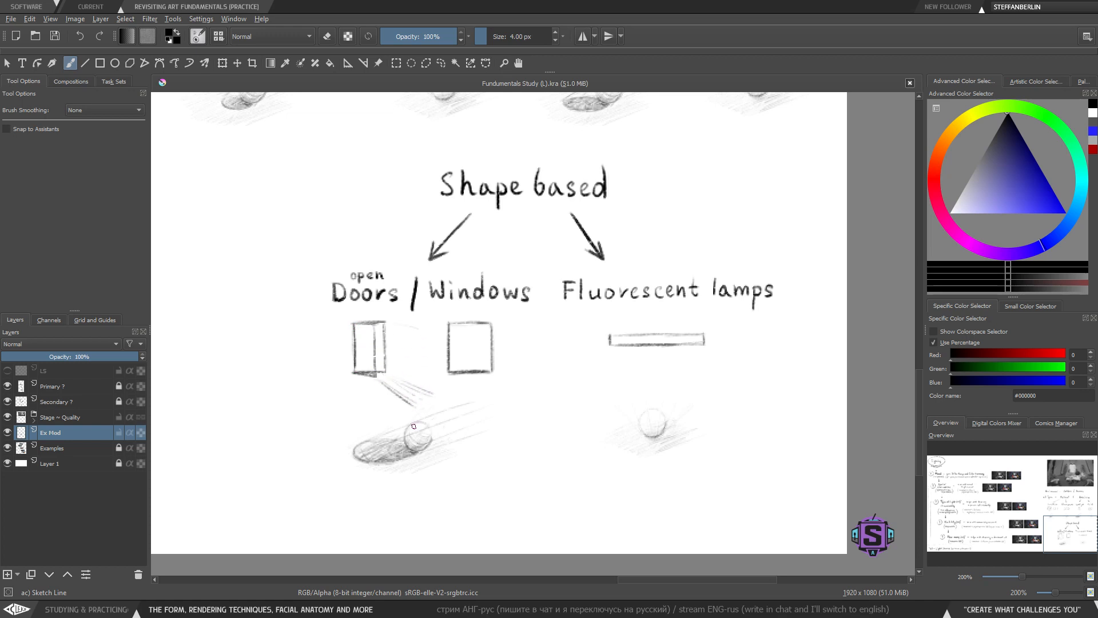
pyautogui.moveTo(386, 365); pyautogui.dragTo(416, 373)
pyautogui.moveTo(387, 337); pyautogui.dragTo(418, 343)
pyautogui.moveTo(377, 374)
pyautogui.mouseDown()
pyautogui.moveTo(369, 329)
pyautogui.moveTo(360, 371)
pyautogui.moveTo(352, 343)
pyautogui.mouseUp()
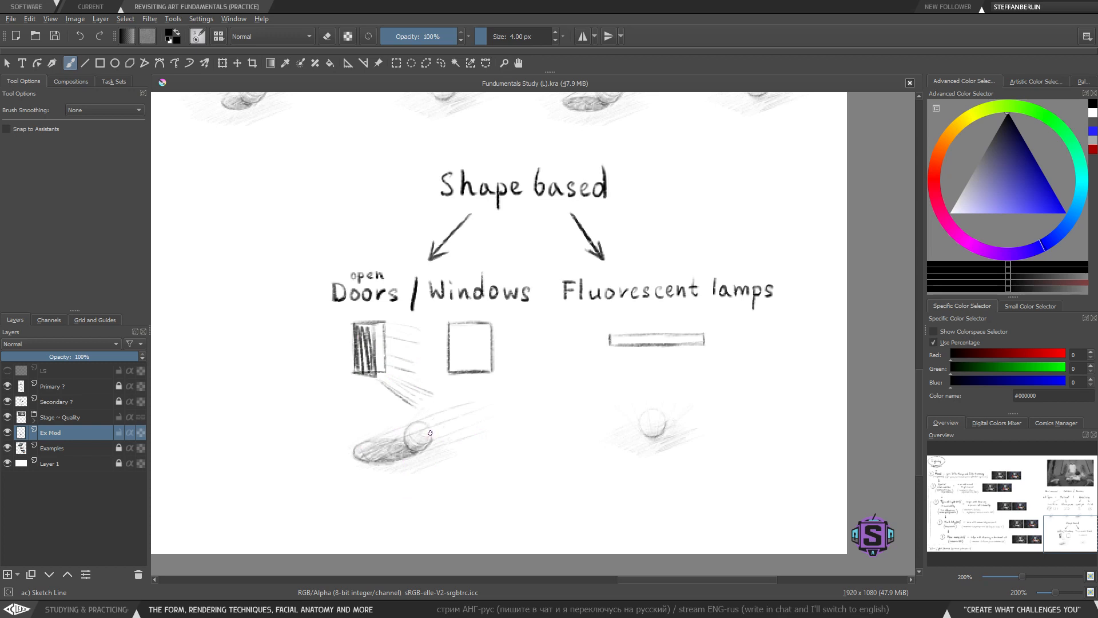
pyautogui.hotkey('ctrl', 'z')
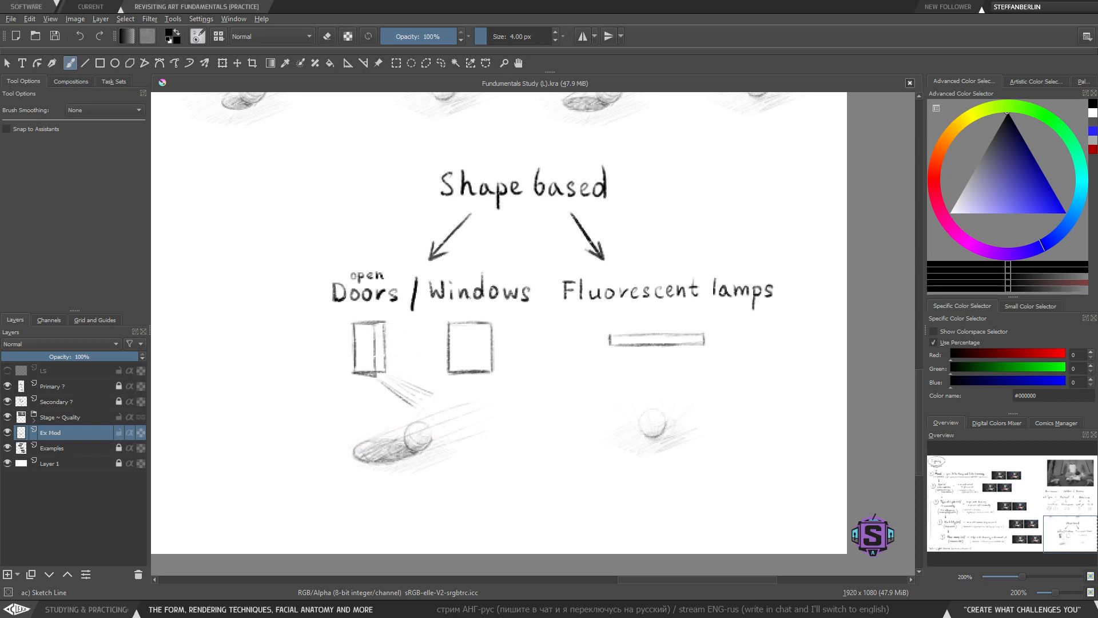
pyautogui.hotkey('ctrl', 'z')
pyautogui.hotkey('ctrl', 'z')
pyautogui.hotkey('ctrl', 'z')
pyautogui.hotkey('ctrl', 'z')
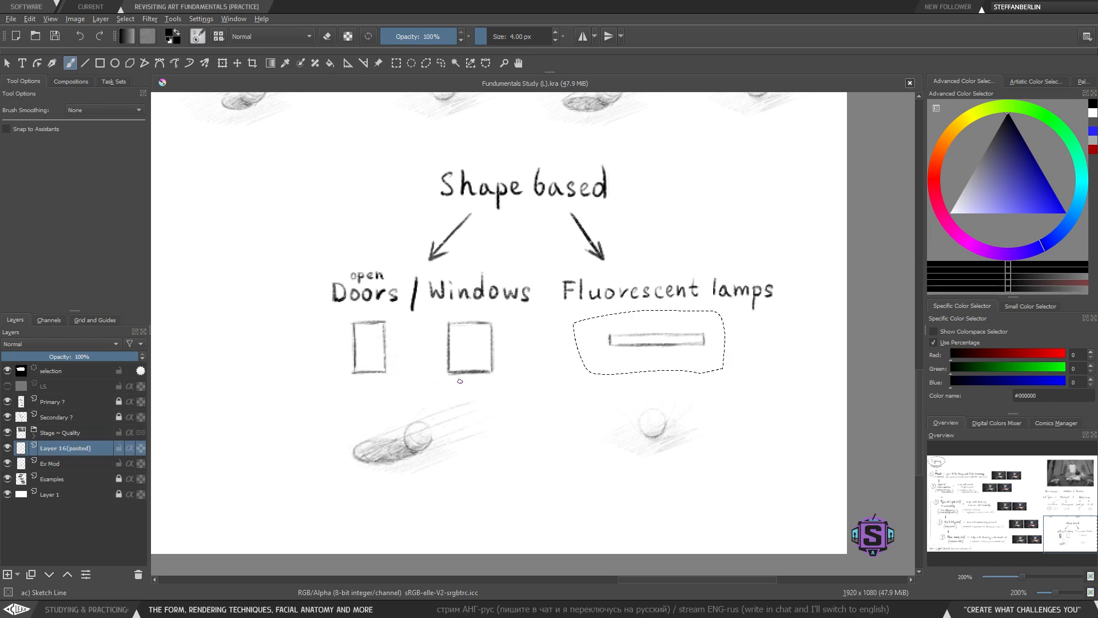
# - Try circling the door box and sketching rays around it, undoing the strokes
pyautogui.hotkey('ctrl', 'shift', 'a')
pyautogui.moveTo(399, 369); pyautogui.dragTo(401, 382)
pyautogui.moveTo(361, 327); pyautogui.dragTo(351, 334)
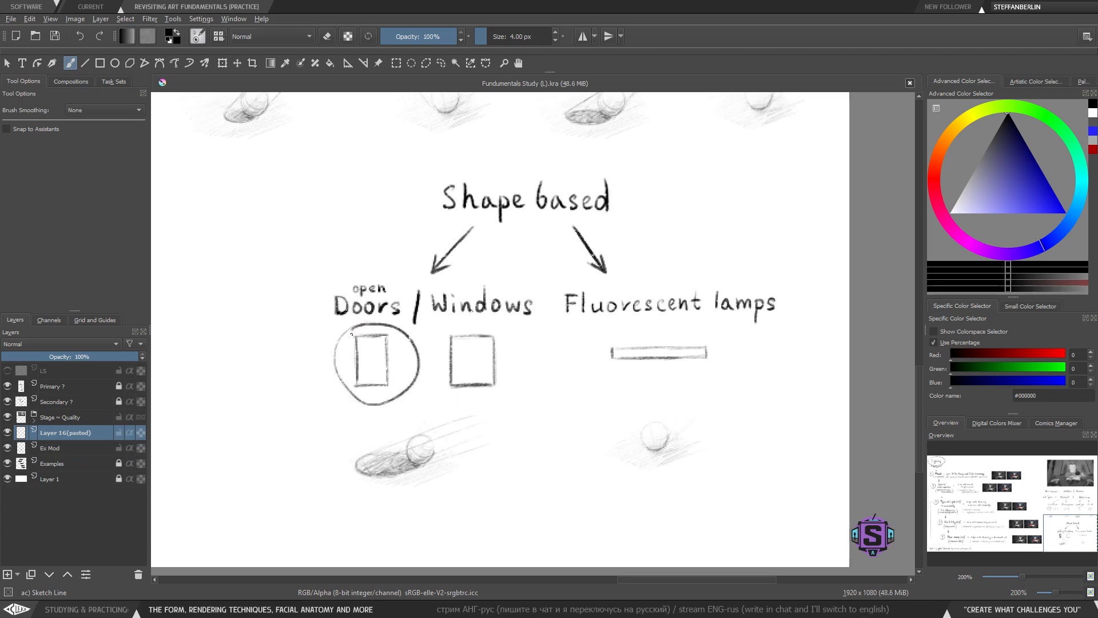
pyautogui.hotkey('ctrl', 'z')
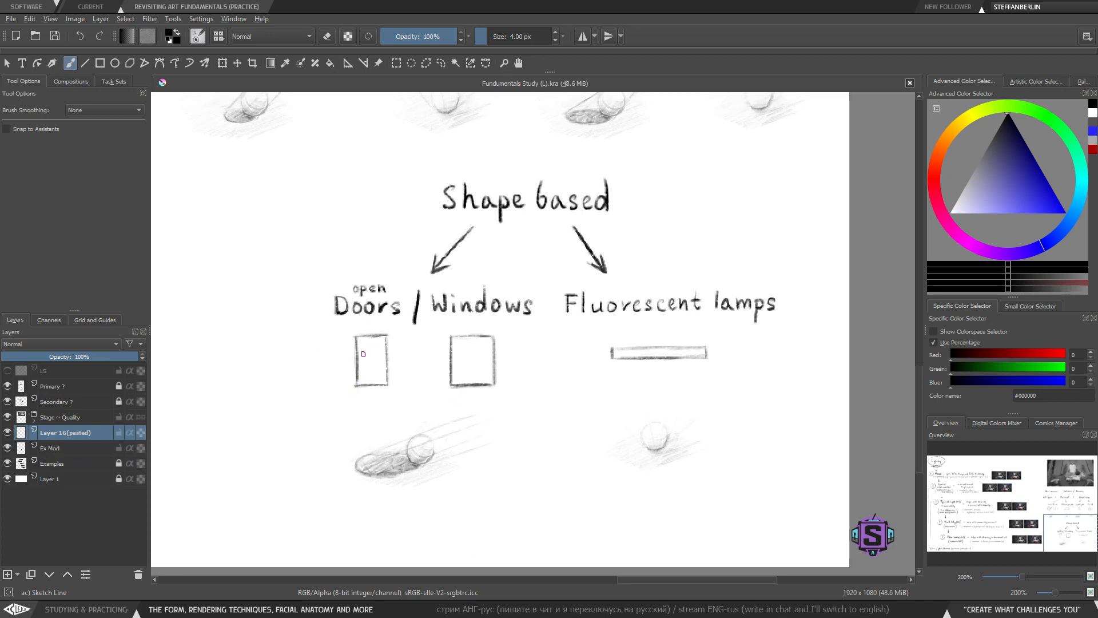
pyautogui.moveTo(354, 336); pyautogui.dragTo(355, 384)
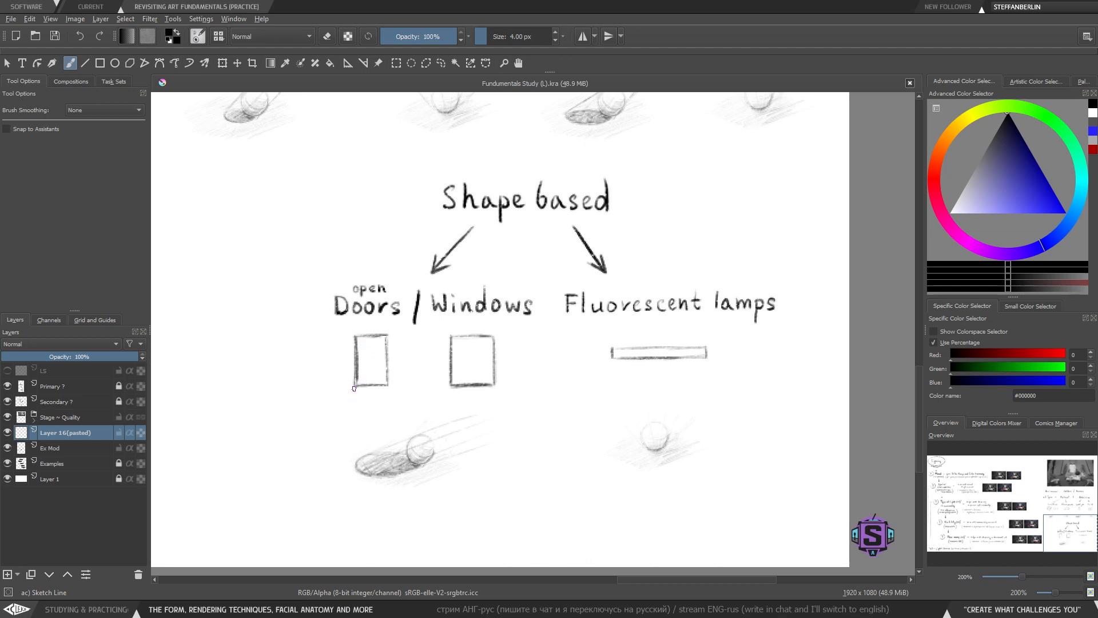
pyautogui.moveTo(353, 387)
pyautogui.mouseDown()
pyautogui.moveTo(318, 409)
pyautogui.moveTo(308, 385)
pyautogui.mouseUp()
pyautogui.moveTo(344, 358)
pyautogui.mouseDown()
pyautogui.moveTo(300, 363)
pyautogui.moveTo(298, 341)
pyautogui.mouseUp()
pyautogui.moveTo(353, 398); pyautogui.dragTo(337, 420)
pyautogui.moveTo(376, 401)
pyautogui.mouseDown()
pyautogui.moveTo(372, 421)
pyautogui.moveTo(400, 420)
pyautogui.mouseUp()
pyautogui.moveTo(399, 380); pyautogui.dragTo(424, 398)
pyautogui.moveTo(397, 351); pyautogui.dragTo(431, 365)
pyautogui.moveTo(390, 331); pyautogui.dragTo(431, 331)
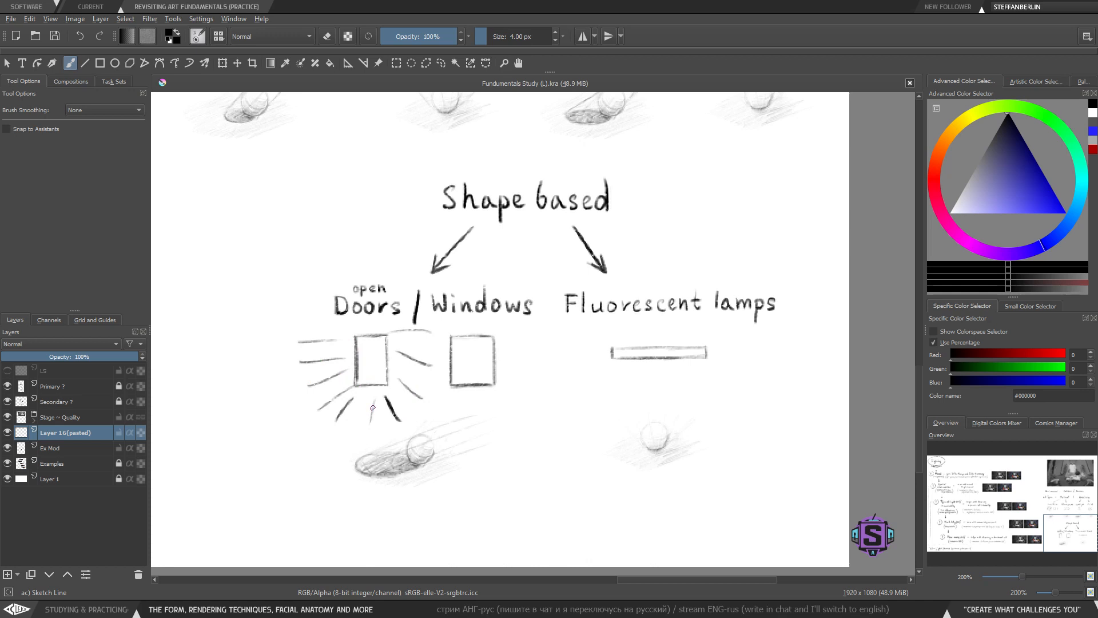
pyautogui.hotkey('ctrl', 'z')
pyautogui.hotkey('ctrl', 'z')
pyautogui.hotkey('ctrl', 'z')
pyautogui.hotkey('ctrl', 'z')
pyautogui.hotkey('ctrl', 'z')
pyautogui.hotkey('ctrl', 'z')
pyautogui.hotkey('ctrl', 'z')
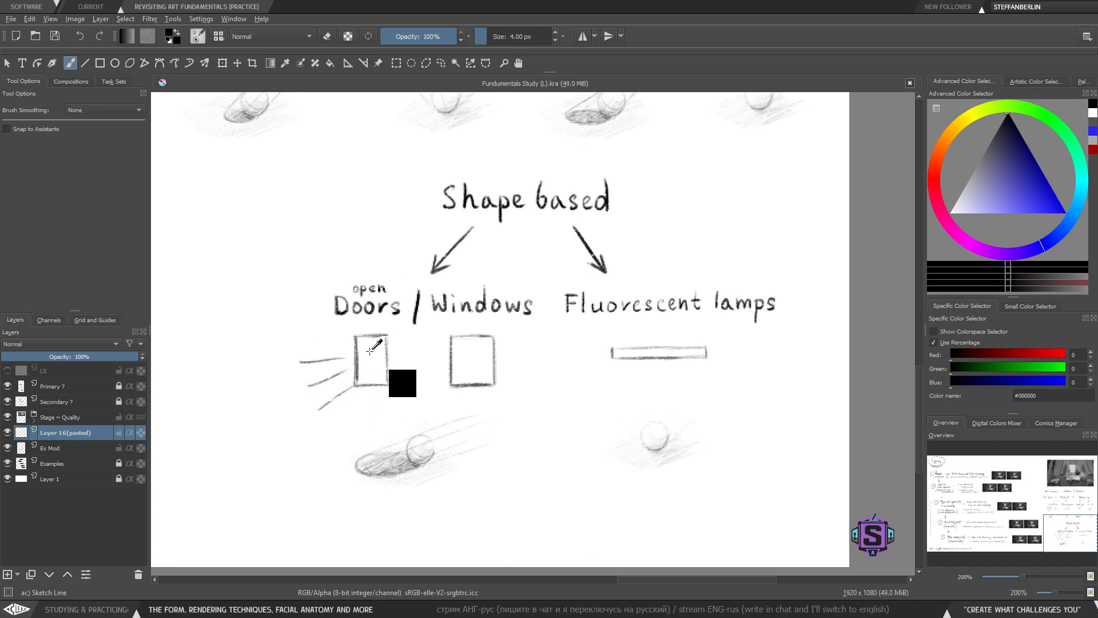
# - Try adding a perspective top and marks to the door box, undoing every stroke
pyautogui.hotkey('ctrl', 'z')
pyautogui.hotkey('ctrl', 'z')
pyautogui.hotkey('ctrl', 'z')
pyautogui.moveTo(371, 346); pyautogui.dragTo(370, 324)
pyautogui.moveTo(369, 324)
pyautogui.mouseDown()
pyautogui.moveTo(358, 333)
pyautogui.moveTo(379, 331)
pyautogui.moveTo(346, 321)
pyautogui.moveTo(399, 319)
pyautogui.mouseUp()
pyautogui.hotkey('ctrl', 'z')
pyautogui.hotkey('ctrl', 'z')
pyautogui.hotkey('ctrl', 'z')
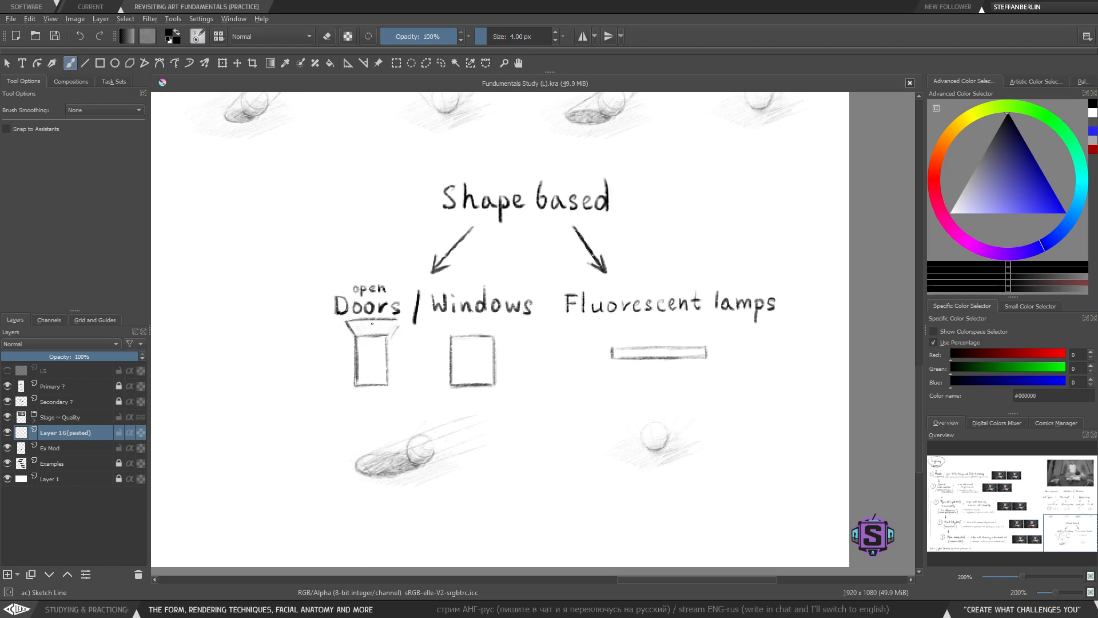
pyautogui.moveTo(369, 356)
pyautogui.mouseDown()
pyautogui.moveTo(371, 348)
pyautogui.moveTo(362, 386)
pyautogui.moveTo(357, 378)
pyautogui.moveTo(381, 373)
pyautogui.moveTo(359, 400)
pyautogui.moveTo(368, 334)
pyautogui.mouseUp()
pyautogui.hotkey('ctrl', 'z')
pyautogui.hotkey('ctrl', 'z')
pyautogui.hotkey('ctrl', 'z')
pyautogui.hotkey('ctrl', 'z')
pyautogui.hotkey('ctrl', 'z')
pyautogui.hotkey('ctrl', 'z')
pyautogui.hotkey('ctrl', 'z')
pyautogui.hotkey('ctrl', 'z')
pyautogui.scroll(2, 394, 386)
pyautogui.moveTo(402, 440)
pyautogui.mouseDown()
pyautogui.moveTo(401, 356)
pyautogui.moveTo(340, 360)
pyautogui.moveTo(339, 436)
pyautogui.moveTo(393, 435)
pyautogui.moveTo(392, 356)
pyautogui.moveTo(335, 359)
pyautogui.moveTo(335, 436)
pyautogui.moveTo(370, 403)
pyautogui.mouseUp()
pyautogui.hotkey('ctrl', 'z')
pyautogui.hotkey('ctrl', 'z')
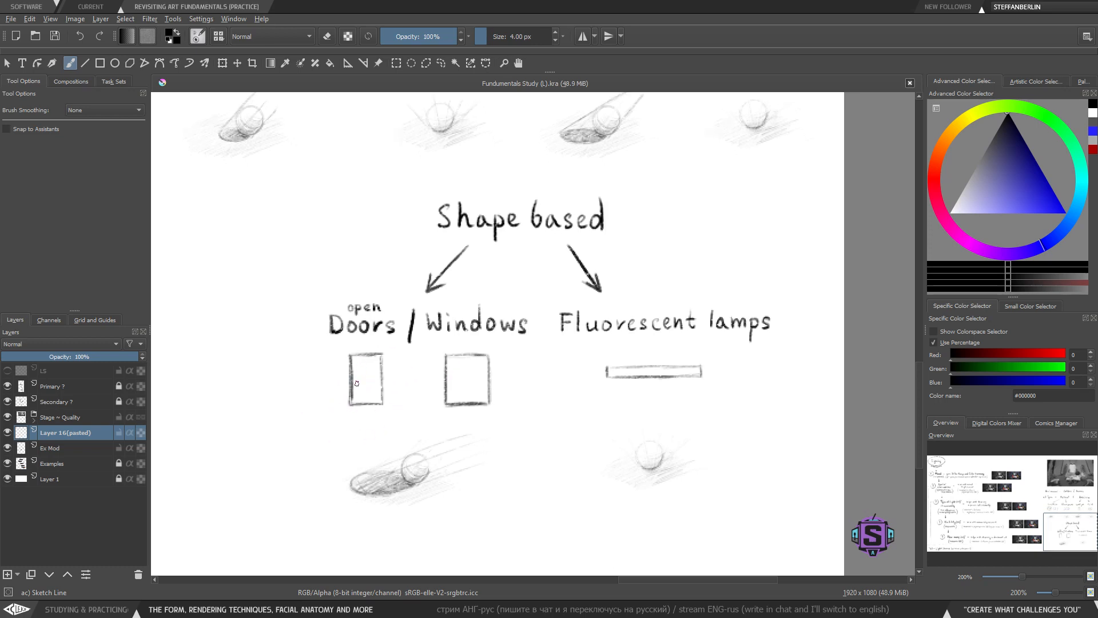
# - Try boxing the Natural heading and underlining the light source type labels, undoing each mark
pyautogui.scroll(10, 355, 378)
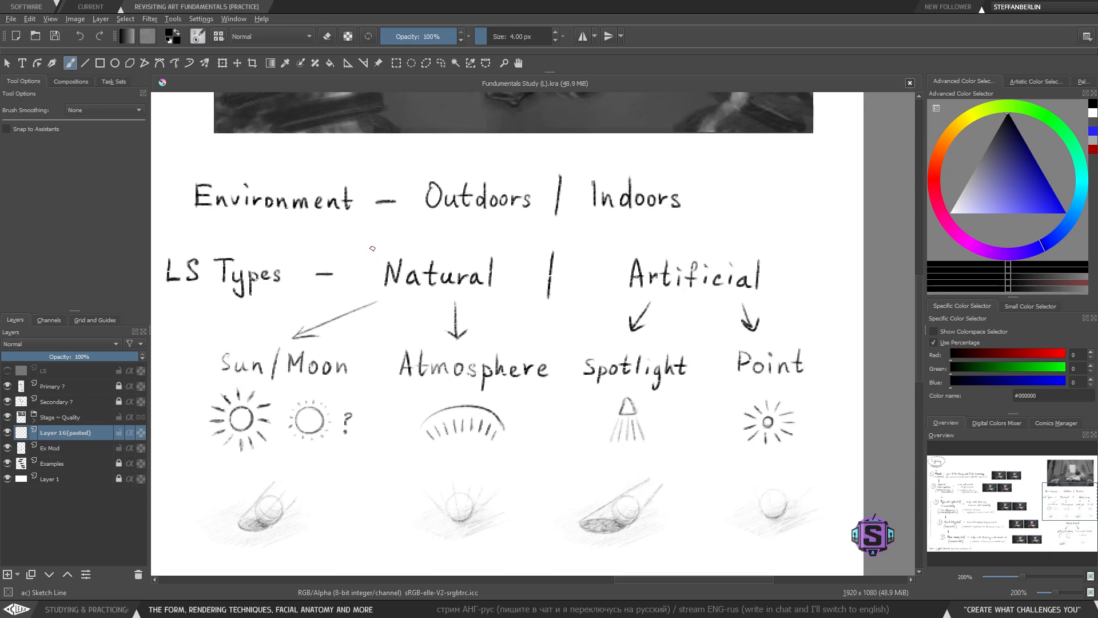
pyautogui.moveTo(369, 245)
pyautogui.mouseDown()
pyautogui.moveTo(500, 321)
pyautogui.moveTo(509, 255)
pyautogui.moveTo(369, 245)
pyautogui.mouseUp()
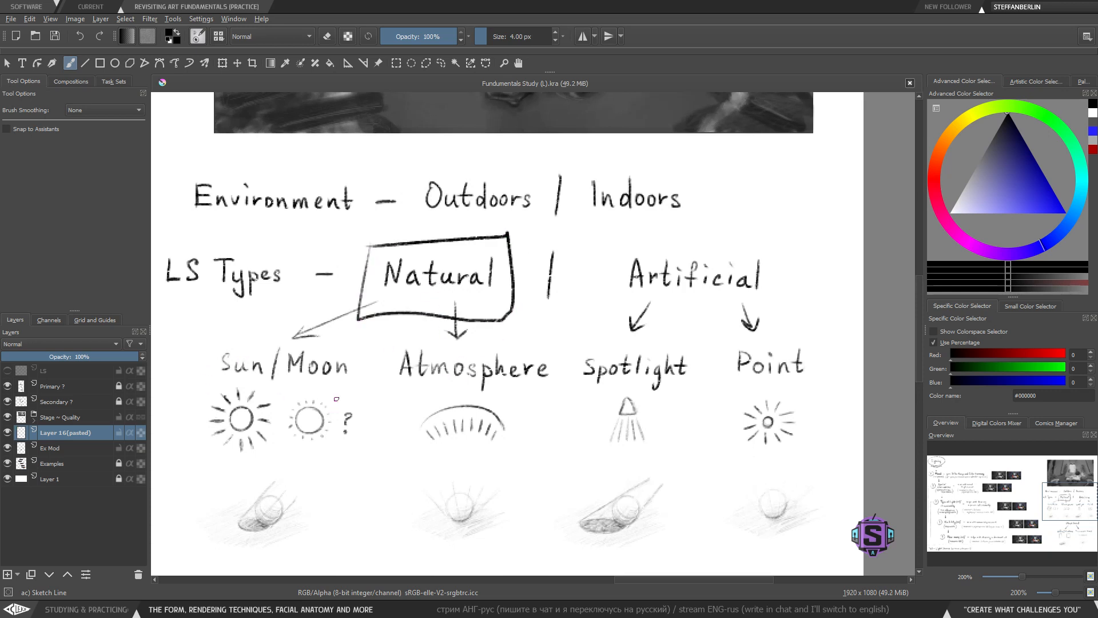
pyautogui.hotkey('ctrl', 'z')
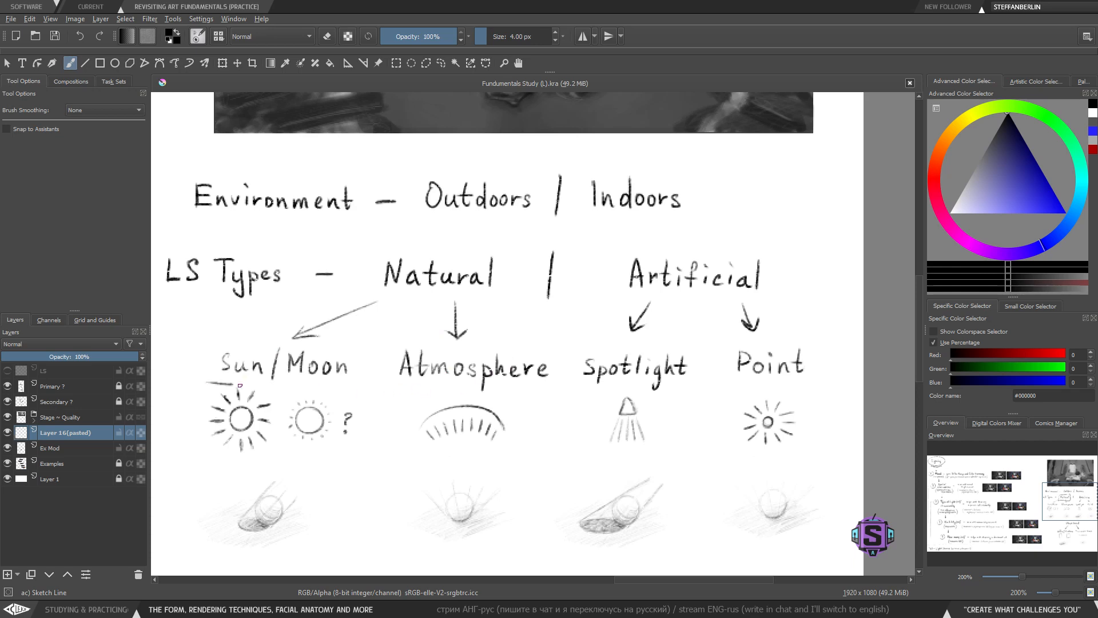
pyautogui.moveTo(383, 386); pyautogui.dragTo(574, 386)
pyautogui.hotkey('ctrl', 'z')
pyautogui.moveTo(540, 434); pyautogui.dragTo(434, 422)
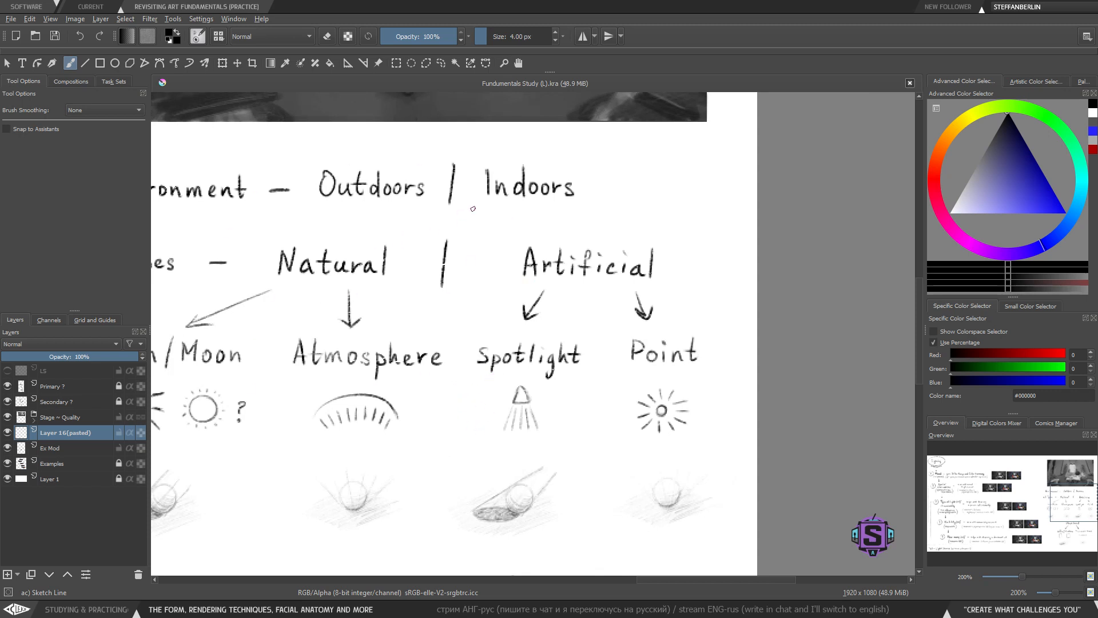
pyautogui.moveTo(485, 380)
pyautogui.mouseDown()
pyautogui.moveTo(477, 358)
pyautogui.moveTo(725, 365)
pyautogui.mouseUp()
pyautogui.hotkey('ctrl', 'z')
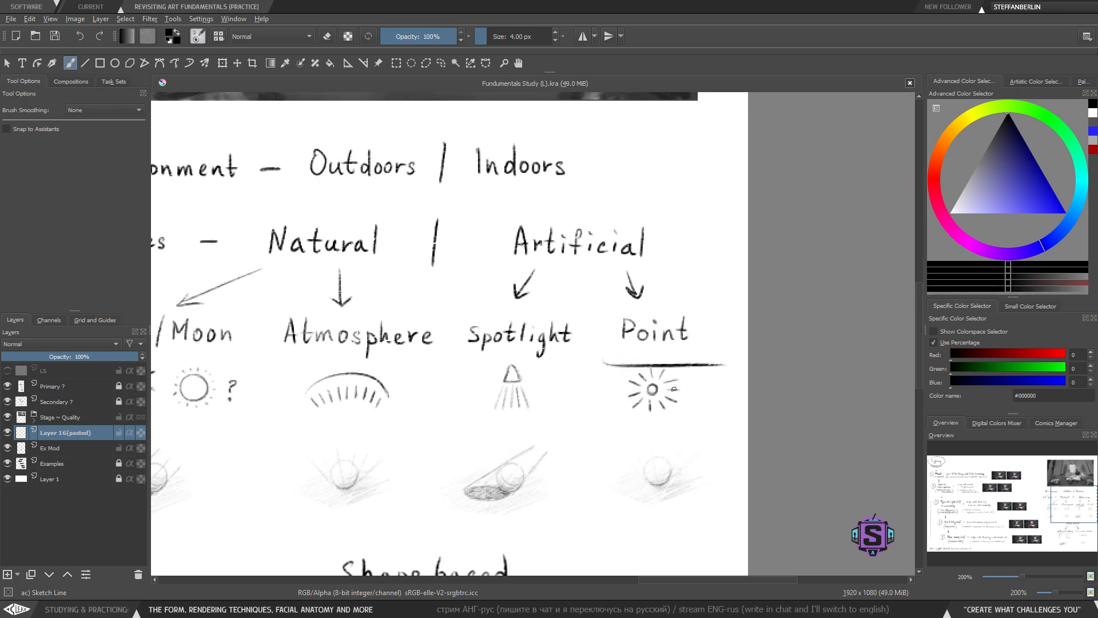
pyautogui.hotkey('ctrl', 'z')
# - Try sketching light lines beneath the door box again, undoing them
pyautogui.press('-')
pyautogui.press('-')
pyautogui.moveTo(522, 468); pyautogui.dragTo(546, 281)
pyautogui.press('+')
pyautogui.press('+')
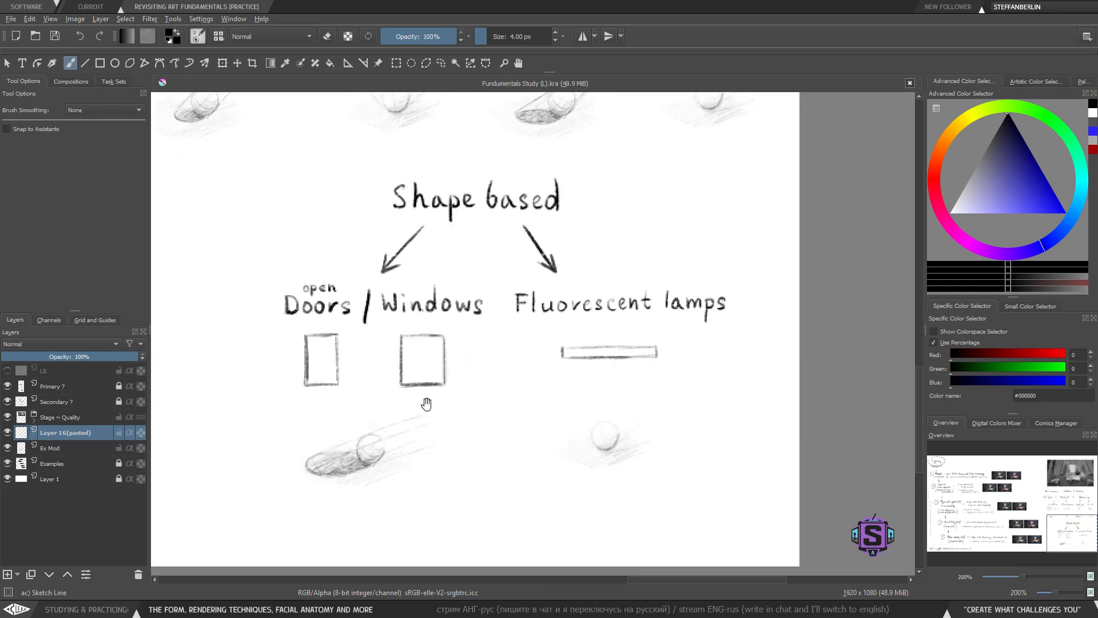
pyautogui.moveTo(427, 404); pyautogui.dragTo(476, 362)
pyautogui.moveTo(336, 358)
pyautogui.mouseDown()
pyautogui.moveTo(320, 371)
pyautogui.moveTo(354, 379)
pyautogui.mouseUp()
pyautogui.moveTo(379, 357); pyautogui.dragTo(401, 372)
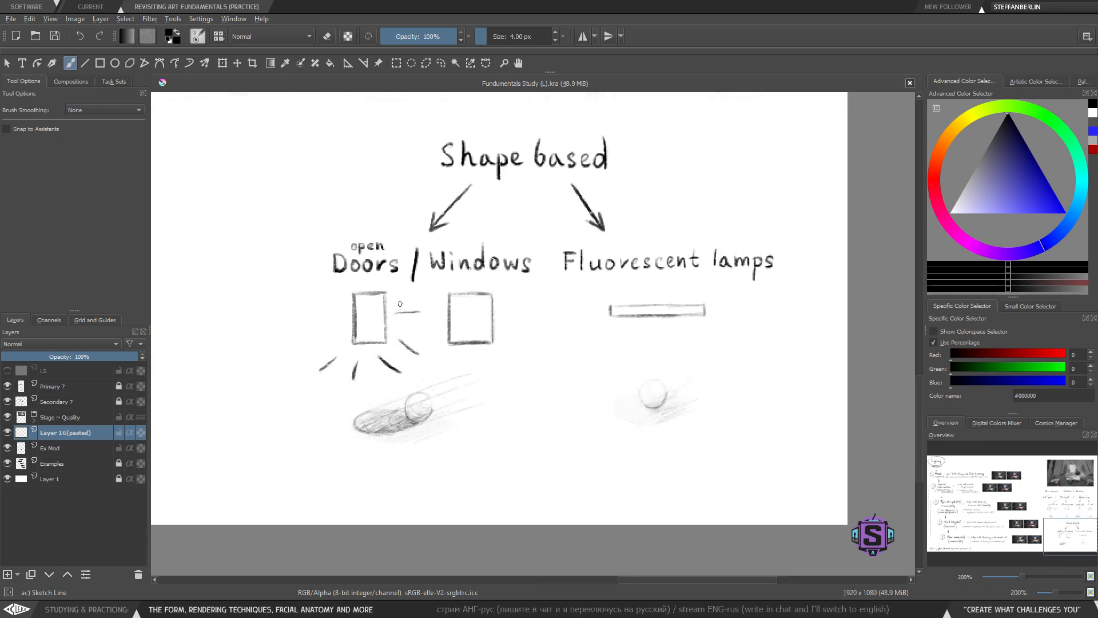
pyautogui.hotkey('ctrl', 'z')
pyautogui.hotkey('ctrl', 'z')
pyautogui.hotkey('ctrl', 'z')
pyautogui.moveTo(362, 363); pyautogui.dragTo(367, 375)
pyautogui.click(367, 386)
pyautogui.moveTo(497, 338); pyautogui.dragTo(511, 351)
pyautogui.hotkey('ctrl', 'z')
pyautogui.hotkey('ctrl', 'z')
pyautogui.hotkey('ctrl', 'z')
pyautogui.moveTo(364, 354); pyautogui.dragTo(368, 364)
pyautogui.hotkey('ctrl', 'z')
pyautogui.hotkey('ctrl', 'z')
# - Merge the pasted ball layer down and nudge the fluorescent lamp drawing slightly lower
pyautogui.moveTo(609, 369); pyautogui.dragTo(517, 393)
pyautogui.press('l')
pyautogui.moveTo(646, 372)
pyautogui.mouseDown()
pyautogui.moveTo(606, 311)
pyautogui.moveTo(629, 382)
pyautogui.mouseUp()
pyautogui.press('t')
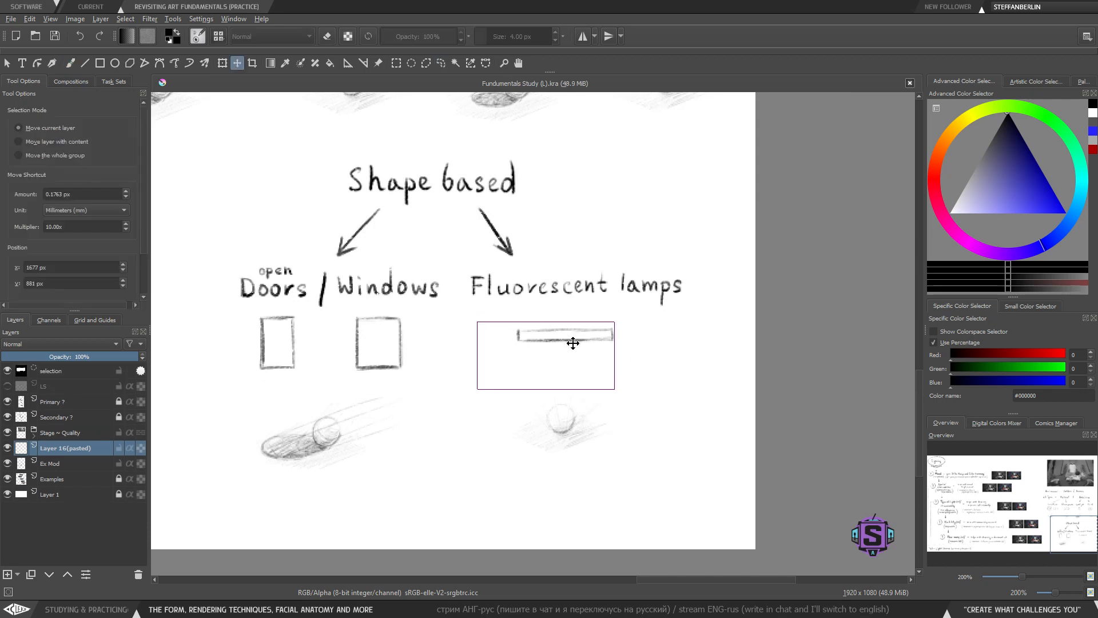
pyautogui.press('b')
pyautogui.hotkey('ctrl', 'e')
pyautogui.press('t')
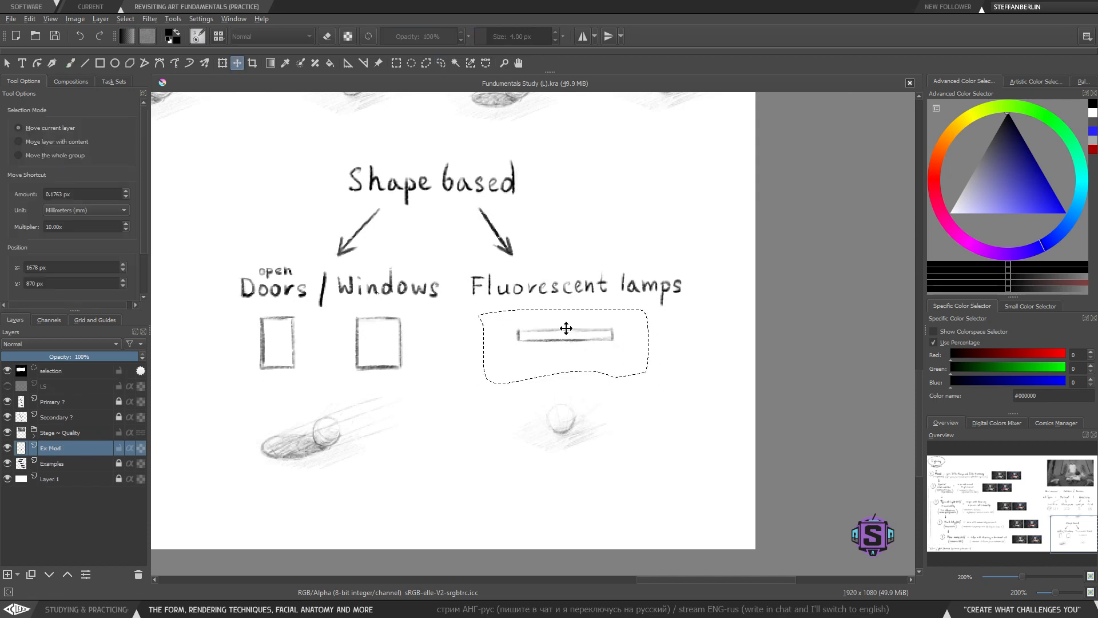
pyautogui.moveTo(571, 329); pyautogui.dragTo(569, 338)
pyautogui.press('b')
pyautogui.hotkey('ctrl', 'shift', 'a')
pyautogui.moveTo(550, 416)
pyautogui.mouseDown()
pyautogui.moveTo(539, 362)
pyautogui.moveTo(525, 380)
pyautogui.mouseUp()
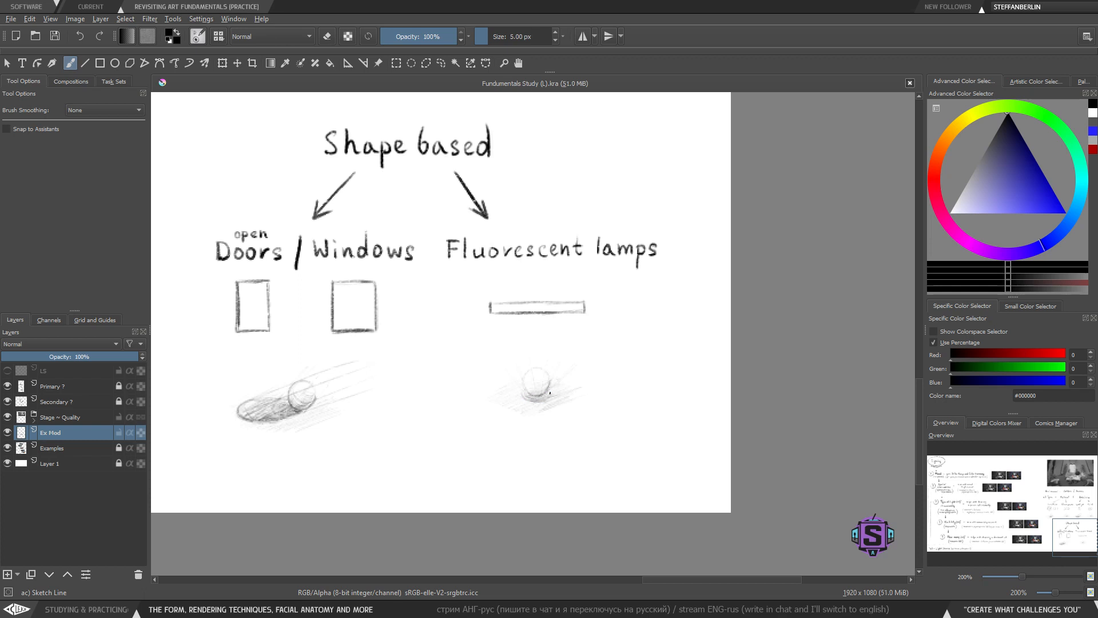
pyautogui.press('e')
pyautogui.press('e')
pyautogui.press('1')
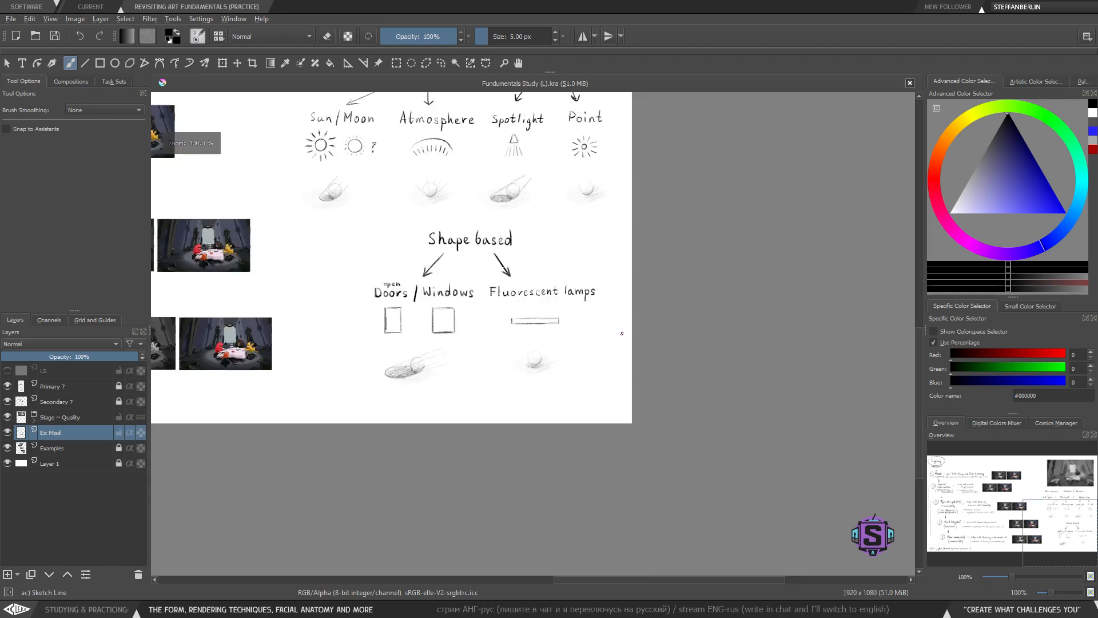
pyautogui.press('+')
pyautogui.press('+')
pyautogui.moveTo(600, 279)
pyautogui.mouseDown()
pyautogui.moveTo(474, 279)
pyautogui.moveTo(656, 337)
pyautogui.mouseUp()
pyautogui.hotkey('ctrl', 'z')
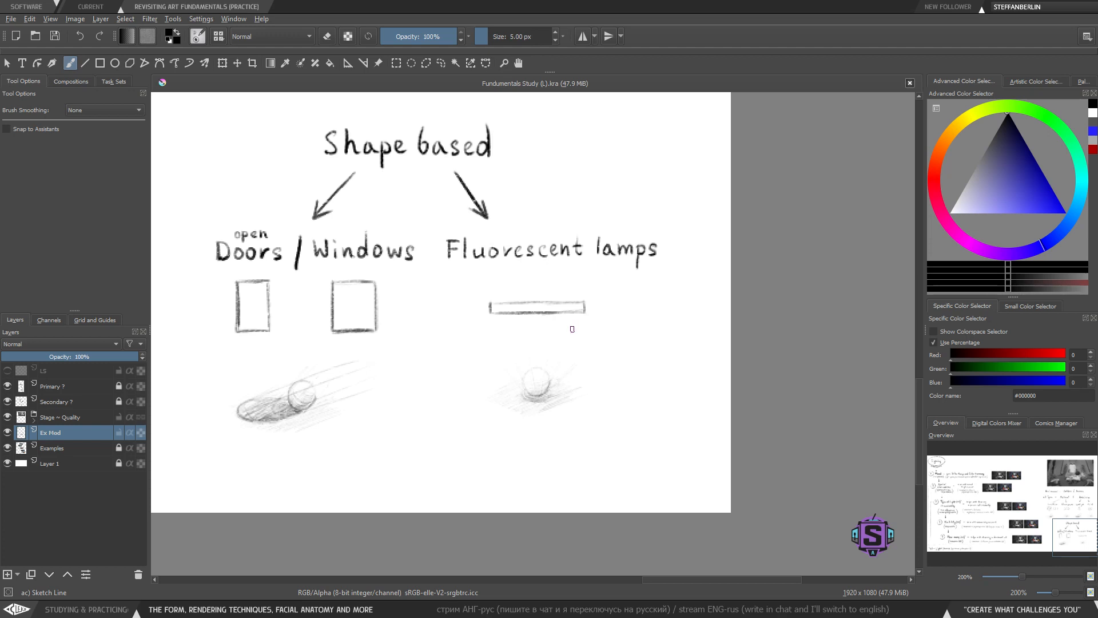
pyautogui.press('1')
pyautogui.moveTo(490, 357); pyautogui.dragTo(549, 423)
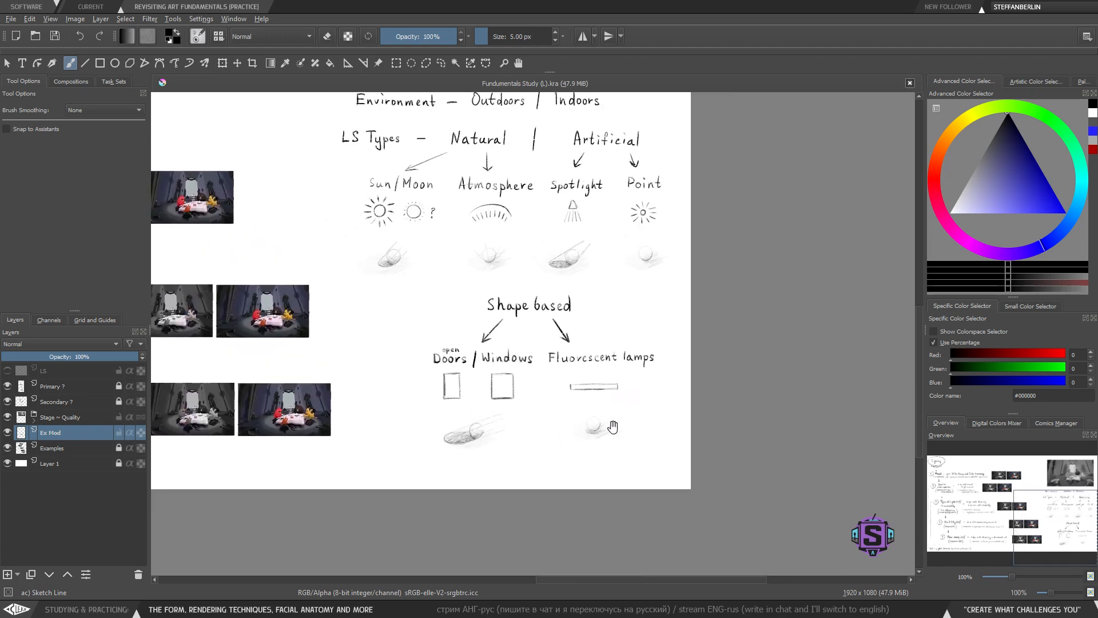
pyautogui.press('l')
pyautogui.moveTo(615, 466)
pyautogui.mouseDown()
pyautogui.moveTo(603, 393)
pyautogui.moveTo(621, 456)
pyautogui.moveTo(593, 433)
pyautogui.mouseUp()
pyautogui.press('t')
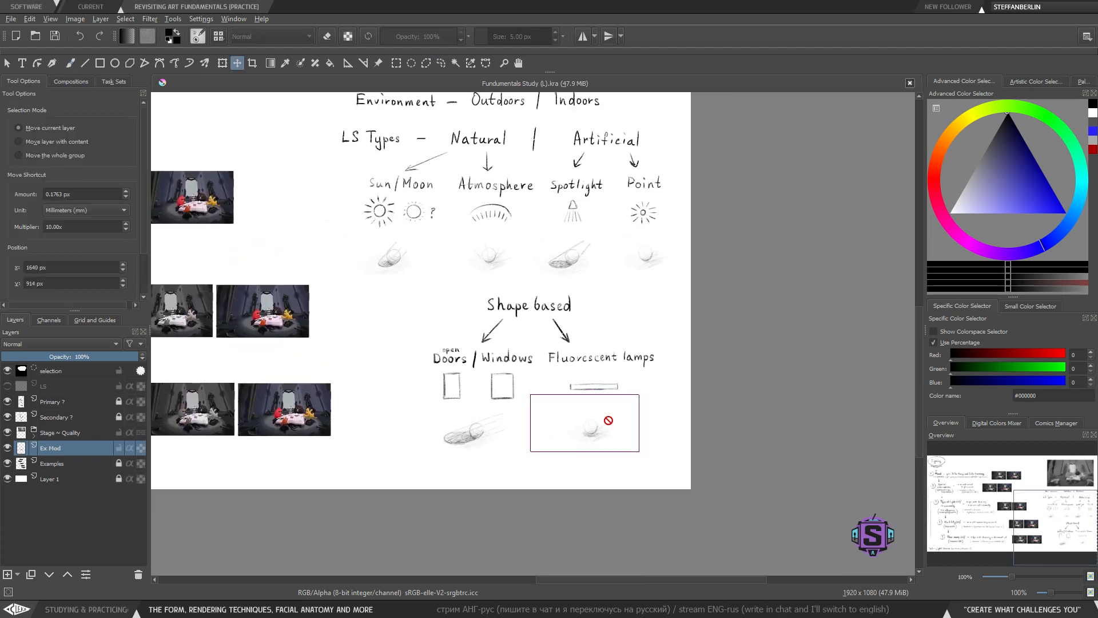
pyautogui.press('b')
pyautogui.hotkey('ctrl', 'shift', 'a')
pyautogui.moveTo(527, 413); pyautogui.dragTo(543, 479)
pyautogui.hotkey('ctrl', '-')
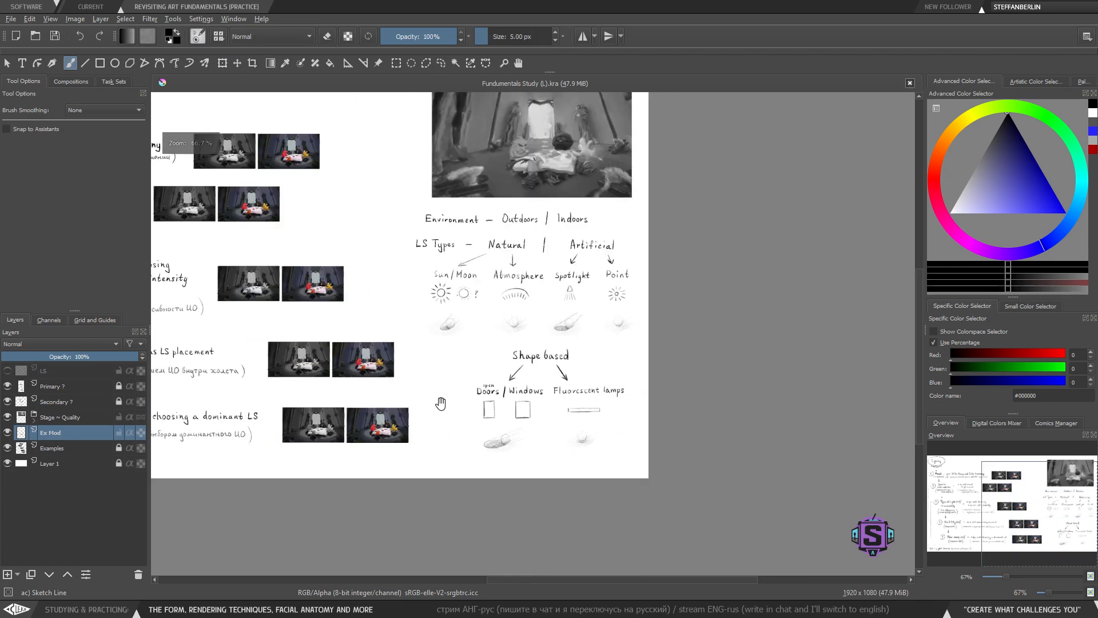
# - Try boxing the LS Types label and adding marks around the heading, undoing each stroke
pyautogui.moveTo(441, 405); pyautogui.dragTo(644, 464)
pyautogui.moveTo(499, 420); pyautogui.dragTo(593, 399)
pyautogui.moveTo(753, 362); pyautogui.dragTo(448, 364)
pyautogui.hotkey('ctrl', '+')
pyautogui.hotkey('ctrl', '+')
pyautogui.moveTo(468, 299); pyautogui.dragTo(477, 336)
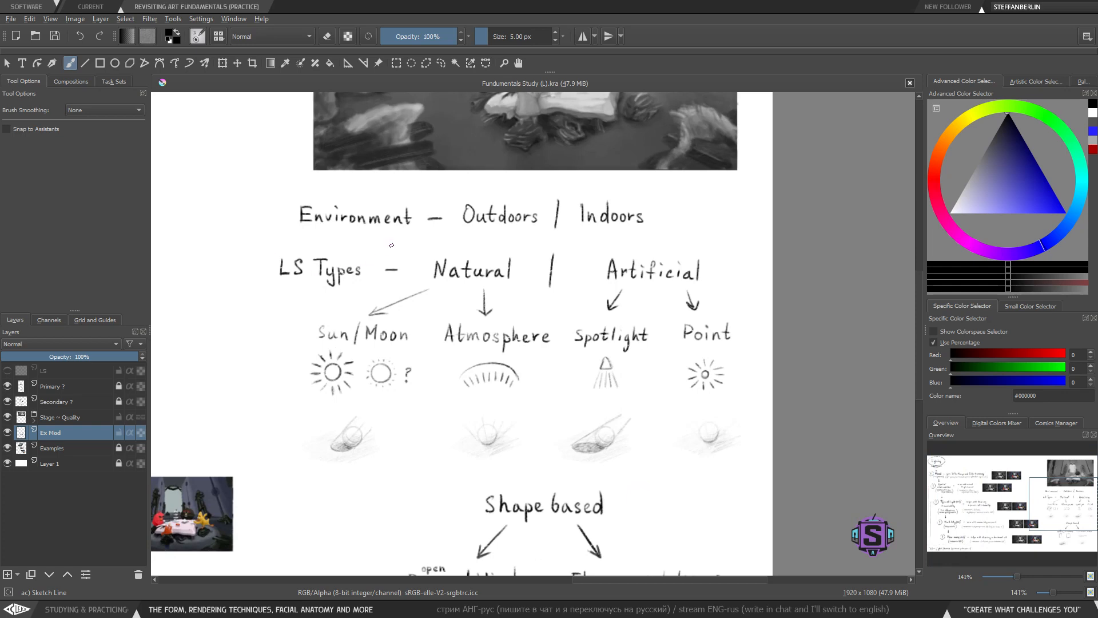
pyautogui.moveTo(391, 244)
pyautogui.mouseDown()
pyautogui.moveTo(270, 242)
pyautogui.moveTo(259, 297)
pyautogui.moveTo(401, 295)
pyautogui.moveTo(384, 229)
pyautogui.mouseUp()
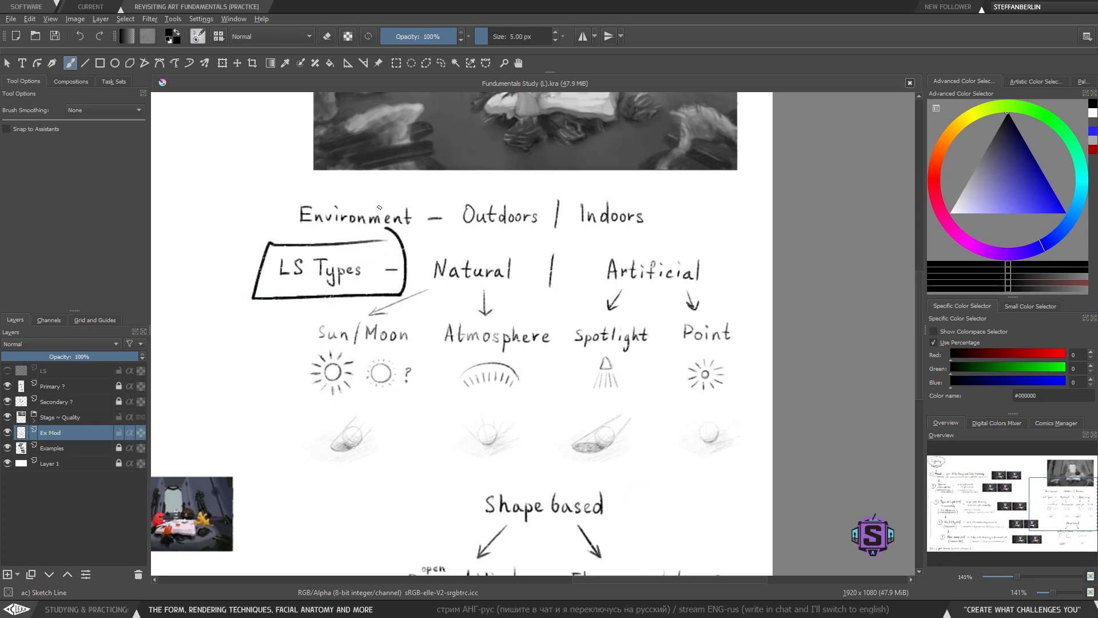
pyautogui.hotkey('ctrl', 'z')
pyautogui.moveTo(312, 184)
pyautogui.mouseDown()
pyautogui.moveTo(310, 251)
pyautogui.moveTo(271, 201)
pyautogui.mouseUp()
pyautogui.hotkey('ctrl', 'z')
pyautogui.moveTo(269, 250); pyautogui.dragTo(354, 247)
pyautogui.hotkey('ctrl', 'z')
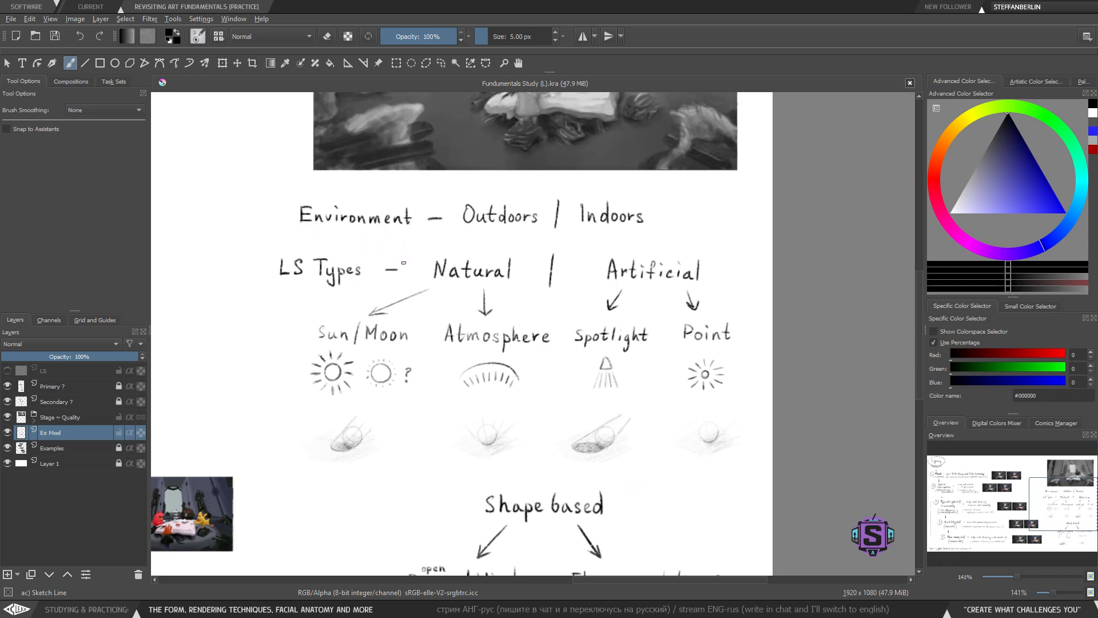
# - Try again to box the LS Types label and annotate the Natural / Artificial row, undoing every stroke
pyautogui.press('-')
pyautogui.press('-')
pyautogui.moveTo(292, 299); pyautogui.dragTo(689, 308)
pyautogui.press('+')
pyautogui.moveTo(456, 343); pyautogui.dragTo(572, 350)
pyautogui.moveTo(495, 212)
pyautogui.mouseDown()
pyautogui.moveTo(471, 209)
pyautogui.moveTo(354, 261)
pyautogui.moveTo(491, 226)
pyautogui.moveTo(479, 199)
pyautogui.mouseUp()
pyautogui.hotkey('ctrl', 'z')
pyautogui.moveTo(421, 473)
pyautogui.mouseDown()
pyautogui.moveTo(398, 384)
pyautogui.moveTo(377, 444)
pyautogui.moveTo(515, 342)
pyautogui.moveTo(375, 347)
pyautogui.mouseUp()
pyautogui.hotkey('ctrl', 'z')
pyautogui.press('-')
pyautogui.press('-')
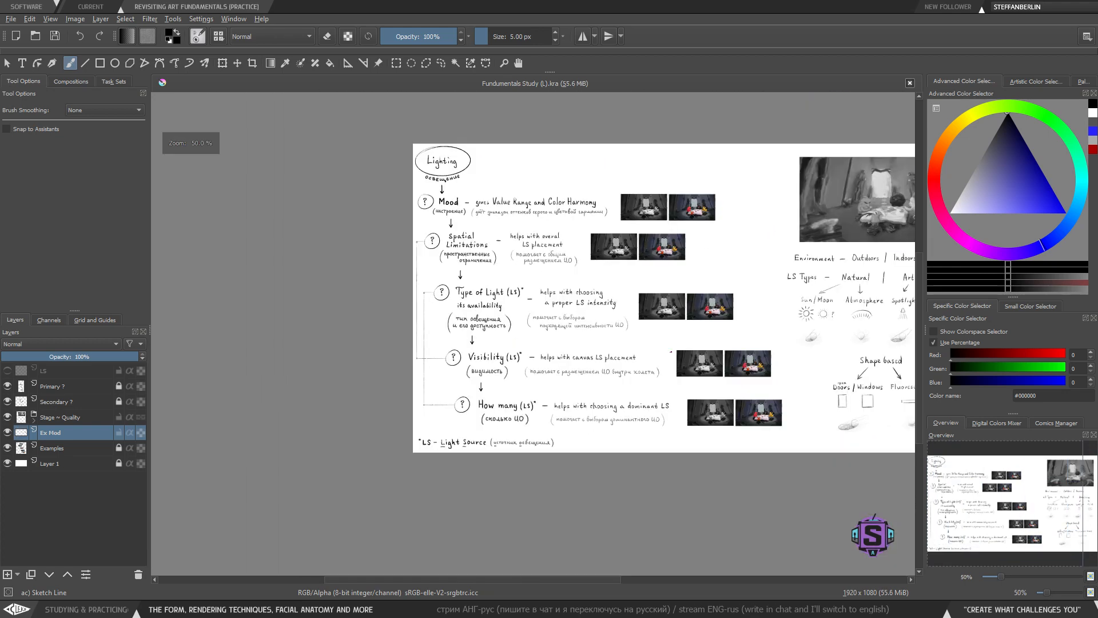
pyautogui.moveTo(671, 352); pyautogui.dragTo(400, 342)
pyautogui.press('+')
pyautogui.press('+')
pyautogui.moveTo(637, 407); pyautogui.dragTo(453, 375)
pyautogui.press('+')
pyautogui.moveTo(465, 321); pyautogui.dragTo(537, 467)
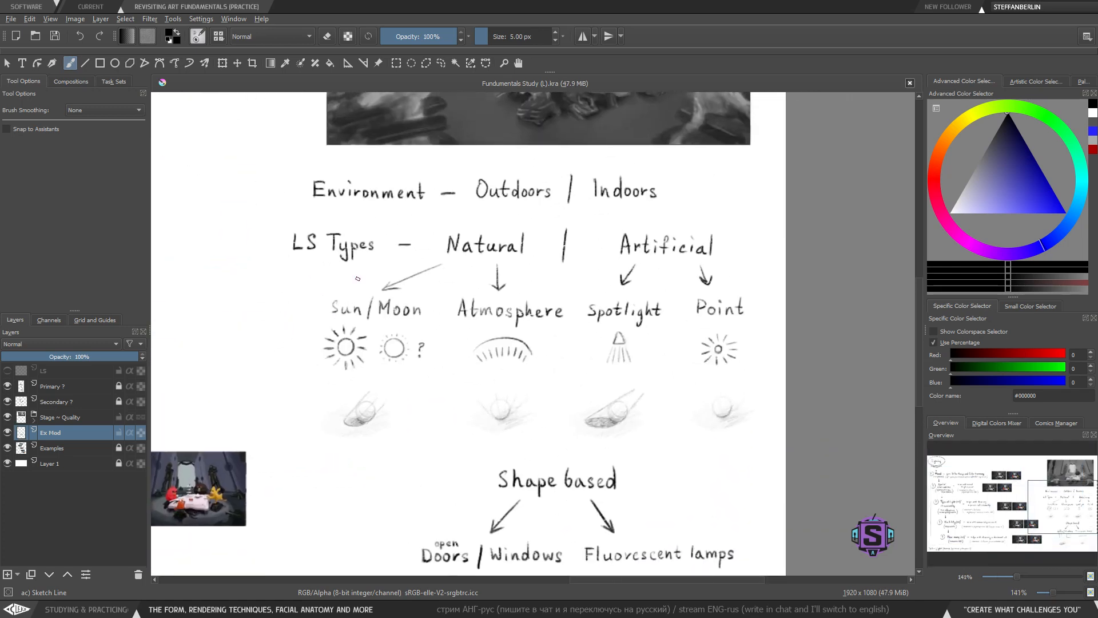
pyautogui.moveTo(281, 213)
pyautogui.mouseDown()
pyautogui.moveTo(400, 279)
pyautogui.moveTo(282, 208)
pyautogui.mouseUp()
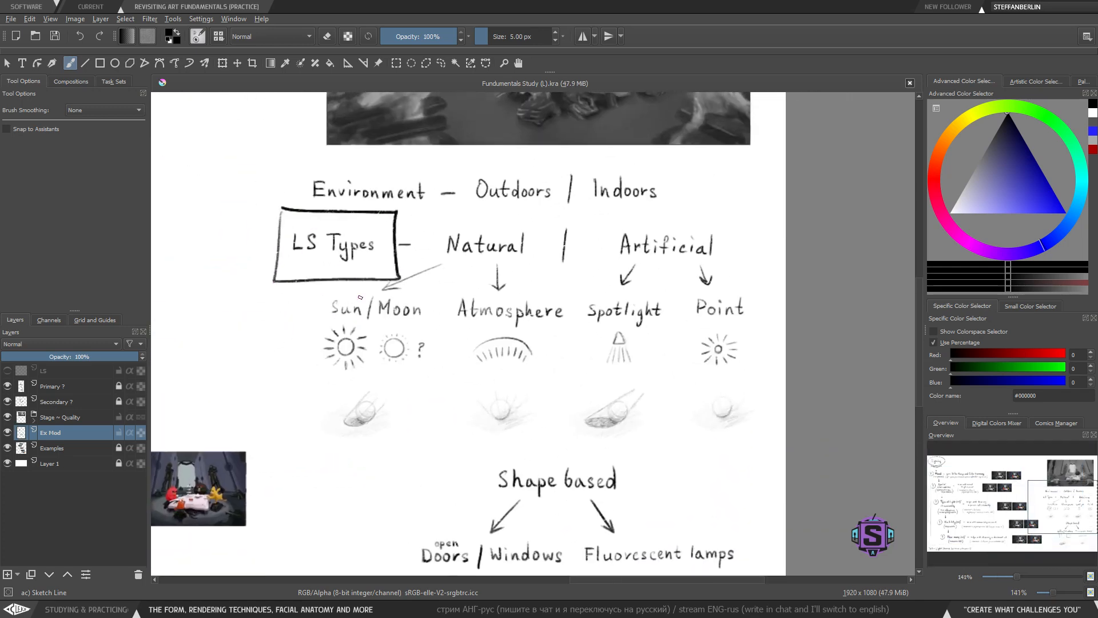
pyautogui.moveTo(433, 222)
pyautogui.mouseDown()
pyautogui.moveTo(517, 286)
pyautogui.moveTo(429, 223)
pyautogui.mouseUp()
pyautogui.moveTo(712, 213)
pyautogui.mouseDown()
pyautogui.moveTo(619, 229)
pyautogui.moveTo(680, 220)
pyautogui.mouseUp()
pyautogui.hotkey('ctrl', 'z')
pyautogui.hotkey('ctrl', 'z')
pyautogui.hotkey('ctrl', 'z')
# - Sketch a framed spotlight icon above the top reference image, then select and delete it
pyautogui.press('-')
pyautogui.press('-')
pyautogui.moveTo(552, 295); pyautogui.dragTo(537, 379)
pyautogui.press('+')
pyautogui.press('+')
pyautogui.moveTo(482, 281); pyautogui.dragTo(473, 390)
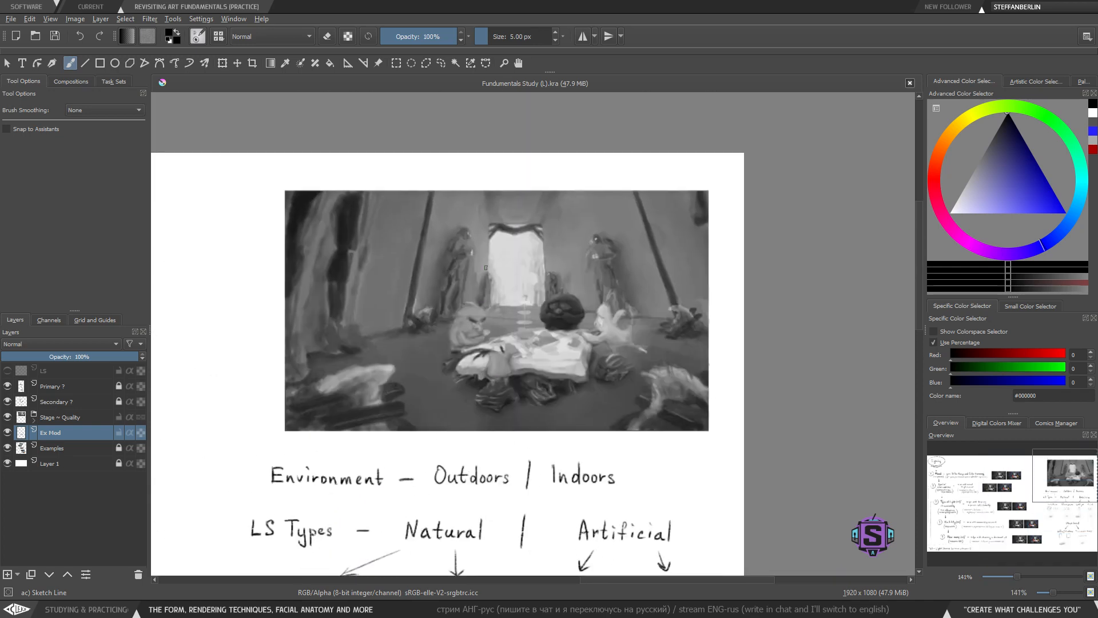
pyautogui.moveTo(334, 372); pyautogui.dragTo(674, 384)
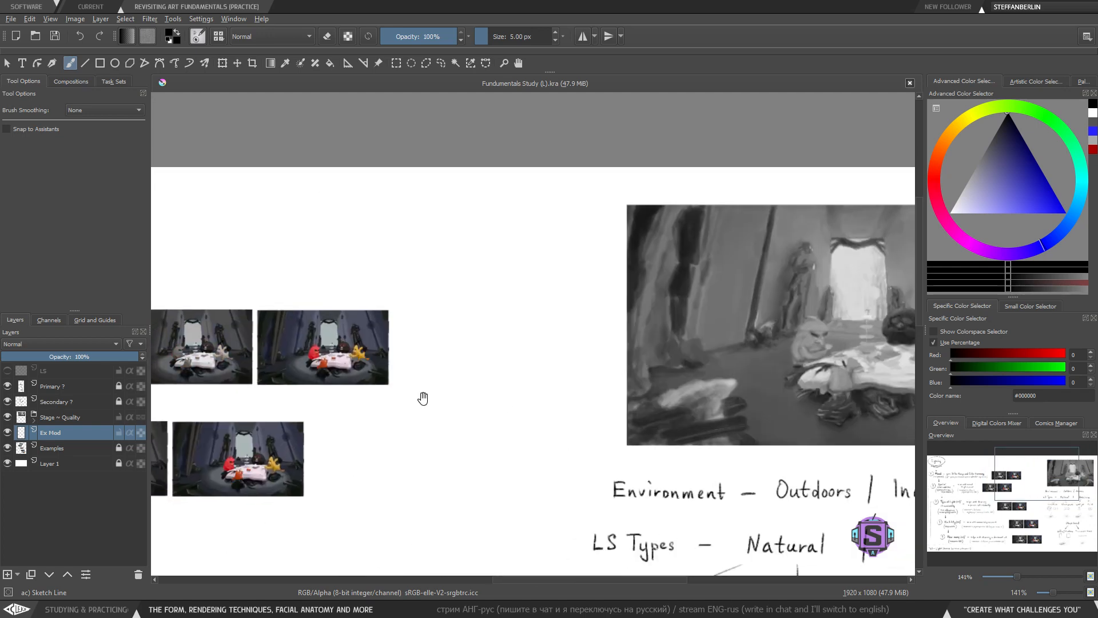
pyautogui.moveTo(422, 400); pyautogui.dragTo(748, 353)
pyautogui.press('+')
pyautogui.press('+')
pyautogui.moveTo(485, 255); pyautogui.dragTo(464, 319)
pyautogui.press('+')
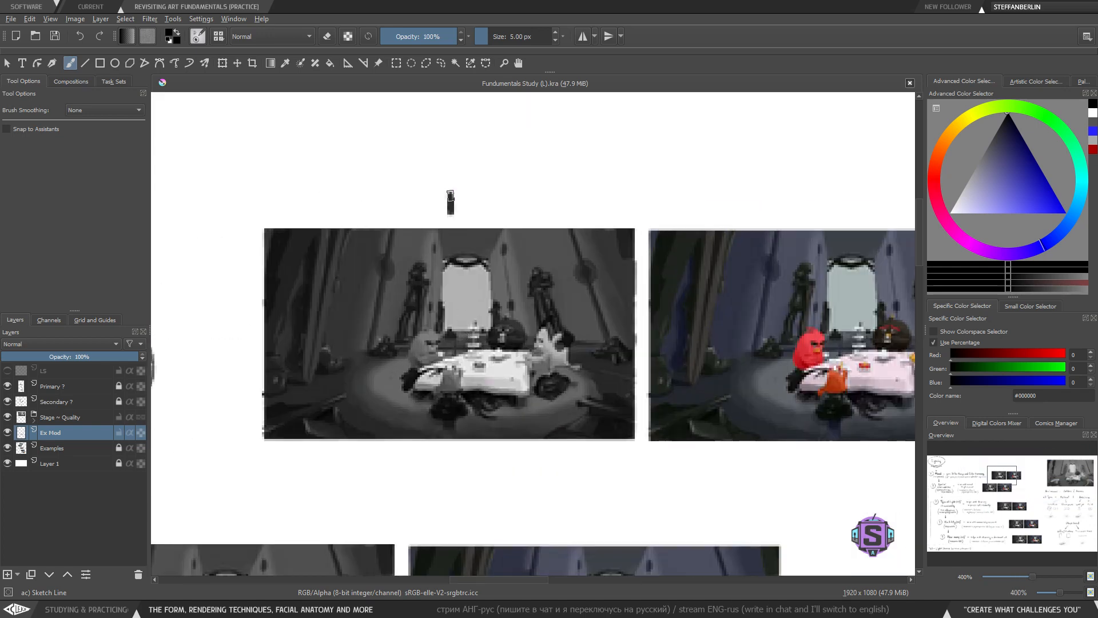
pyautogui.moveTo(443, 141)
pyautogui.mouseDown()
pyautogui.moveTo(480, 117)
pyautogui.moveTo(439, 127)
pyautogui.moveTo(425, 187)
pyautogui.moveTo(491, 186)
pyautogui.mouseUp()
pyautogui.moveTo(489, 155); pyautogui.dragTo(506, 178)
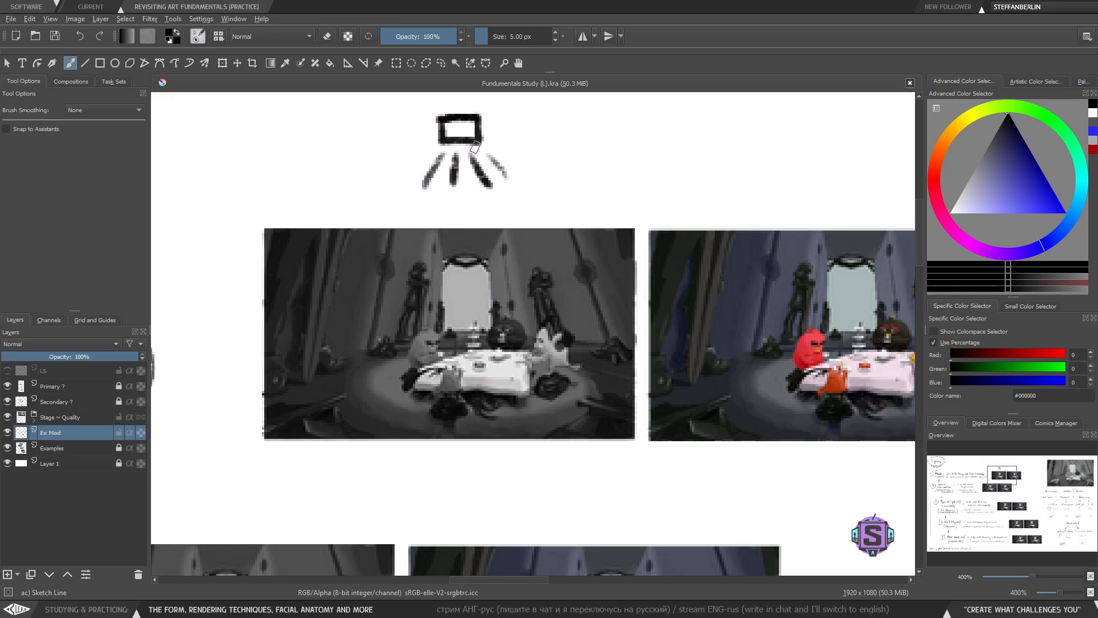
pyautogui.moveTo(538, 102)
pyautogui.mouseDown()
pyautogui.moveTo(446, 101)
pyautogui.moveTo(403, 199)
pyautogui.moveTo(531, 183)
pyautogui.moveTo(520, 104)
pyautogui.mouseUp()
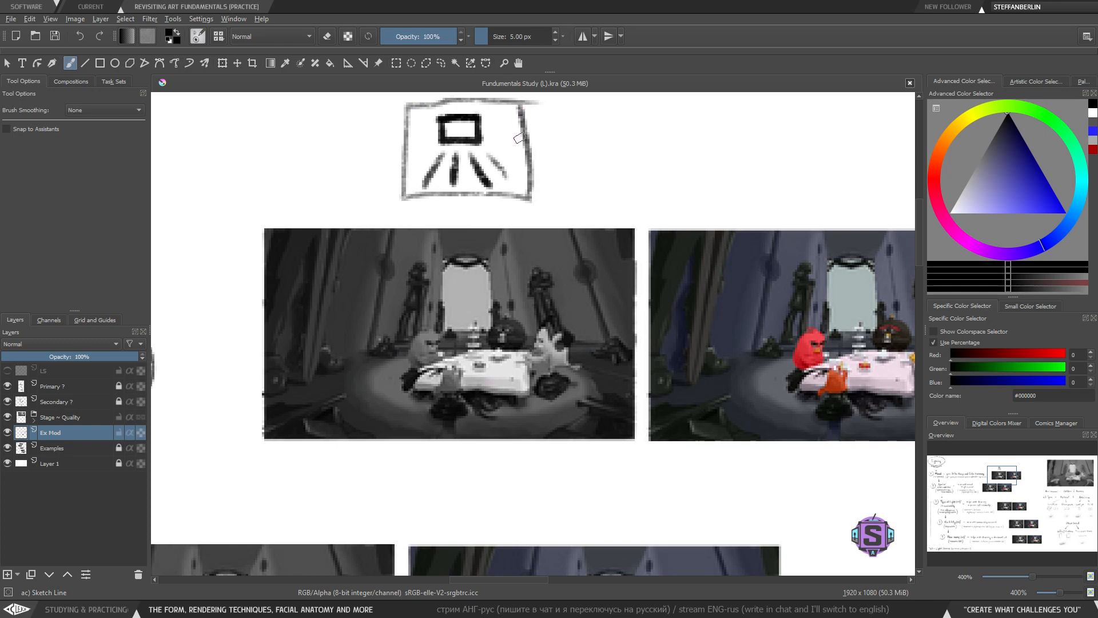
pyautogui.hotkey('ctrl', 'z')
pyautogui.hotkey('ctrl', 'z')
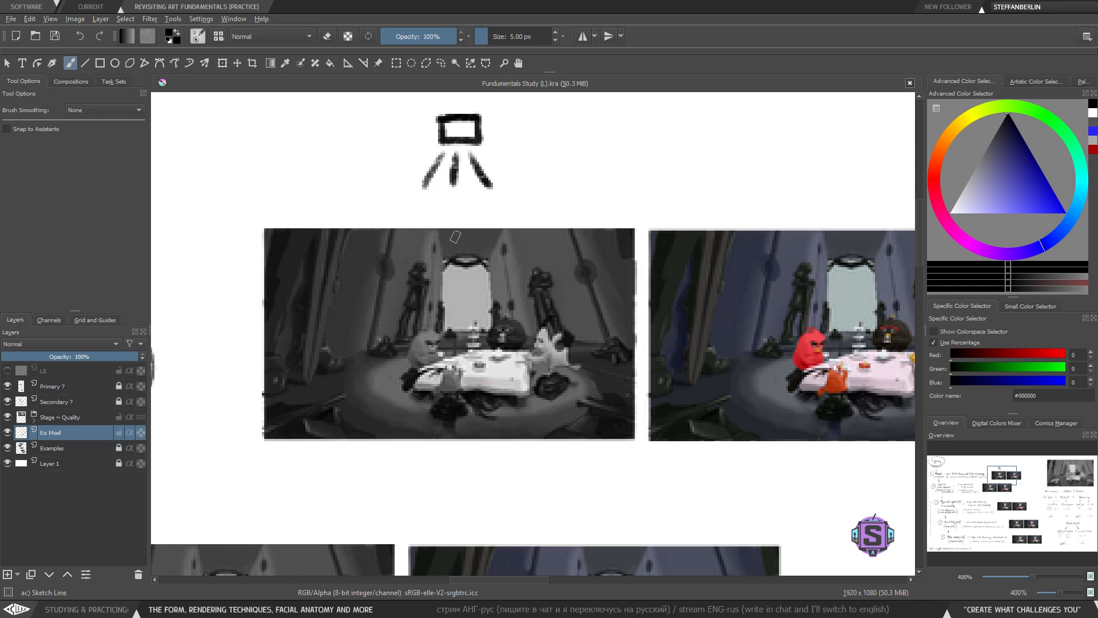
pyautogui.press('[')
pyautogui.press('[')
pyautogui.press('[')
pyautogui.press('l')
pyautogui.moveTo(521, 153)
pyautogui.mouseDown()
pyautogui.moveTo(518, 111)
pyautogui.moveTo(456, 218)
pyautogui.moveTo(521, 214)
pyautogui.mouseUp()
pyautogui.press('Delete')
pyautogui.hotkey('ctrl', 'shift', 'a')
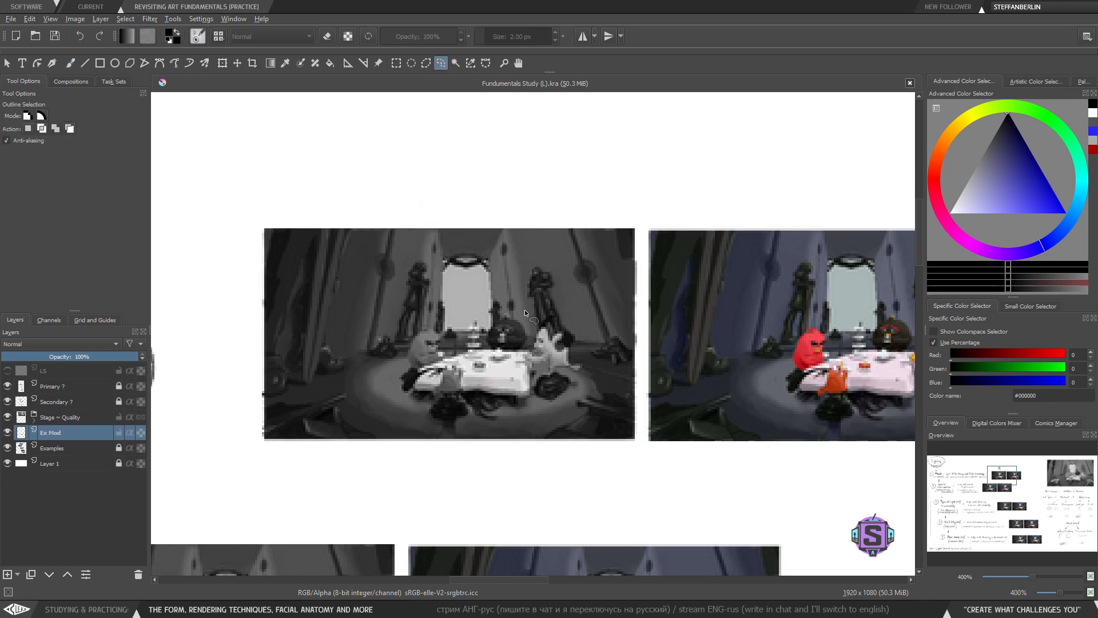
# - Try circling the Sun/Moon icons and the other light source icons, undoing each ellipse
pyautogui.press('b')
pyautogui.press('-')
pyautogui.press('-')
pyautogui.press('-')
pyautogui.moveTo(823, 486)
pyautogui.mouseDown()
pyautogui.moveTo(429, 299)
pyautogui.moveTo(366, 224)
pyautogui.mouseUp()
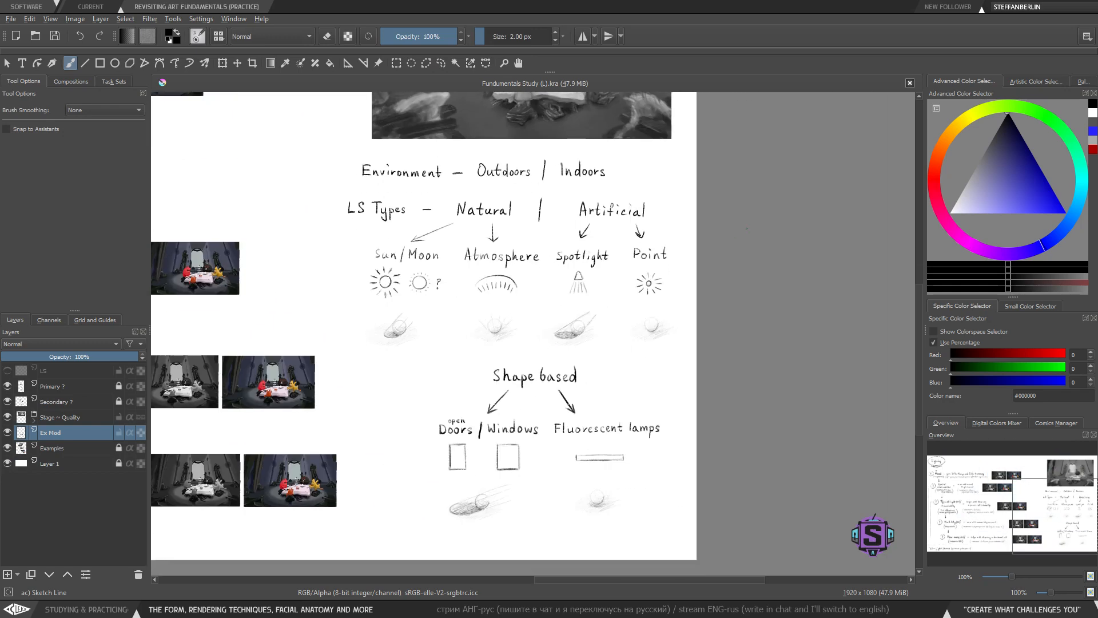
pyautogui.moveTo(746, 228)
pyautogui.mouseDown()
pyautogui.moveTo(380, 561)
pyautogui.moveTo(669, 310)
pyautogui.moveTo(661, 245)
pyautogui.mouseUp()
pyautogui.hotkey('ctrl', 'z')
pyautogui.press('+')
pyautogui.moveTo(433, 239)
pyautogui.mouseDown()
pyautogui.moveTo(323, 280)
pyautogui.moveTo(341, 240)
pyautogui.mouseUp()
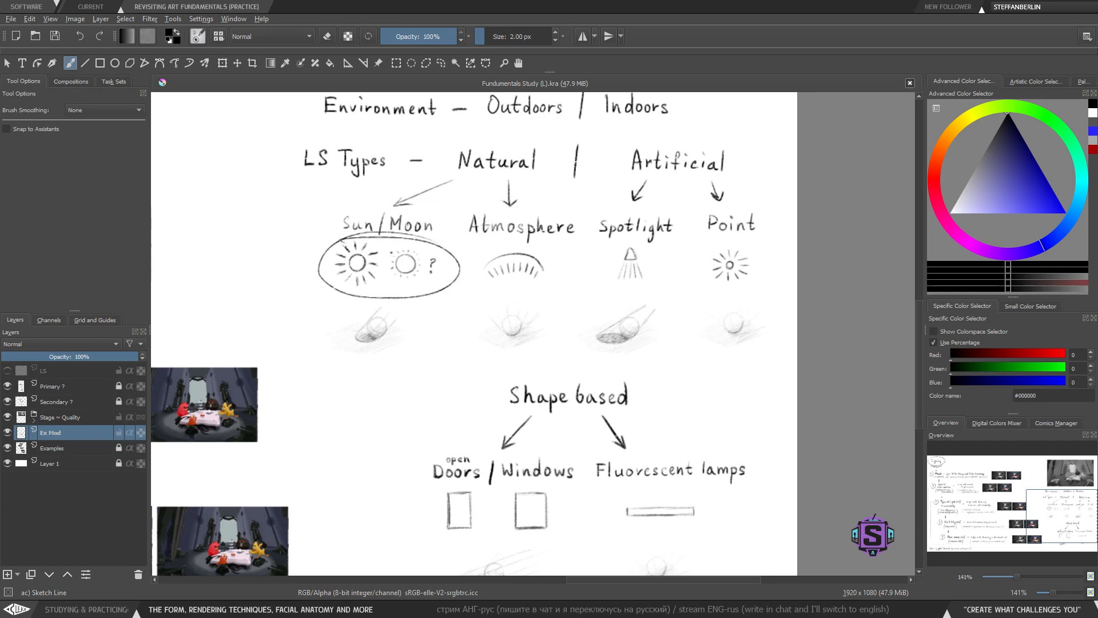
pyautogui.hotkey('ctrl', 'z')
pyautogui.moveTo(549, 246)
pyautogui.mouseDown()
pyautogui.moveTo(580, 269)
pyautogui.moveTo(518, 244)
pyautogui.mouseUp()
pyautogui.hotkey('ctrl', 'z')
pyautogui.moveTo(635, 245); pyautogui.dragTo(590, 250)
pyautogui.hotkey('ctrl', 'z')
pyautogui.moveTo(752, 246); pyautogui.dragTo(738, 244)
pyautogui.hotkey('ctrl', 'z')
# - Try adding light-ray lines over the spotlight shading example, undoing them
pyautogui.moveTo(617, 450); pyautogui.dragTo(602, 344)
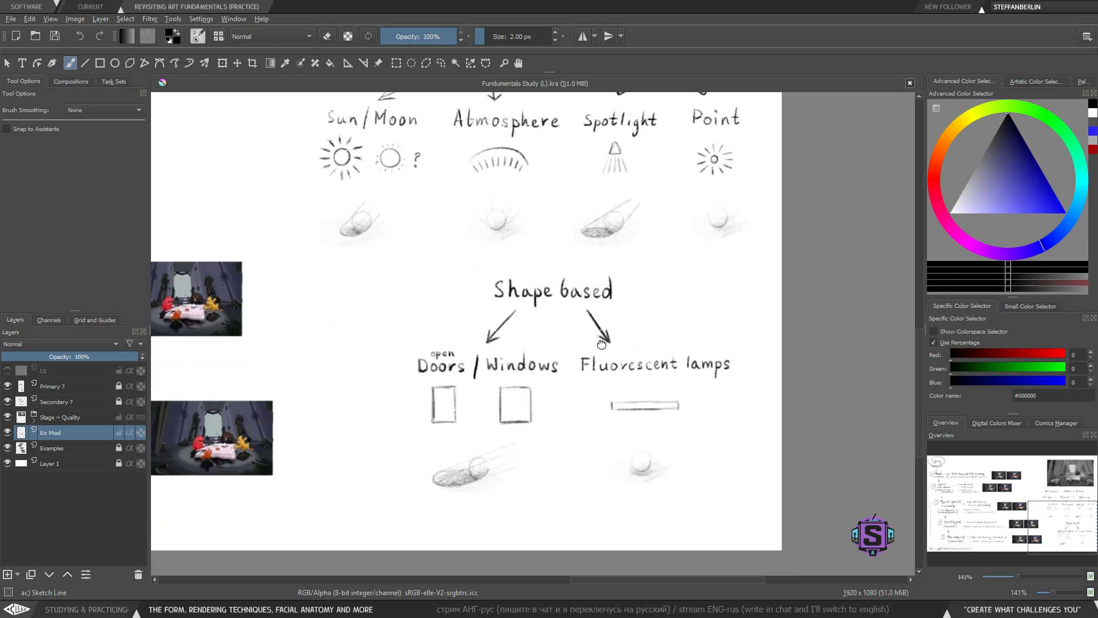
pyautogui.press('+')
pyautogui.press('+')
pyautogui.moveTo(615, 280)
pyautogui.mouseDown()
pyautogui.moveTo(493, 353)
pyautogui.moveTo(581, 363)
pyautogui.mouseUp()
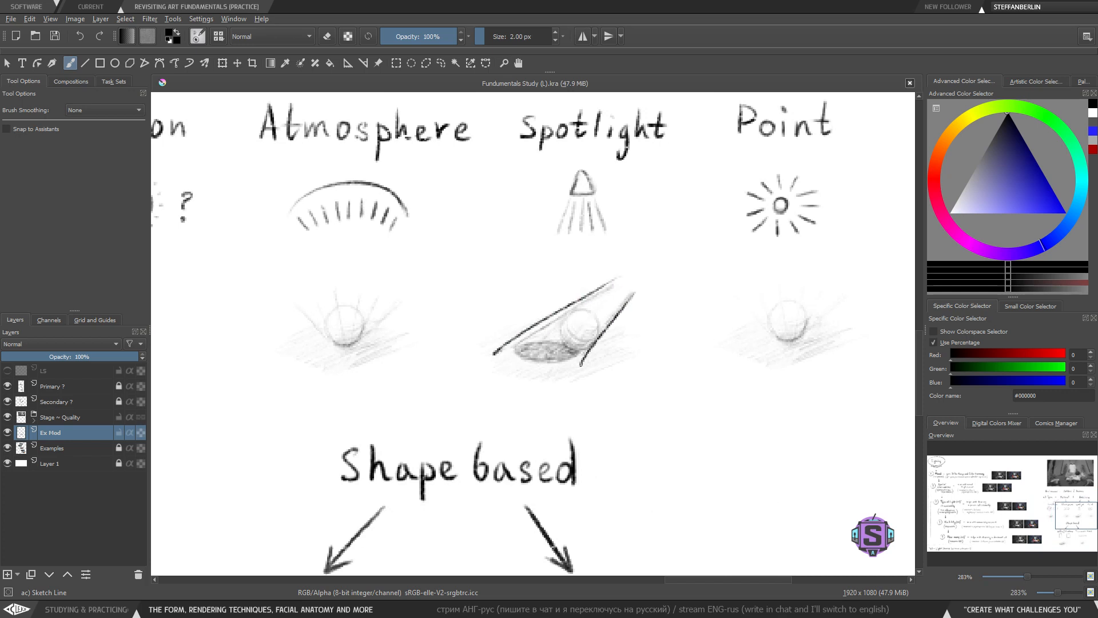
pyautogui.hotkey('ctrl', 'z')
pyautogui.press('-')
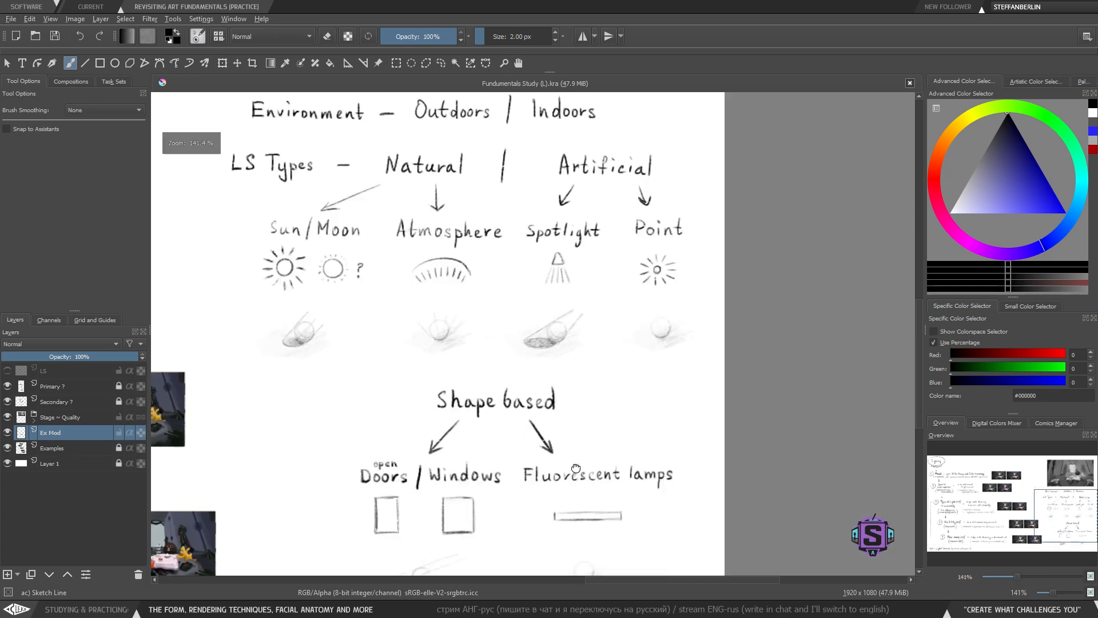
pyautogui.press('-')
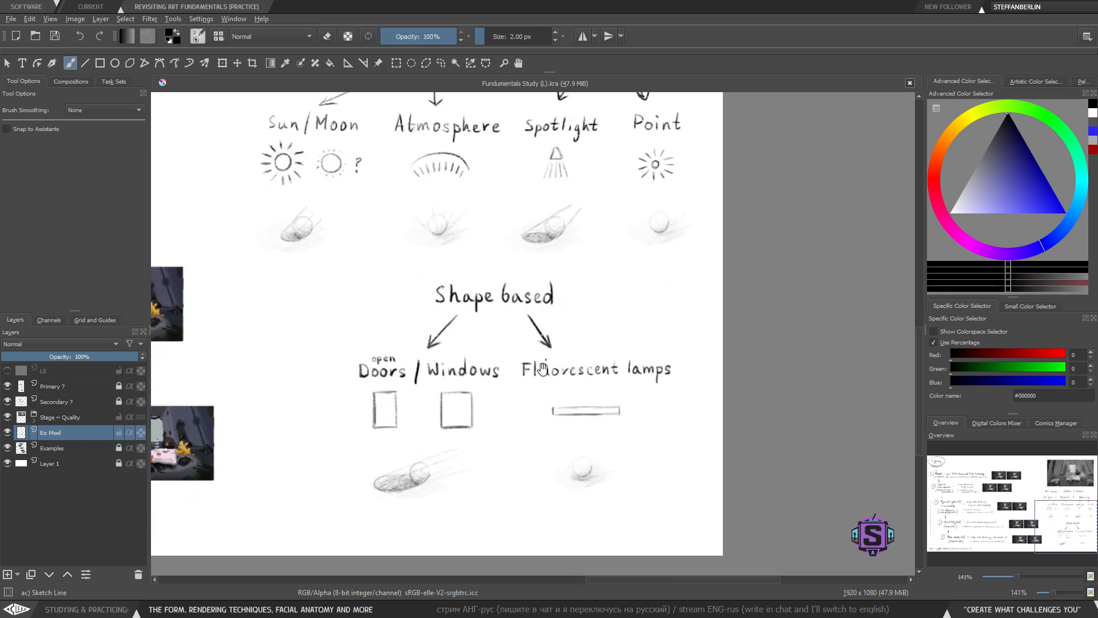
pyautogui.moveTo(521, 421); pyautogui.dragTo(558, 326)
pyautogui.press('+')
pyautogui.moveTo(402, 417); pyautogui.dragTo(429, 413)
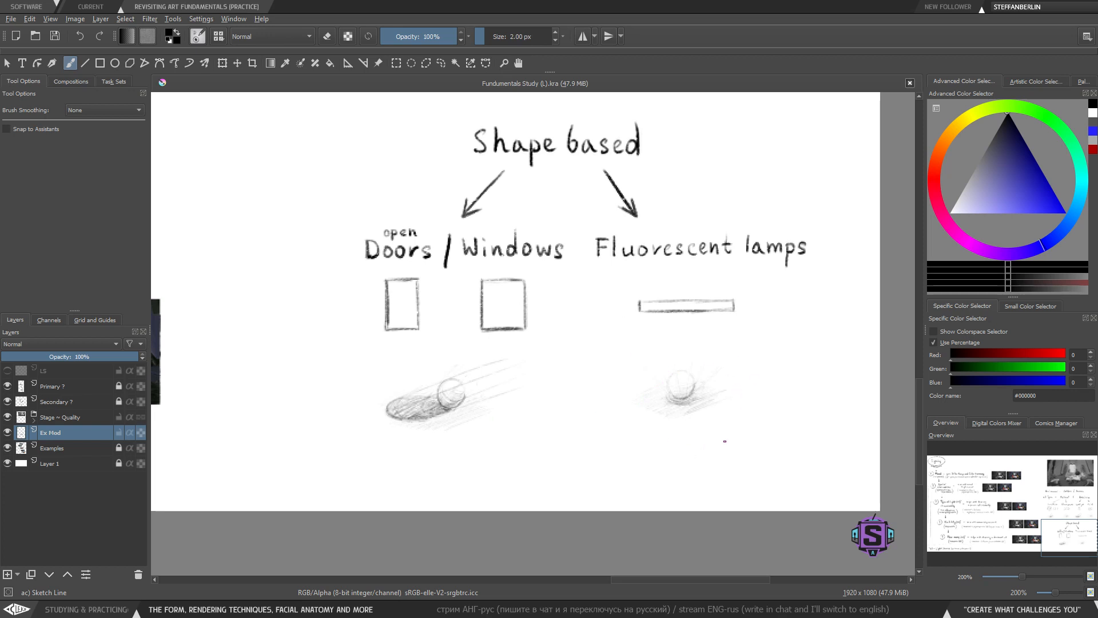
# - Try circling the Atmosphere light source icon with an ellipse
pyautogui.moveTo(603, 417)
pyautogui.mouseDown()
pyautogui.moveTo(564, 421)
pyautogui.moveTo(544, 451)
pyautogui.moveTo(552, 421)
pyautogui.mouseUp()
pyautogui.moveTo(518, 278); pyautogui.dragTo(514, 469)
pyautogui.moveTo(517, 343)
pyautogui.mouseDown()
pyautogui.moveTo(522, 412)
pyautogui.moveTo(541, 424)
pyautogui.mouseUp()
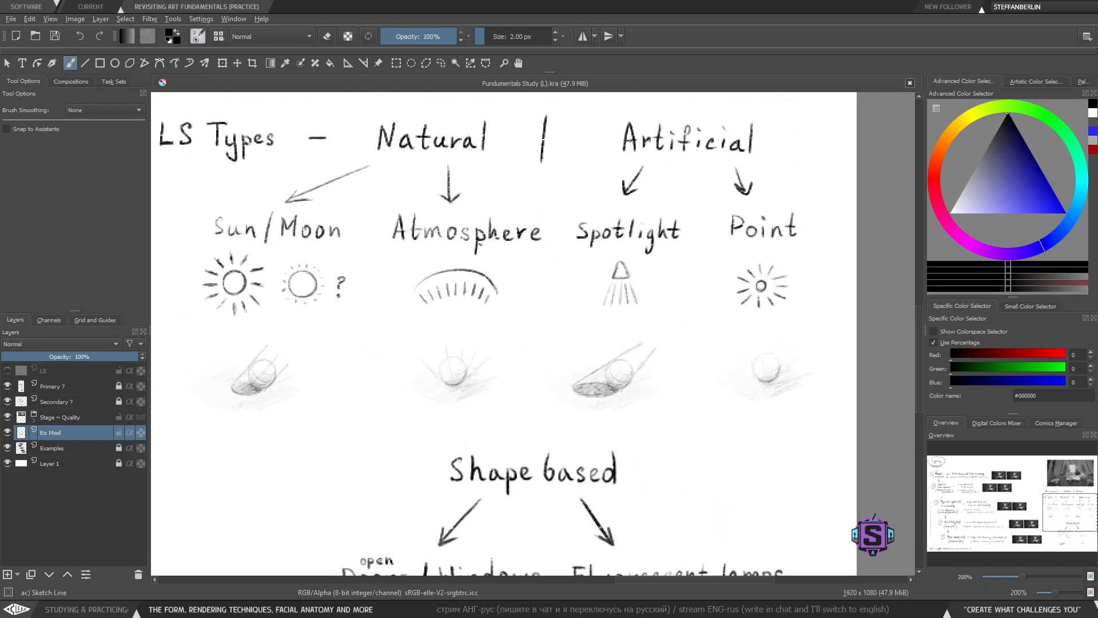
pyautogui.moveTo(445, 256)
pyautogui.mouseDown()
pyautogui.moveTo(457, 347)
pyautogui.moveTo(414, 279)
pyautogui.mouseUp()
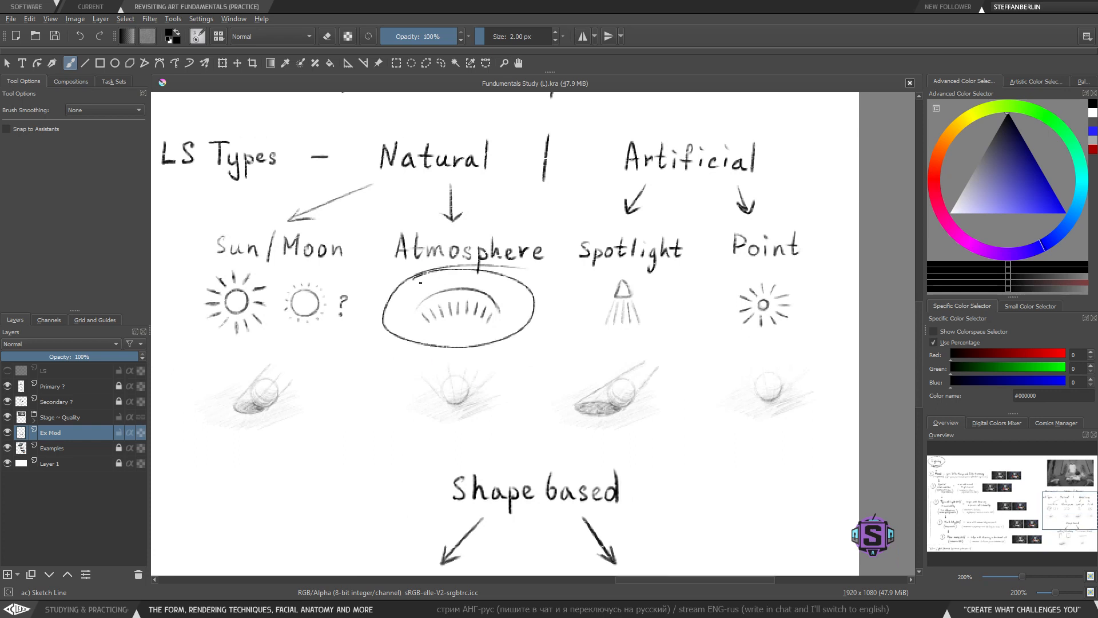
pyautogui.hotkey('ctrl', 'z')
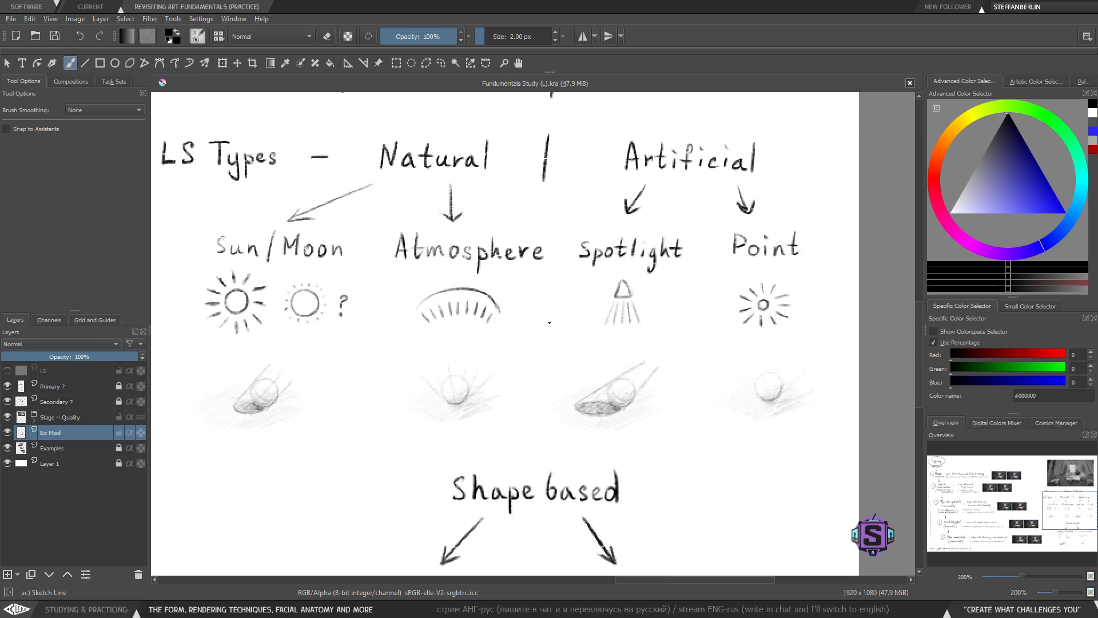
pyautogui.press('1')
pyautogui.hotkey('ctrl', '-')
pyautogui.hotkey('ctrl', '-')
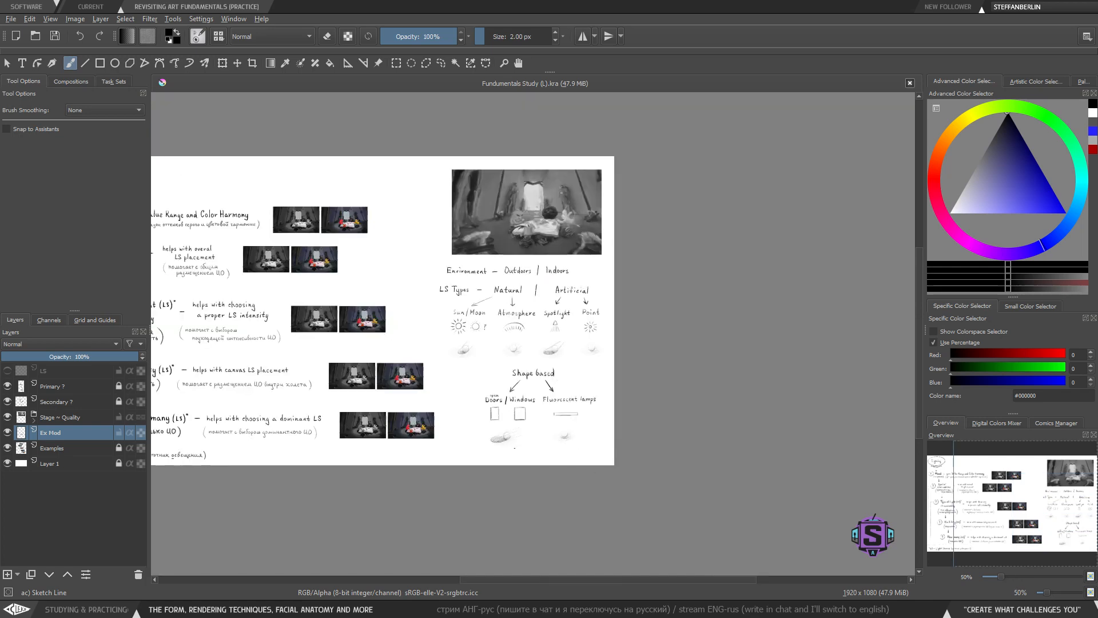
pyautogui.moveTo(589, 402); pyautogui.dragTo(587, 400)
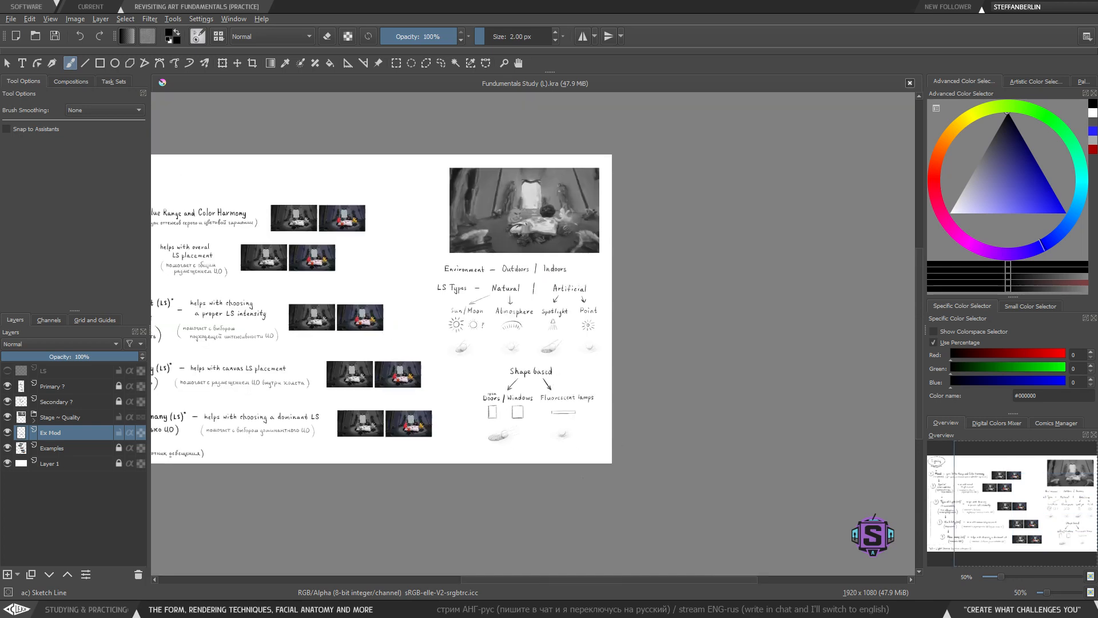
pyautogui.hotkey('ctrl', '+')
pyautogui.hotkey('ctrl', '+')
pyautogui.moveTo(616, 529); pyautogui.dragTo(598, 424)
pyautogui.press('l')
pyautogui.moveTo(485, 483)
pyautogui.mouseDown()
pyautogui.moveTo(522, 423)
pyautogui.moveTo(509, 405)
pyautogui.moveTo(432, 413)
pyautogui.moveTo(424, 476)
pyautogui.moveTo(464, 437)
pyautogui.mouseUp()
pyautogui.press('t')
pyautogui.press('b')
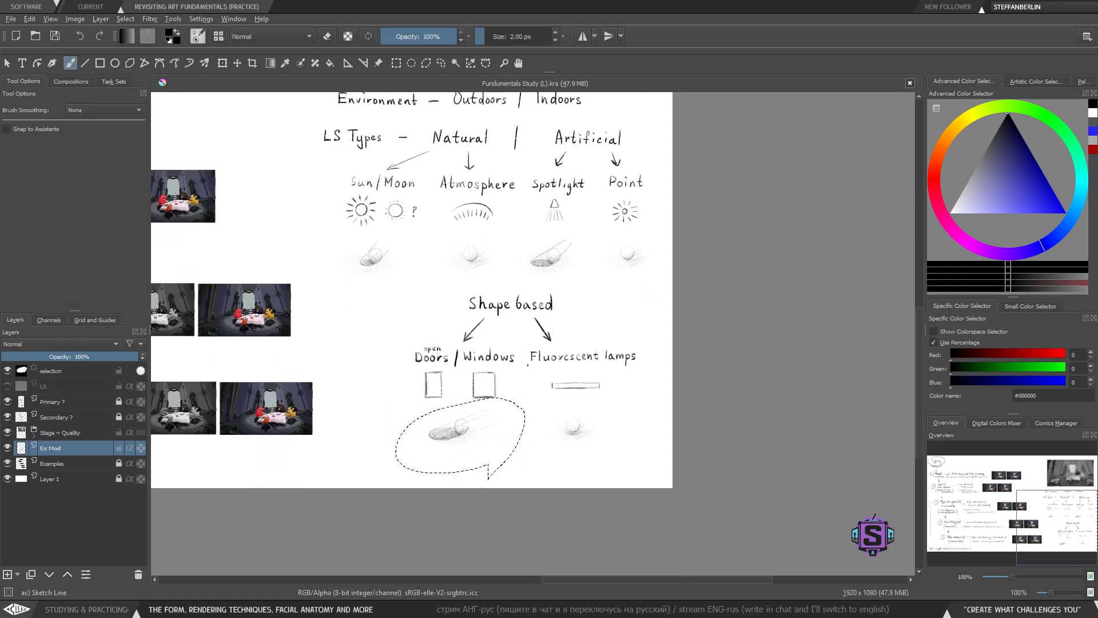
pyautogui.hotkey('ctrl', 'shift', 'a')
pyautogui.press('l')
pyautogui.moveTo(618, 452)
pyautogui.mouseDown()
pyautogui.moveTo(538, 457)
pyautogui.moveTo(607, 465)
pyautogui.mouseUp()
pyautogui.hotkey('ctrl', 'shift', 'a')
pyautogui.press('b')
# - Review the lighting flowchart and the light source type diagrams across the study sheet
pyautogui.hotkey('ctrl', '-')
pyautogui.hotkey('ctrl', '-')
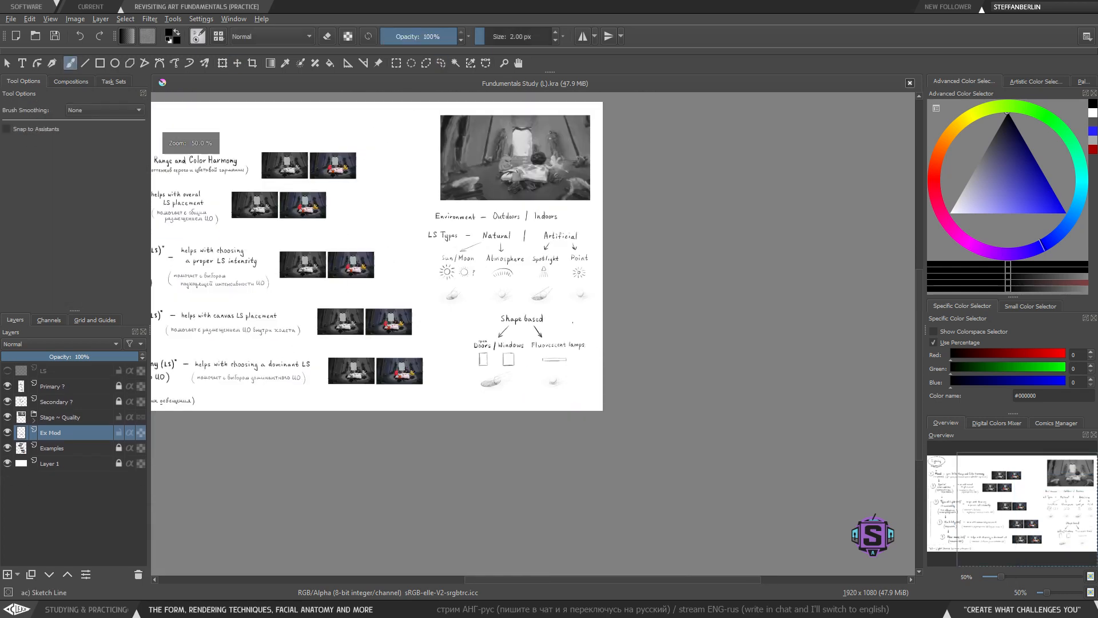
pyautogui.moveTo(360, 381)
pyautogui.mouseDown()
pyautogui.moveTo(481, 413)
pyautogui.moveTo(545, 467)
pyautogui.moveTo(367, 385)
pyautogui.mouseUp()
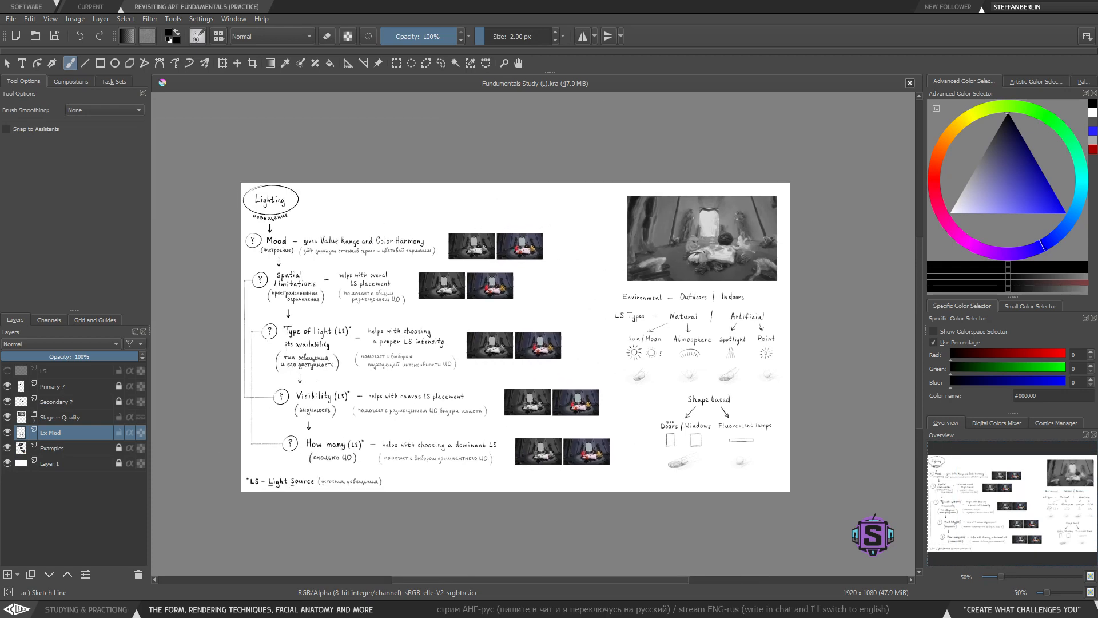
pyautogui.moveTo(385, 424); pyautogui.dragTo(422, 429)
pyautogui.hotkey('ctrl', '+')
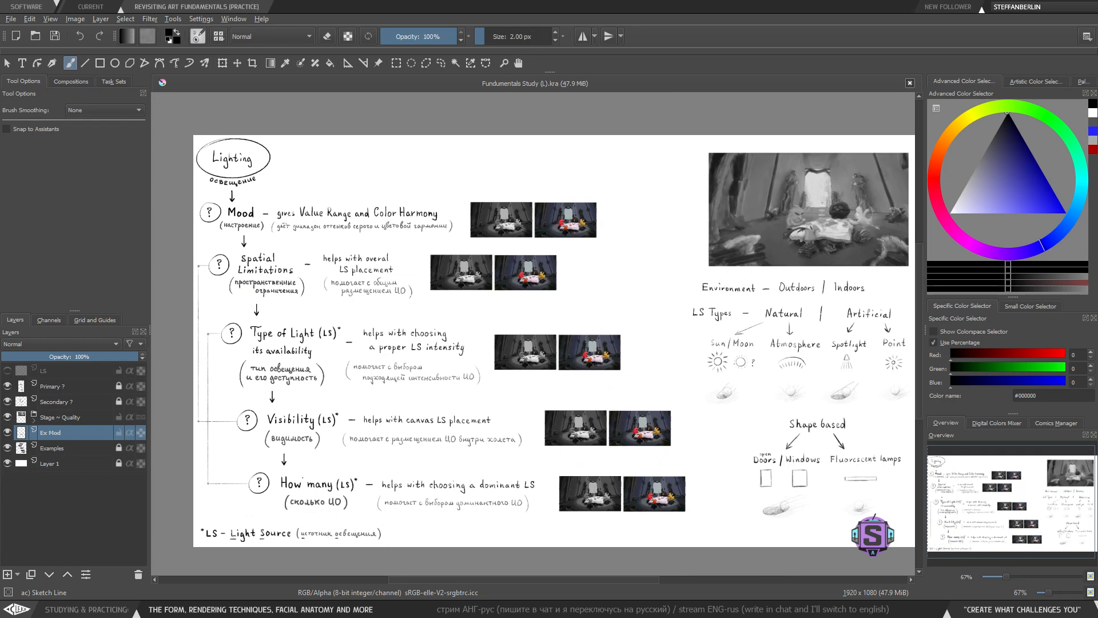
pyautogui.moveTo(619, 385); pyautogui.dragTo(292, 357)
pyautogui.hotkey('ctrl', '+')
pyautogui.moveTo(424, 362); pyautogui.dragTo(441, 307)
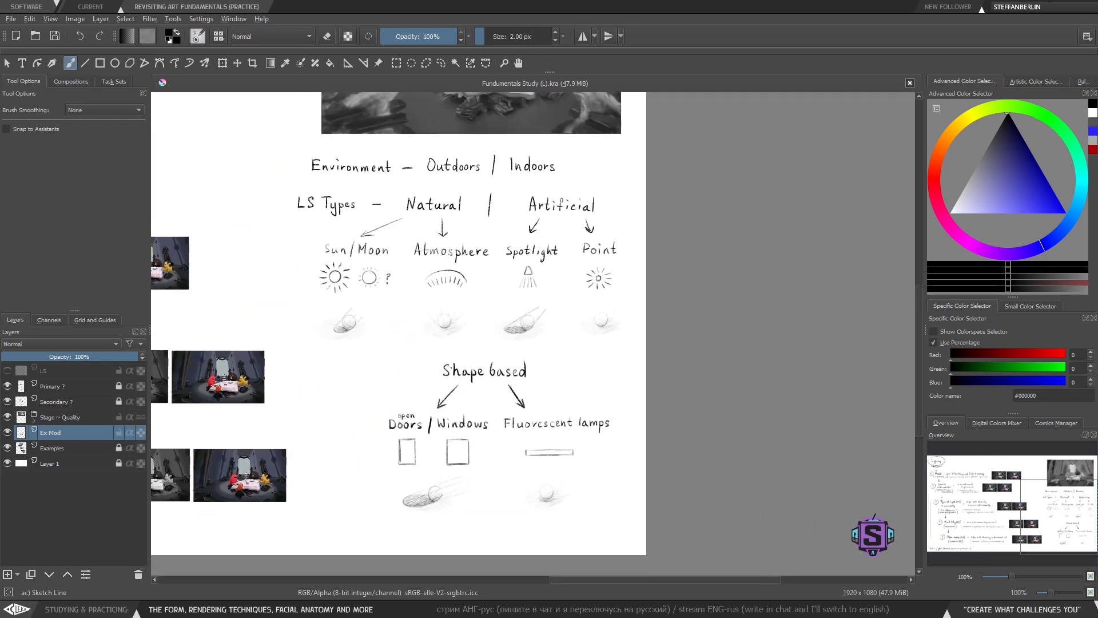
pyautogui.moveTo(381, 370)
pyautogui.mouseDown()
pyautogui.moveTo(446, 395)
pyautogui.moveTo(576, 392)
pyautogui.moveTo(502, 388)
pyautogui.mouseUp()
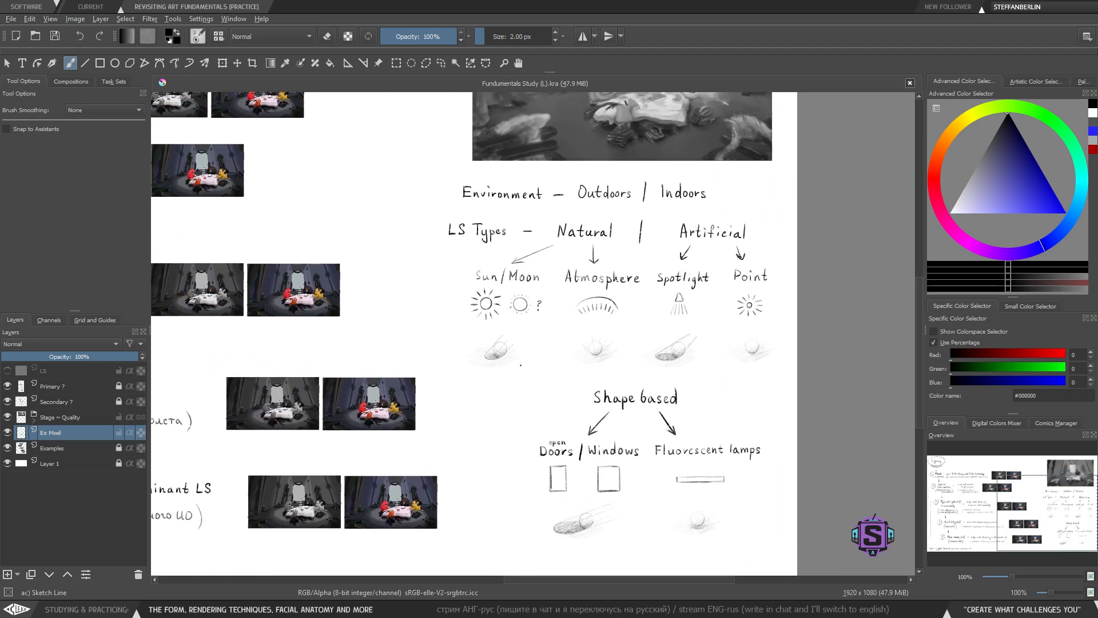
pyautogui.moveTo(475, 353)
pyautogui.mouseDown()
pyautogui.moveTo(477, 371)
pyautogui.moveTo(648, 398)
pyautogui.mouseUp()
pyautogui.moveTo(498, 359); pyautogui.dragTo(413, 455)
pyautogui.moveTo(476, 441); pyautogui.dragTo(524, 409)
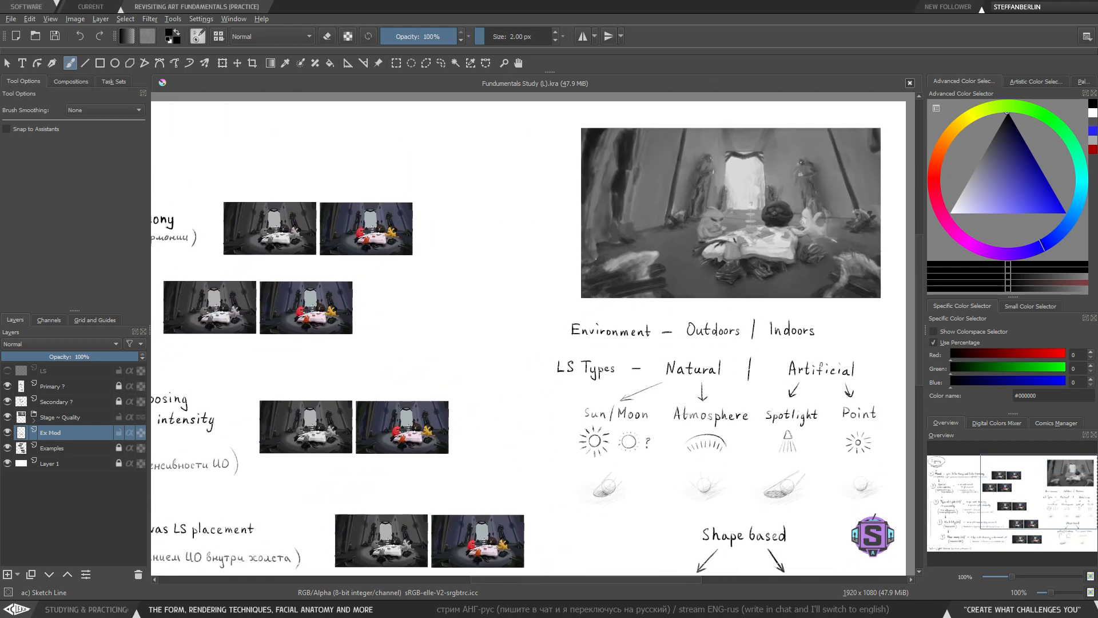
pyautogui.moveTo(590, 361); pyautogui.dragTo(486, 390)
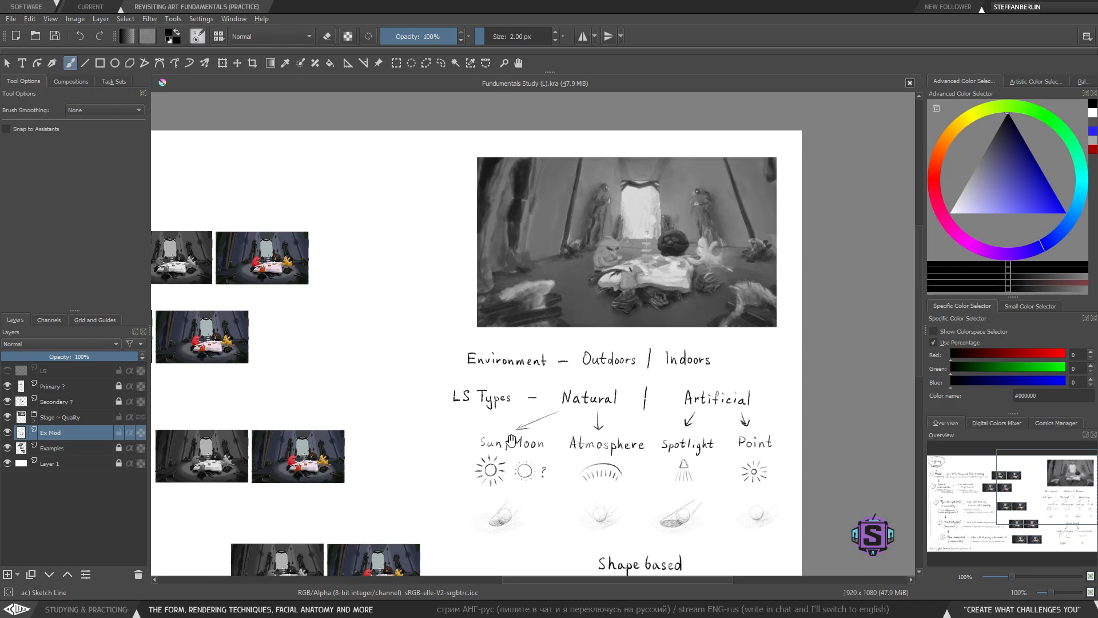
pyautogui.moveTo(510, 440); pyautogui.dragTo(551, 344)
pyautogui.moveTo(508, 399); pyautogui.dragTo(572, 329)
pyautogui.moveTo(512, 356); pyautogui.dragTo(608, 380)
pyautogui.press('-')
pyautogui.moveTo(535, 395); pyautogui.dragTo(578, 389)
pyautogui.moveTo(632, 412); pyautogui.dragTo(594, 399)
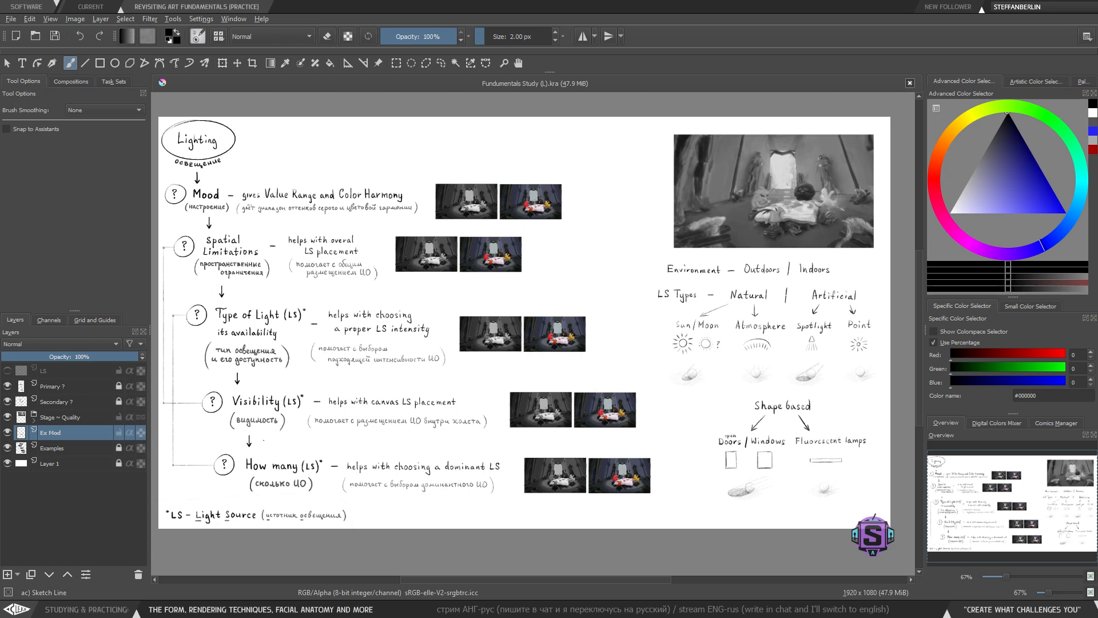
pyautogui.press('1')
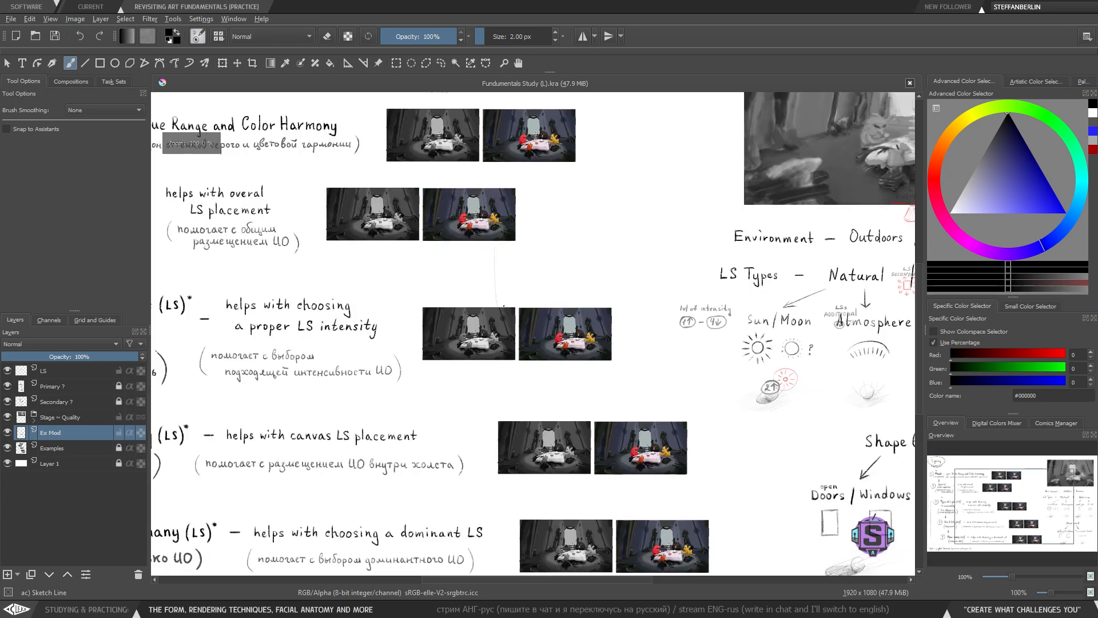
pyautogui.moveTo(523, 192); pyautogui.dragTo(508, 406)
pyautogui.hotkey('ctrl', '+')
pyautogui.moveTo(485, 290); pyautogui.dragTo(482, 358)
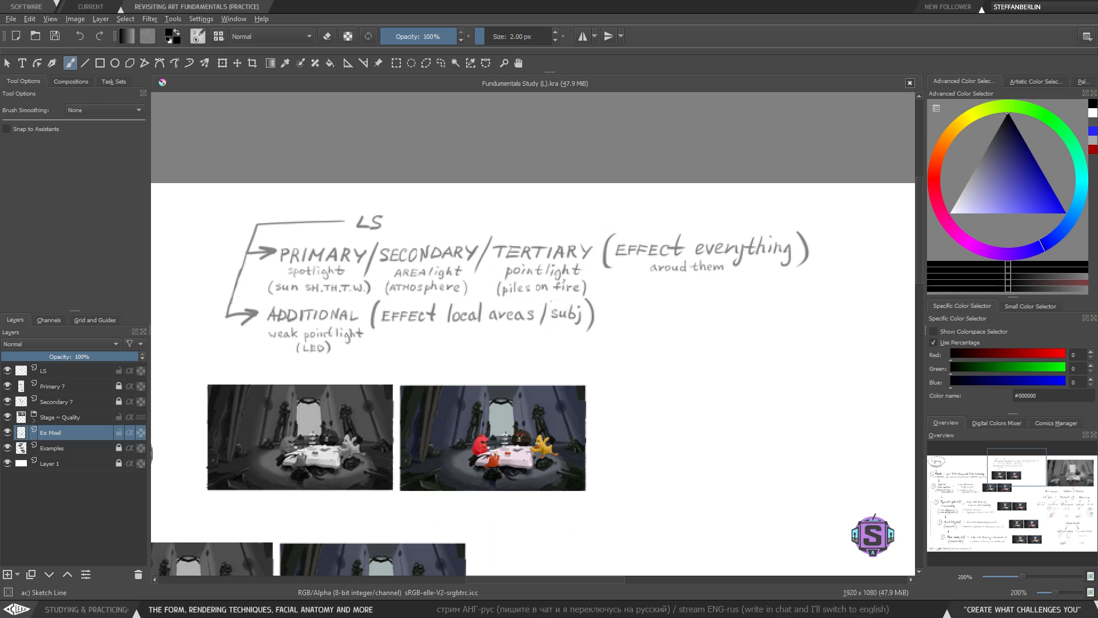
# - Review the LS primary/secondary/tertiary notes next to the example images and reference painting
pyautogui.moveTo(669, 344); pyautogui.dragTo(640, 322)
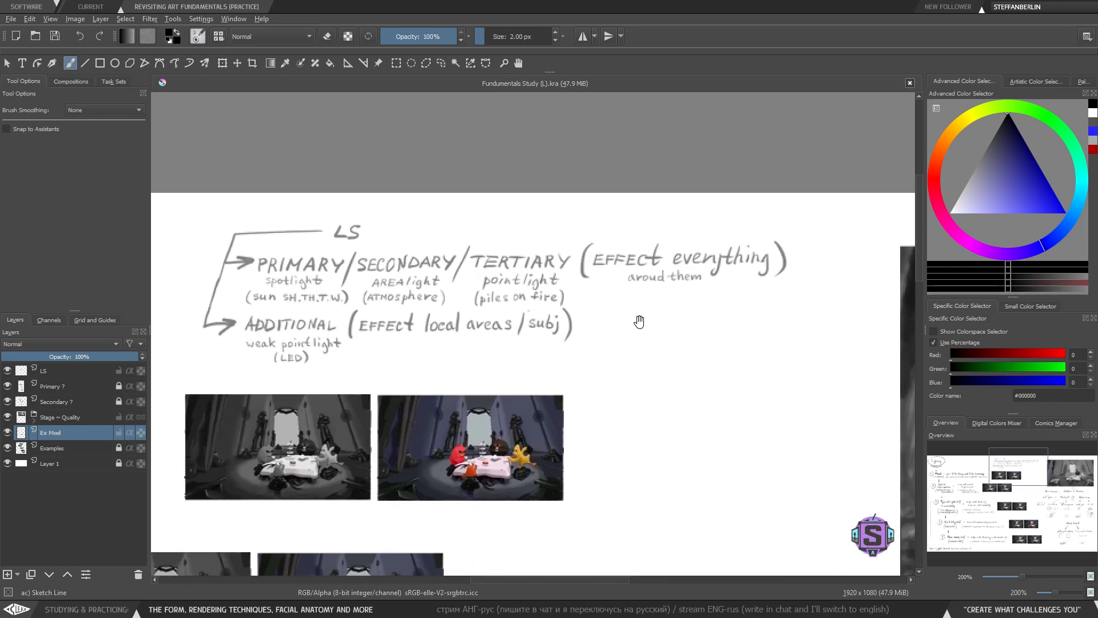
pyautogui.moveTo(574, 339)
pyautogui.mouseDown()
pyautogui.moveTo(590, 334)
pyautogui.moveTo(574, 334)
pyautogui.mouseUp()
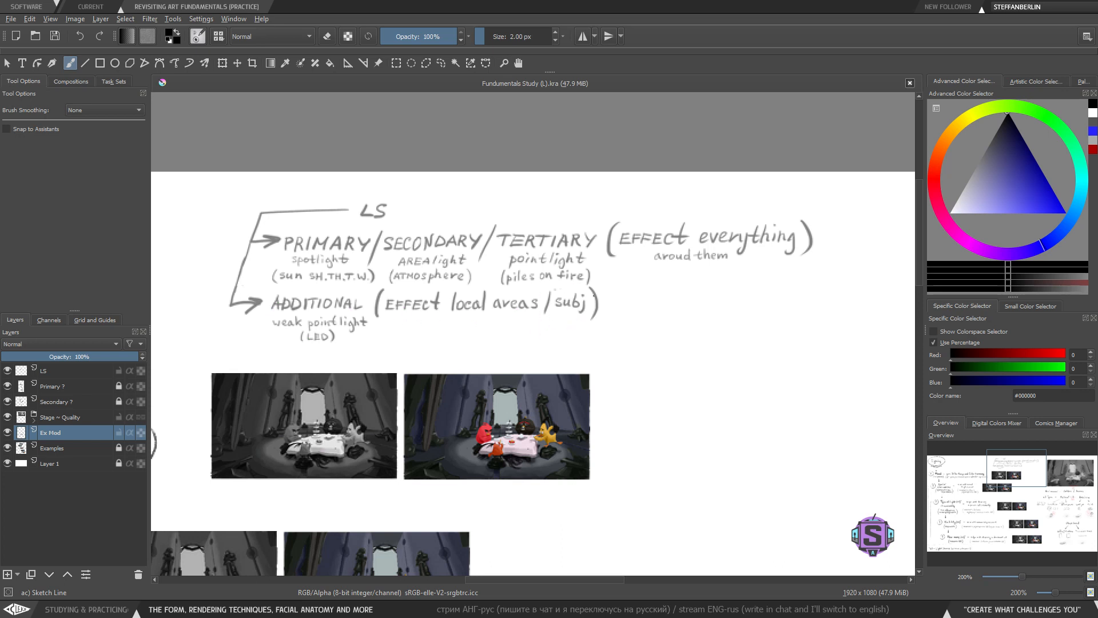
pyautogui.press('-')
pyautogui.press('-')
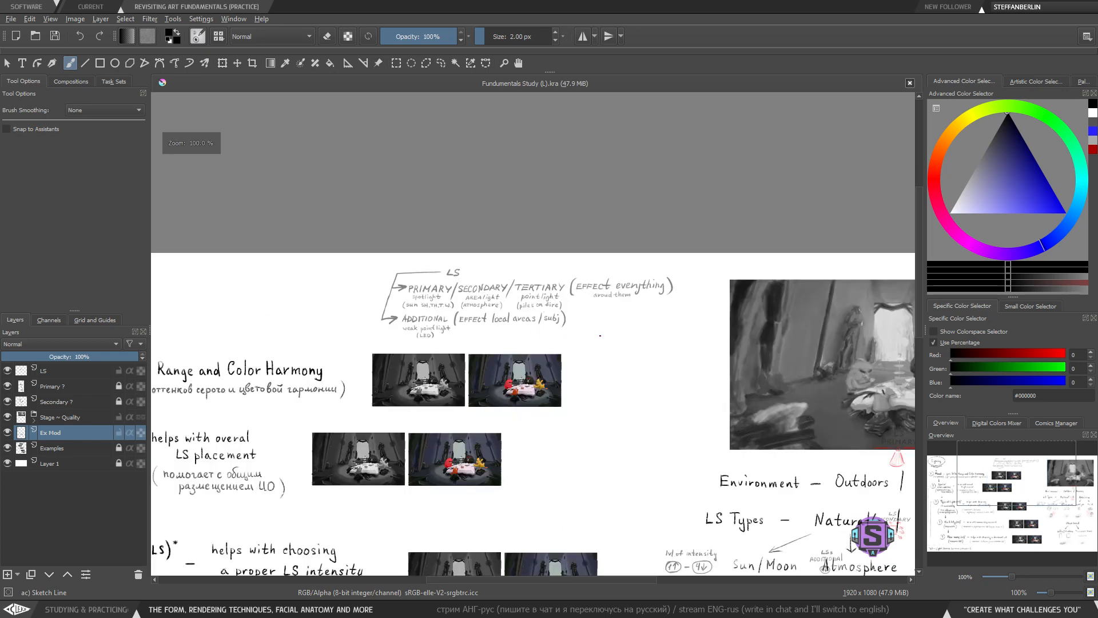
pyautogui.moveTo(617, 390); pyautogui.dragTo(547, 383)
pyautogui.press('+')
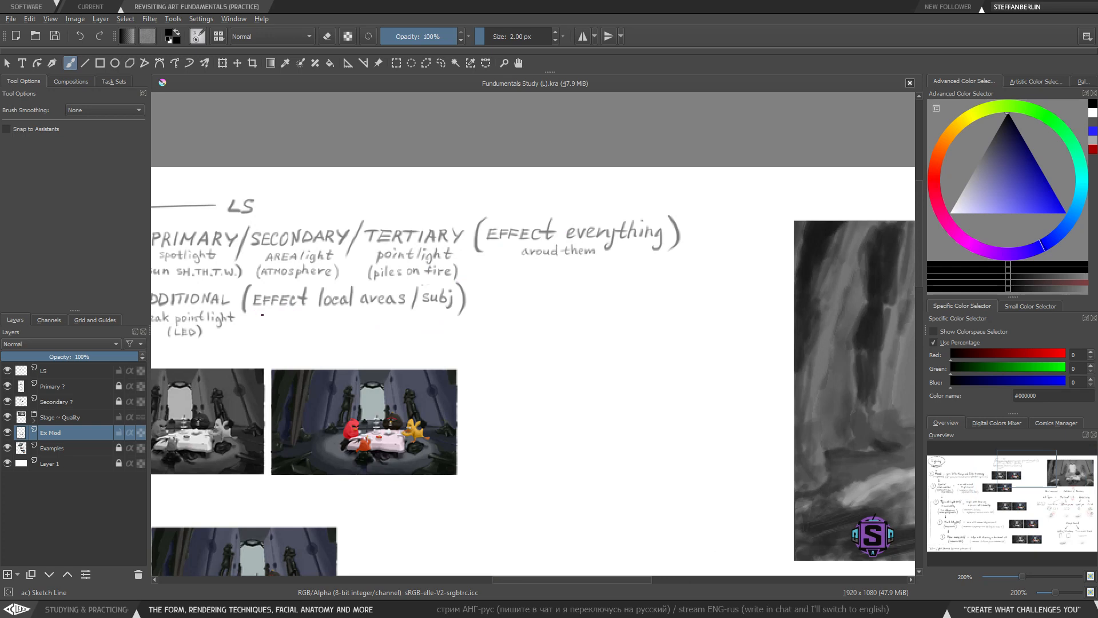
pyautogui.press('-')
pyautogui.press('-')
pyautogui.moveTo(292, 401); pyautogui.dragTo(649, 187)
pyautogui.press('+')
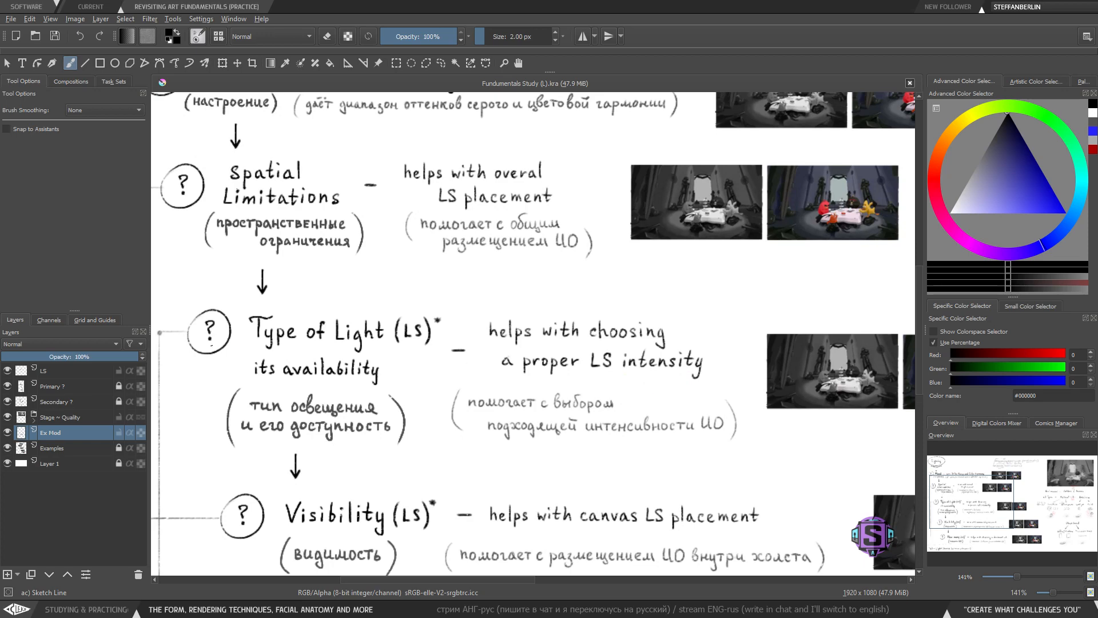
pyautogui.press('-')
pyautogui.press('-')
pyautogui.moveTo(813, 419); pyautogui.dragTo(387, 320)
pyautogui.moveTo(531, 404); pyautogui.dragTo(526, 391)
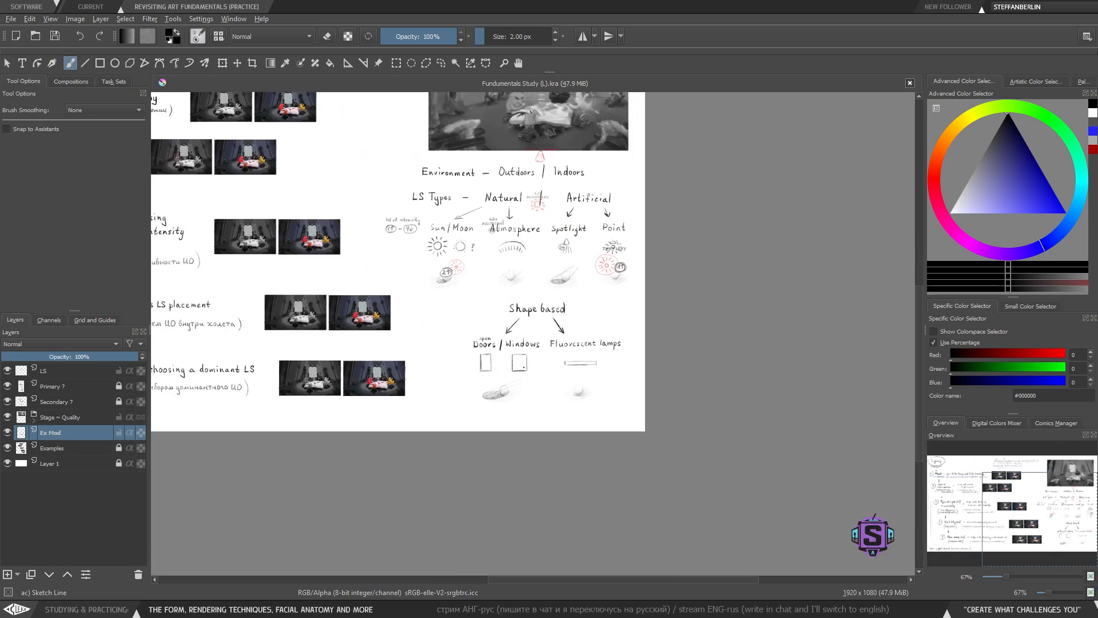
pyautogui.moveTo(448, 243); pyautogui.dragTo(619, 487)
pyautogui.press('+')
pyautogui.press('+')
pyautogui.moveTo(452, 305); pyautogui.dragTo(465, 323)
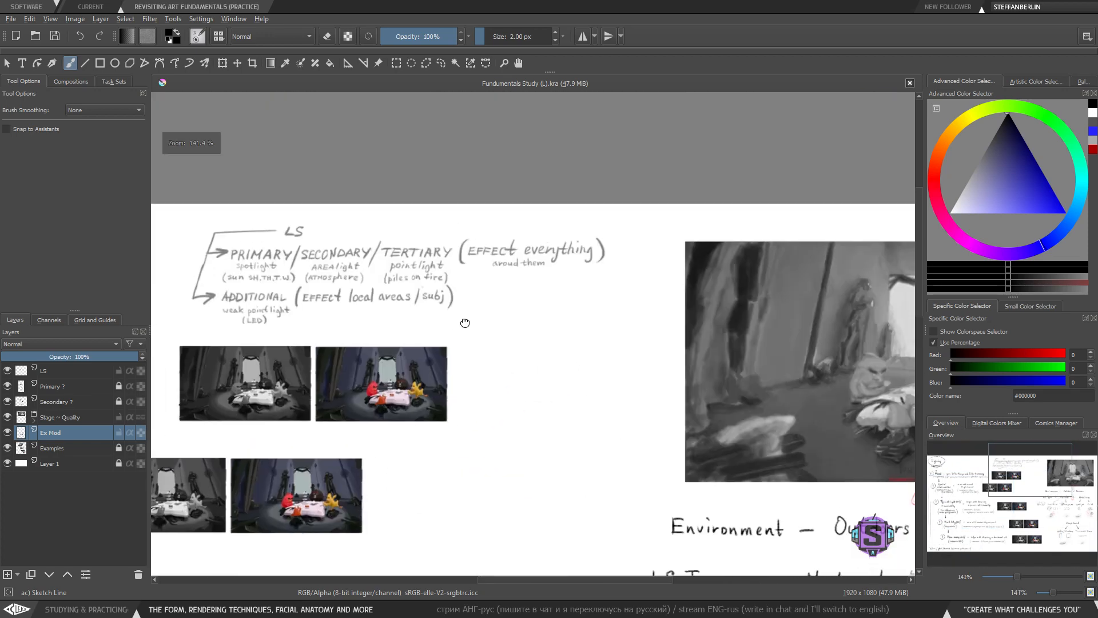
# - Try outlining the '(Effect everything)' note with a box
pyautogui.moveTo(609, 231)
pyautogui.mouseDown()
pyautogui.moveTo(441, 227)
pyautogui.moveTo(624, 299)
pyautogui.moveTo(618, 214)
pyautogui.mouseUp()
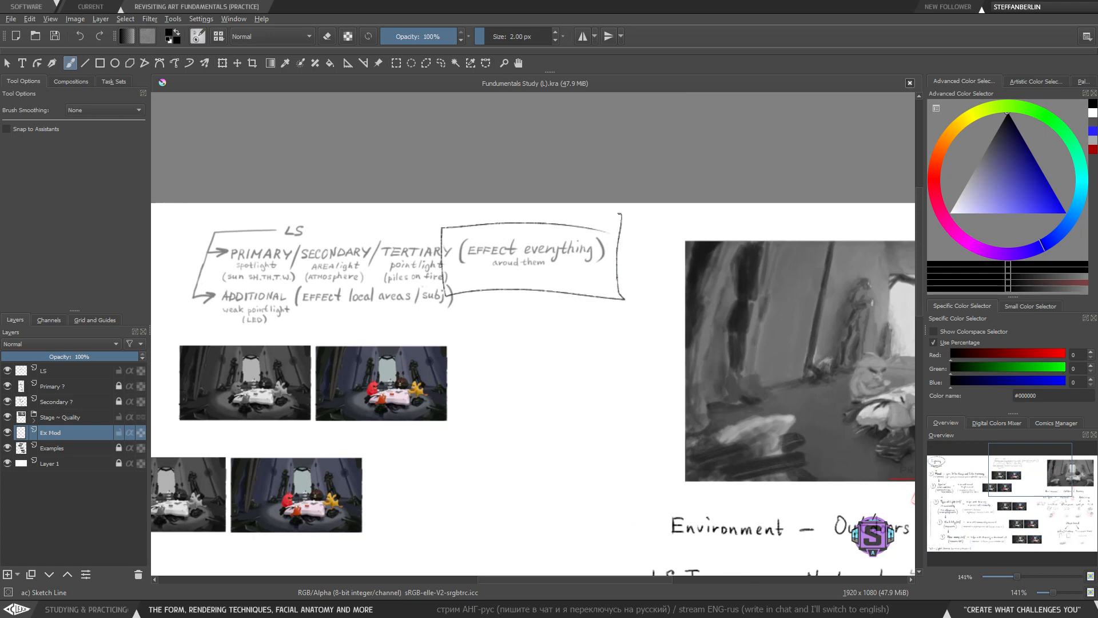
pyautogui.hotkey('ctrl', 'z')
pyautogui.moveTo(457, 218)
pyautogui.mouseDown()
pyautogui.moveTo(451, 273)
pyautogui.moveTo(620, 283)
pyautogui.moveTo(614, 217)
pyautogui.moveTo(464, 219)
pyautogui.mouseUp()
pyautogui.hotkey('ctrl', 'z')
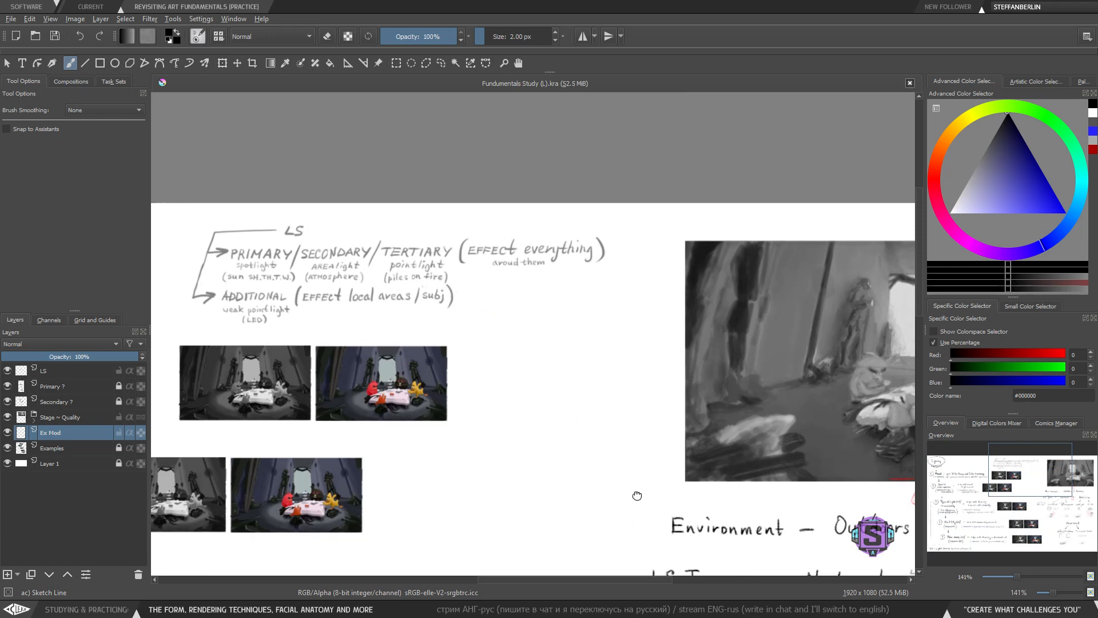
# - Lasso-select the Doors/Windows and Fluorescent lamps rows of the Shape based diagram and shift them up slightly
pyautogui.moveTo(637, 496); pyautogui.dragTo(463, 216)
pyautogui.moveTo(606, 457); pyautogui.dragTo(507, 224)
pyautogui.moveTo(599, 402)
pyautogui.mouseDown()
pyautogui.moveTo(553, 301)
pyautogui.moveTo(523, 346)
pyautogui.mouseUp()
pyautogui.press('l')
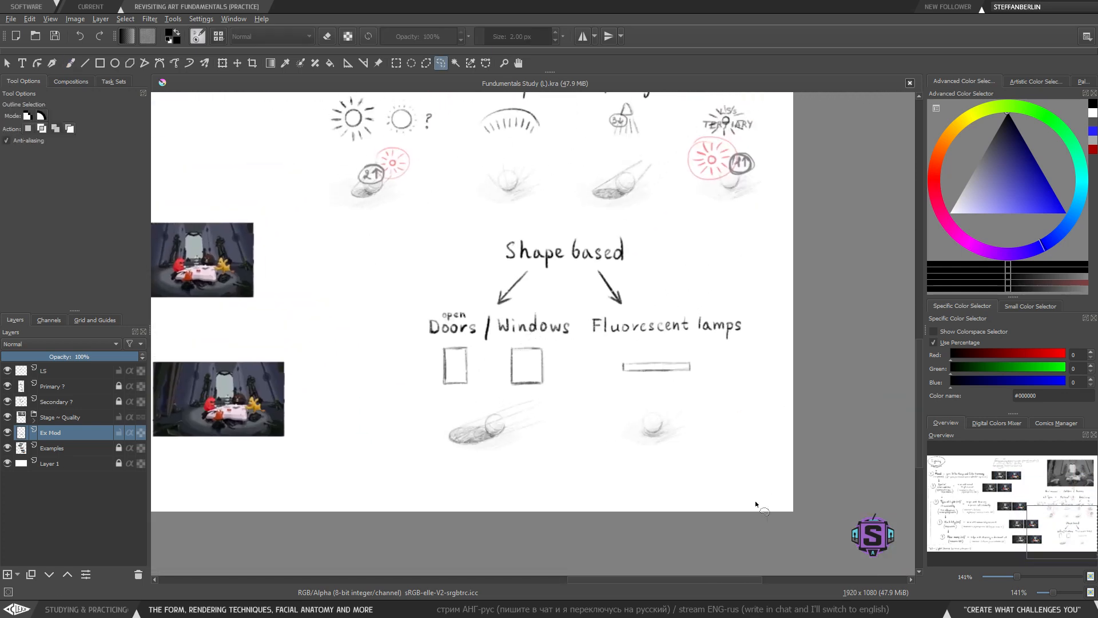
pyautogui.moveTo(754, 502)
pyautogui.mouseDown()
pyautogui.moveTo(702, 236)
pyautogui.moveTo(620, 219)
pyautogui.moveTo(508, 224)
pyautogui.moveTo(387, 269)
pyautogui.moveTo(354, 375)
pyautogui.moveTo(467, 533)
pyautogui.mouseUp()
pyautogui.moveTo(634, 276)
pyautogui.mouseDown()
pyautogui.moveTo(526, 267)
pyautogui.moveTo(575, 284)
pyautogui.moveTo(633, 277)
pyautogui.mouseUp()
pyautogui.press('Delete')
pyautogui.hotkey('ctrl', 'shift', 'a')
pyautogui.moveTo(725, 518)
pyautogui.mouseDown()
pyautogui.moveTo(772, 301)
pyautogui.moveTo(465, 266)
pyautogui.moveTo(701, 461)
pyautogui.mouseUp()
pyautogui.press('t')
pyautogui.moveTo(621, 337); pyautogui.dragTo(623, 327)
pyautogui.press('b')
pyautogui.hotkey('ctrl', 'shift', 'a')
# - Lasso-select the whole Shape based diagram and move it up slightly
pyautogui.press('l')
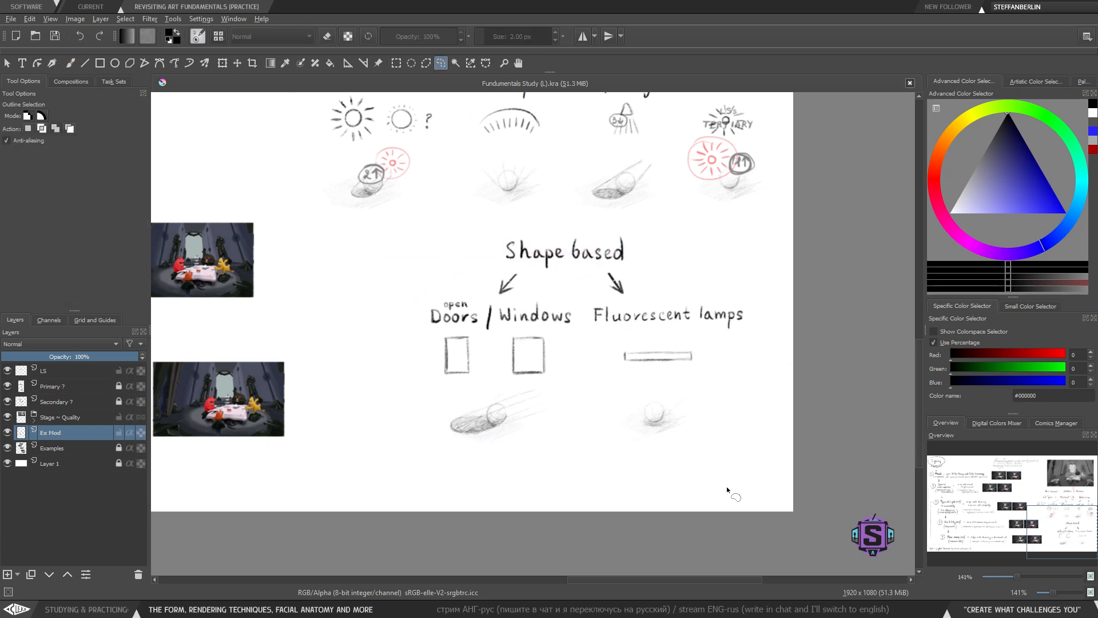
pyautogui.moveTo(724, 503)
pyautogui.mouseDown()
pyautogui.moveTo(683, 248)
pyautogui.moveTo(604, 224)
pyautogui.moveTo(465, 240)
pyautogui.moveTo(379, 335)
pyautogui.moveTo(572, 504)
pyautogui.mouseUp()
pyautogui.press('t')
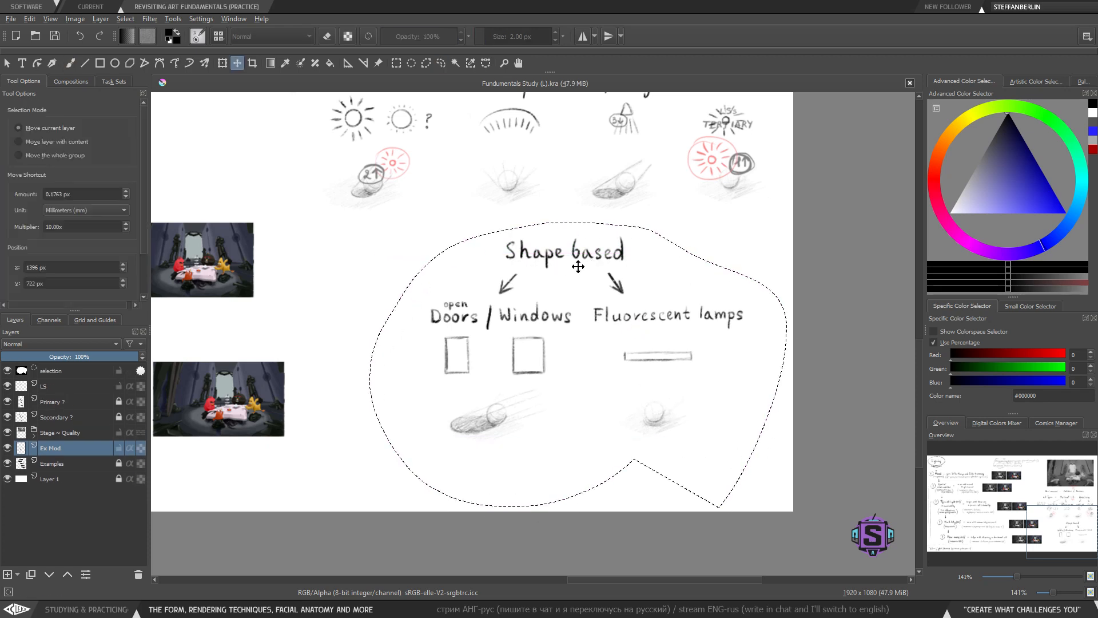
pyautogui.moveTo(592, 297); pyautogui.dragTo(590, 286)
pyautogui.press('b')
pyautogui.hotkey('ctrl', 'shift', 'a')
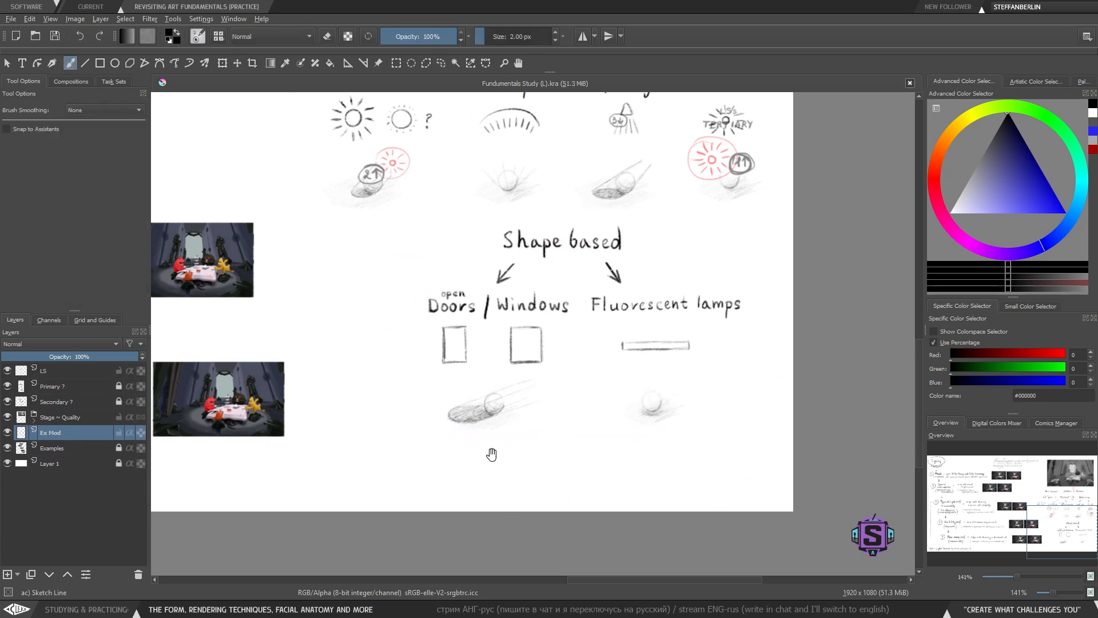
# - Enlarge the brush and start handwriting 'Effect on surroundings' below the Shape based diagram
pyautogui.moveTo(492, 455); pyautogui.dragTo(518, 405)
pyautogui.hotkey('ctrl', '-')
pyautogui.hotkey('ctrl', '-')
pyautogui.moveTo(439, 307); pyautogui.dragTo(446, 336)
pyautogui.hotkey('ctrl', '+')
pyautogui.moveTo(510, 408)
pyautogui.mouseDown()
pyautogui.moveTo(483, 345)
pyautogui.moveTo(491, 361)
pyautogui.mouseUp()
pyautogui.hotkey('ctrl', '+')
pyautogui.press(']')
pyautogui.press(']')
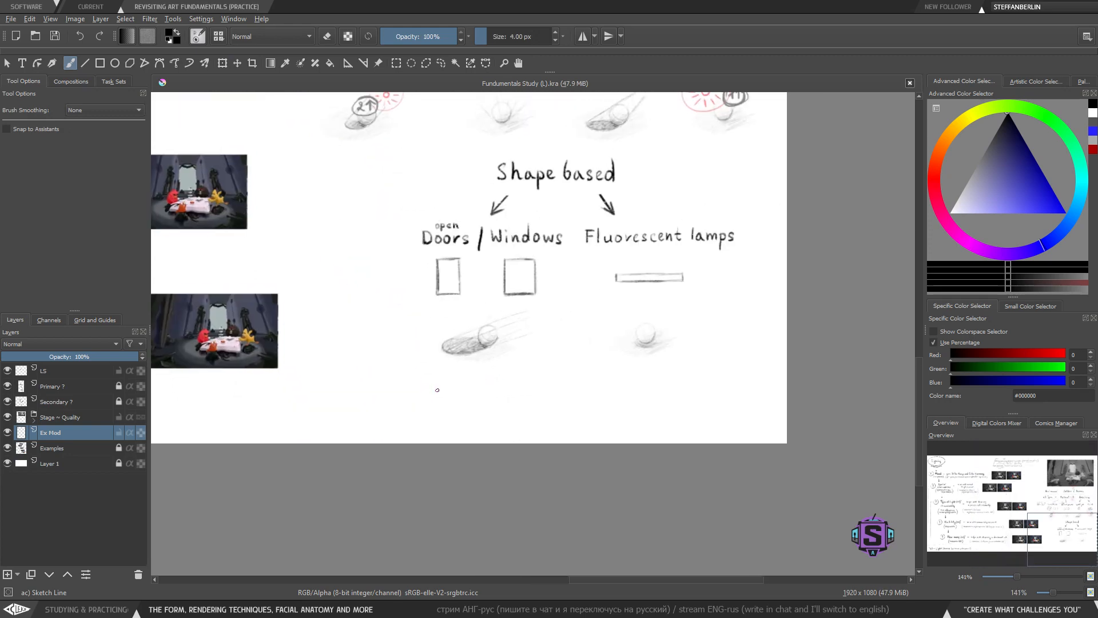
pyautogui.moveTo(370, 384)
pyautogui.mouseDown()
pyautogui.moveTo(370, 405)
pyautogui.moveTo(372, 387)
pyautogui.moveTo(343, 402)
pyautogui.mouseUp()
pyautogui.hotkey('ctrl', 'z')
pyautogui.hotkey('ctrl', 'z')
pyautogui.hotkey('ctrl', 'z')
pyautogui.moveTo(343, 389); pyautogui.dragTo(358, 406)
pyautogui.moveTo(353, 396); pyautogui.dragTo(513, 403)
pyautogui.hotkey('ctrl', 'z')
pyautogui.hotkey('ctrl', 'z')
pyautogui.hotkey('ctrl', 'z')
# - Finish writing 'Effect on surroundings', redrawing strokes, and begin a mark after it
pyautogui.hotkey('ctrl', 'z')
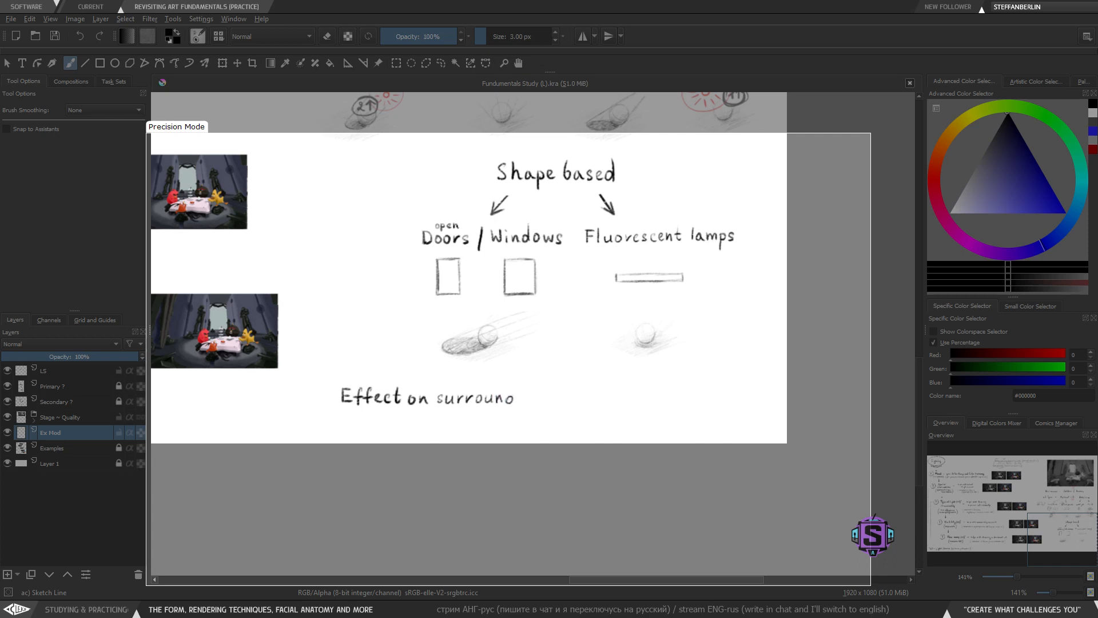
pyautogui.hotkey('ctrl', 'z')
pyautogui.moveTo(511, 397); pyautogui.dragTo(513, 399)
pyautogui.moveTo(513, 385); pyautogui.dragTo(507, 401)
pyautogui.hotkey('ctrl', 'z')
pyautogui.hotkey('ctrl', 'z')
pyautogui.hotkey('ctrl', 'z')
pyautogui.moveTo(513, 385); pyautogui.dragTo(511, 407)
pyautogui.hotkey('ctrl', 'z')
pyautogui.moveTo(524, 405); pyautogui.dragTo(534, 410)
pyautogui.moveTo(572, 398)
pyautogui.mouseDown()
pyautogui.moveTo(534, 397)
pyautogui.moveTo(556, 404)
pyautogui.mouseUp()
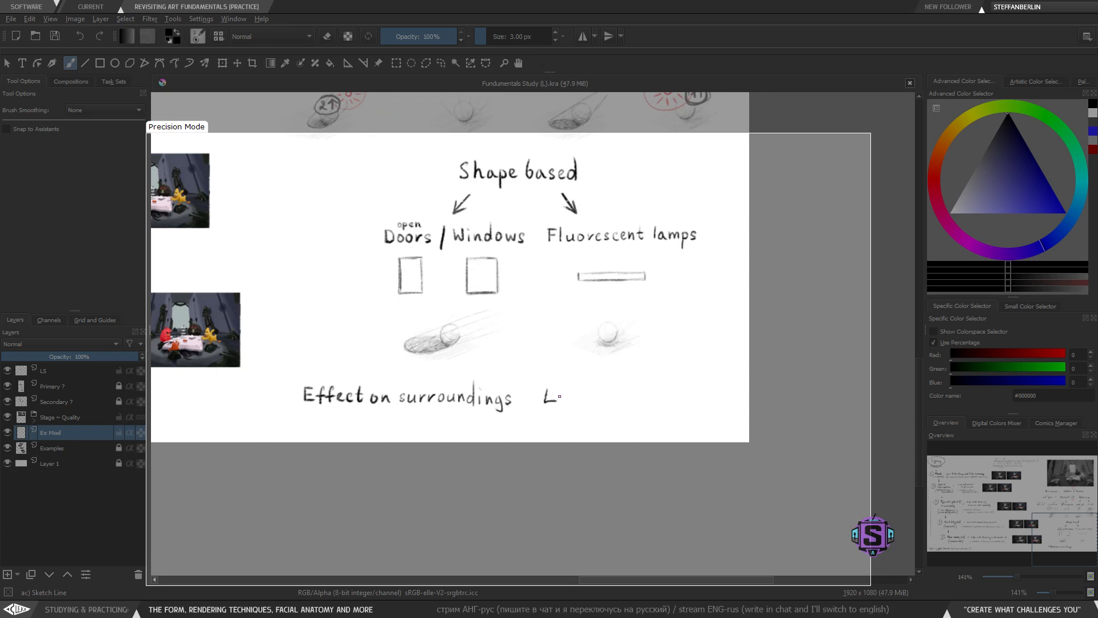
pyautogui.hotkey('ctrl', 'z')
pyautogui.hotkey('ctrl', 'z')
pyautogui.moveTo(646, 389); pyautogui.dragTo(680, 402)
# - Try boxing the word 'everything' in the '(Effect everything)' note
pyautogui.scroll(-2, 573, 402)
pyautogui.moveTo(498, 361); pyautogui.dragTo(598, 481)
pyautogui.scroll(2, 486, 309)
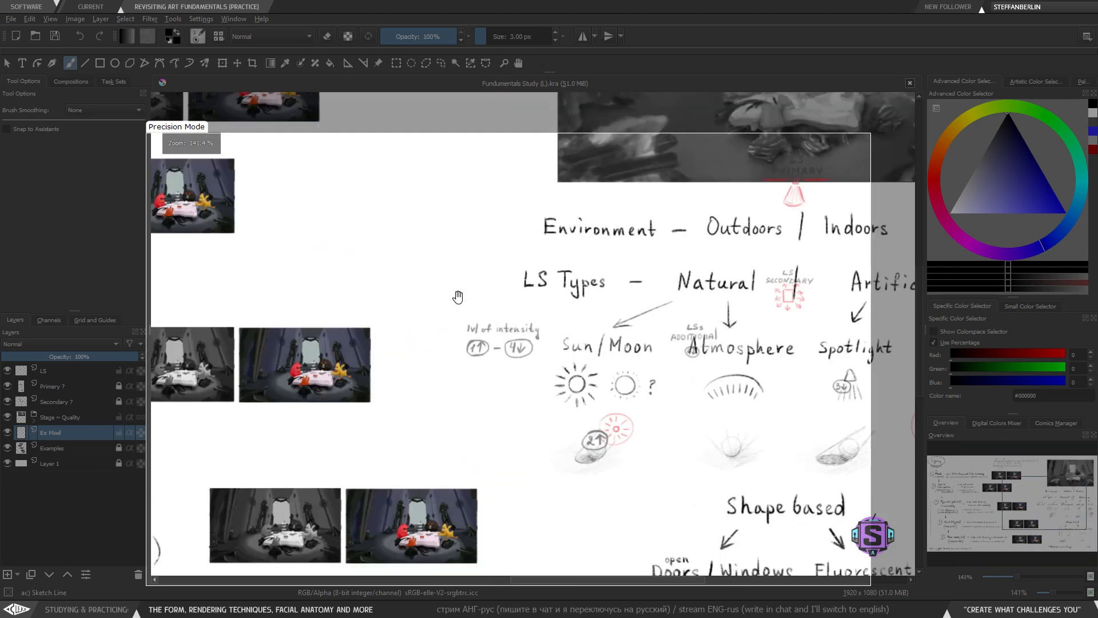
pyautogui.moveTo(441, 218); pyautogui.dragTo(490, 461)
pyautogui.moveTo(442, 184)
pyautogui.mouseDown()
pyautogui.moveTo(504, 213)
pyautogui.moveTo(484, 179)
pyautogui.moveTo(443, 180)
pyautogui.mouseUp()
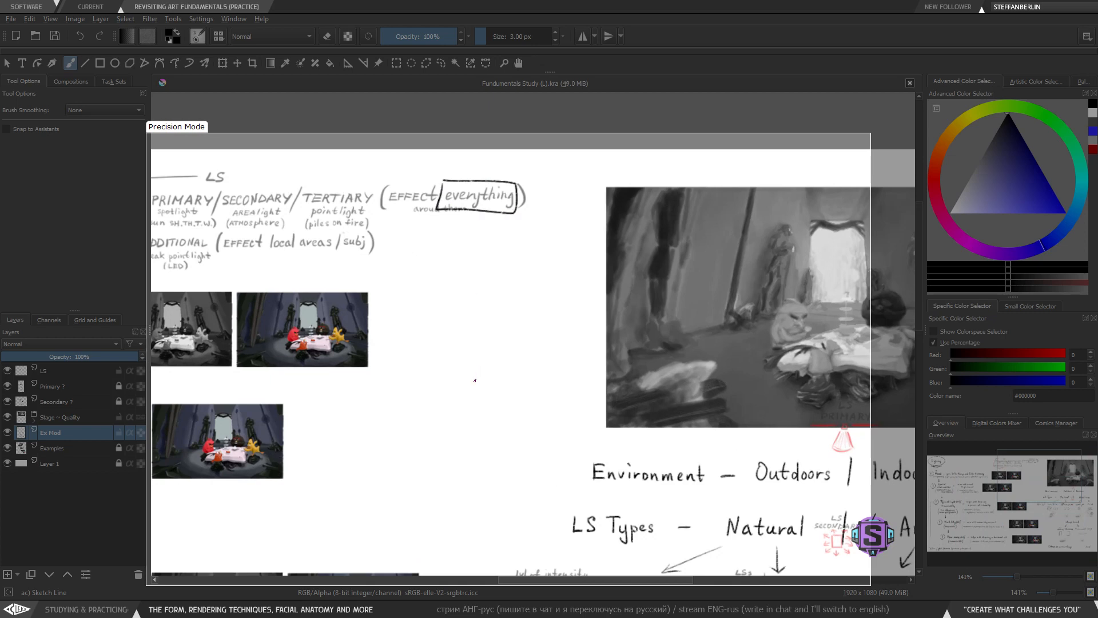
pyautogui.hotkey('ctrl', 'z')
pyautogui.moveTo(590, 426); pyautogui.dragTo(445, 363)
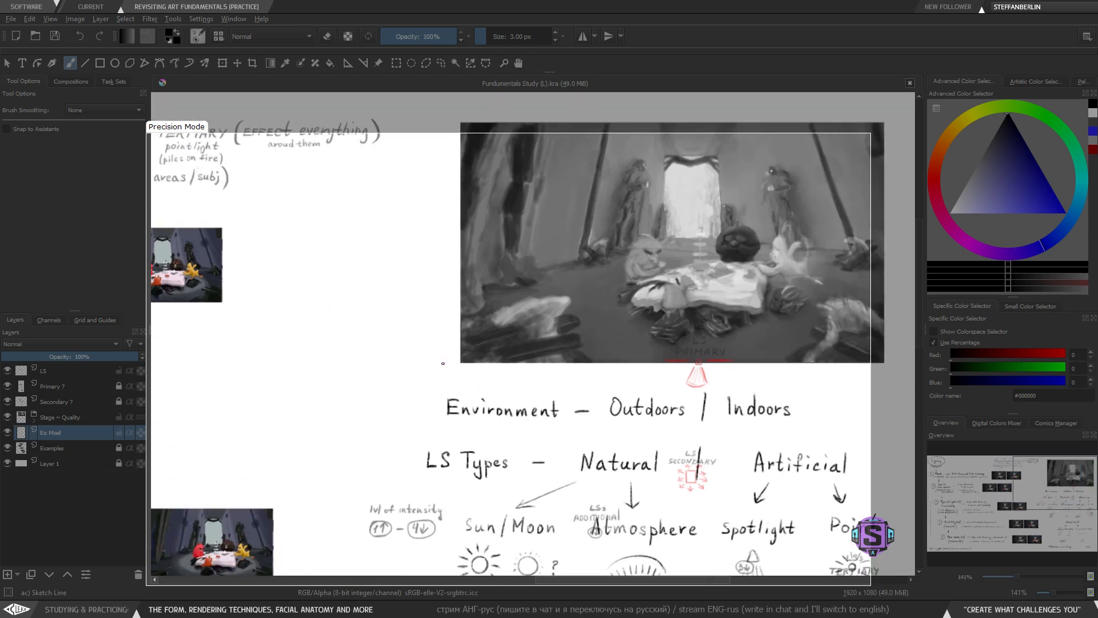
# - Handwrite 'Overal' and 'Local' to the right of 'Effect on surroundings'
pyautogui.moveTo(679, 572)
pyautogui.mouseDown()
pyautogui.moveTo(551, 414)
pyautogui.moveTo(471, 208)
pyautogui.mouseUp()
pyautogui.moveTo(473, 335); pyautogui.dragTo(425, 302)
pyautogui.scroll(1, 425, 302)
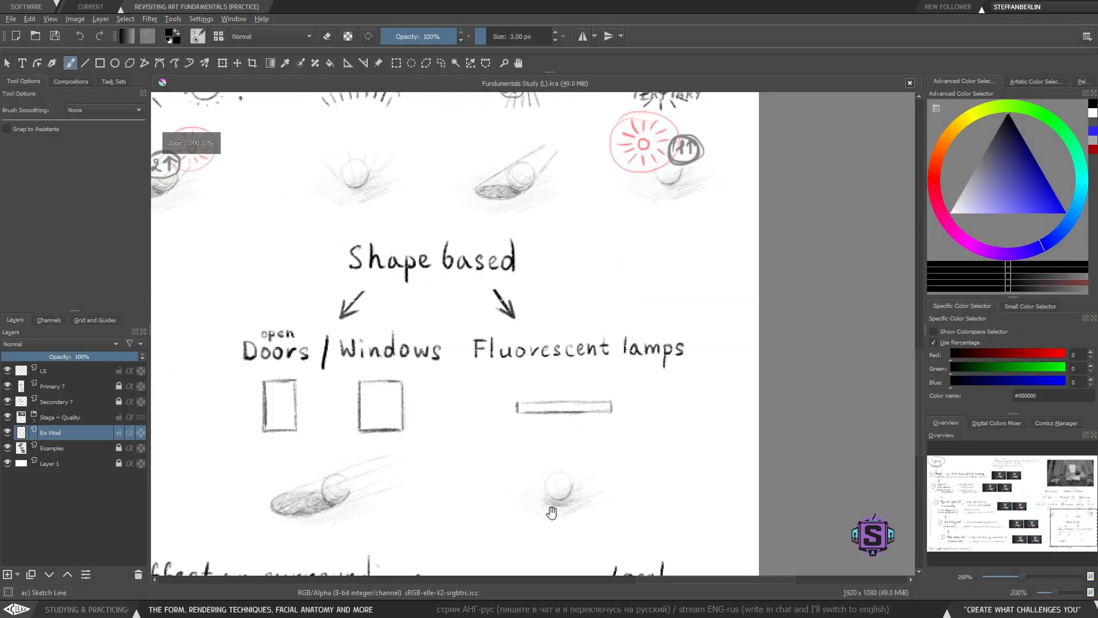
pyautogui.moveTo(551, 512); pyautogui.dragTo(549, 316)
pyautogui.moveTo(490, 371)
pyautogui.mouseDown()
pyautogui.moveTo(489, 391)
pyautogui.moveTo(489, 370)
pyautogui.moveTo(544, 387)
pyautogui.mouseUp()
pyautogui.hotkey('ctrl', 'z')
pyautogui.hotkey('ctrl', 'z')
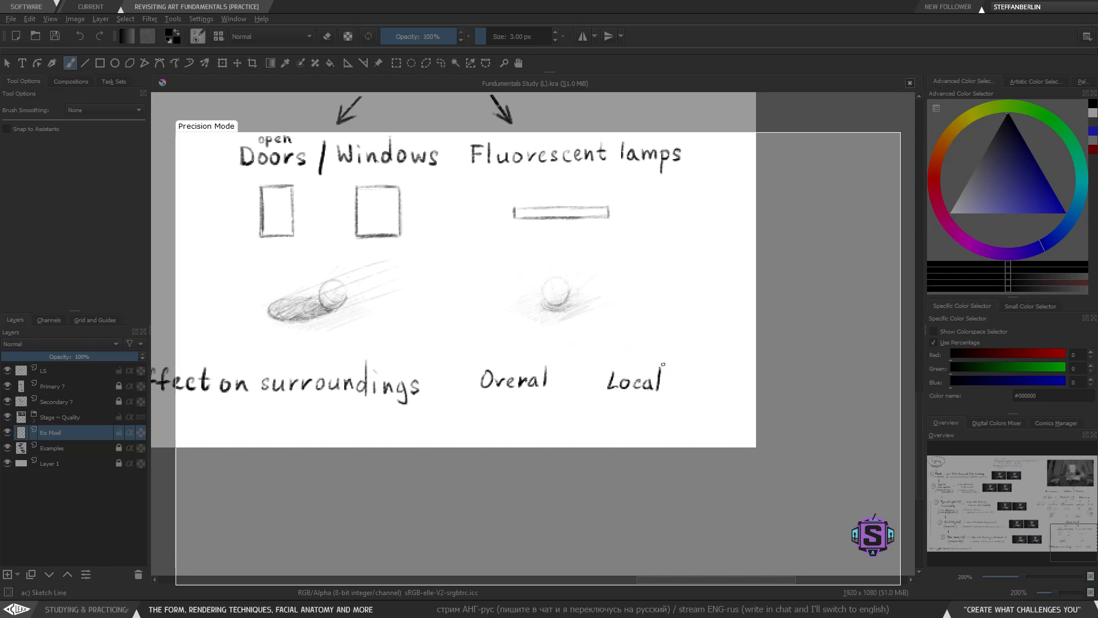
# - Lasso-select the word 'Local' and move it further to the right
pyautogui.press('l')
pyautogui.moveTo(662, 362)
pyautogui.mouseDown()
pyautogui.moveTo(600, 391)
pyautogui.moveTo(675, 407)
pyautogui.moveTo(657, 380)
pyautogui.mouseUp()
pyautogui.press('t')
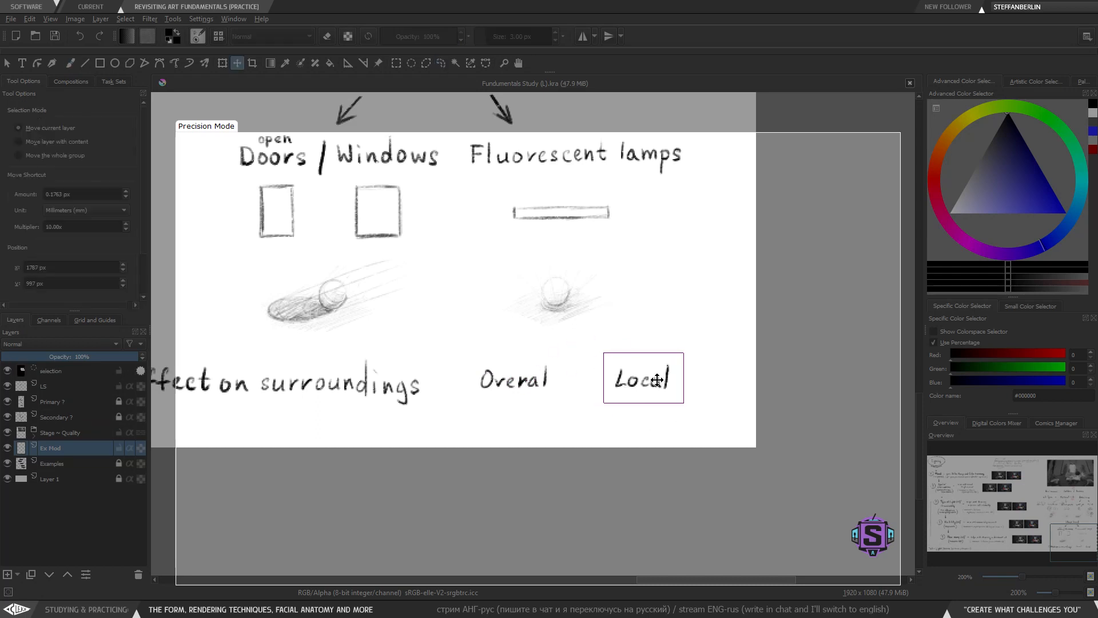
pyautogui.press('b')
pyautogui.hotkey('ctrl', 'shift', 'a')
# - With a smaller brush, handwrite '(everything around' beneath 'Overal'
pyautogui.scroll(1, 530, 394)
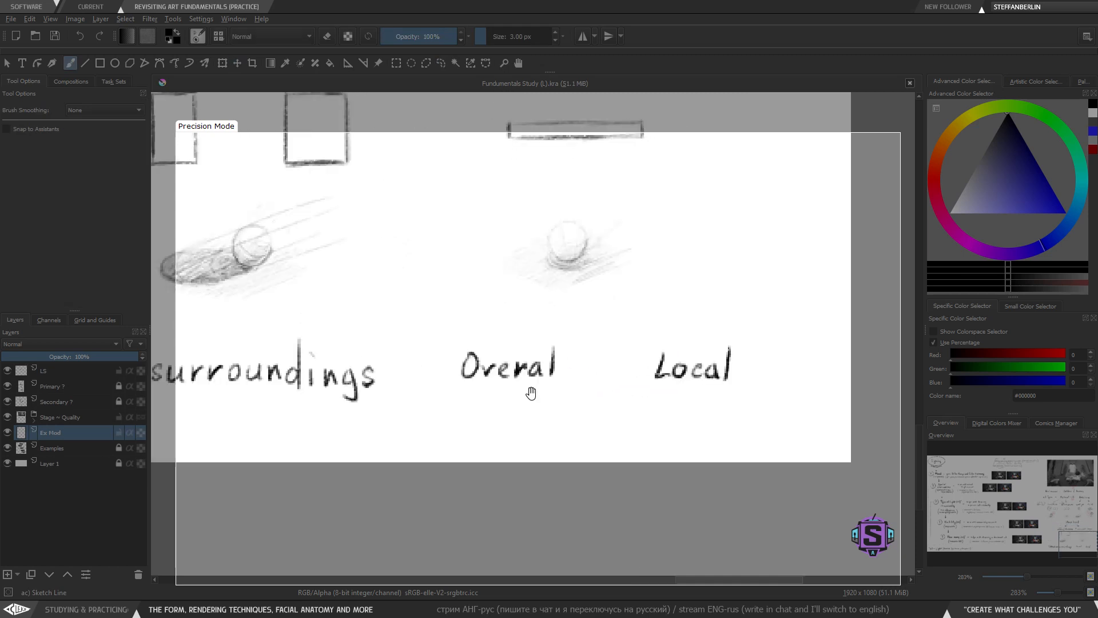
pyautogui.scroll(1, 518, 423)
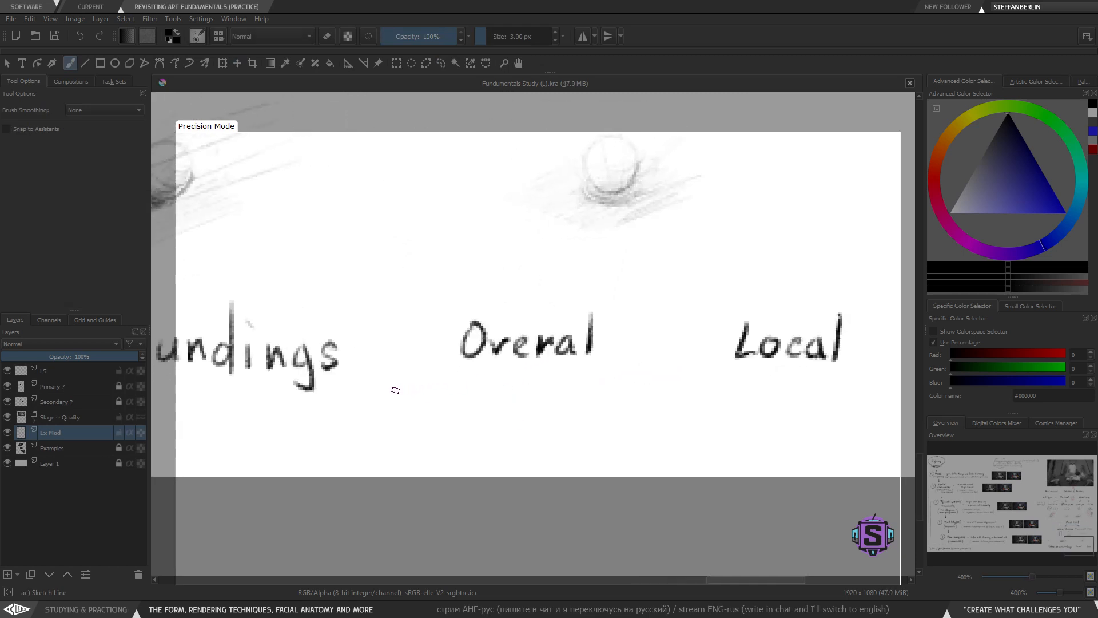
pyautogui.press('[')
pyautogui.moveTo(430, 372)
pyautogui.mouseDown()
pyautogui.moveTo(415, 404)
pyautogui.moveTo(492, 391)
pyautogui.moveTo(504, 398)
pyautogui.moveTo(499, 421)
pyautogui.mouseUp()
pyautogui.hotkey('ctrl', 'z')
pyautogui.moveTo(527, 372)
pyautogui.mouseDown()
pyautogui.moveTo(520, 398)
pyautogui.moveTo(531, 387)
pyautogui.moveTo(547, 400)
pyautogui.moveTo(597, 392)
pyautogui.moveTo(582, 407)
pyautogui.mouseUp()
pyautogui.click(555, 381)
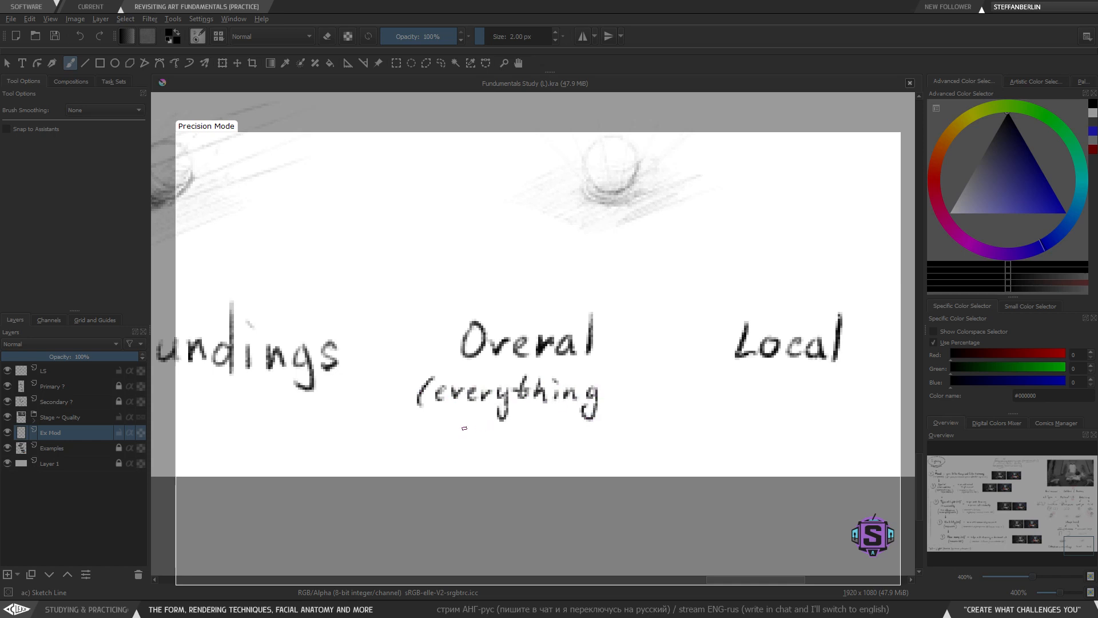
pyautogui.moveTo(468, 427)
pyautogui.mouseDown()
pyautogui.moveTo(470, 438)
pyautogui.moveTo(486, 429)
pyautogui.moveTo(542, 439)
pyautogui.mouseUp()
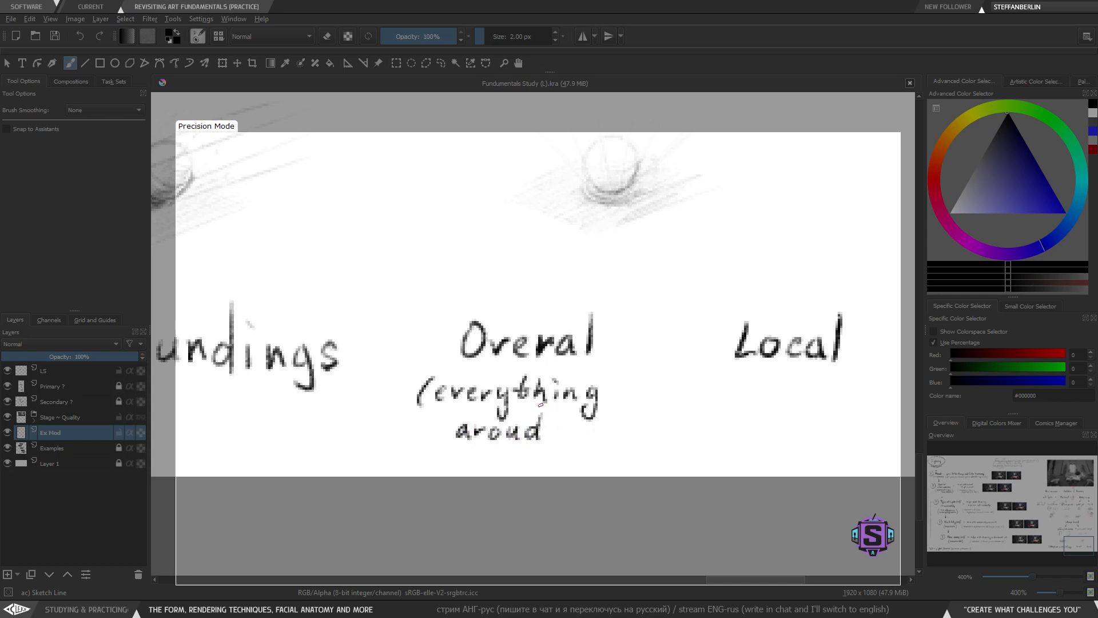
# - Rework the word 'around' and add a closing parenthesis to the note under 'Overal'
pyautogui.hotkey('ctrl', 'z')
pyautogui.hotkey('ctrl', 'z')
pyautogui.press('l')
pyautogui.moveTo(532, 433)
pyautogui.mouseDown()
pyautogui.moveTo(502, 424)
pyautogui.moveTo(487, 449)
pyautogui.moveTo(514, 433)
pyautogui.mouseUp()
pyautogui.press('t')
pyautogui.press('b')
pyautogui.hotkey('ctrl', 'shift', 'a')
pyautogui.moveTo(525, 438)
pyautogui.mouseDown()
pyautogui.moveTo(532, 426)
pyautogui.moveTo(549, 439)
pyautogui.moveTo(562, 411)
pyautogui.moveTo(559, 443)
pyautogui.mouseUp()
pyautogui.moveTo(611, 379); pyautogui.dragTo(601, 442)
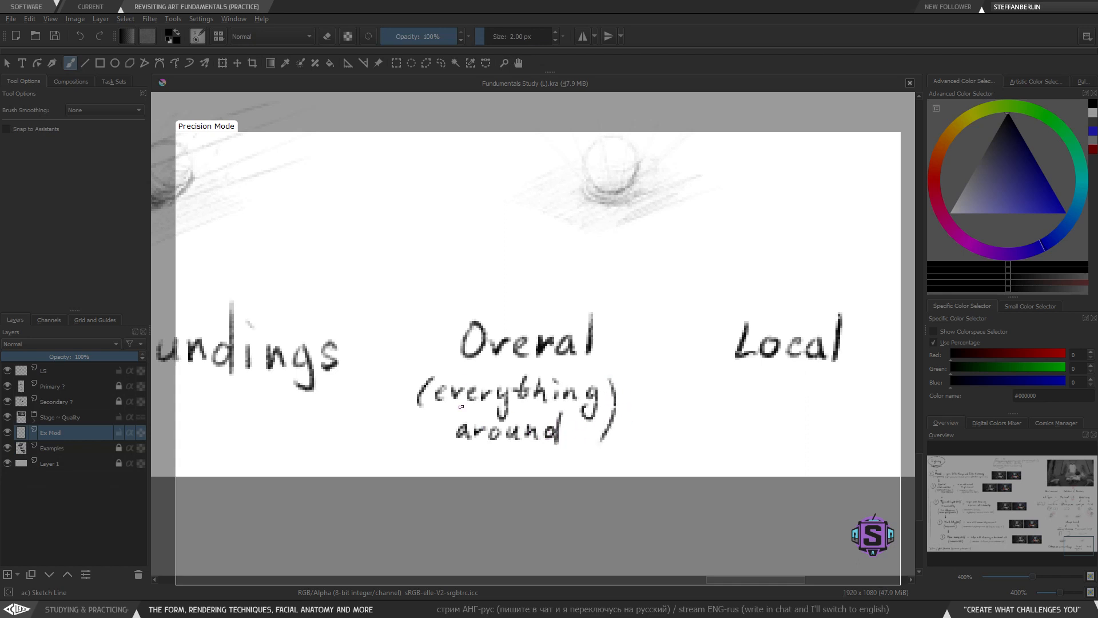
# - Lasso-select and adjust the opening parenthesis of the '(everything around)' note
pyautogui.press('l')
pyautogui.moveTo(430, 387)
pyautogui.mouseDown()
pyautogui.moveTo(431, 419)
pyautogui.moveTo(405, 417)
pyautogui.moveTo(400, 381)
pyautogui.moveTo(422, 394)
pyautogui.moveTo(420, 444)
pyautogui.mouseUp()
pyautogui.hotkey('ctrl', 't')
pyautogui.press('b')
pyautogui.hotkey('ctrl', 'shift', 'a')
pyautogui.press('l')
pyautogui.press('Delete')
pyautogui.press('b')
pyautogui.hotkey('ctrl', 'shift', 'a')
# - Draw an opening parenthesis beneath 'Local'
pyautogui.press('-')
pyautogui.moveTo(607, 399); pyautogui.dragTo(480, 444)
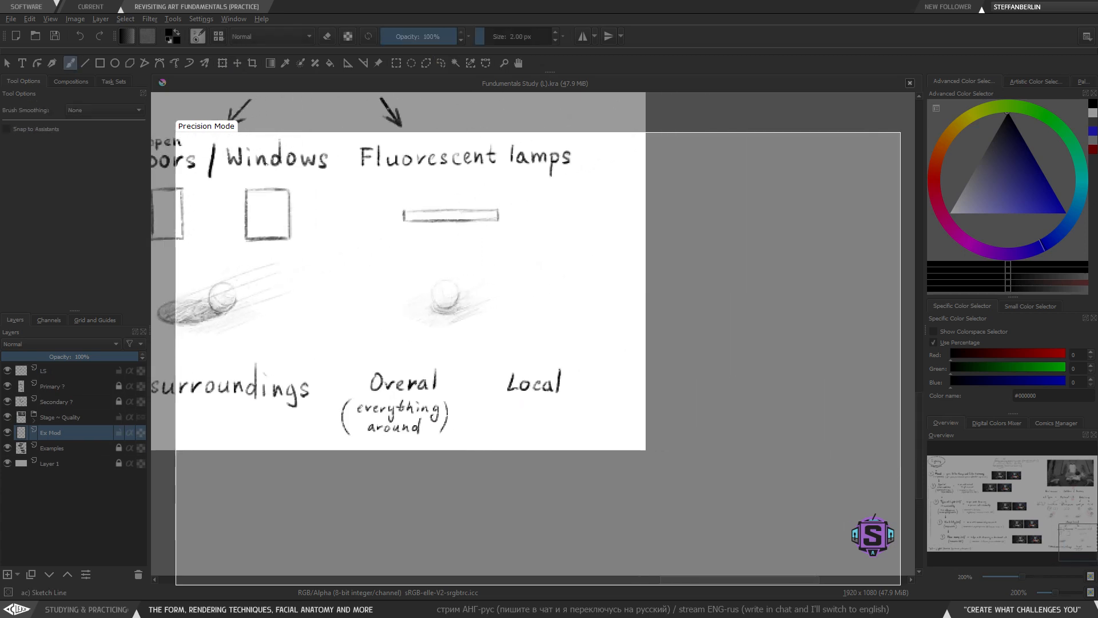
pyautogui.press('+')
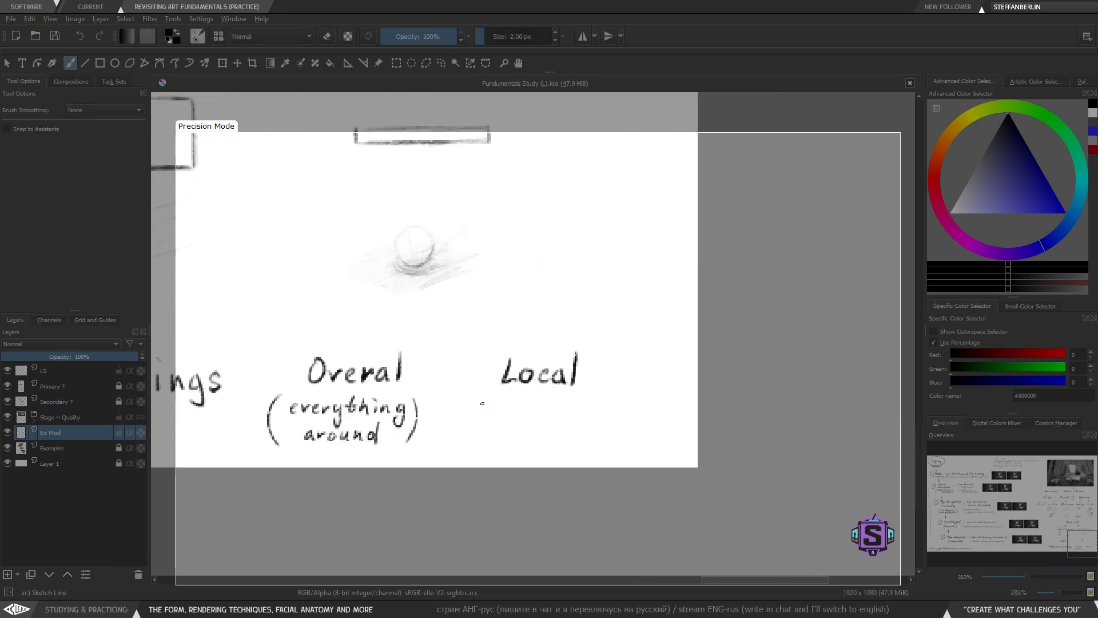
pyautogui.moveTo(481, 396); pyautogui.dragTo(478, 445)
pyautogui.hotkey('ctrl', 'z')
pyautogui.moveTo(480, 394); pyautogui.dragTo(473, 445)
pyautogui.hotkey('ctrl', 'z')
pyautogui.moveTo(482, 394); pyautogui.dragTo(474, 442)
# - Review the Primary/Secondary/Tertiary light source notes near the top of the sheet
pyautogui.press('-')
pyautogui.press('-')
pyautogui.moveTo(407, 321); pyautogui.dragTo(707, 485)
pyautogui.moveTo(437, 375); pyautogui.dragTo(520, 490)
pyautogui.moveTo(380, 230); pyautogui.dragTo(558, 510)
pyautogui.moveTo(392, 242); pyautogui.dragTo(490, 366)
pyautogui.press('+')
pyautogui.press('+')
pyautogui.moveTo(491, 416); pyautogui.dragTo(499, 406)
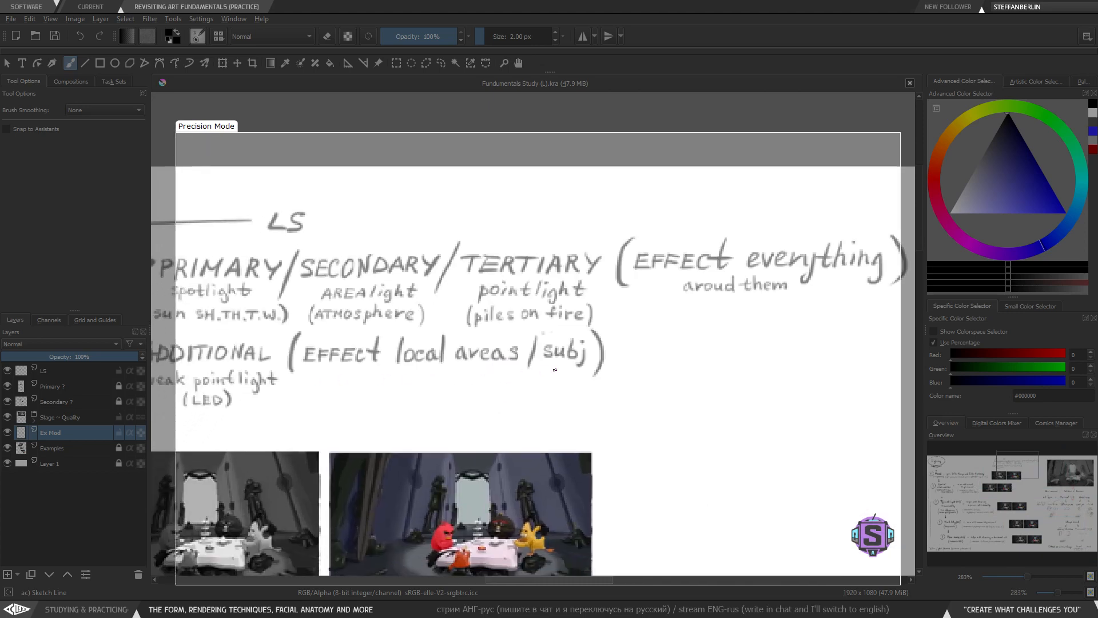
pyautogui.press('-')
pyautogui.press('-')
pyautogui.moveTo(601, 455); pyautogui.dragTo(381, 337)
pyautogui.moveTo(592, 434); pyautogui.dragTo(303, 174)
pyautogui.moveTo(583, 126); pyautogui.dragTo(542, 497)
pyautogui.press('+')
pyautogui.press('+')
pyautogui.moveTo(573, 395); pyautogui.dragTo(523, 342)
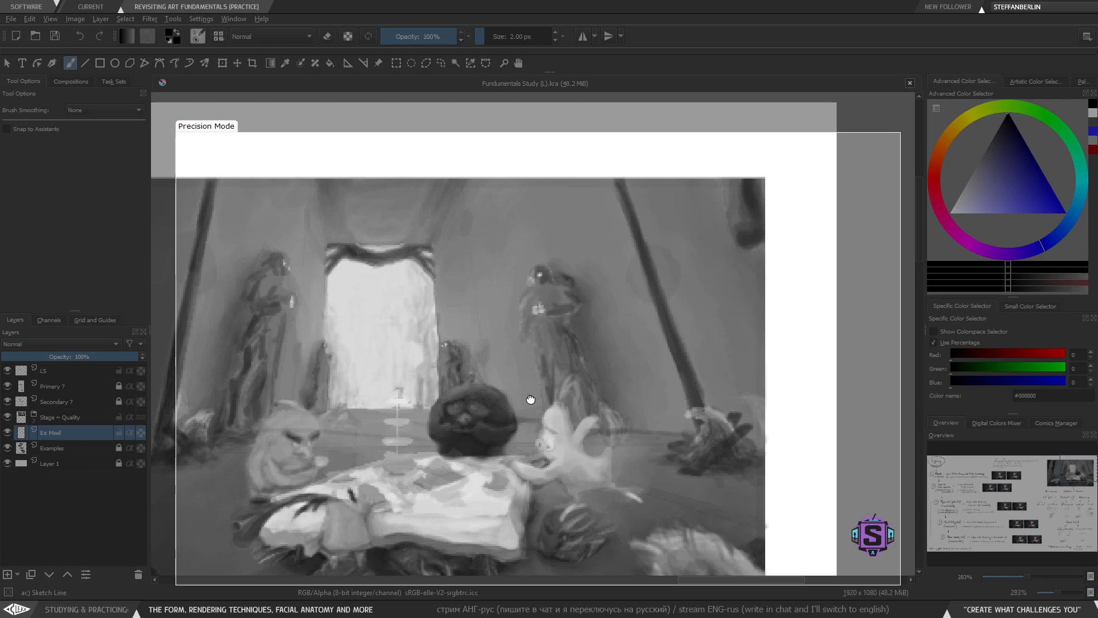
# - Browse the grayscale reference image and the LS Types section of the sheet
pyautogui.scroll(-3, 527, 400)
pyautogui.hotkey('ctrl', '-')
pyautogui.hotkey('ctrl', '-')
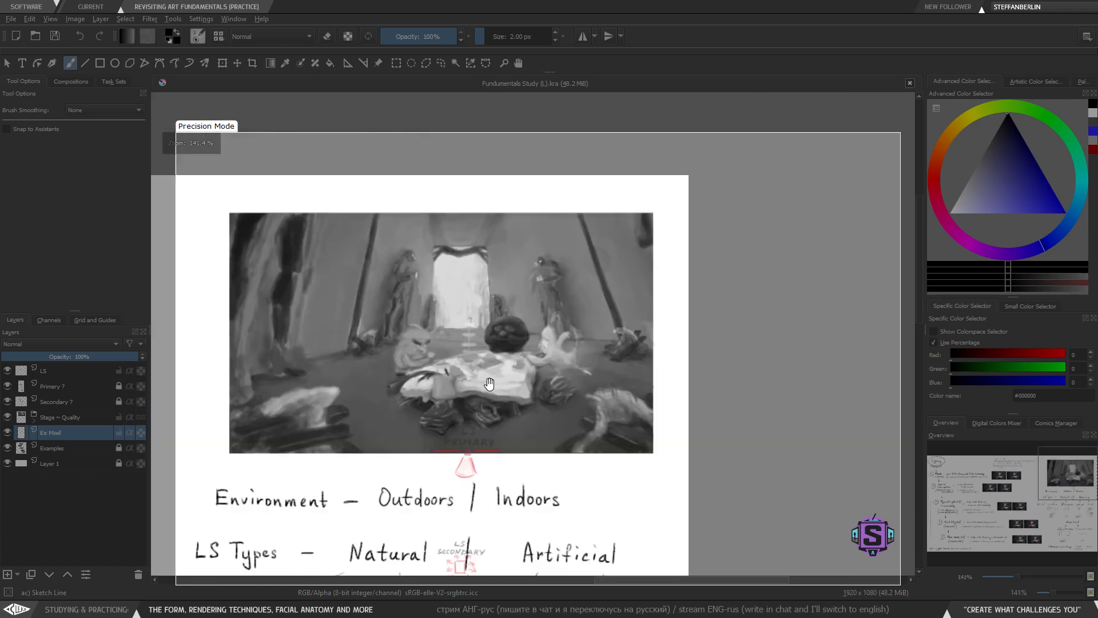
pyautogui.moveTo(489, 384); pyautogui.dragTo(520, 381)
pyautogui.hotkey('ctrl', '+')
pyautogui.hotkey('ctrl', '+')
pyautogui.hotkey('ctrl', '-')
pyautogui.moveTo(538, 338)
pyautogui.mouseDown()
pyautogui.moveTo(517, 352)
pyautogui.moveTo(533, 340)
pyautogui.mouseUp()
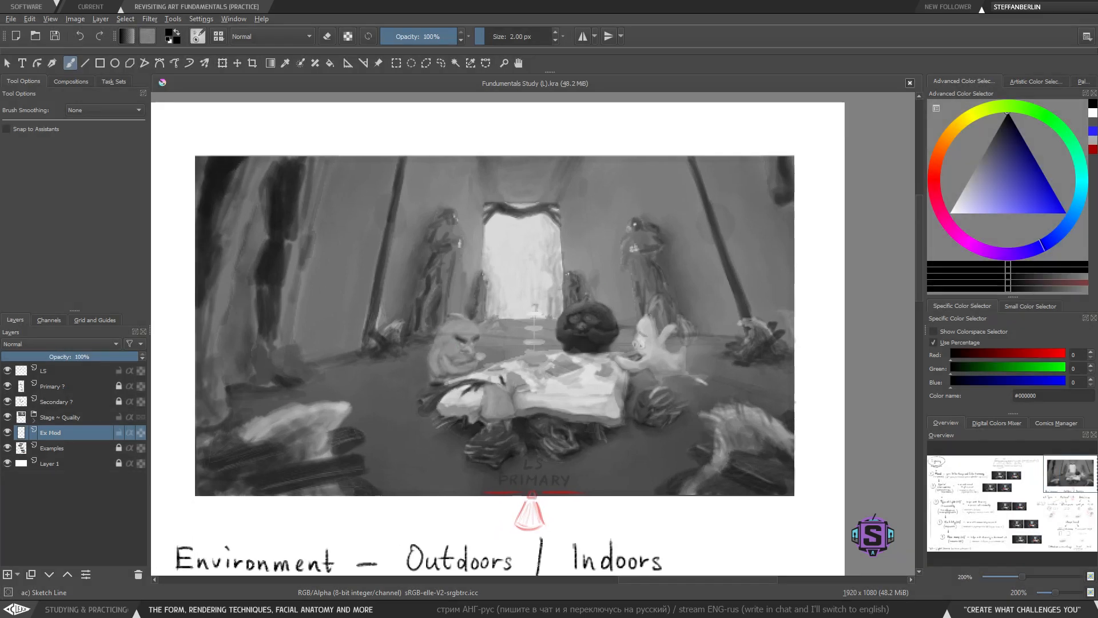
pyautogui.hotkey('ctrl', '-')
pyautogui.hotkey('ctrl', '-')
pyautogui.moveTo(553, 488); pyautogui.dragTo(547, 195)
pyautogui.hotkey('ctrl', '+')
pyautogui.hotkey('ctrl', '+')
pyautogui.hotkey('ctrl', '-')
pyautogui.hotkey('ctrl', '-')
pyautogui.hotkey('ctrl', '+')
pyautogui.hotkey('ctrl', '+')
pyautogui.moveTo(524, 440); pyautogui.dragTo(512, 277)
pyautogui.moveTo(513, 513); pyautogui.dragTo(503, 351)
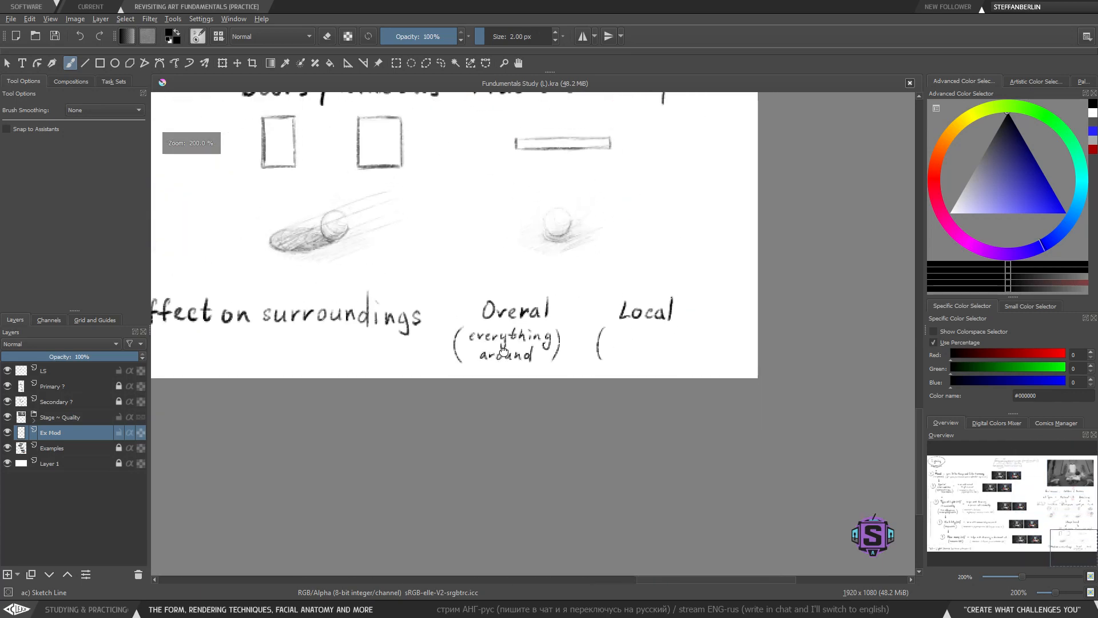
pyautogui.hotkey('ctrl', '+')
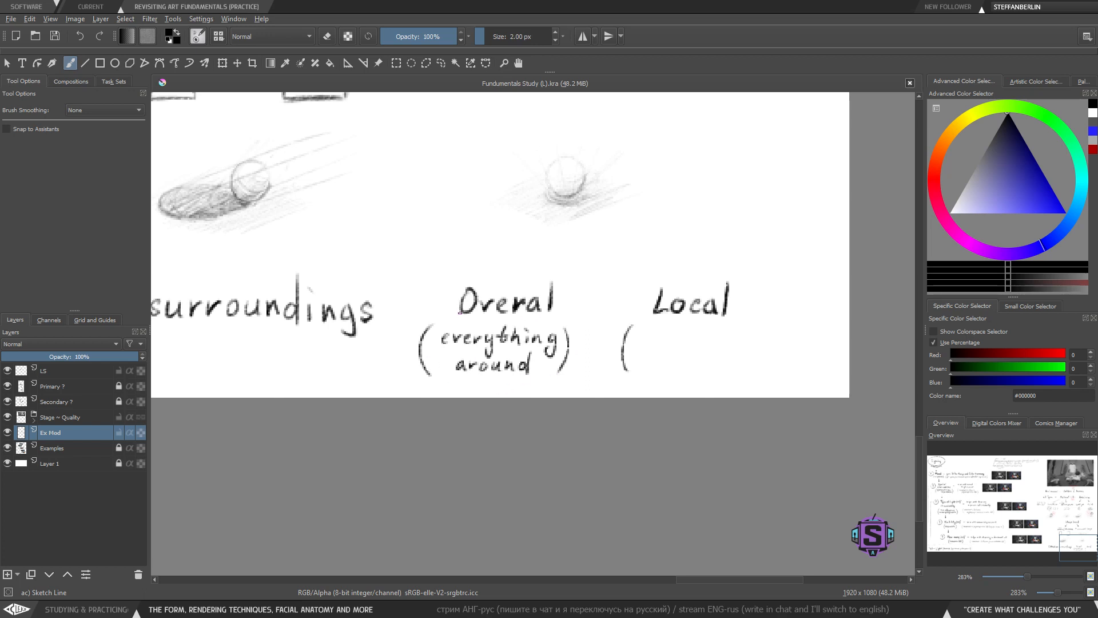
pyautogui.moveTo(531, 365); pyautogui.dragTo(498, 391)
pyautogui.moveTo(620, 385); pyautogui.dragTo(509, 390)
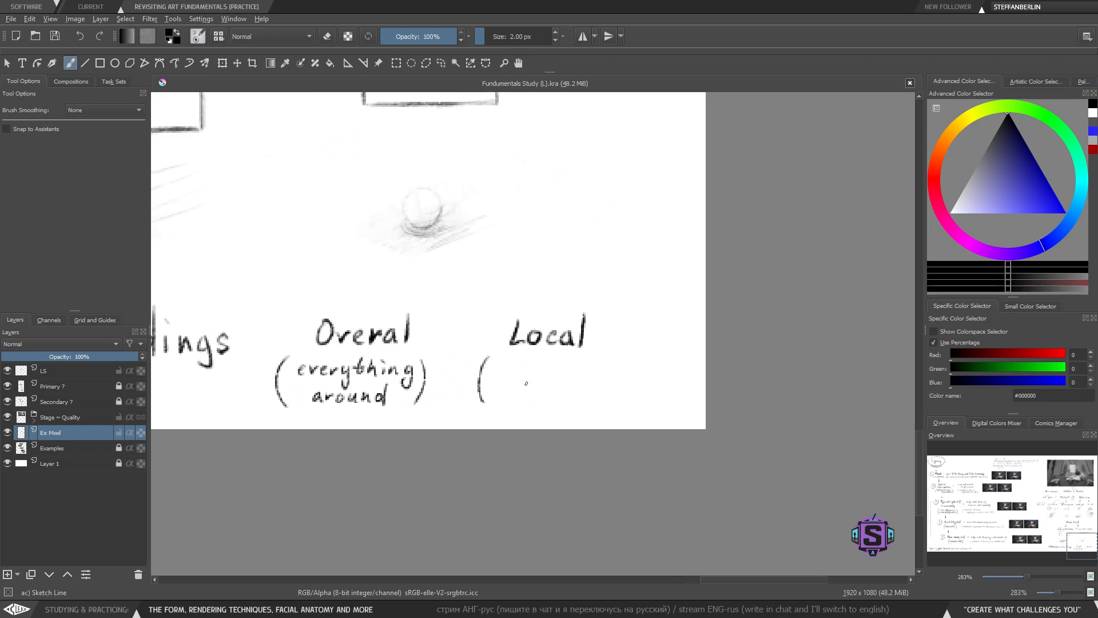
pyautogui.press(']')
pyautogui.moveTo(441, 367); pyautogui.dragTo(647, 371)
pyautogui.scroll(-2, 647, 371)
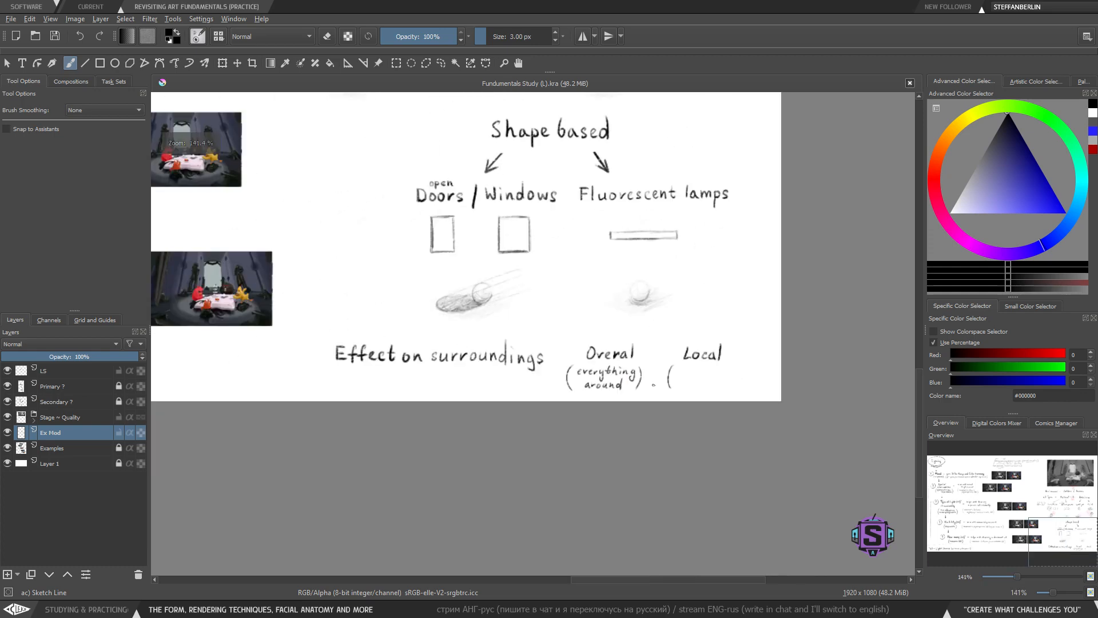
# - Try drawing a curved connector beside the Spatial Limitations and Type of Light entries
pyautogui.moveTo(374, 330); pyautogui.dragTo(760, 464)
pyautogui.moveTo(293, 352); pyautogui.dragTo(752, 455)
pyautogui.moveTo(511, 362); pyautogui.dragTo(573, 425)
pyautogui.moveTo(388, 355); pyautogui.dragTo(357, 369)
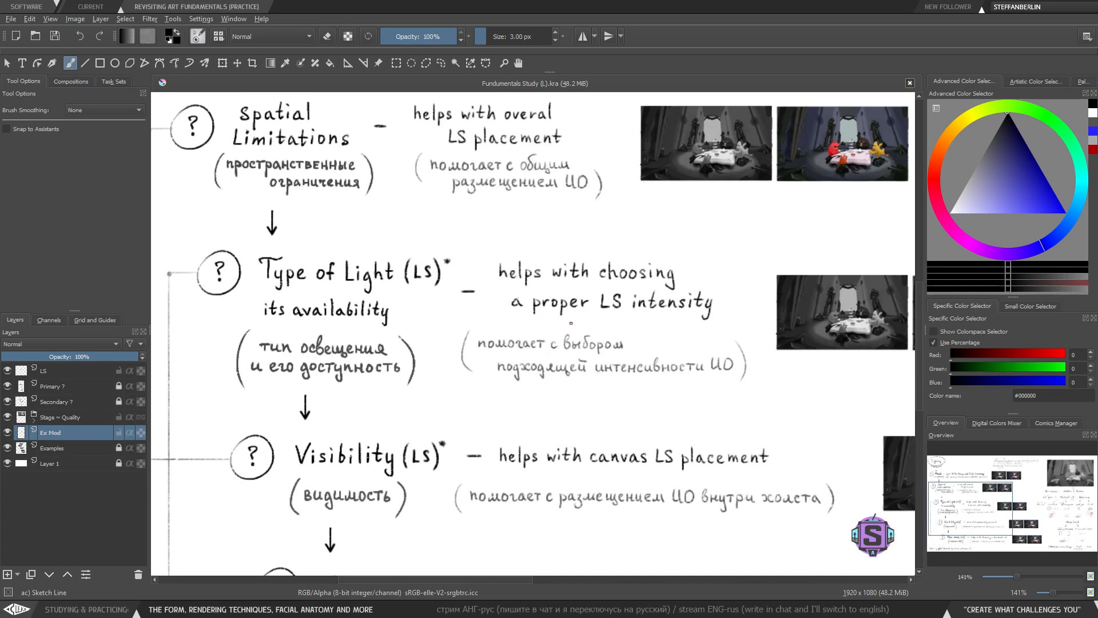
pyautogui.moveTo(612, 418); pyautogui.dragTo(606, 475)
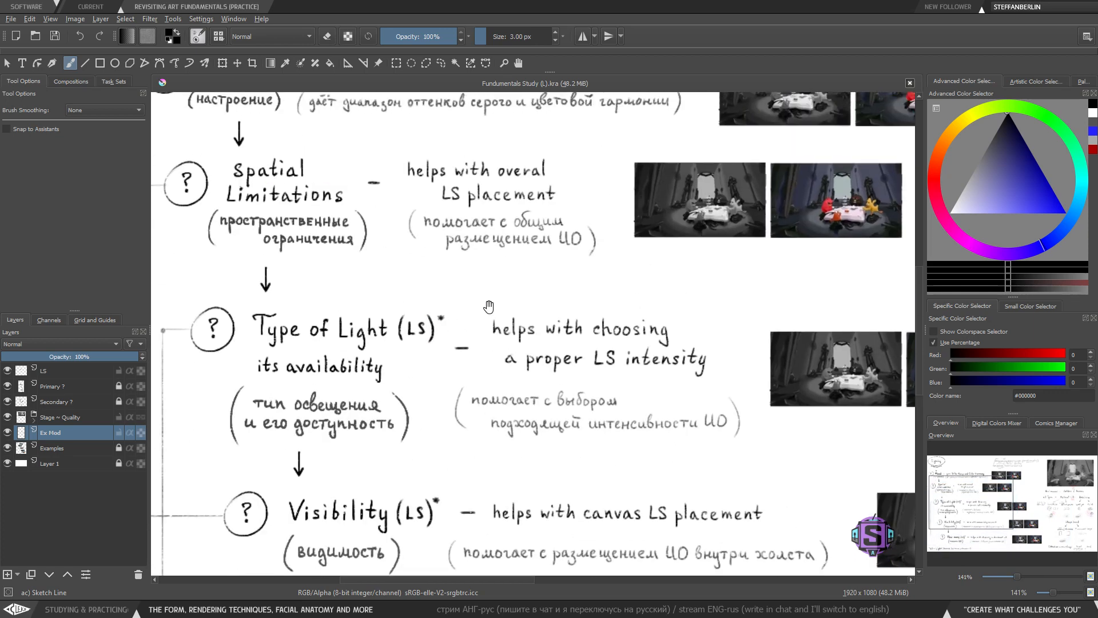
pyautogui.moveTo(521, 315); pyautogui.dragTo(493, 345)
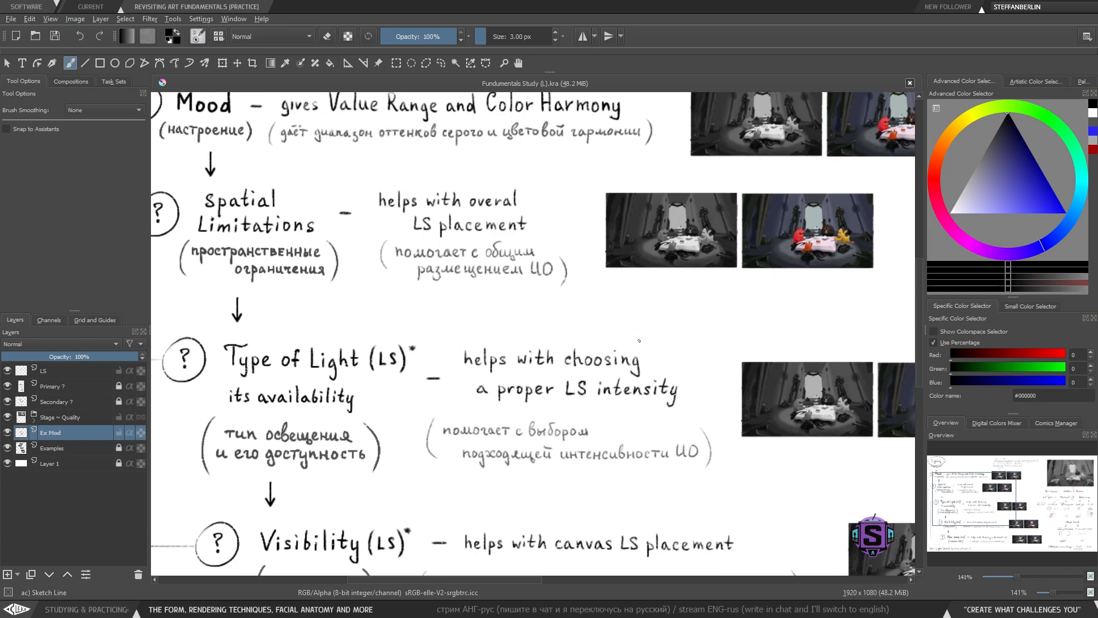
pyautogui.moveTo(703, 346)
pyautogui.mouseDown()
pyautogui.moveTo(691, 395)
pyautogui.moveTo(578, 246)
pyautogui.moveTo(558, 241)
pyautogui.mouseUp()
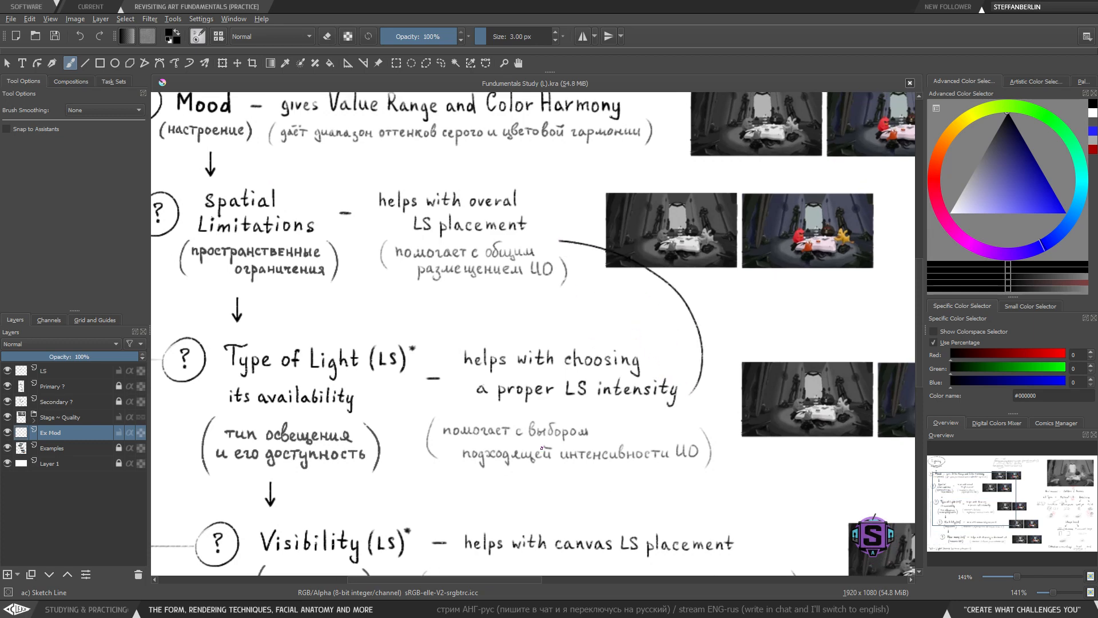
pyautogui.hotkey('ctrl', 'z')
pyautogui.press('-')
pyautogui.press('-')
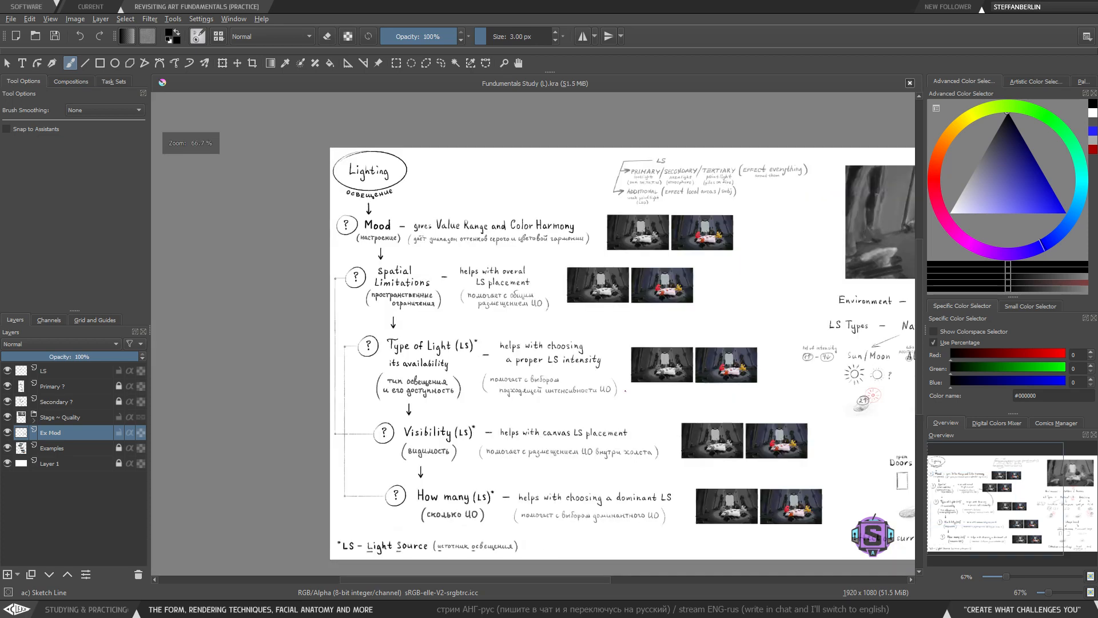
pyautogui.moveTo(910, 532); pyautogui.dragTo(470, 327)
pyautogui.press('+')
pyautogui.press('+')
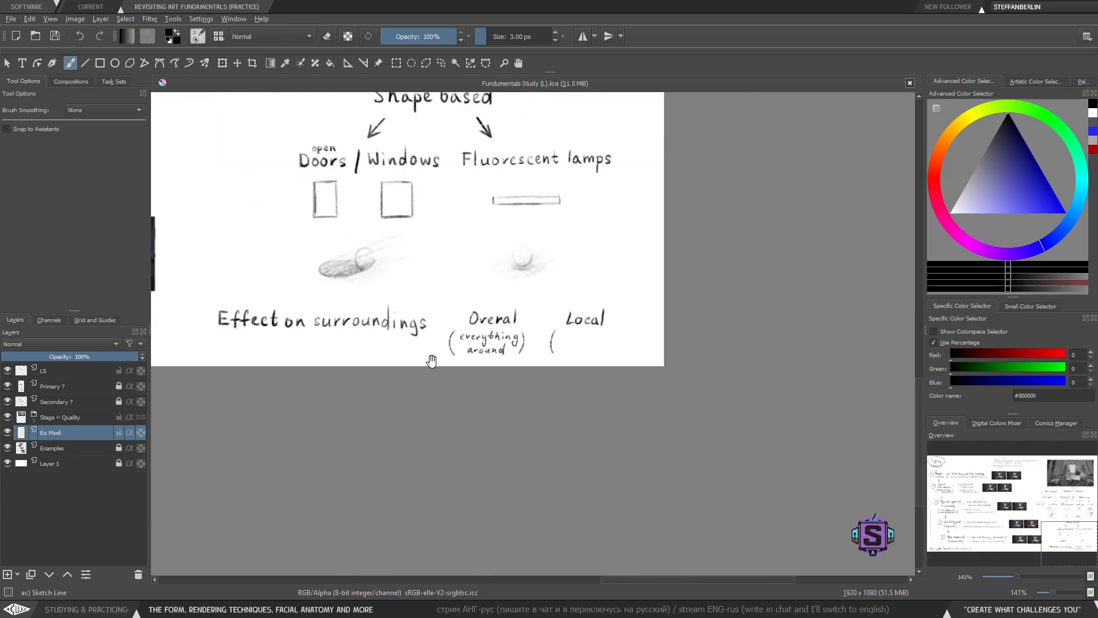
pyautogui.moveTo(374, 364); pyautogui.dragTo(460, 398)
pyautogui.press('l')
pyautogui.moveTo(393, 351)
pyautogui.mouseDown()
pyautogui.moveTo(371, 363)
pyautogui.moveTo(396, 359)
pyautogui.mouseUp()
pyautogui.press('b')
pyautogui.hotkey('ctrl', 'shift', 'a')
pyautogui.press('+')
pyautogui.press('+')
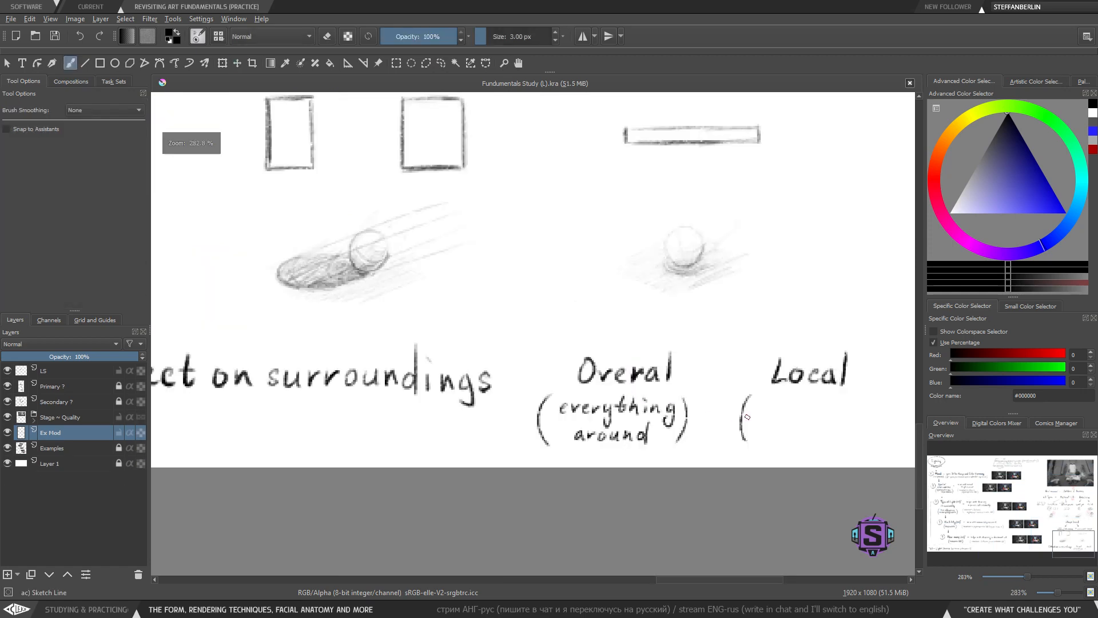
# - Handwrite '(restricted areas)' beneath 'Local'
pyautogui.moveTo(751, 414)
pyautogui.mouseDown()
pyautogui.moveTo(471, 392)
pyautogui.moveTo(517, 364)
pyautogui.moveTo(522, 345)
pyautogui.moveTo(541, 355)
pyautogui.moveTo(568, 346)
pyautogui.mouseUp()
pyautogui.press('+')
pyautogui.press('+')
pyautogui.press('-')
pyautogui.press('-')
pyautogui.press('[')
pyautogui.press(']')
pyautogui.hotkey('ctrl', 'z')
pyautogui.moveTo(571, 354); pyautogui.dragTo(581, 345)
pyautogui.moveTo(584, 349); pyautogui.dragTo(610, 355)
pyautogui.moveTo(603, 346); pyautogui.dragTo(647, 355)
pyautogui.moveTo(540, 370); pyautogui.dragTo(553, 382)
pyautogui.moveTo(552, 376); pyautogui.dragTo(586, 380)
pyautogui.moveTo(594, 372); pyautogui.dragTo(591, 378)
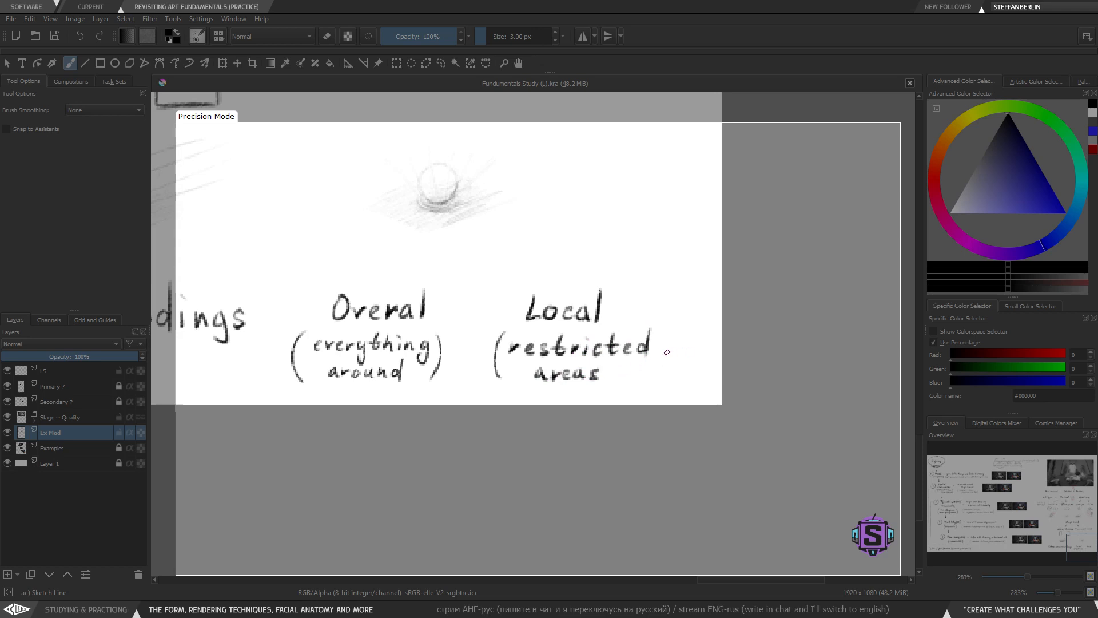
pyautogui.moveTo(659, 328); pyautogui.dragTo(657, 381)
# - Draw a slash separating 'Overal' and 'Local'
pyautogui.press('-')
pyautogui.press('-')
pyautogui.moveTo(541, 361)
pyautogui.mouseDown()
pyautogui.moveTo(605, 415)
pyautogui.moveTo(588, 355)
pyautogui.moveTo(564, 389)
pyautogui.mouseUp()
pyautogui.press('l')
pyautogui.hotkey('ctrl', 'shift', 'a')
pyautogui.press('b')
pyautogui.hotkey('ctrl', 'z')
pyautogui.moveTo(525, 278); pyautogui.dragTo(540, 443)
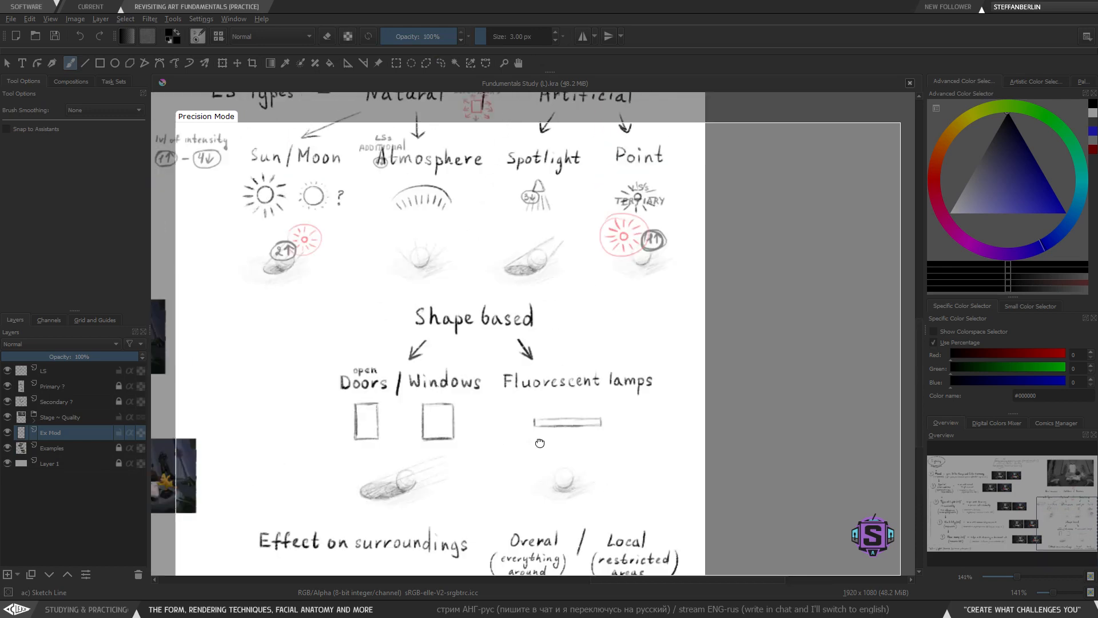
pyautogui.moveTo(545, 325); pyautogui.dragTo(546, 386)
pyautogui.scroll(-2, 547, 386)
pyautogui.scroll(1, 522, 291)
pyautogui.moveTo(525, 277); pyautogui.dragTo(571, 284)
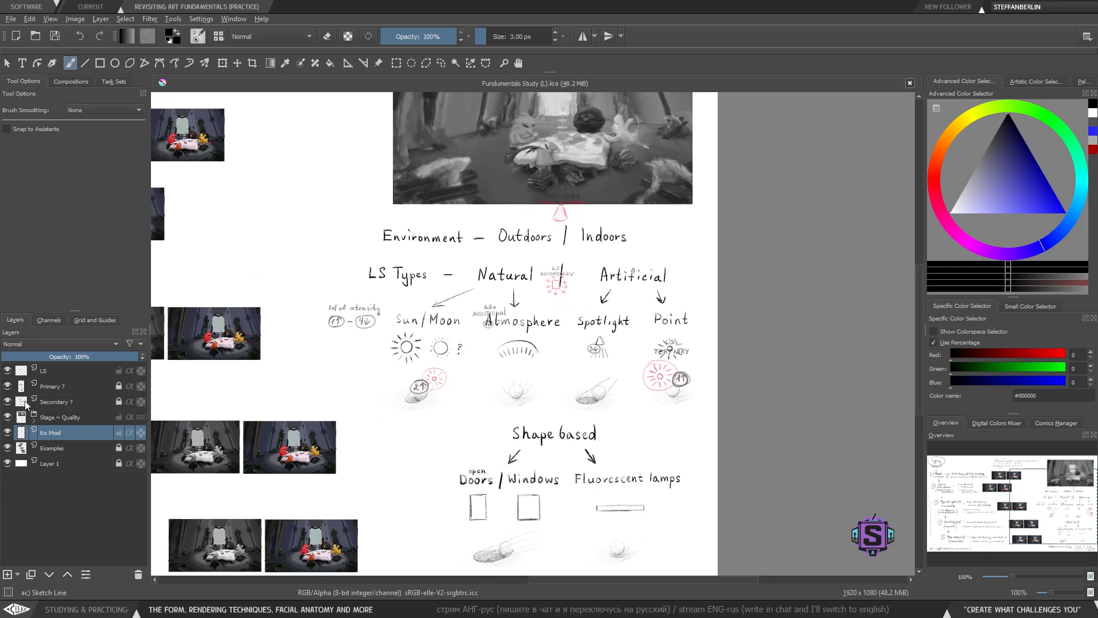
# - Hide the LS annotation layer
pyautogui.click(6, 370)
pyautogui.scroll(-2, 591, 392)
pyautogui.scroll(2, 591, 392)
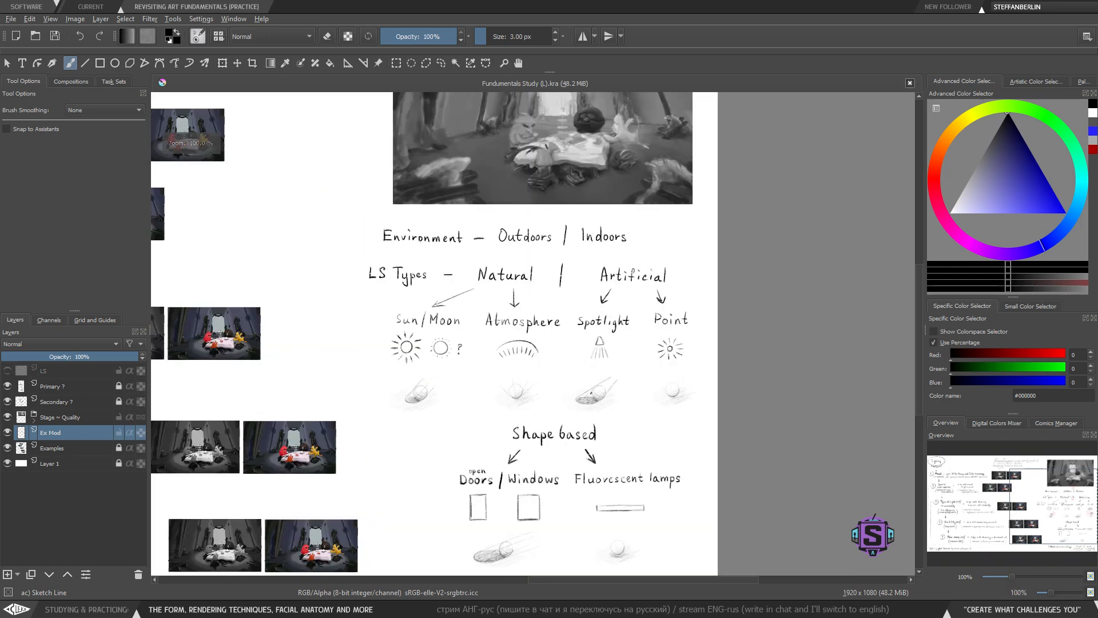
# - Number the 'Environment' heading with a circled 1
pyautogui.press('+')
pyautogui.press('+')
pyautogui.press('-')
pyautogui.press('-')
pyautogui.press('-')
pyautogui.press('-')
pyautogui.moveTo(591, 393); pyautogui.dragTo(562, 296)
pyautogui.press('+')
pyautogui.press('+')
pyautogui.moveTo(456, 267)
pyautogui.mouseDown()
pyautogui.moveTo(510, 374)
pyautogui.moveTo(517, 362)
pyautogui.mouseUp()
pyautogui.press(']')
pyautogui.press(']')
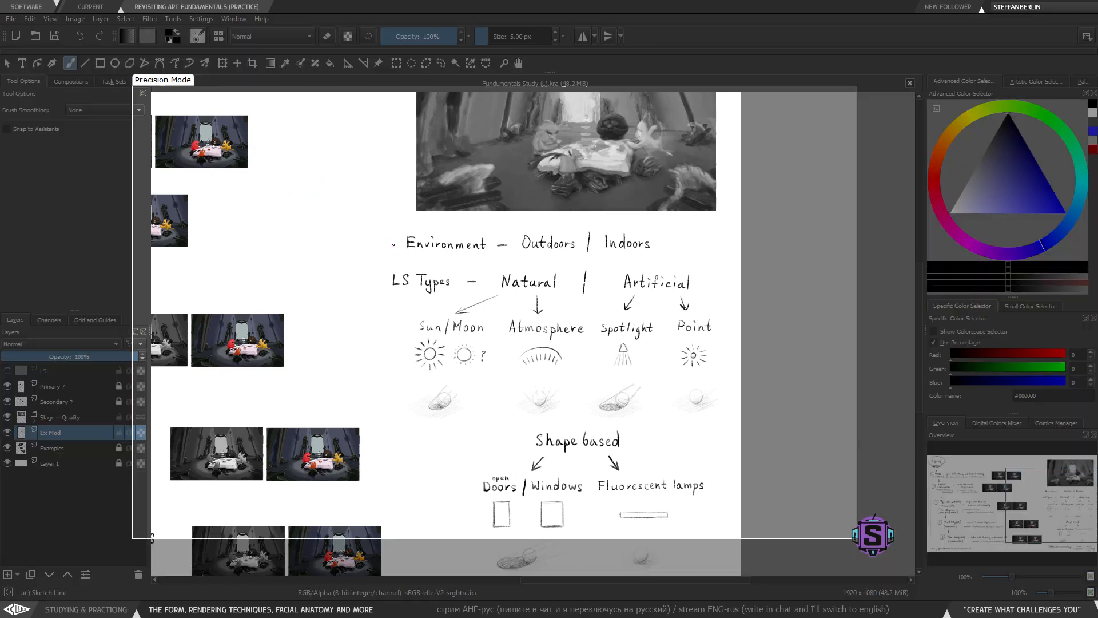
pyautogui.moveTo(393, 237)
pyautogui.mouseDown()
pyautogui.moveTo(391, 252)
pyautogui.moveTo(388, 239)
pyautogui.mouseUp()
# - Add a circled 2 before the 'LS Types' heading
pyautogui.press('+')
pyautogui.moveTo(194, 220); pyautogui.dragTo(443, 288)
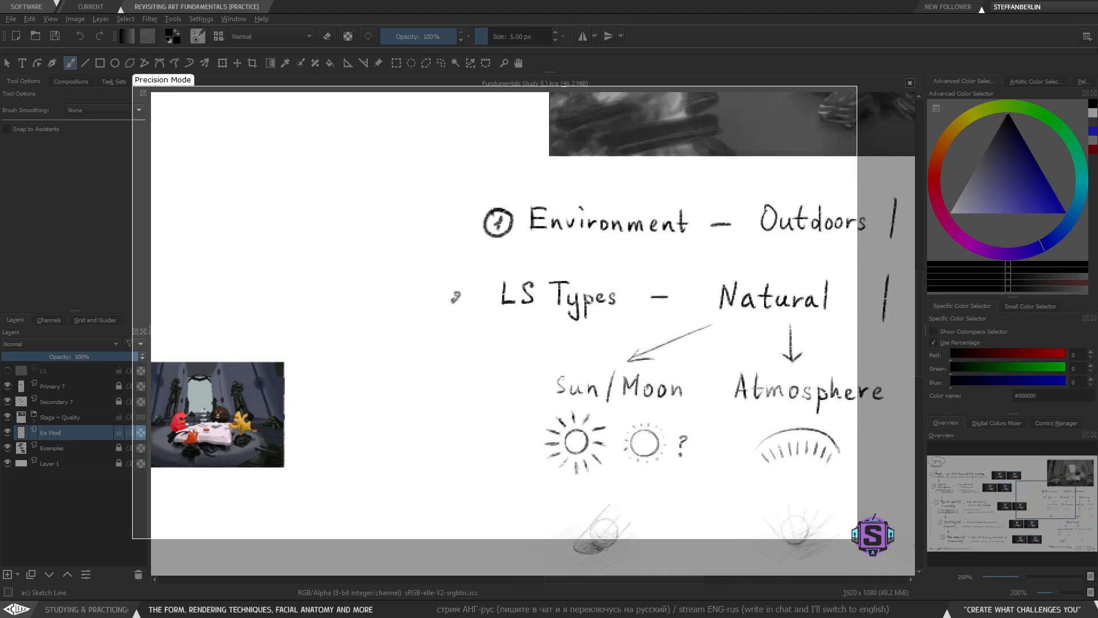
pyautogui.moveTo(460, 284)
pyautogui.mouseDown()
pyautogui.moveTo(474, 304)
pyautogui.moveTo(465, 285)
pyautogui.mouseUp()
pyautogui.hotkey('ctrl', 'z')
pyautogui.keyDown('ctrl'); pyautogui.scroll(-2, 450, 315); pyautogui.keyUp('ctrl')
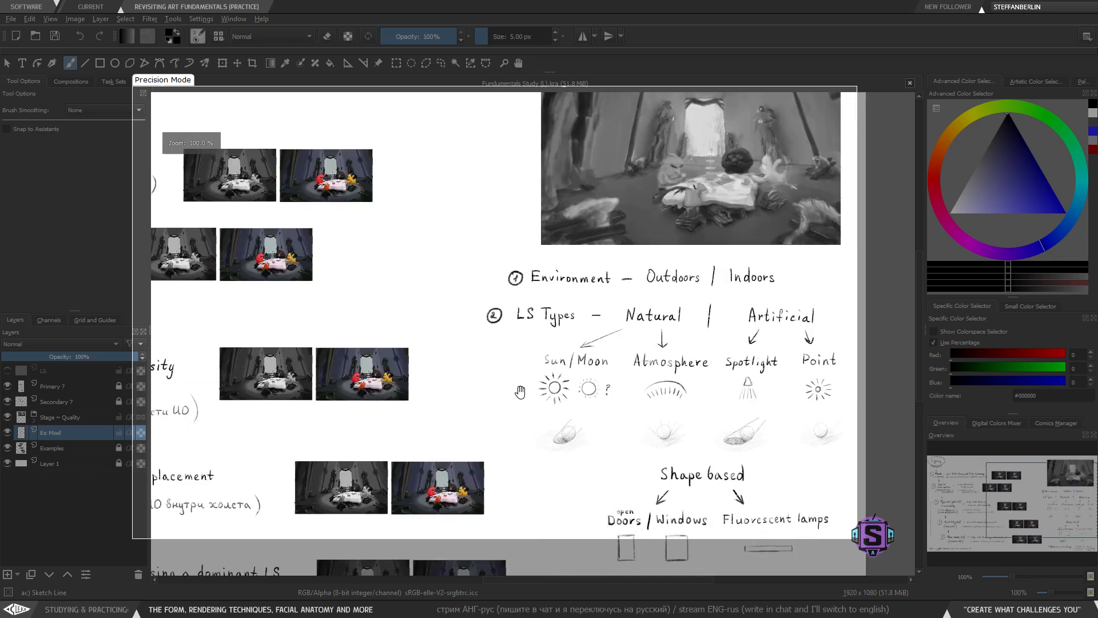
pyautogui.scroll(-6, 458, 332)
# - Number the 'Effect on surroundings' heading with a circled 3 and extend the dash after it
pyautogui.moveTo(458, 338)
pyautogui.mouseDown()
pyautogui.moveTo(458, 350)
pyautogui.moveTo(450, 345)
pyautogui.moveTo(467, 348)
pyautogui.moveTo(446, 339)
pyautogui.moveTo(476, 342)
pyautogui.moveTo(467, 350)
pyautogui.mouseUp()
pyautogui.press('l')
pyautogui.press('t')
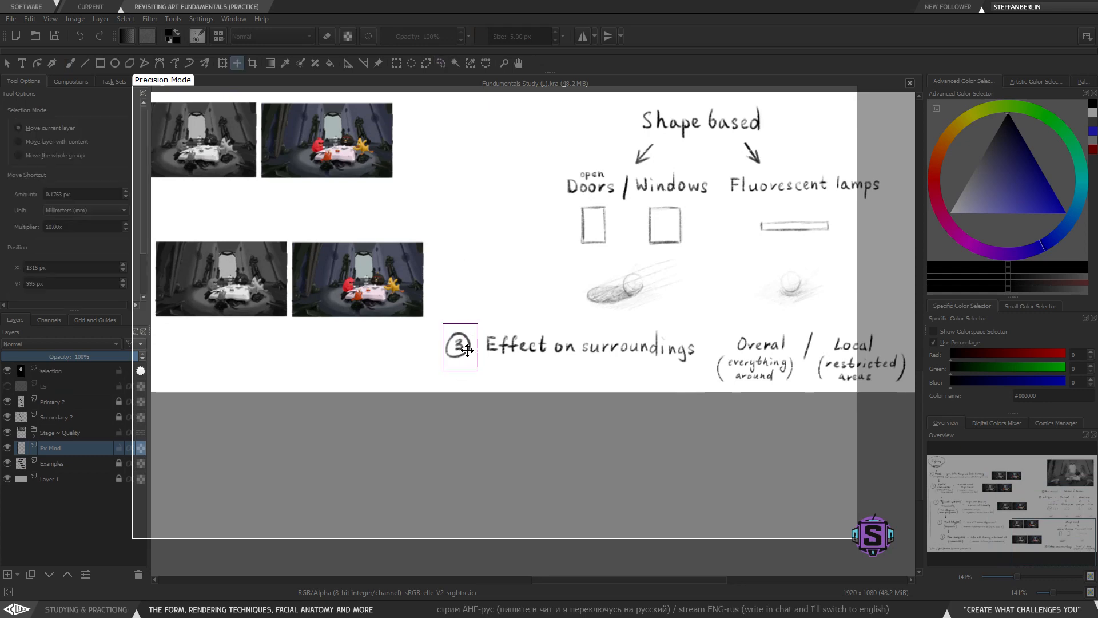
pyautogui.press('b')
pyautogui.hotkey('ctrl', 'shift', 'a')
pyautogui.press('-')
pyautogui.press('-')
pyautogui.moveTo(603, 310)
pyautogui.mouseDown()
pyautogui.moveTo(553, 459)
pyautogui.moveTo(564, 439)
pyautogui.moveTo(541, 415)
pyautogui.mouseUp()
pyautogui.press('+')
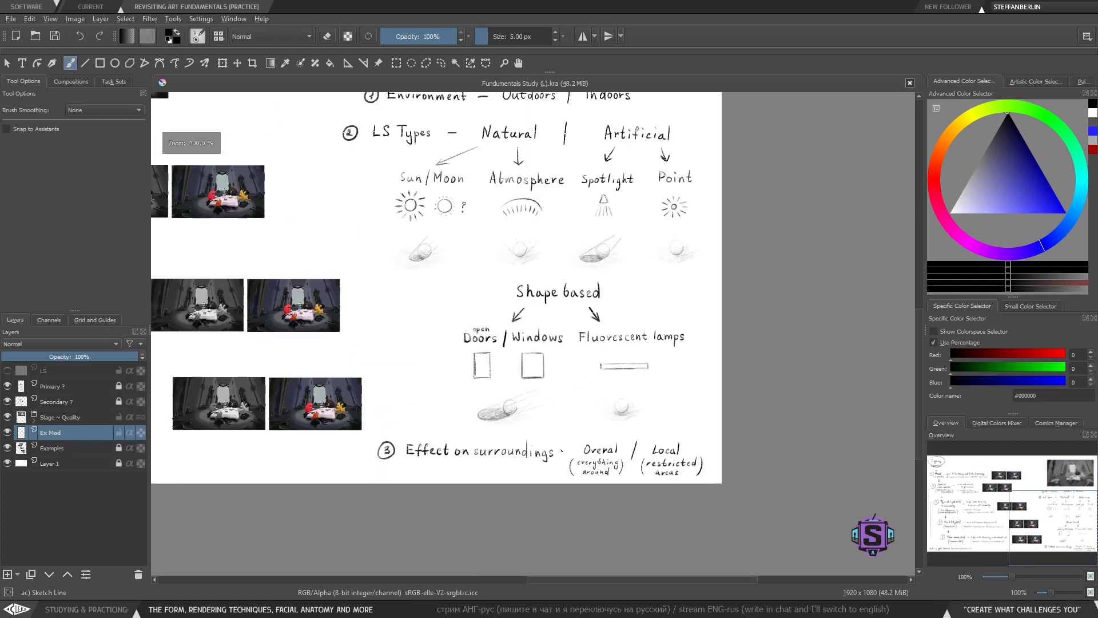
pyautogui.moveTo(563, 451); pyautogui.dragTo(569, 451)
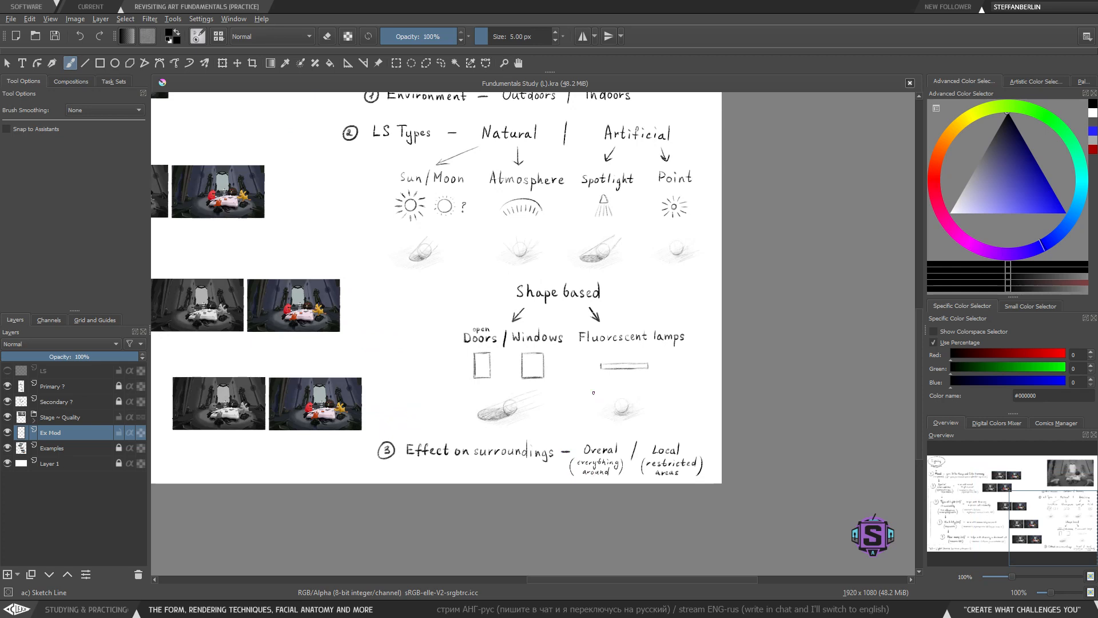
# - Save the document
pyautogui.press('-')
pyautogui.press('-')
pyautogui.moveTo(571, 320)
pyautogui.mouseDown()
pyautogui.moveTo(595, 385)
pyautogui.moveTo(714, 380)
pyautogui.moveTo(719, 396)
pyautogui.mouseUp()
pyautogui.press('+')
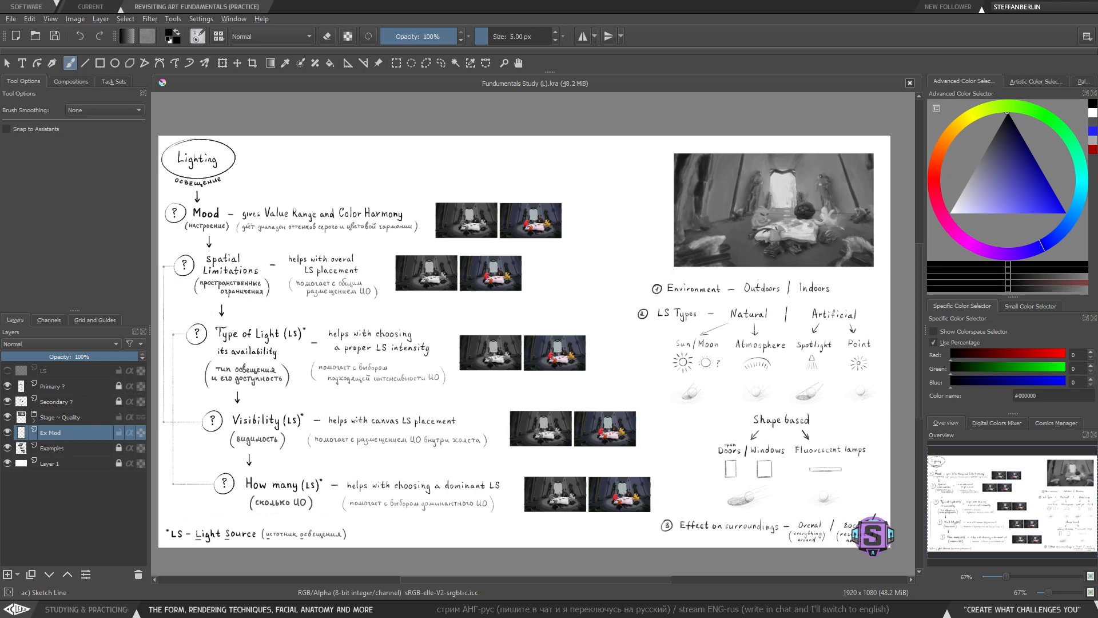
pyautogui.moveTo(691, 336); pyautogui.dragTo(697, 309)
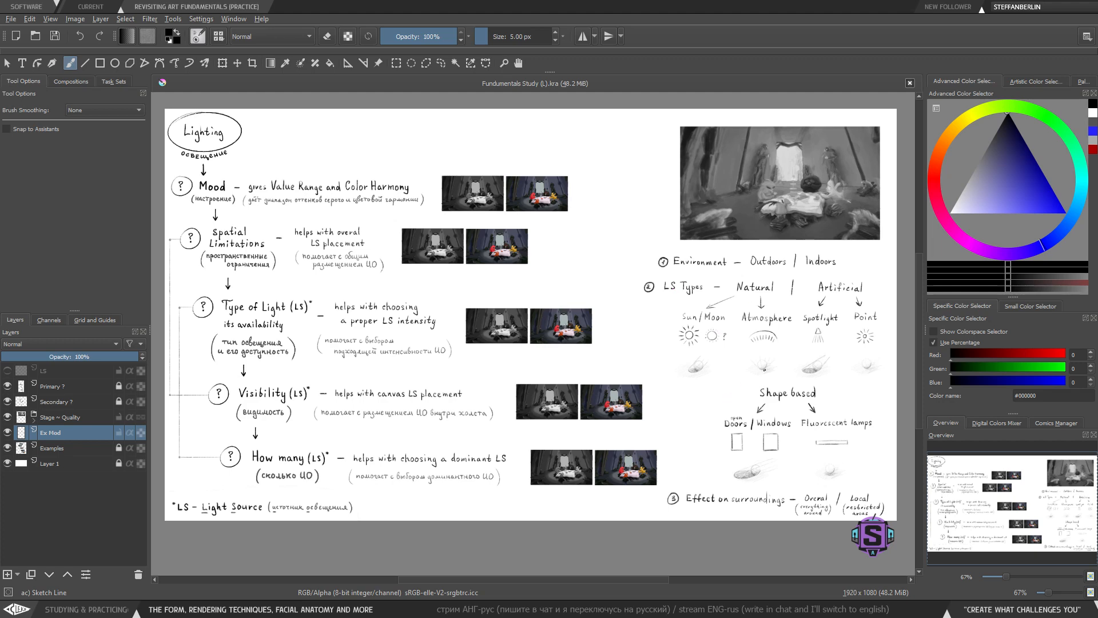
pyautogui.moveTo(748, 303); pyautogui.dragTo(748, 312)
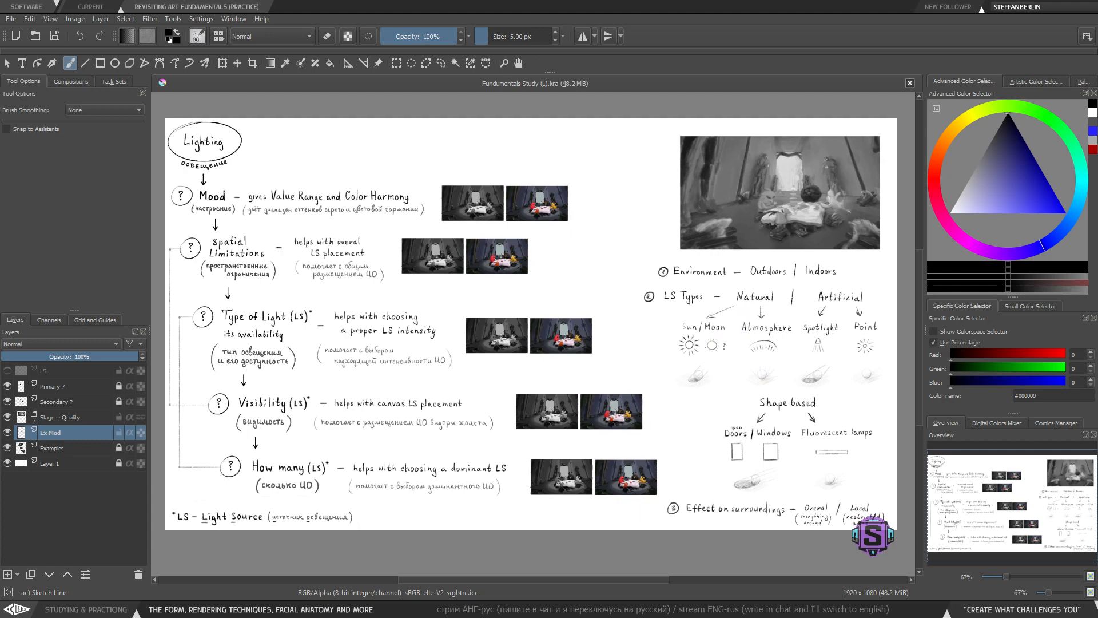
pyautogui.click(57, 38)
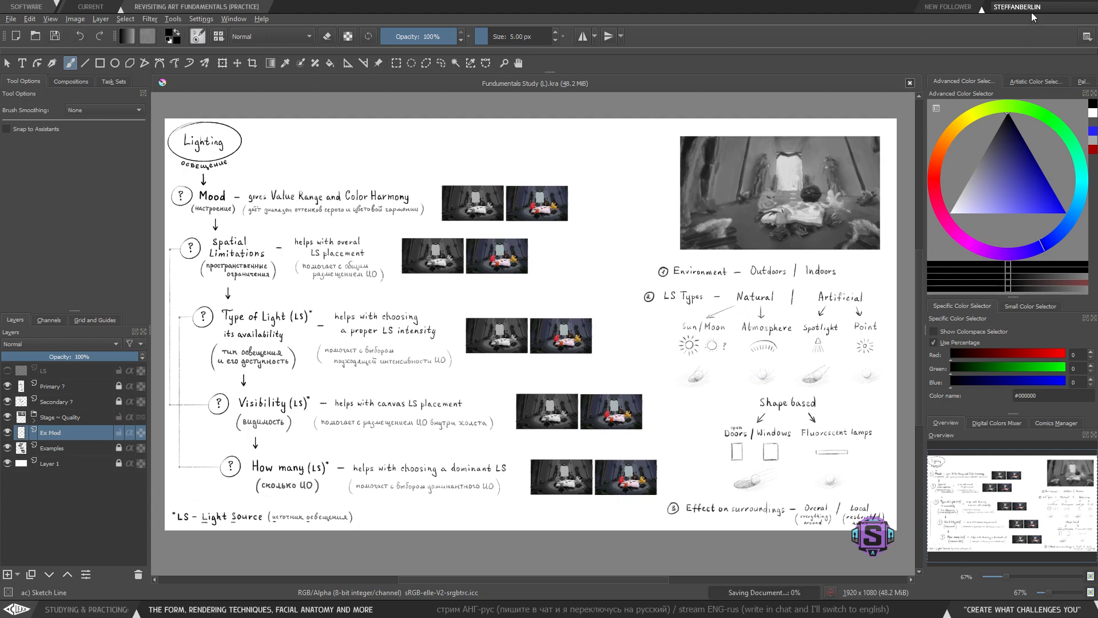